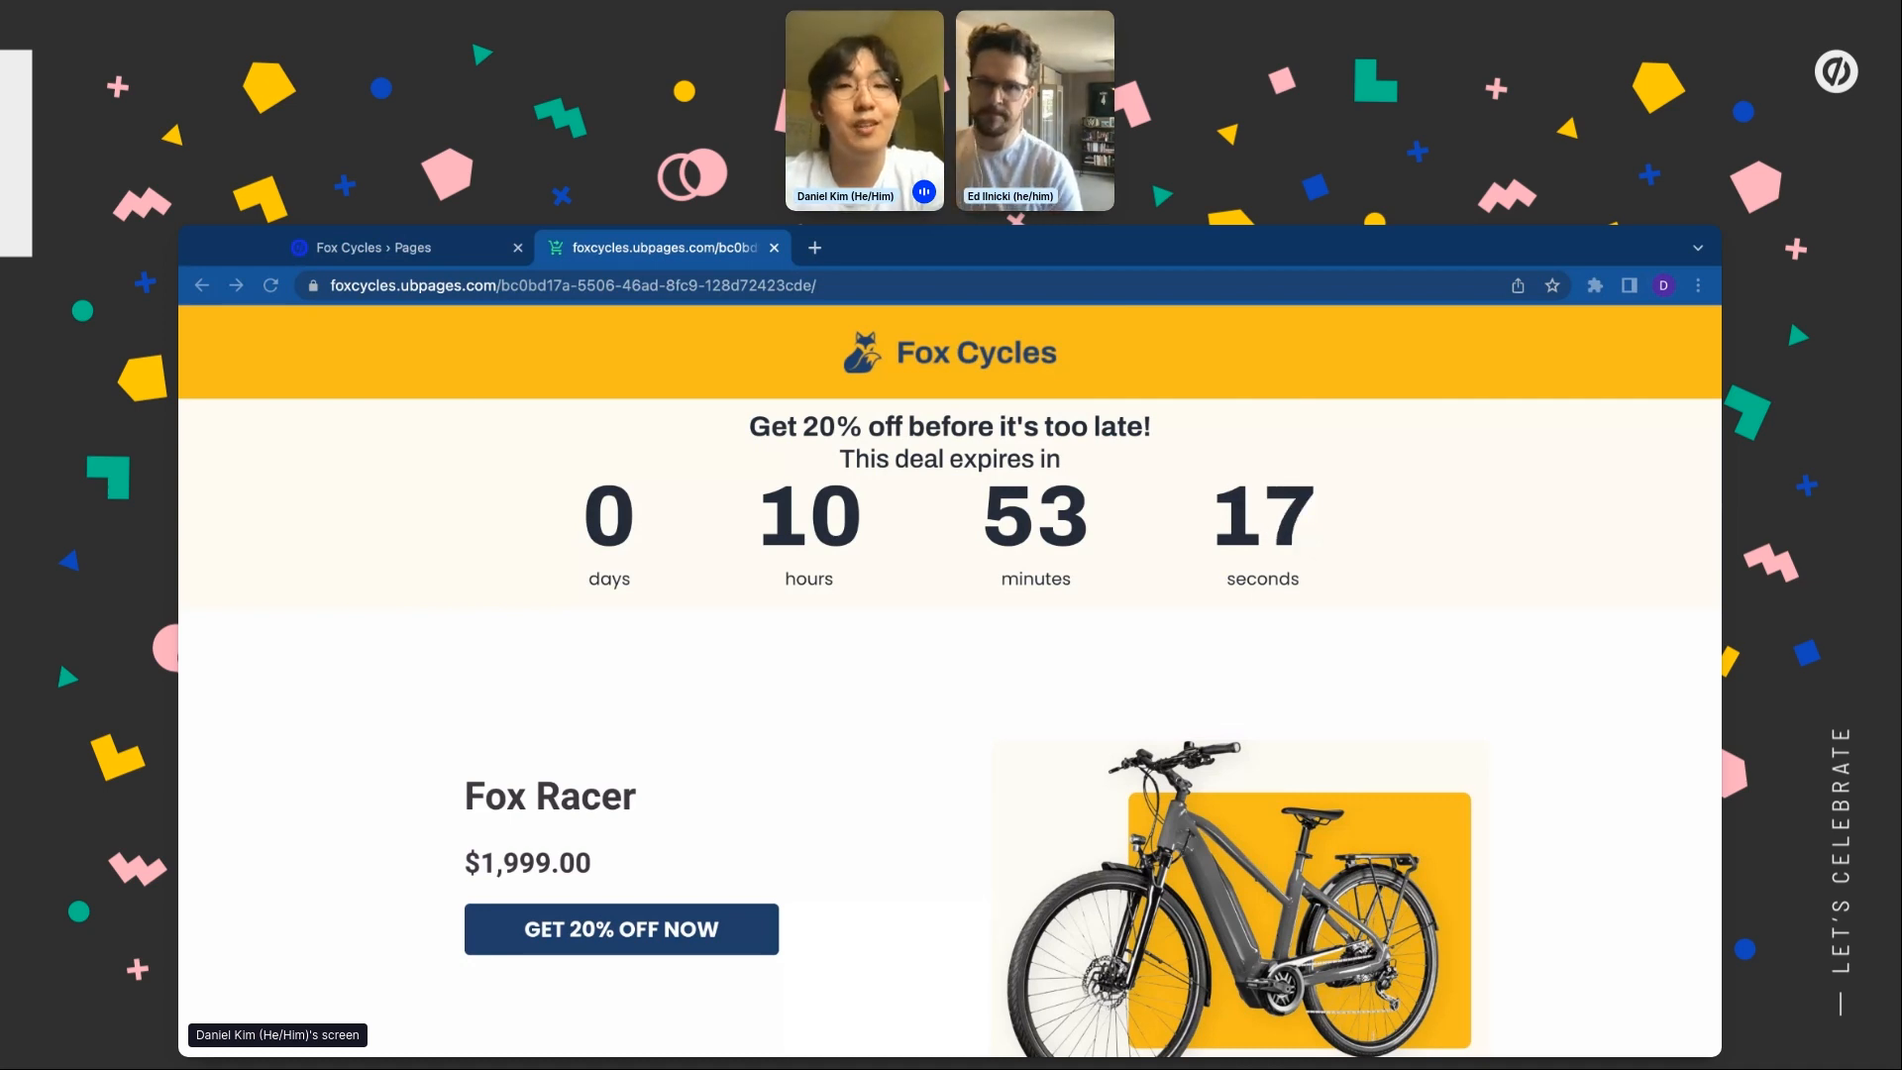
From the Fox Cycles pages list, start creating a new landing page
click(396, 256)
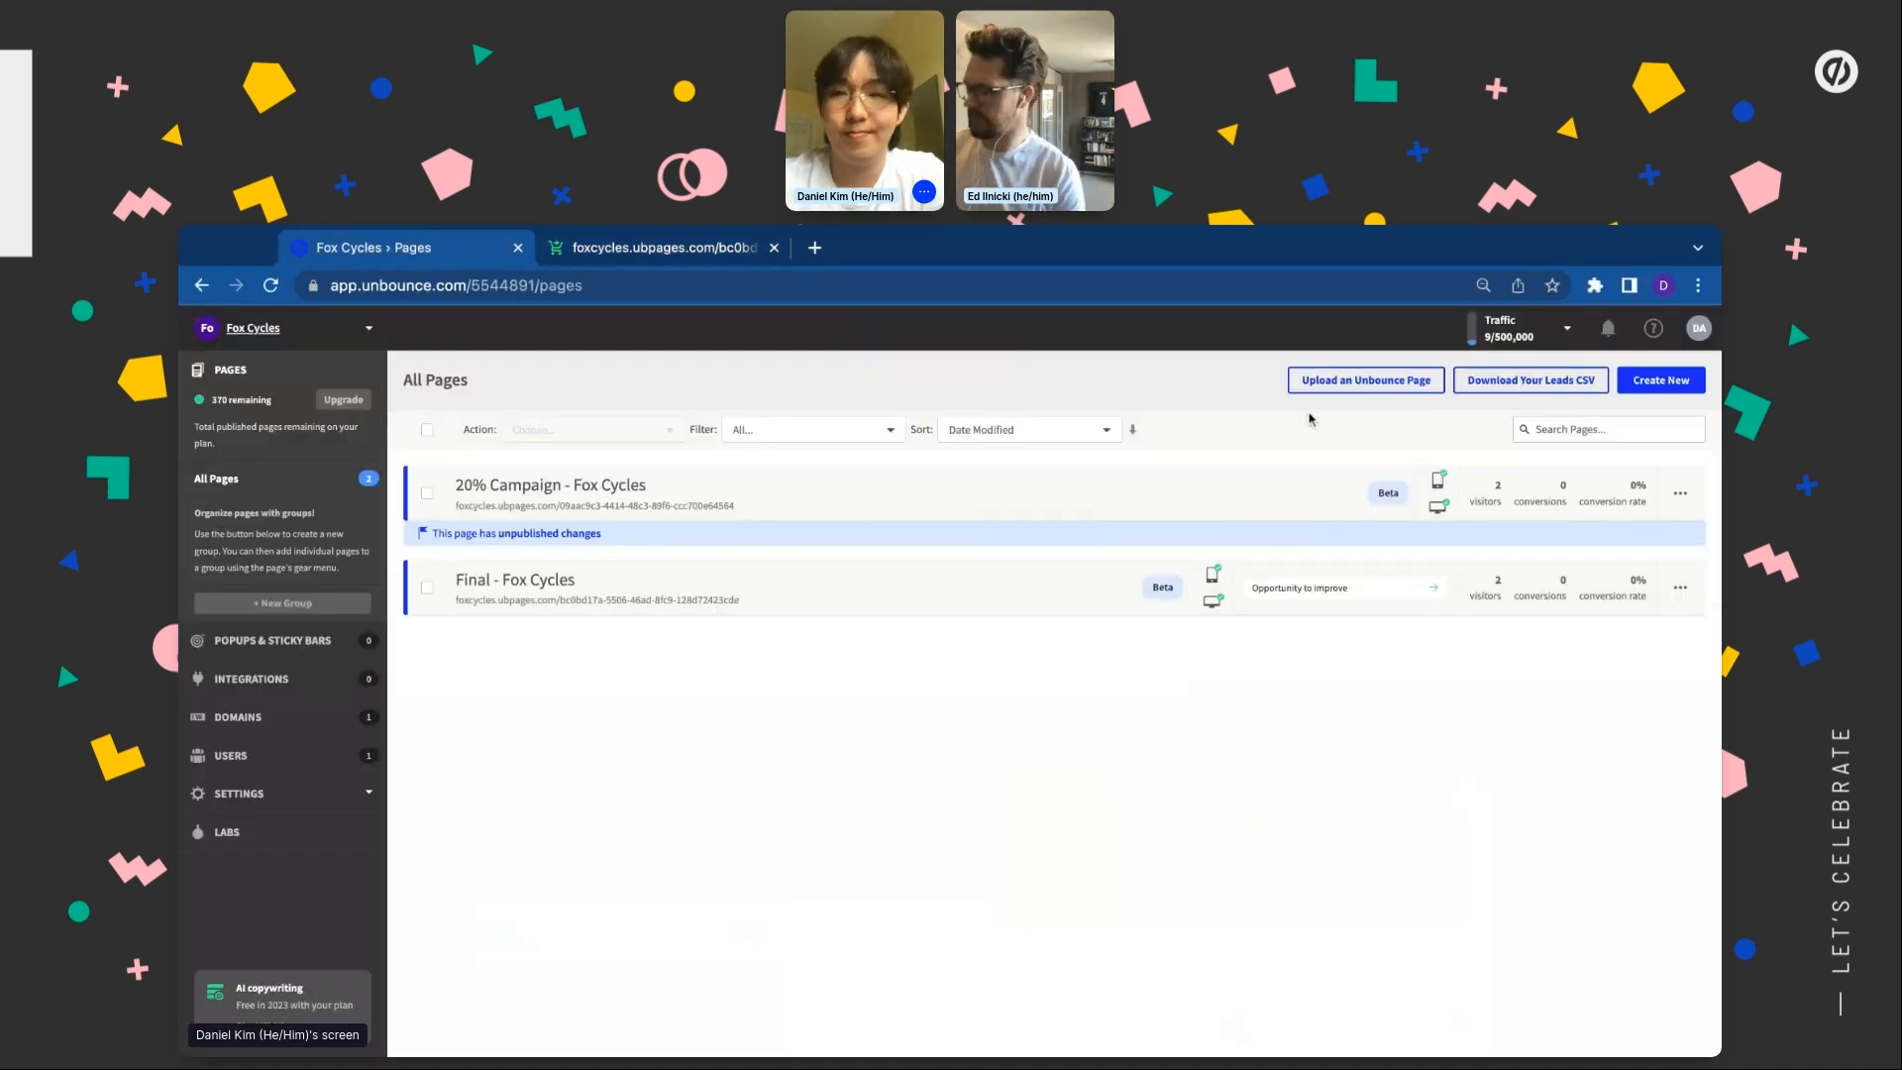
click(1646, 387)
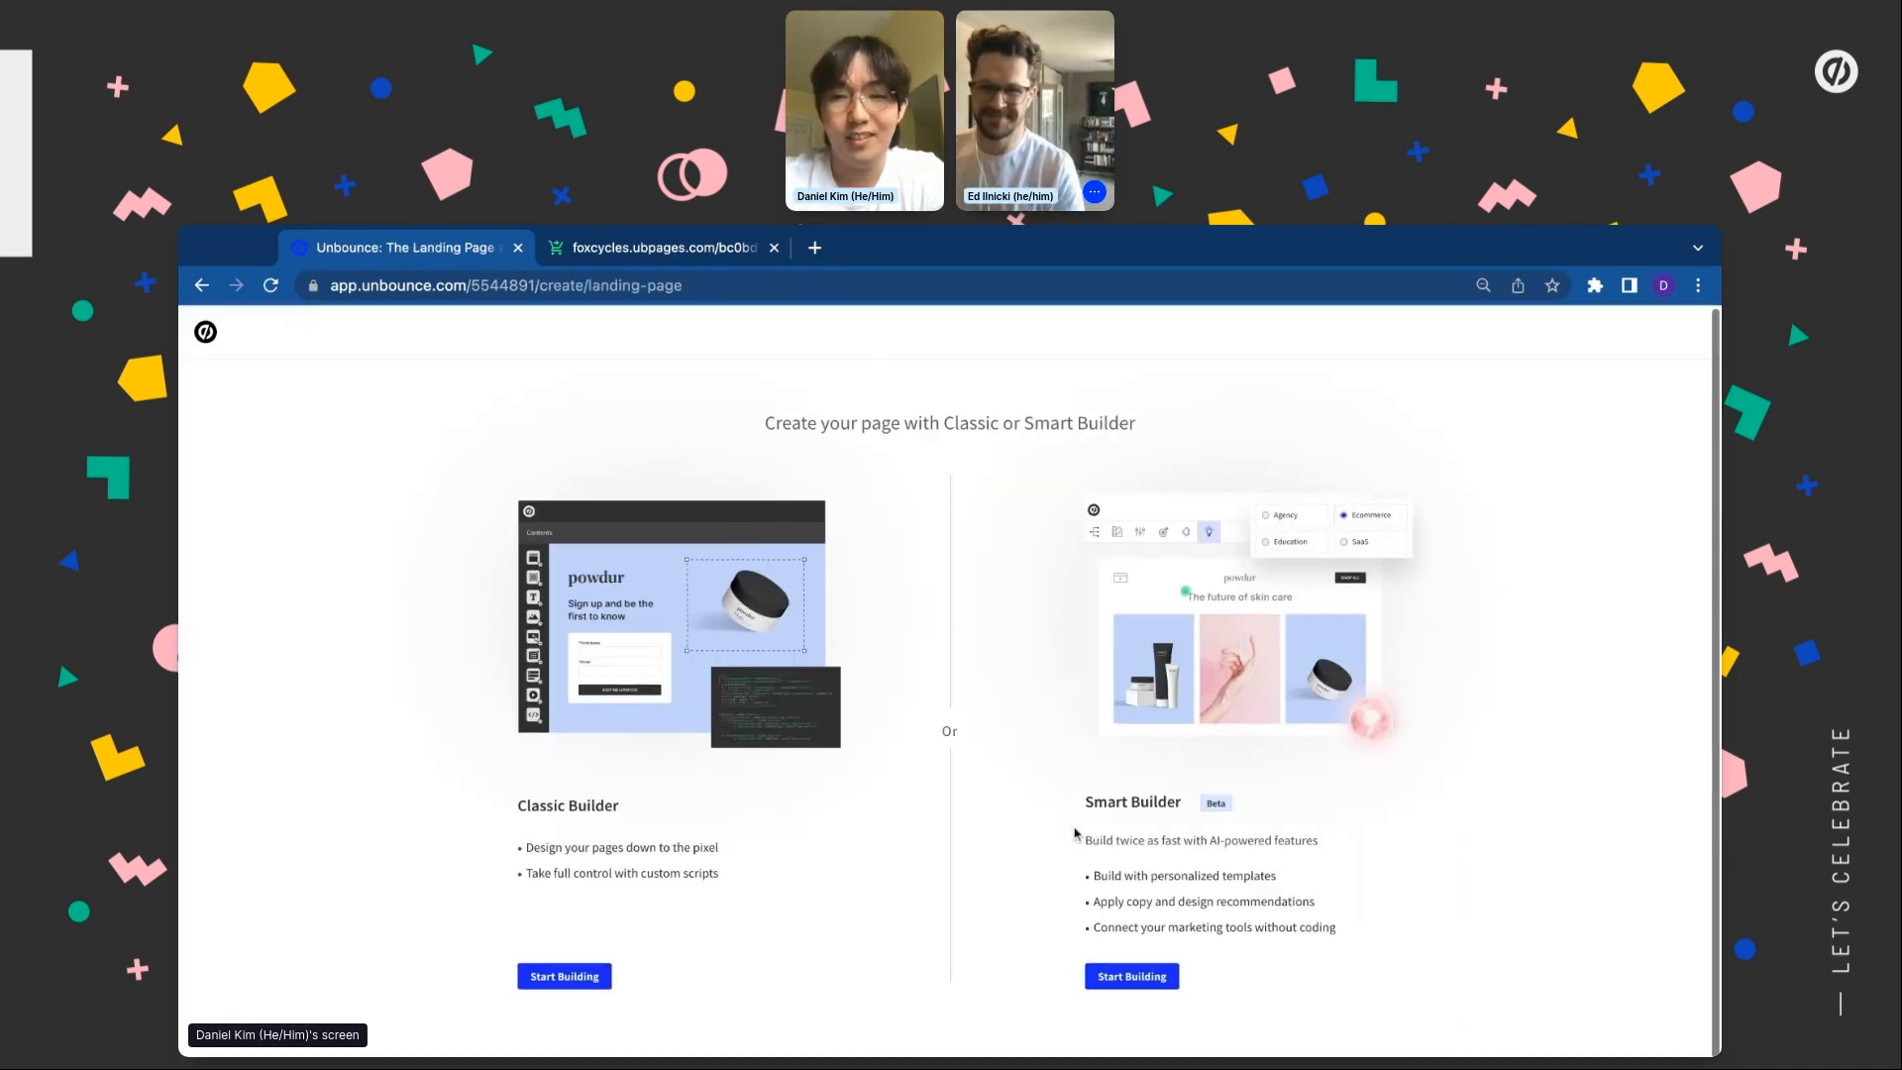
Start a Smart Builder page with purpose Showcase/Purchase and no form, and show the recommended template
click(1111, 978)
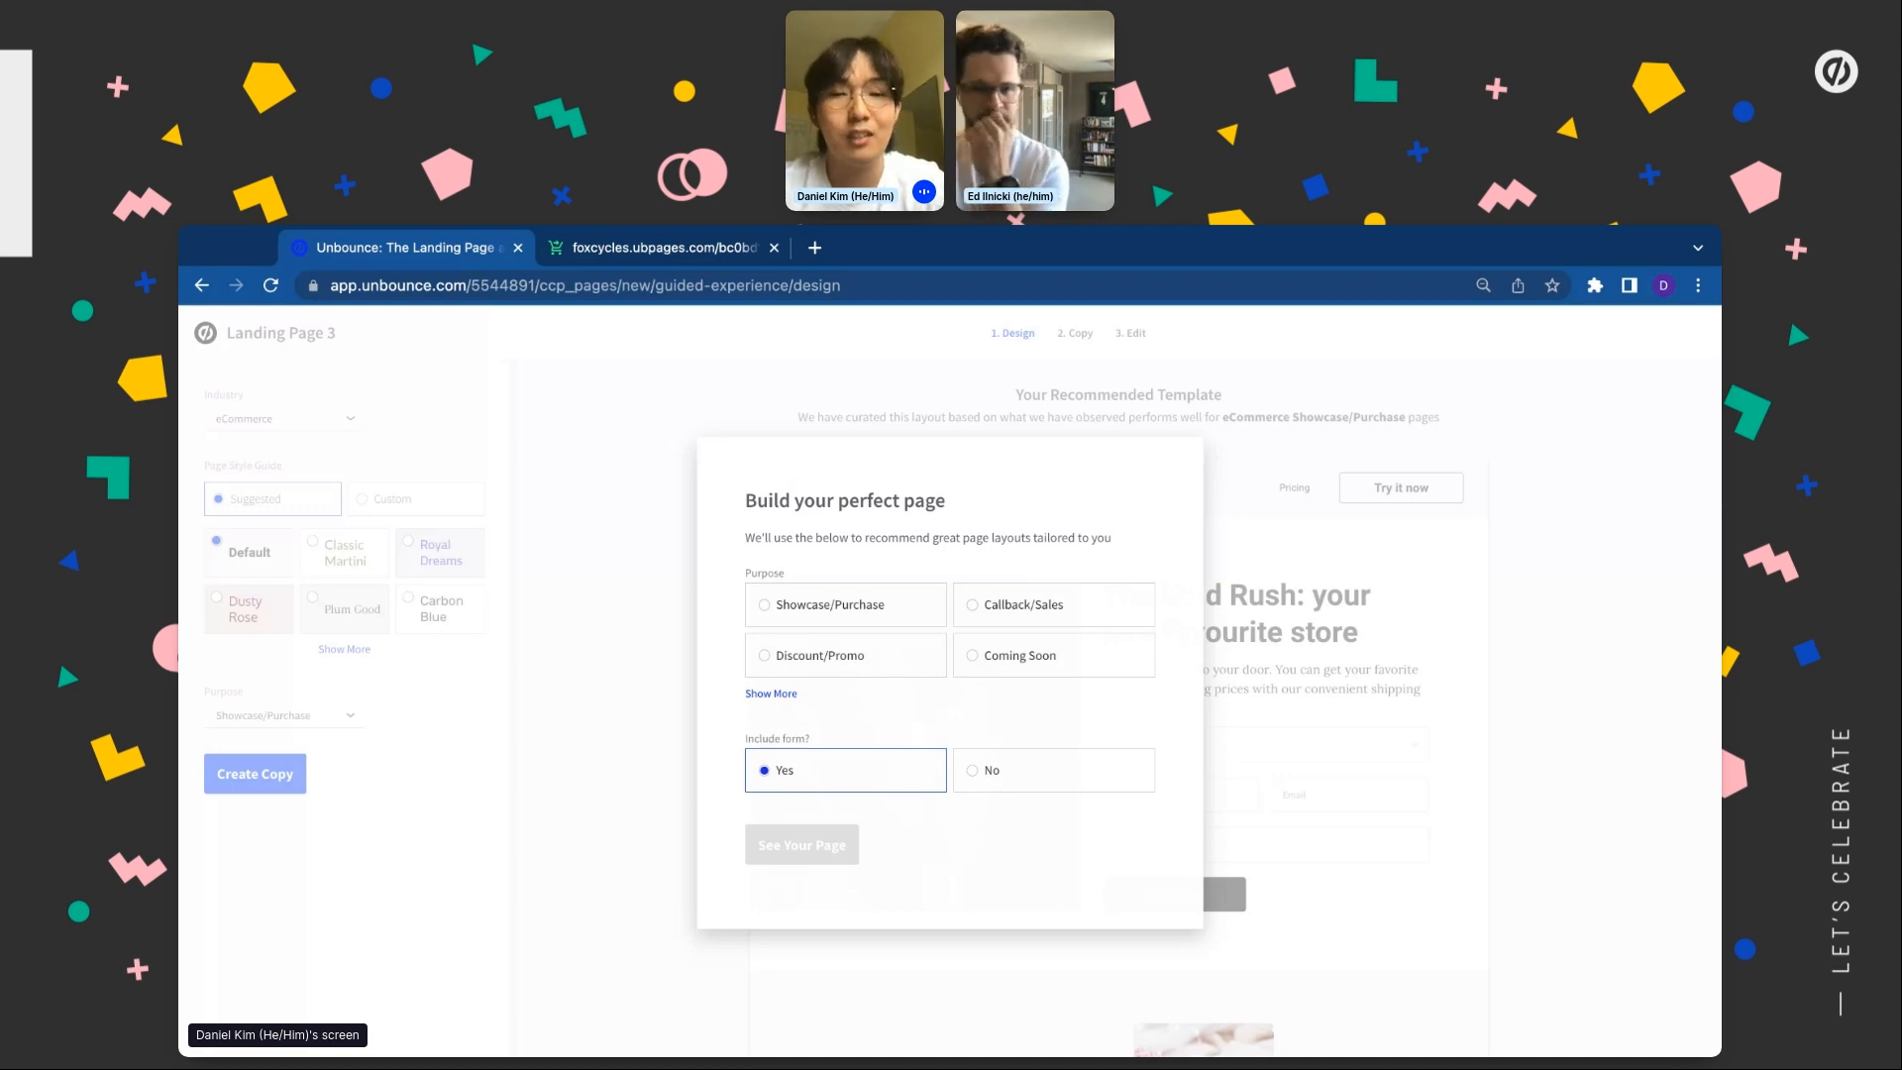
click(808, 603)
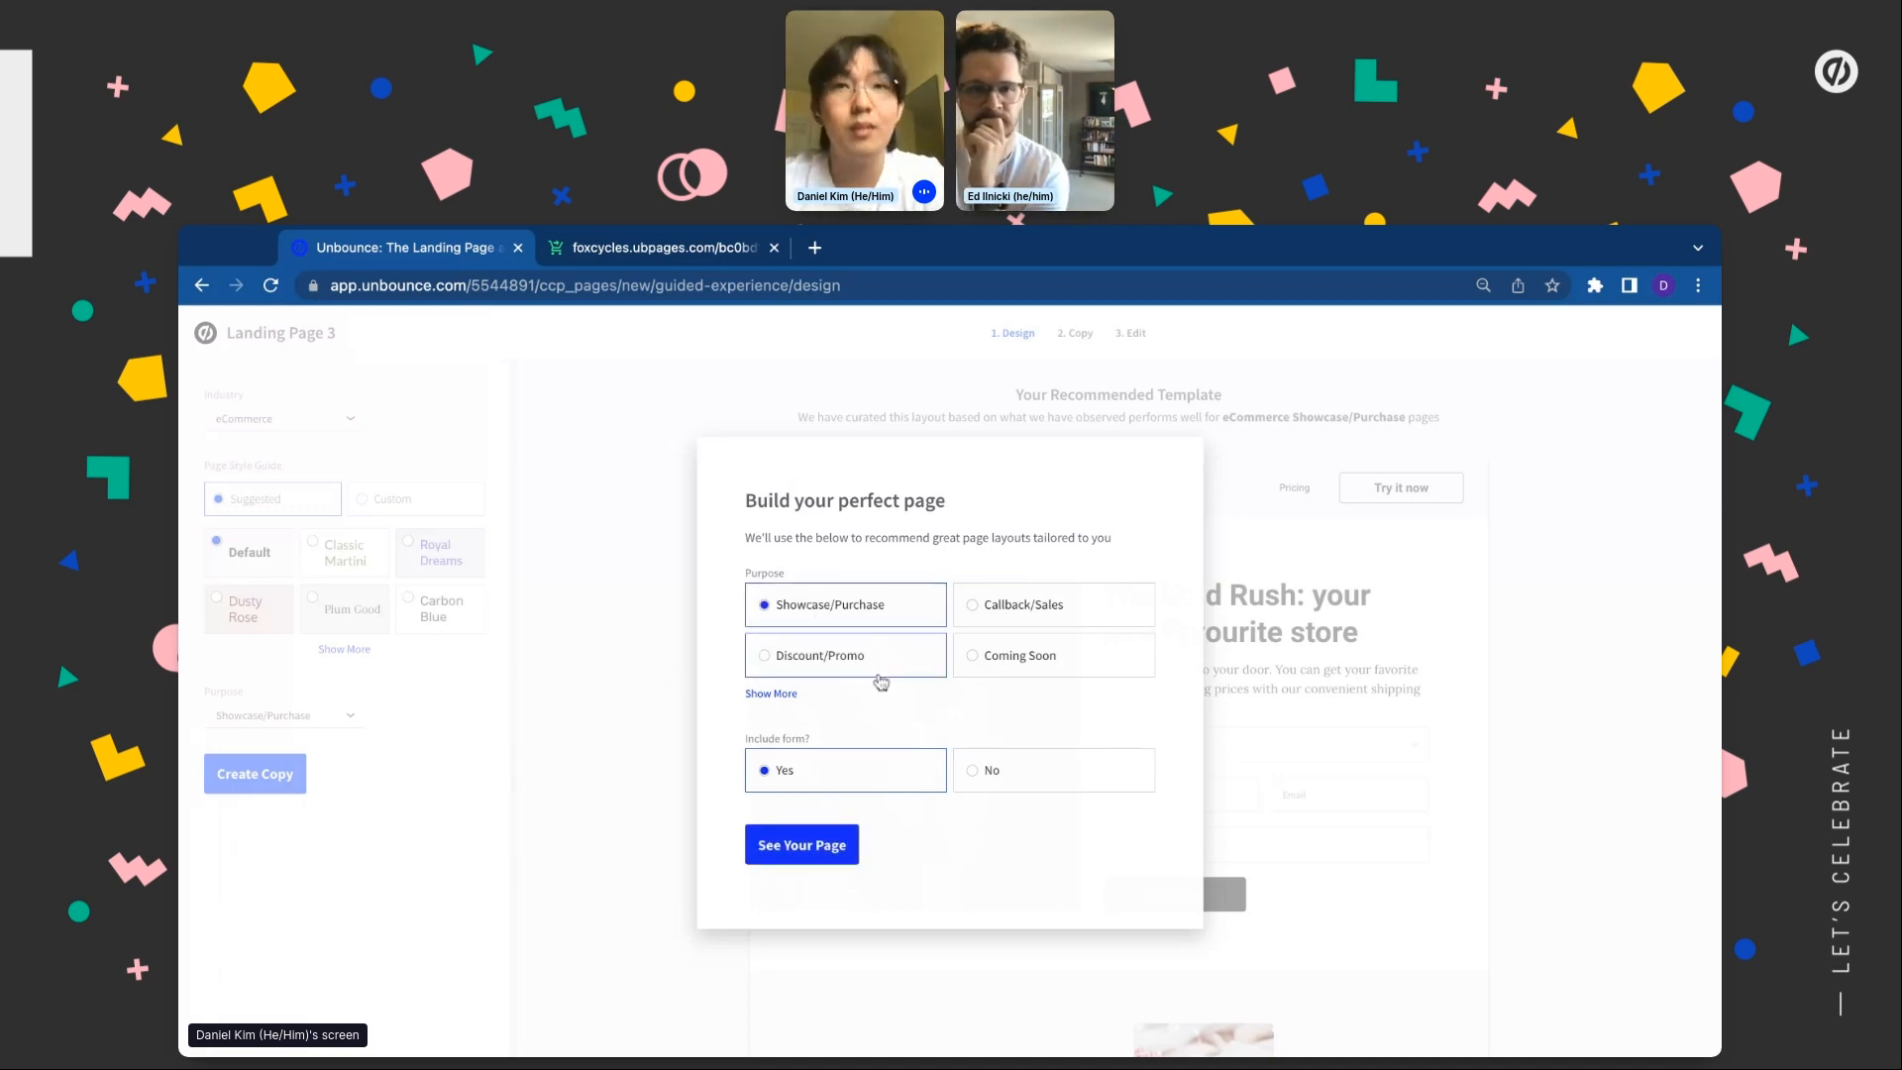
click(1015, 769)
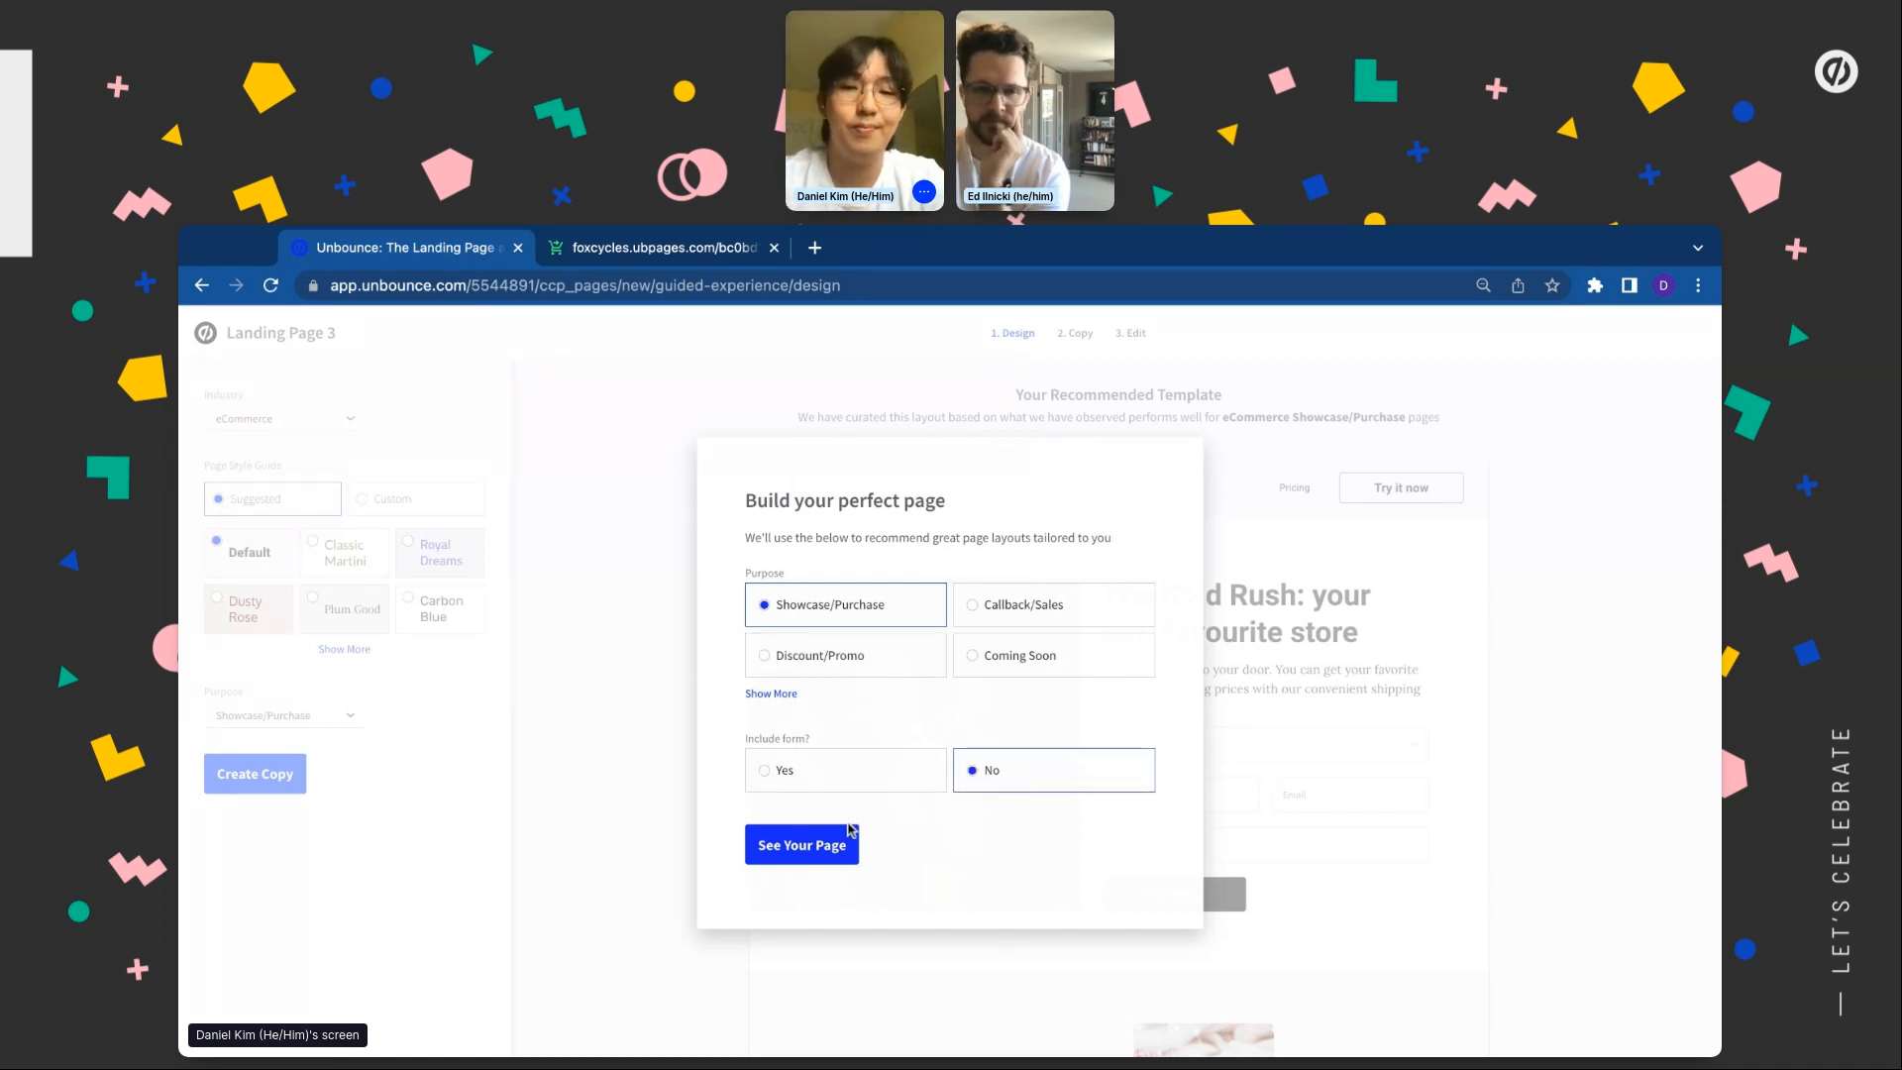
click(847, 842)
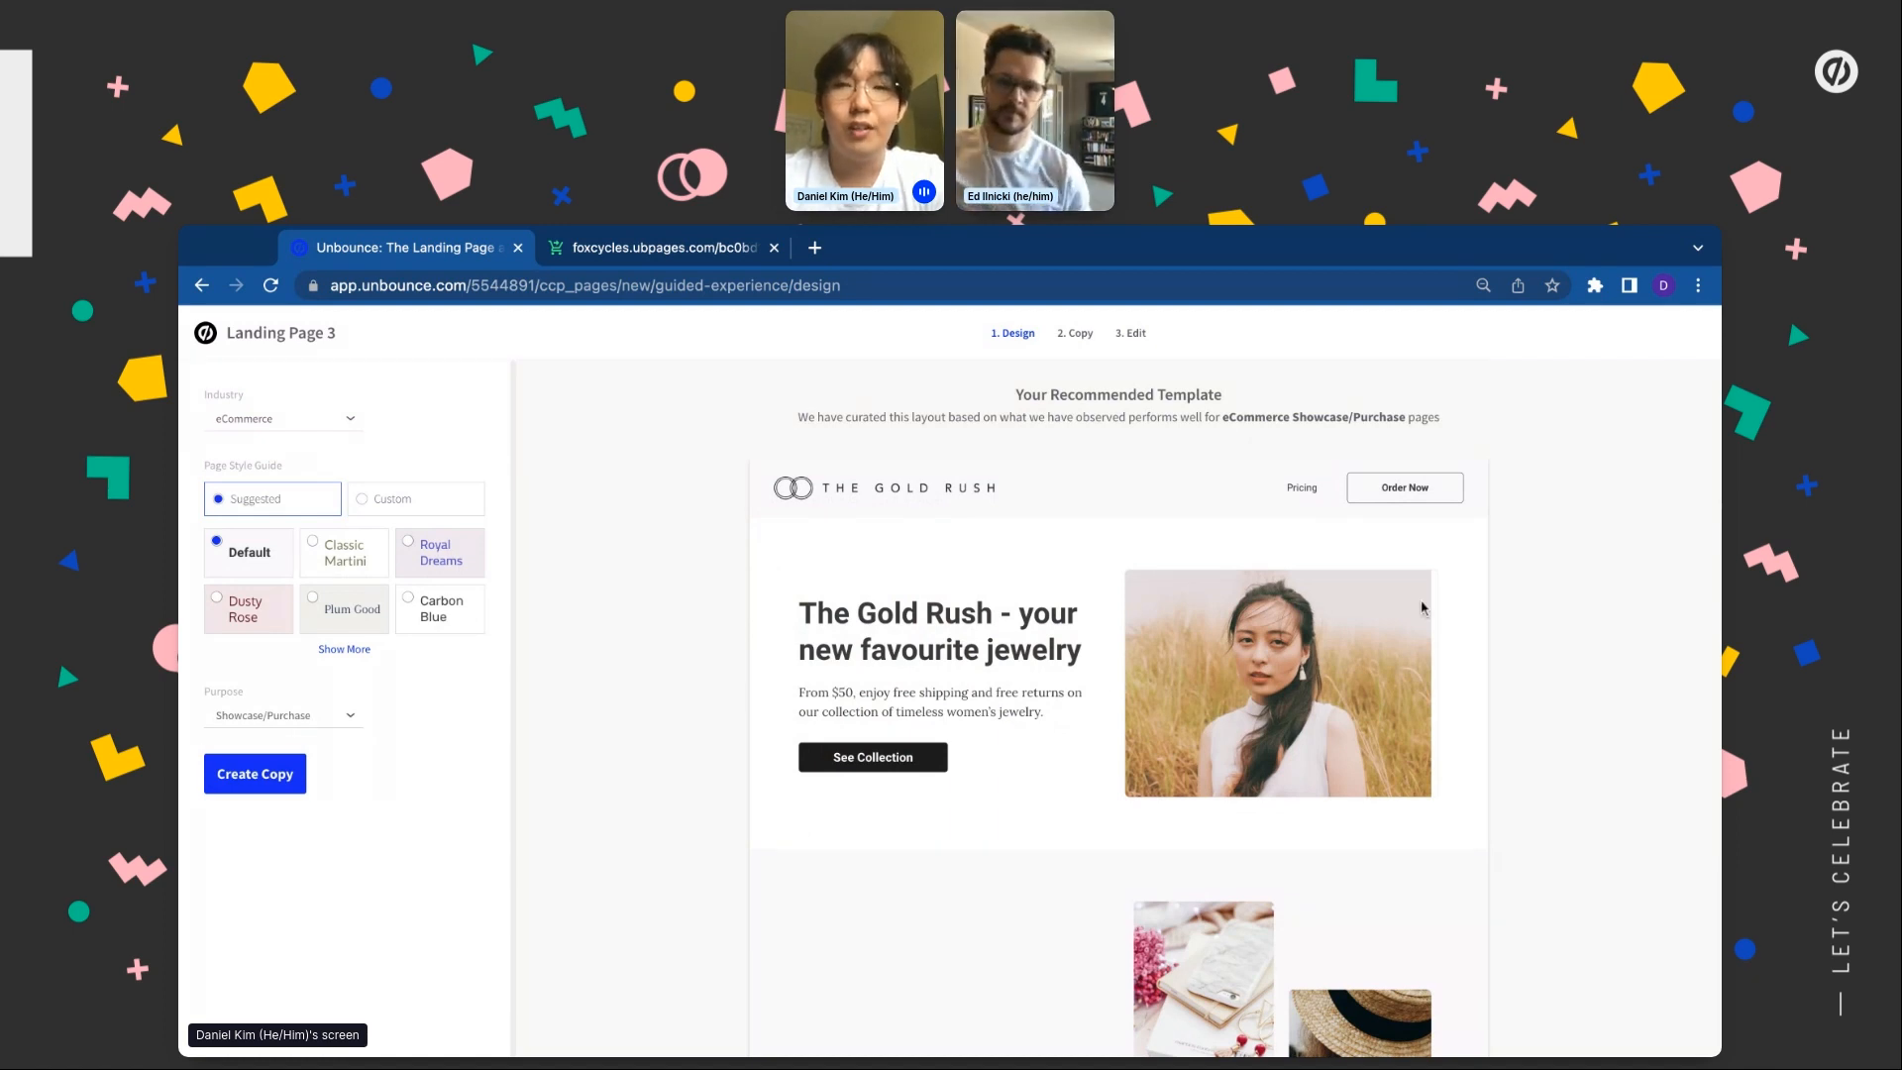
Accept the Gold Rush template and proceed to the Copy step
scroll(1321, 670, down, 3)
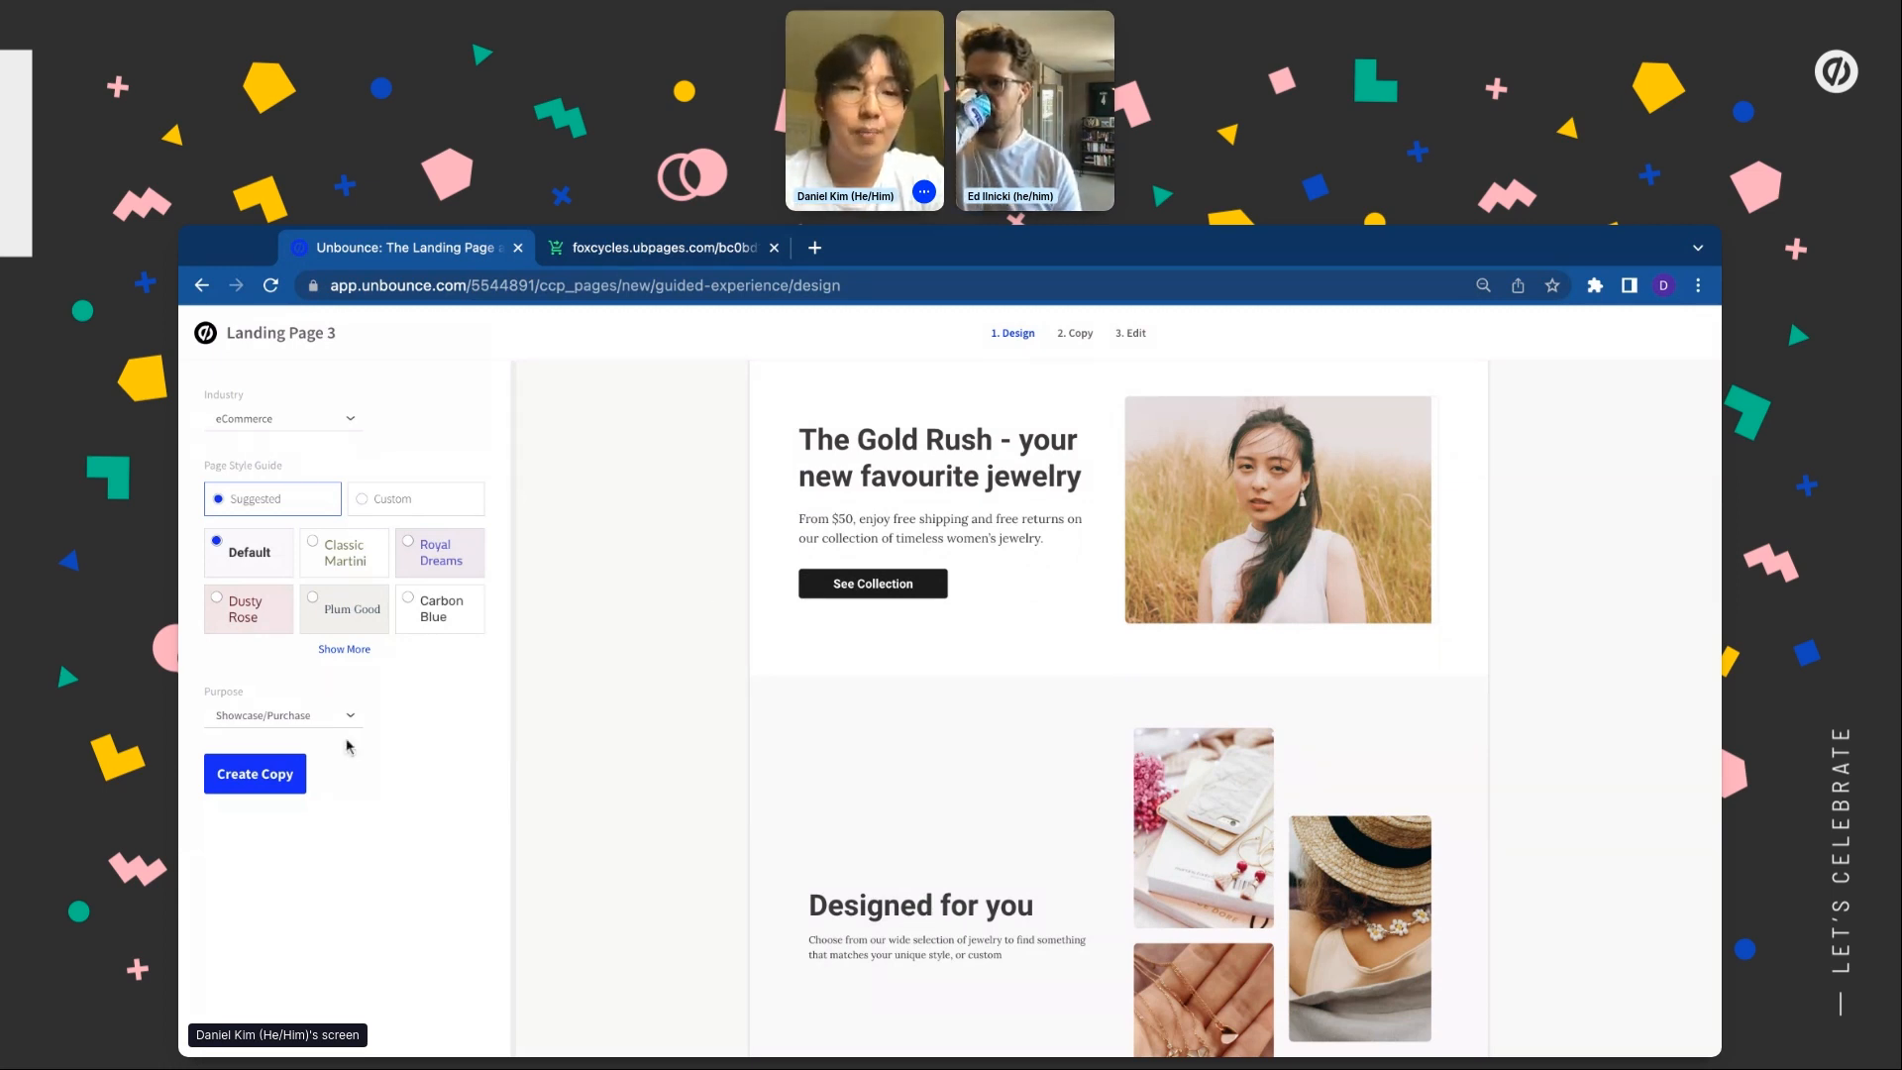
click(256, 786)
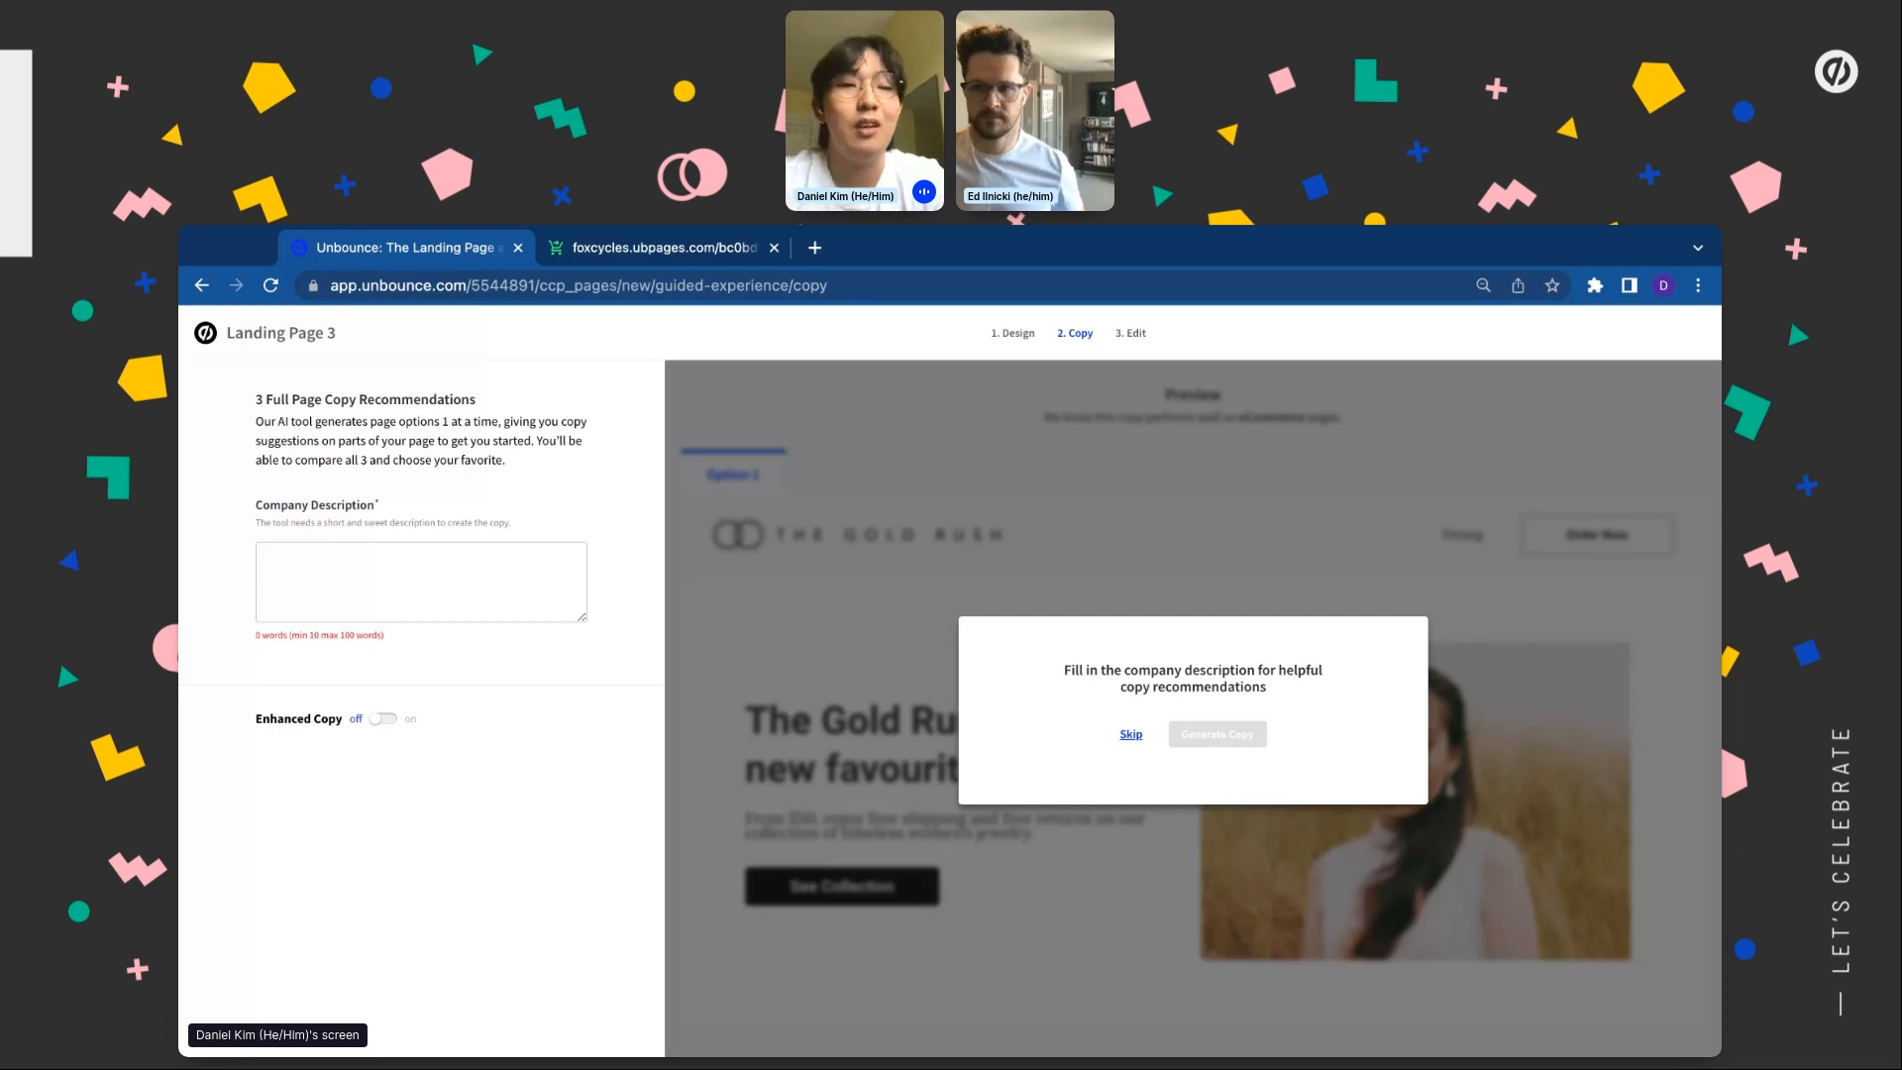
Turn on Enhanced Copy and paste in the Fox Cycles company description
click(368, 721)
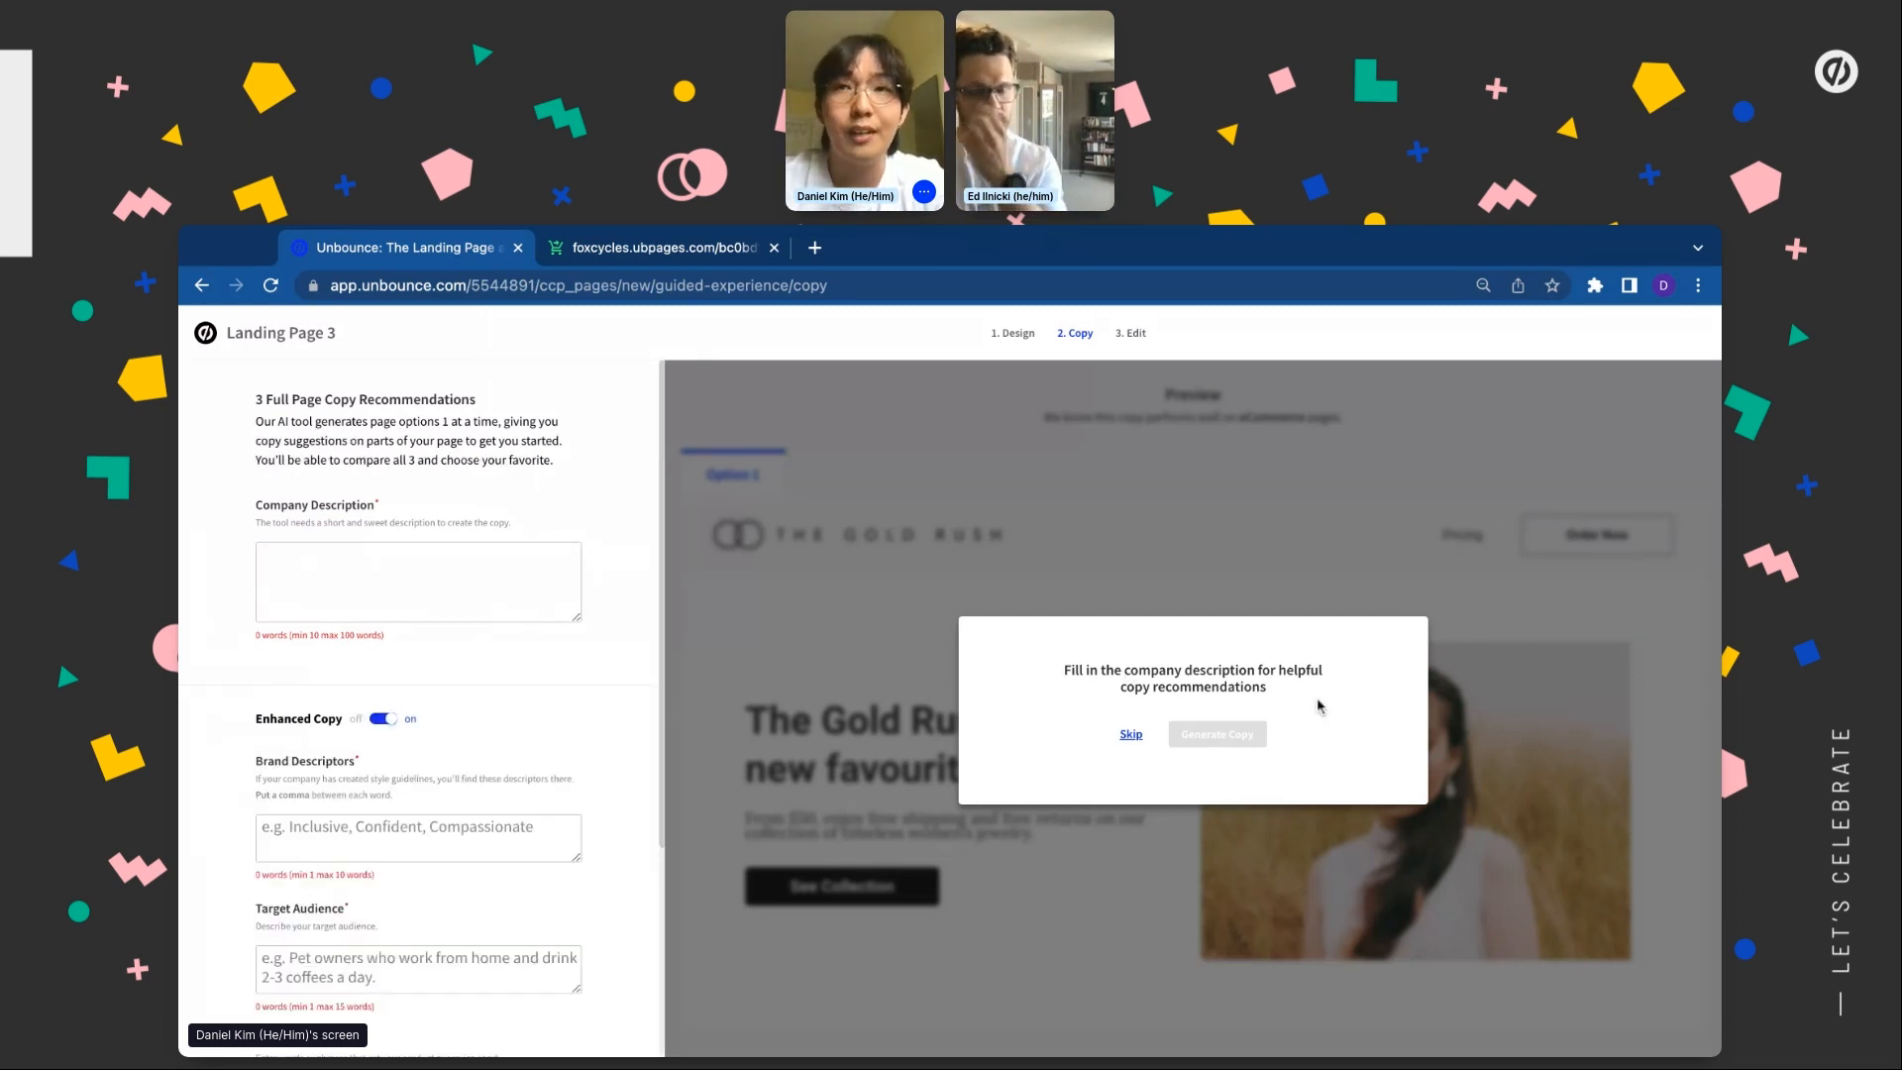
scroll(497, 761, down, 3)
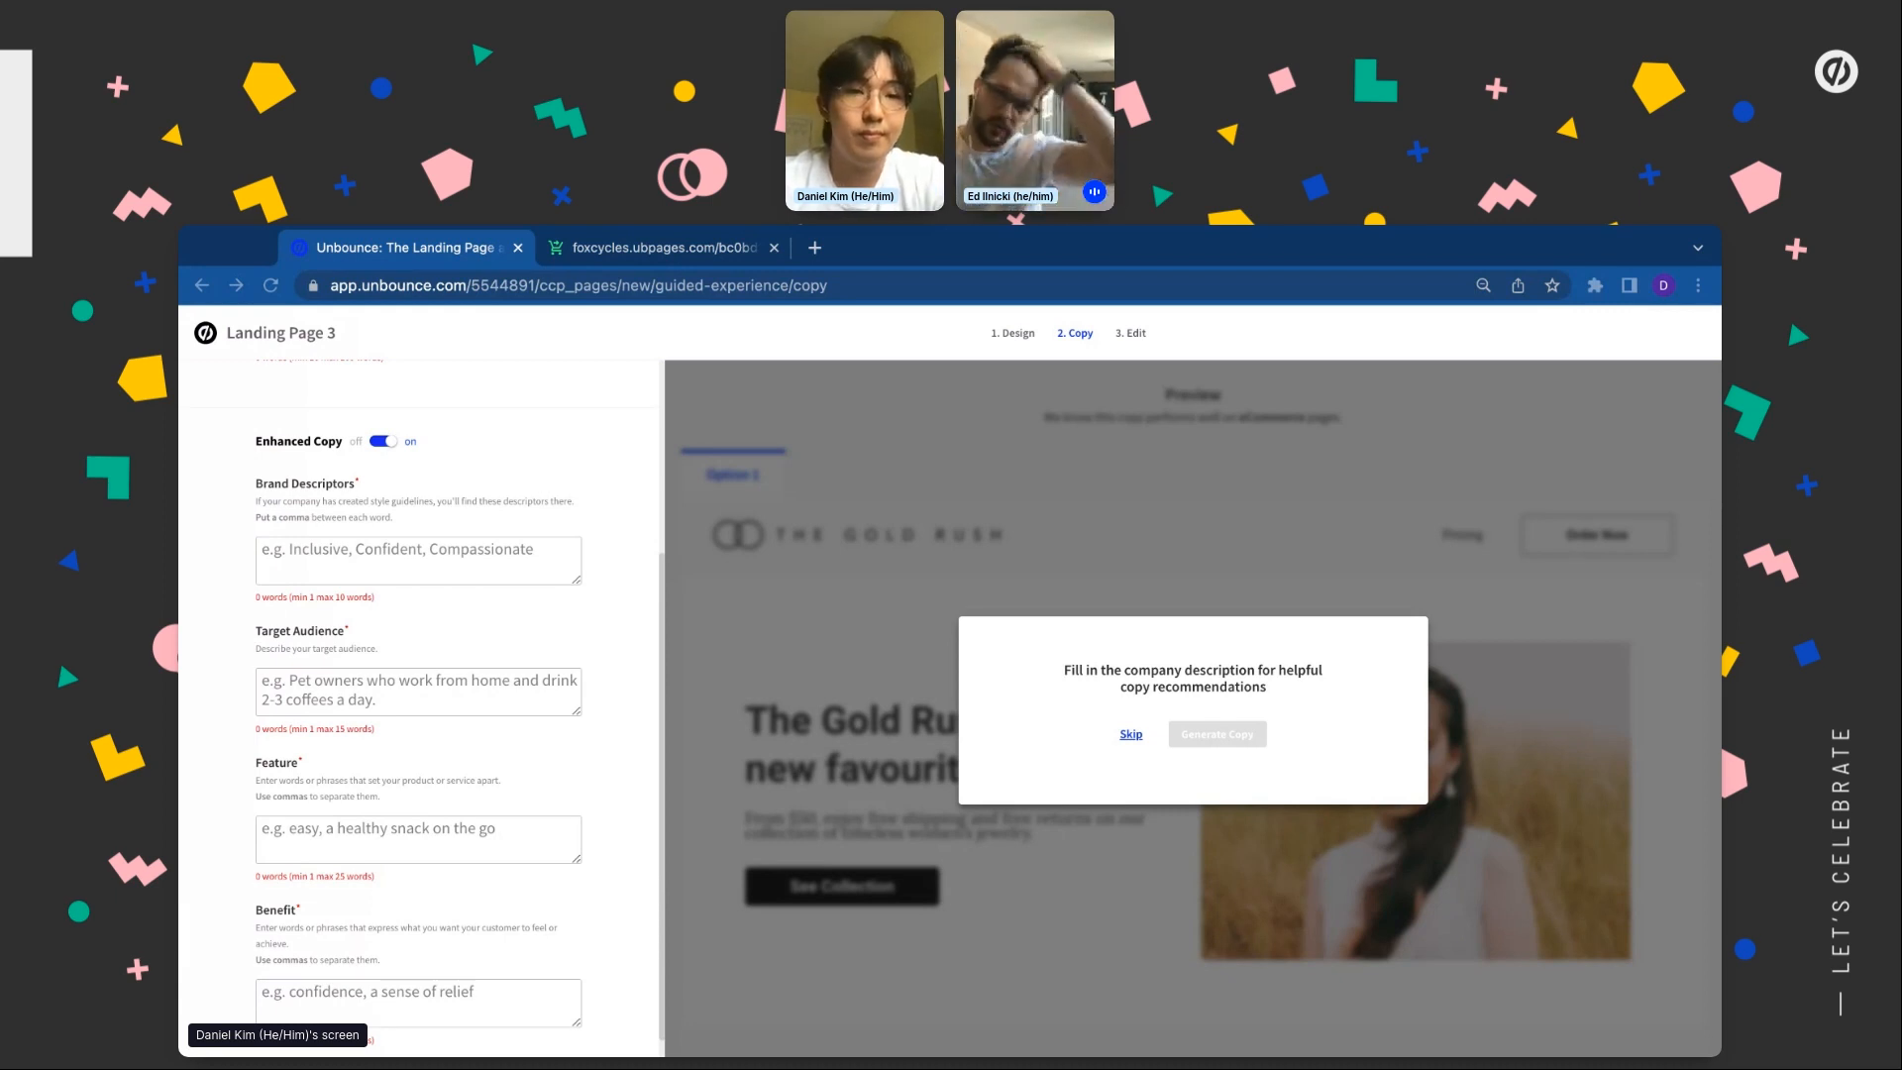
key(super+Tab)
scroll(437, 520, up, 3)
click(416, 558)
text(Fox Cycles aims to create a sustainable world and let you explore more of it with durable, lightweight bikes for riders of any level.)
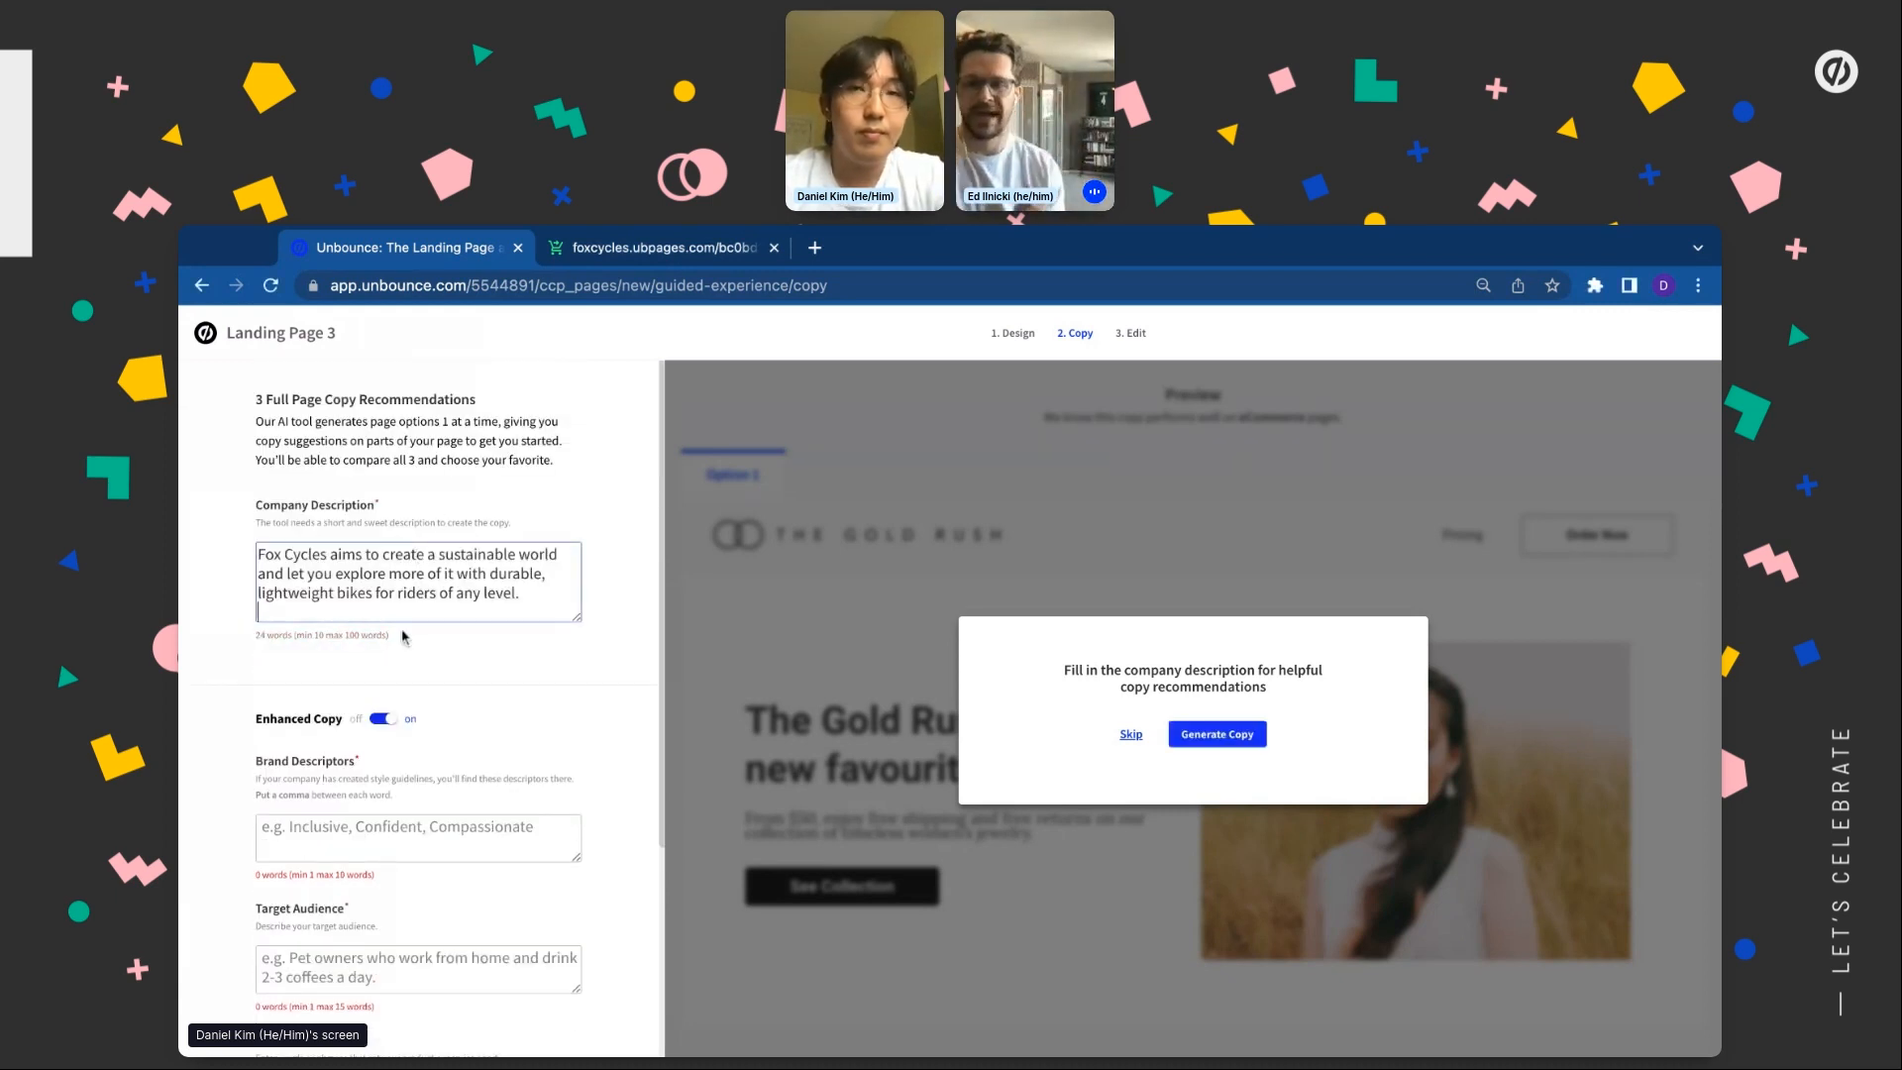
Paste in the brand descriptors and the target audience description
key(super+Tab)
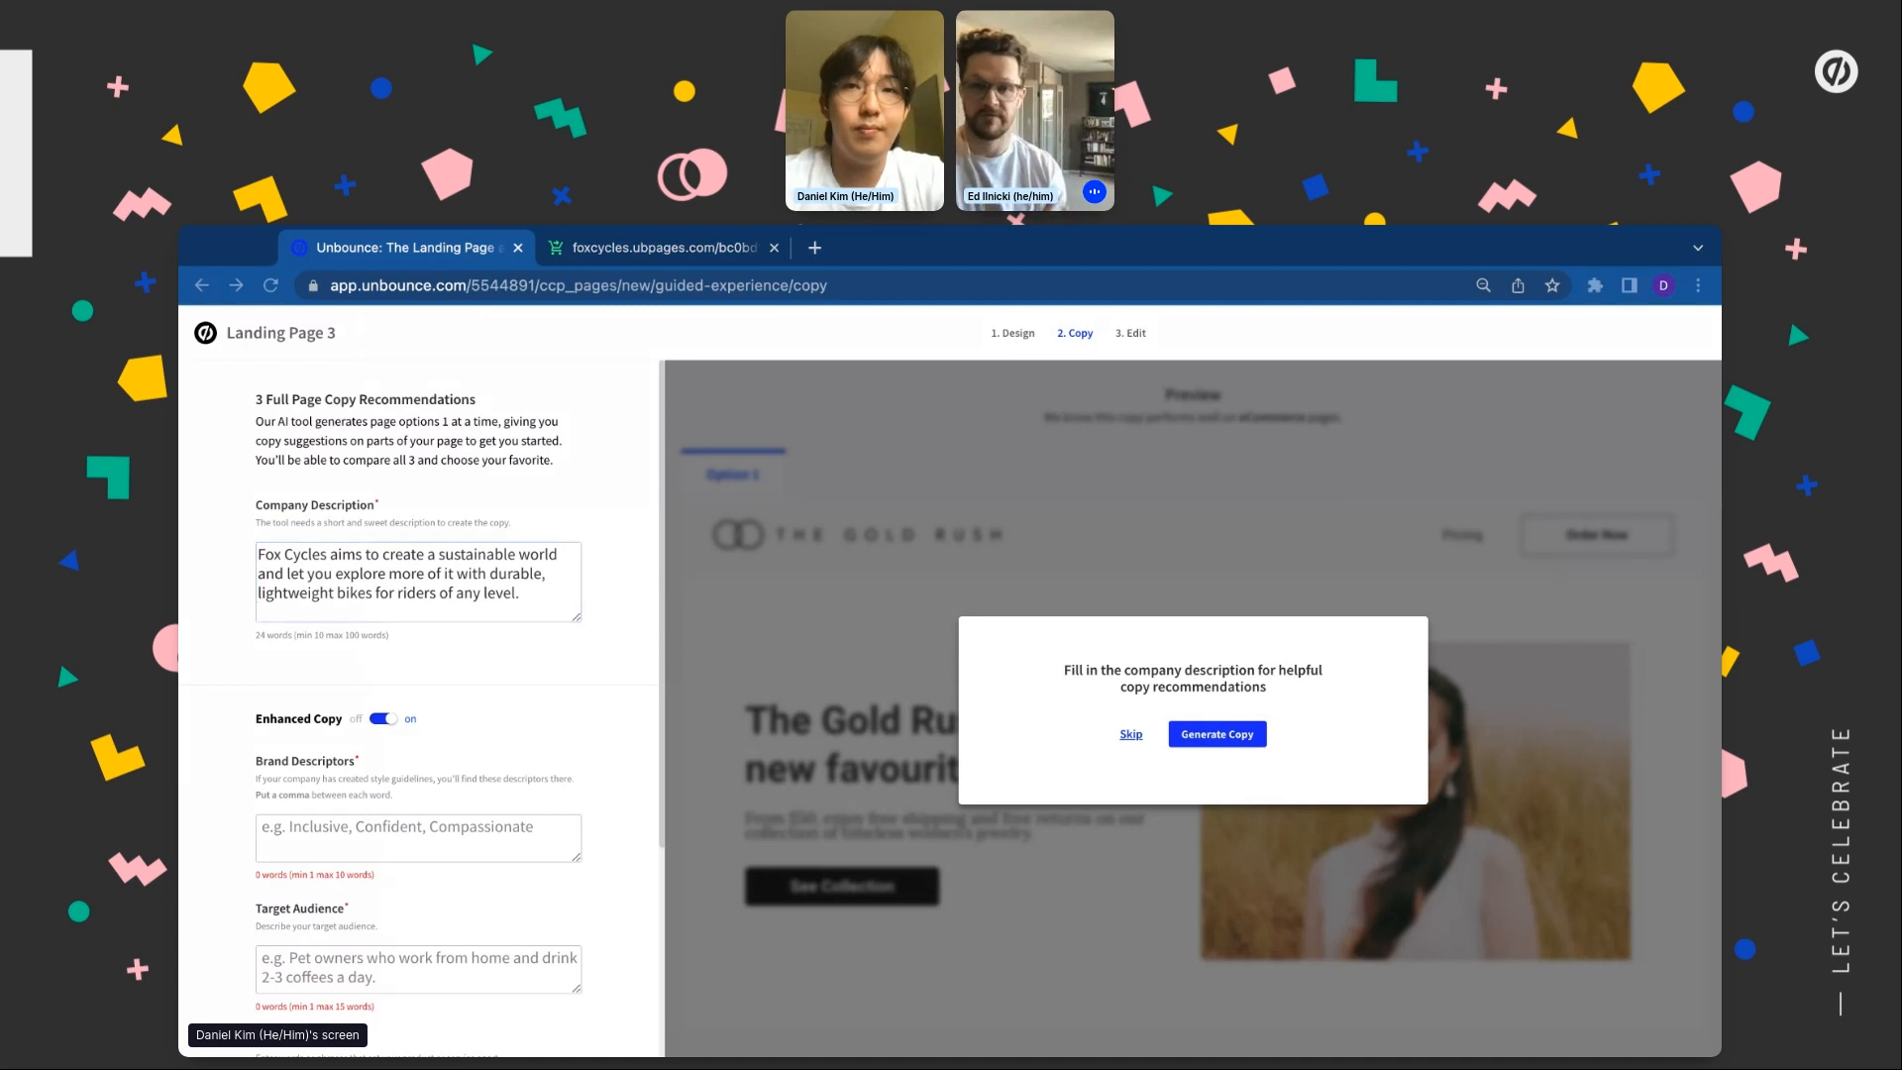
key(super+Tab)
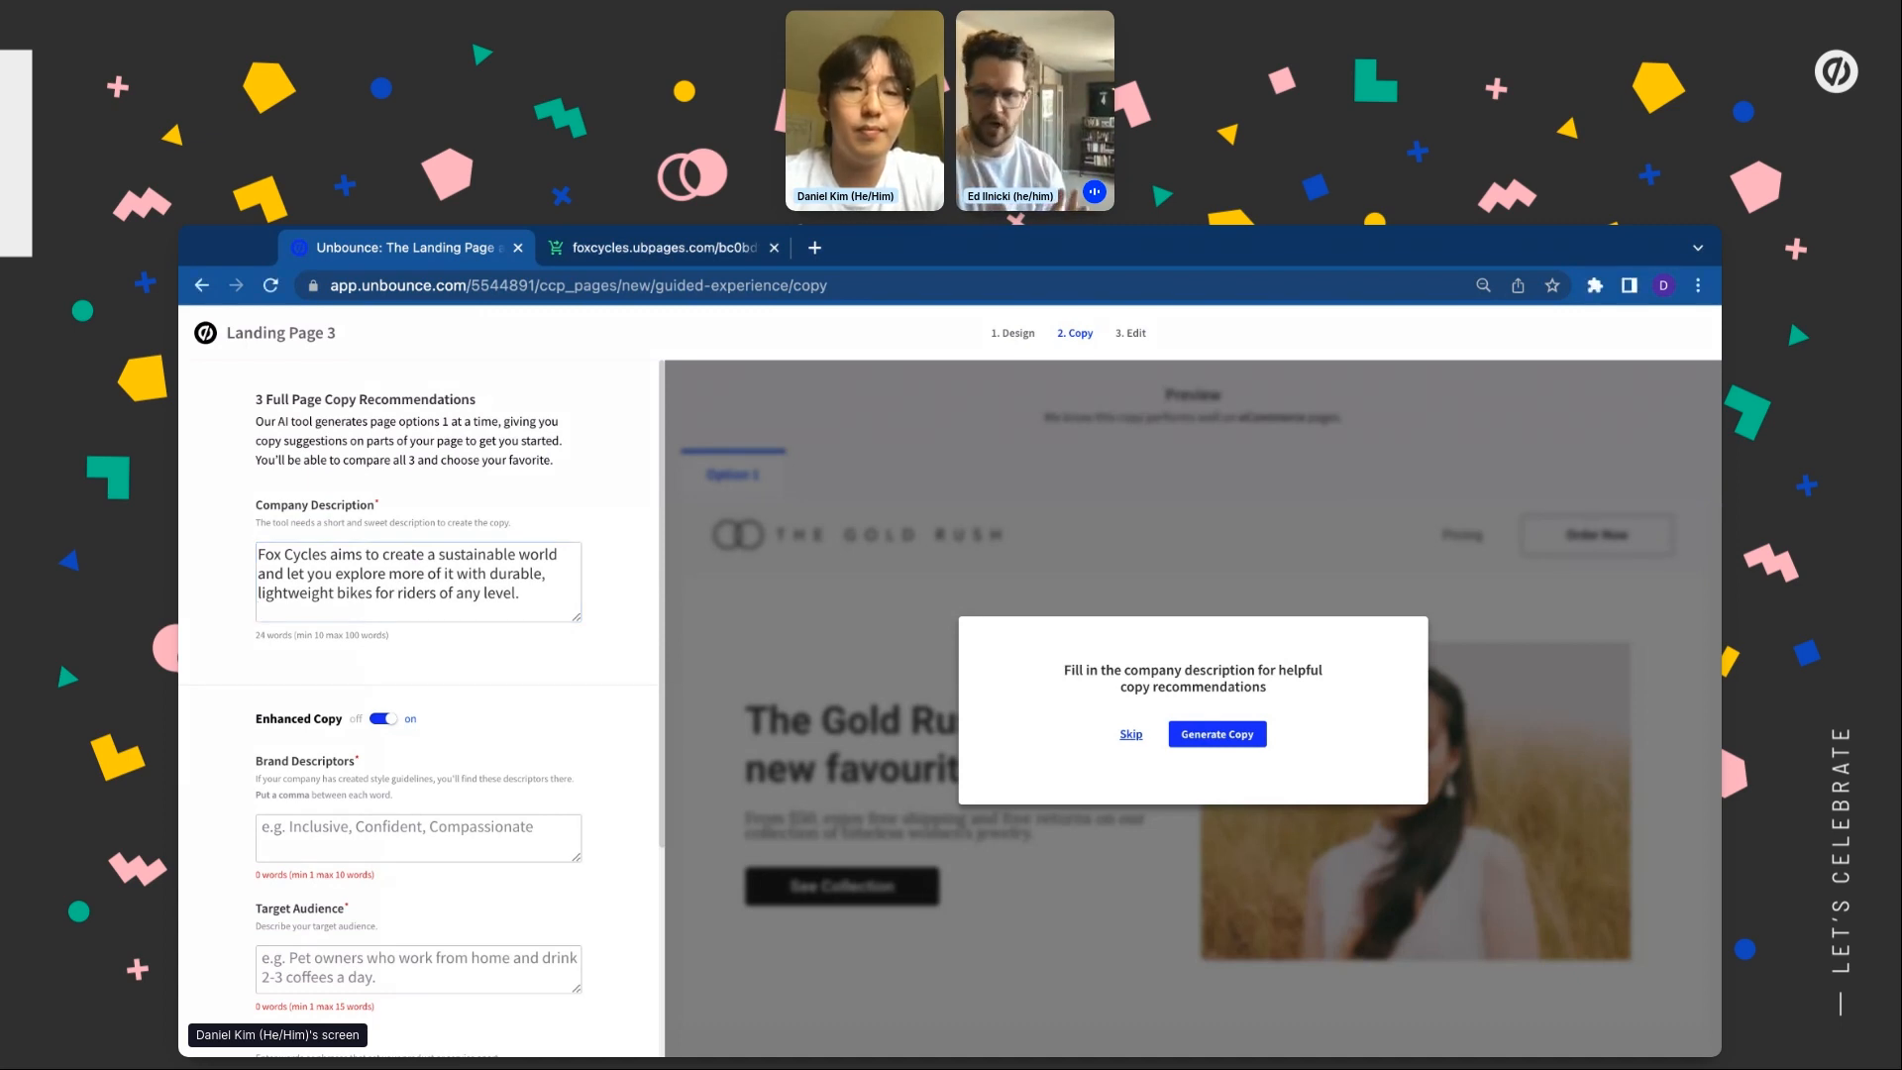
text(bold, inclusive, persistent)
key(super+Tab)
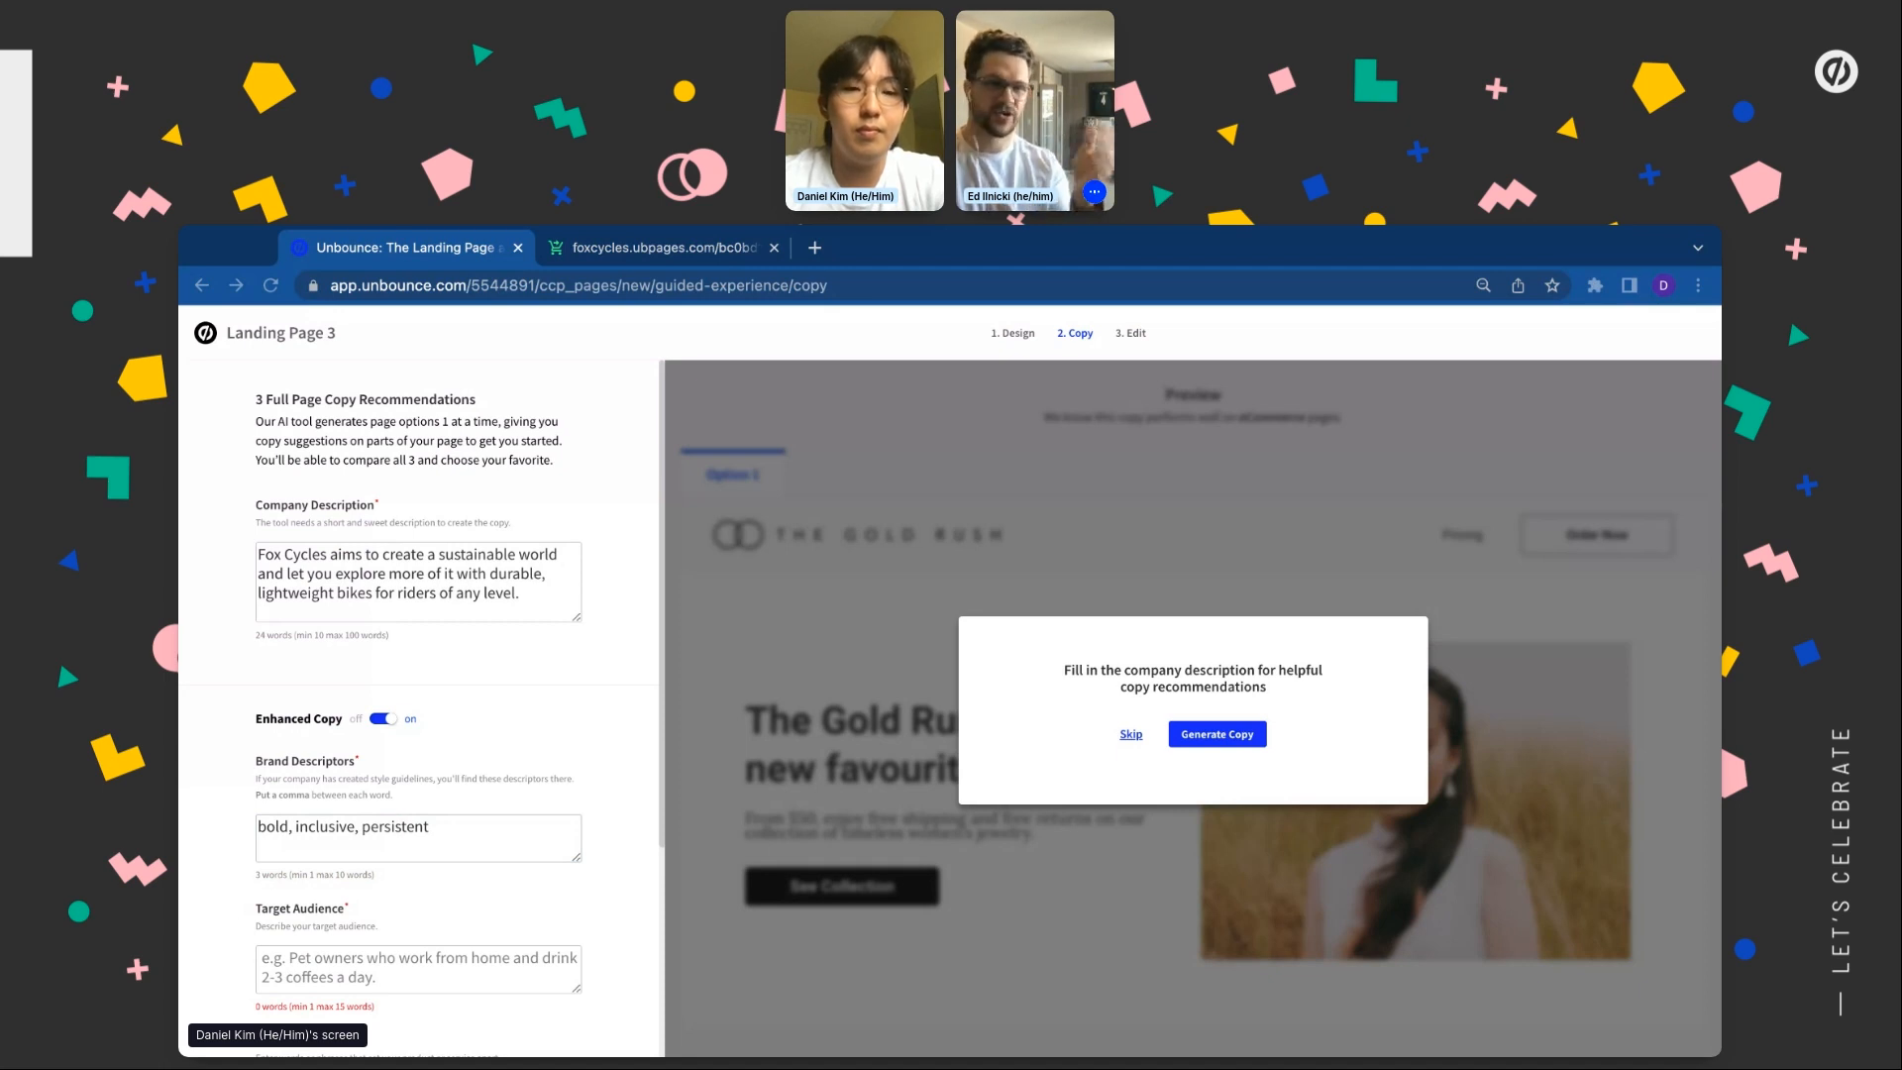
click(346, 960)
text(young adults who want to actively explore more of their city.)
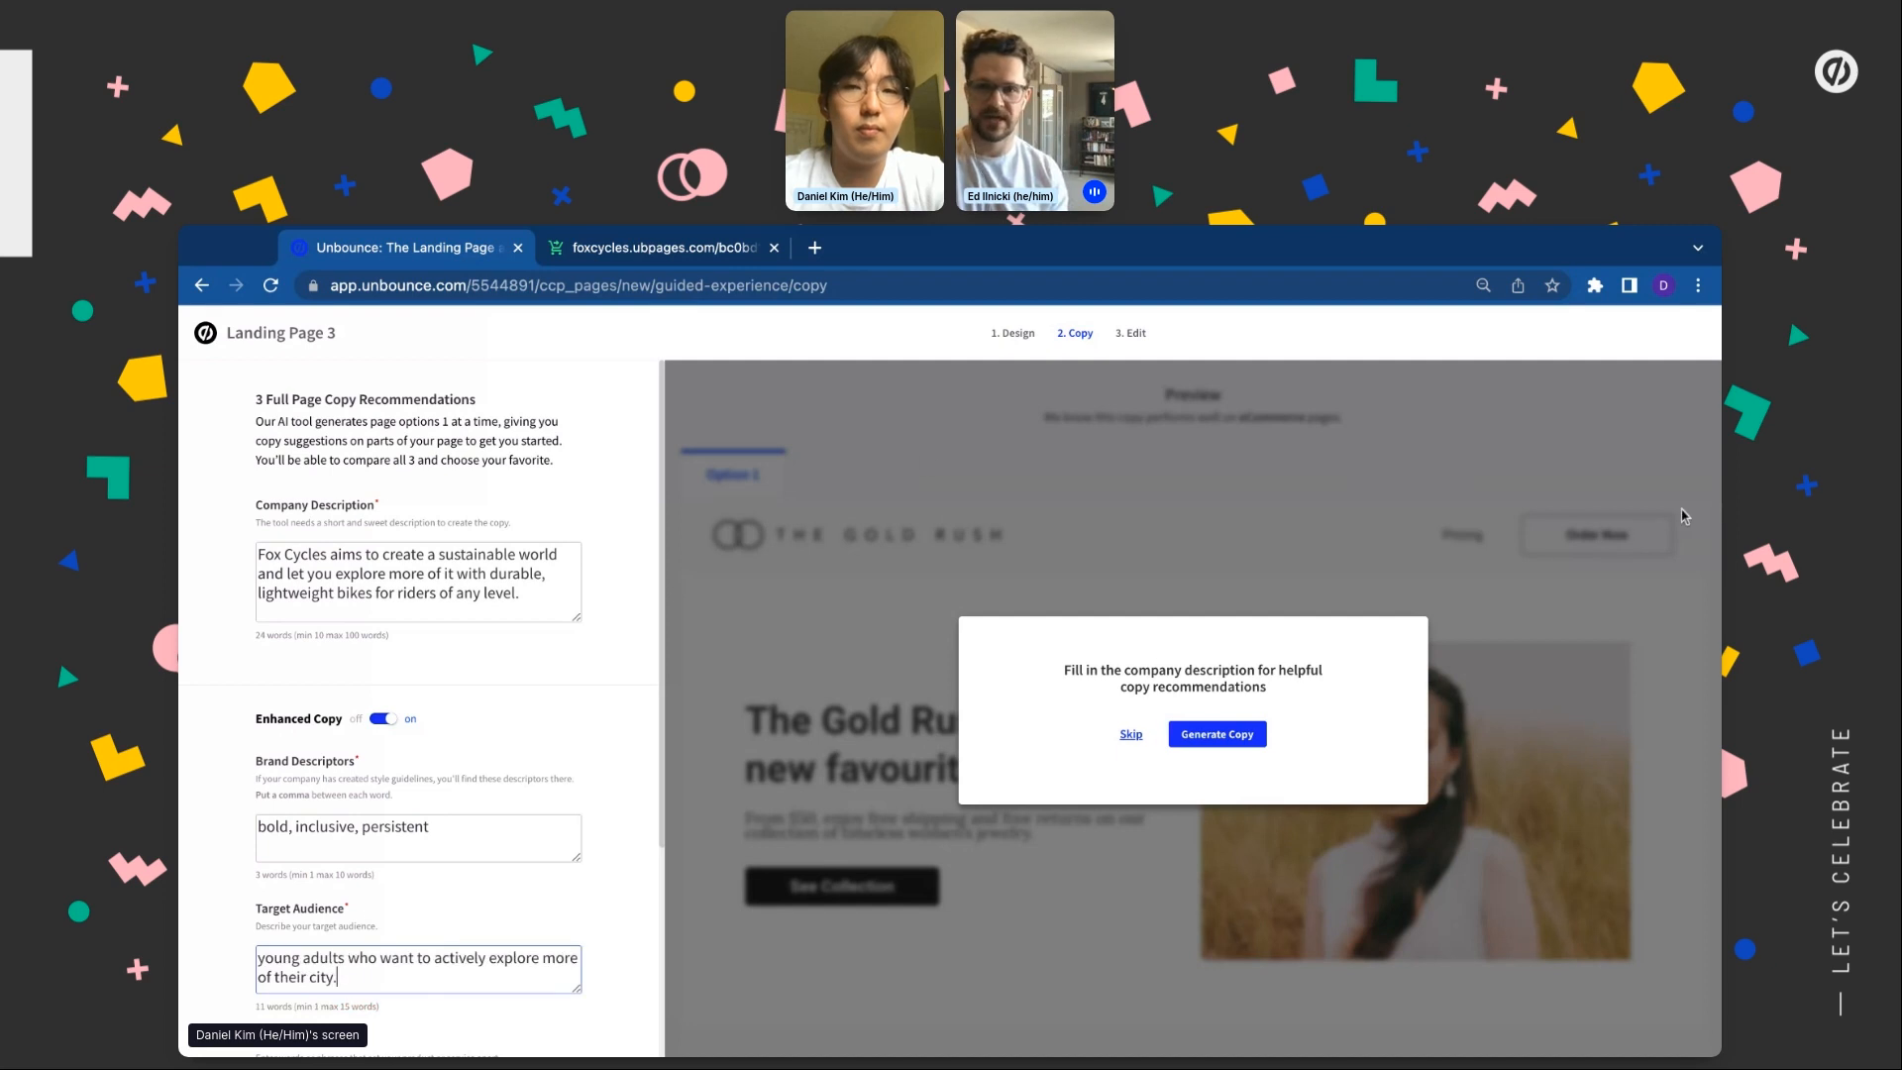
Paste the product features and customer benefits into the Feature and Benefit fields
key(super+Tab)
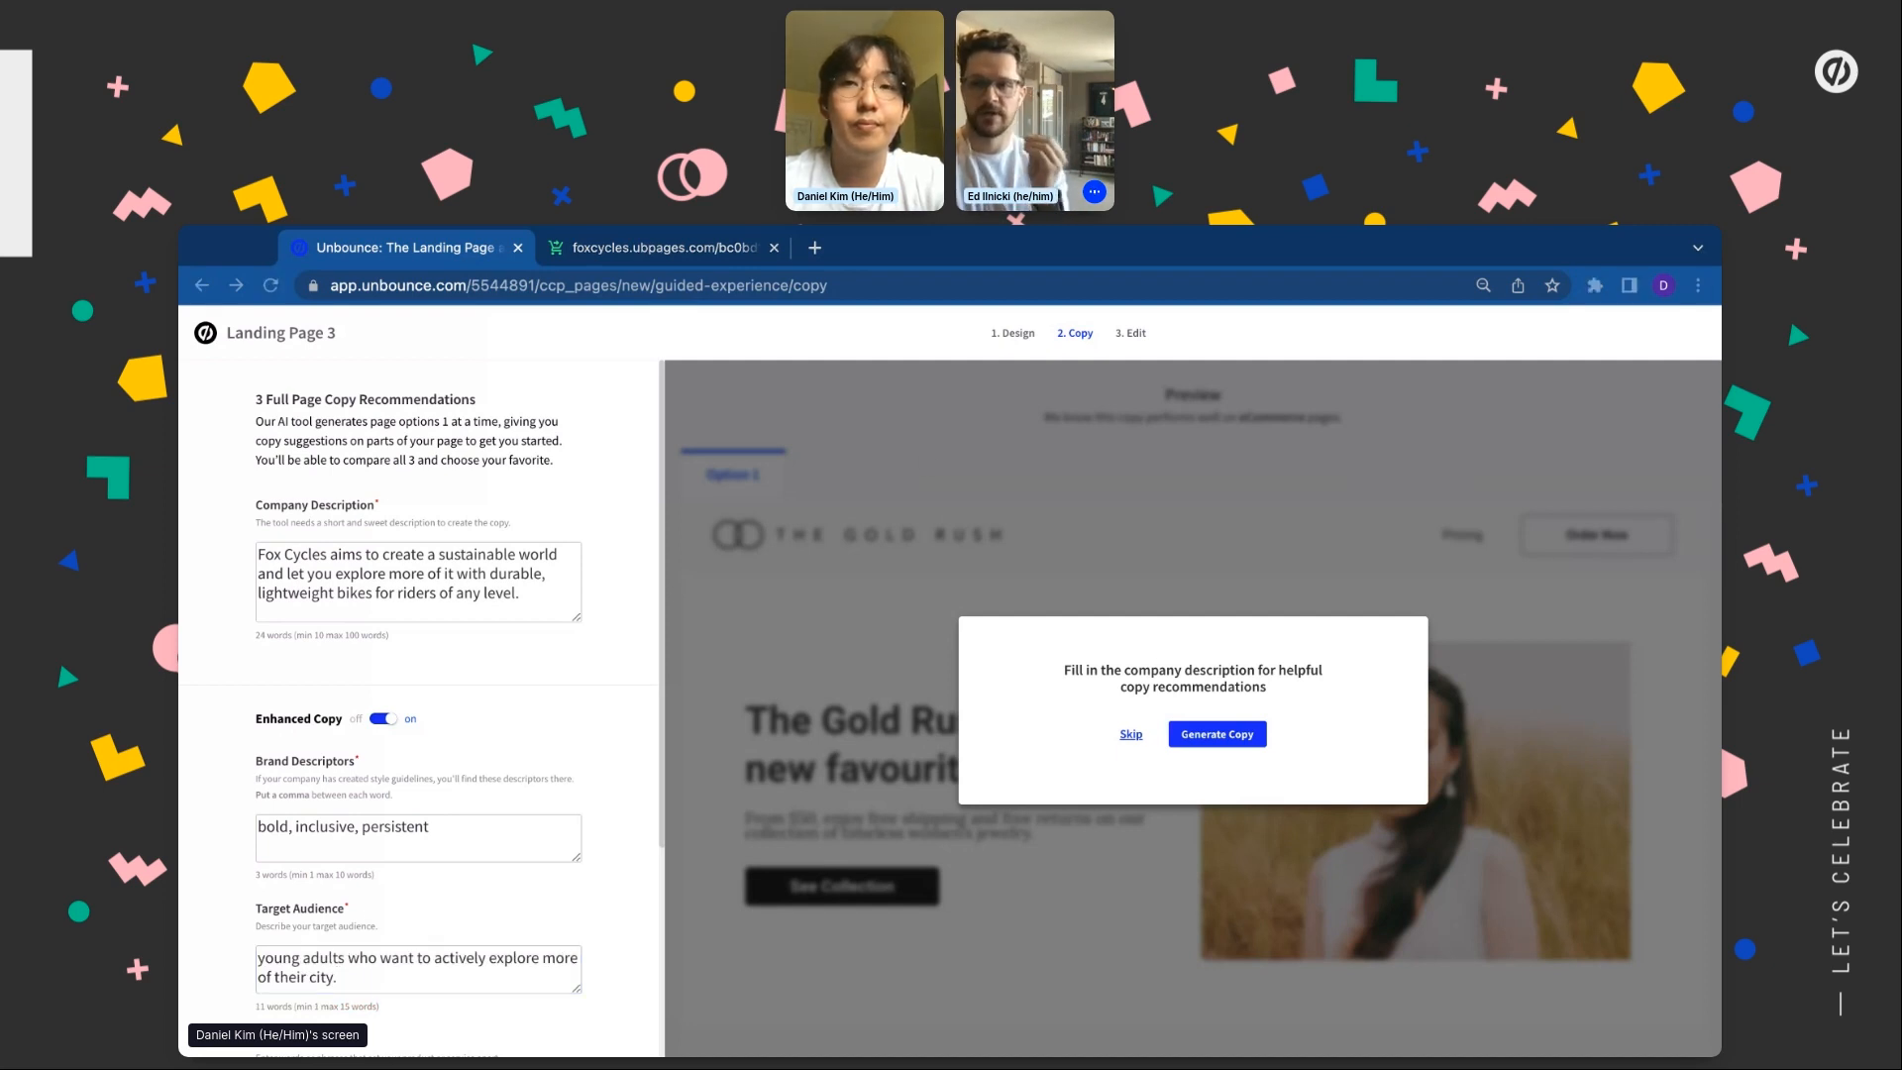
scroll(418, 792, down, 2)
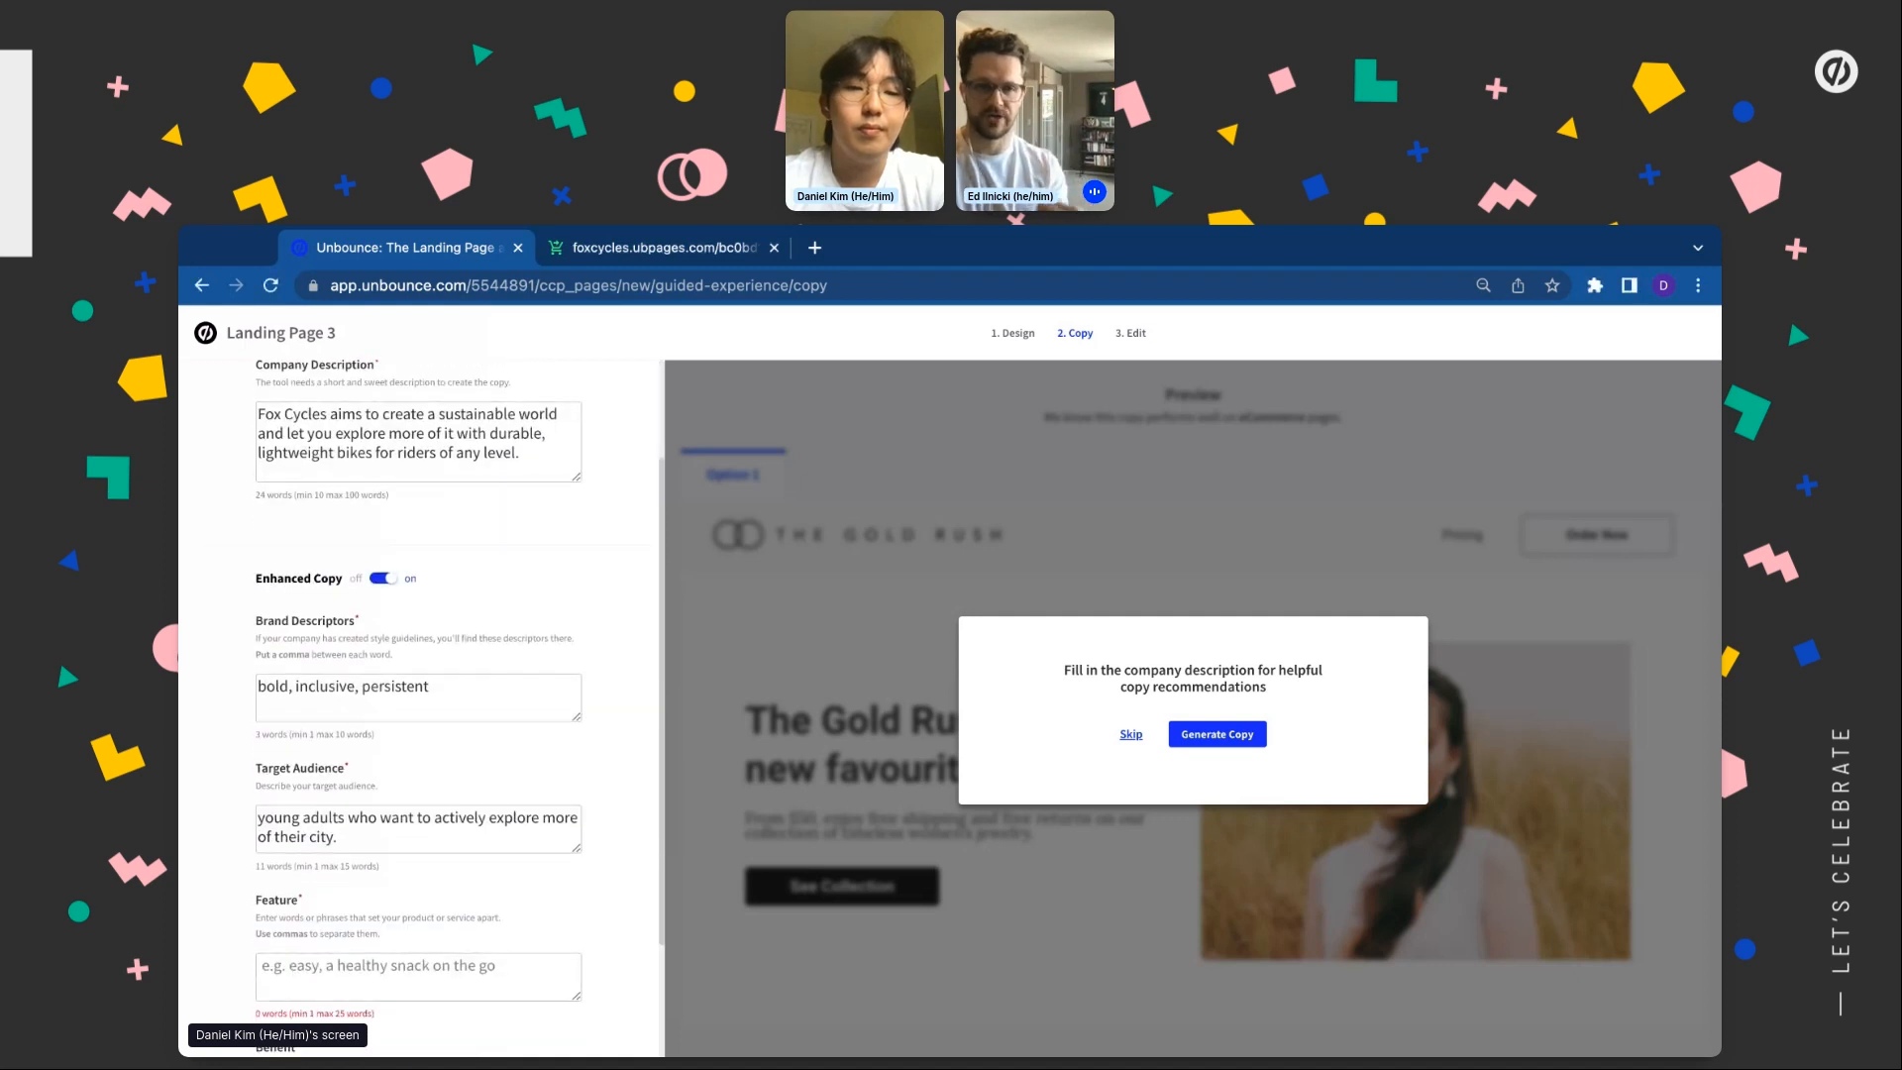
click(396, 976)
text(lightweight, durable, easy-to-use)
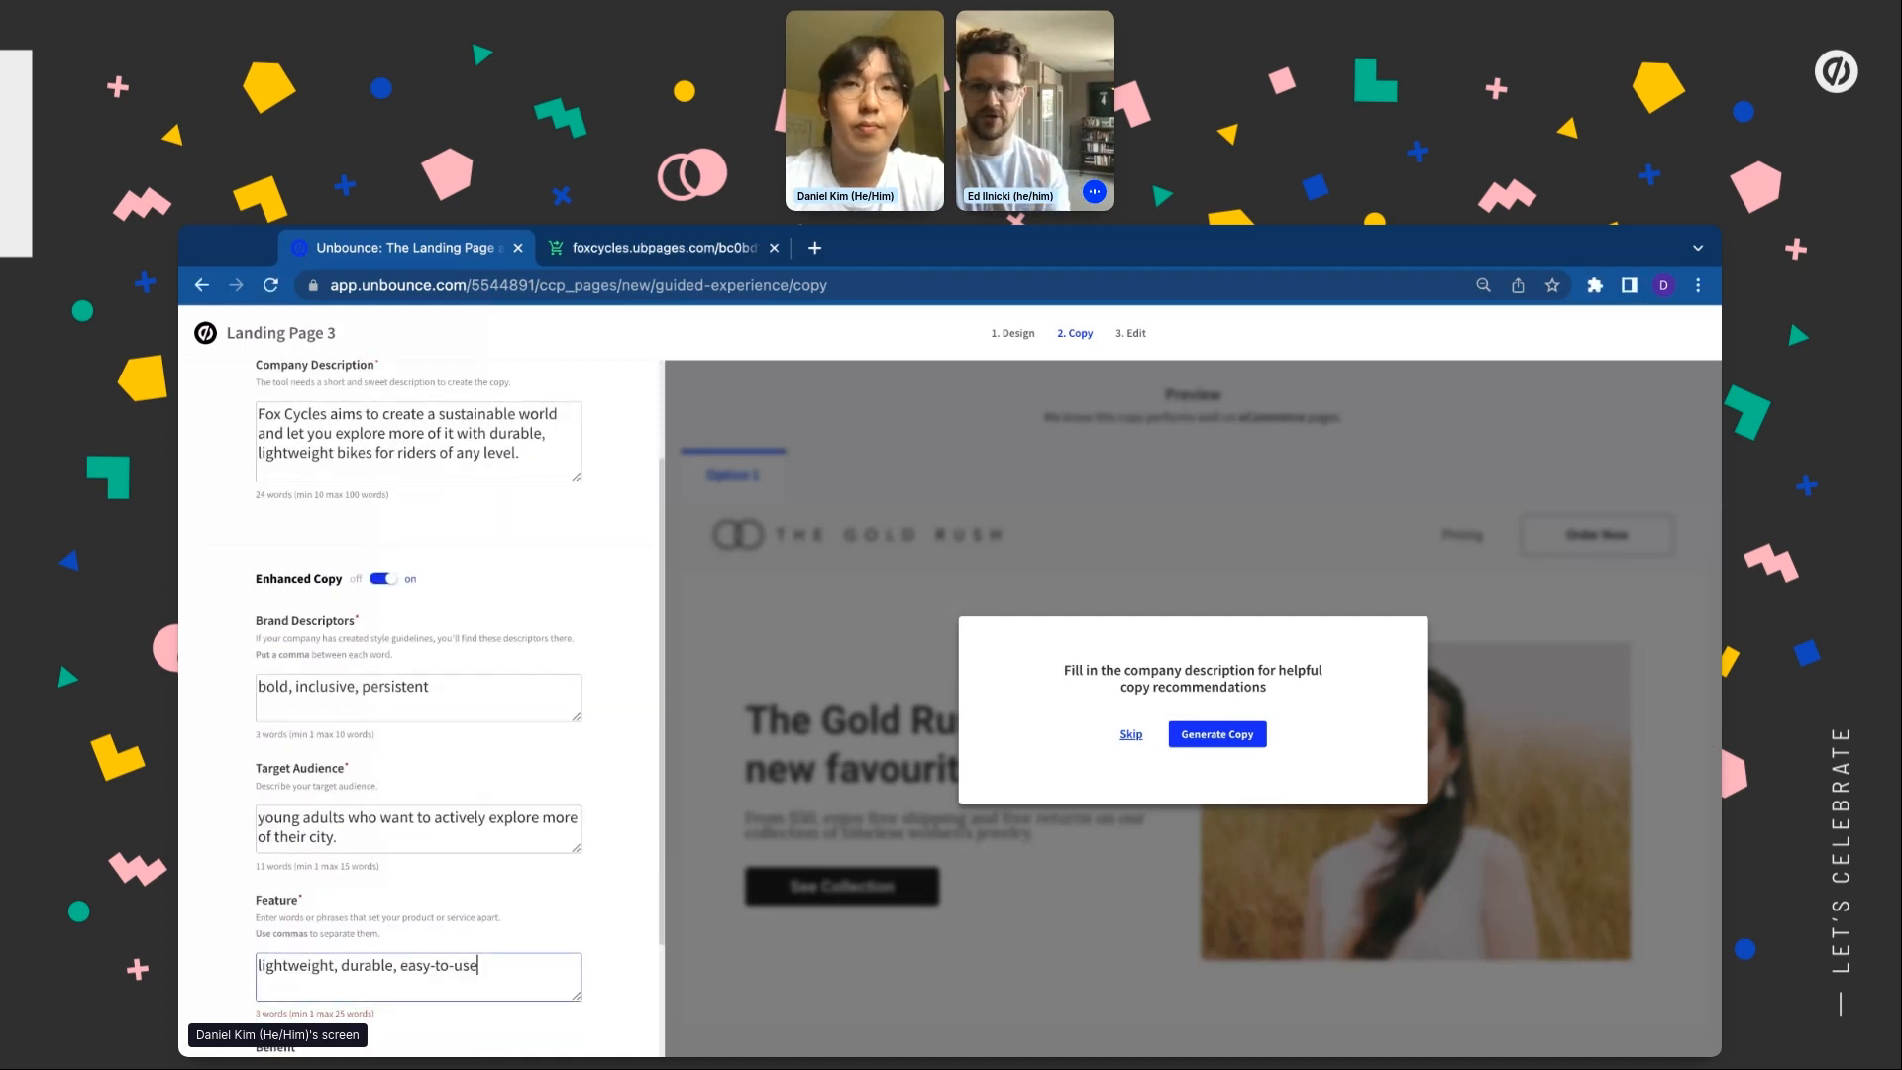
key(super+Tab)
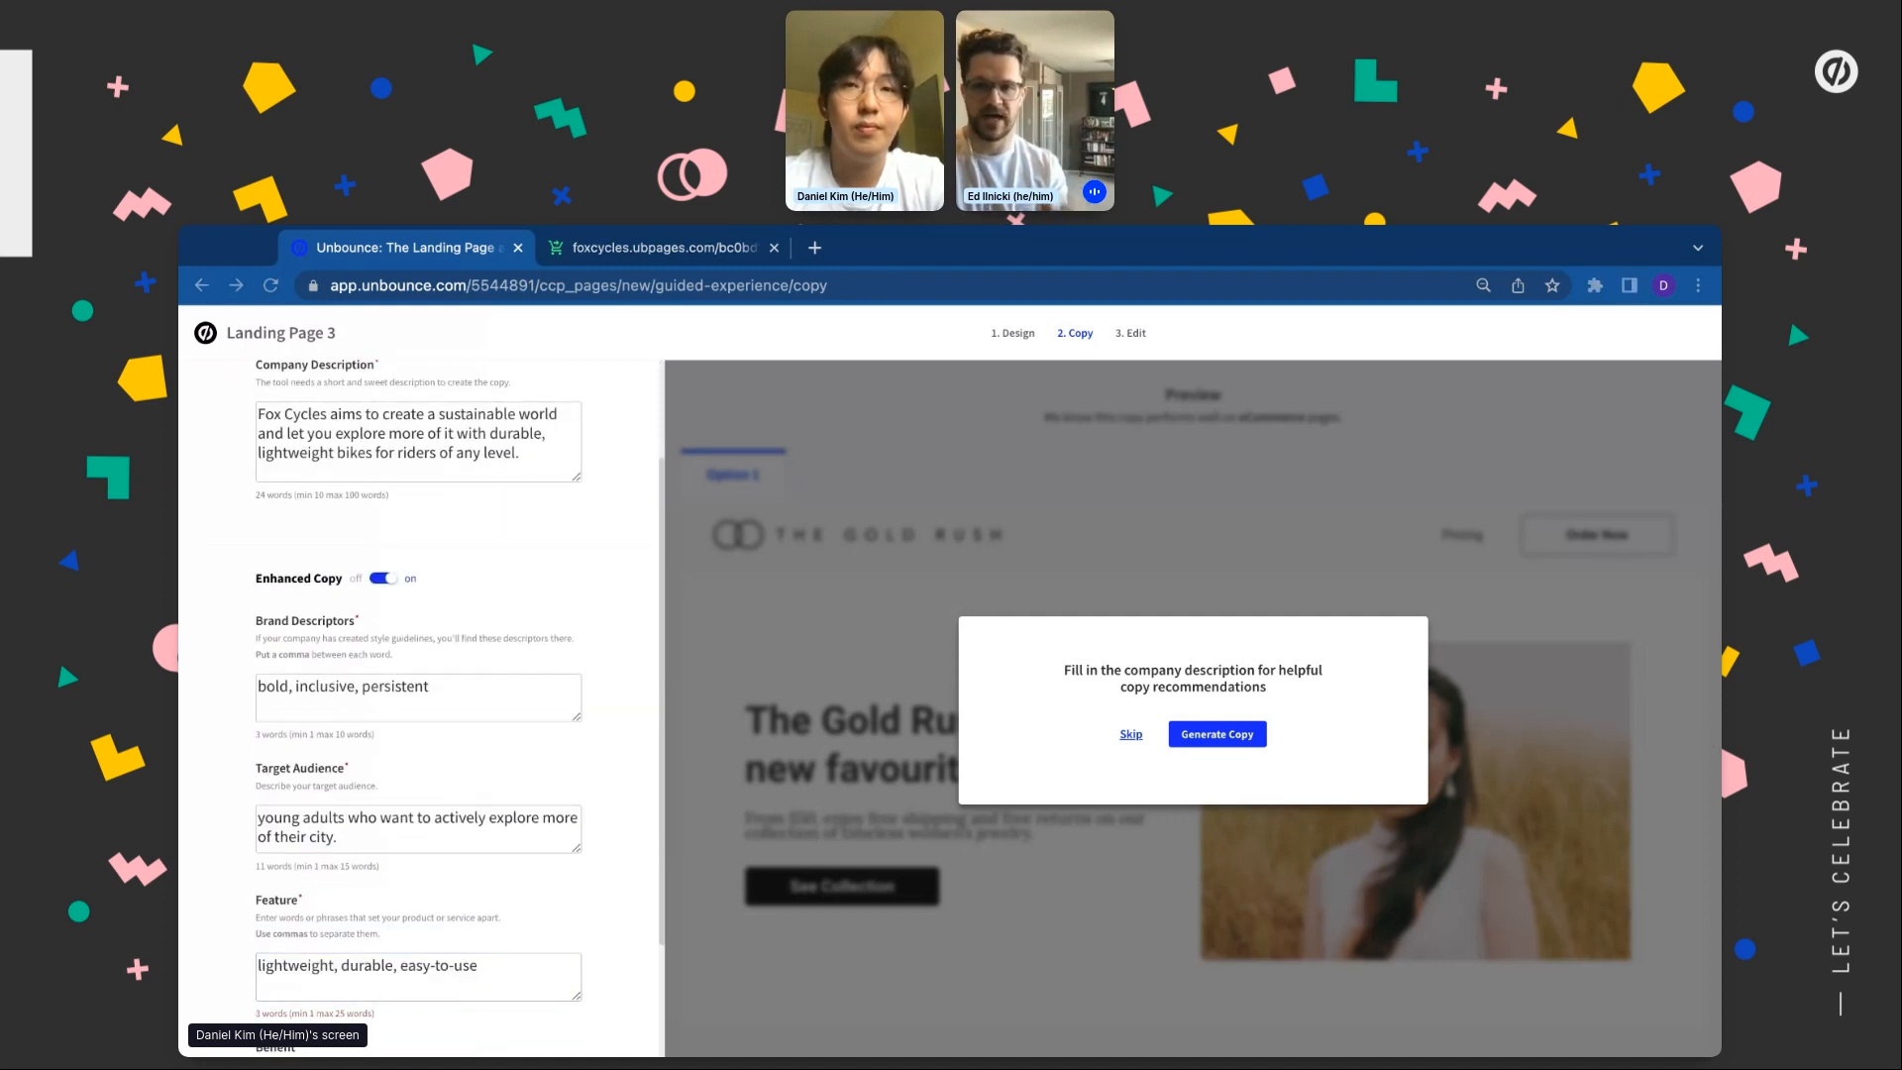
scroll(419, 793, down, 2)
key(super+Tab)
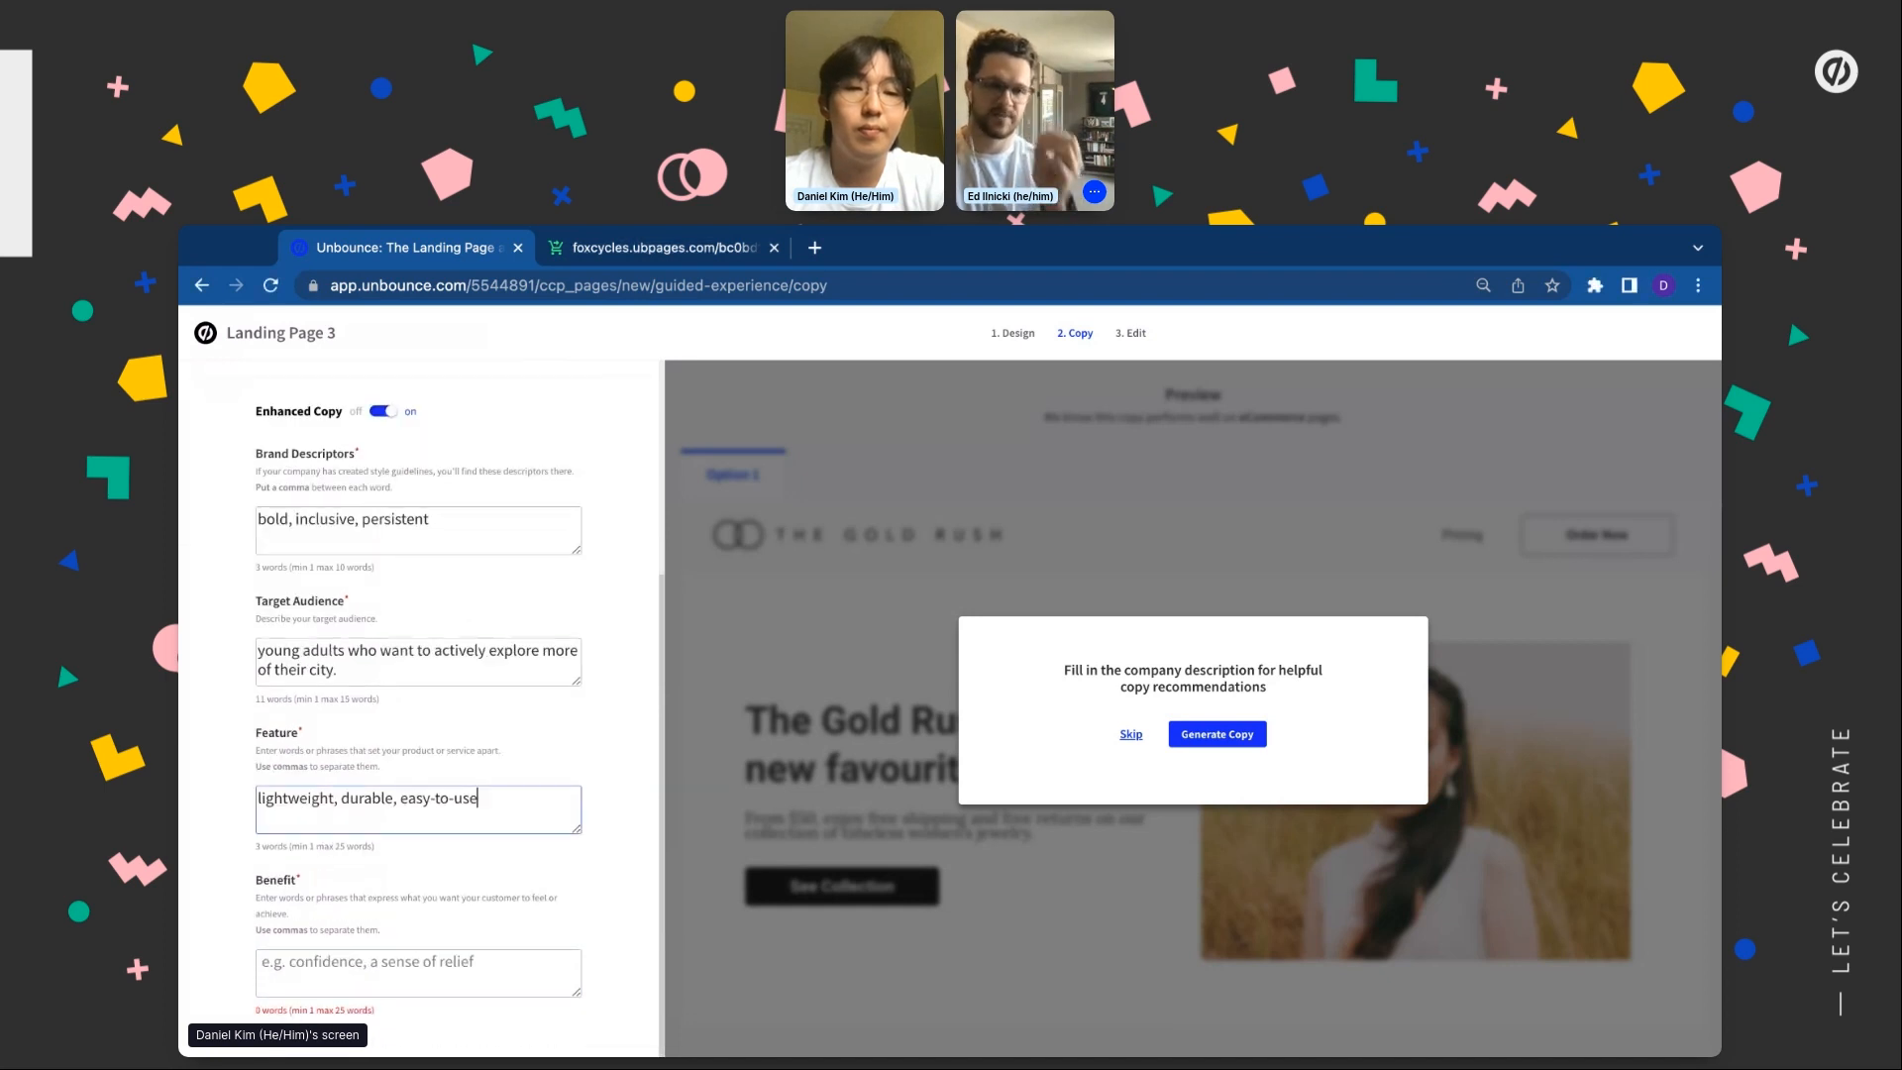
click(418, 975)
text(stress-free, low maintenance, sustainable)
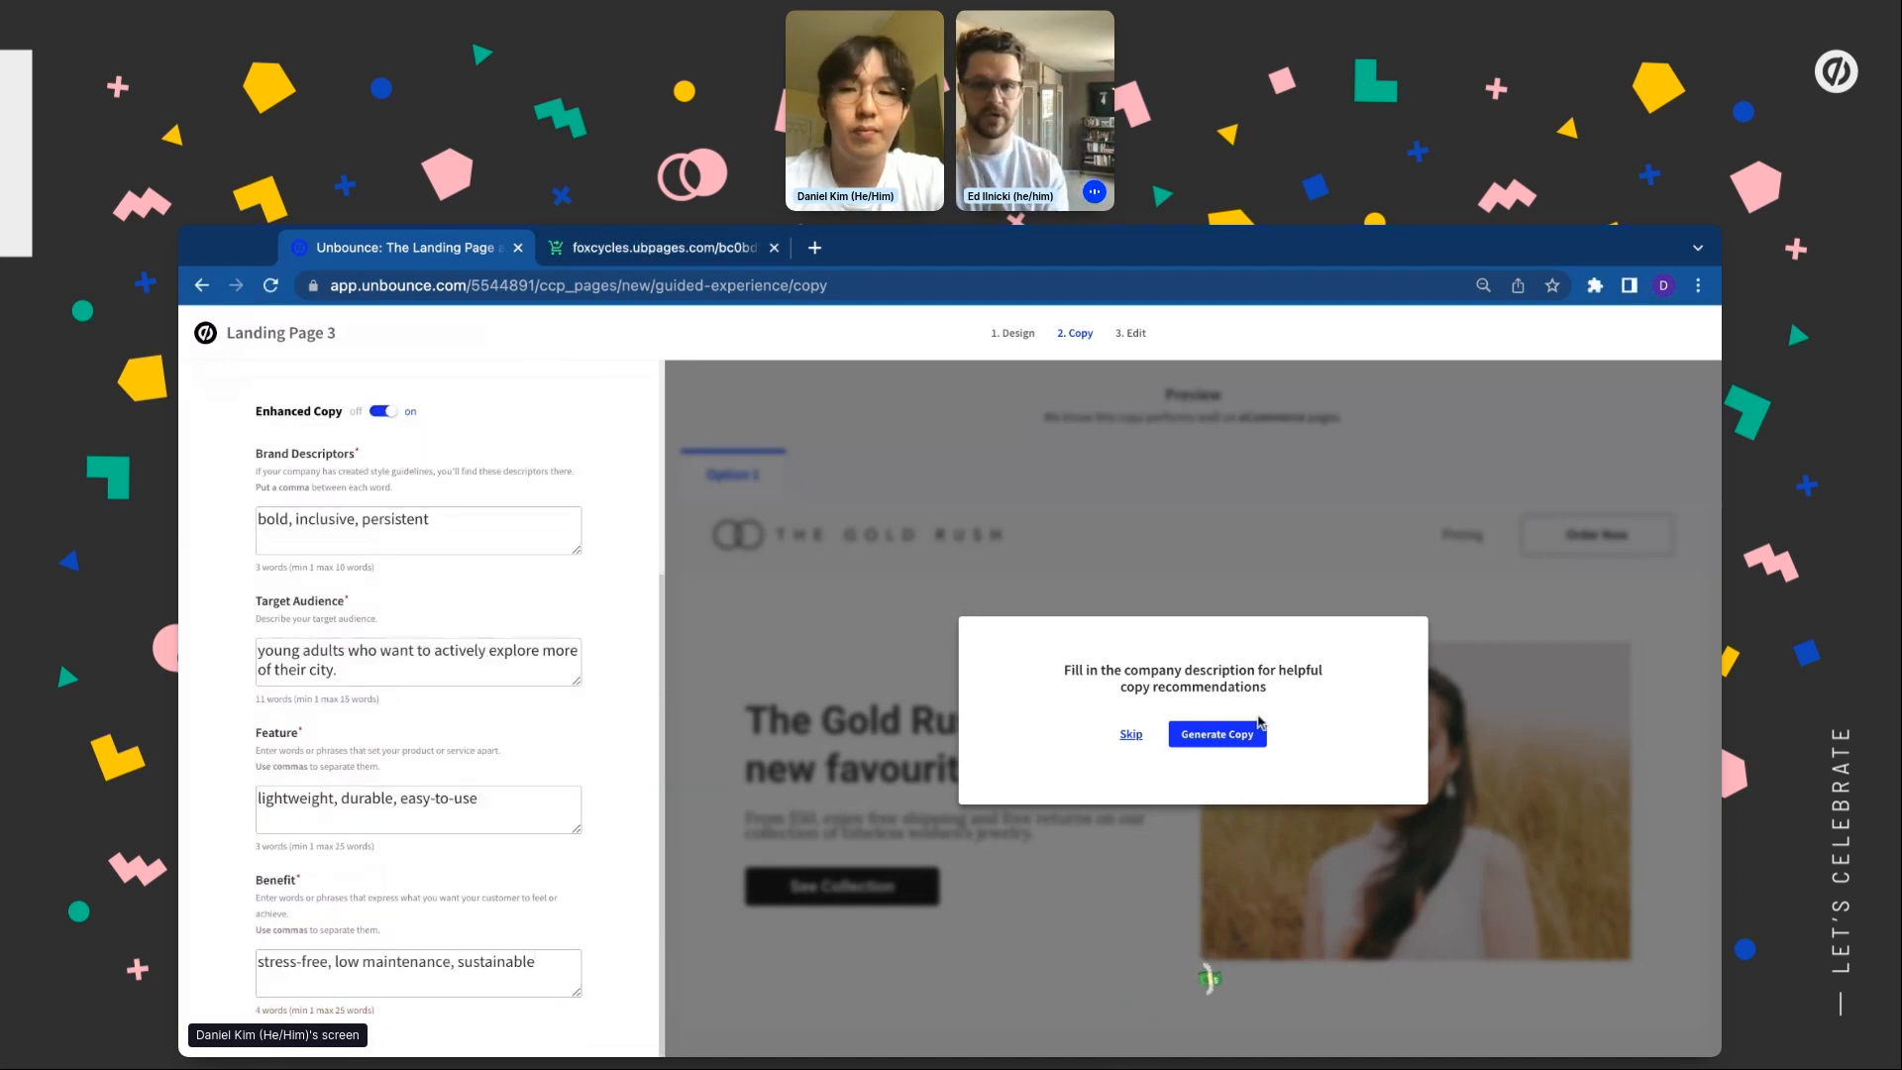
Generate AI copy, request another option, and choose Option 2, 'Durable and Lightweight Bikes for Everyone'
click(1218, 734)
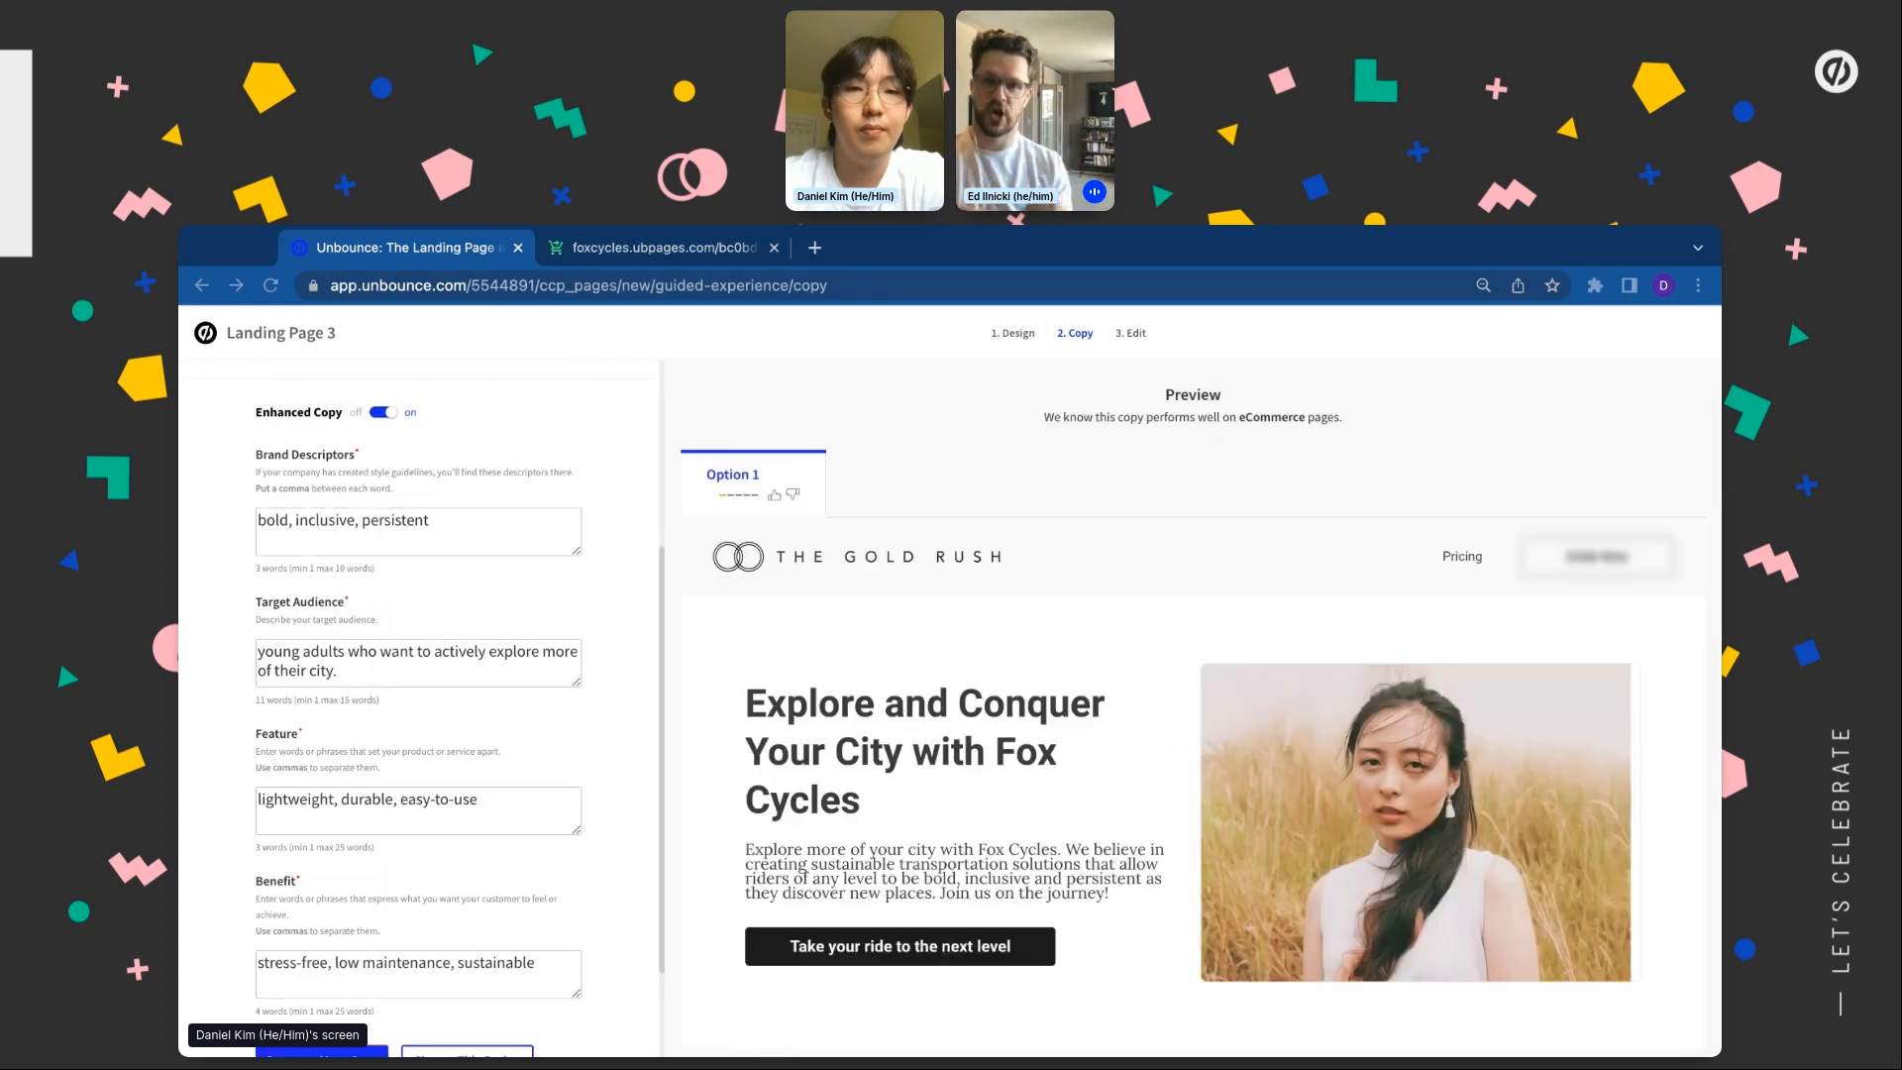
scroll(1189, 709, down, 4)
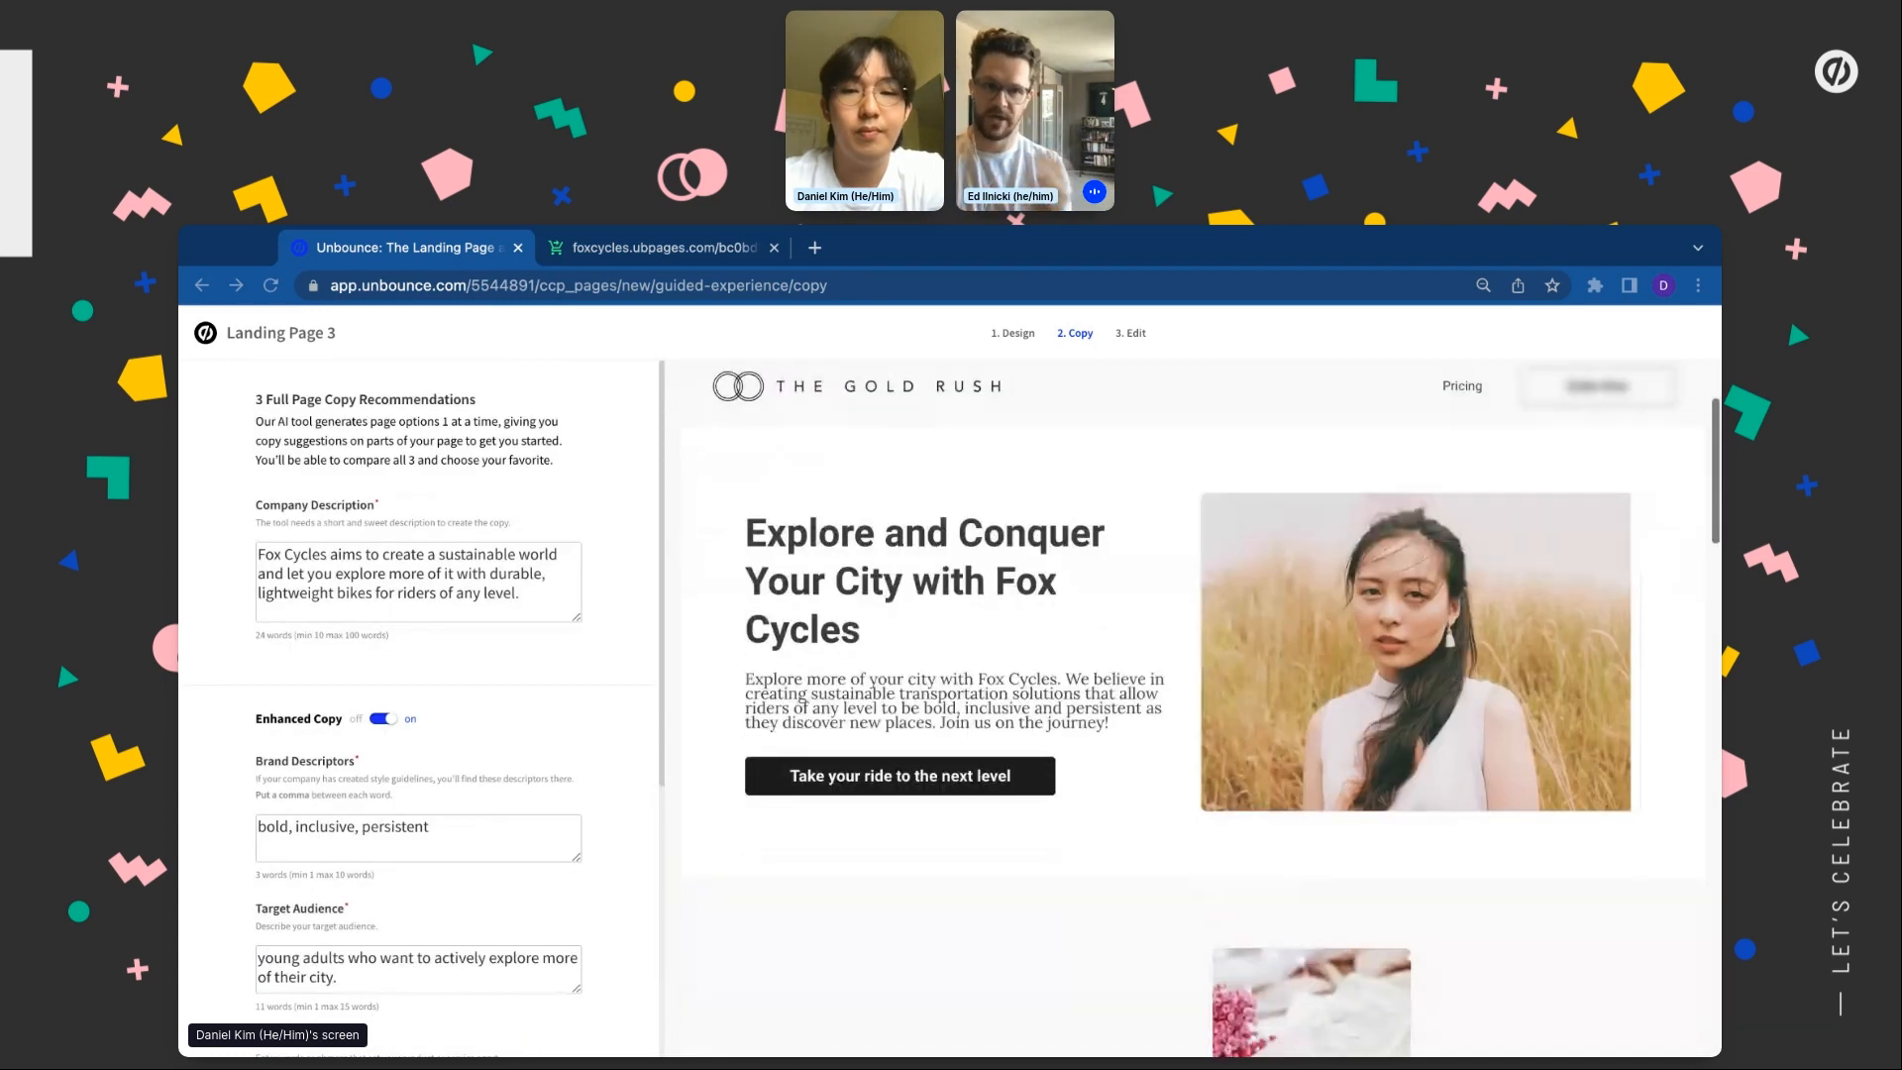
scroll(1189, 709, up, 1)
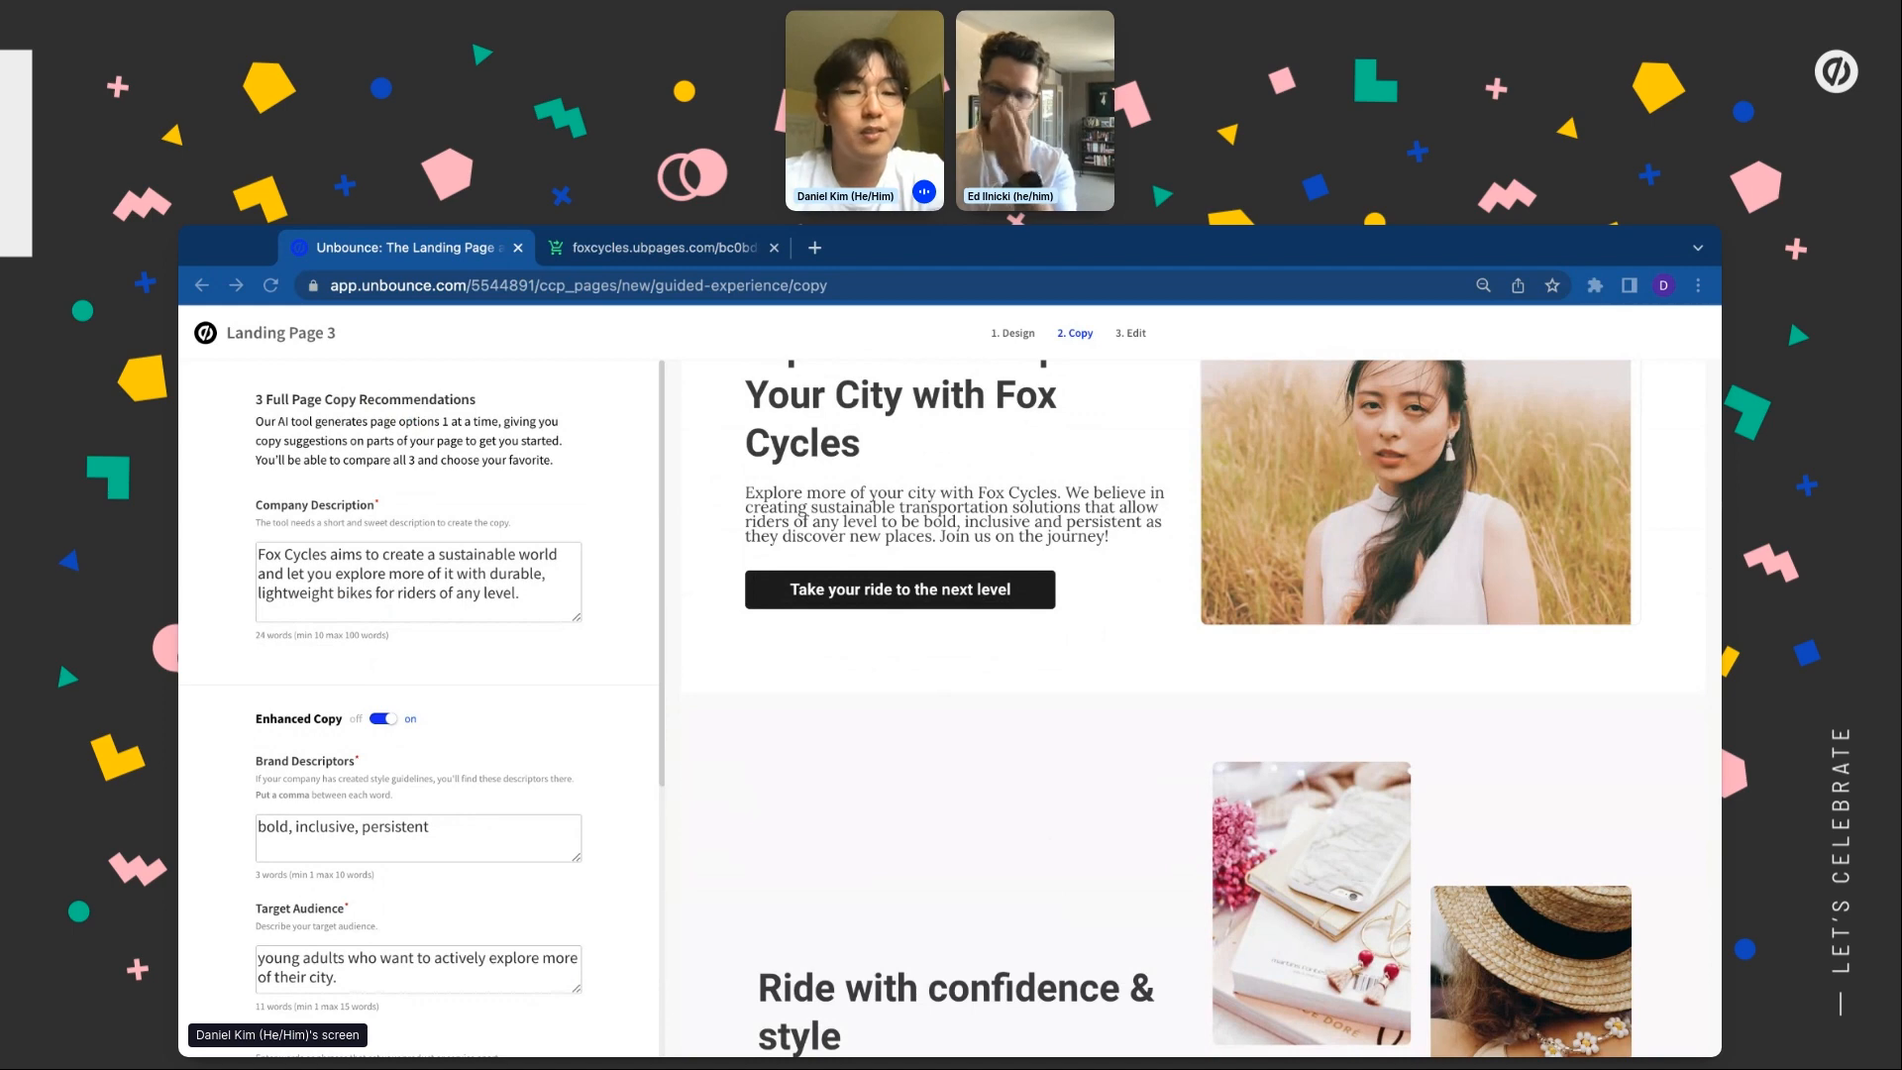
scroll(418, 708, down, 5)
click(322, 916)
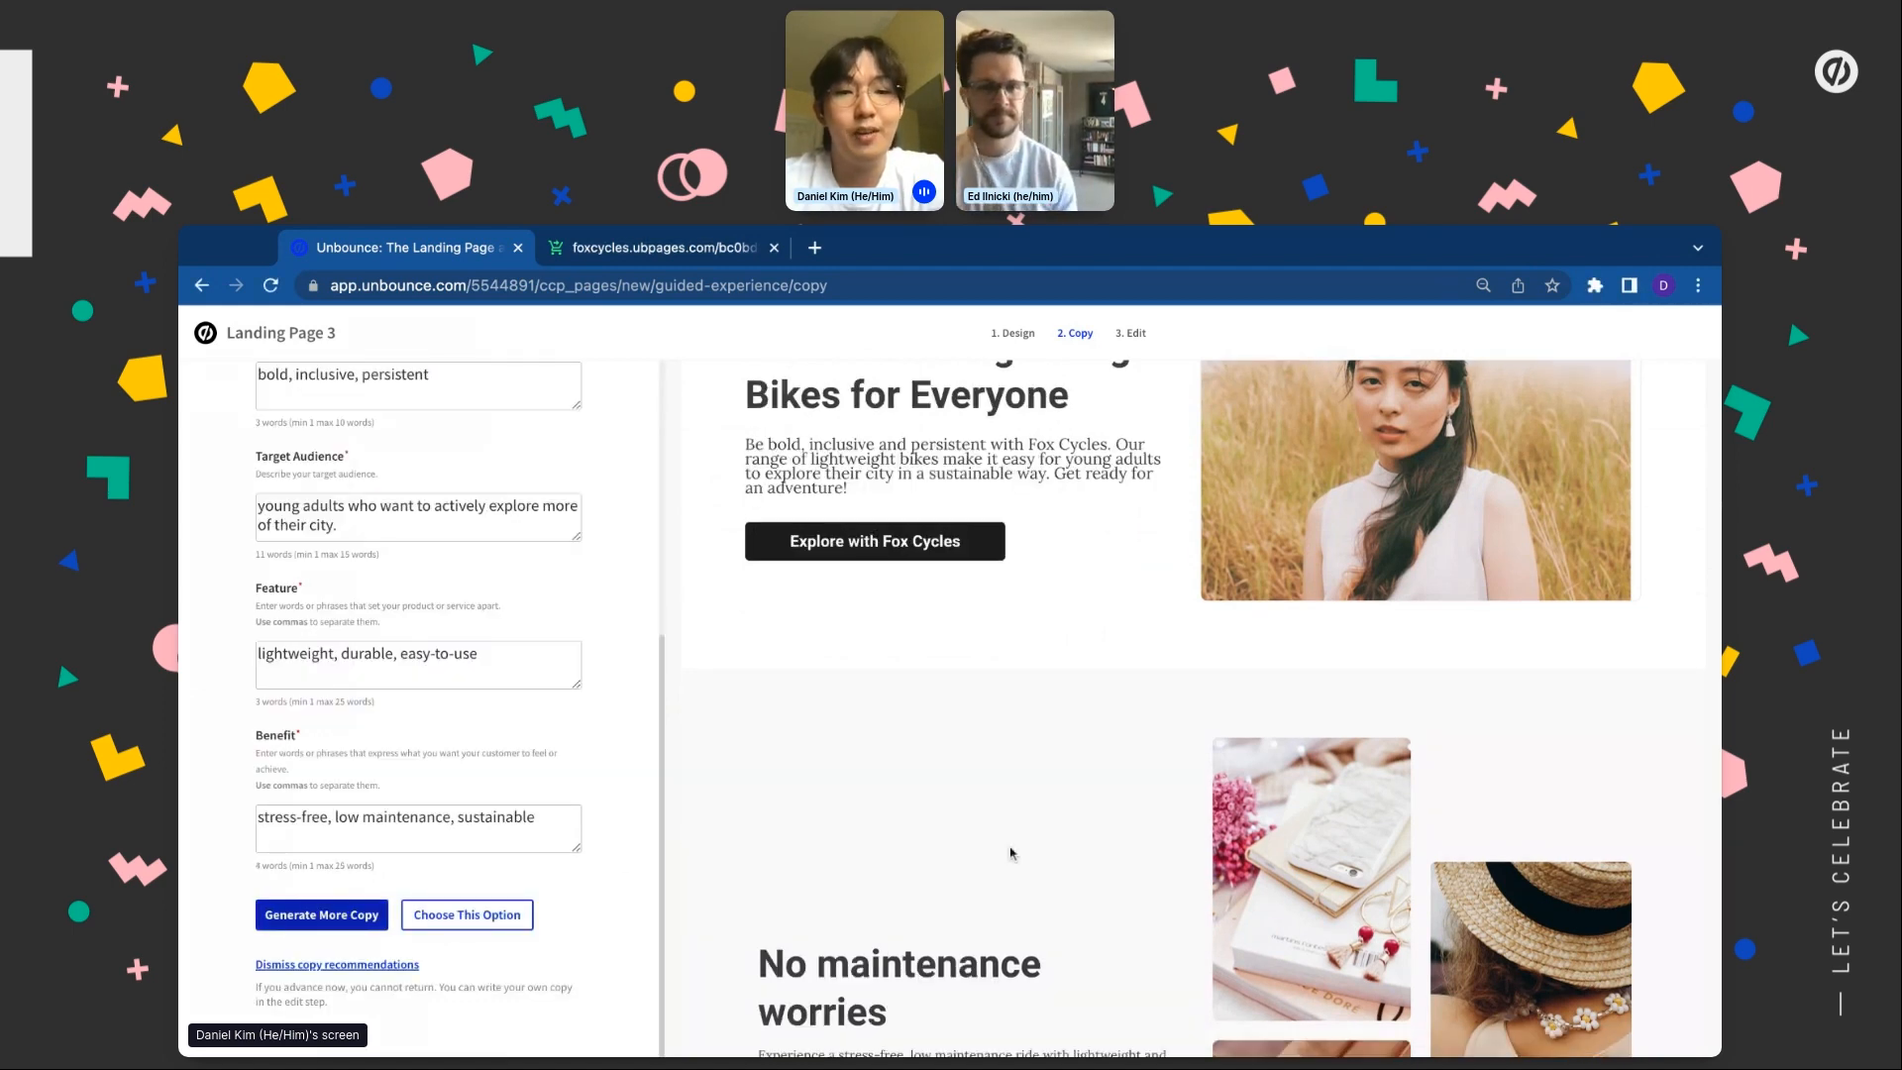
scroll(753, 793, up, 3)
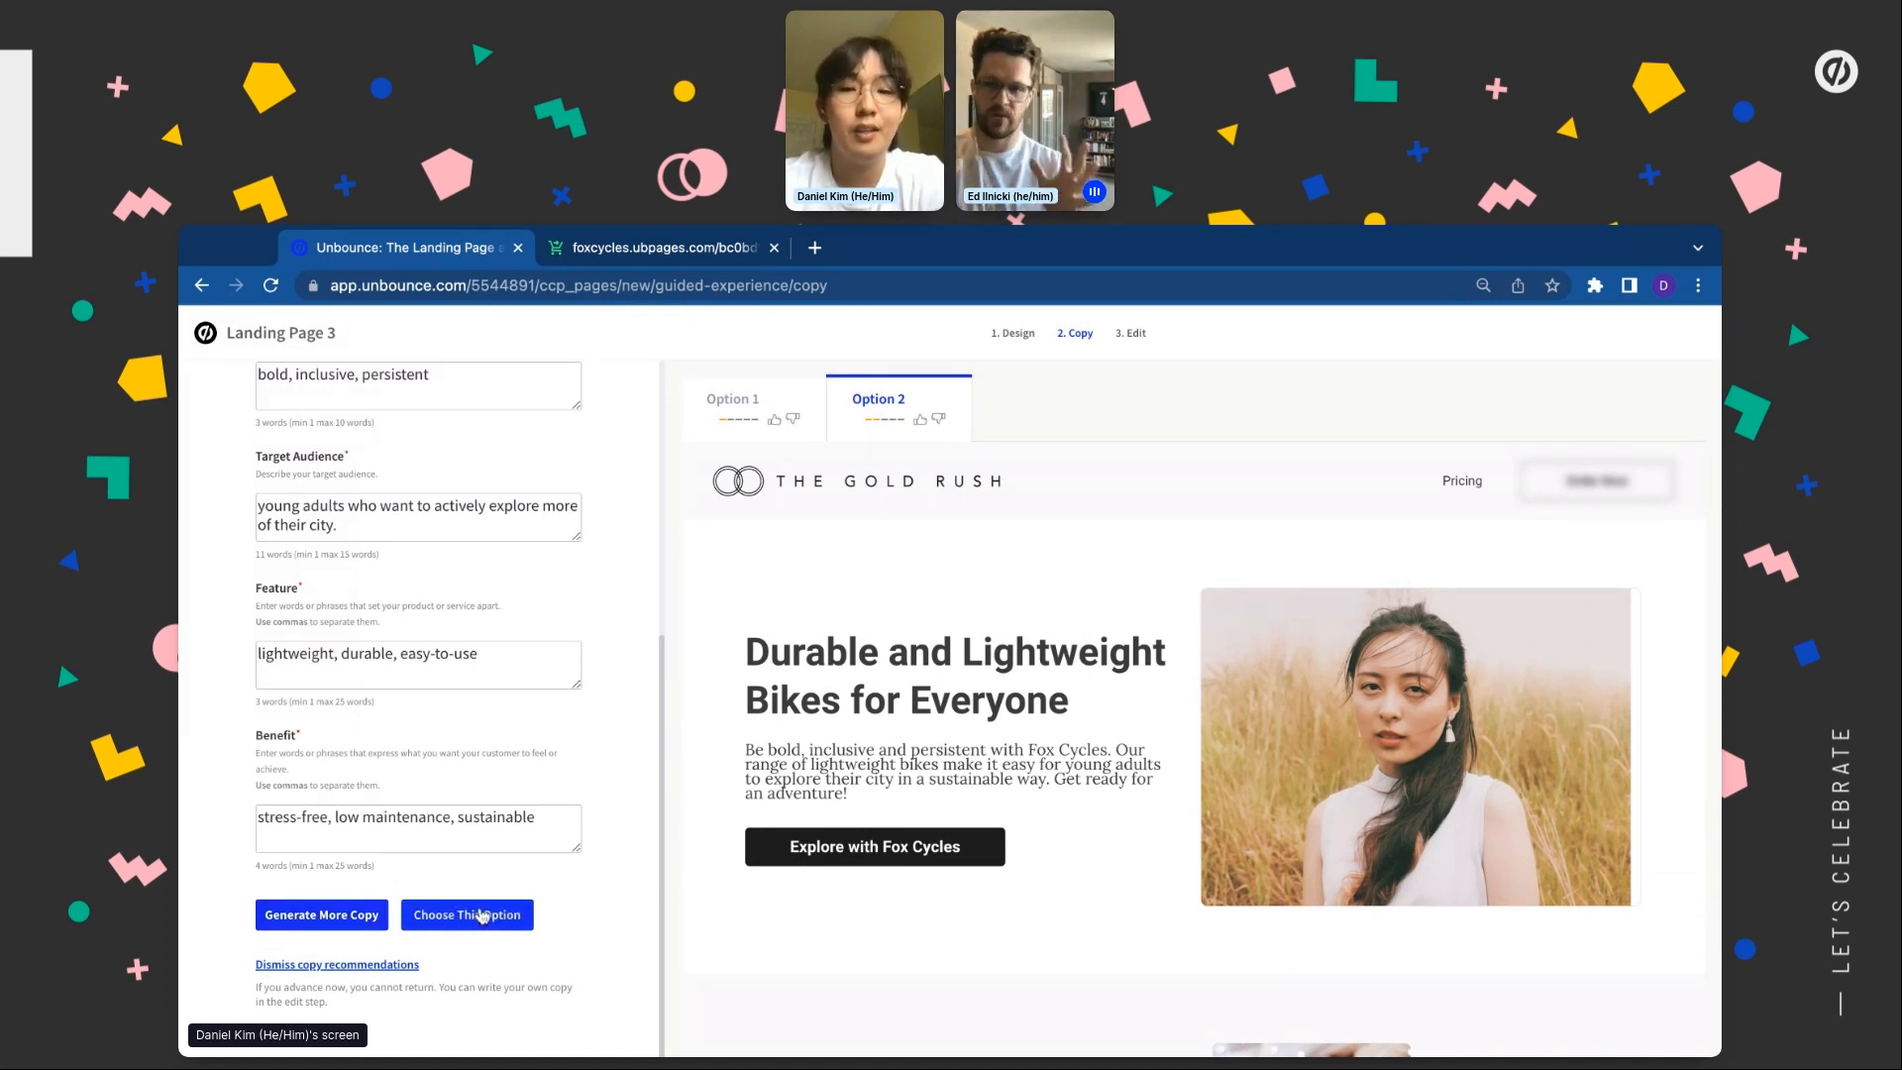
click(467, 914)
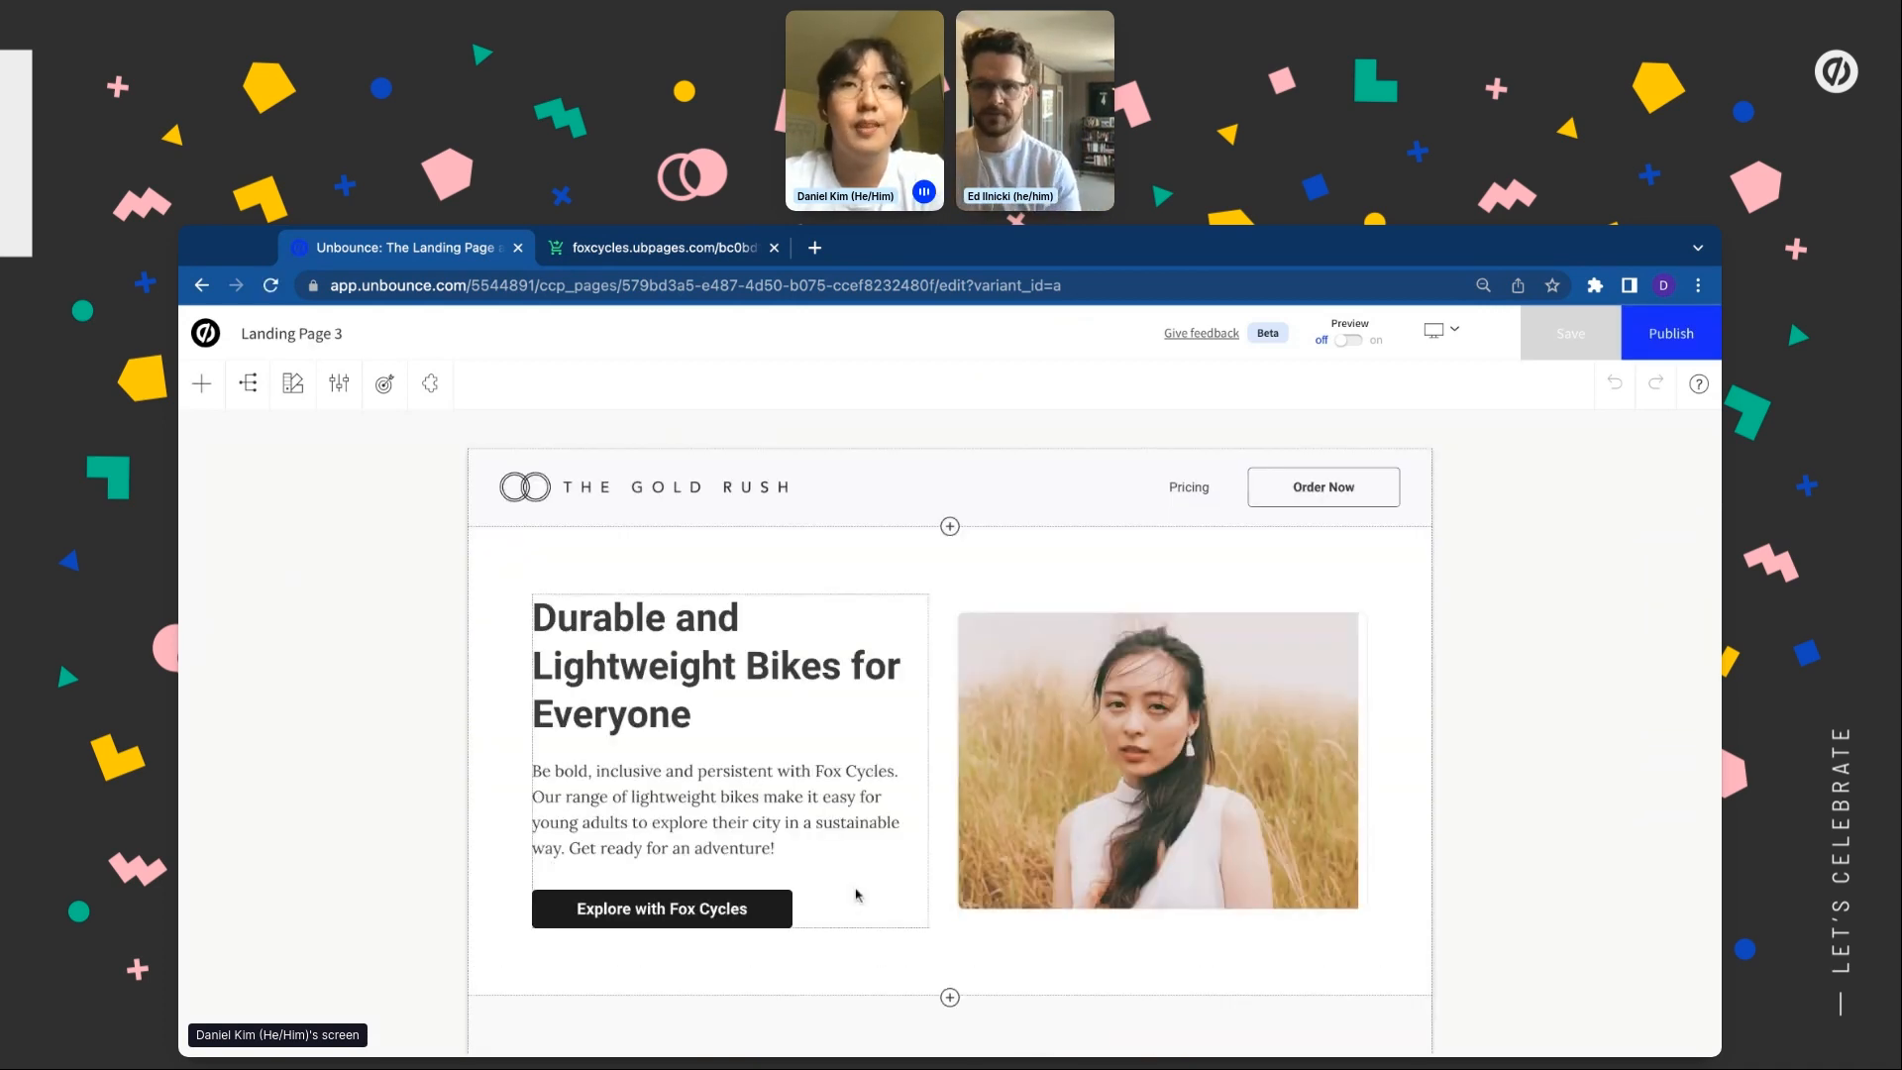
In Page Settings, change the page background colour to the white FFFFFF swatch
scroll(741, 815, down, 2)
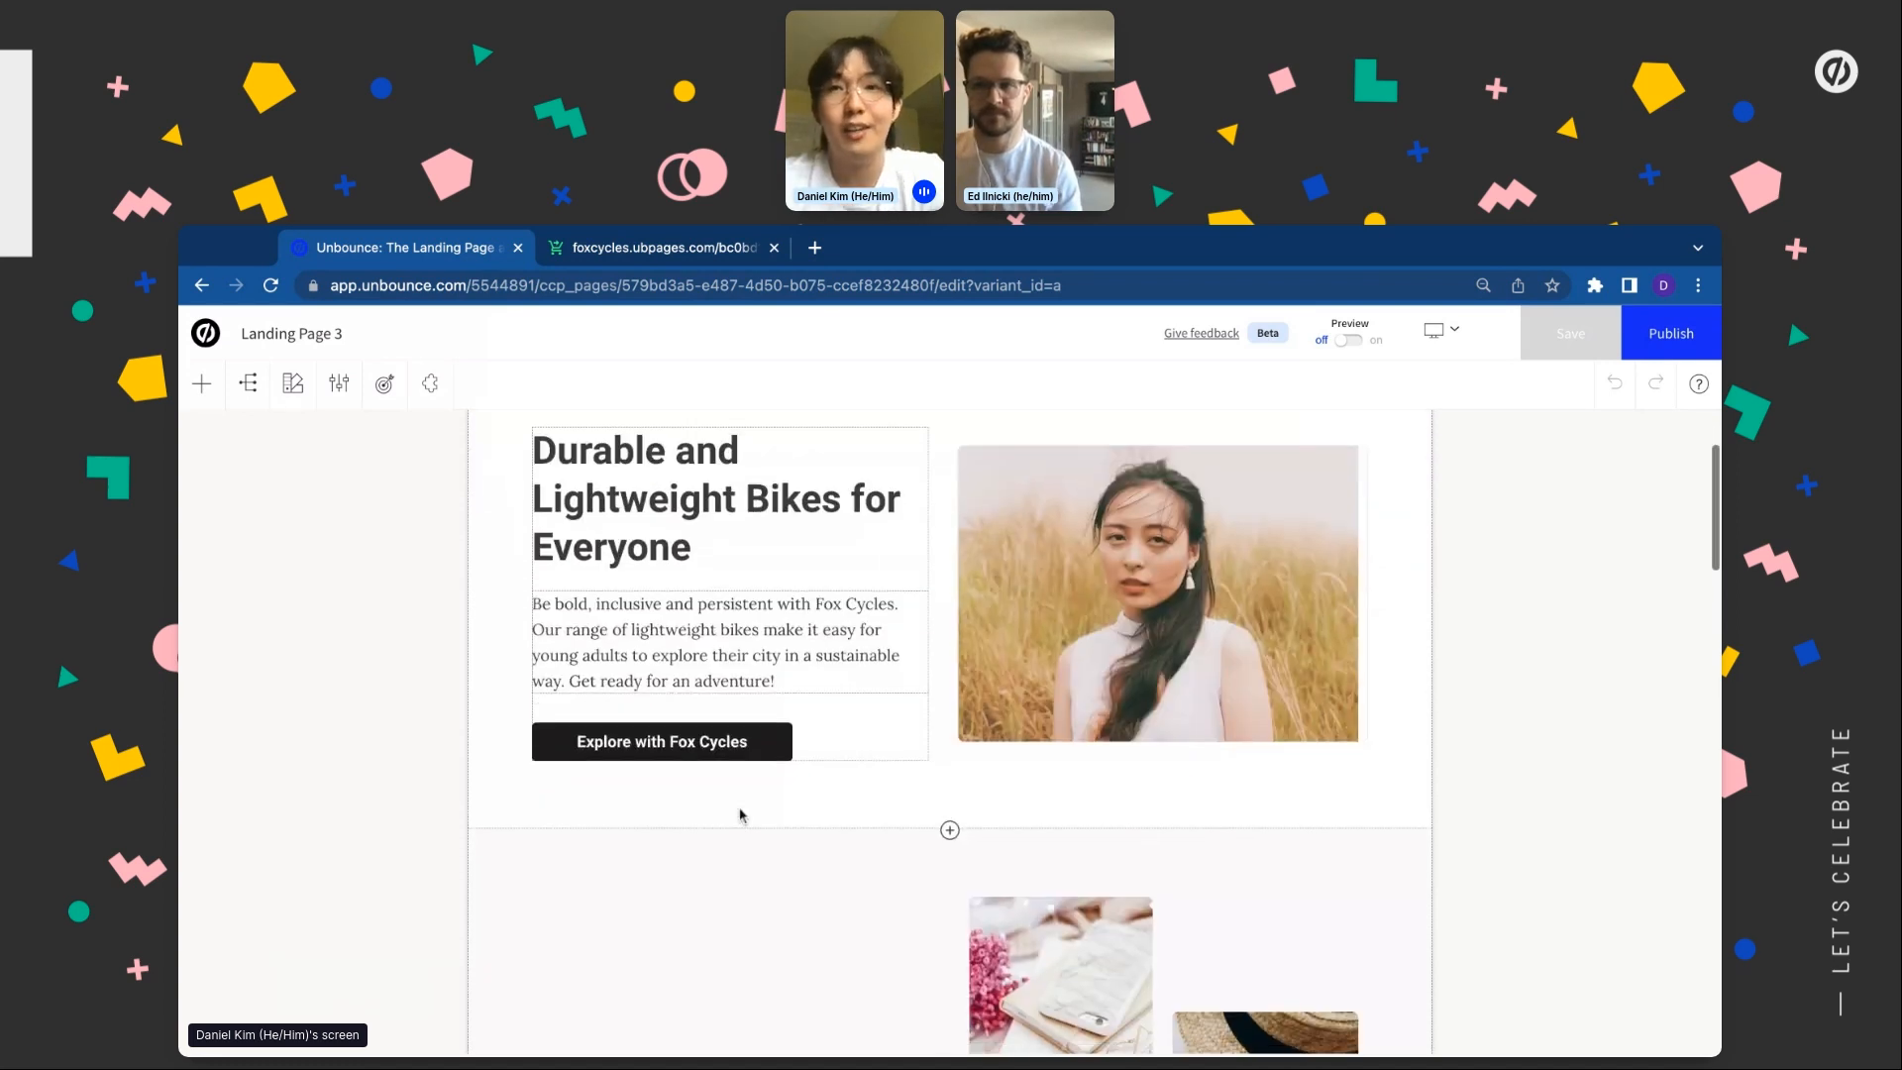
scroll(949, 731, down, 1)
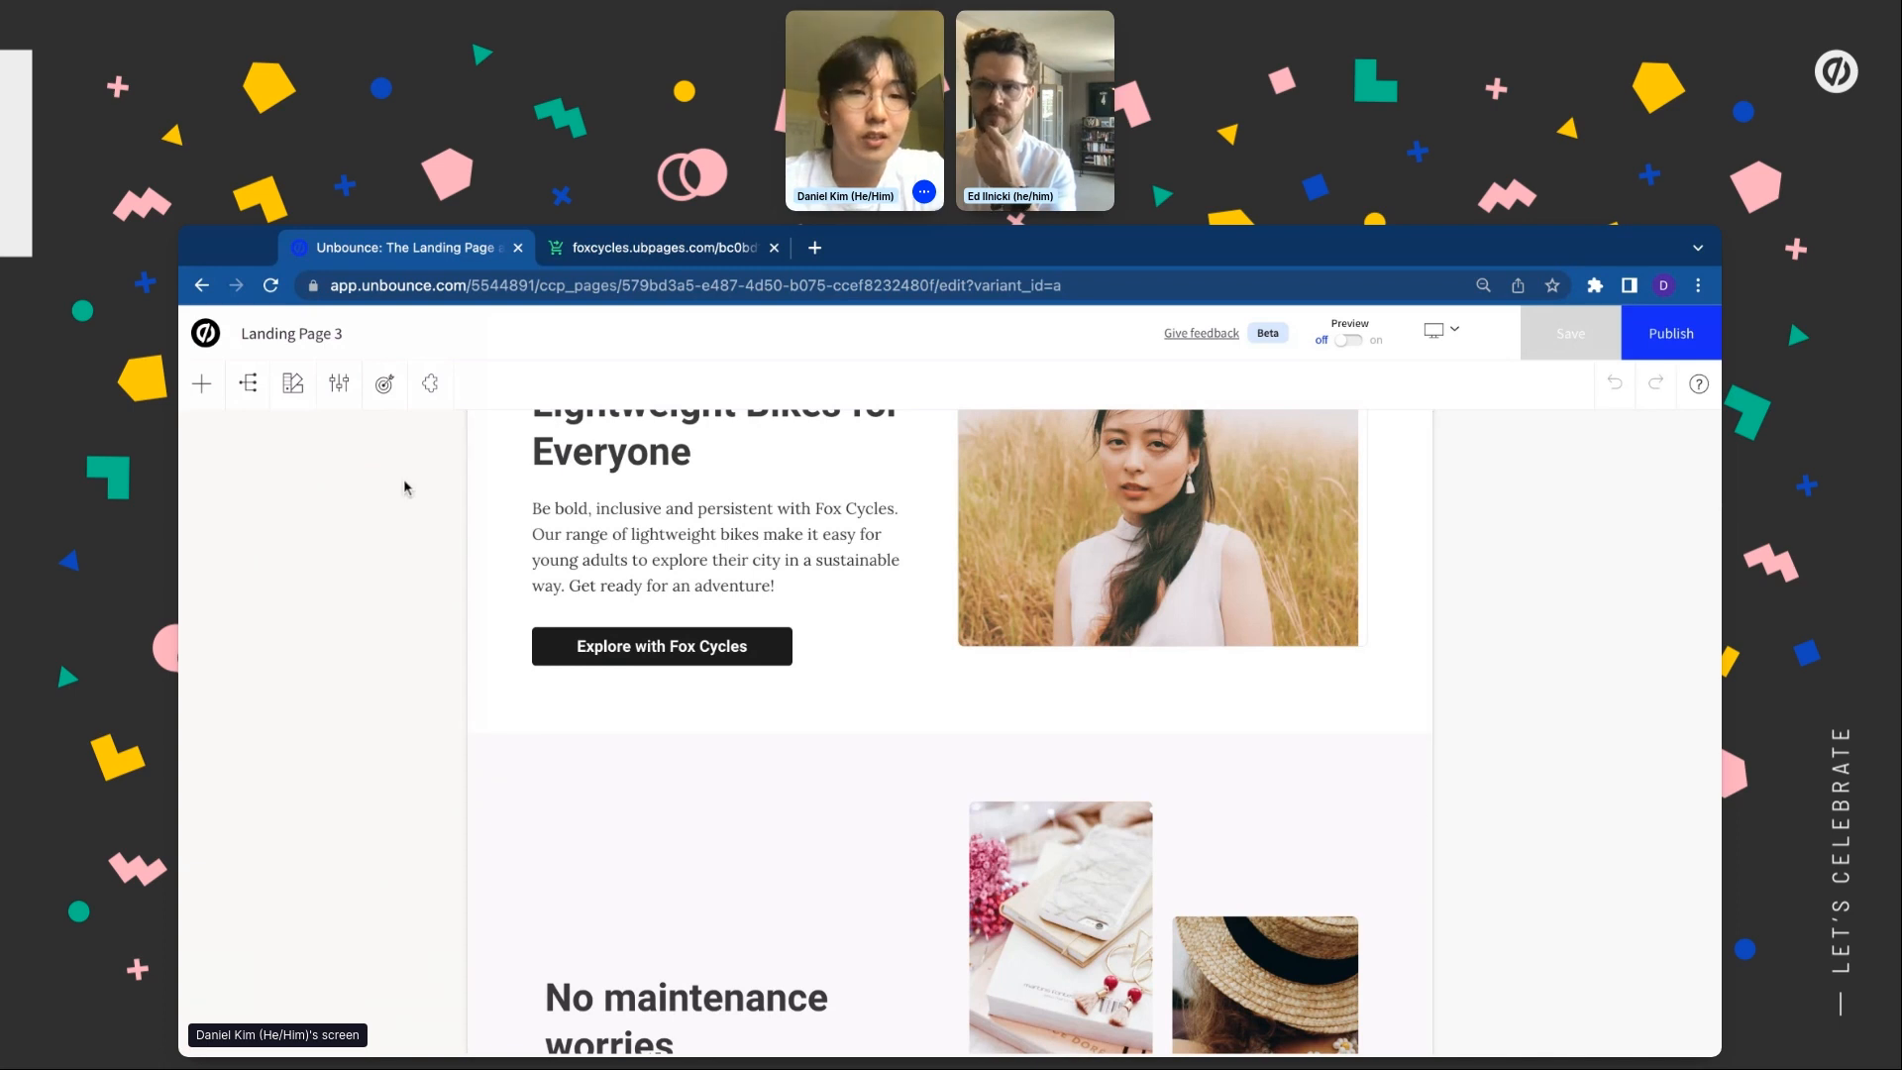
click(339, 386)
scroll(215, 690, down, 10)
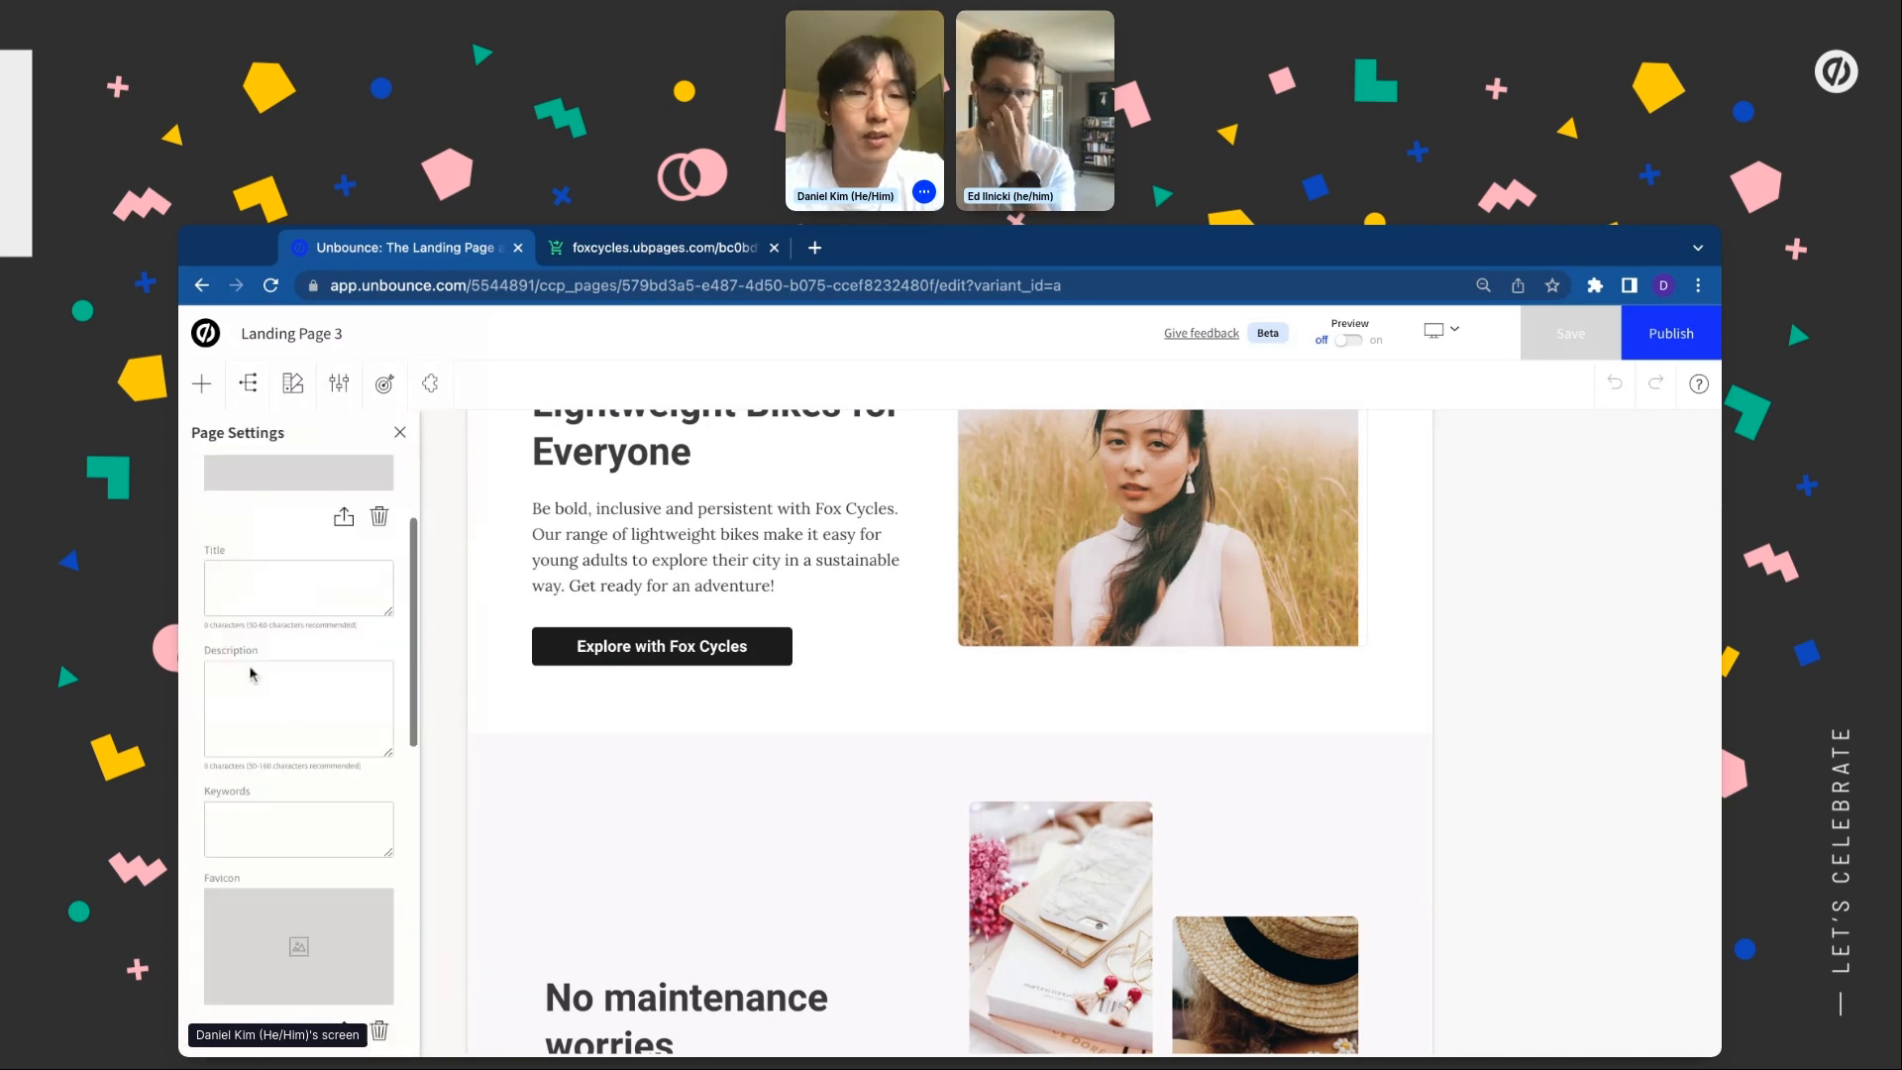
click(214, 691)
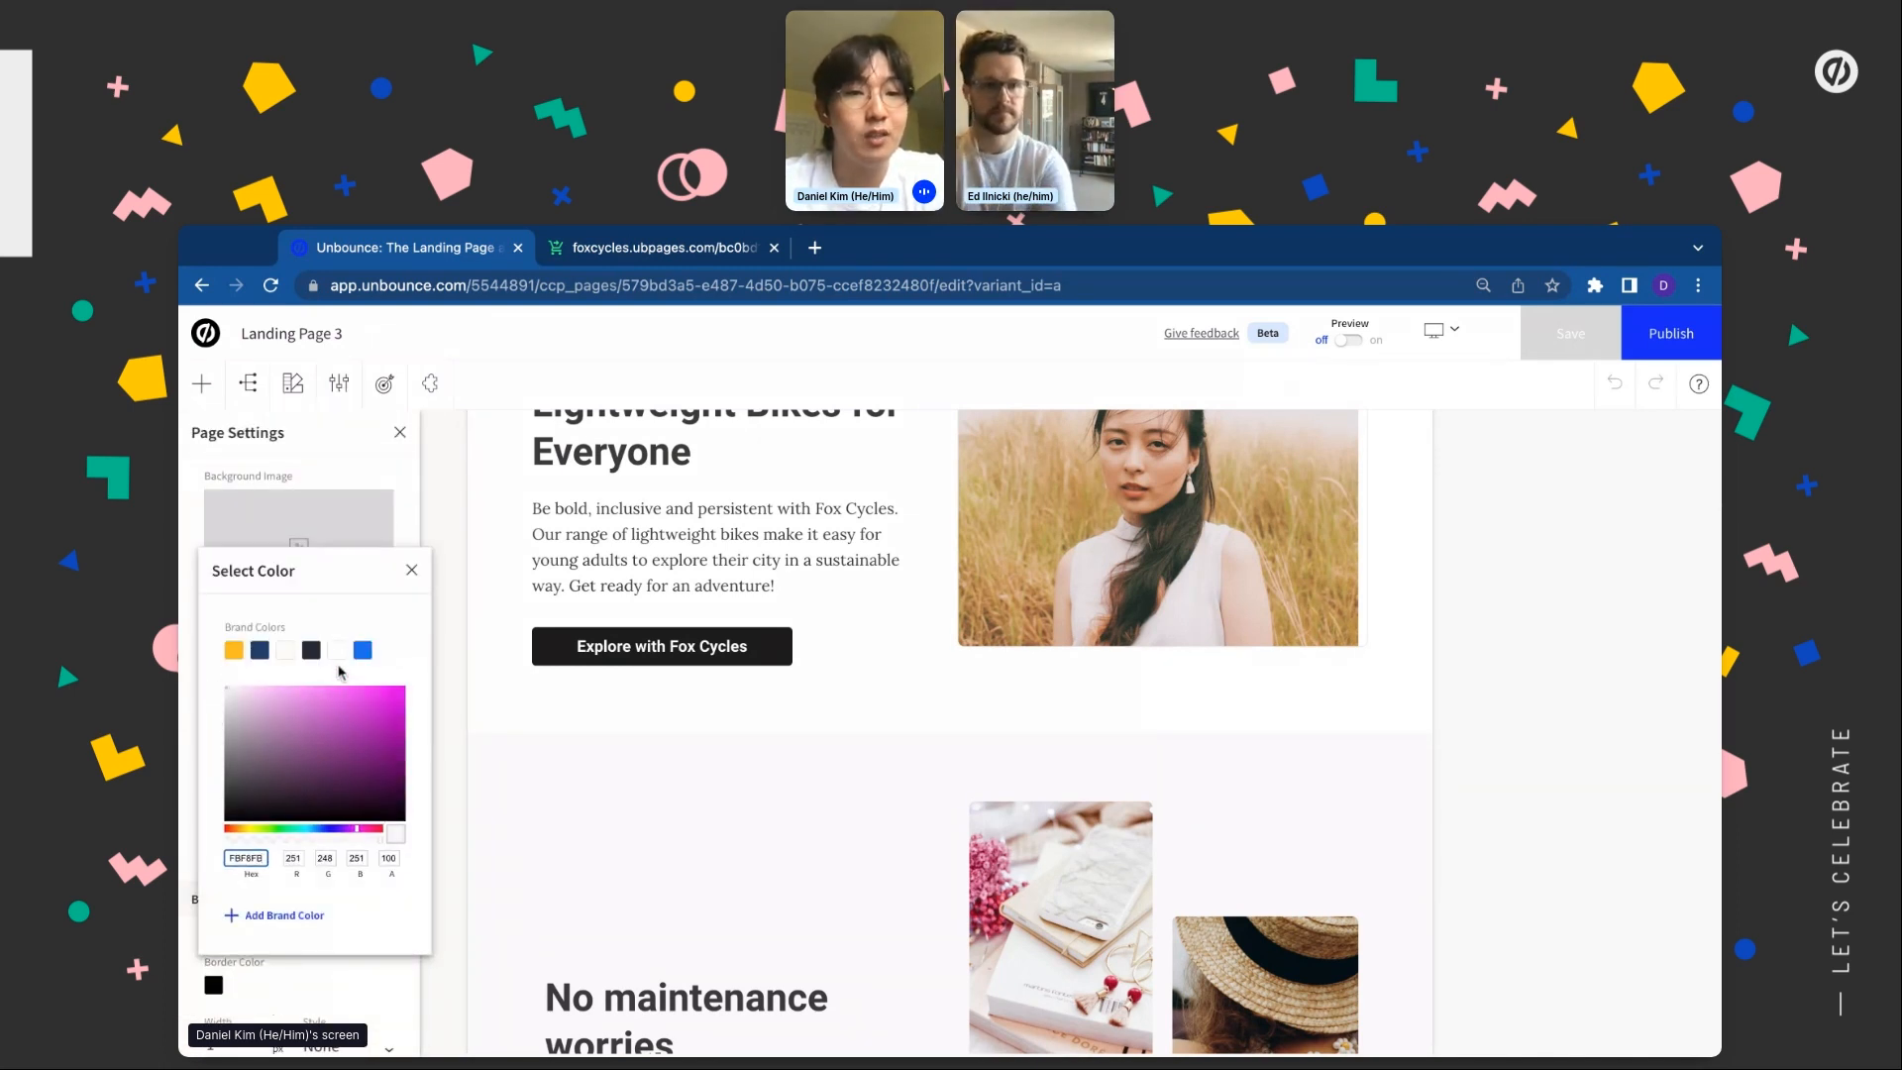
click(337, 651)
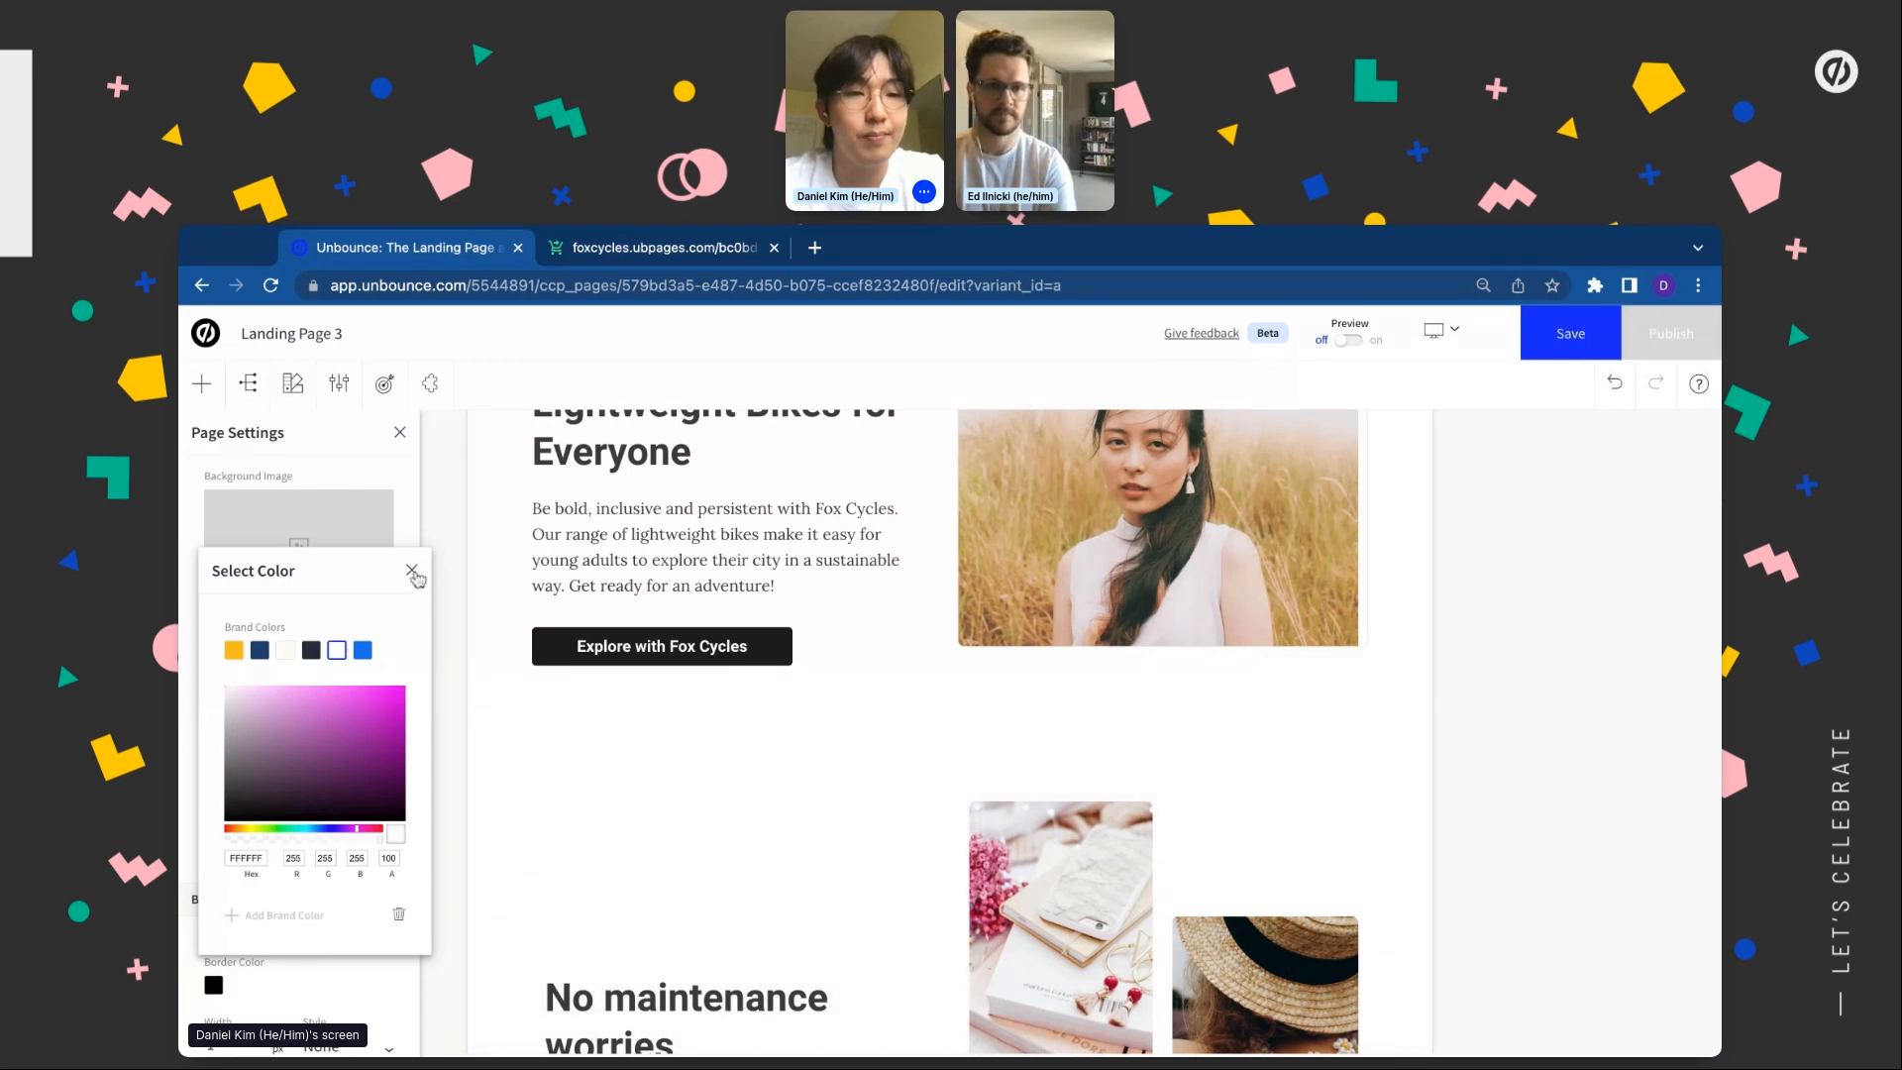
click(411, 572)
click(400, 433)
scroll(776, 532, up, 3)
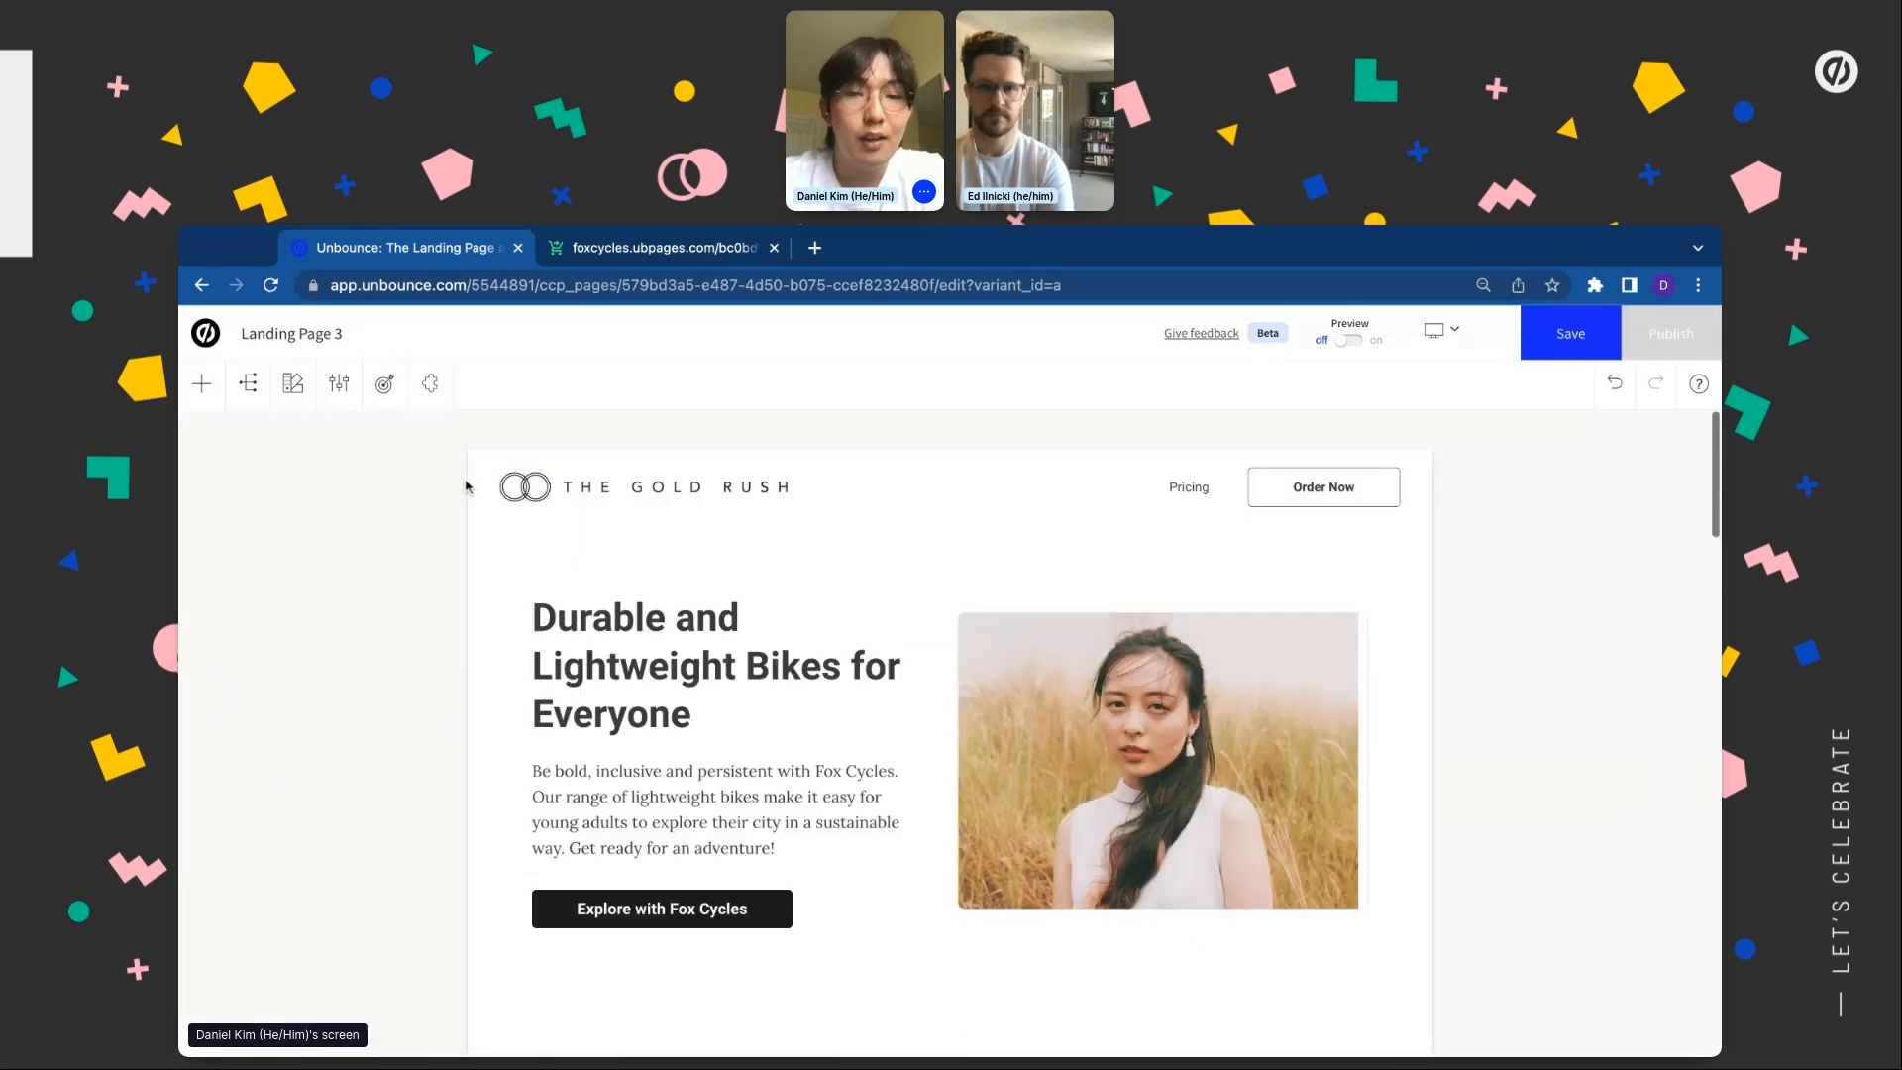
Replace The Gold Rush header logo with the Fox Cycles logo image
click(777, 499)
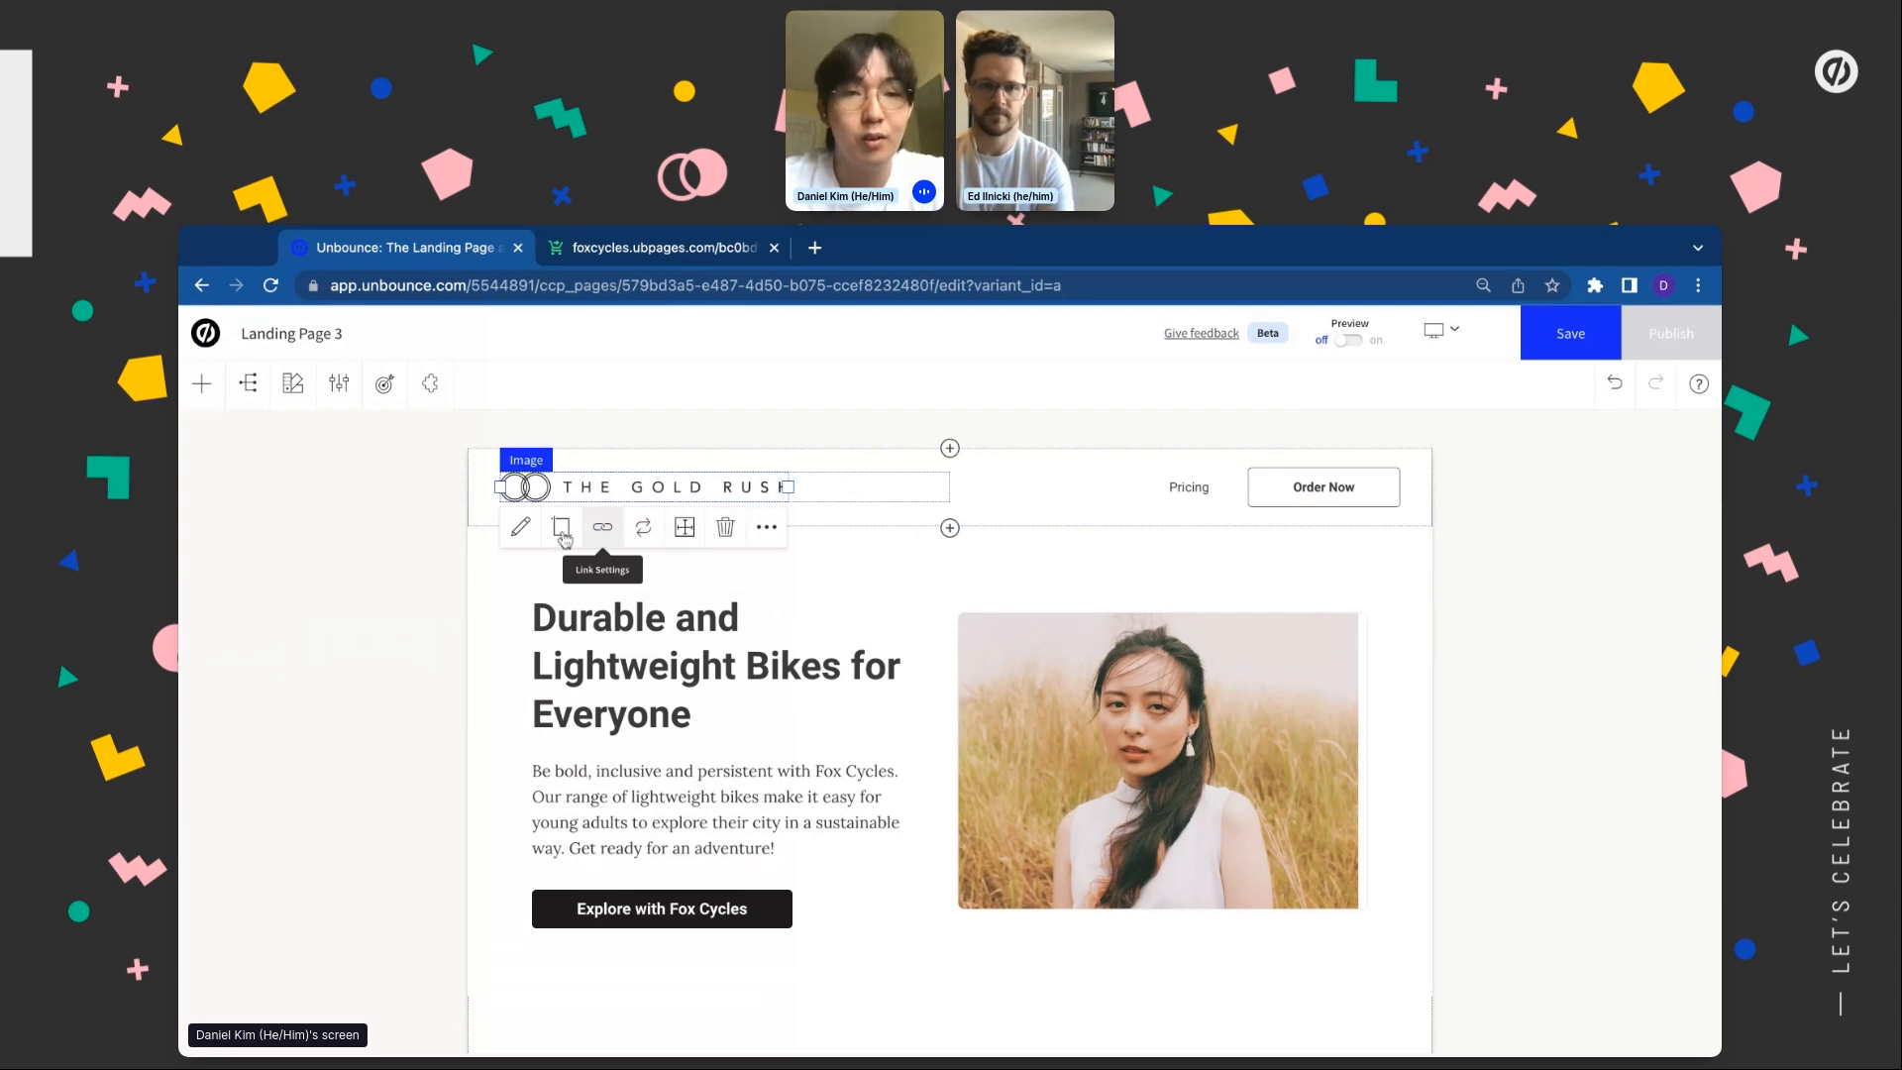
double_click(652, 498)
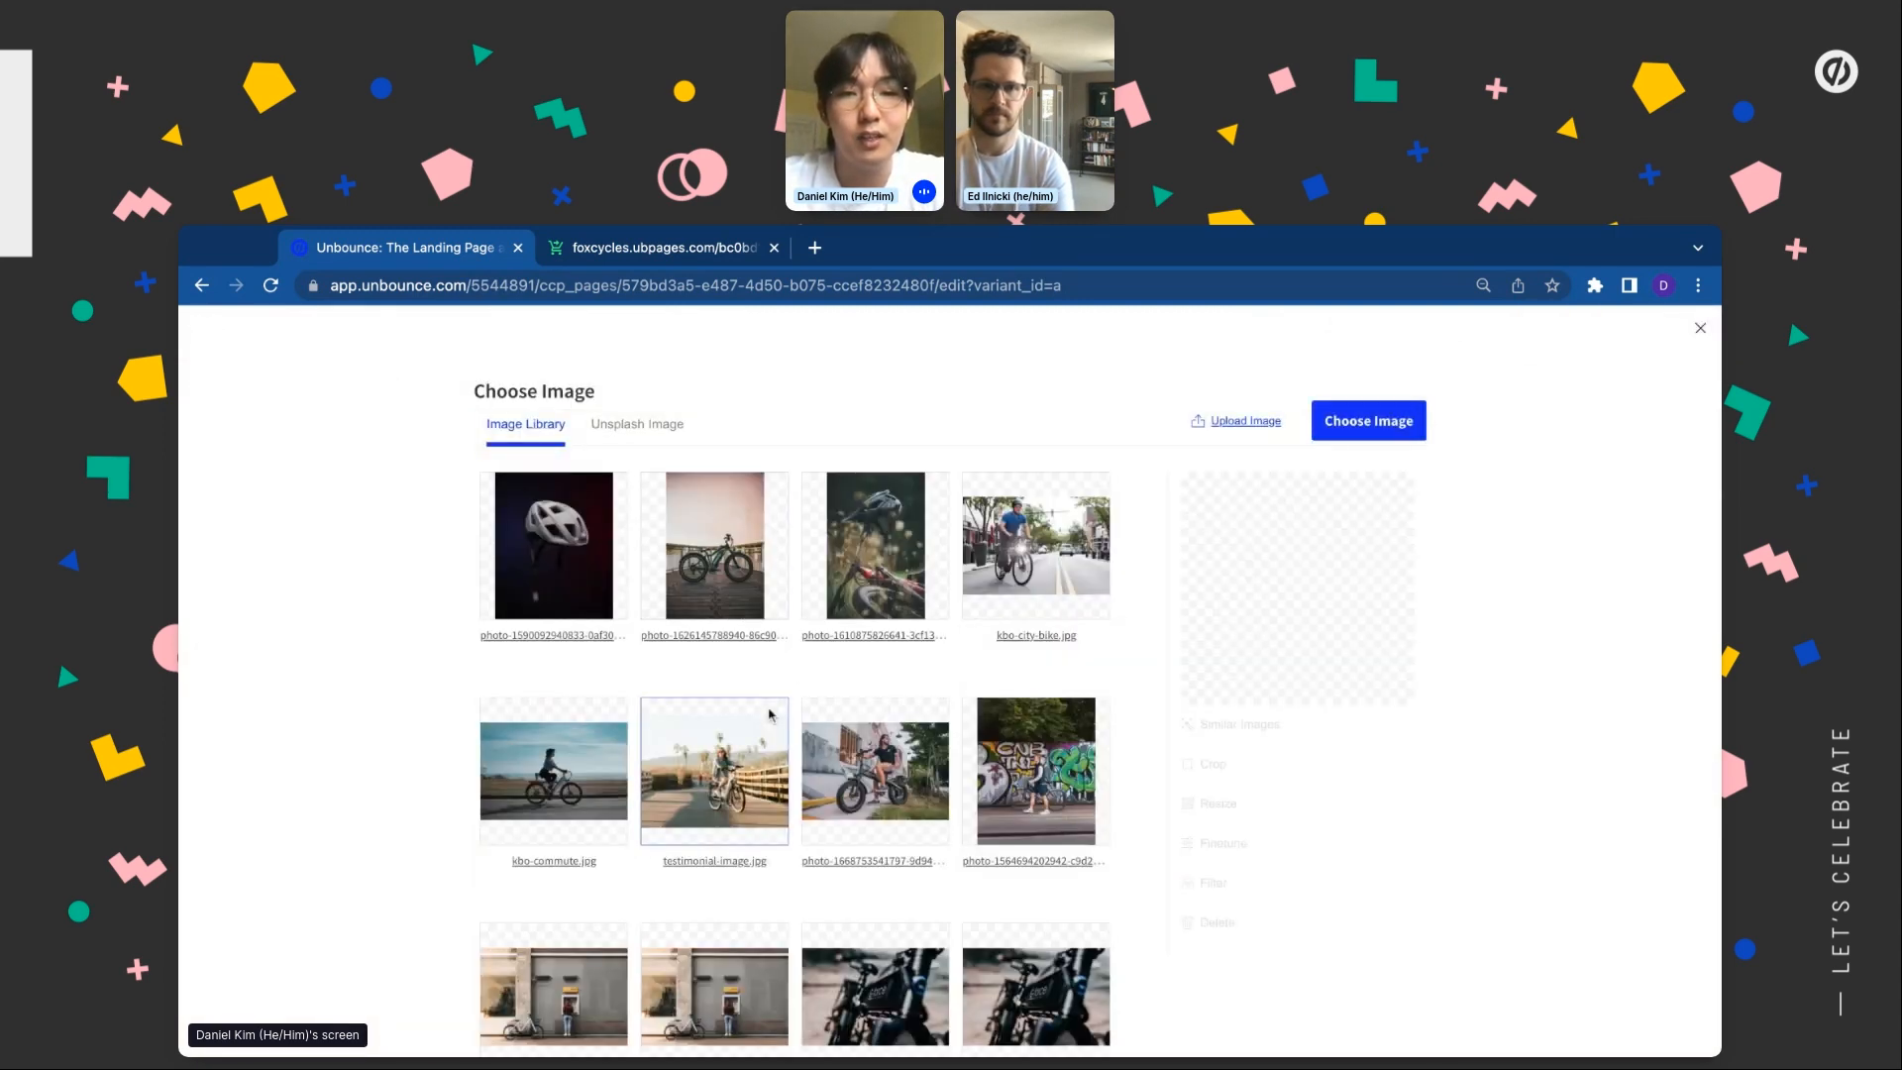
scroll(769, 714, down, 15)
click(753, 797)
click(1352, 332)
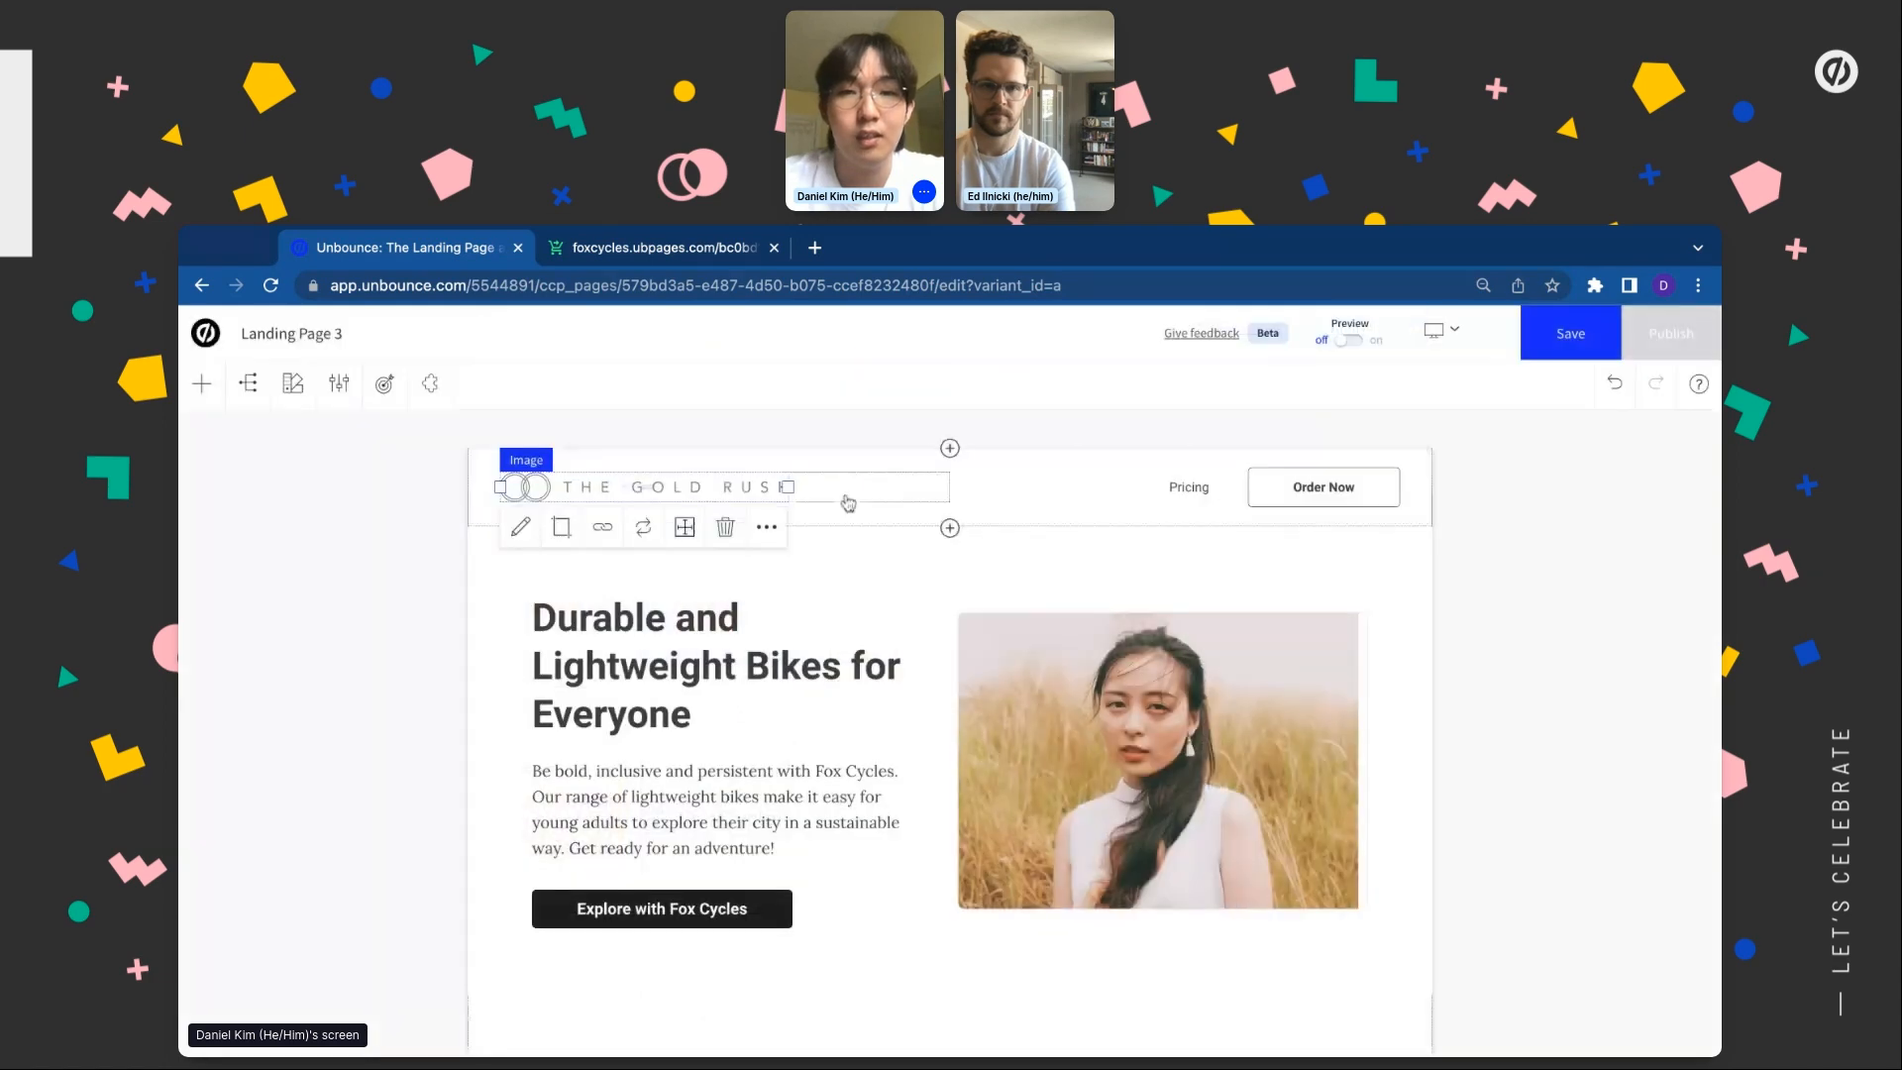
Delete the Pricing and Order Now navigation group from the header
click(1081, 496)
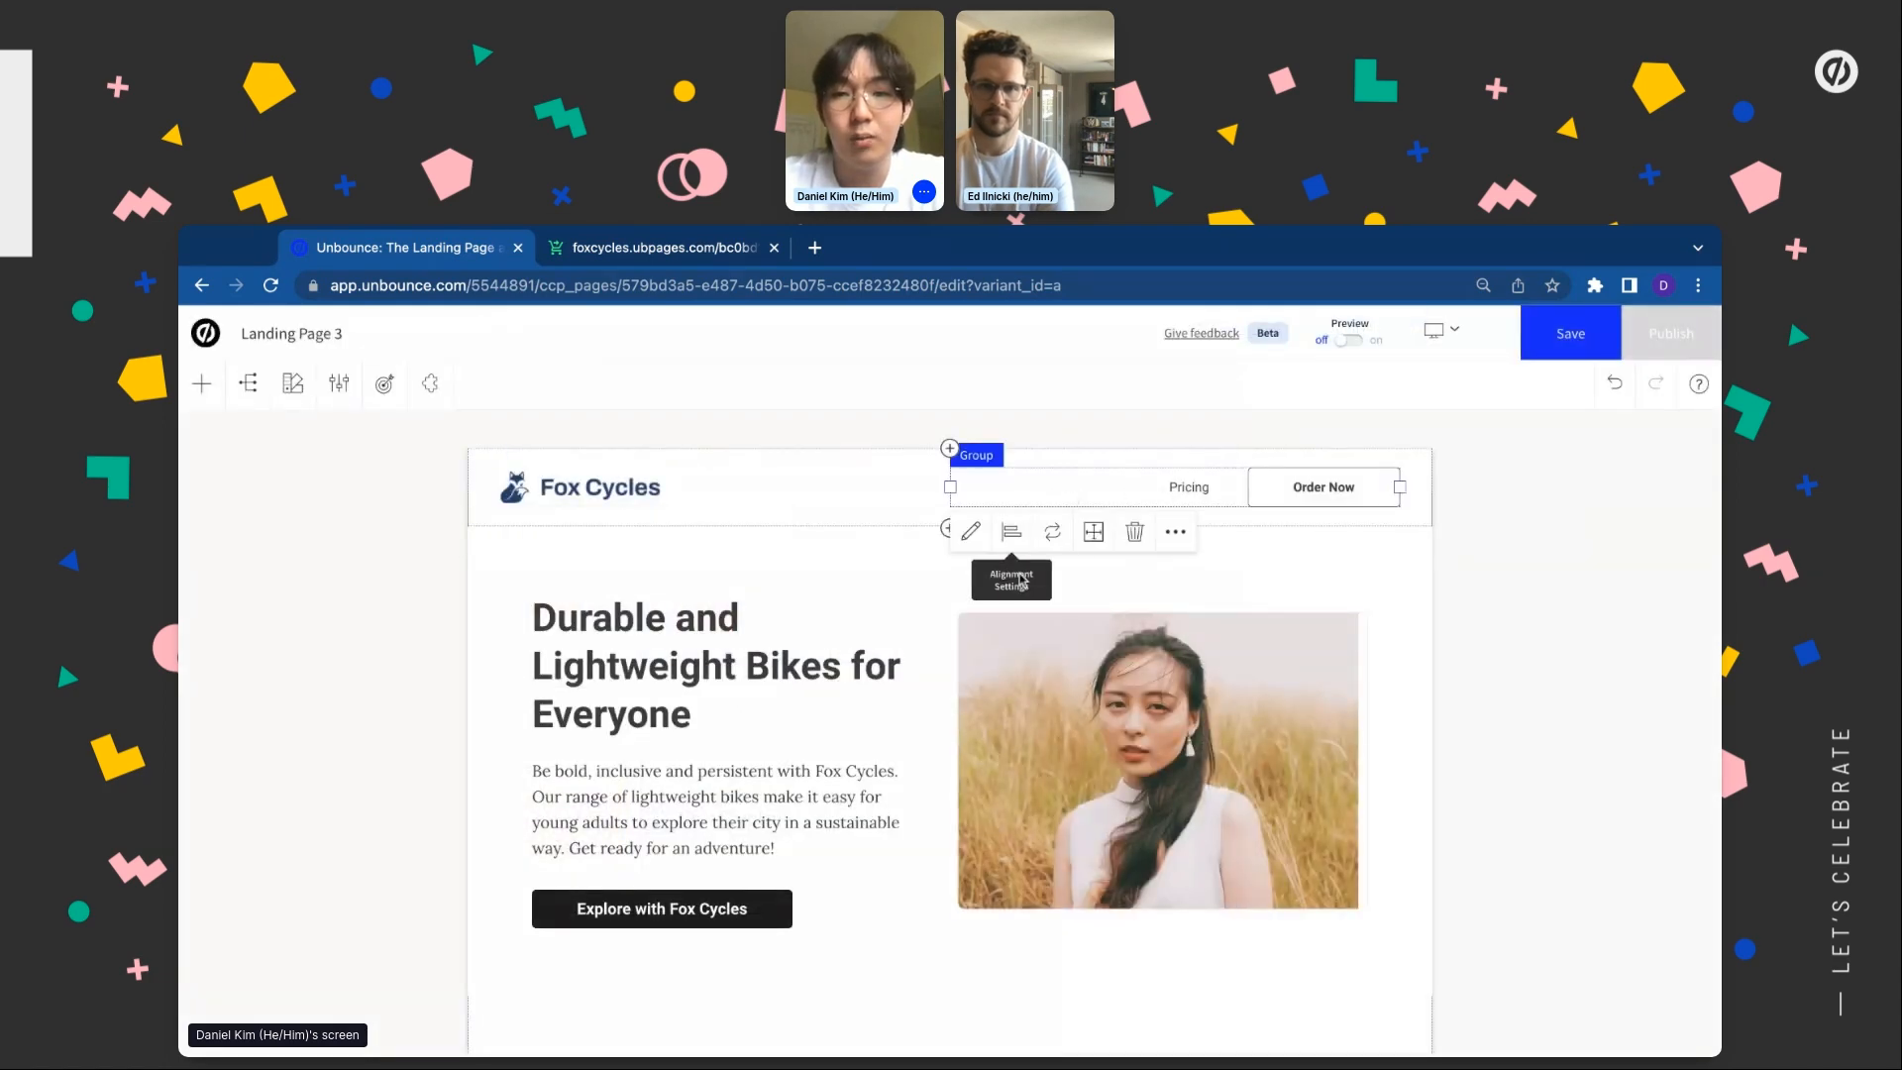
click(1134, 535)
click(1225, 771)
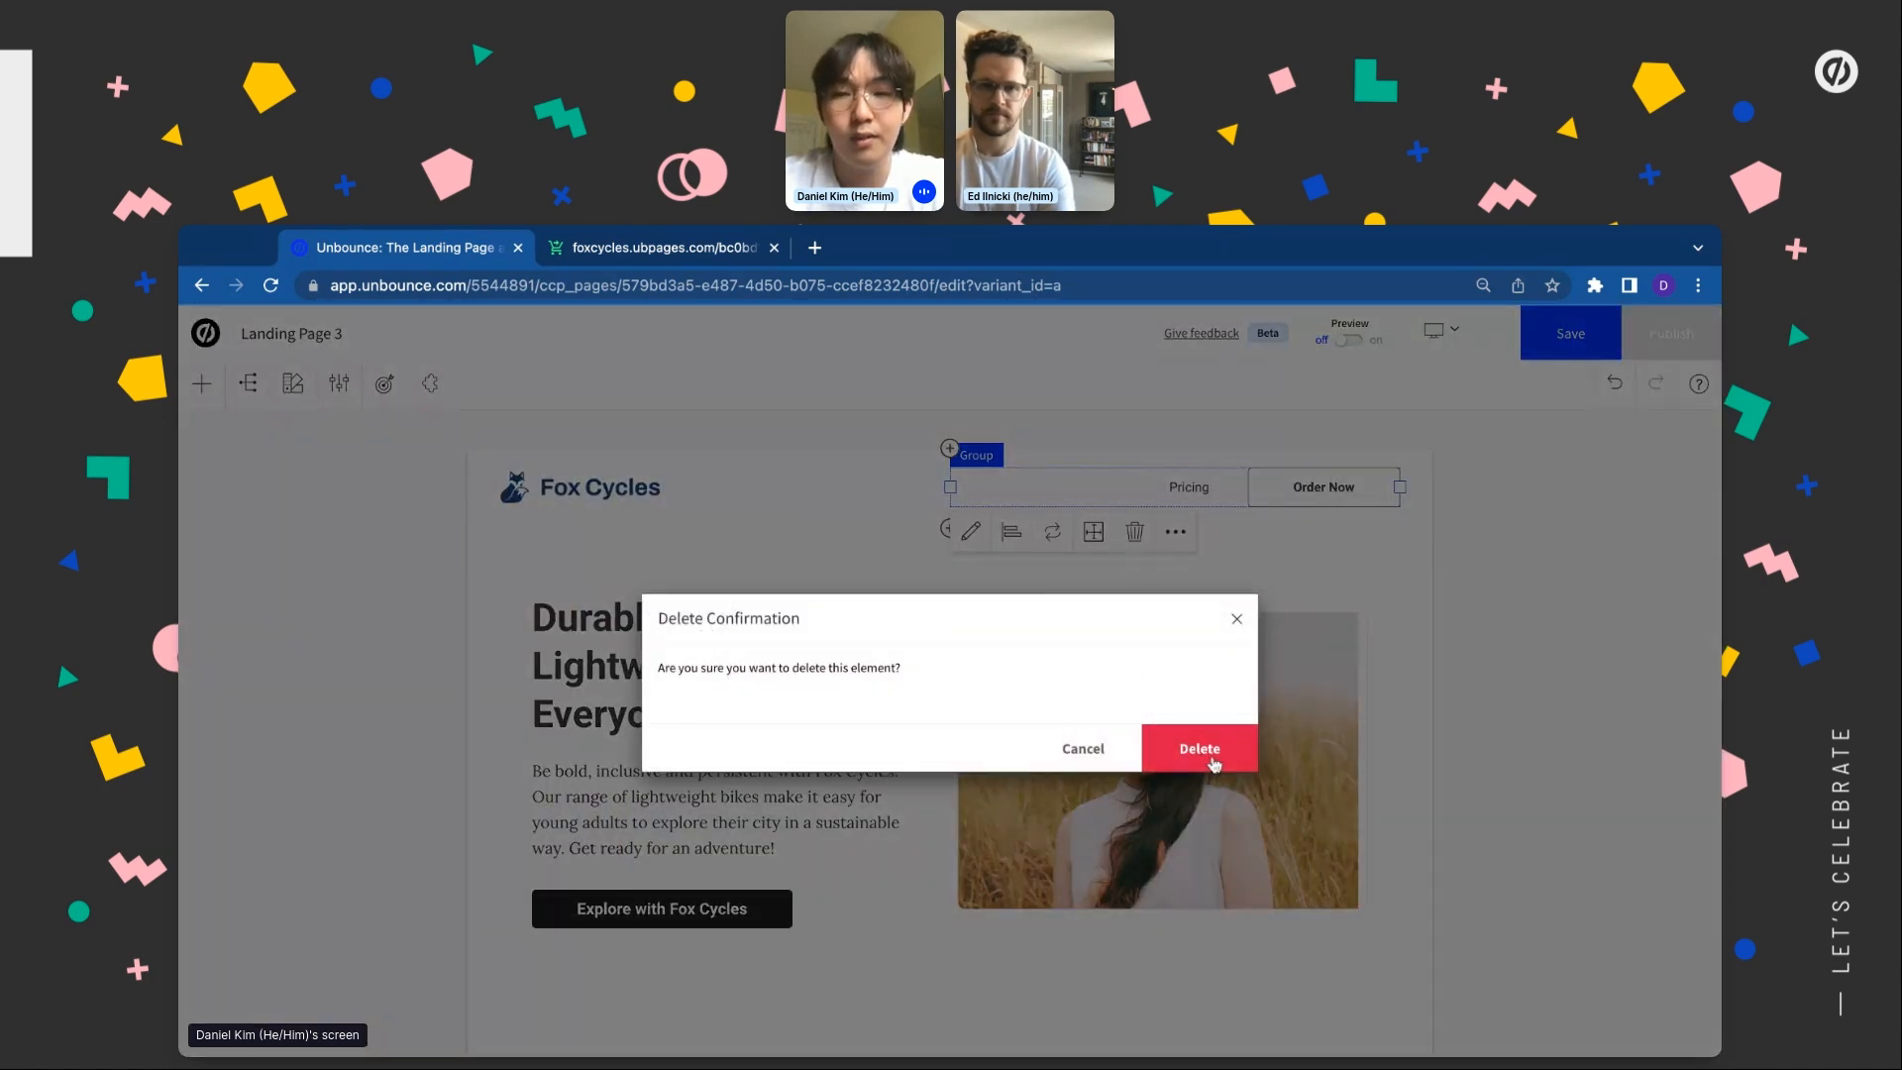
Centre the Fox Cycles logo group horizontally and select the header section for alignment
click(682, 495)
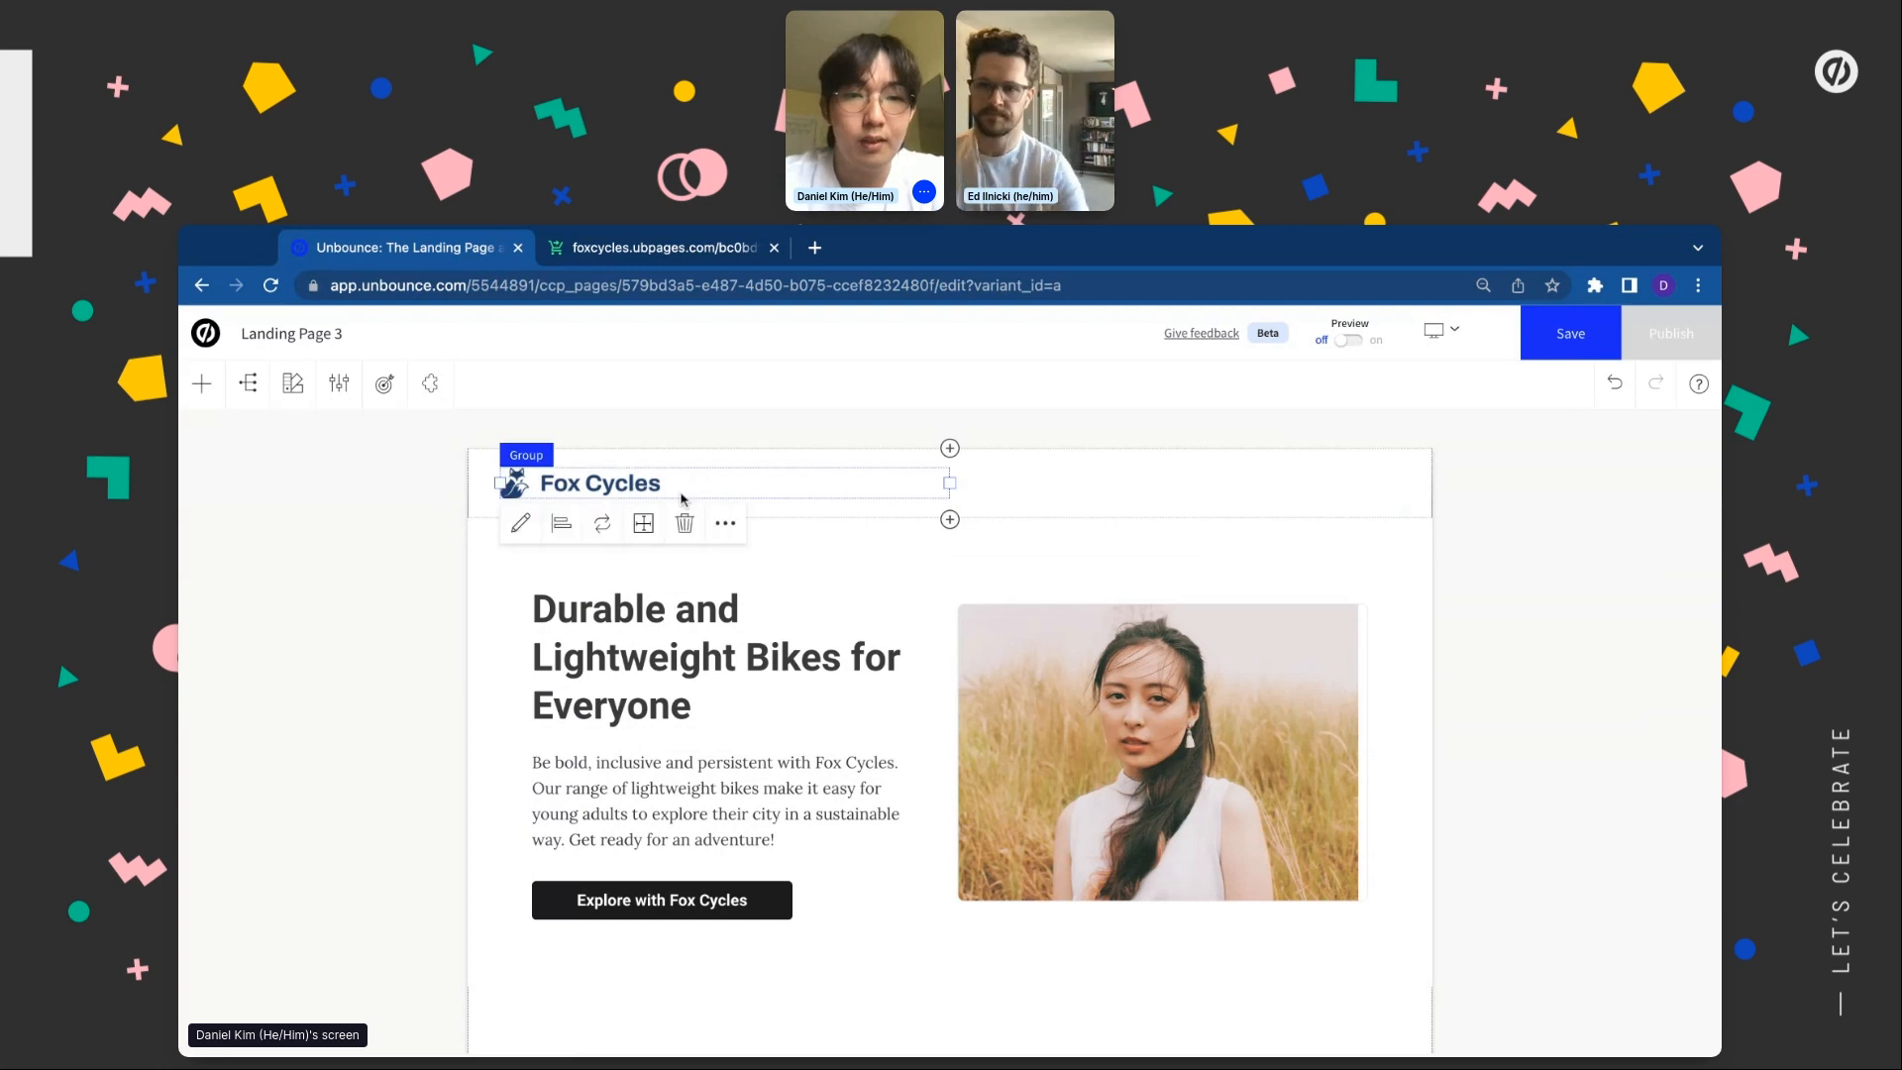
click(561, 523)
click(1595, 581)
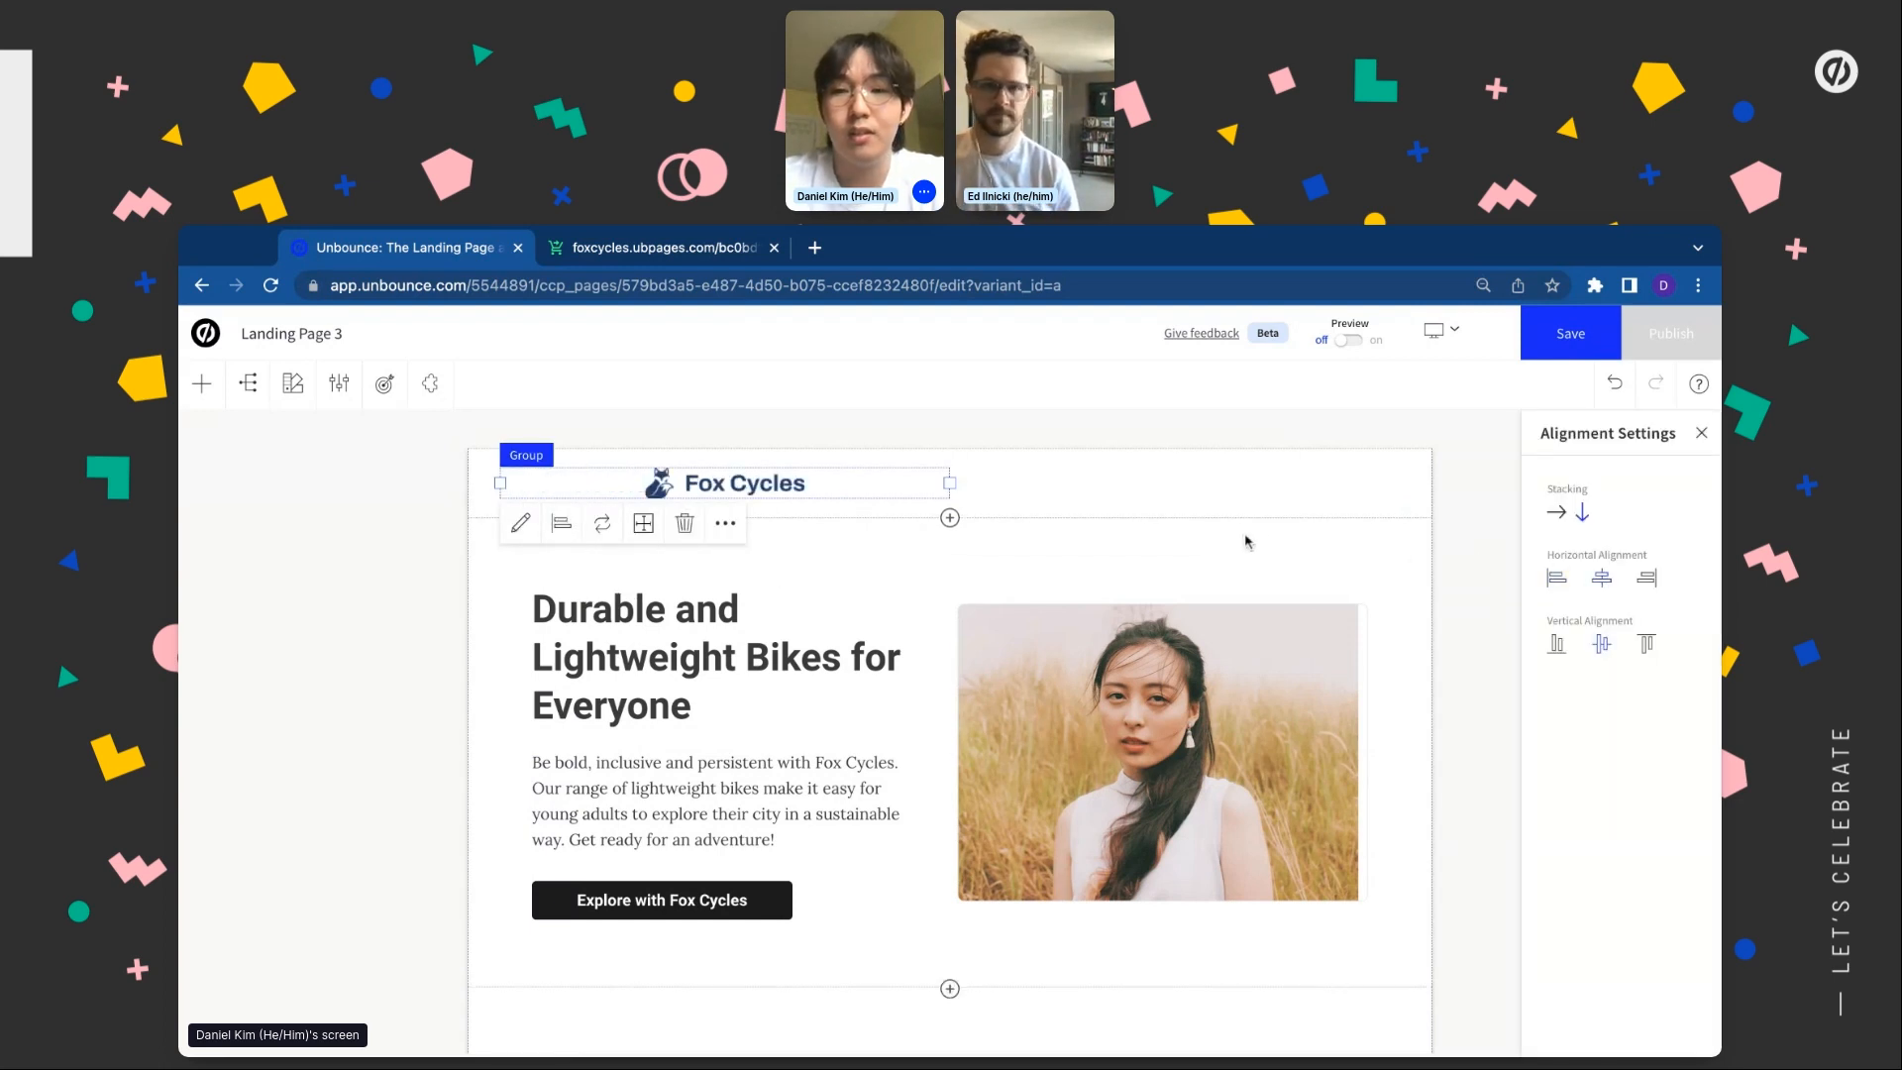
click(1215, 473)
click(530, 544)
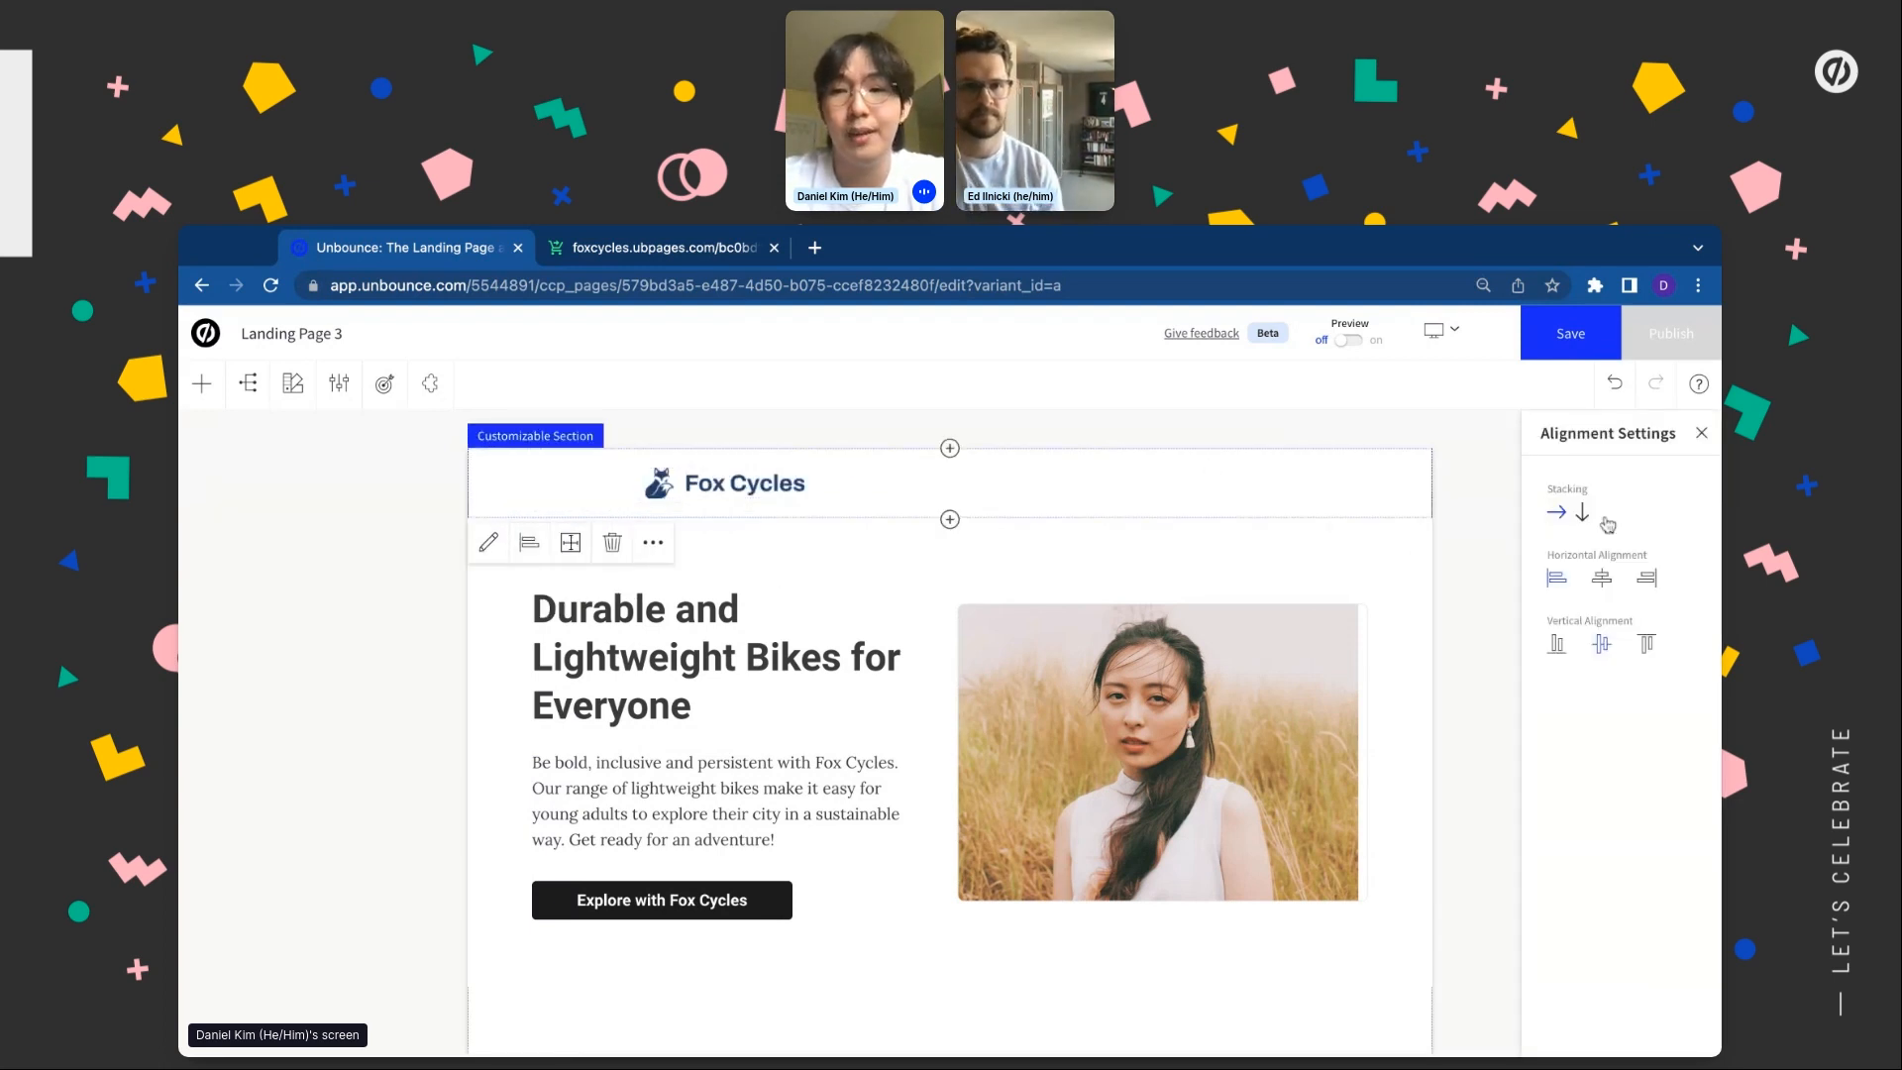
Centre the header contents horizontally, then delete the Pricing section with the $50 and $250 plans
click(1602, 579)
scroll(949, 733, down, 2)
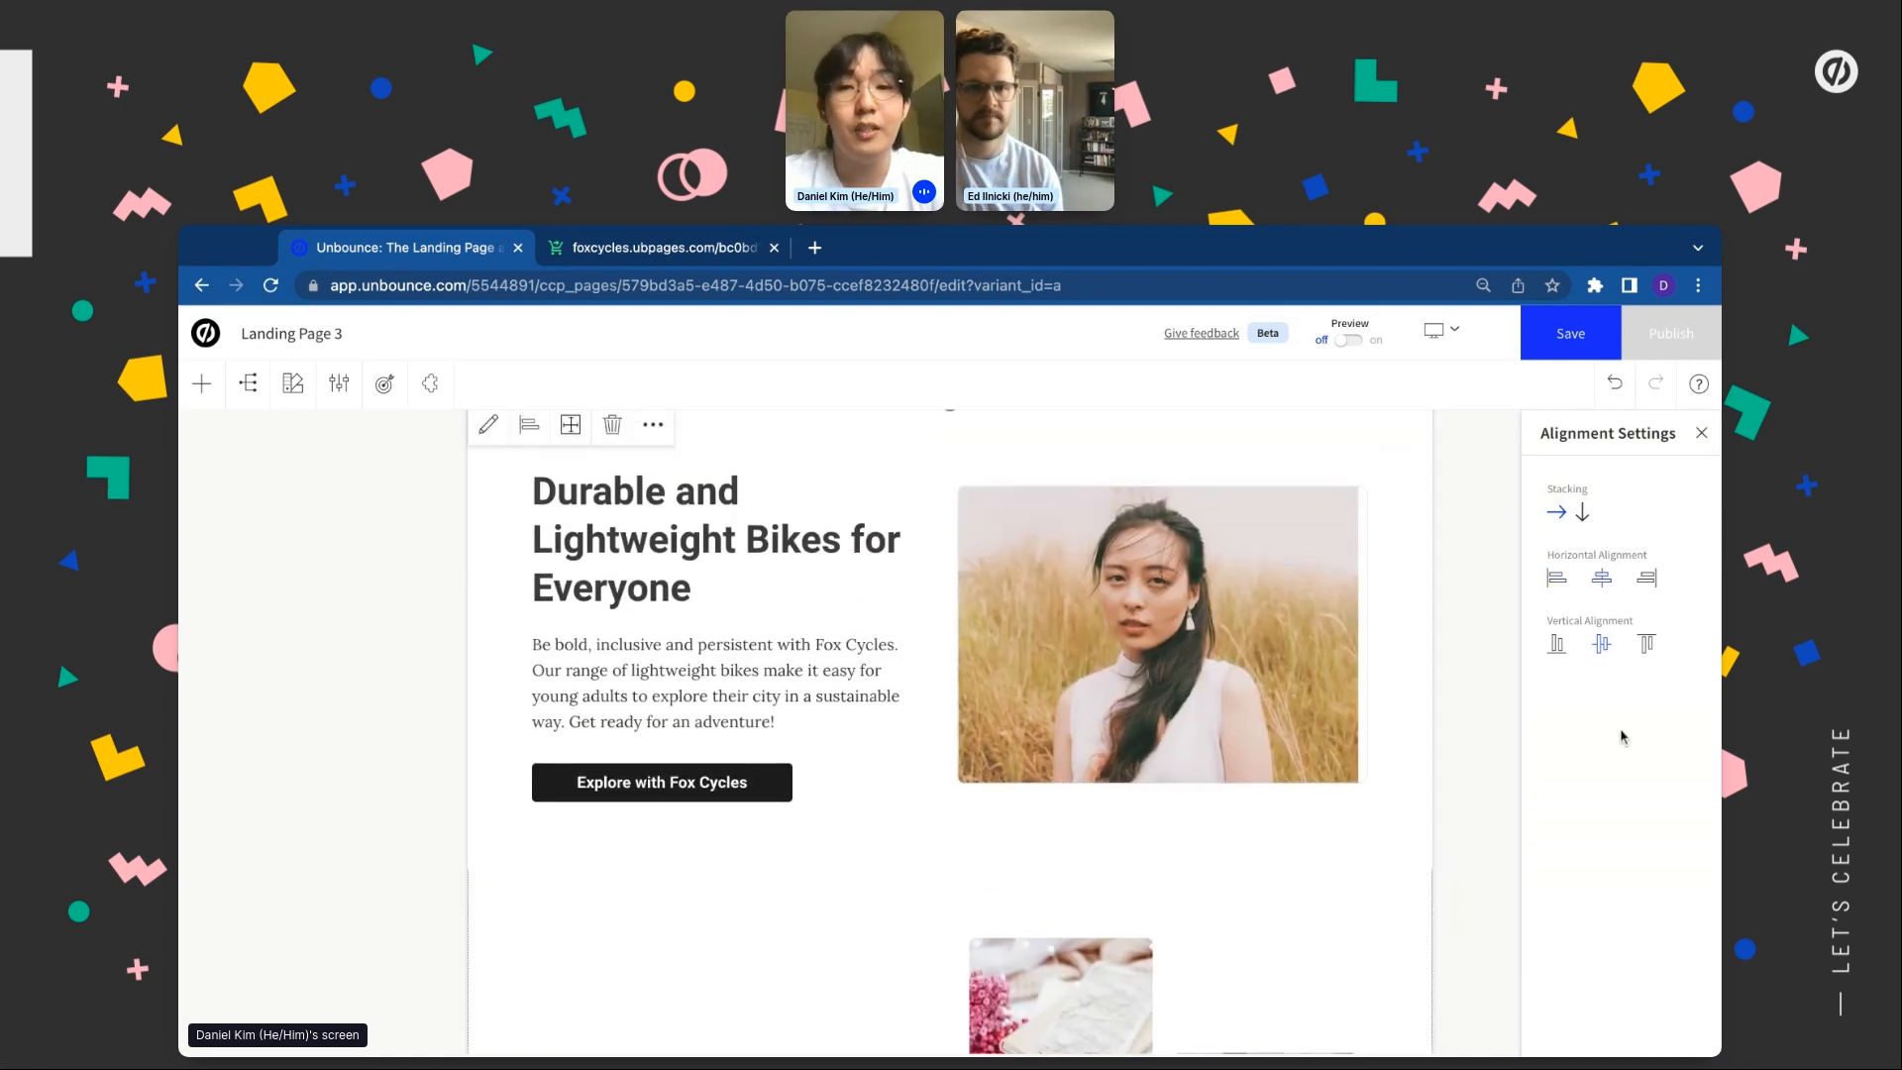
scroll(1114, 686, down, 1)
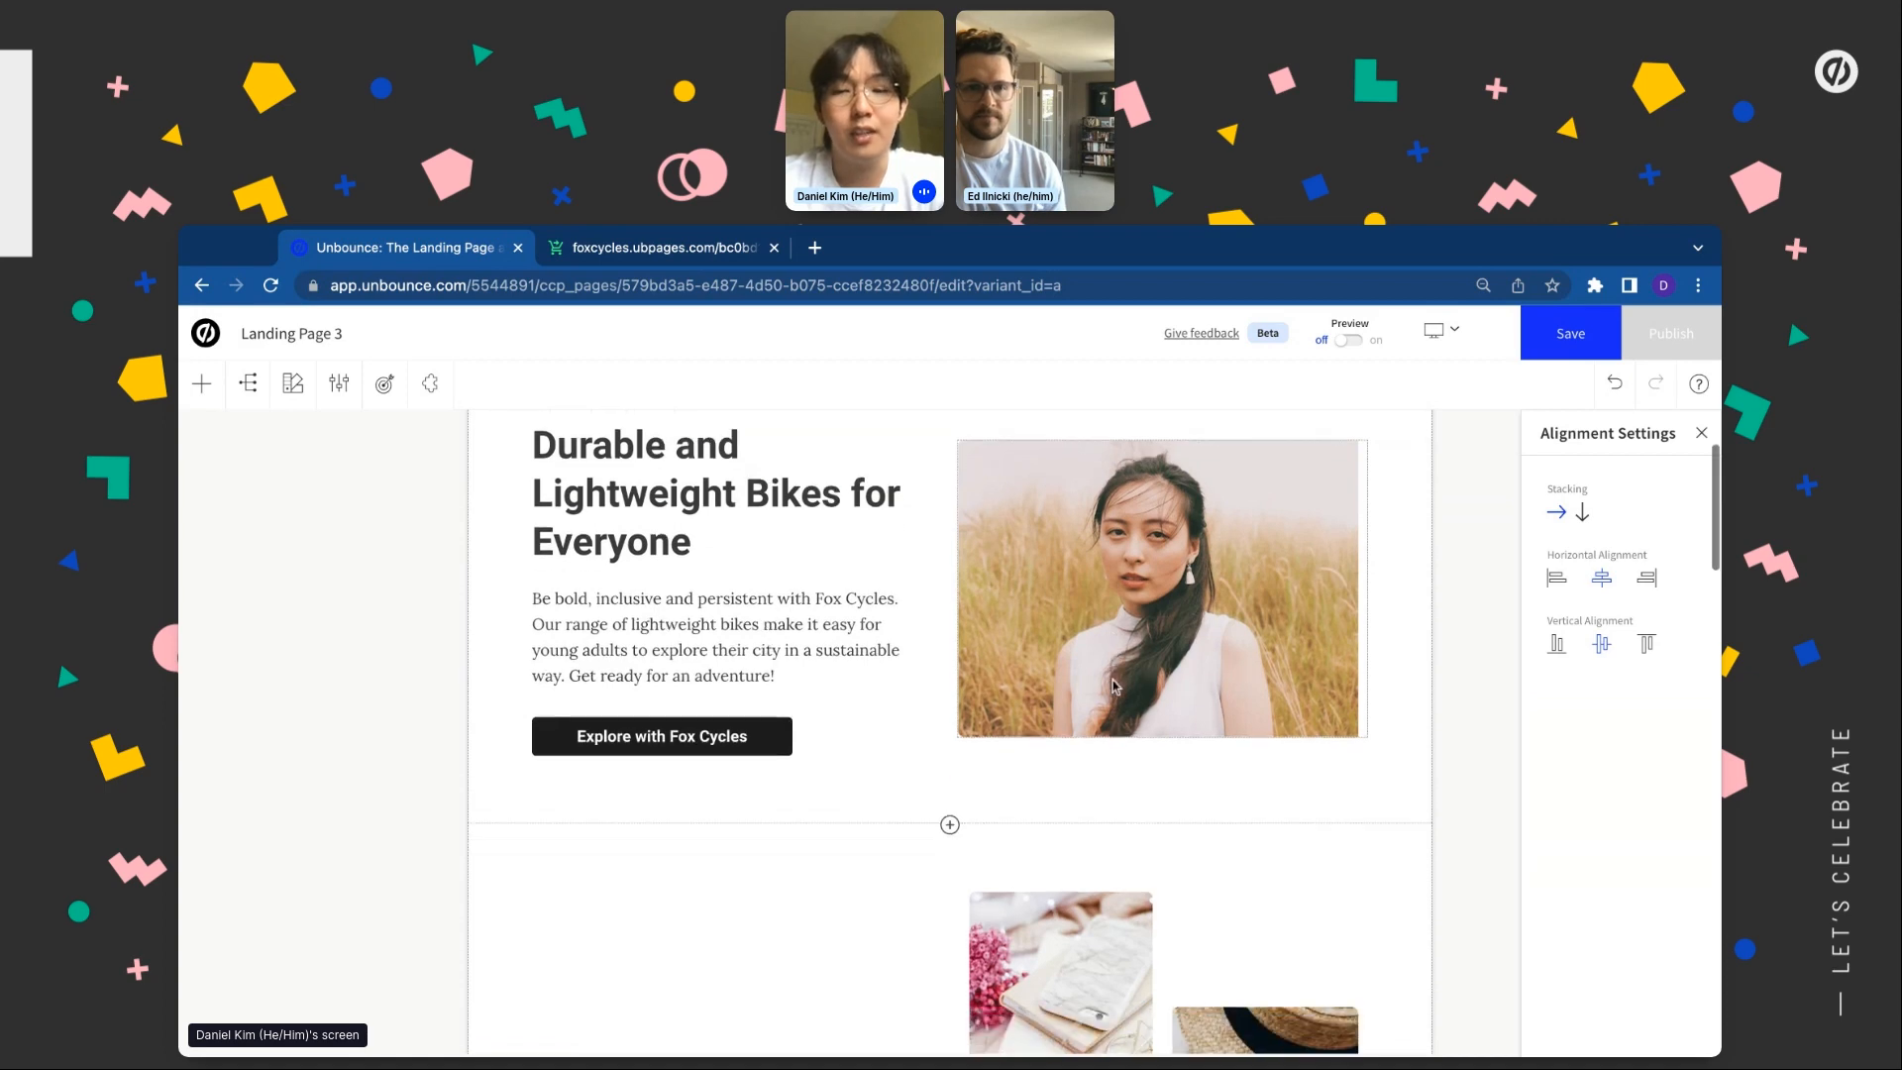
scroll(1114, 686, down, 10)
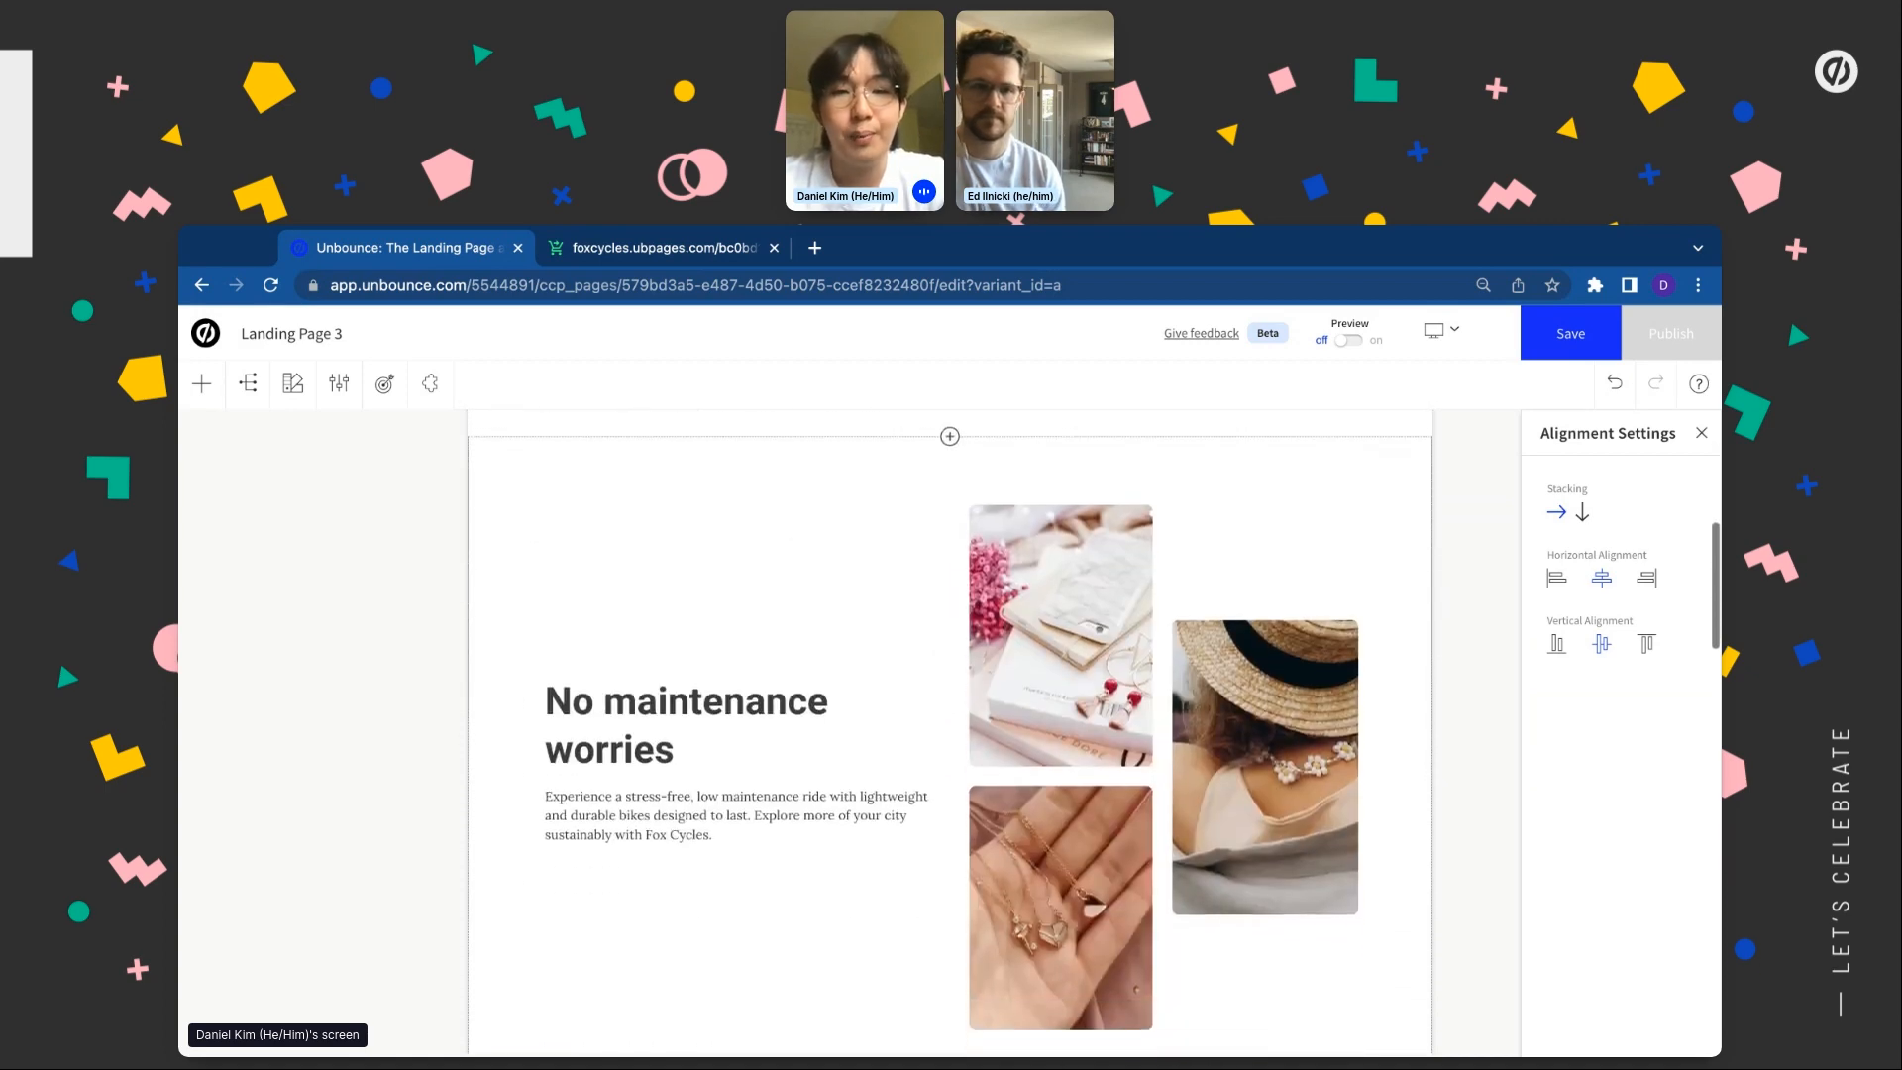
scroll(949, 693, down, 5)
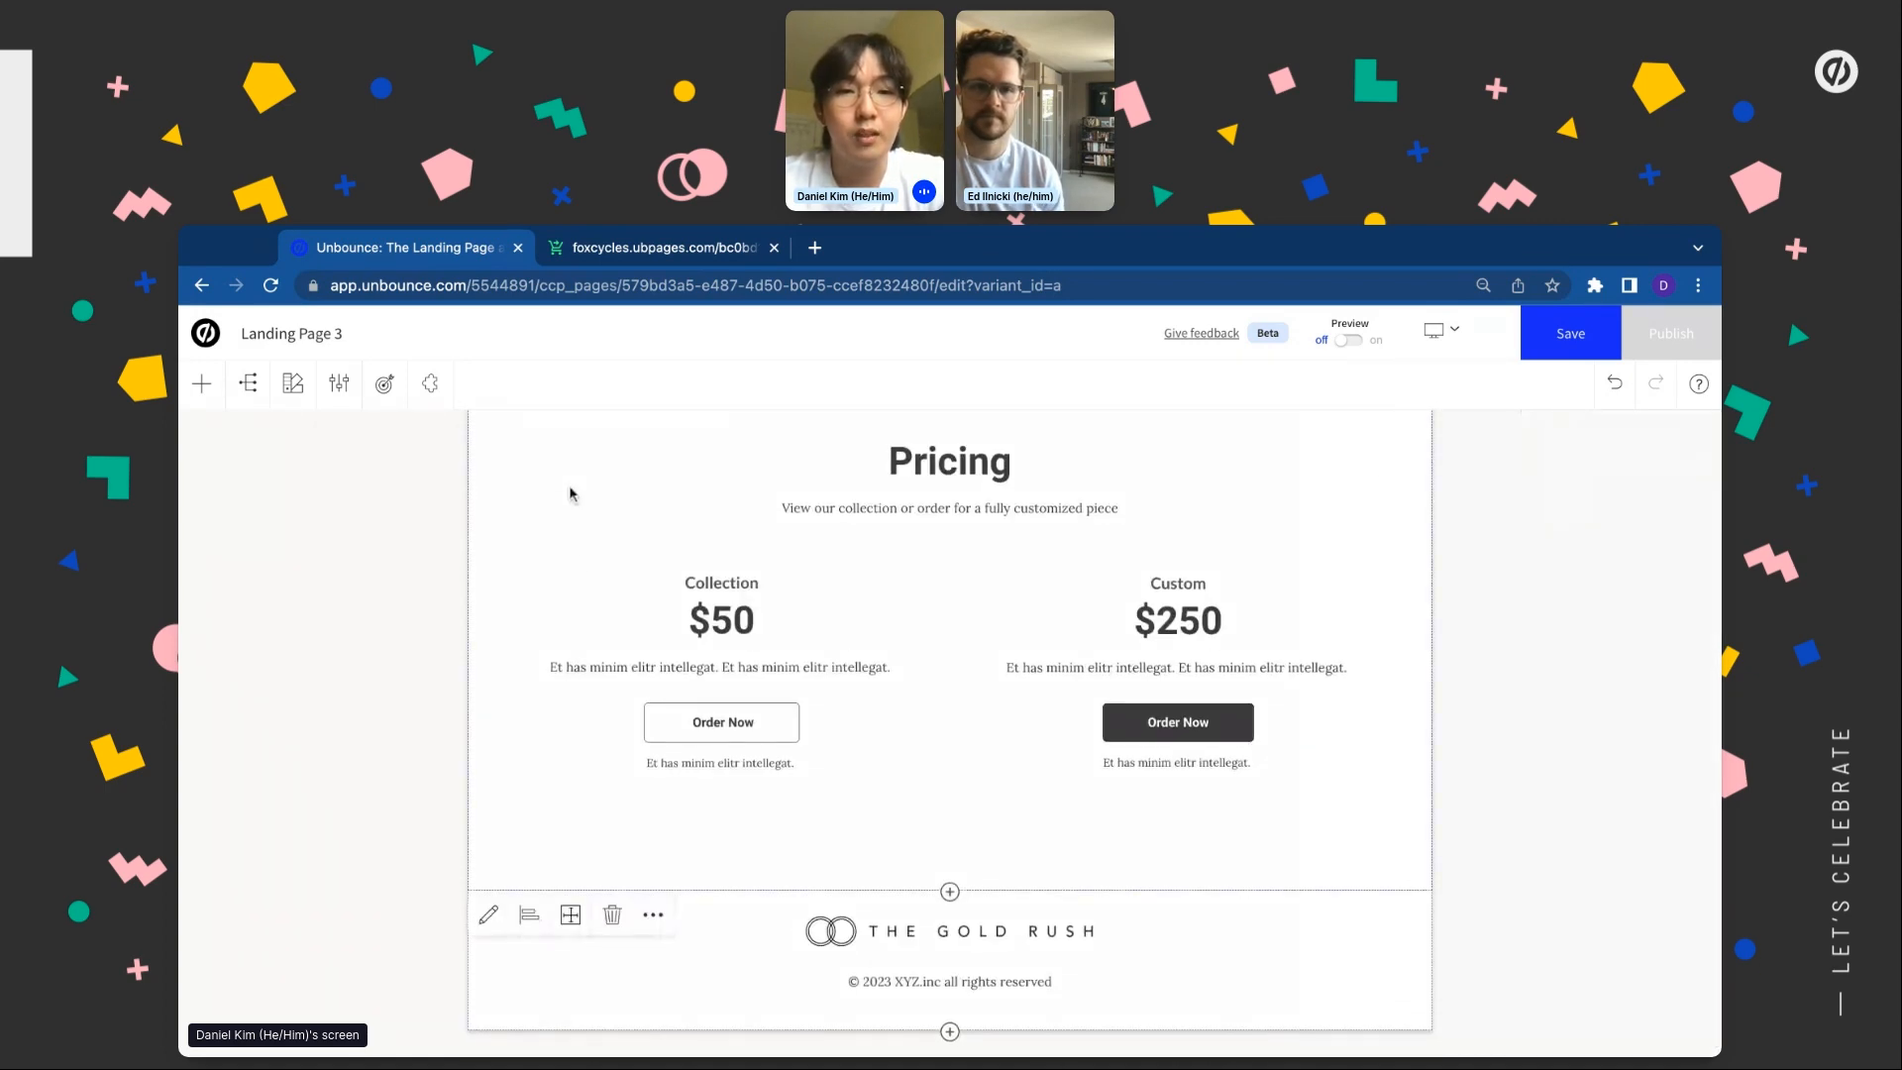
click(612, 913)
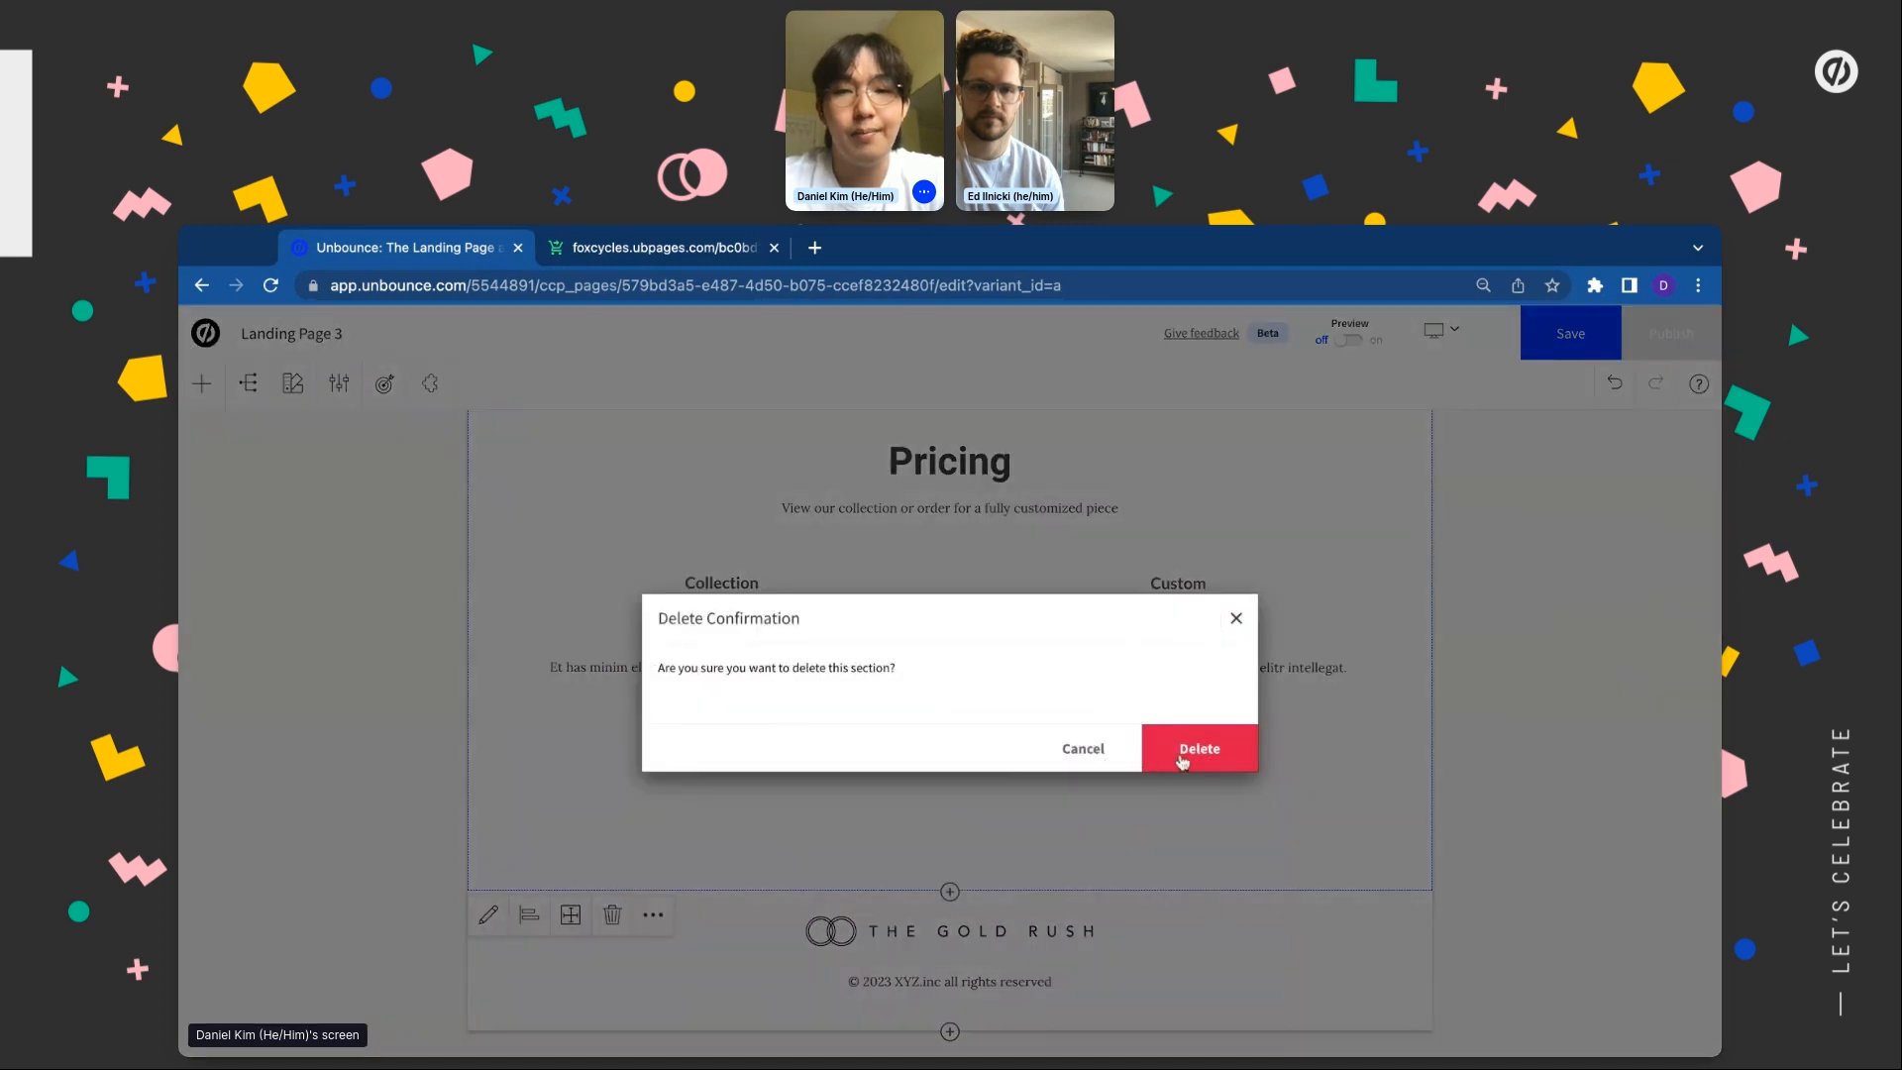
click(1169, 759)
scroll(598, 782, down, 3)
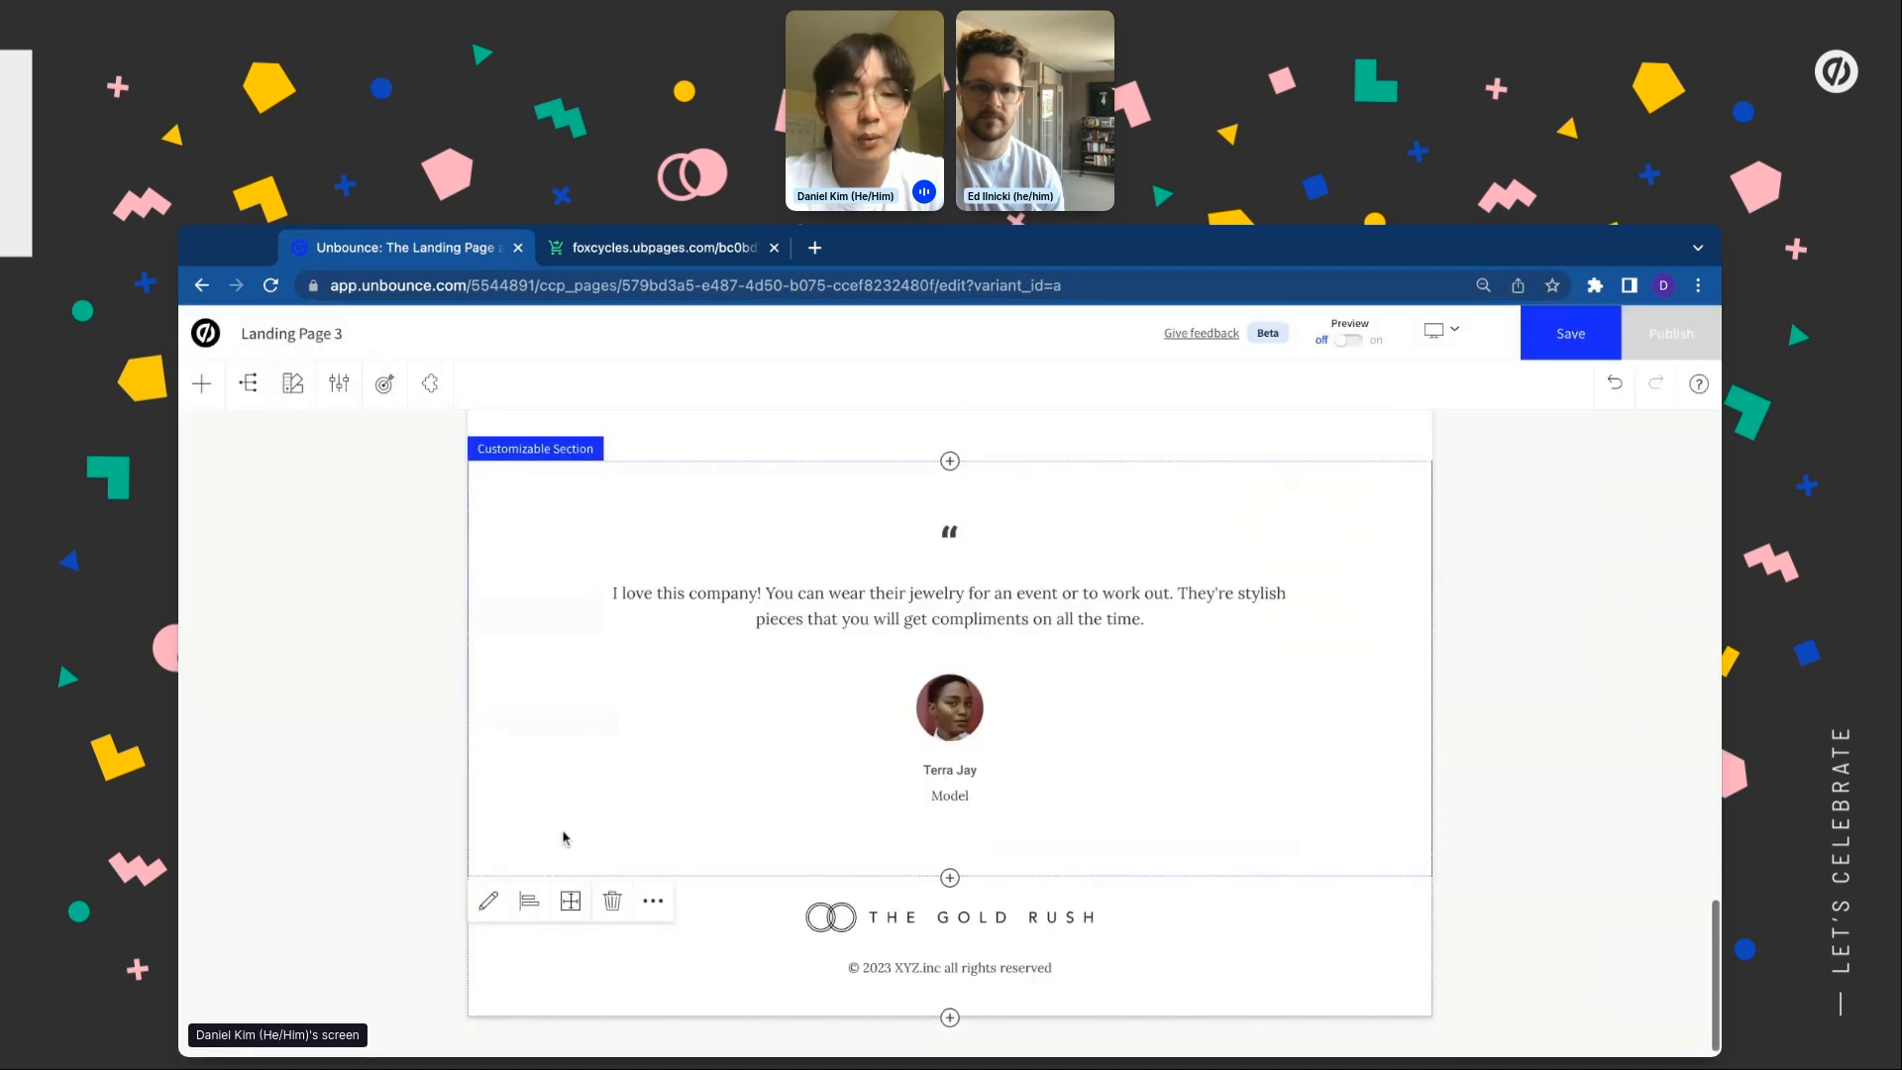
Delete the testimonial section
click(614, 901)
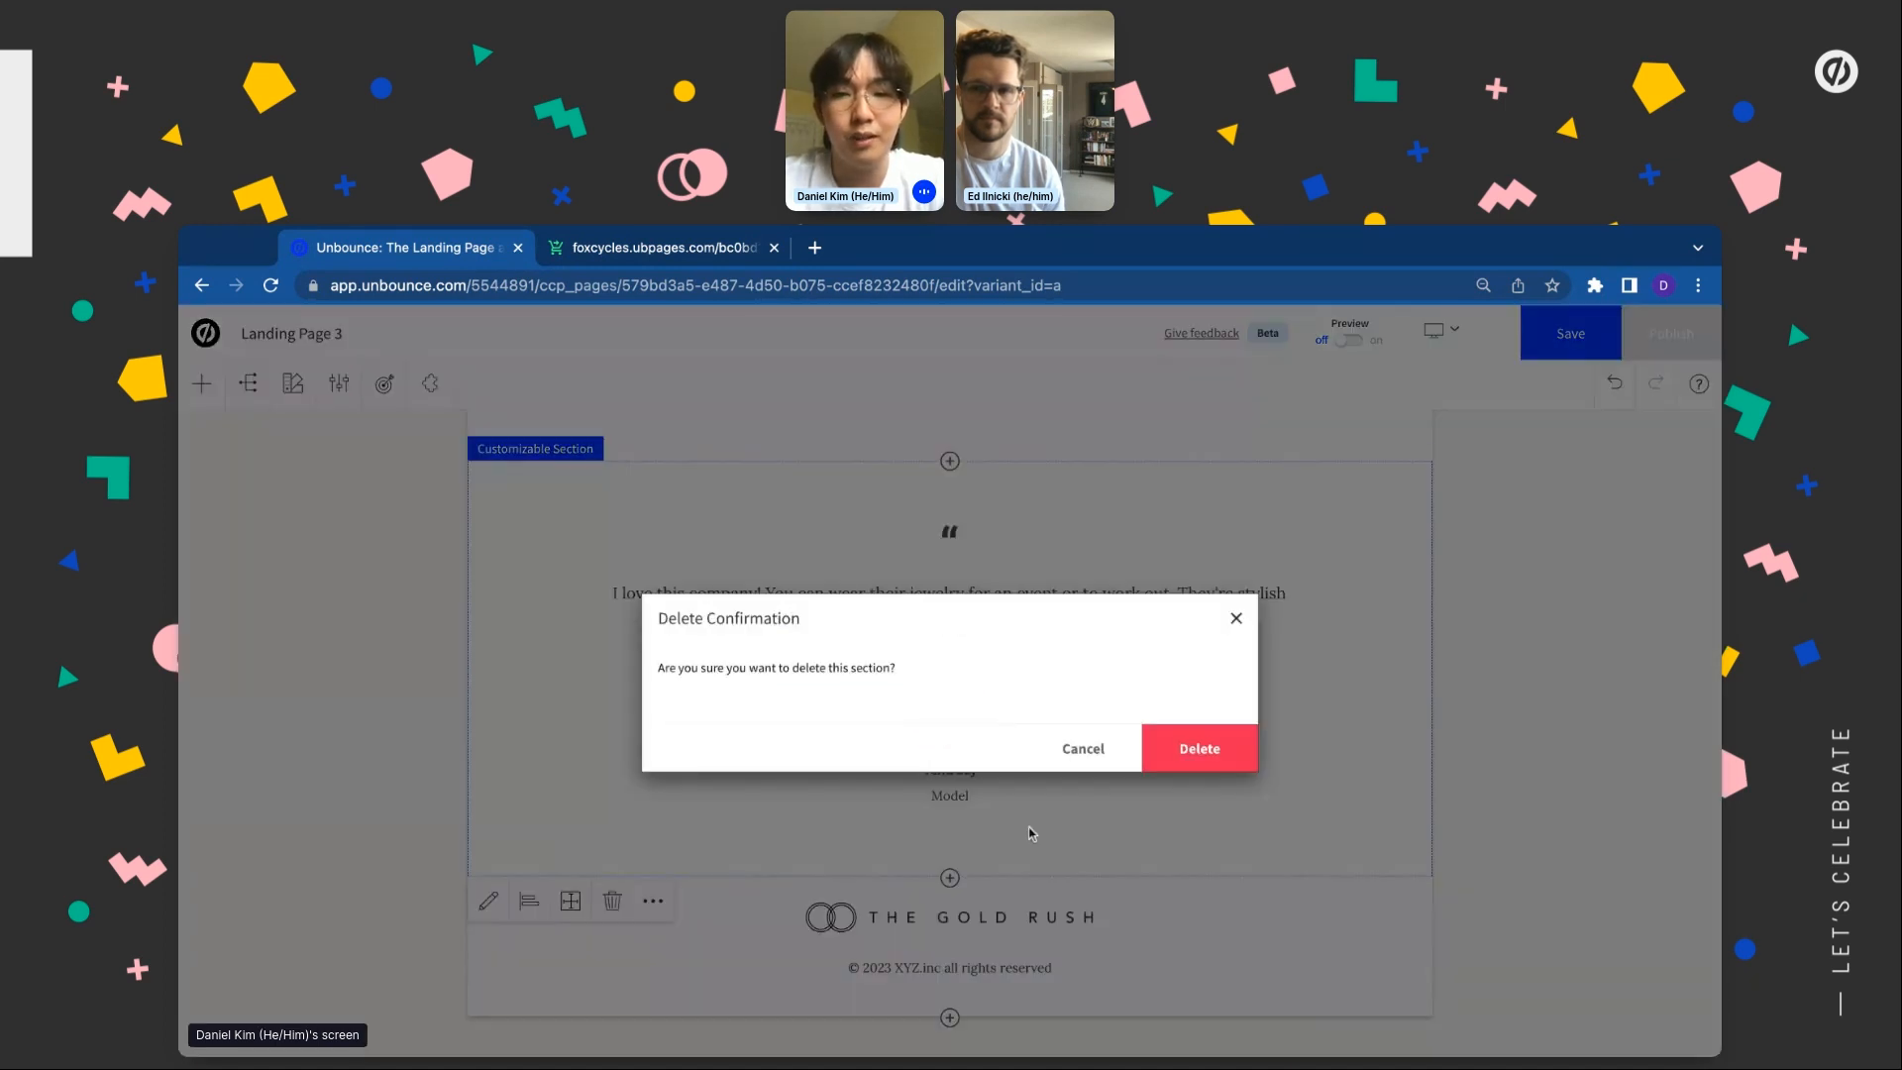
click(1192, 762)
scroll(480, 514, up, 5)
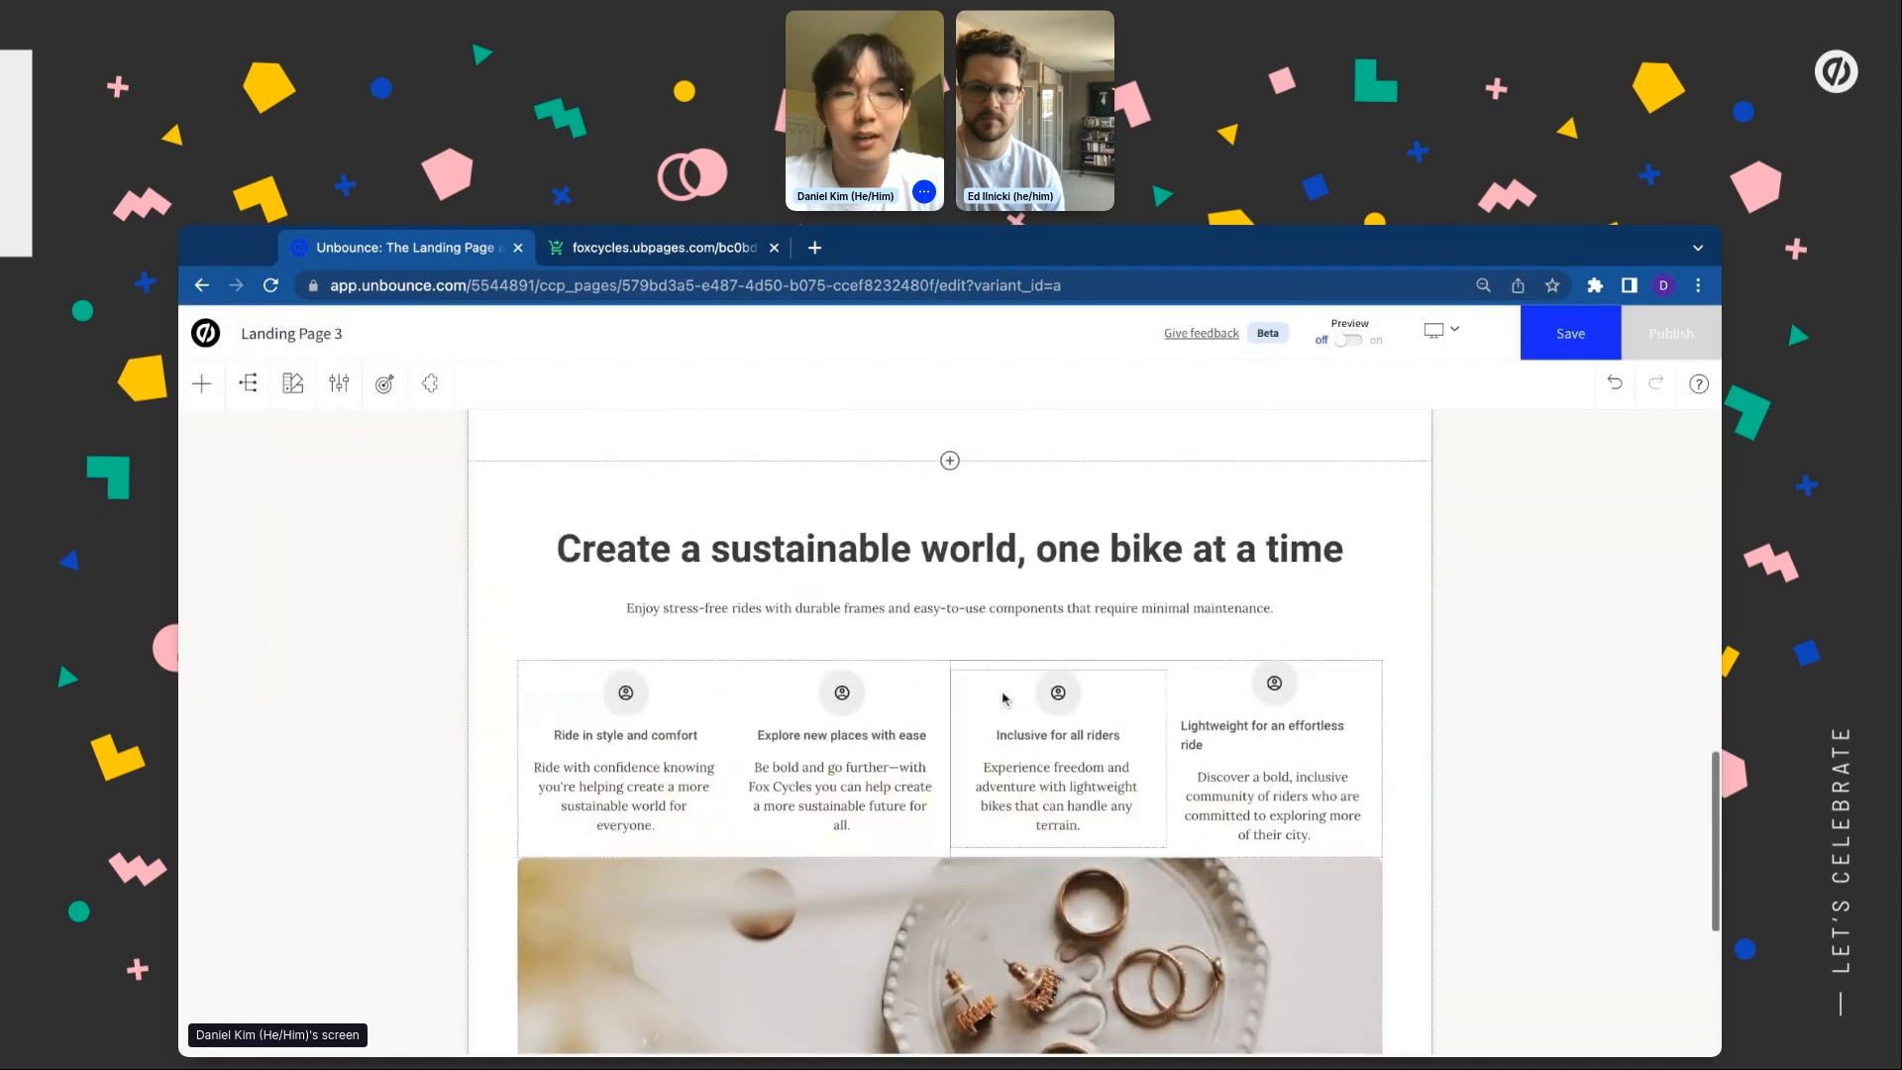
scroll(604, 991, down, 1)
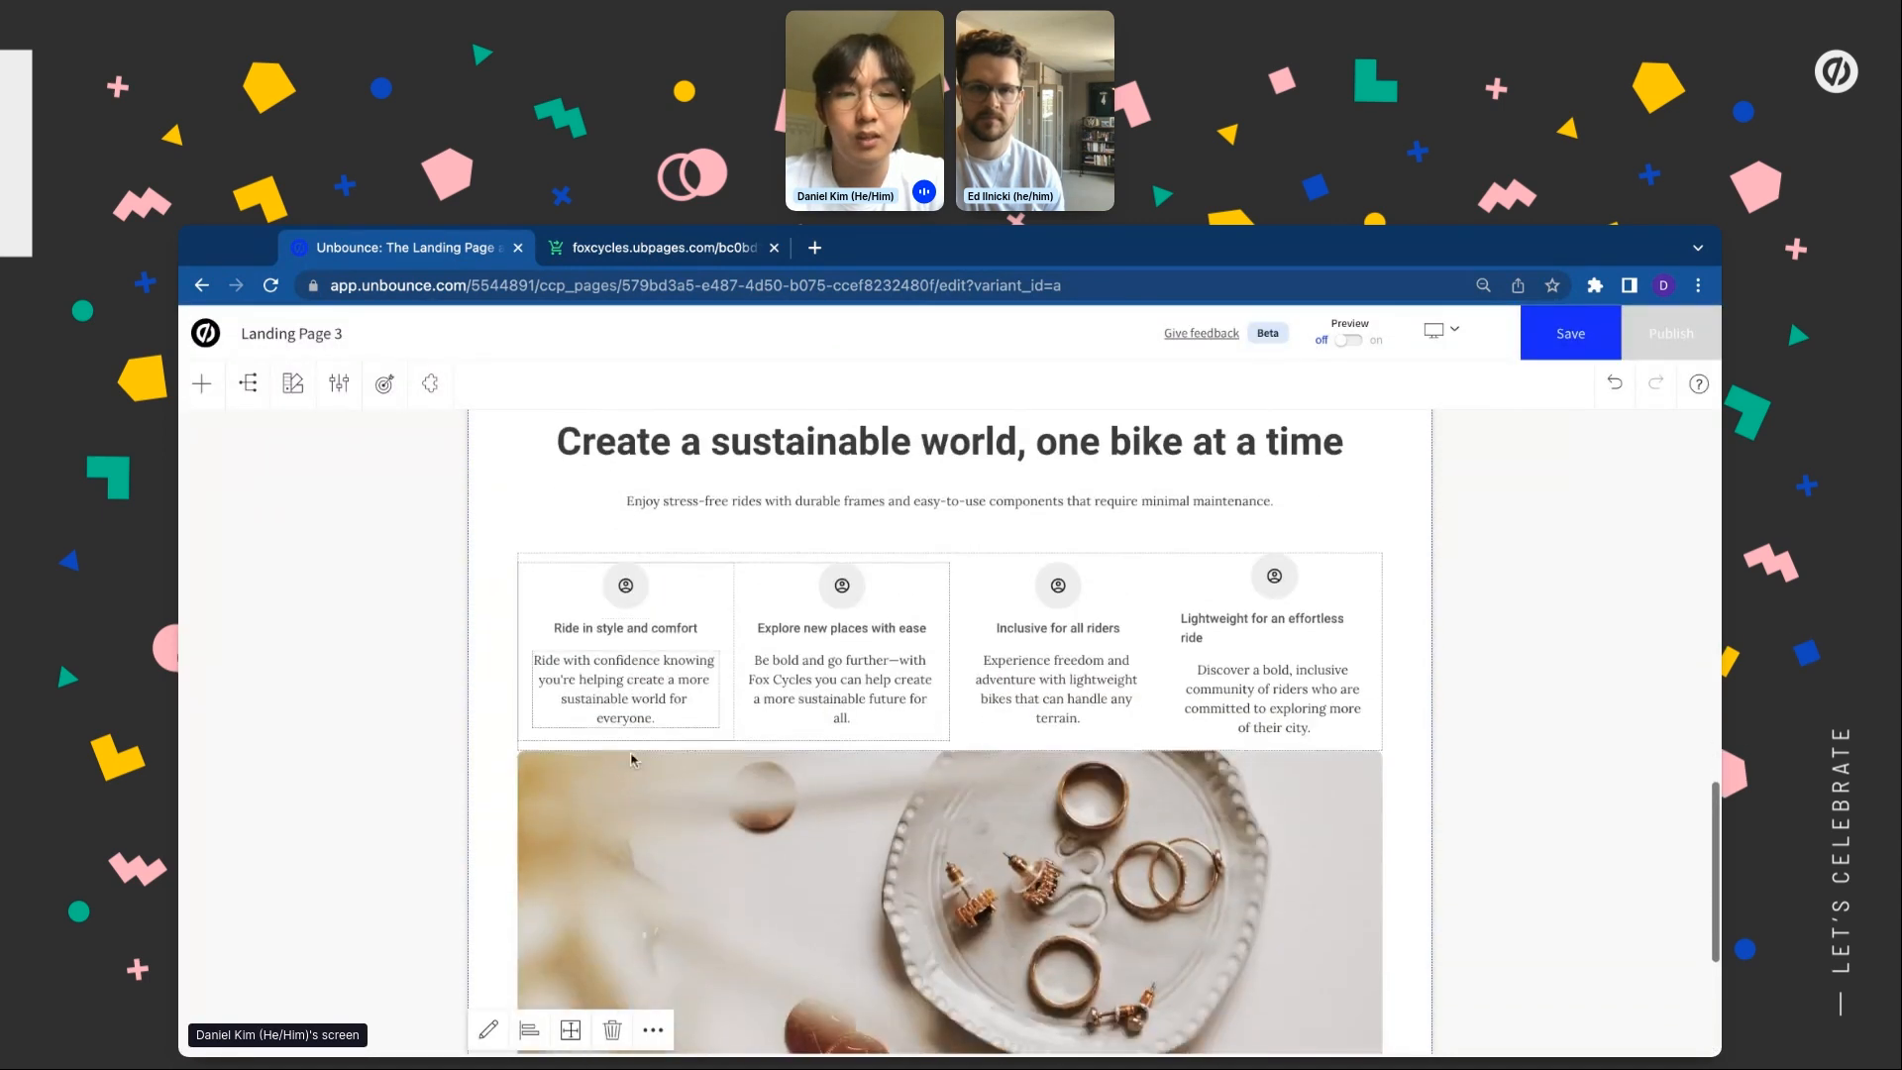
Delete the 'Create a sustainable world' section
click(612, 1030)
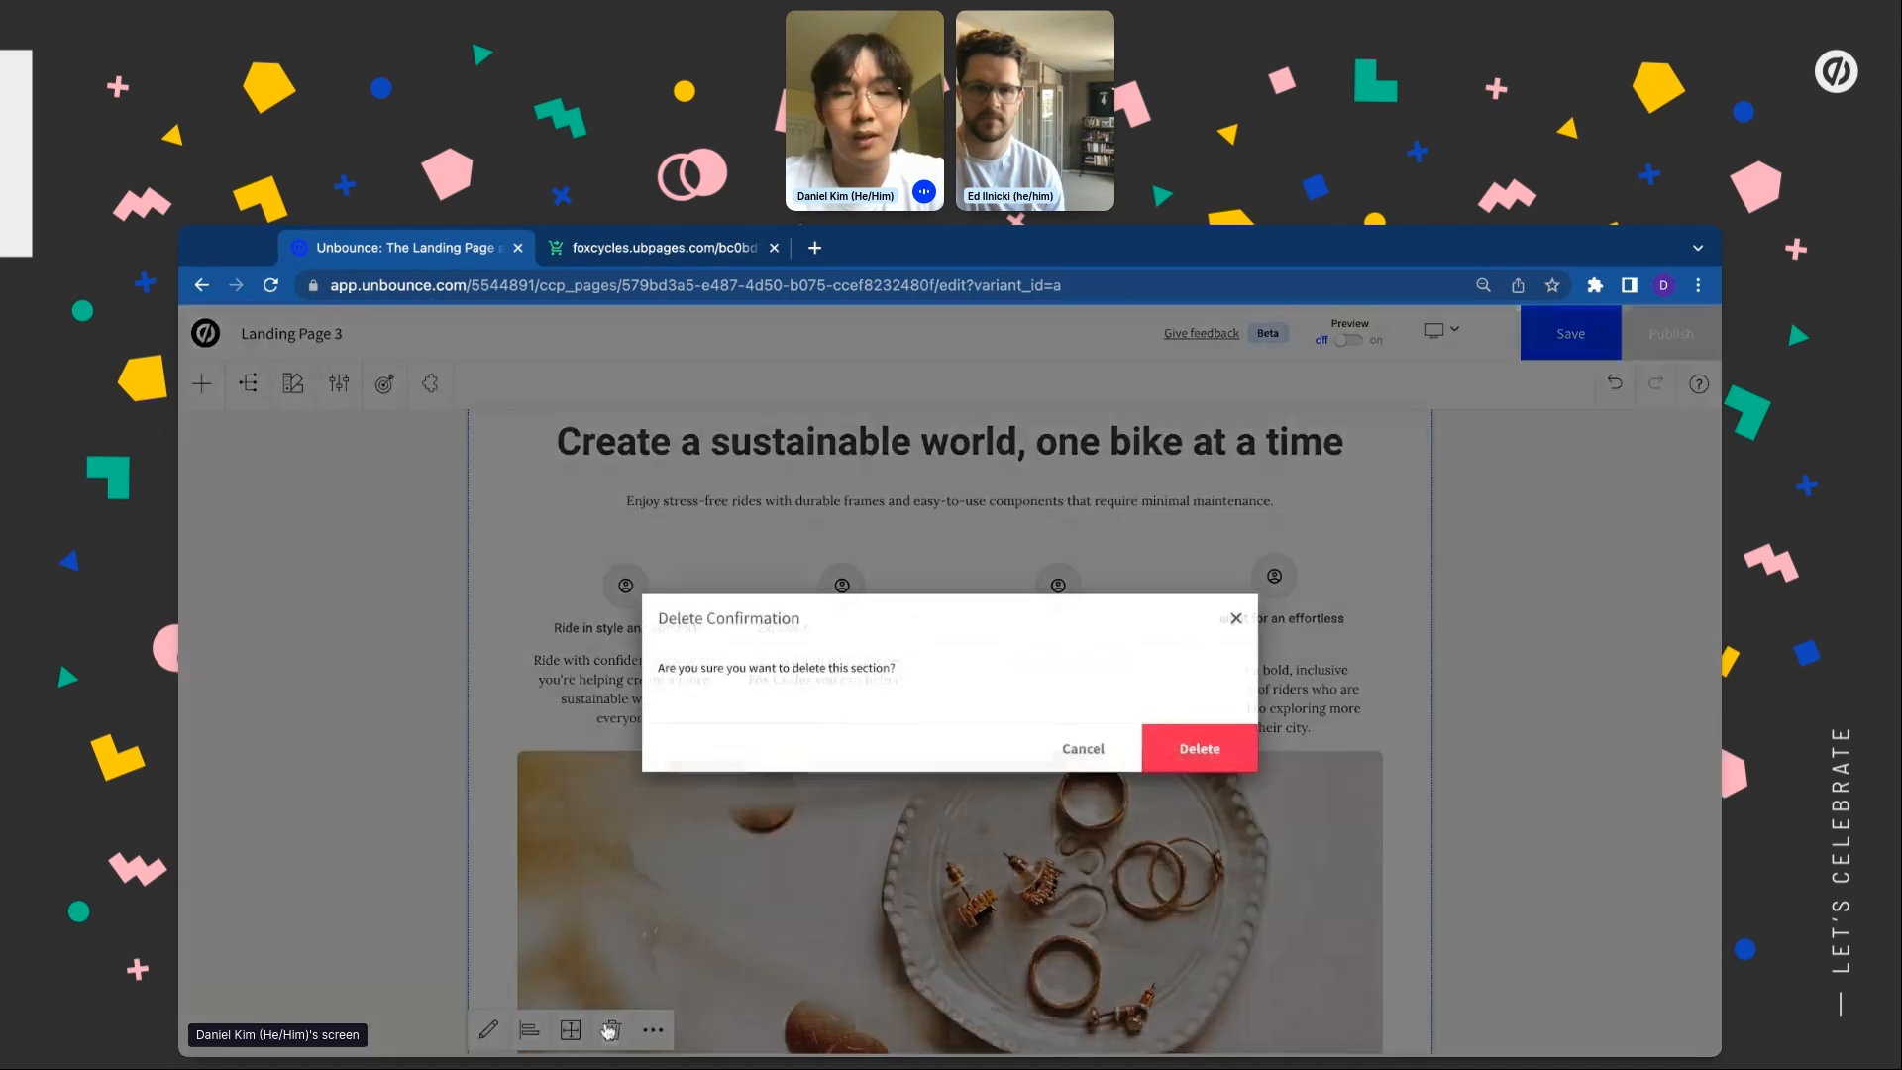
click(1200, 751)
scroll(1090, 683, up, 5)
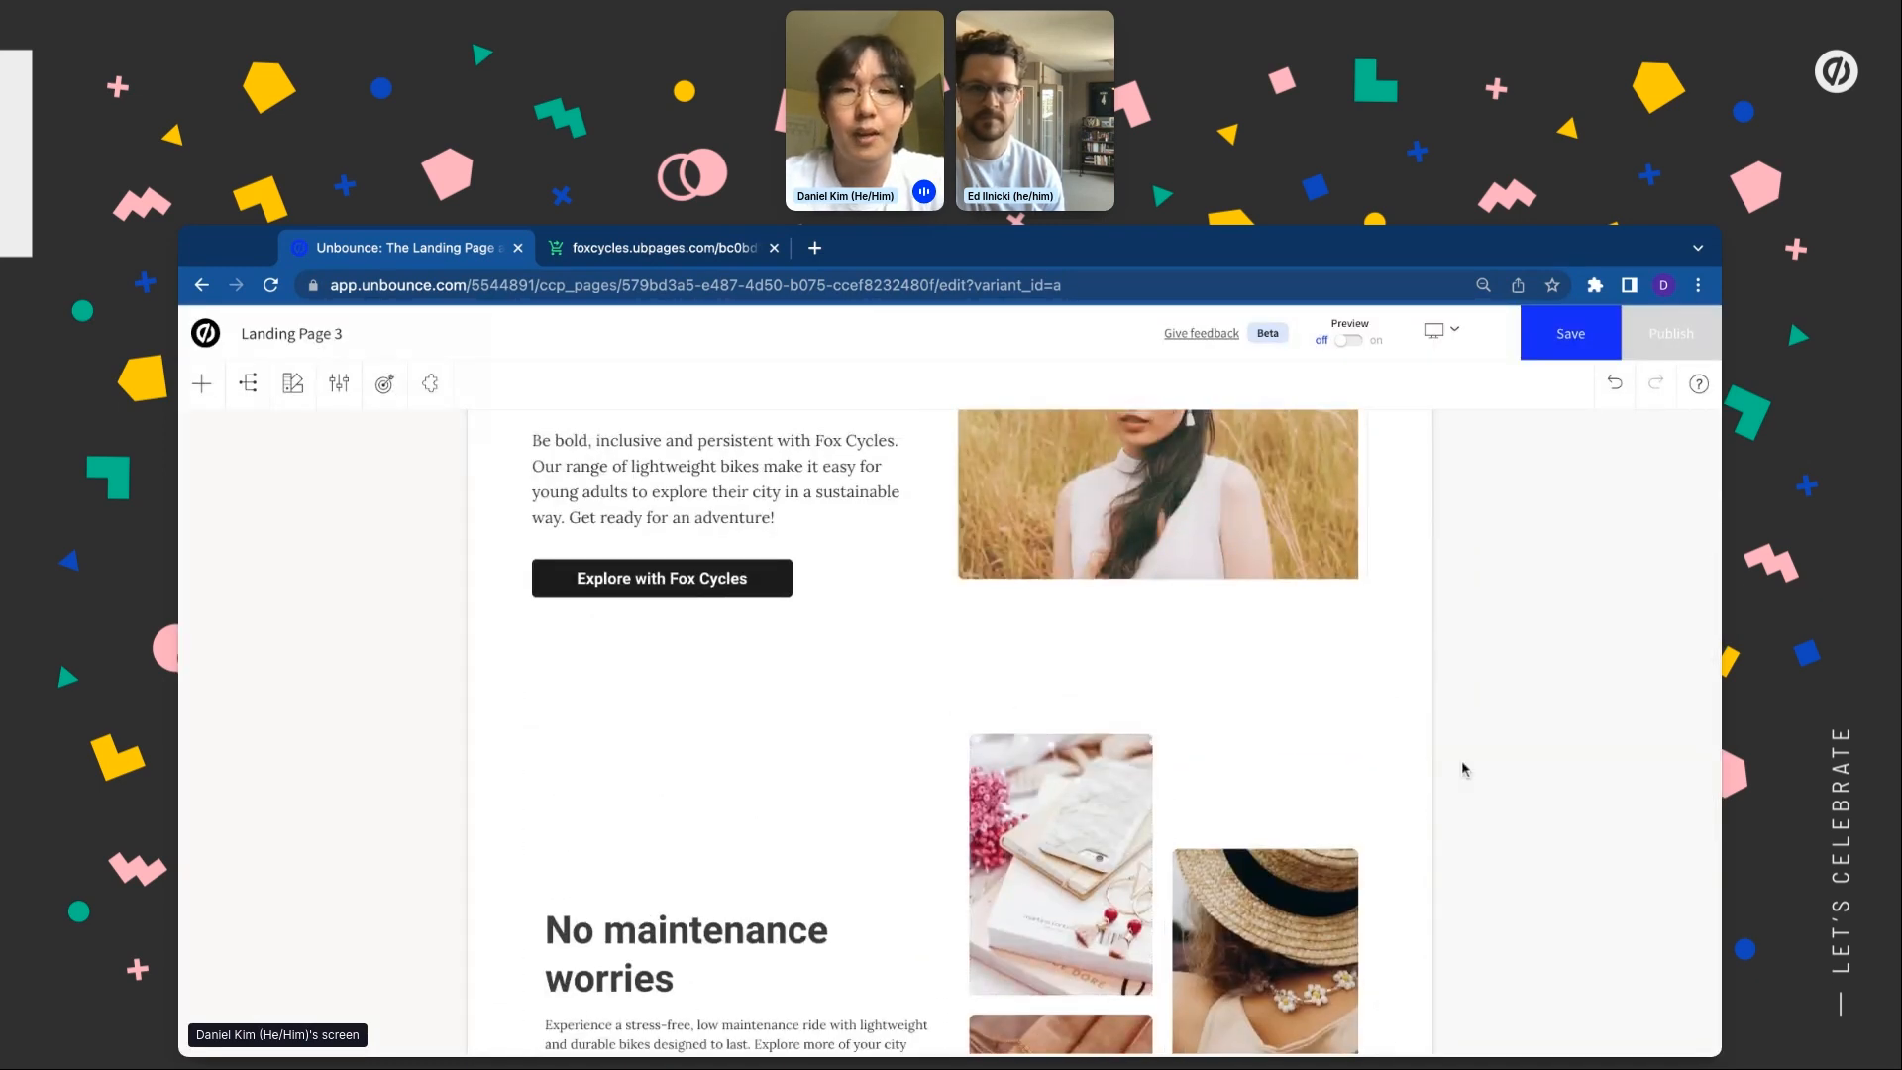
scroll(953, 634, down, 1)
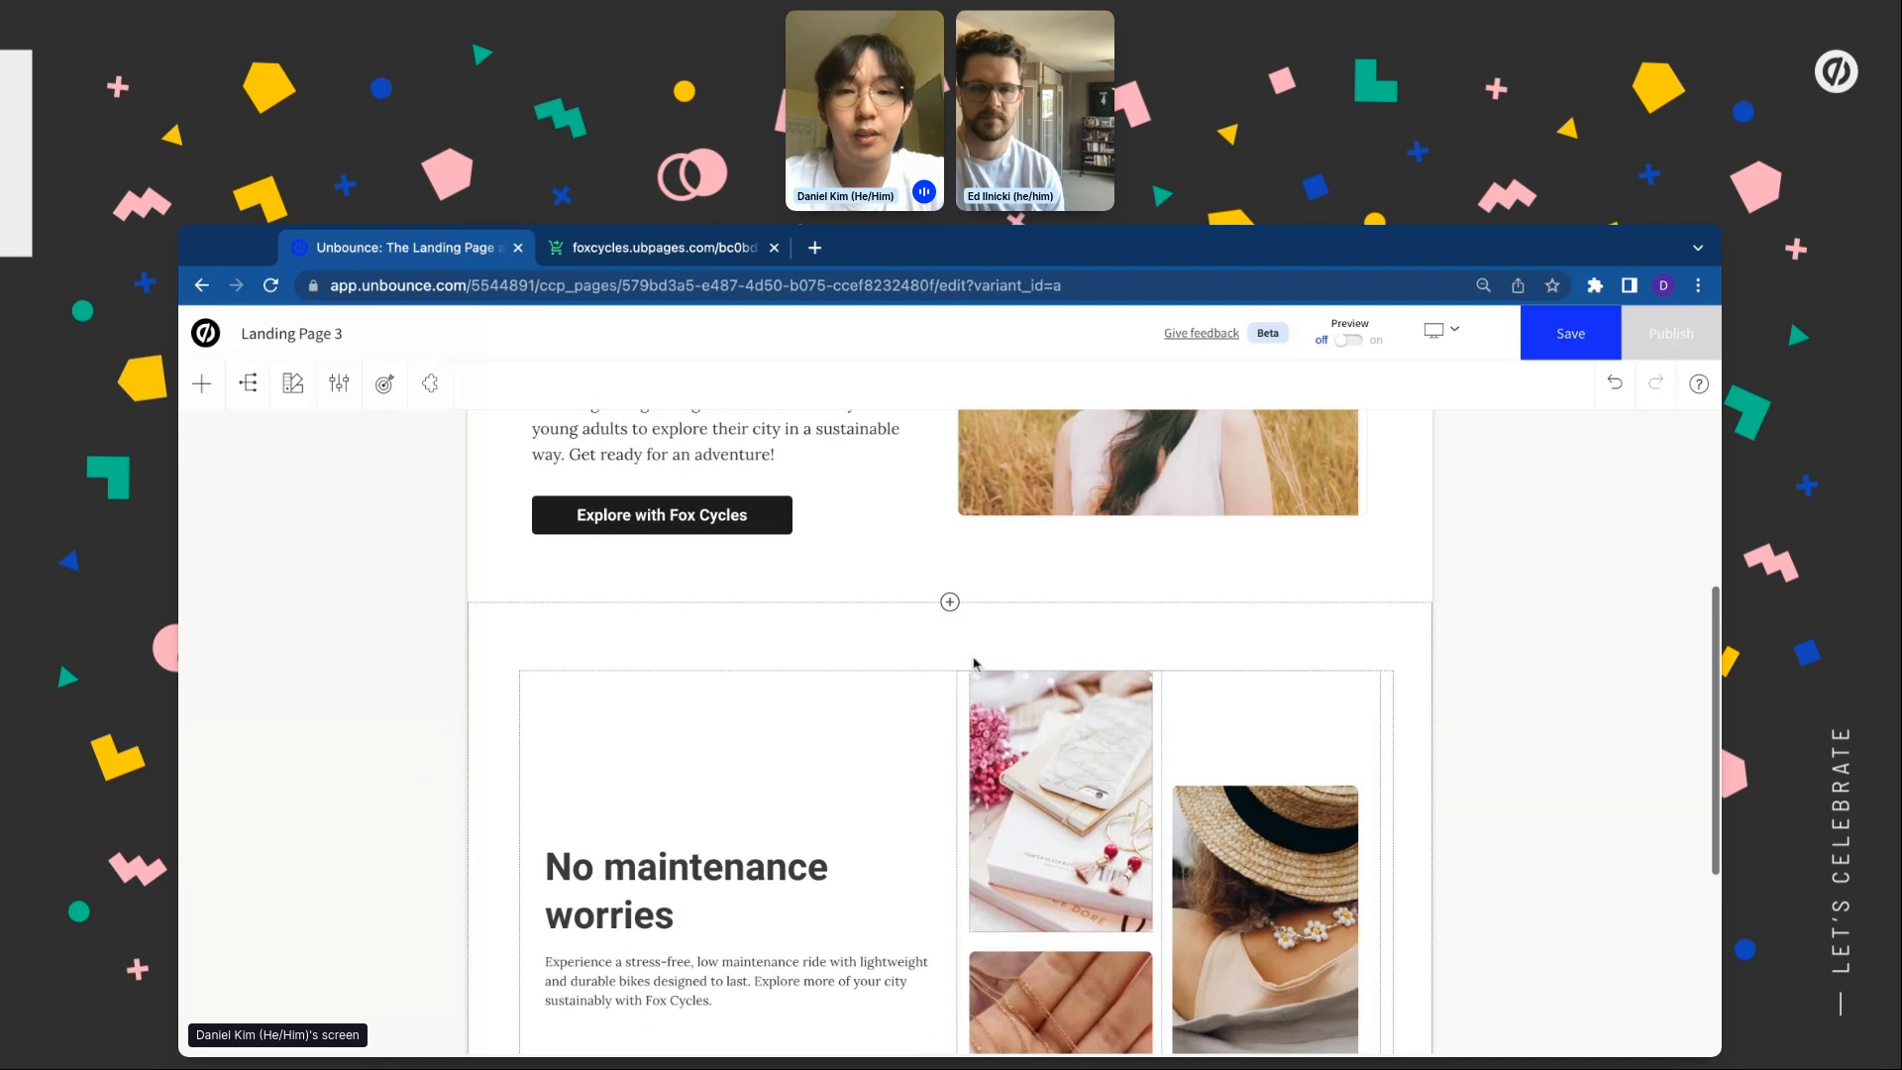
Insert the Benefits 5 layout, a one-line header with checklist, below the hero
click(951, 604)
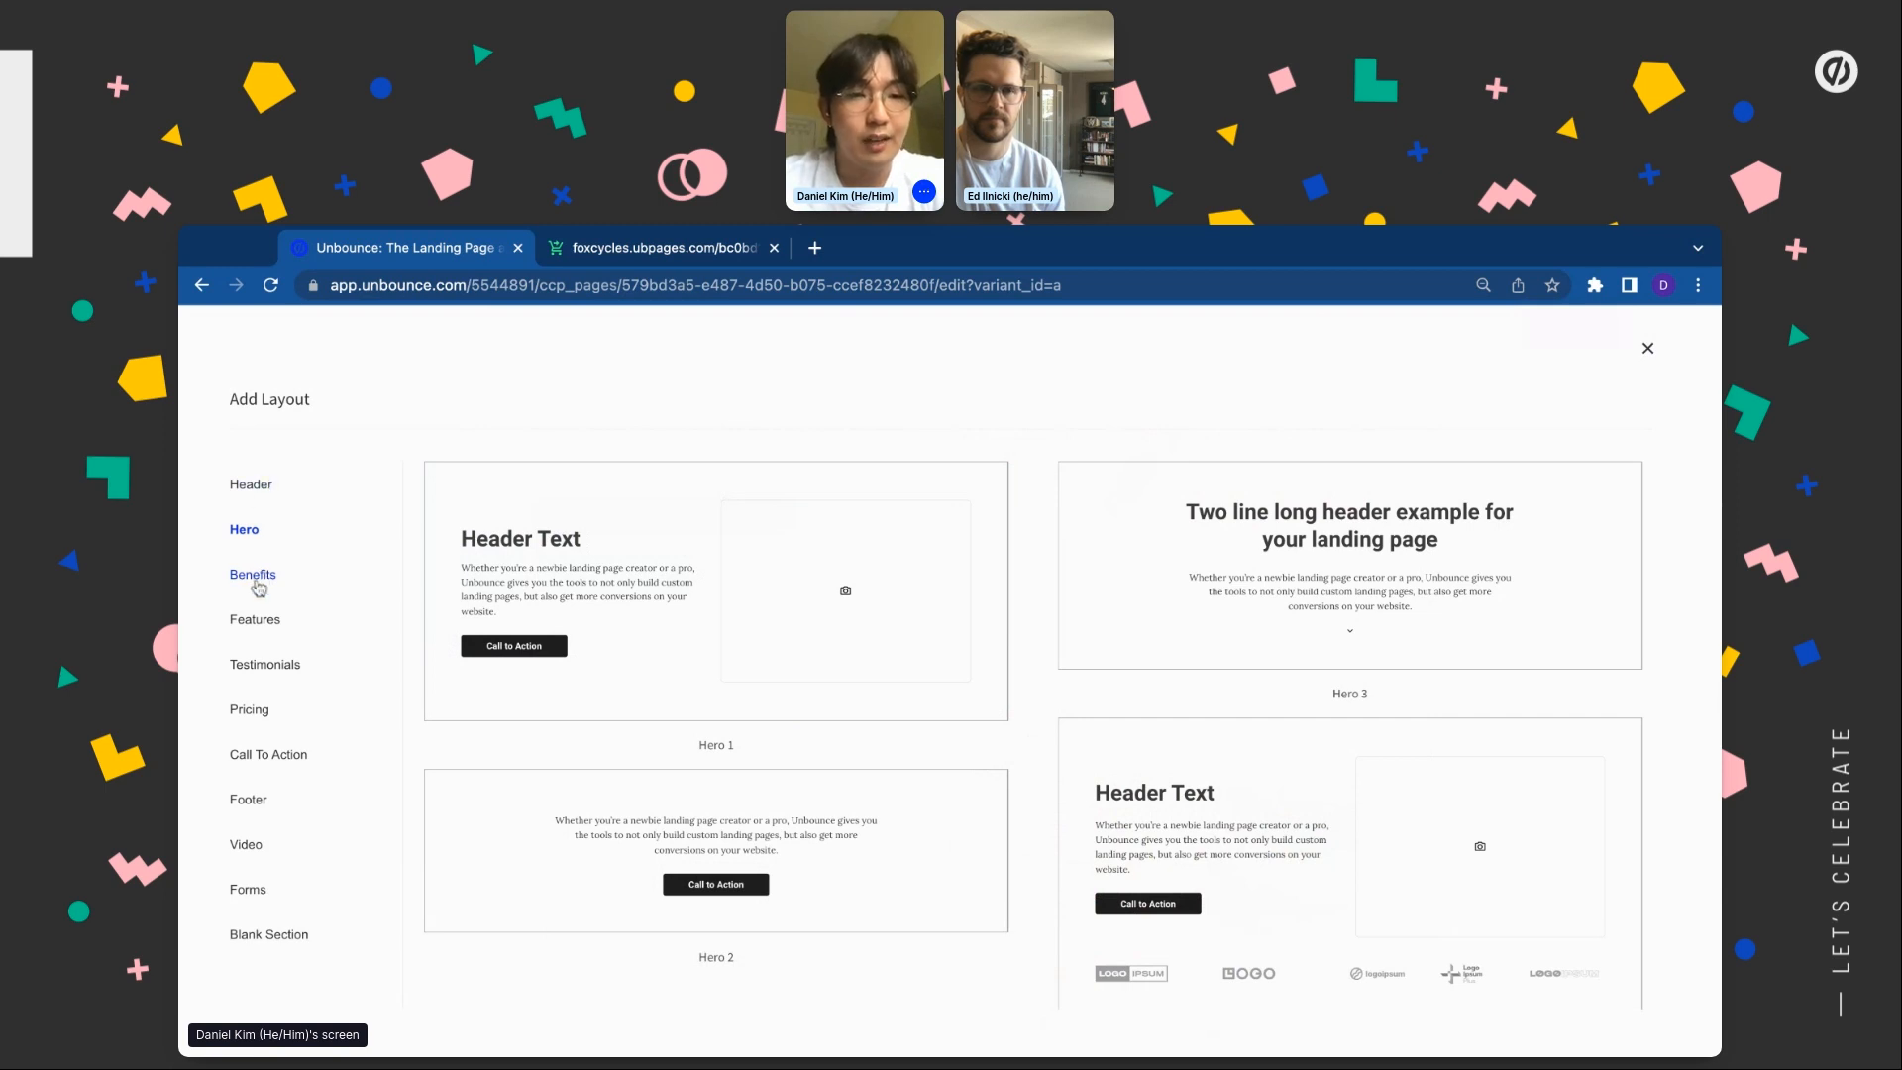
click(258, 583)
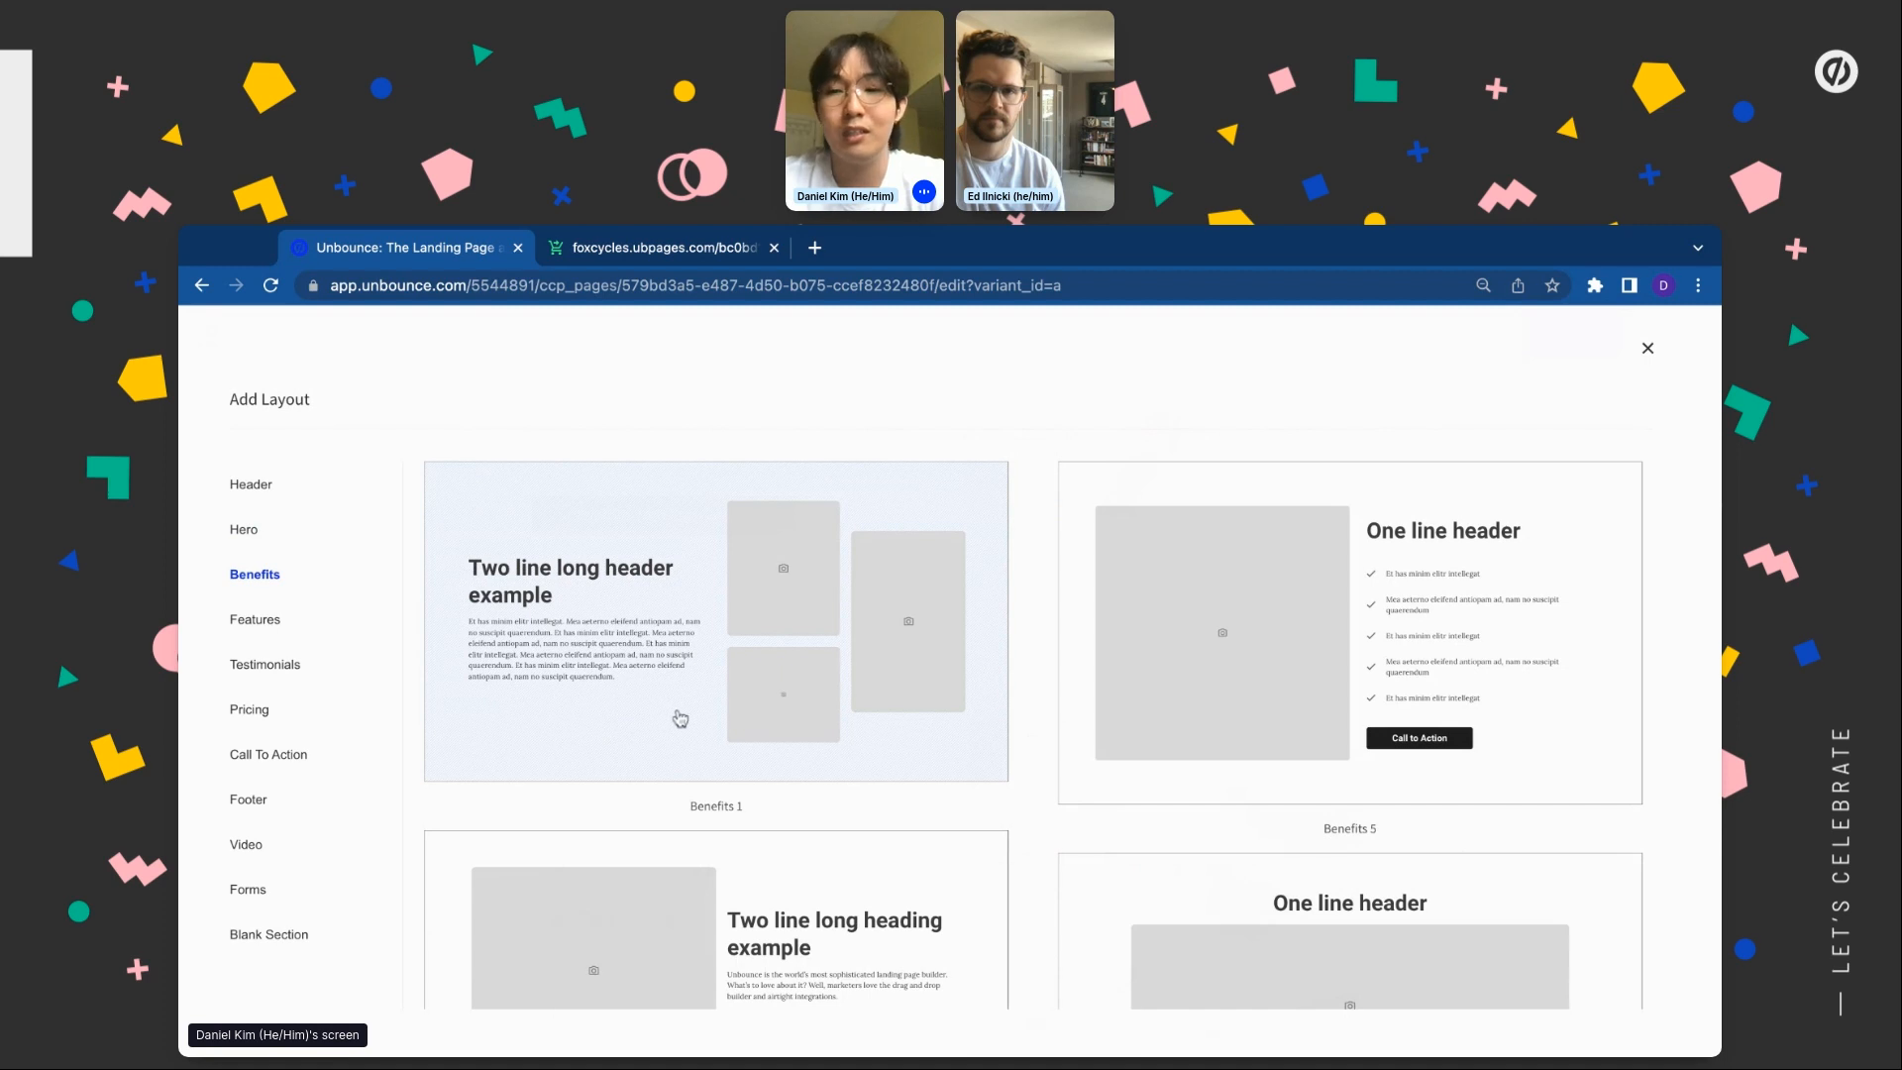
click(1355, 641)
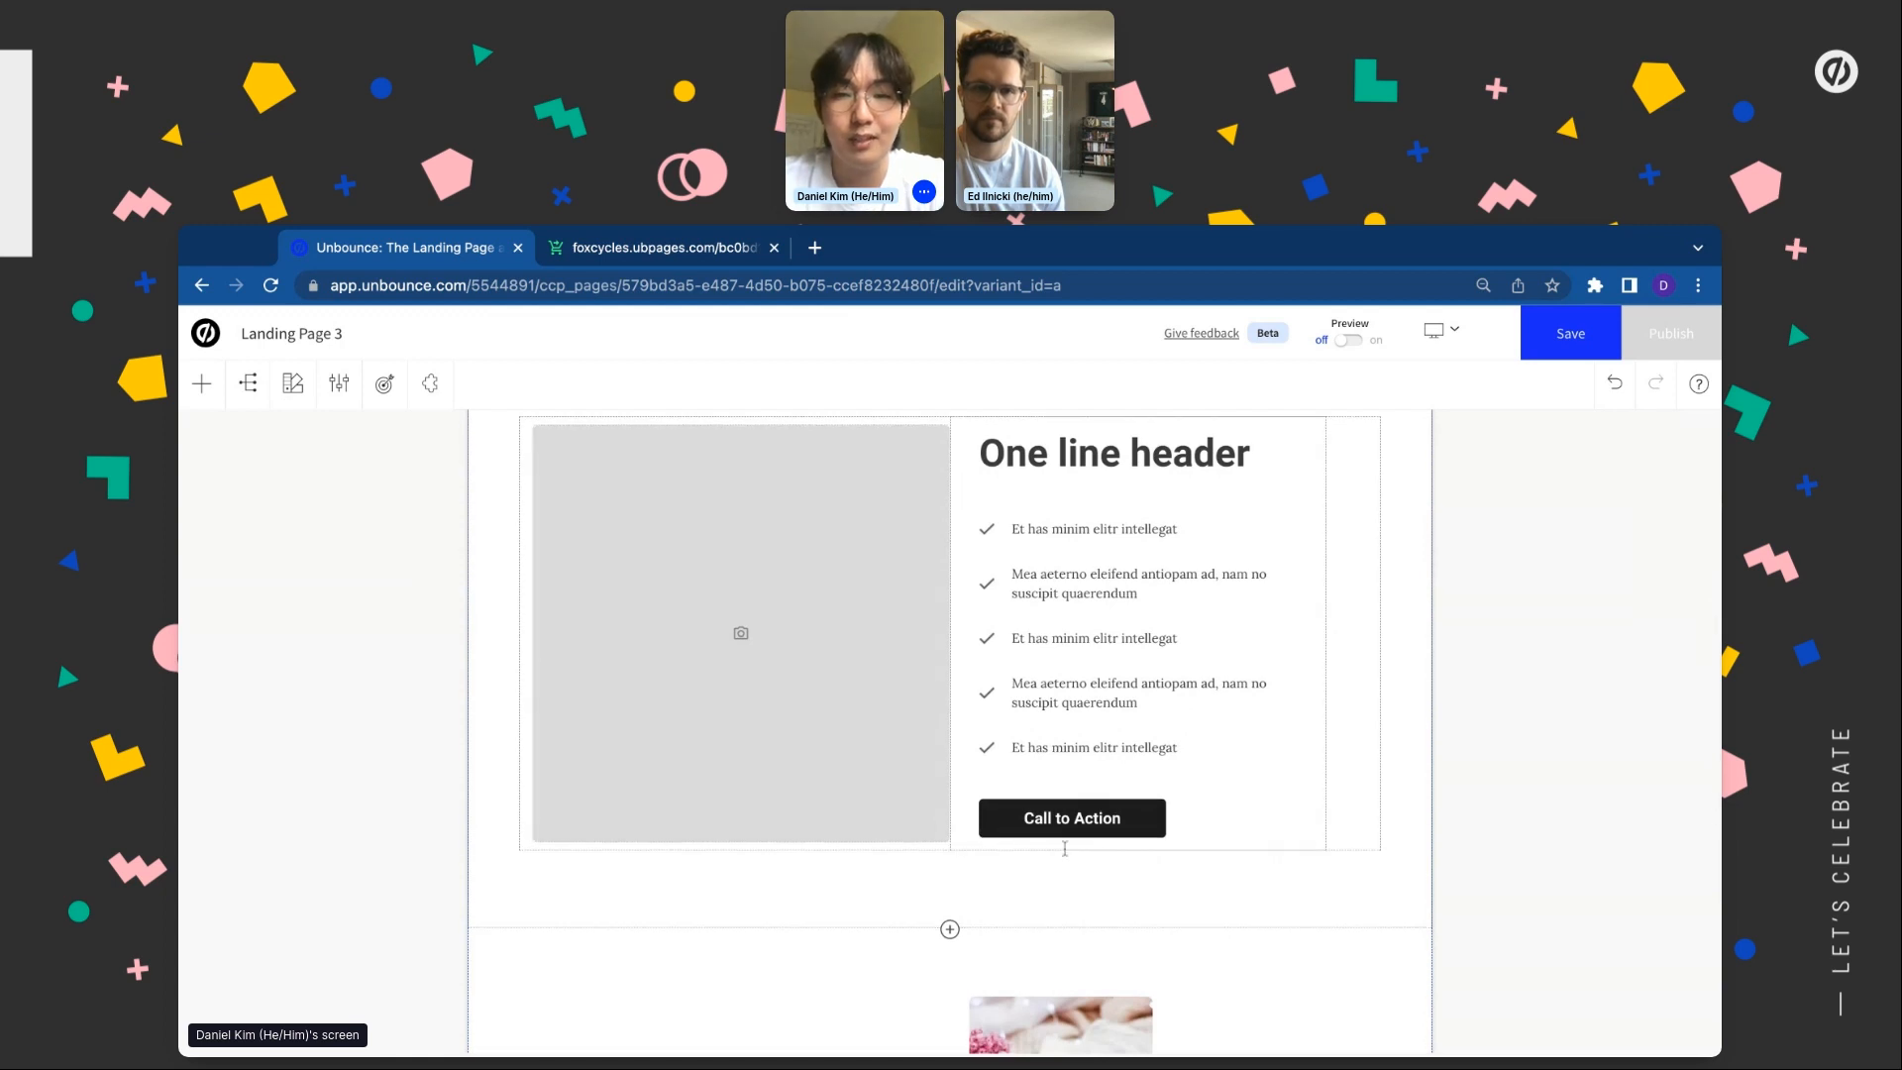
scroll(1001, 733, down, 2)
scroll(1015, 773, down, 2)
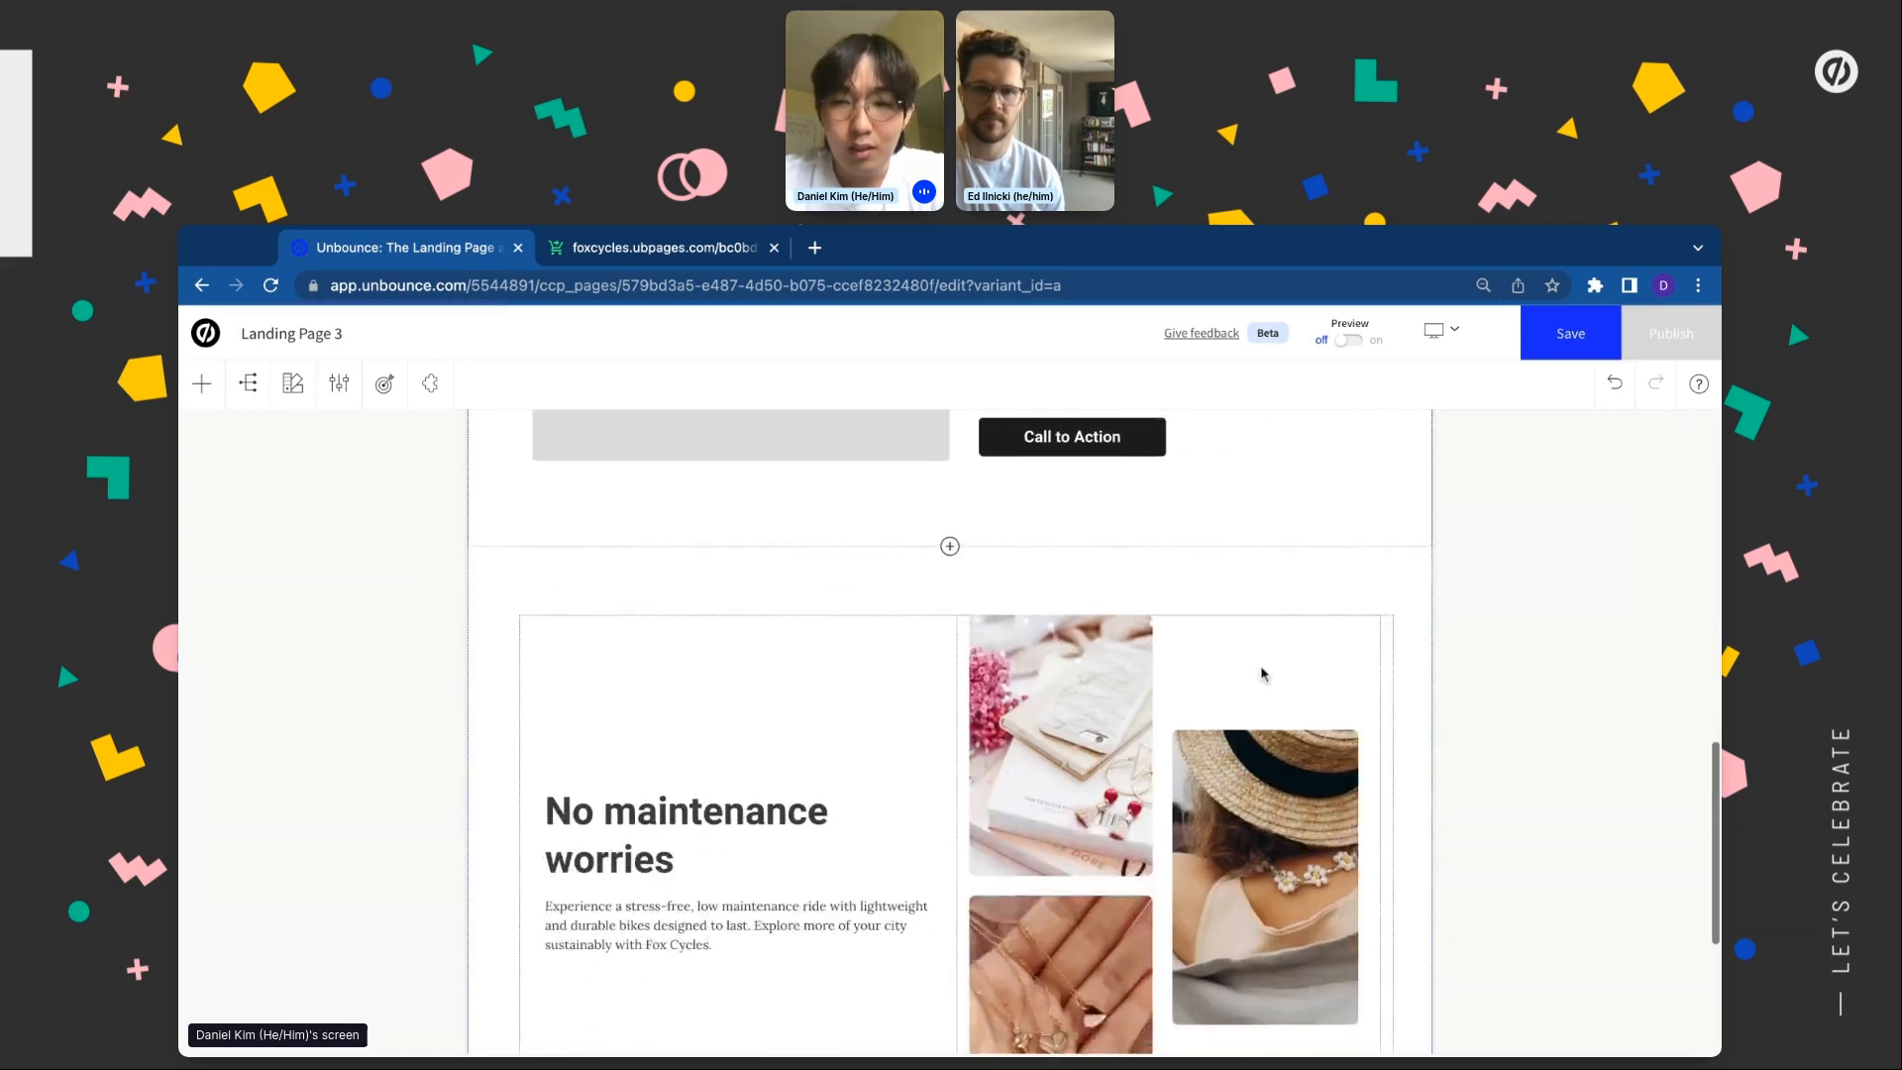
Move the group of three lifestyle photos into the new Benefits section
click(1254, 776)
scroll(1254, 776, up, 1)
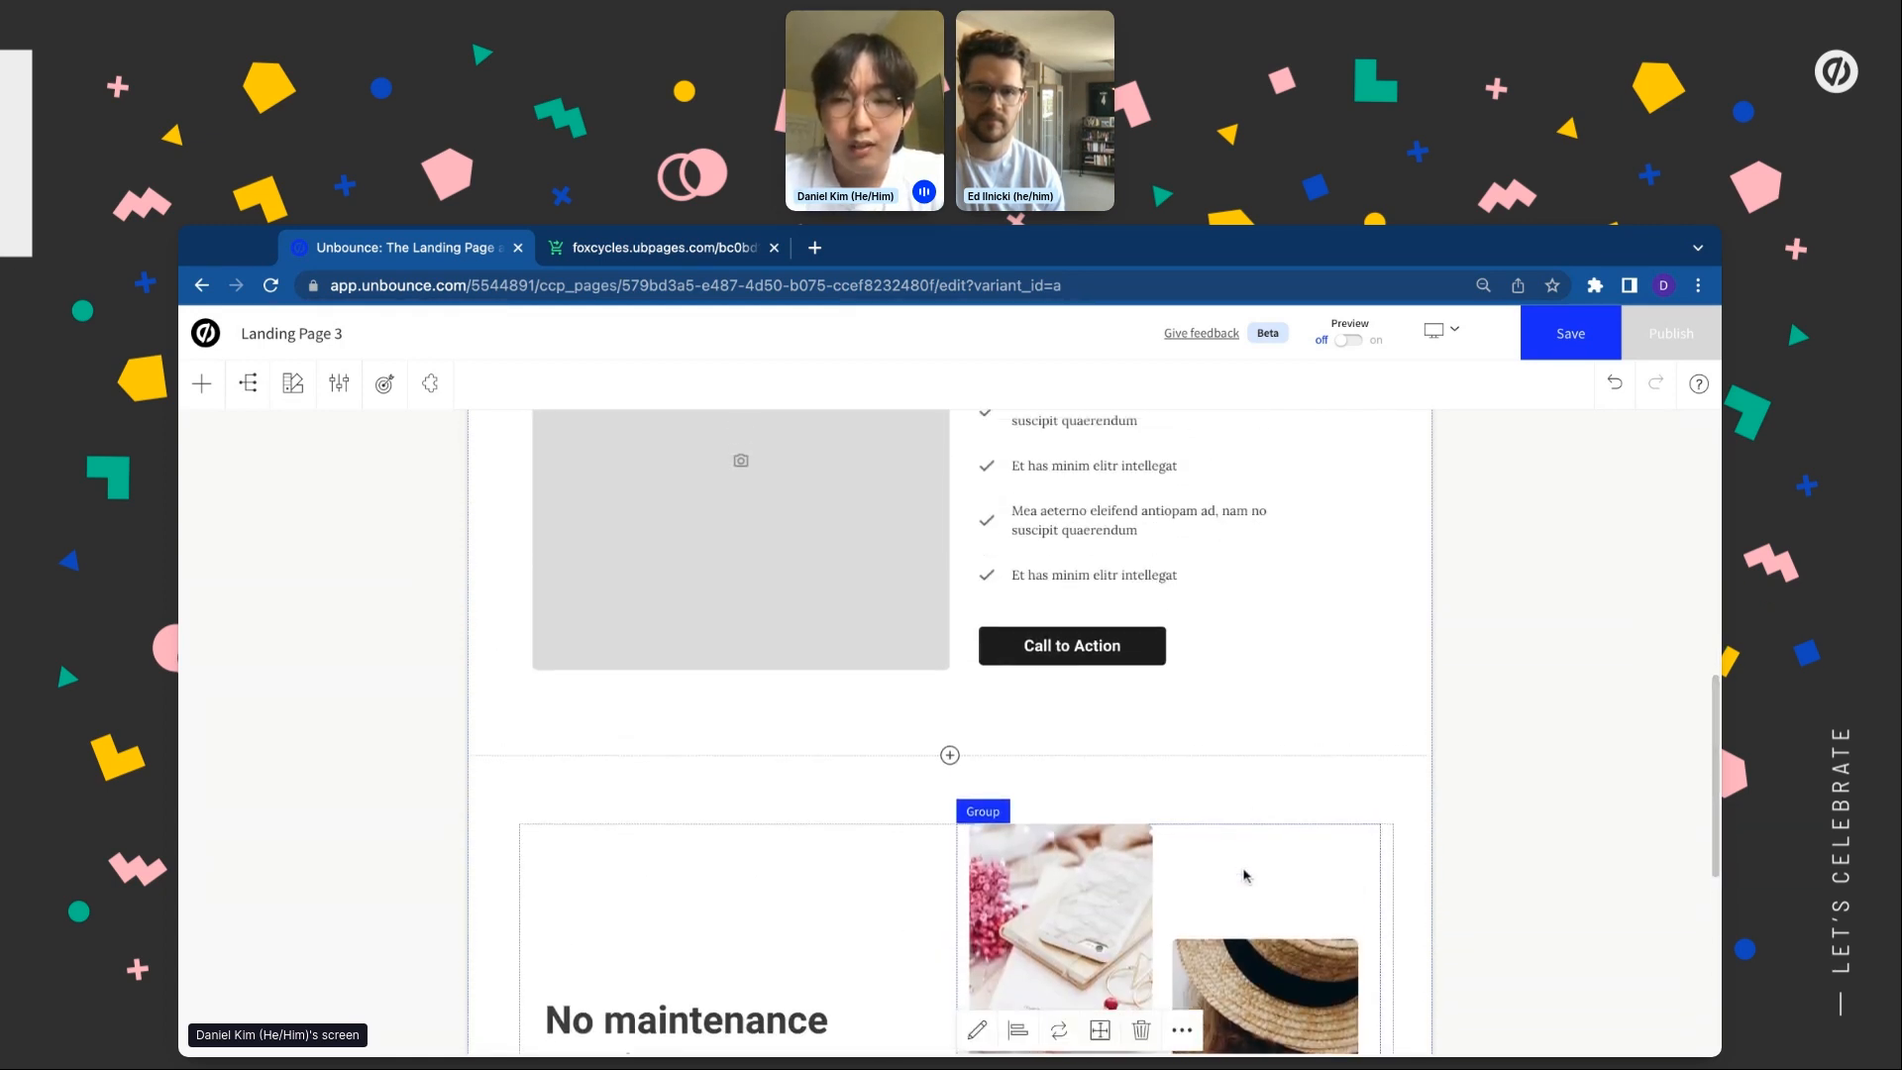
drag(1245, 875, 636, 667)
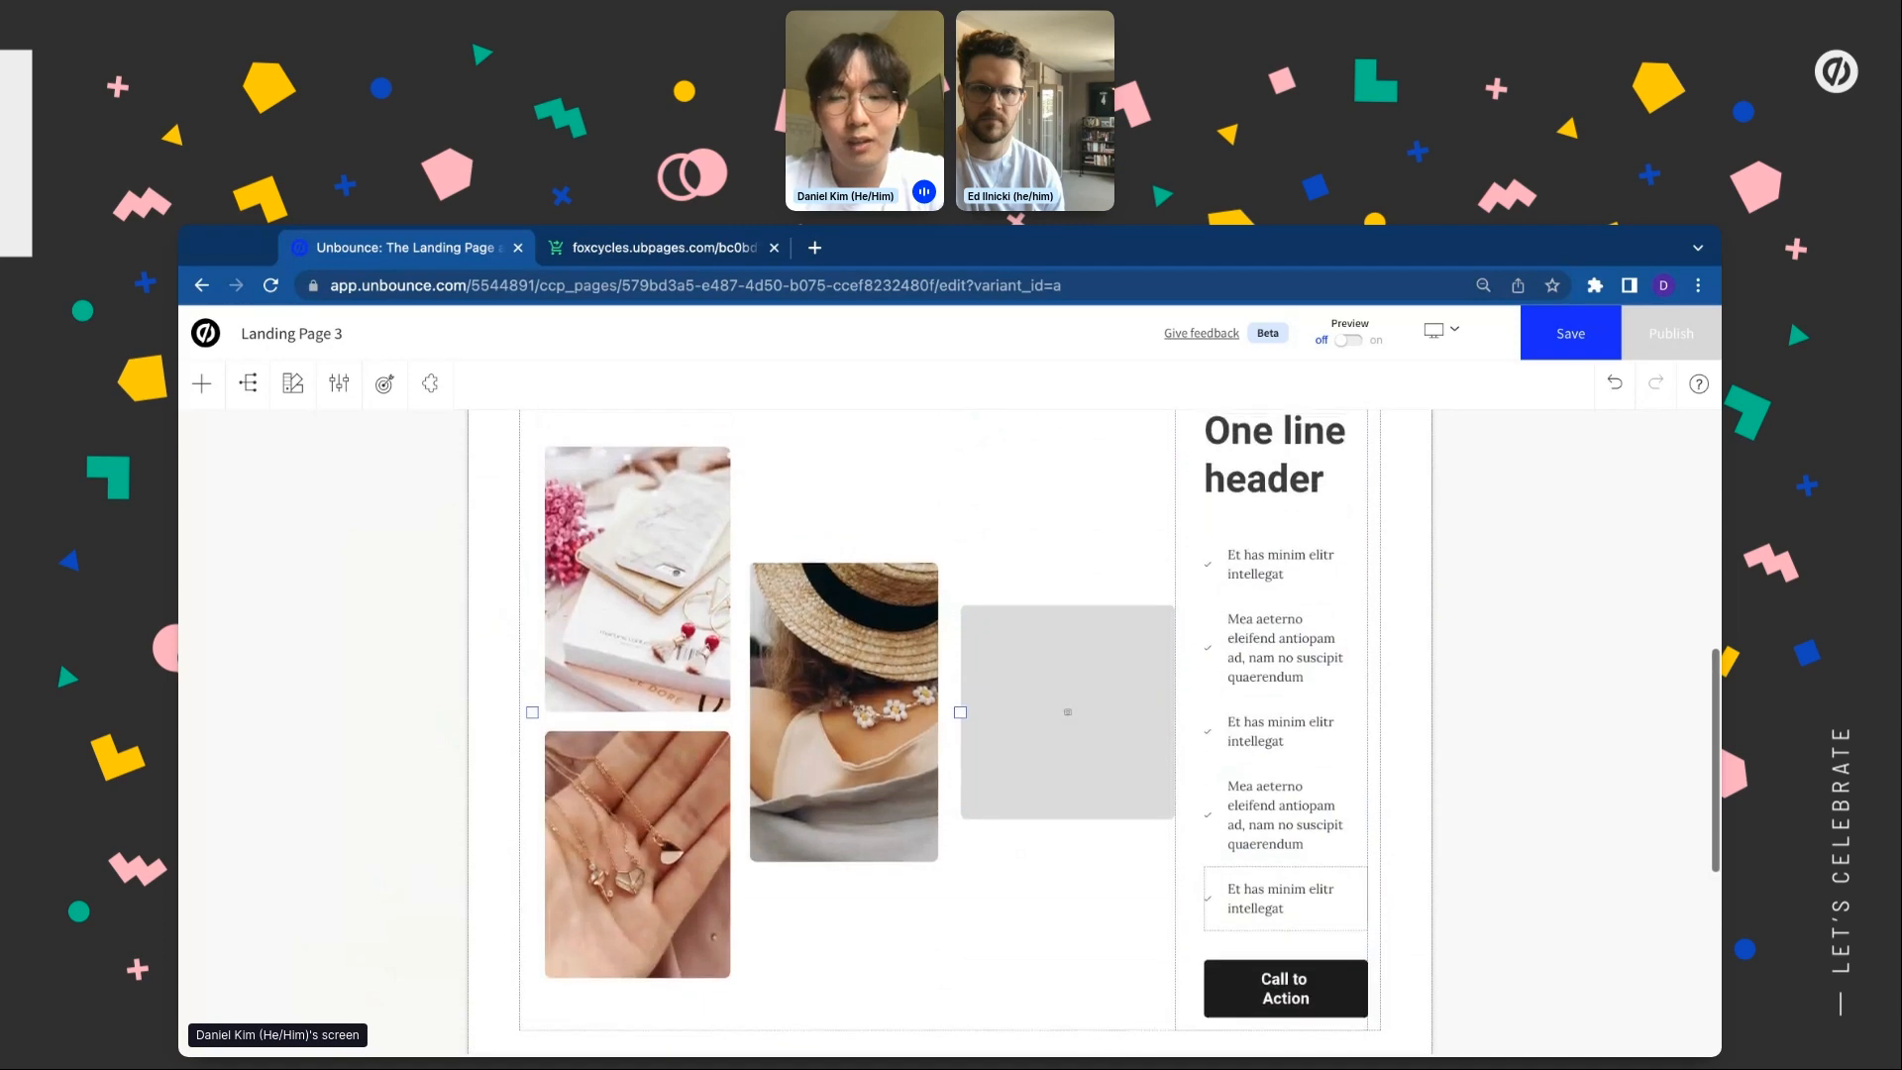
Delete the grey placeholder image beside the checklist
click(1103, 688)
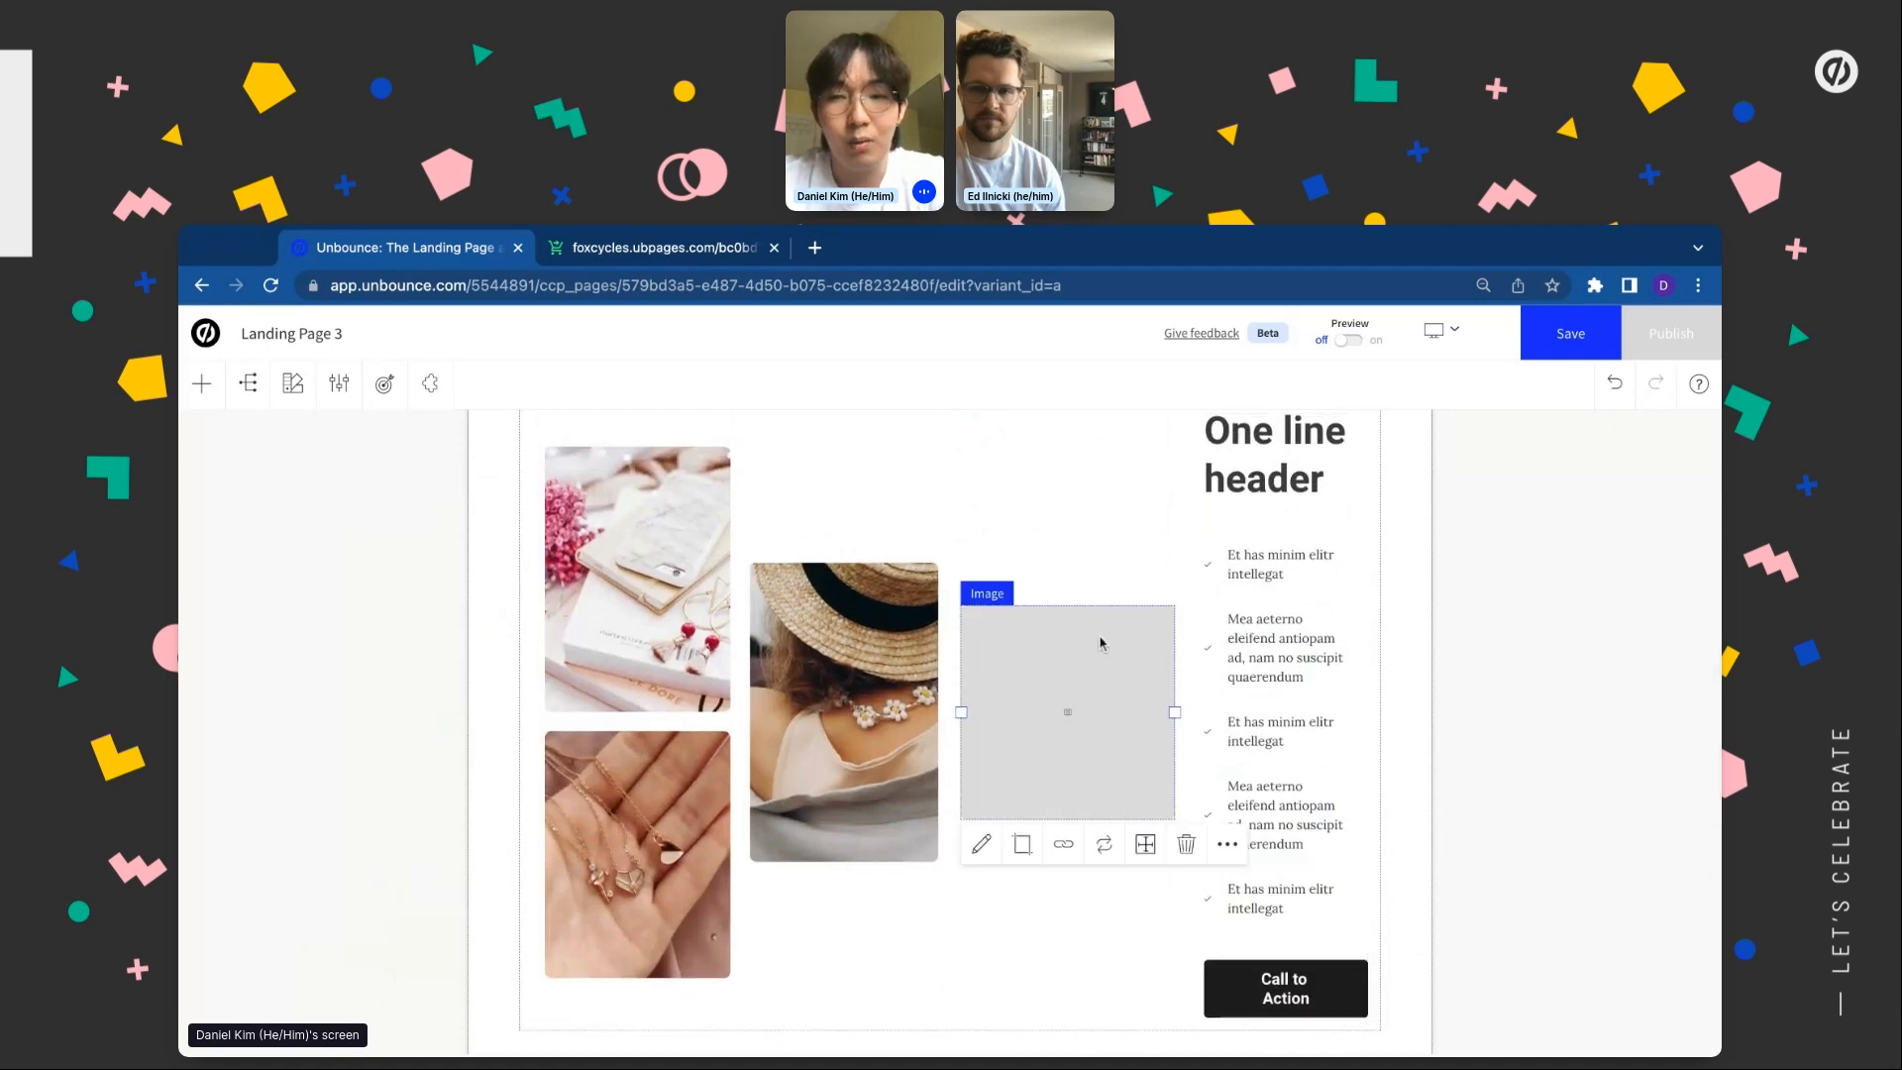
click(1186, 844)
click(1199, 749)
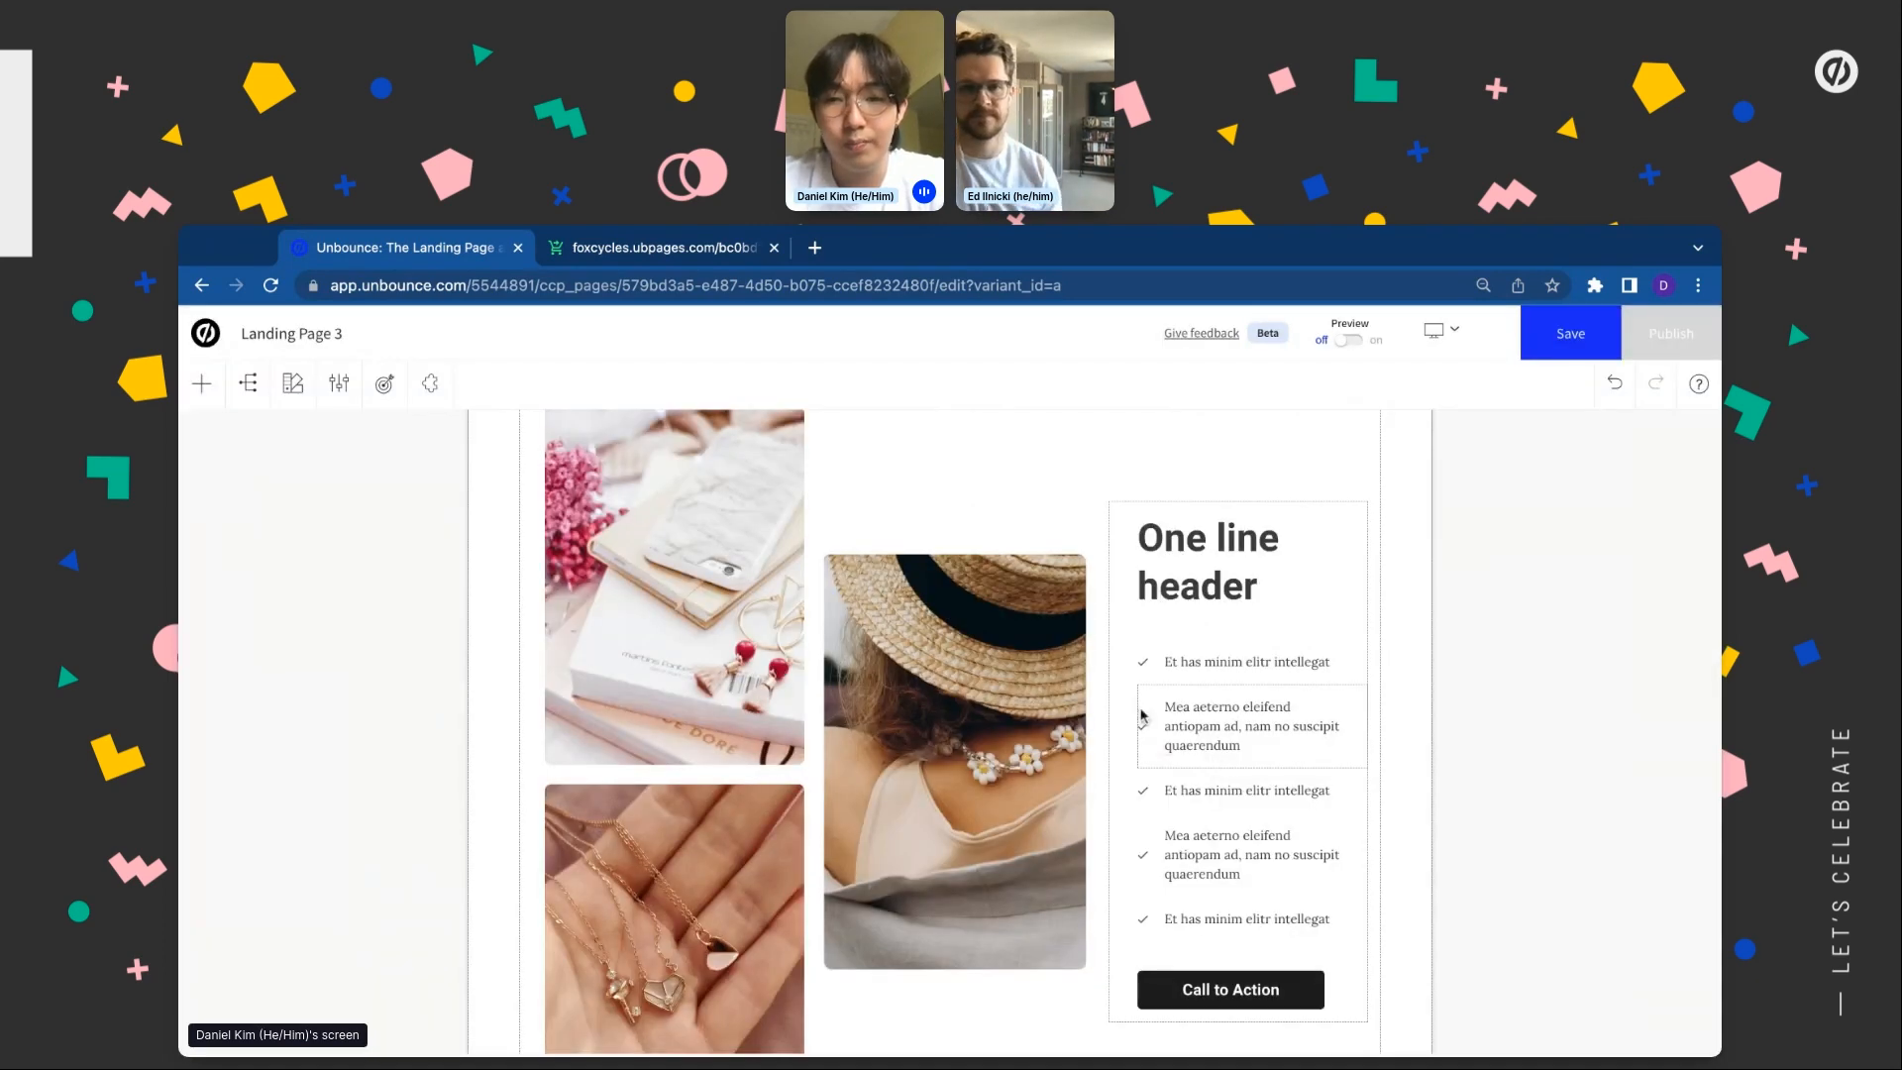
click(1134, 768)
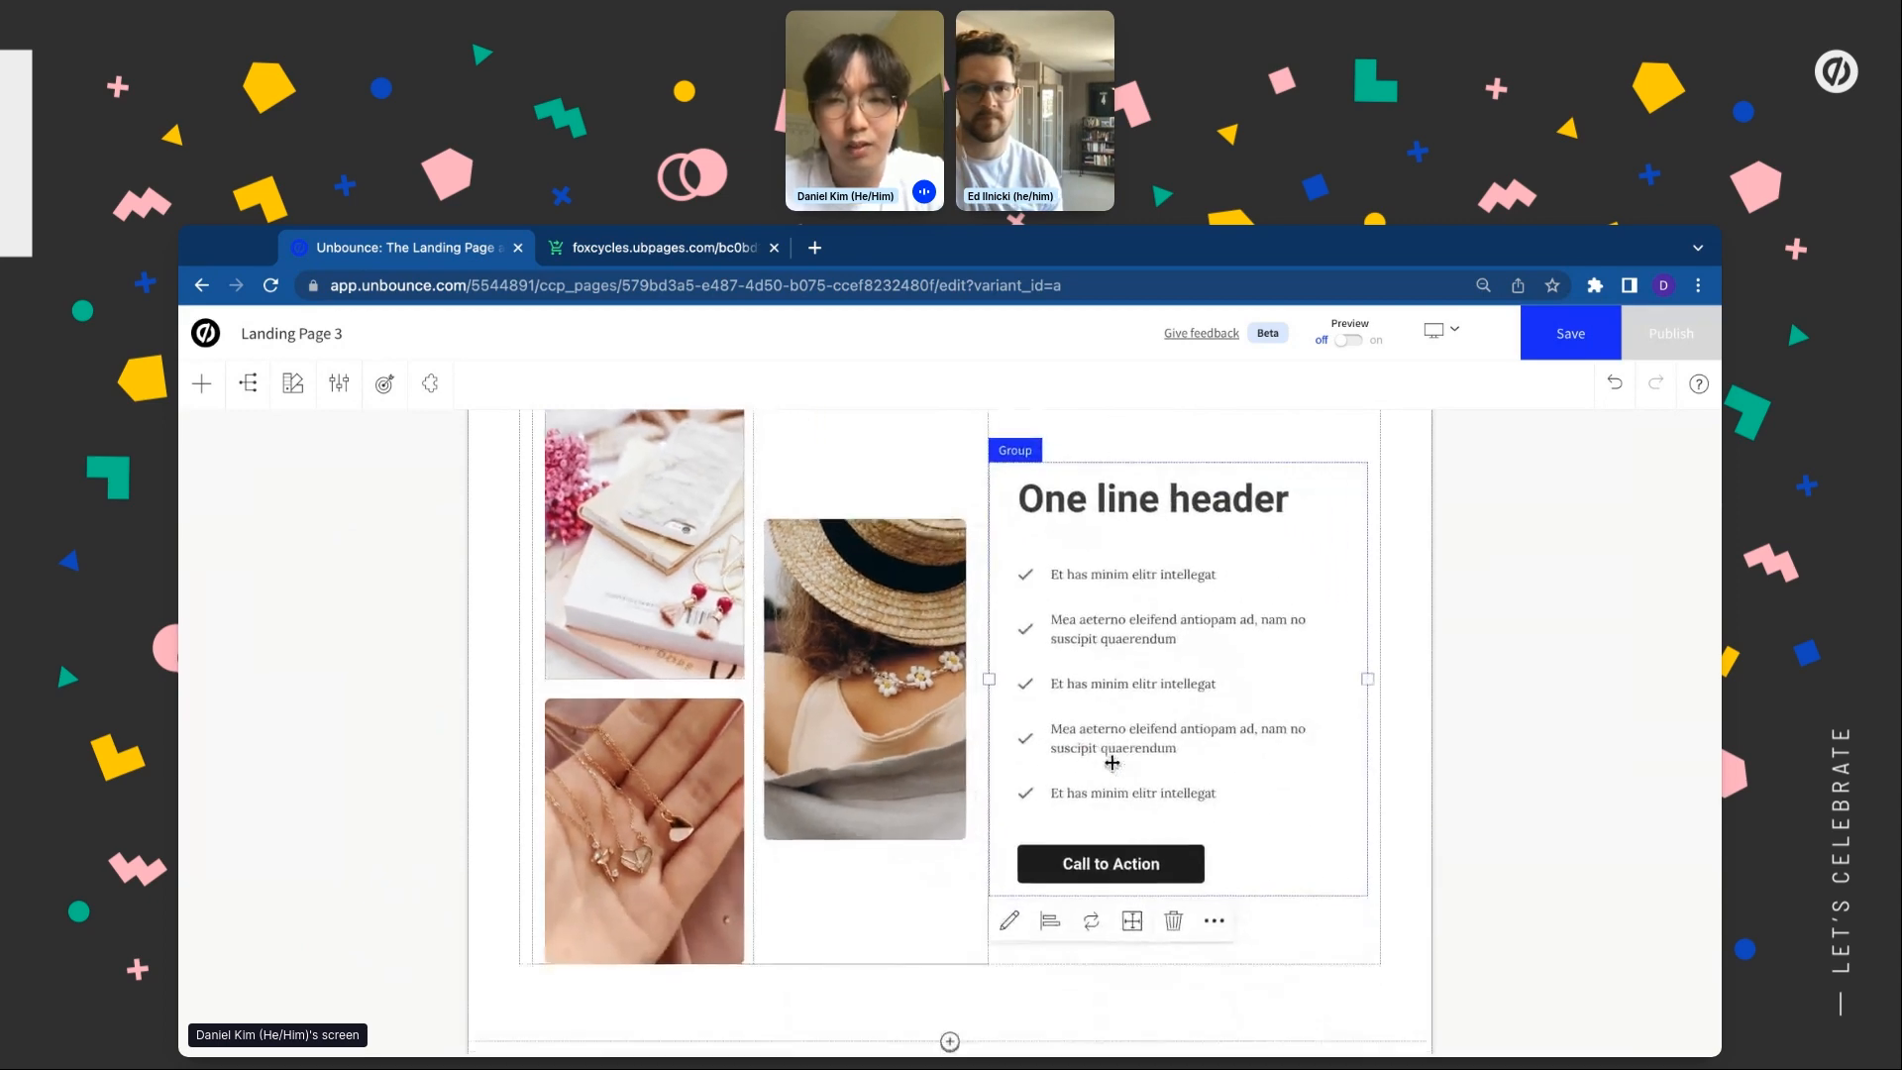
Change the Benefits heading from 'One line header' to 'Why Fox Racer?'
click(1146, 478)
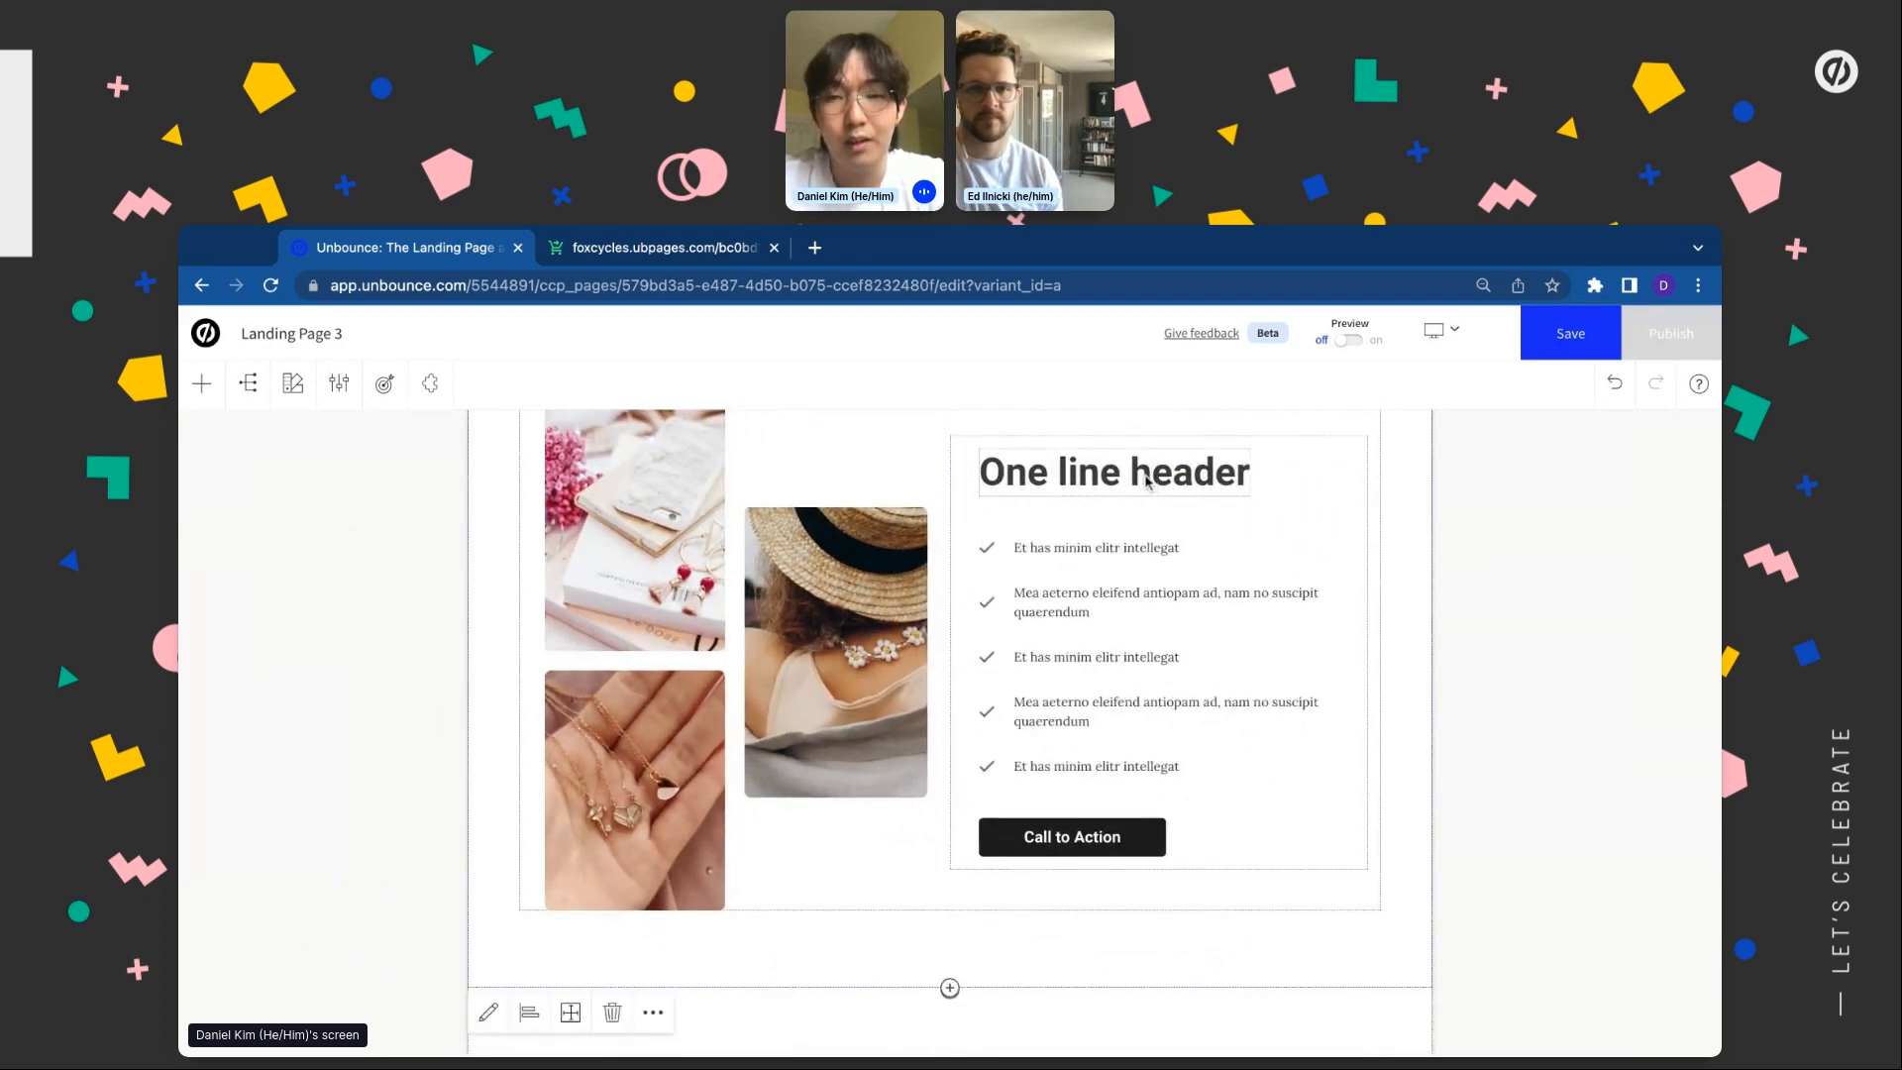
double_click(1147, 481)
key(ctrl+a)
text(W)
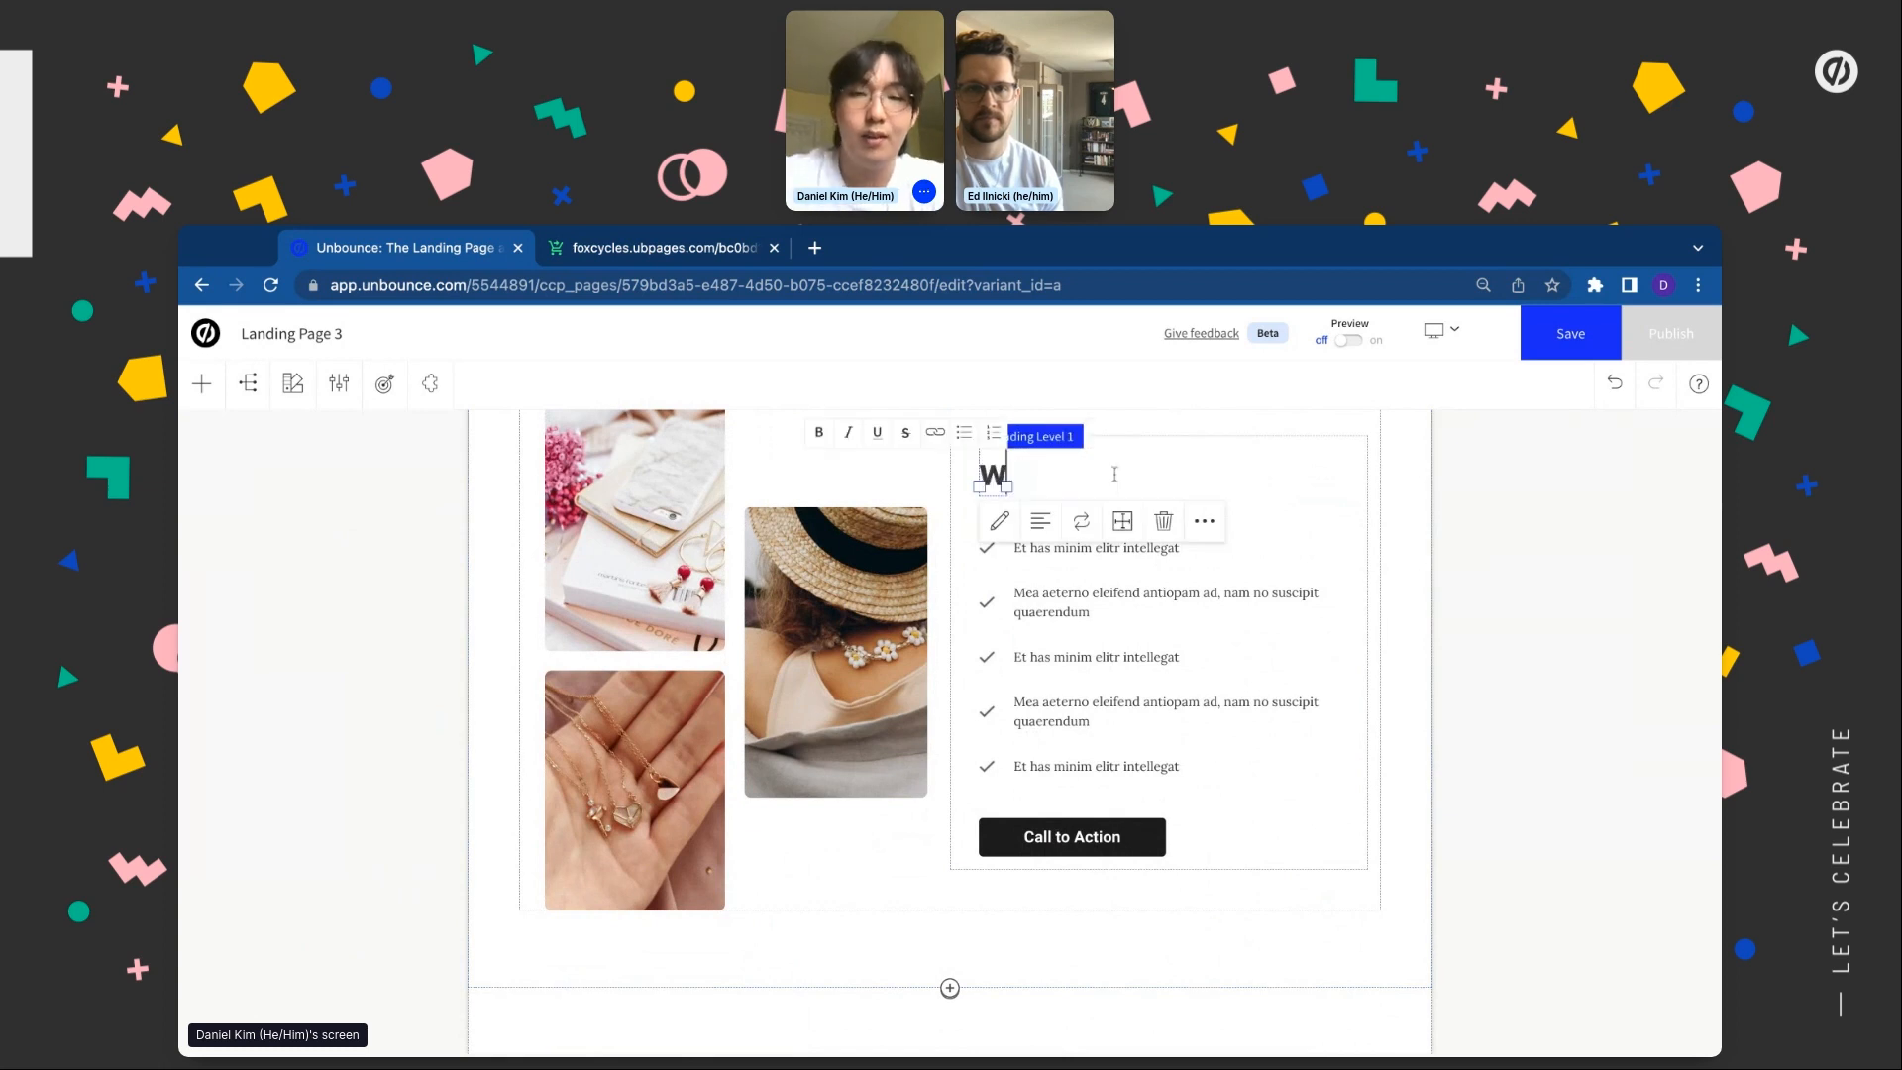
key(BackSpace)
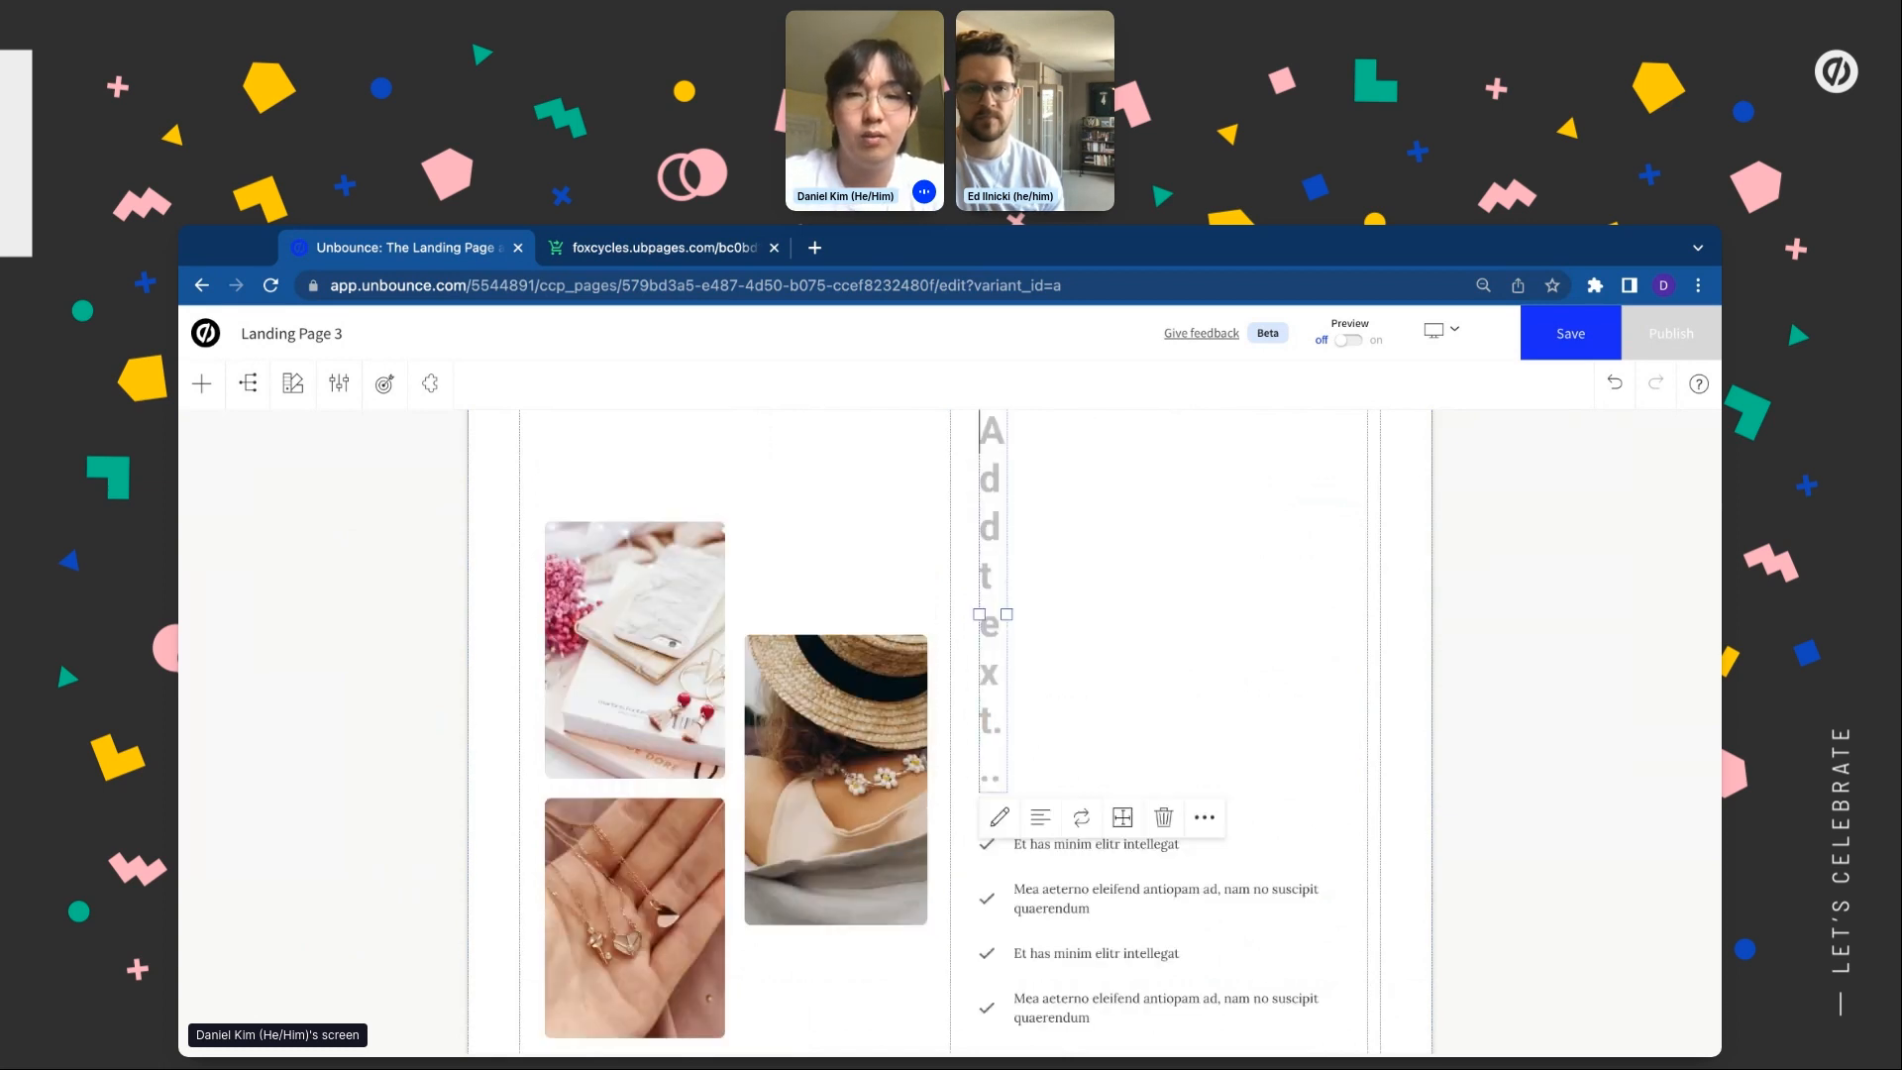
text(Why Fo)
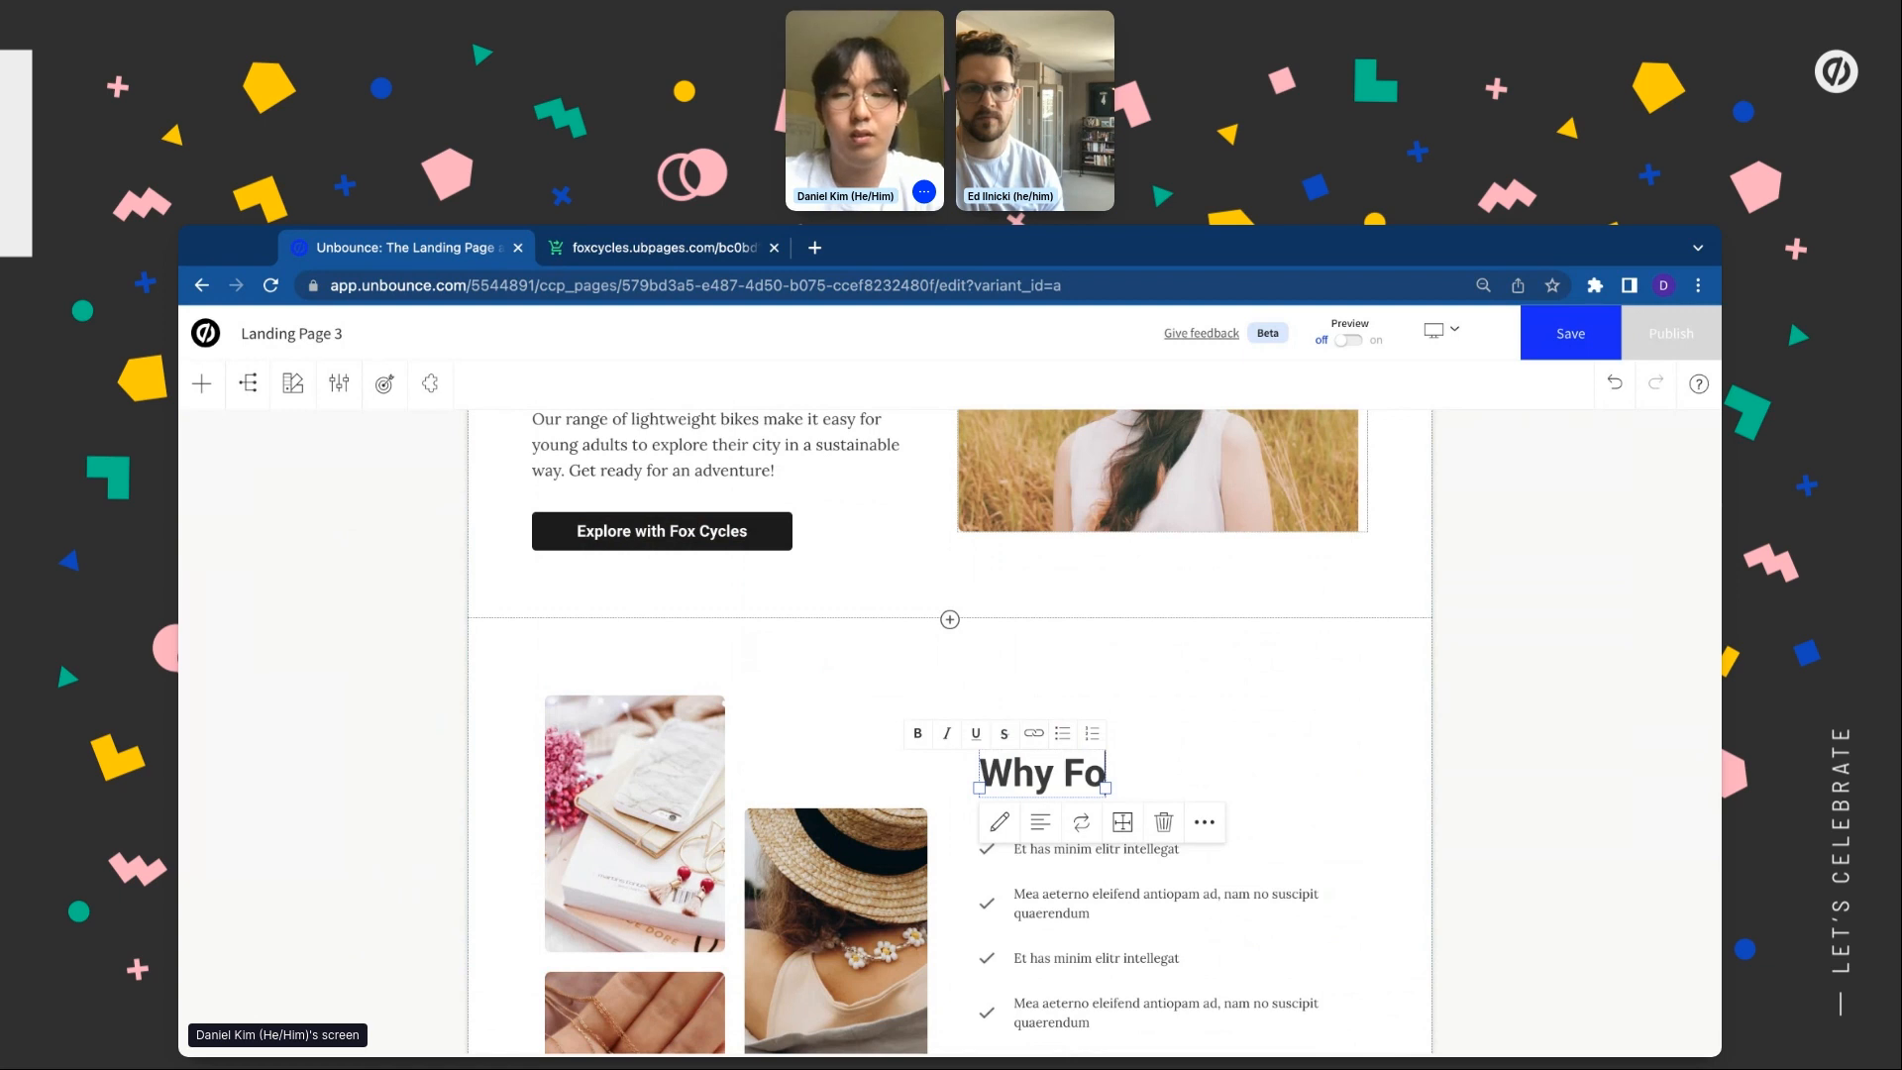
text(xer)
key(BackSpace)
key(BackSpace)
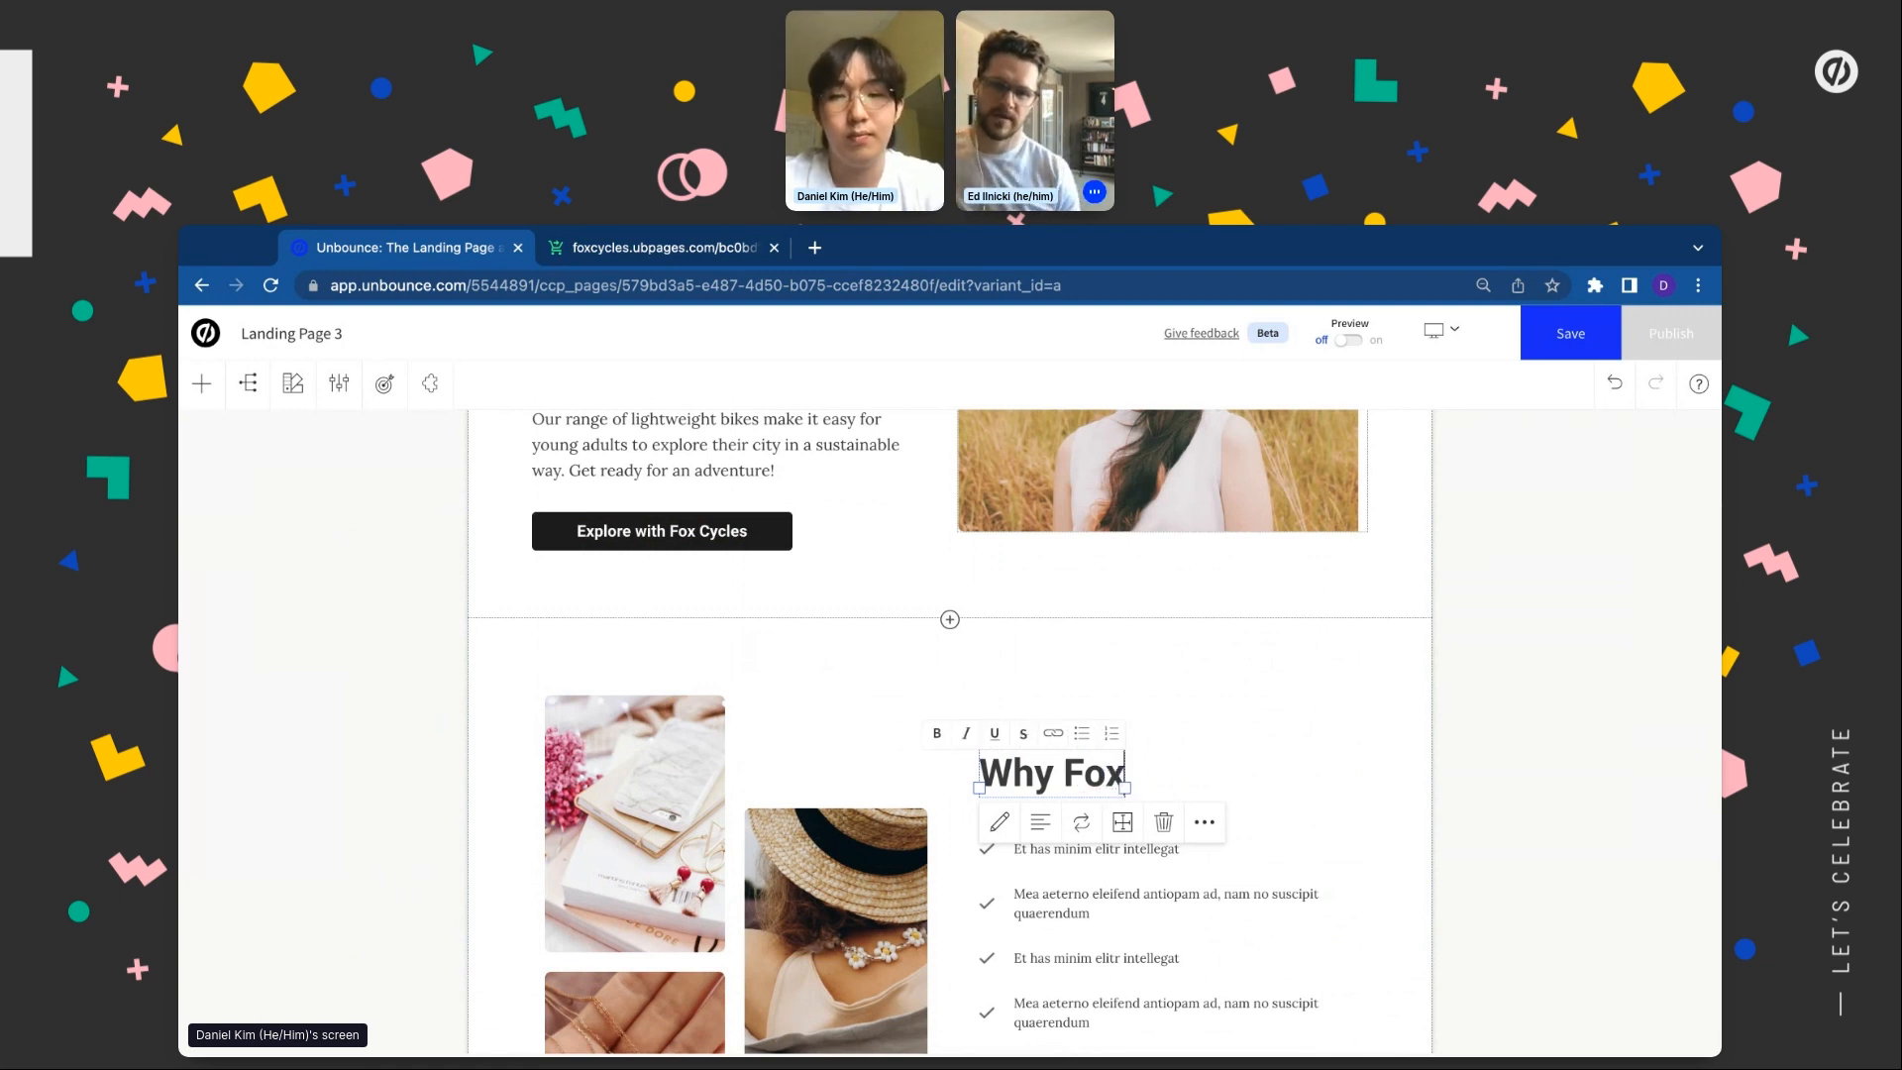
text(Racer?)
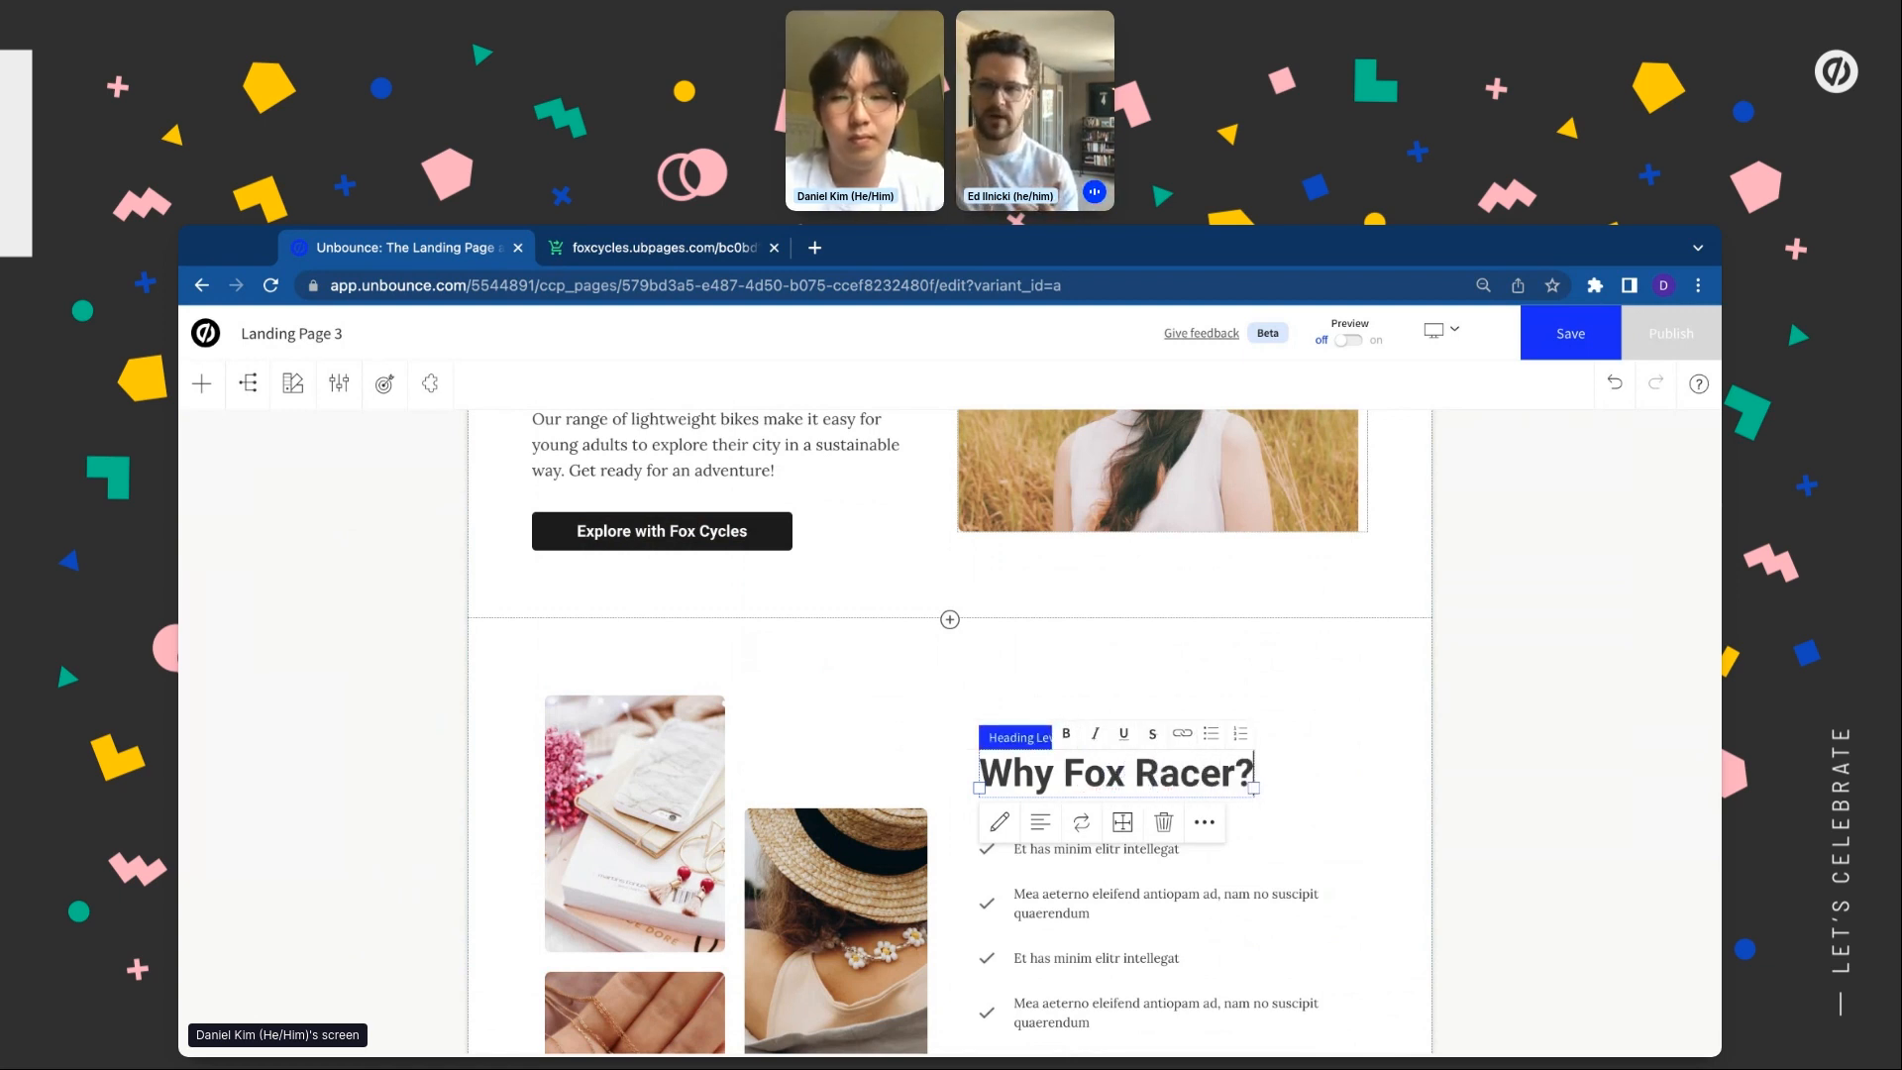
key(super+Tab)
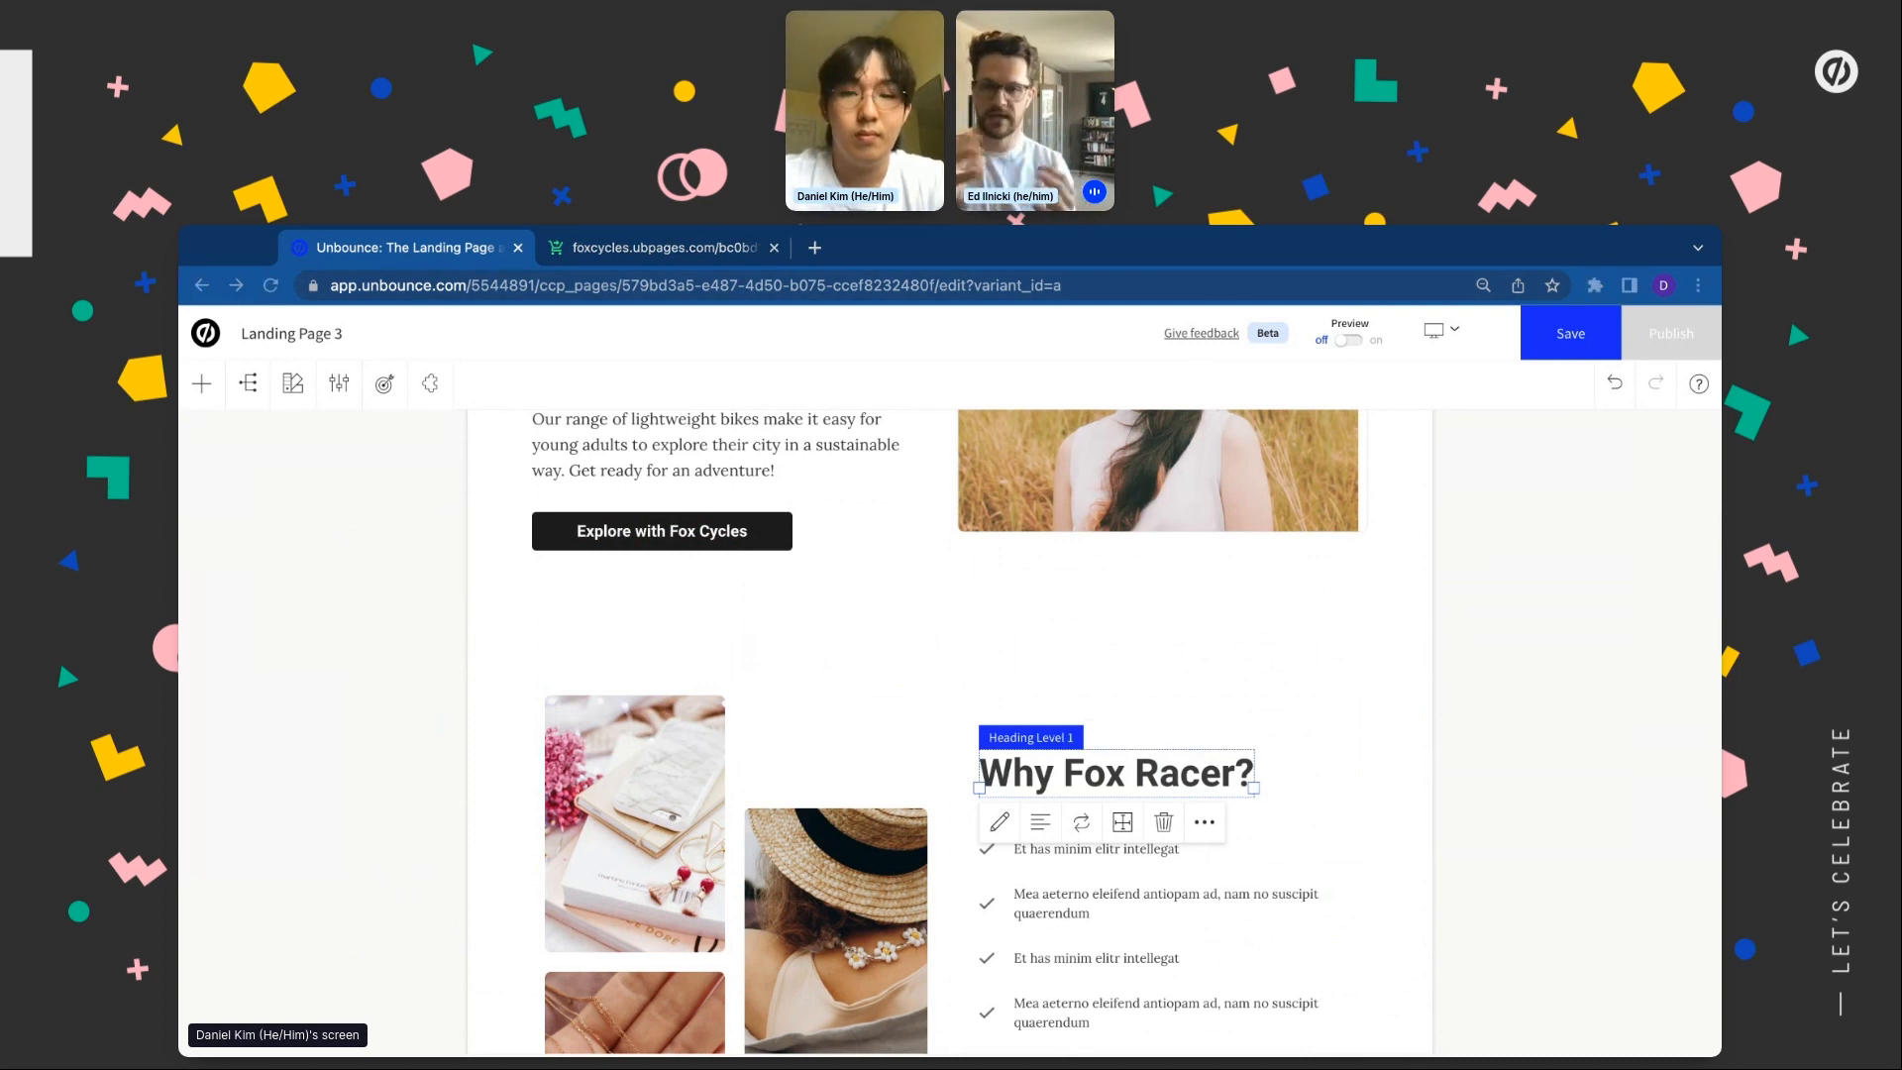
Replace the first two checklist items with 'Free lifetime repairs' and 'Accessible for everyone'
click(1146, 849)
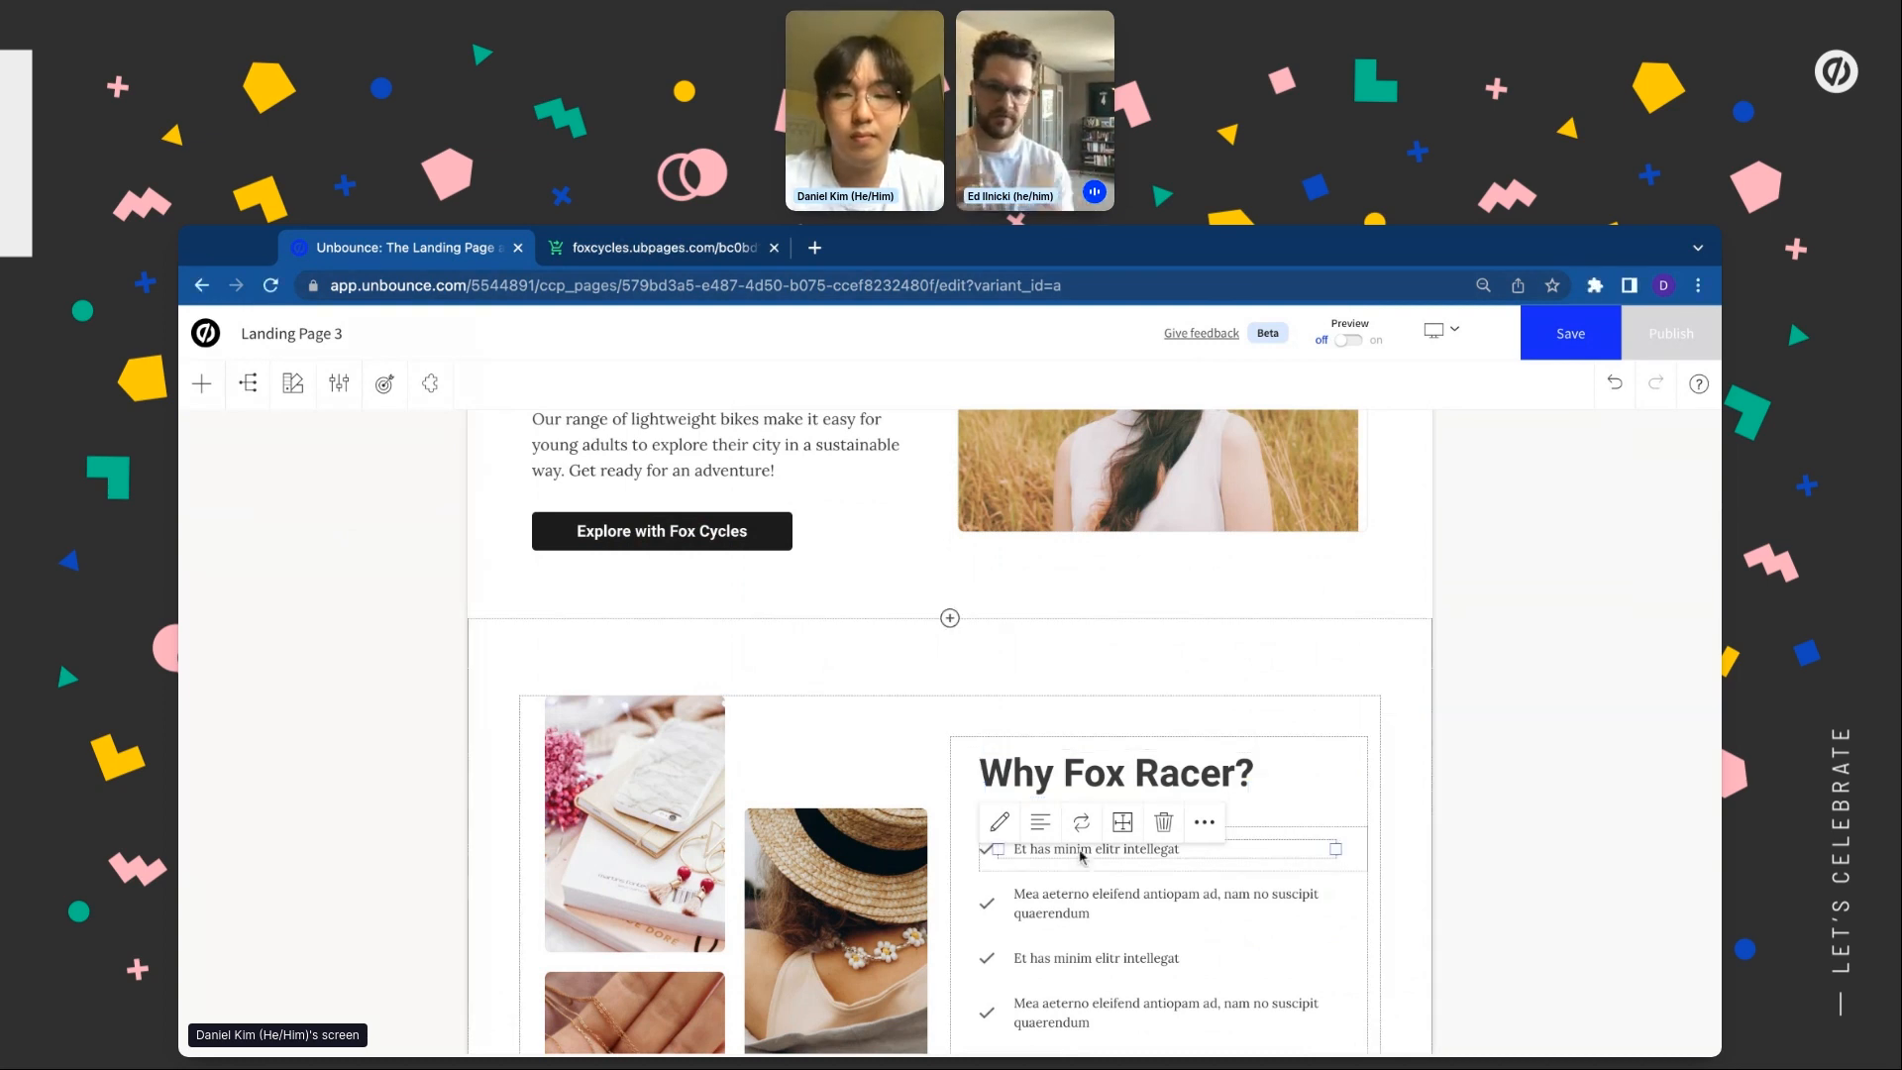
double_click(1147, 849)
text(Free lifetime repairs)
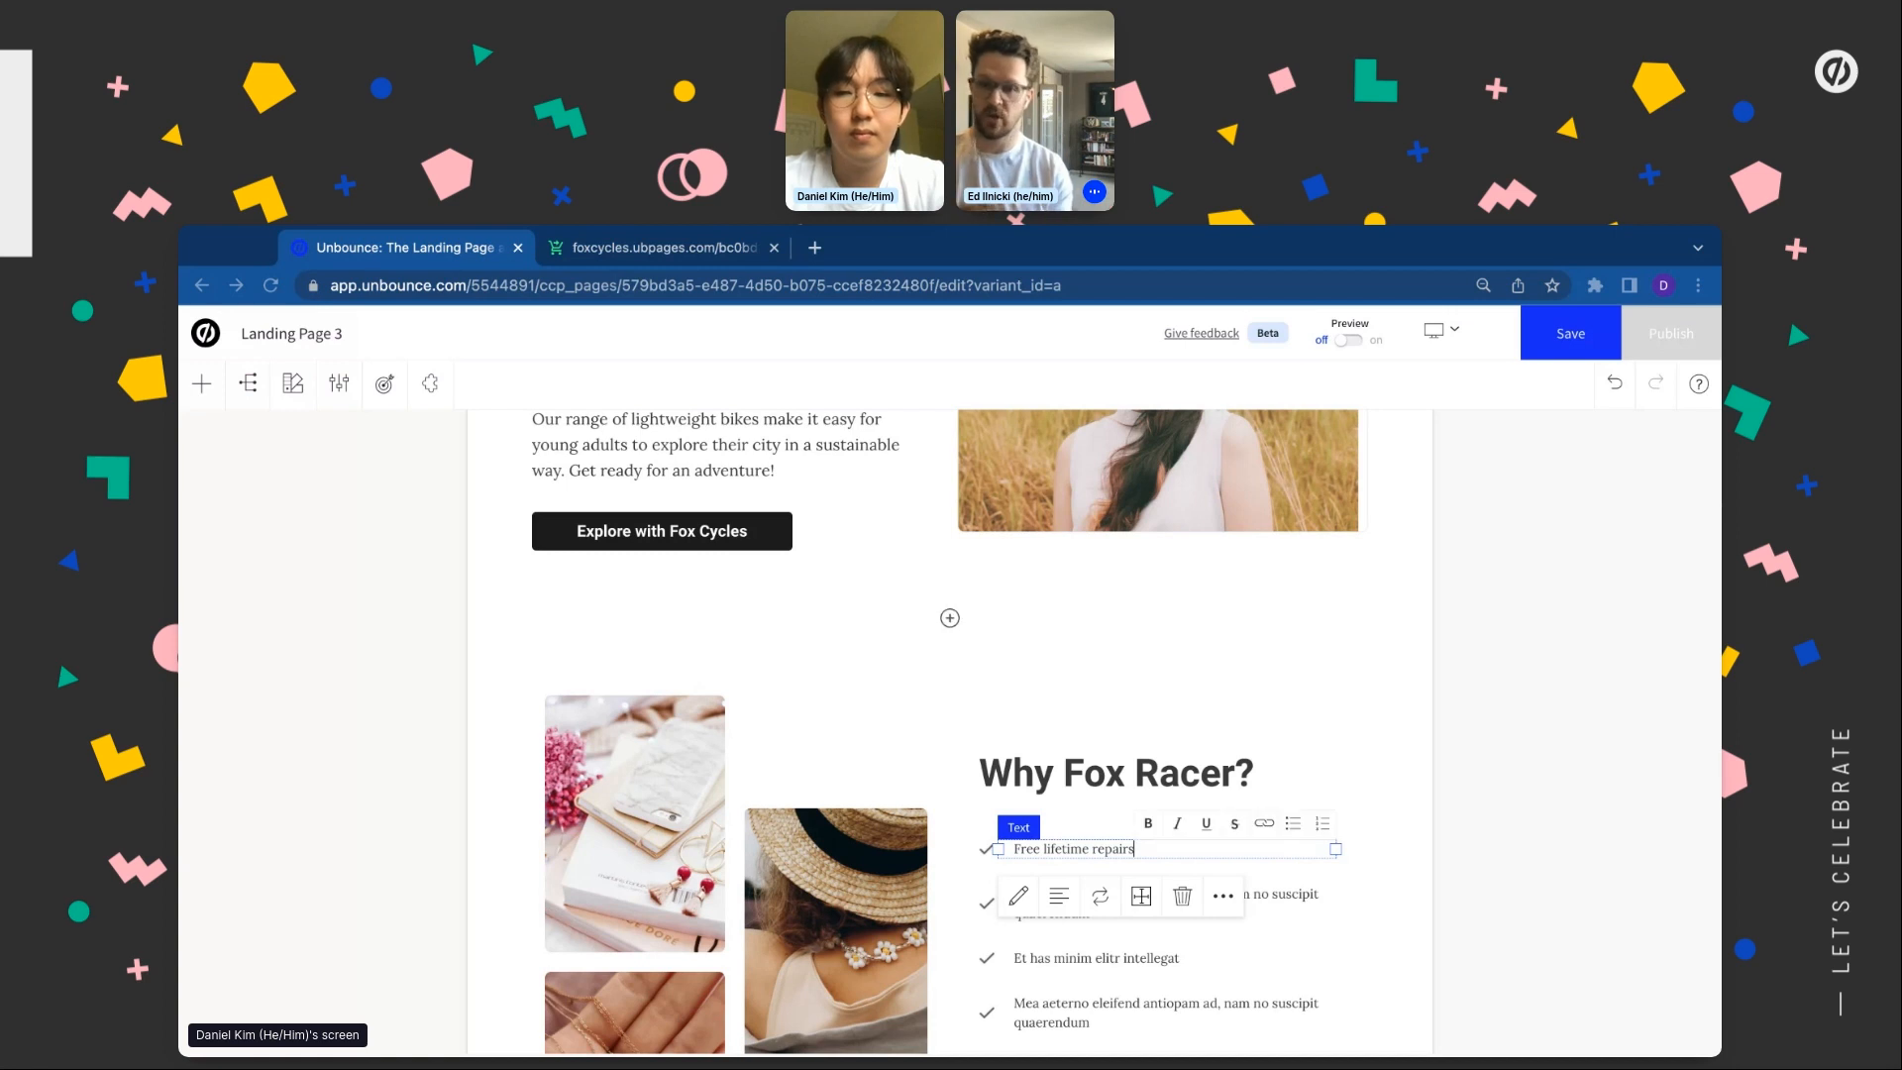
double_click(1280, 899)
text(Accessible for everyone)
scroll(1280, 898, down, 1)
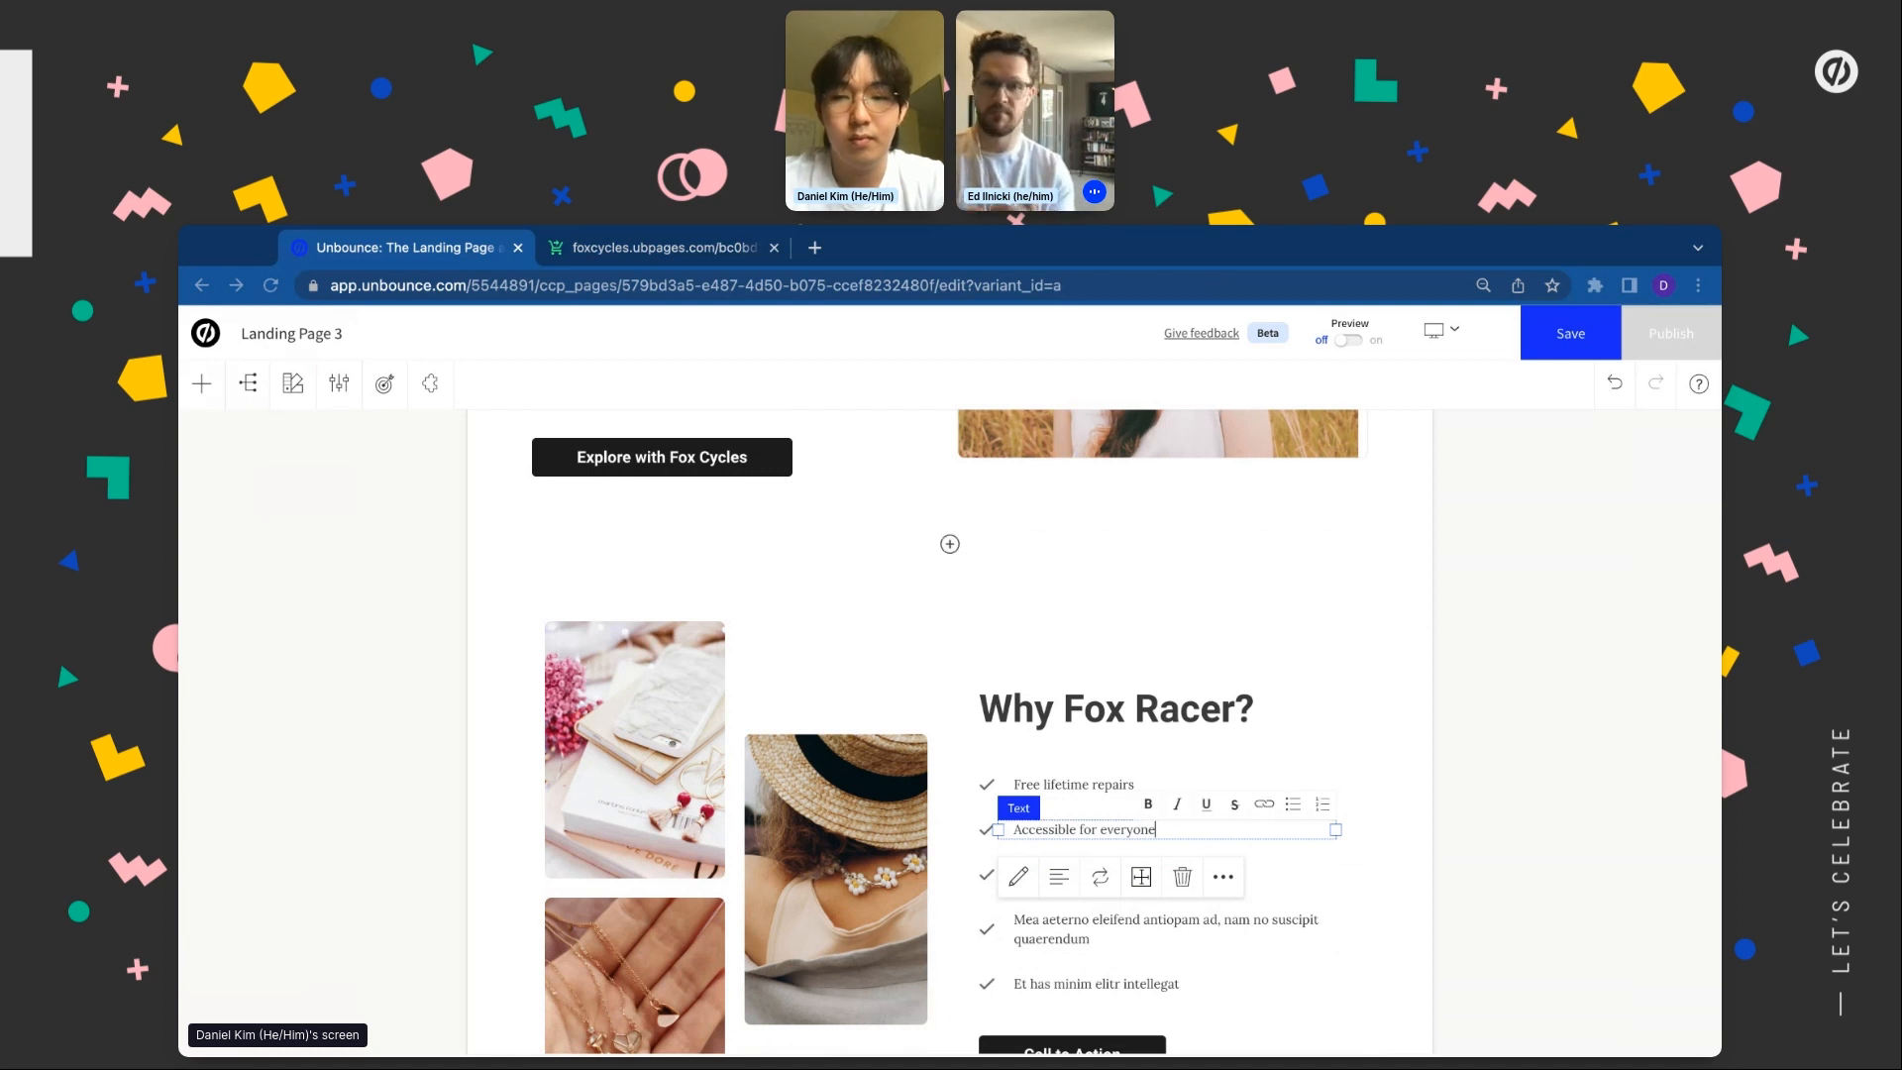
Change the third item to 'Lightweight, durable, easy-to-use' and the fourth to the tailored accessories line
click(1239, 872)
click(1239, 872)
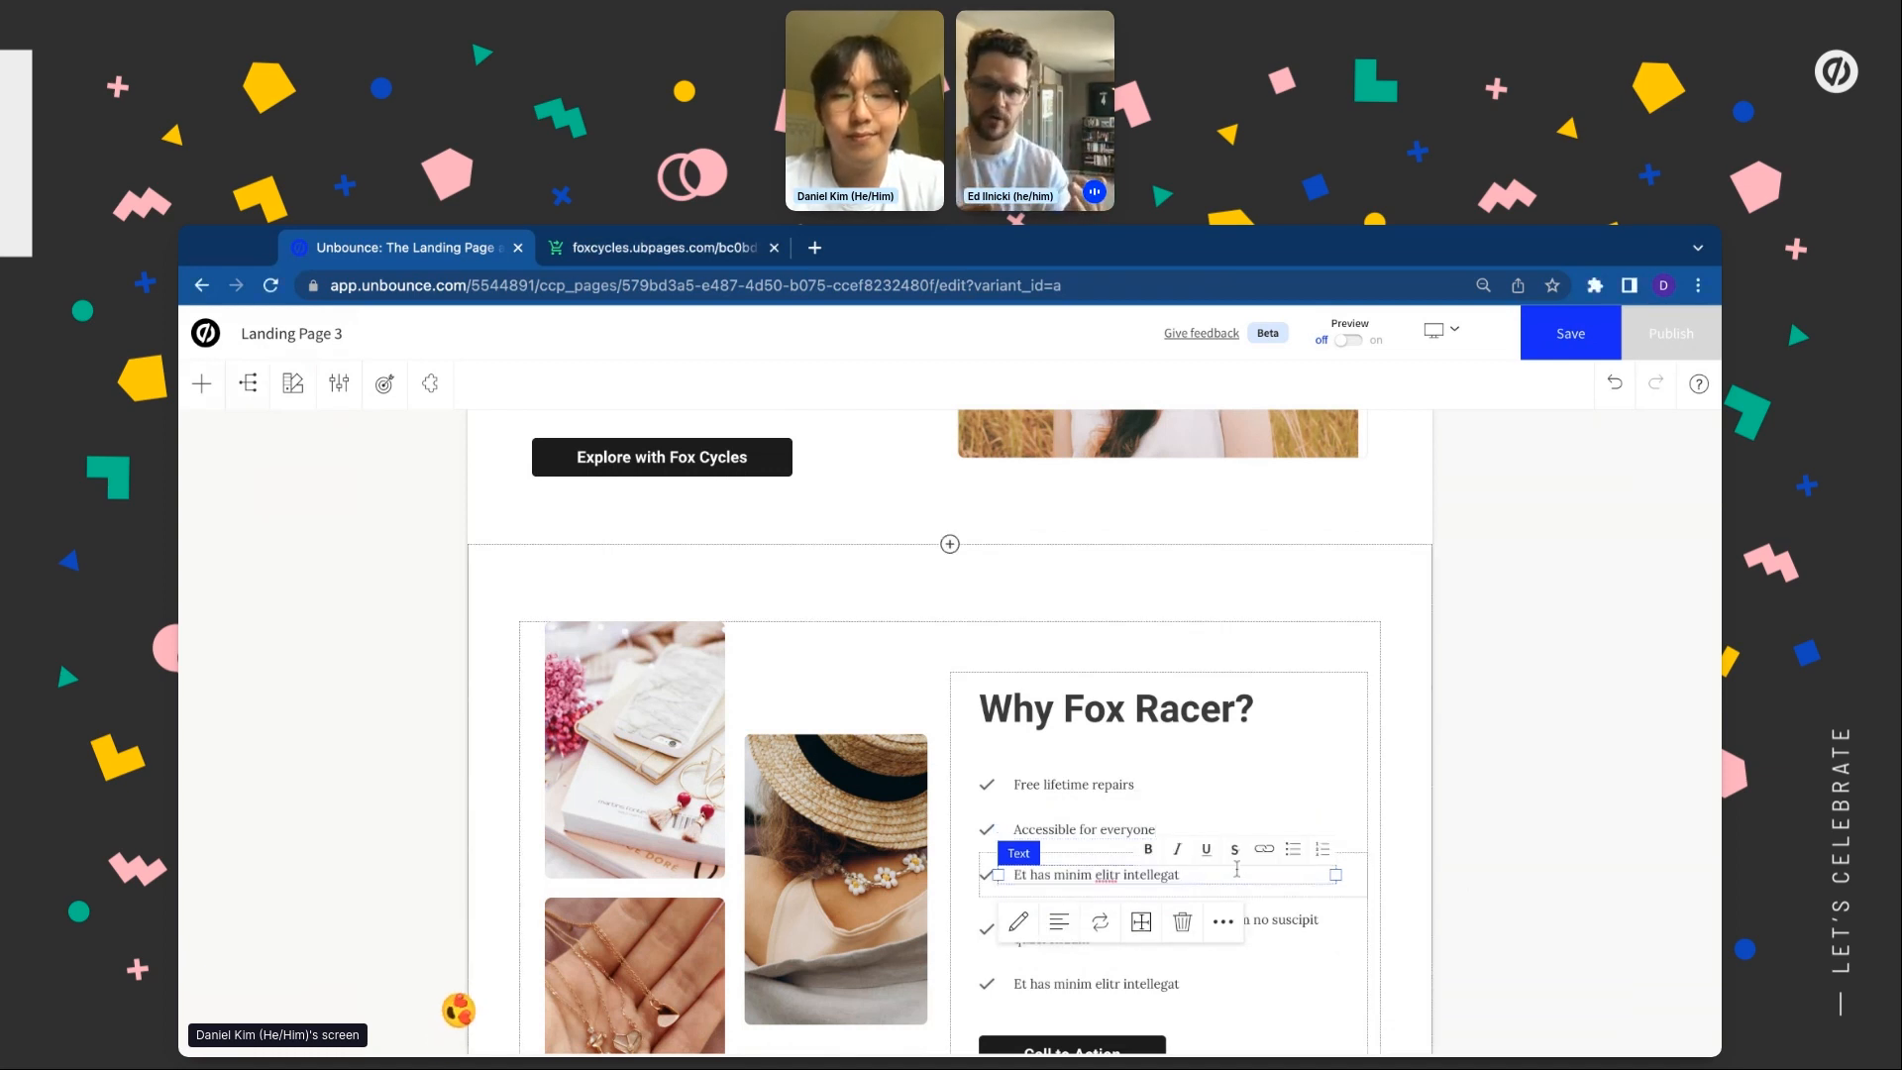
key(super+a)
text(Lightweight, durable, easy-to-use)
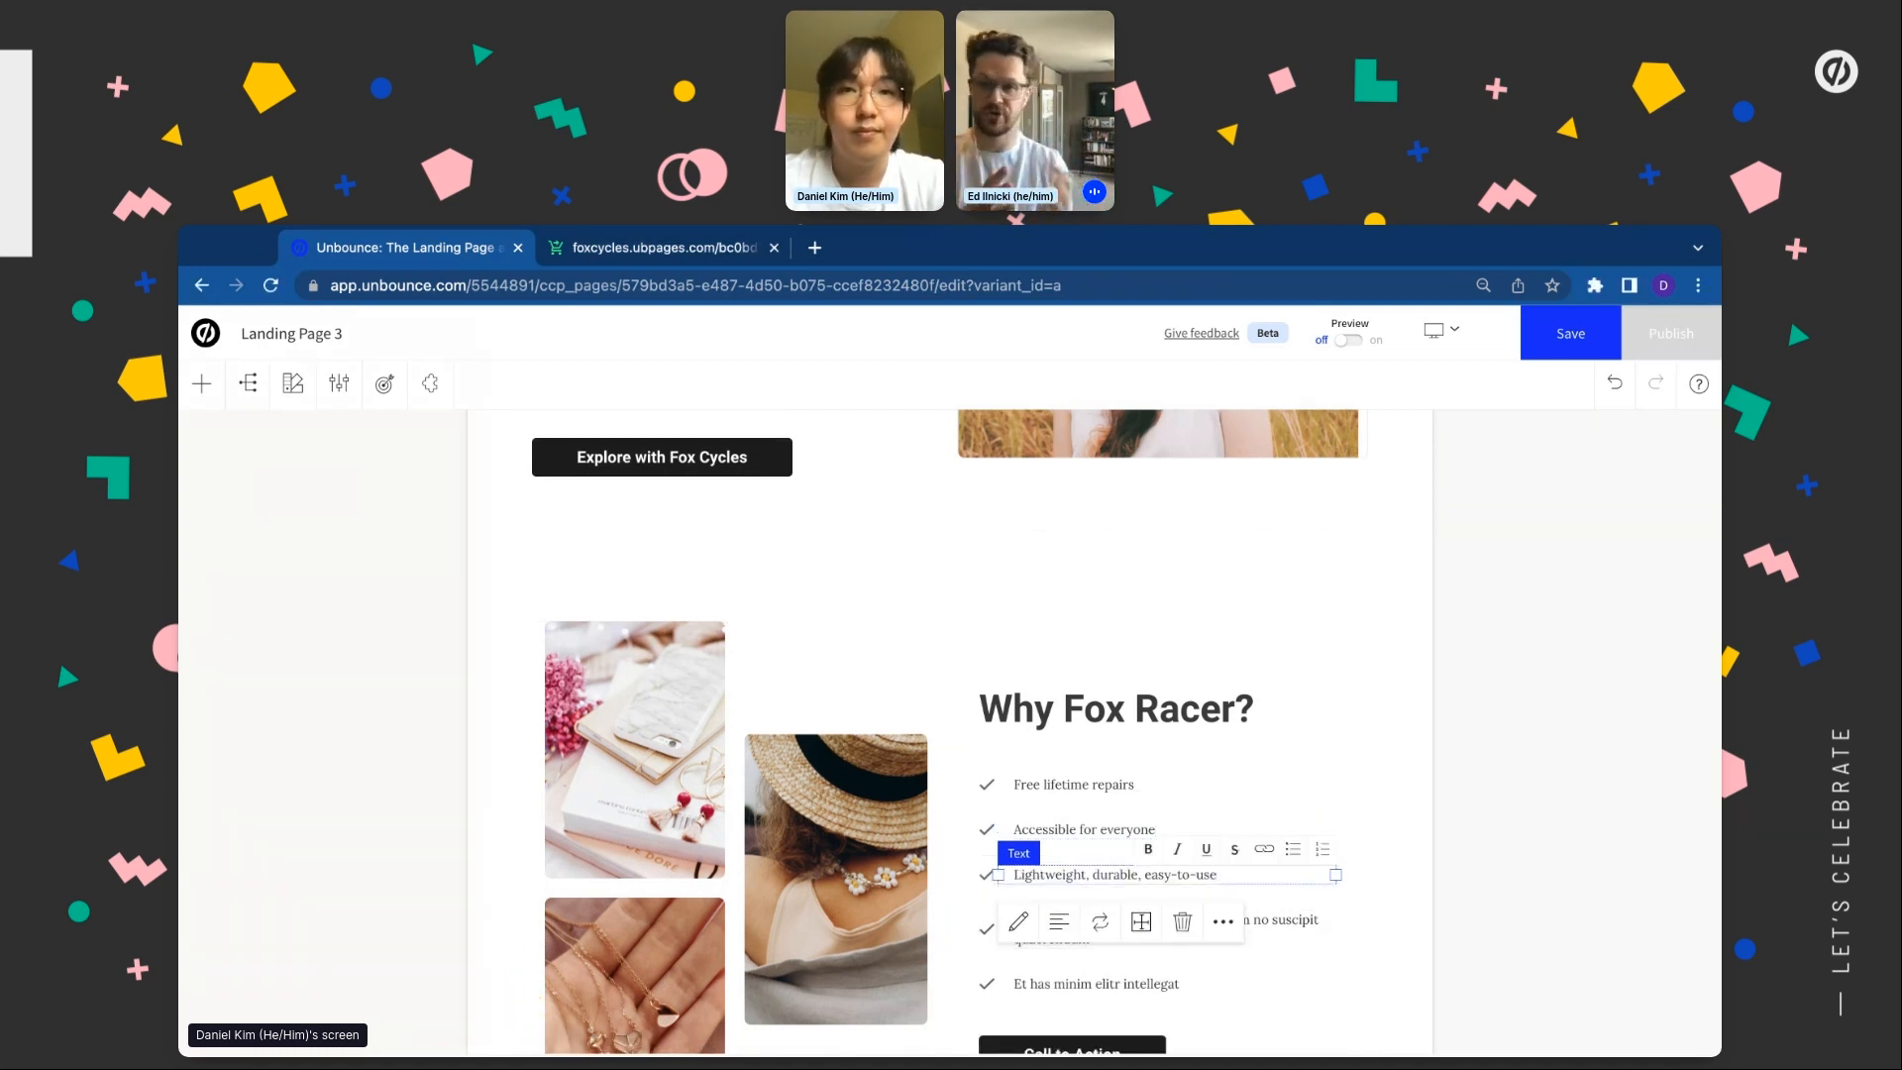
key(super+Tab)
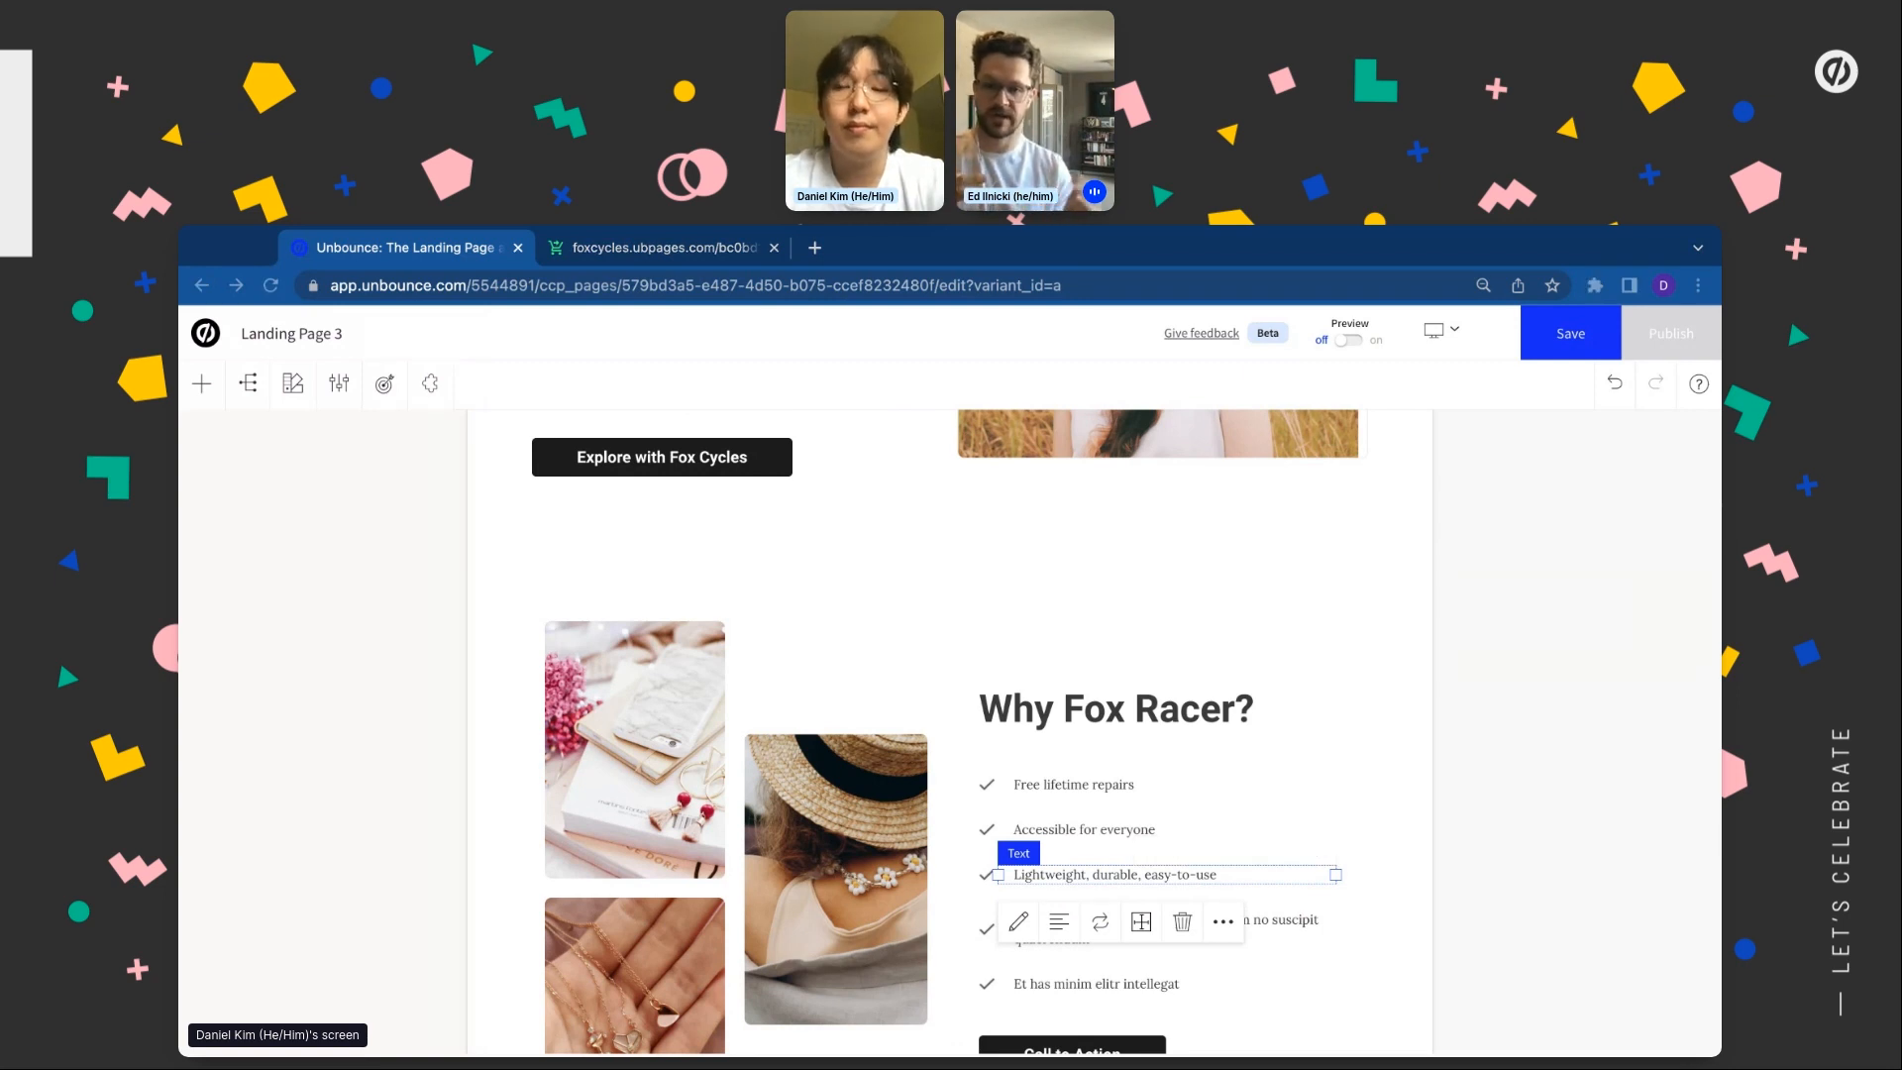
double_click(1294, 921)
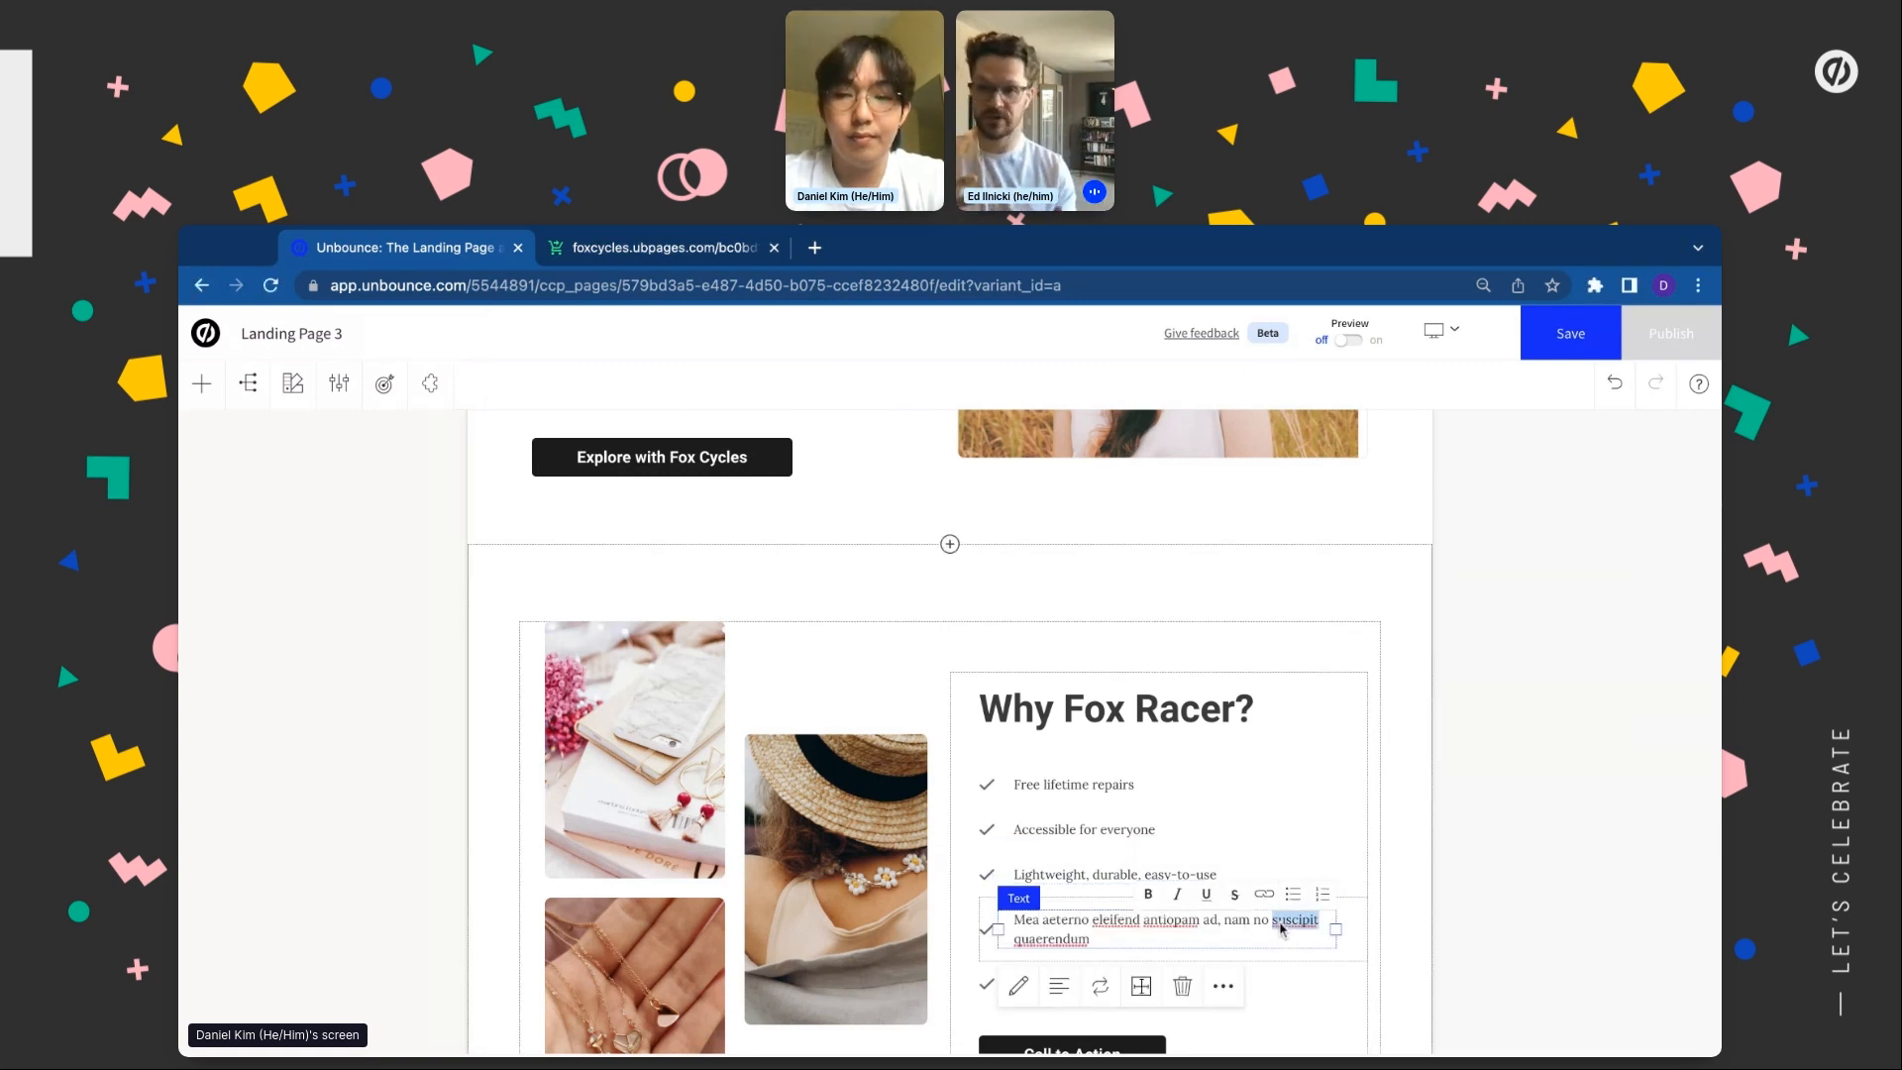
triple_click(1282, 927)
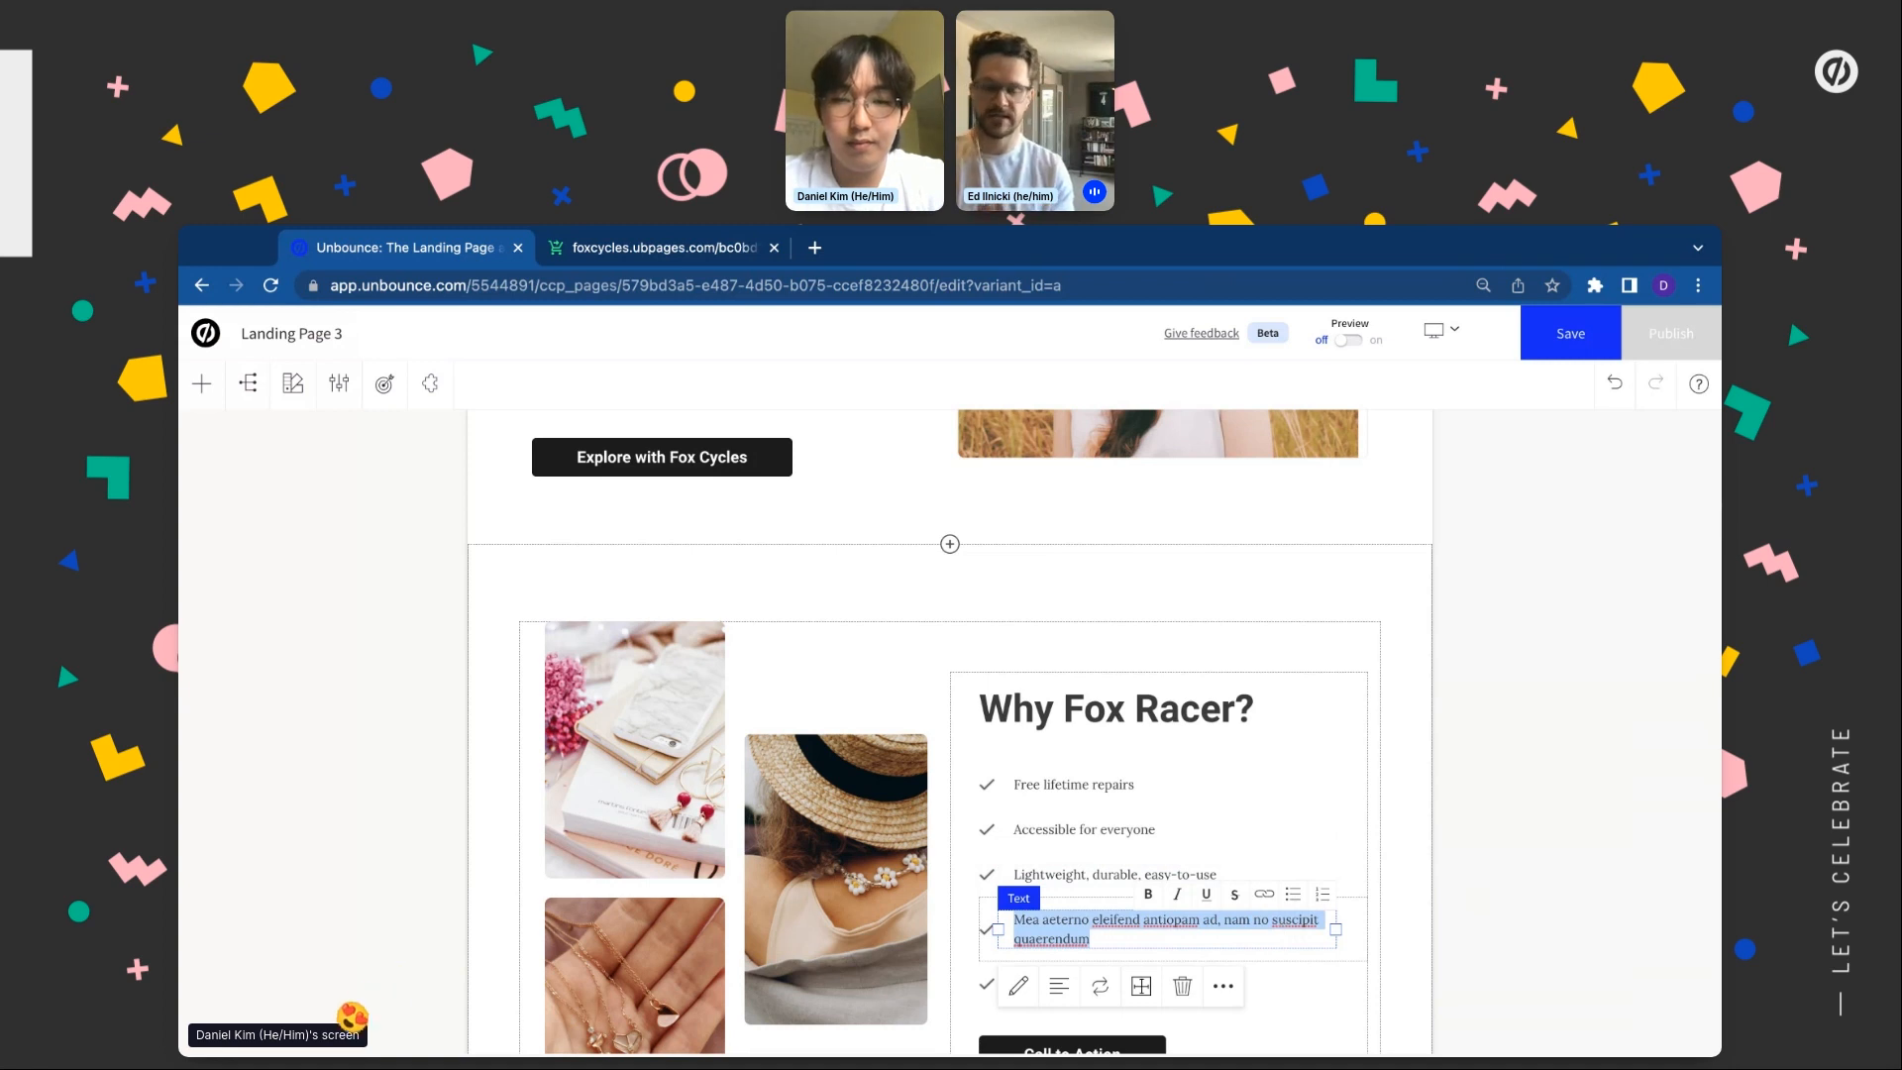
key(super+Tab)
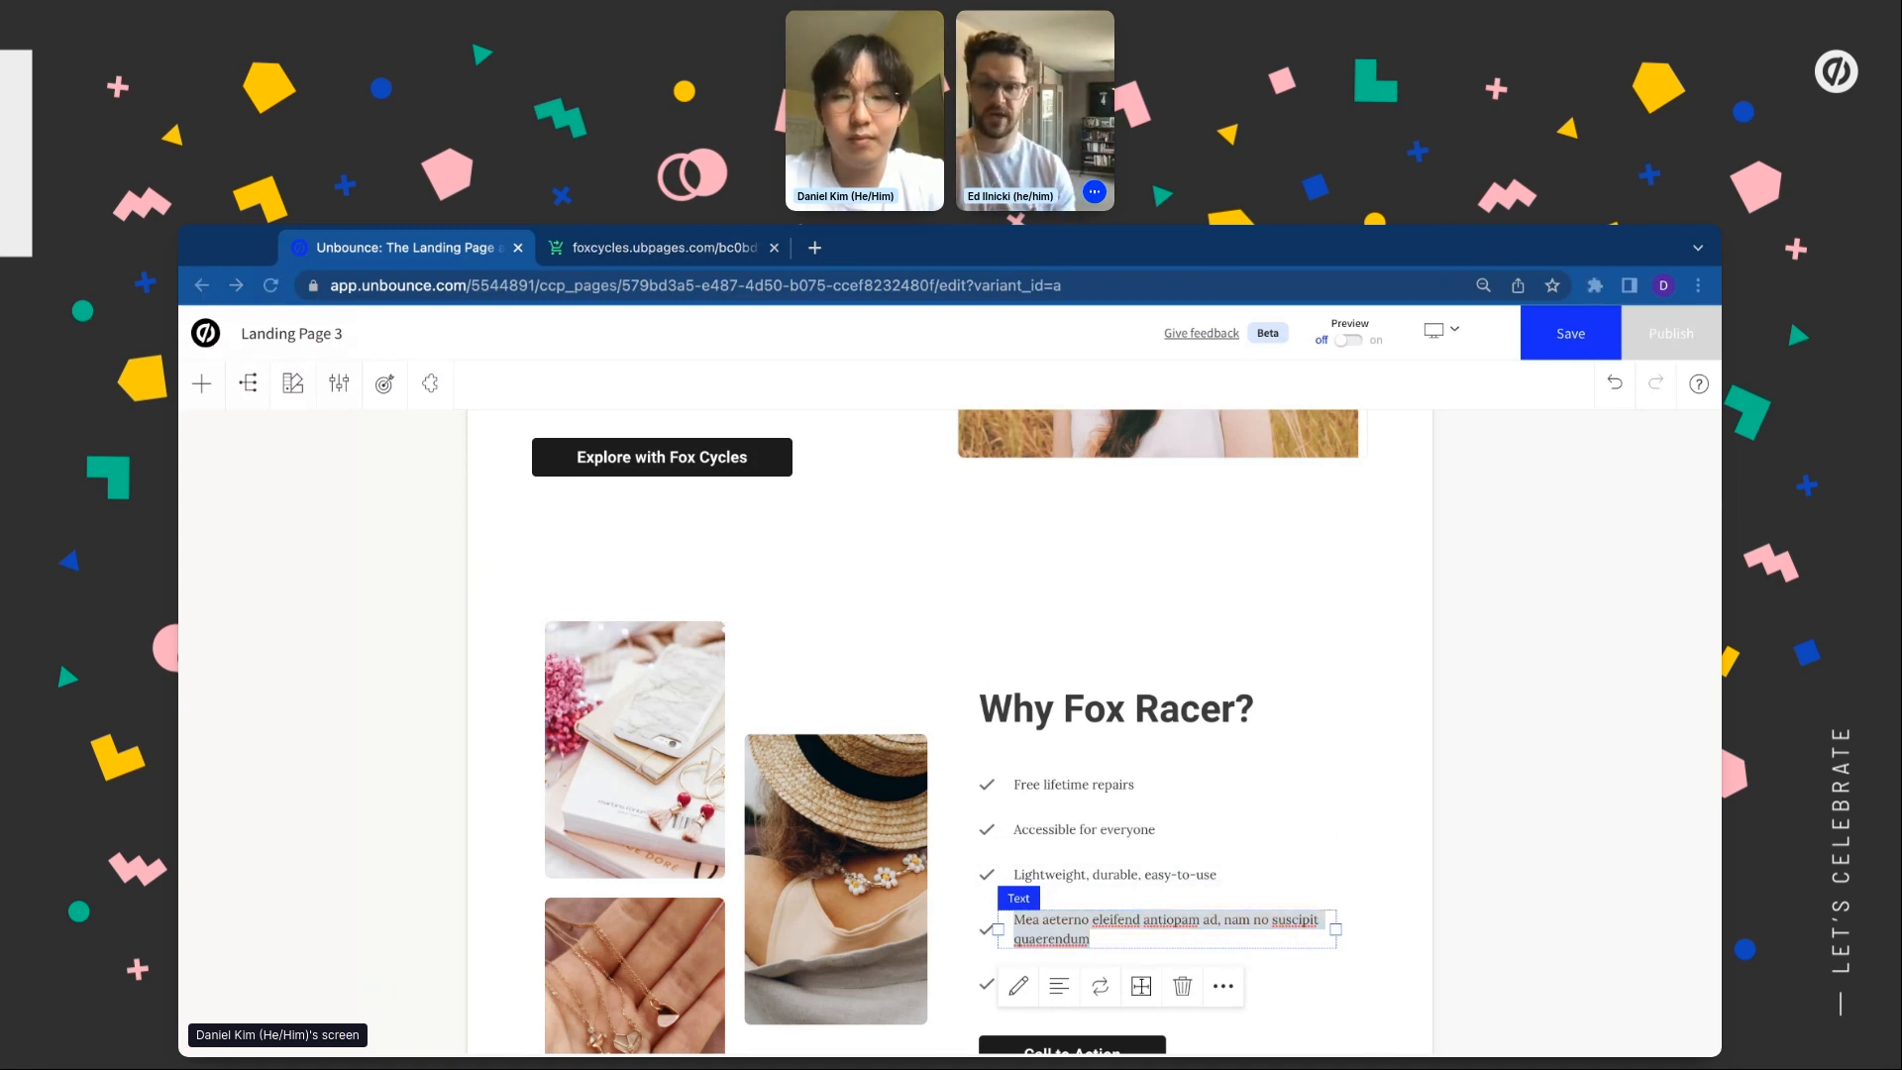
click(1188, 924)
text(Tailored accessories to get the most out of your ride)
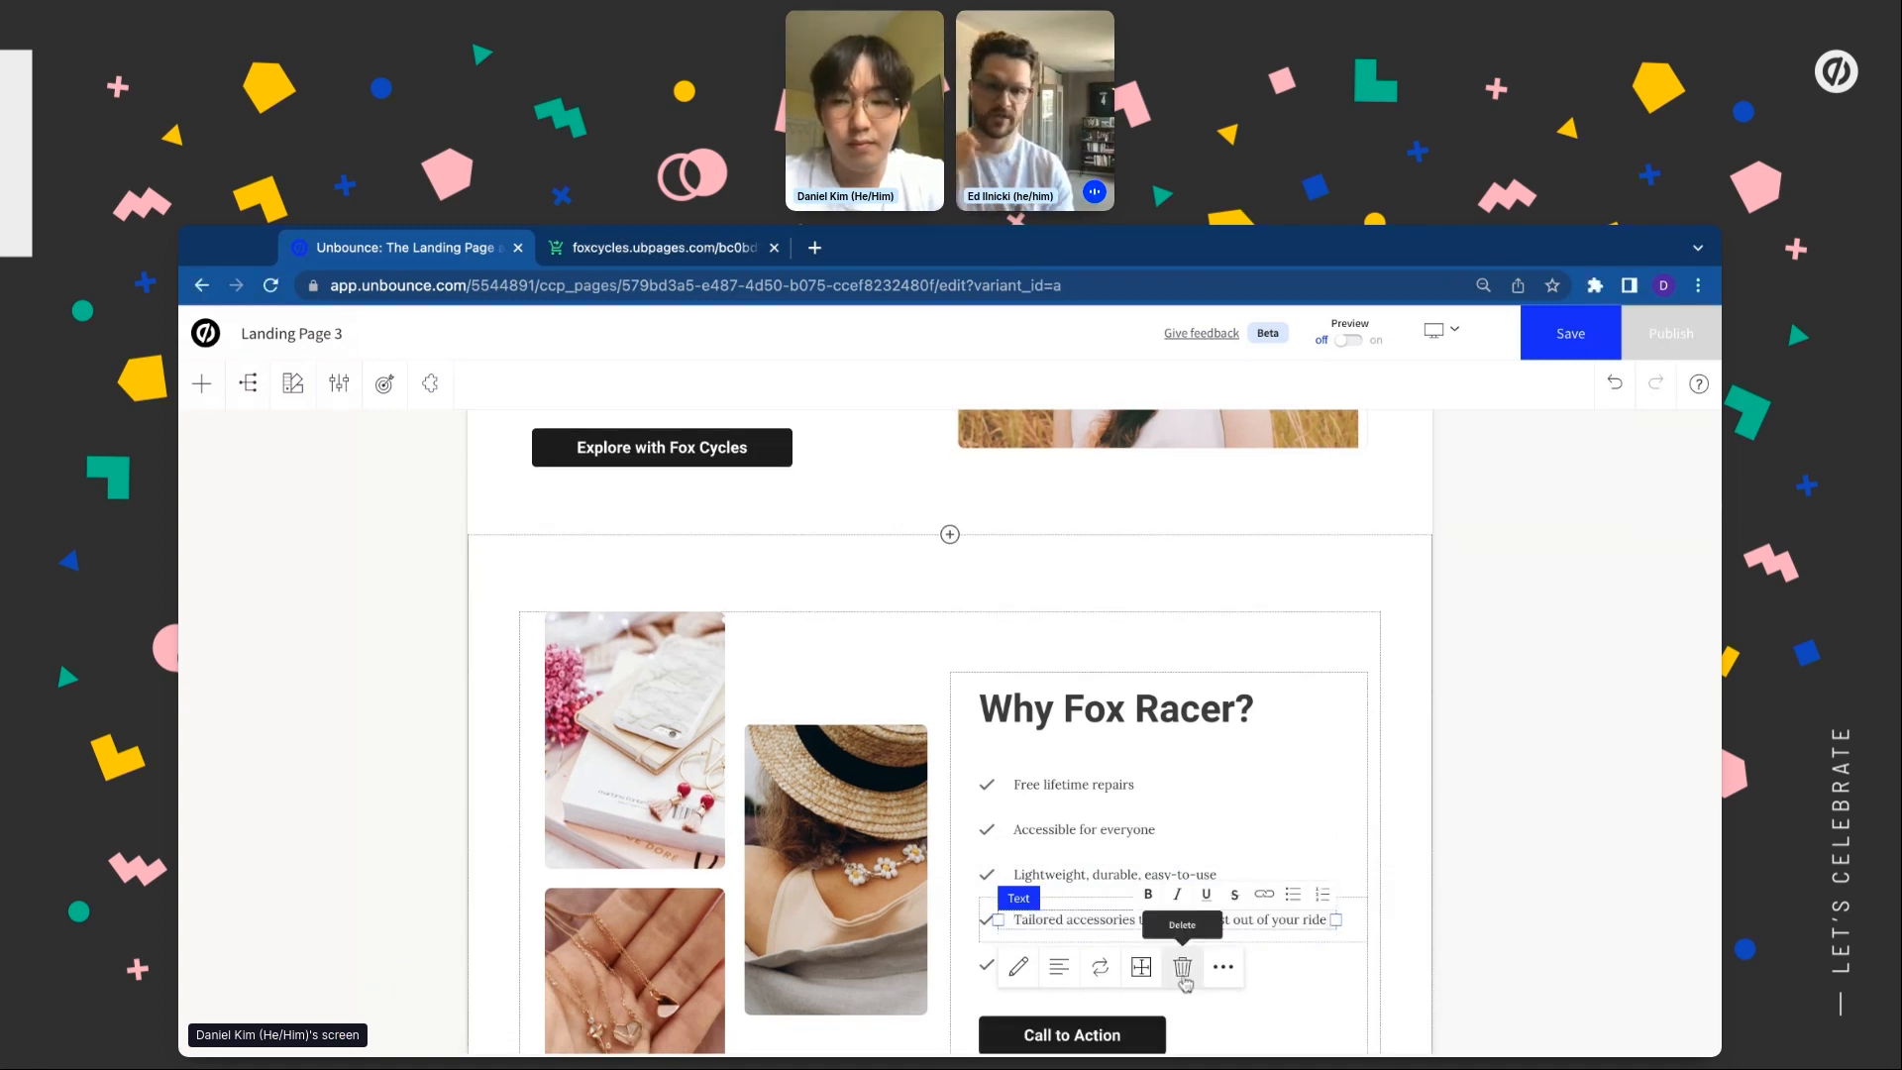
Delete the leftover fifth checklist item and the Call to Action button
click(1301, 966)
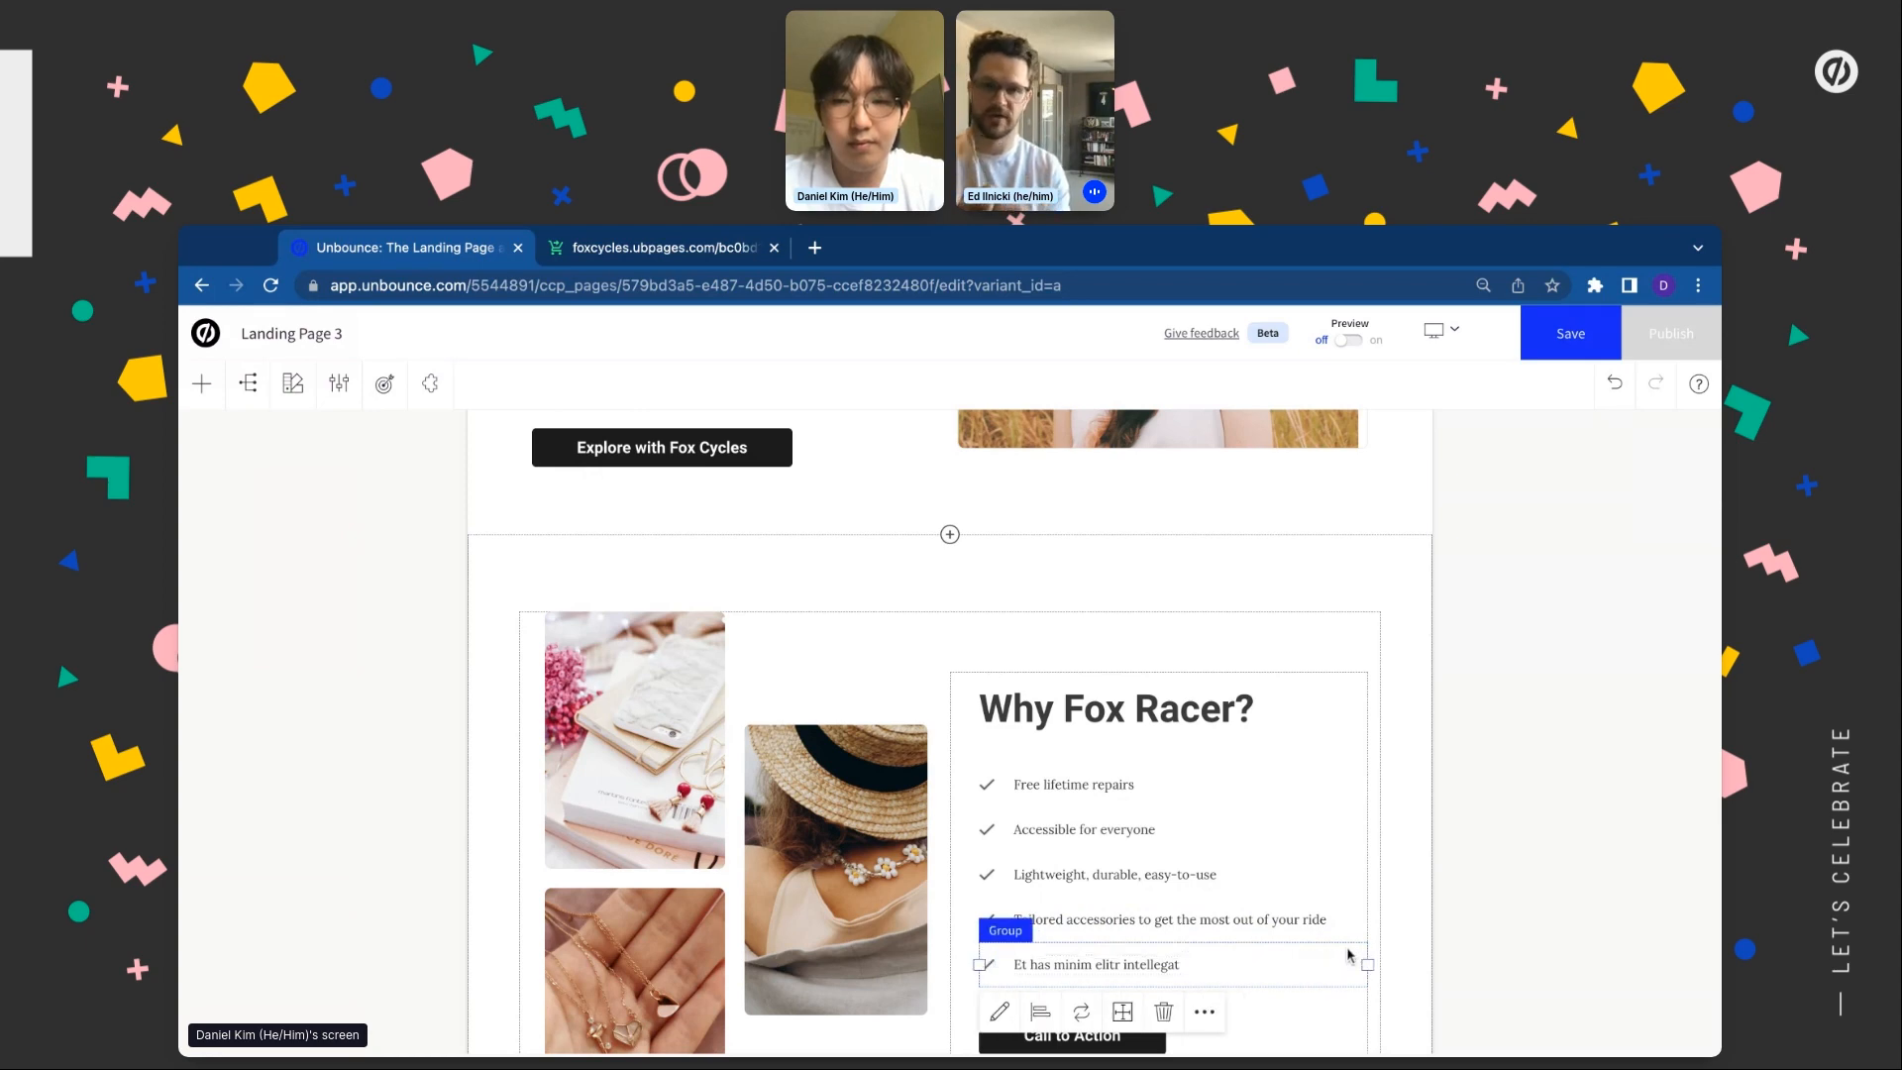
click(1160, 1013)
click(1198, 749)
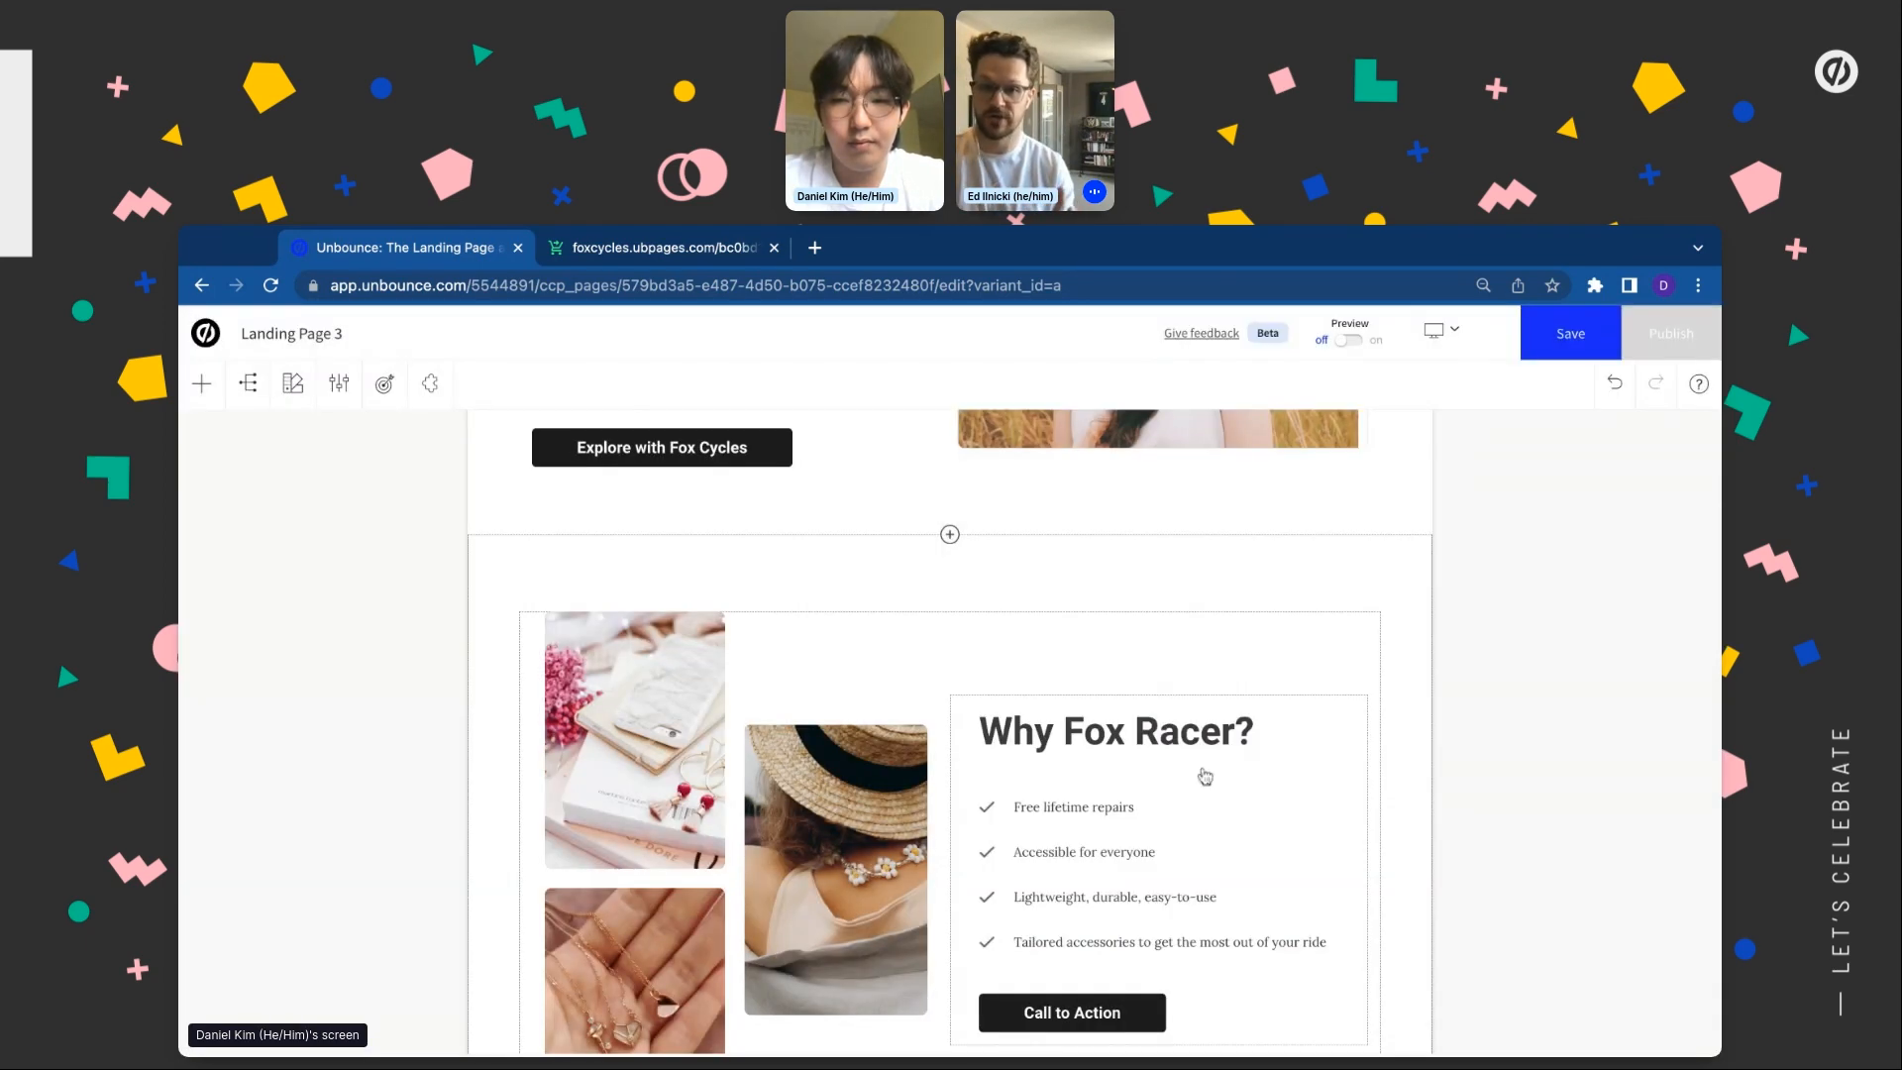
click(1118, 1003)
click(1163, 1030)
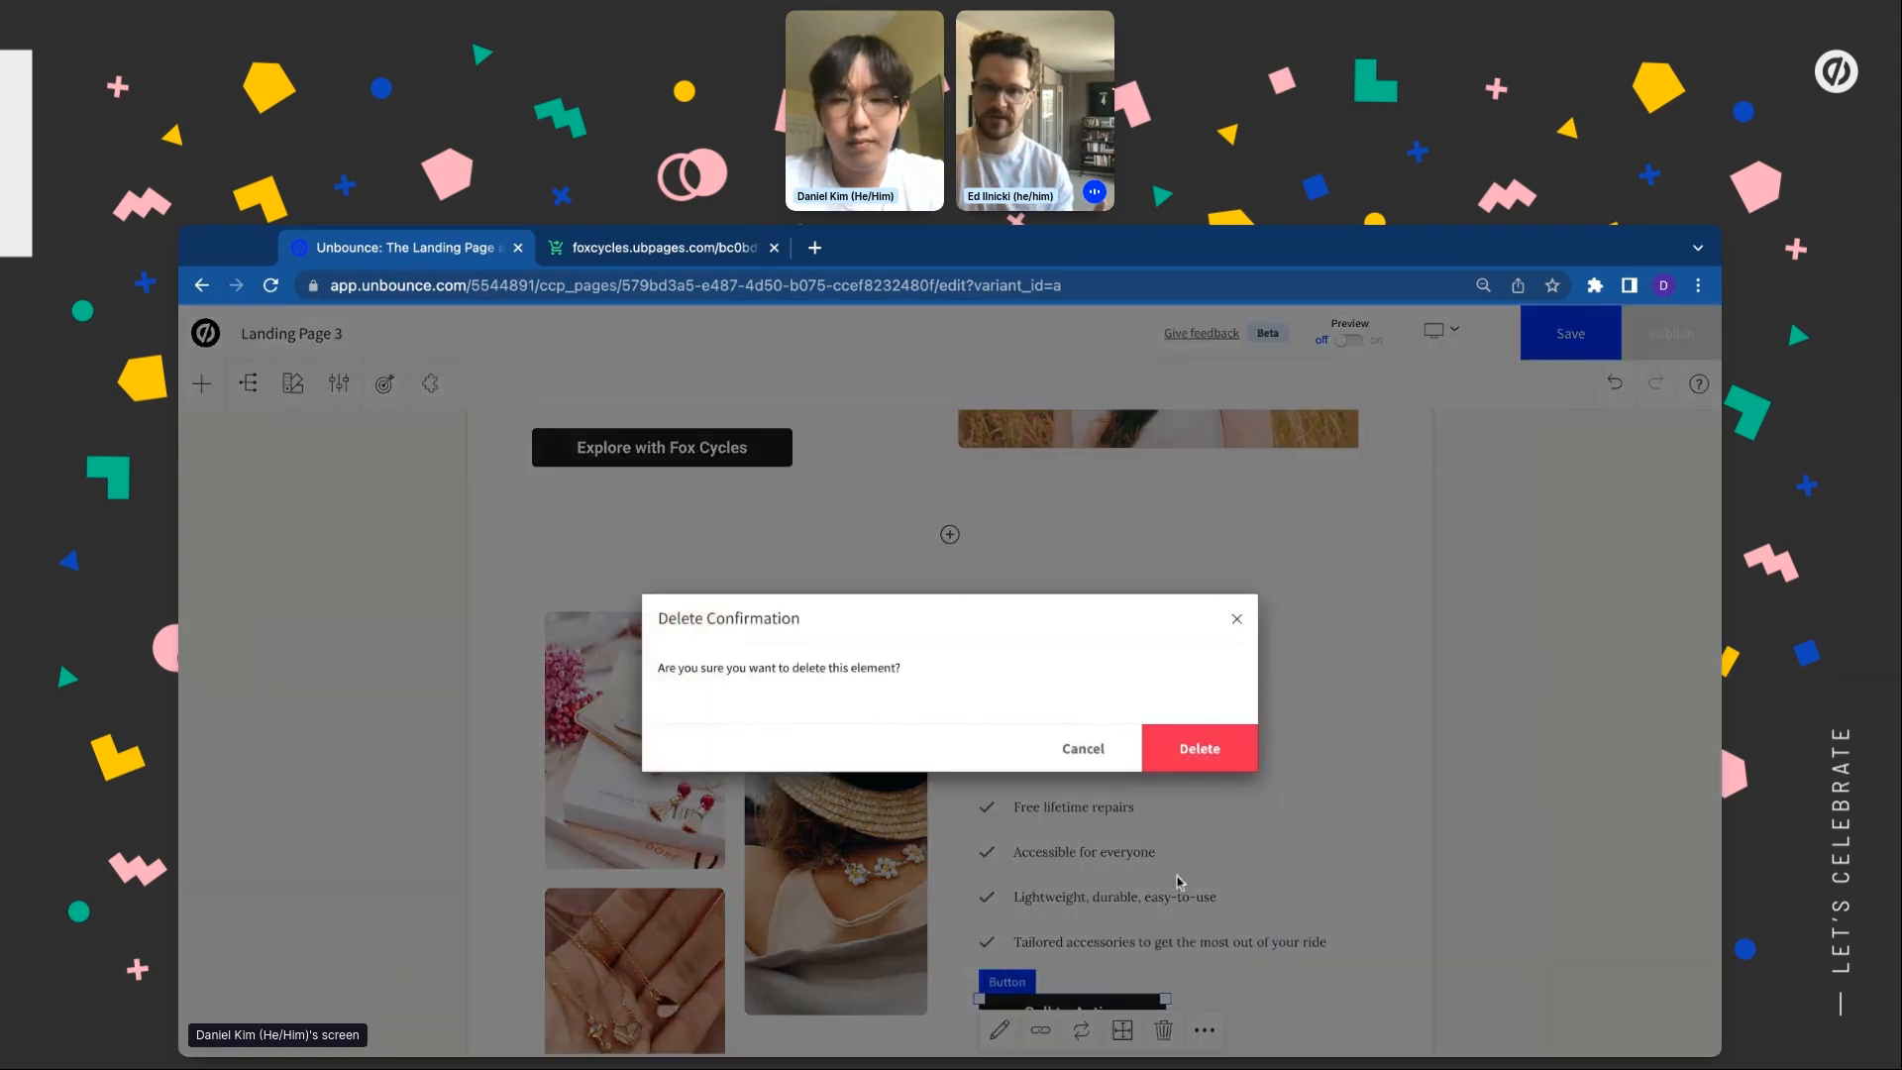
click(1200, 745)
scroll(1200, 759, down, 2)
scroll(634, 684, up, 2)
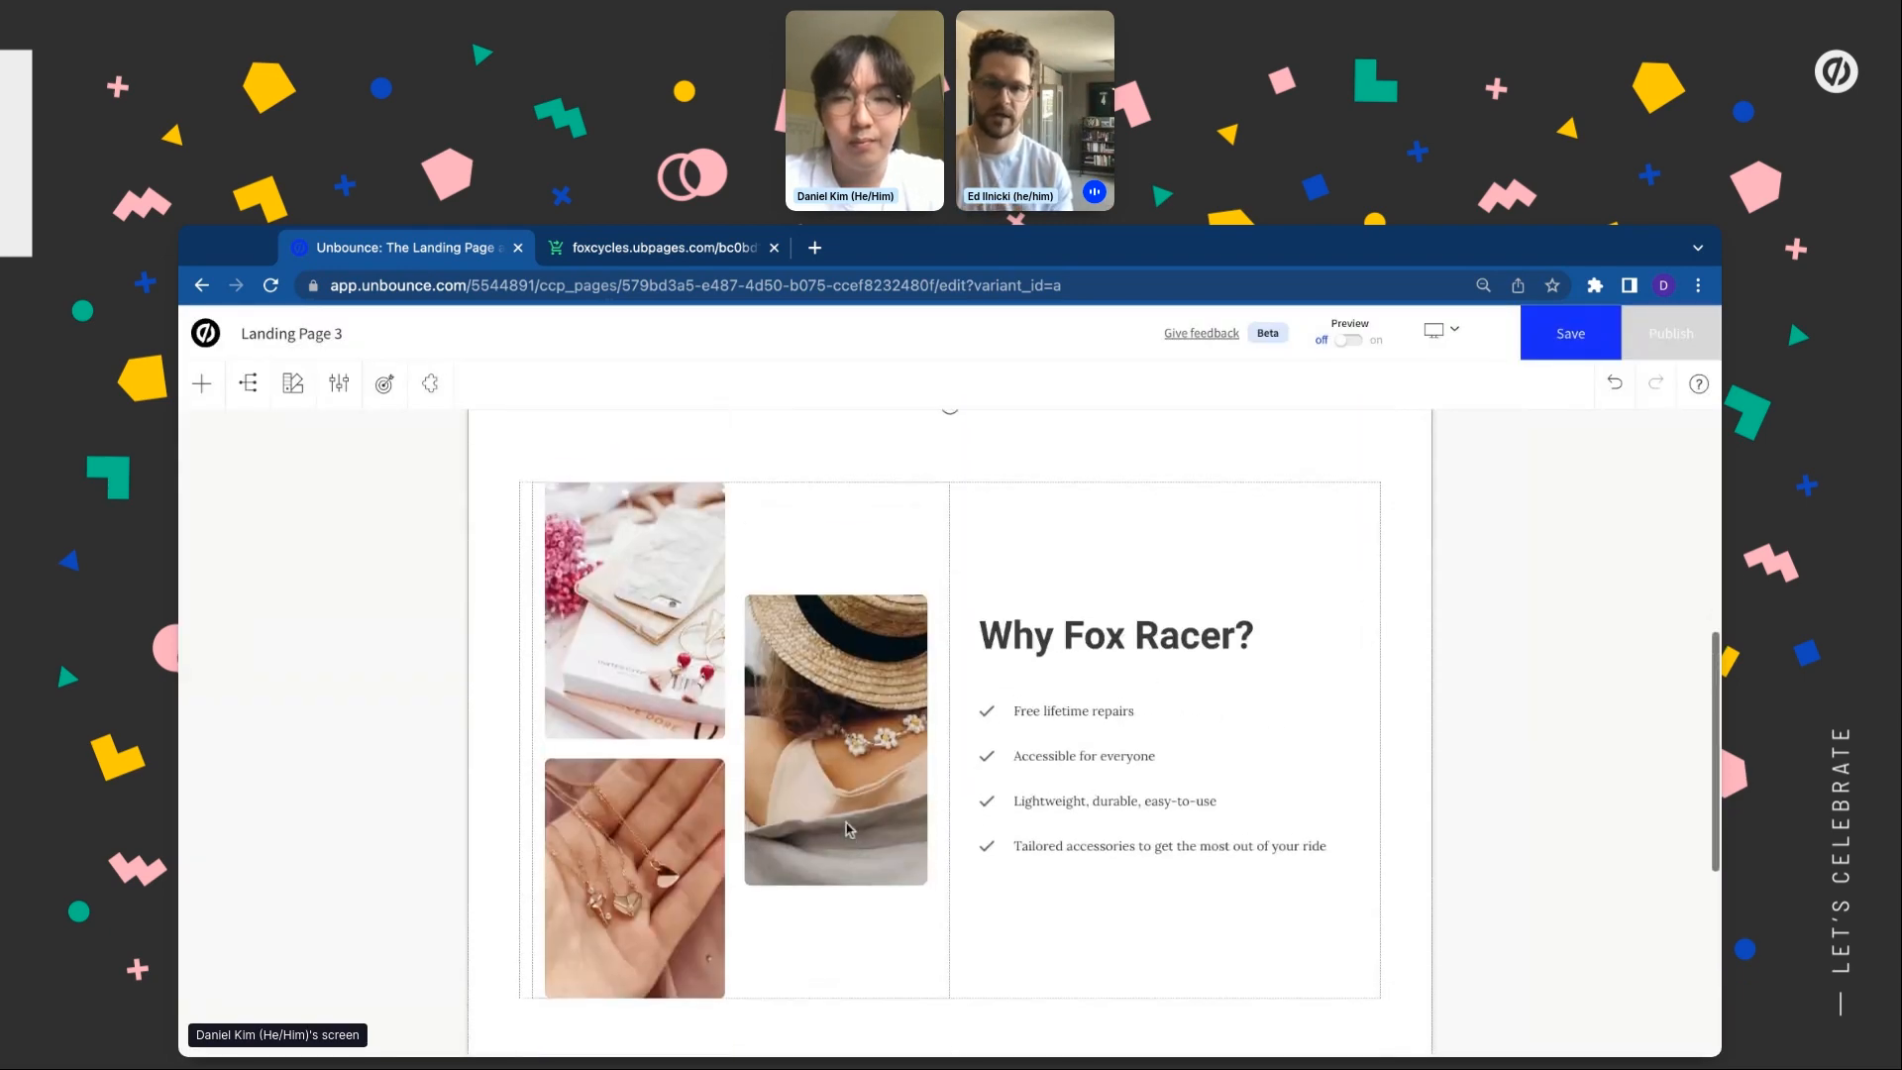
Swap the jewelry photos for helmet (top-left), helmet-and-bike (right) and boardwalk bike (lower-left) images
click(634, 684)
double_click(634, 683)
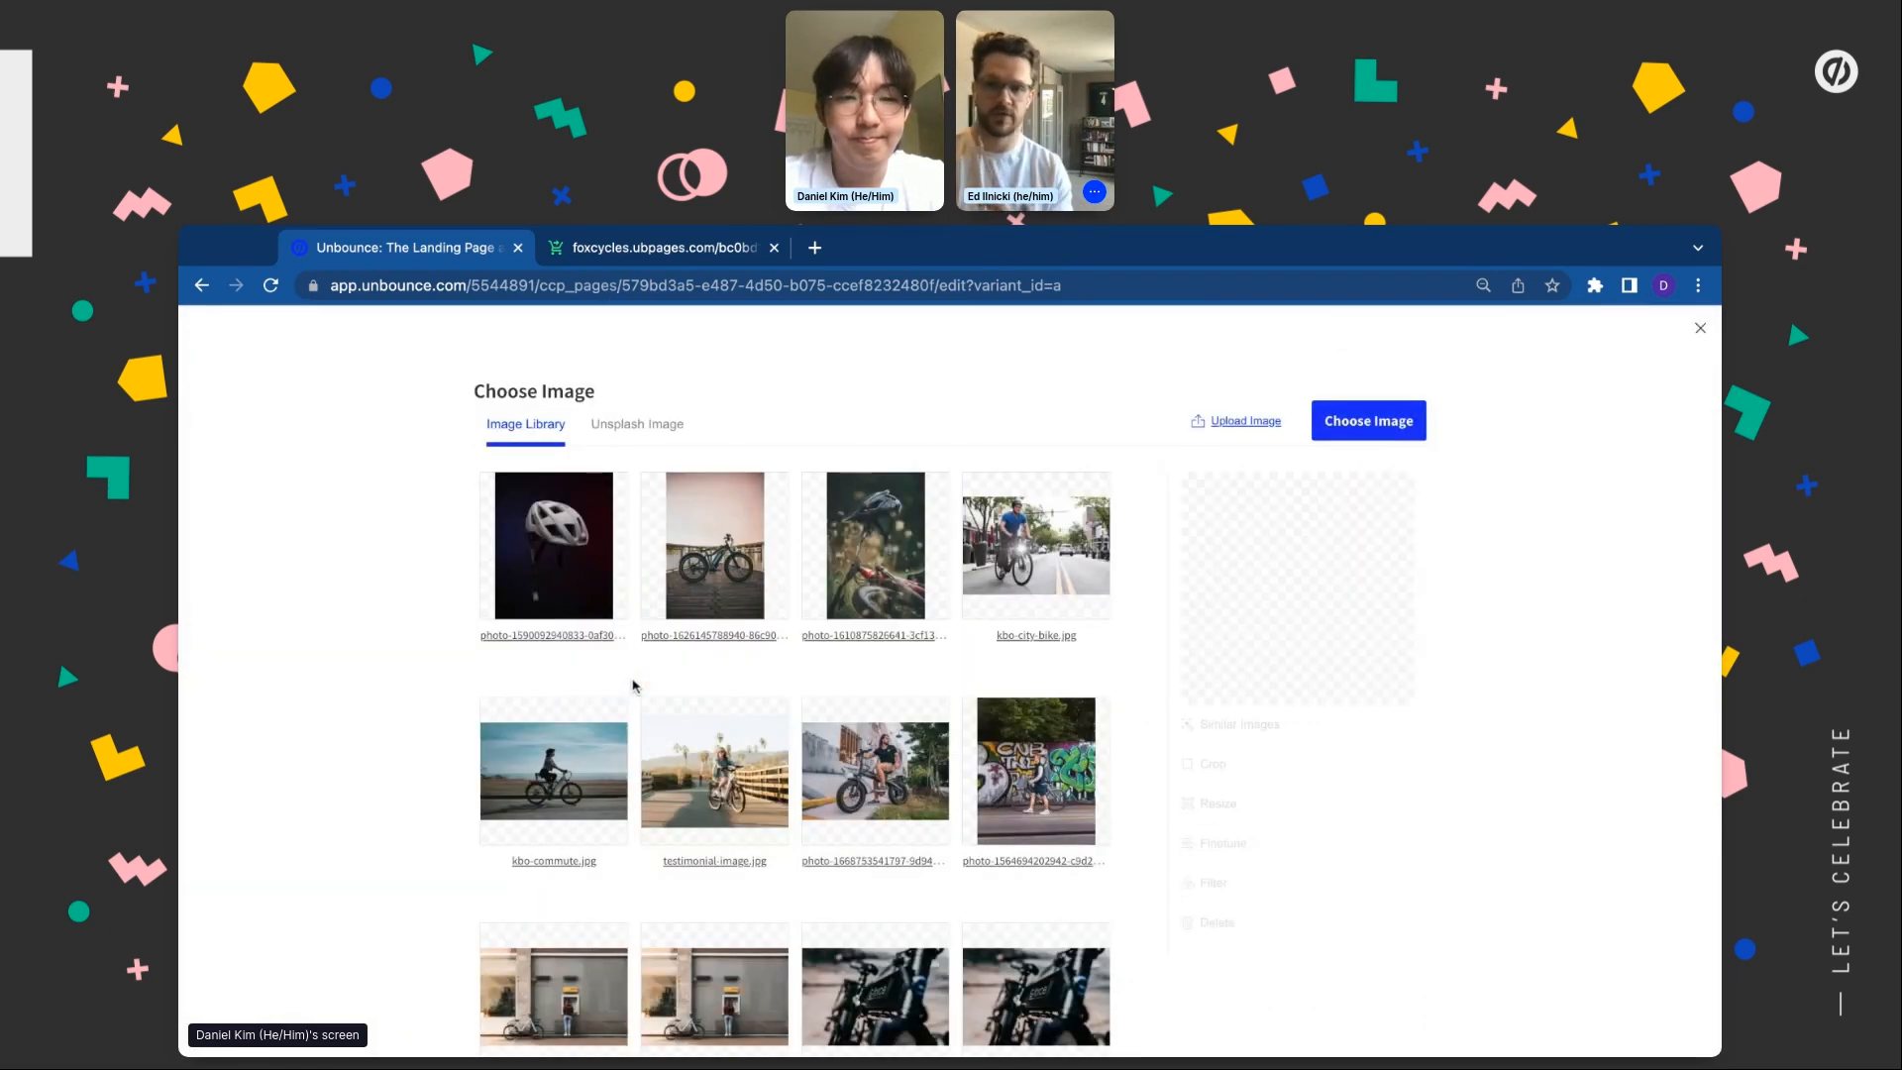
click(611, 586)
click(1378, 421)
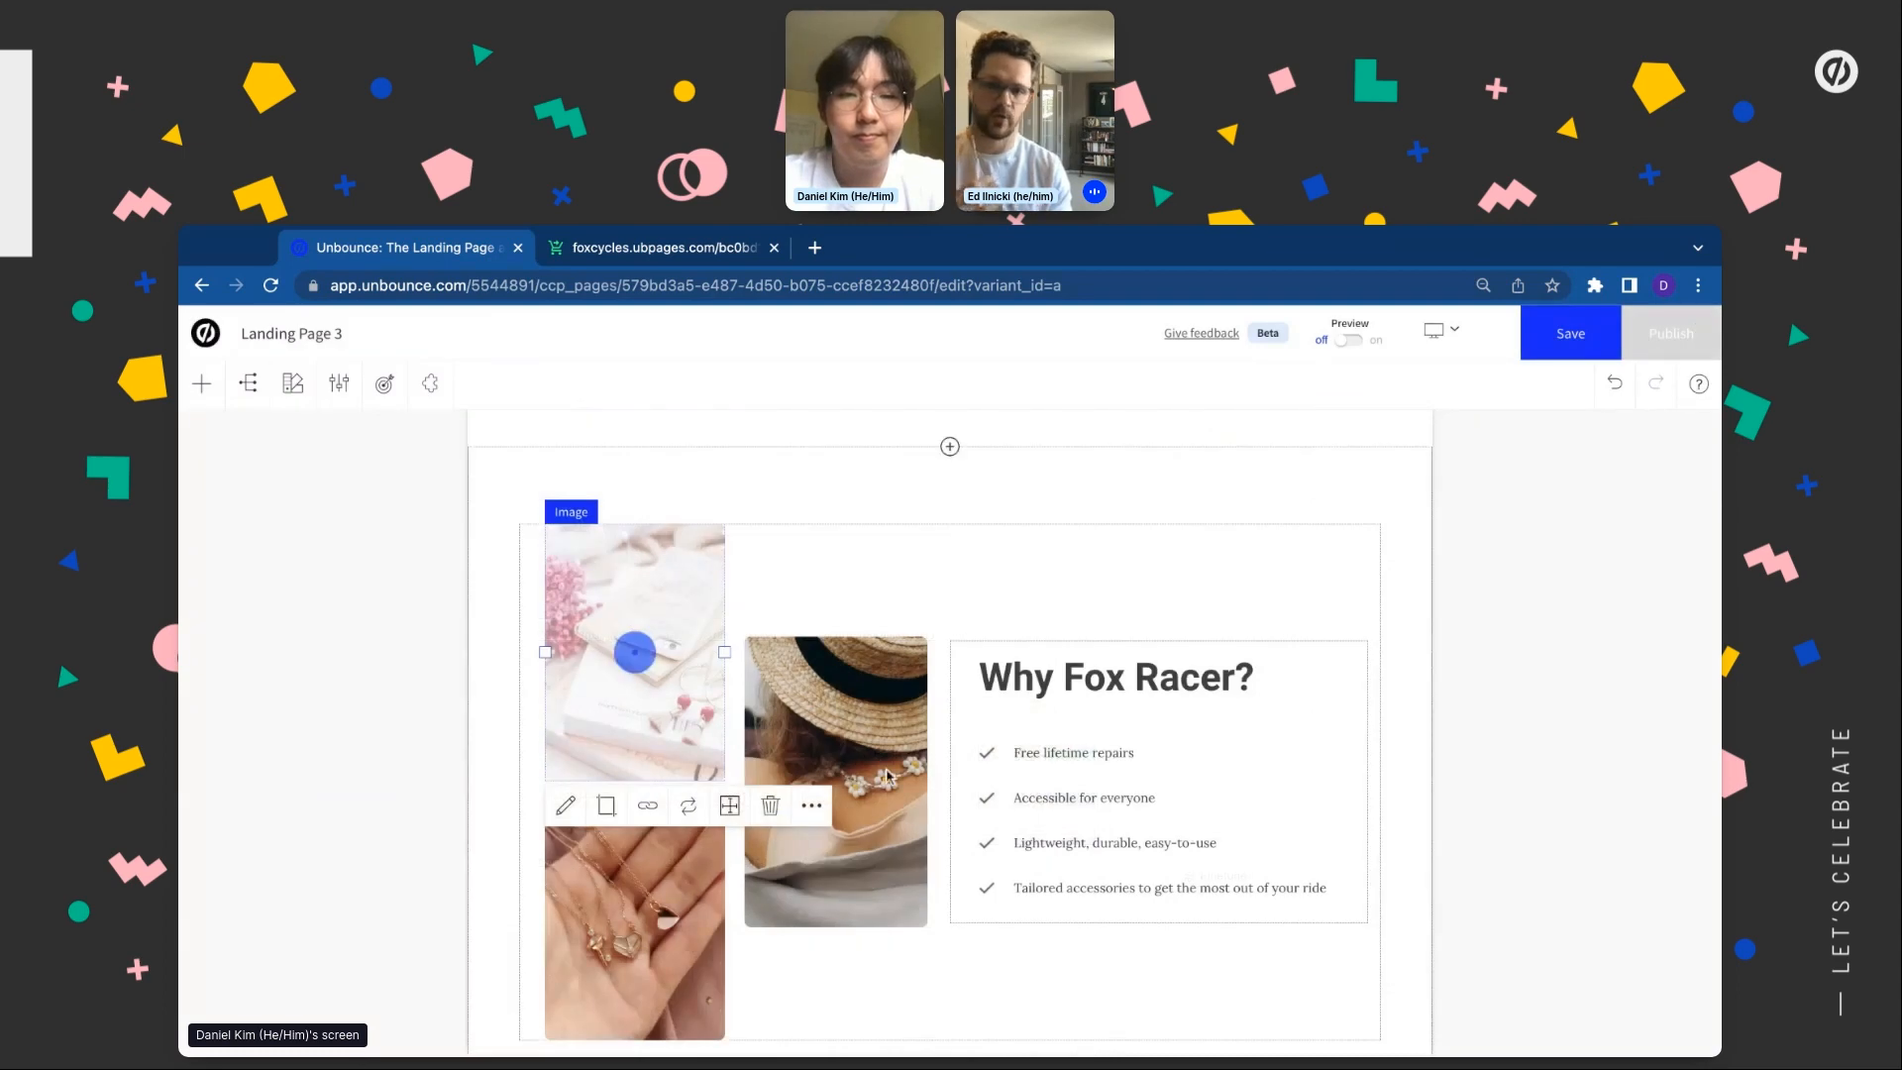
double_click(809, 627)
click(738, 593)
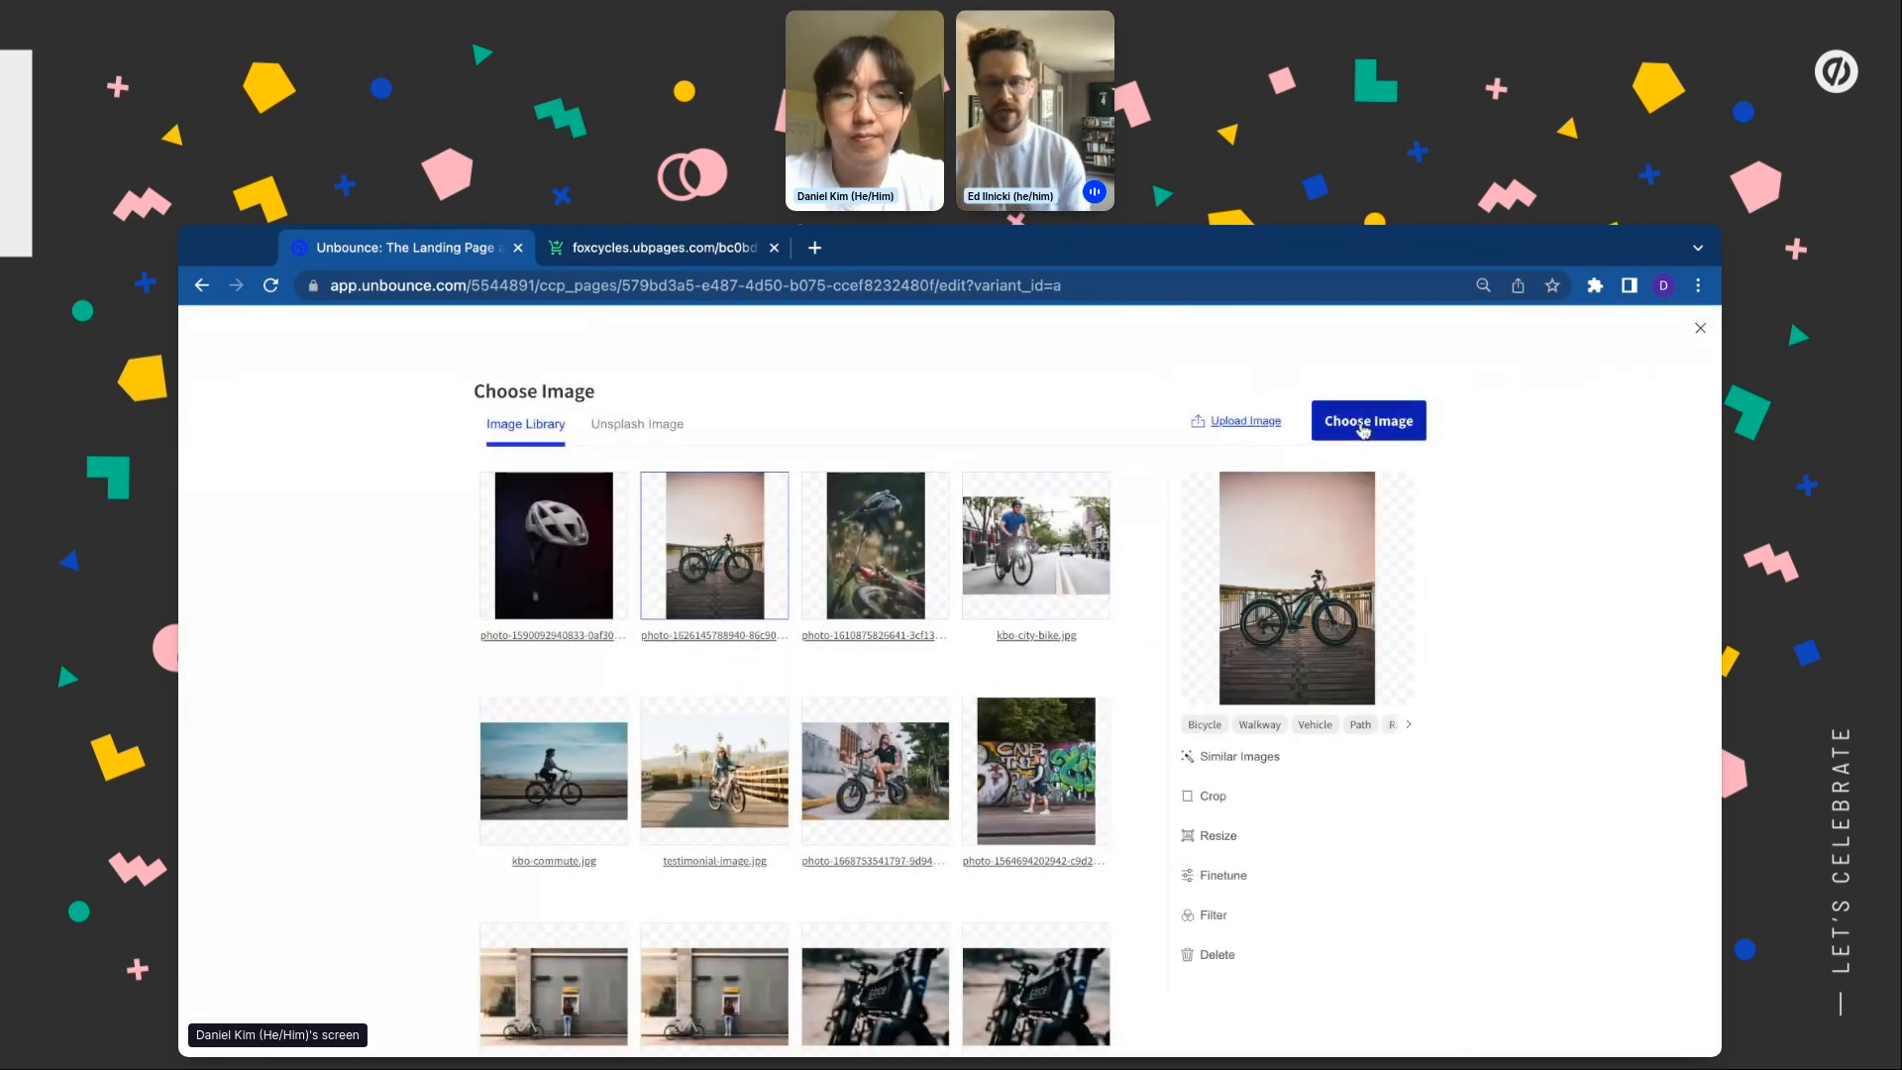
click(876, 578)
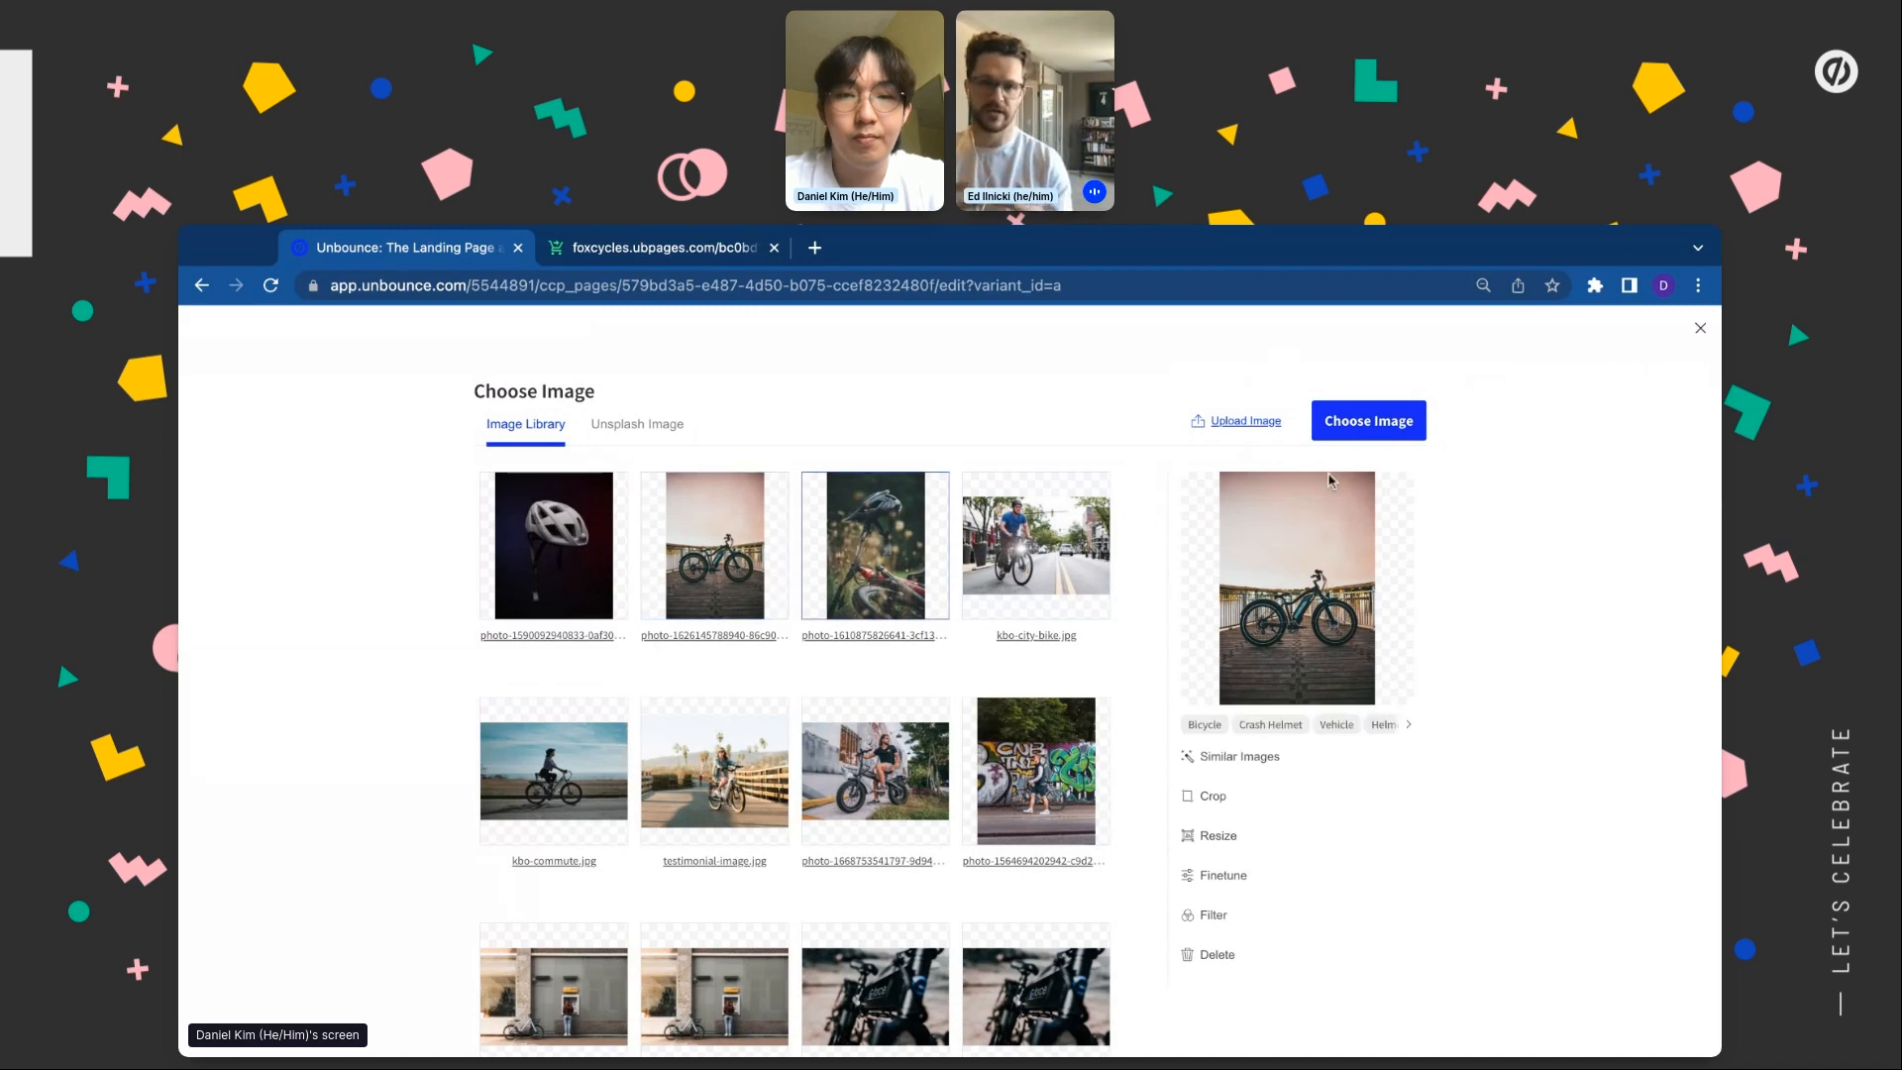
click(1377, 421)
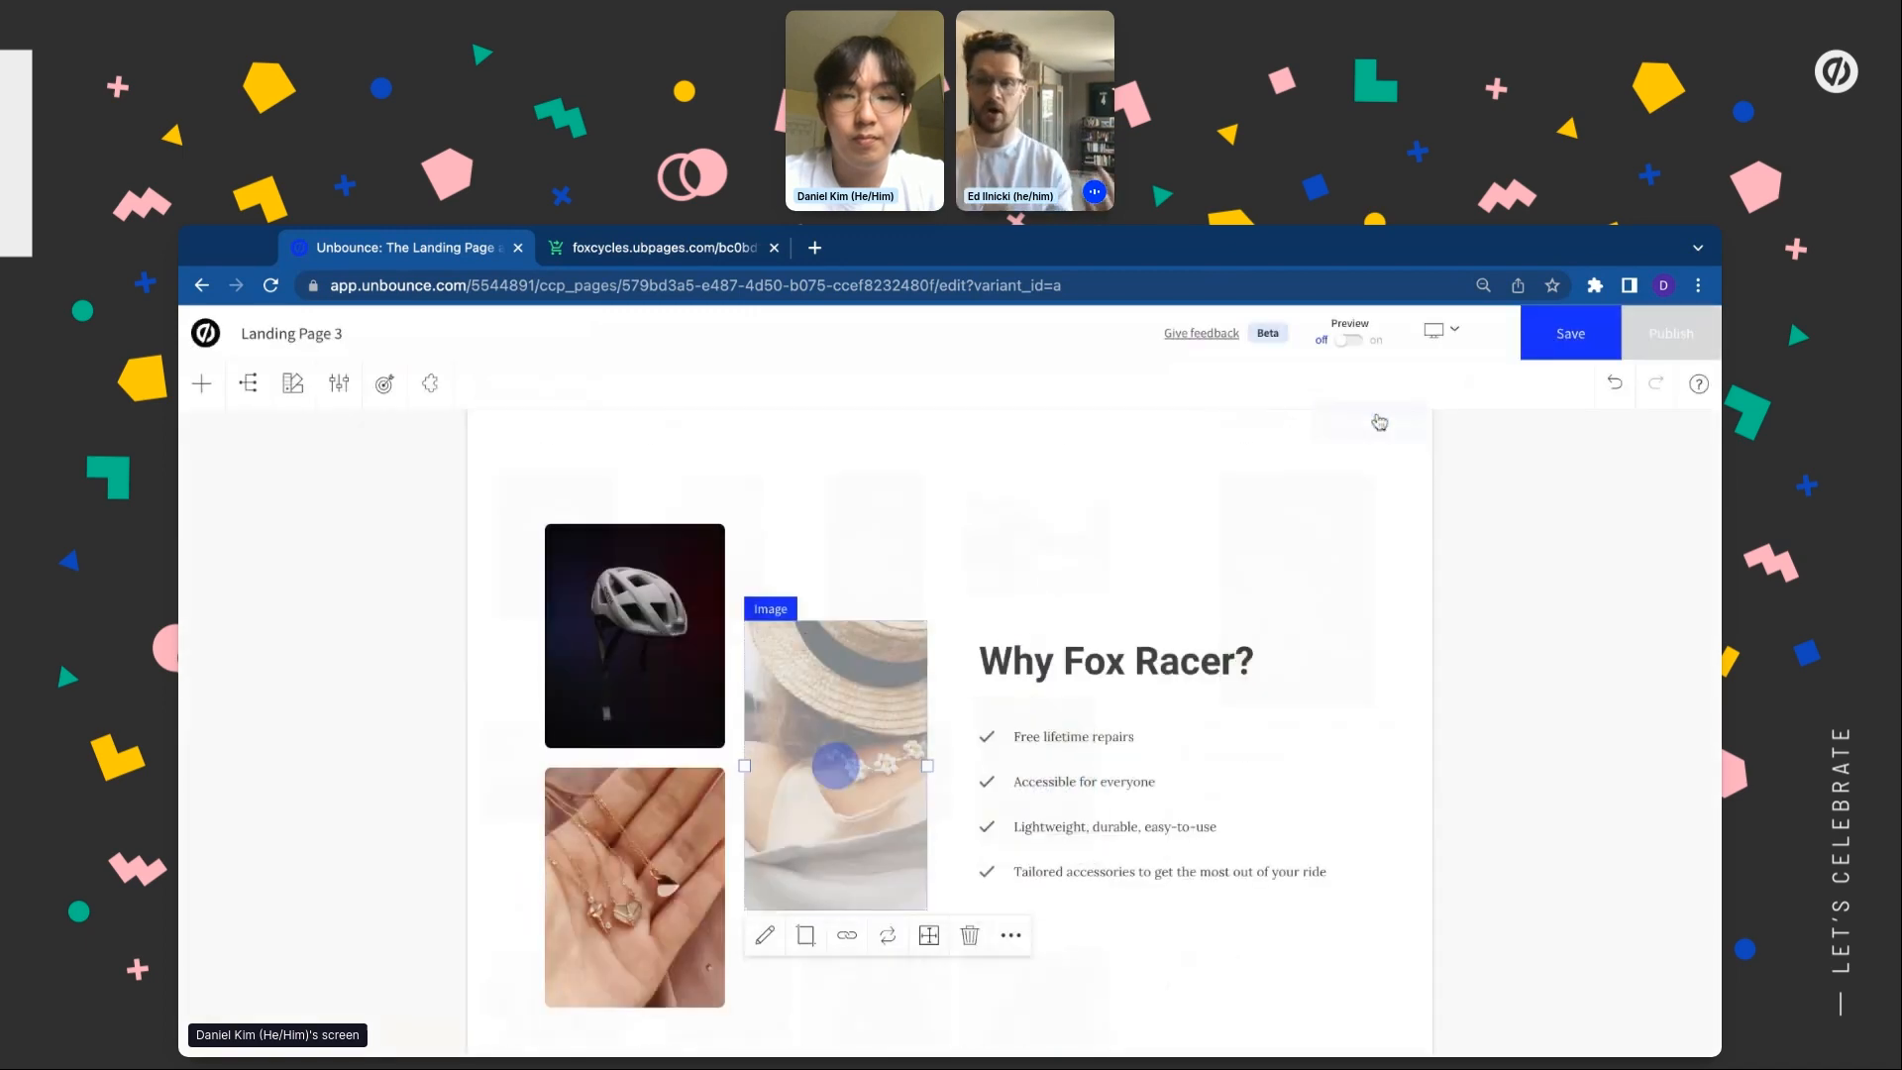
double_click(599, 886)
click(734, 624)
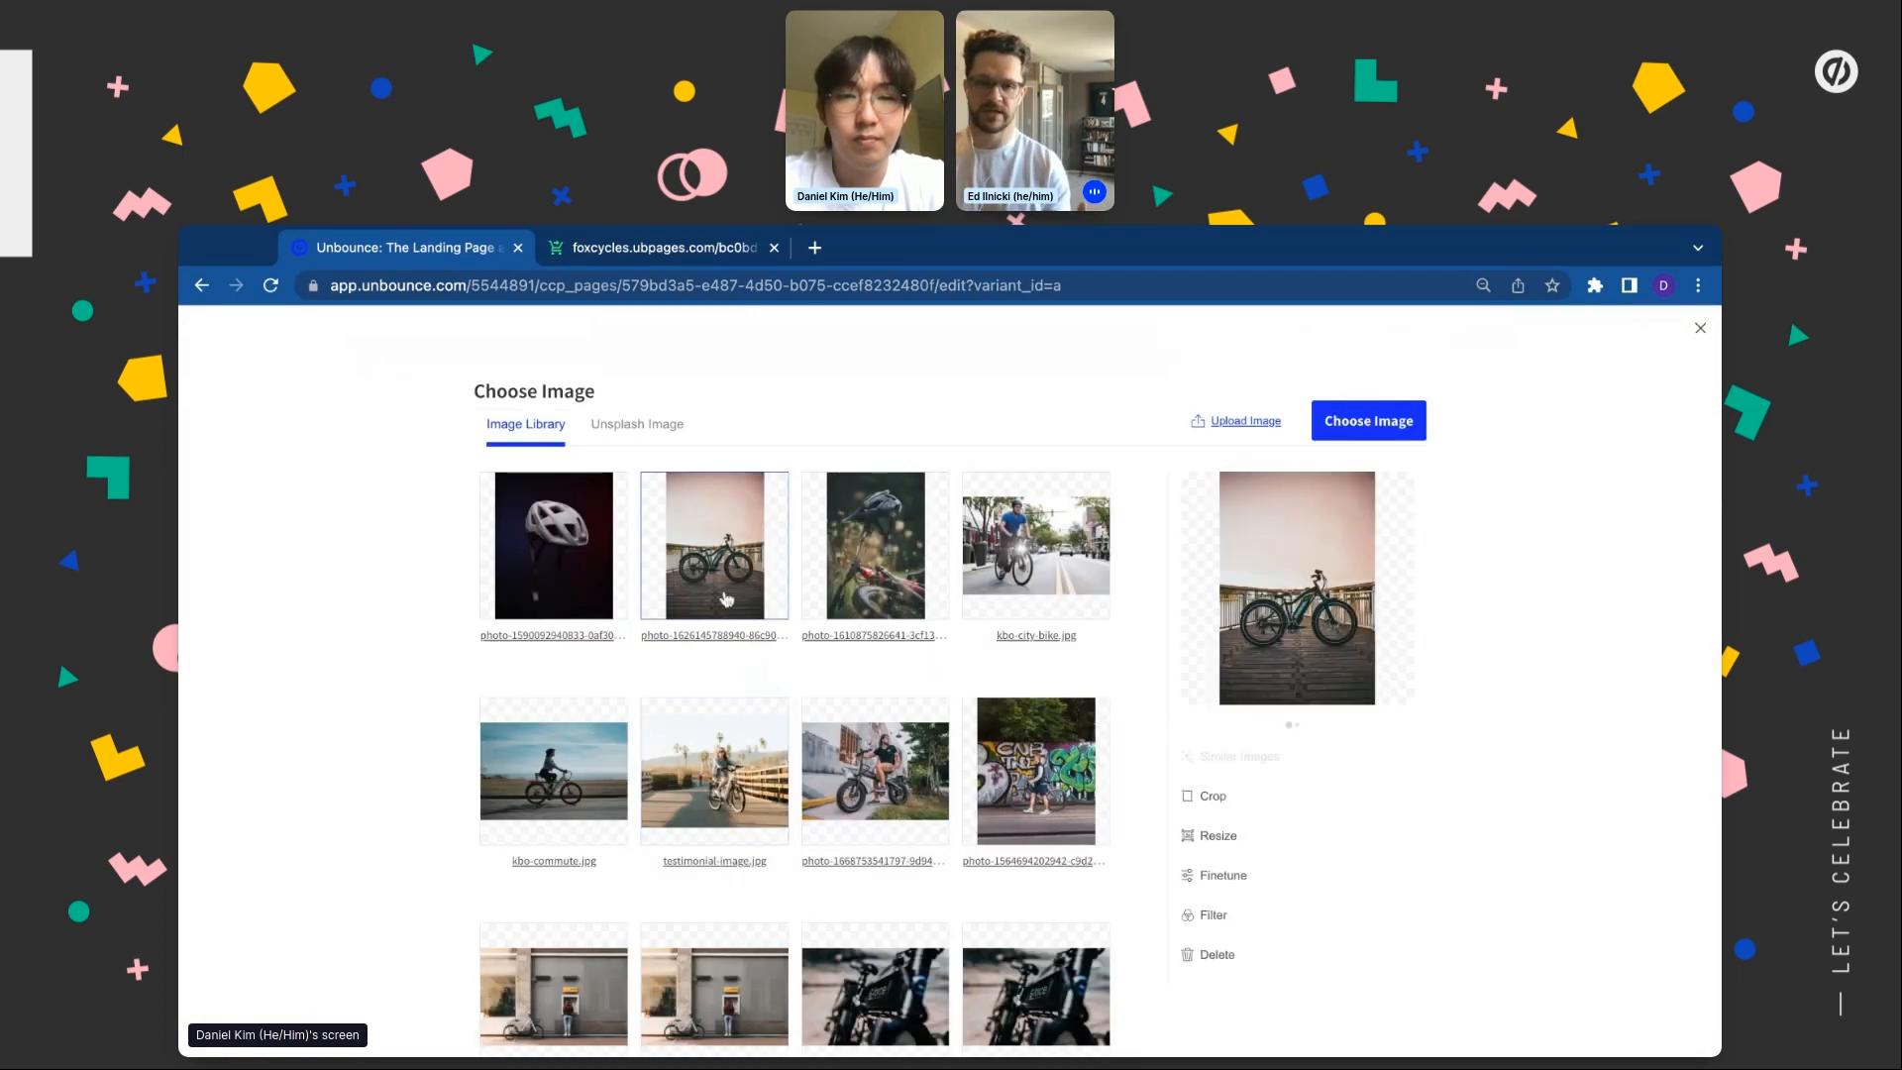
click(1394, 417)
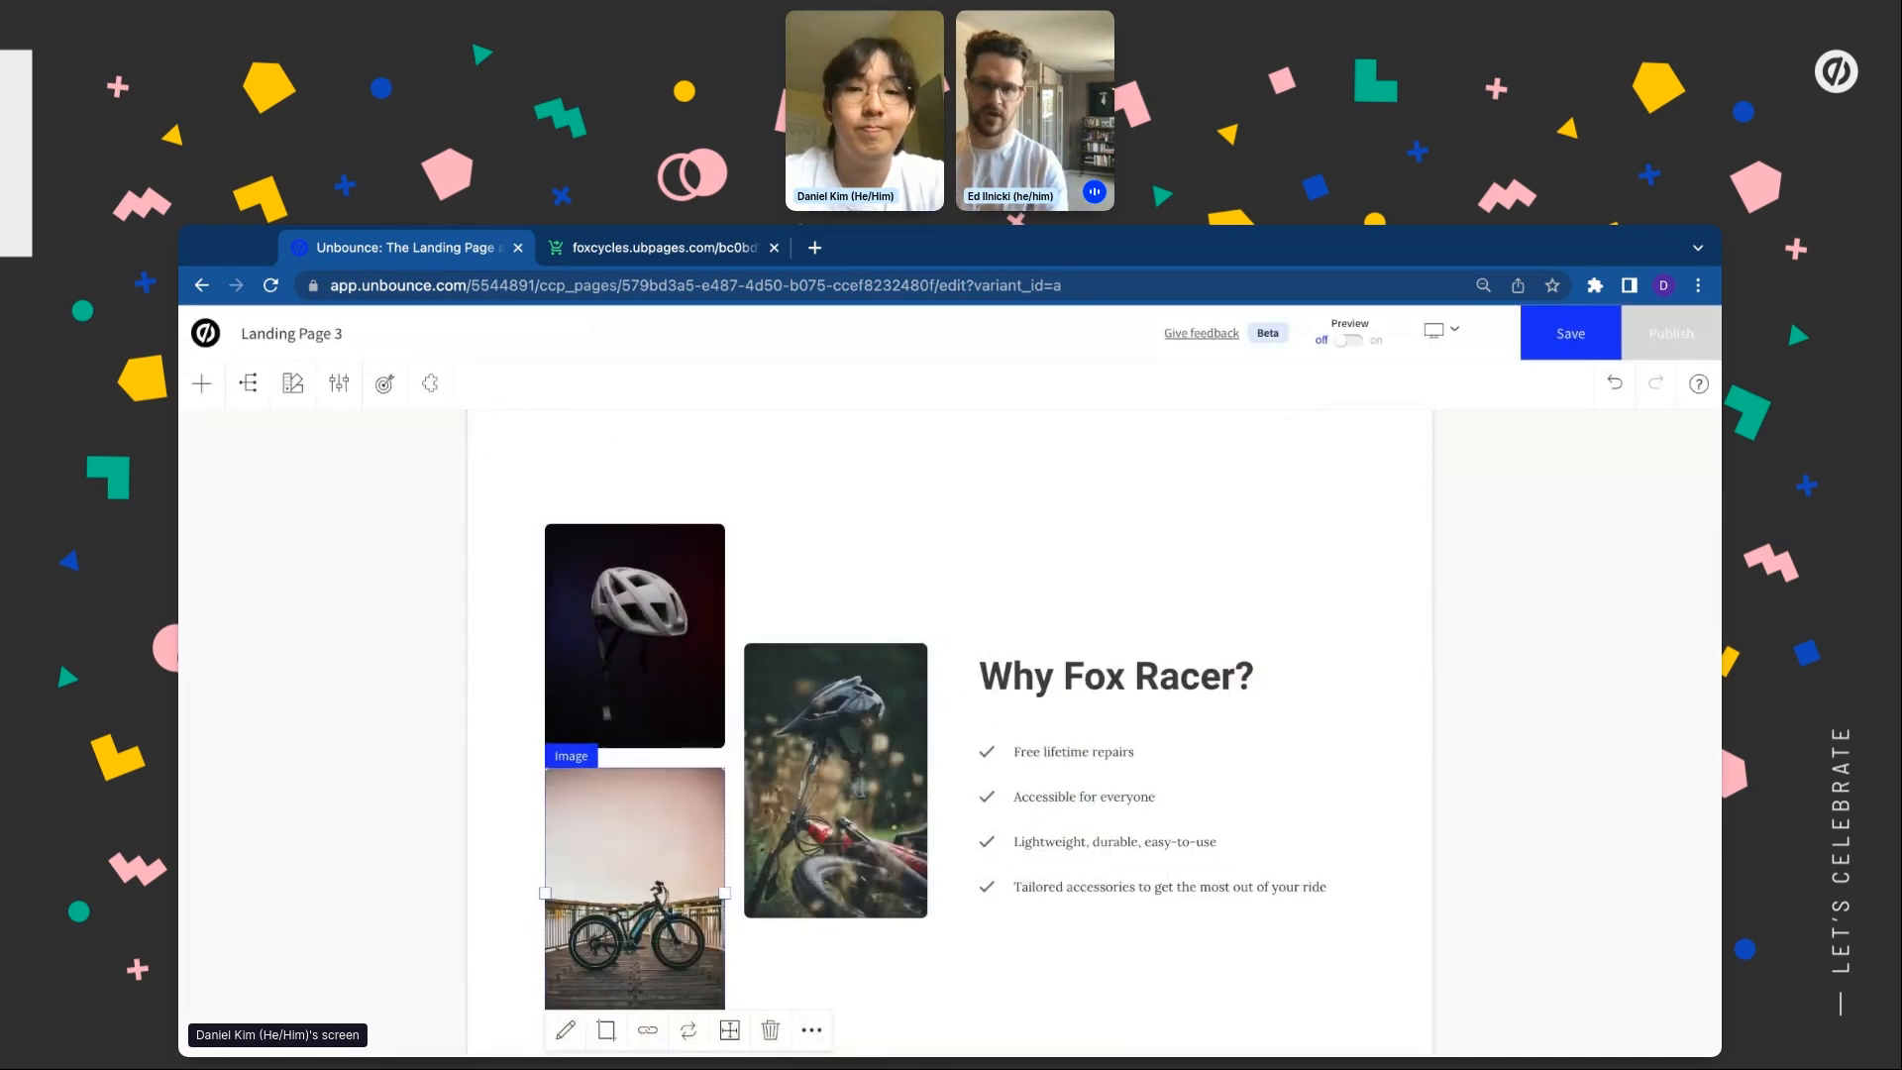
click(1104, 496)
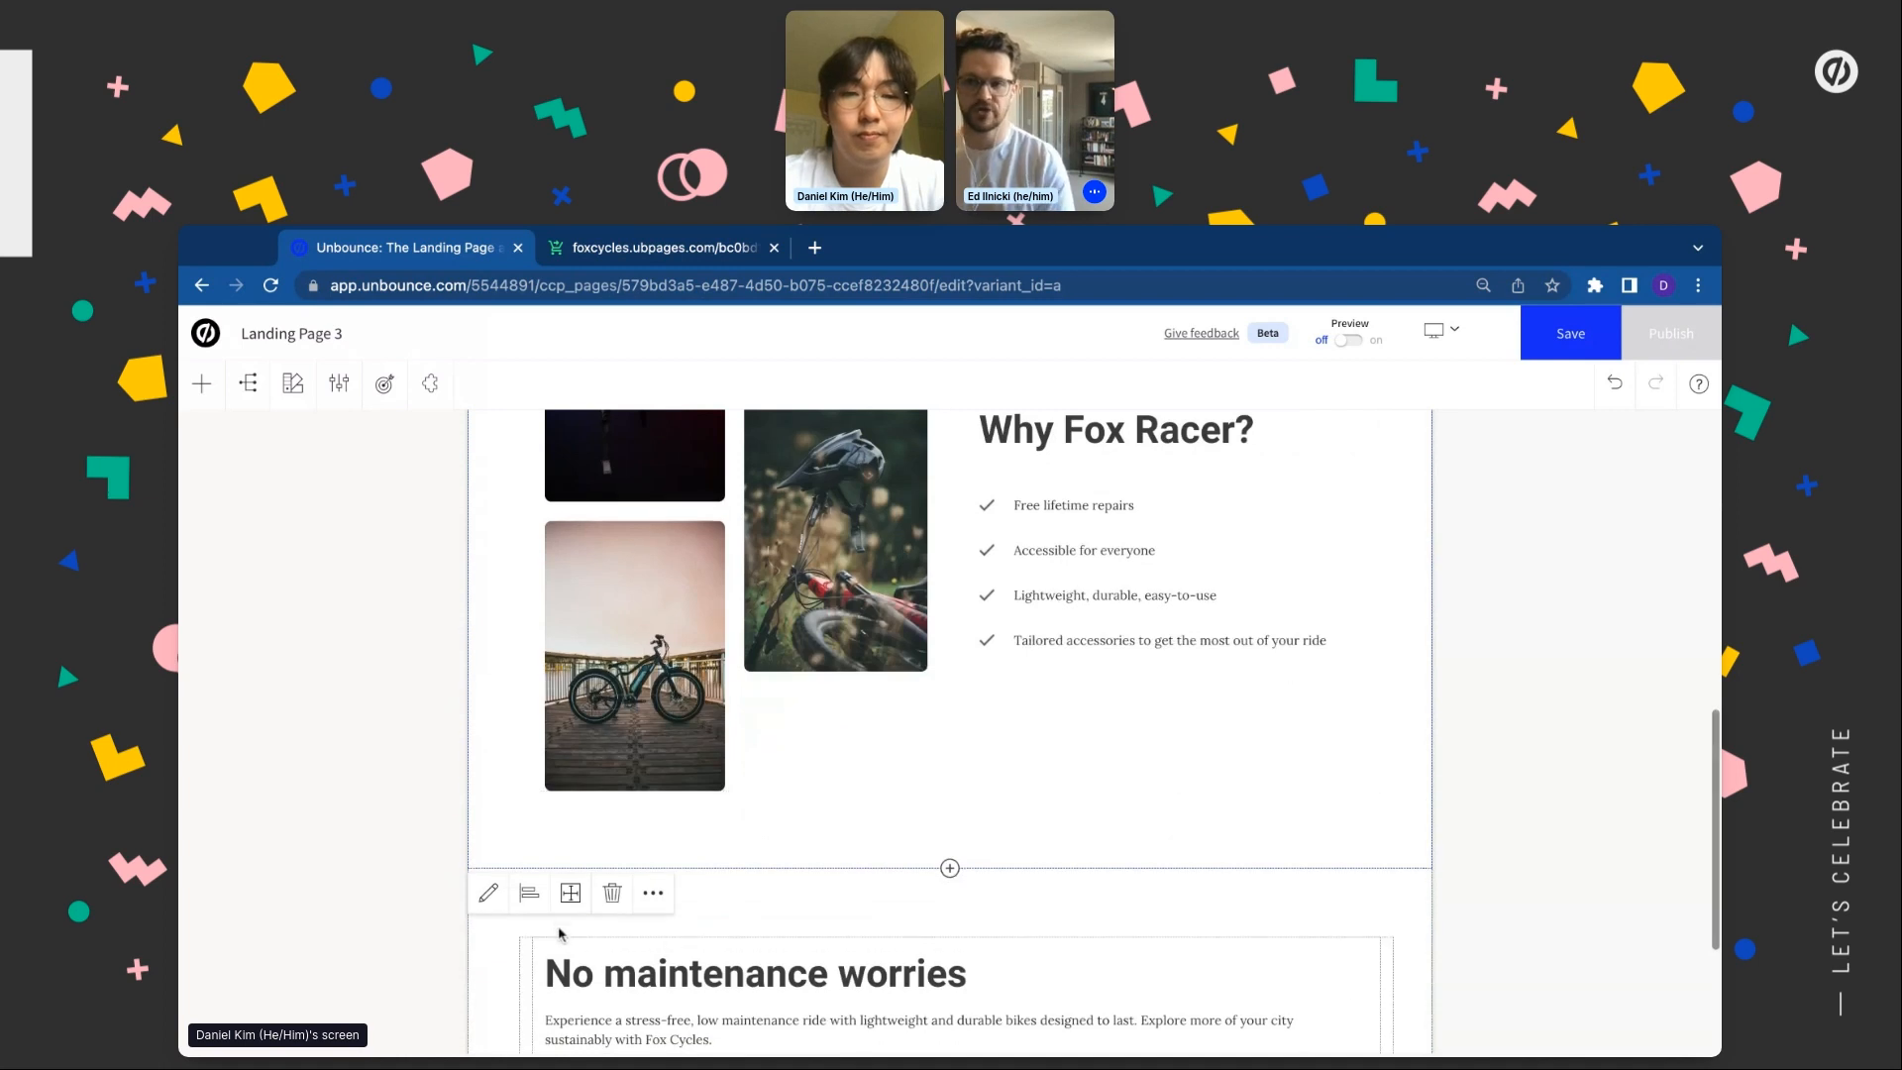
Set the Why Fox Racer? section's top and bottom padding to 40 px
click(571, 894)
click(1473, 533)
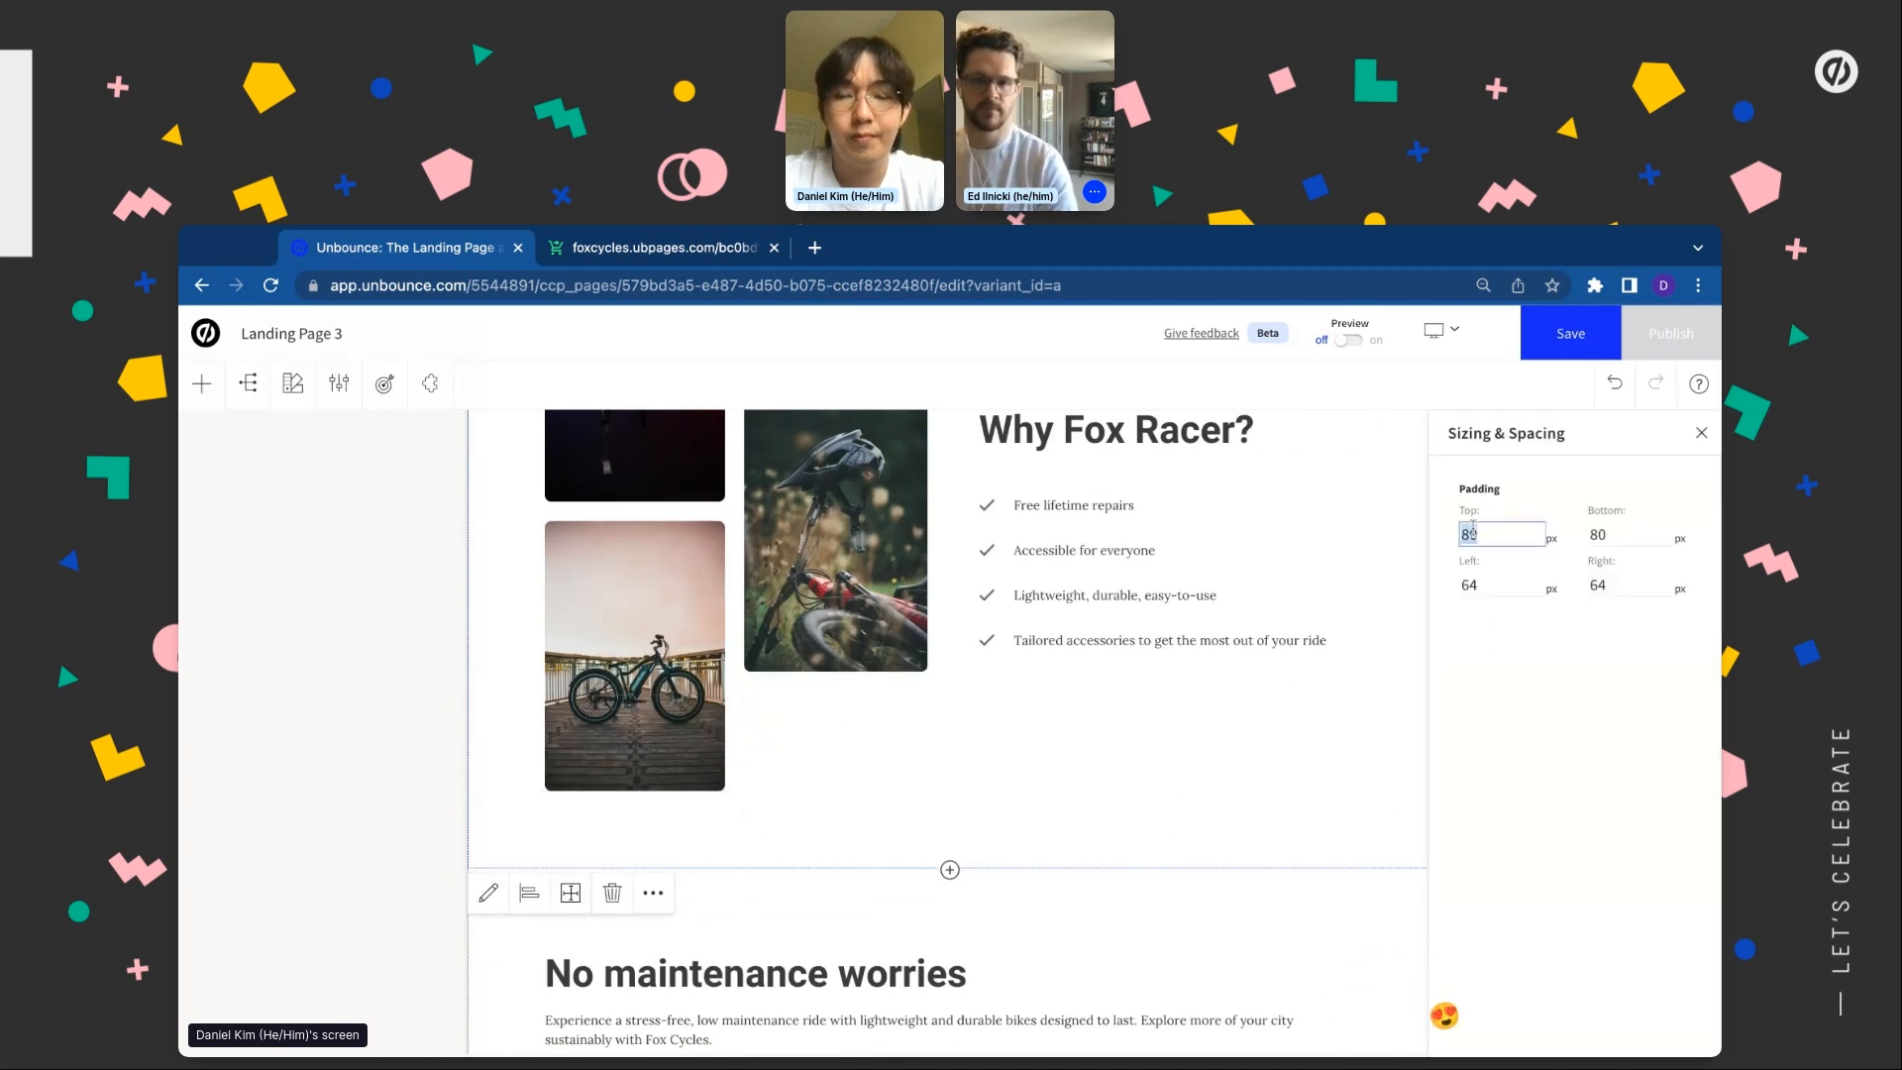
key(Tab)
text(4)
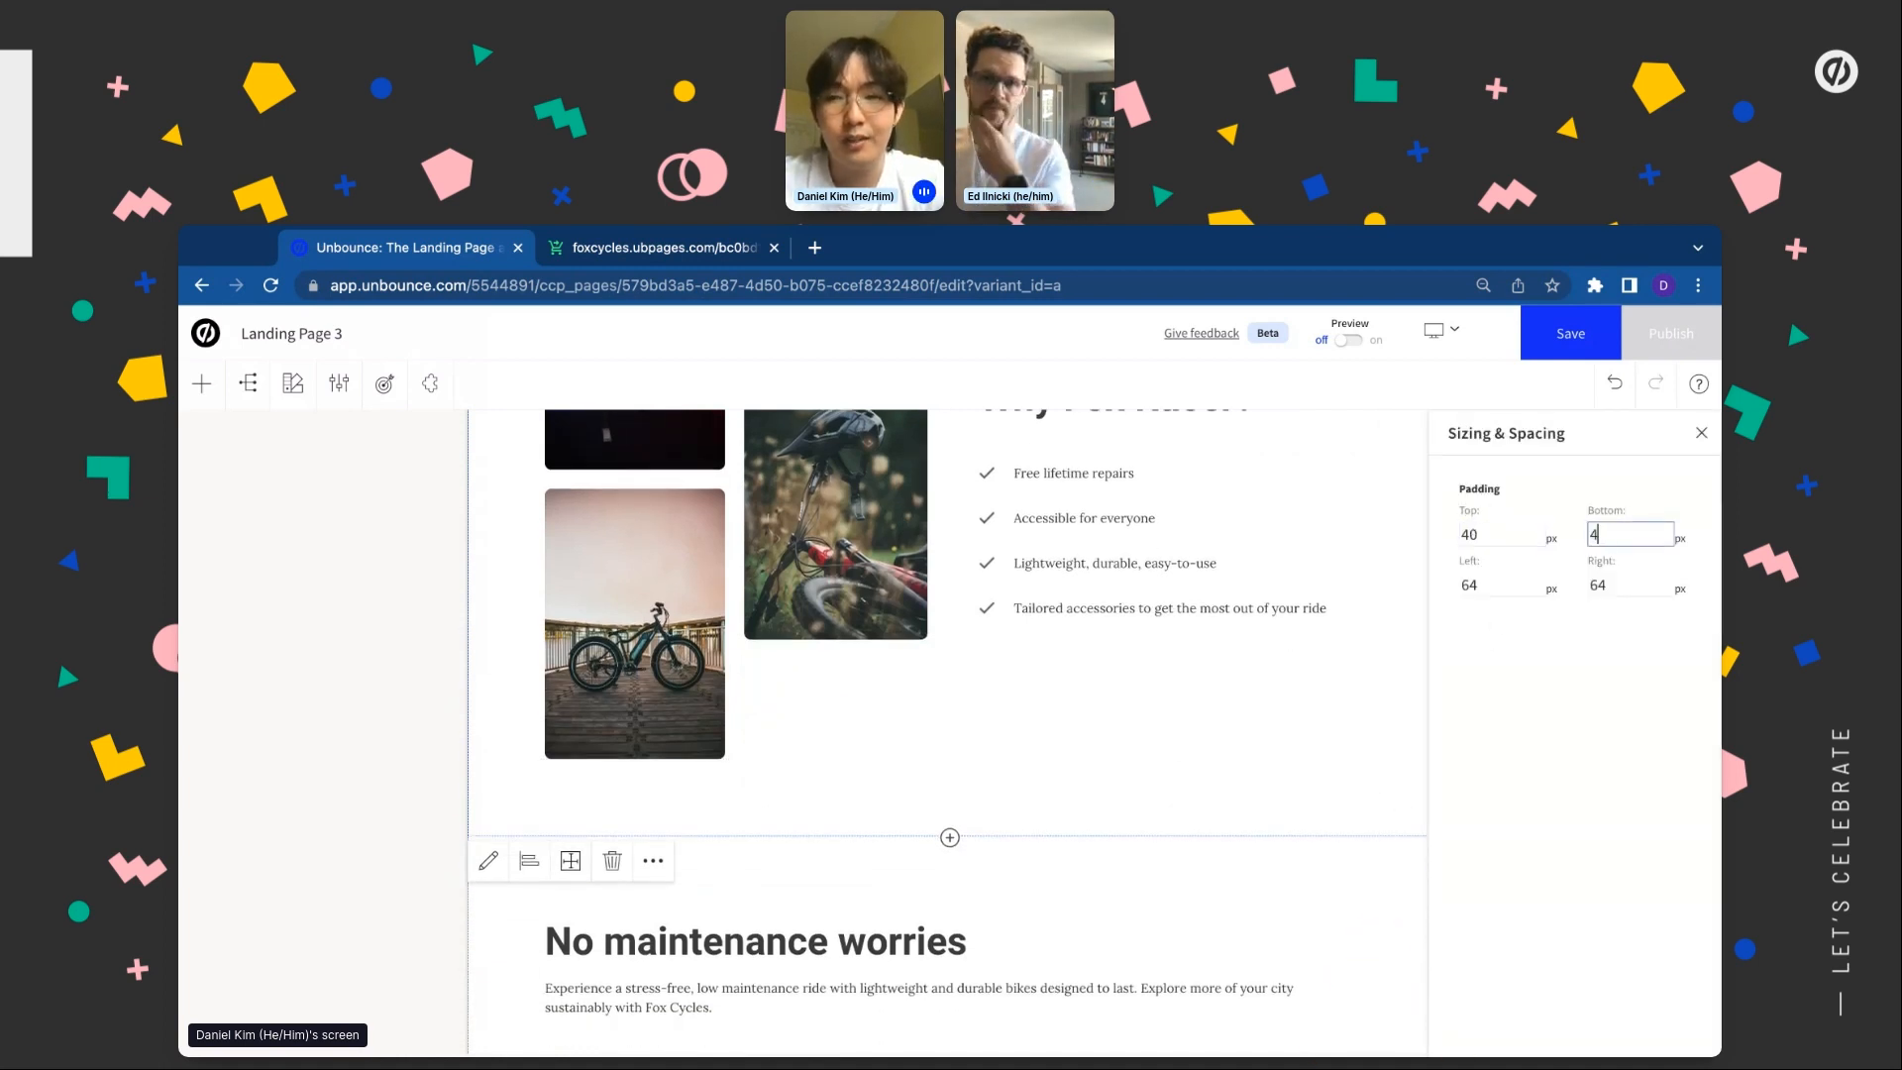
text(0)
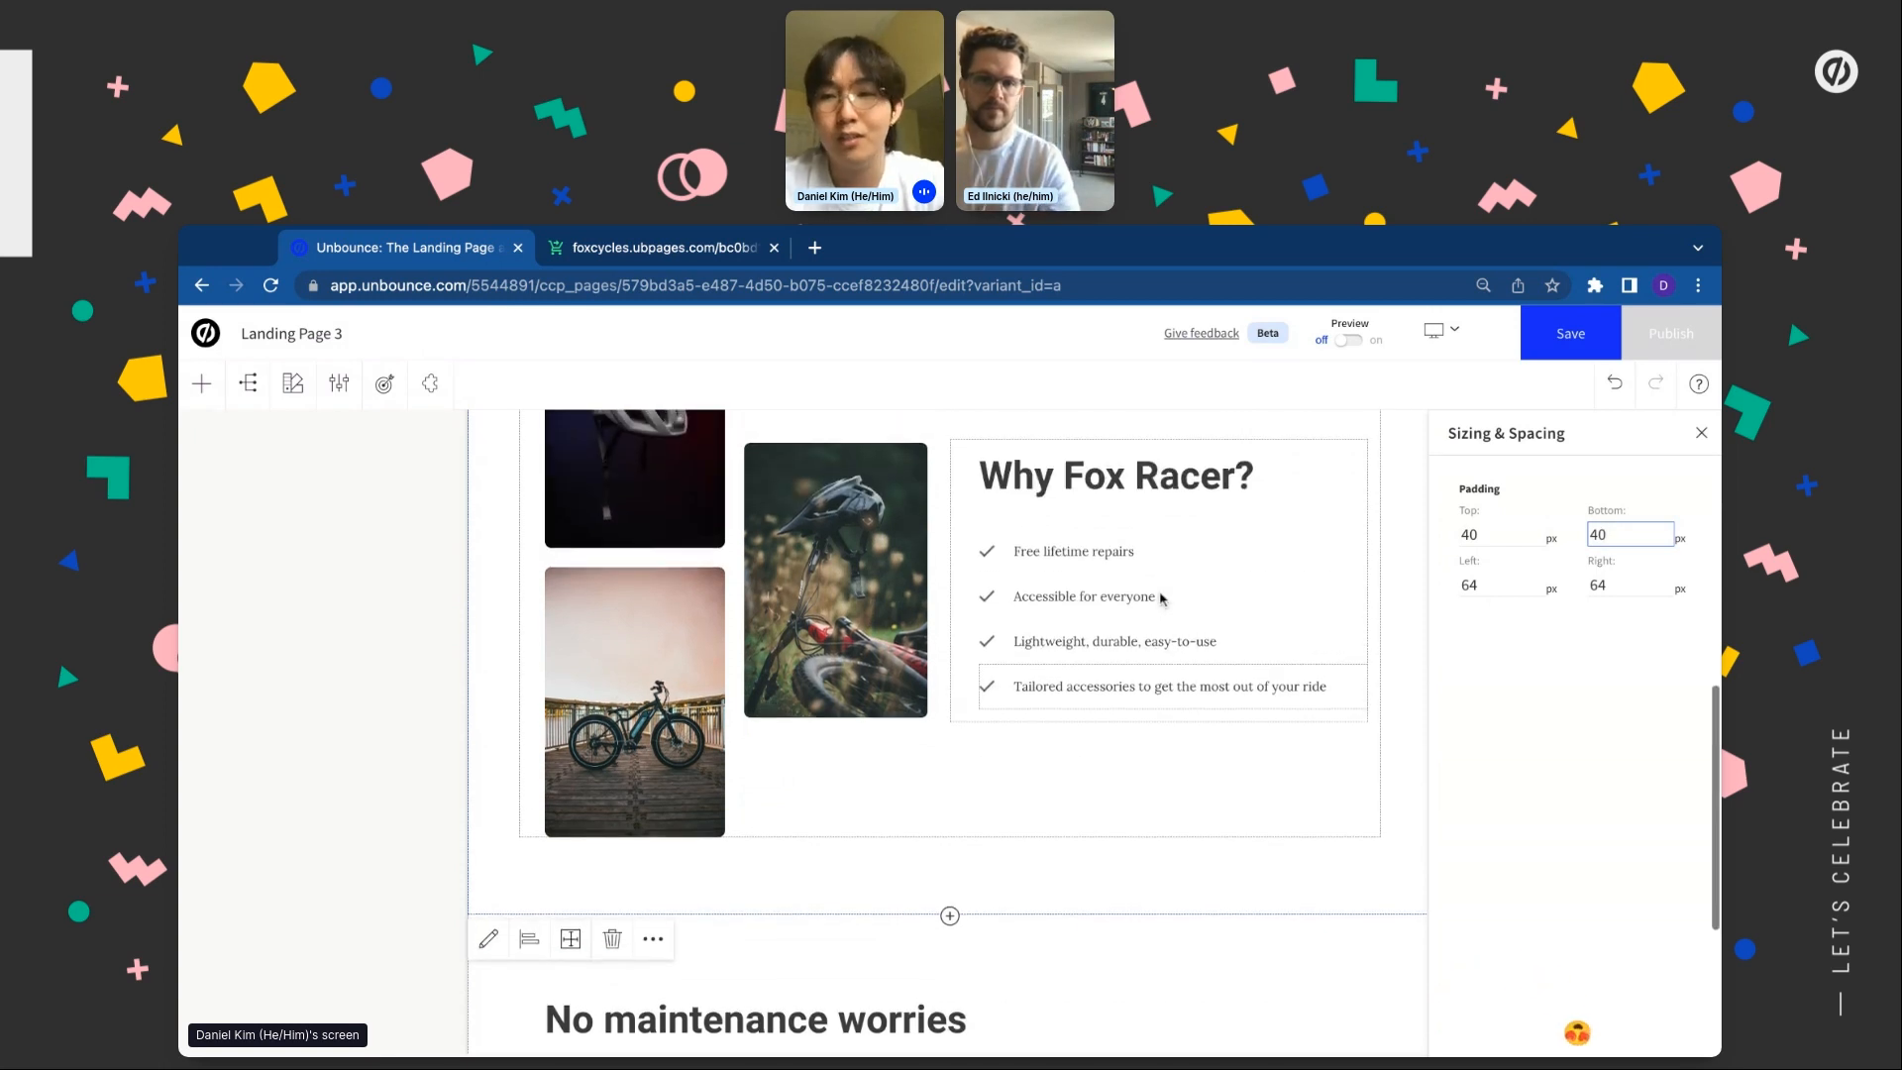
click(1702, 436)
scroll(971, 614, up, 2)
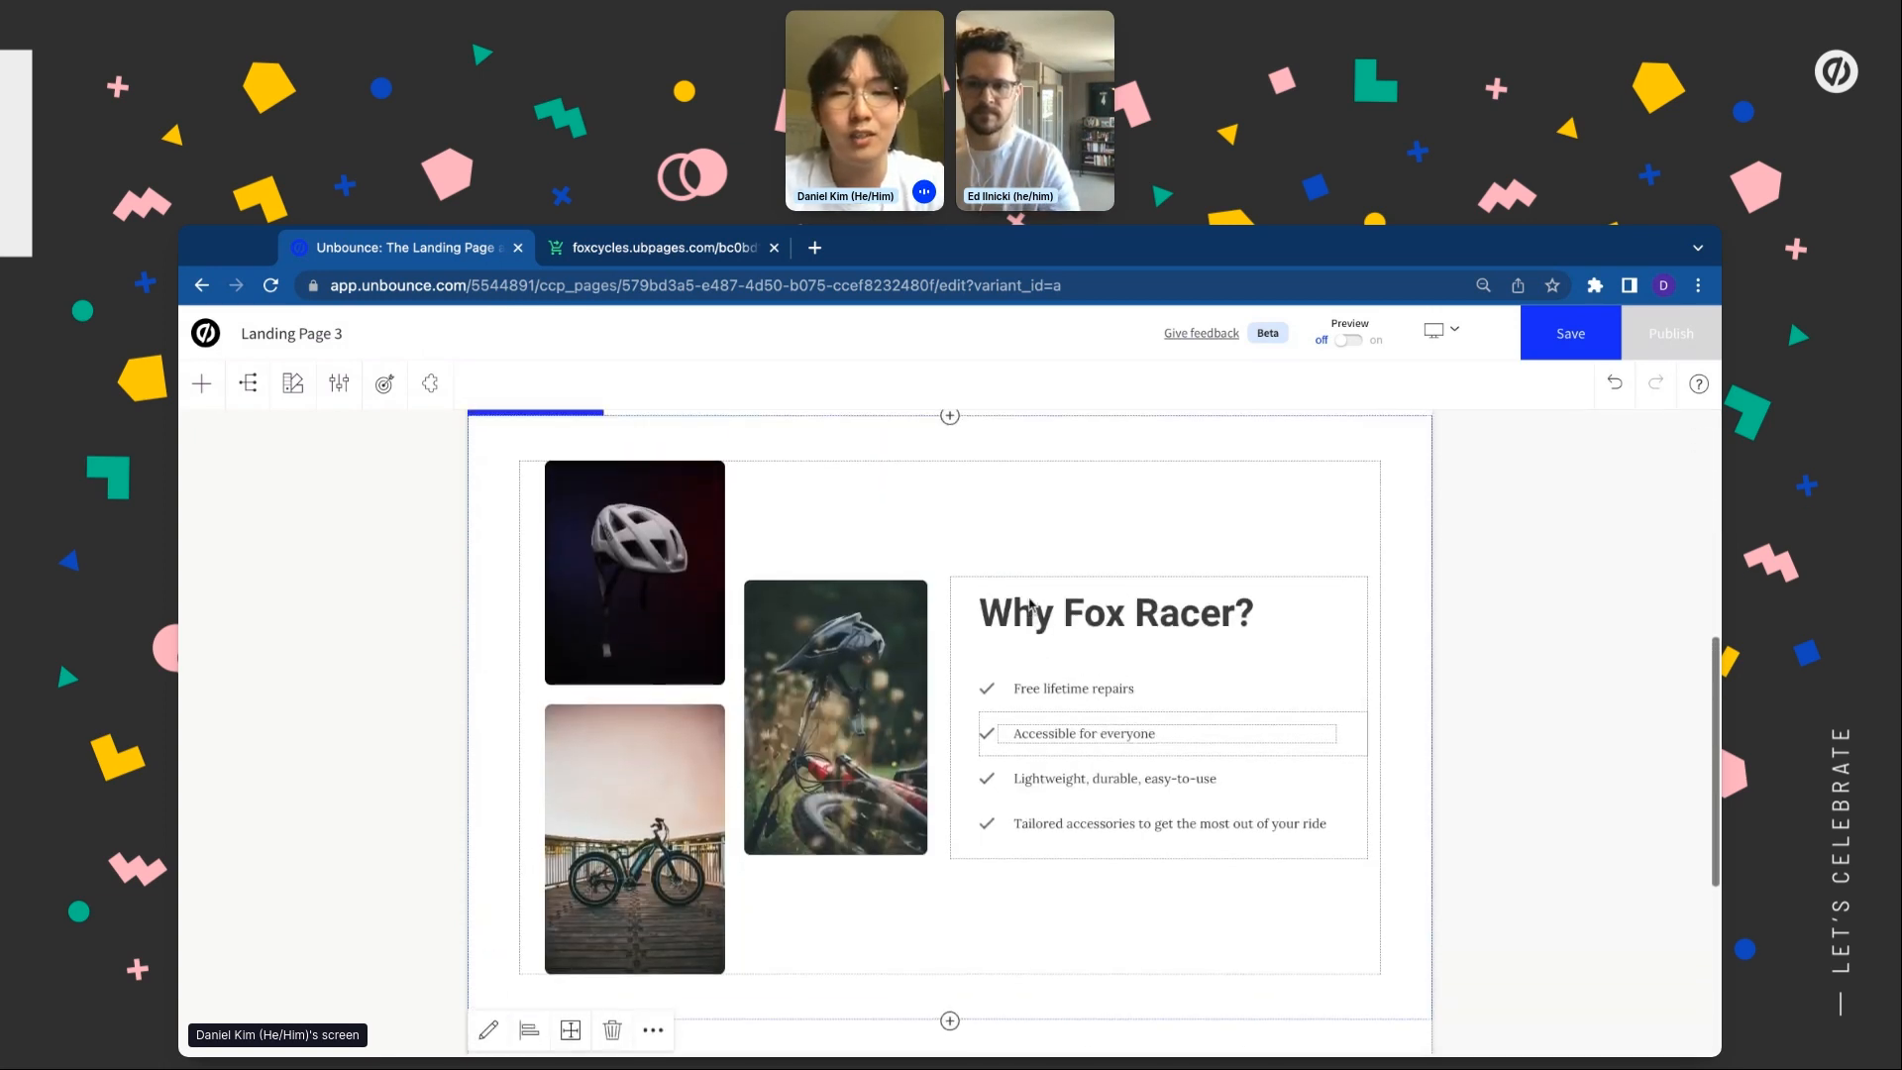
scroll(969, 614, up, 2)
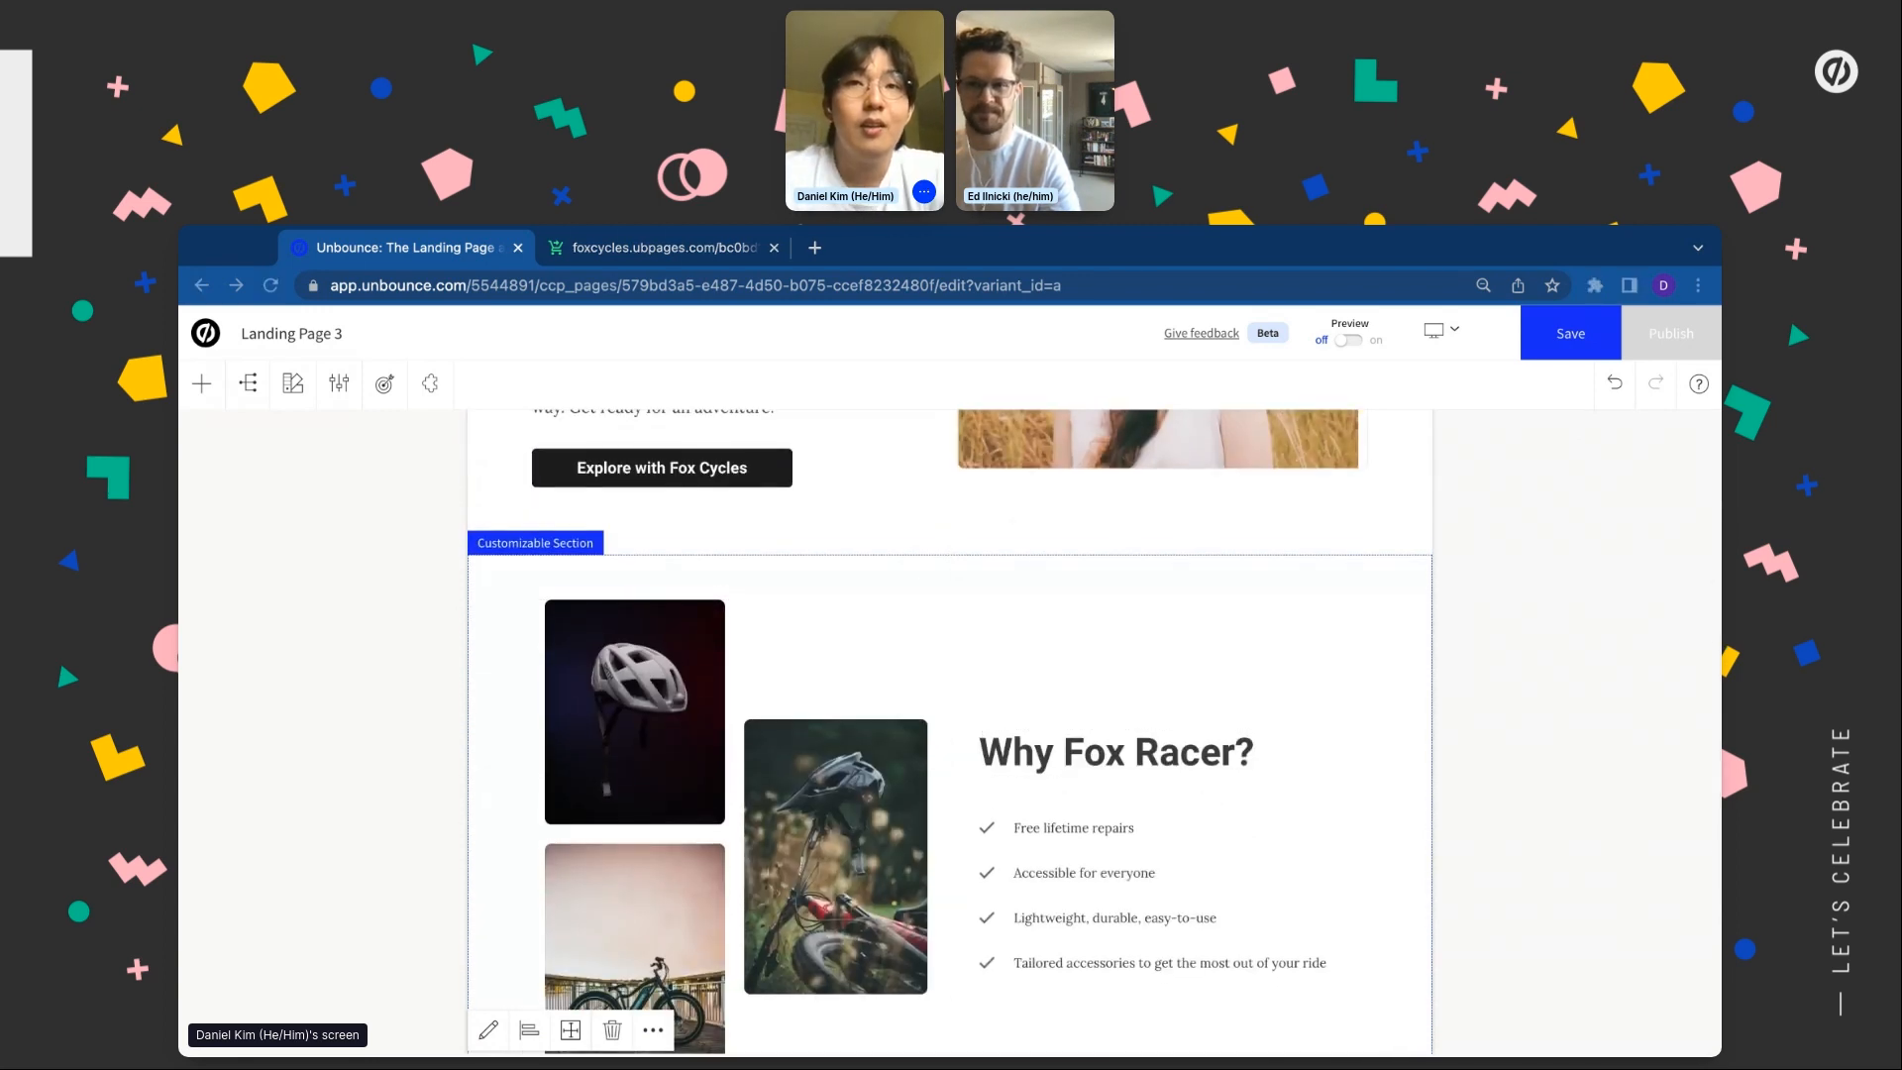
Delete the No maintenance worries section
scroll(1322, 806, down, 5)
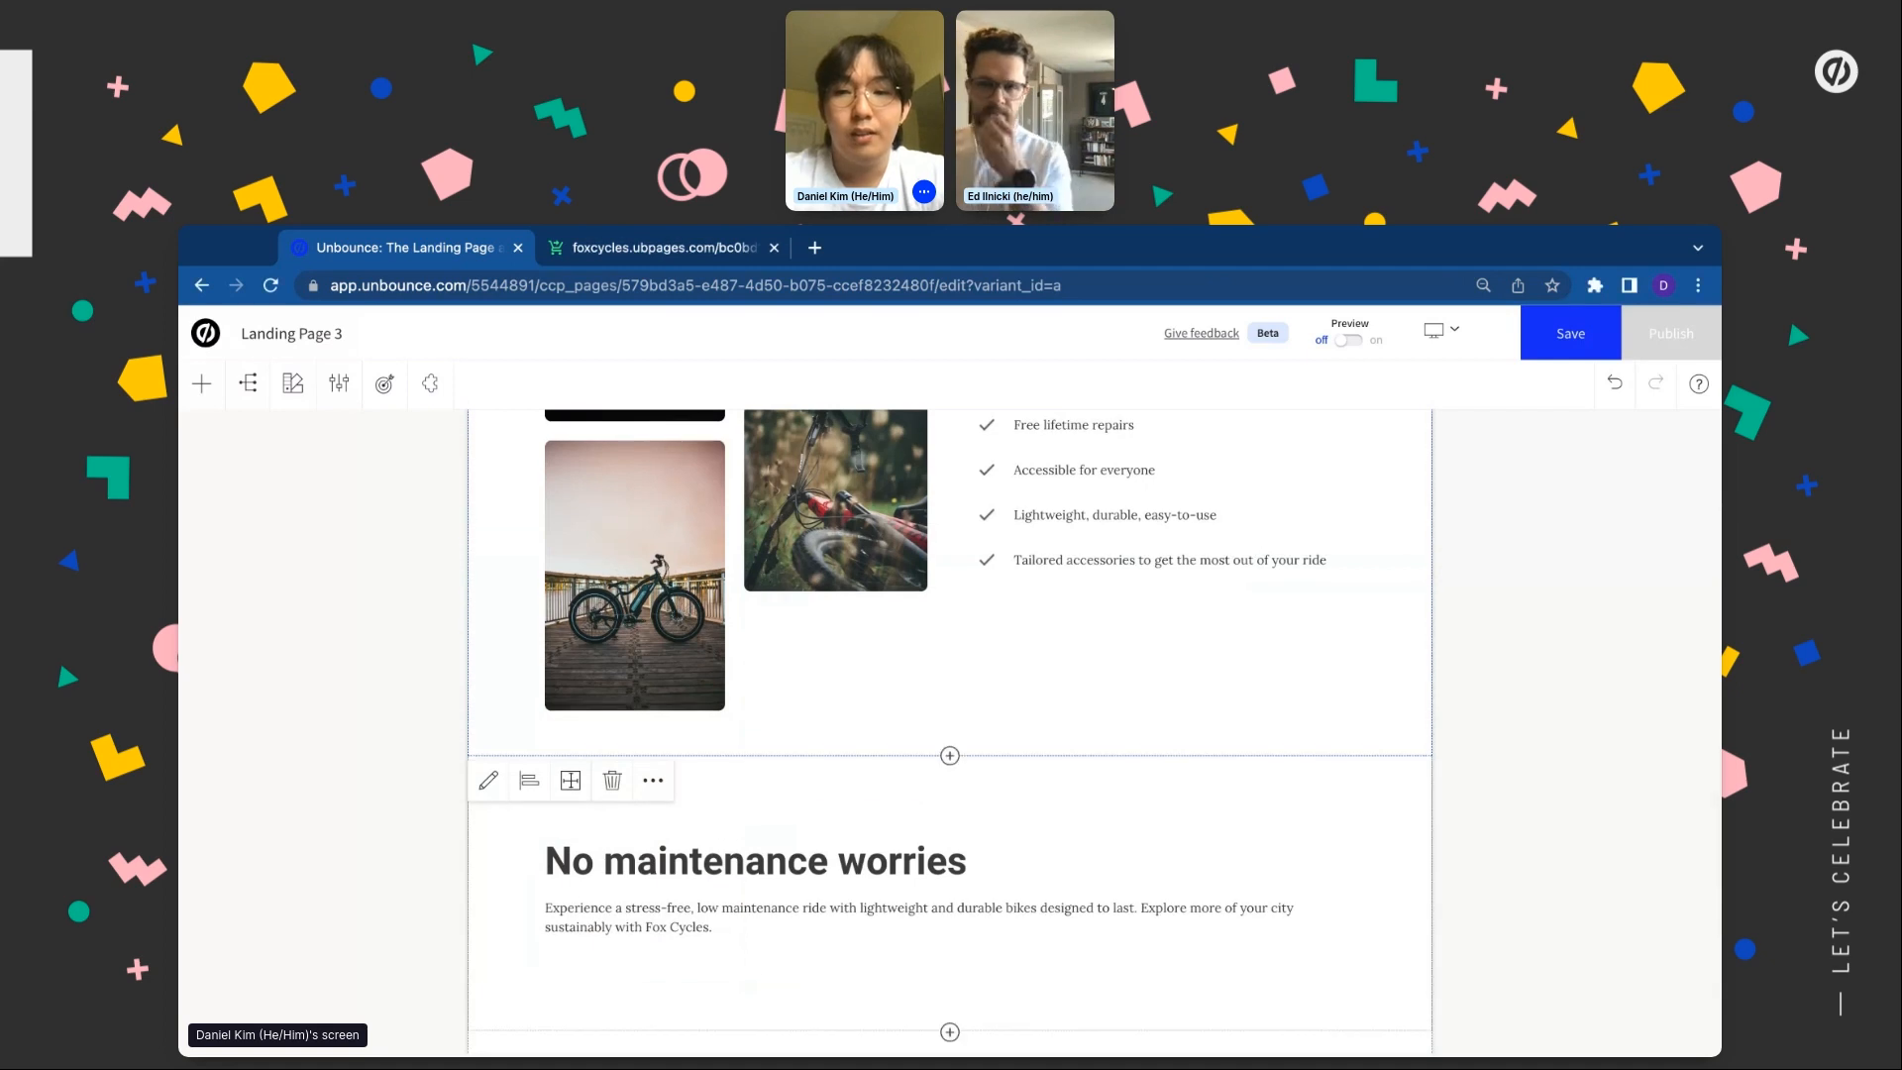
click(612, 1030)
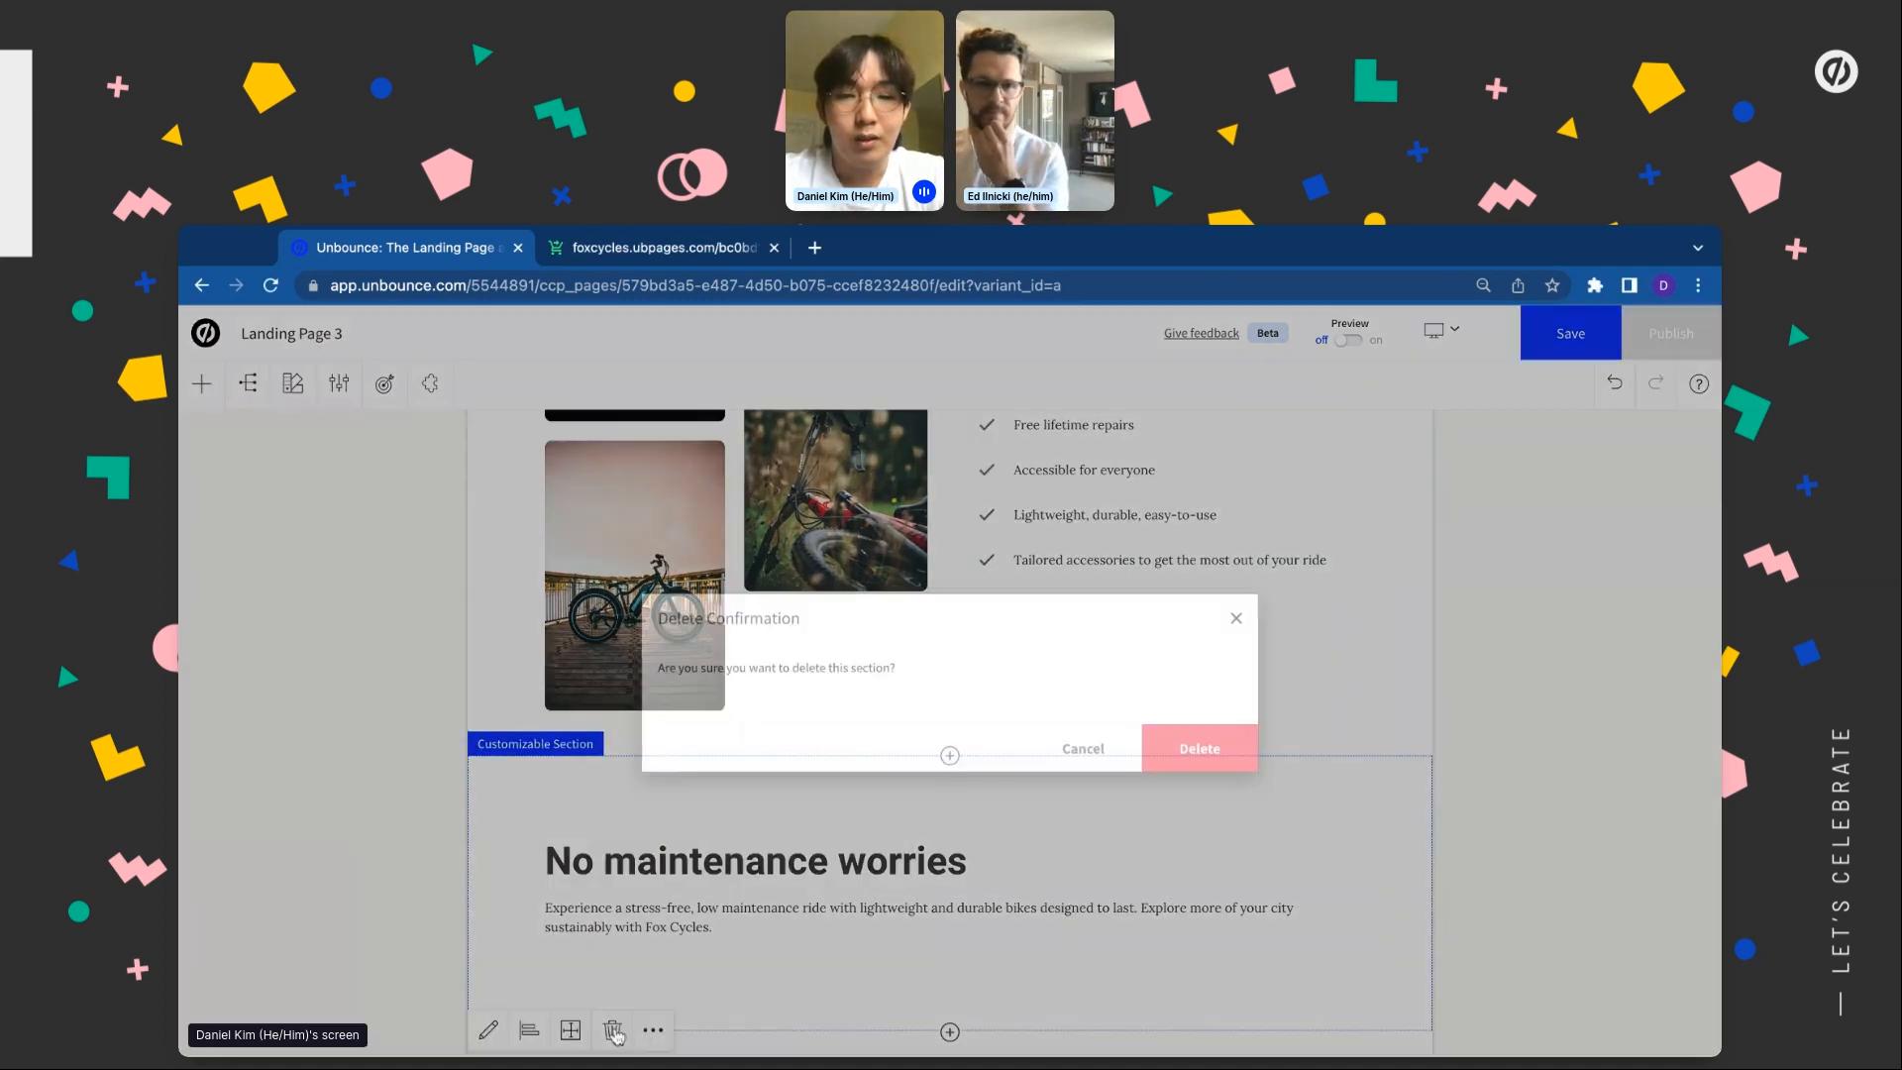
click(1200, 750)
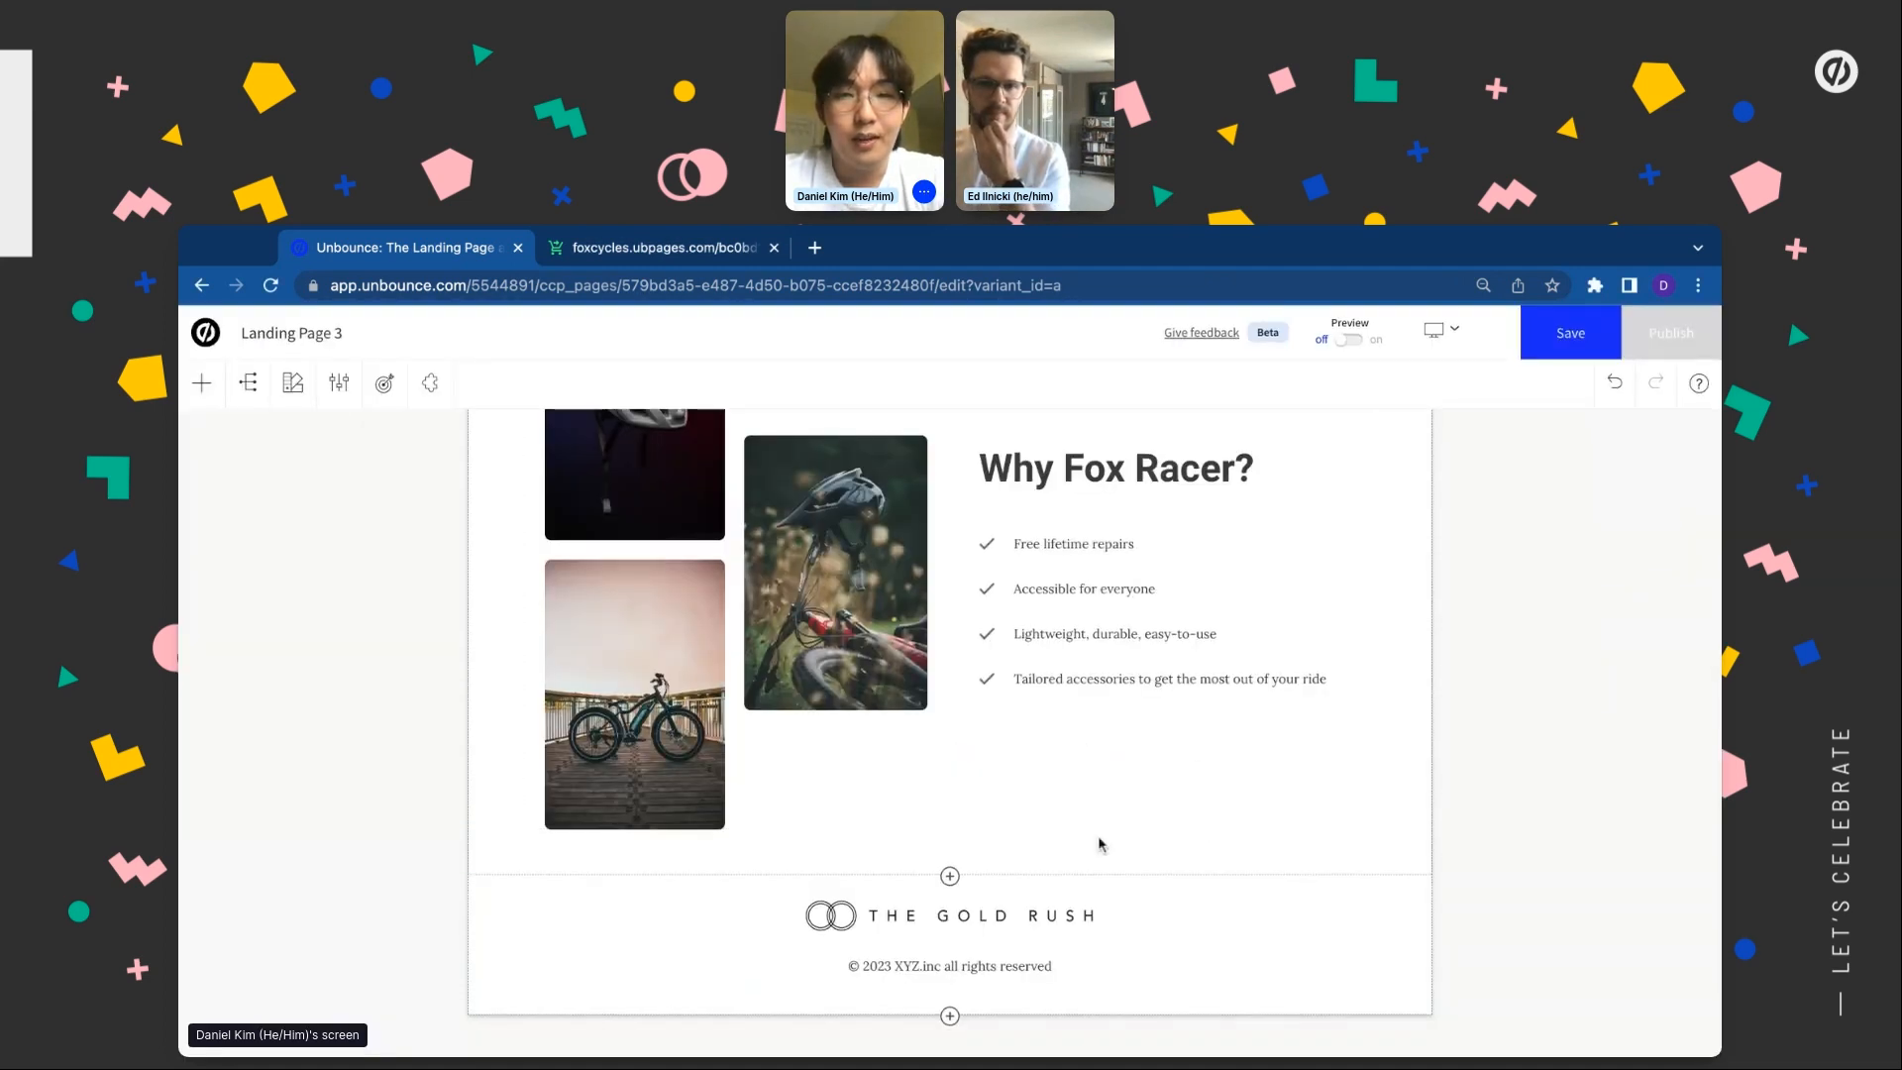
Insert the Call To Action 5 layout below the Why Fox Racer? section
click(950, 878)
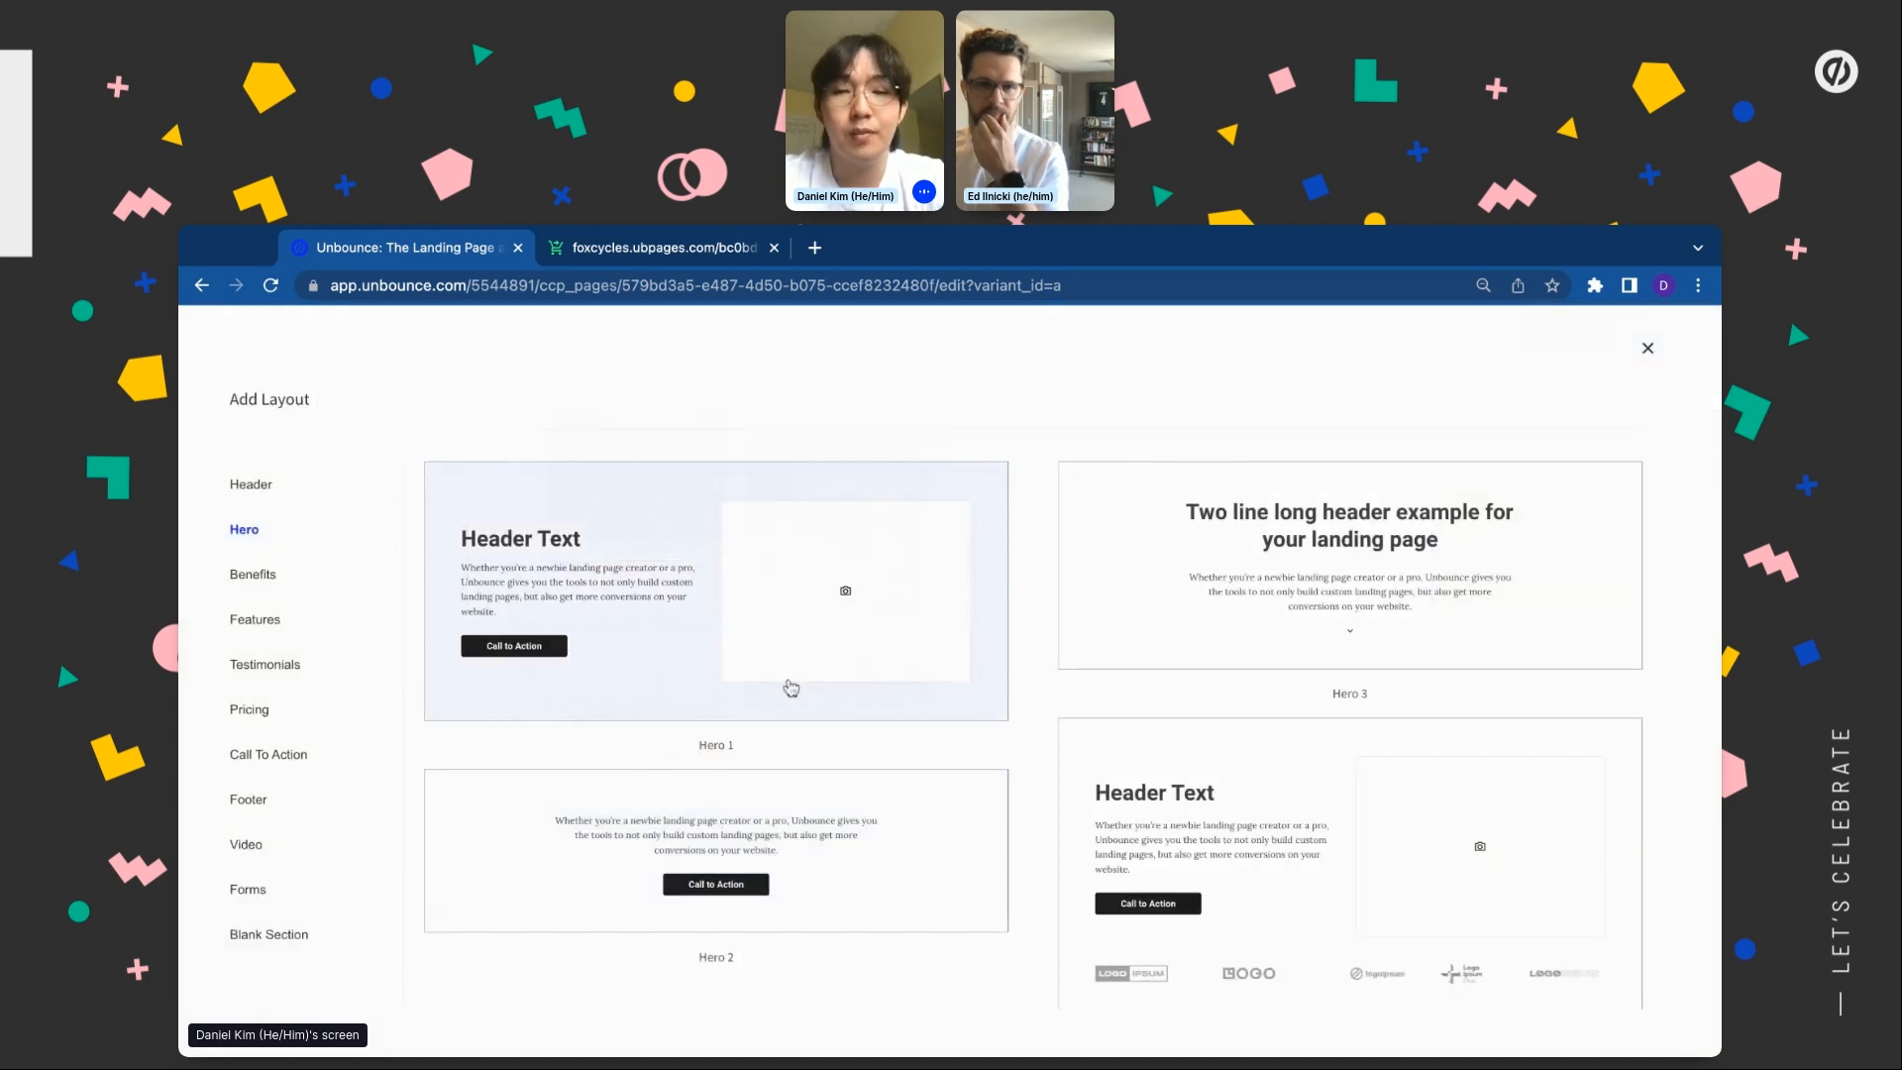
scroll(977, 828, down, 1)
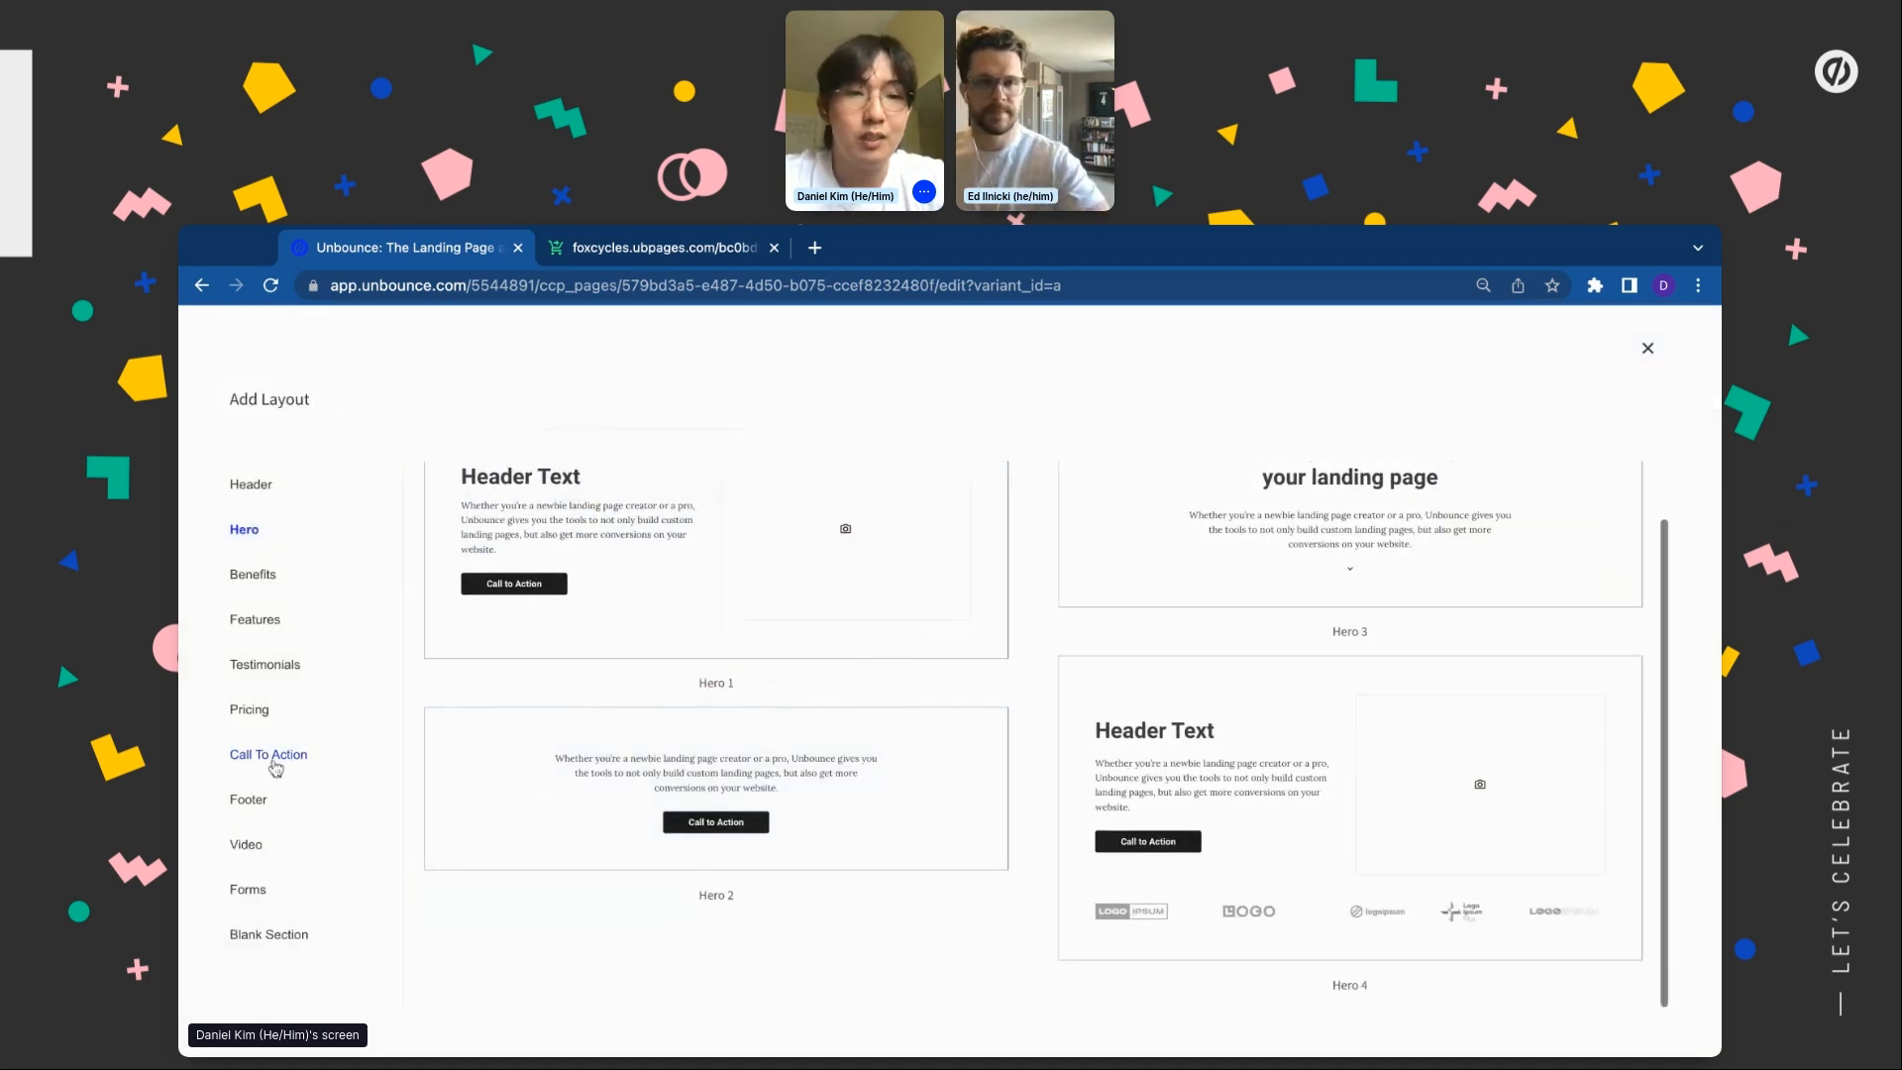
click(268, 755)
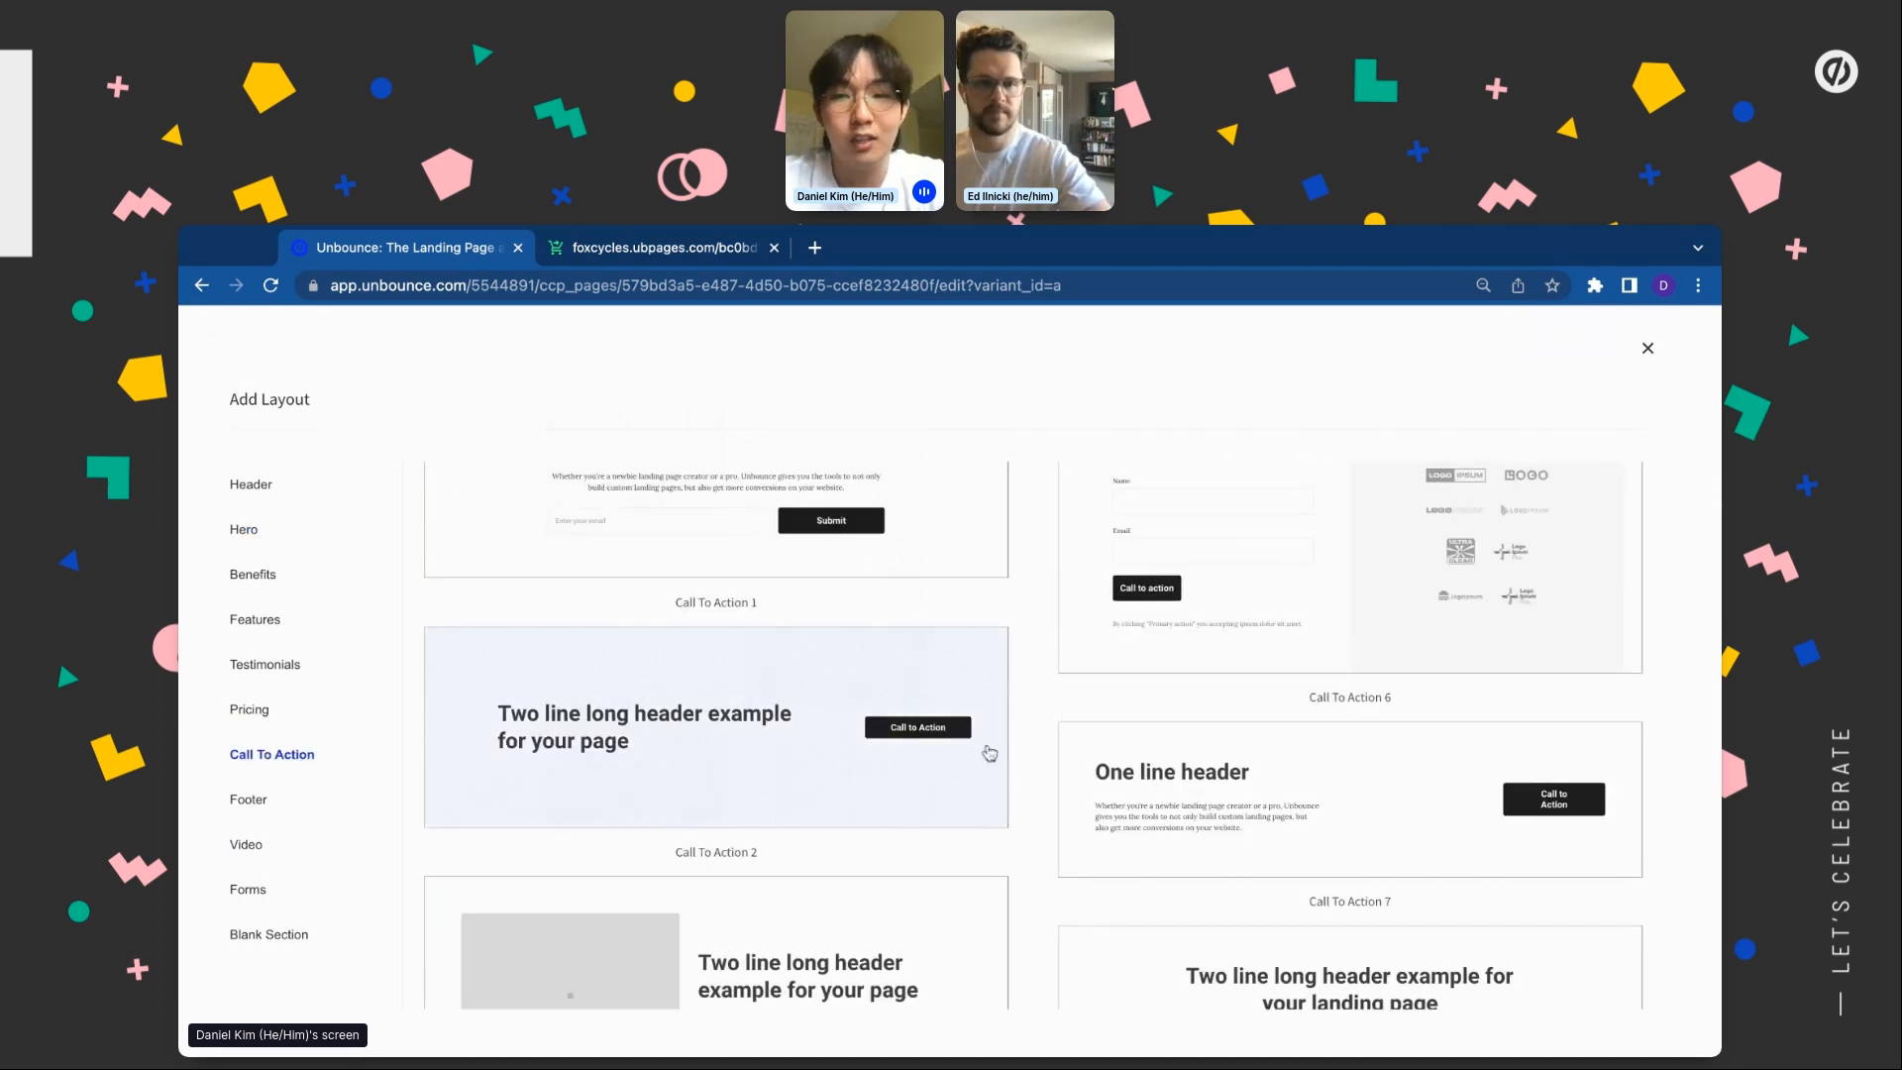
scroll(986, 755, down, 5)
scroll(990, 753, down, 3)
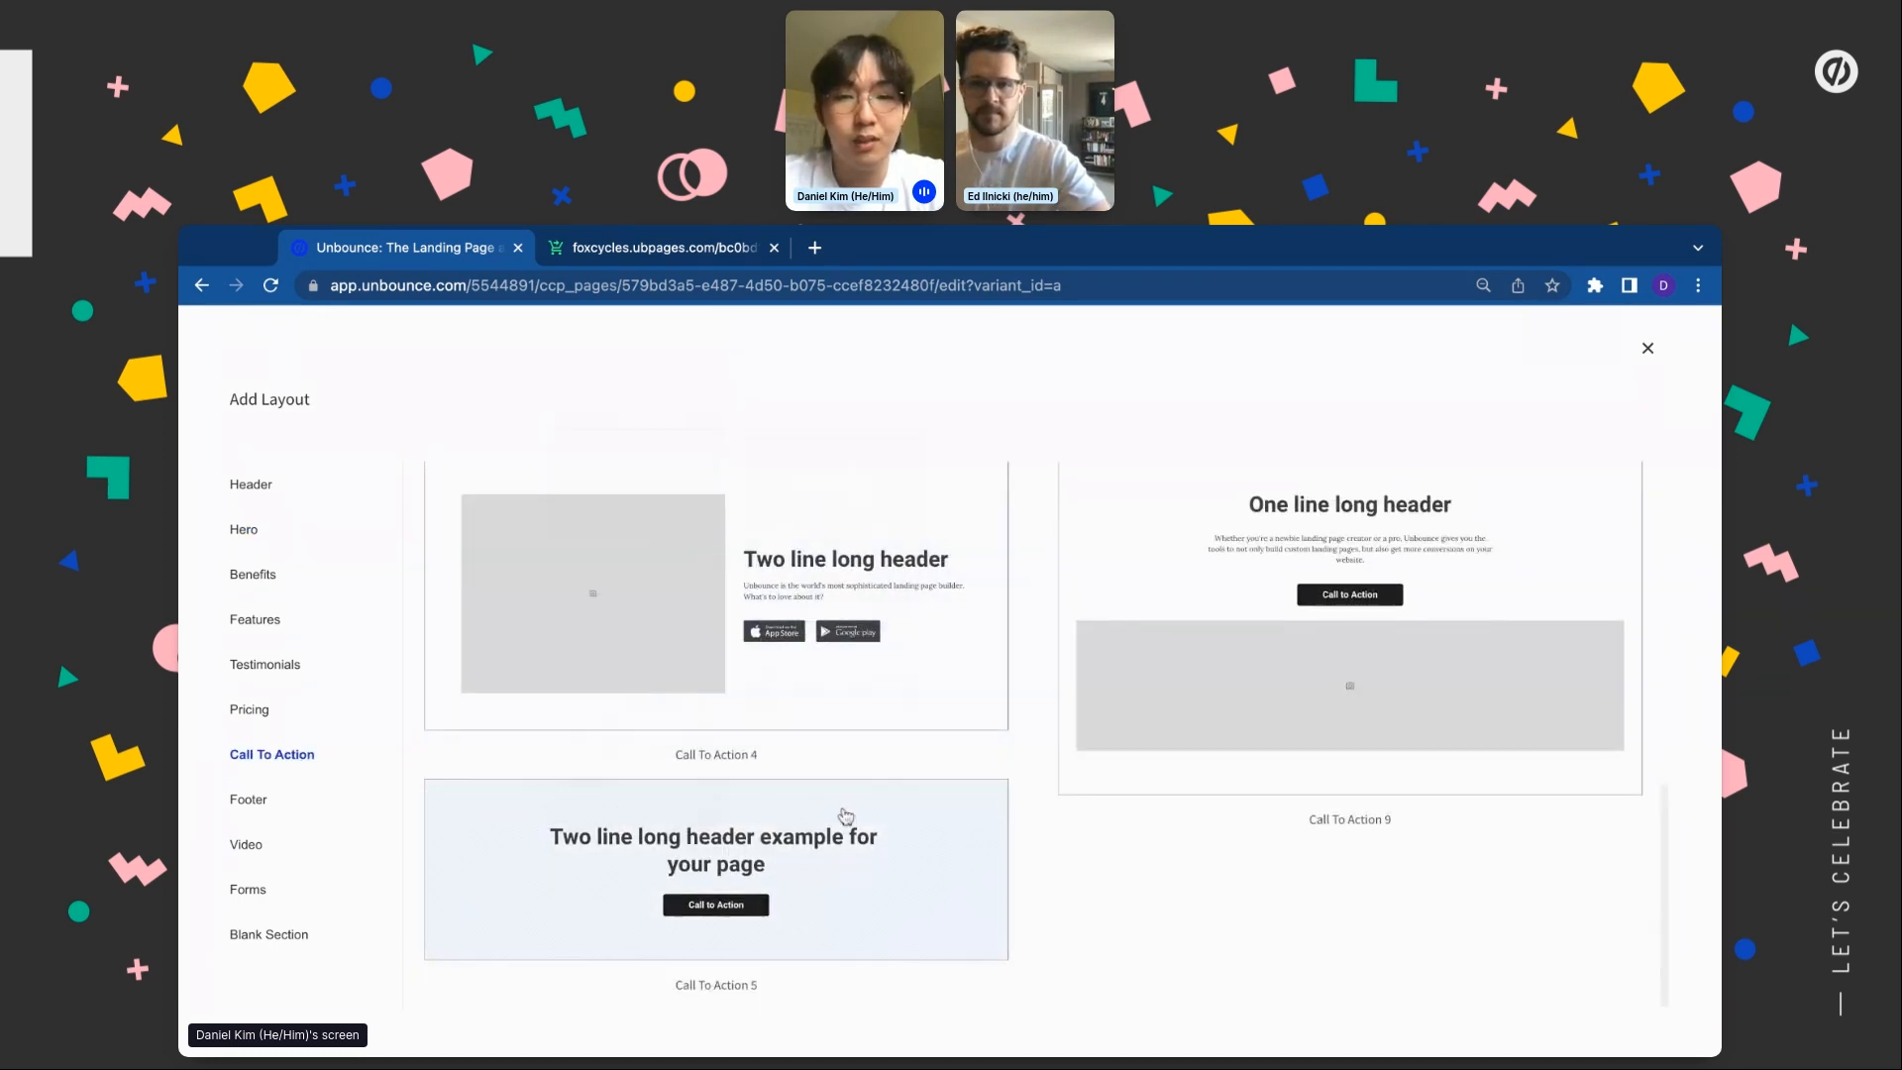
click(874, 817)
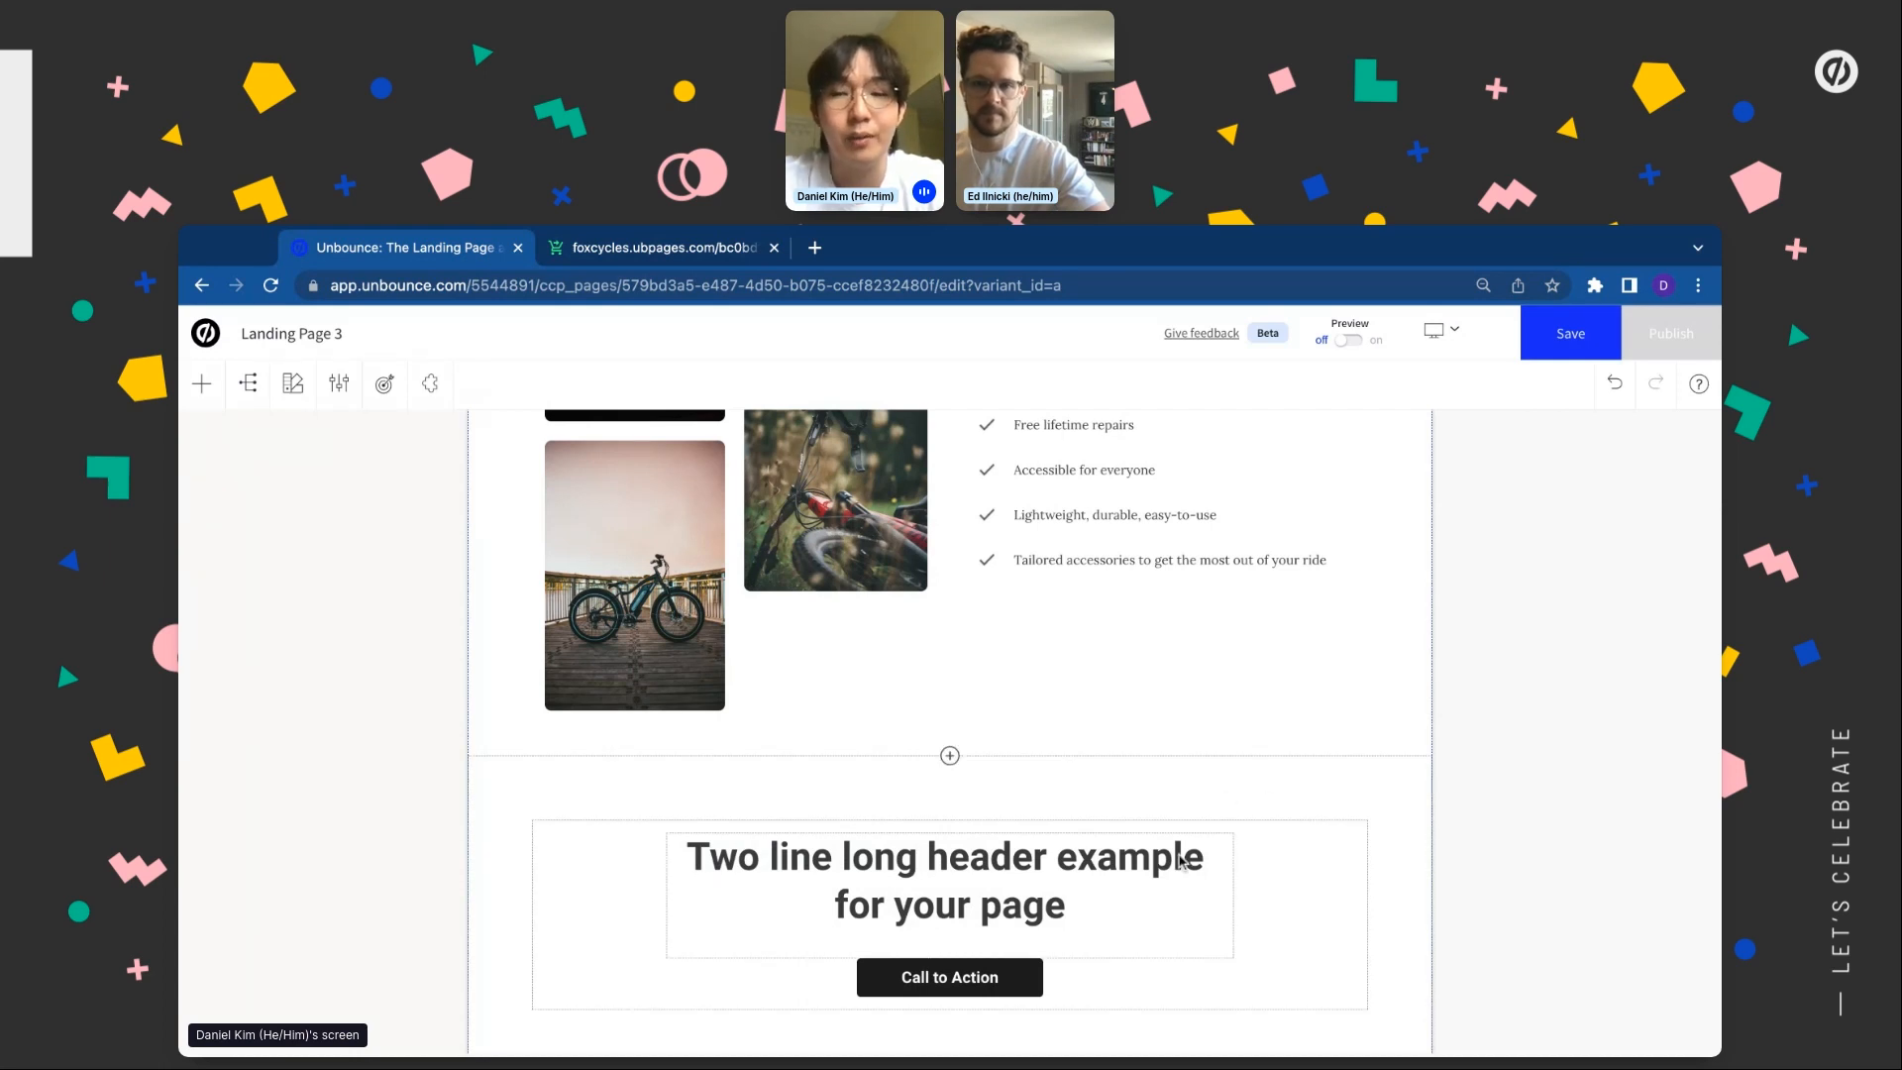
Change the CTA heading to 'What are you waiting for? Shop and save now!'
scroll(1169, 842, down, 1)
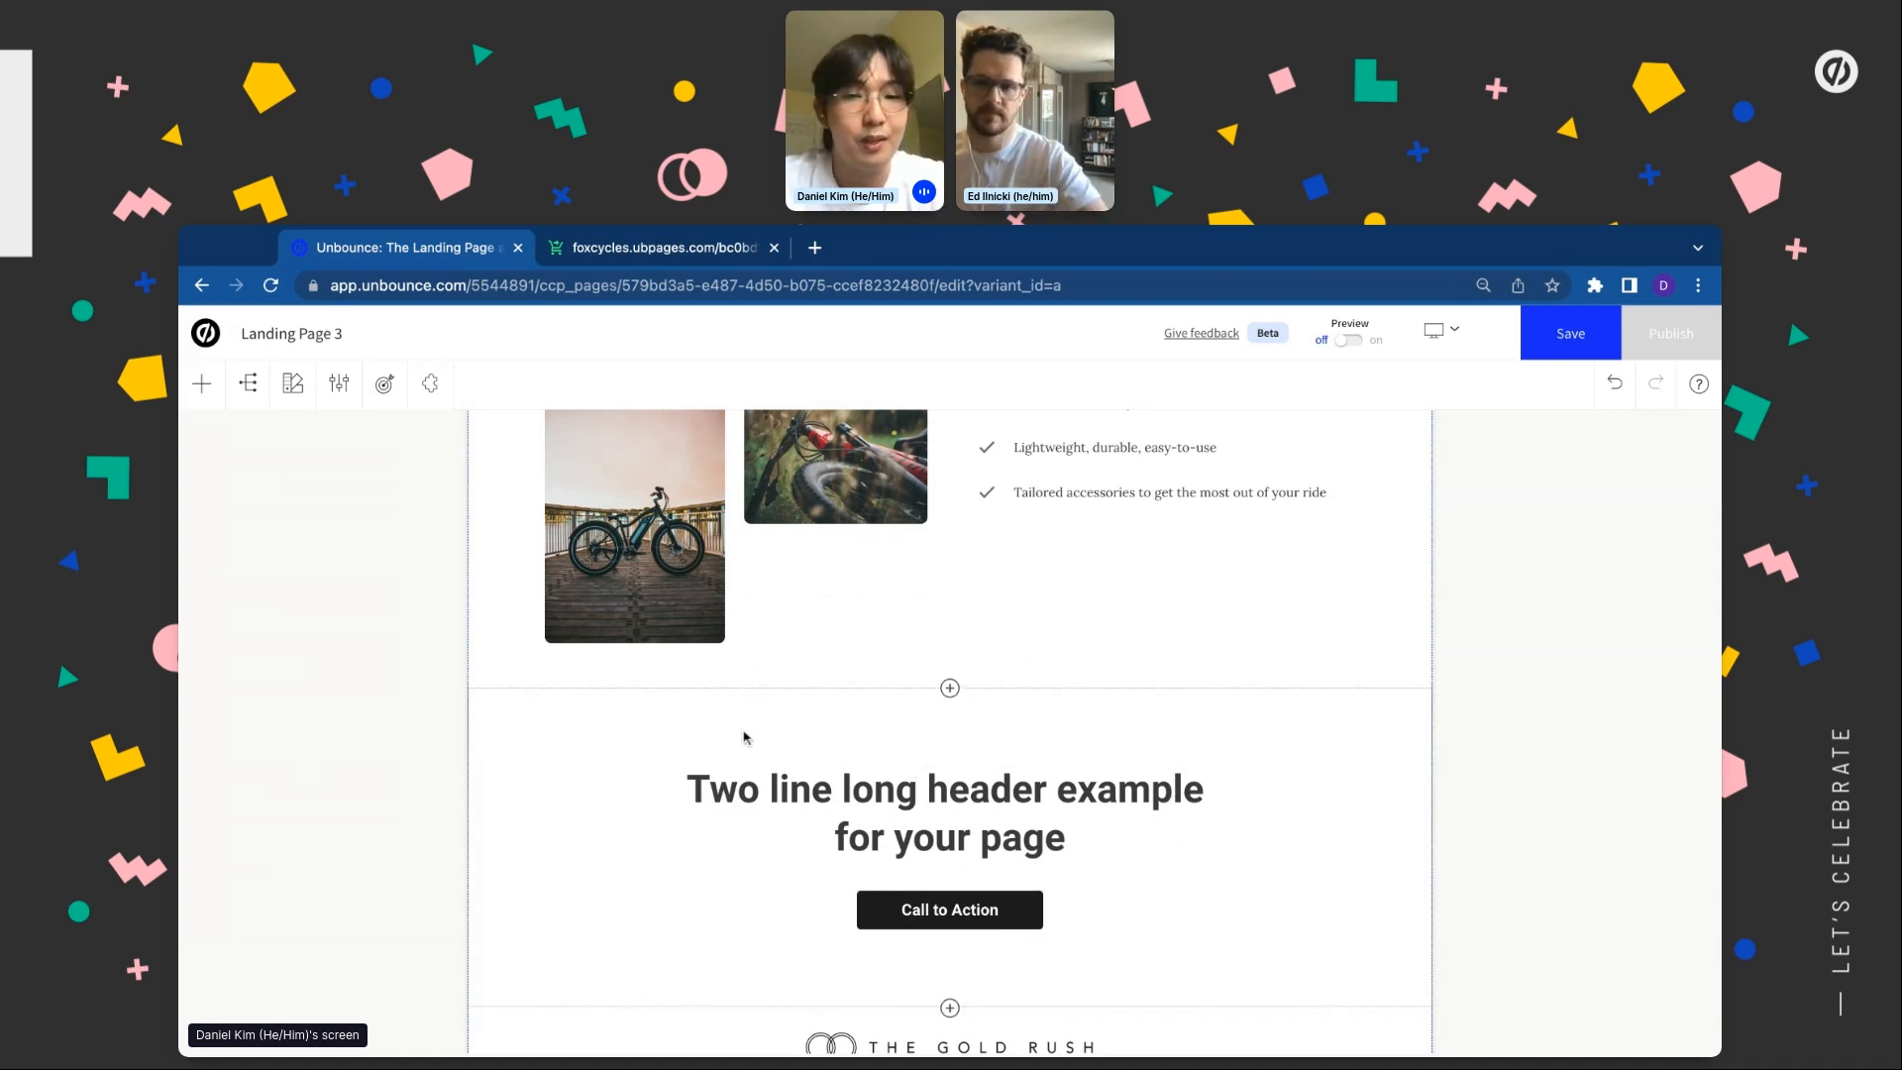
double_click(712, 792)
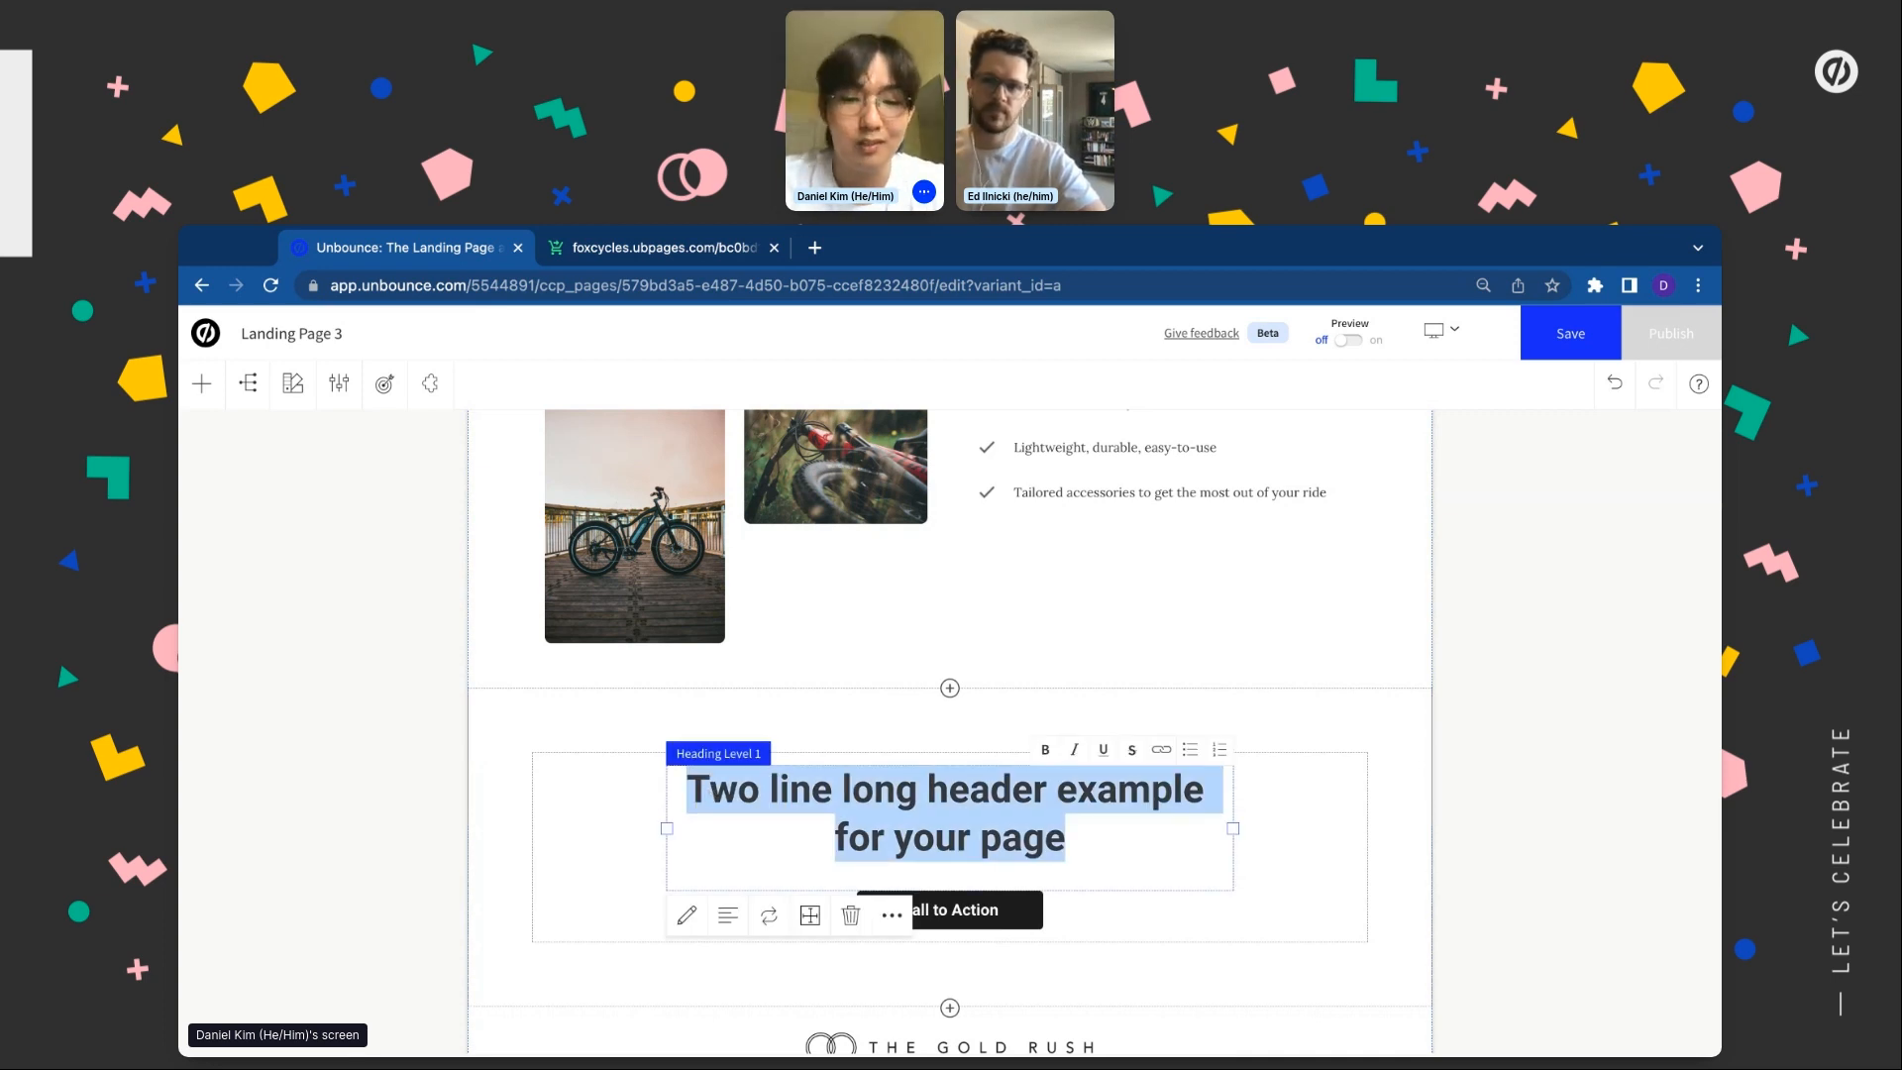
text(Why)
key(BackSpace)
key(BackSpace)
key(BackSpace)
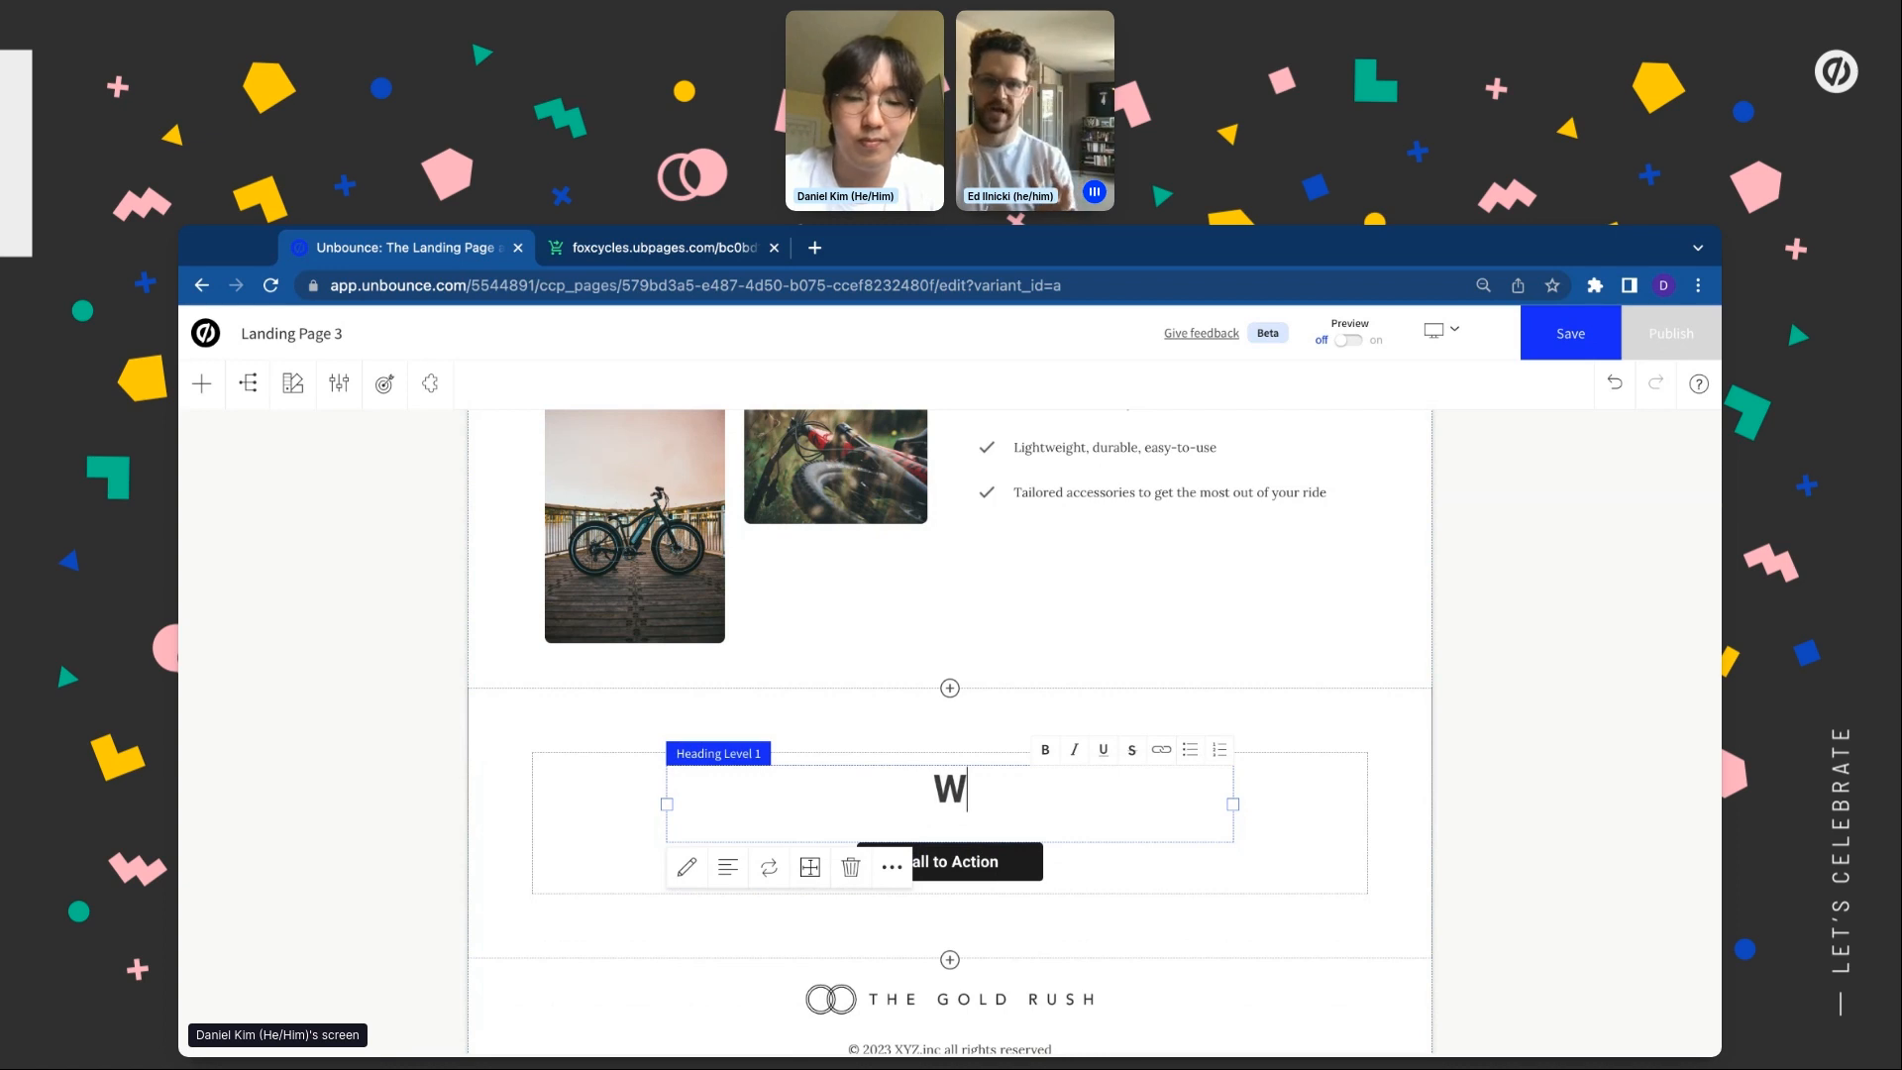
text(What )
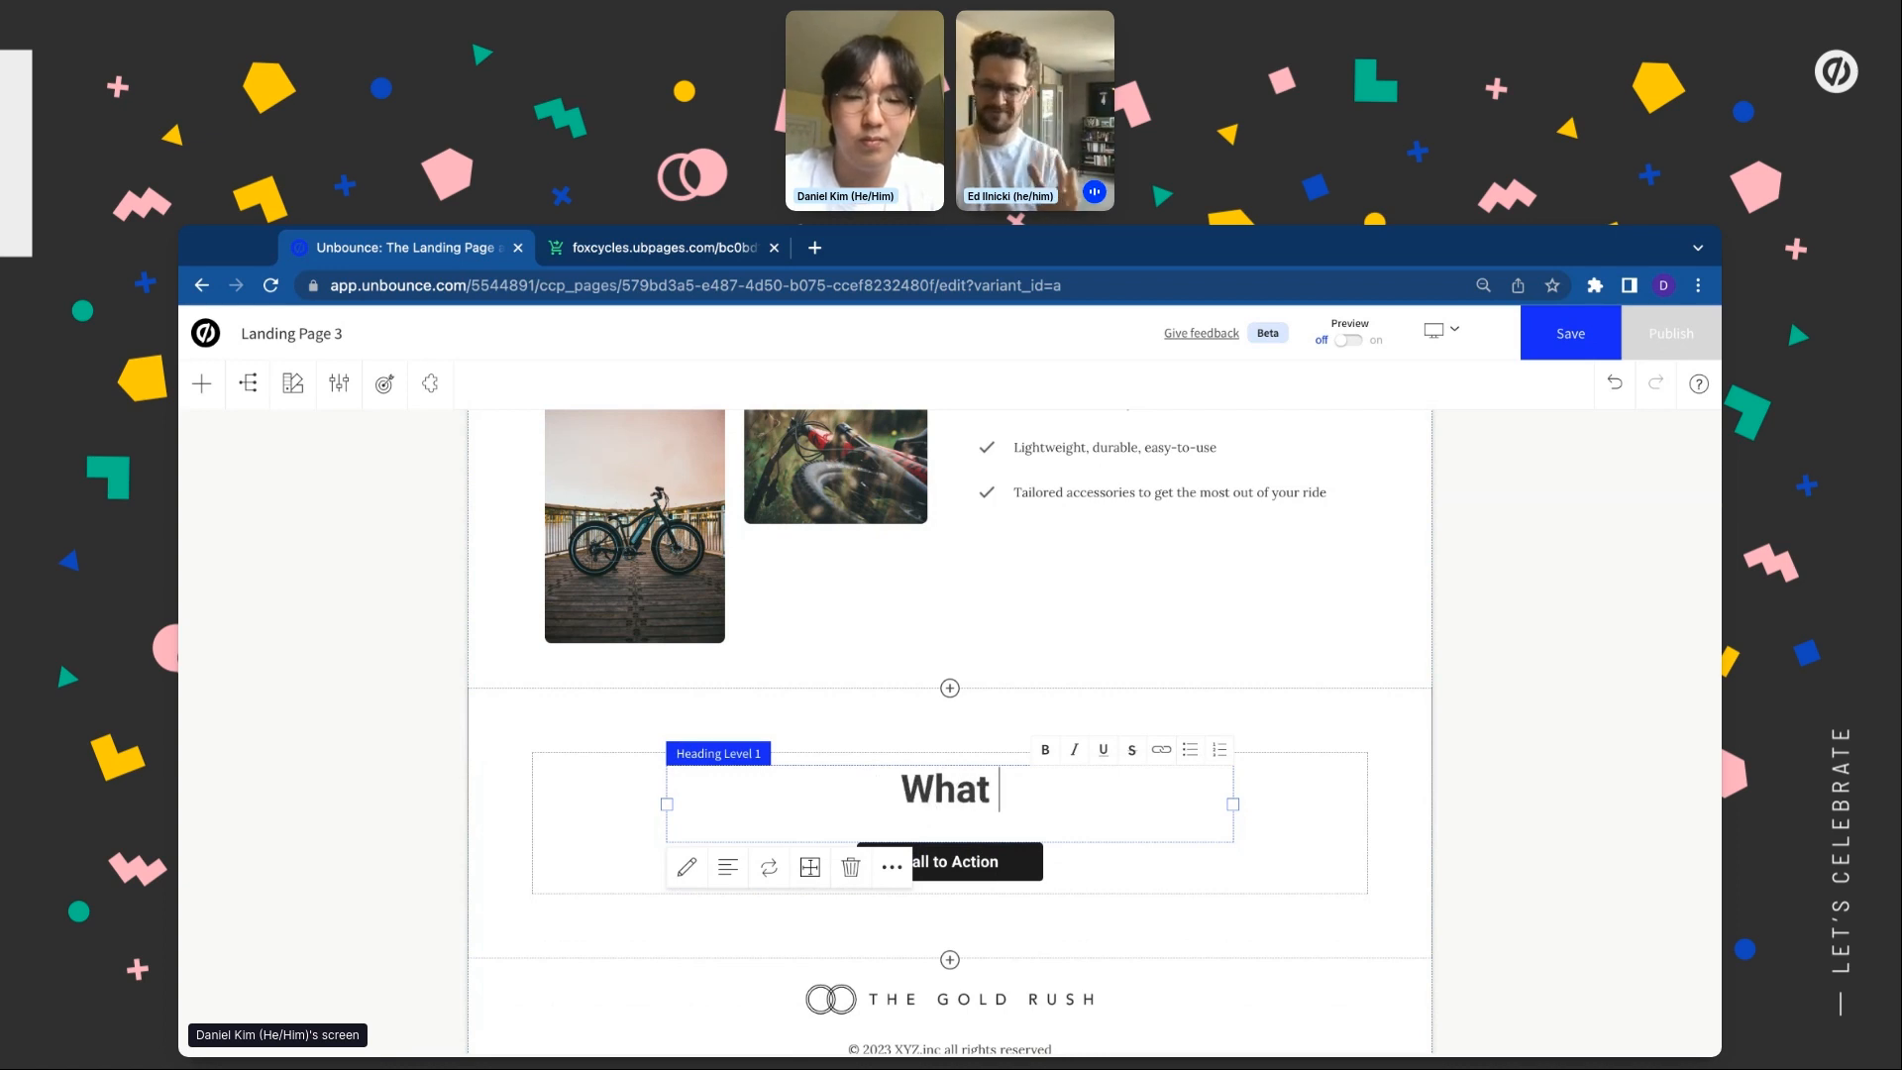
text(are you wait)
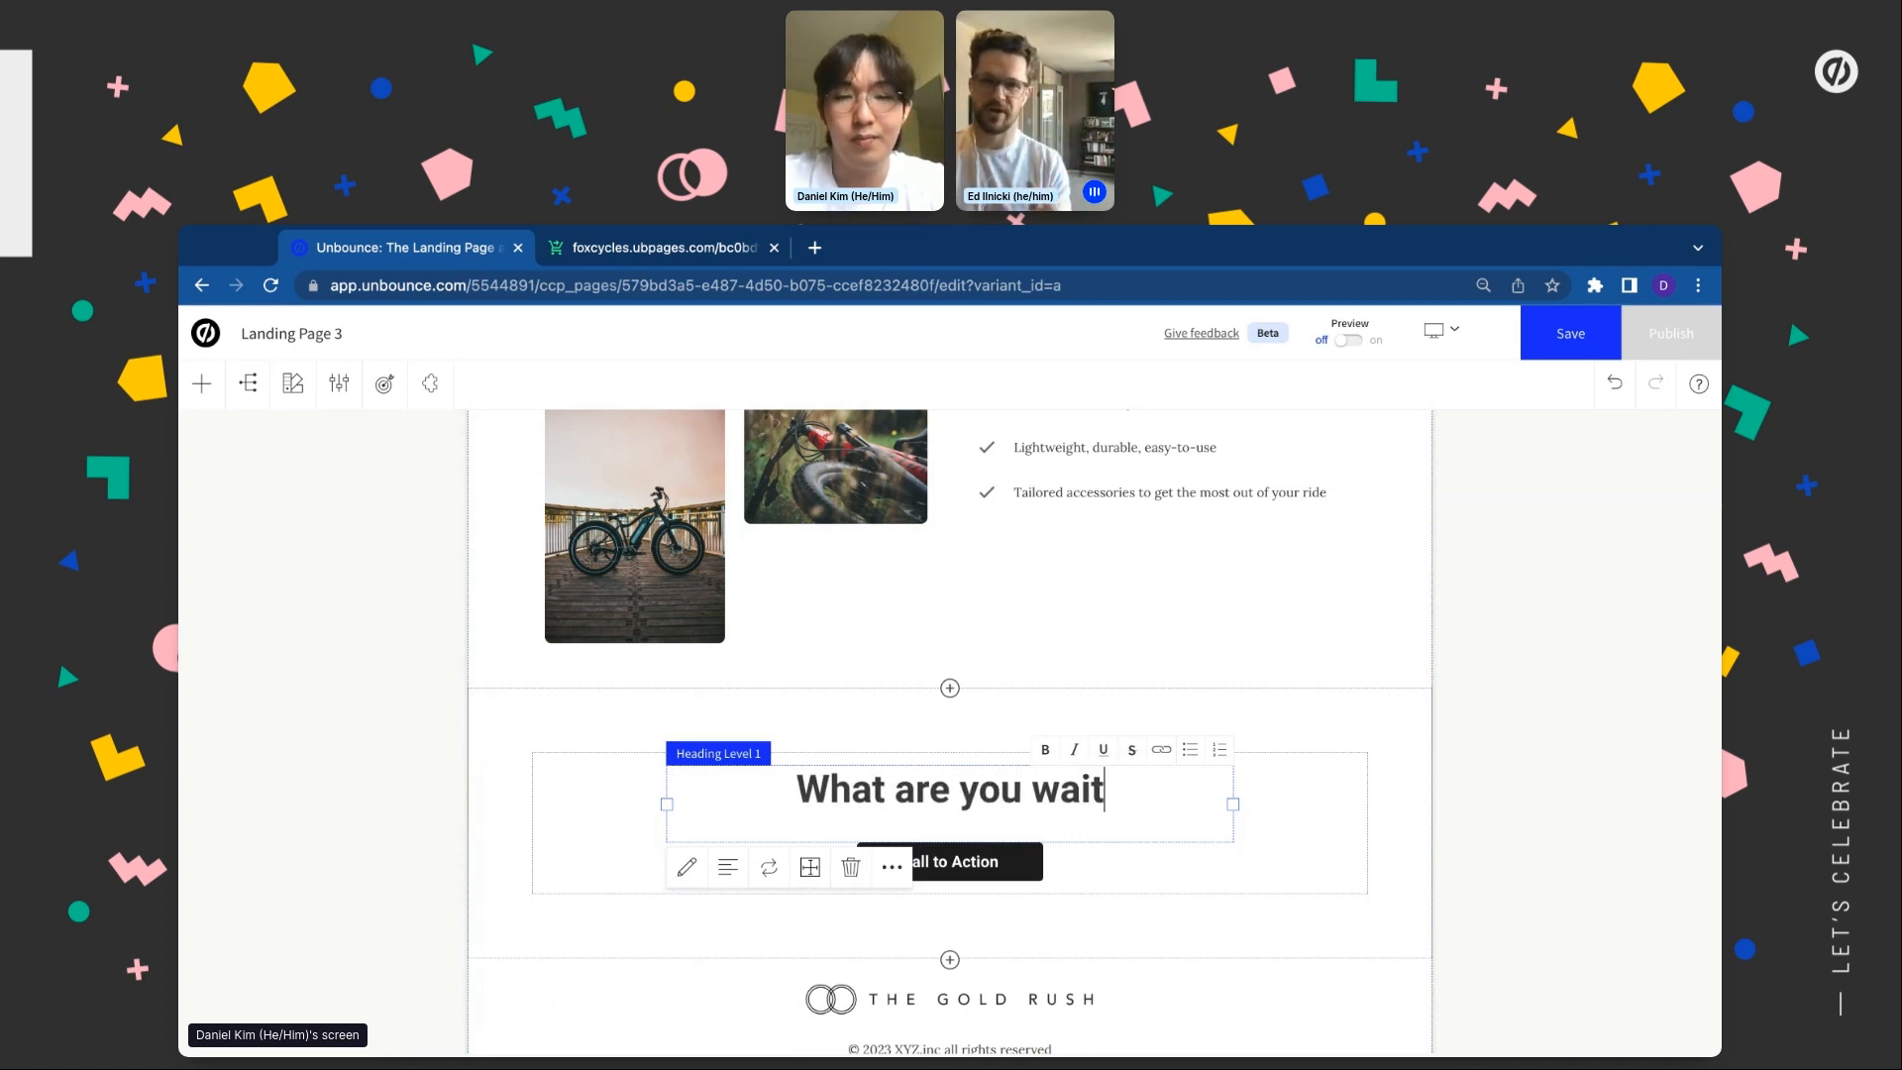
text(ing for? Shop and )
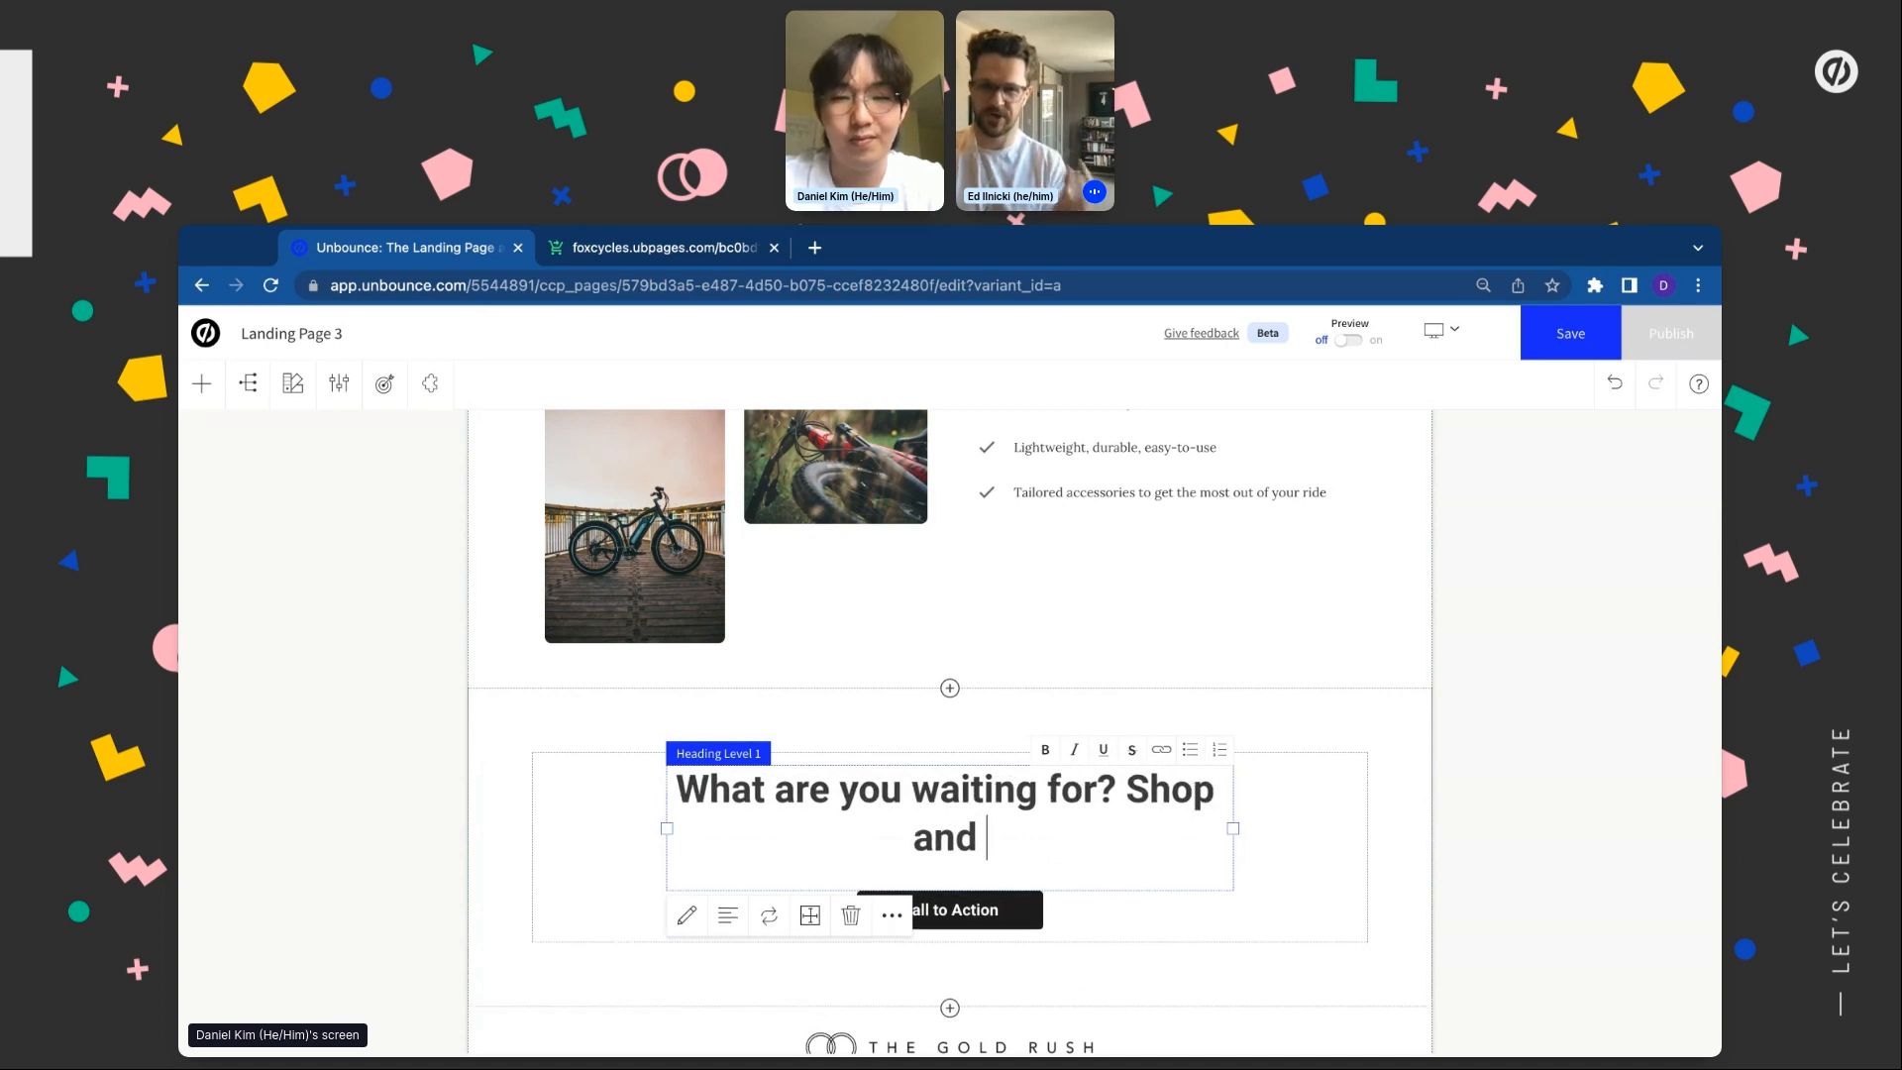
text(save now!)
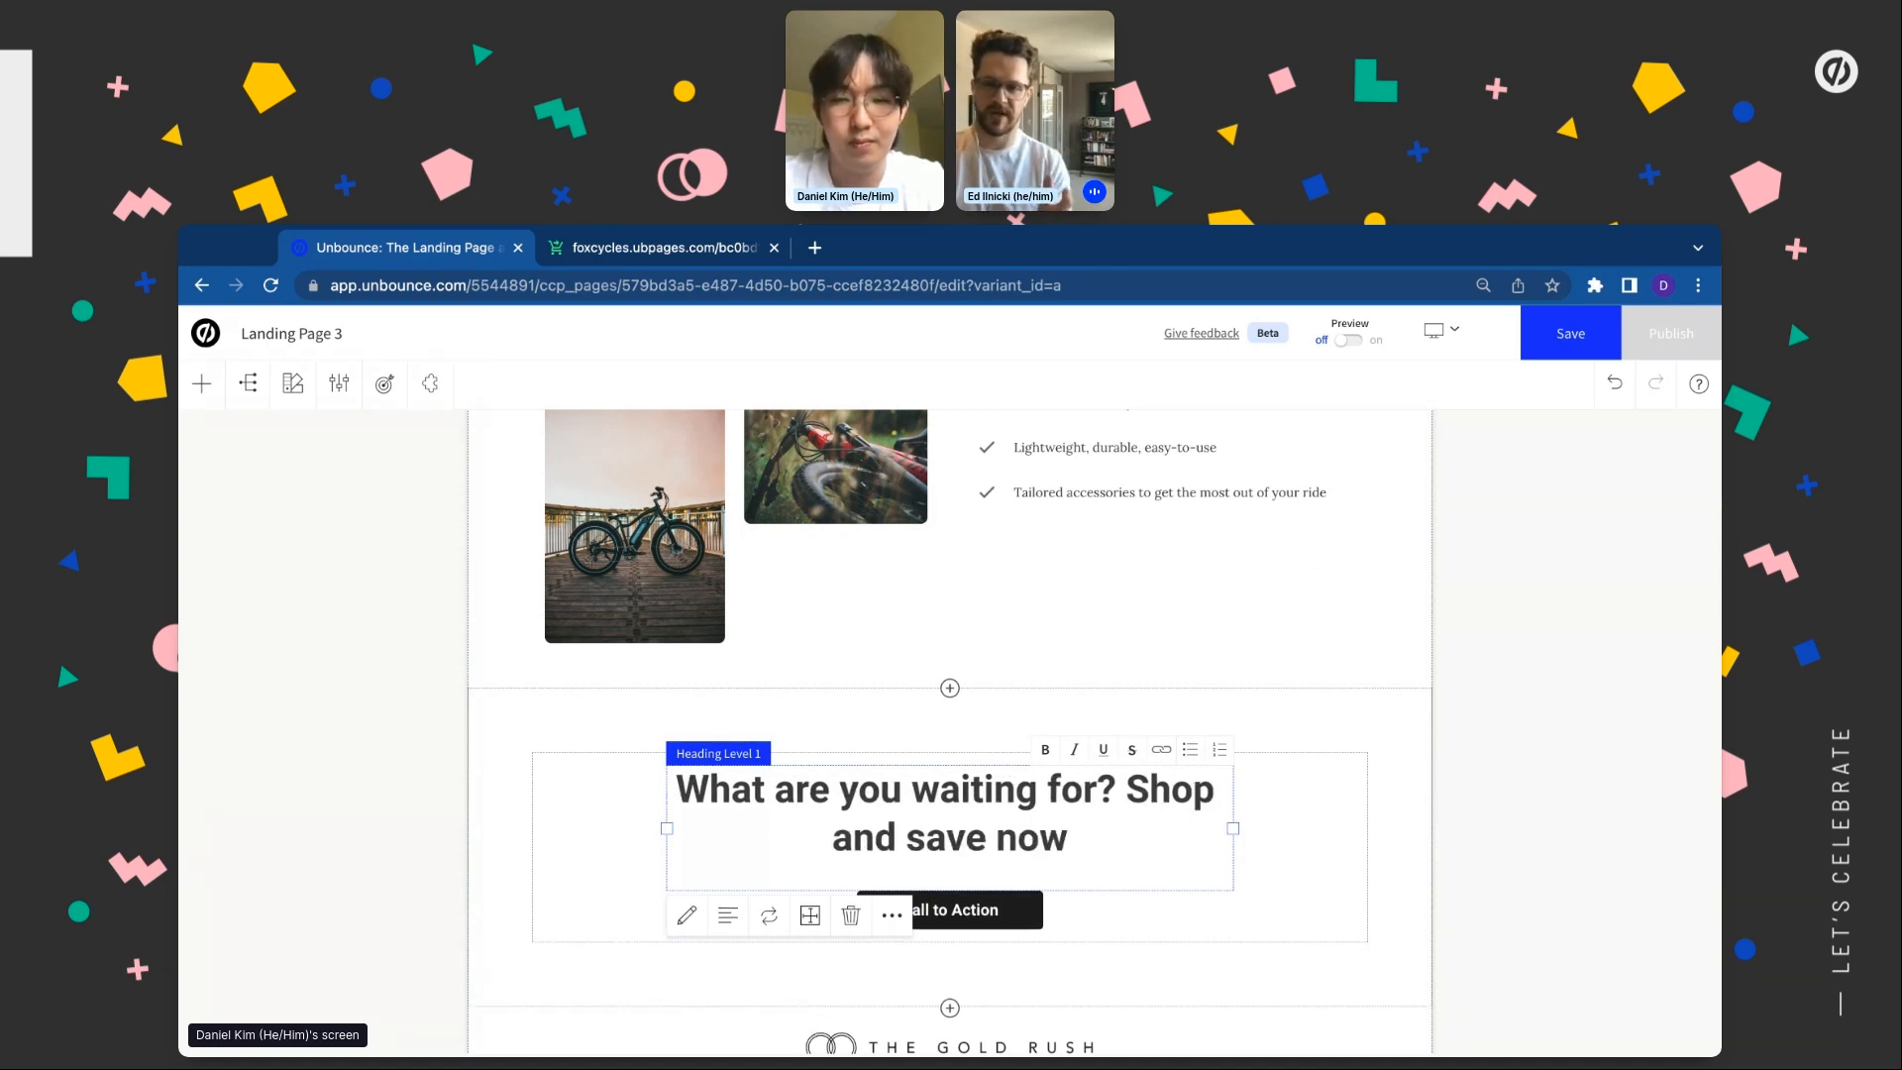
click(979, 909)
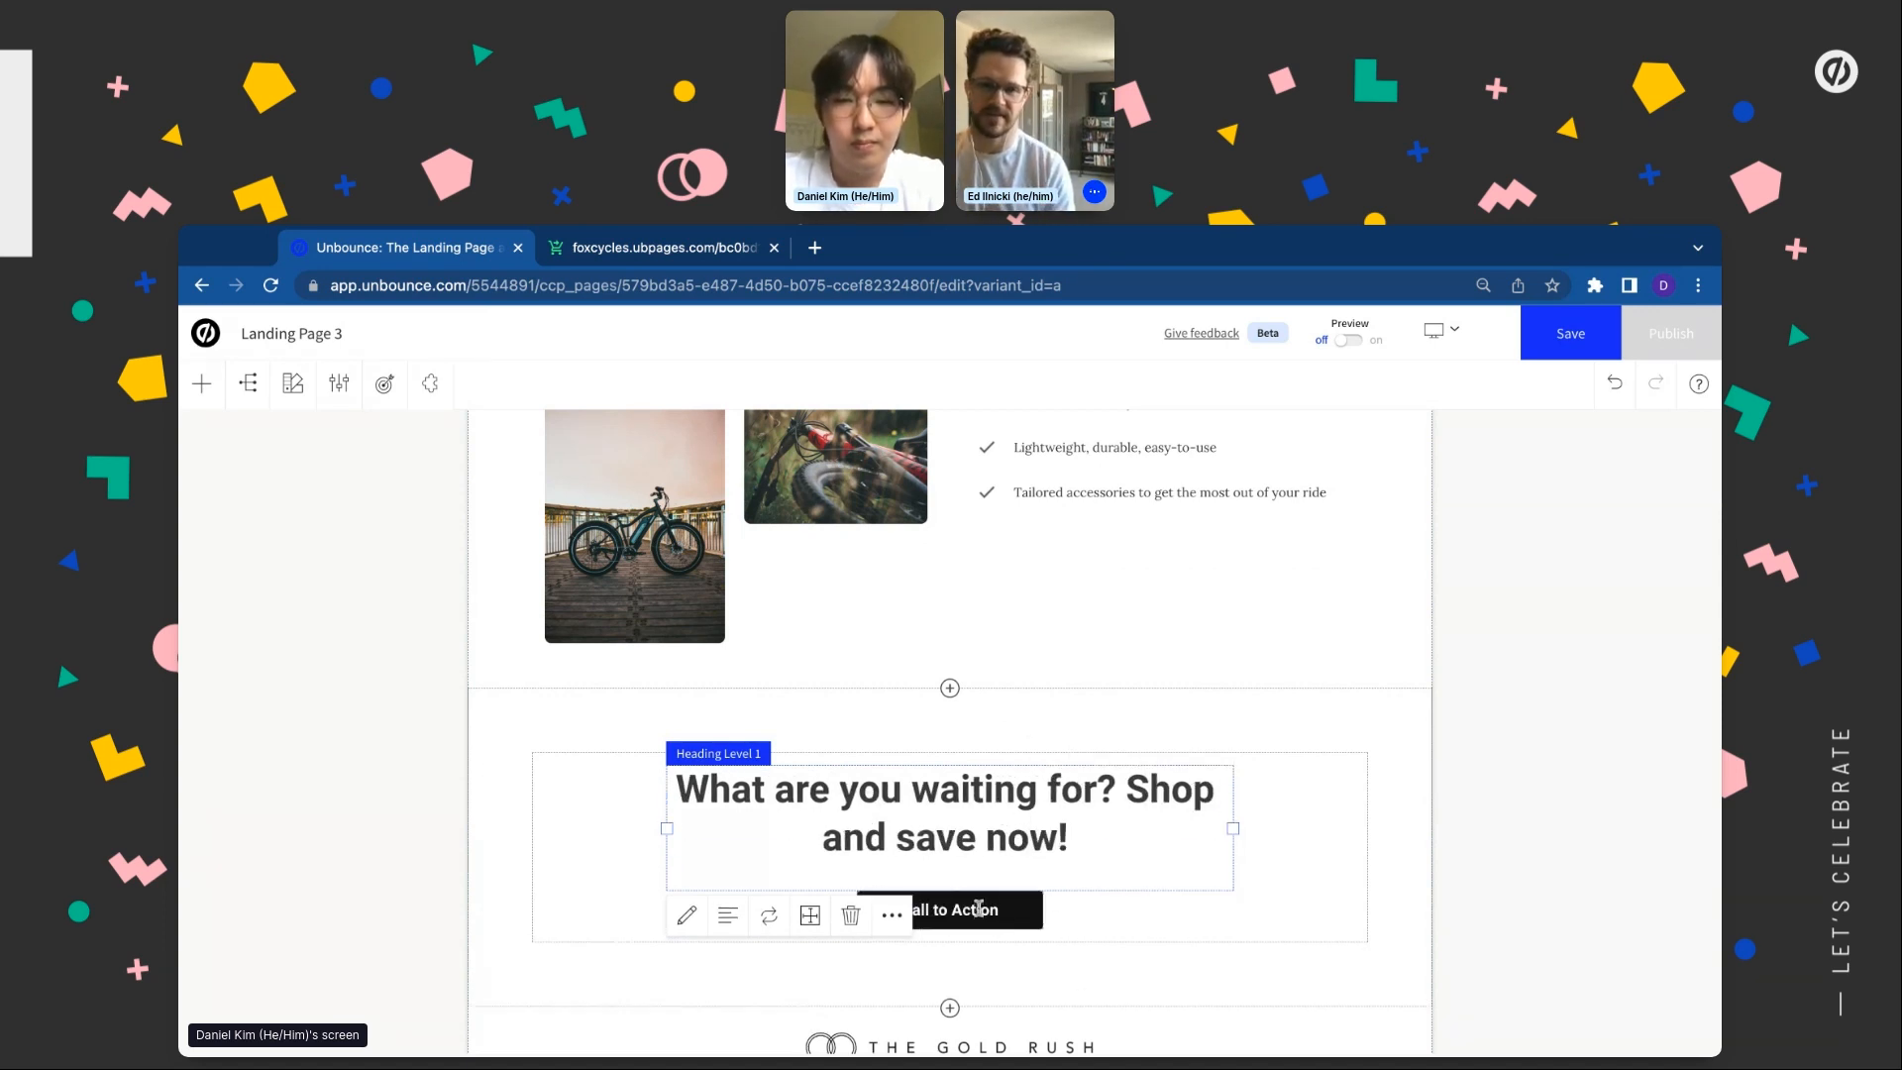
Rename the CTA button label to 'BUY NOW'
triple_click(979, 909)
text(Buy N)
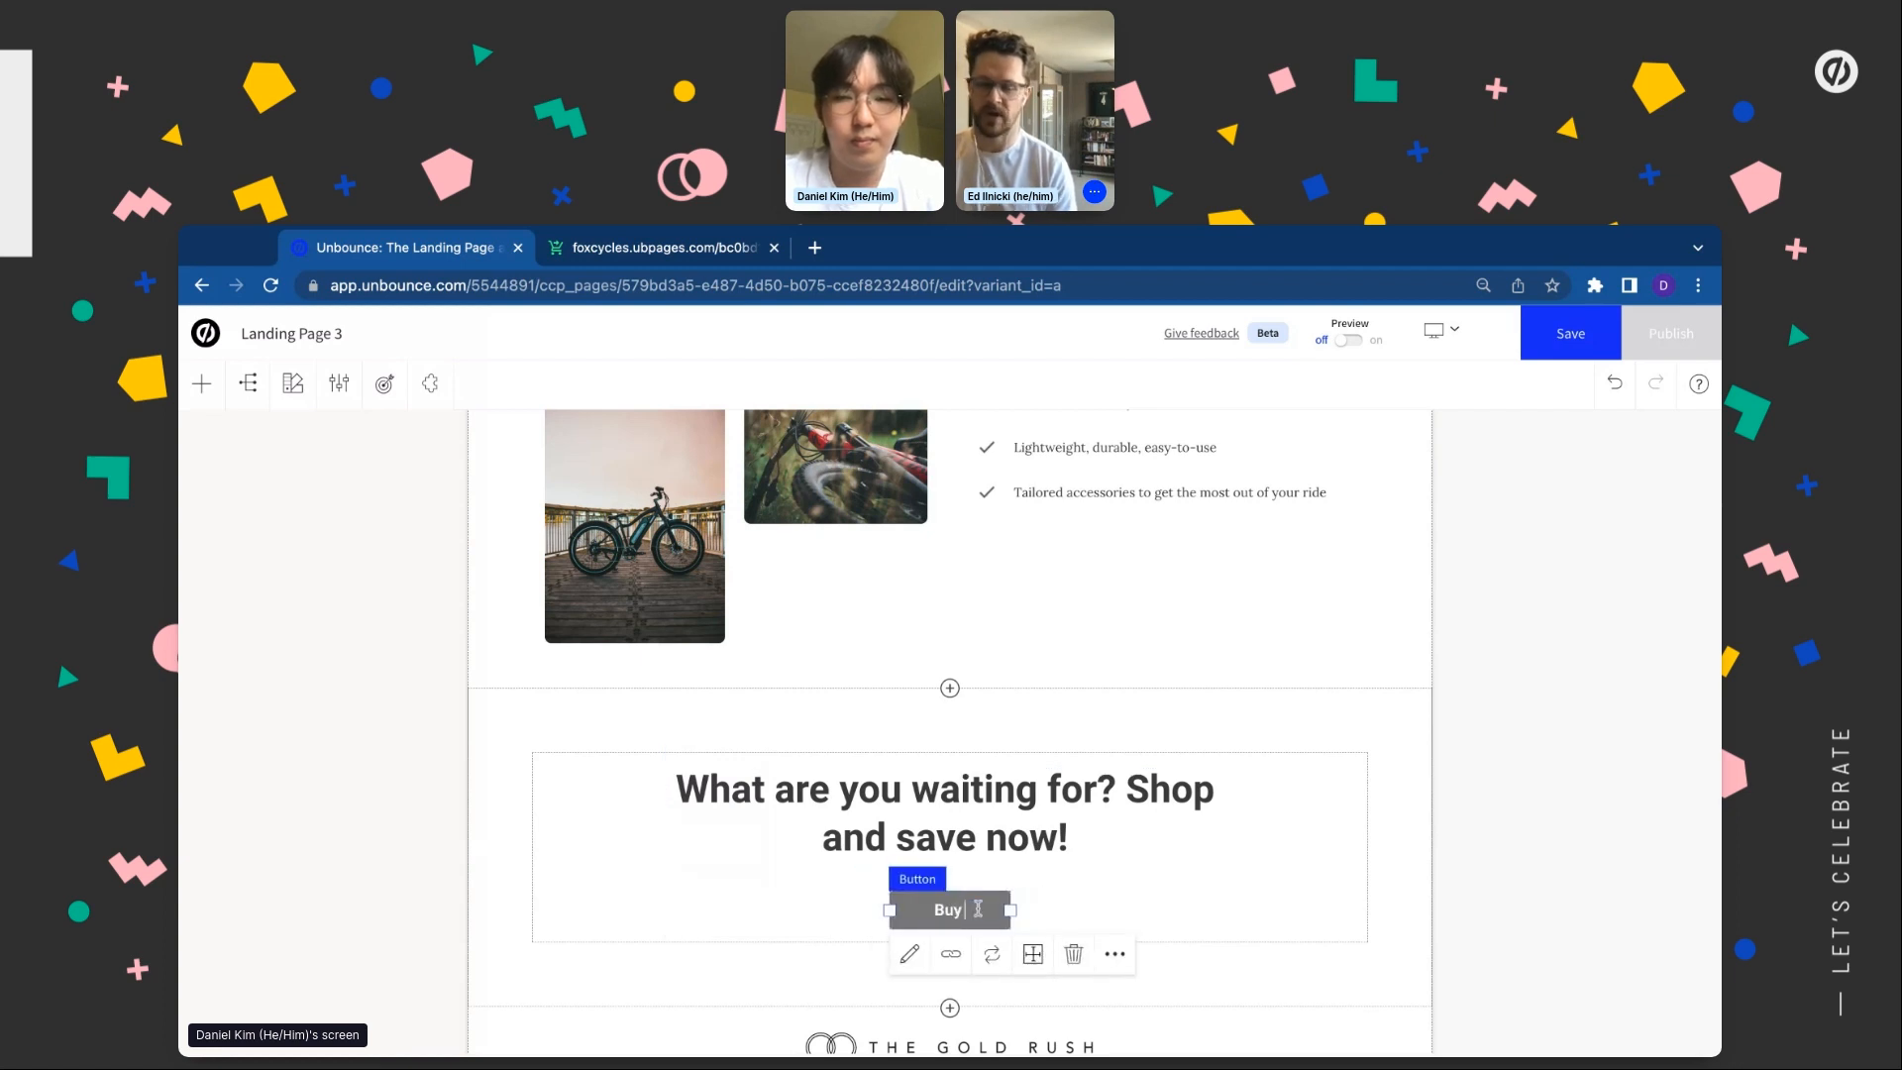
key(BackSpace)
key(BackSpace)
key(BackSpace)
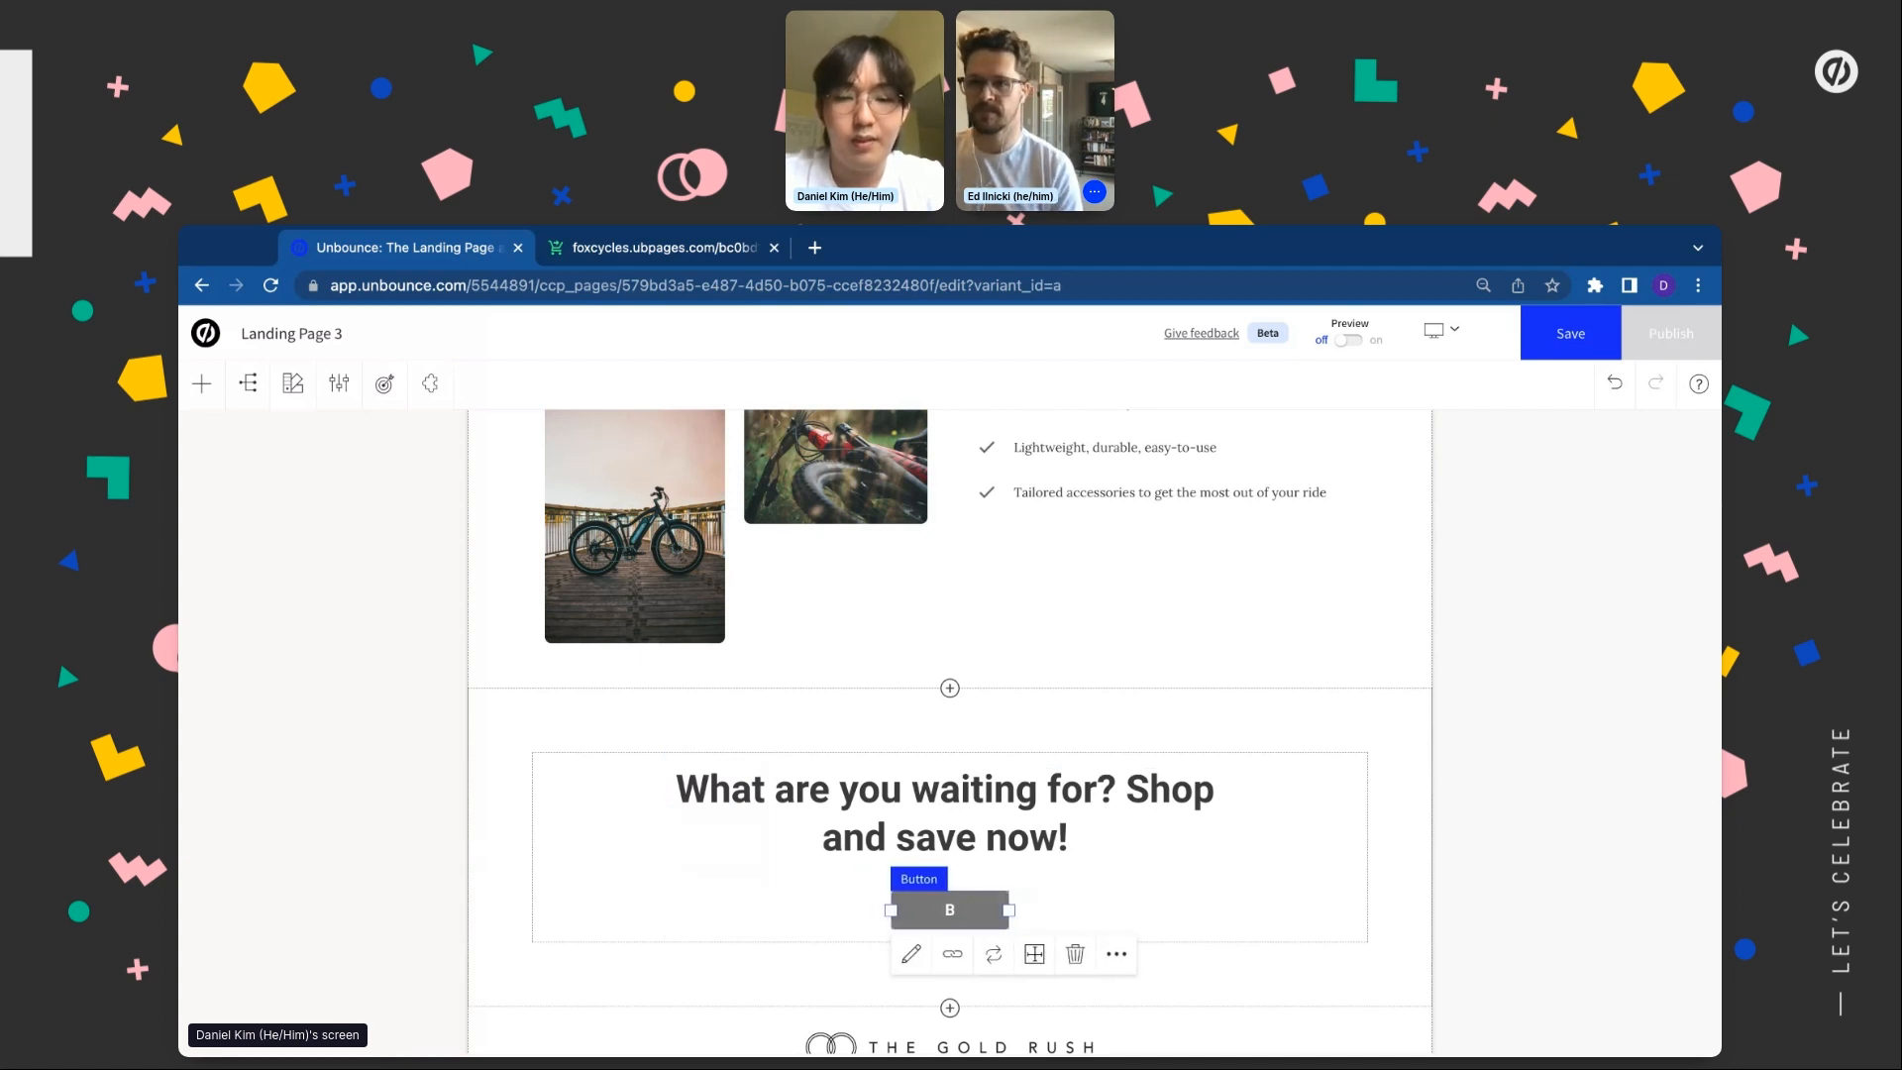
text(UT)
key(BackSpace)
text(Y NOW)
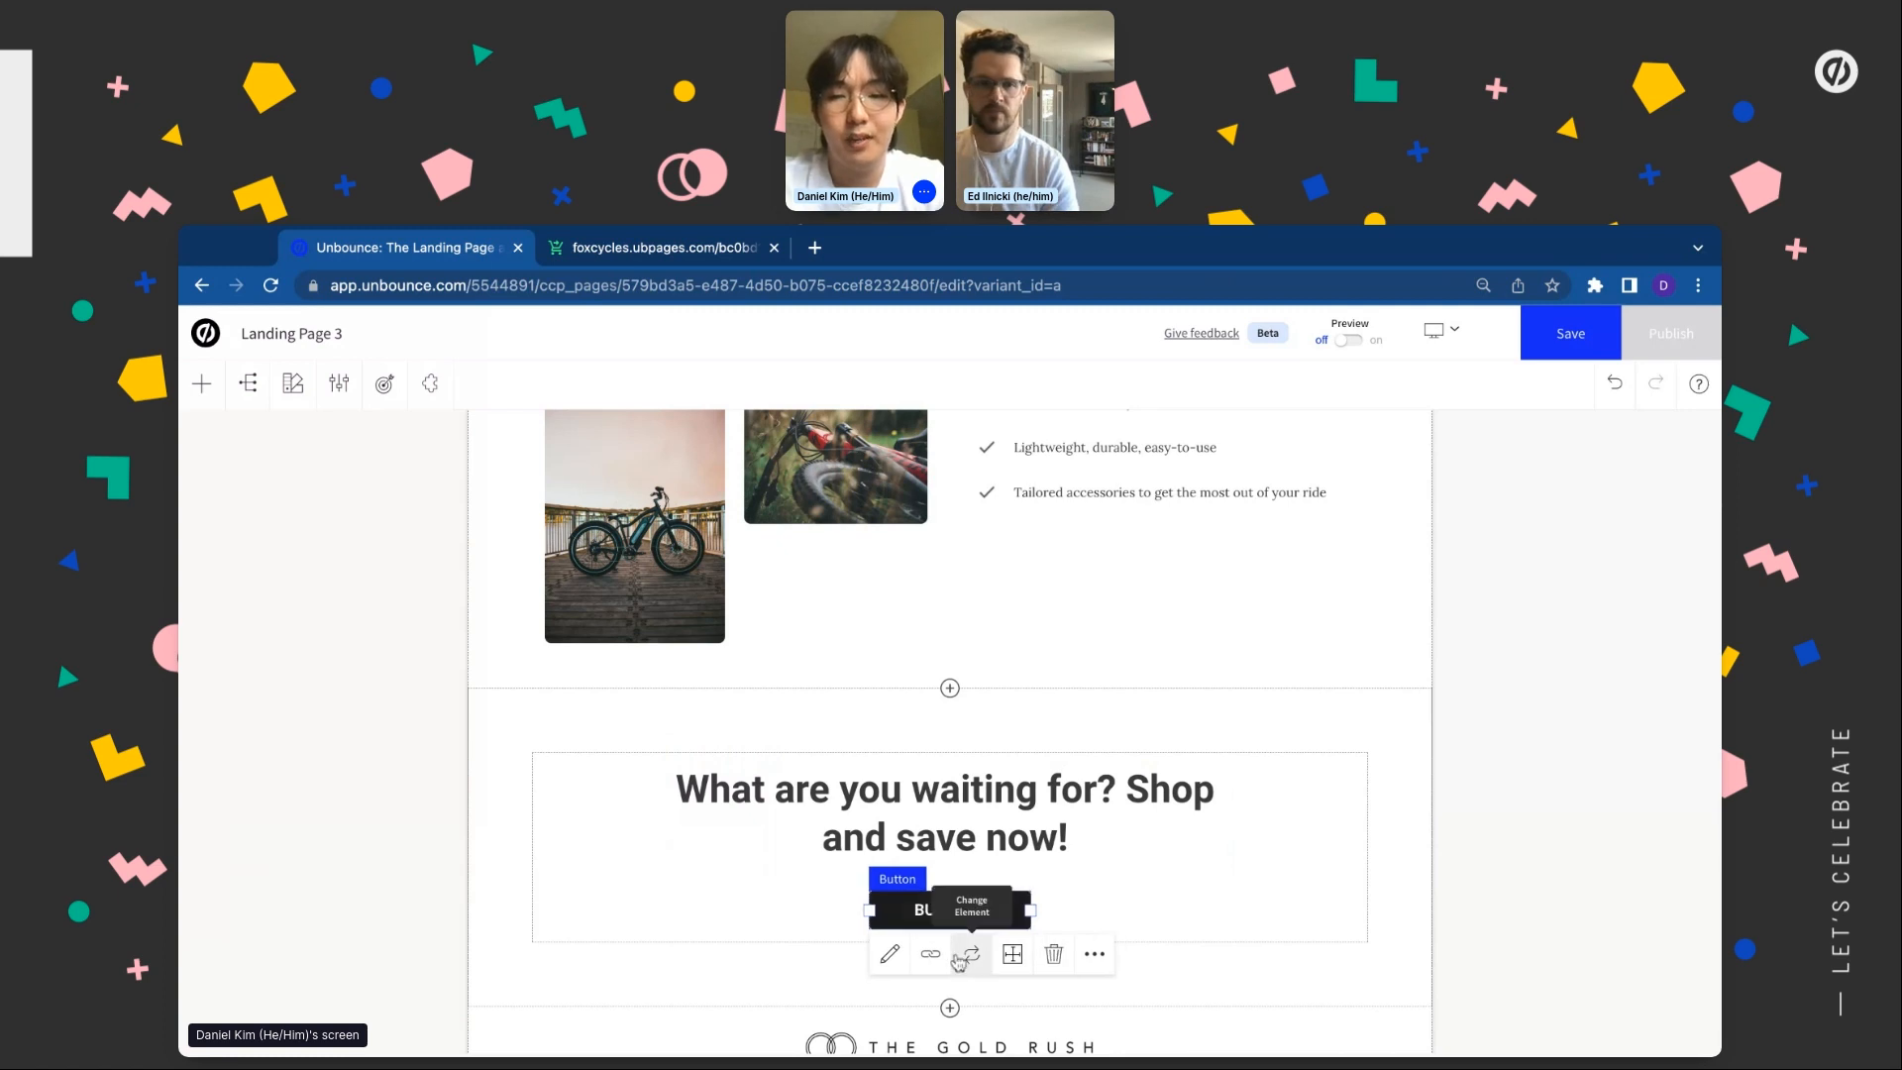
Link the BUY NOW button to the CustomizableSection page section
click(931, 953)
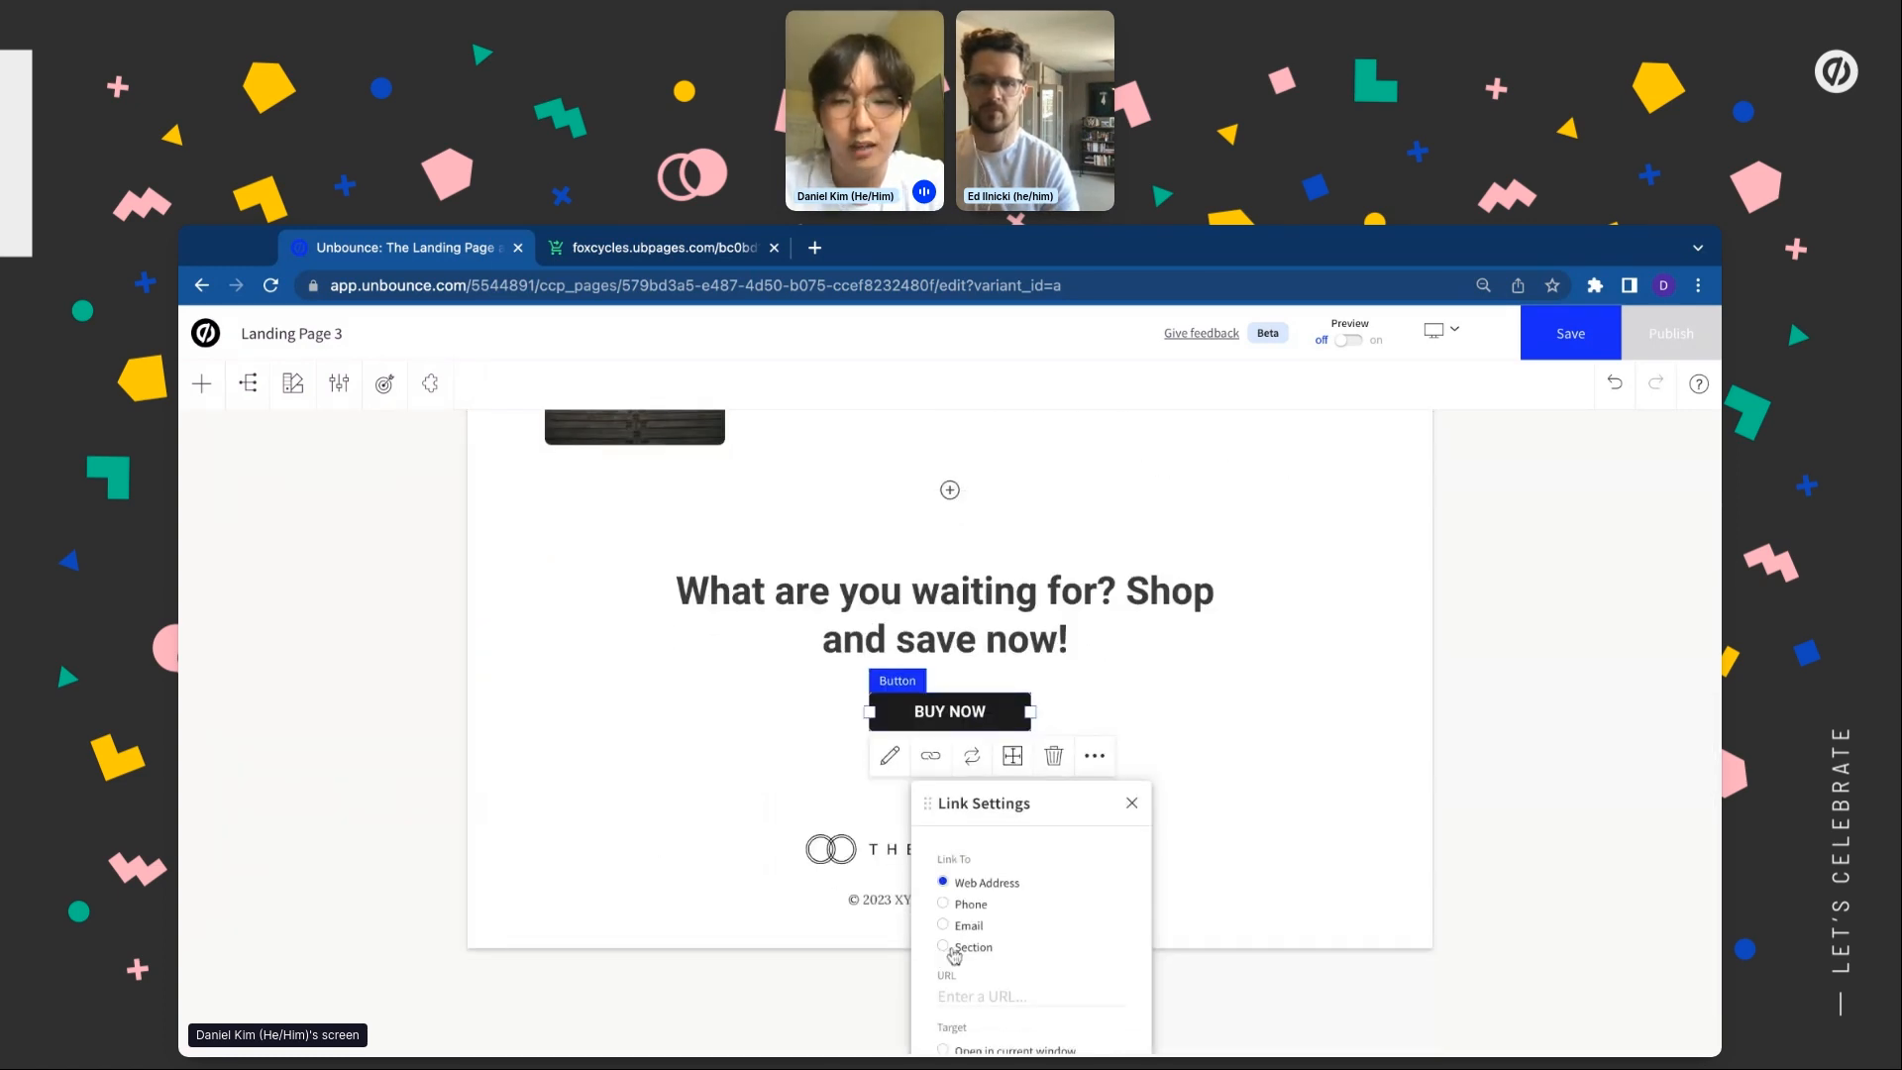
click(945, 949)
click(997, 993)
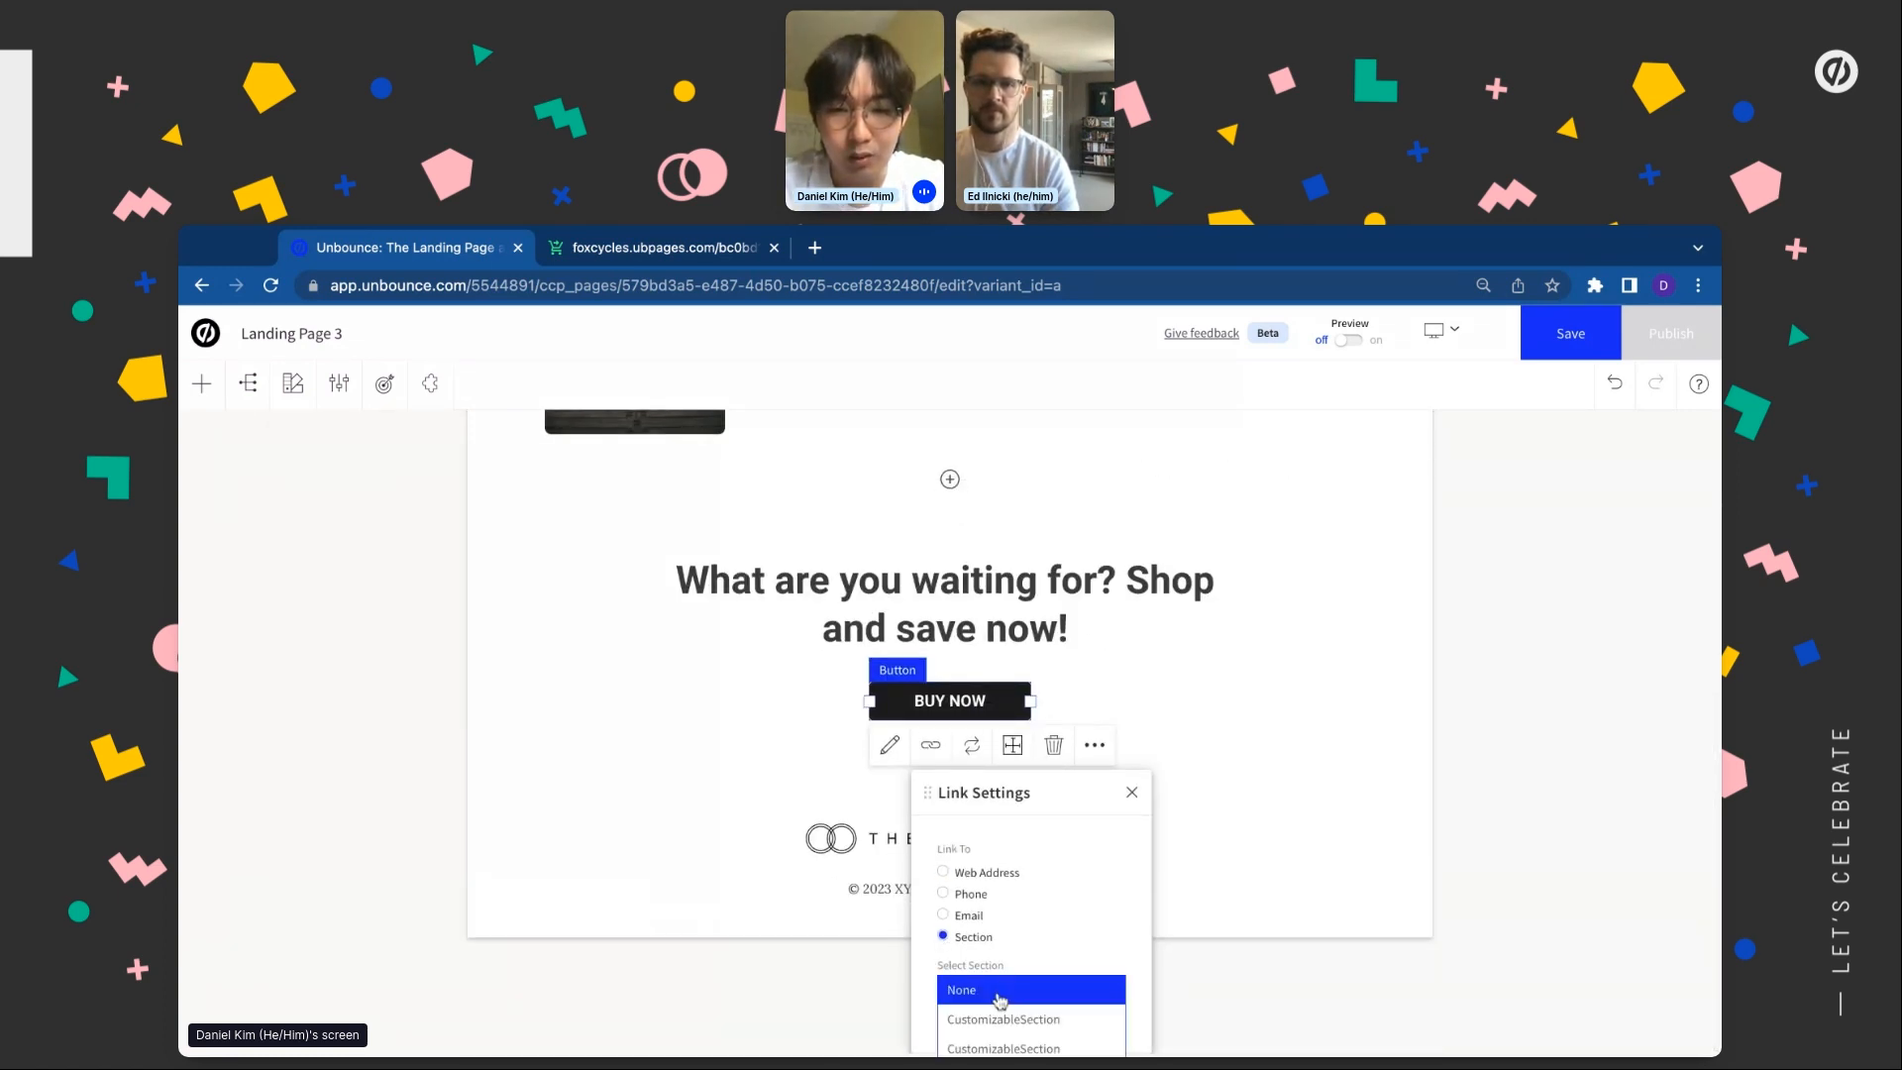
click(993, 1026)
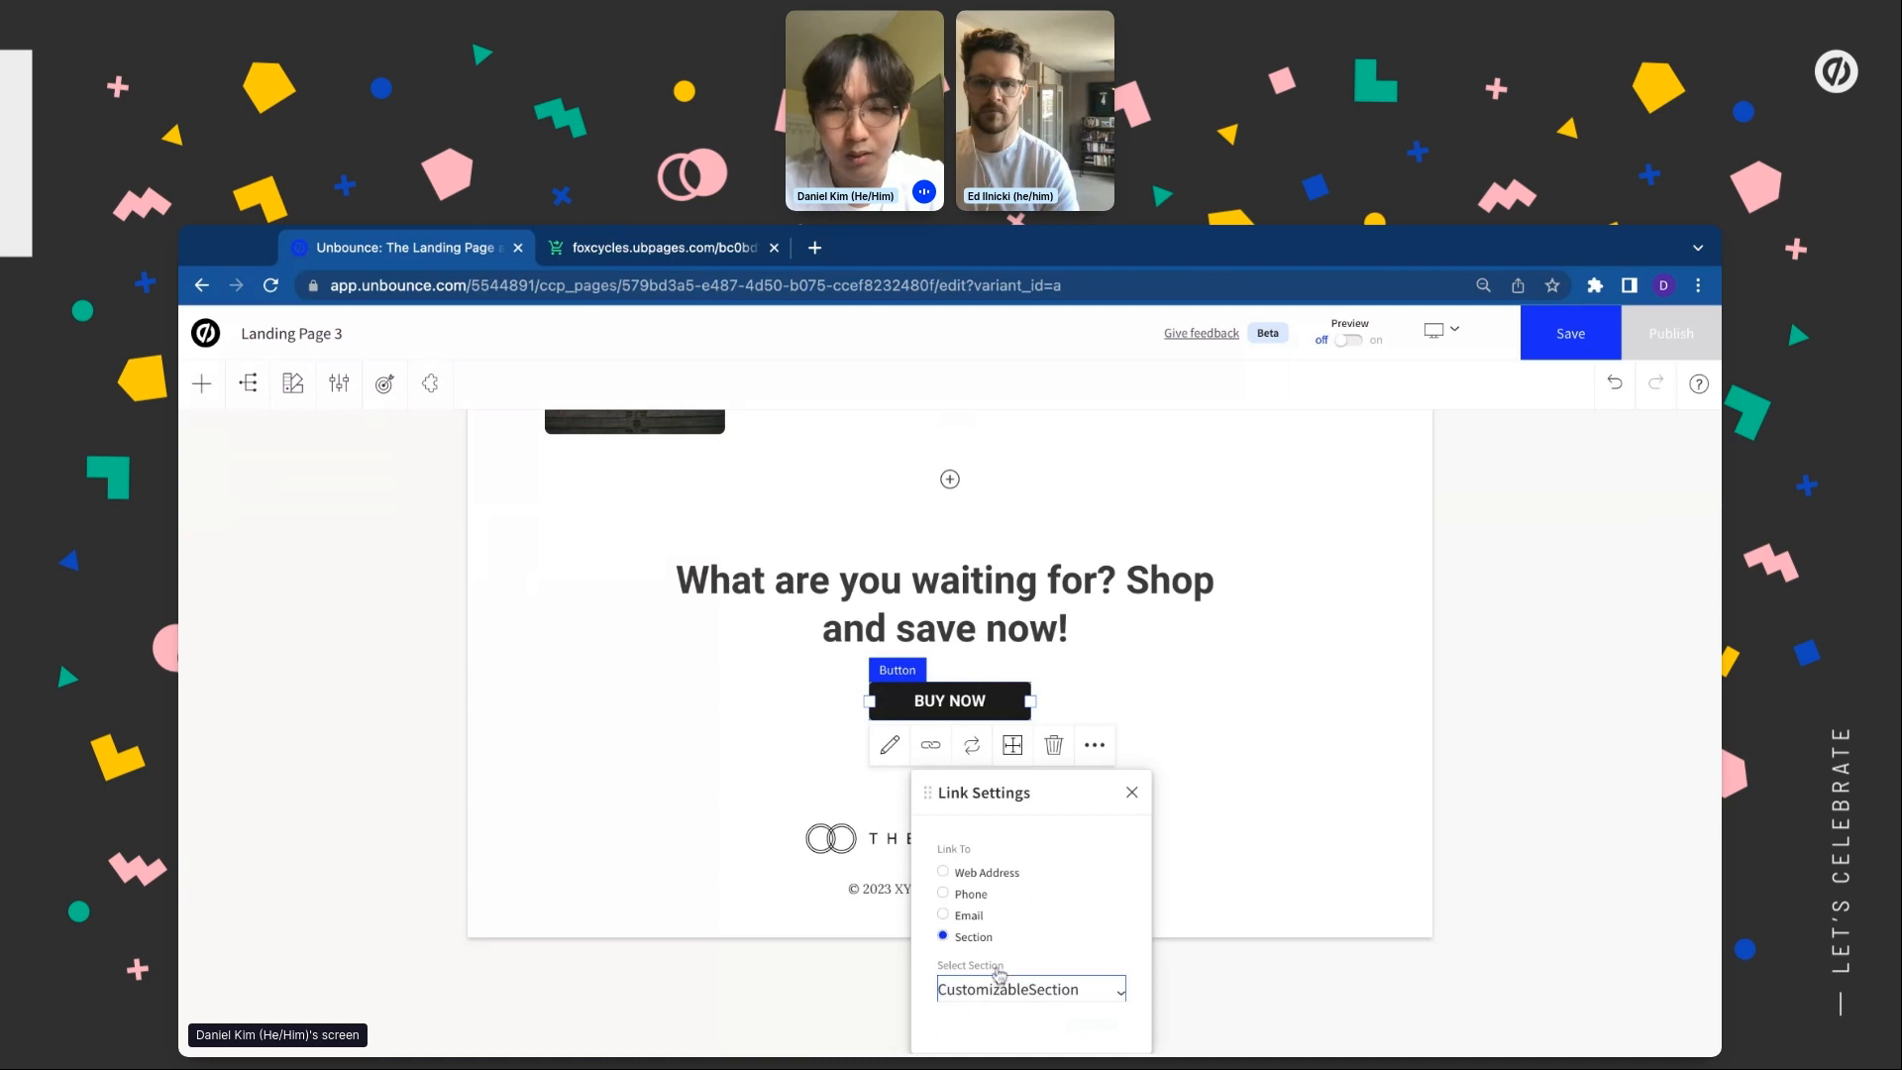
click(1132, 793)
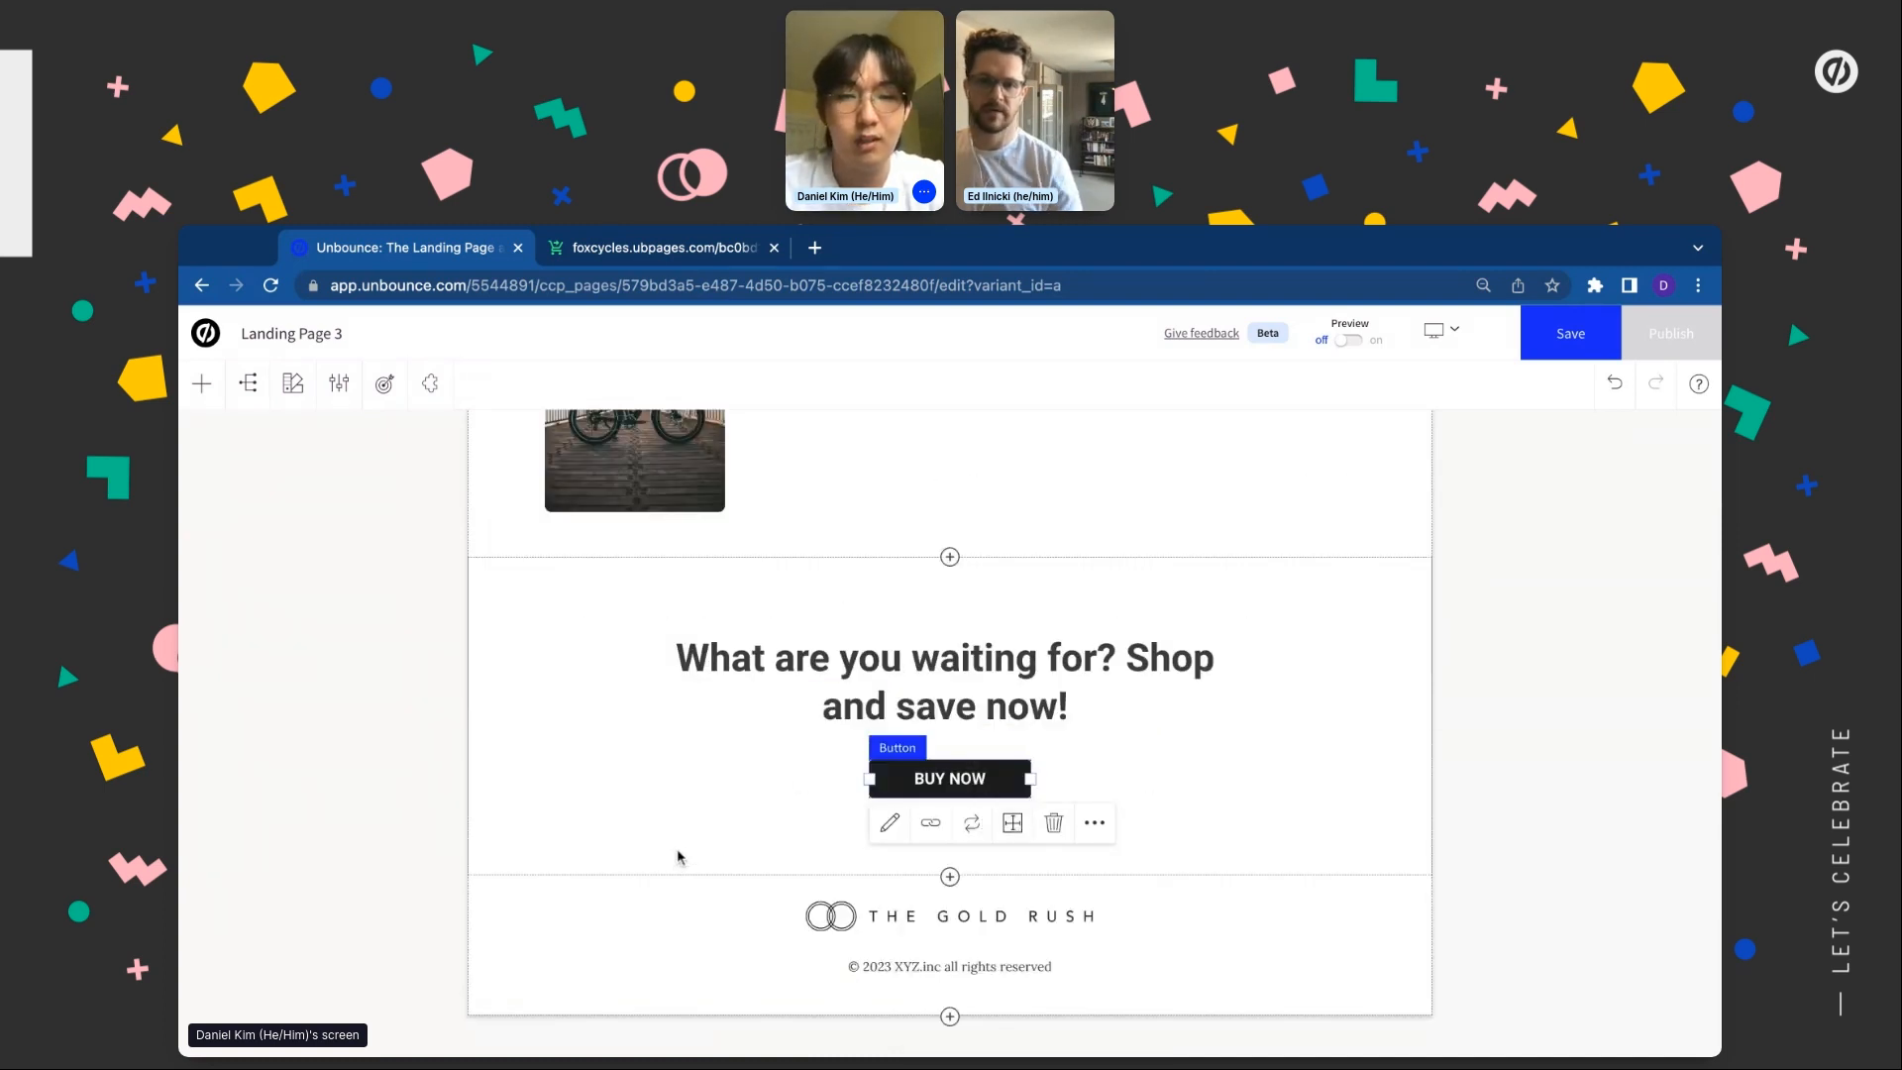
click(677, 853)
Set the CTA section's top and bottom padding to 10 px, then open the footer logo's image library
click(571, 900)
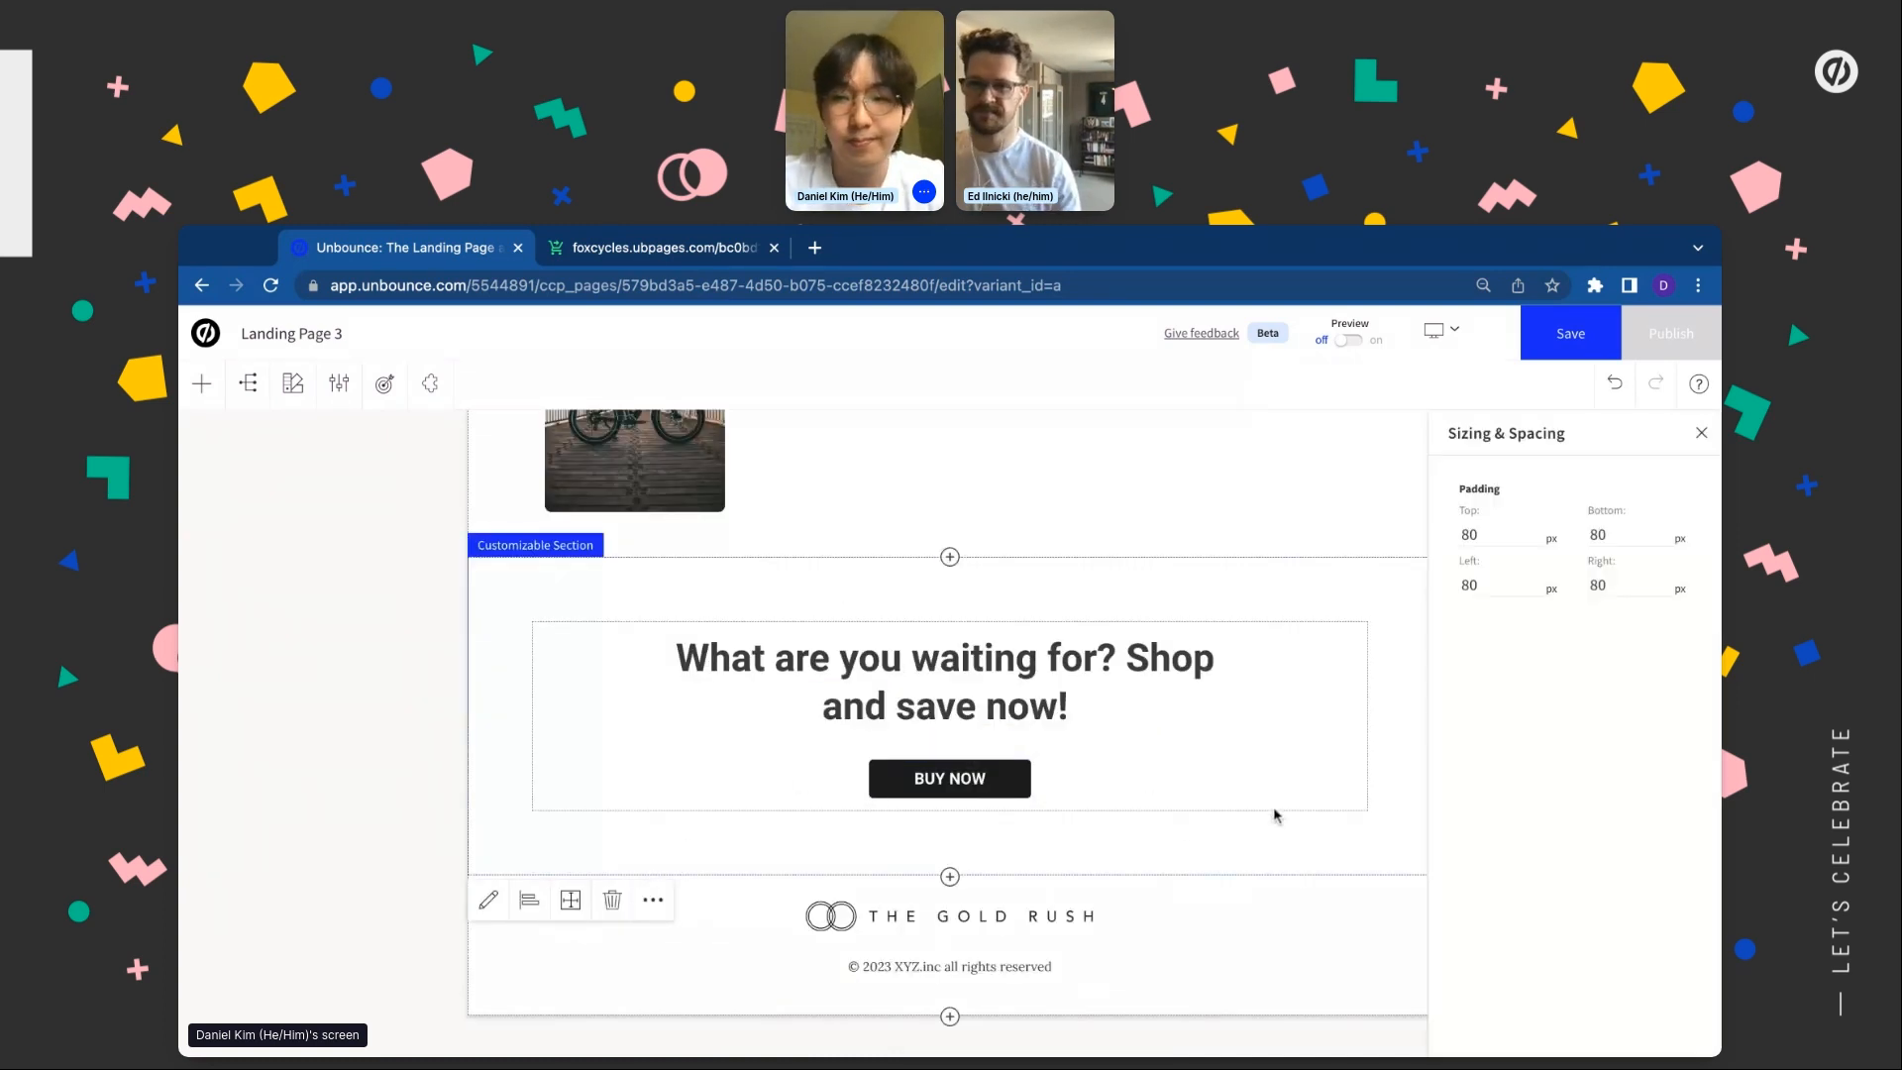
click(1493, 533)
text(10)
key(Tab)
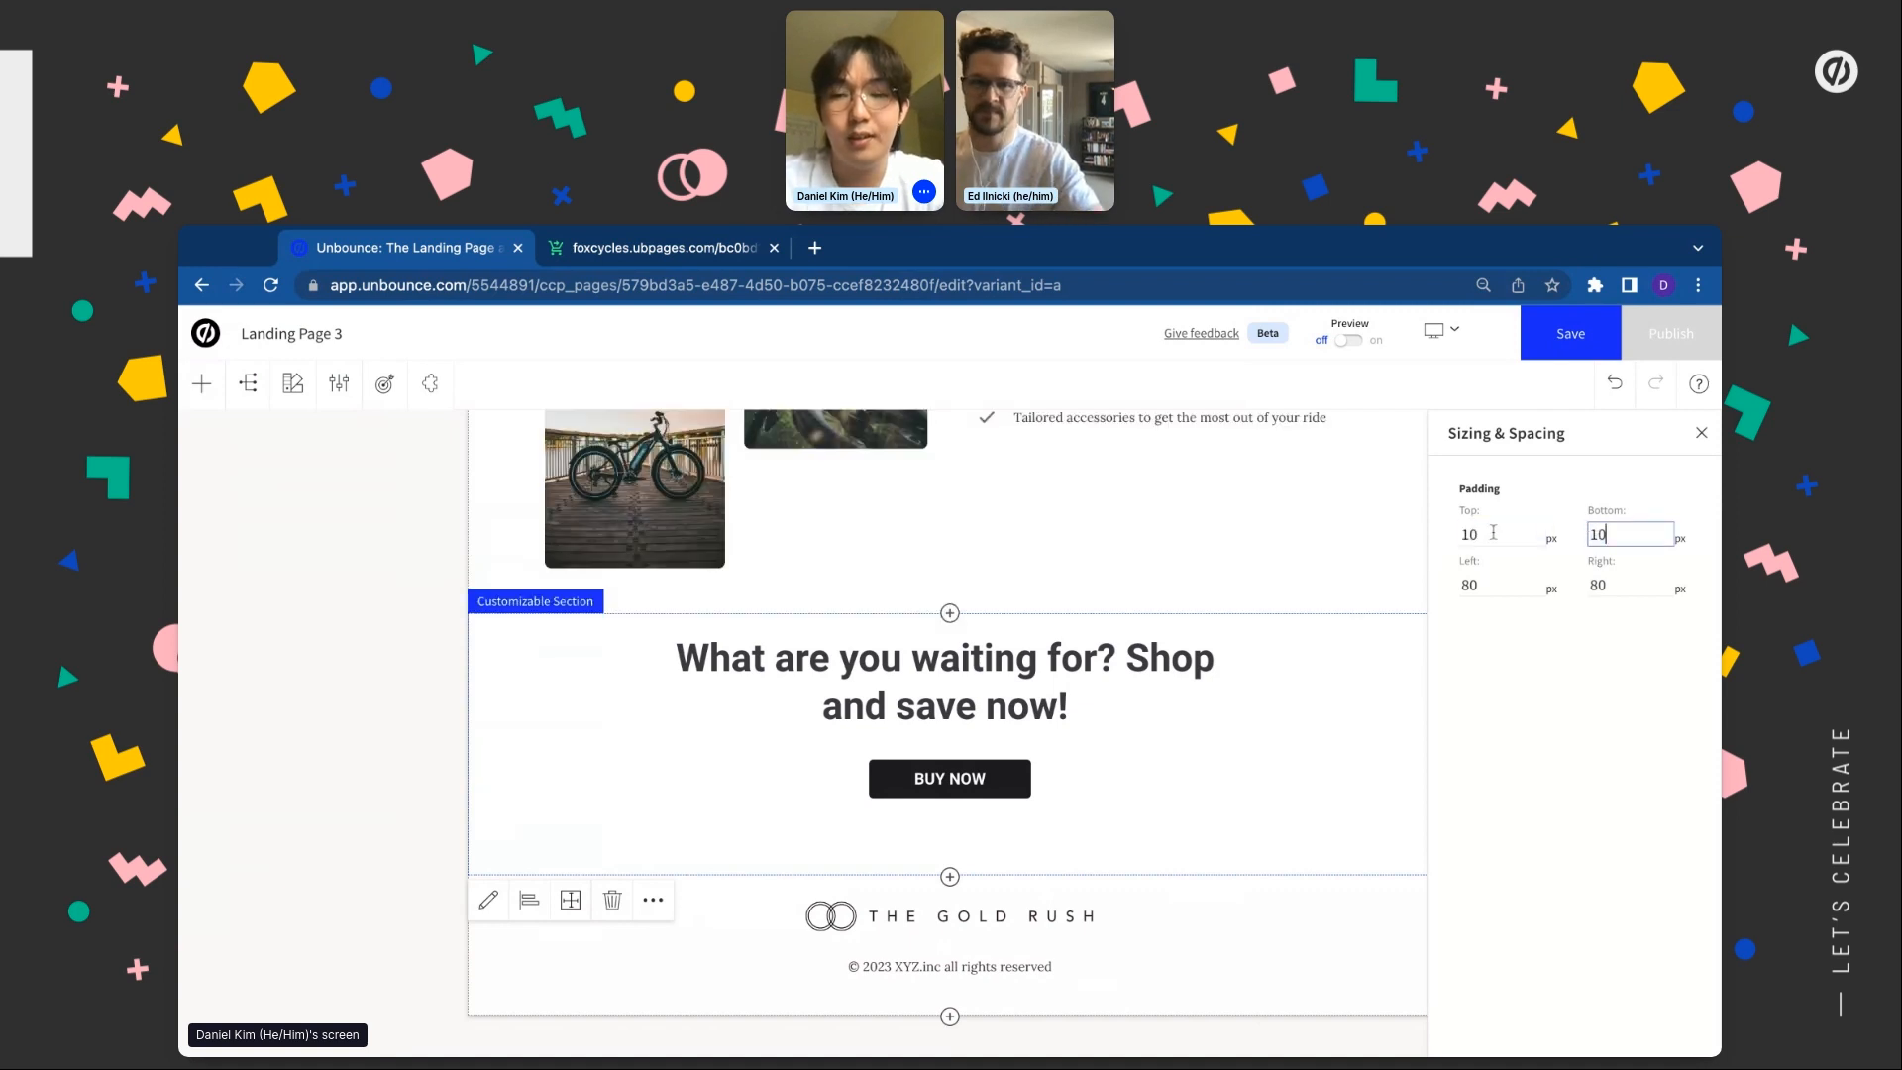
key(Return)
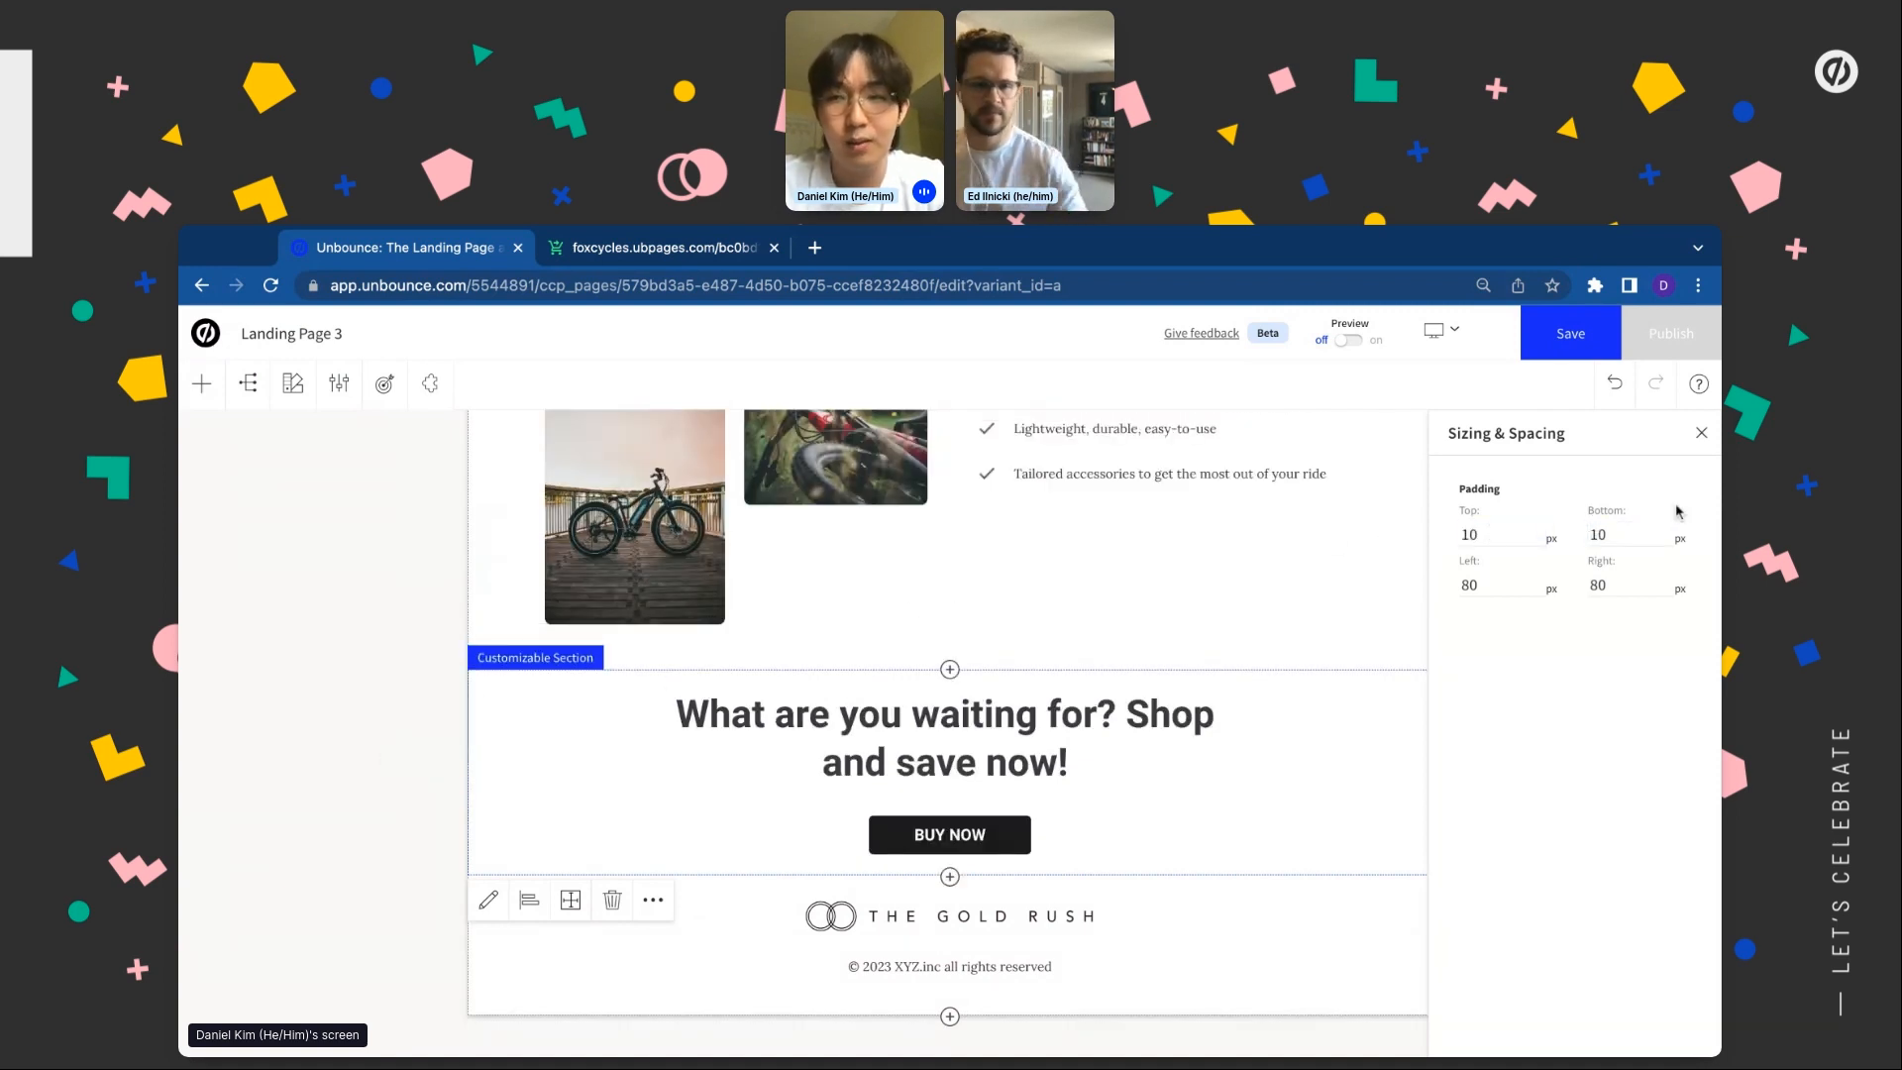
click(1703, 440)
double_click(885, 924)
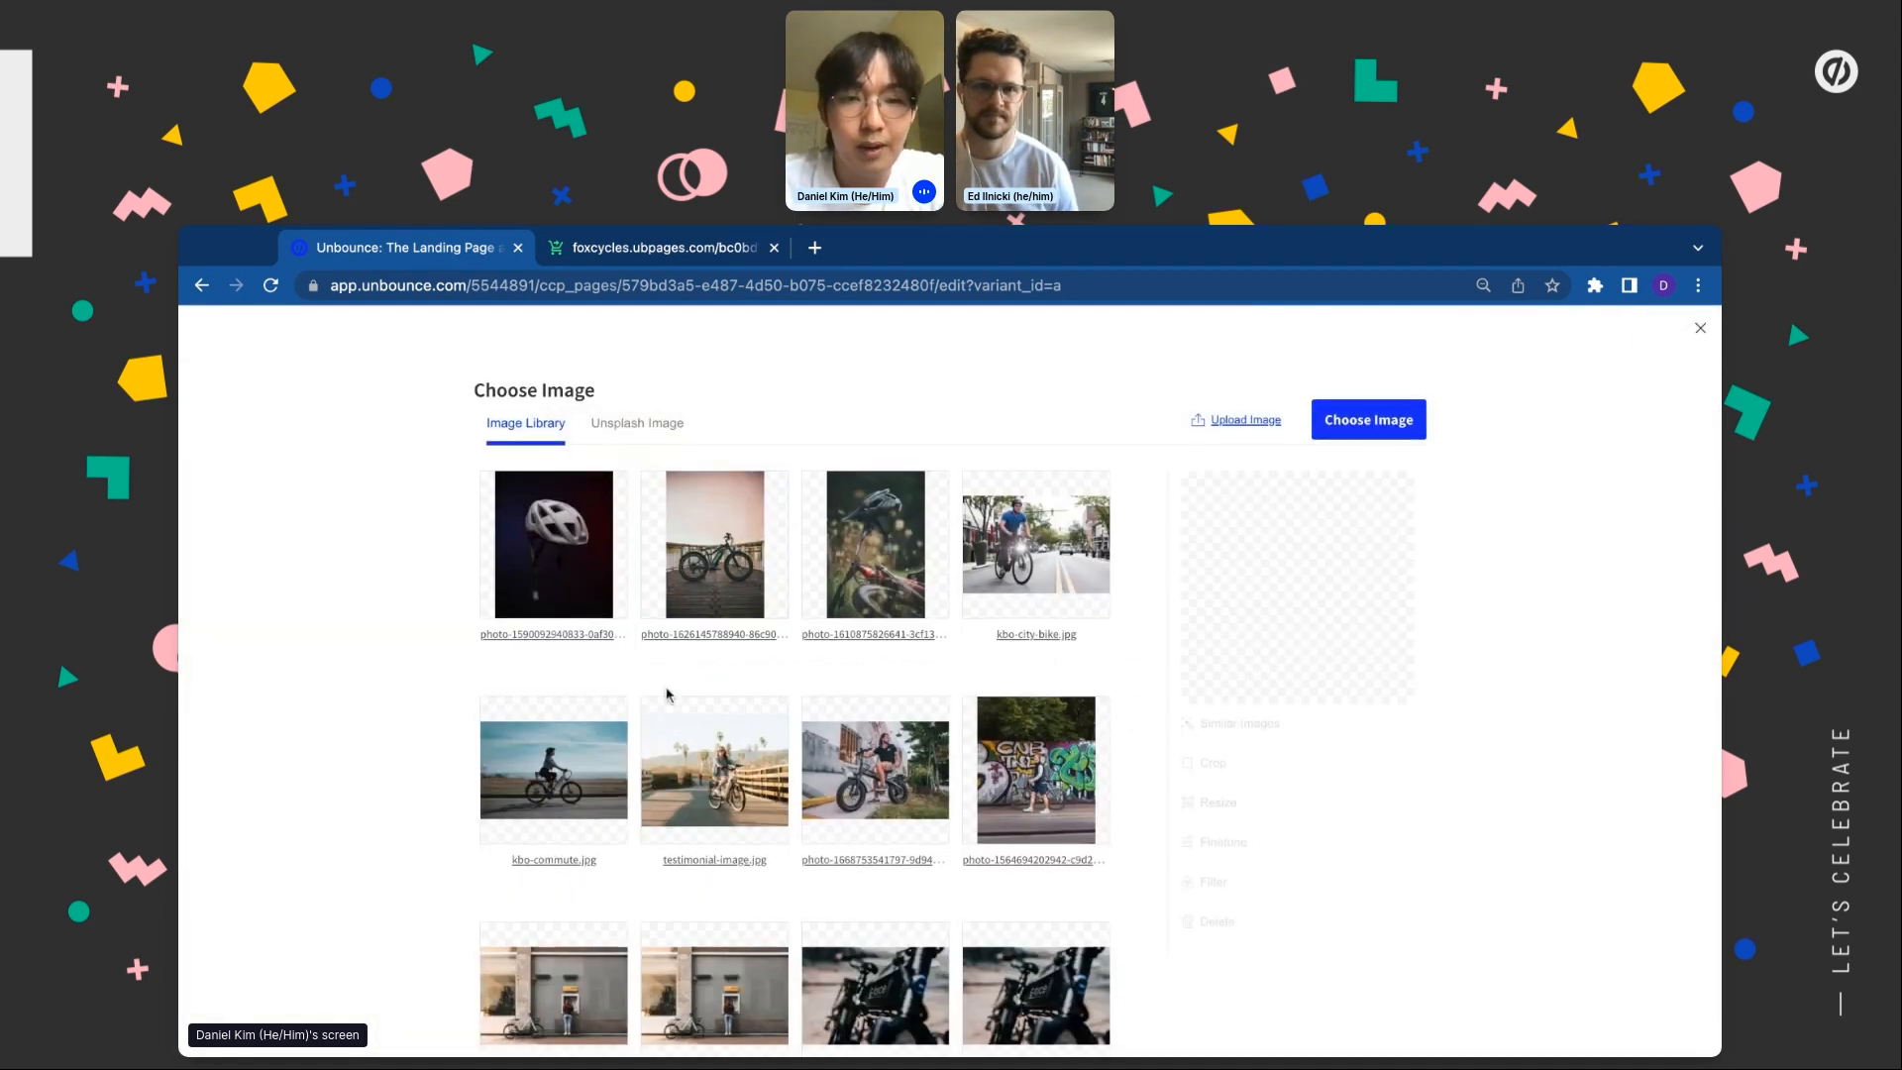
scroll(666, 691, down, 10)
click(722, 827)
click(1367, 329)
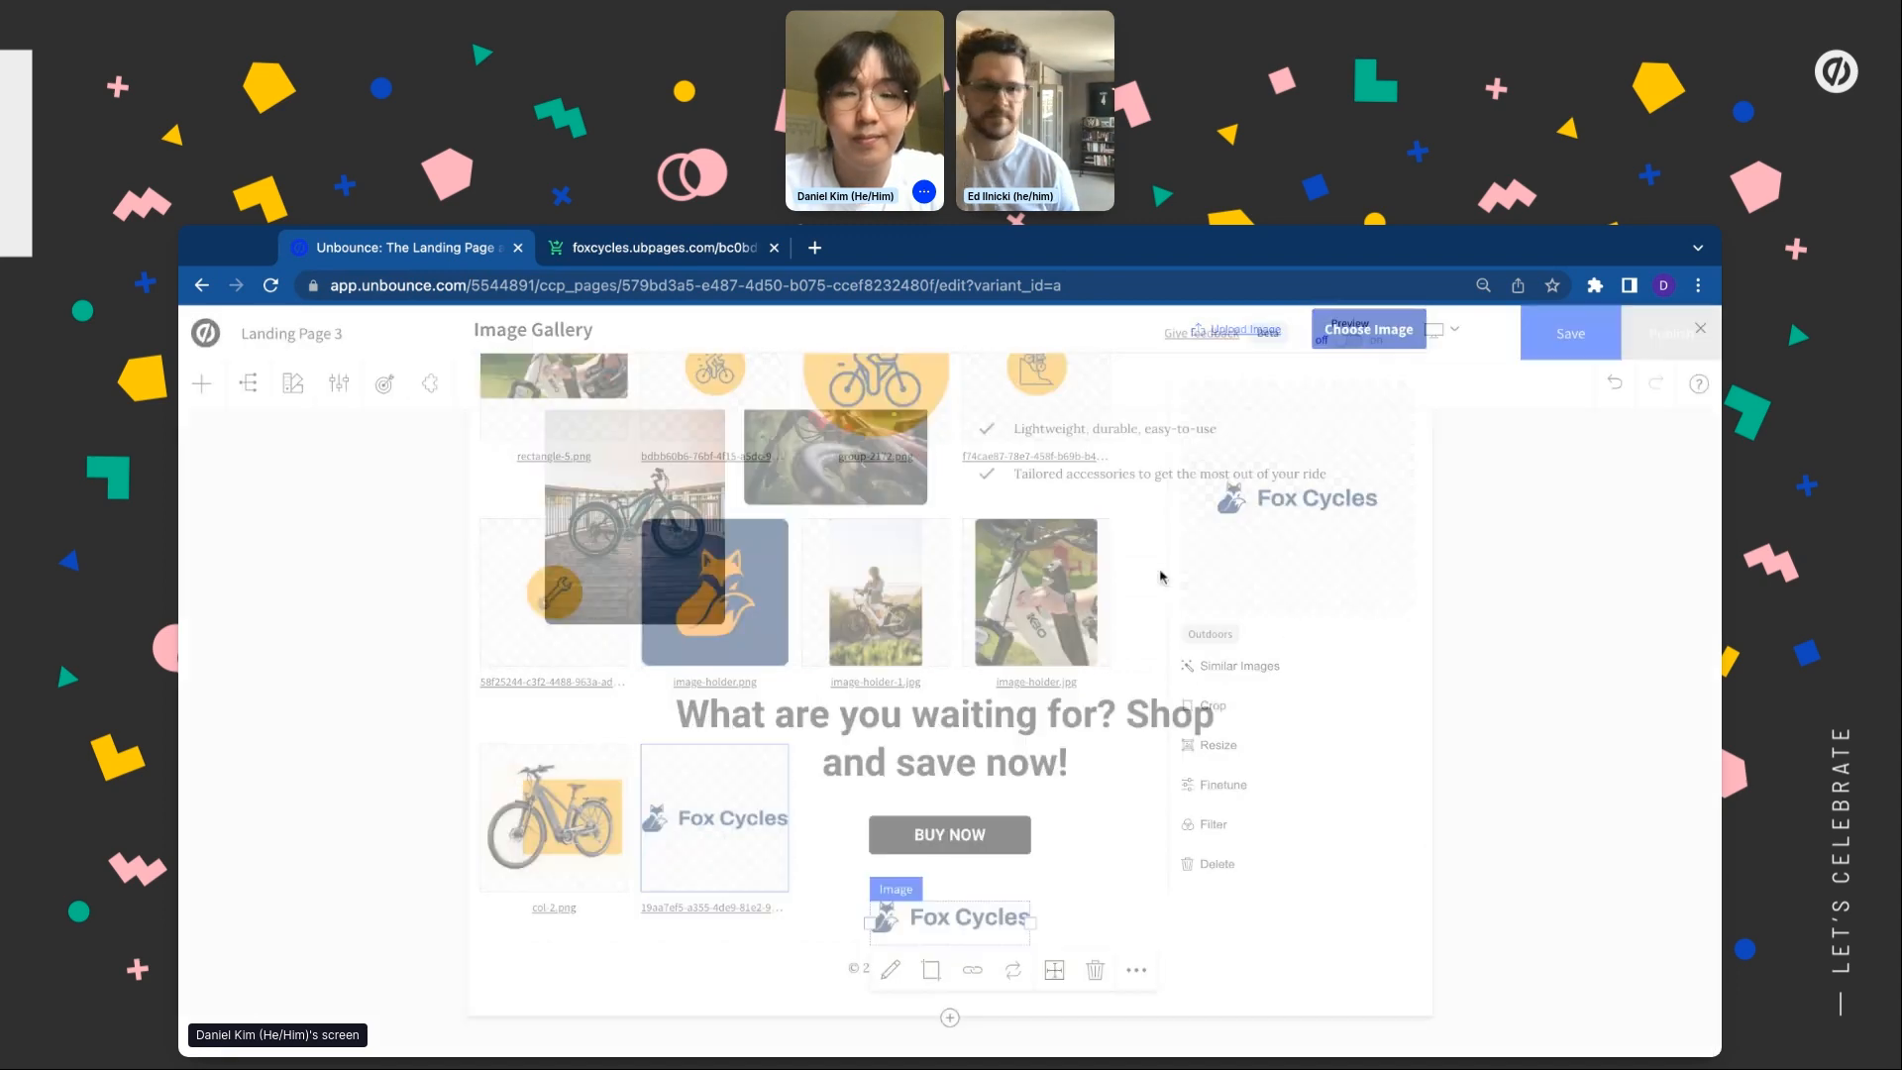
click(850, 974)
click(867, 968)
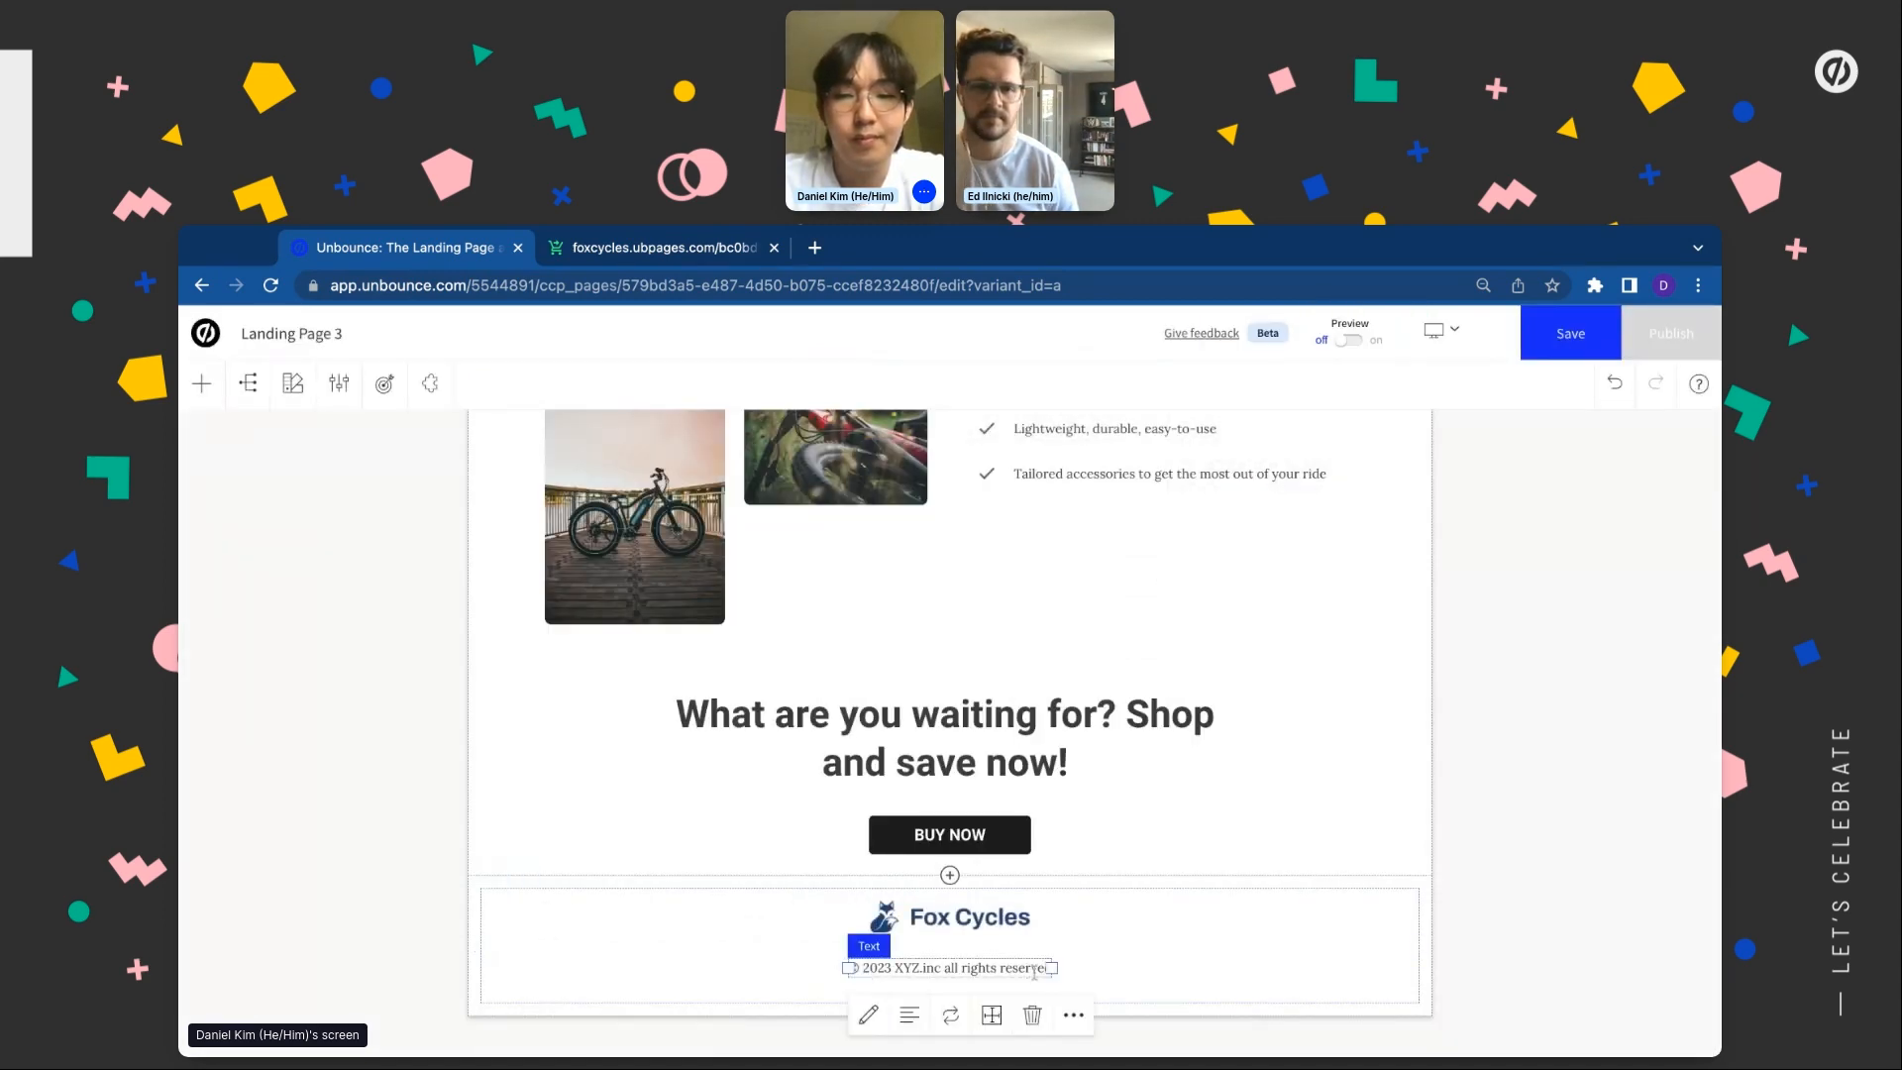
click(1033, 1014)
click(1194, 751)
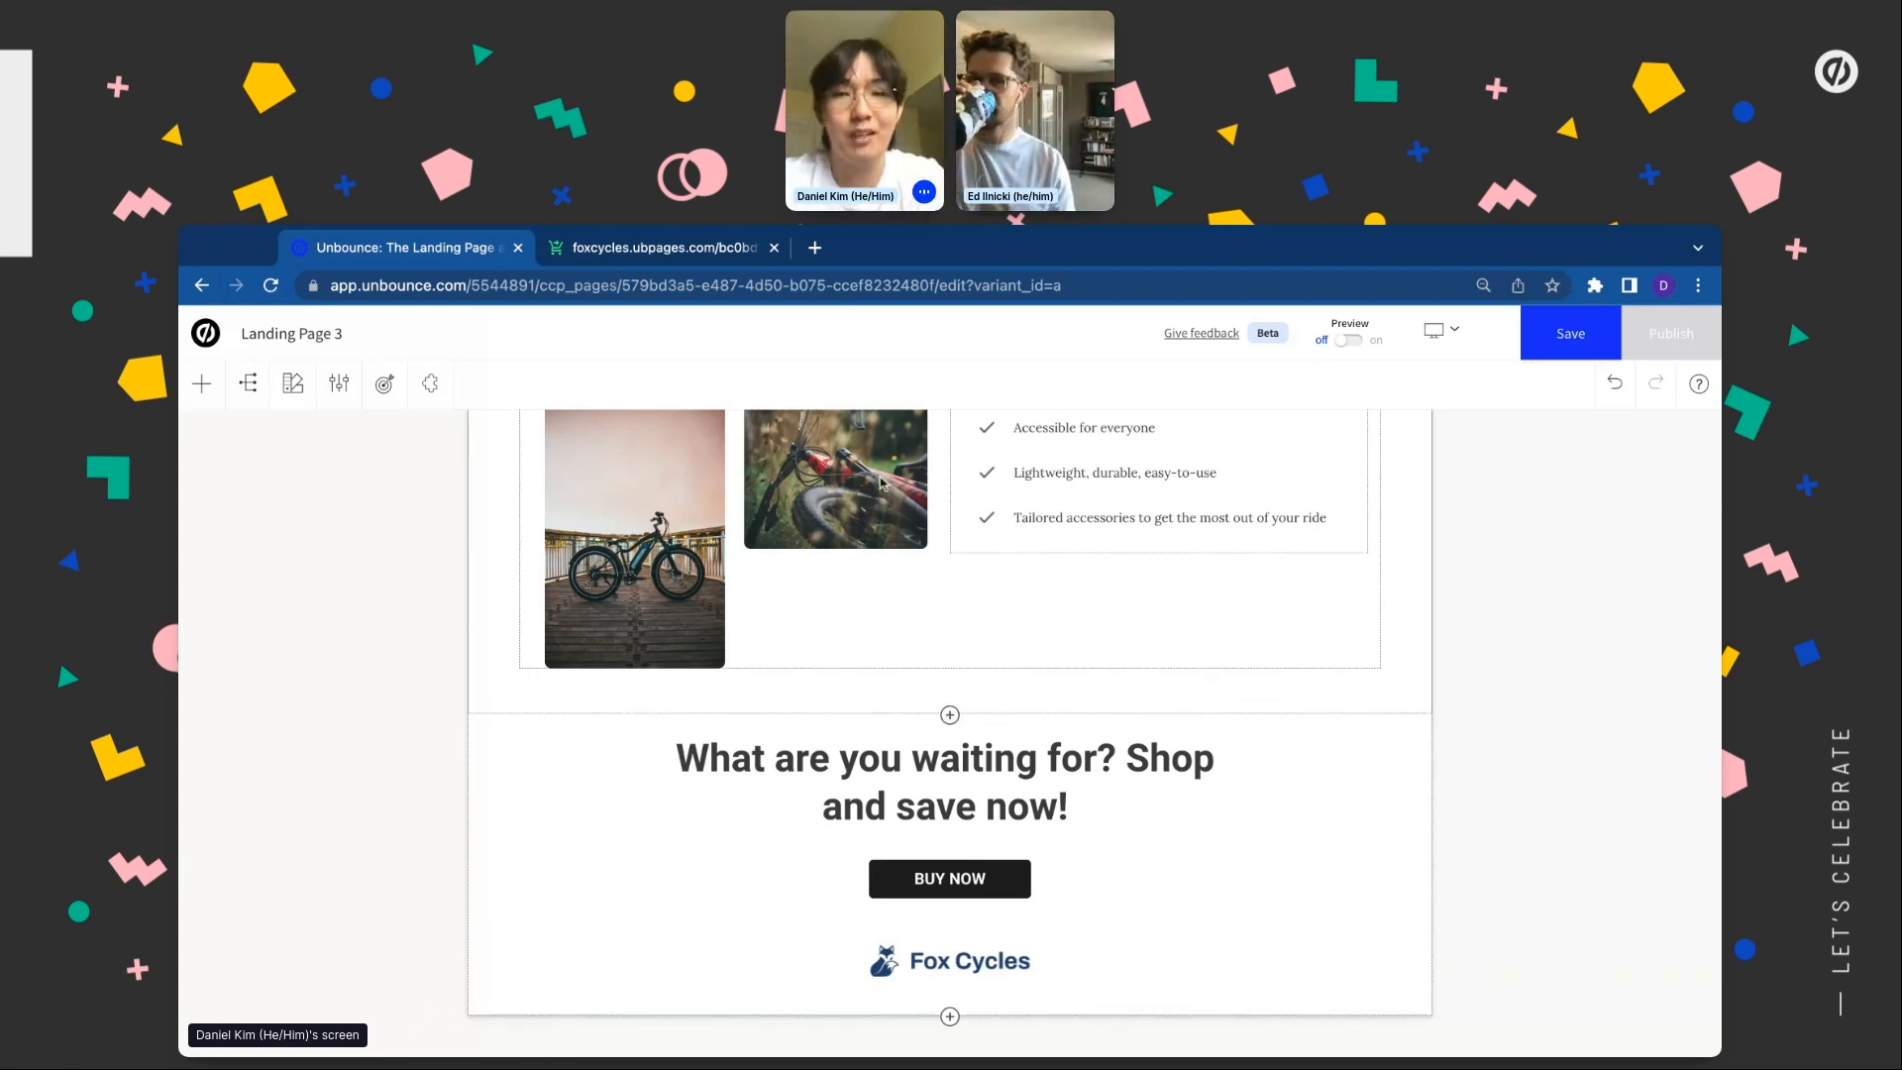
scroll(774, 526, up, 5)
scroll(773, 526, up, 2)
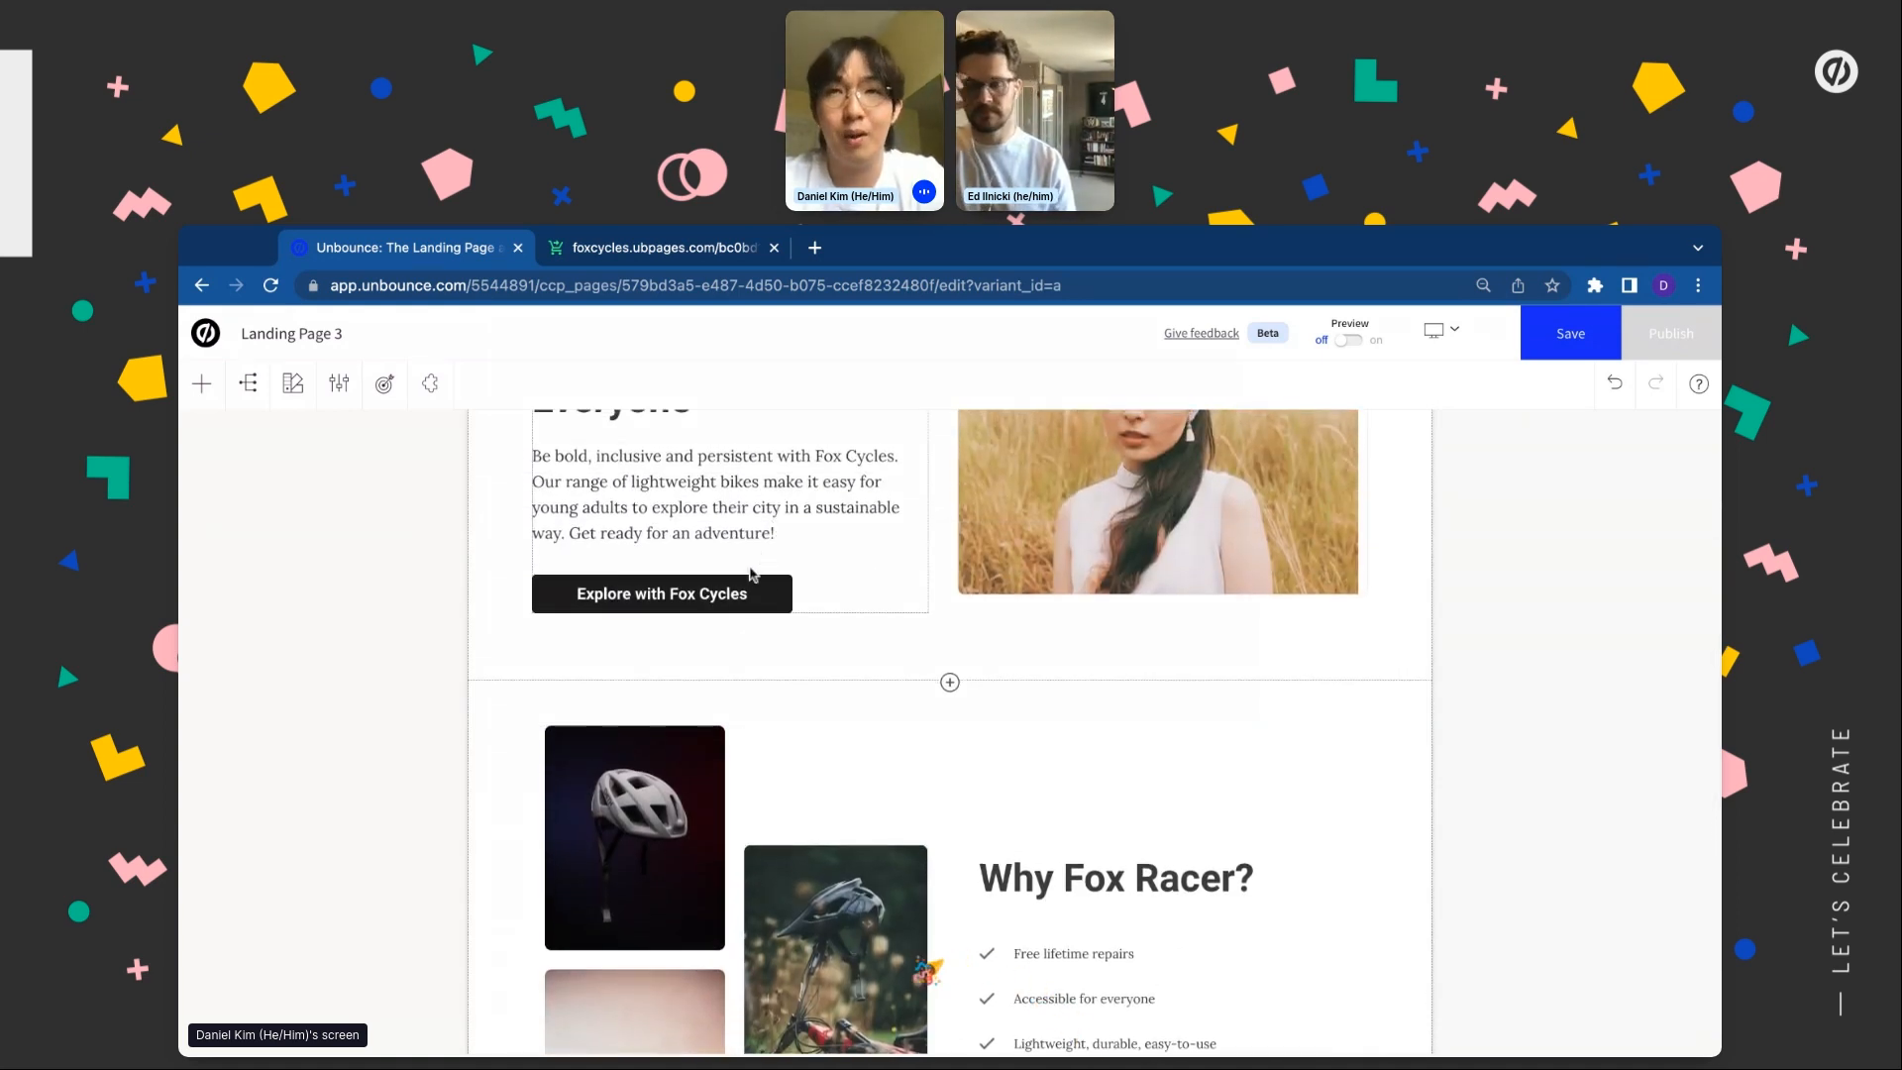
scroll(751, 564, up, 4)
scroll(751, 575, up, 1)
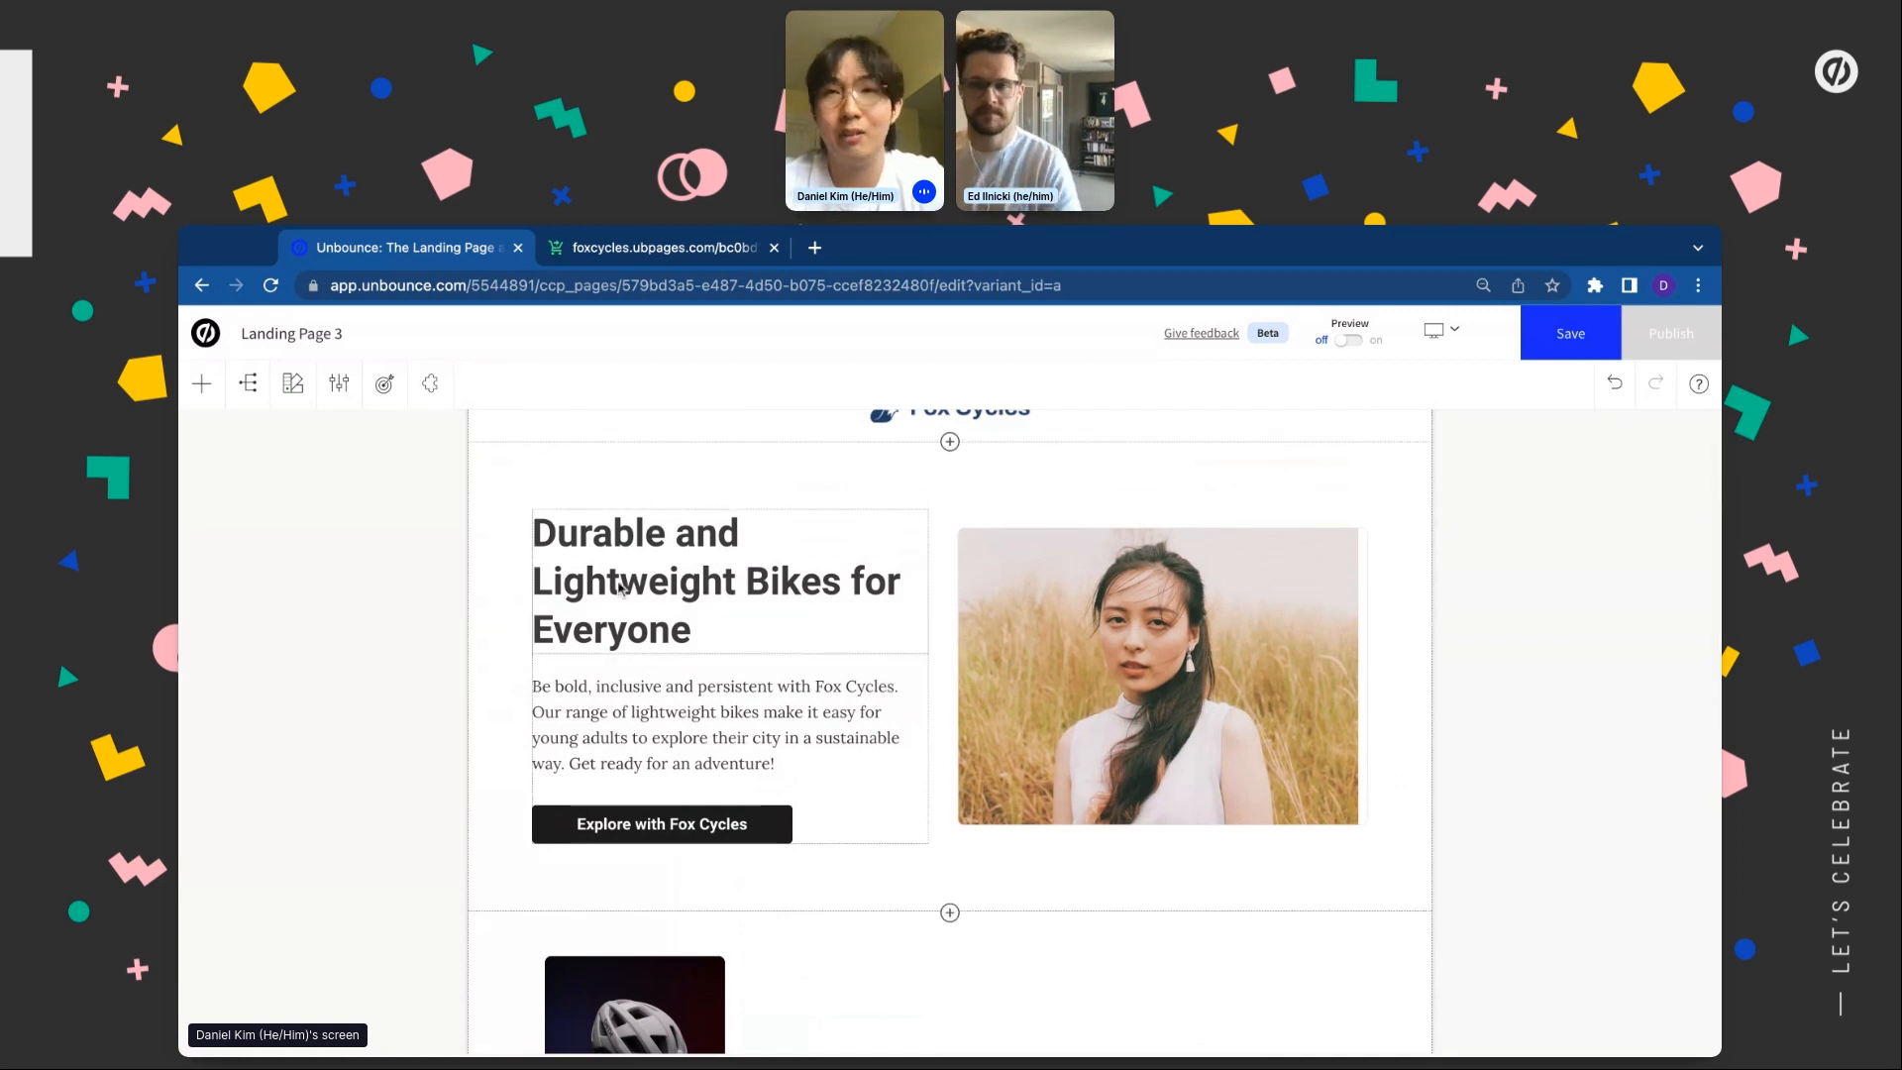
scroll(619, 588, up, 2)
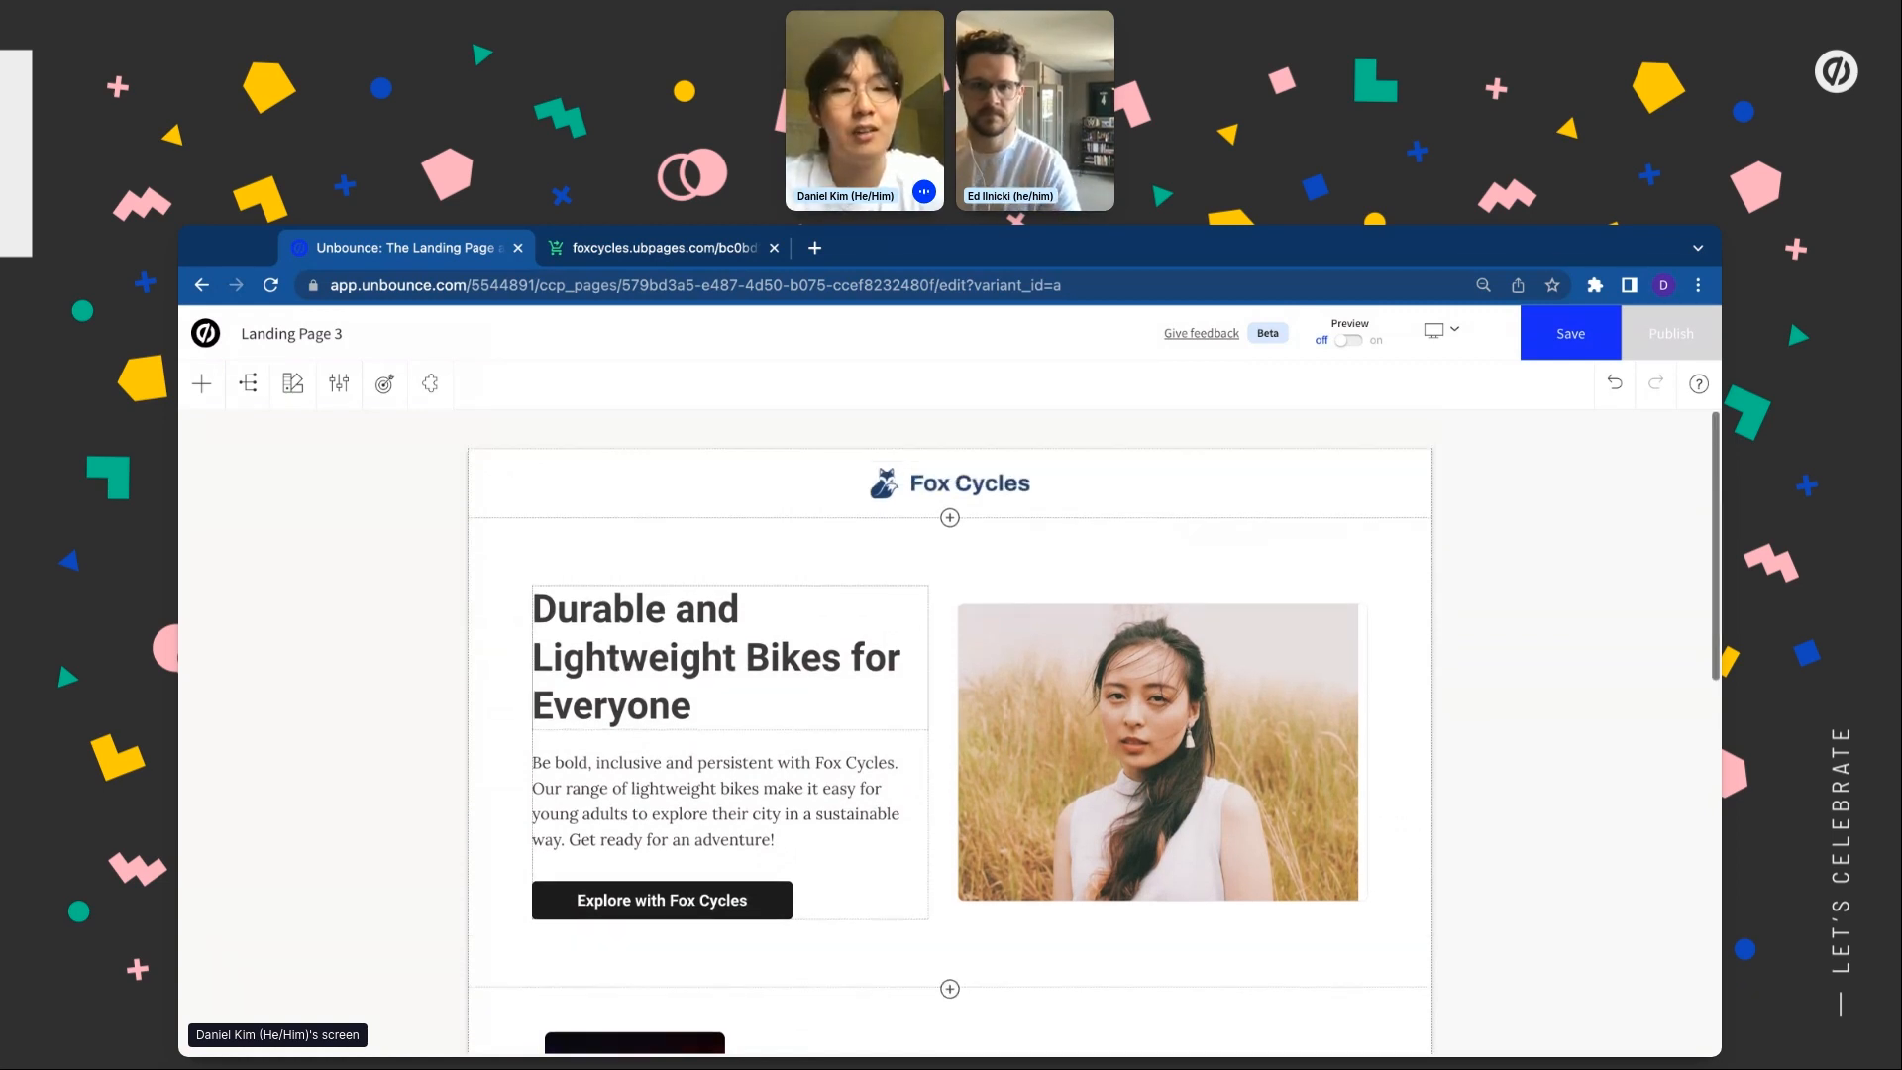
Insert a Countdown 1 section reading 'Get 20% off' below the Fox Cycles header
click(430, 386)
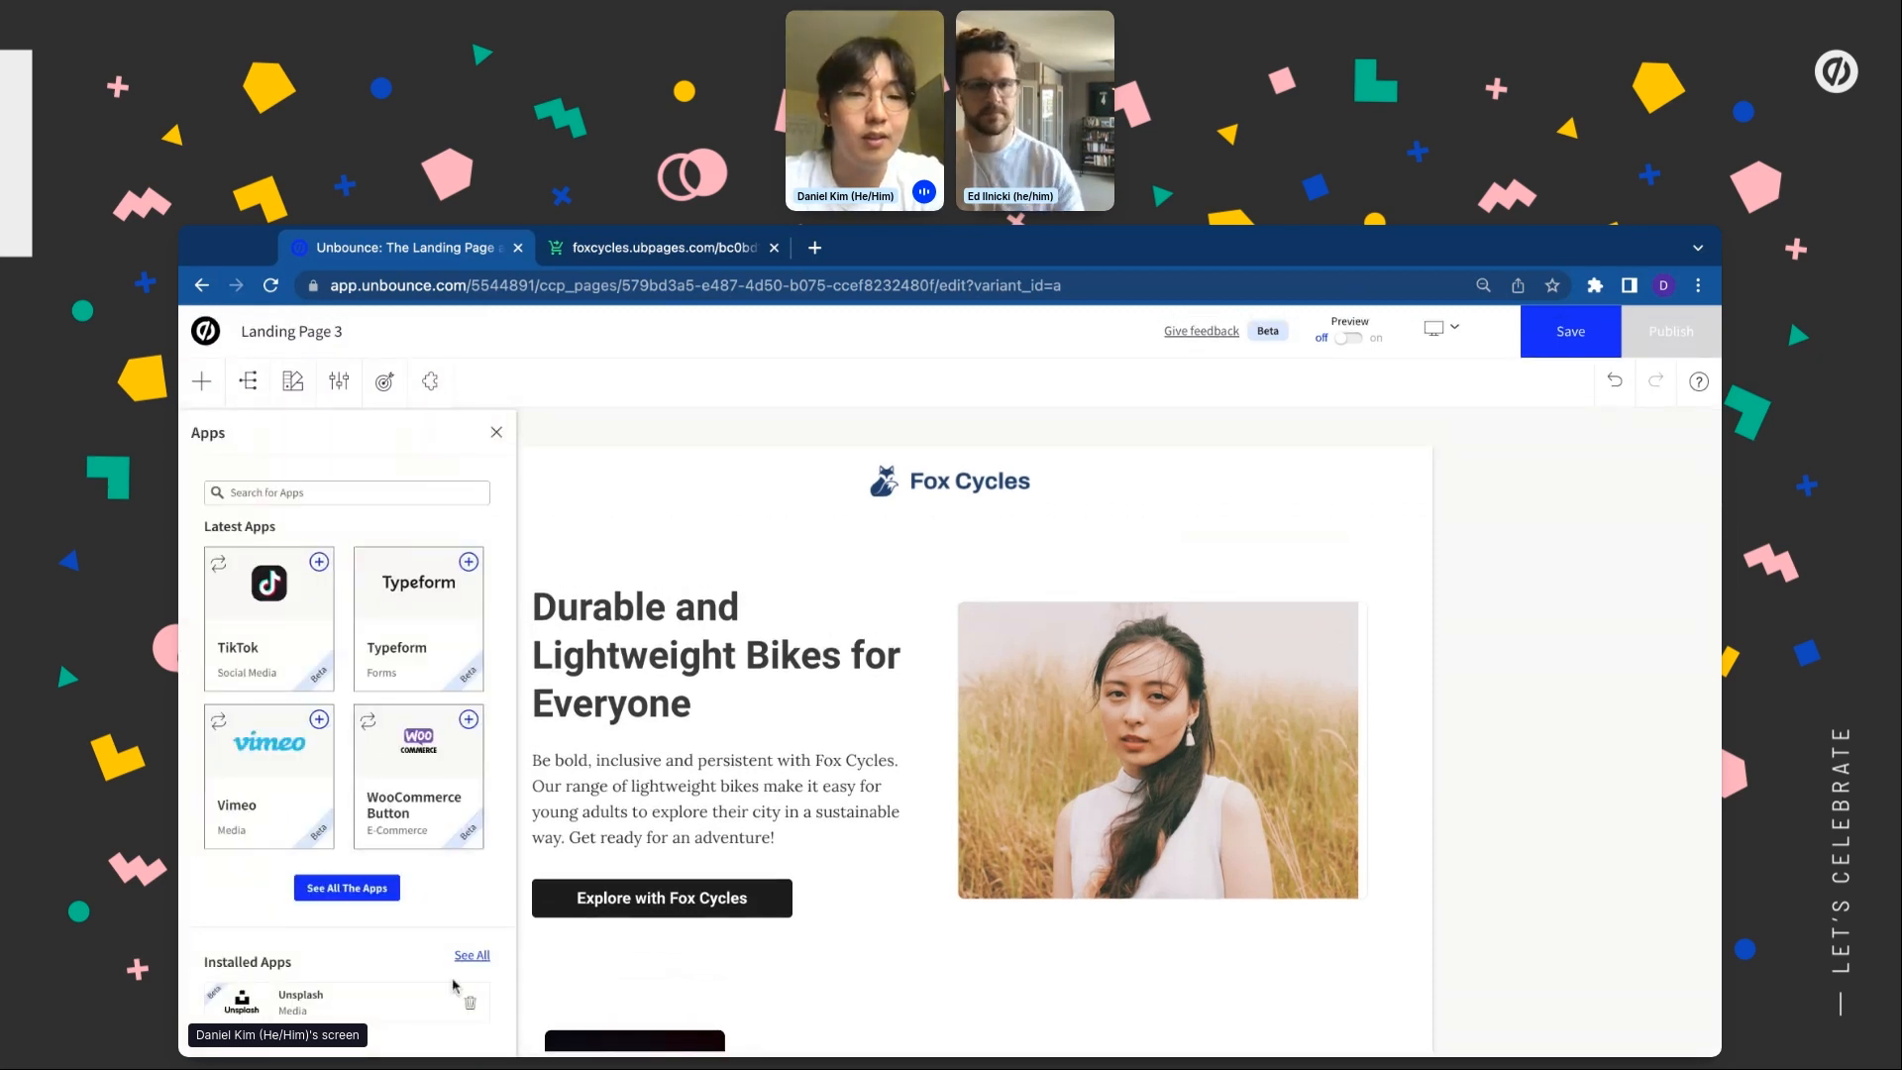
click(340, 890)
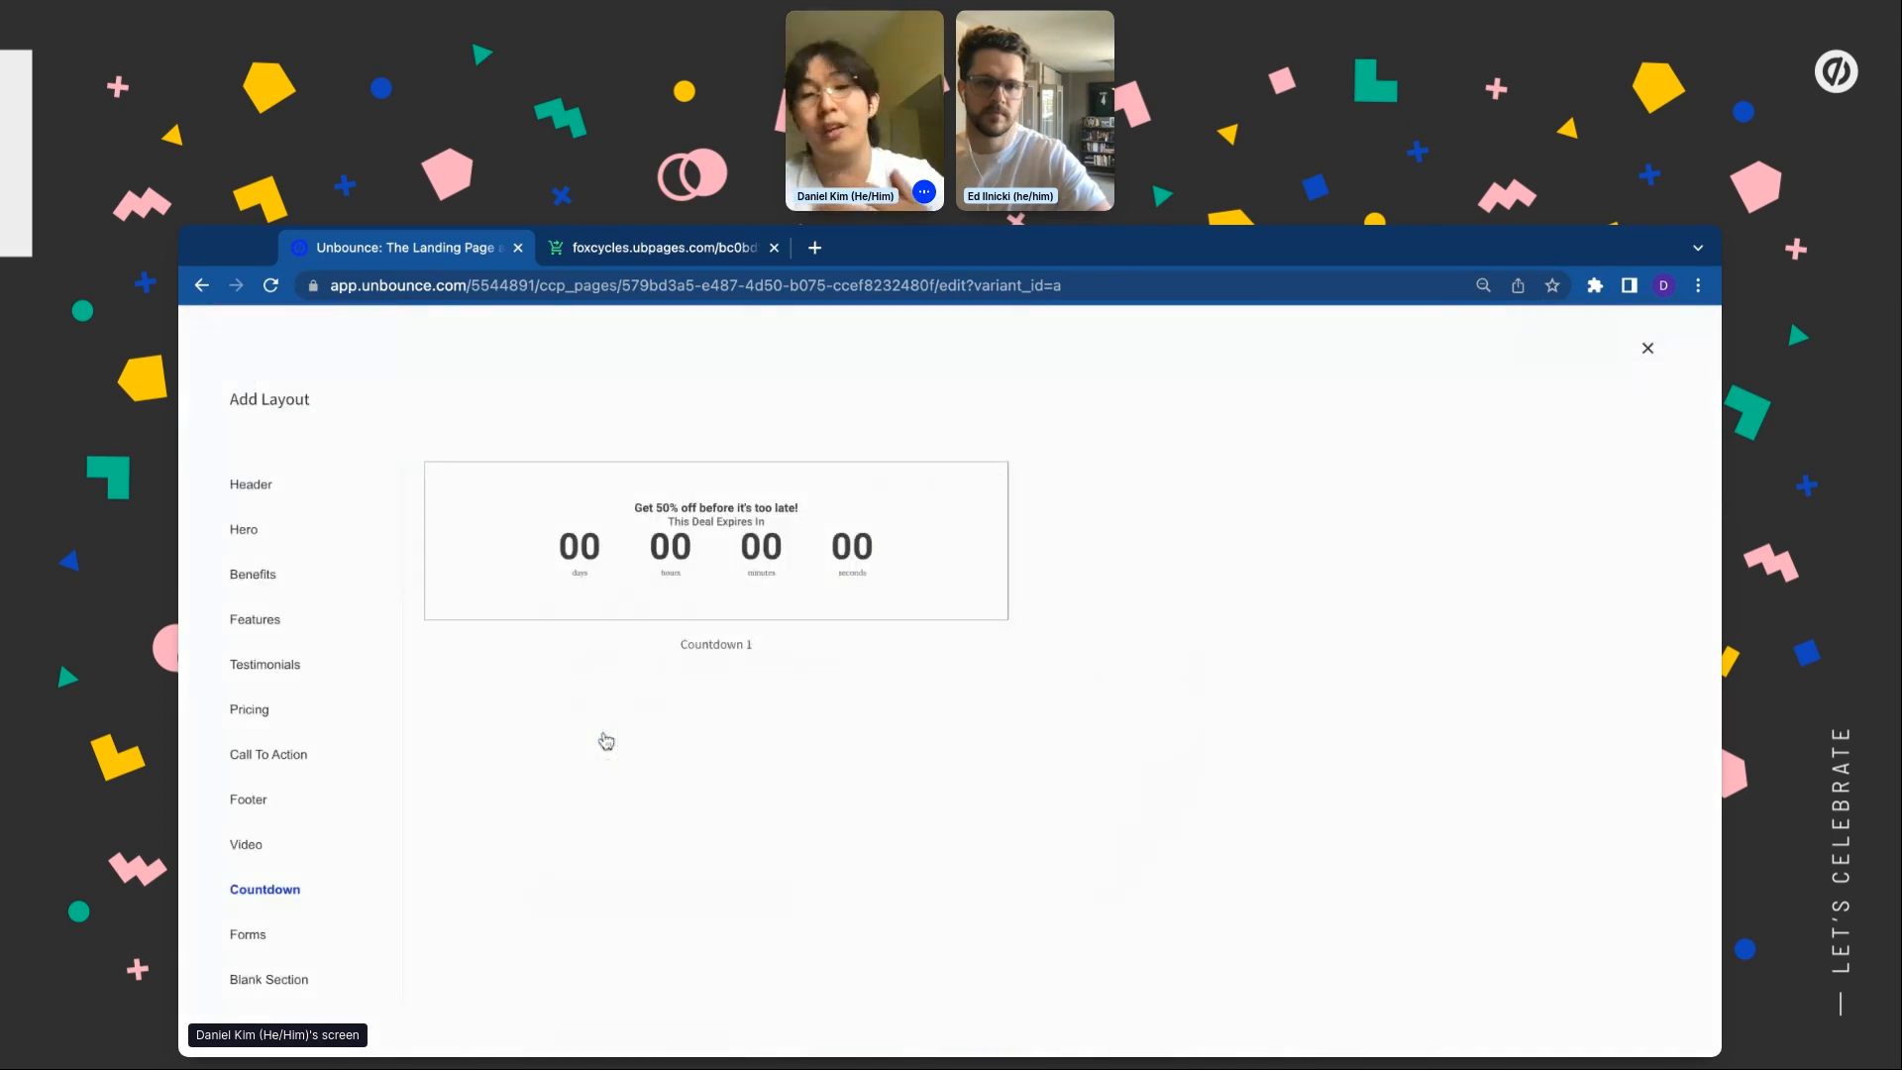
click(776, 582)
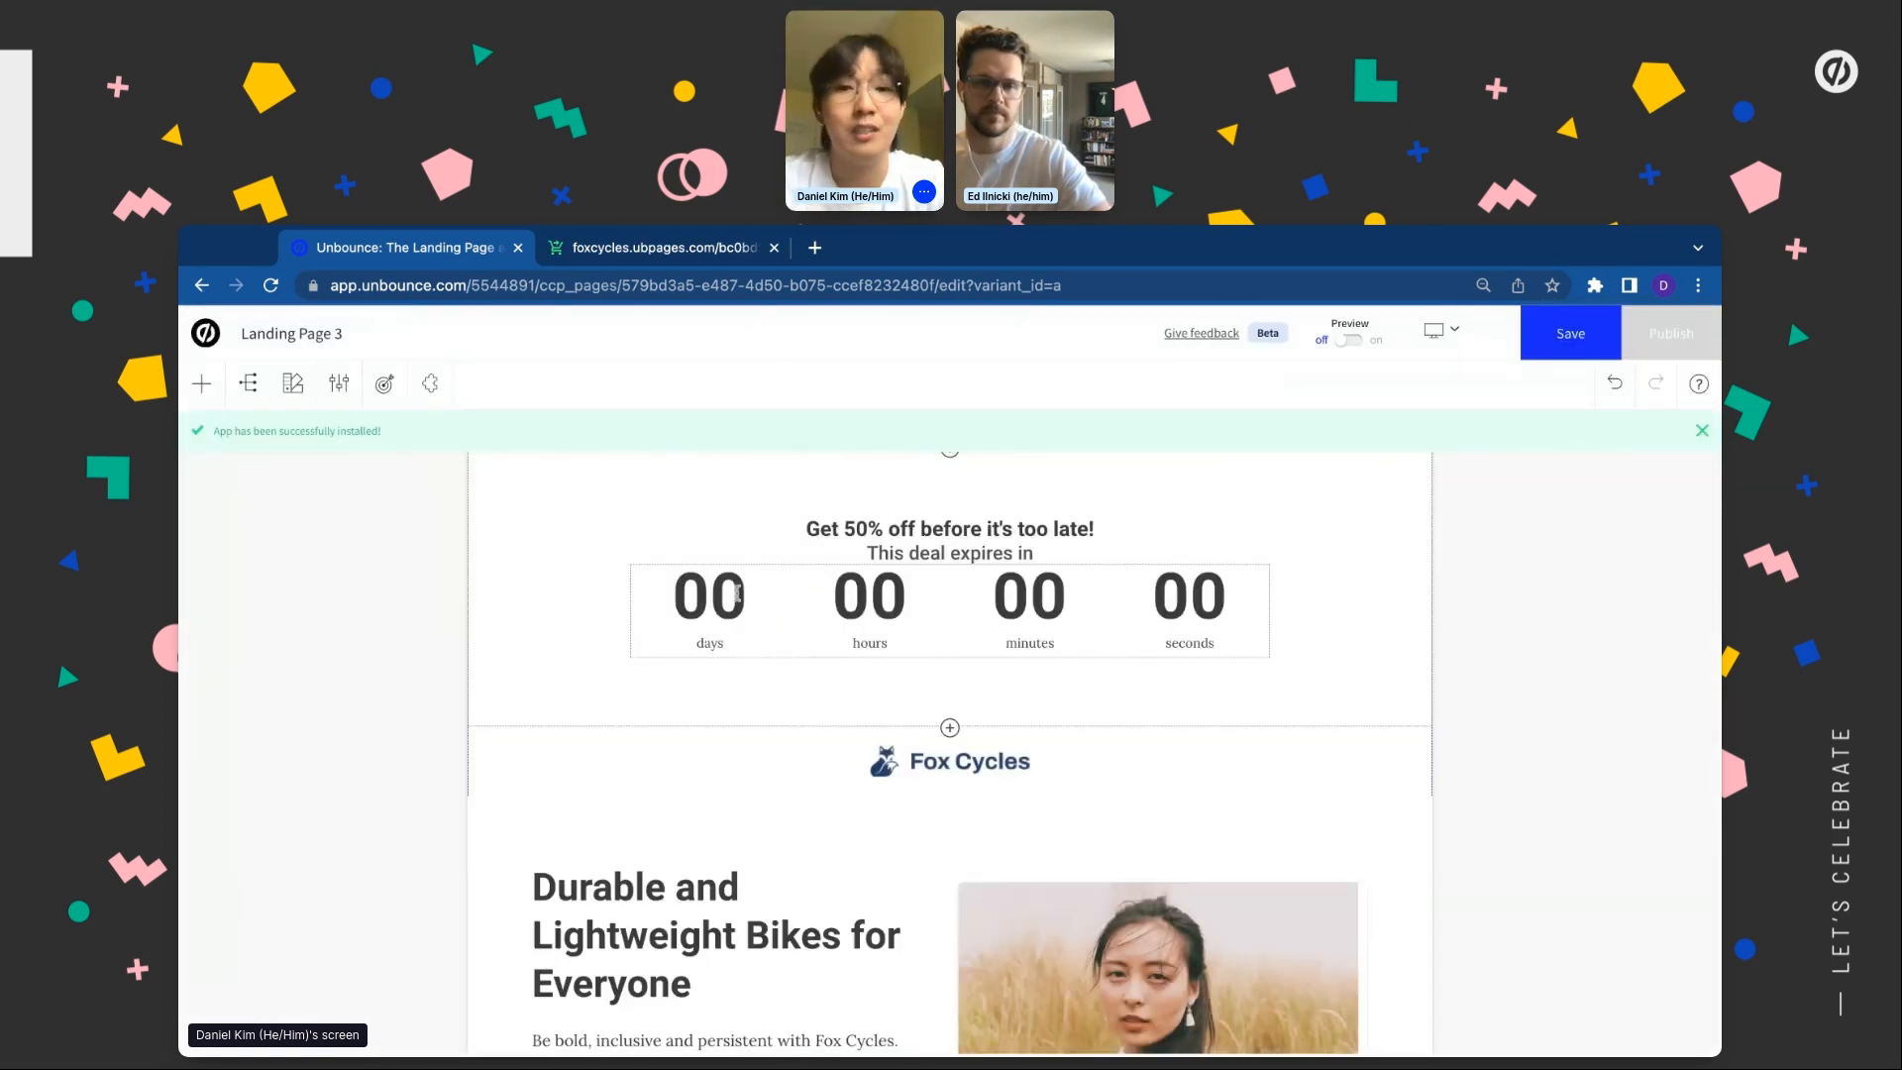
click(858, 528)
click(858, 528)
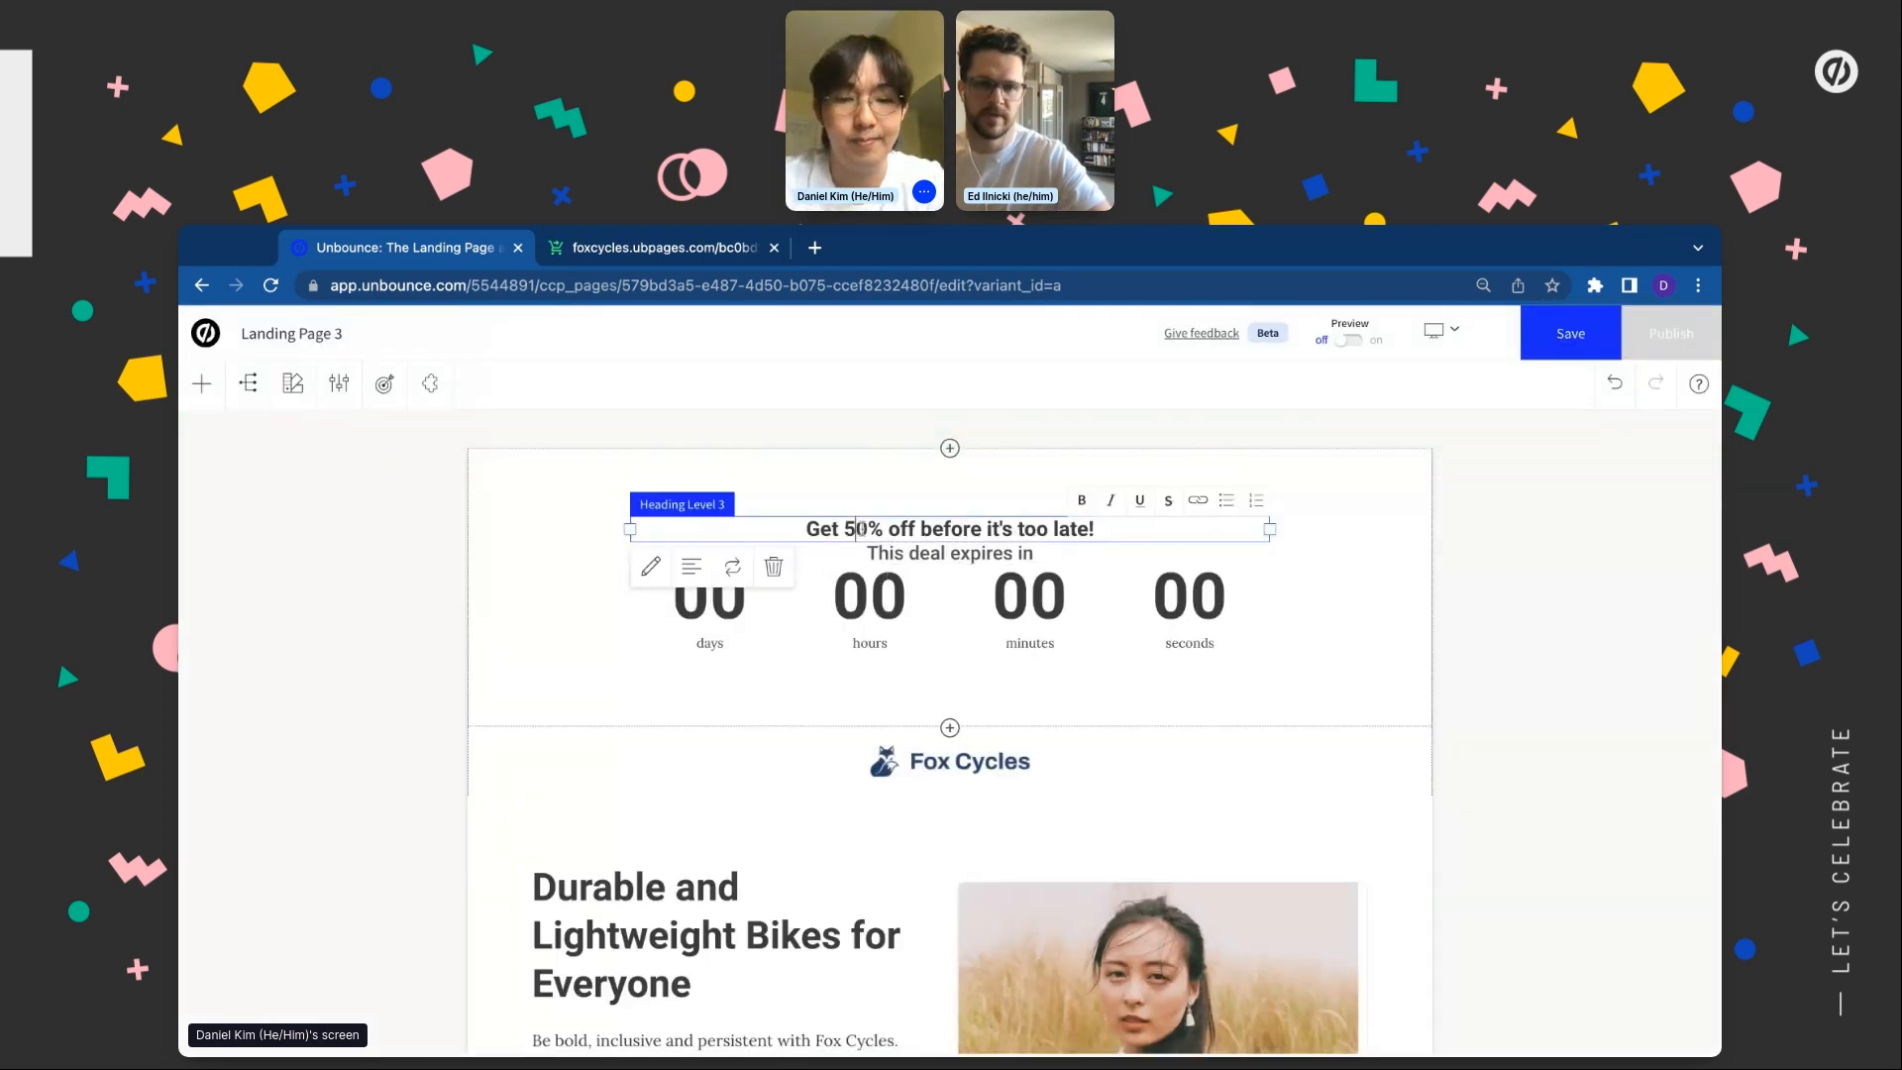
key(BackSpace)
text(2)
click(527, 691)
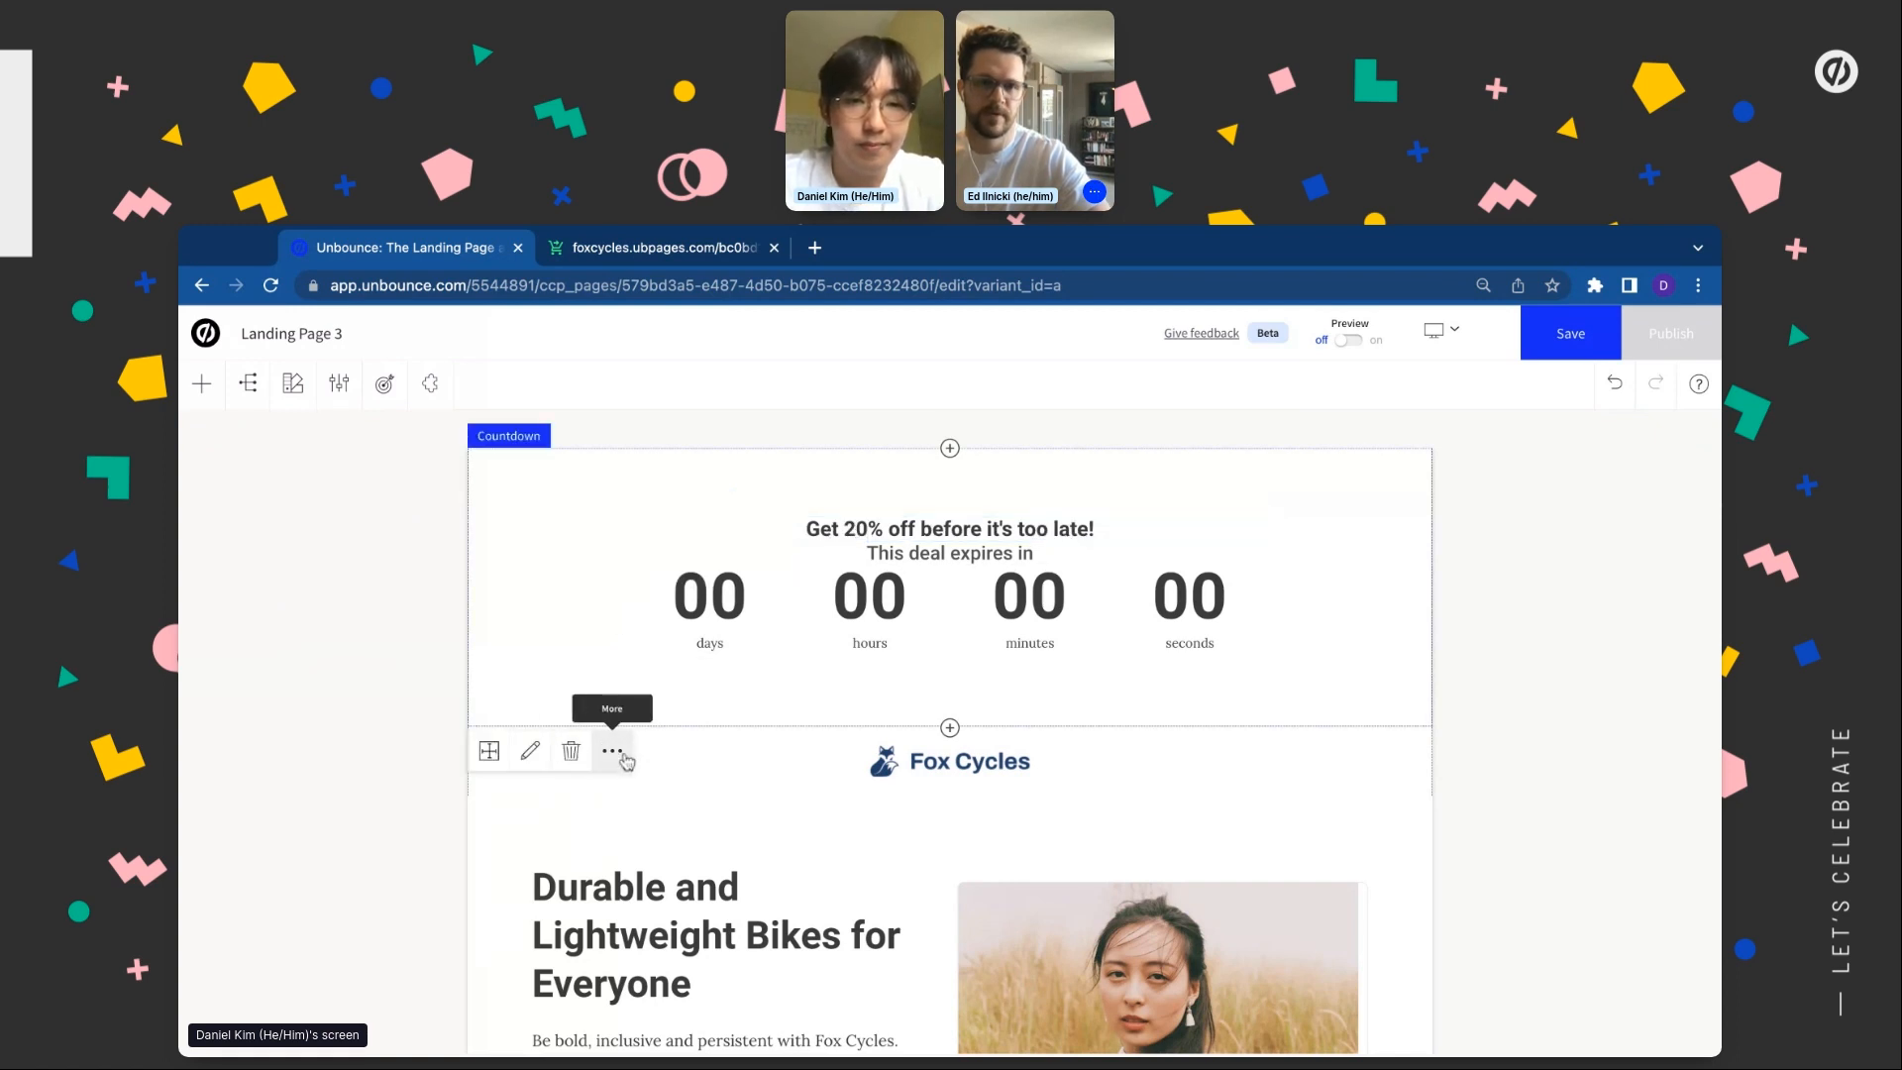
click(614, 752)
click(651, 821)
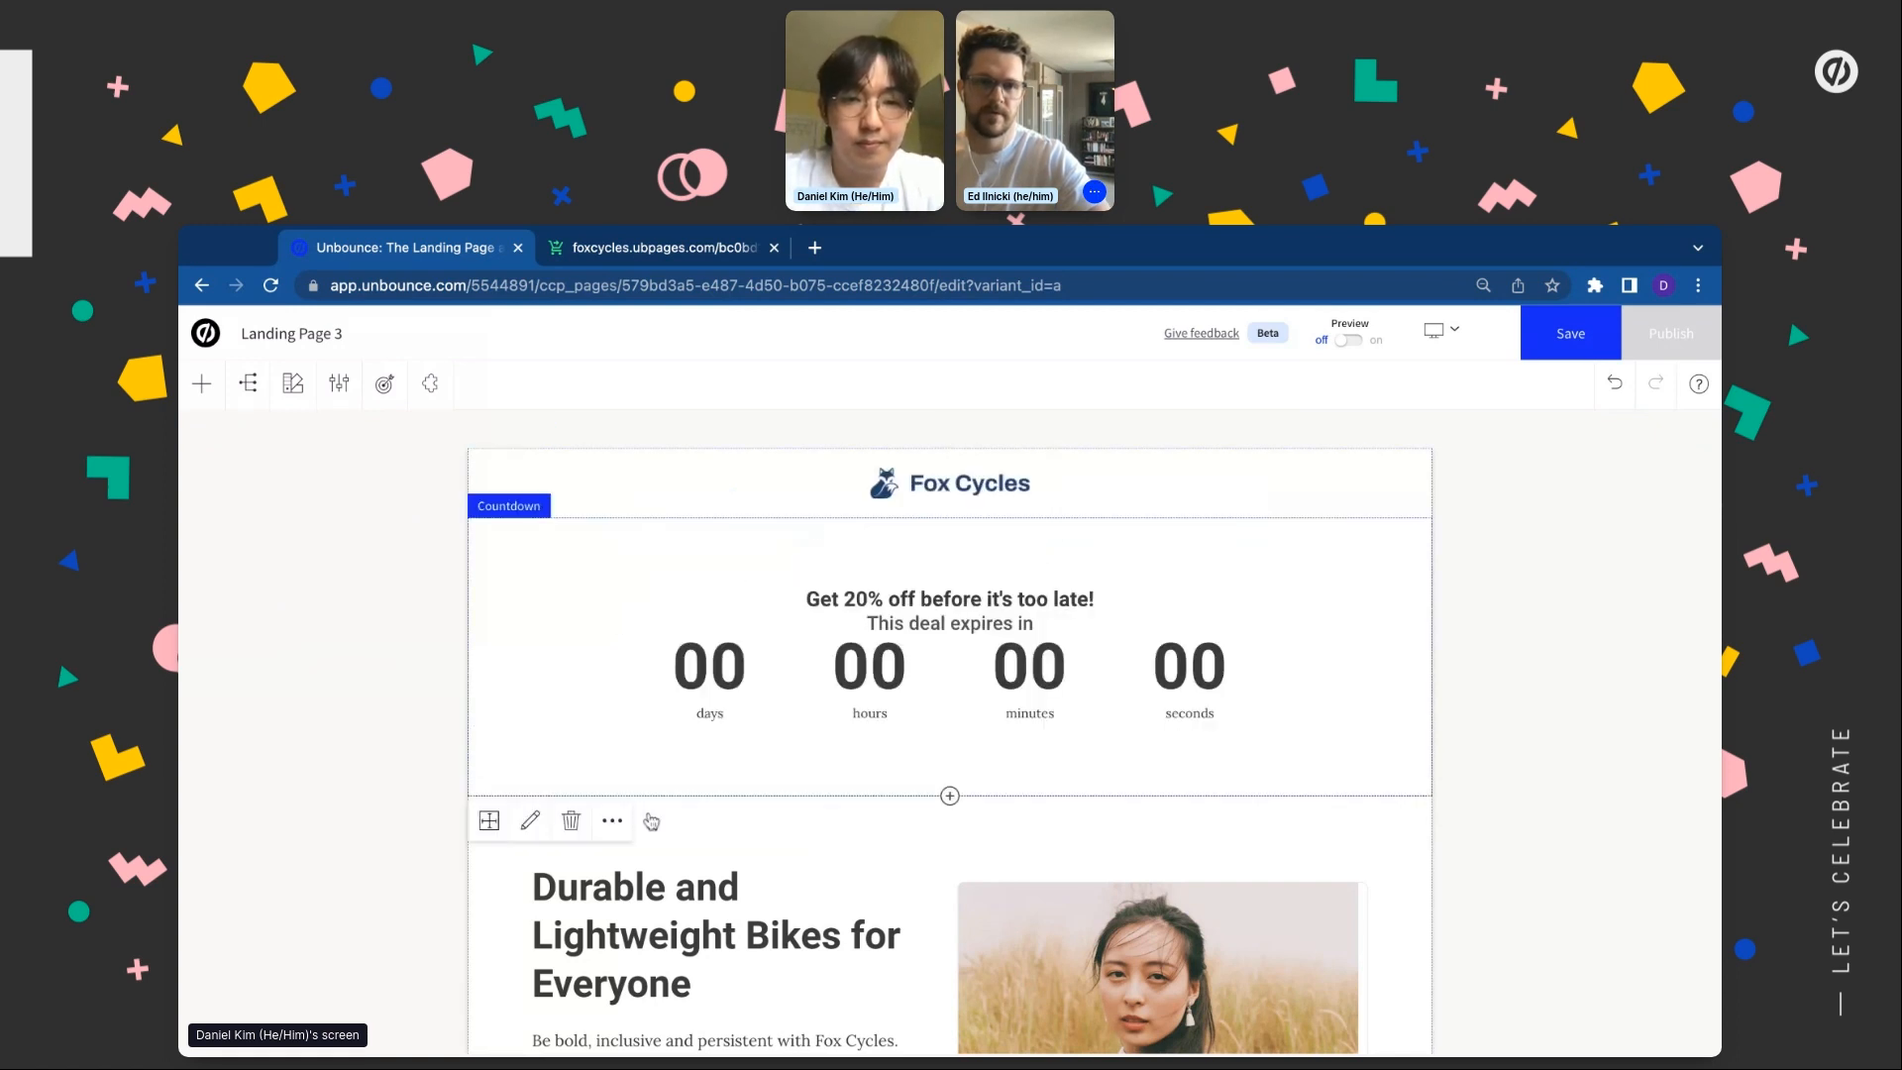
Set the countdown end date to 5 July 2023 at 12:00 AM
click(838, 646)
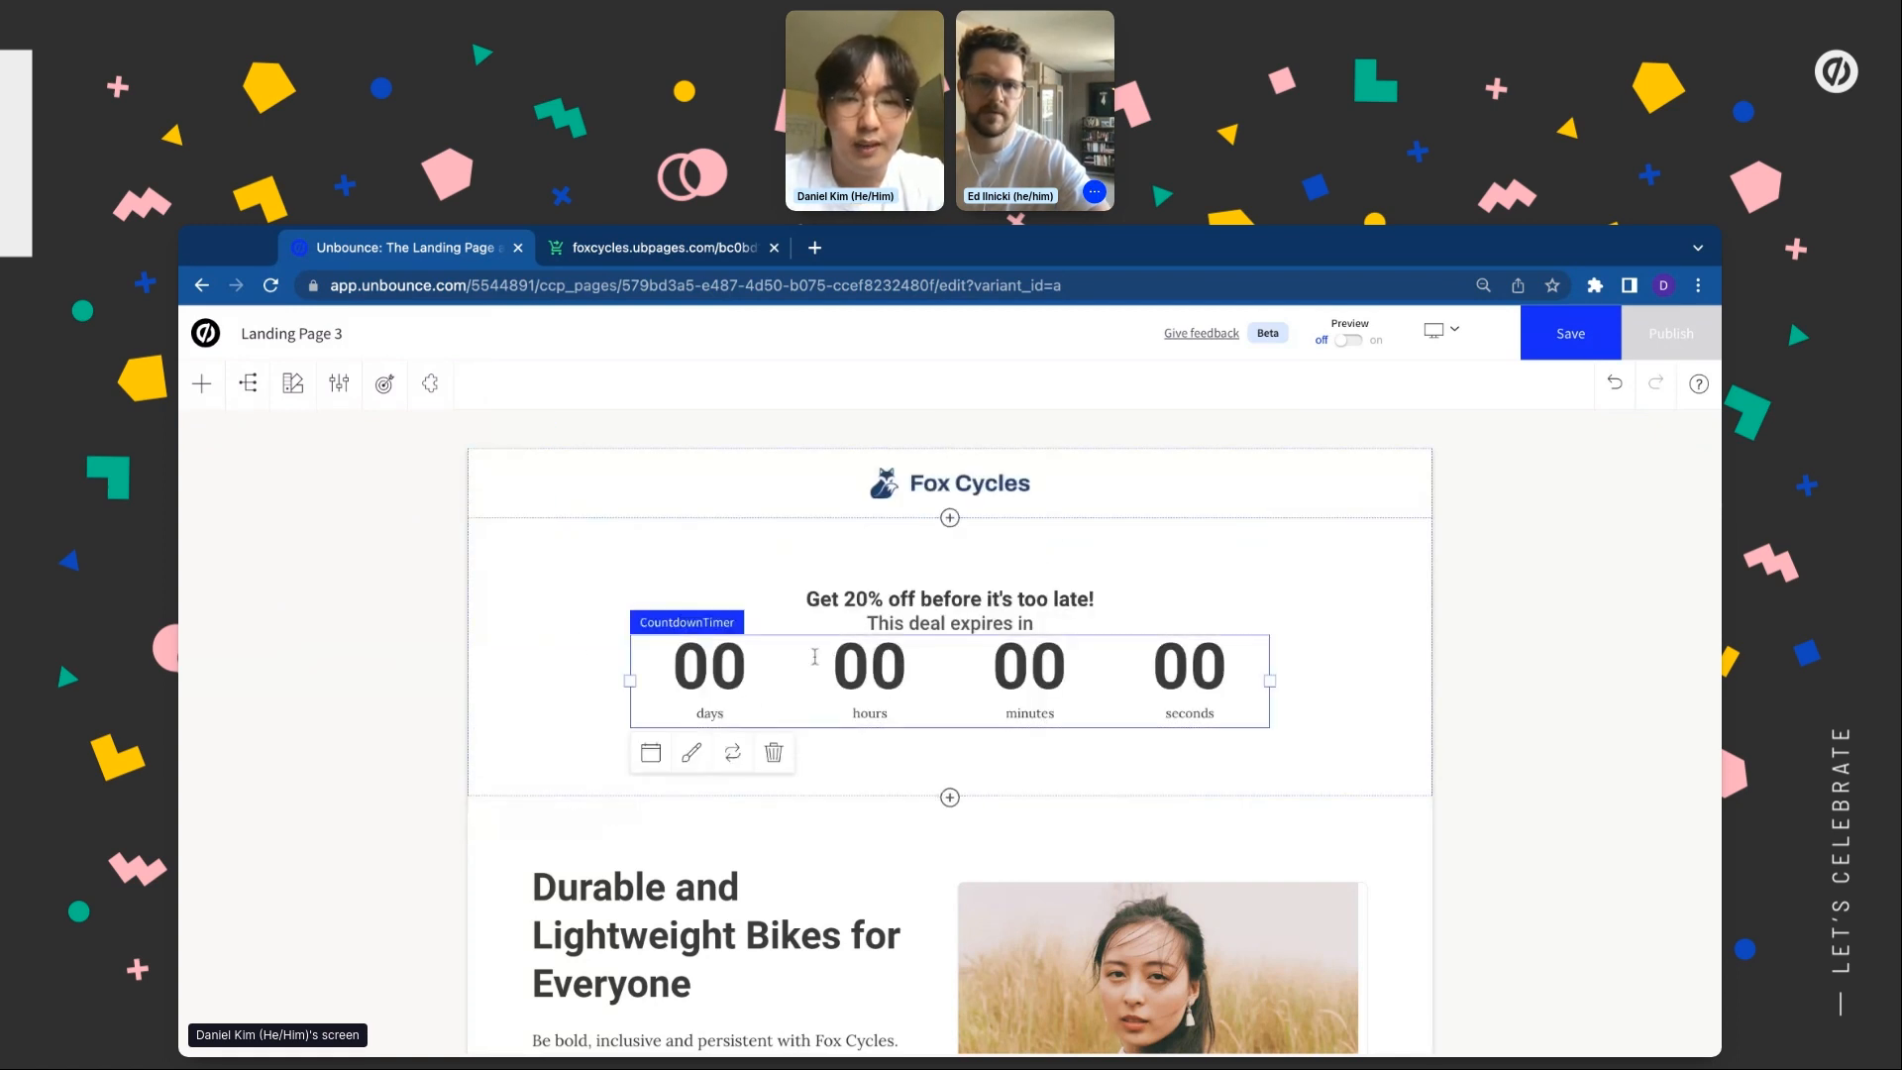
click(648, 755)
click(757, 870)
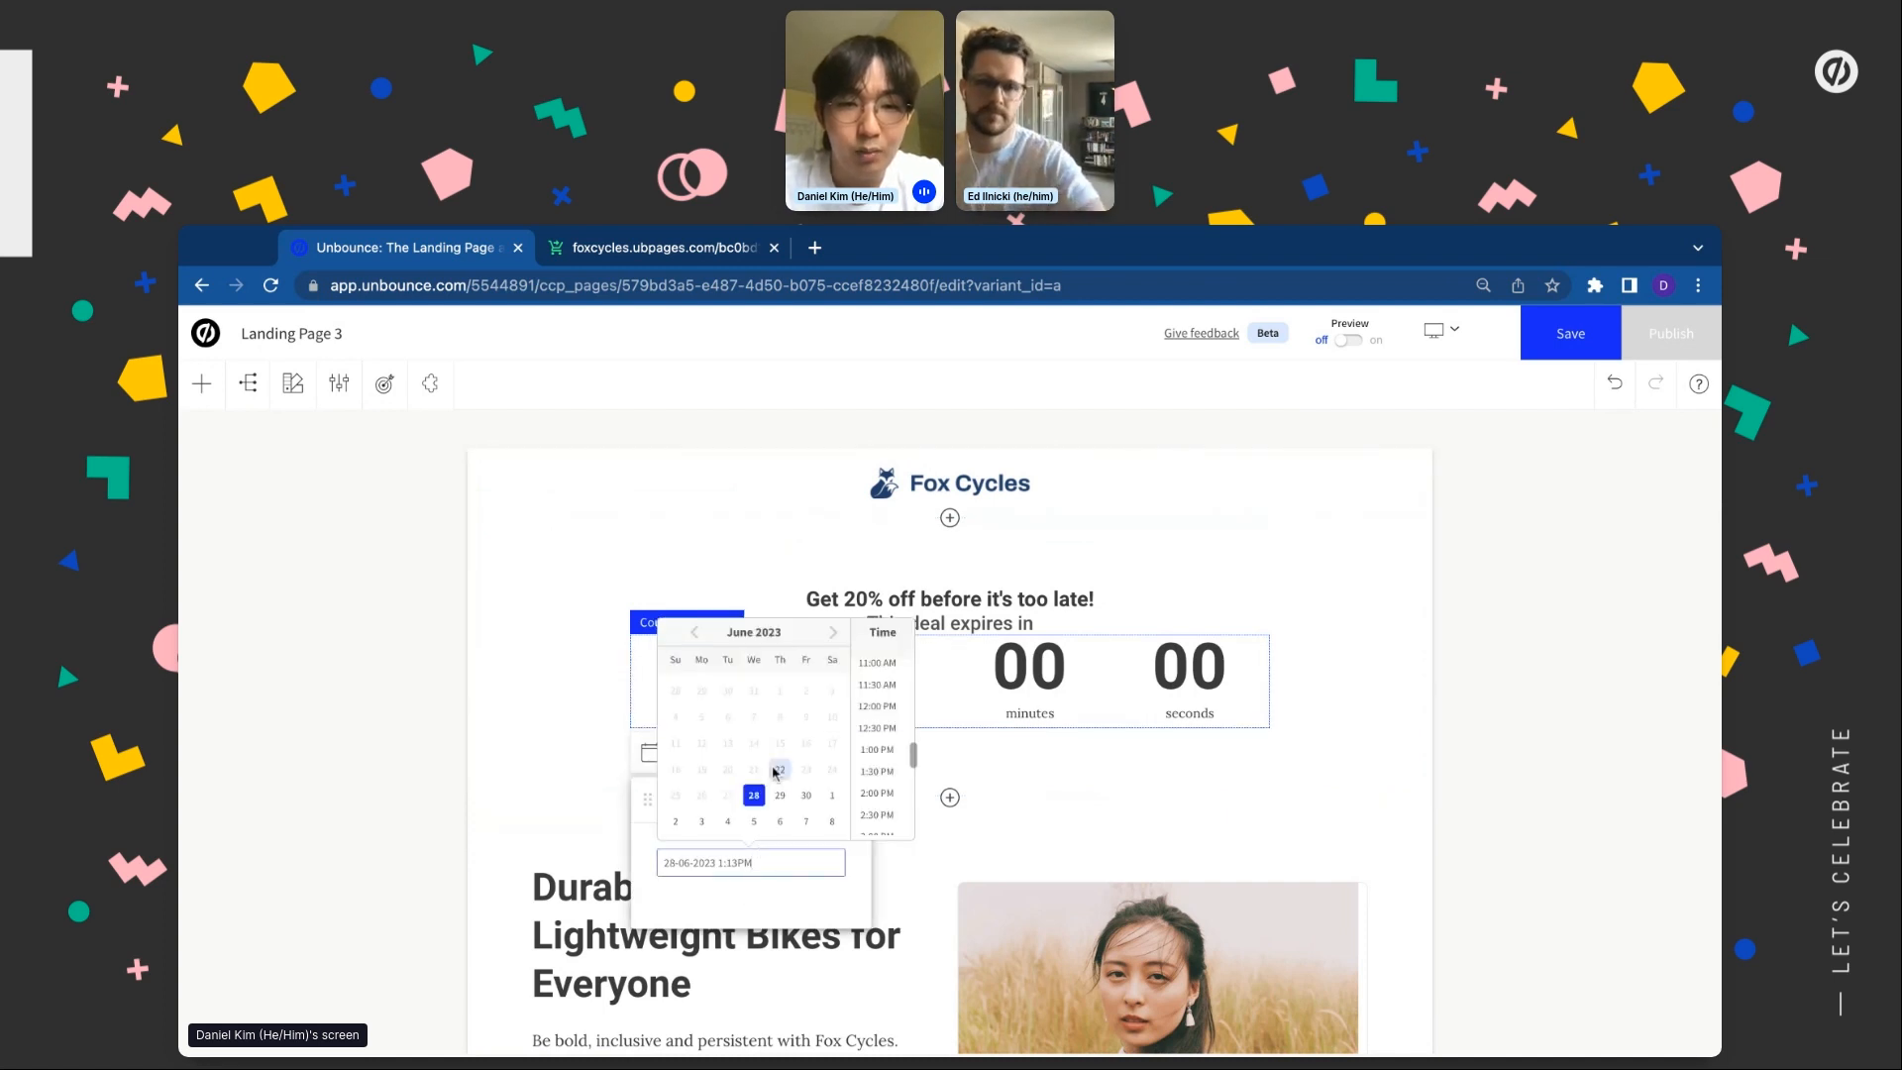
click(757, 824)
scroll(879, 744, up, 5)
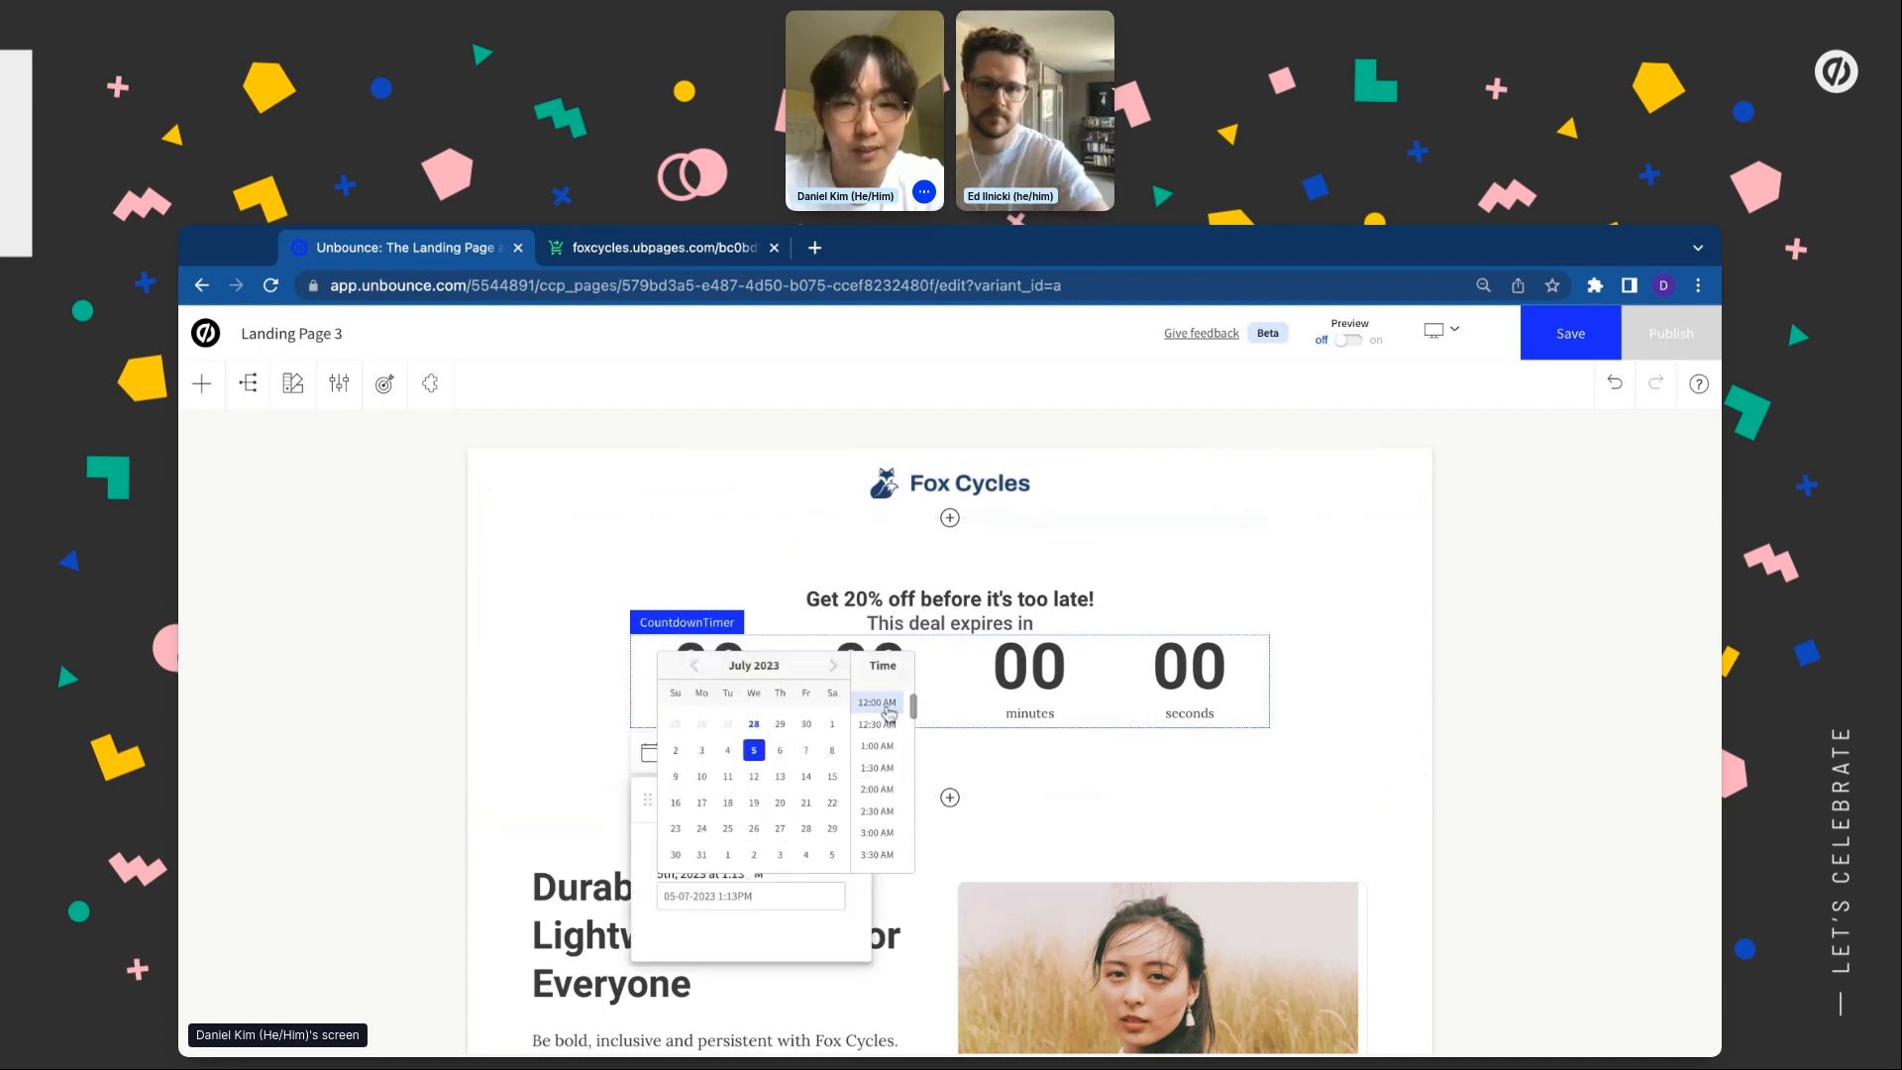
click(878, 703)
click(492, 720)
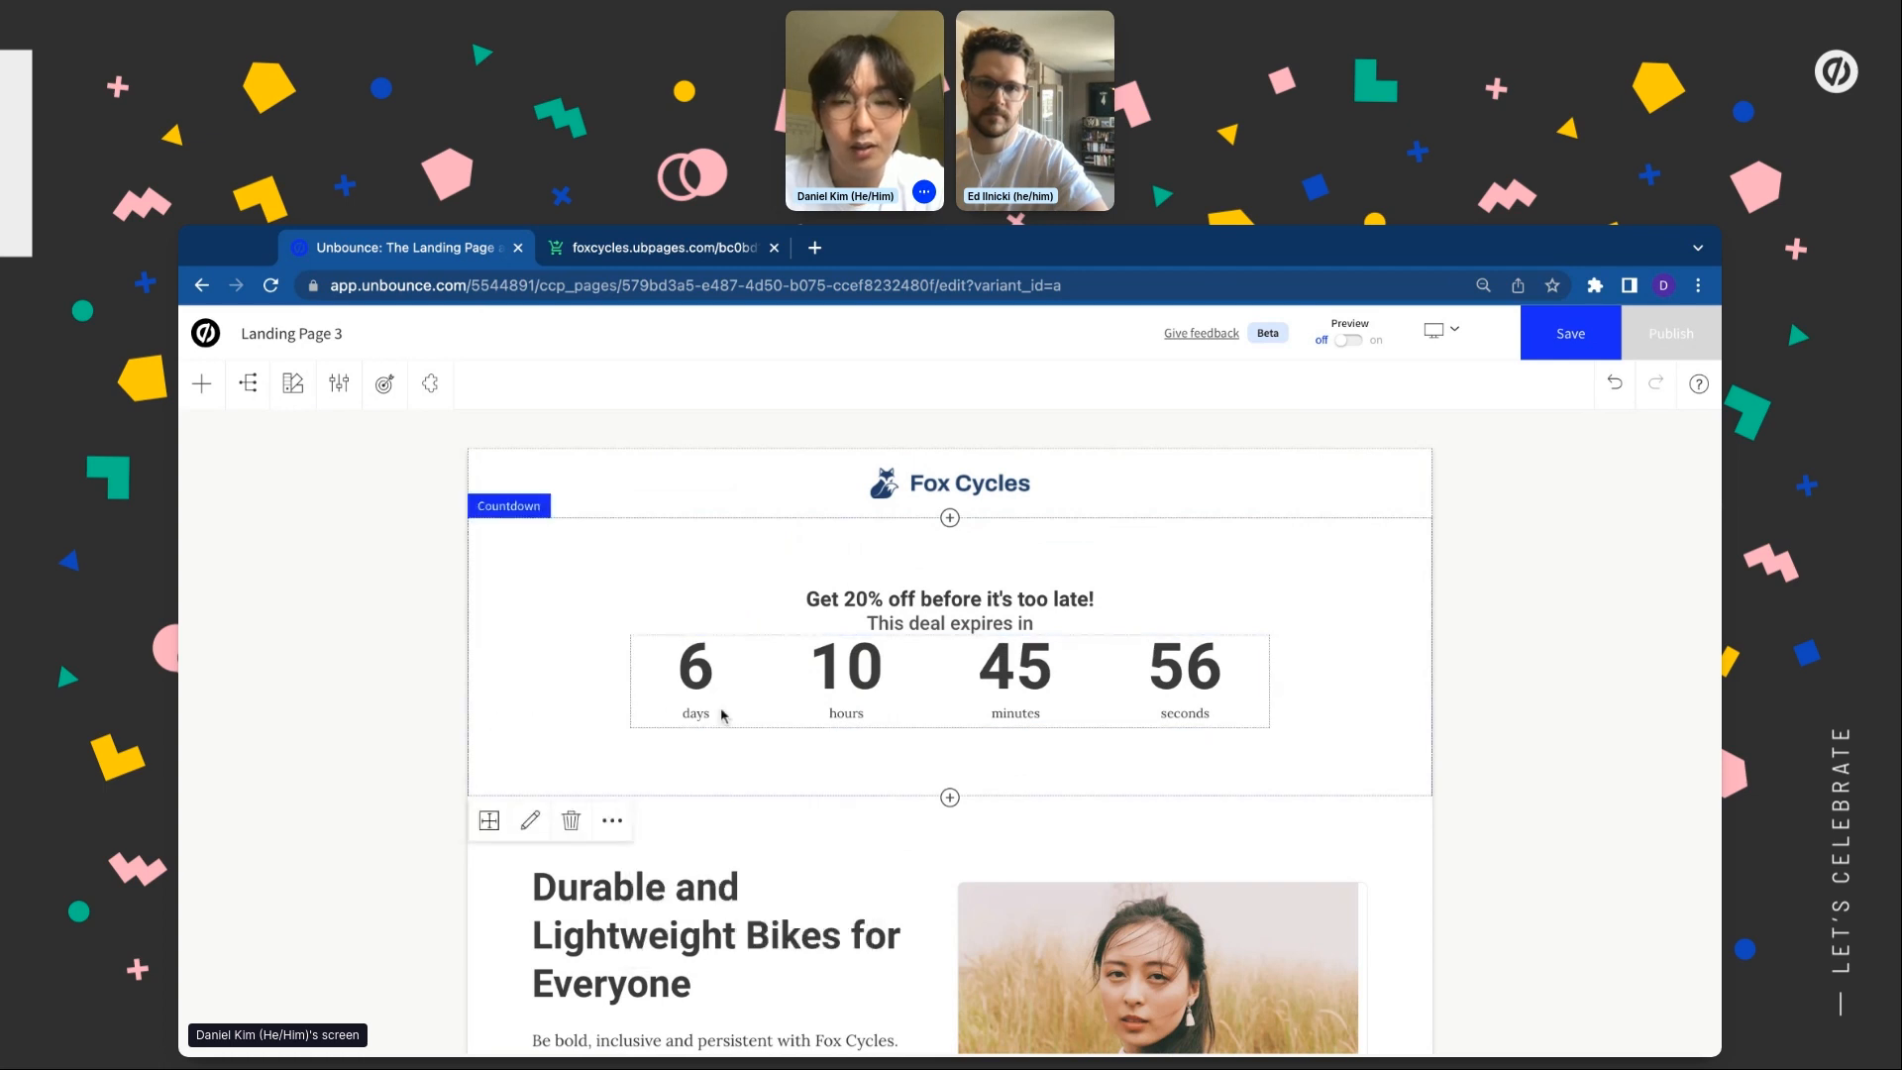
Give the countdown section 10 px padding
scroll(947, 795, down, 1)
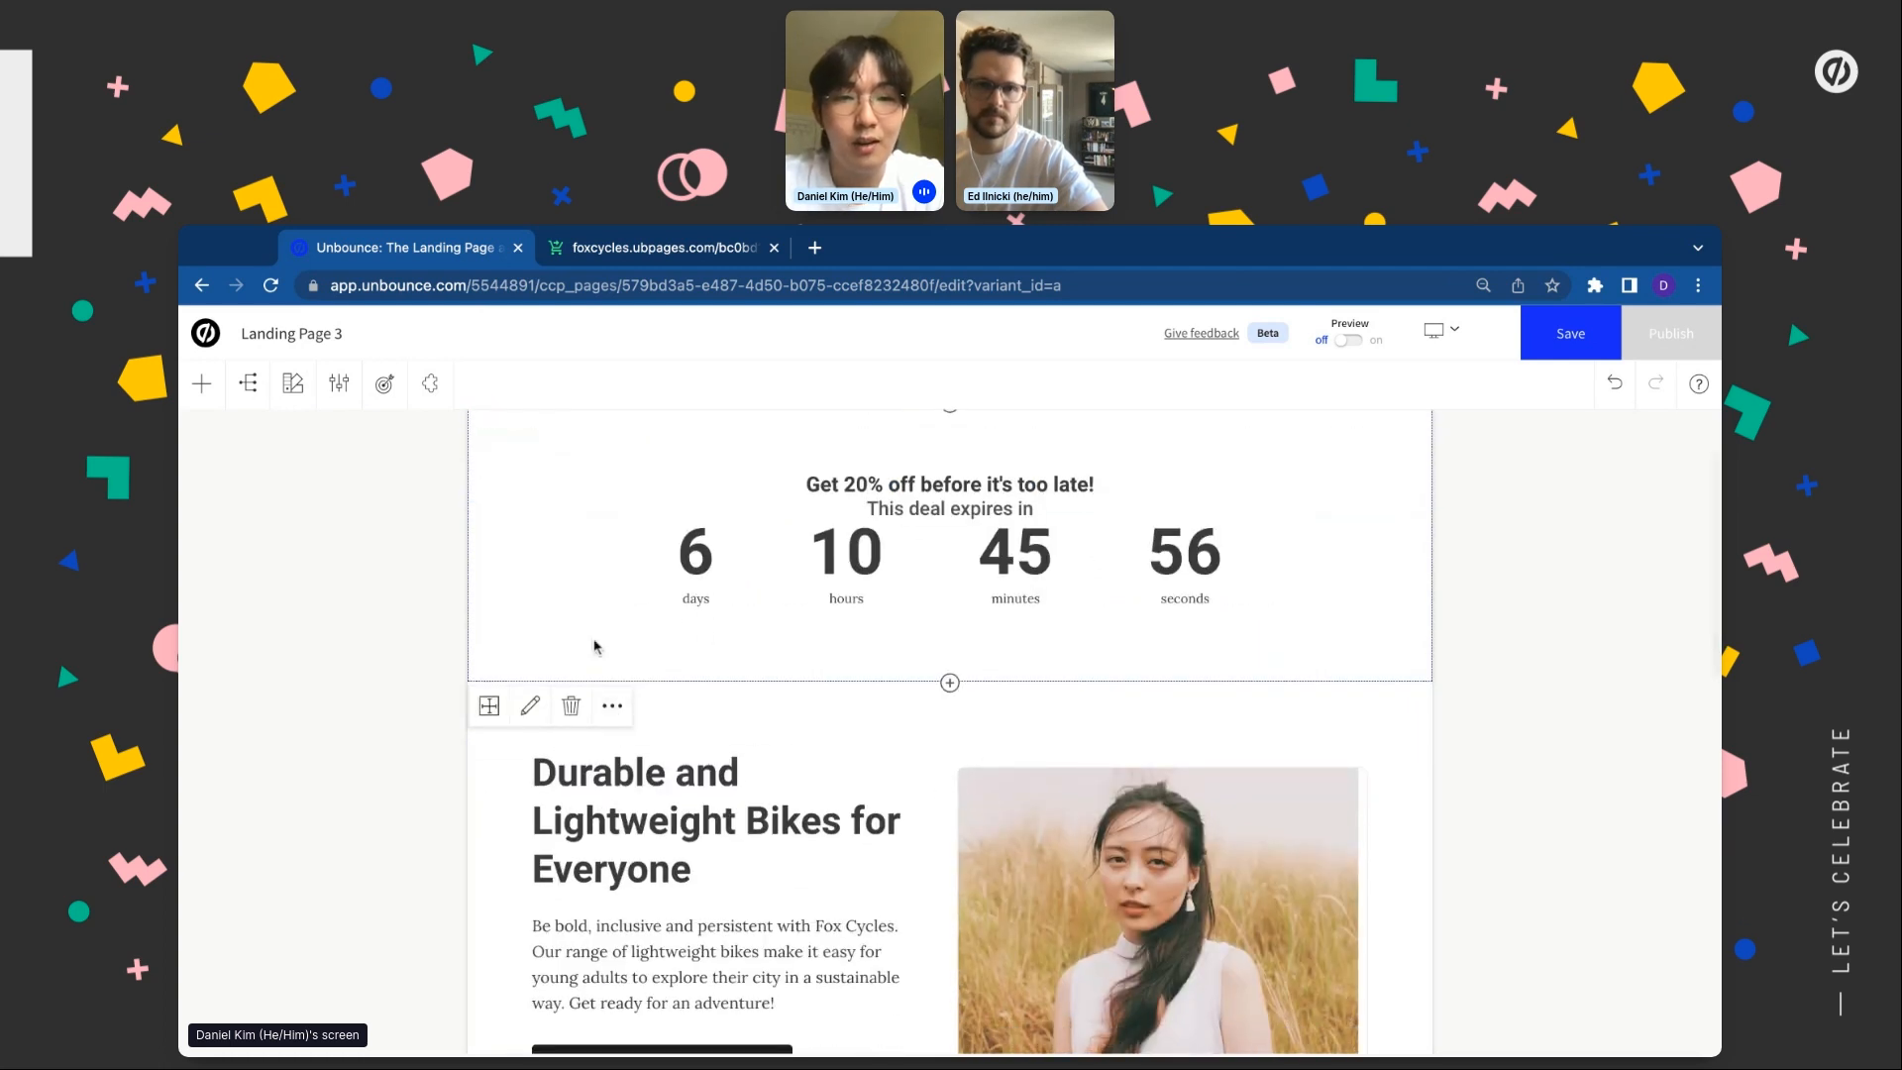
click(530, 705)
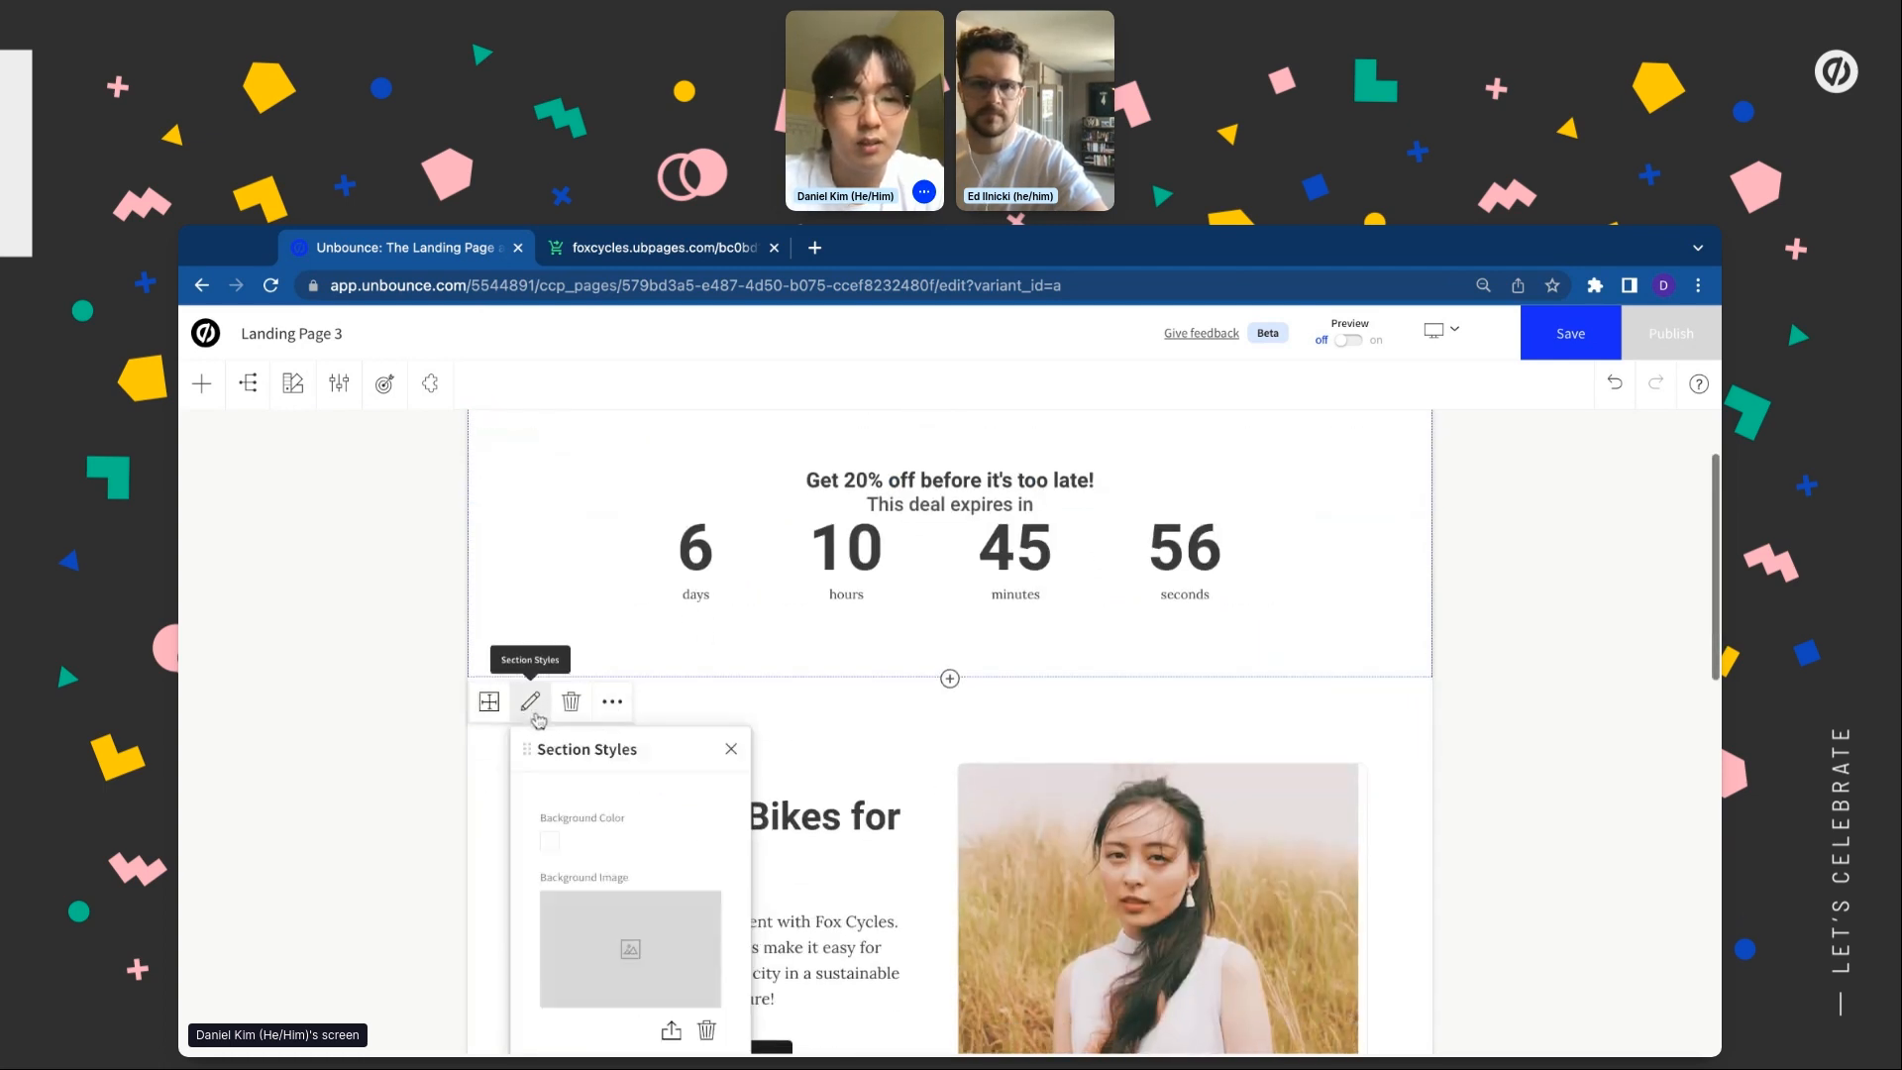
scroll(541, 721, down, 1)
click(489, 641)
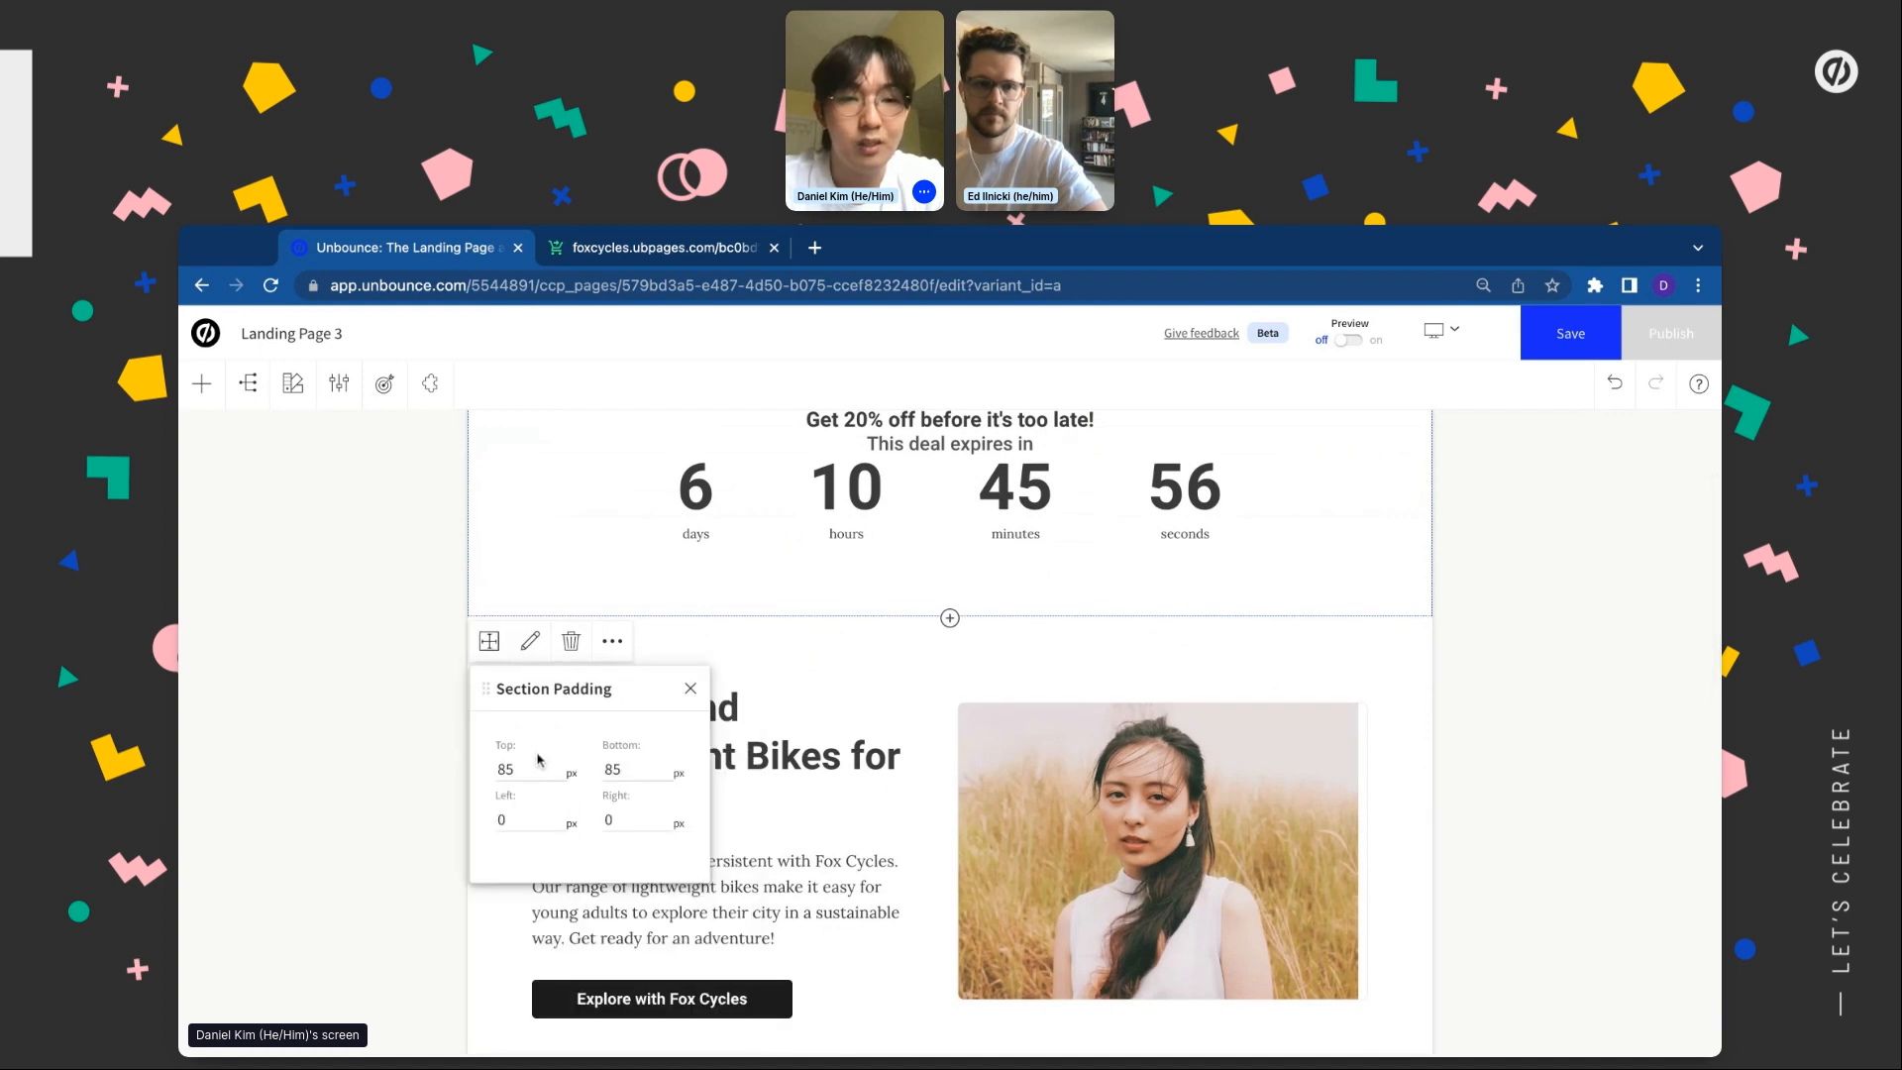
key(Tab)
text(10)
key(Return)
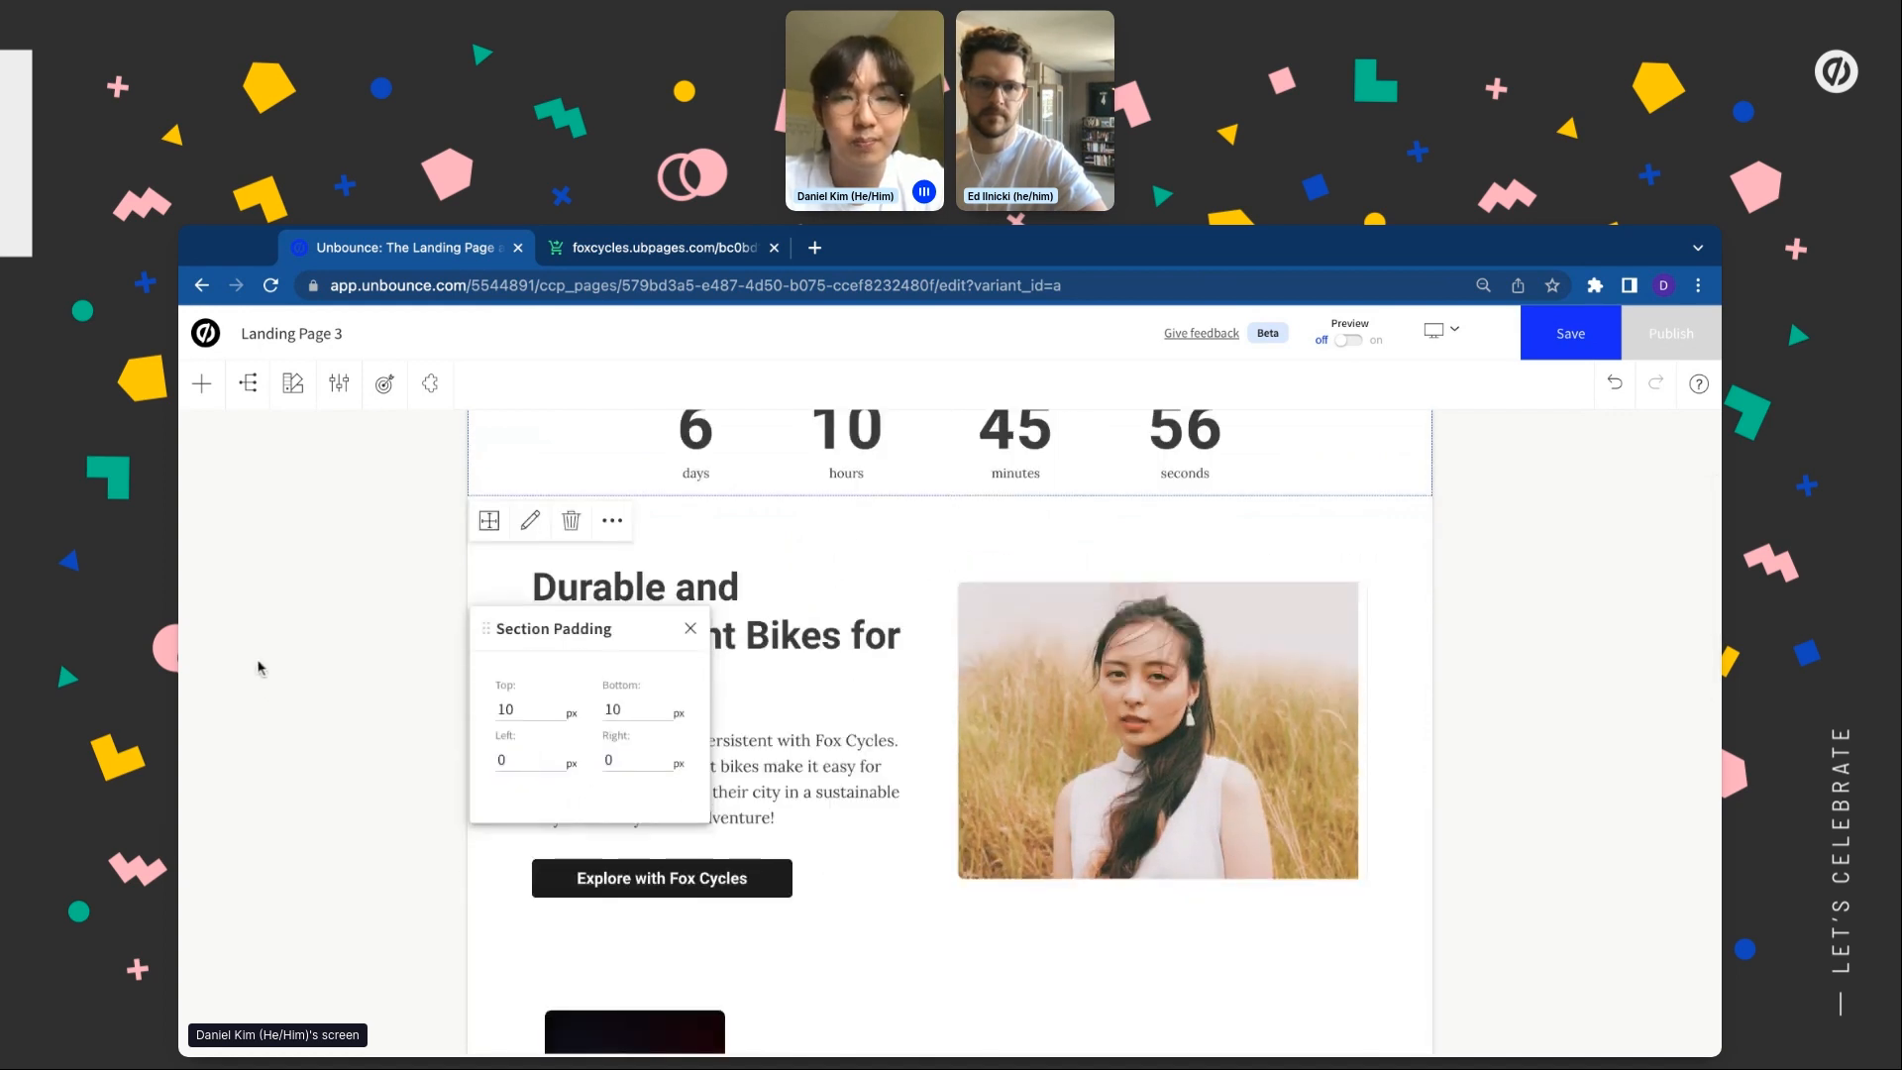
scroll(260, 666, up, 2)
click(378, 685)
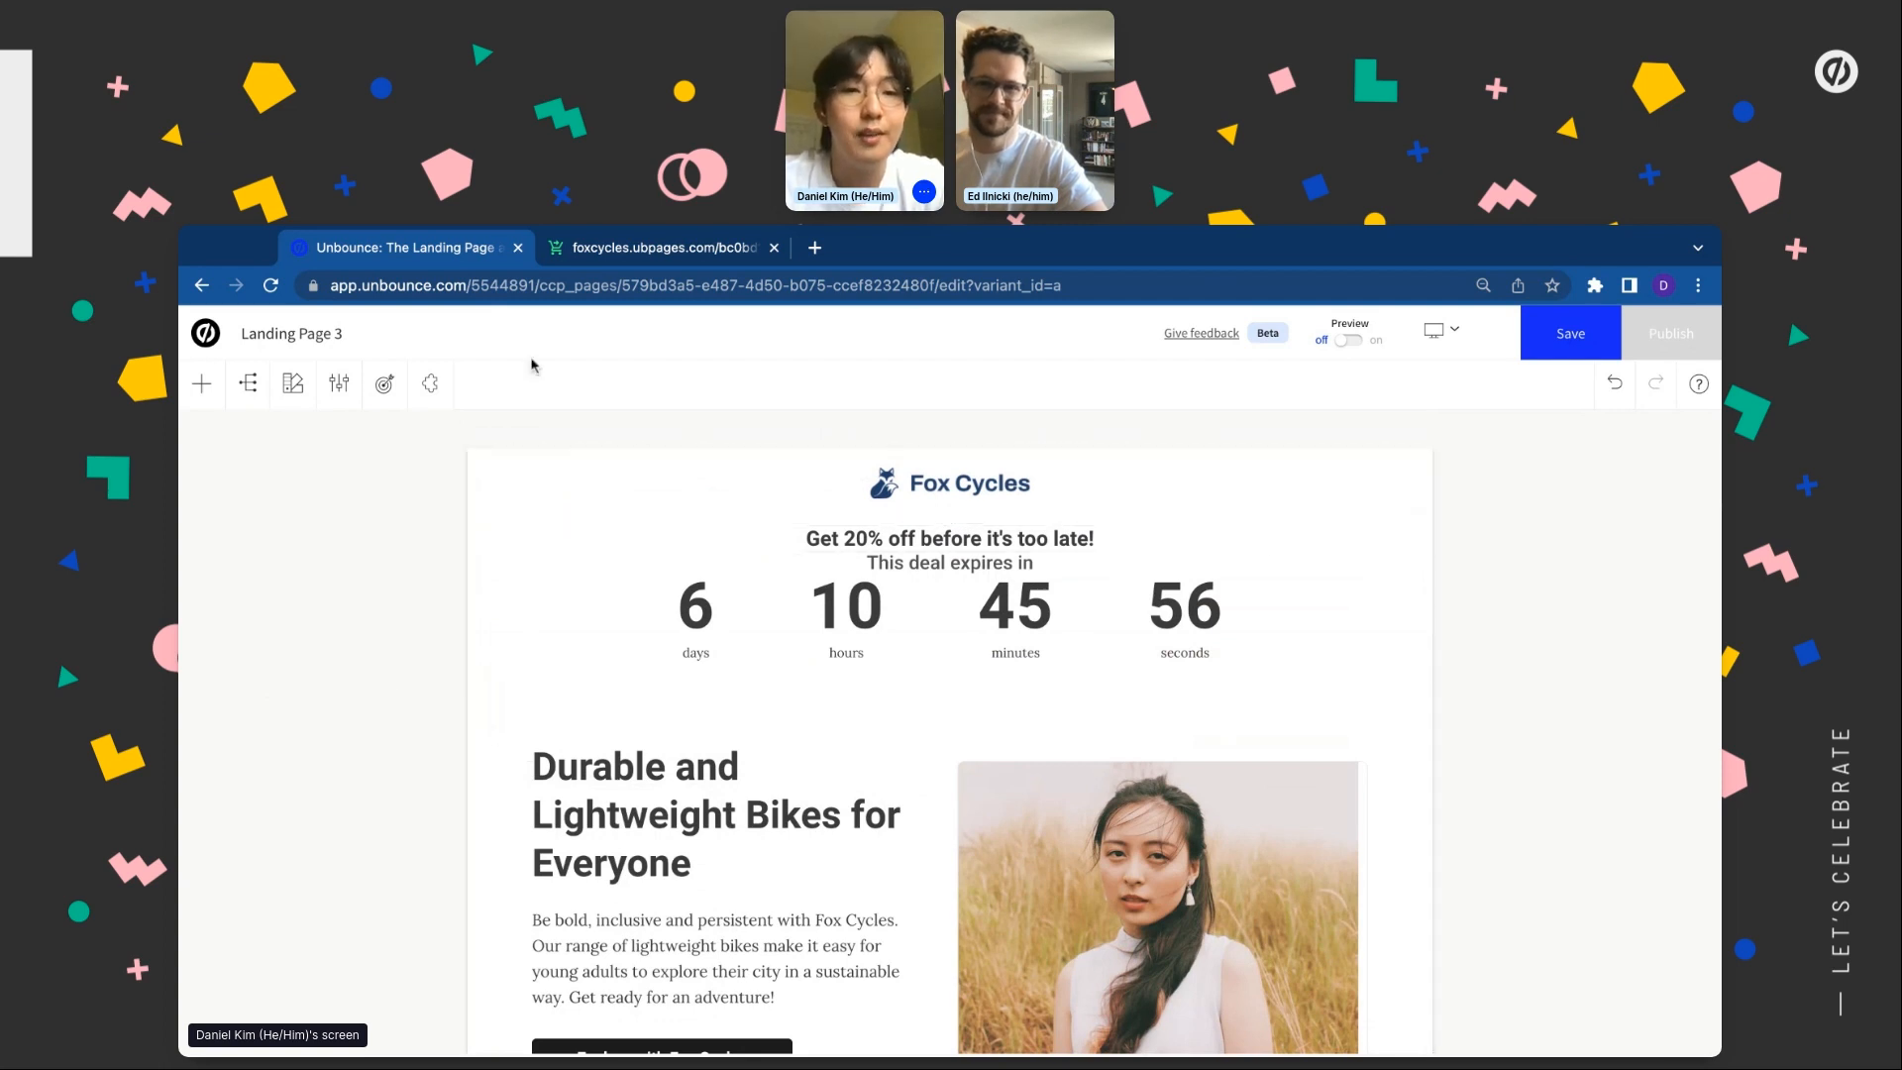
Install the Testimonial Carousel app and insert its layout above the Fox Cycles header
click(430, 383)
scroll(278, 991, down, 1)
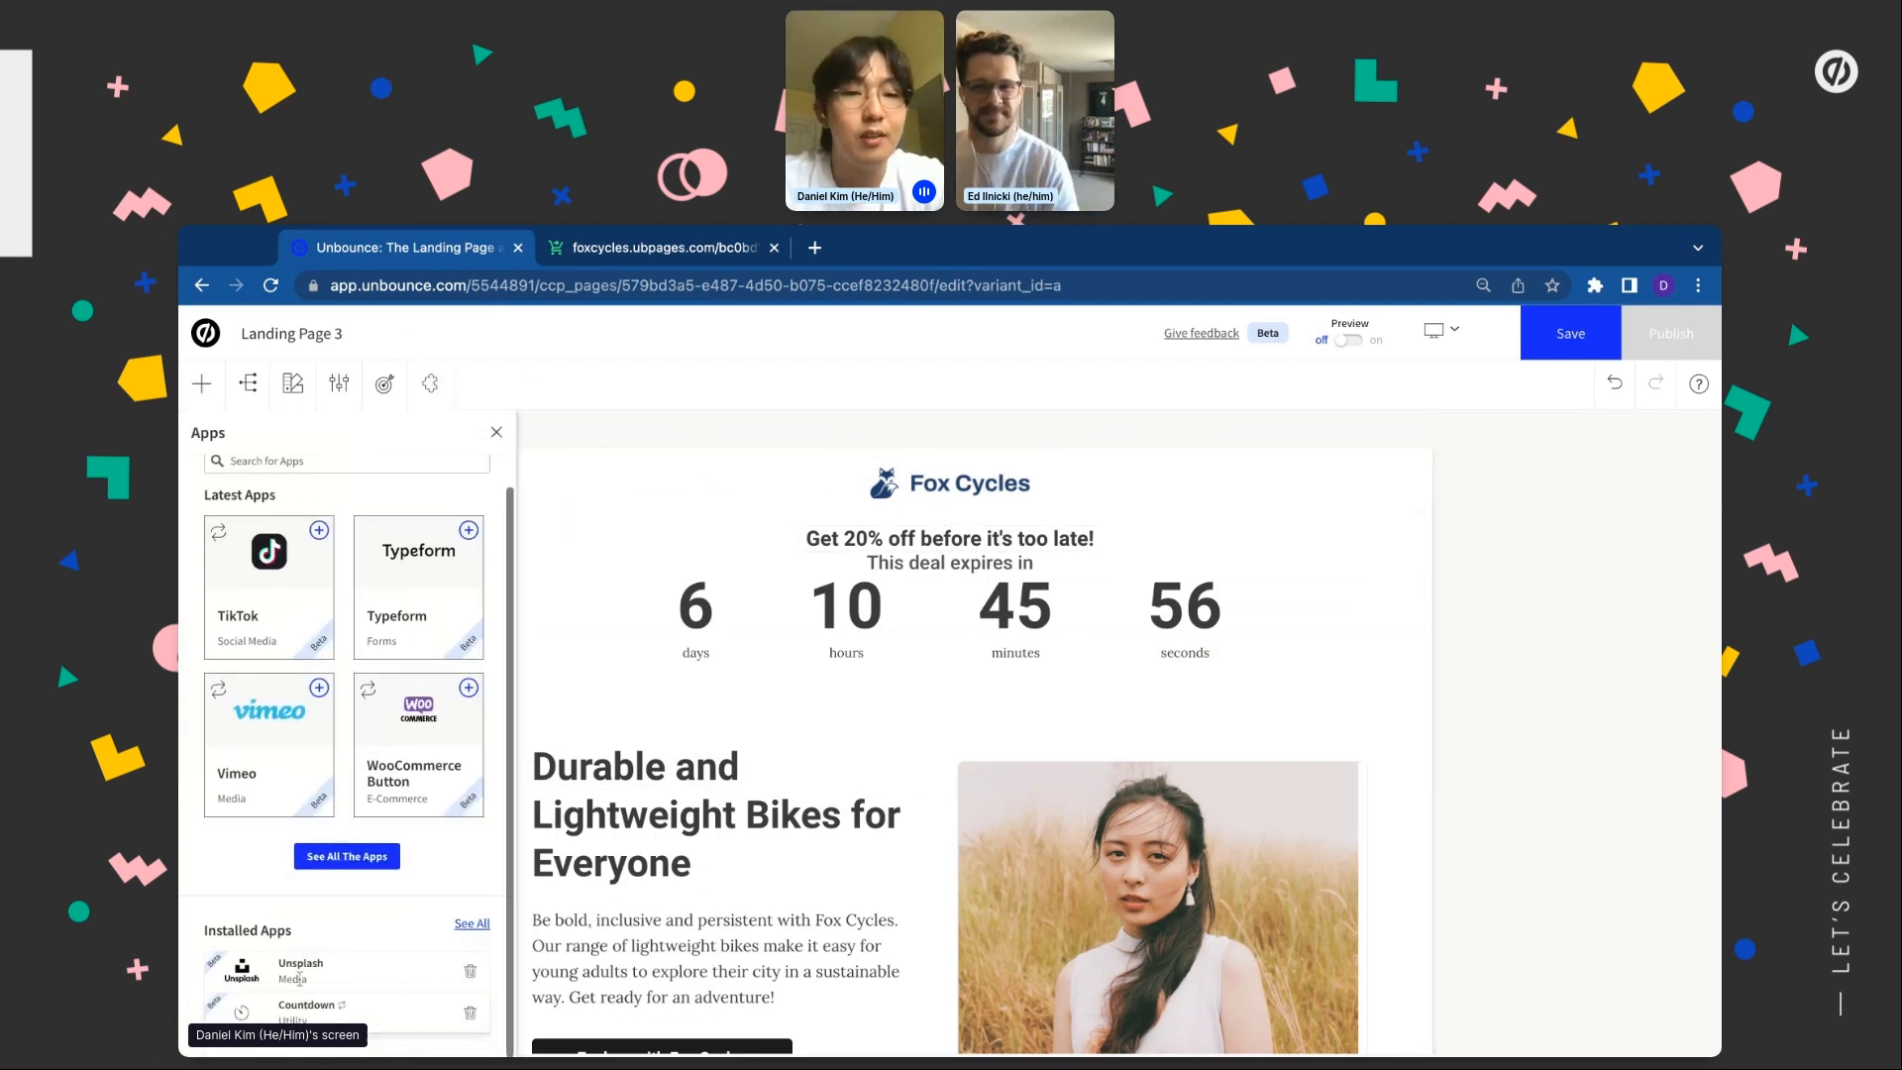
click(347, 854)
scroll(786, 822, down, 3)
scroll(785, 823, down, 6)
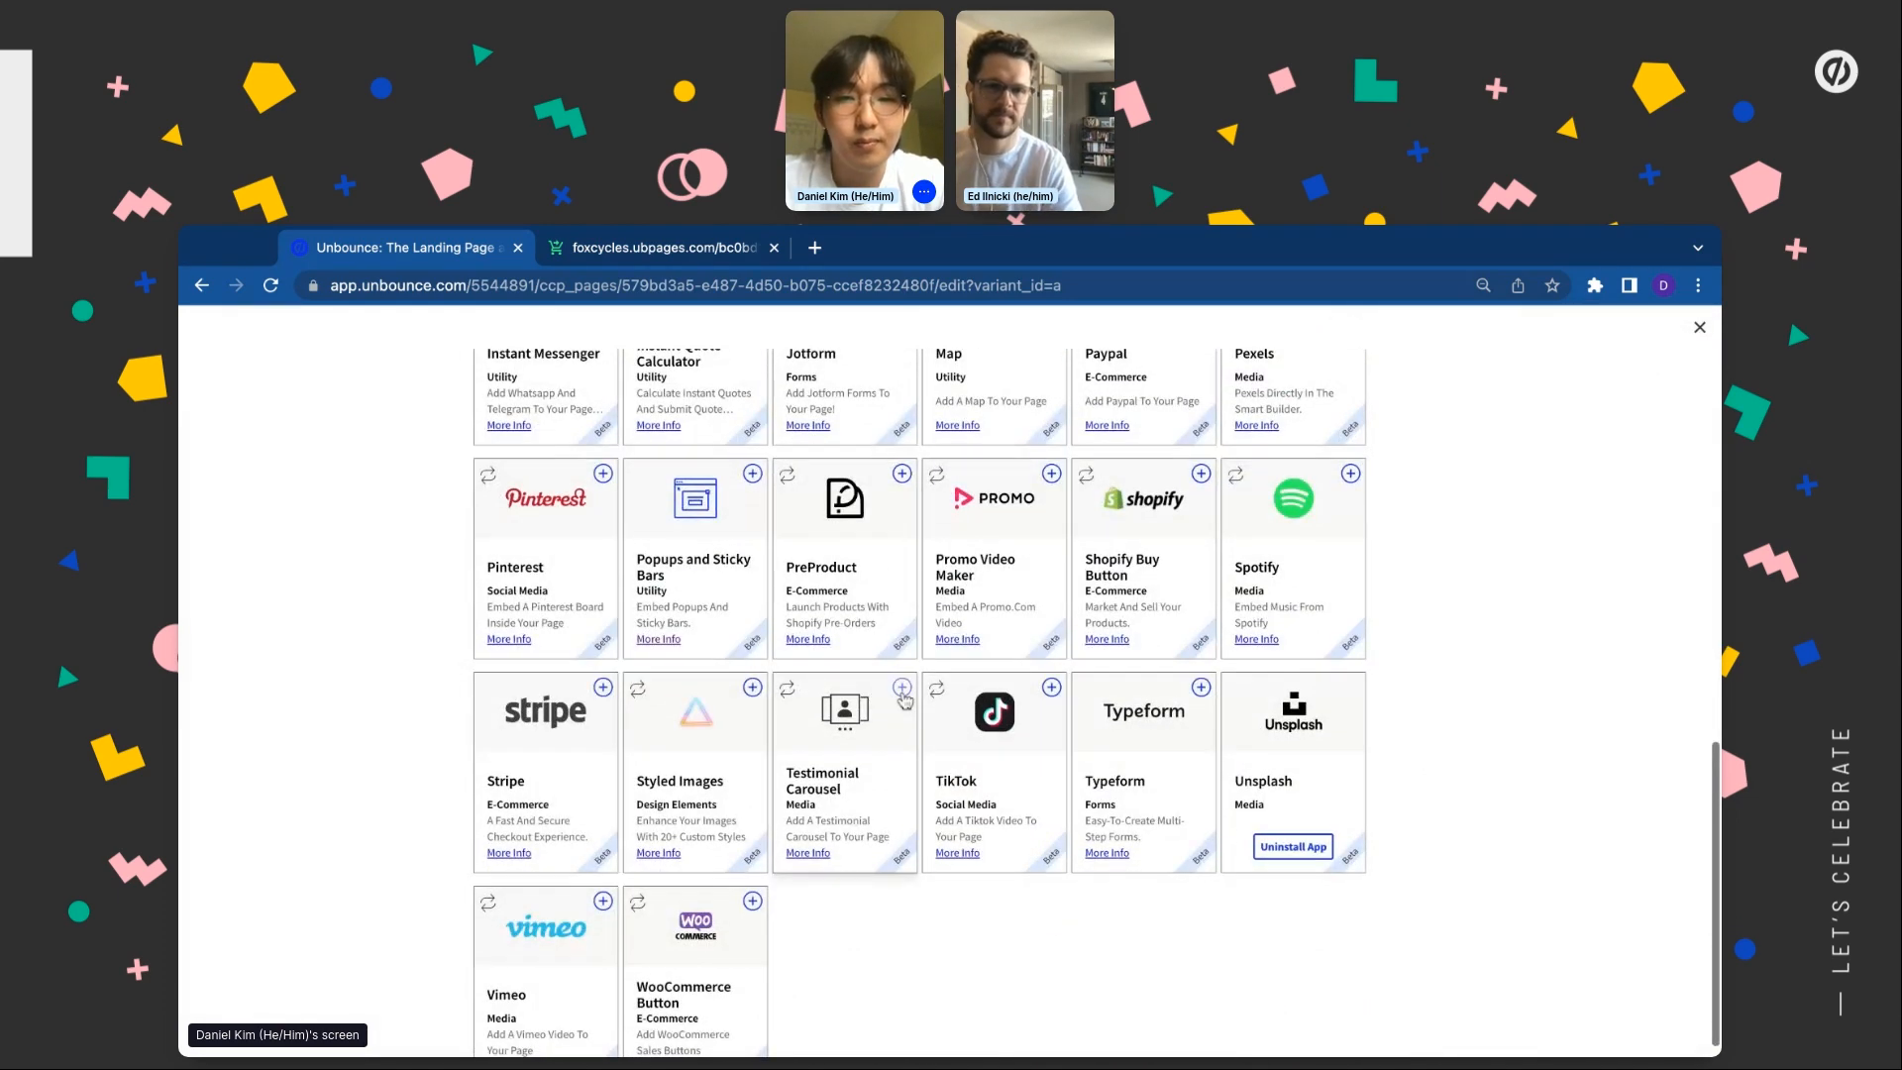
click(902, 690)
click(687, 587)
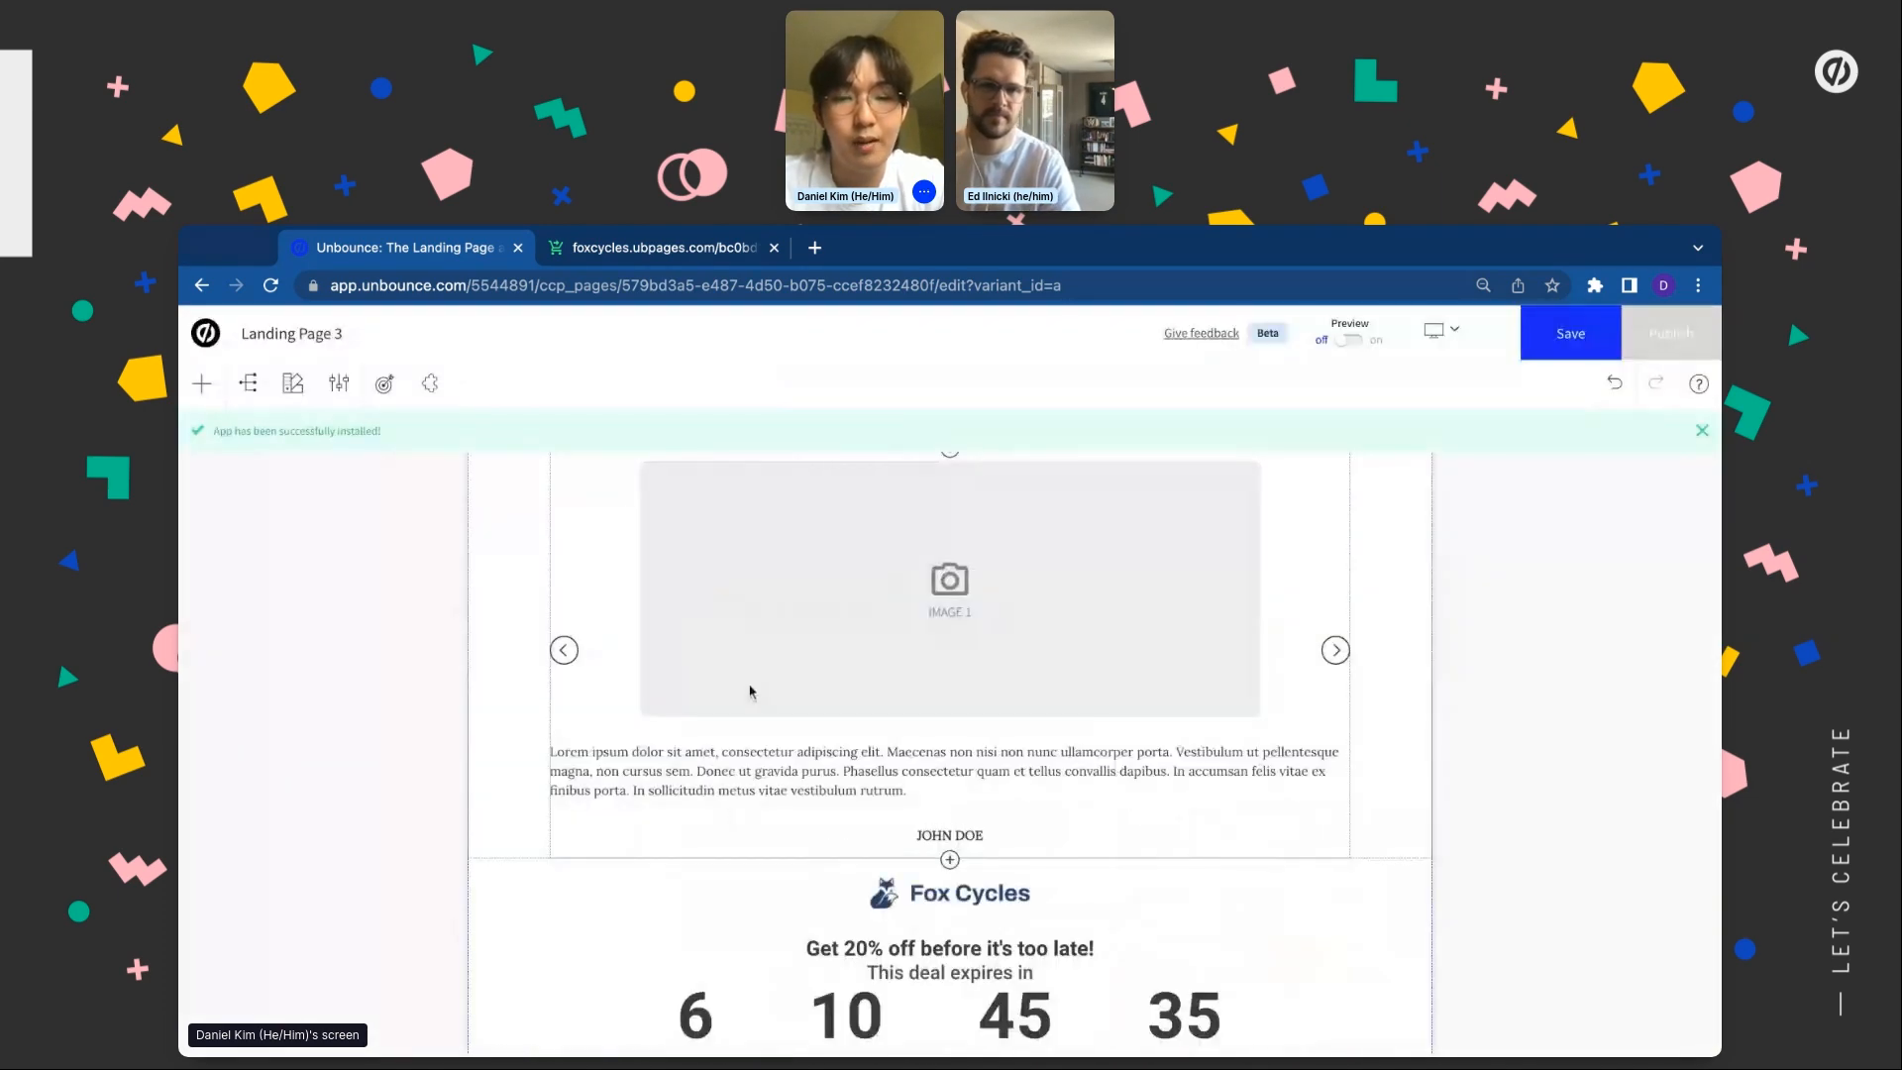
Move the testimonial carousel down four places, past the hero and Why Fox Racer sections
click(614, 878)
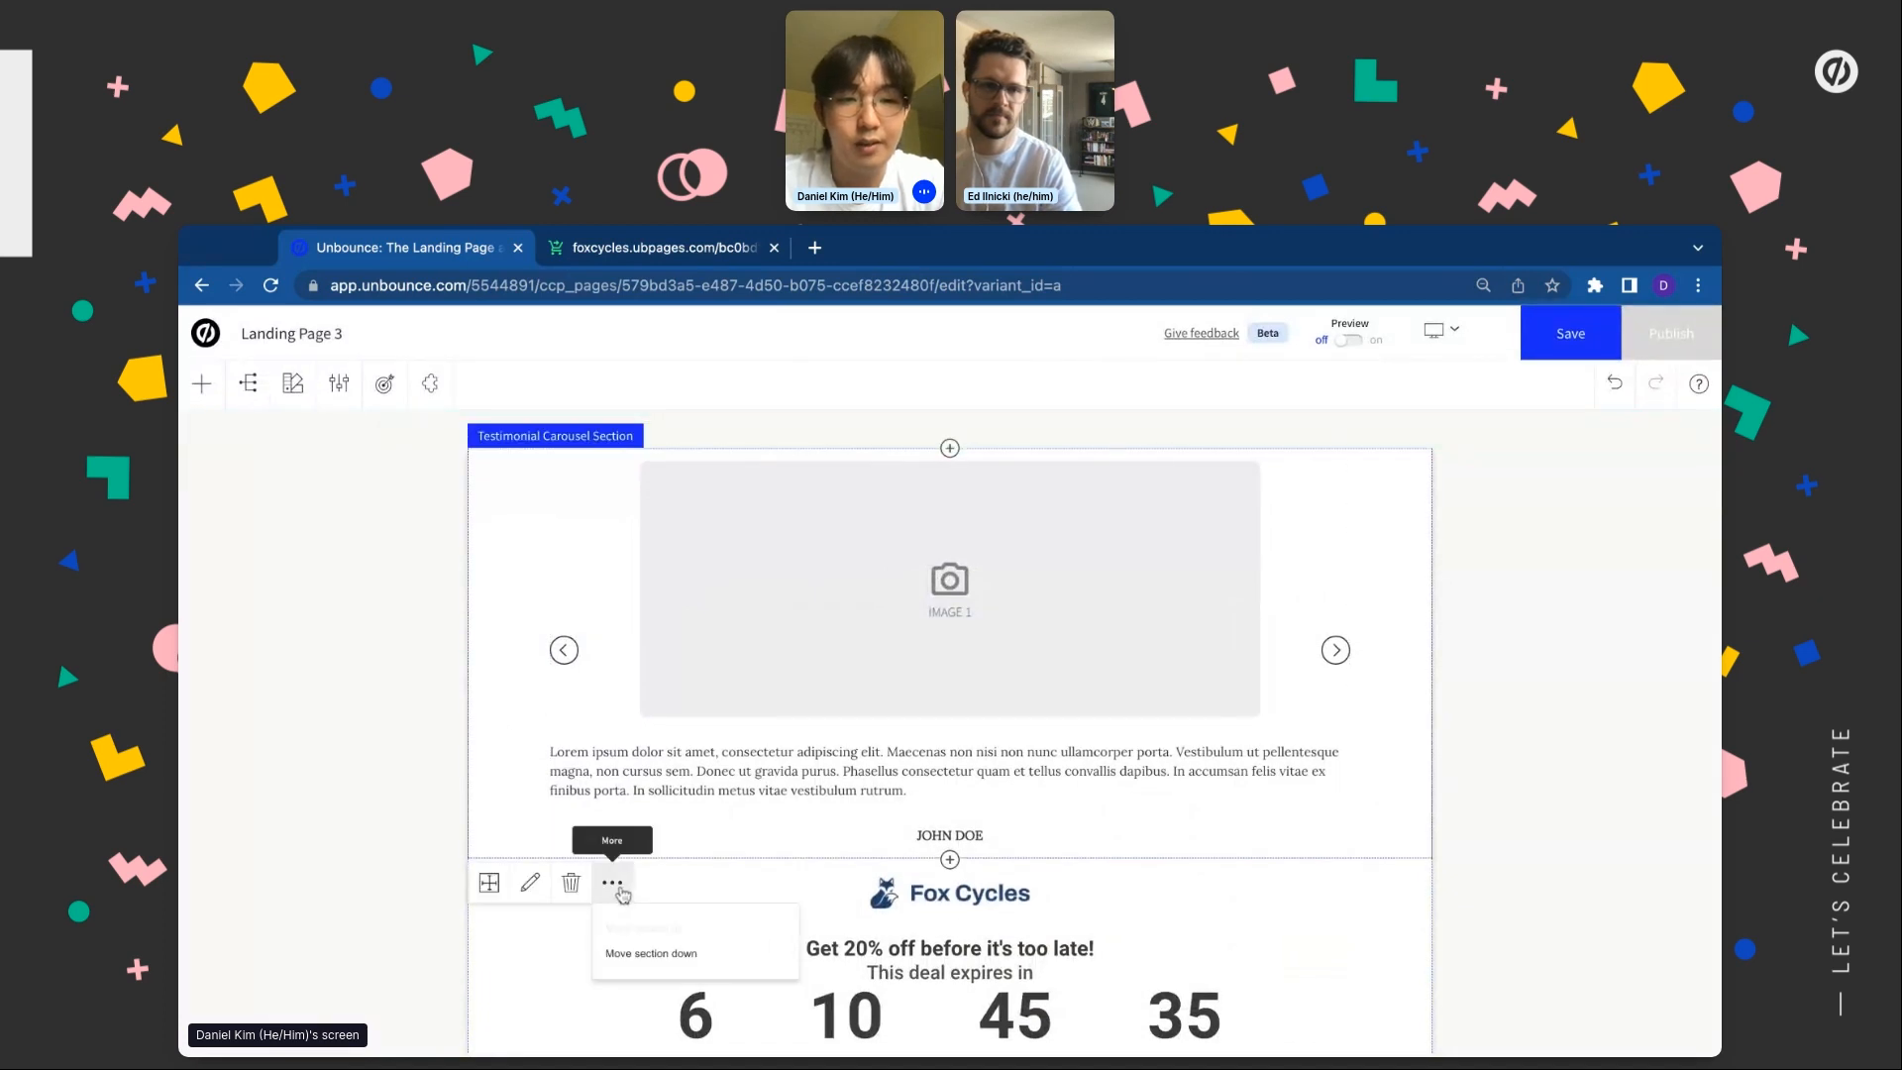
click(654, 956)
click(613, 683)
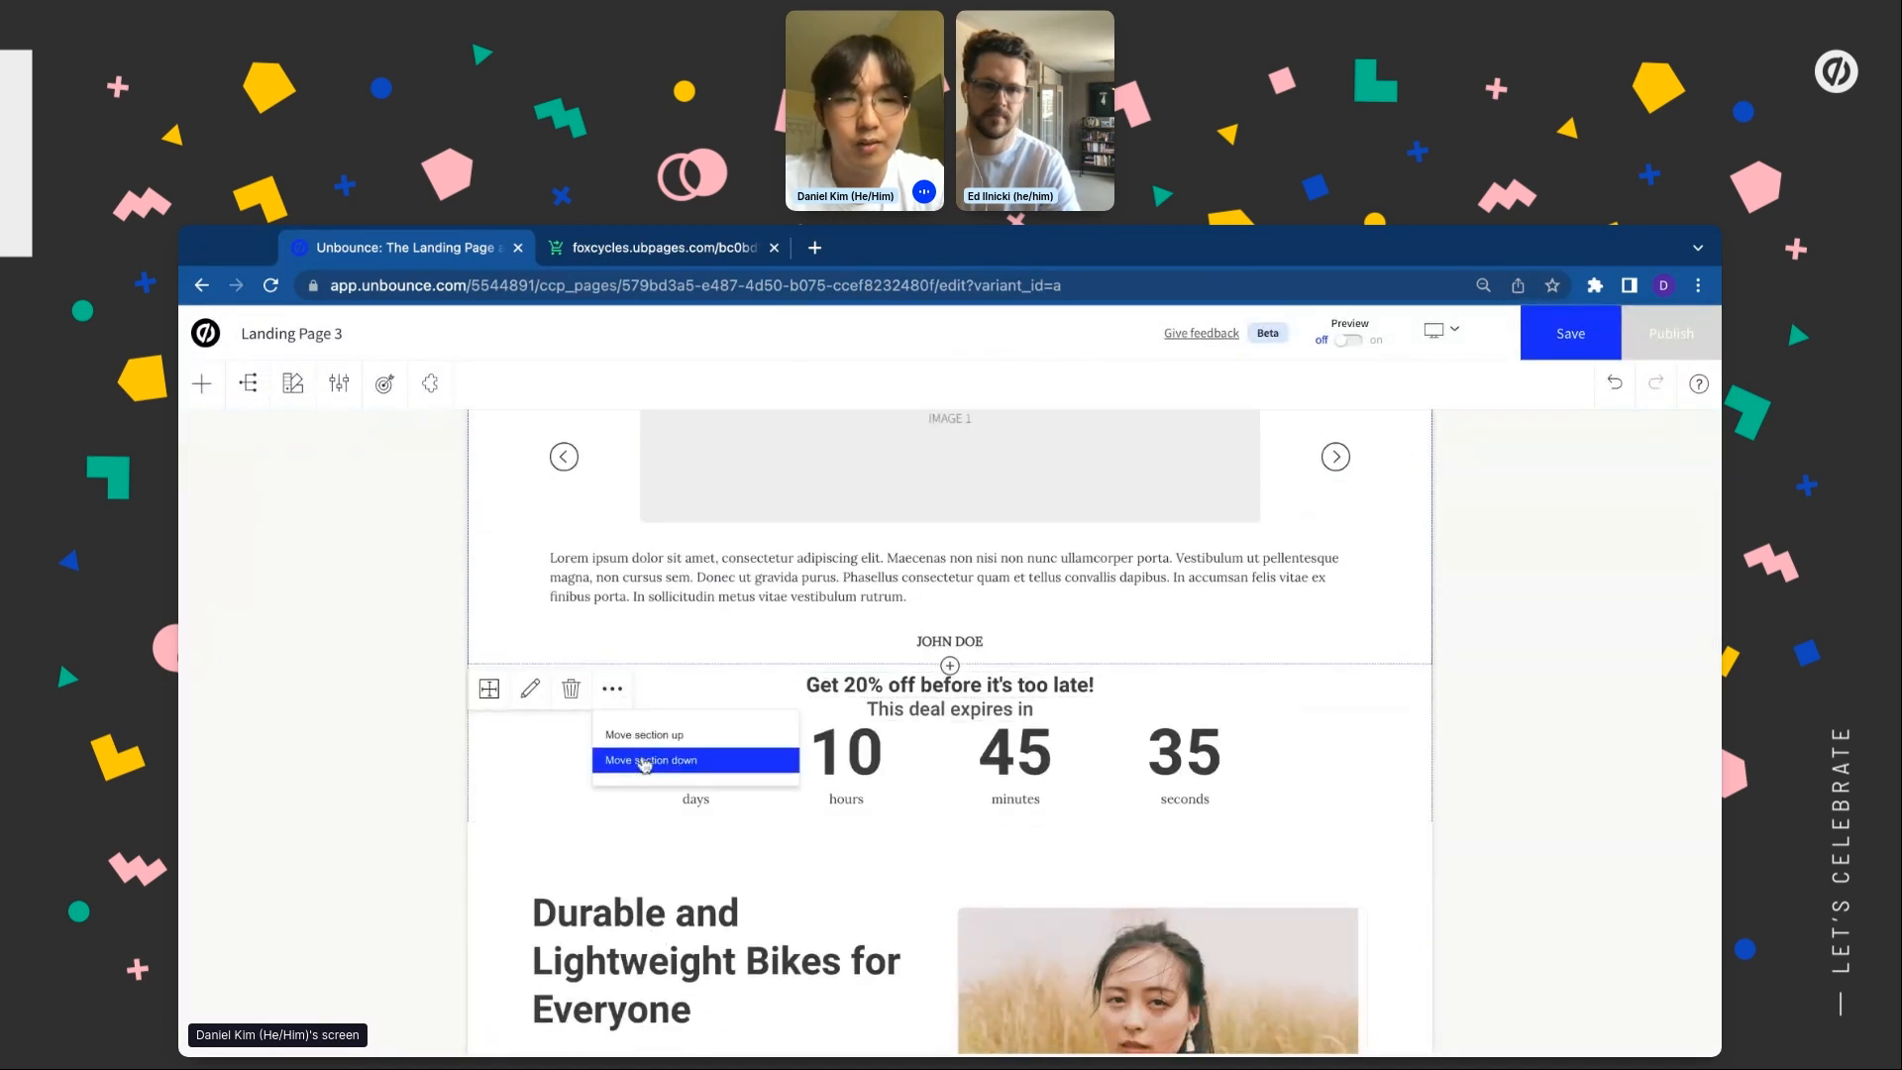
click(645, 767)
click(612, 684)
click(626, 745)
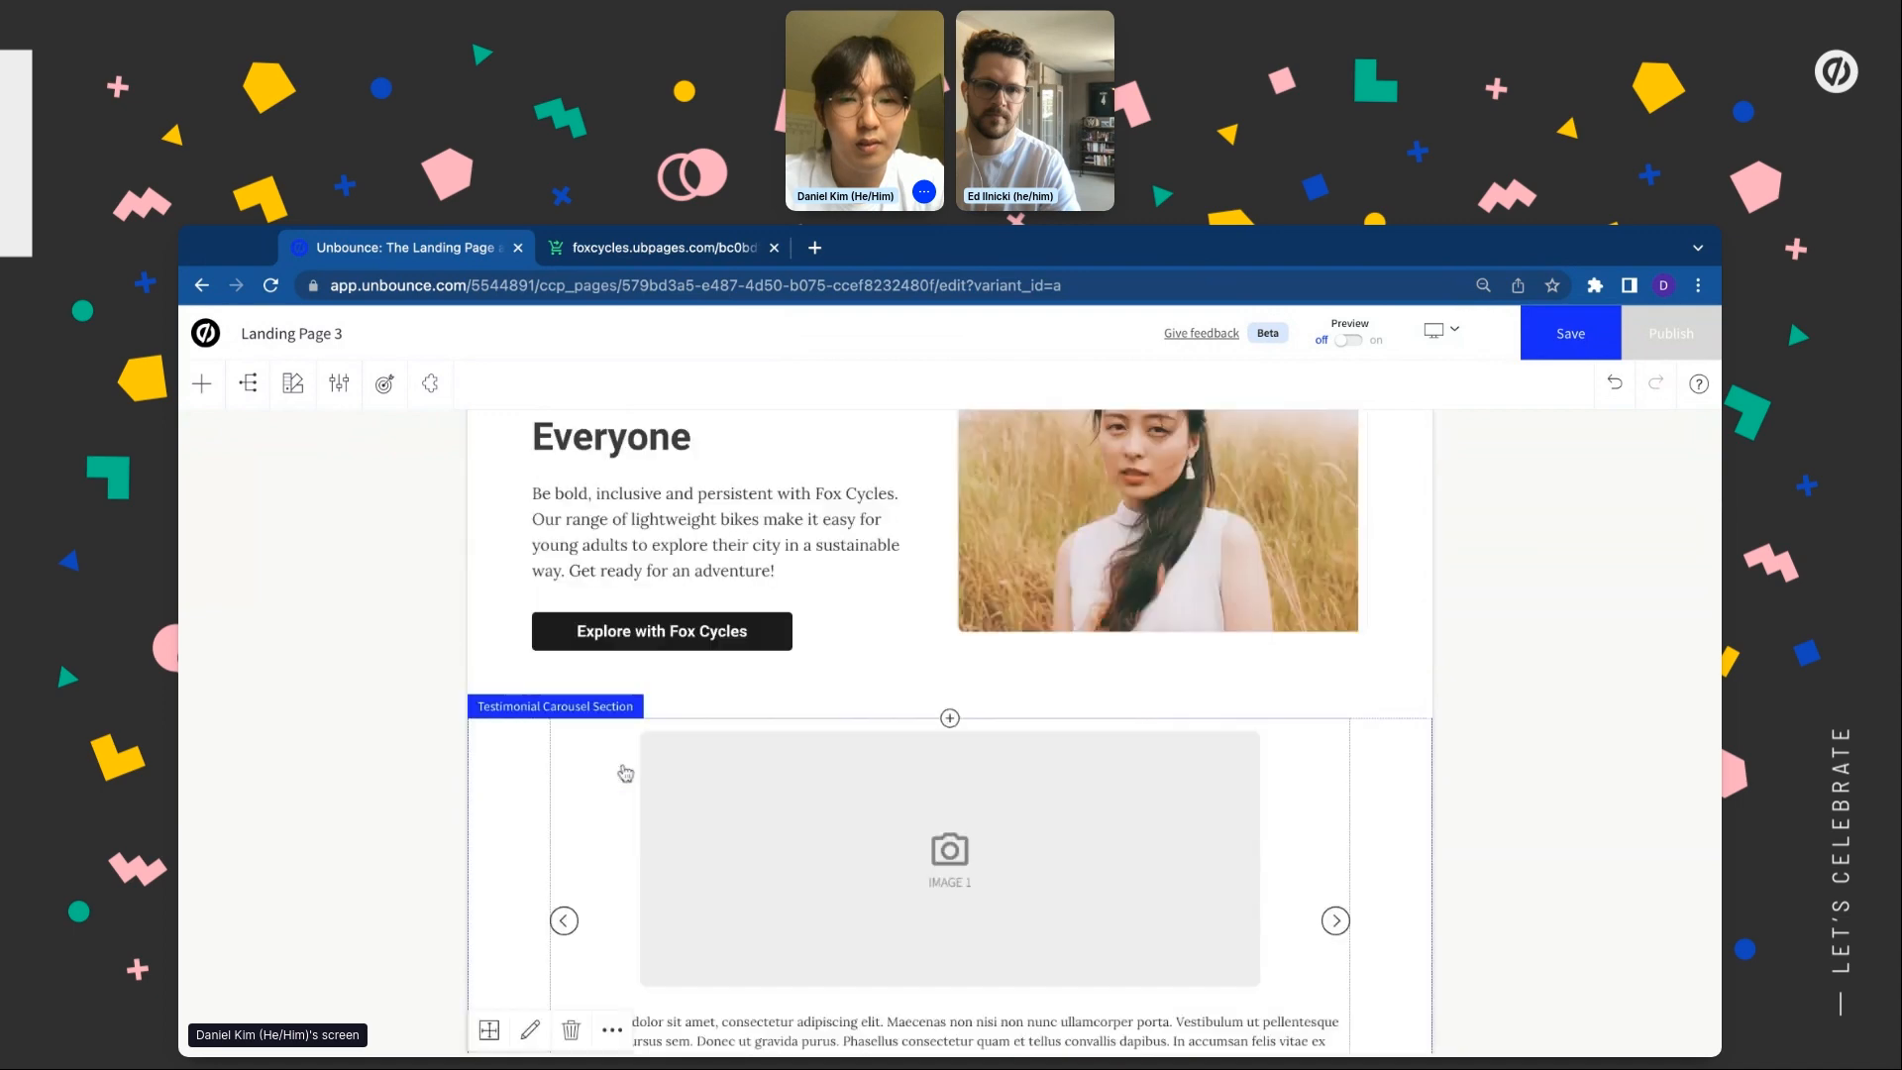
click(612, 709)
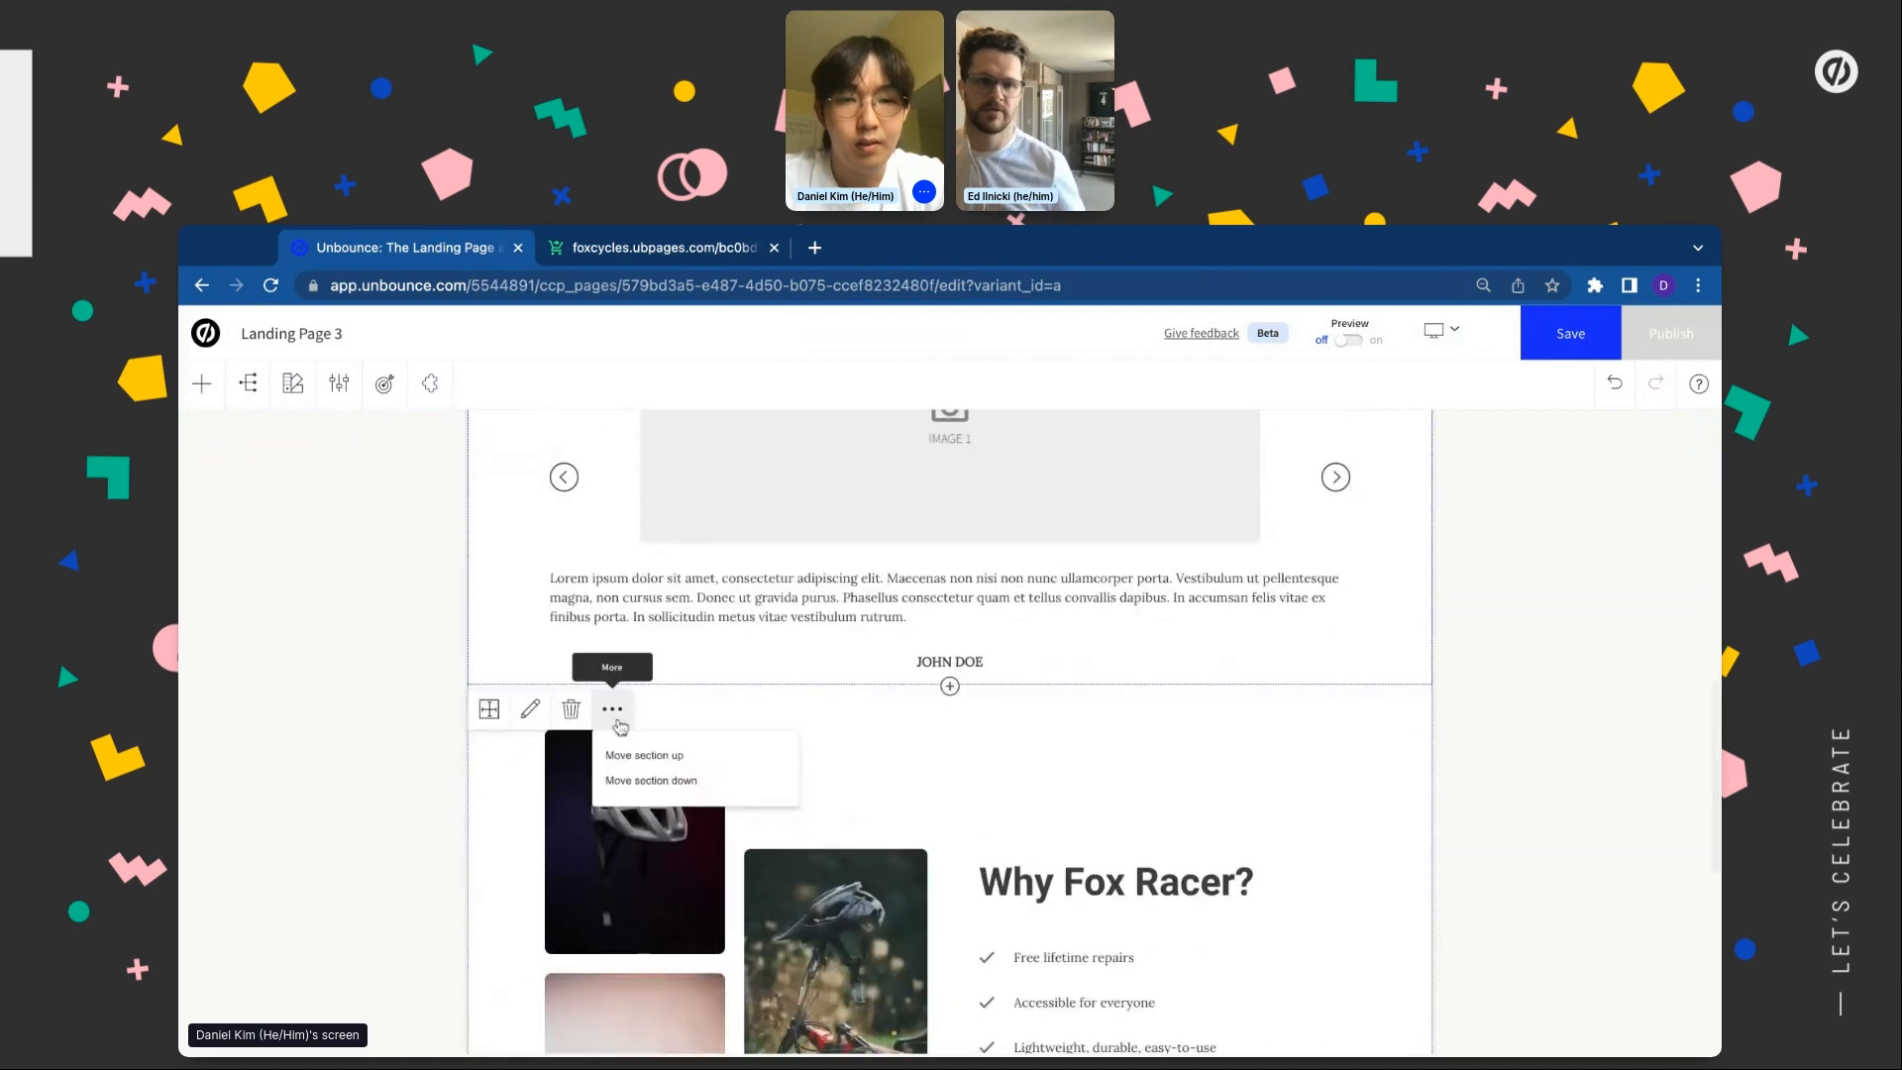
click(634, 778)
scroll(634, 781, down, 2)
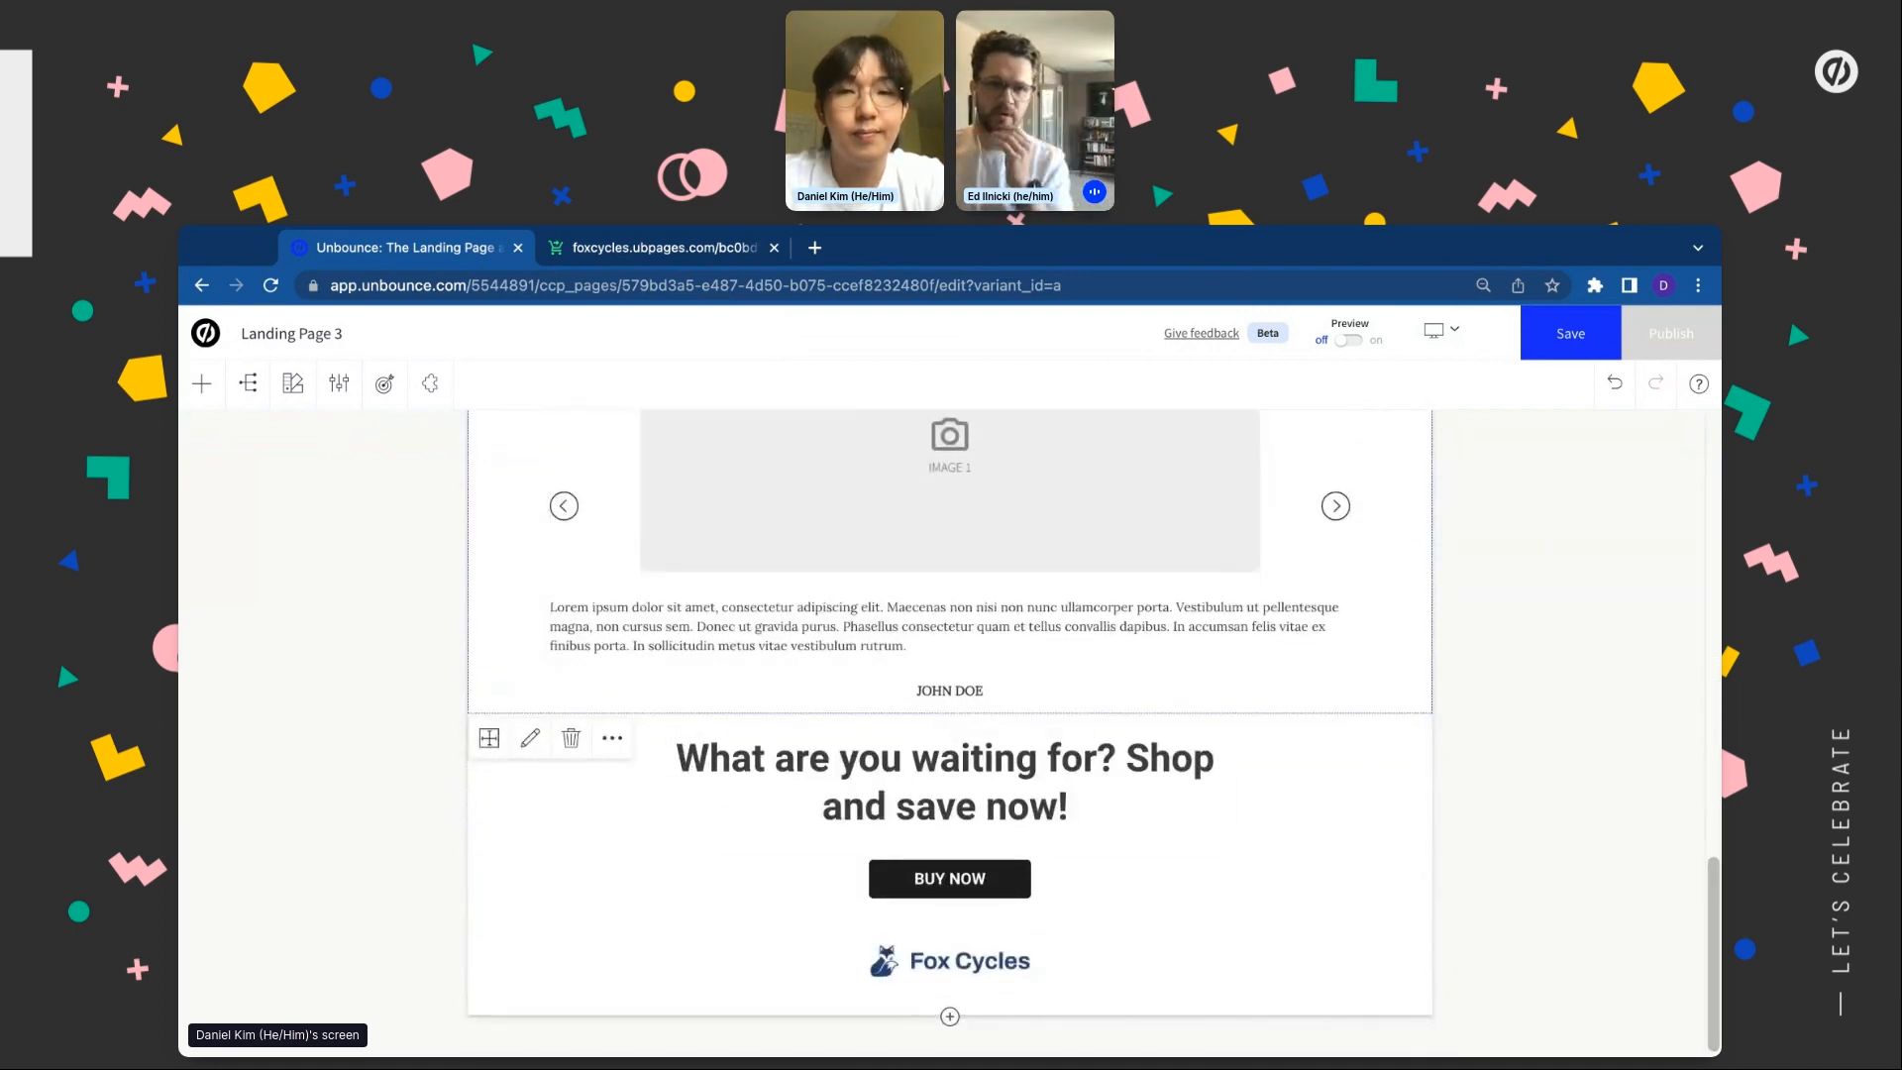
Give the first carousel testimonial a bike-rider photo
click(620, 698)
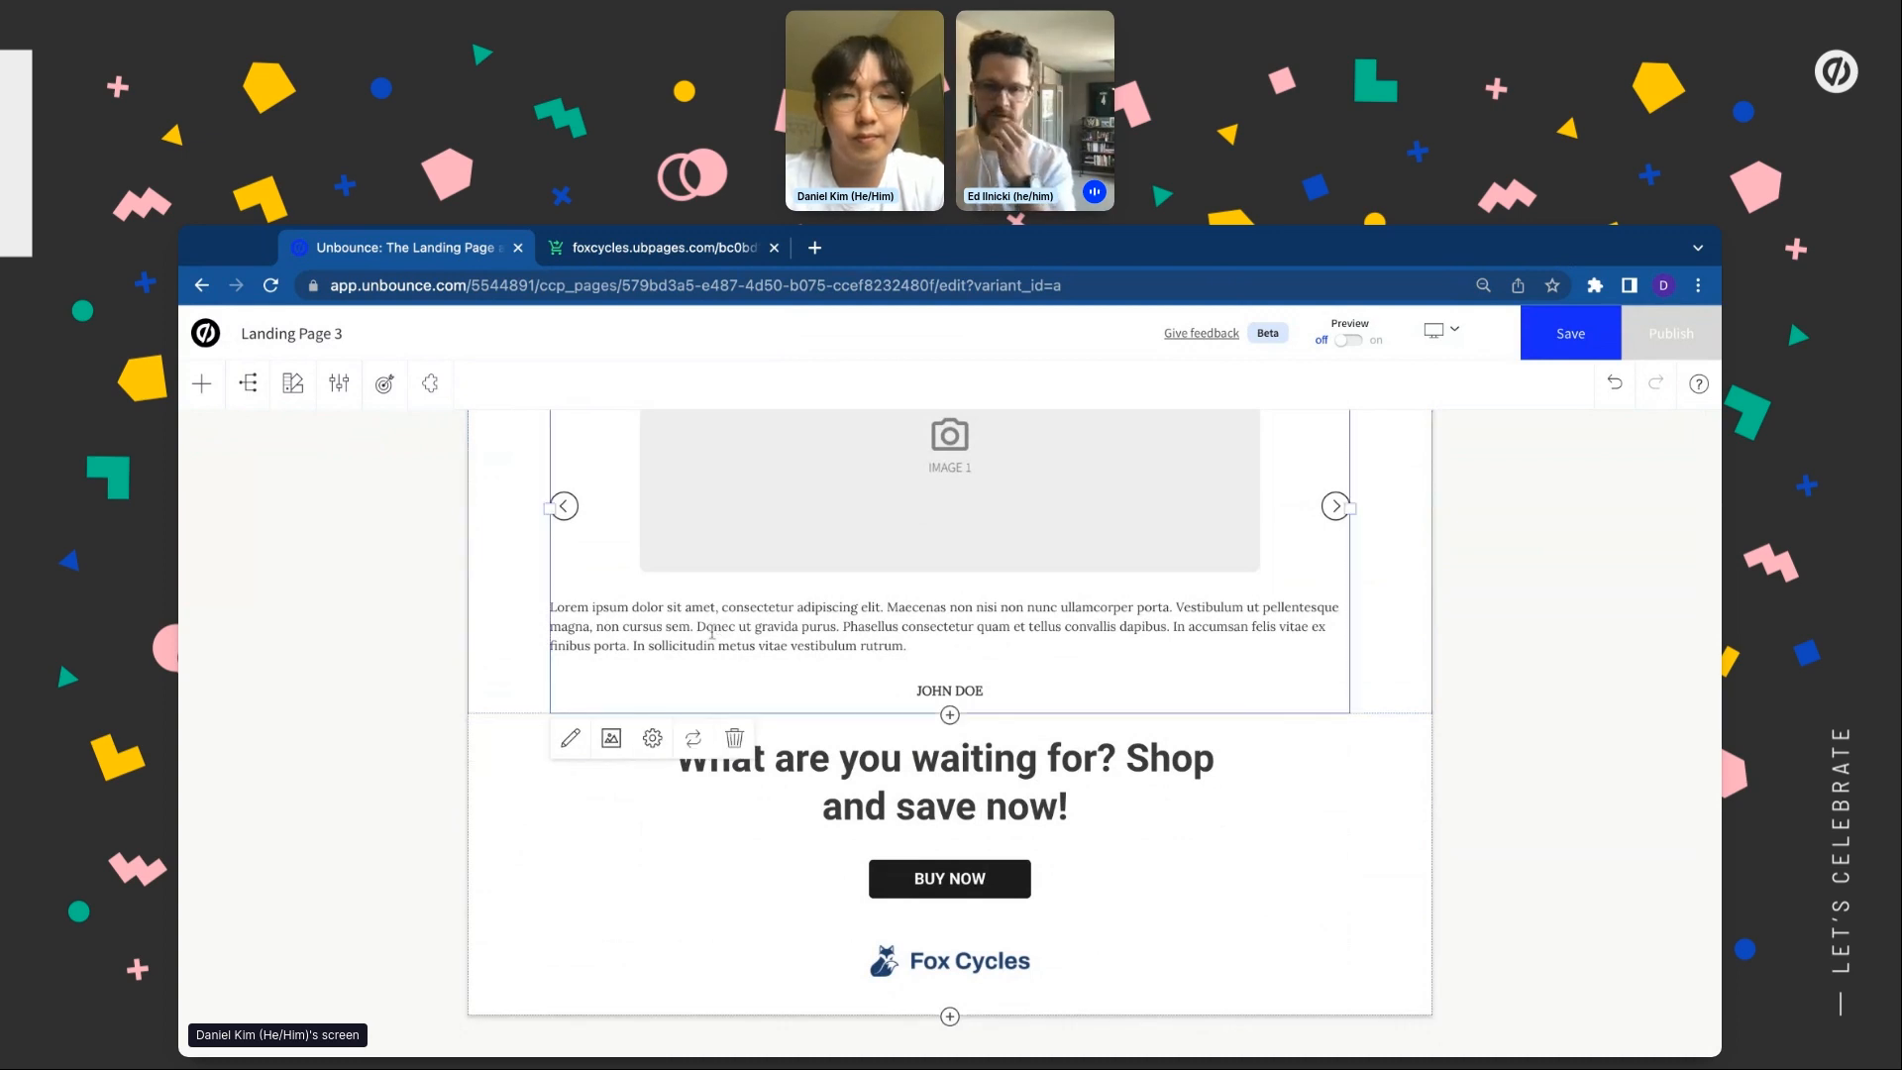
click(613, 735)
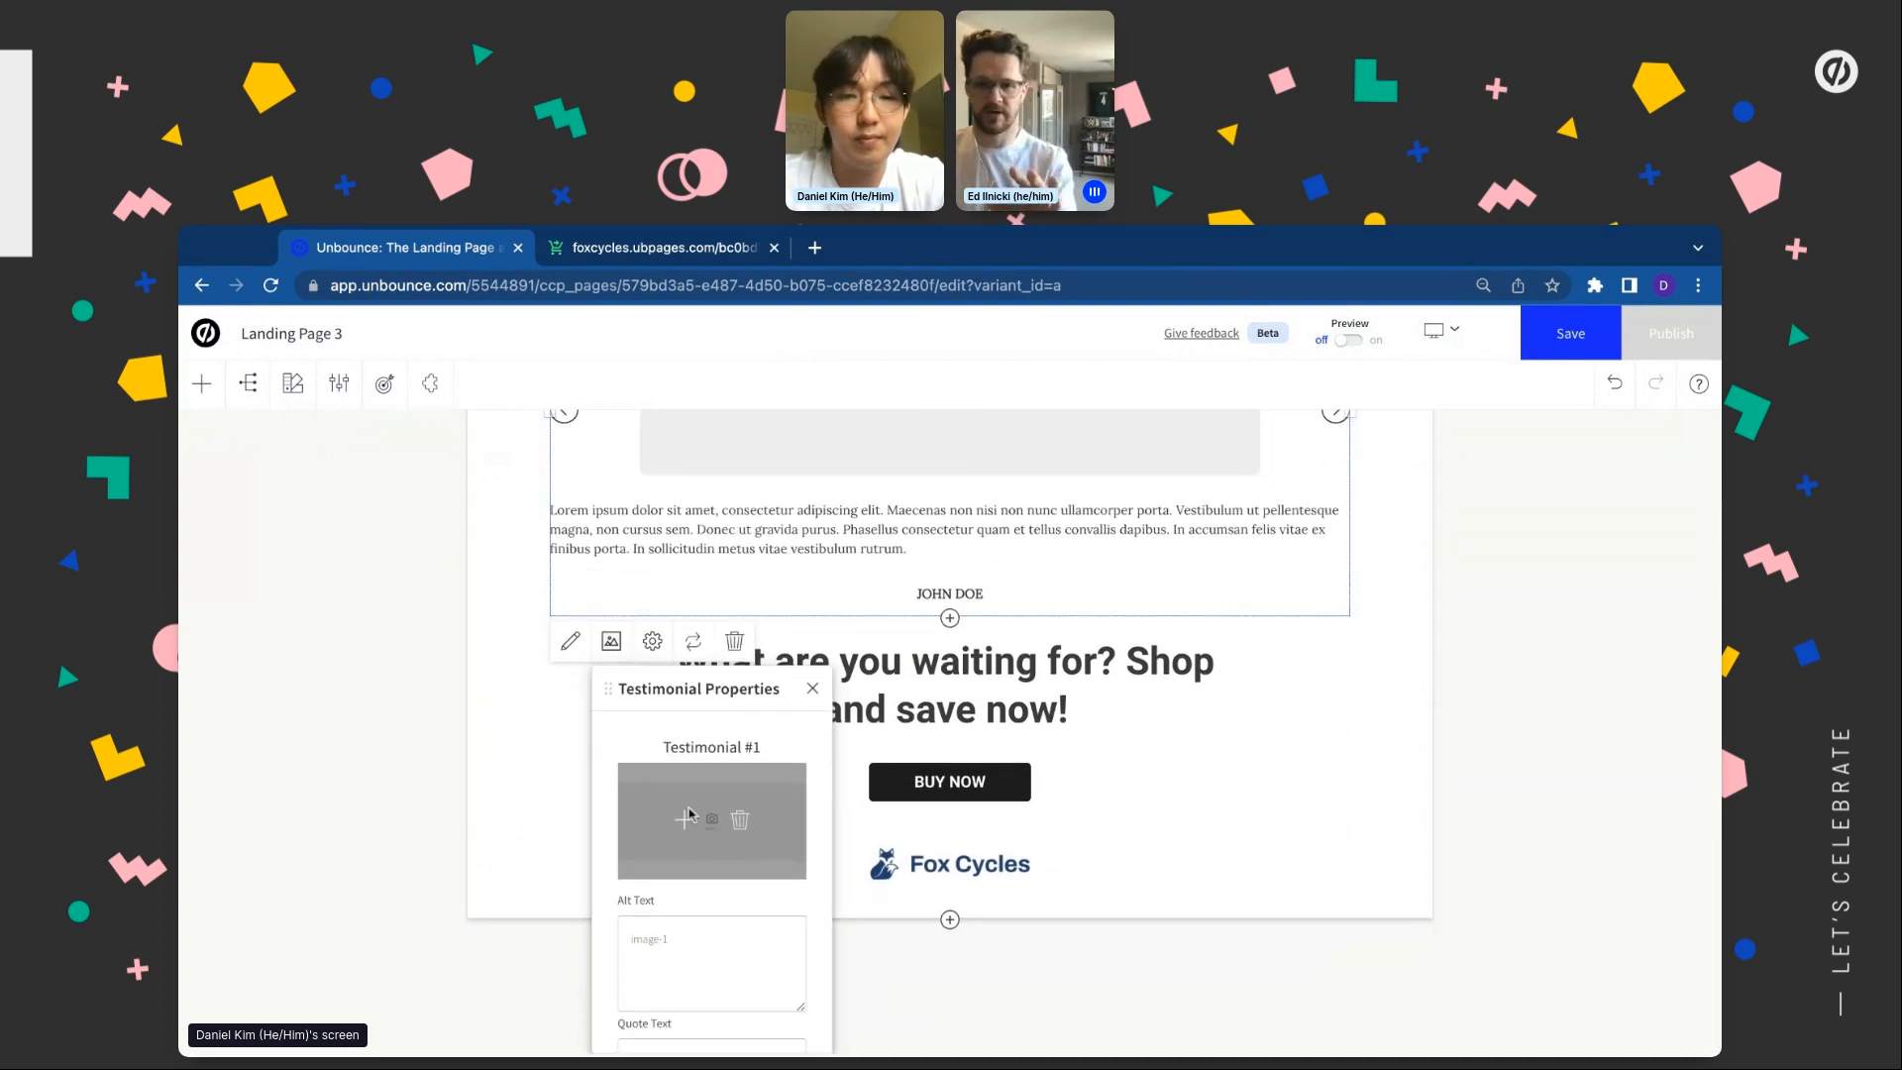
click(687, 824)
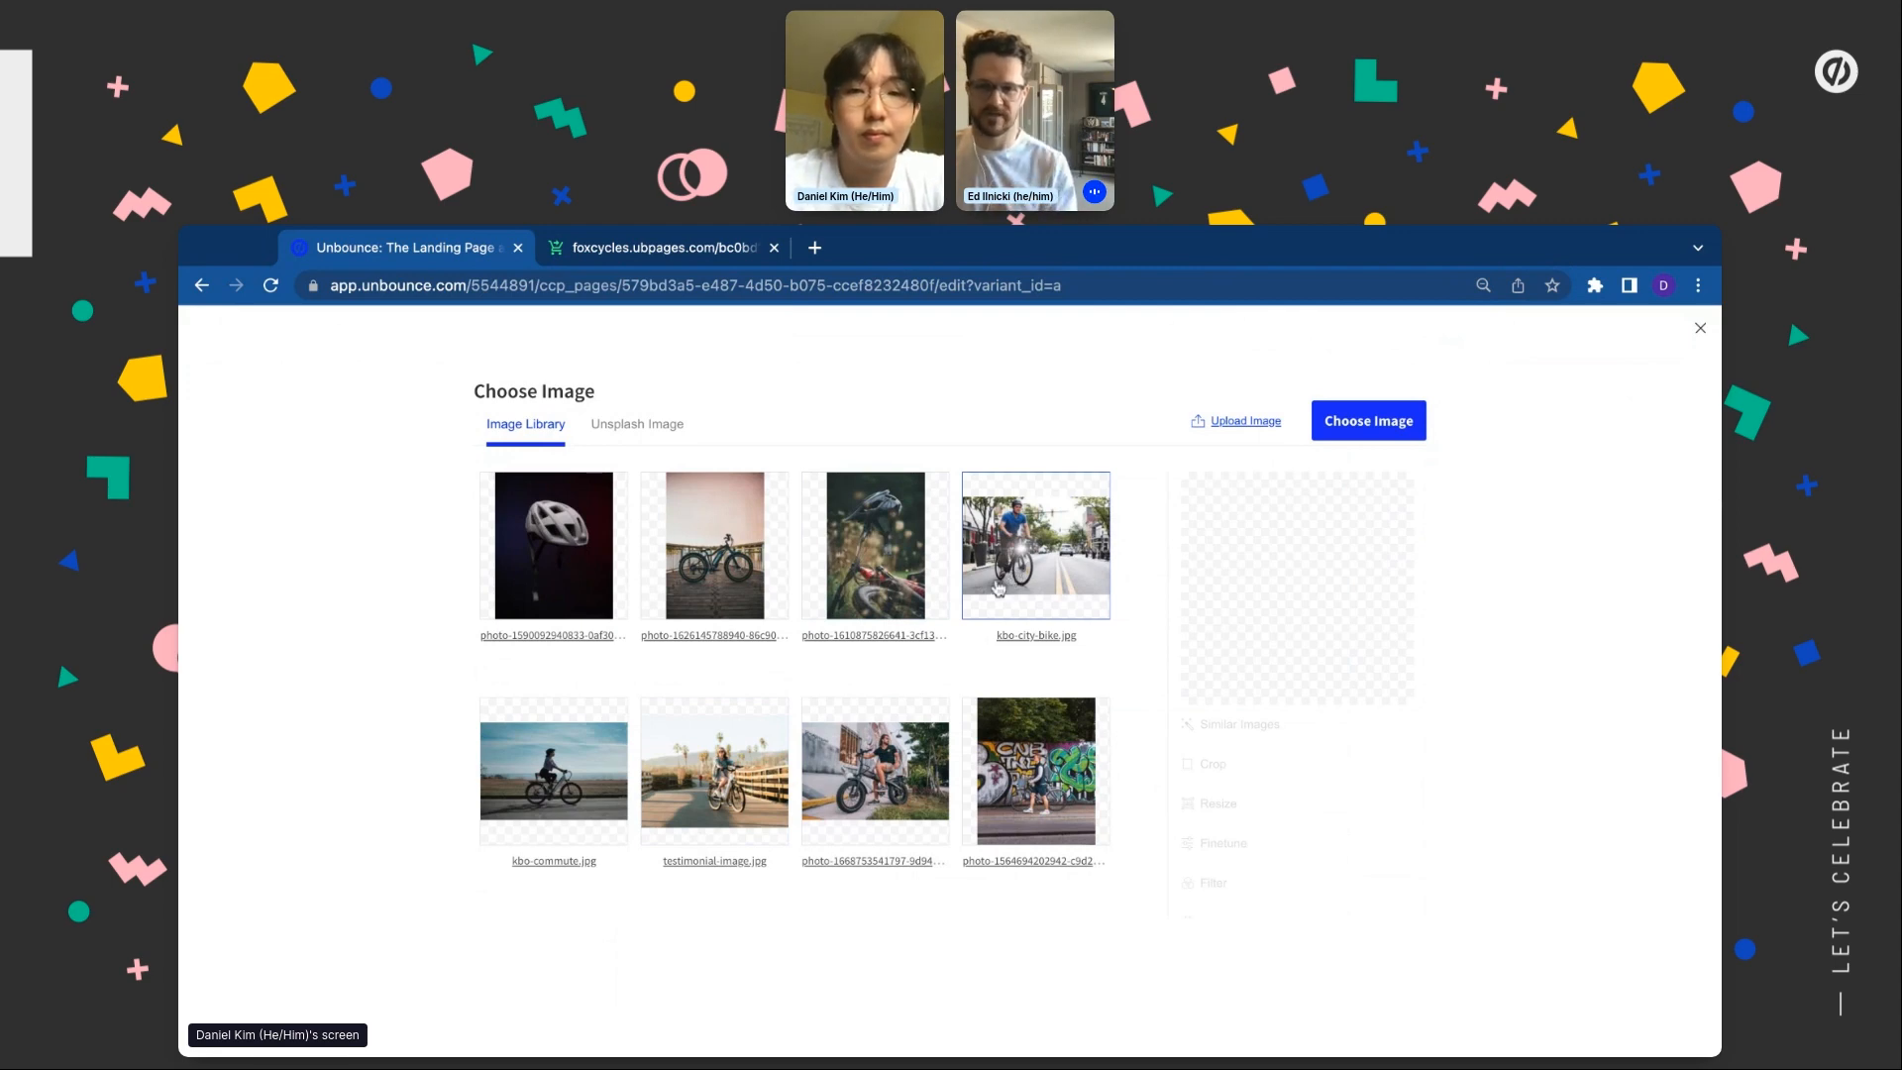
click(1402, 430)
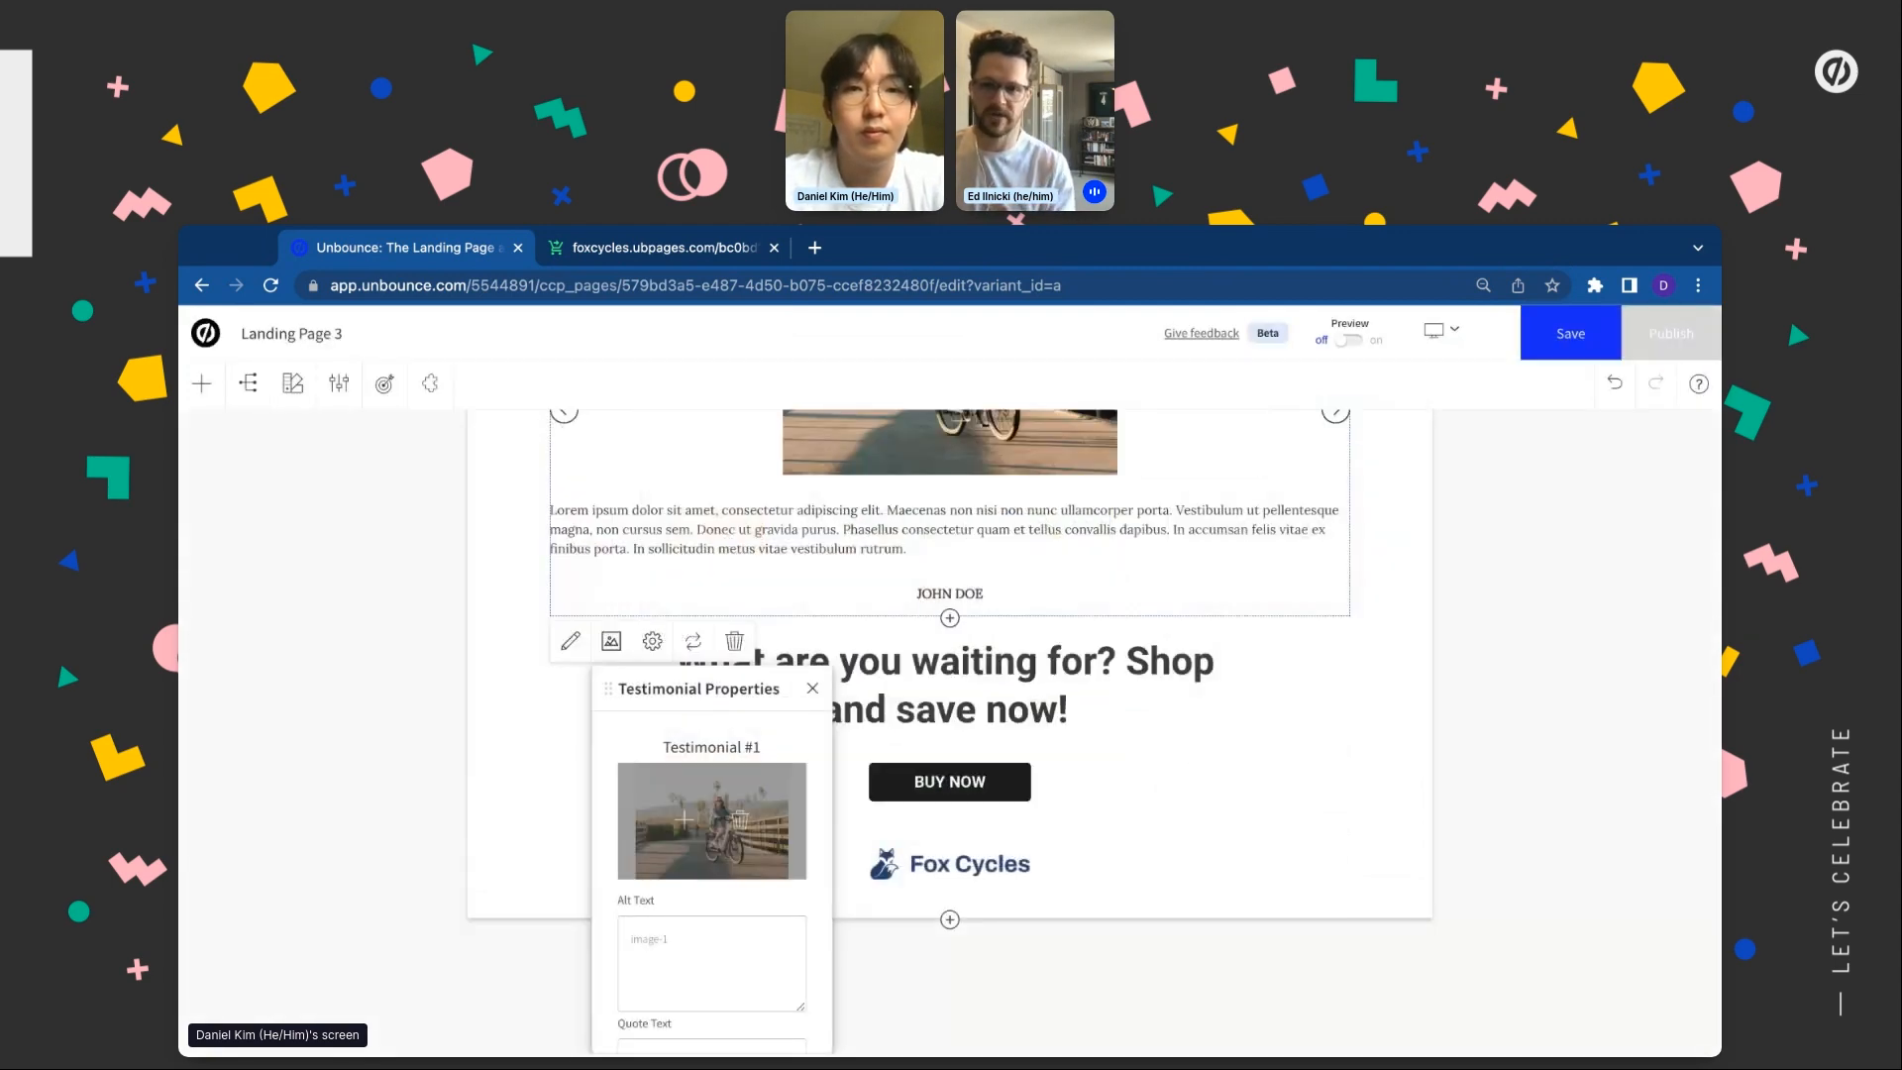
Replace the first testimonial's placeholder quote with the Fox Racer customer quote and select the placeholder name
scroll(712, 833, down, 2)
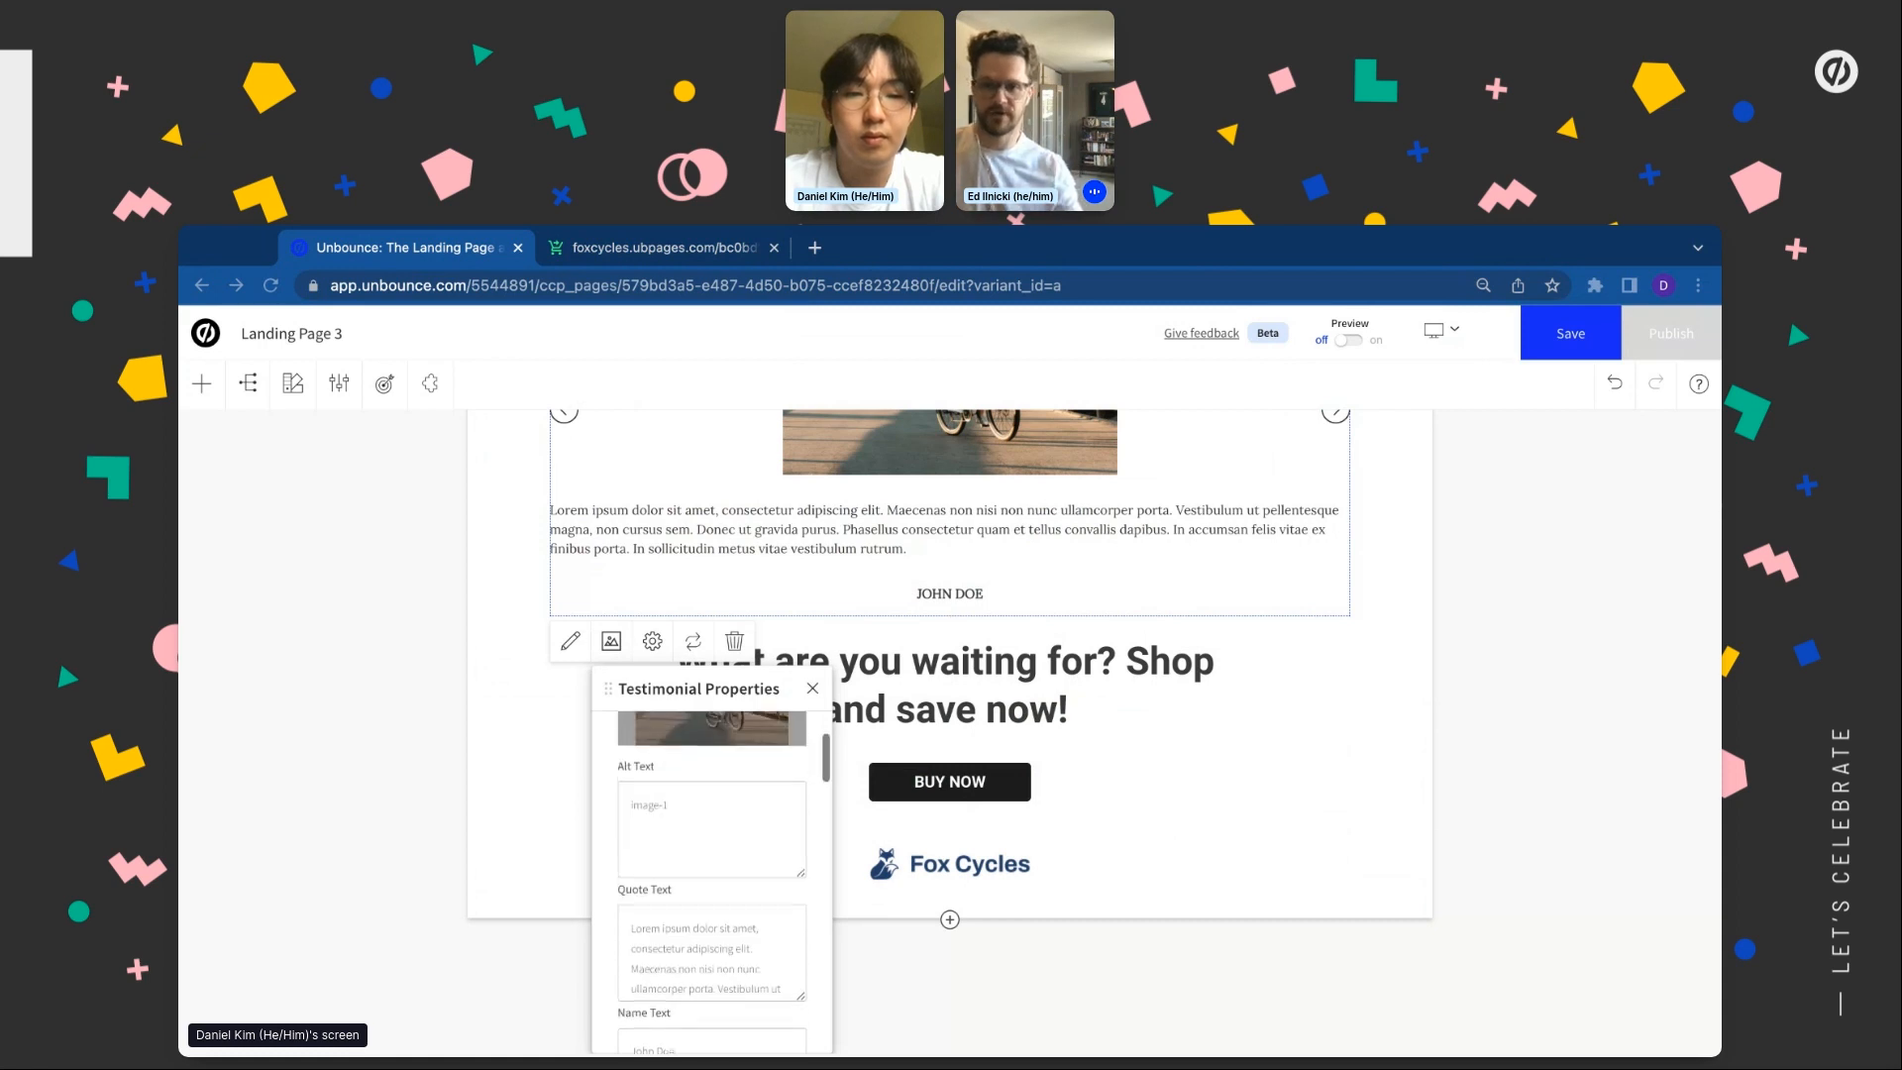
triple_click(709, 916)
key(BackSpace)
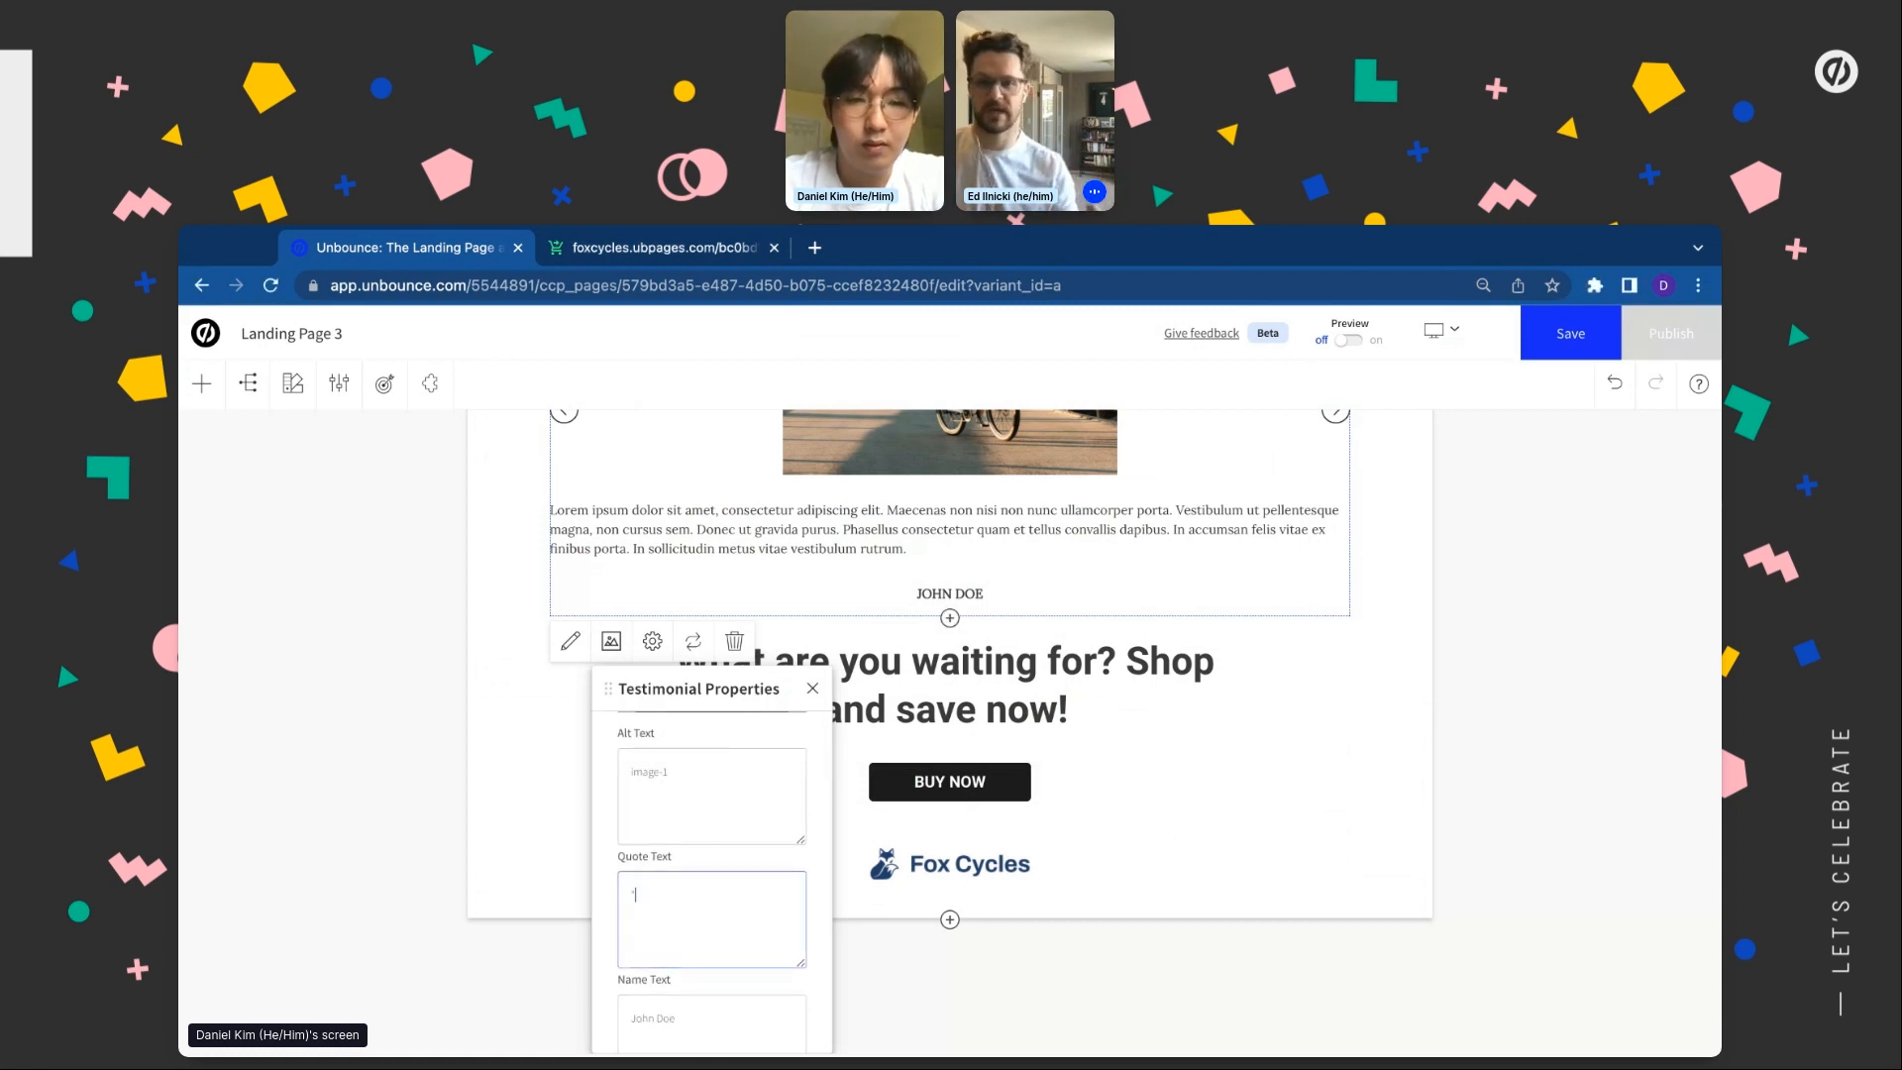
key(ctrl+v)
double_click(658, 1015)
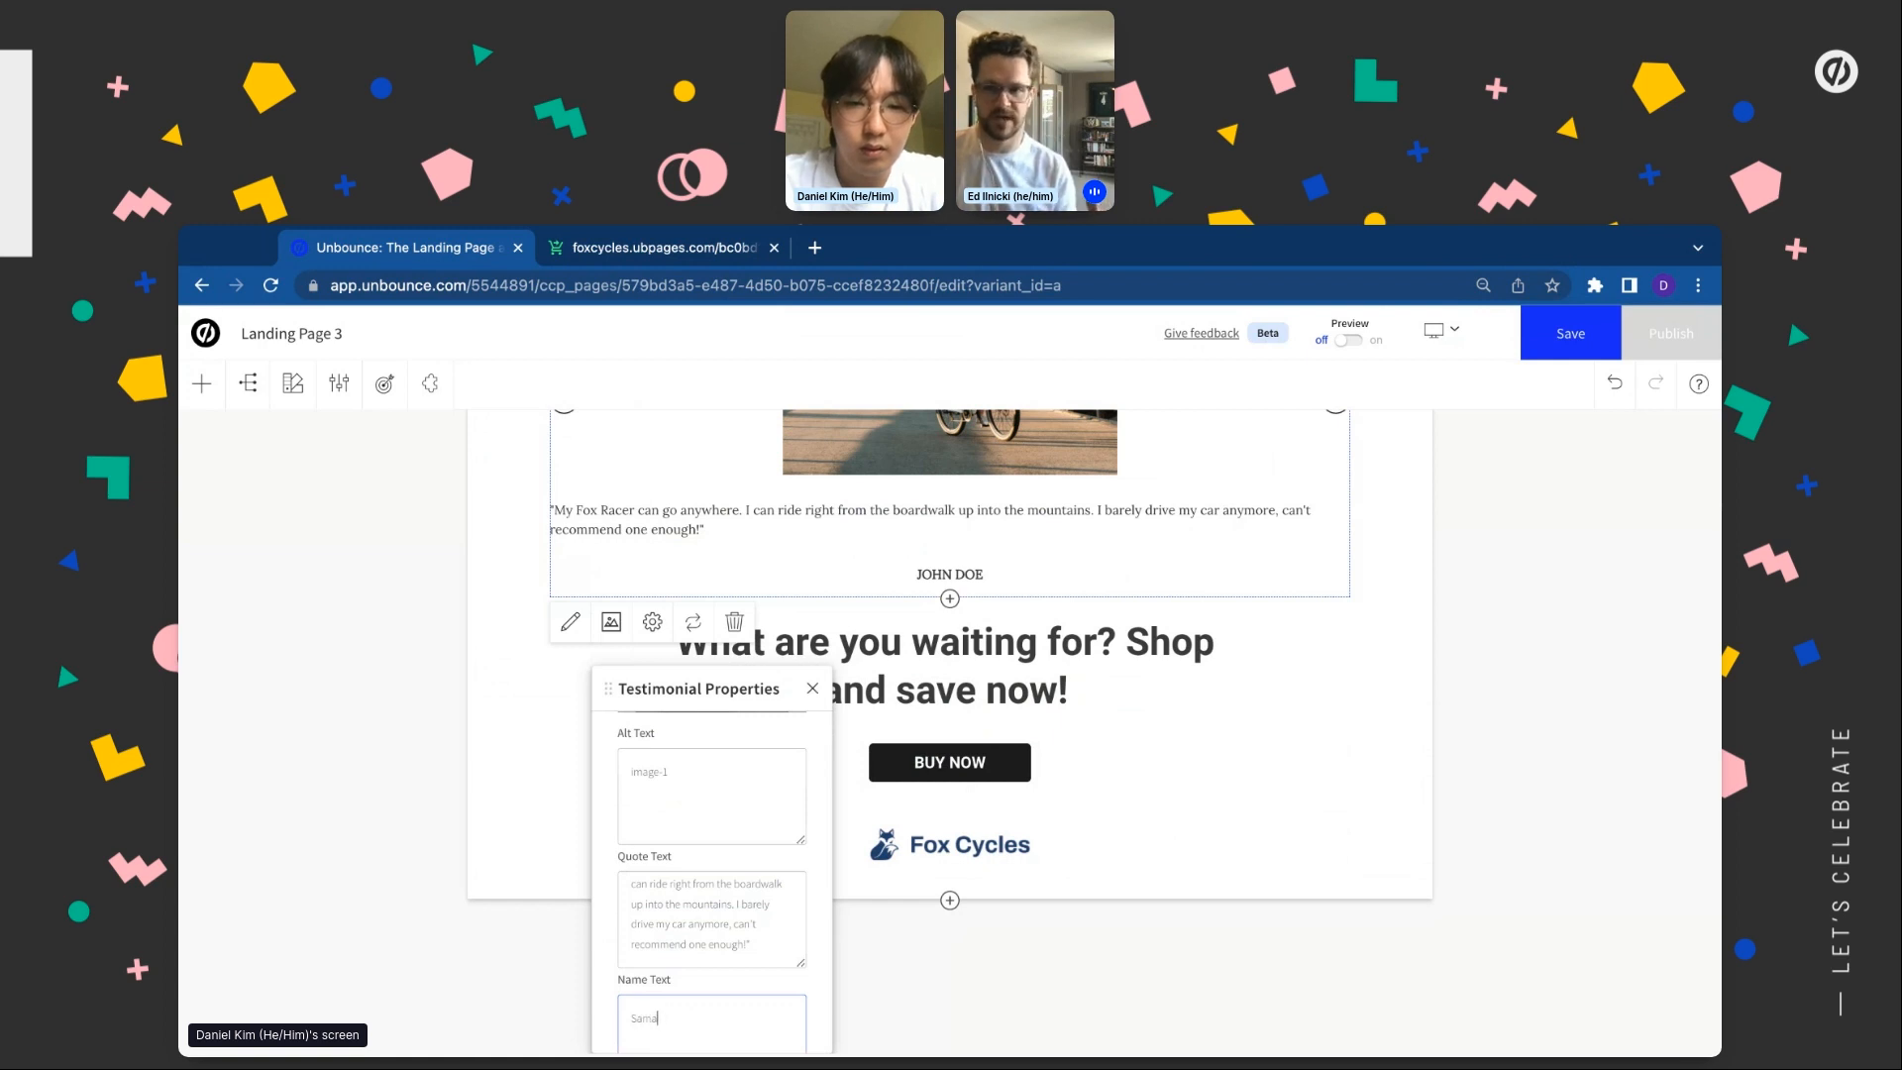
scroll(775, 858, down, 5)
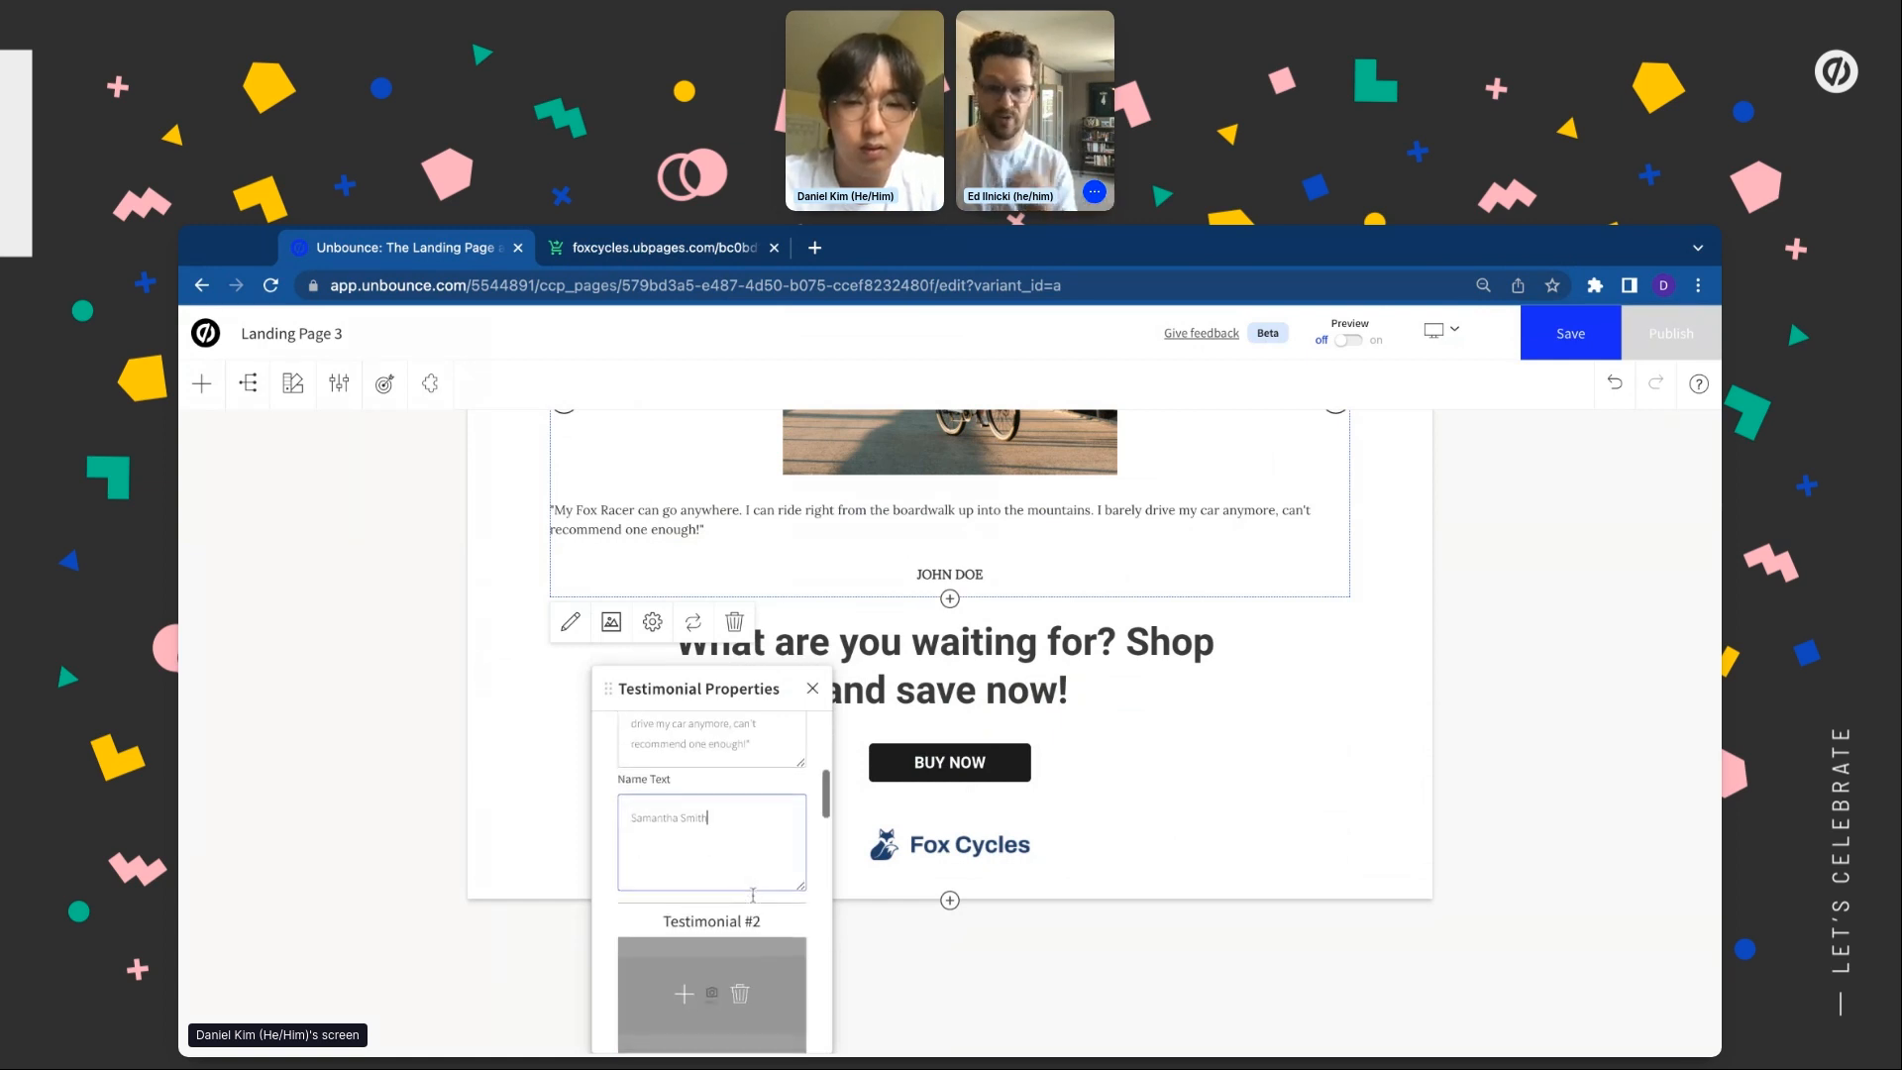
Give testimonial #2 the kbo-commute.jpg photo and the pasted customer quote
click(690, 867)
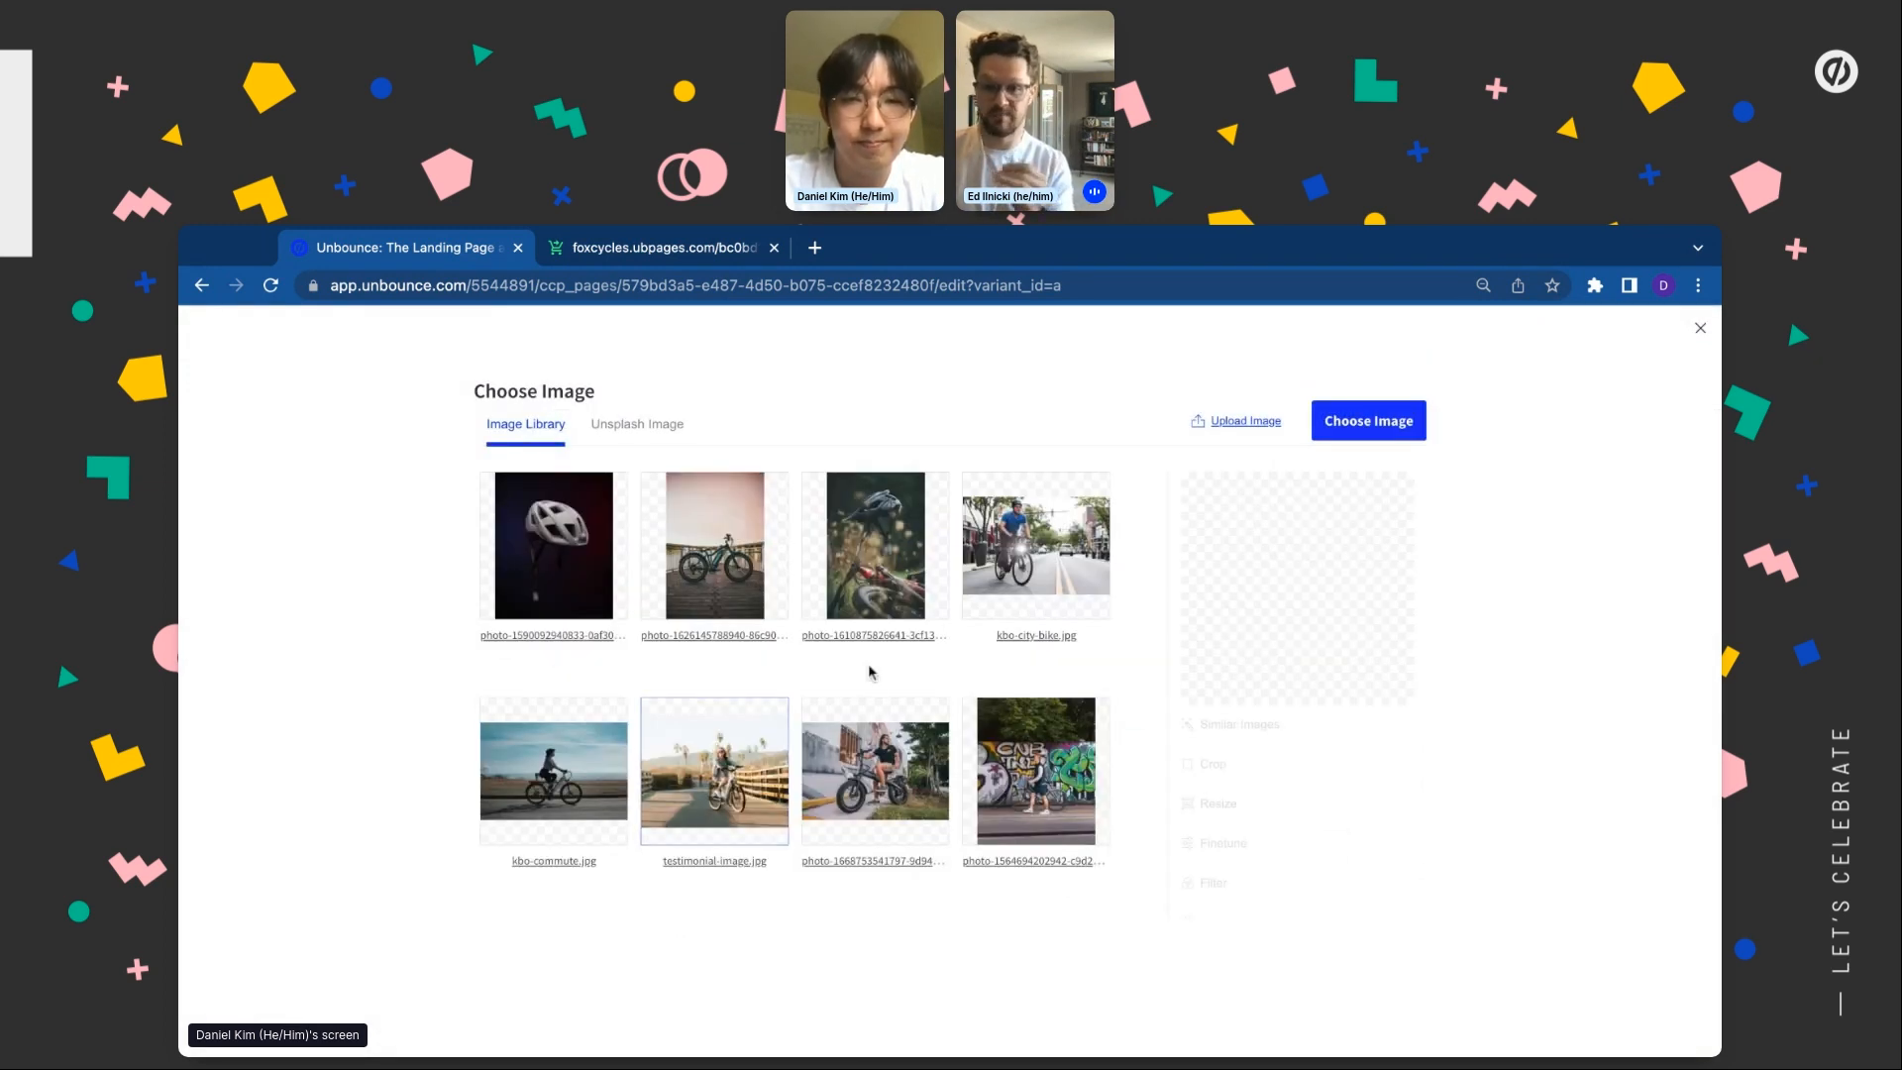
click(582, 777)
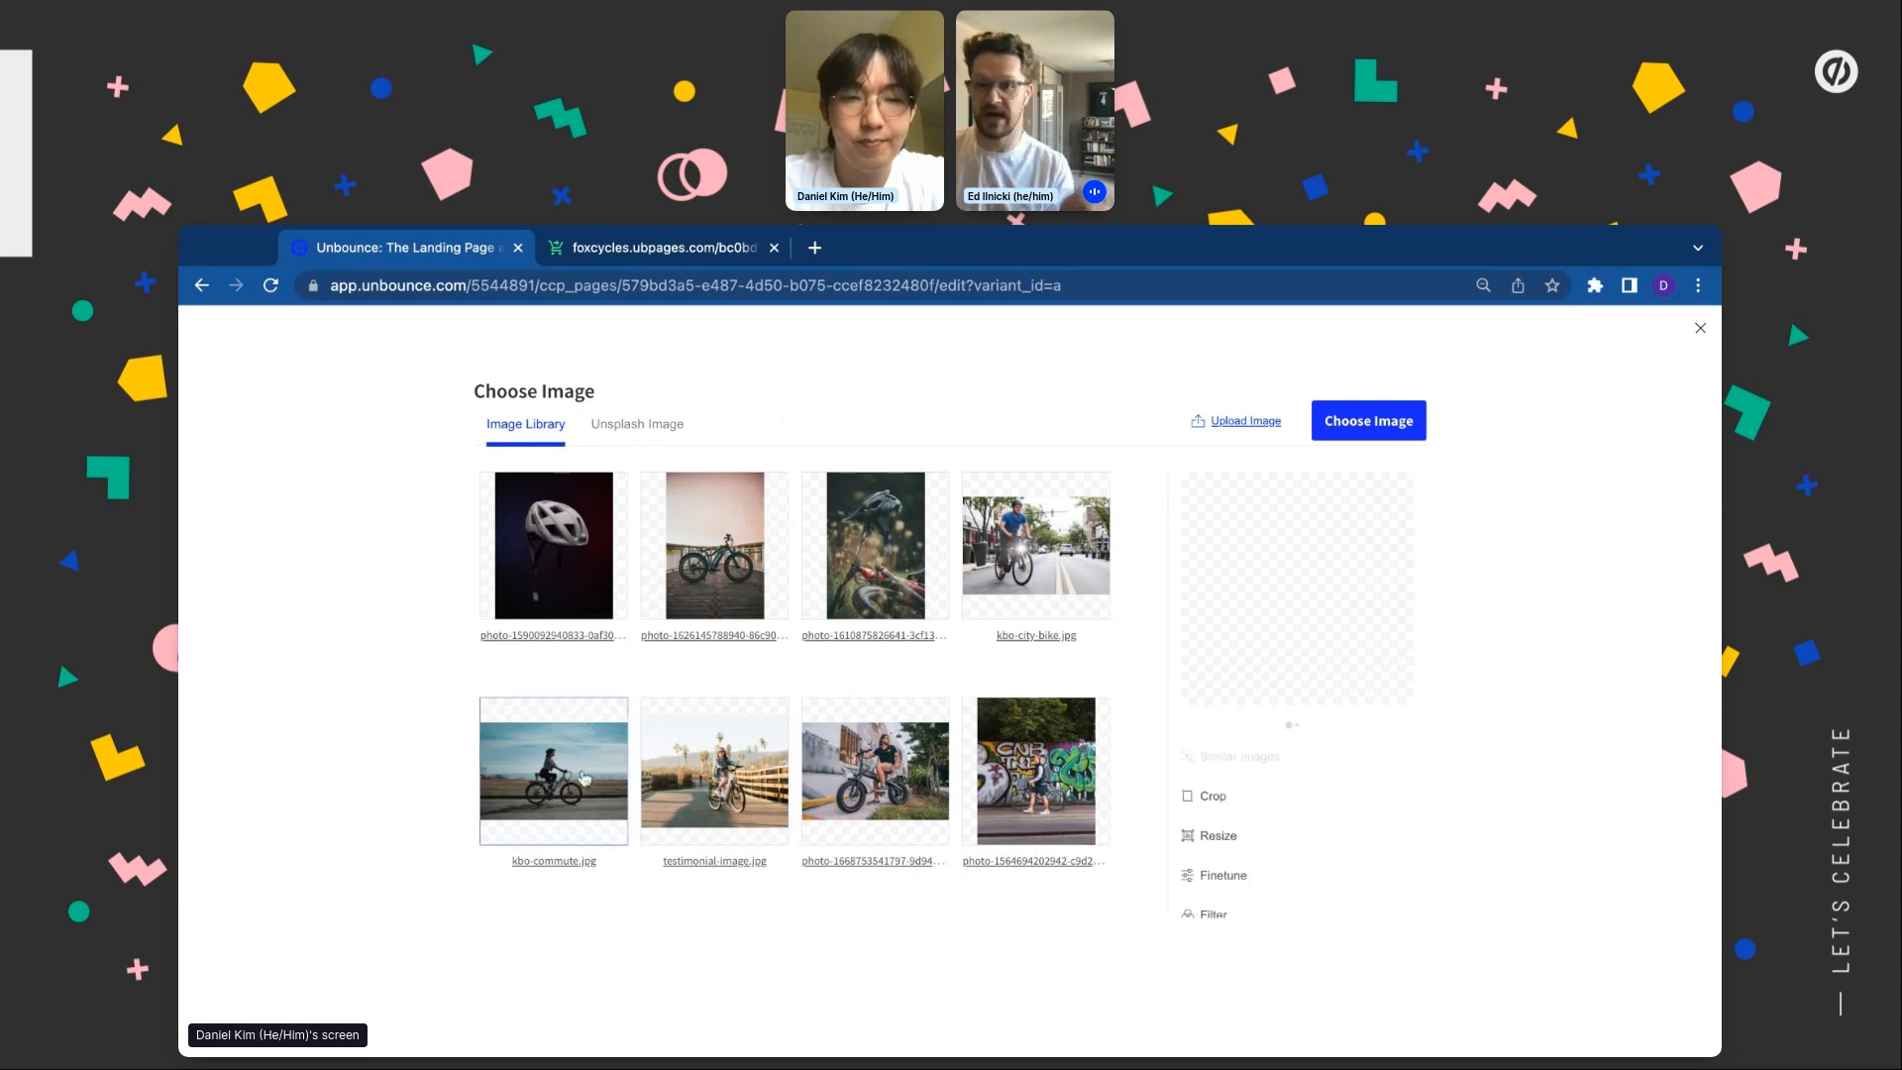
click(1368, 421)
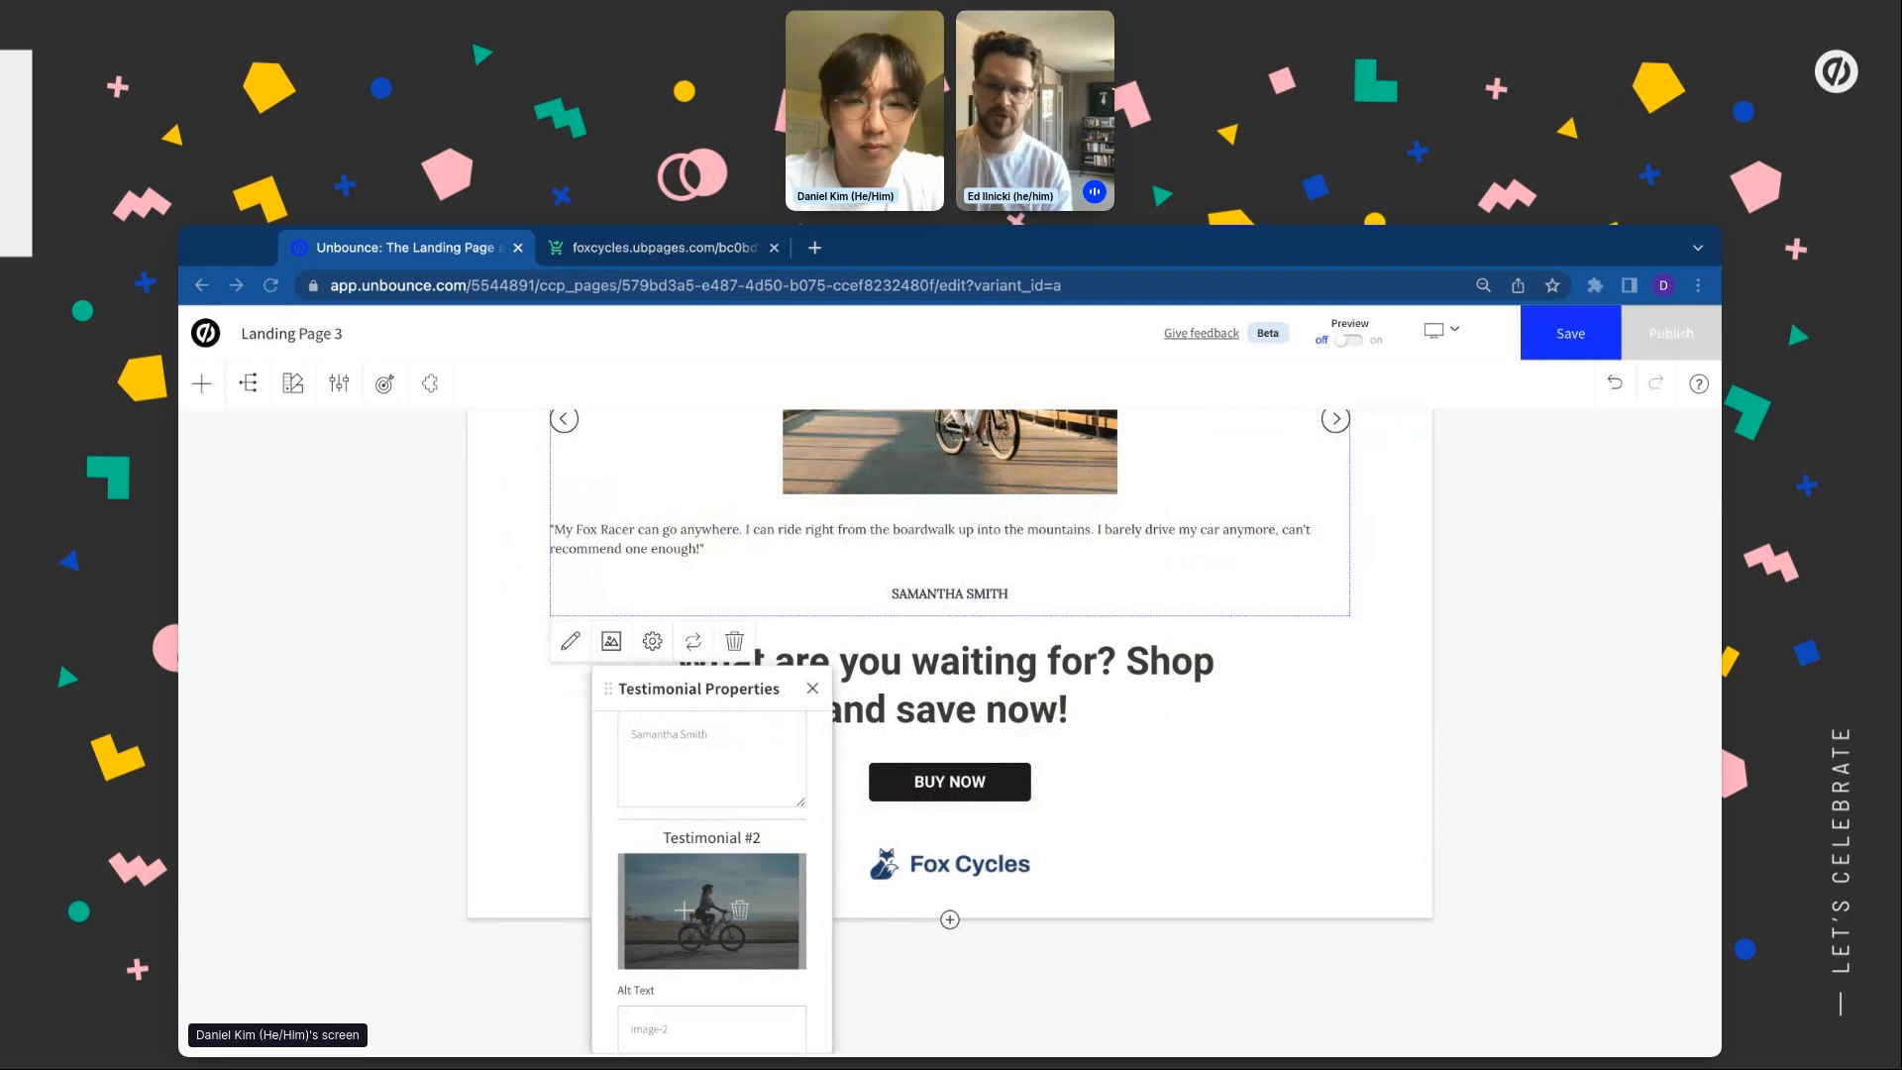
scroll(711, 892, down, 5)
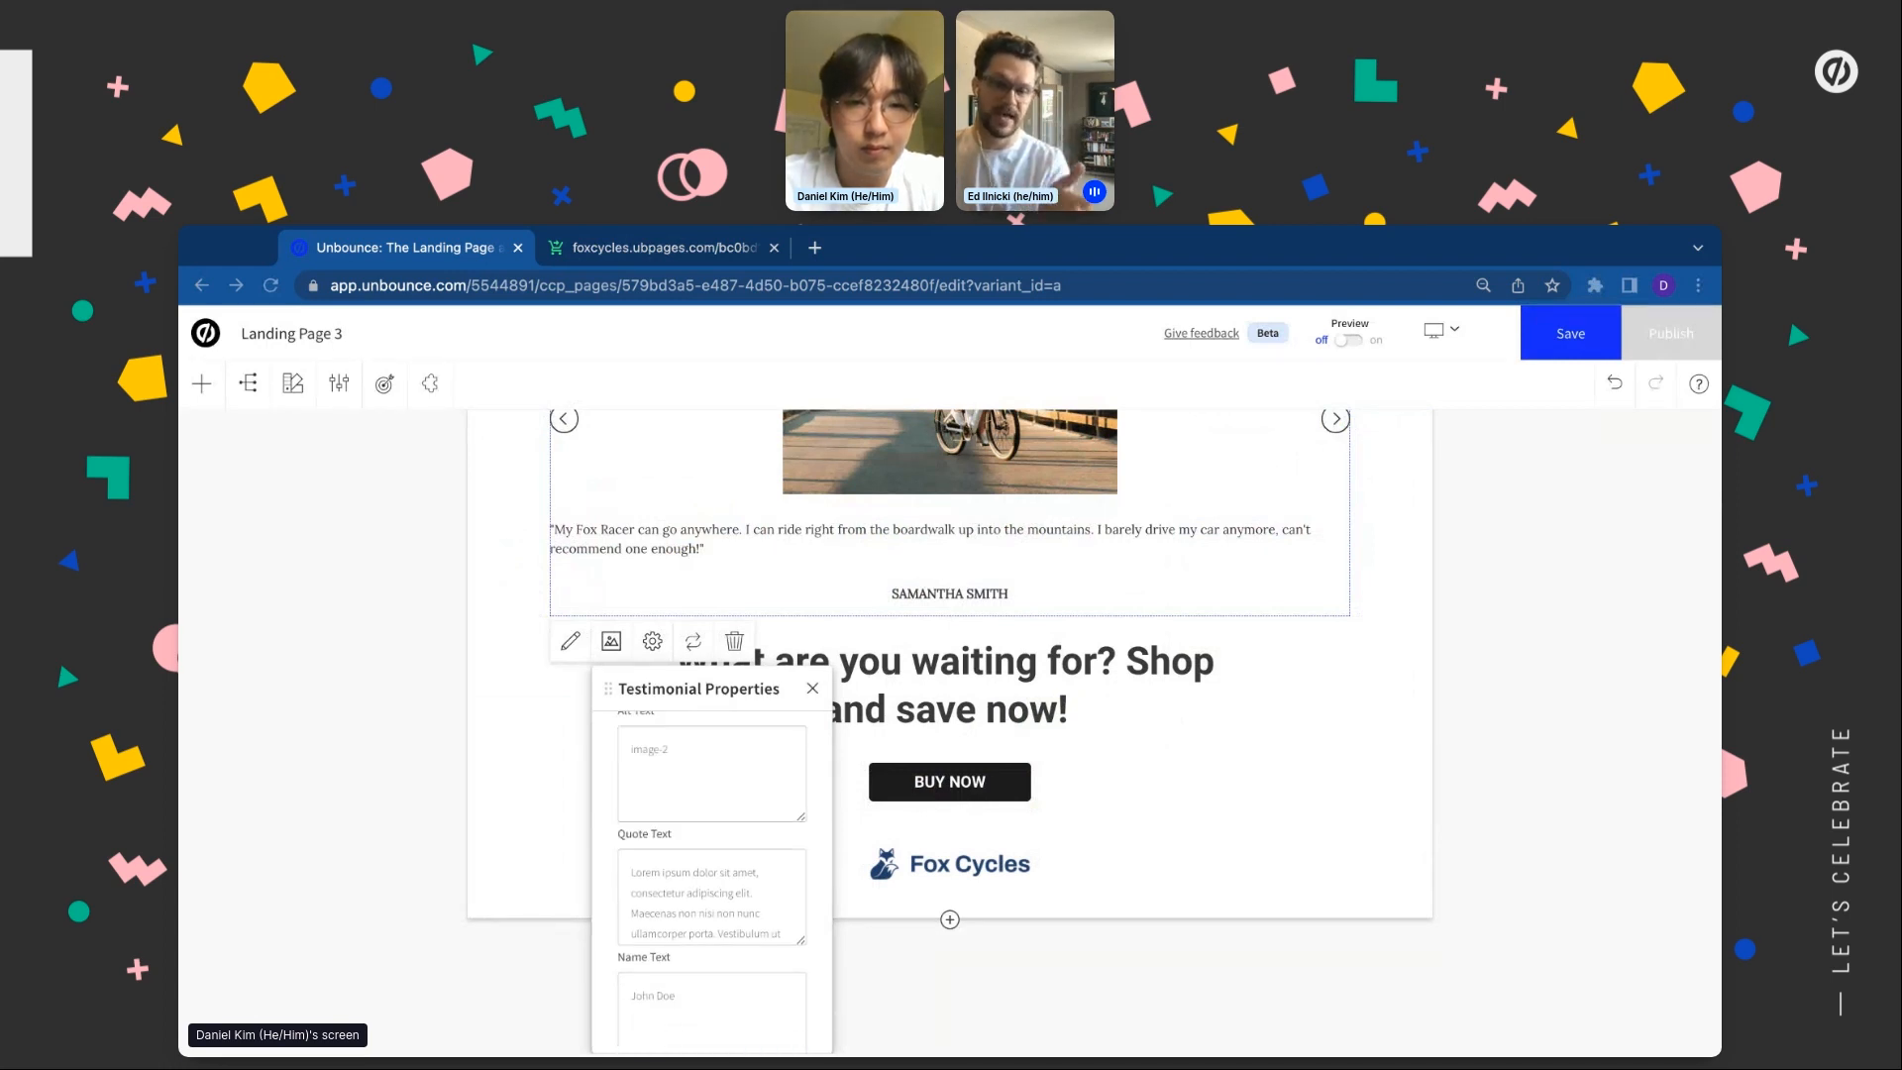
triple_click(711, 892)
text(")
key(super+v)
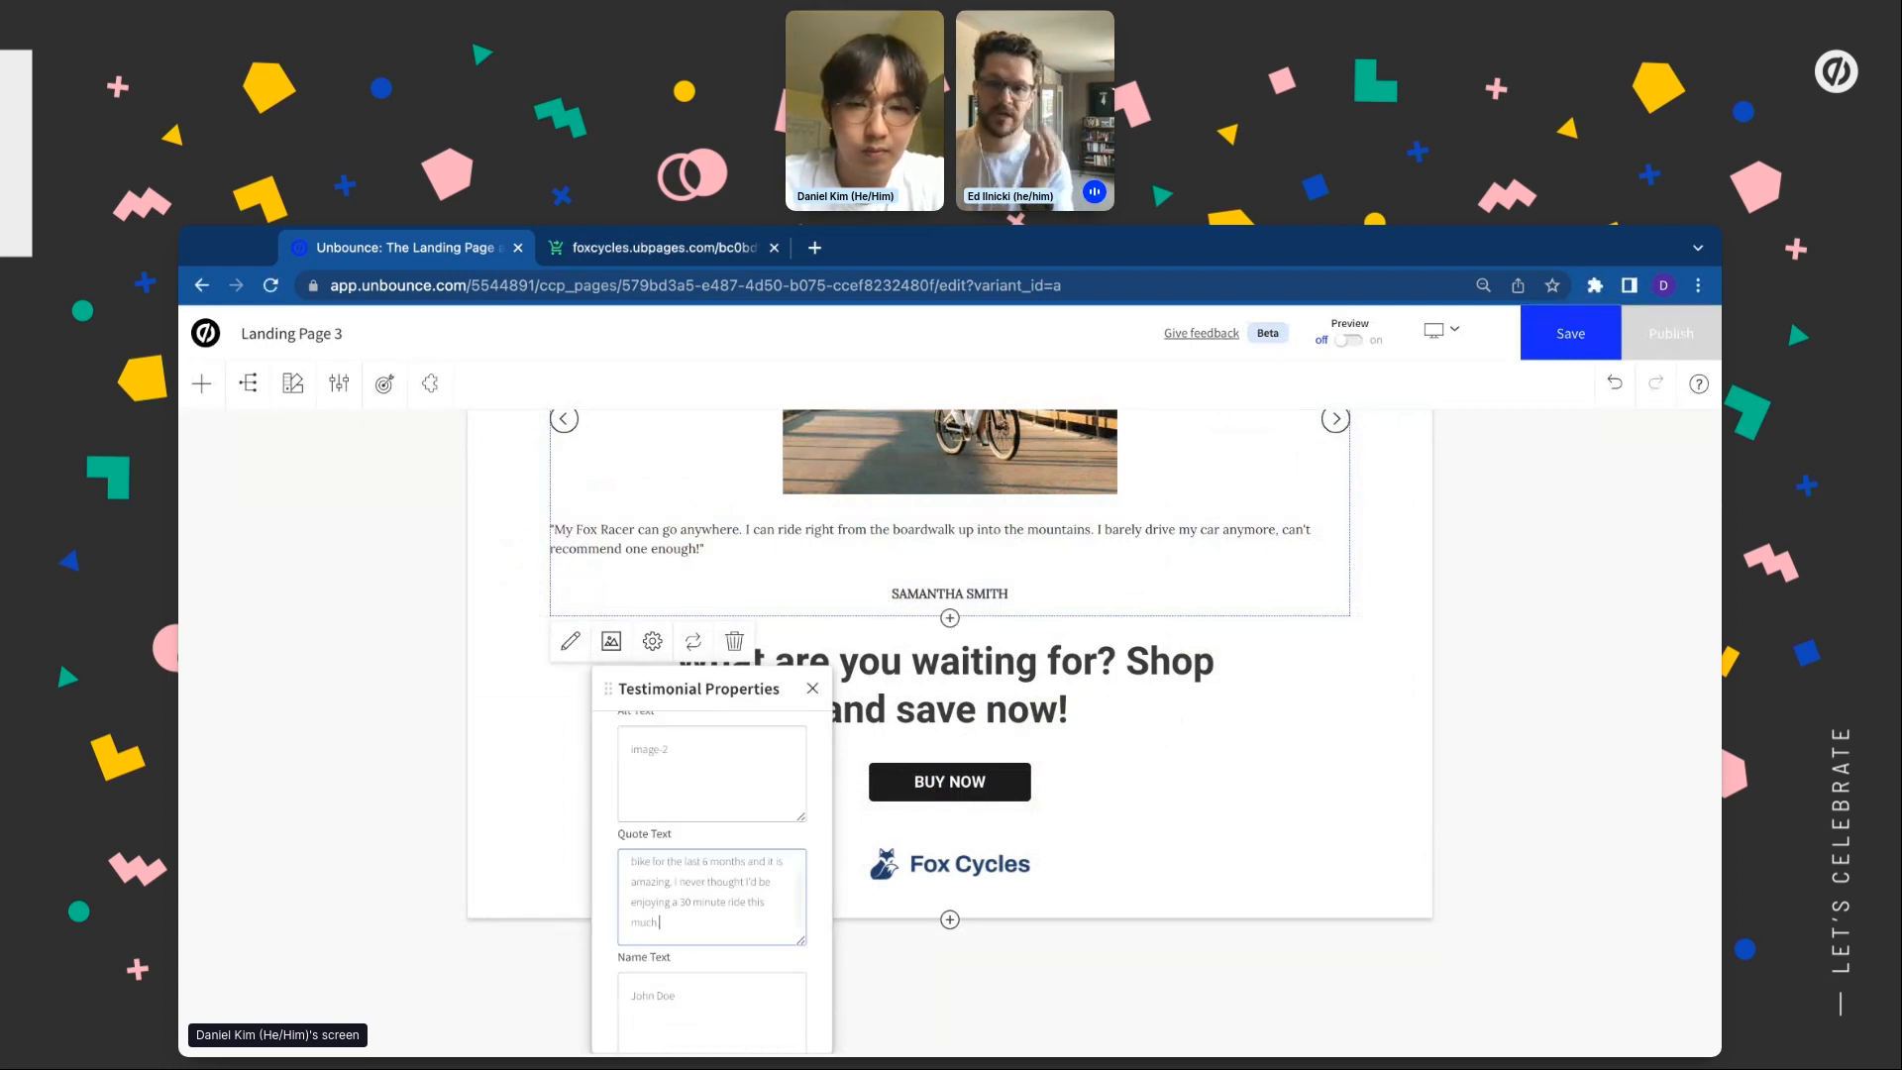
click(645, 996)
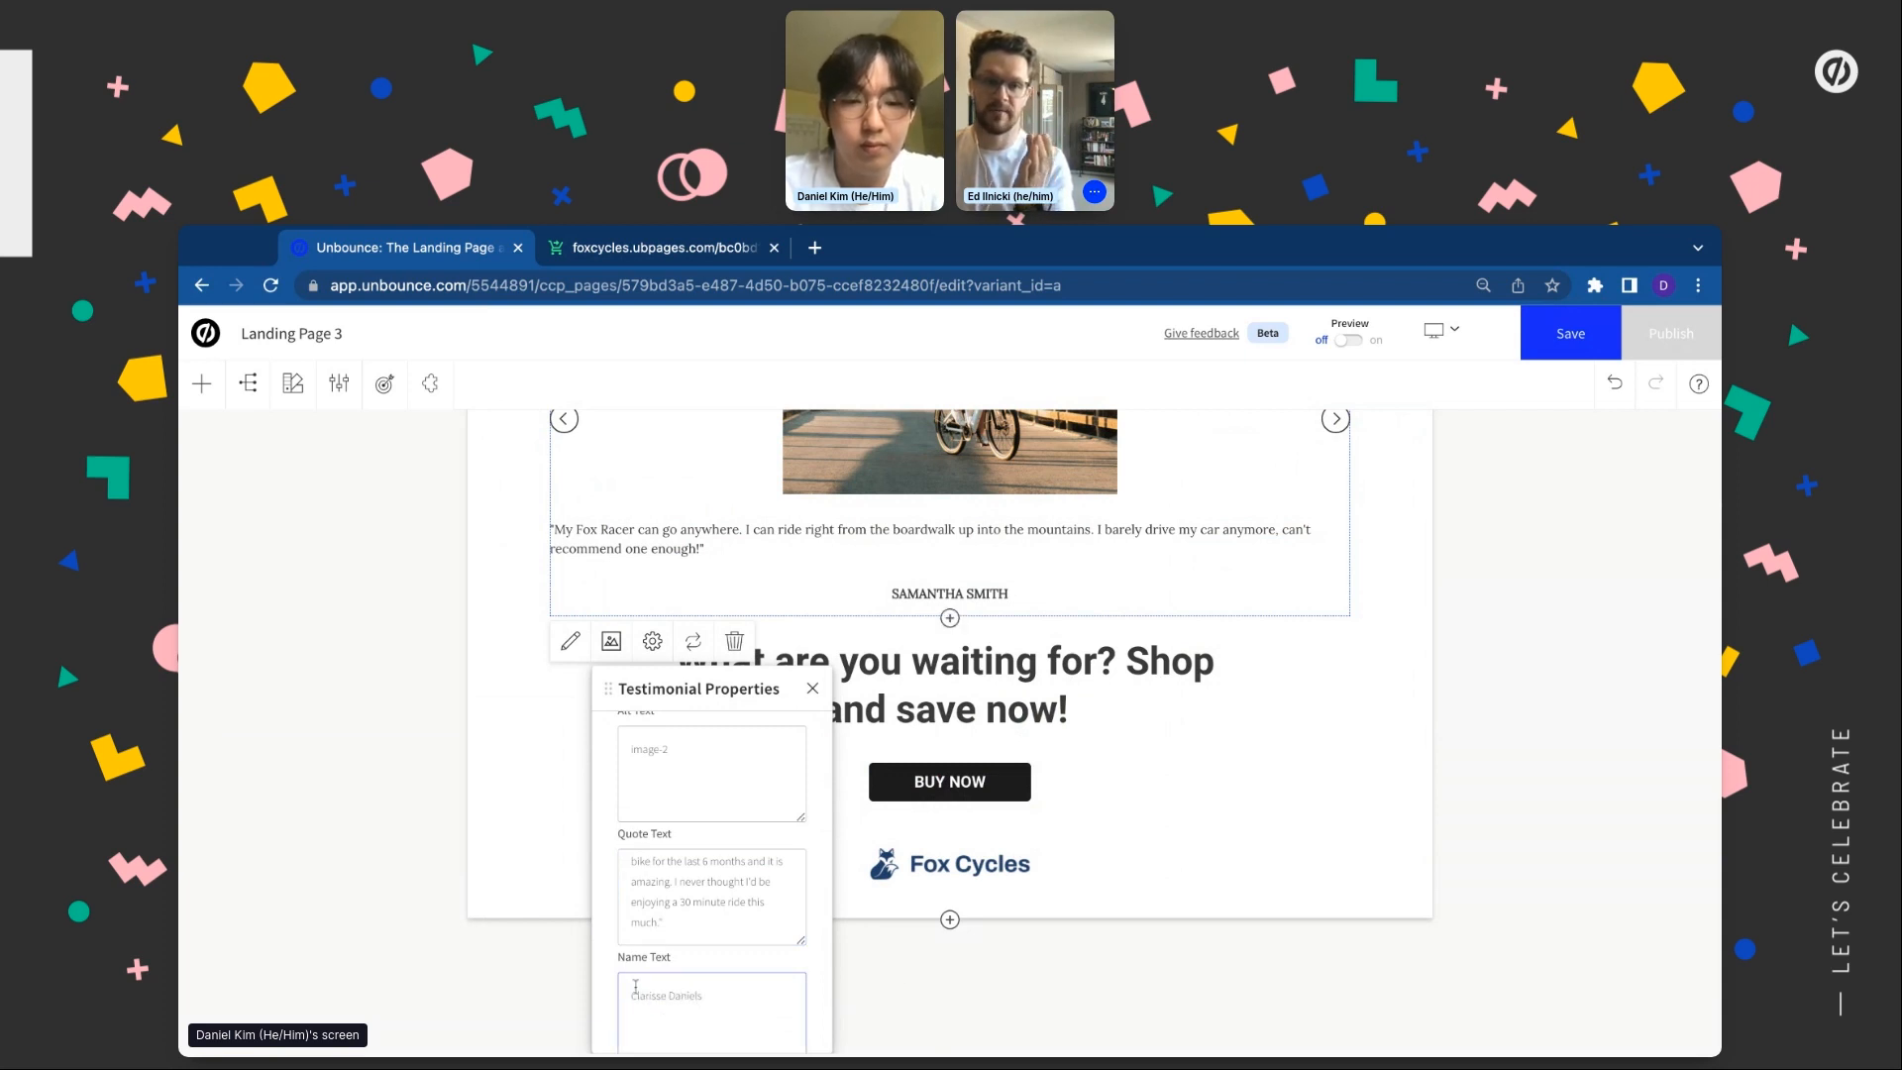
Give testimonial #3 the kbo-city-bike.jpg photo, a pasted customer quote and the reviewer's name
scroll(698, 892, up, 3)
click(692, 874)
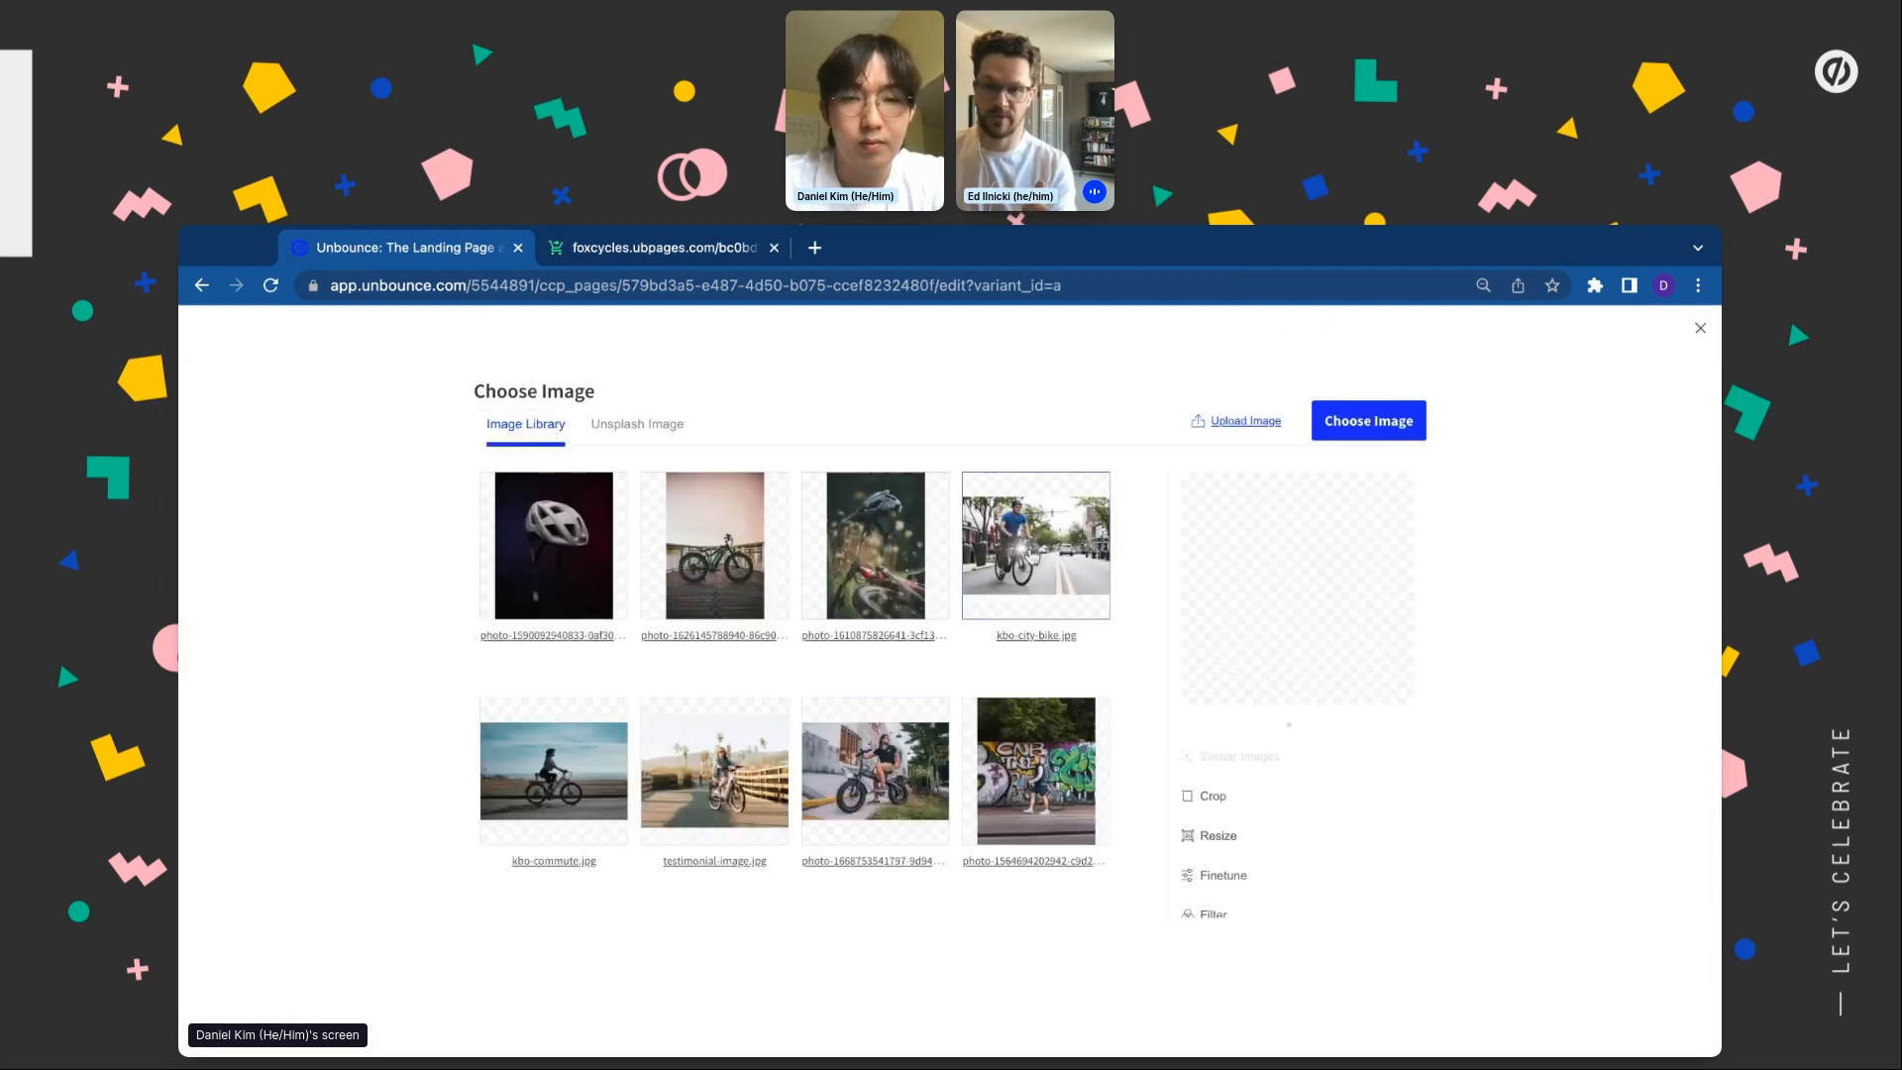
click(1329, 443)
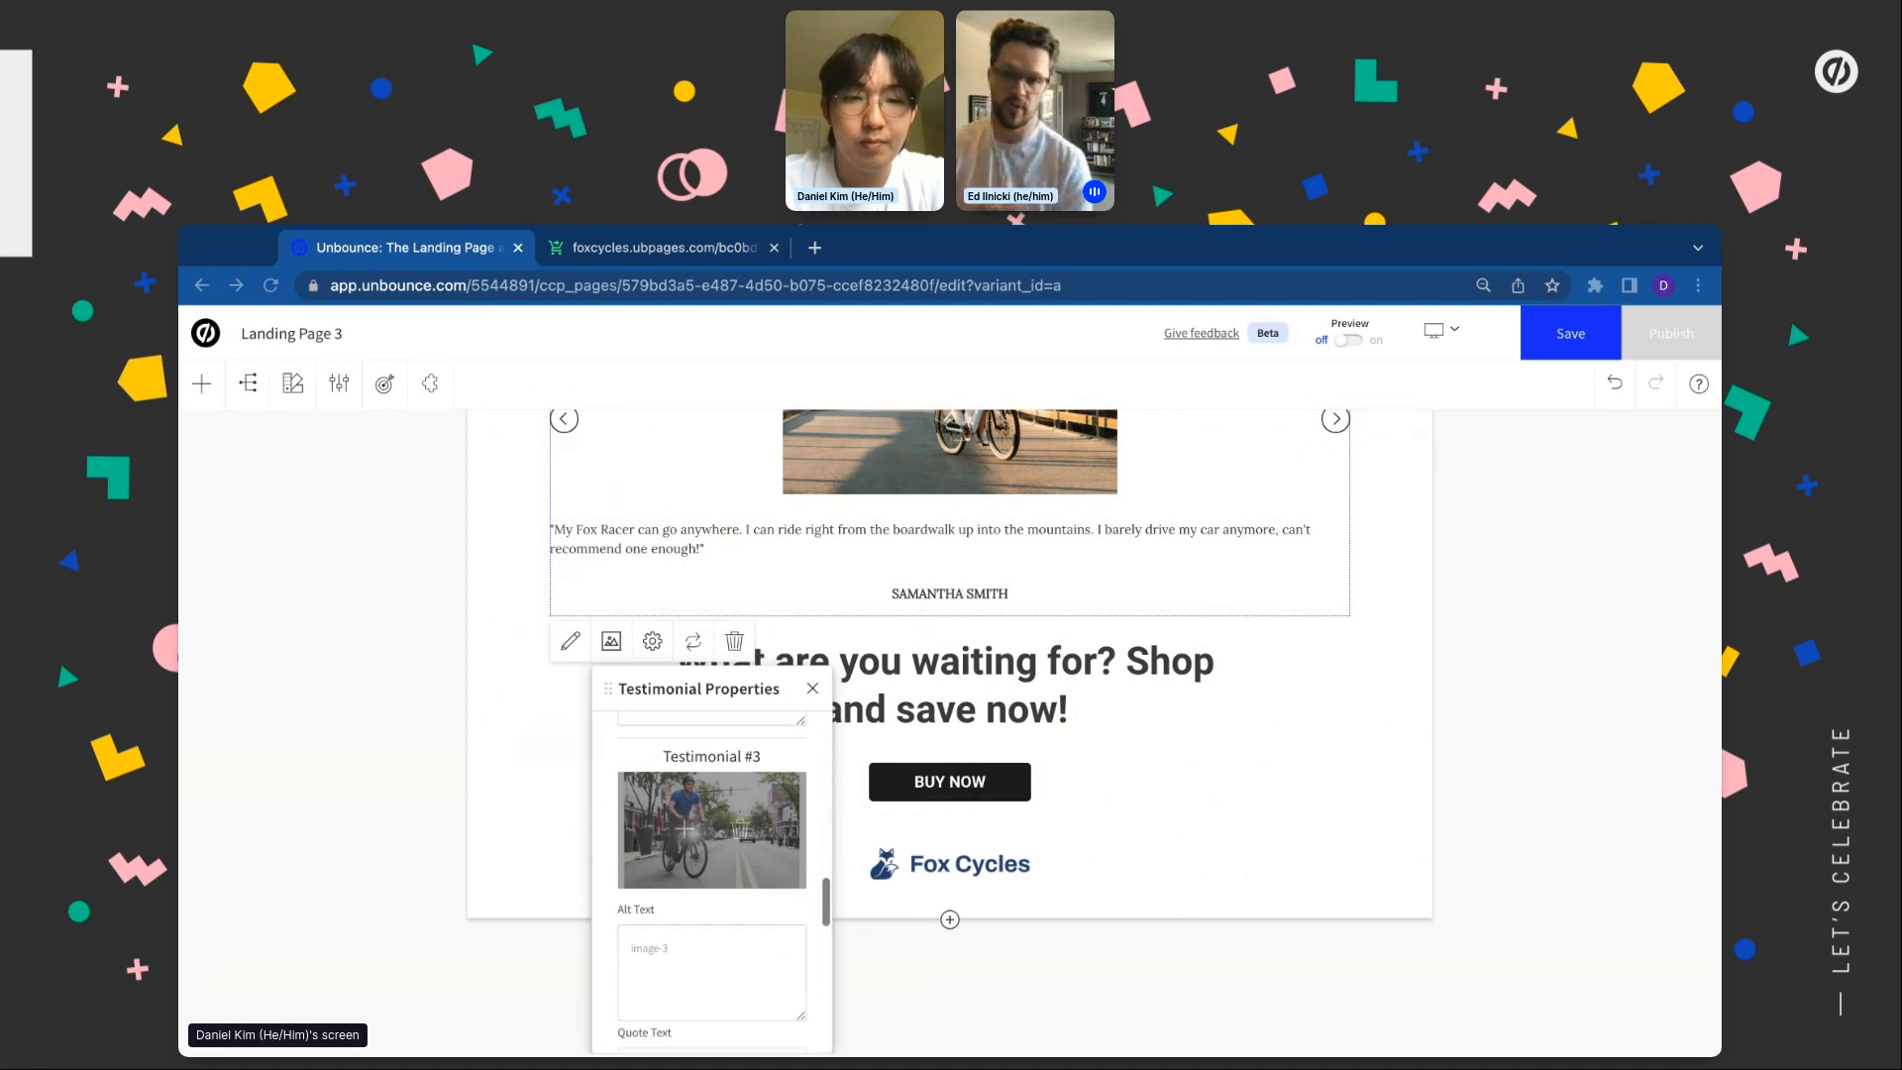
scroll(685, 891, down, 3)
triple_click(709, 878)
text(")
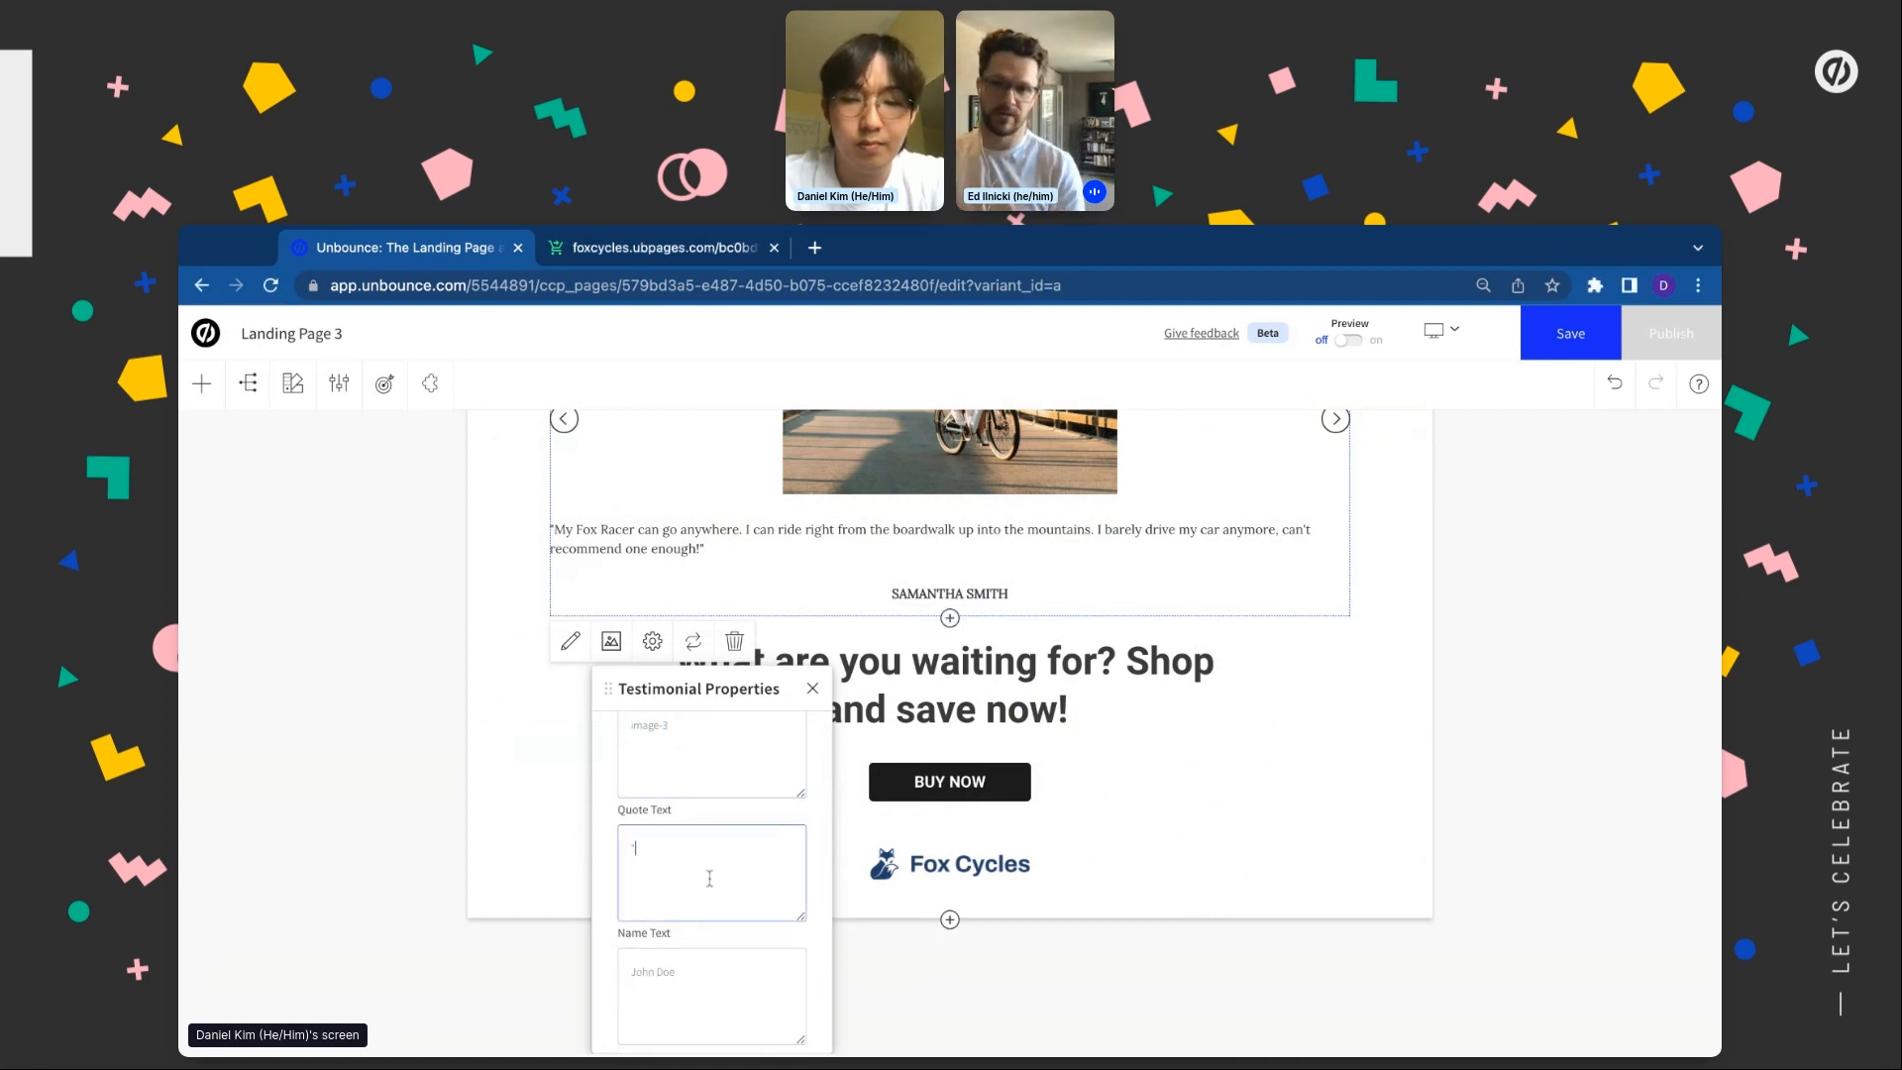
key(super+v)
triple_click(657, 966)
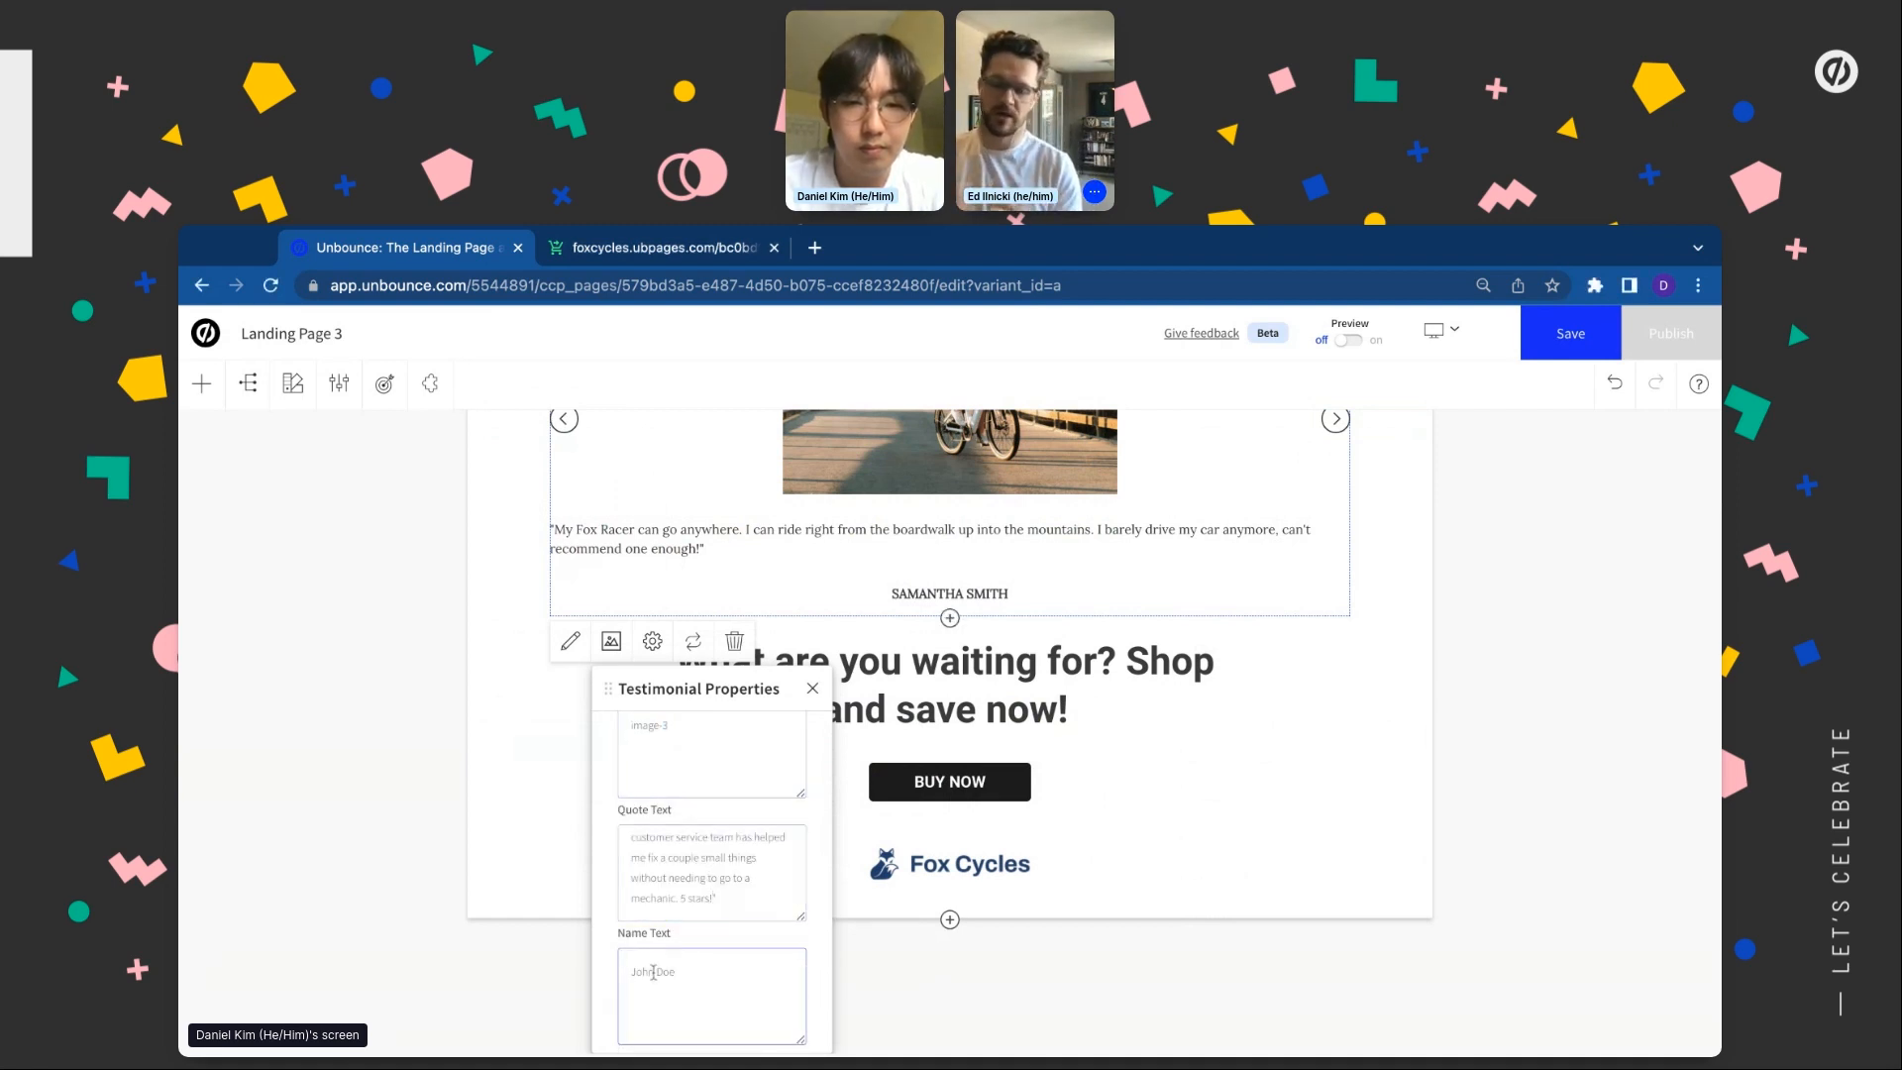
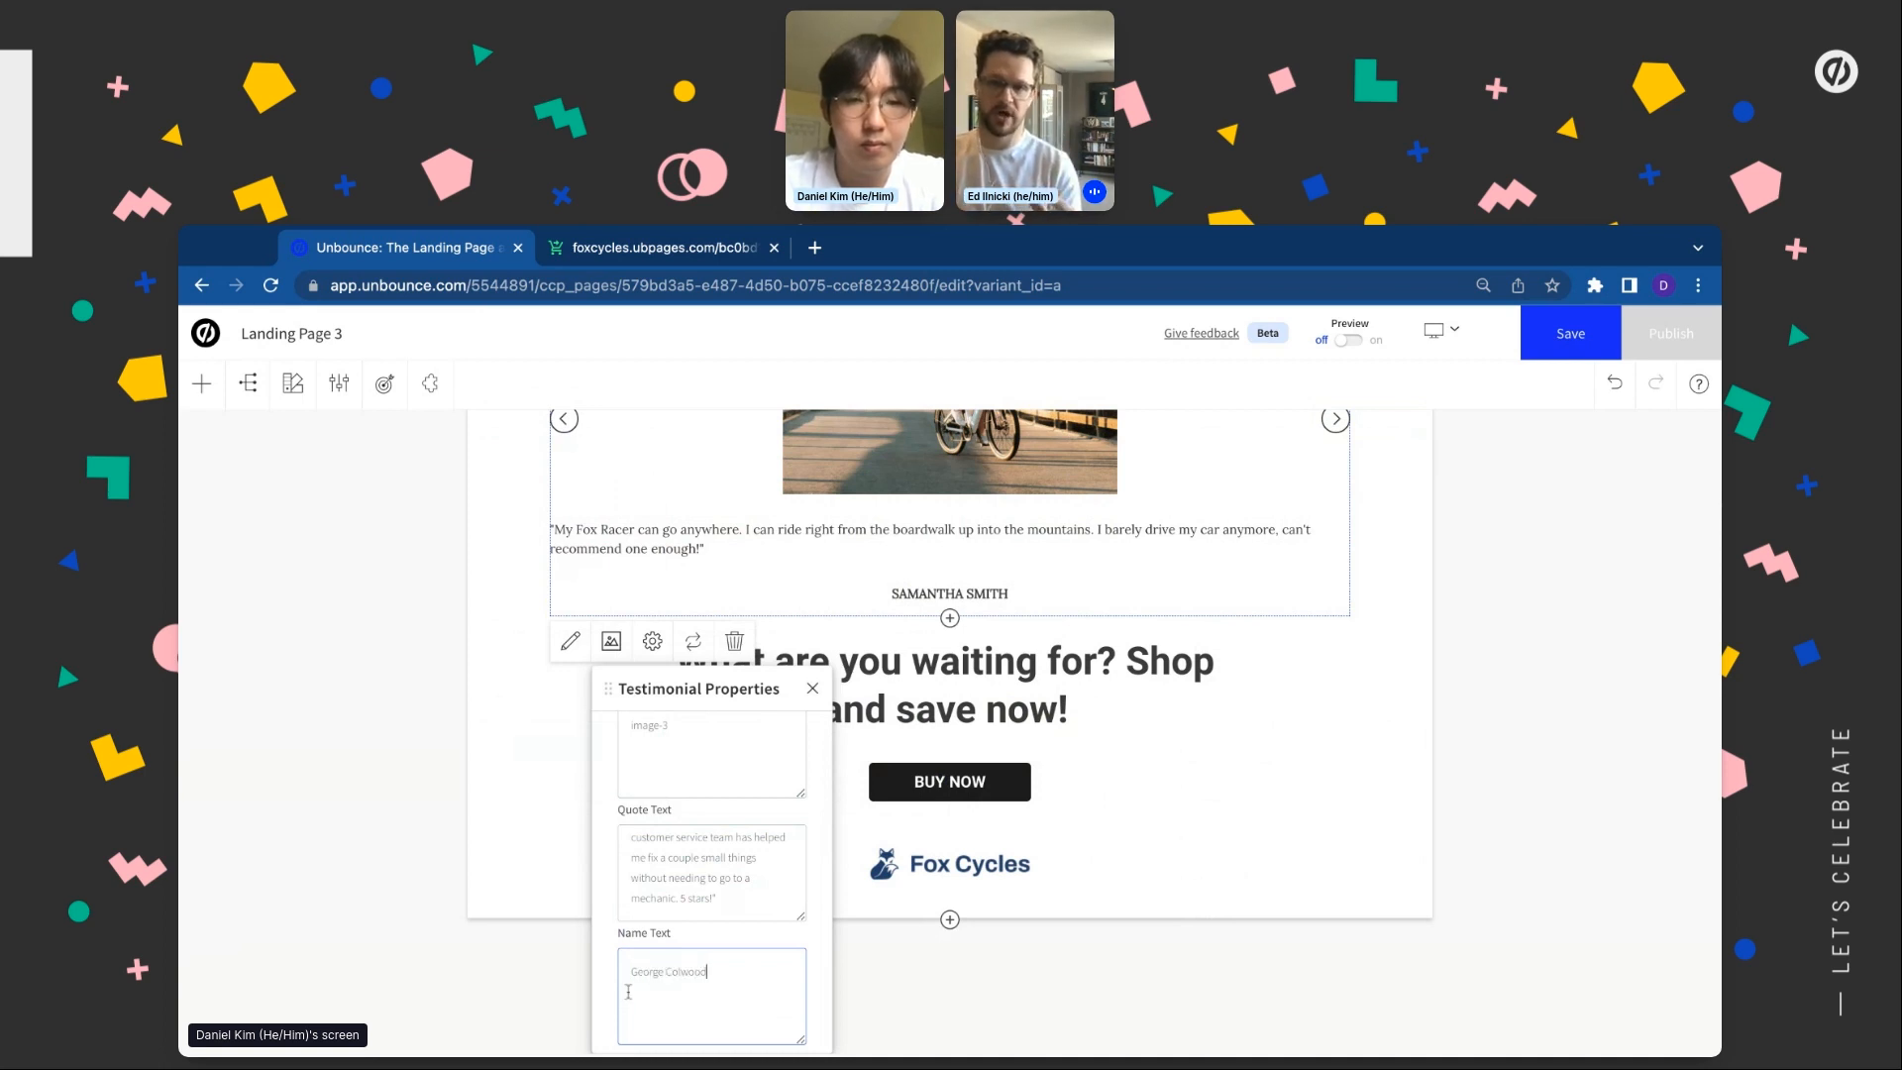
click(547, 1011)
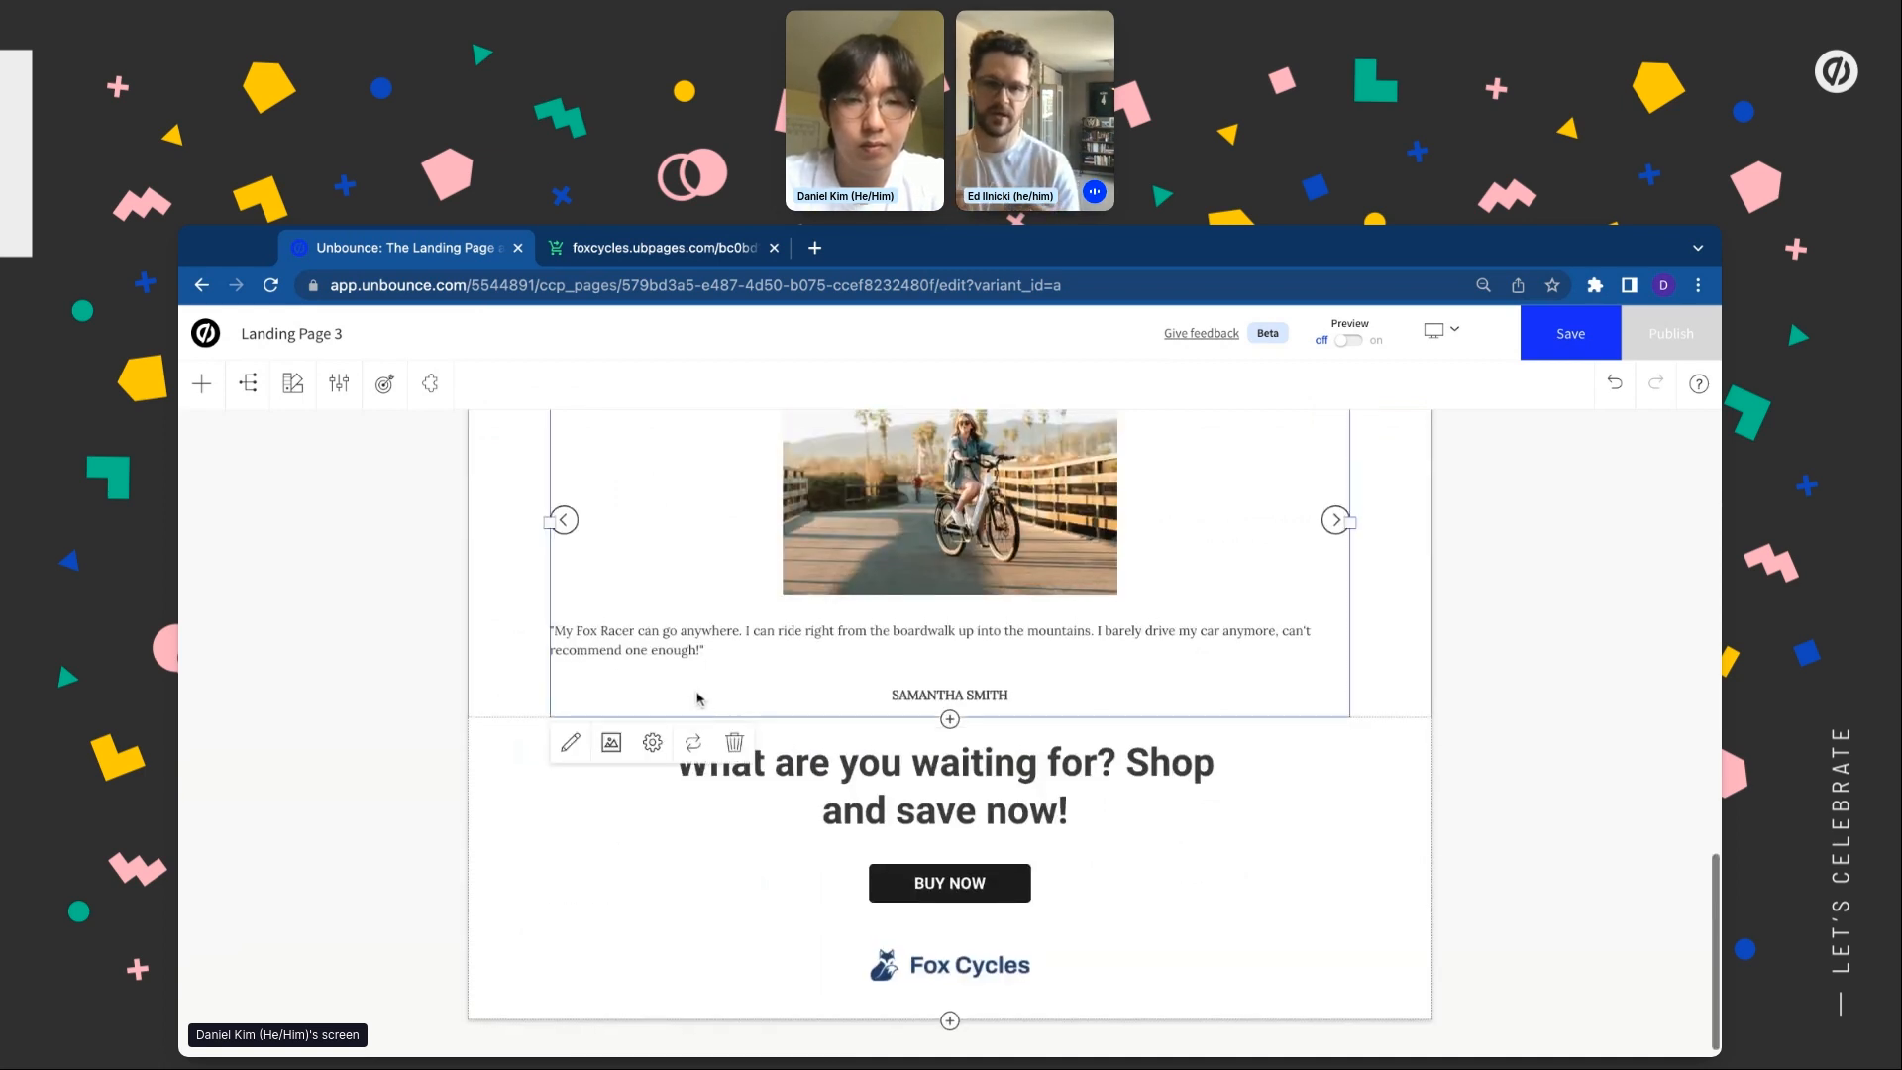
click(651, 745)
Set Total Testimonials from 4 to 3 and close the carousel settings
click(791, 980)
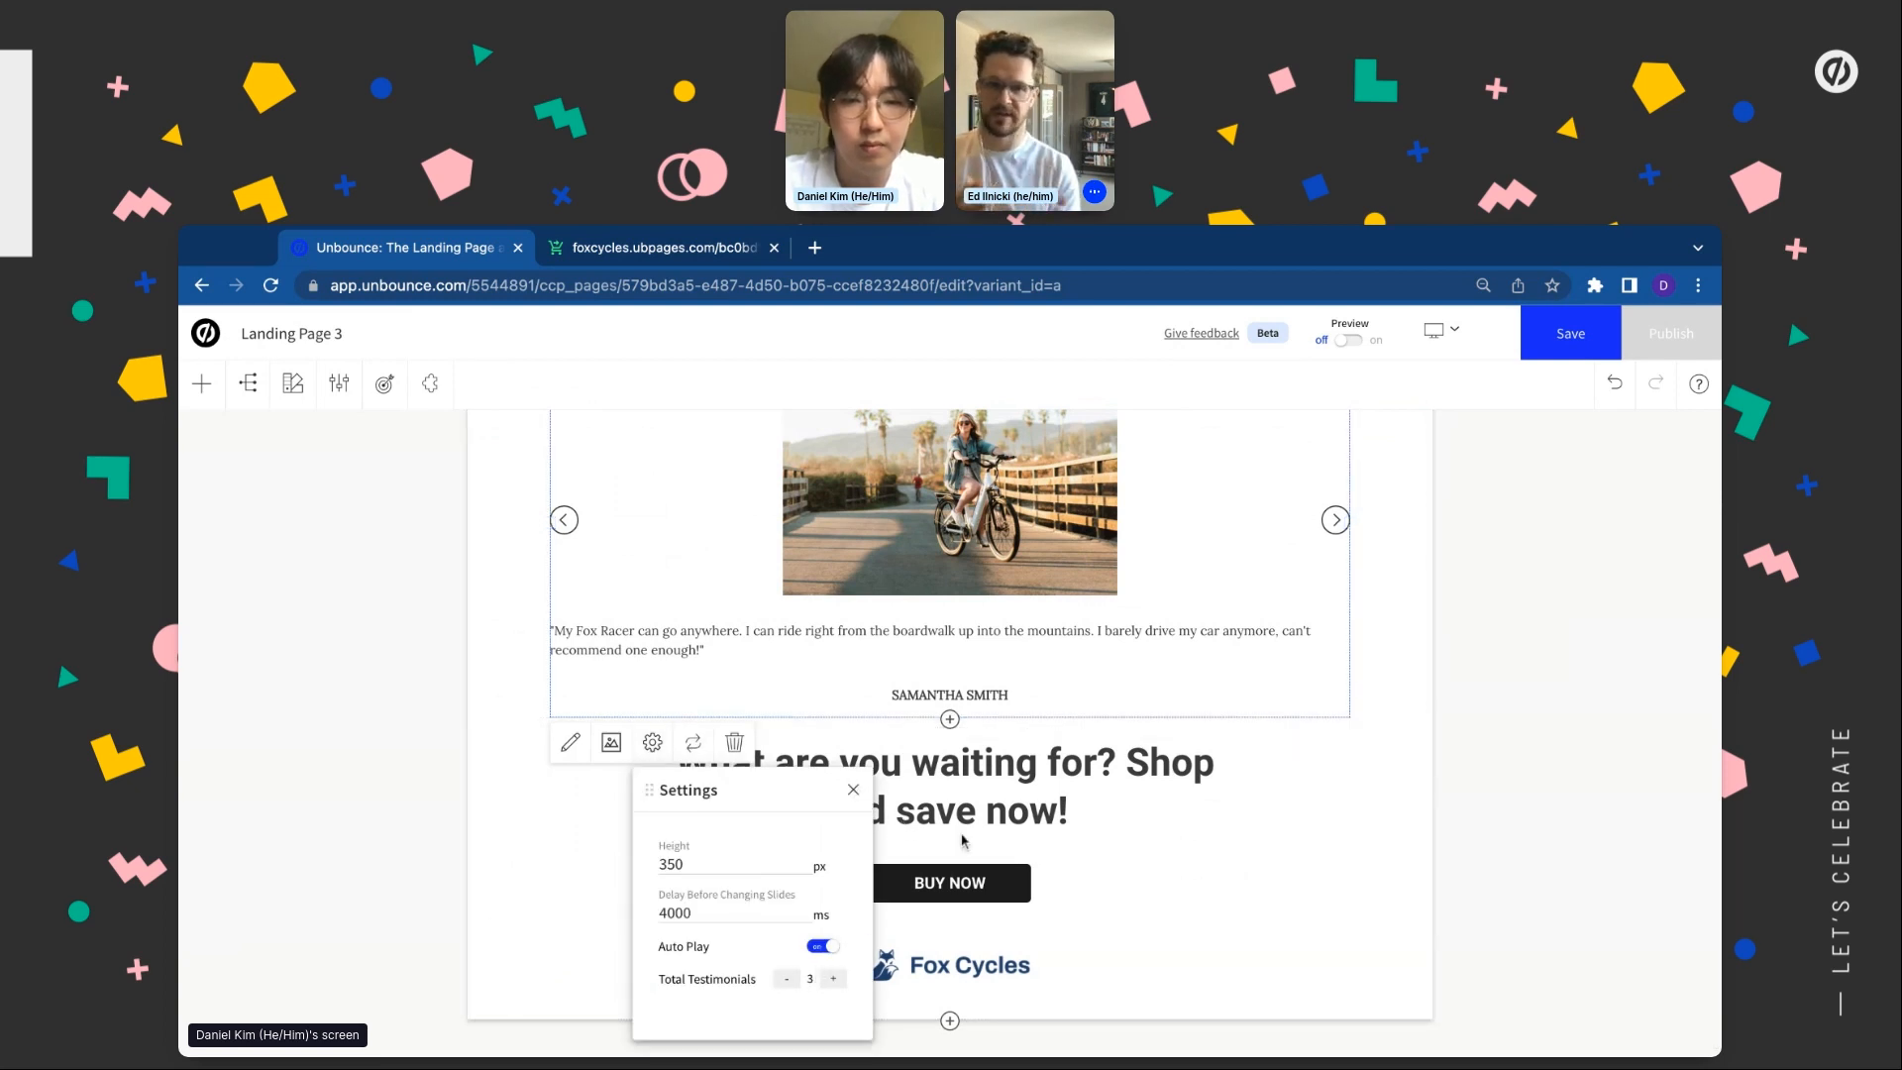
click(853, 792)
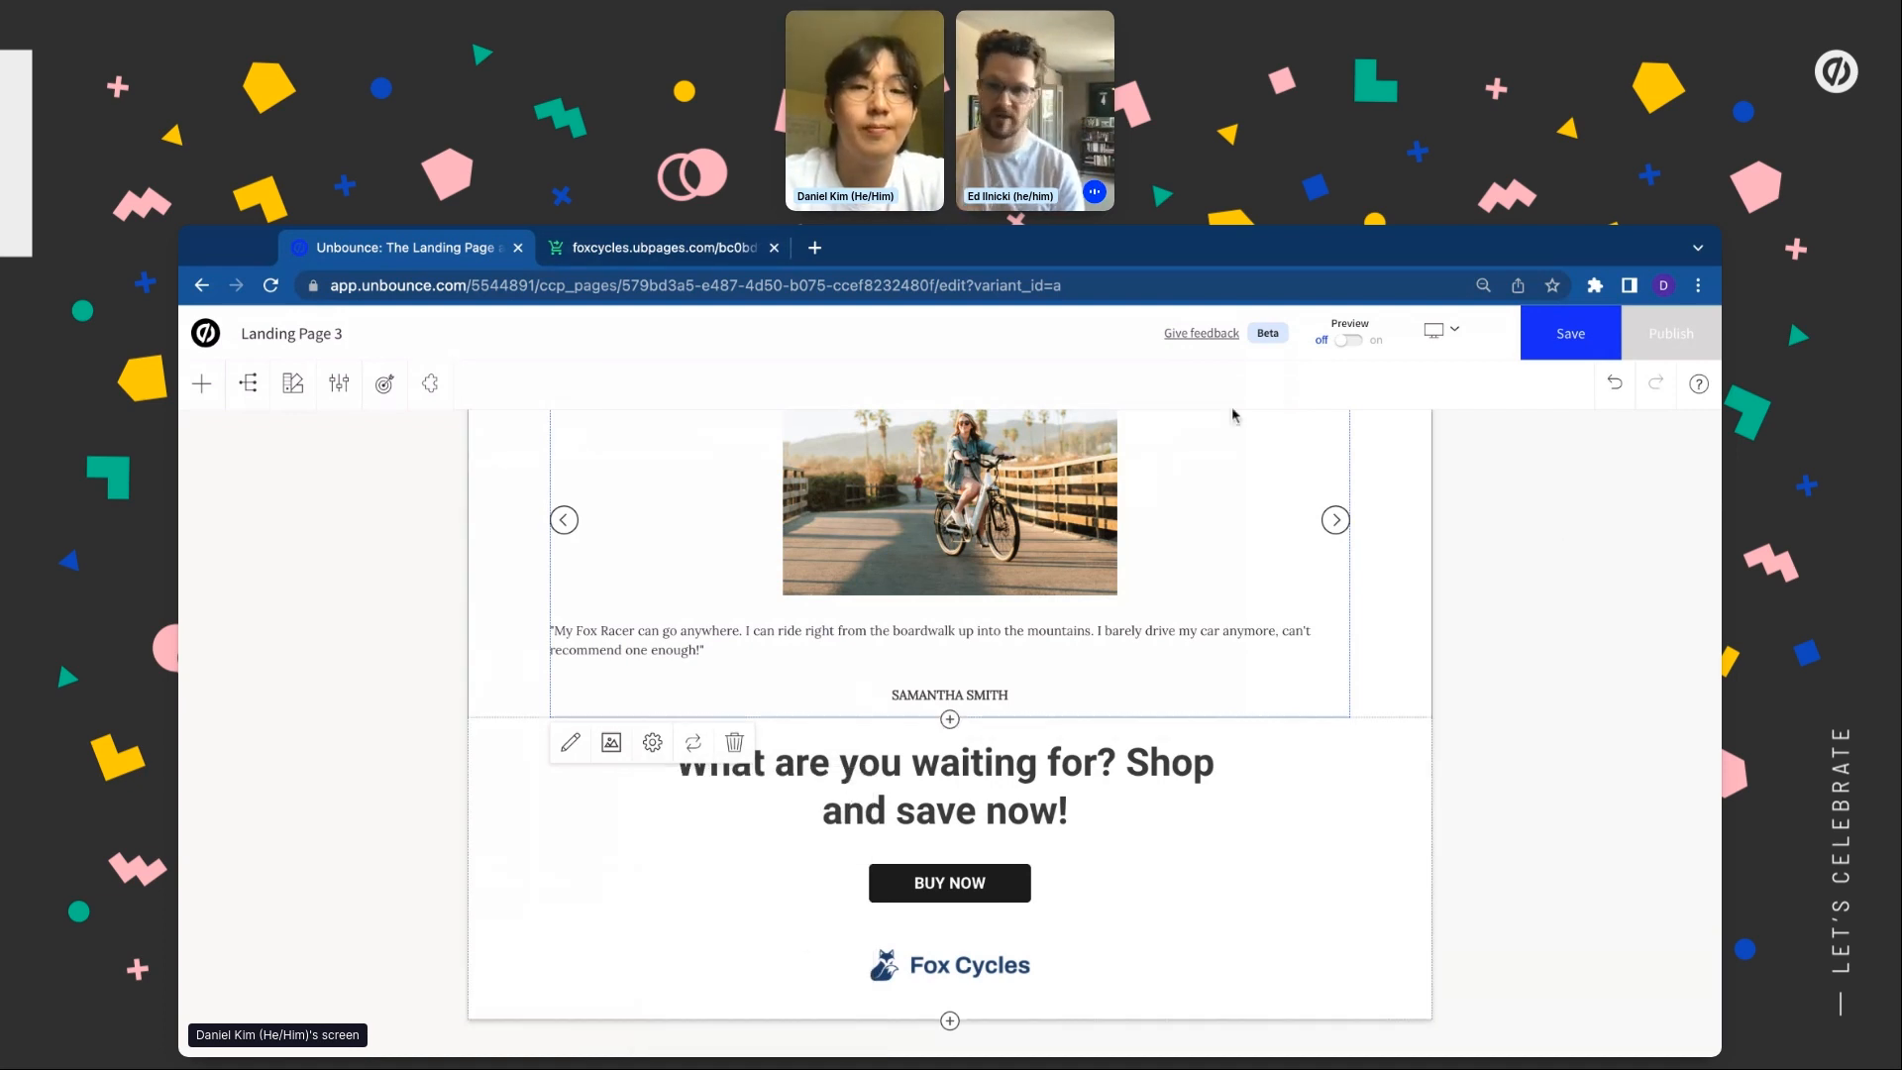
scroll(1265, 581, up, 2)
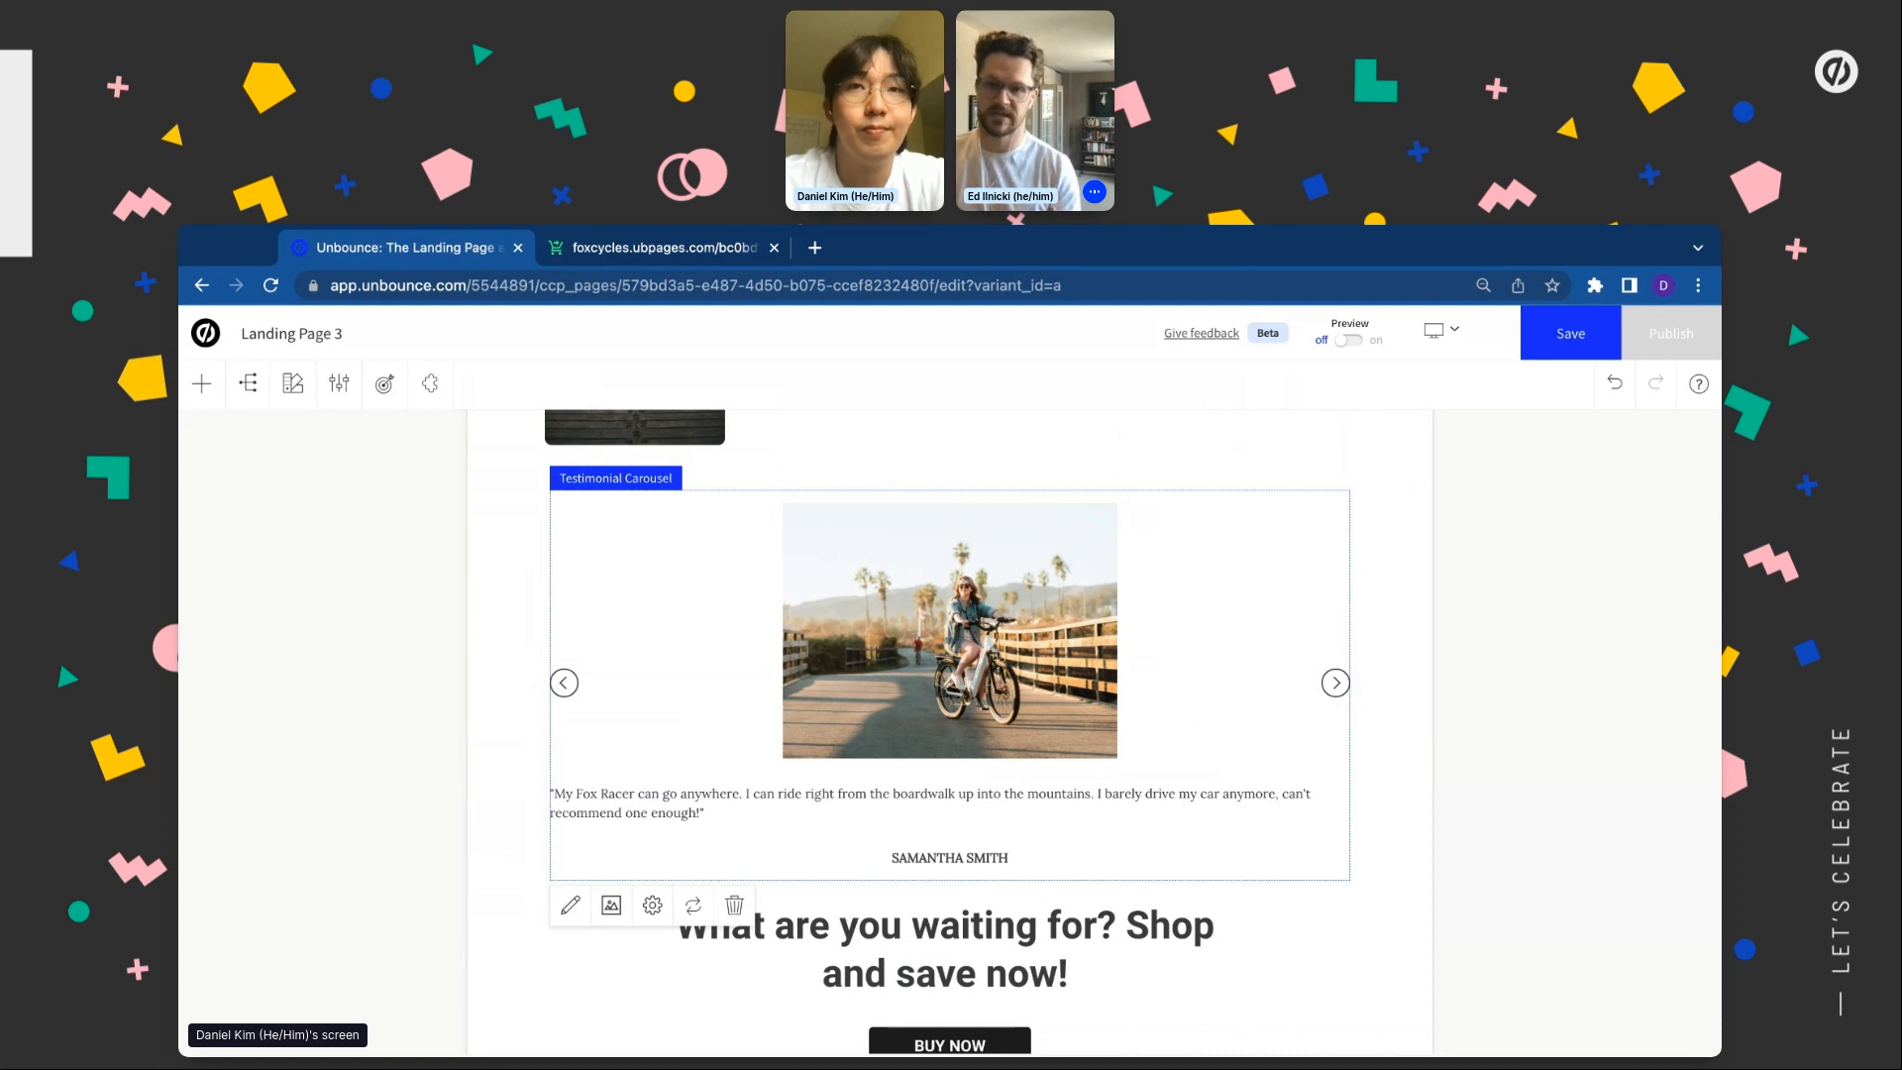
Add the Stripe app from the full app catalogue using the Stripe 4 layout
click(430, 384)
scroll(342, 765, down, 1)
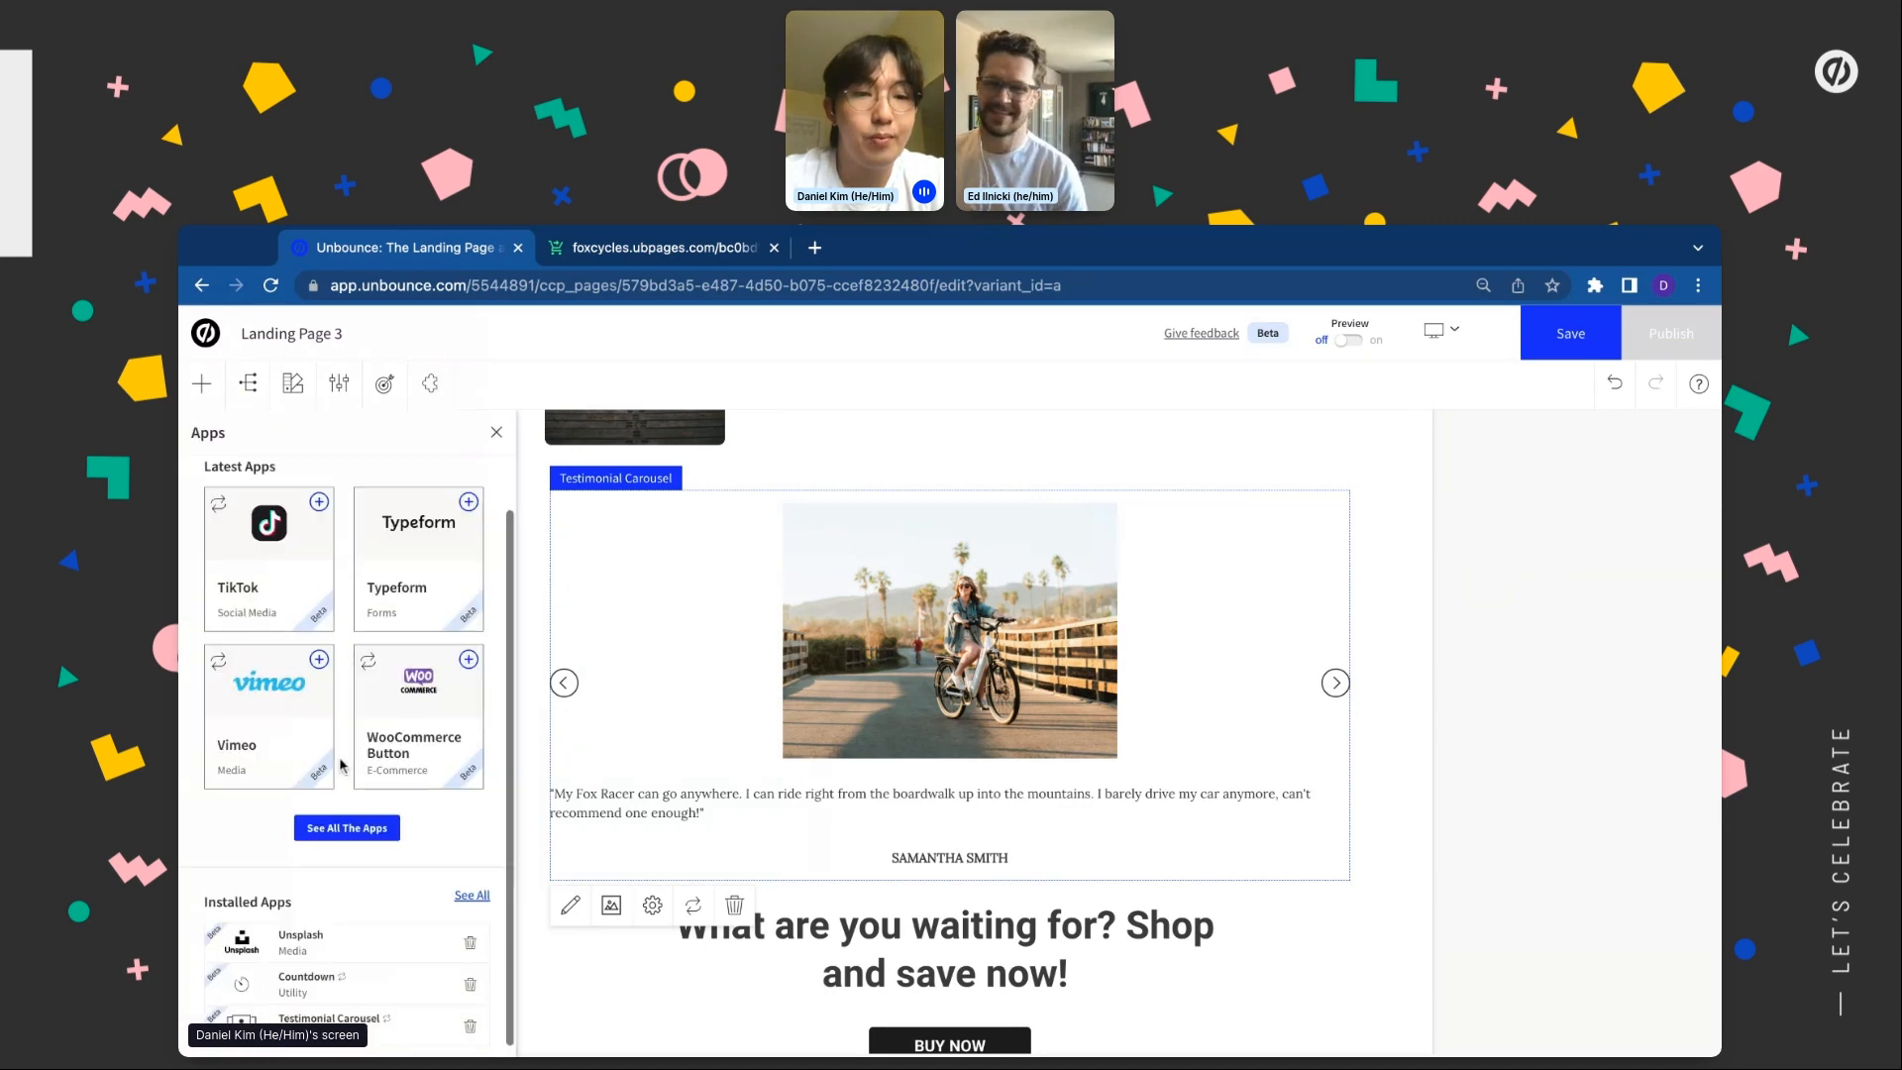
click(347, 827)
scroll(645, 792, down, 7)
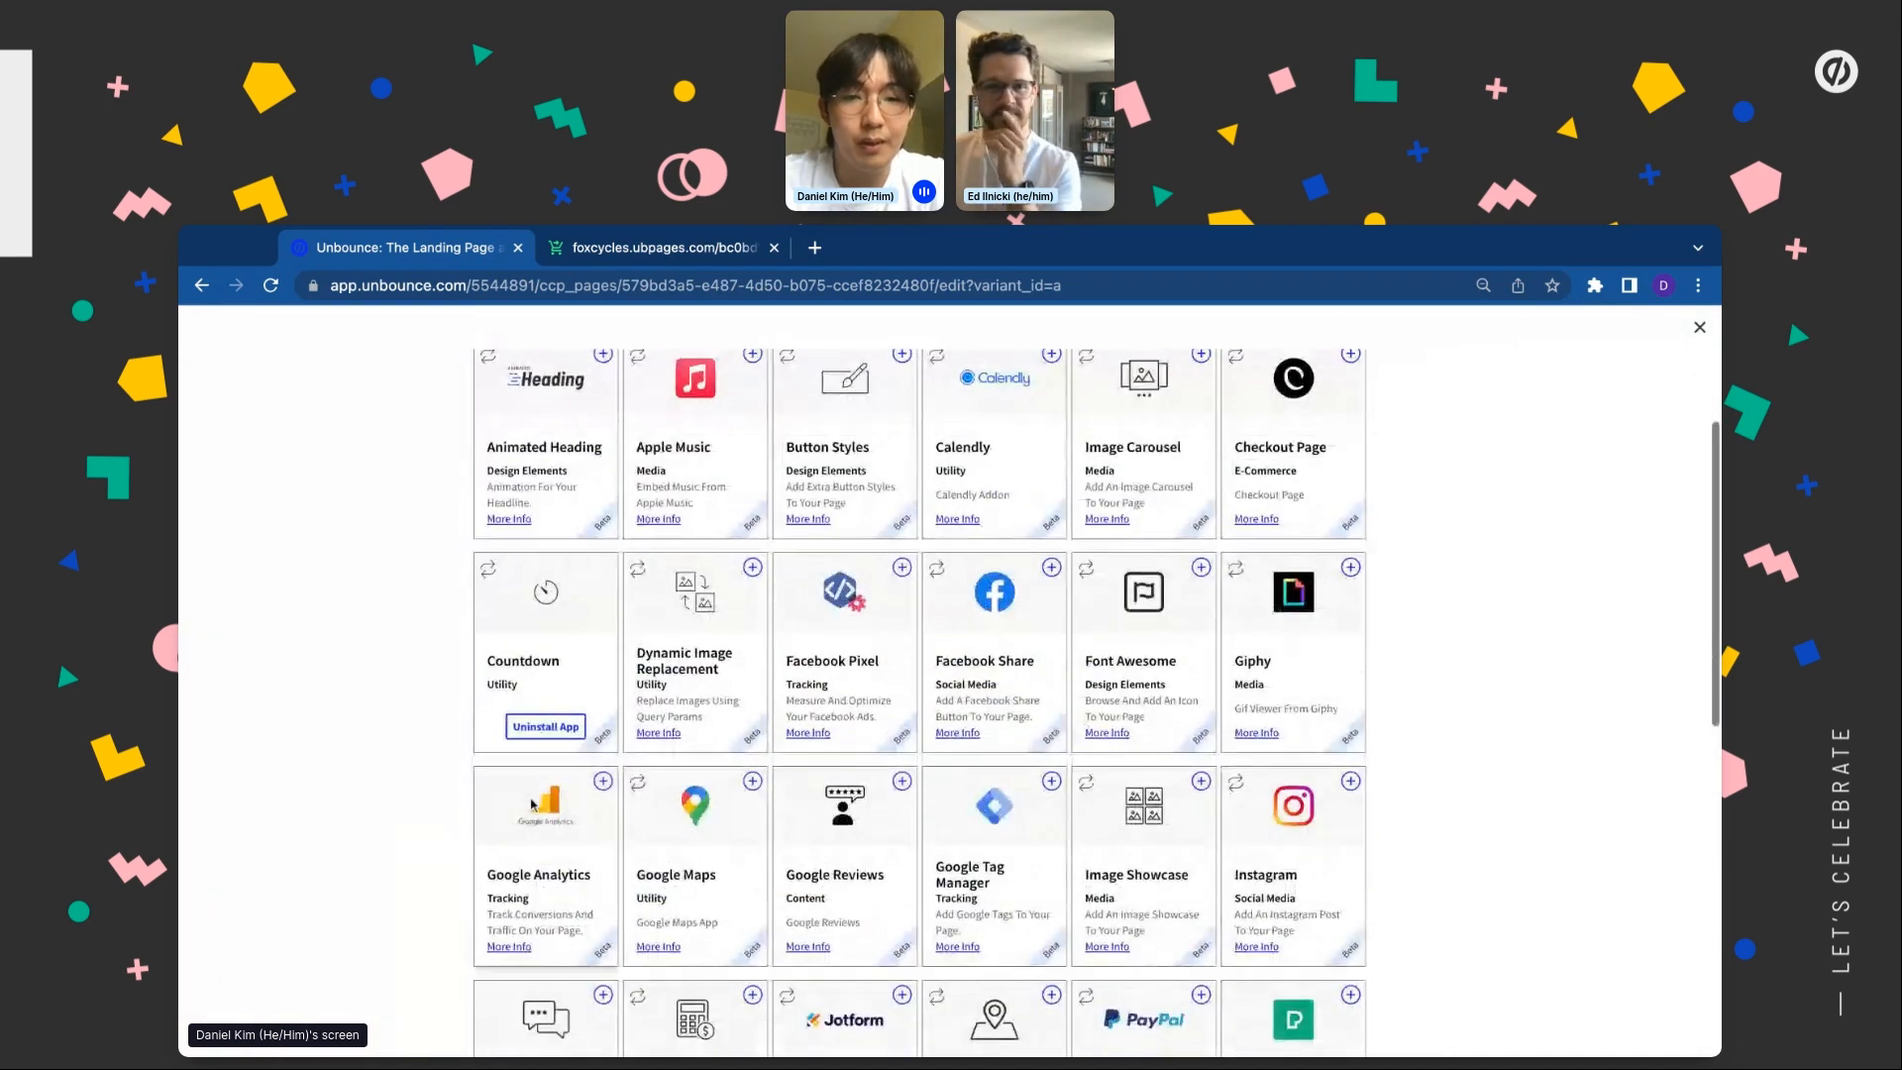
scroll(533, 805, down, 2)
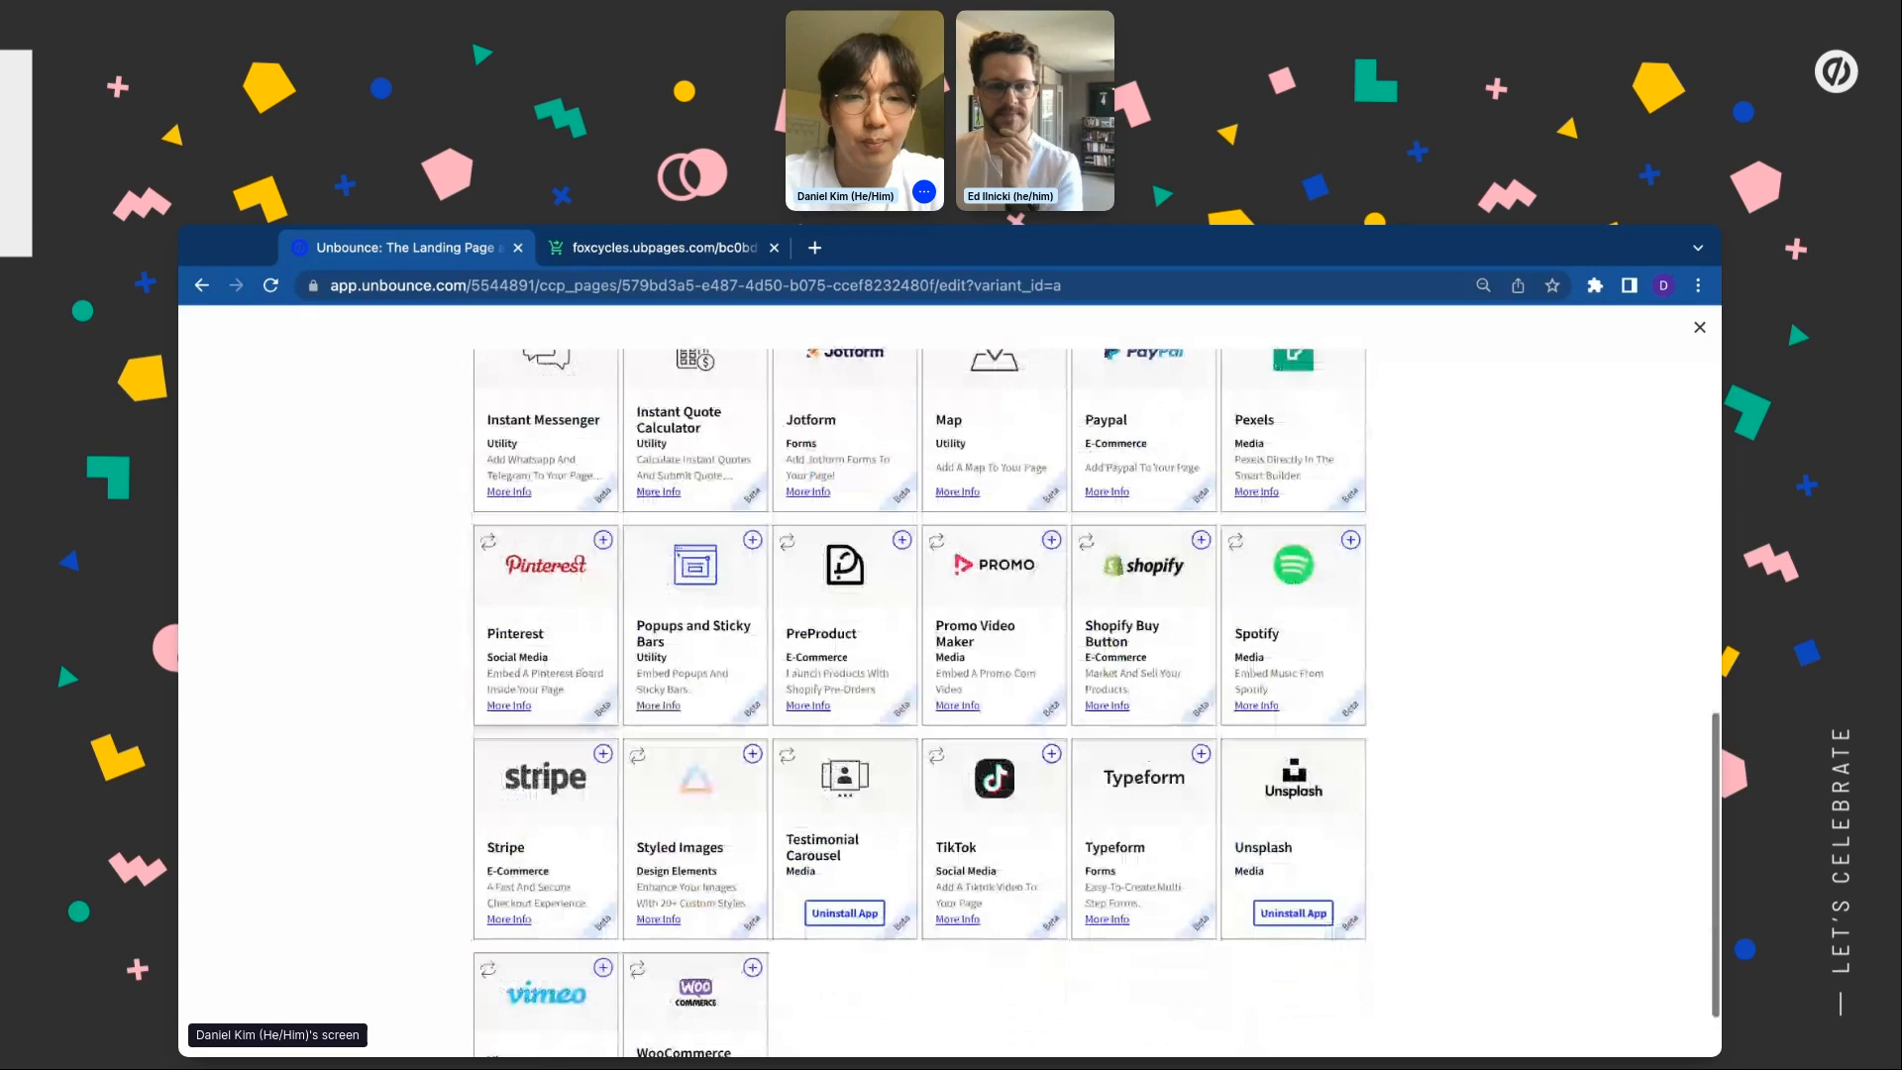
click(600, 731)
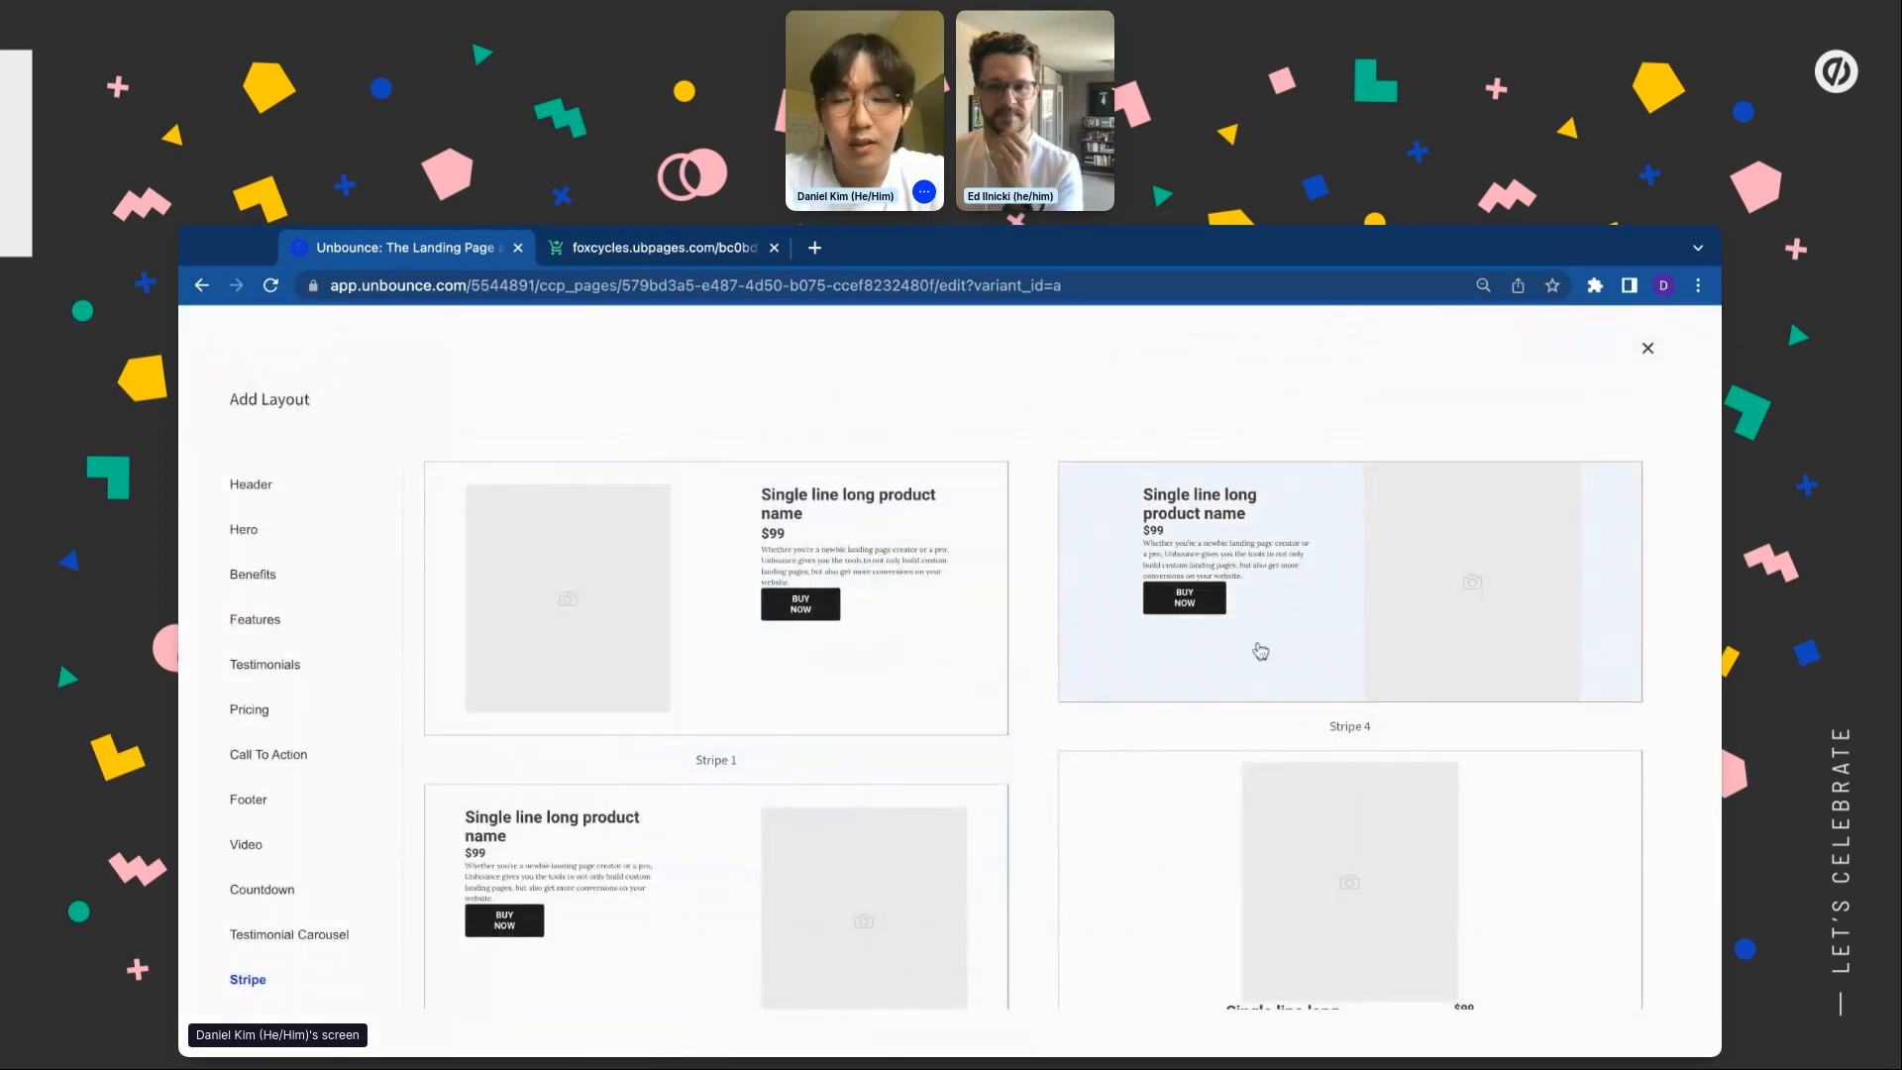
scroll(1057, 817, down, 3)
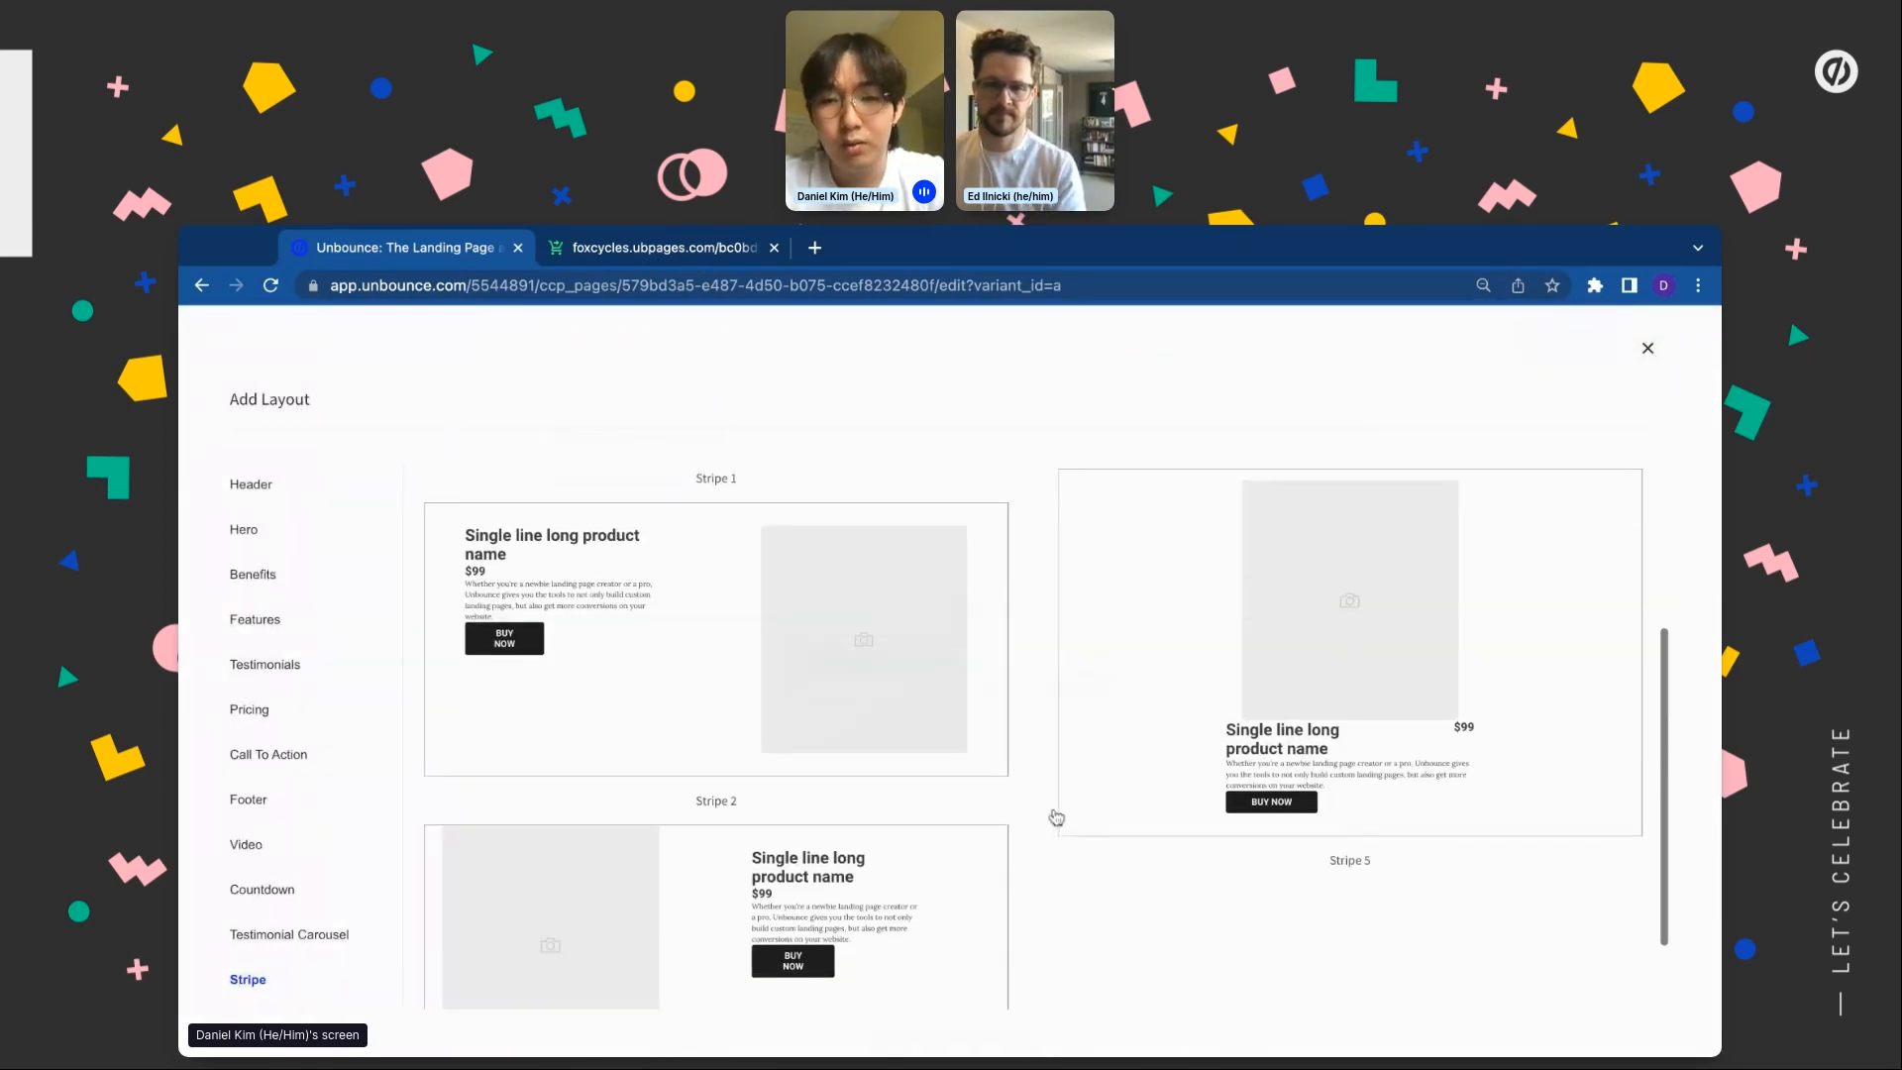
scroll(1057, 662, up, 3)
click(1258, 657)
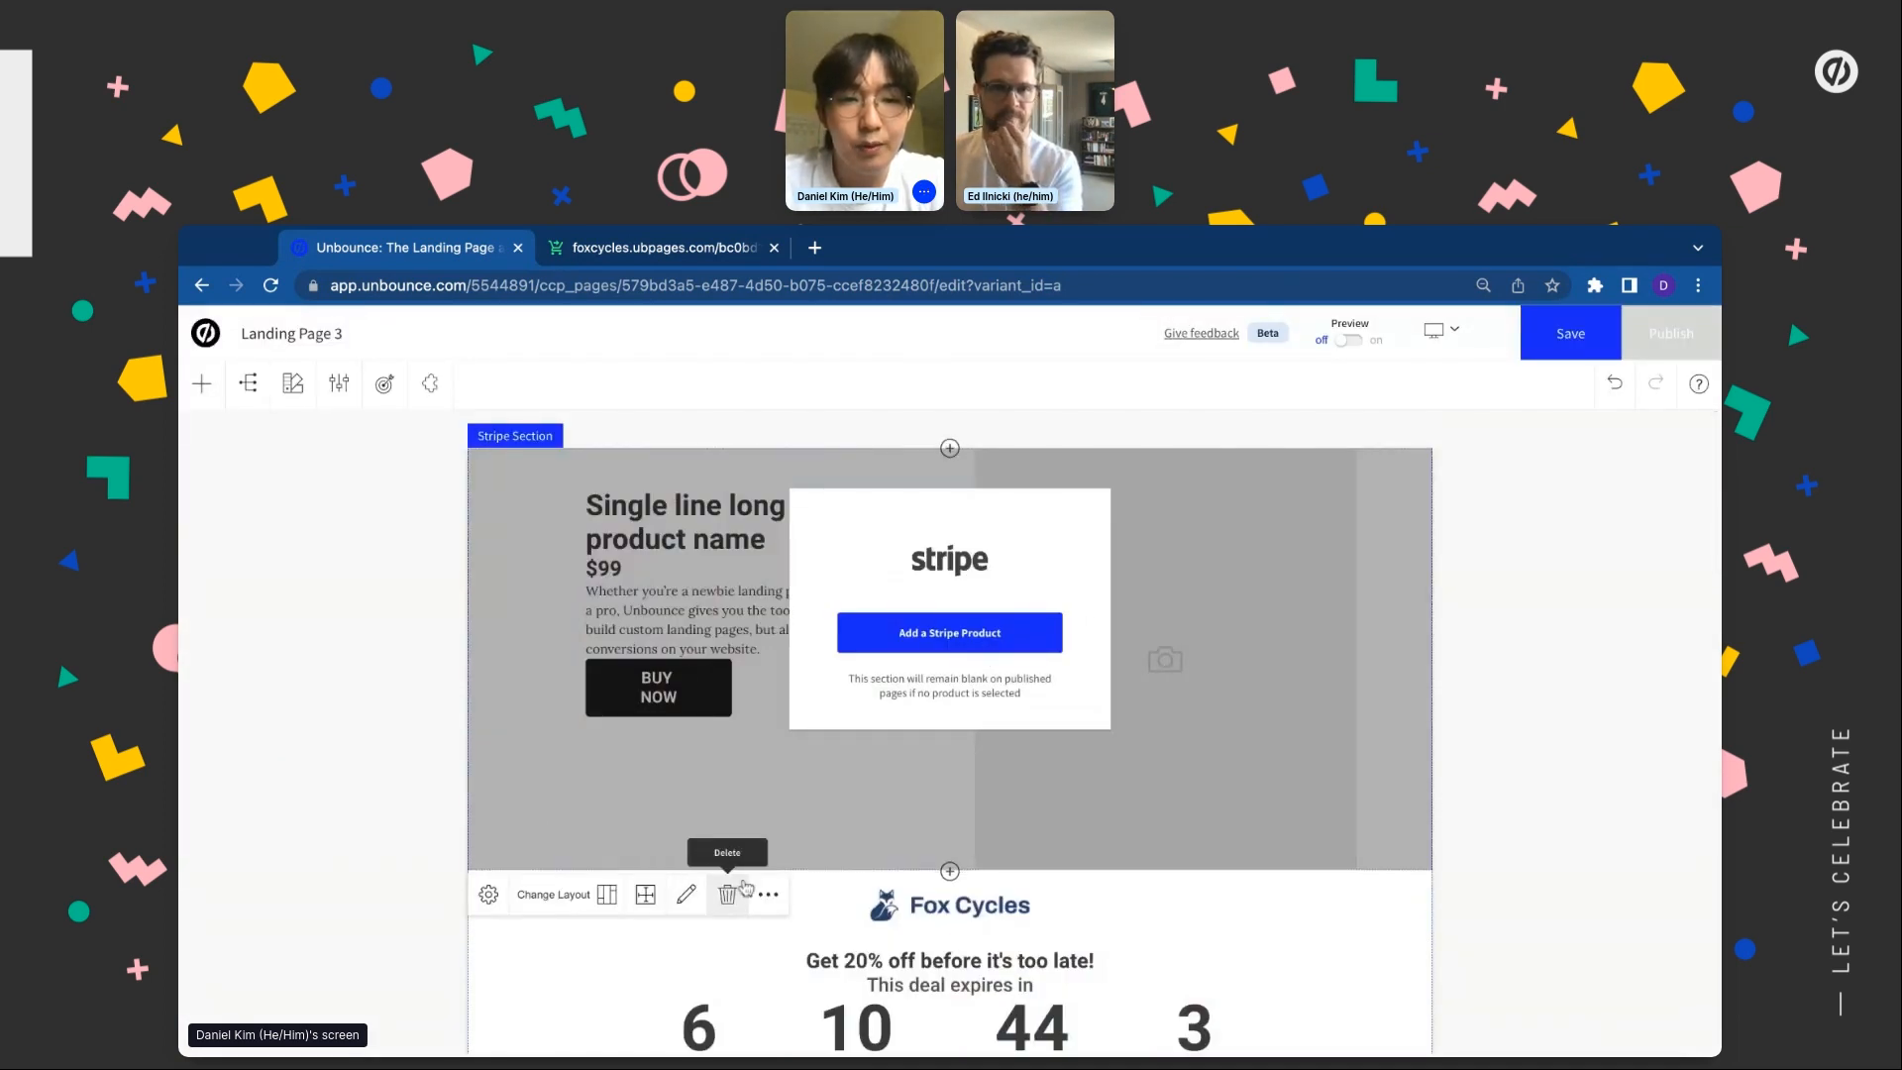
Move the Stripe section down two places so it sits below the countdown
click(769, 895)
click(813, 969)
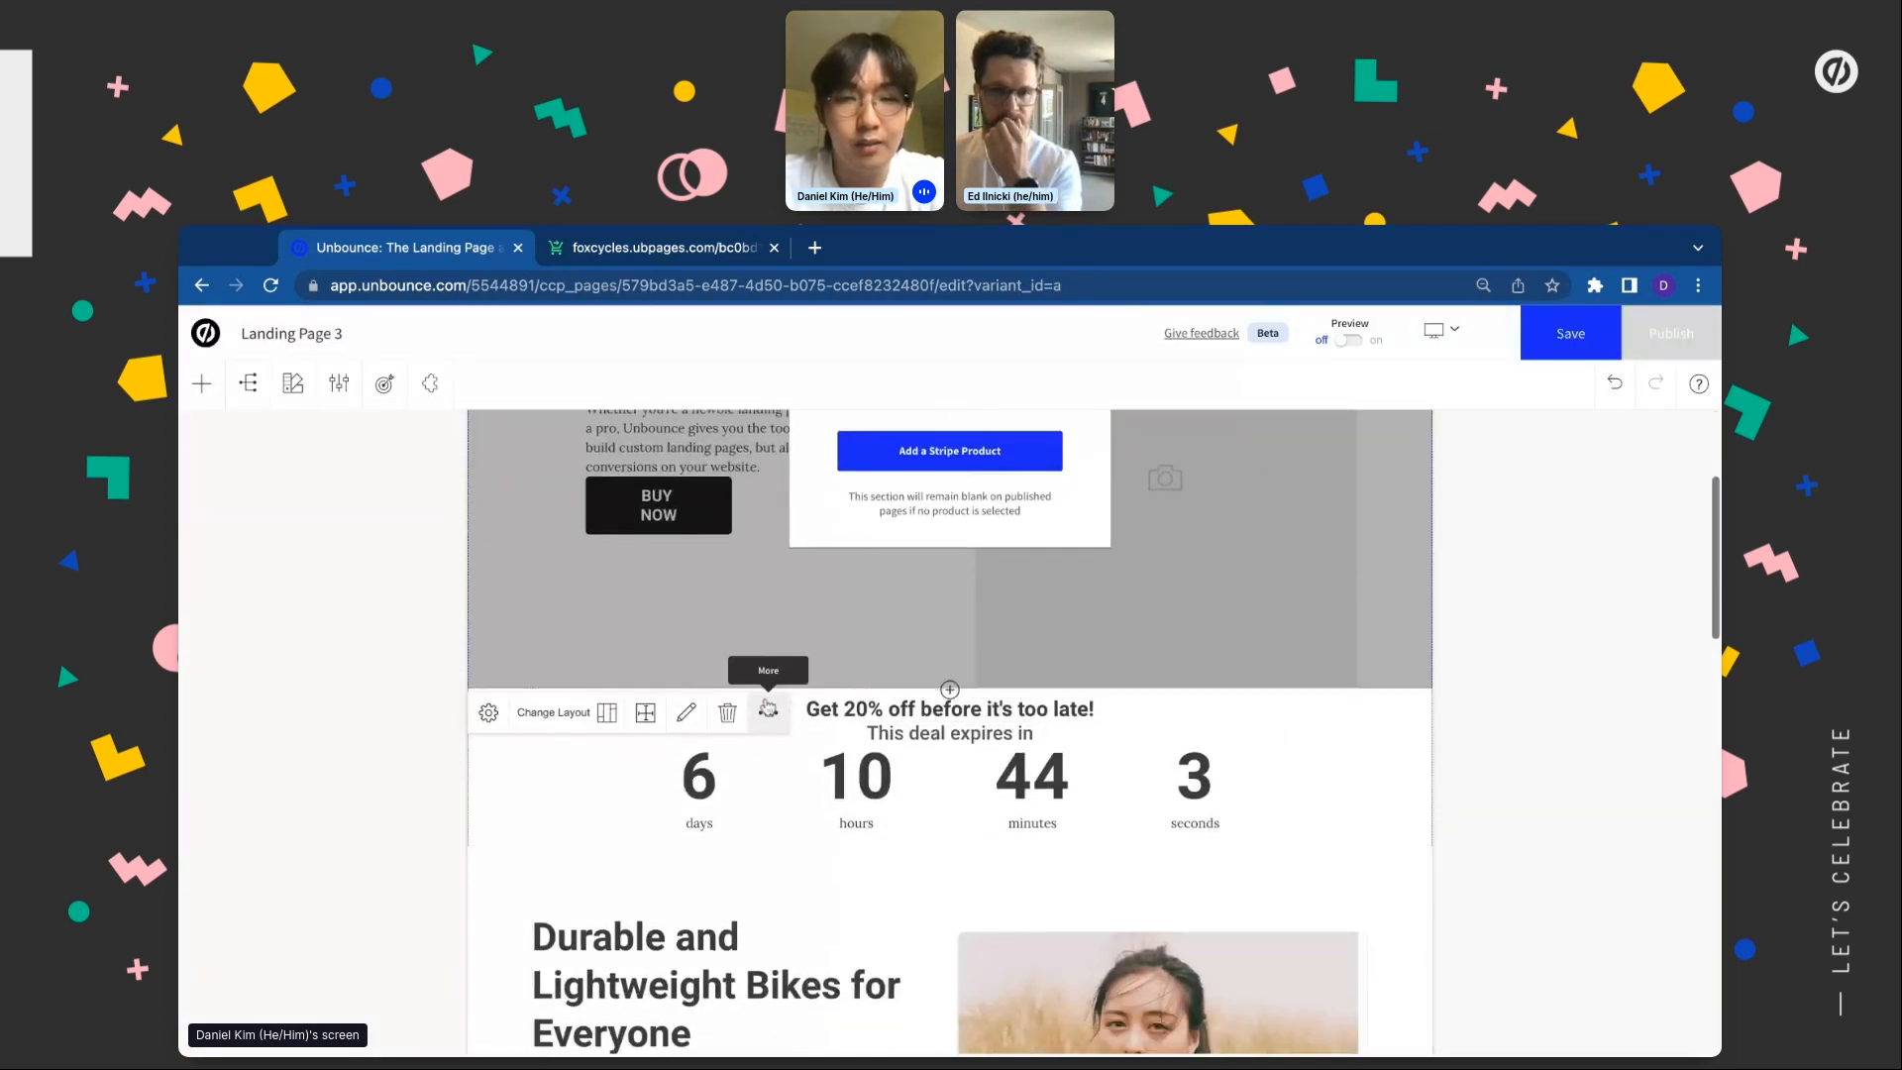
click(779, 714)
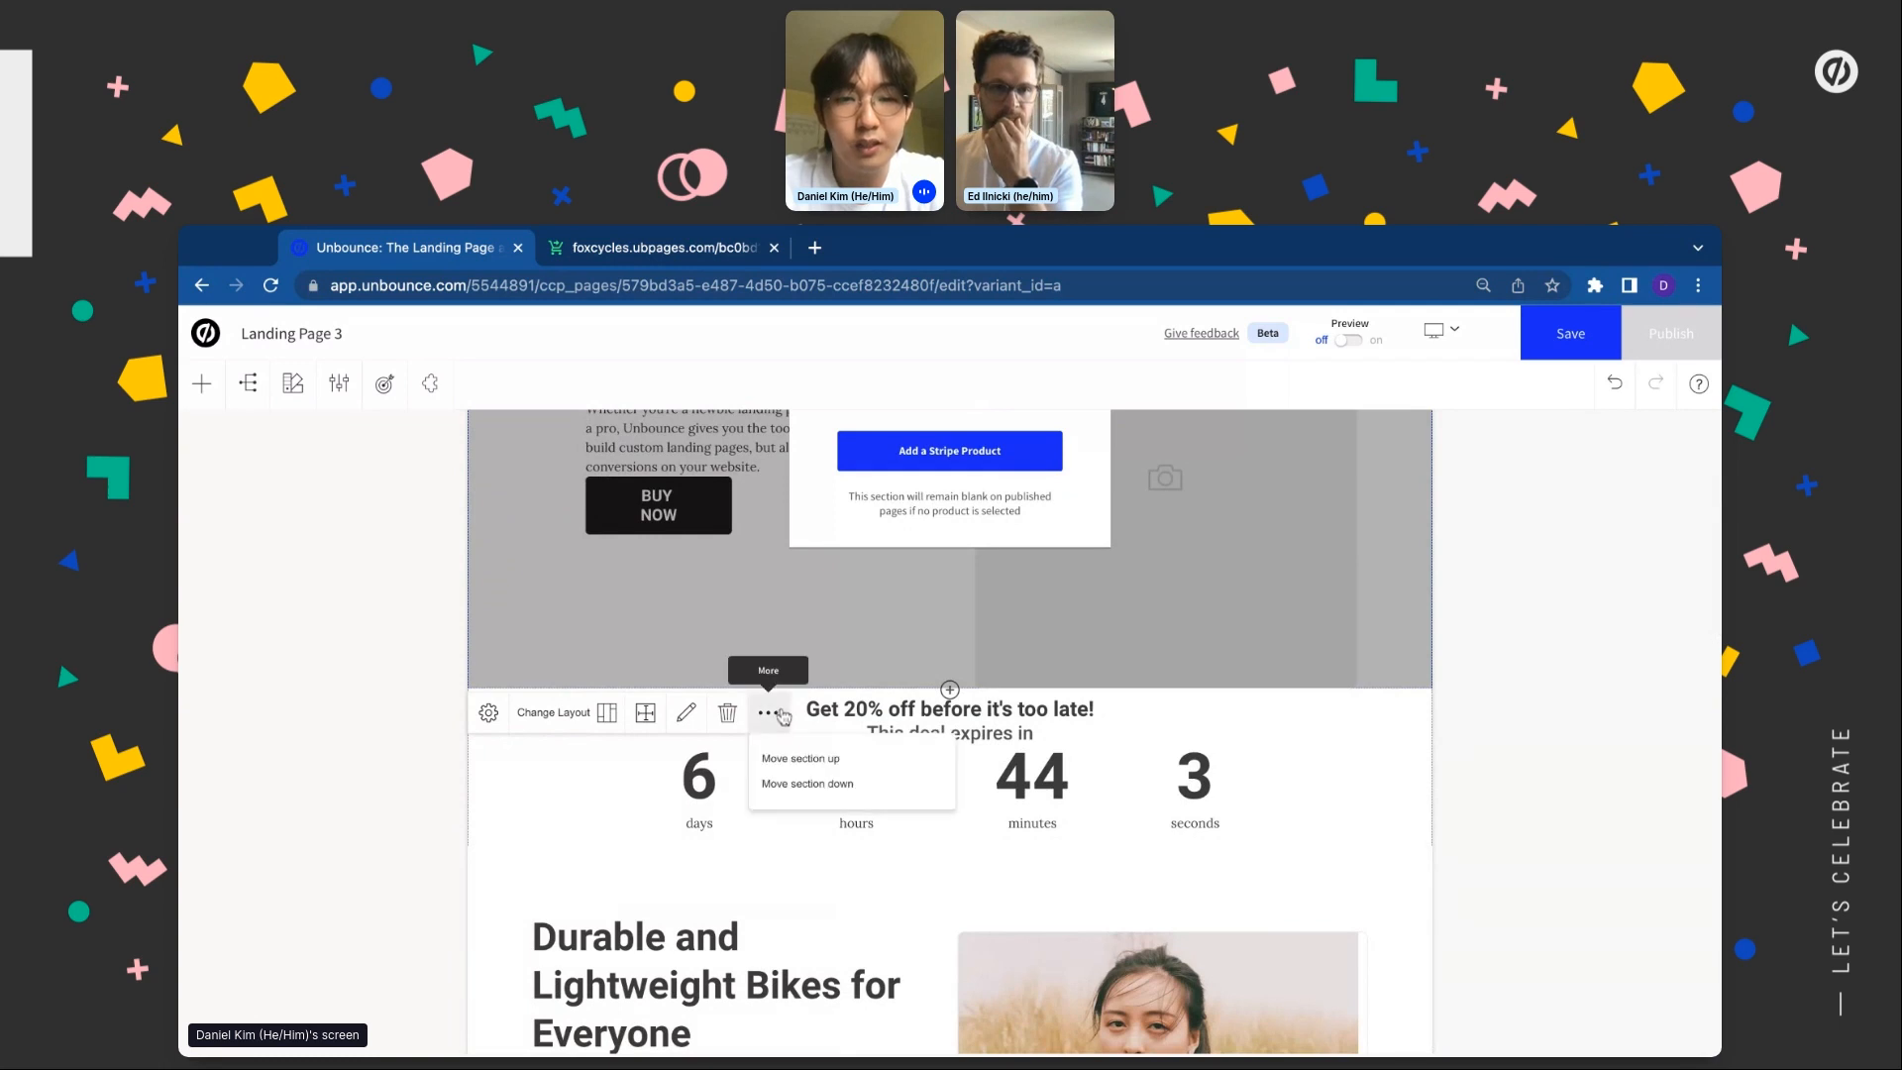
click(848, 784)
Delete the Durable and Lightweight Bikes section
scroll(843, 793, down, 3)
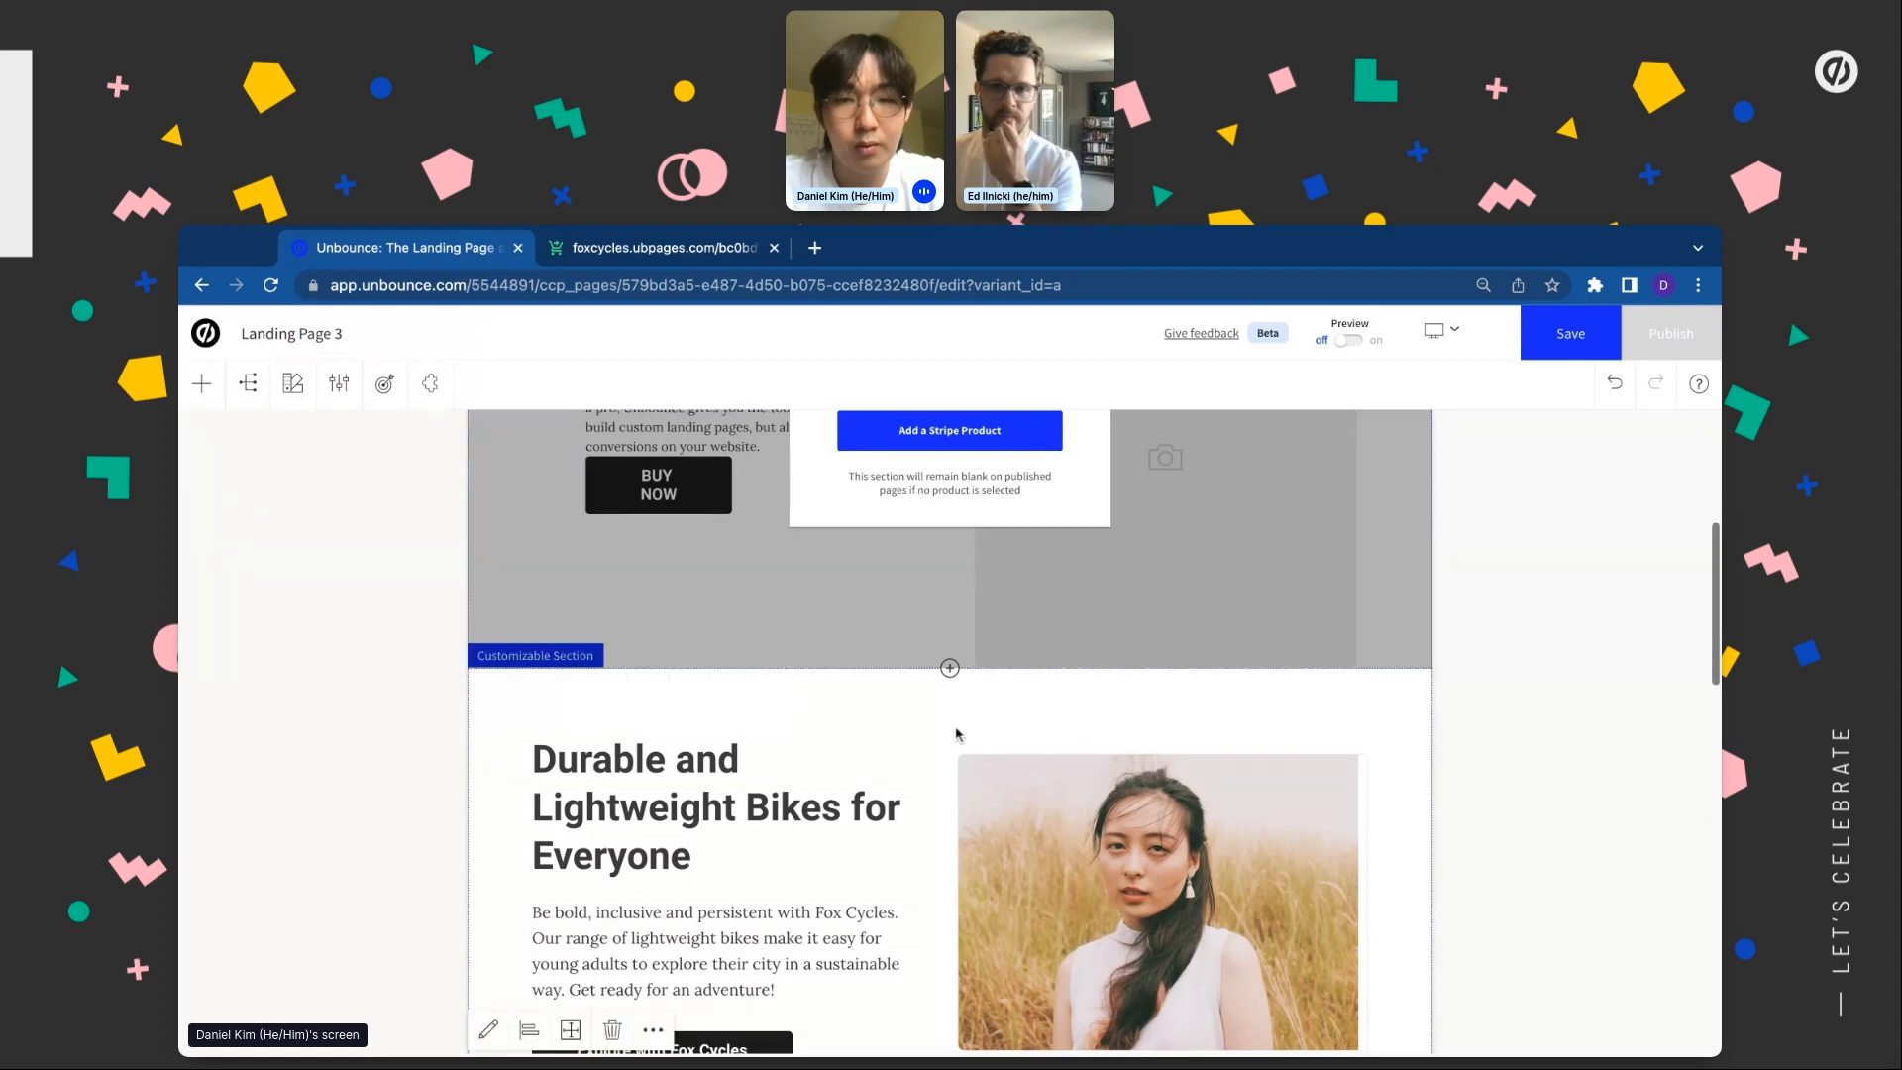
click(613, 962)
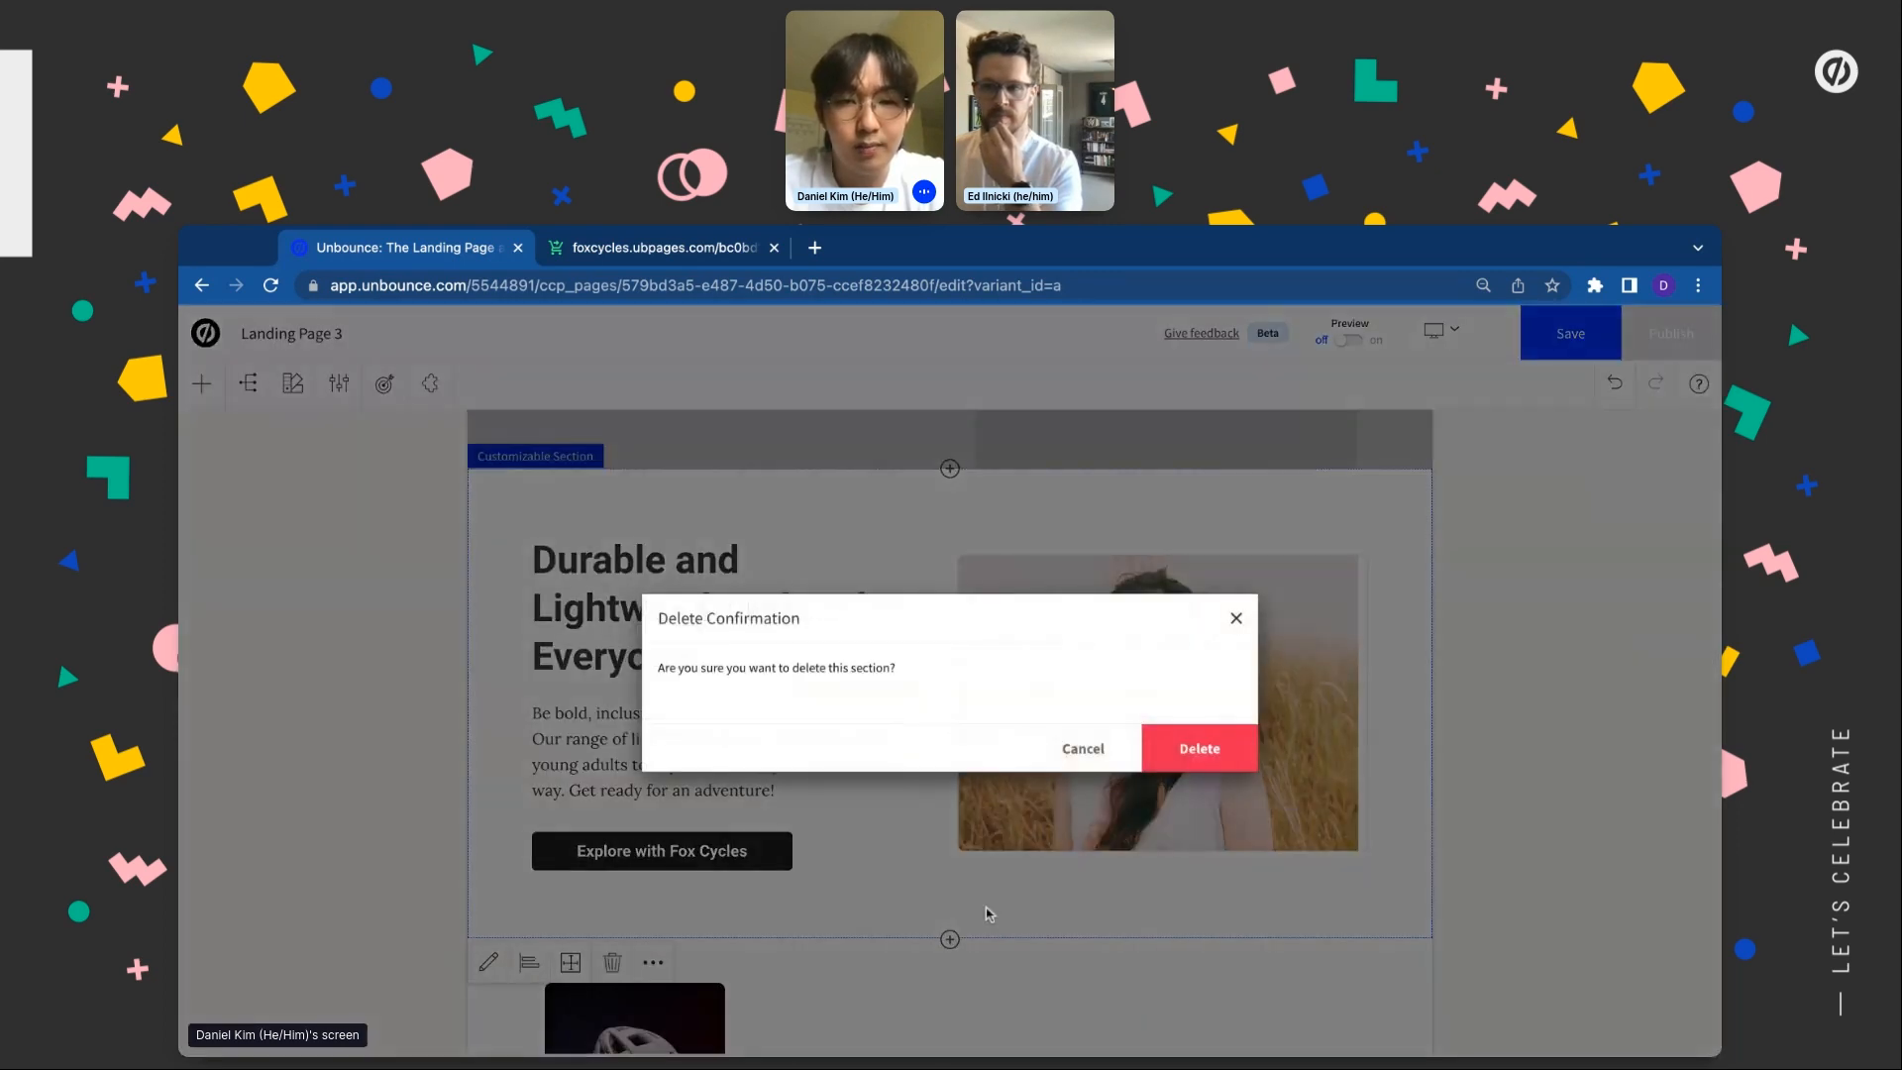
click(1172, 741)
scroll(934, 764, up, 5)
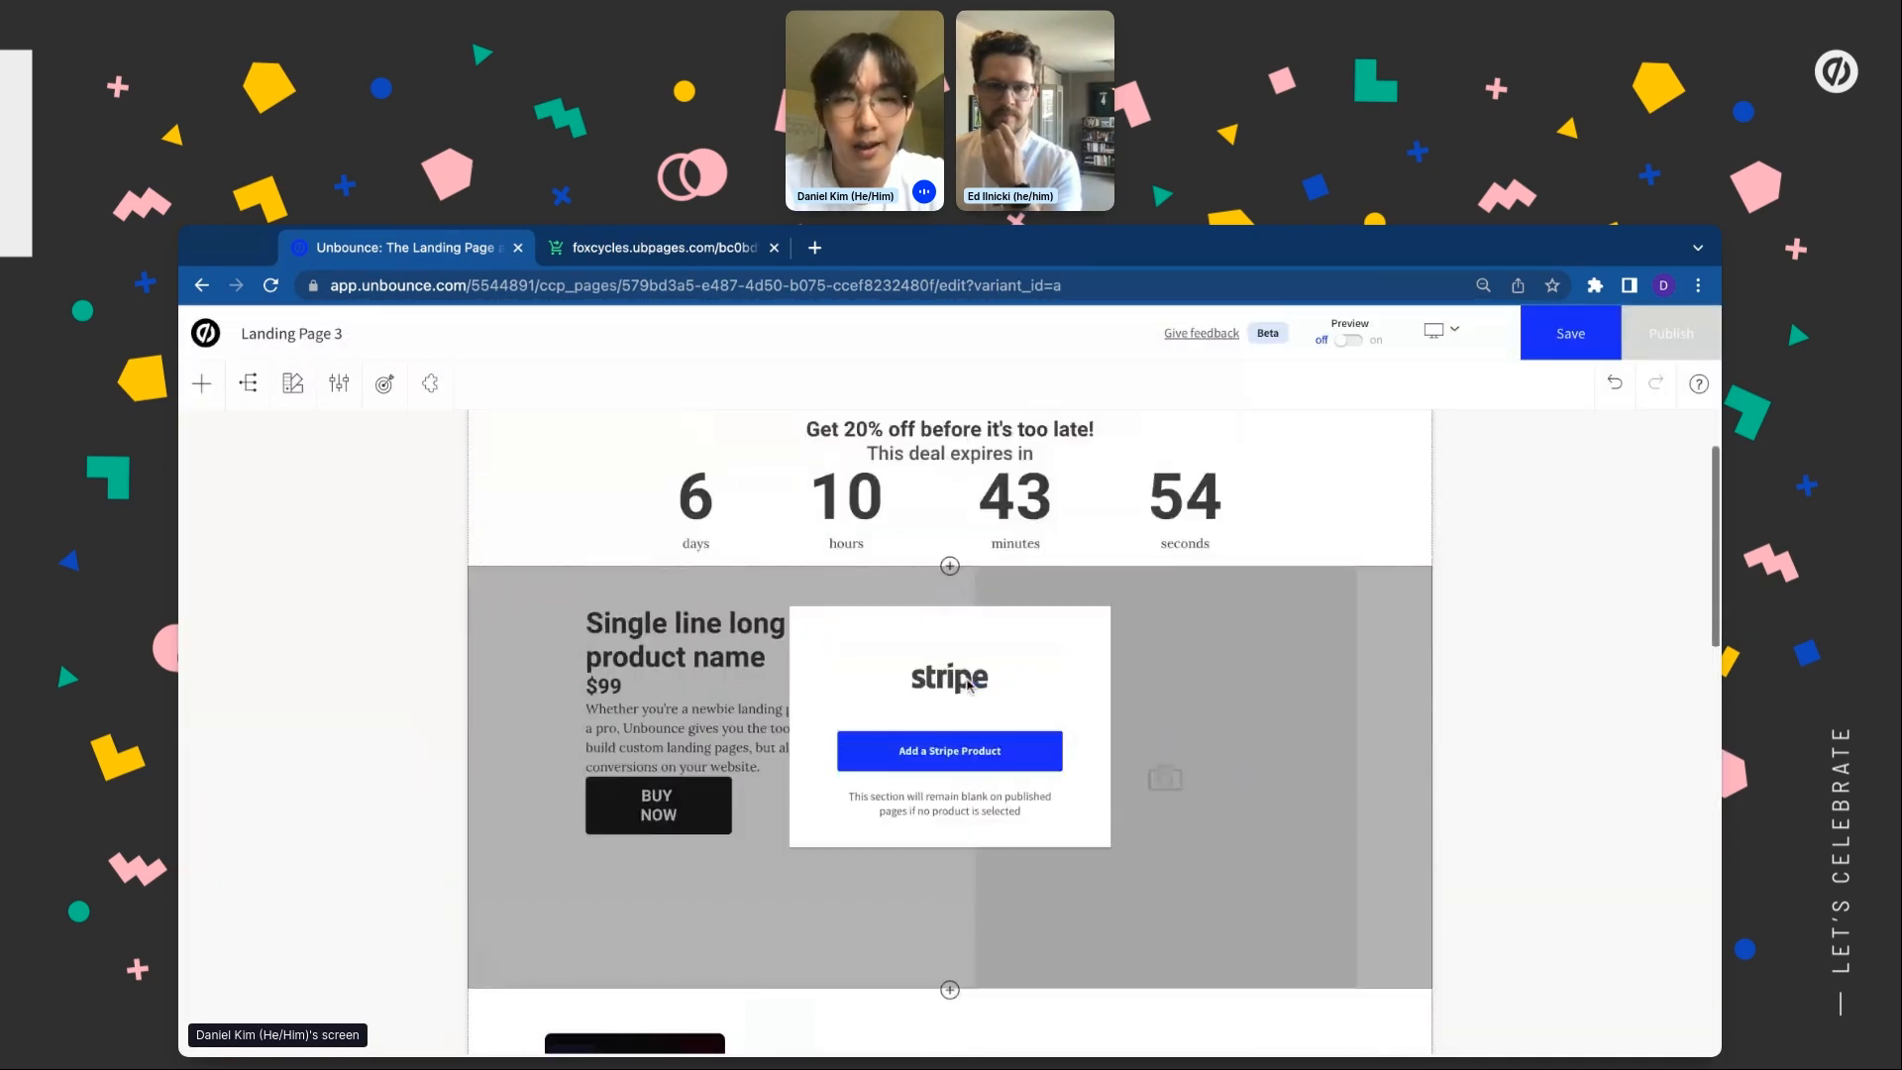
Show the Fox Racer product at $1,999.00, shrink its bike image and adjust the BUY NOW button
click(934, 764)
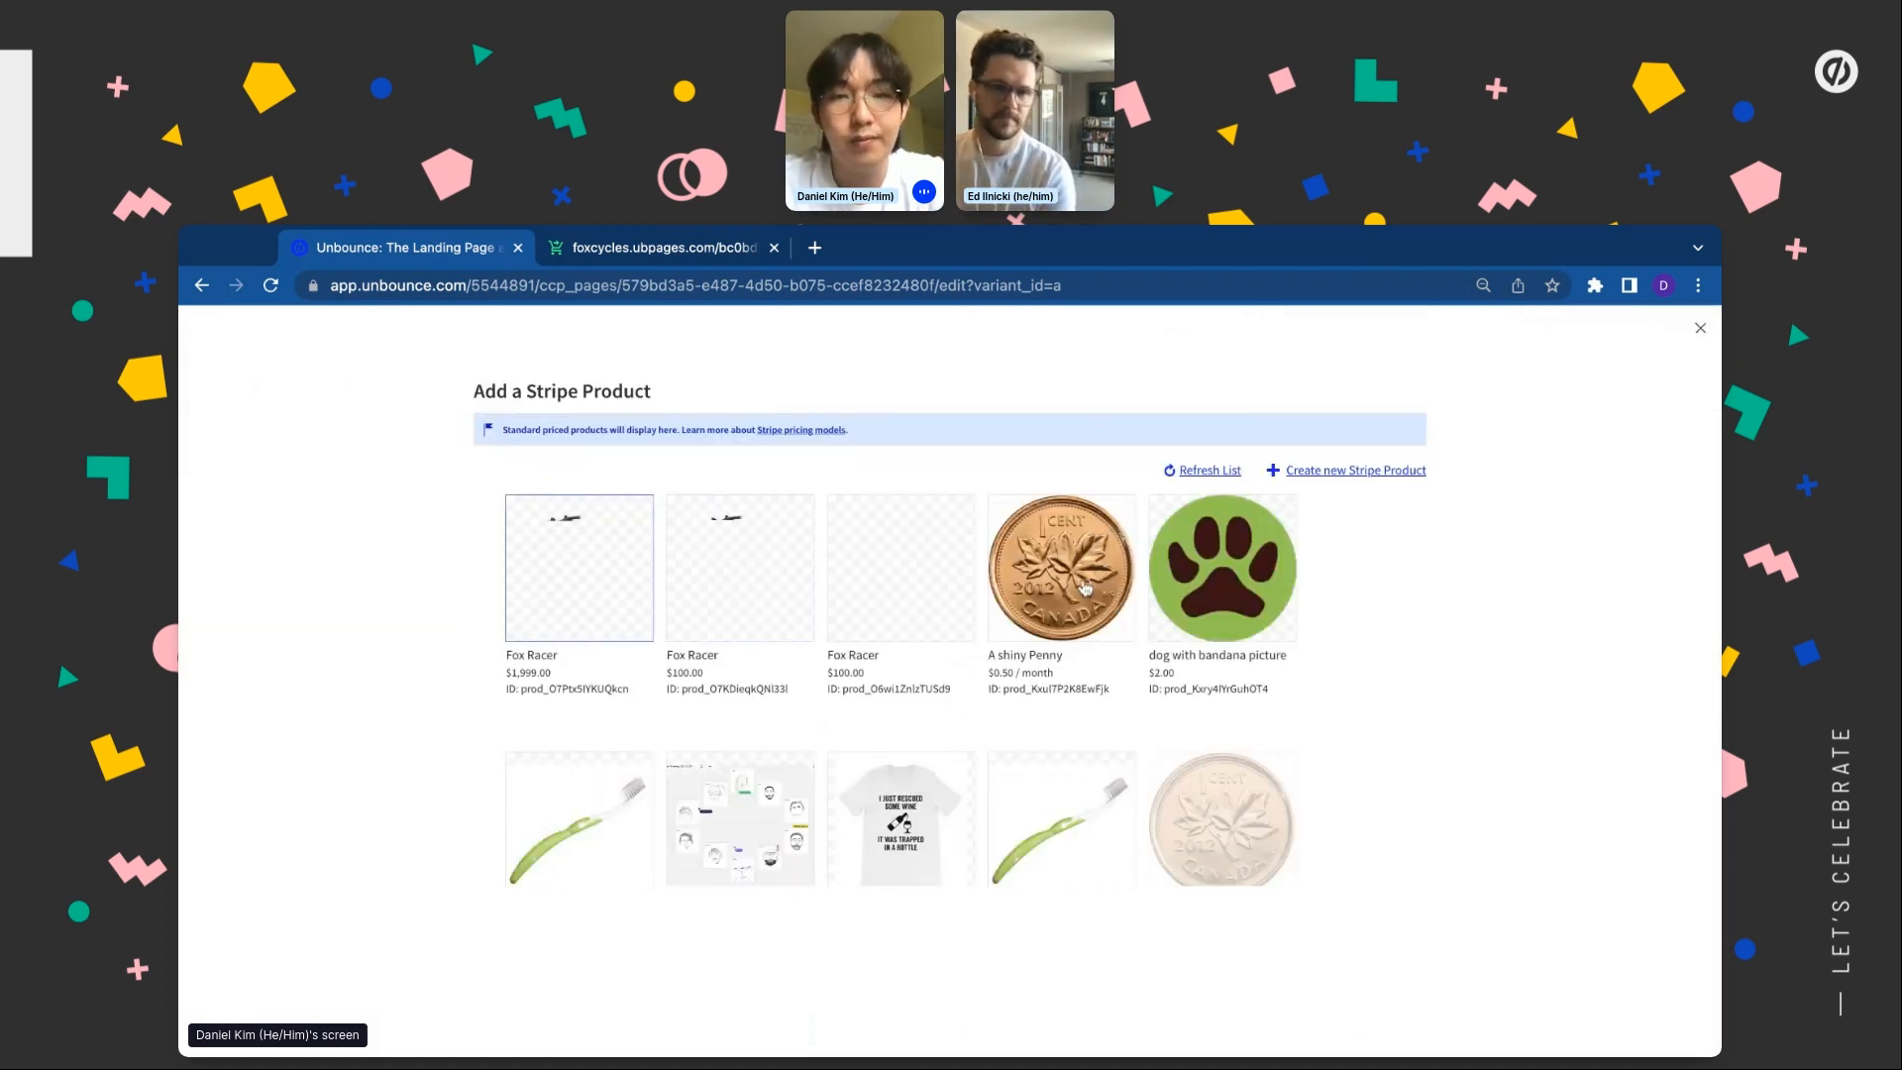
click(570, 600)
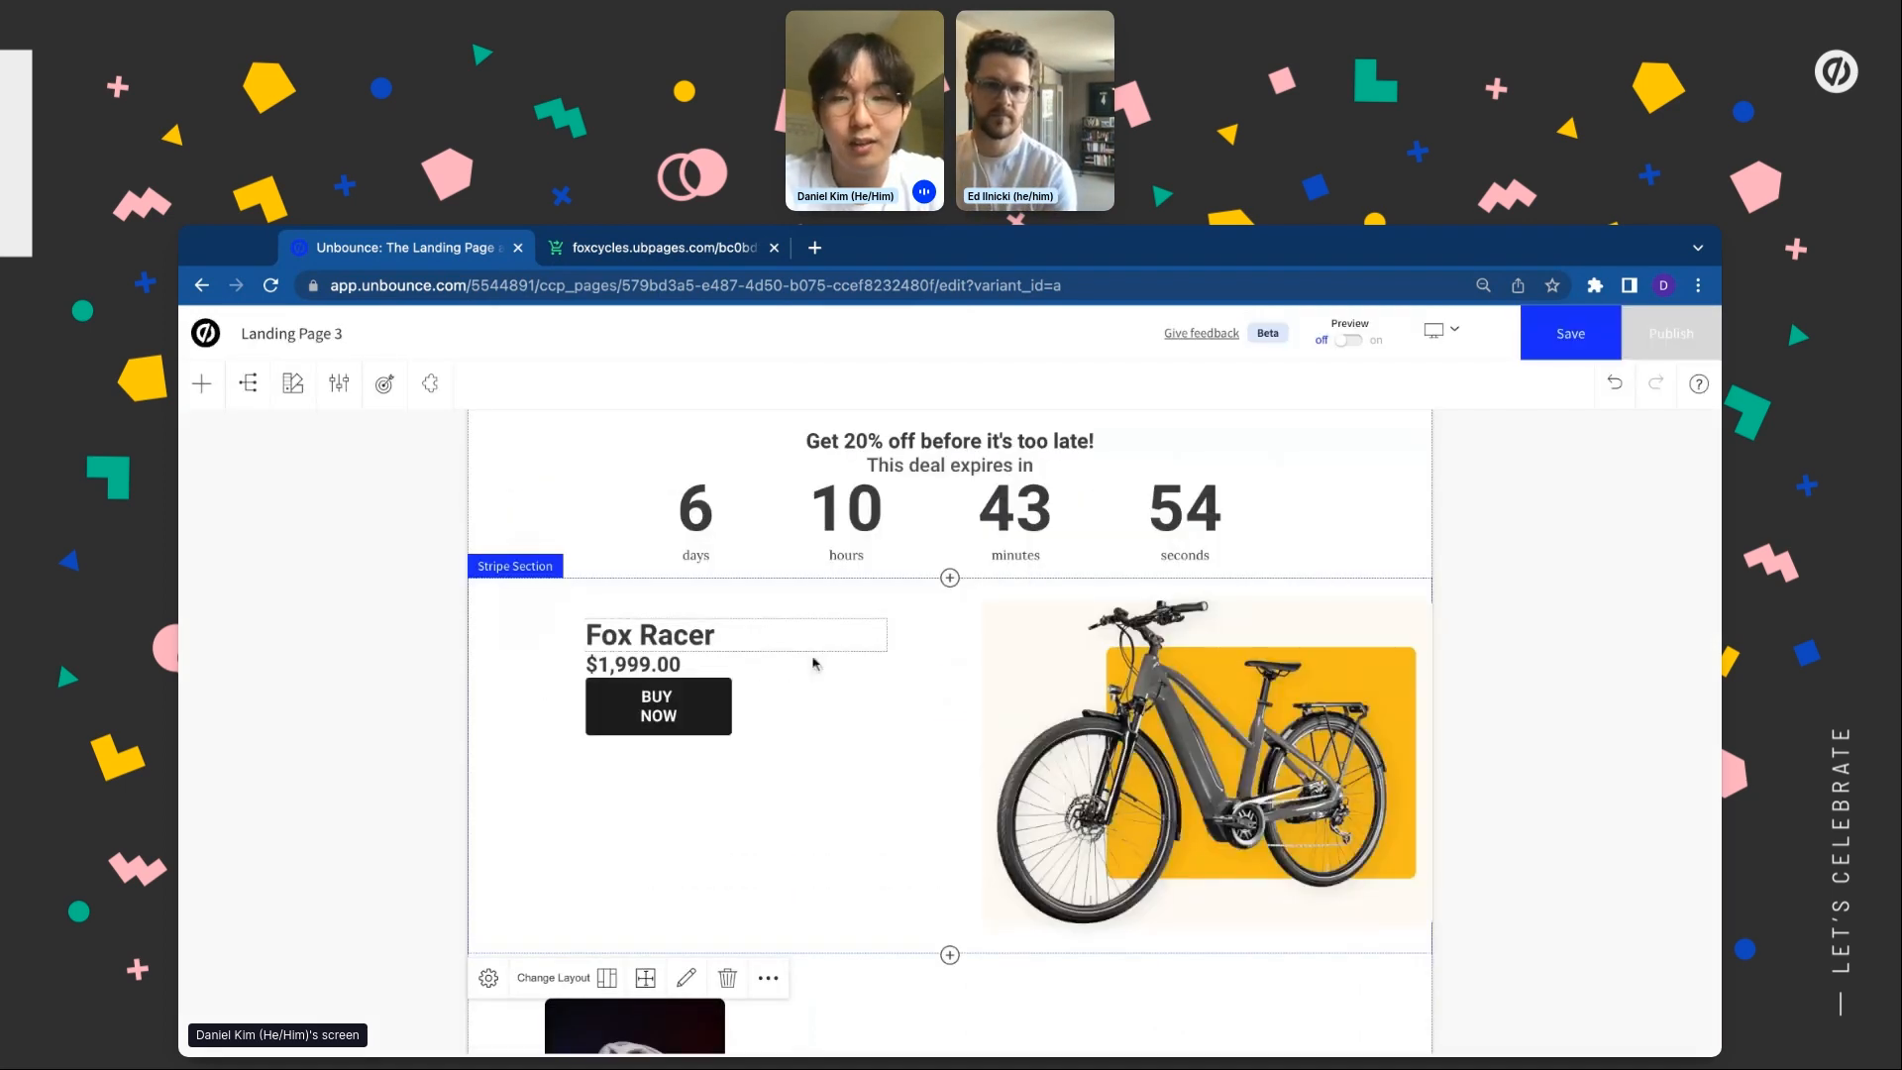
click(1406, 745)
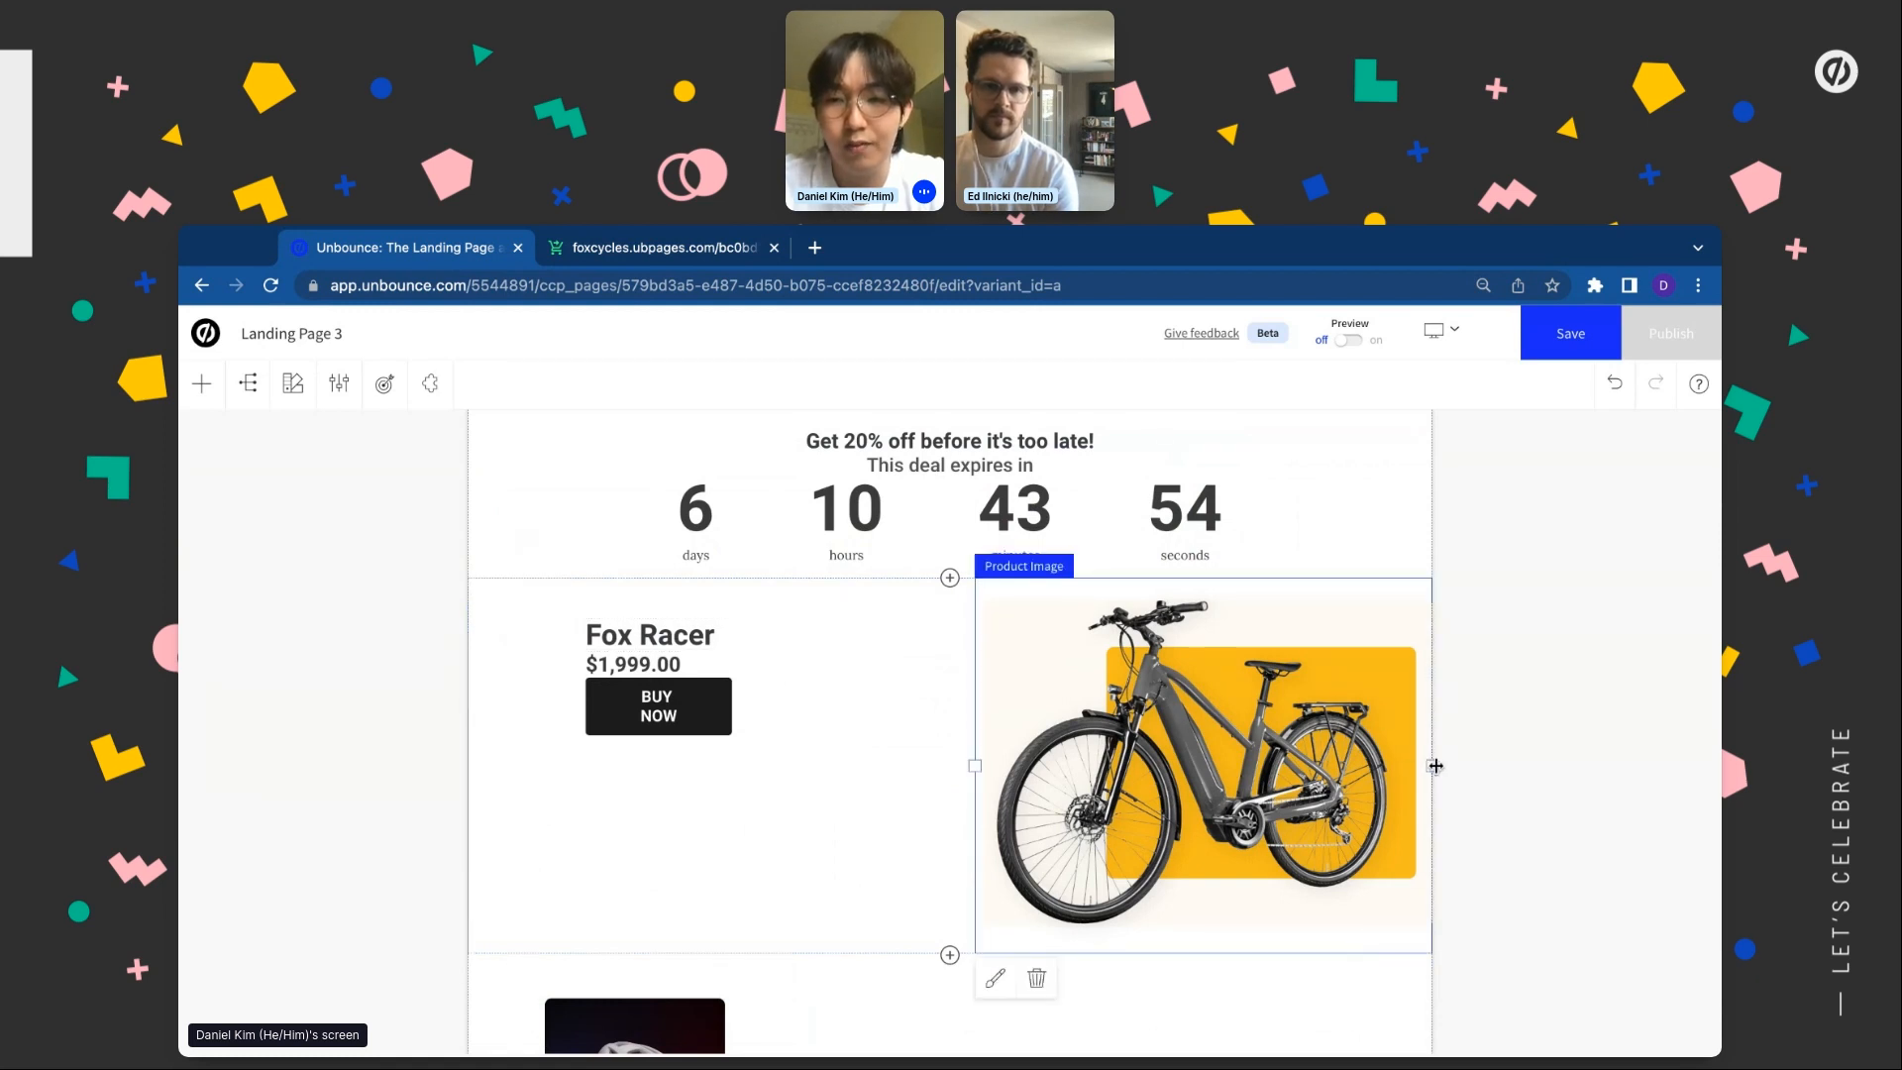
drag(1436, 766, 1355, 763)
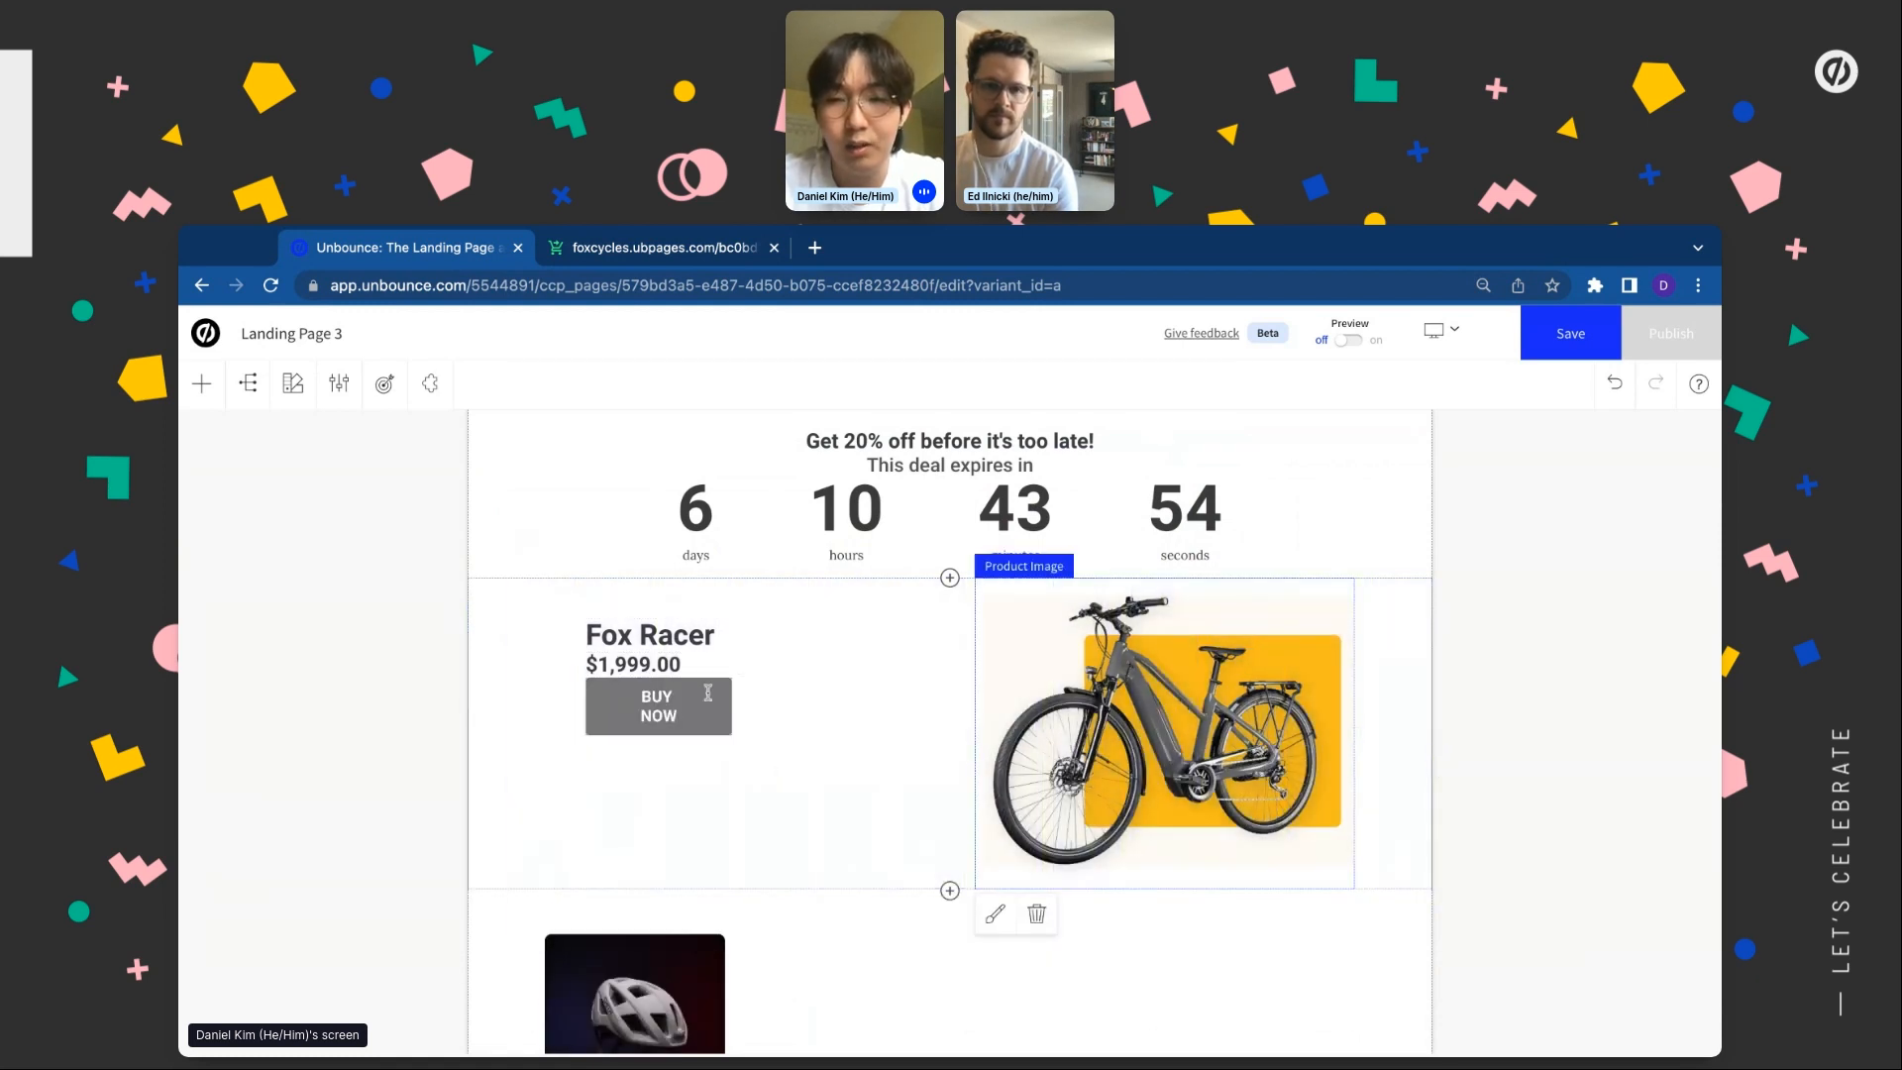
click(712, 711)
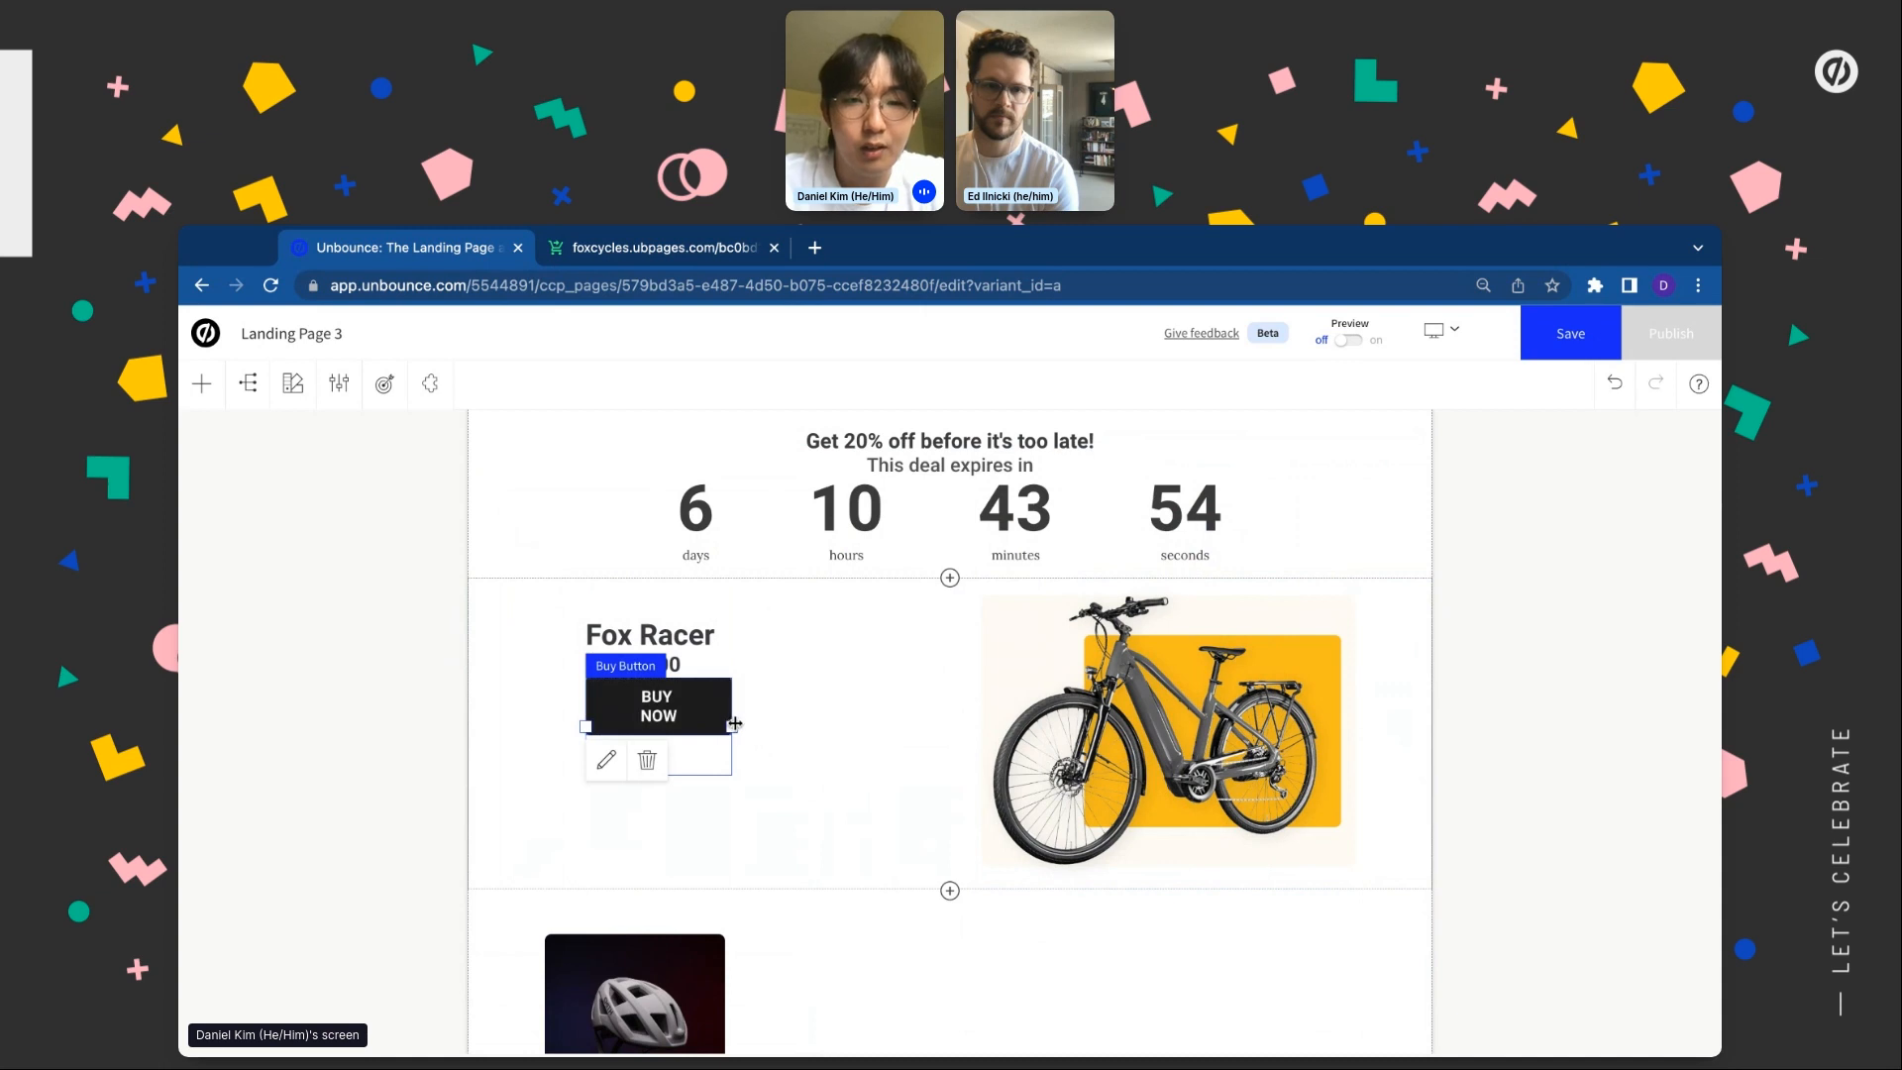
drag(735, 722, 735, 724)
Relabel the buy button 'GET 20% OFF NOW', correcting a typo in the text
double_click(656, 697)
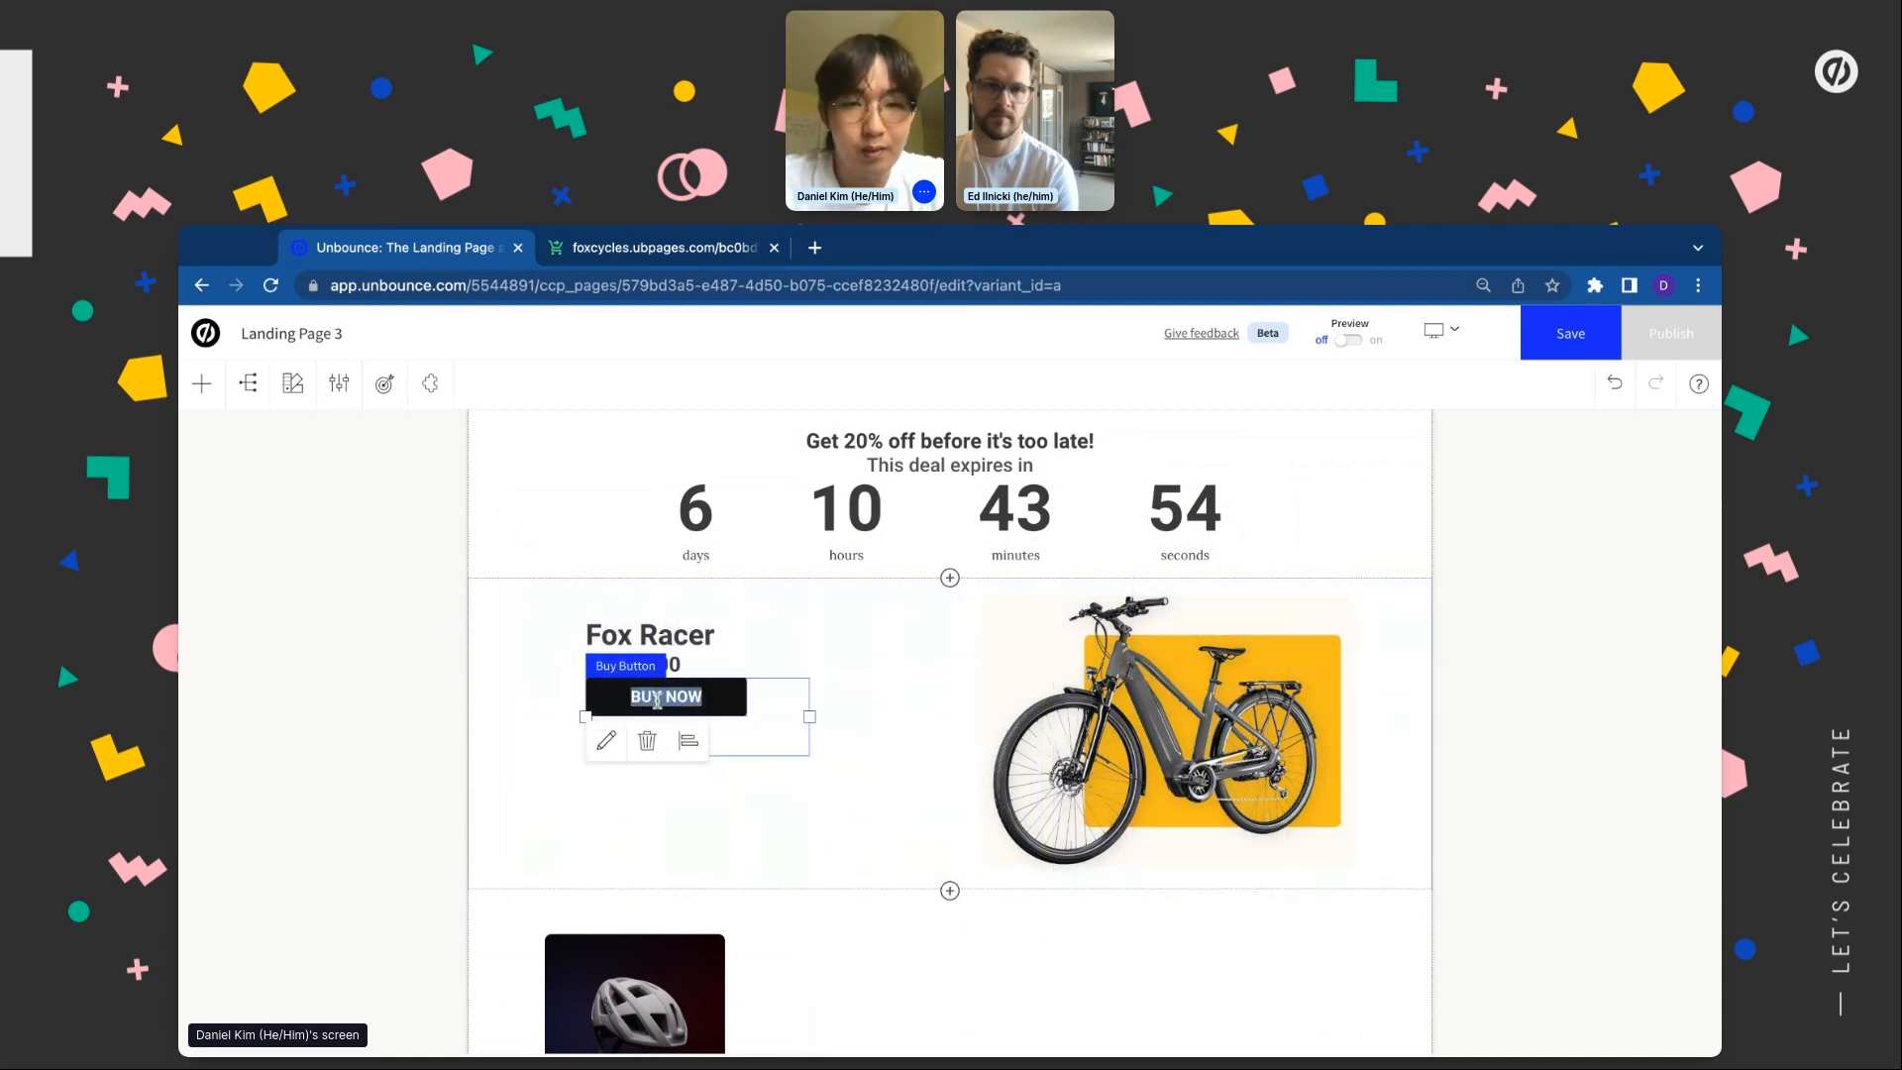
text(GET 20%)
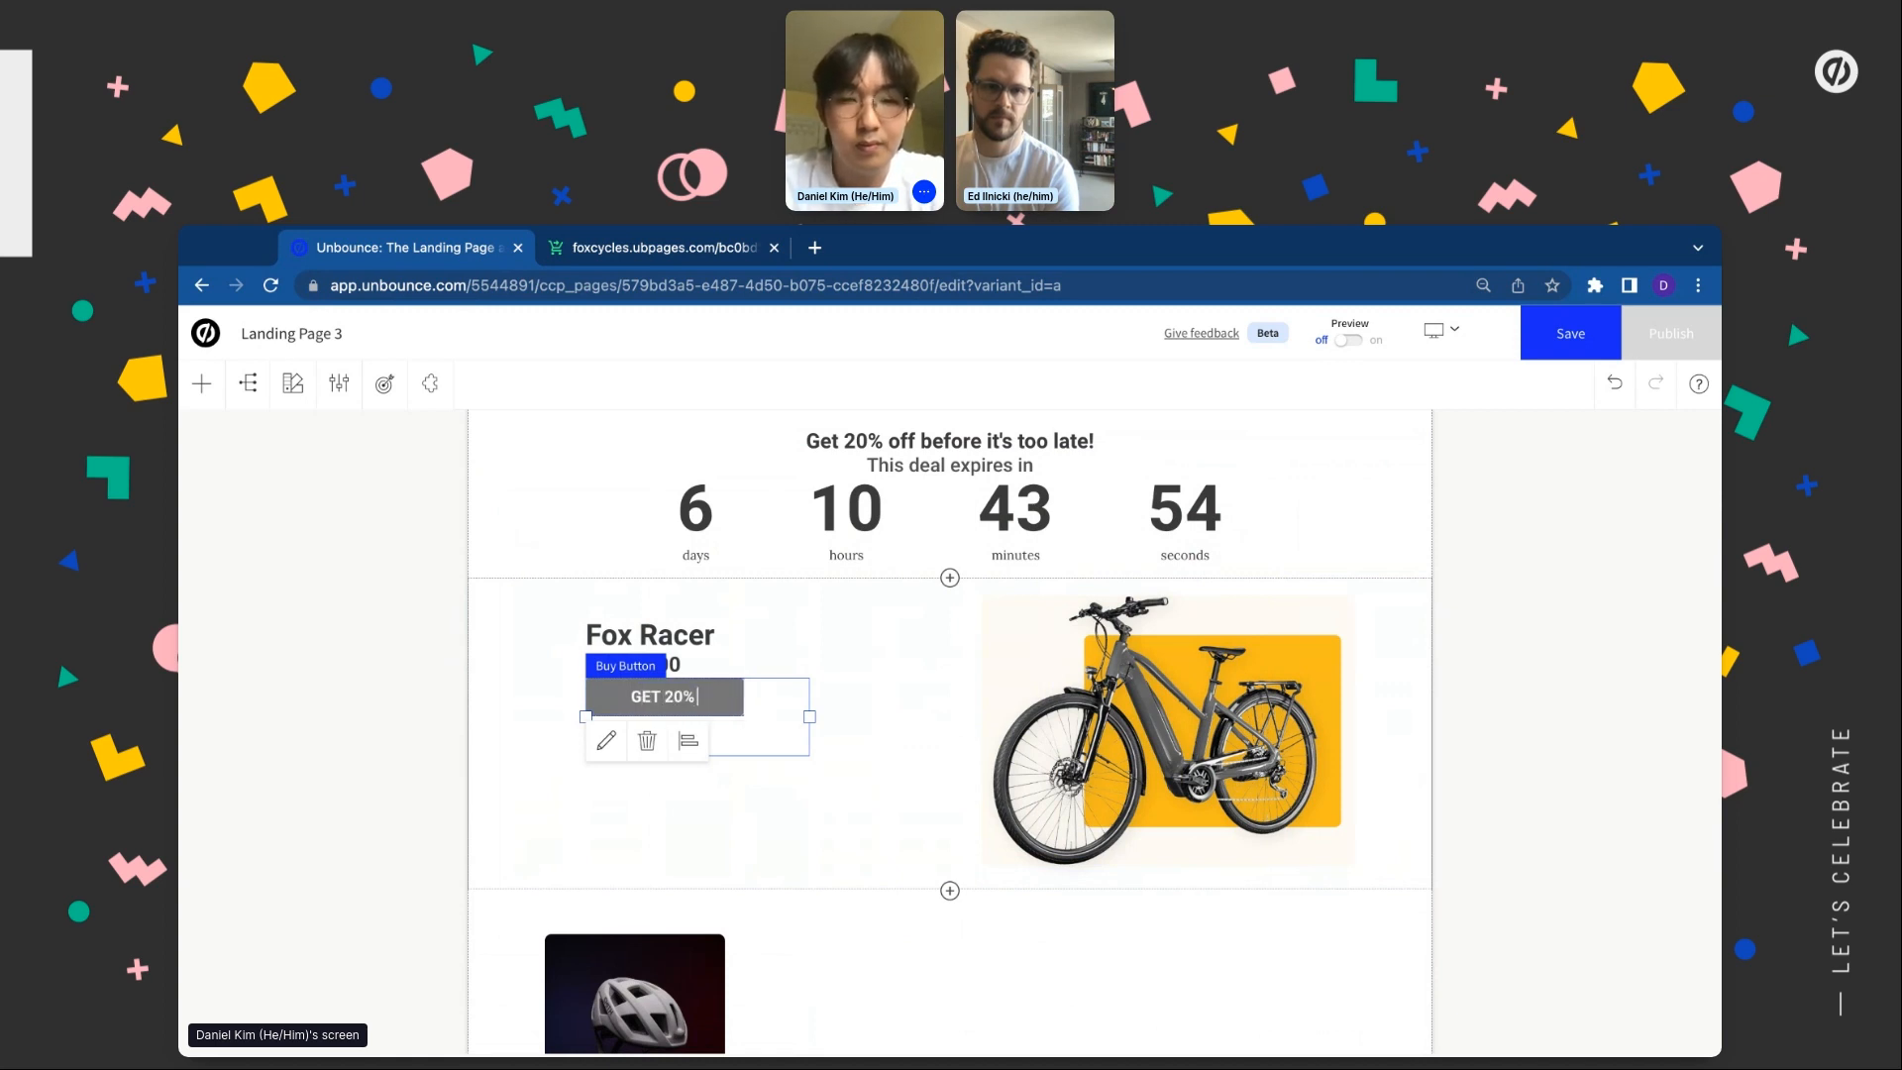
text( OFF NOW)
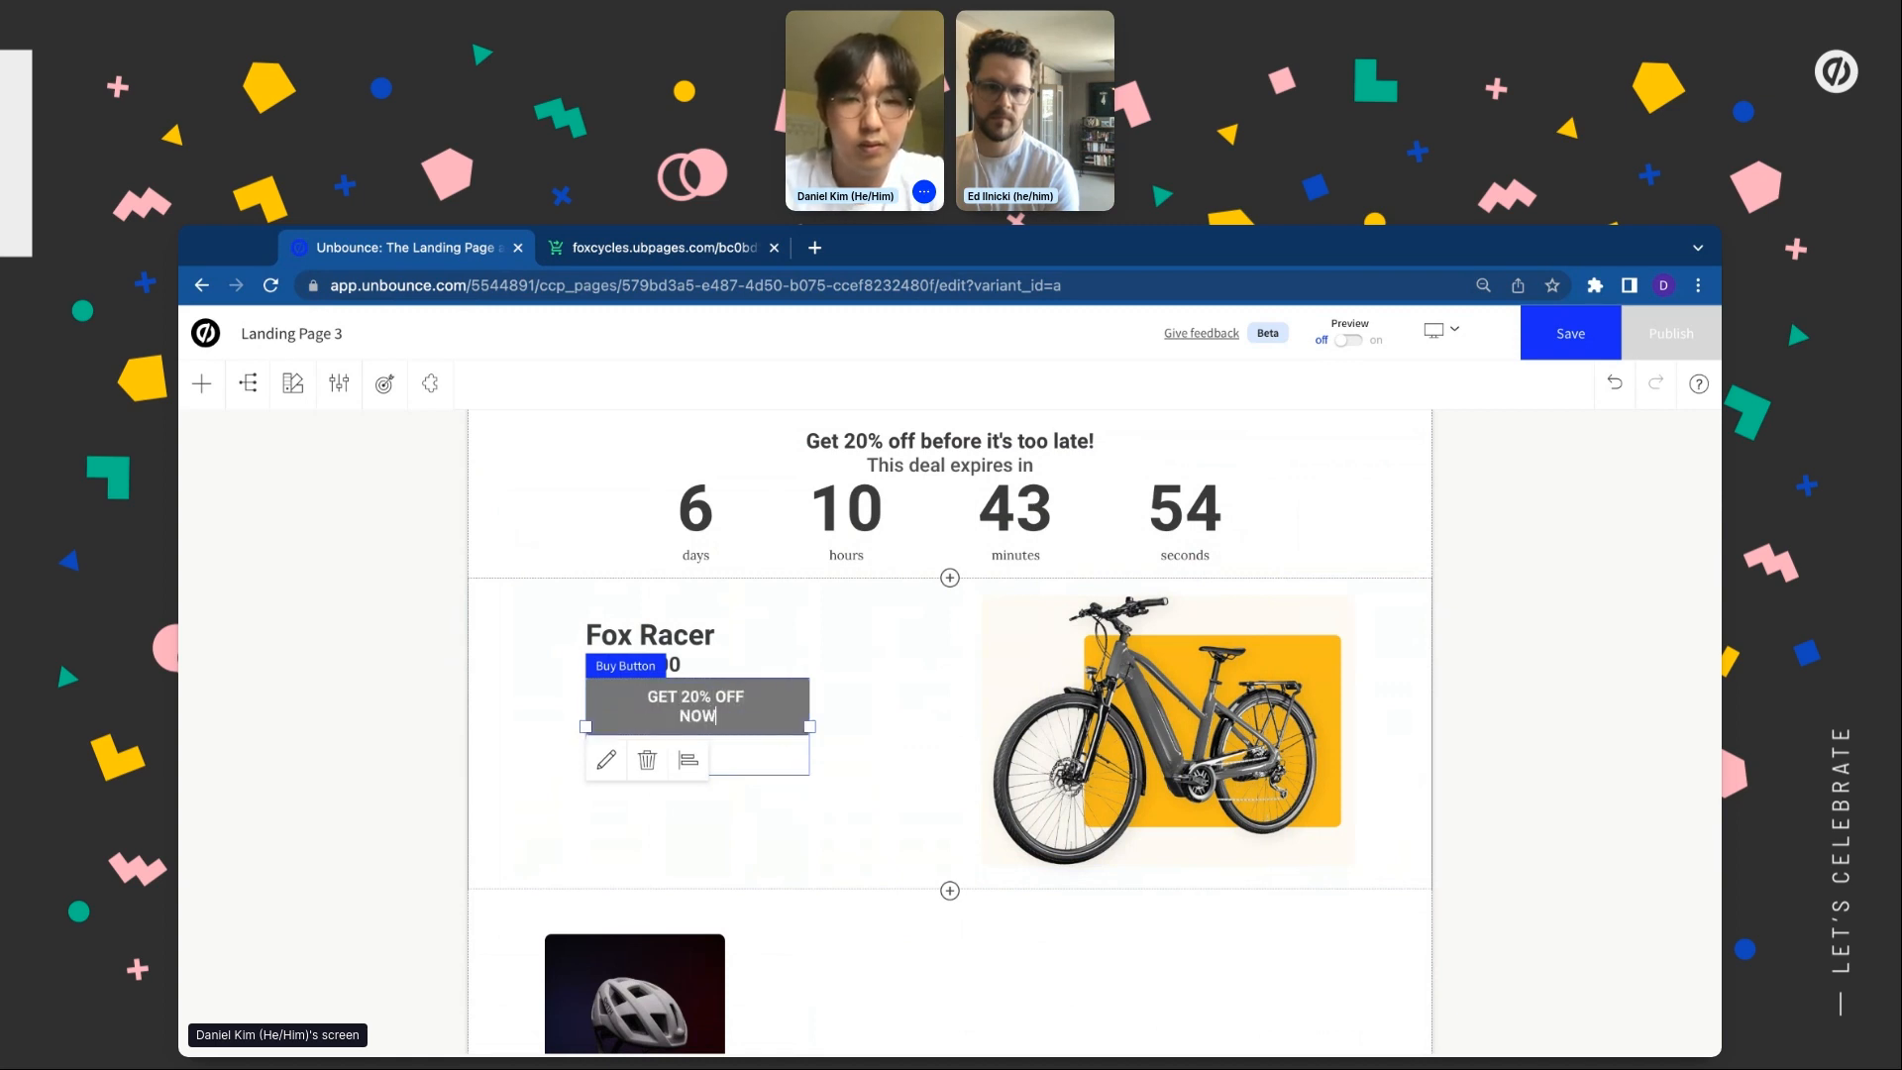
key(BackSpace)
key(BackSpace)
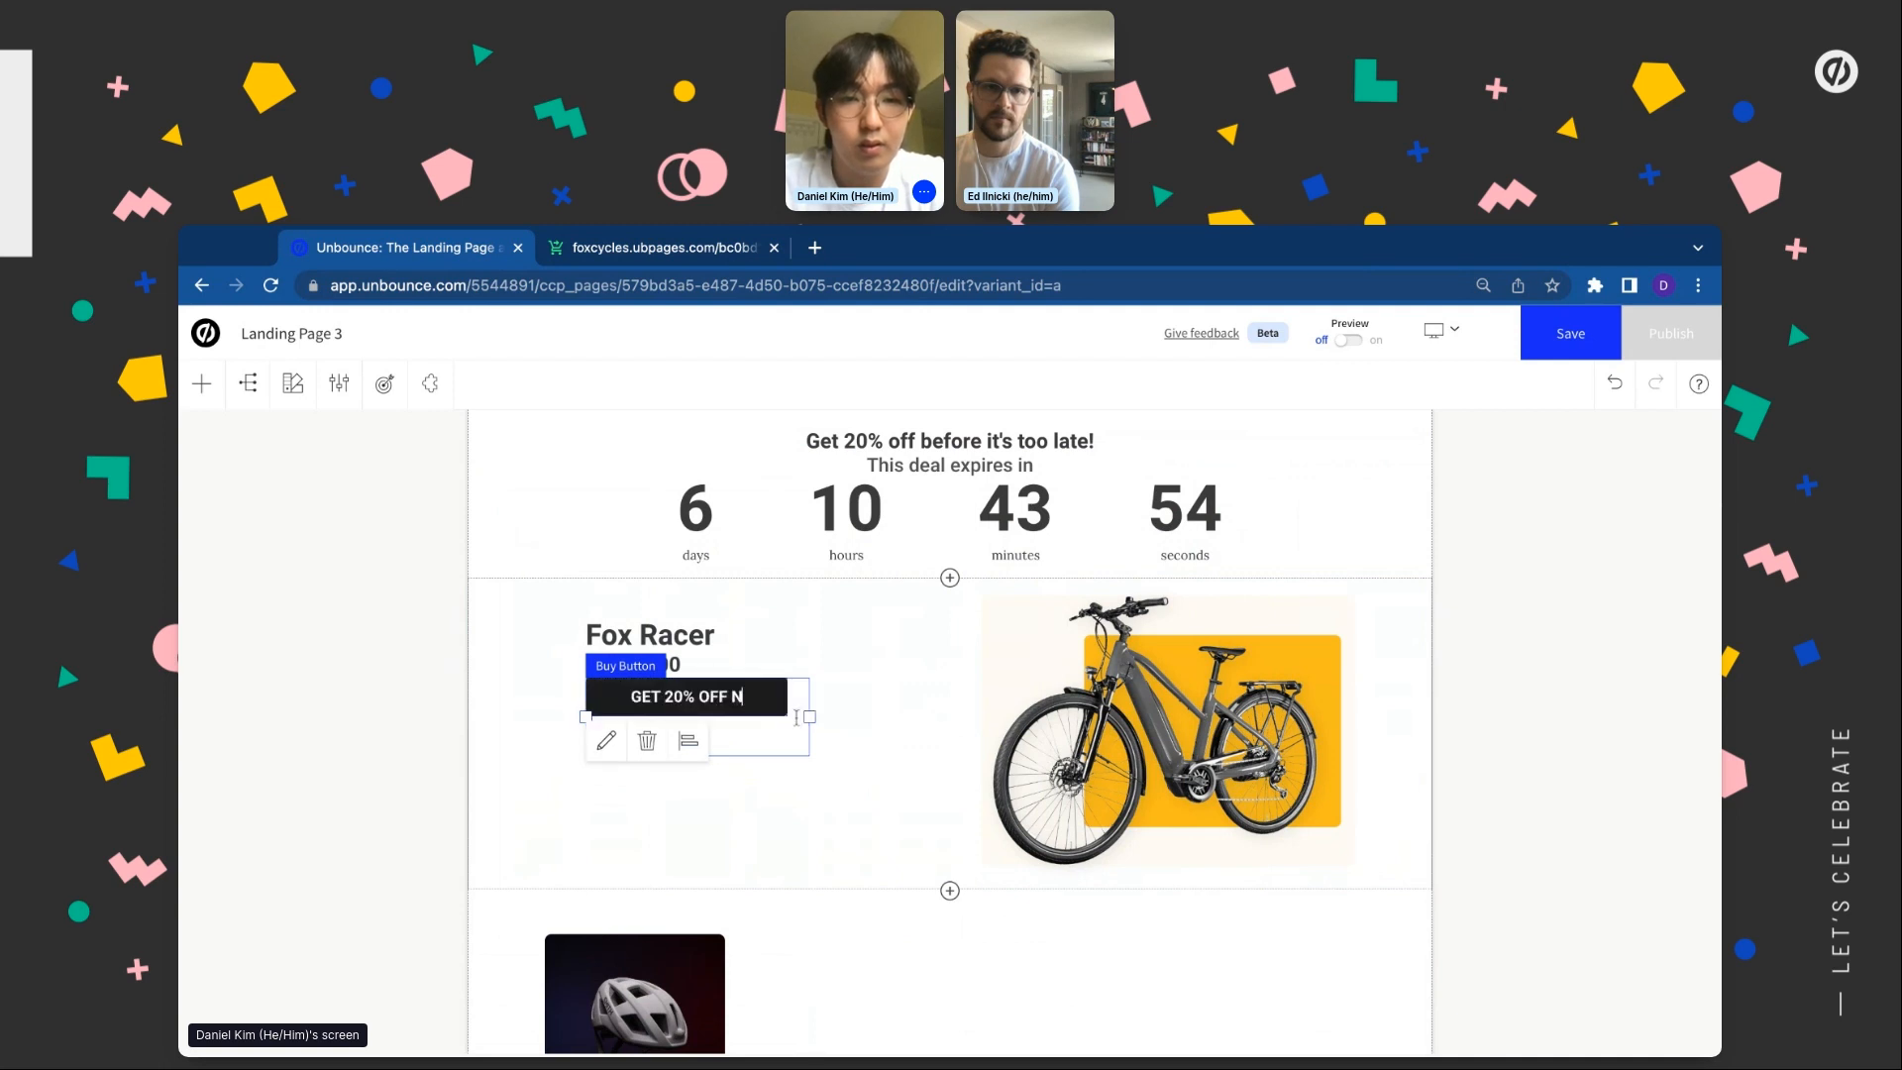
key(BackSpace)
text(NOW)
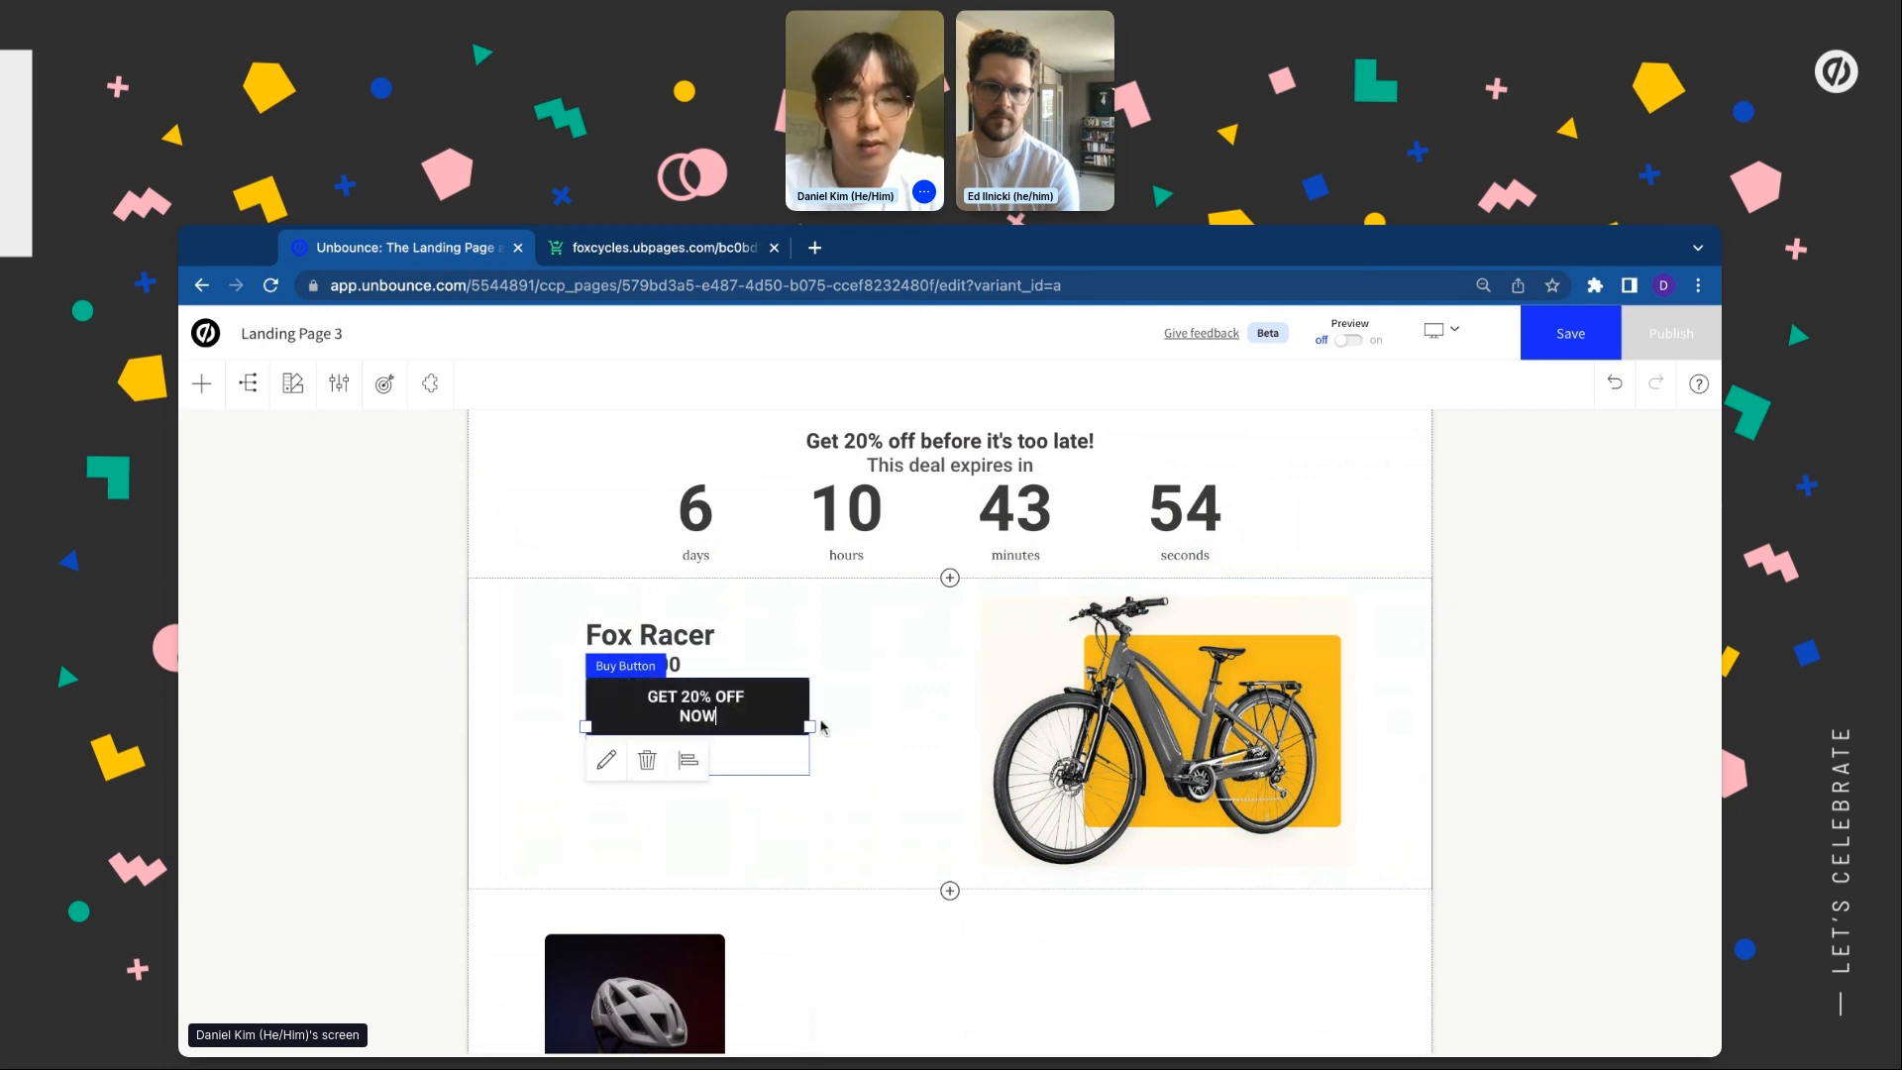
click(756, 644)
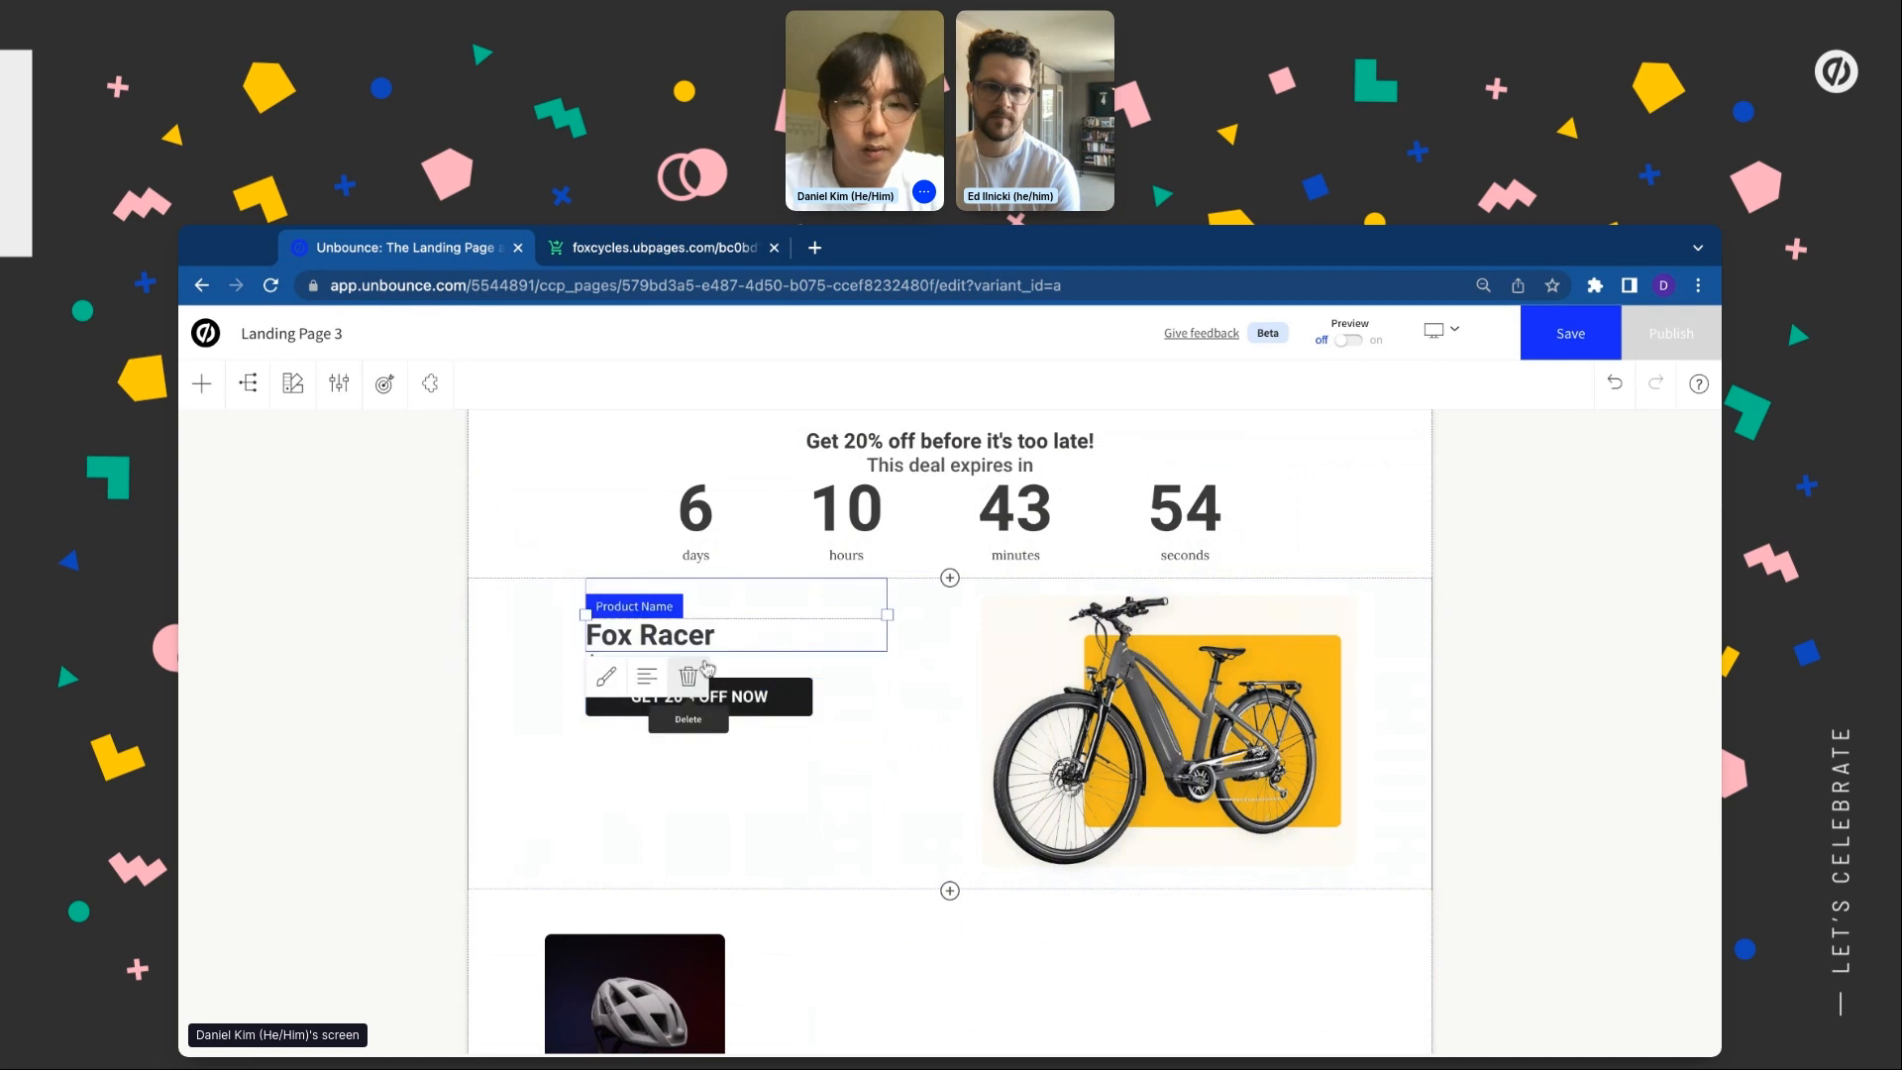
Set the Fox Racer product name's line height to 50
click(607, 679)
double_click(644, 949)
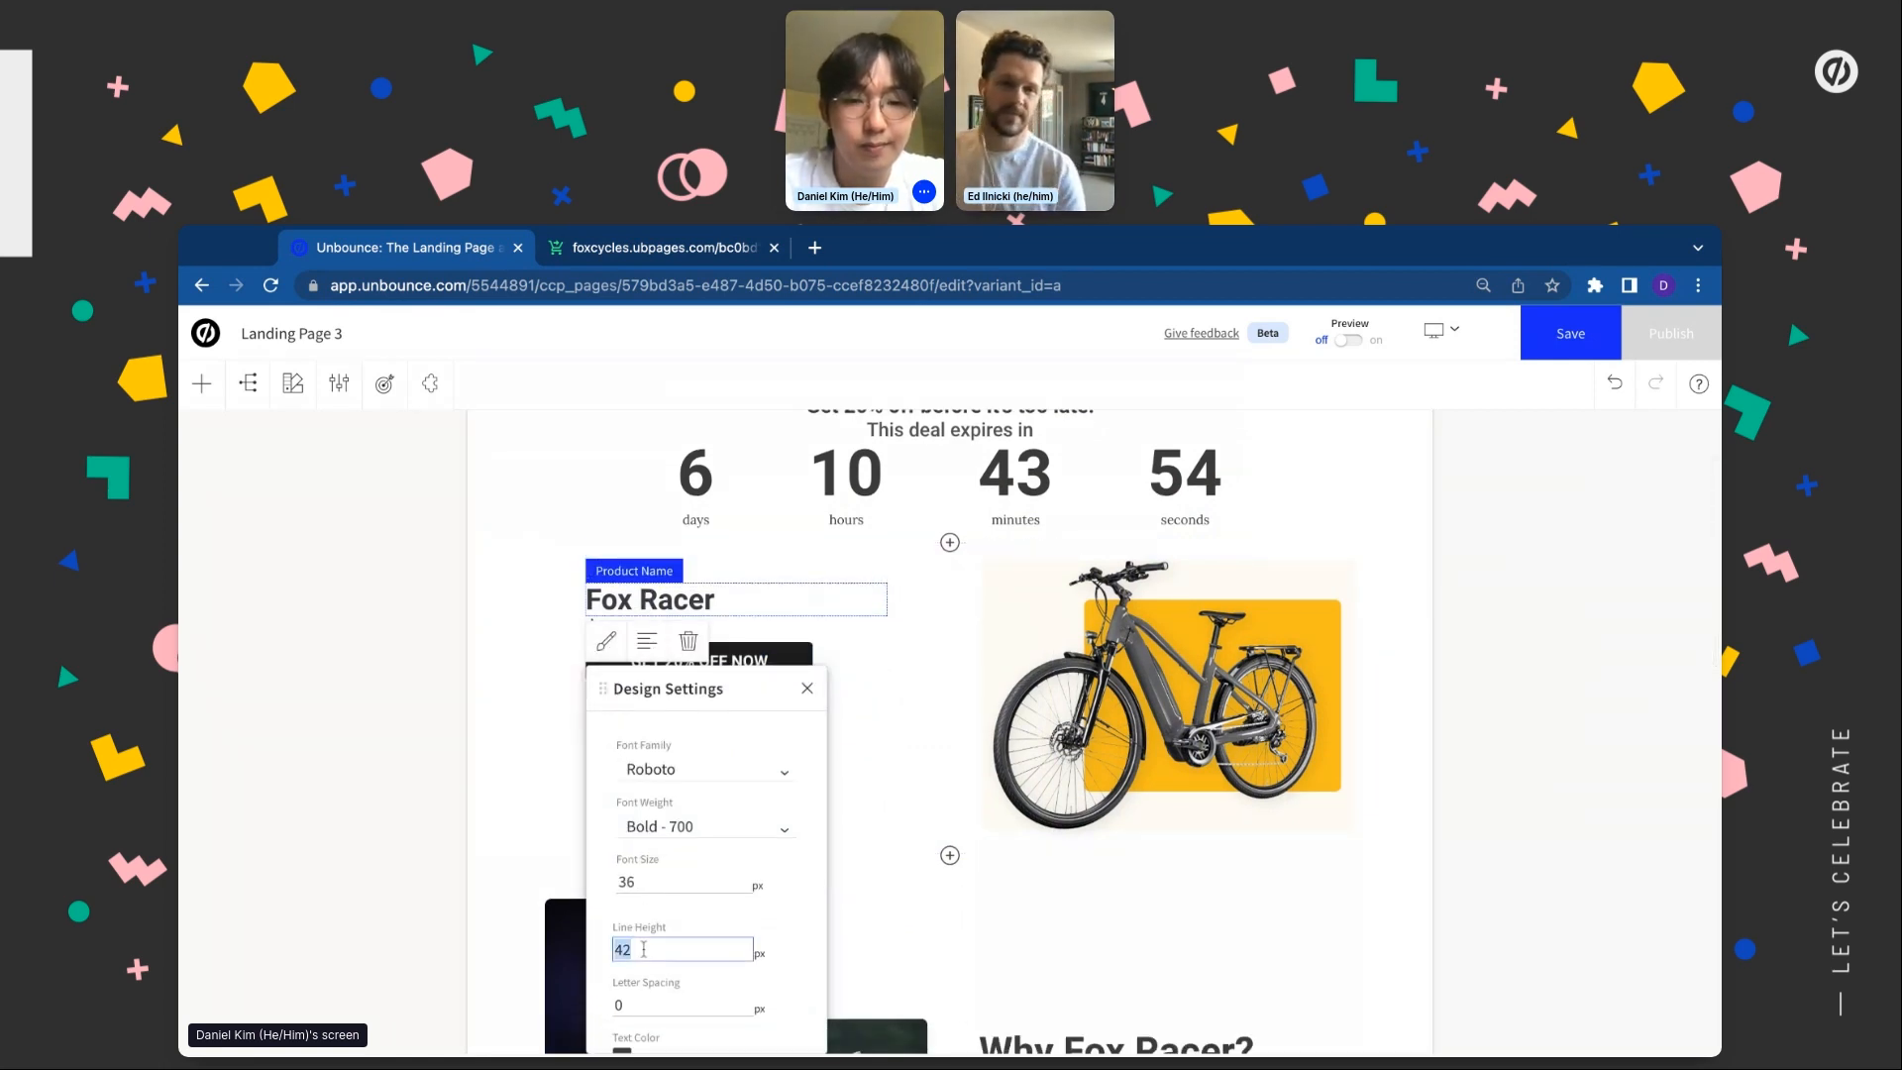
text(50)
click(497, 832)
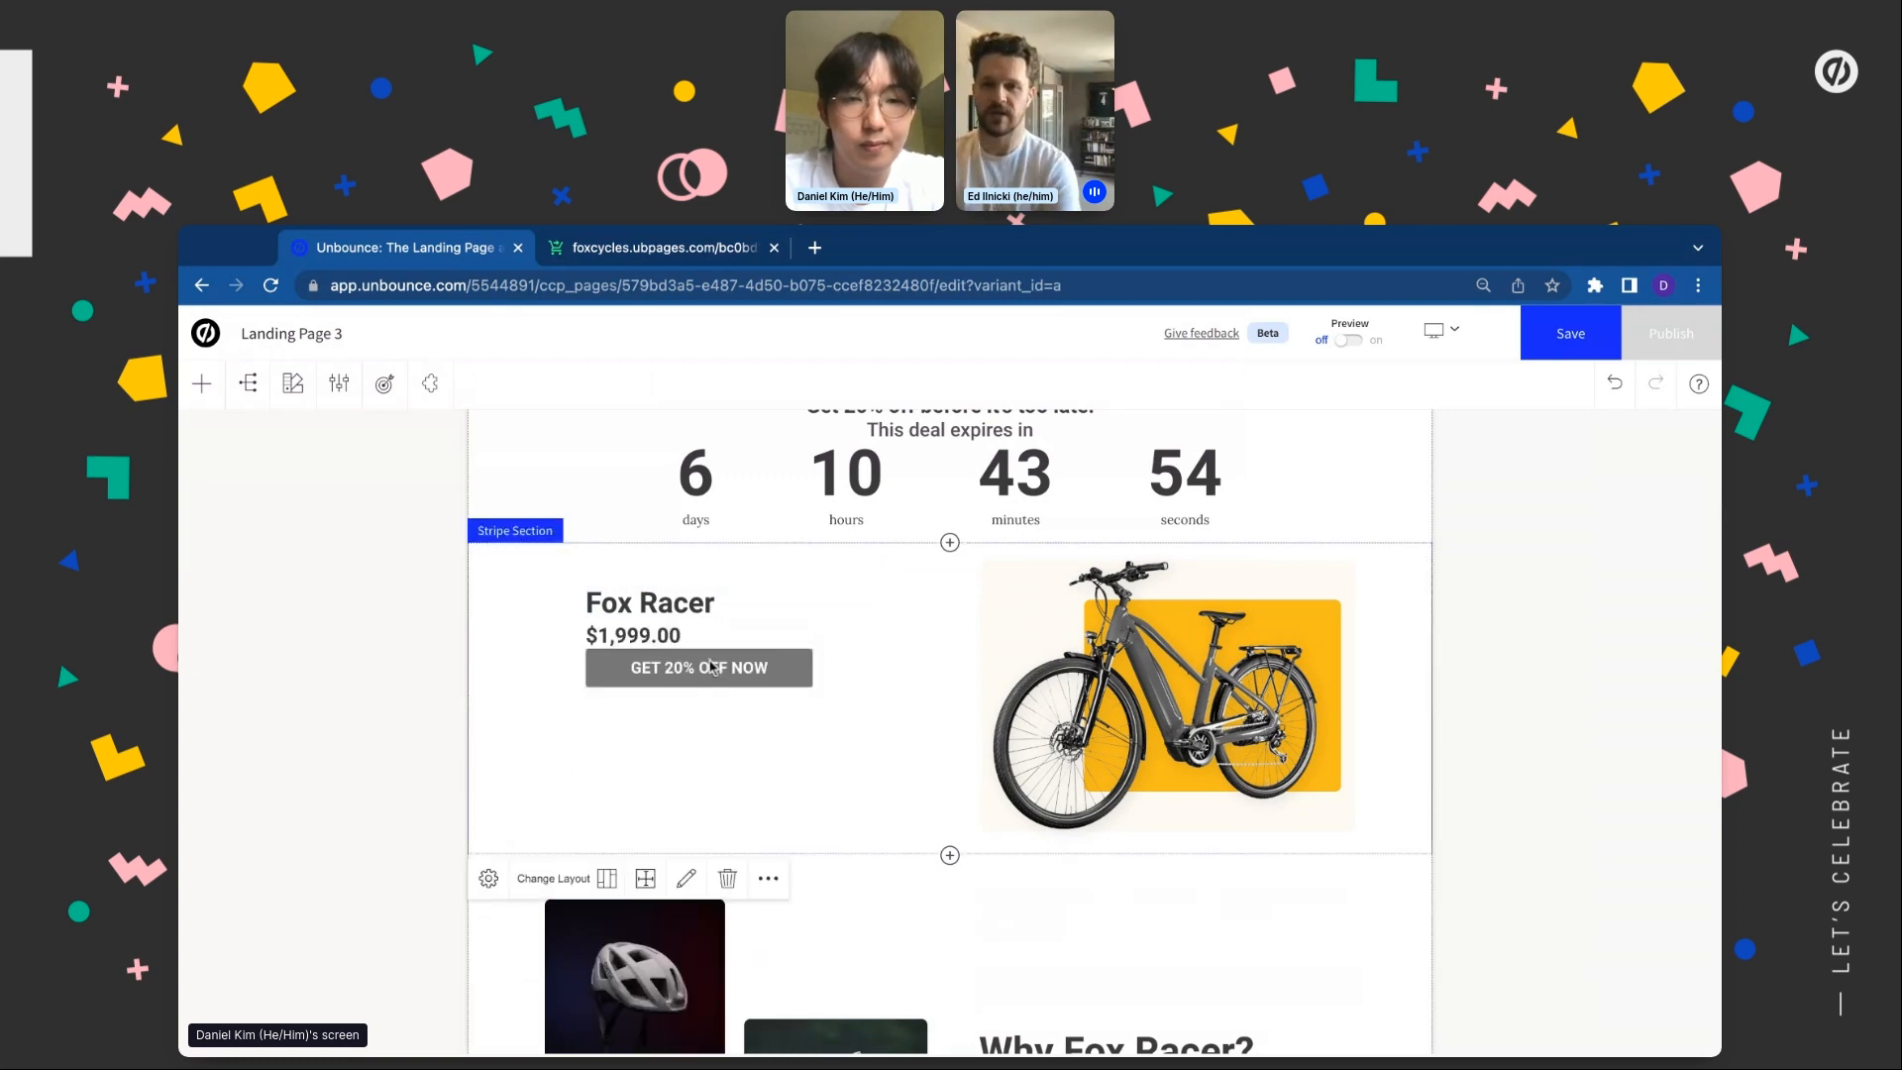
Set the $1,999.00 price text's line height to 70
click(735, 634)
click(606, 679)
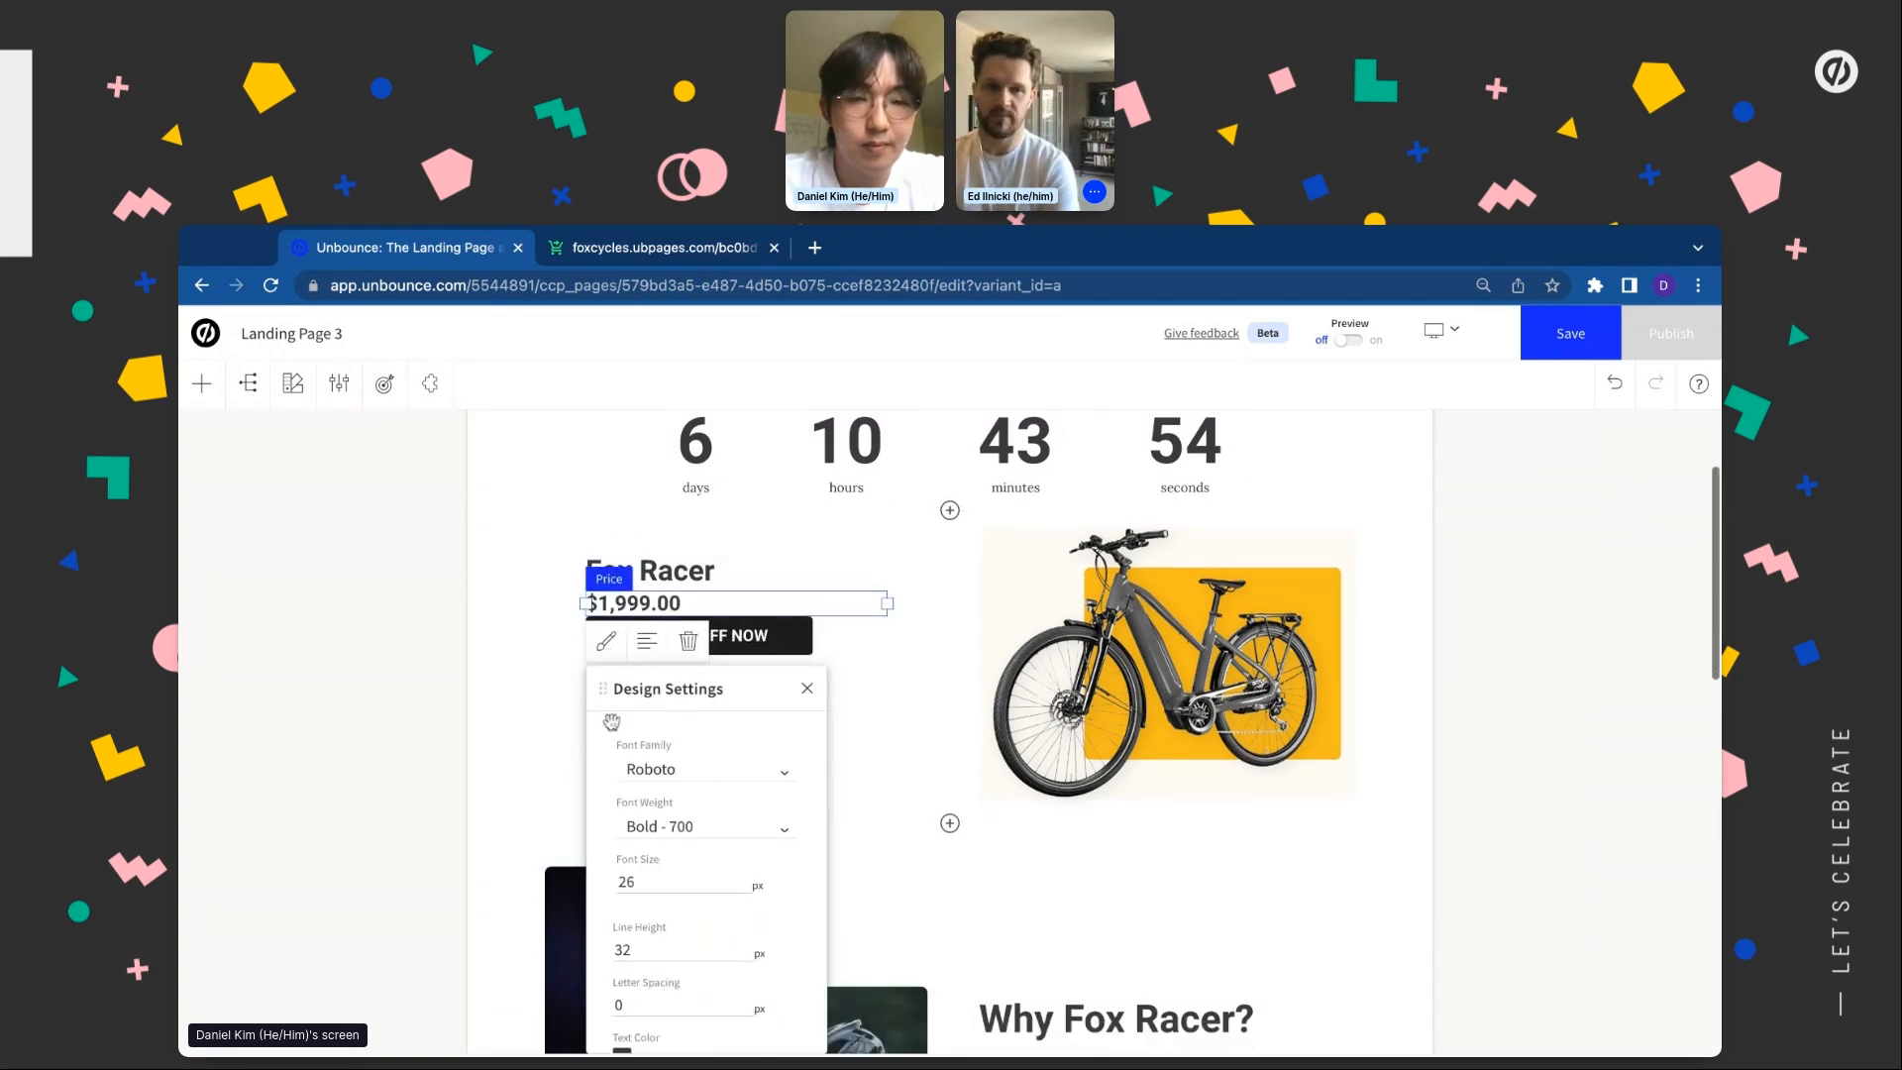
double_click(645, 950)
text(70)
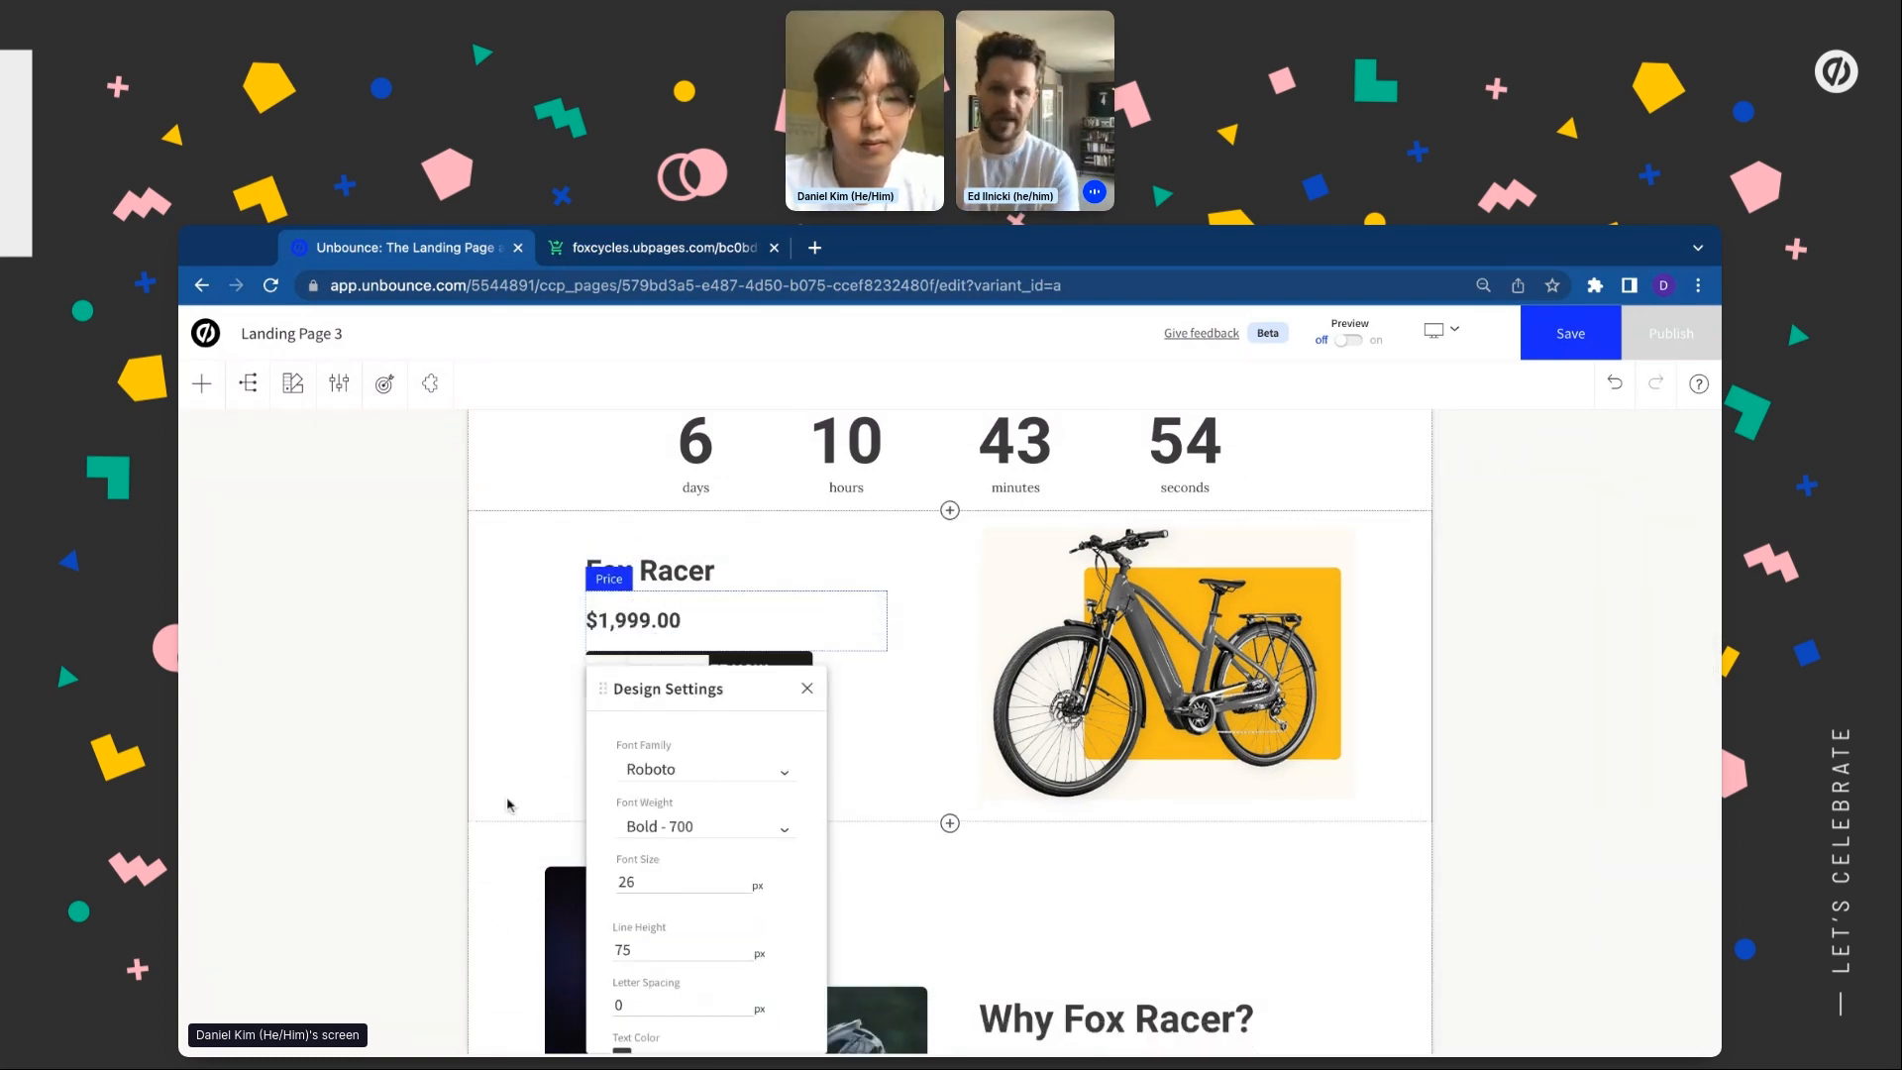
click(515, 792)
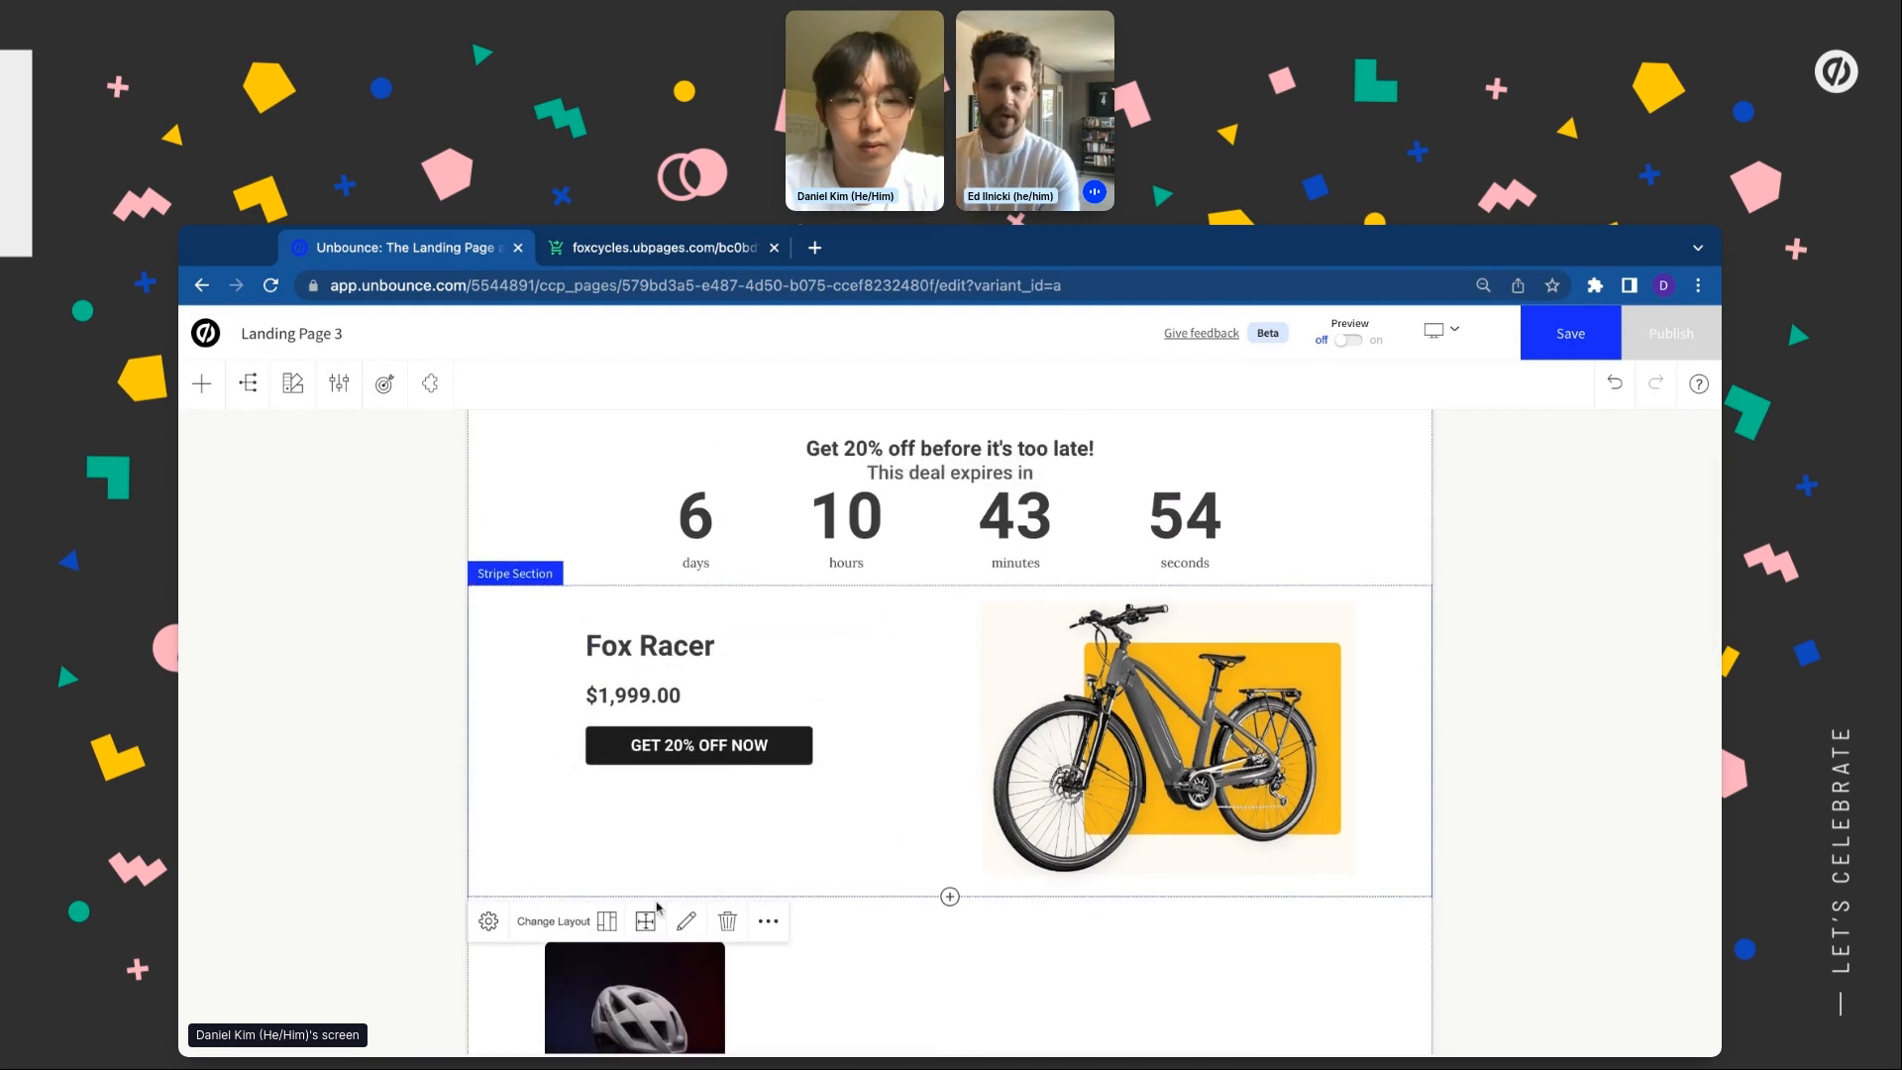
Set the Stripe section's top and bottom padding to 100 px
click(645, 914)
click(684, 931)
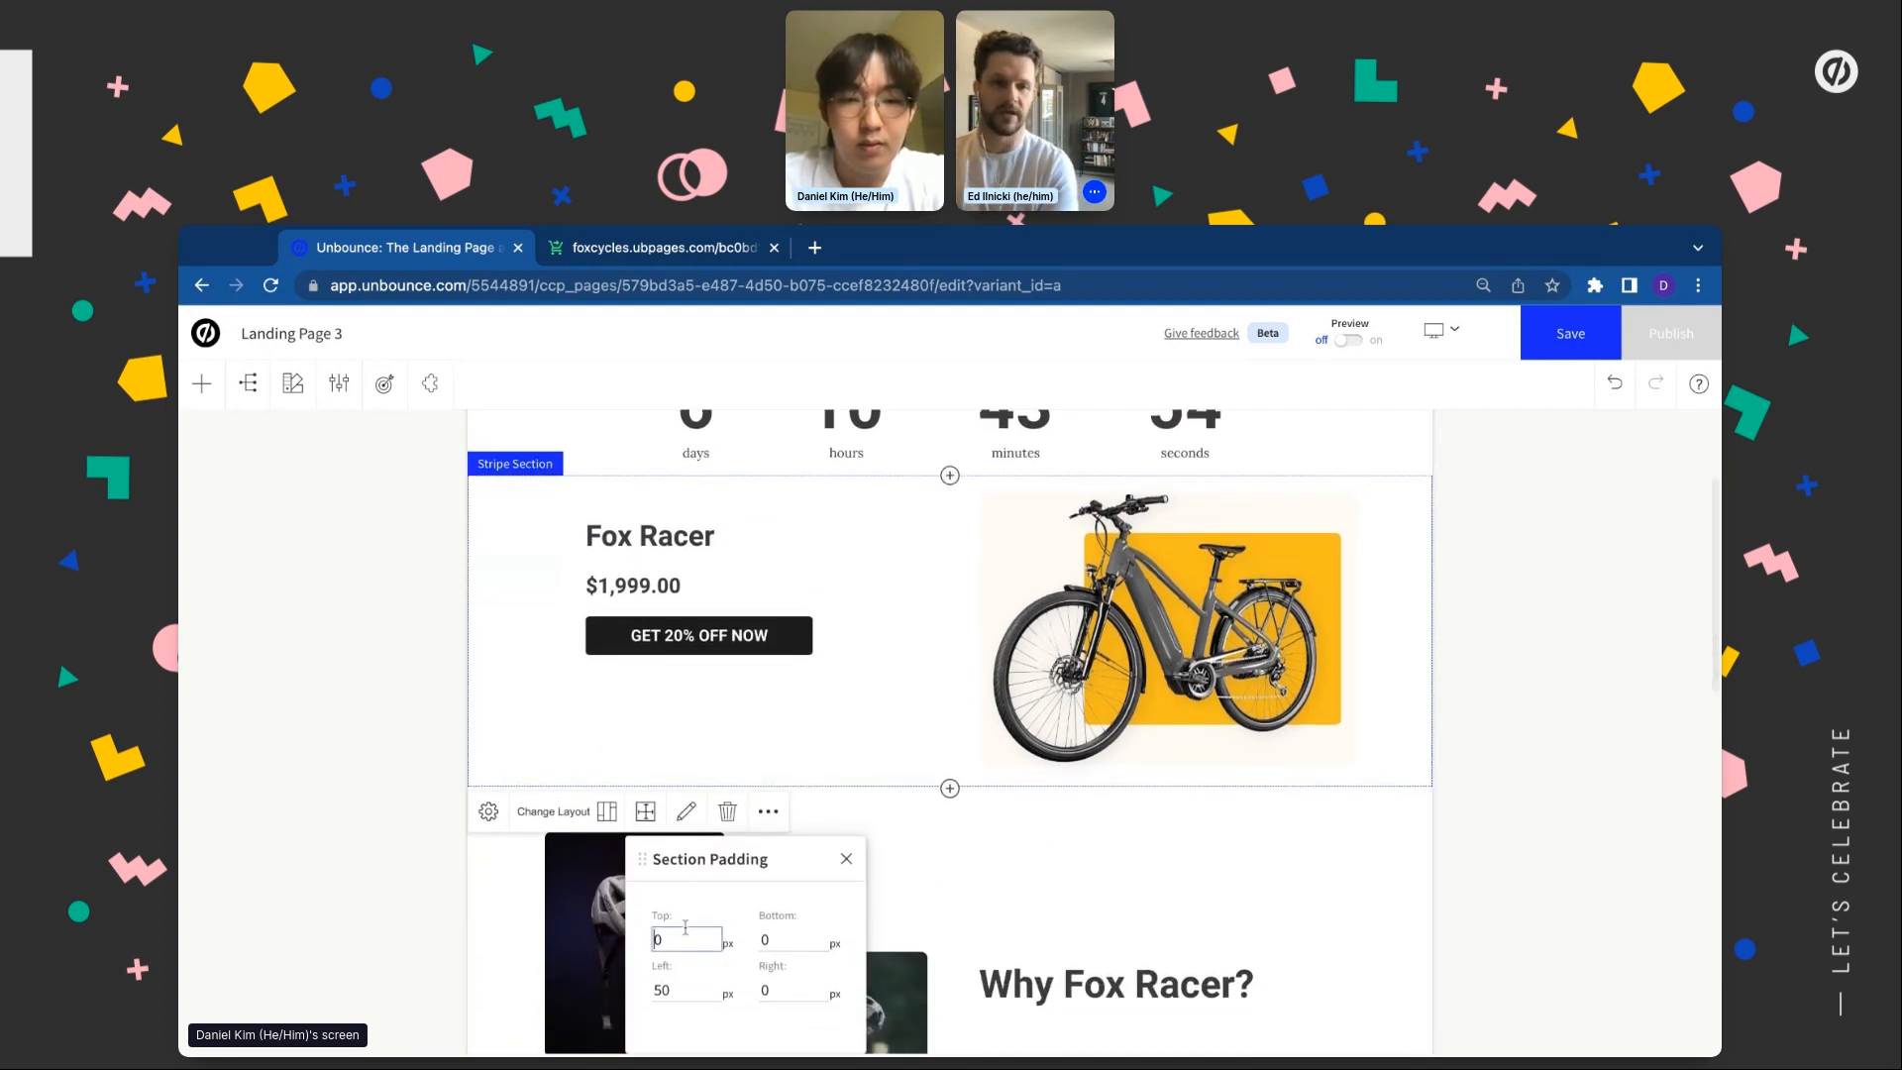
text(0)
key(Tab)
text(2)
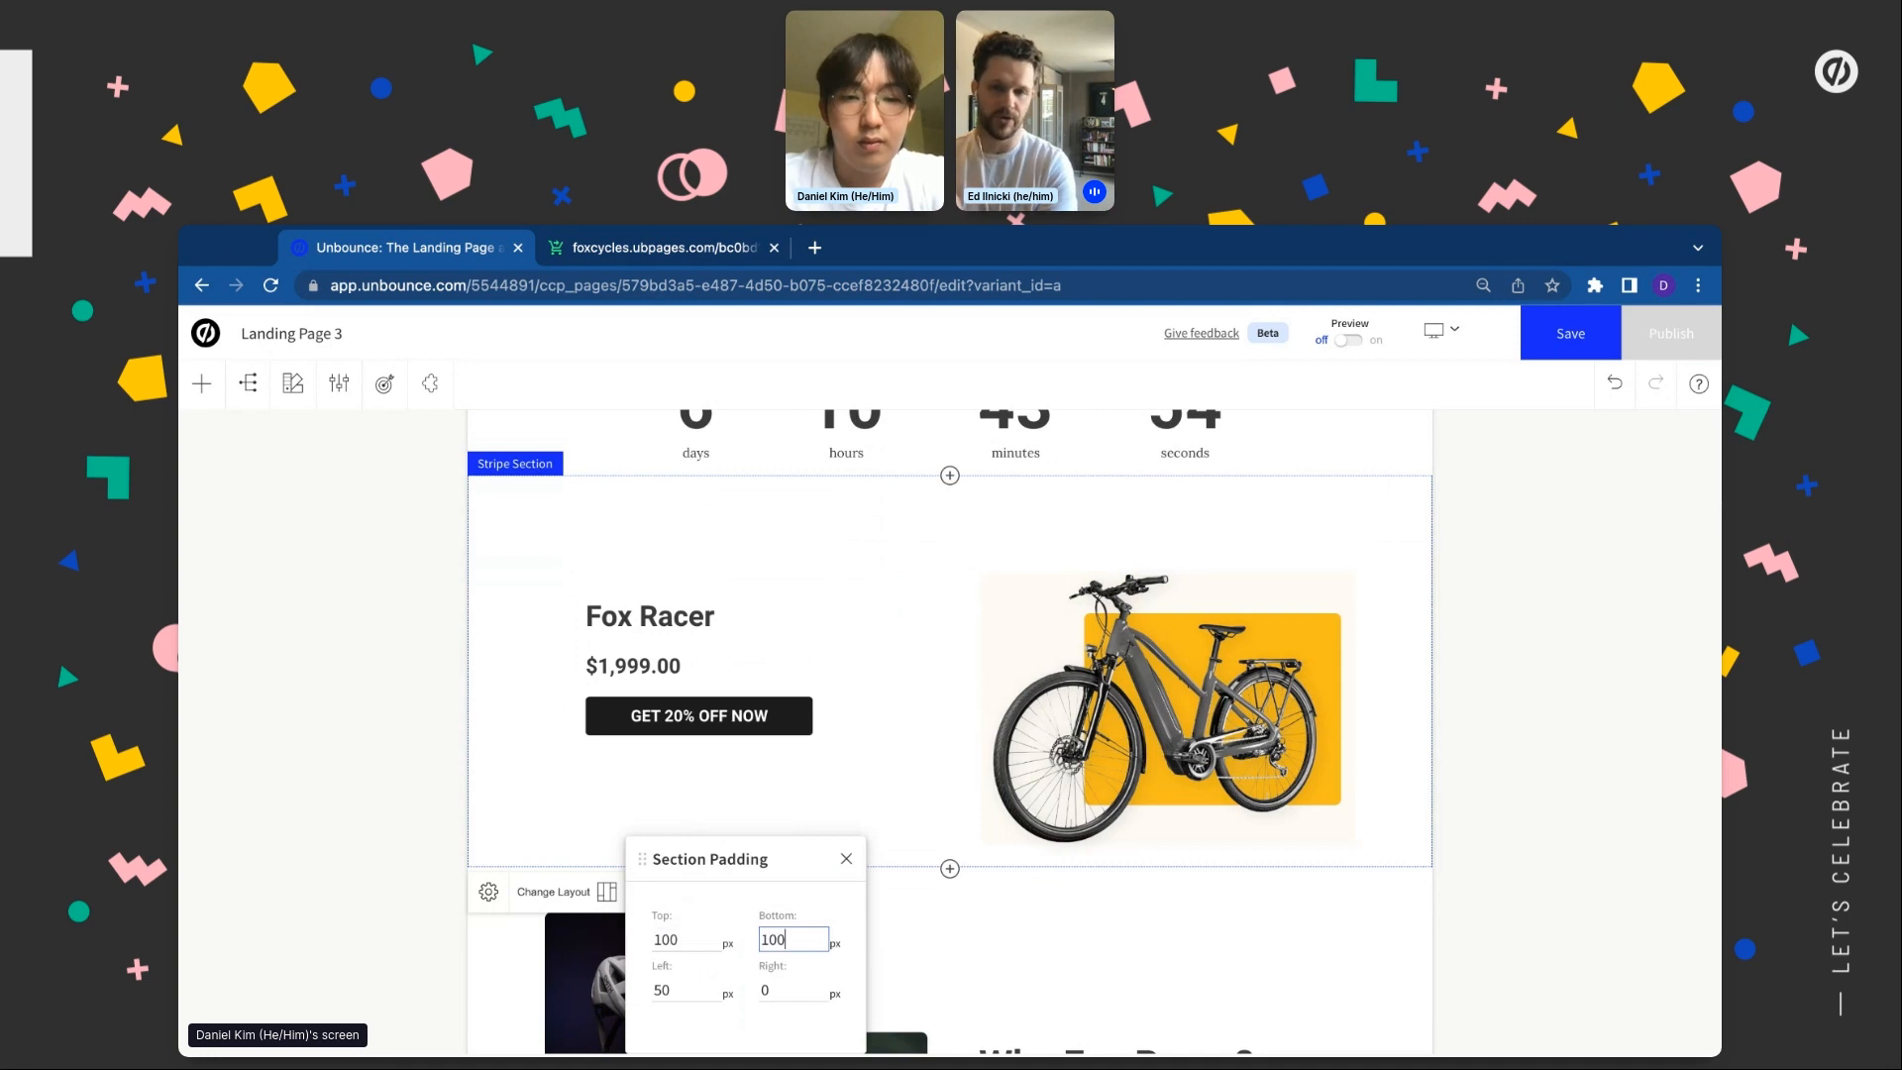
key(Tab)
click(392, 815)
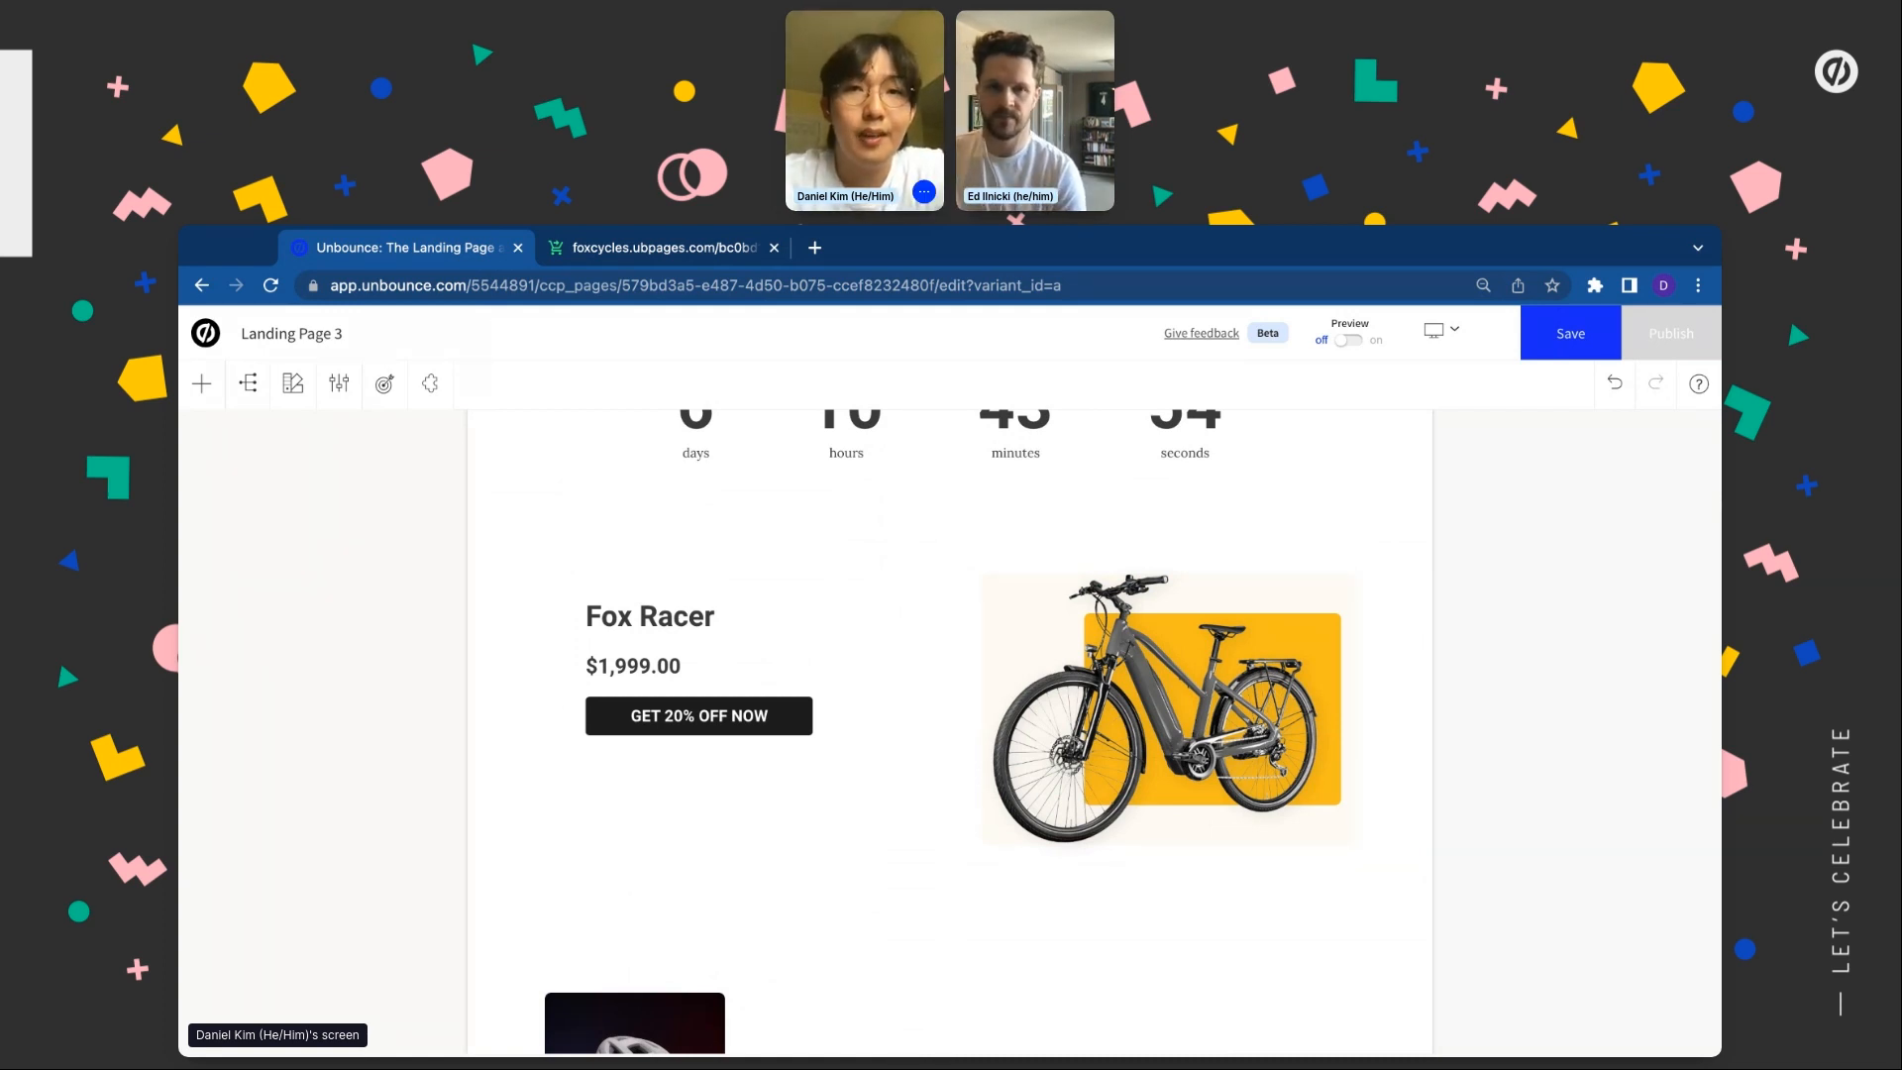
scroll(866, 828, down, 1)
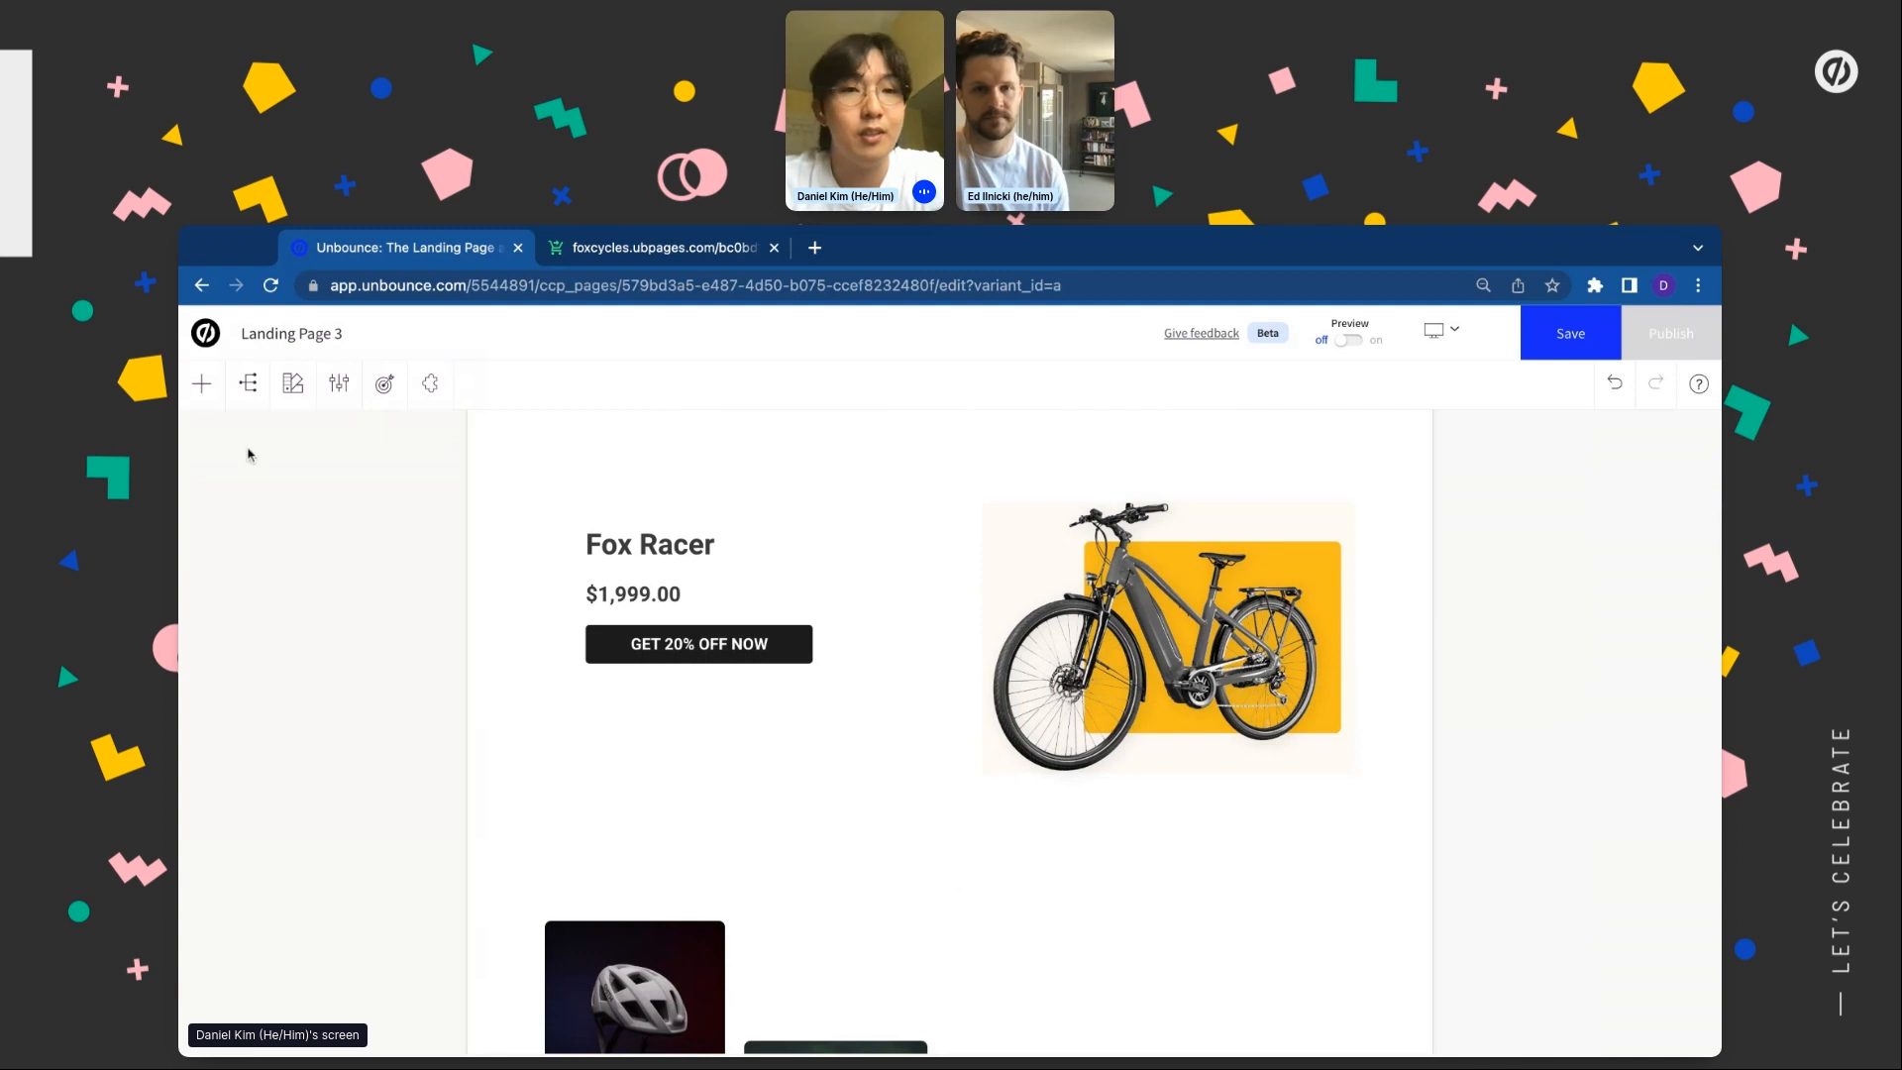
In the style guide, set Heading 1 to Archivo with dark navy brand text
click(293, 385)
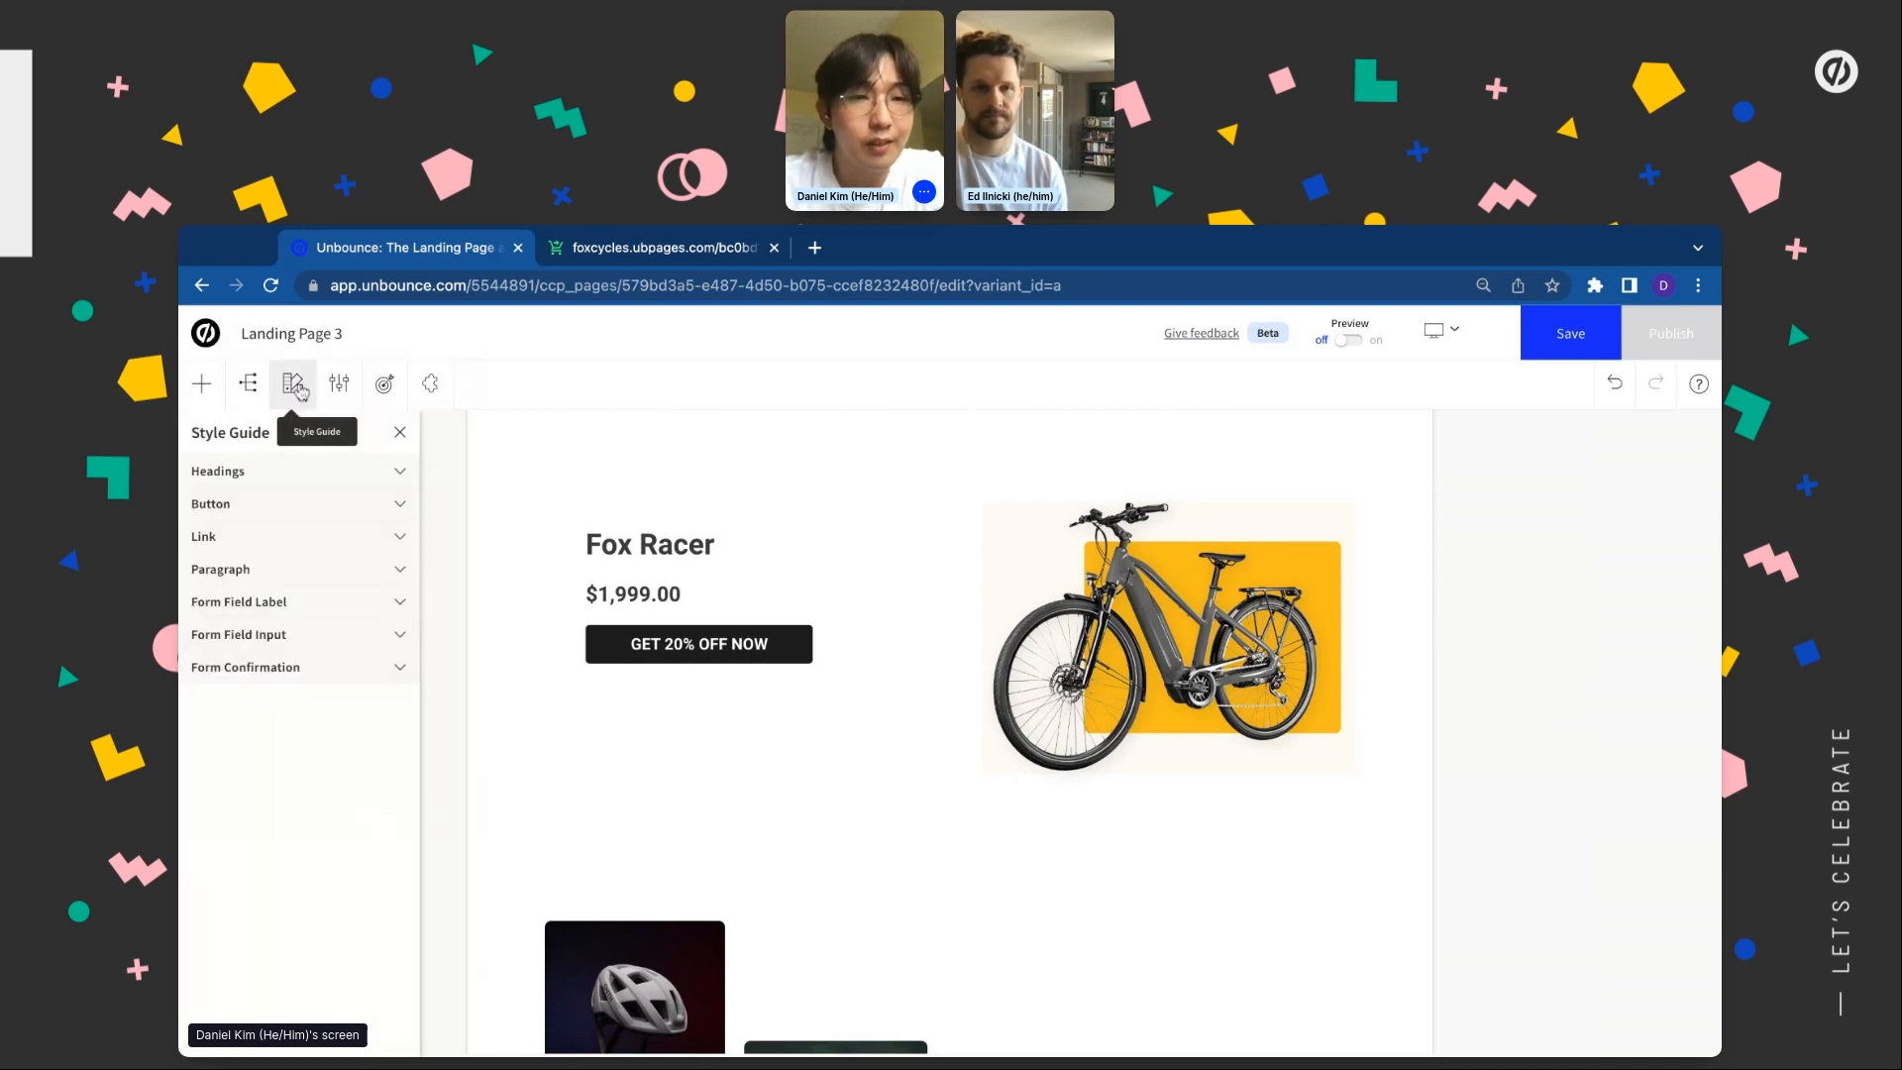
click(289, 485)
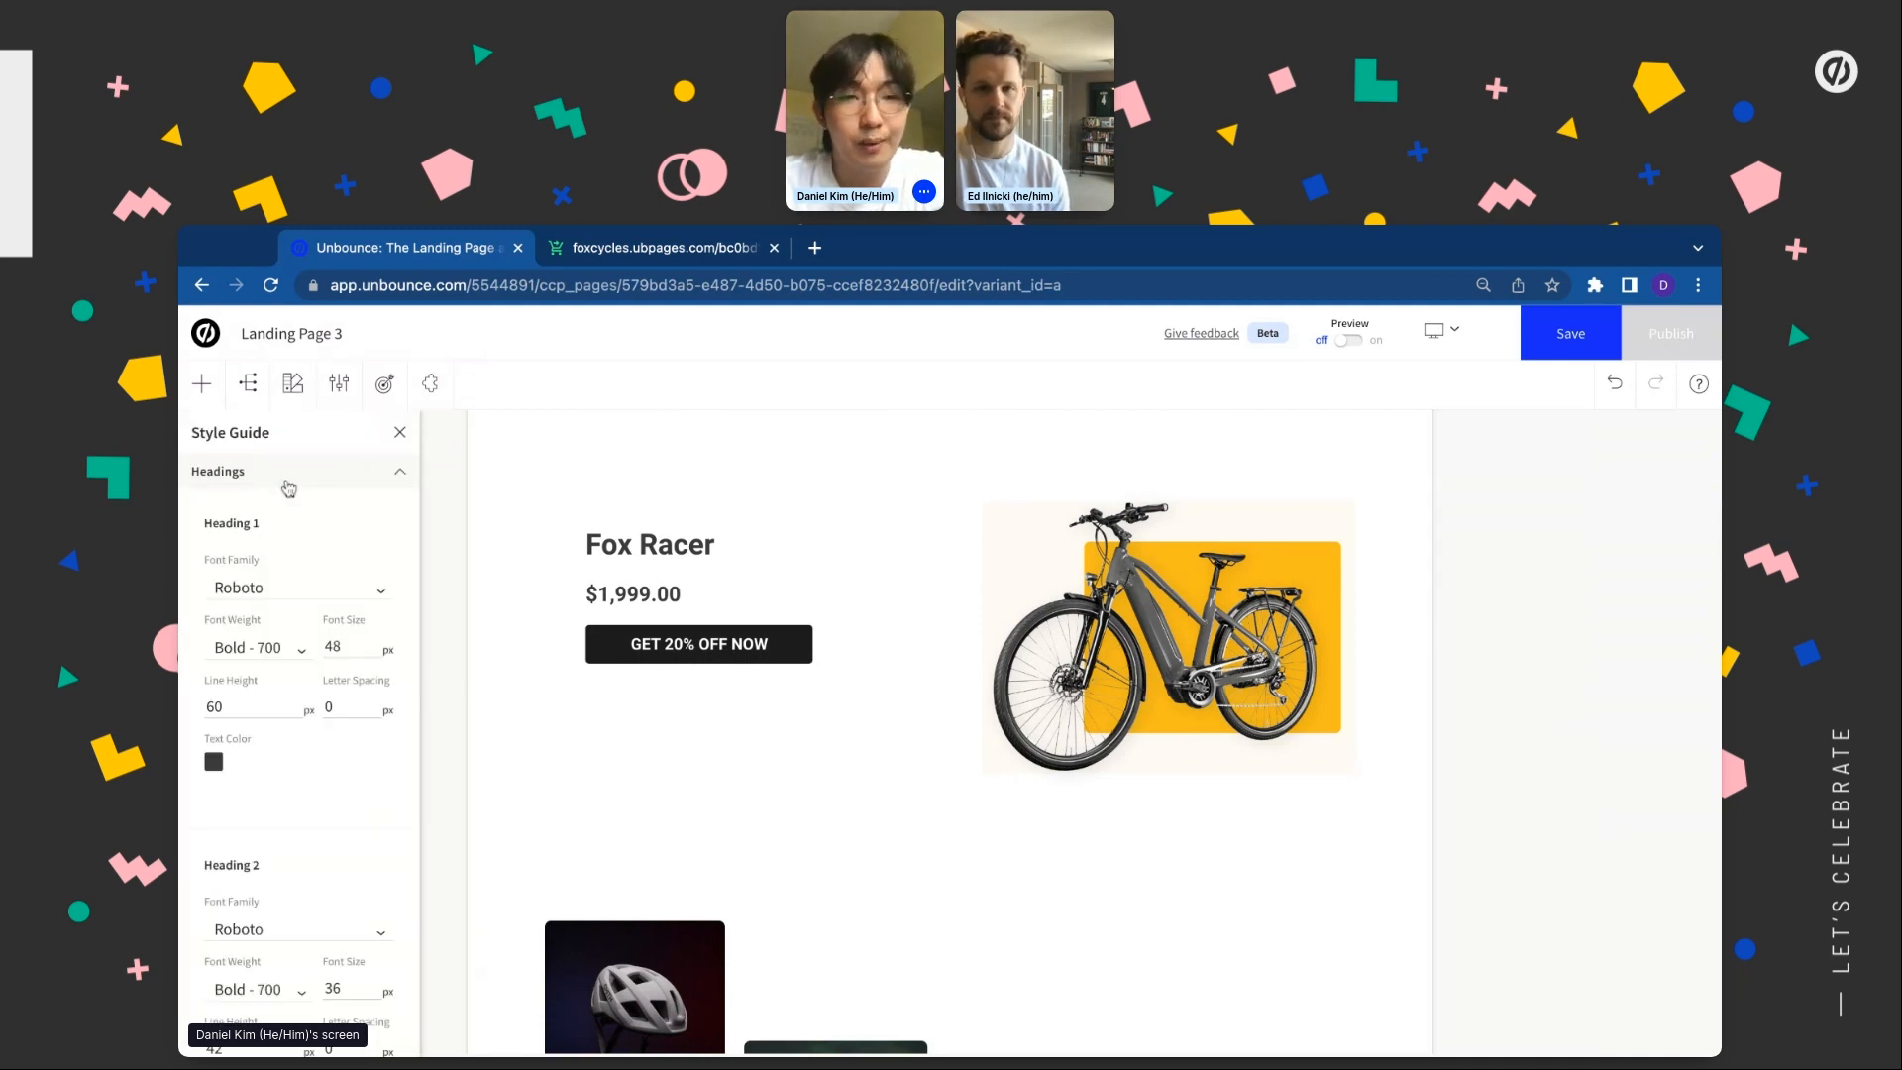
click(268, 589)
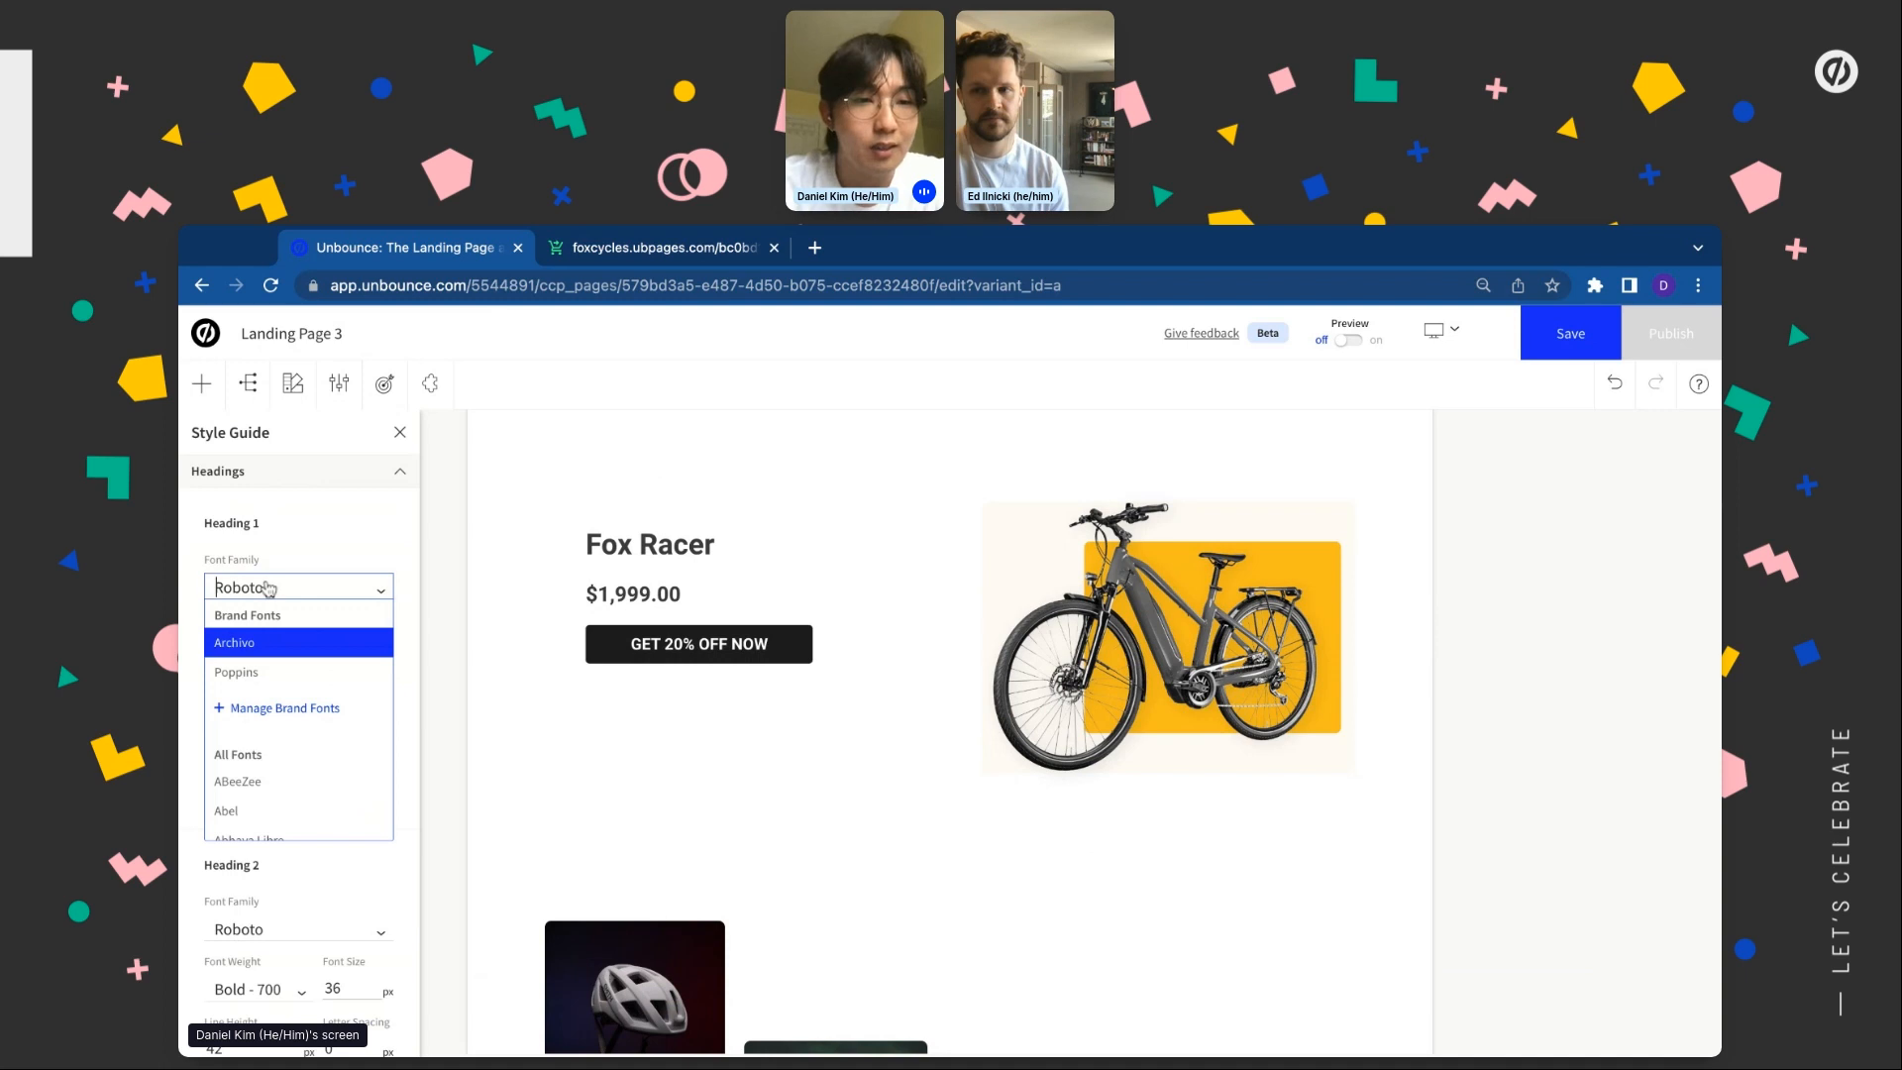
click(275, 653)
click(213, 761)
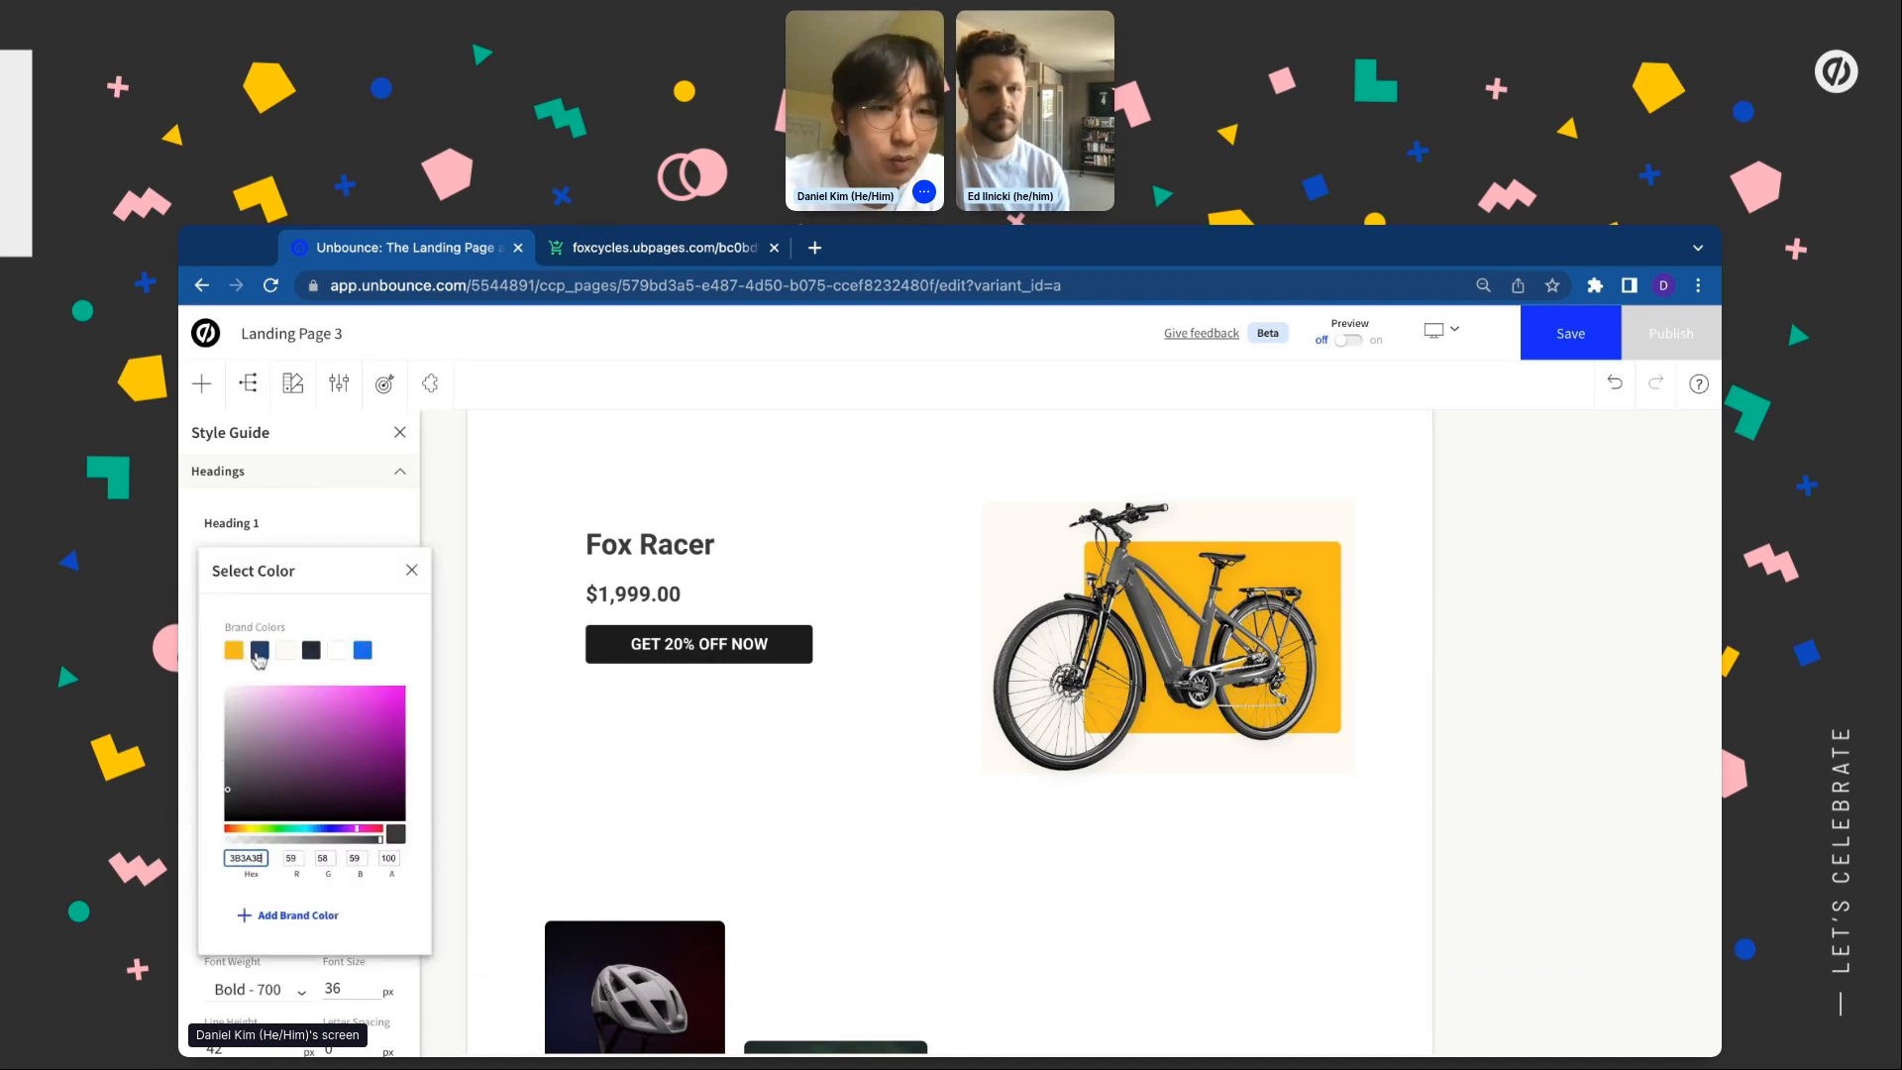
click(311, 651)
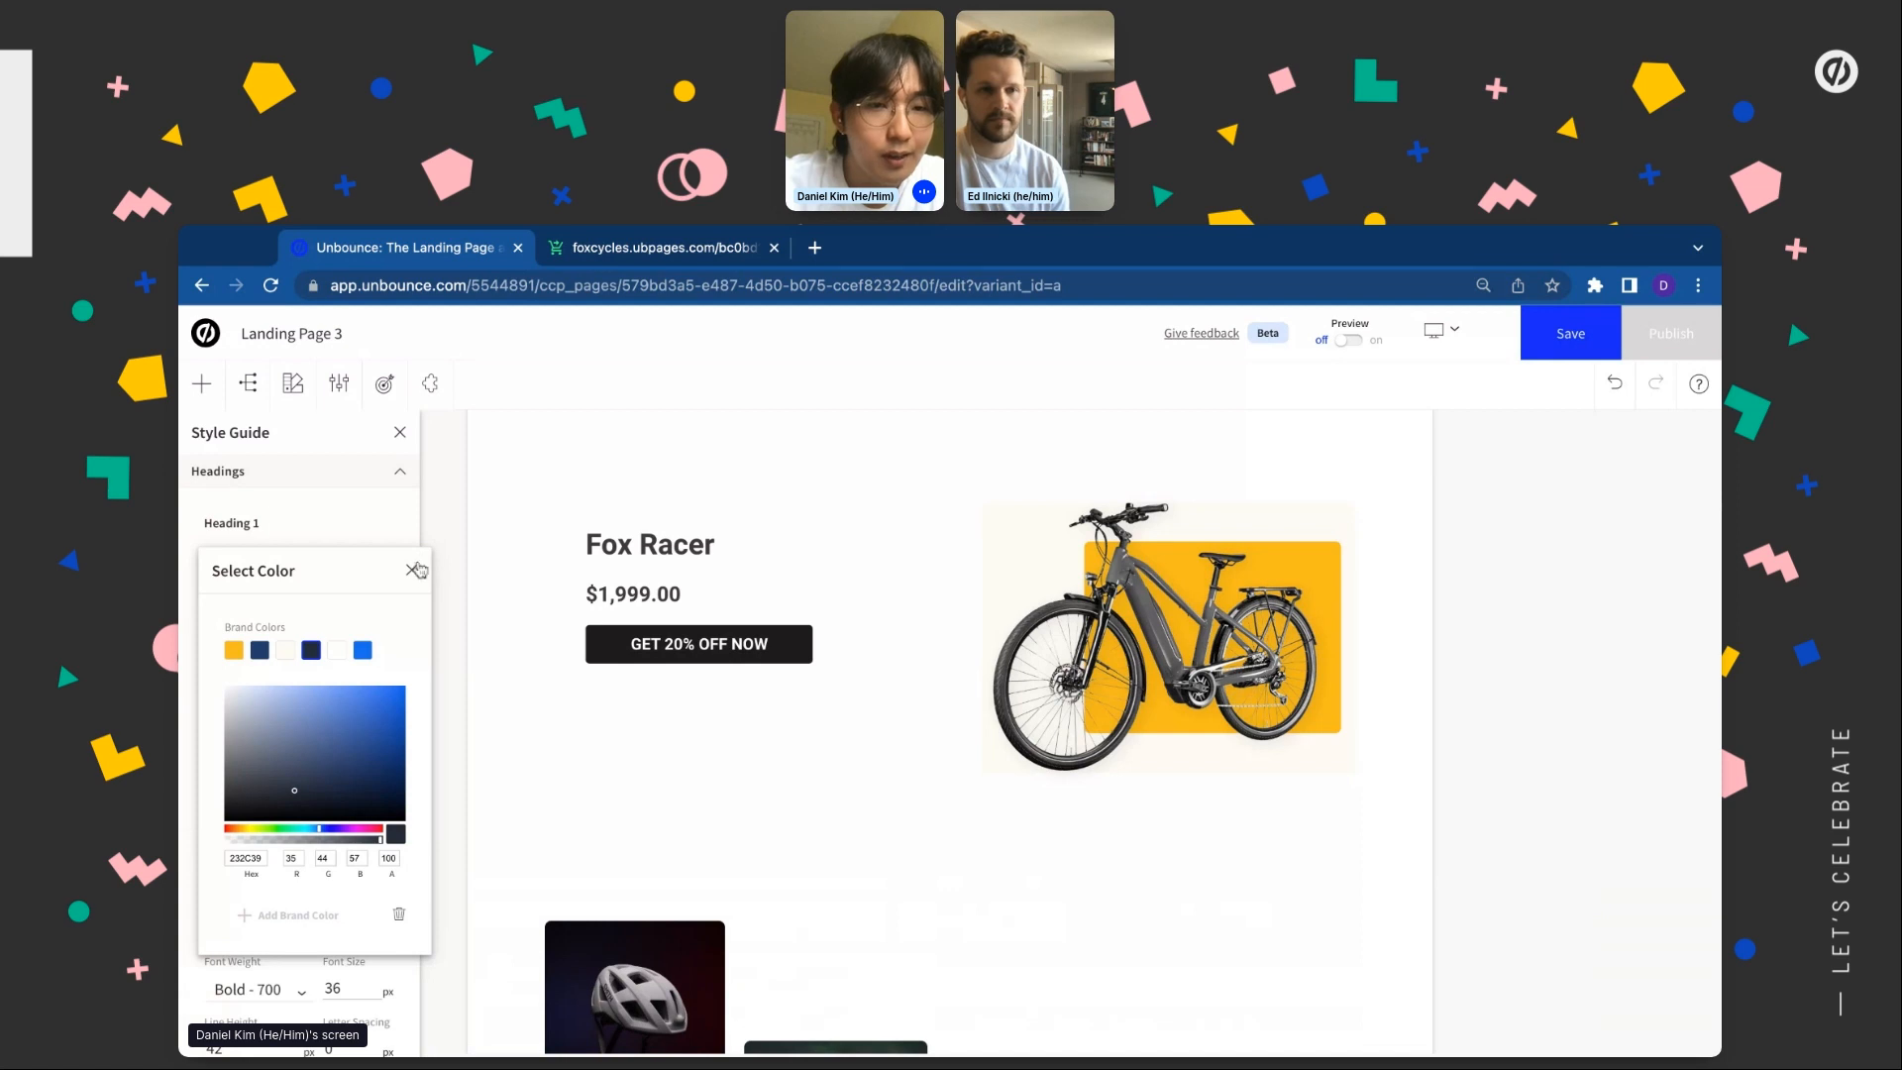
click(414, 569)
Set Heading 2 to Archivo with dark navy brand text
scroll(273, 753, down, 3)
click(275, 755)
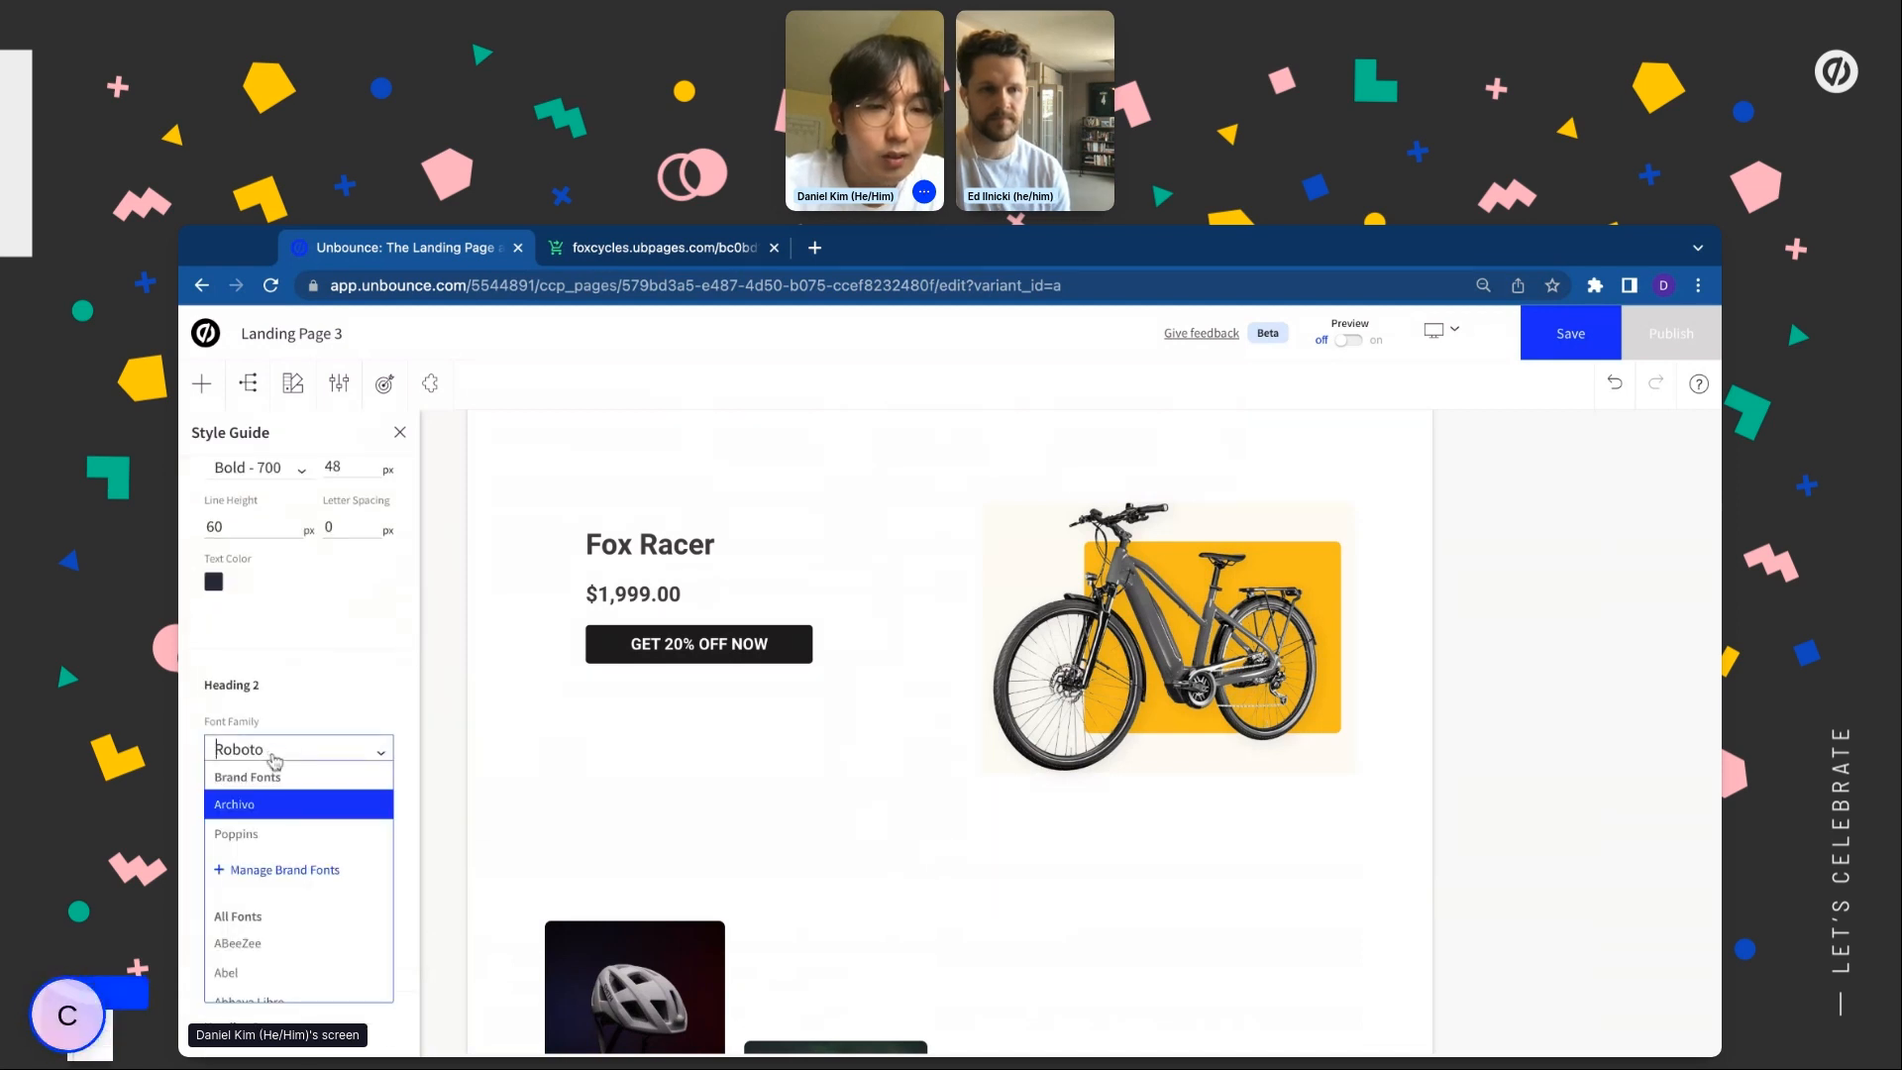
click(264, 813)
scroll(264, 814, down, 2)
click(213, 788)
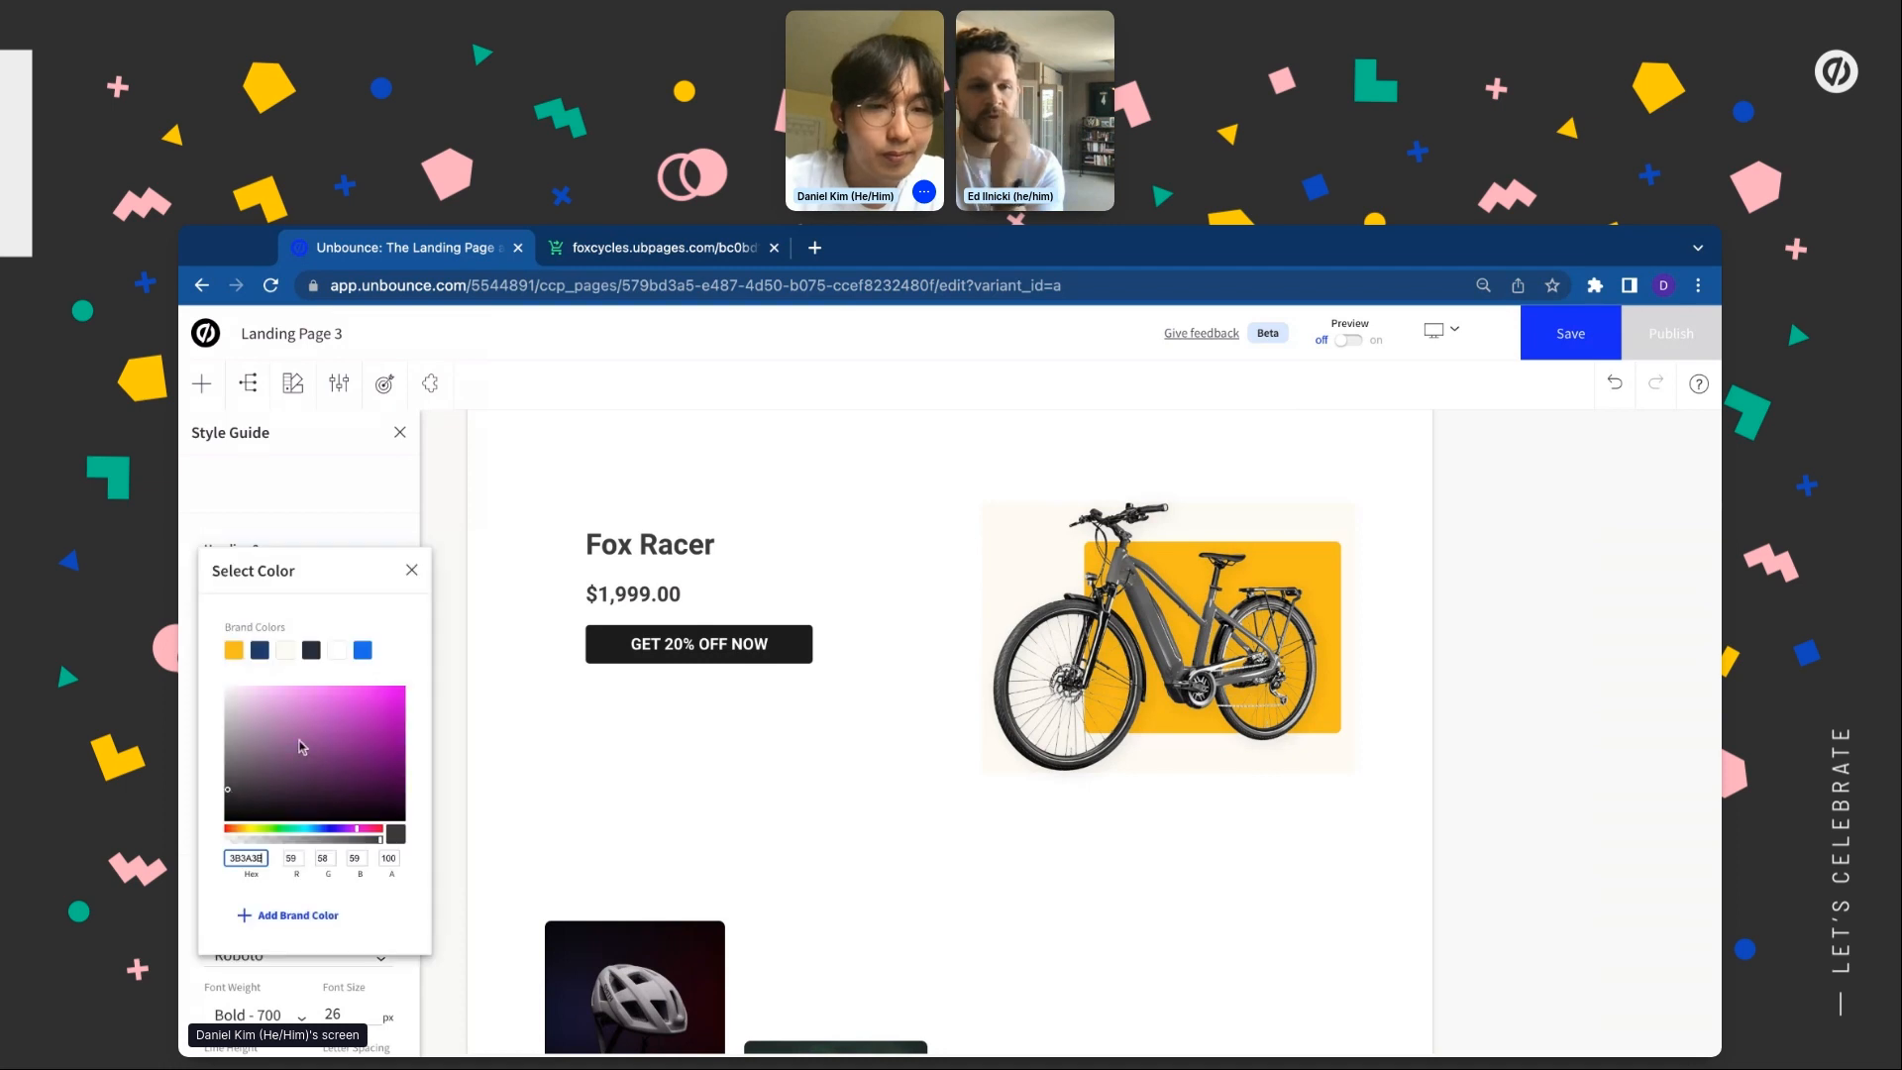
click(311, 651)
click(410, 573)
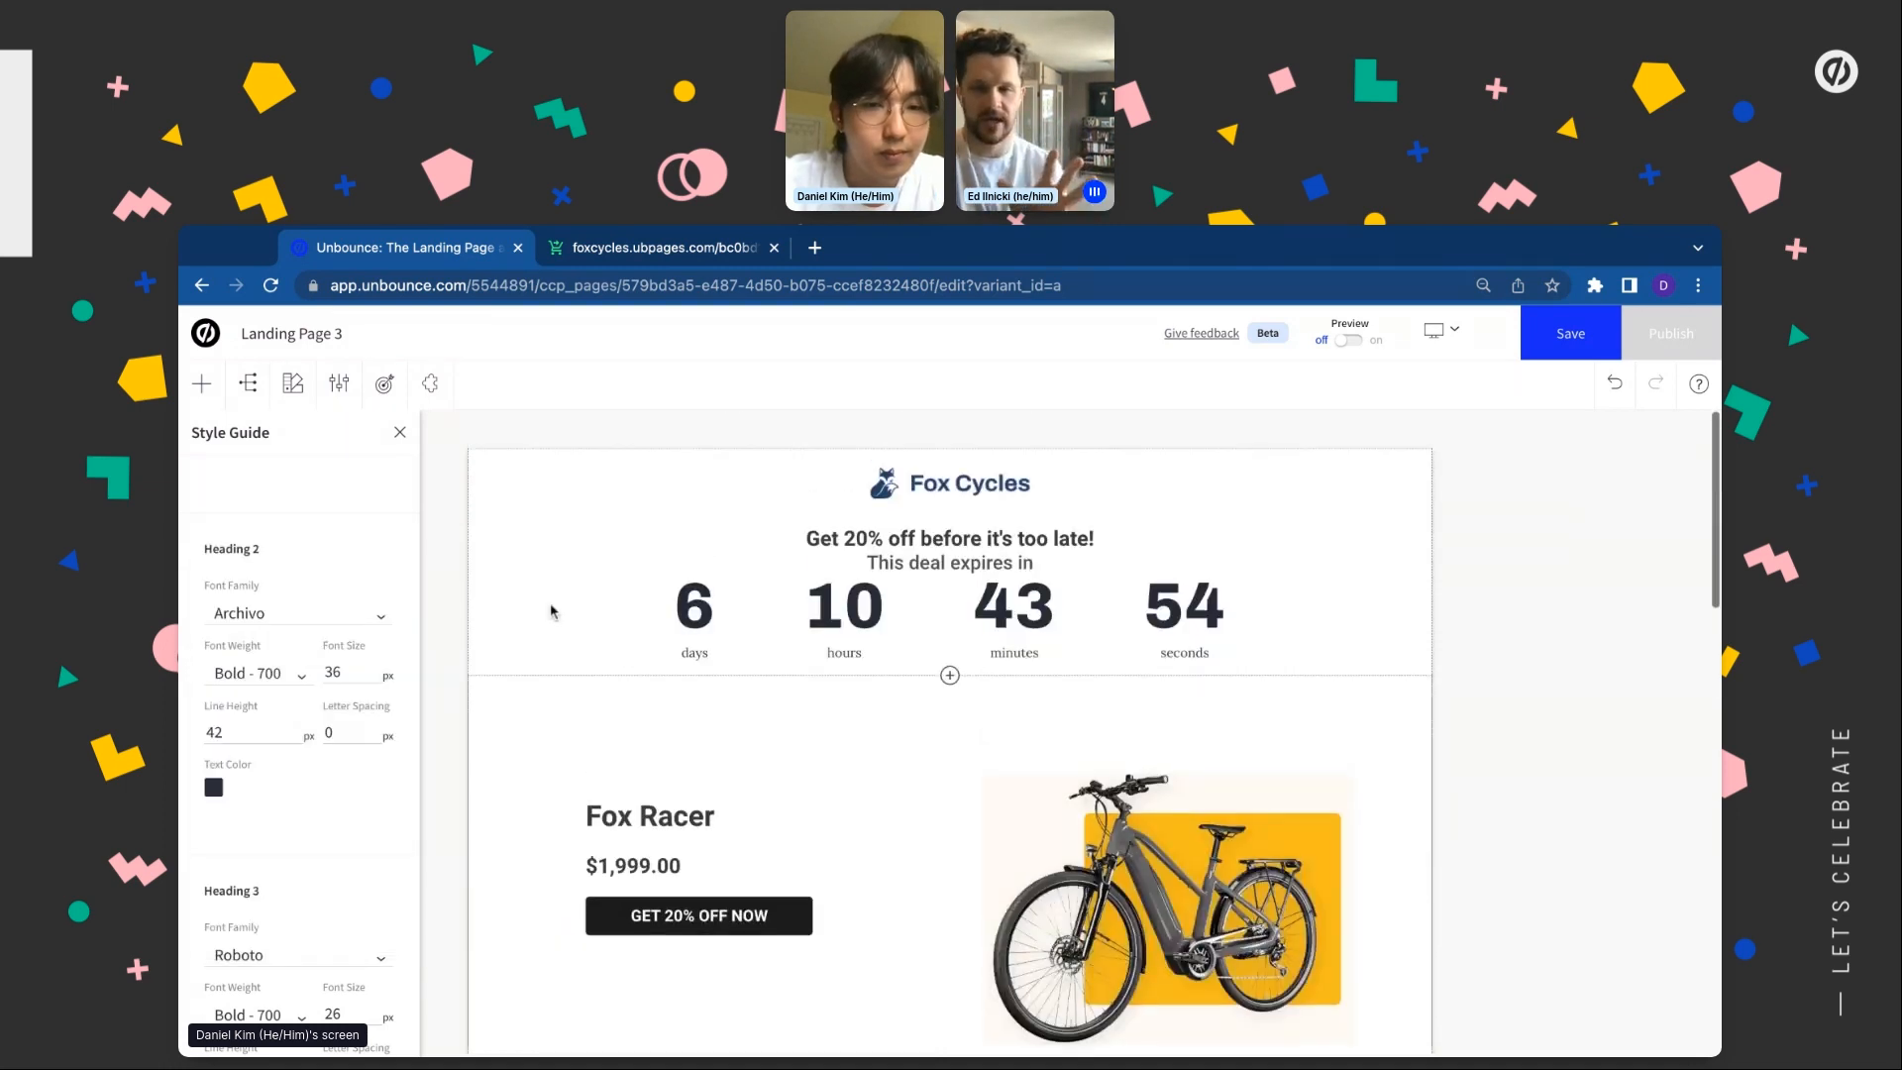
Set Heading 3 to Archivo with dark navy brand text
scroll(342, 594, down, 3)
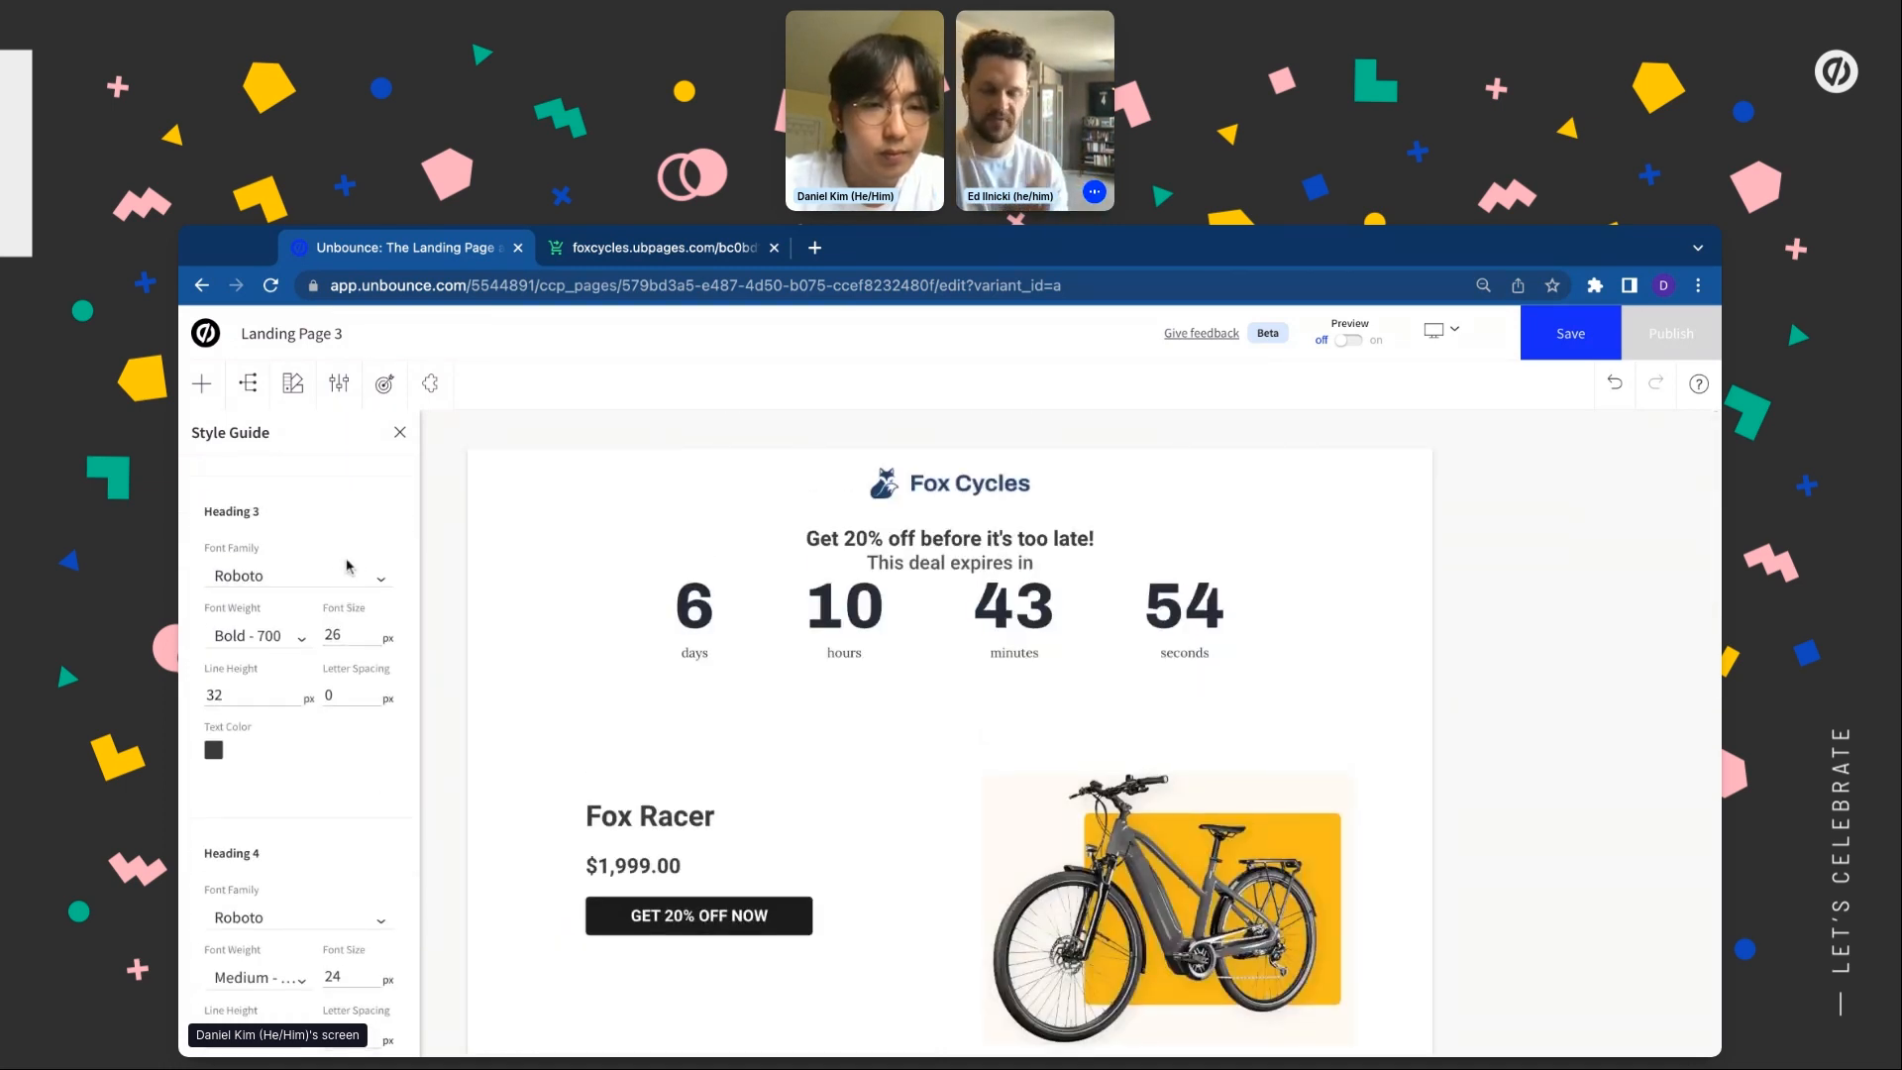
click(349, 572)
click(288, 632)
click(212, 749)
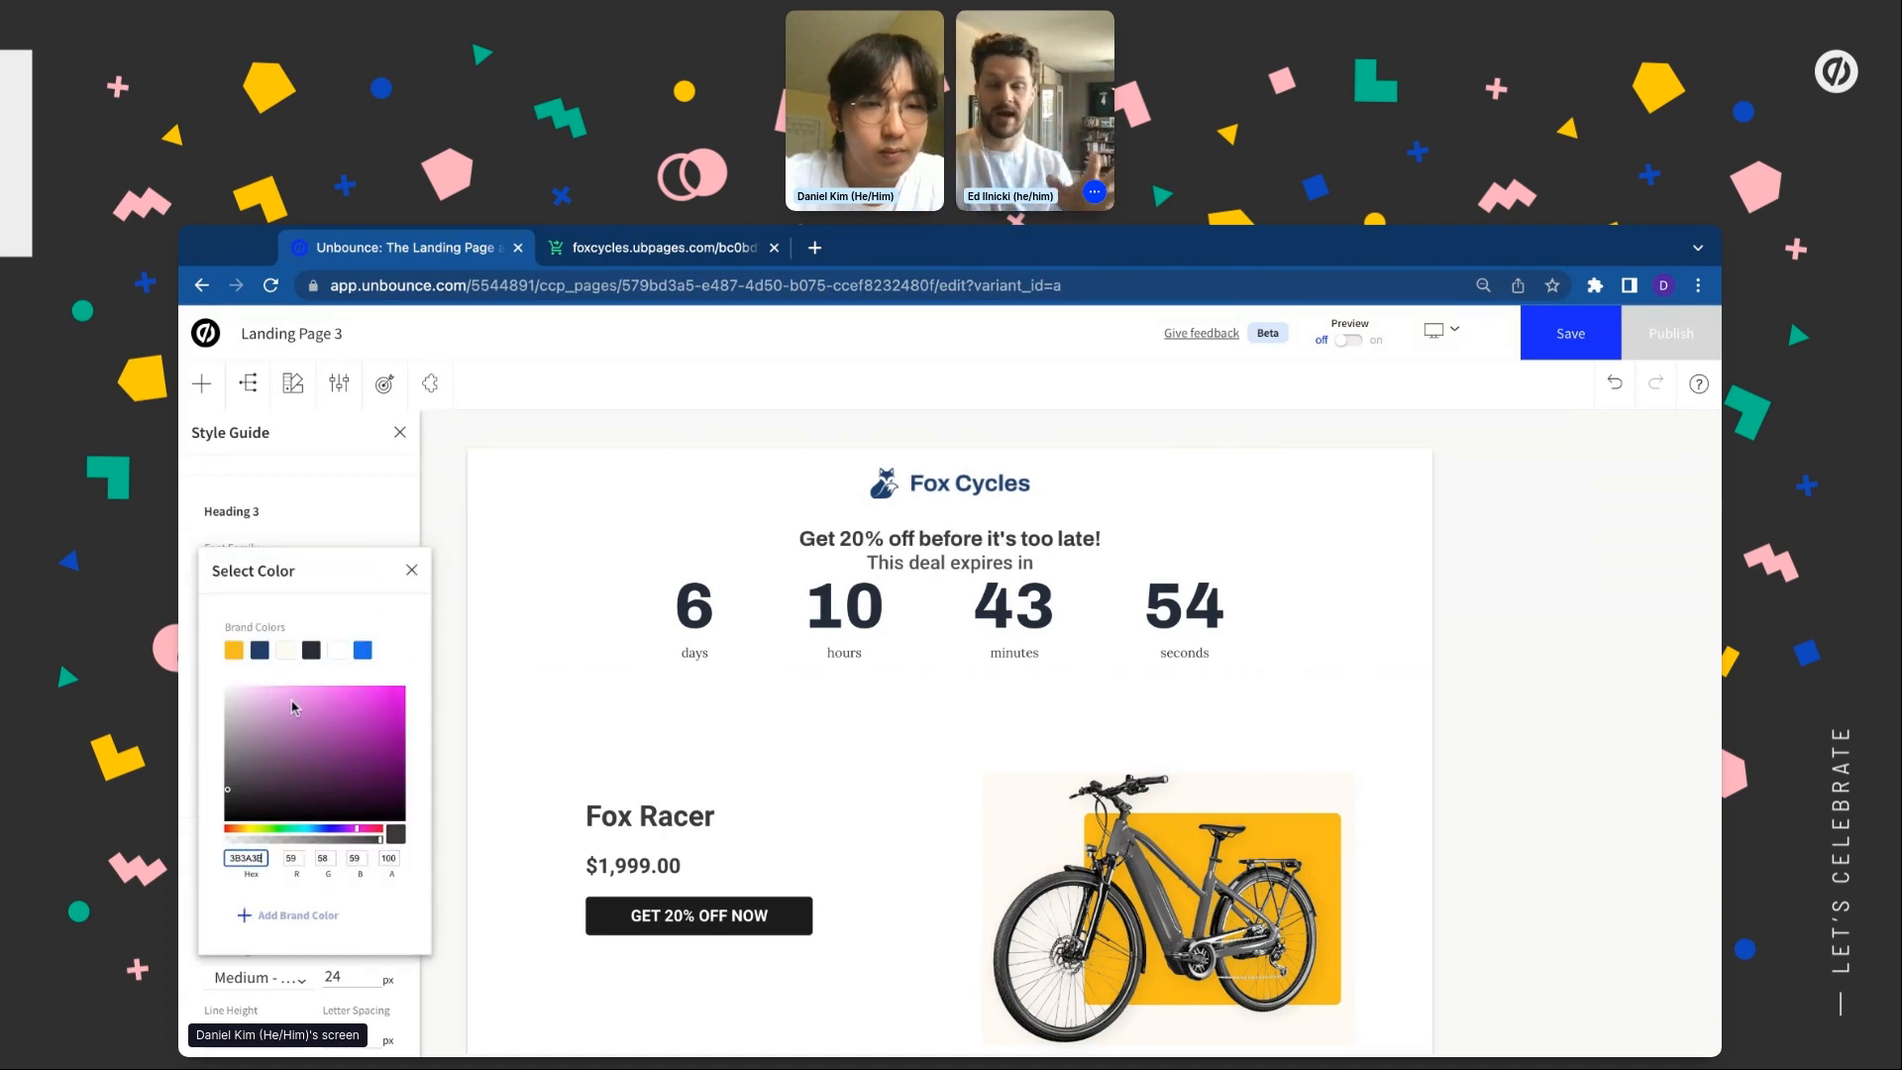
click(312, 651)
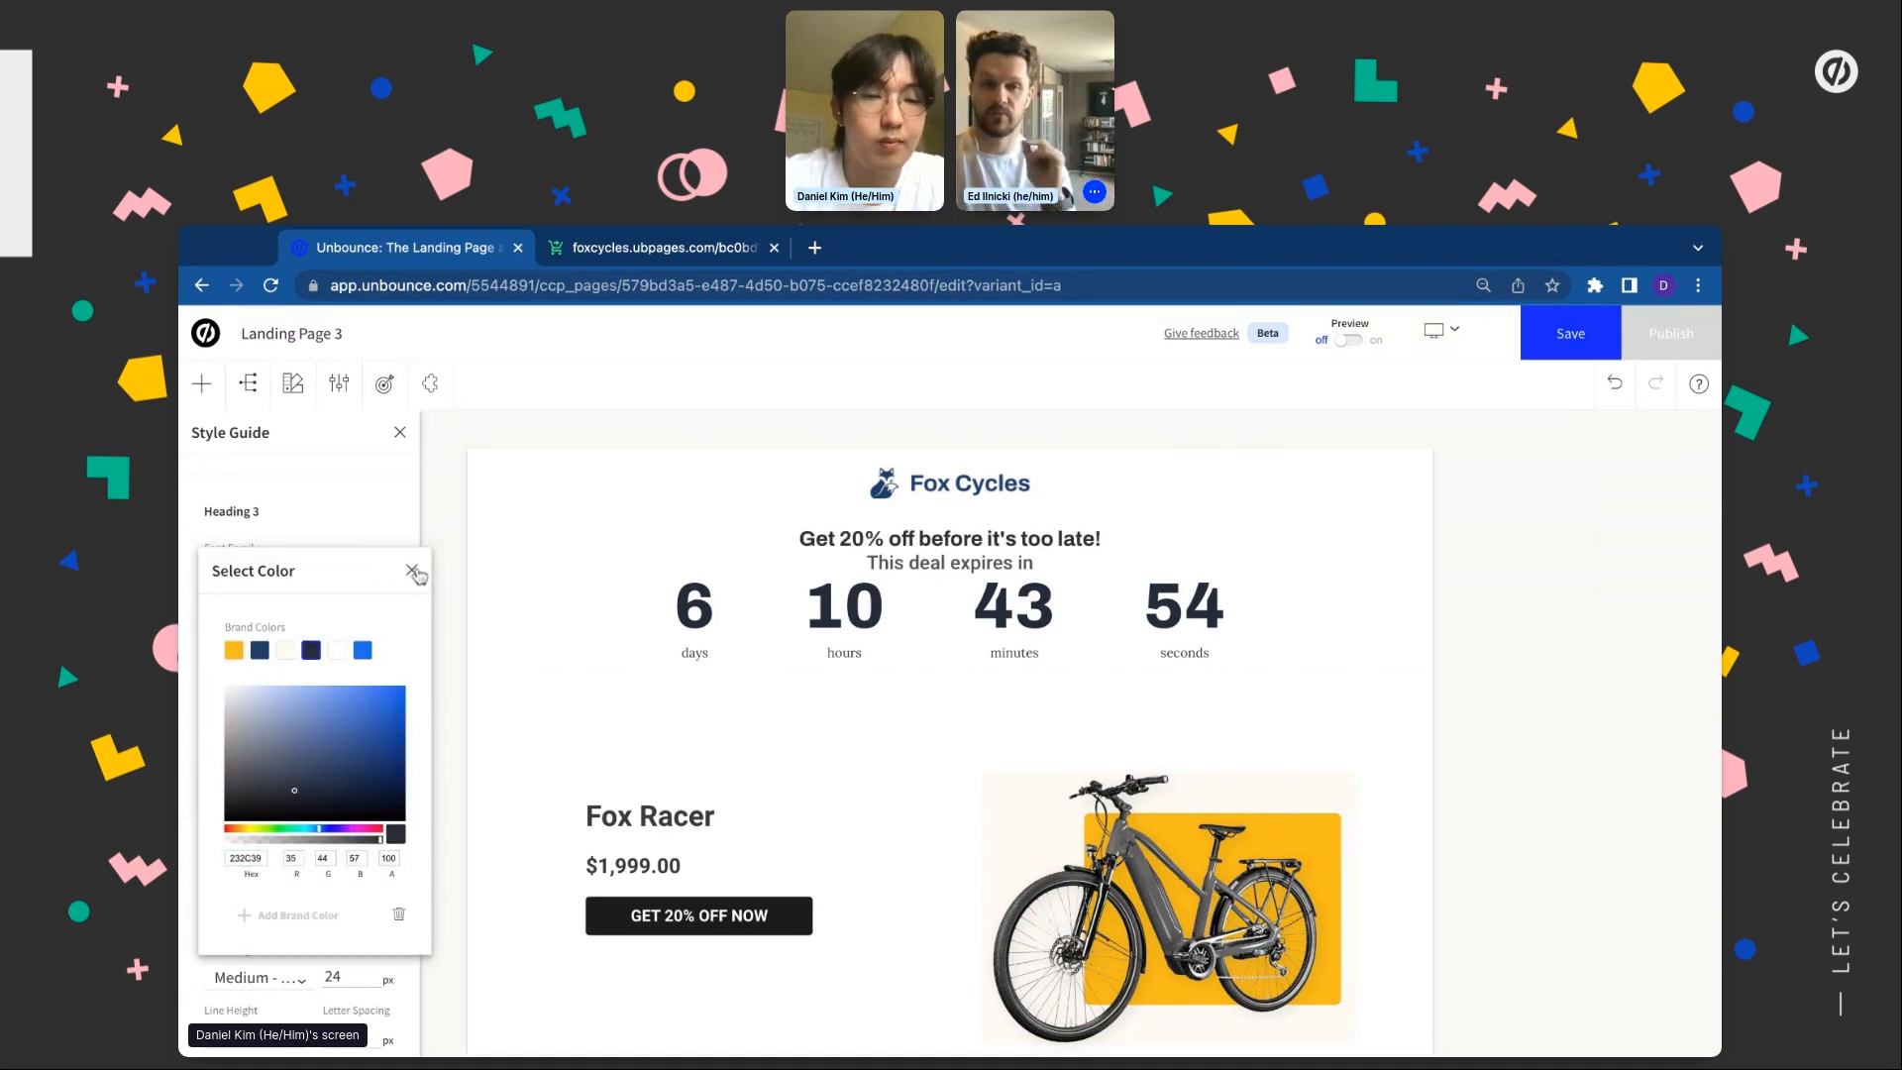
click(411, 571)
Set Heading 4 to Archivo with dark navy brand text
scroll(297, 634, down, 5)
click(260, 640)
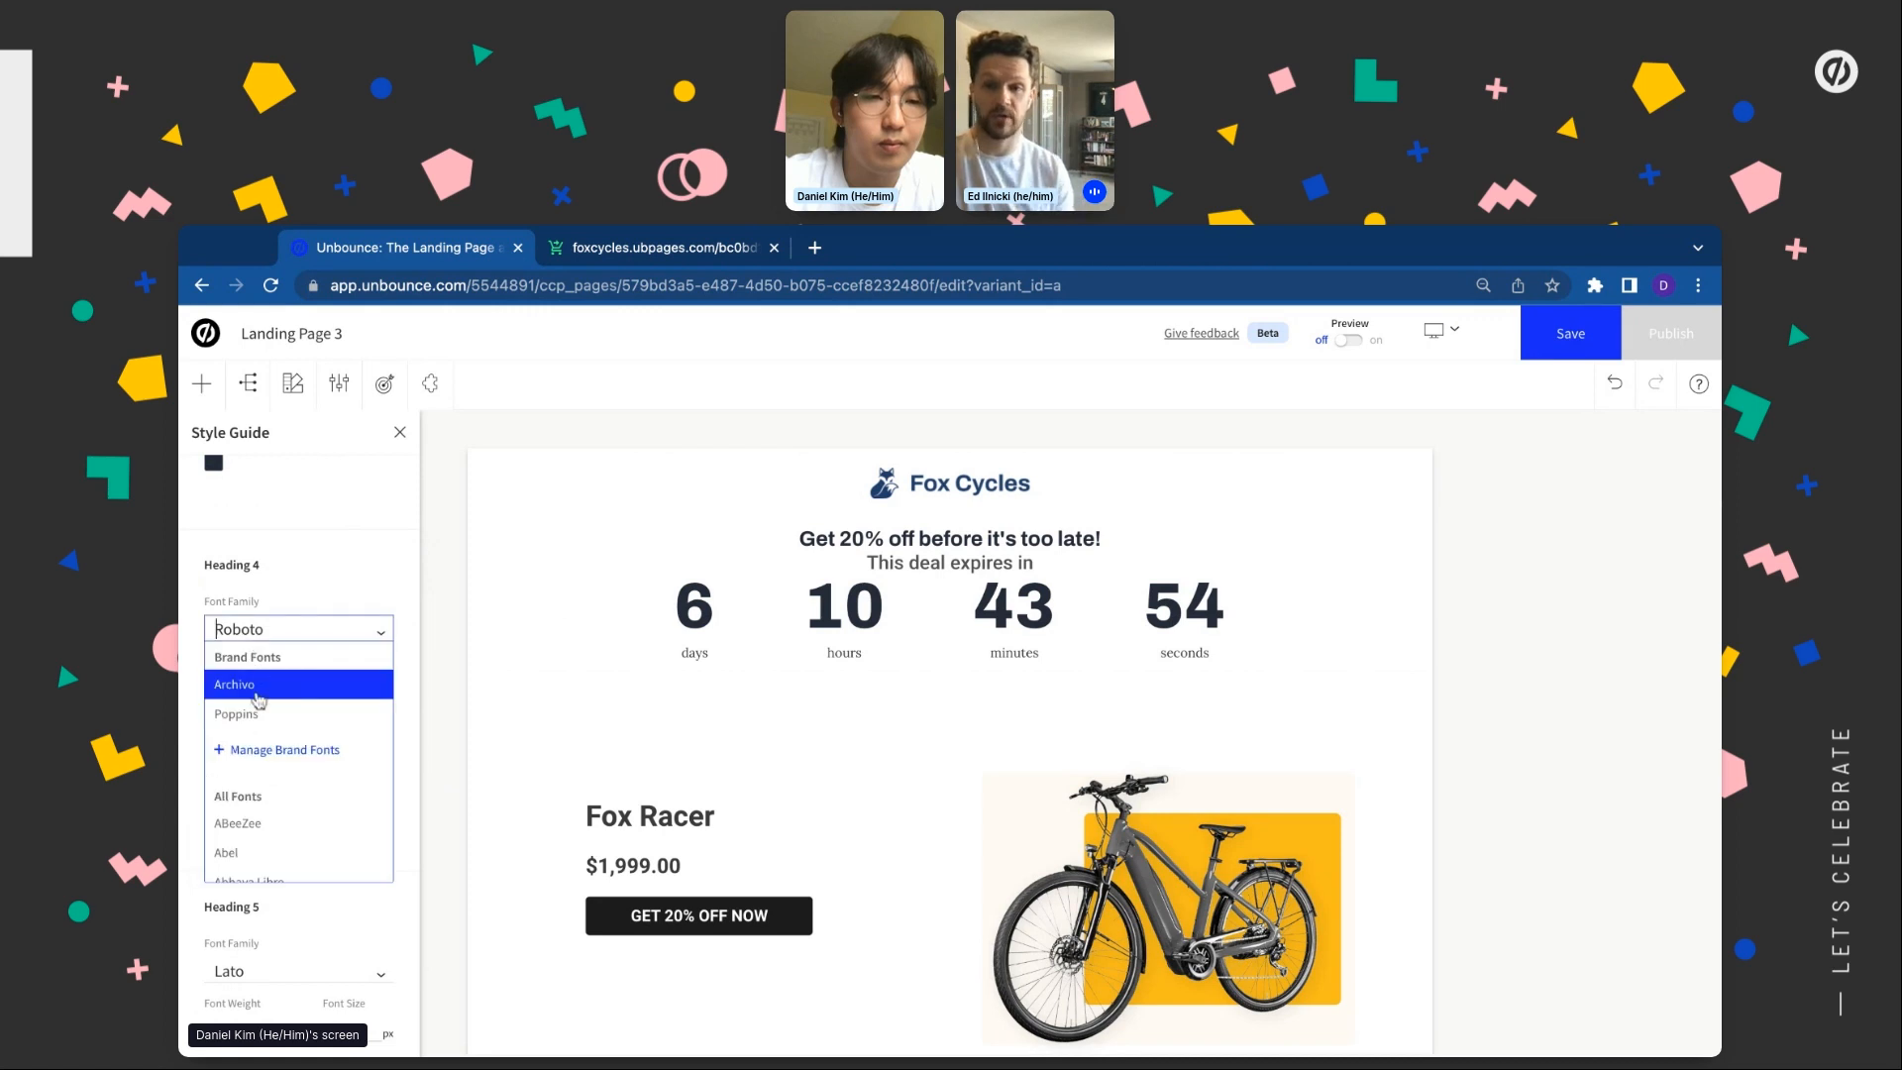
click(260, 700)
click(214, 804)
click(311, 651)
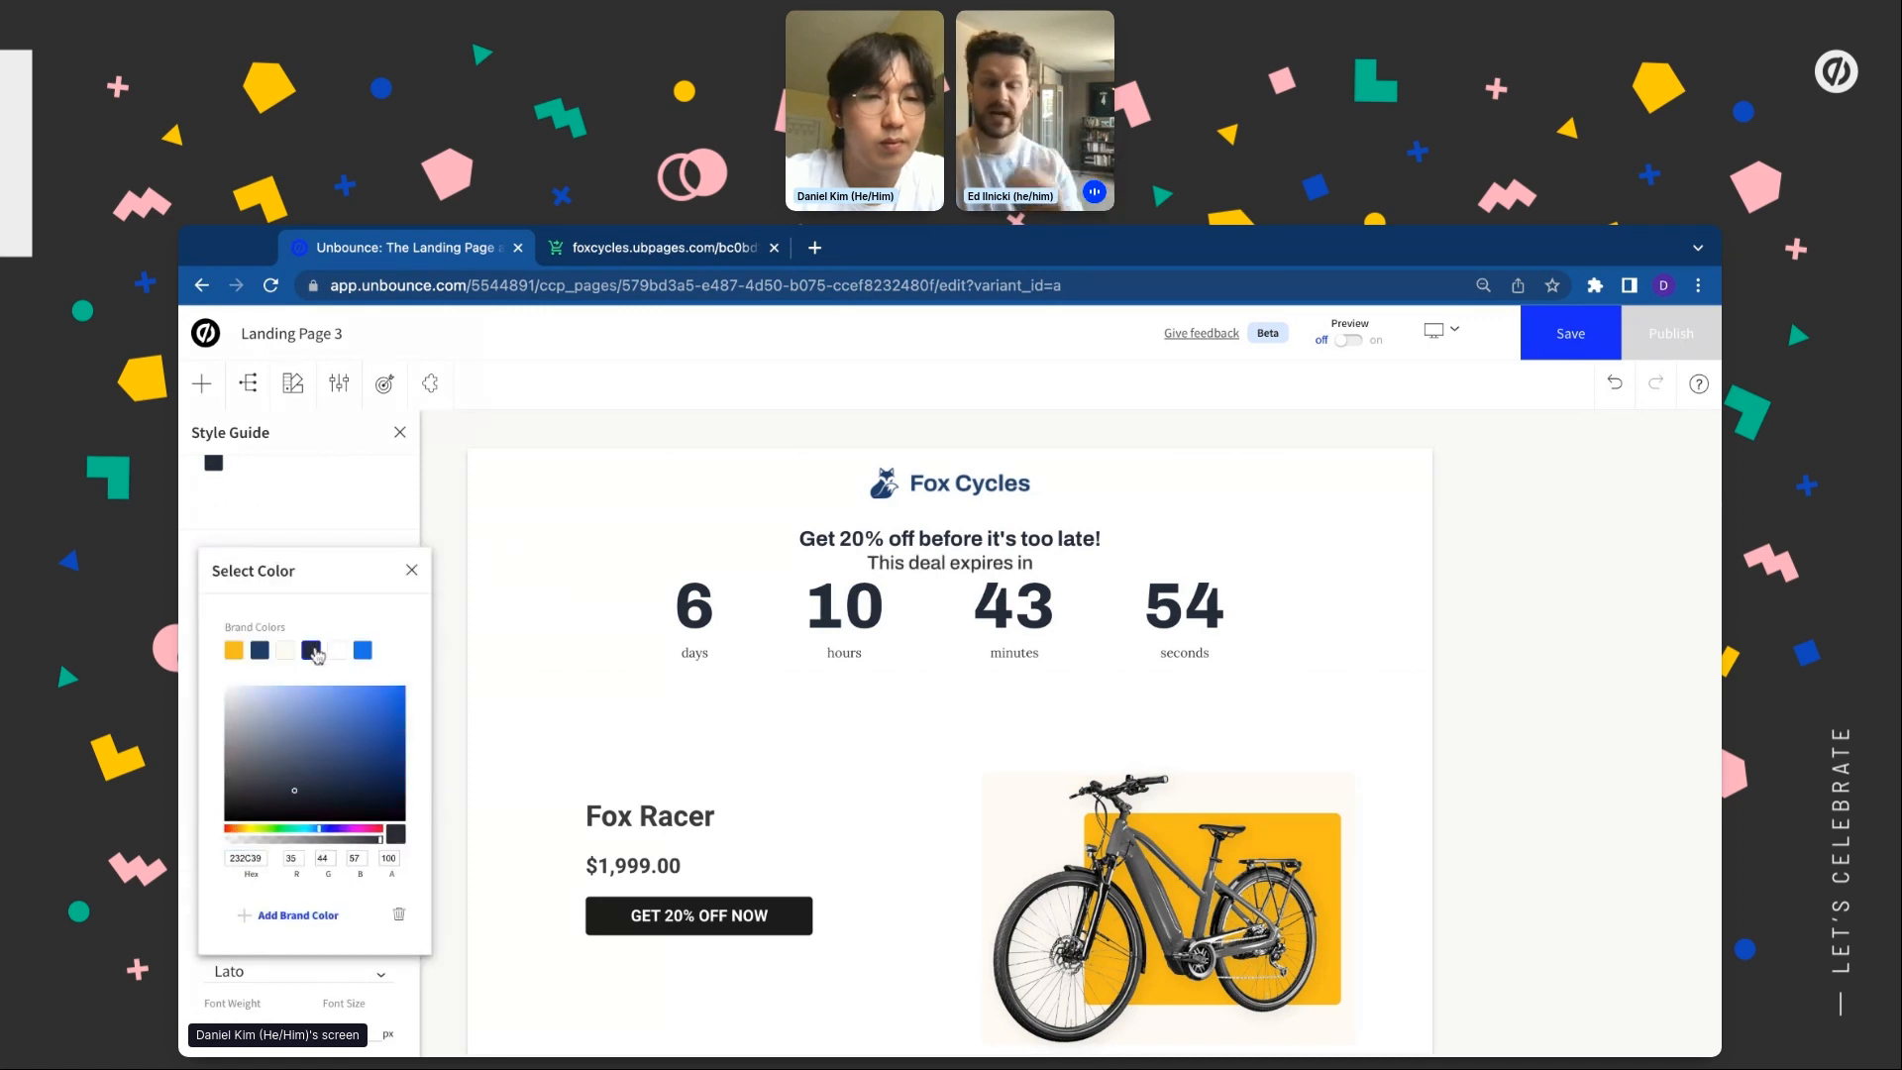
click(412, 570)
Switch Heading 5 from Lato to Archivo with dark navy brand text
scroll(271, 752, down, 3)
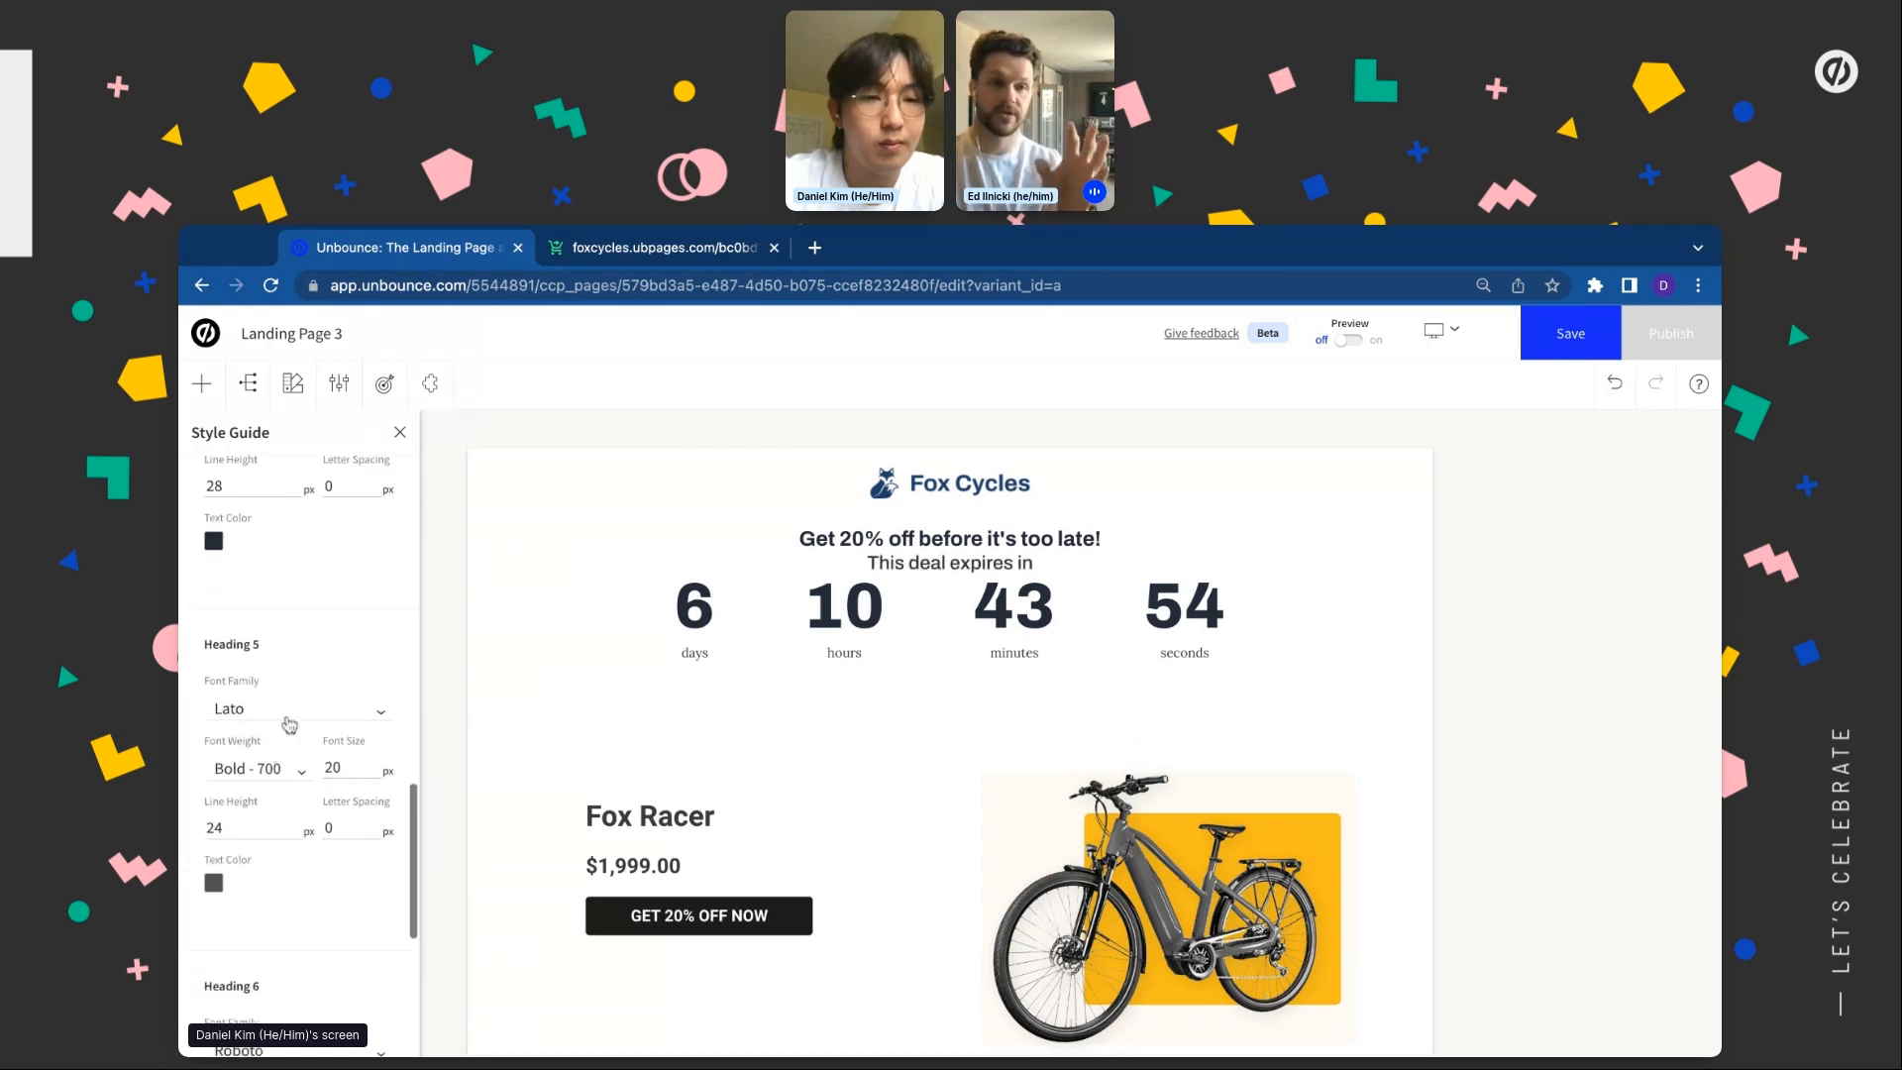
click(283, 713)
click(260, 768)
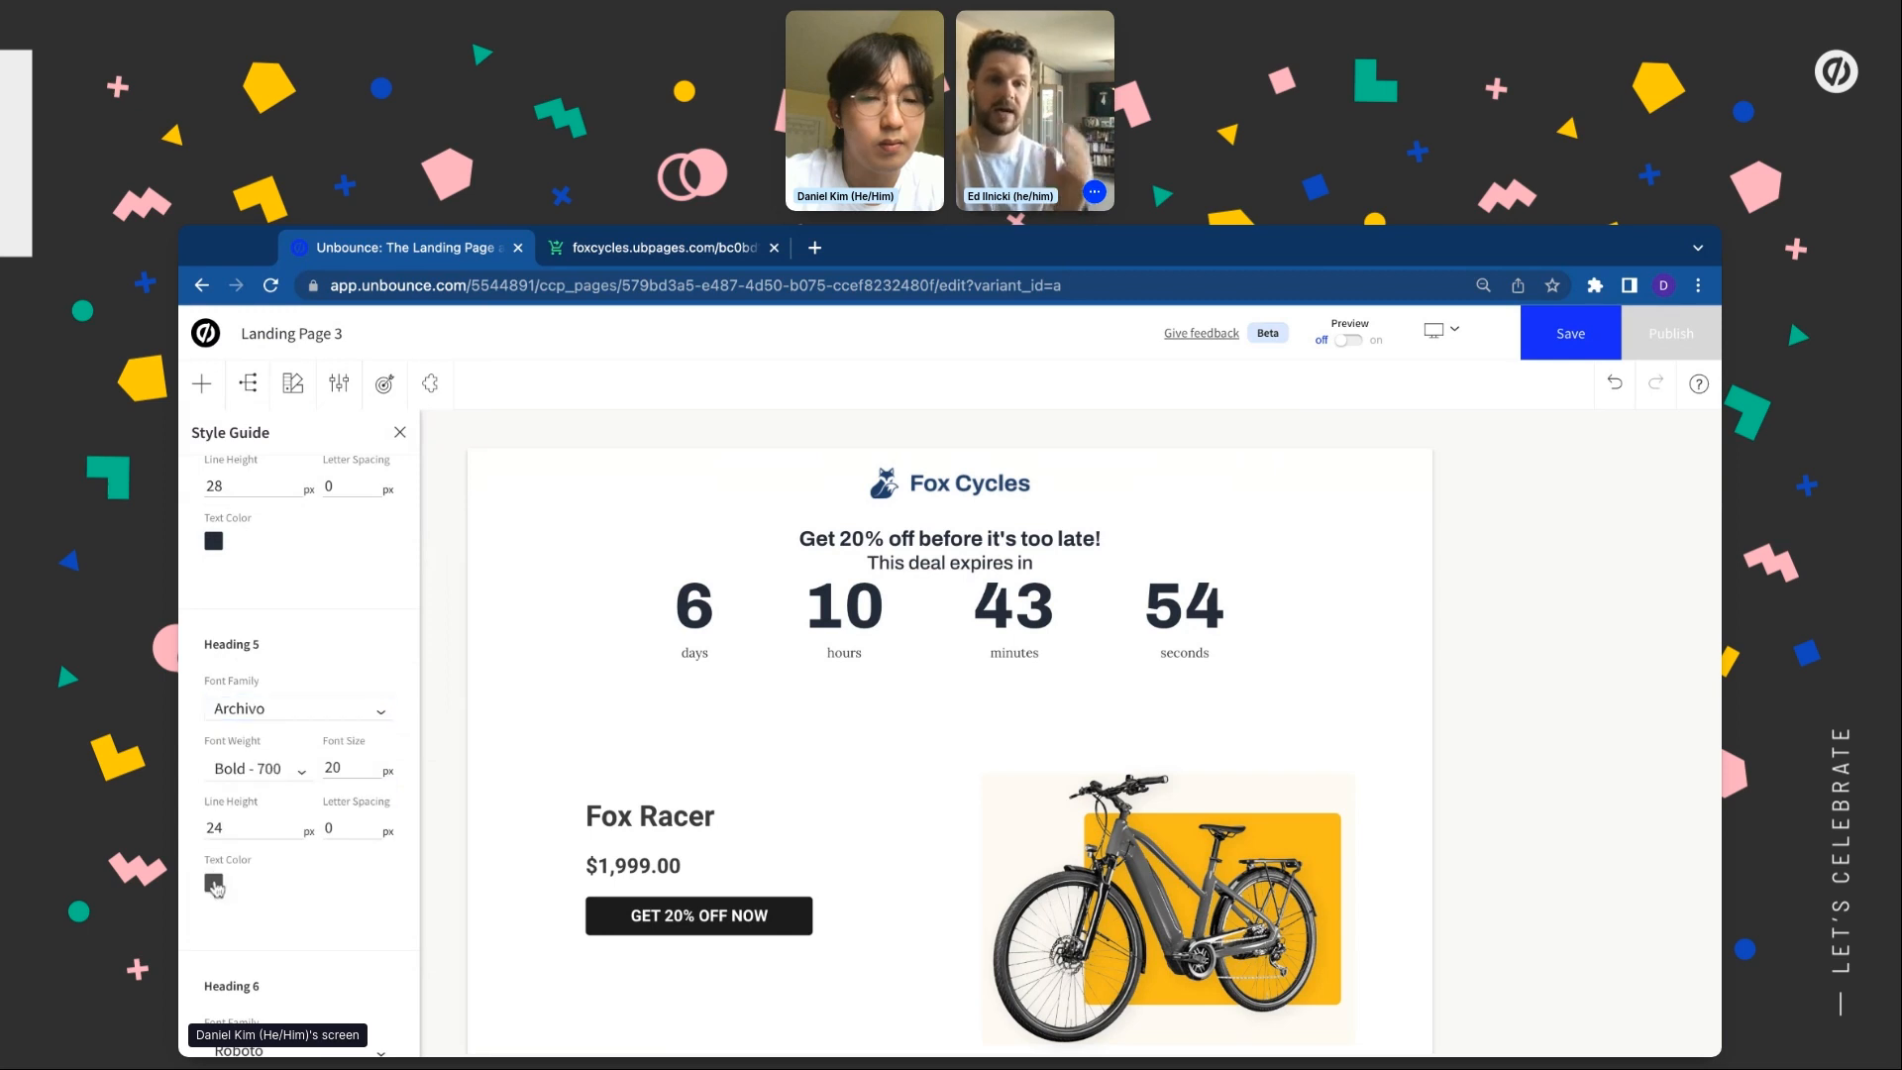
click(213, 882)
click(311, 649)
click(411, 571)
Switch Heading 6 to Archivo with the dark brand text colour
scroll(310, 836, down, 5)
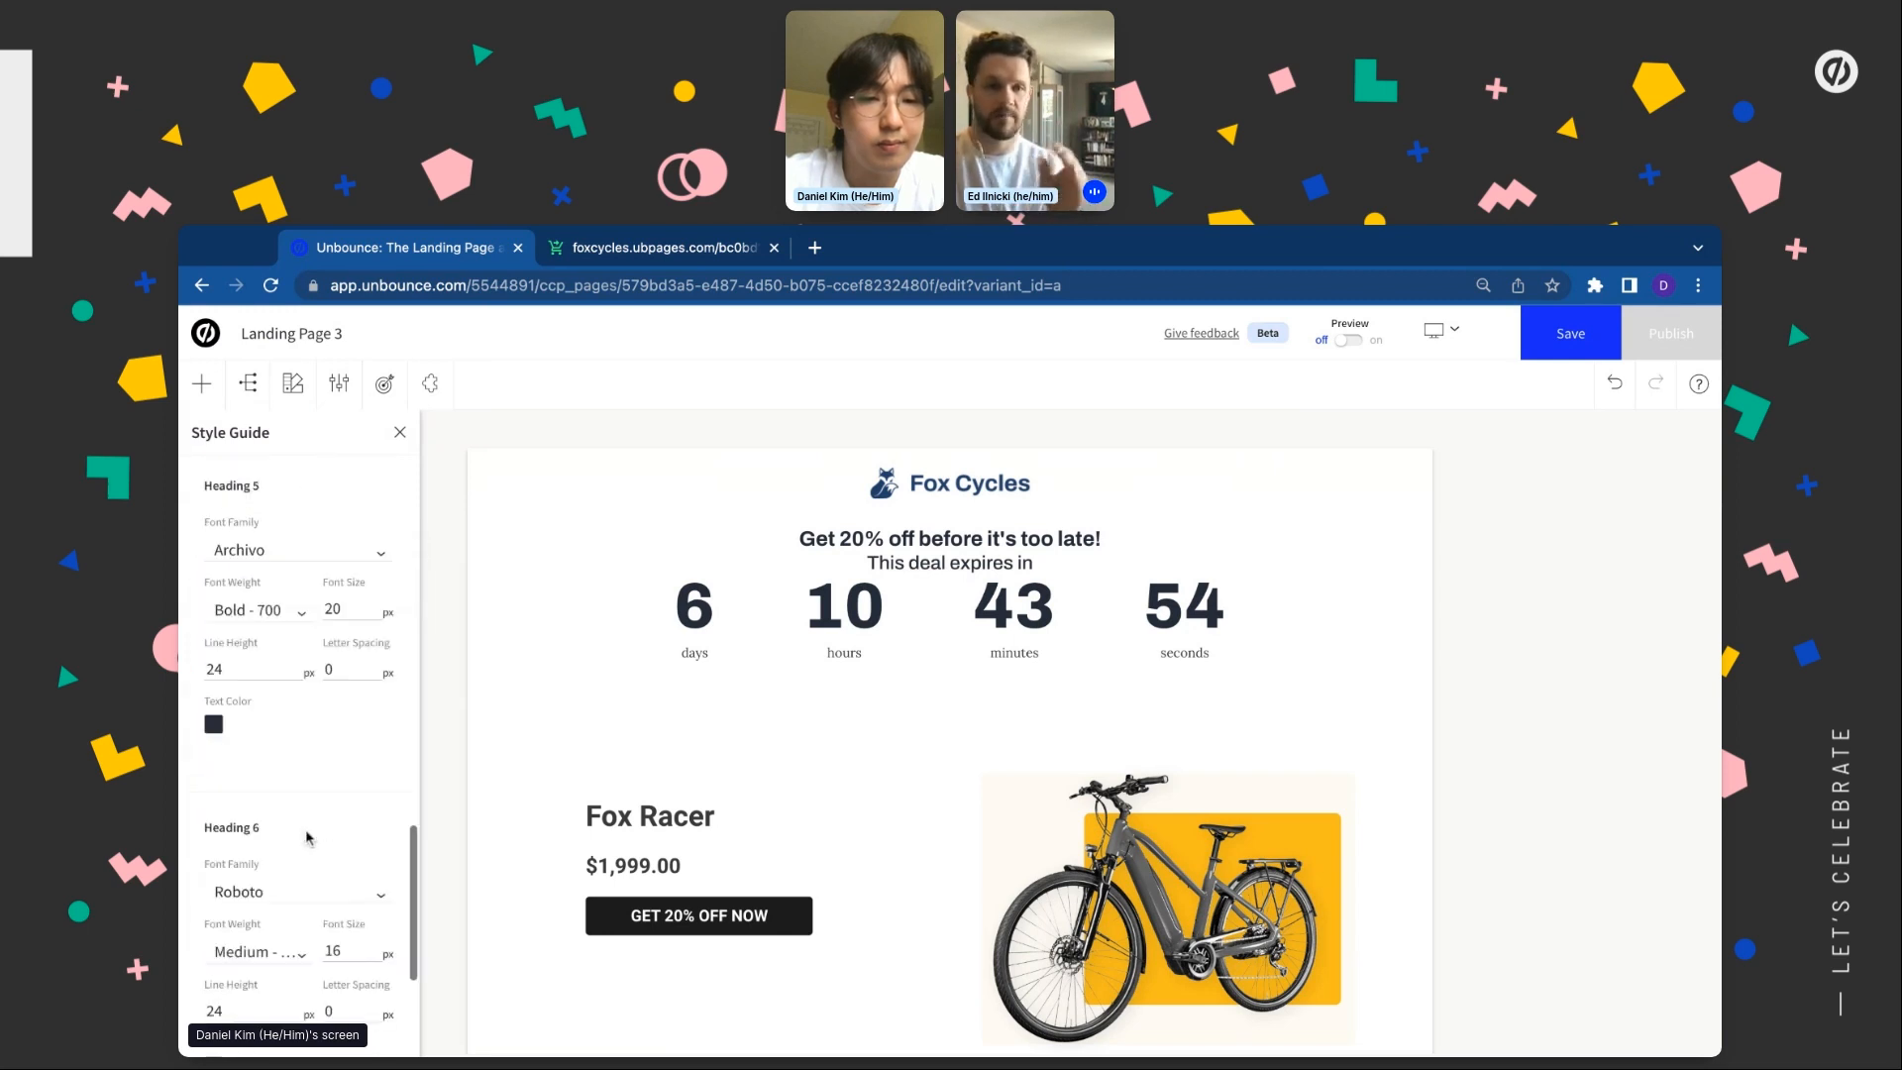
click(316, 803)
click(273, 860)
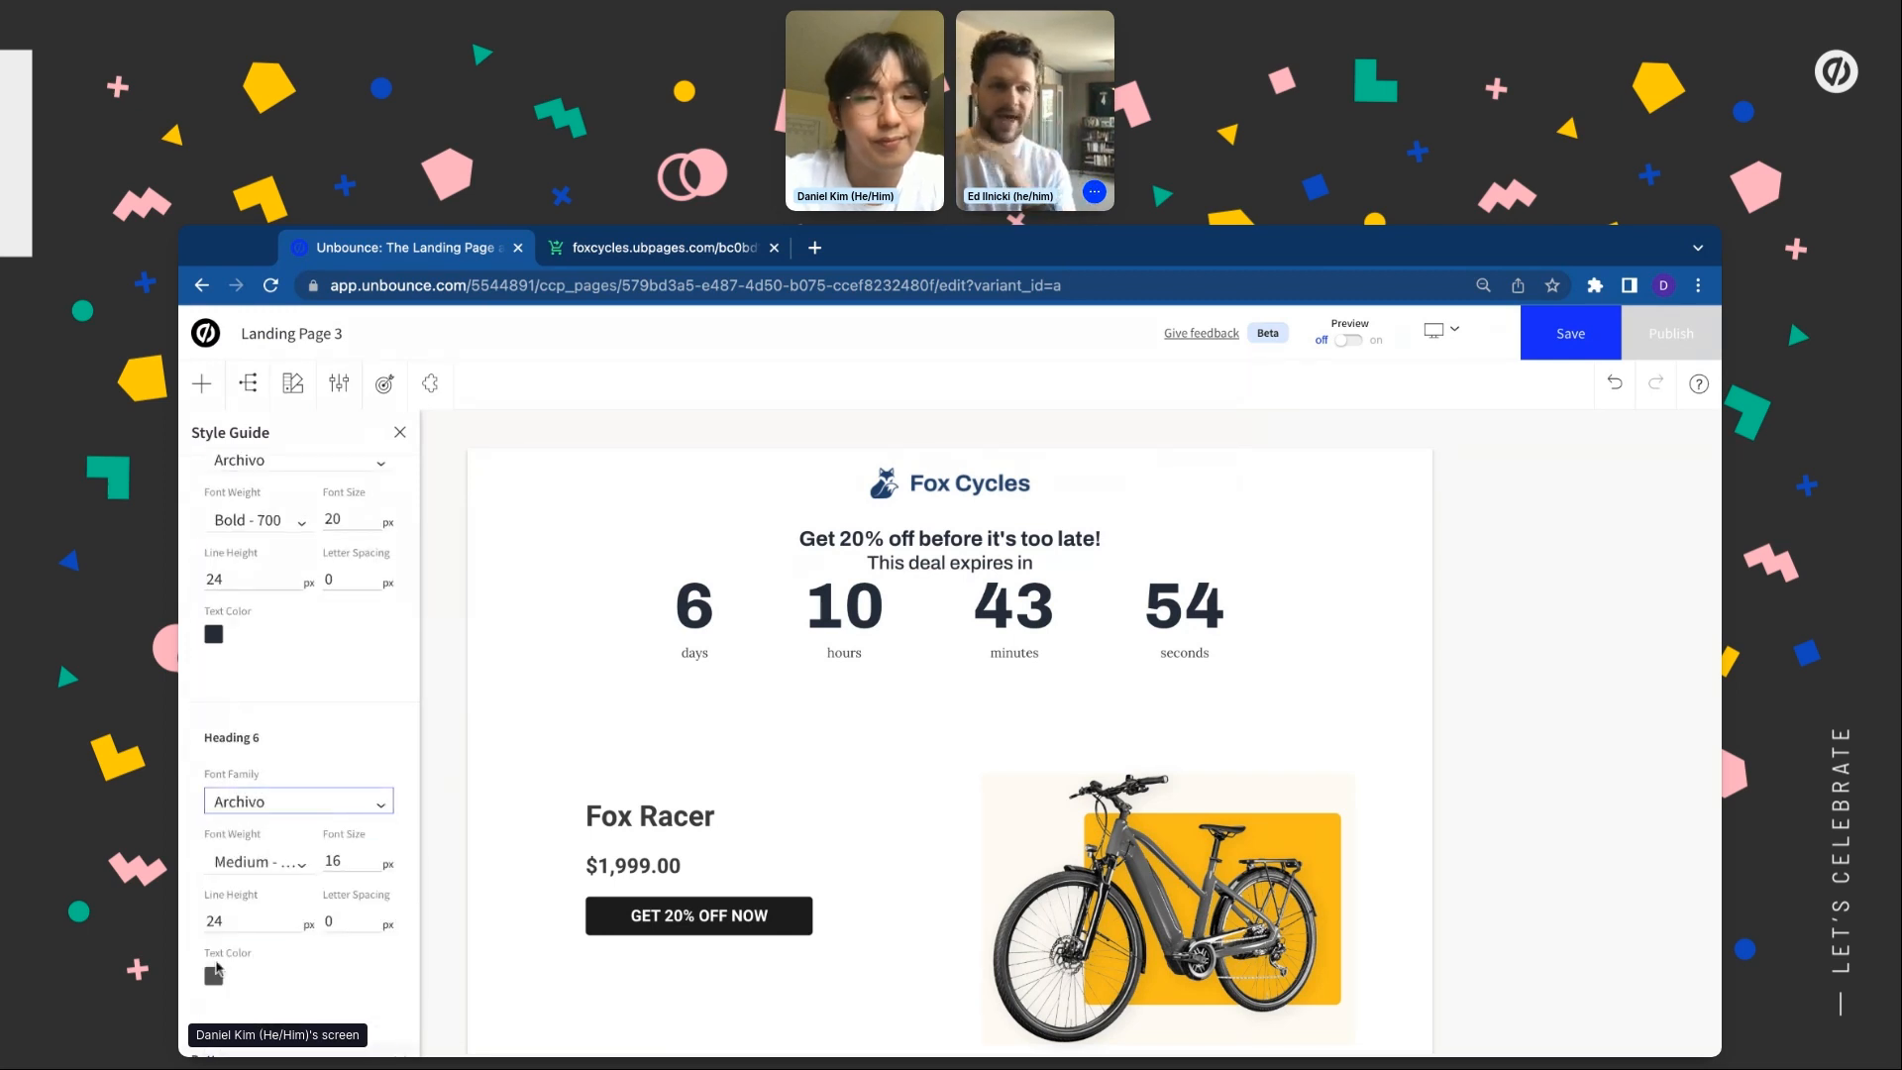
click(214, 975)
click(313, 654)
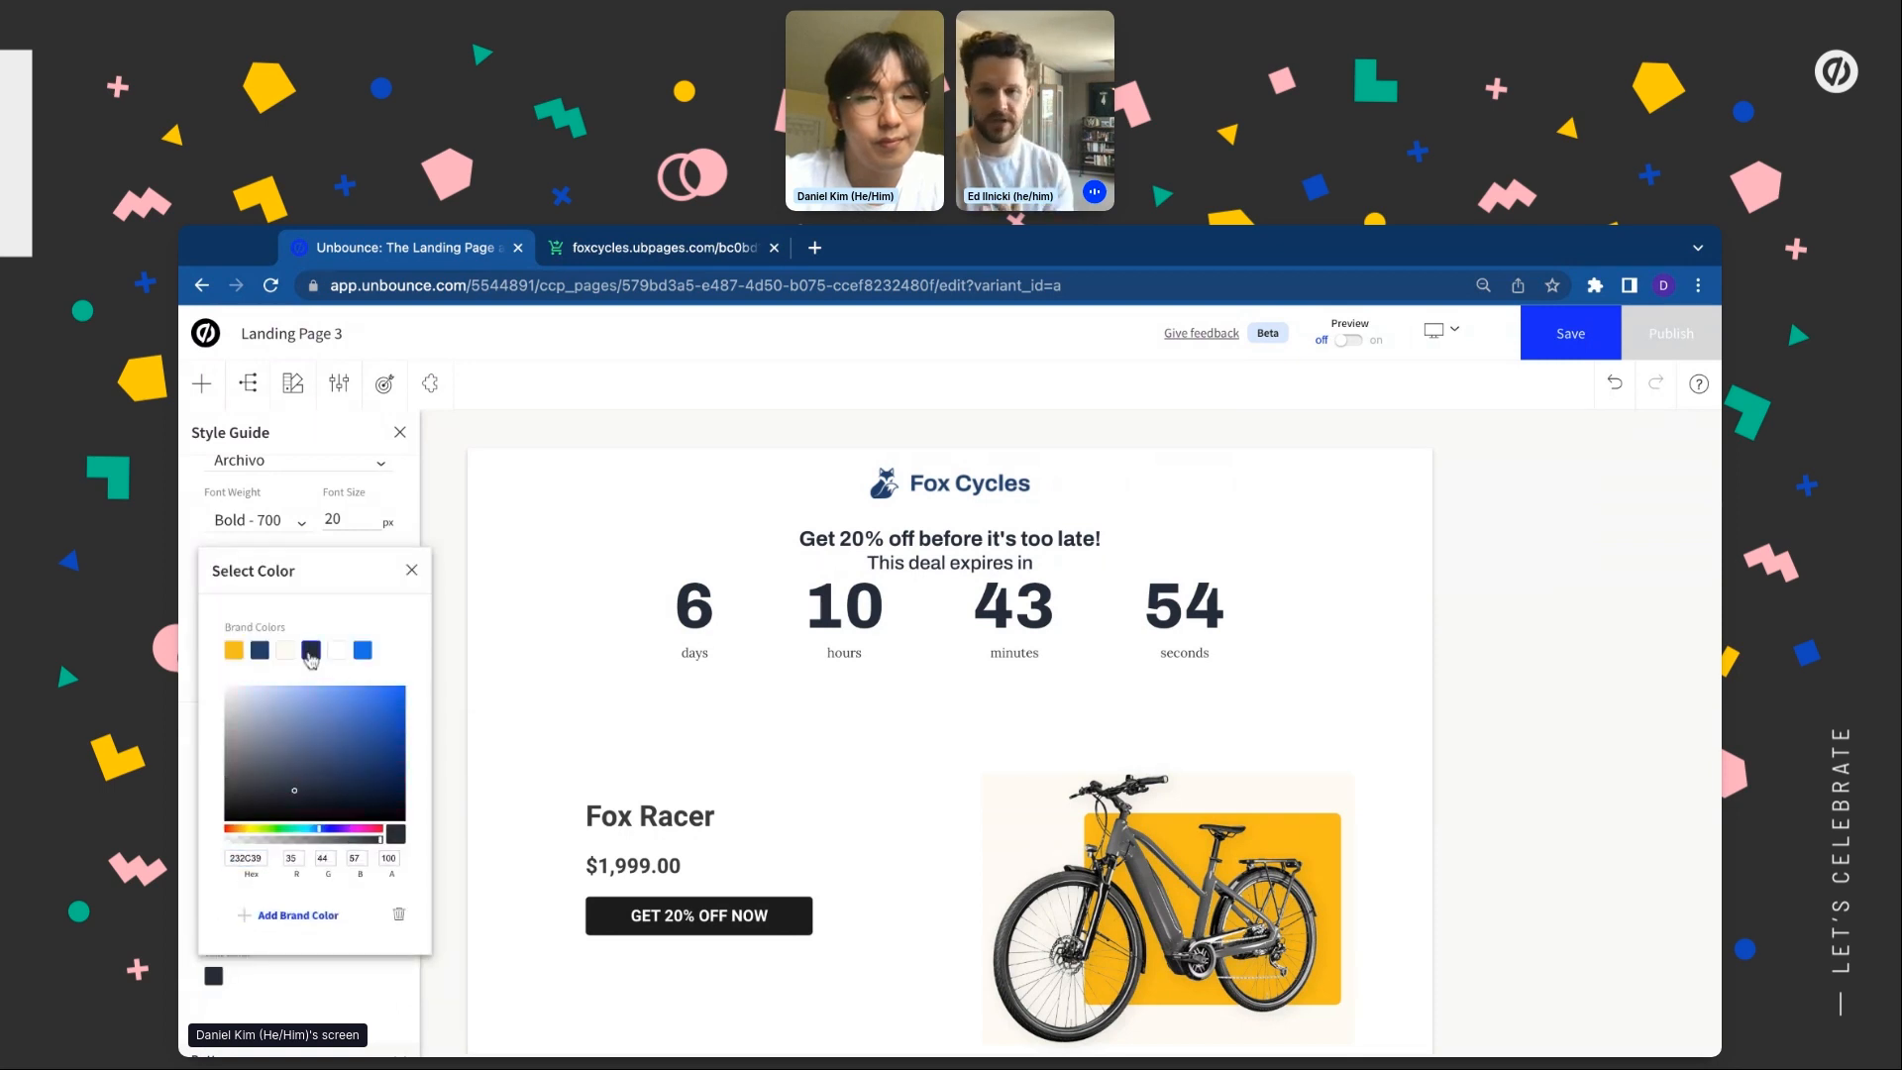
click(411, 570)
scroll(305, 788, down, 2)
scroll(305, 787, up, 10)
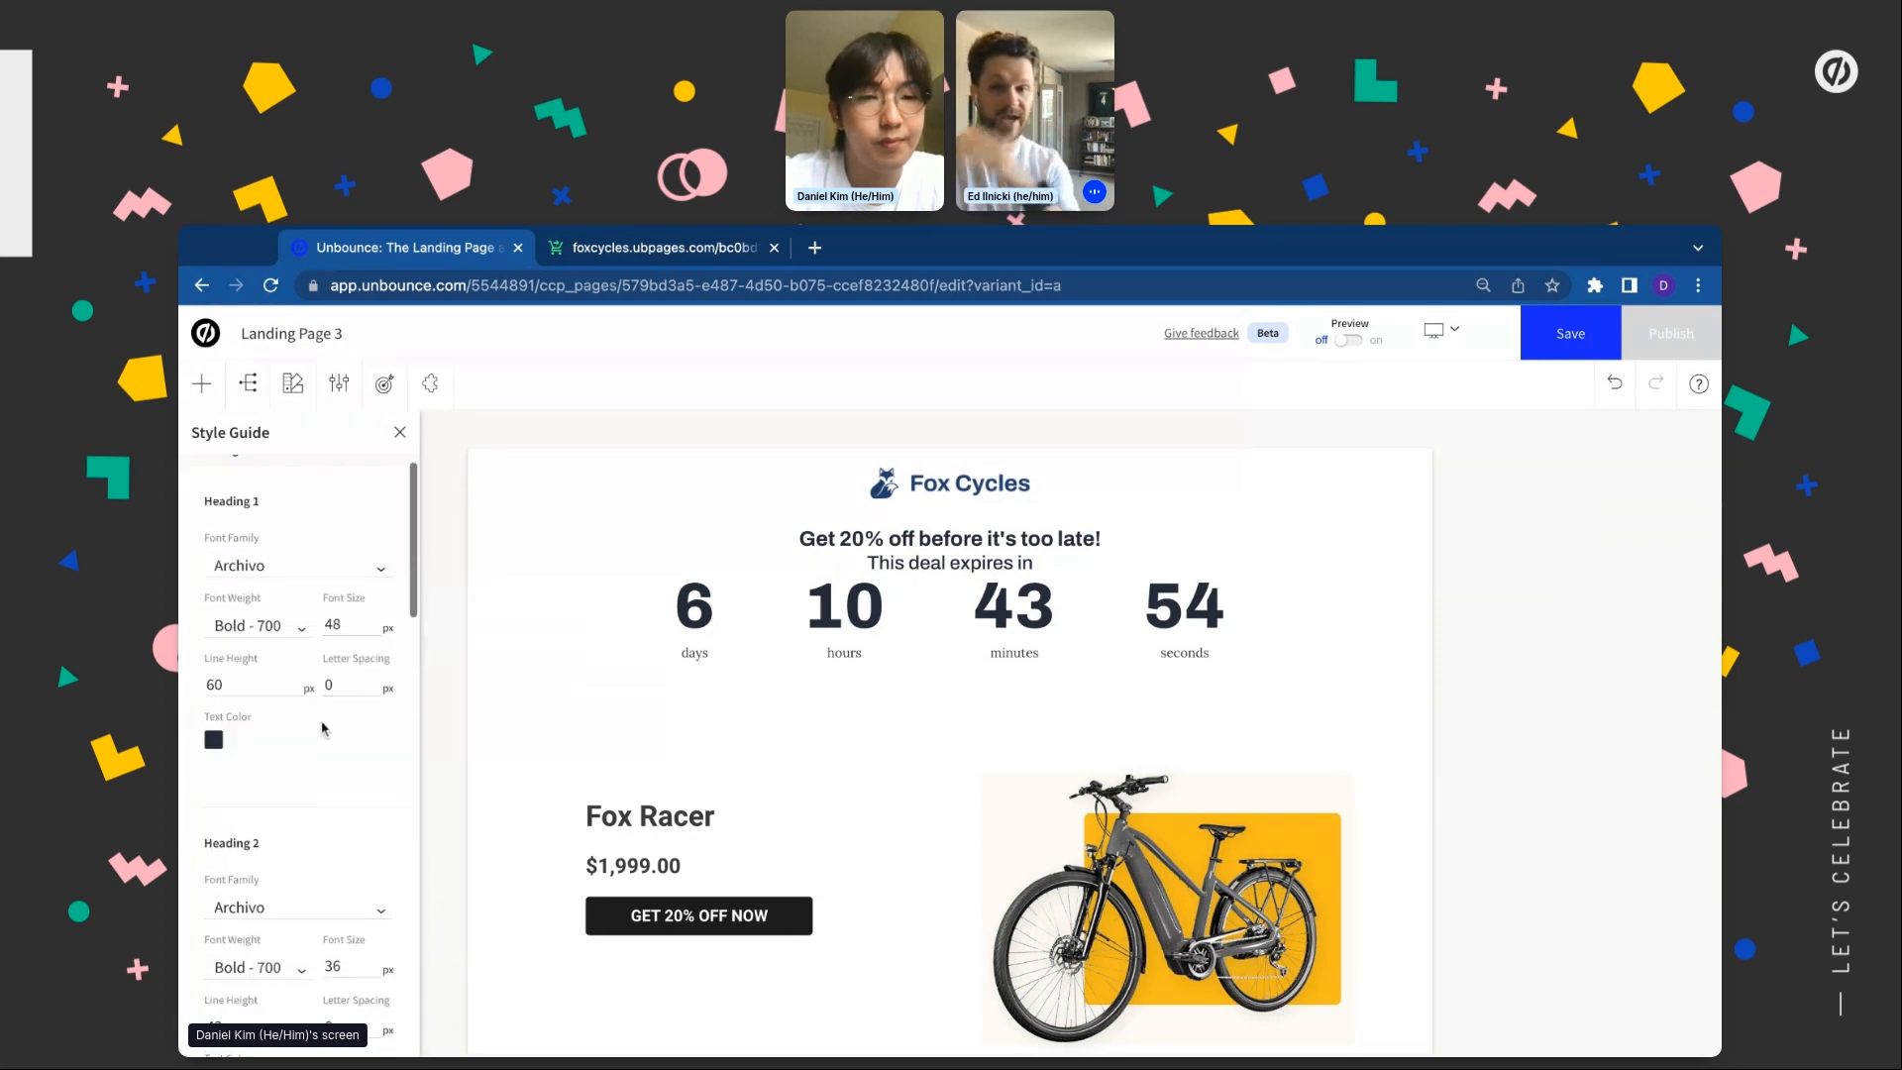
Set the style guide's button font to Poppins and its background to the navy brand swatch
click(384, 475)
click(377, 500)
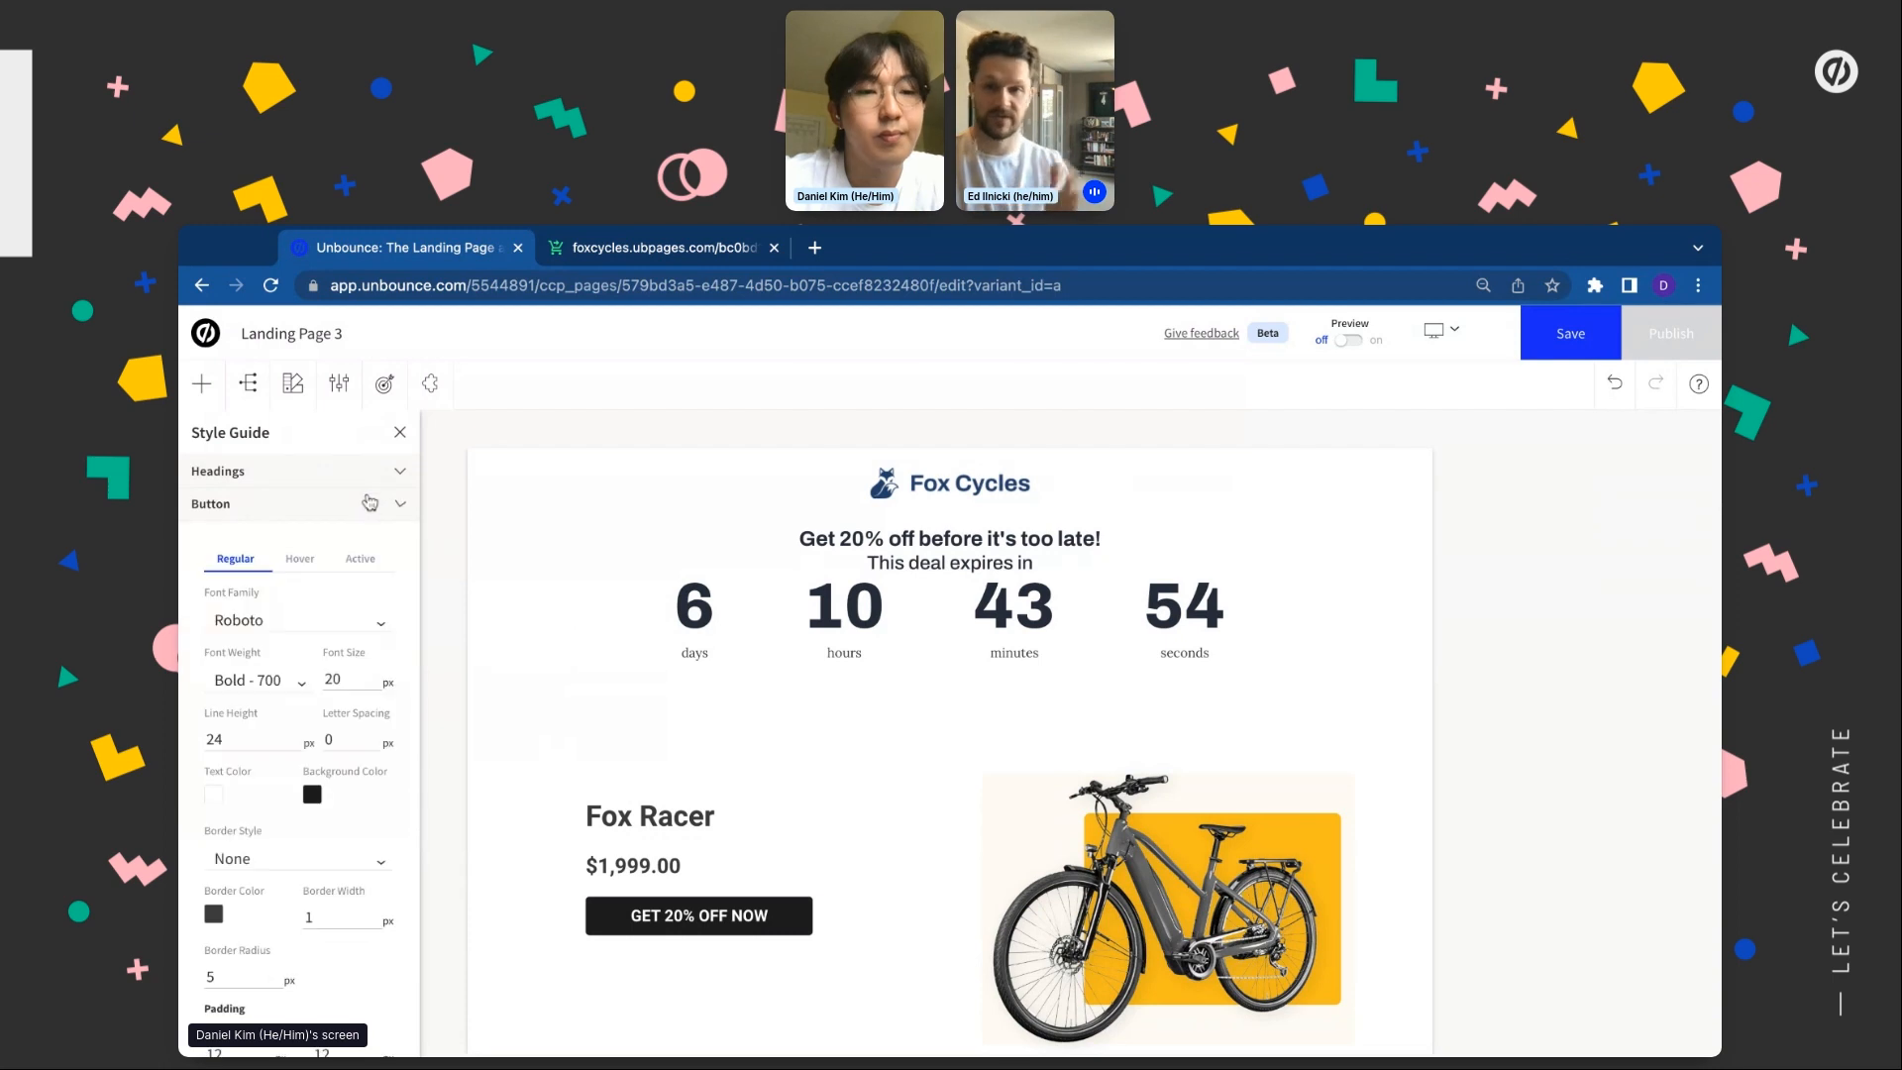
click(270, 620)
click(255, 703)
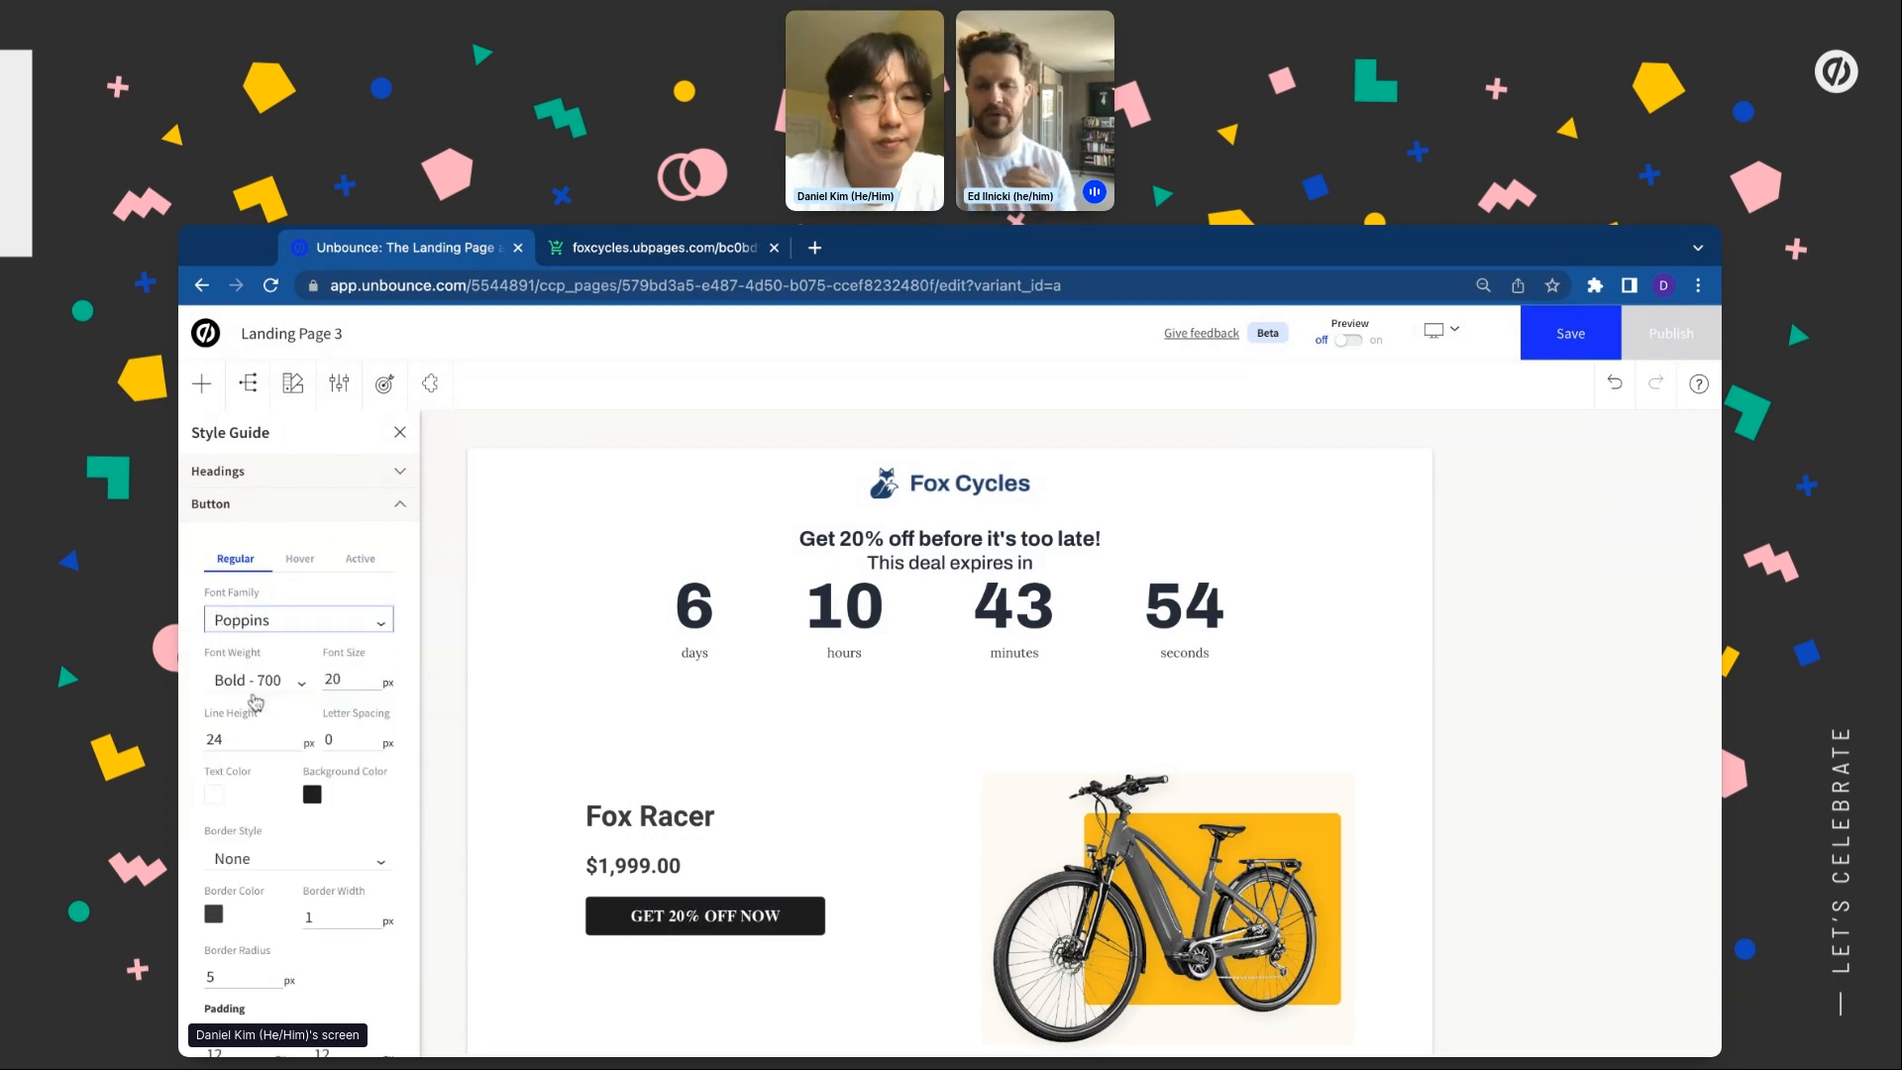
click(312, 797)
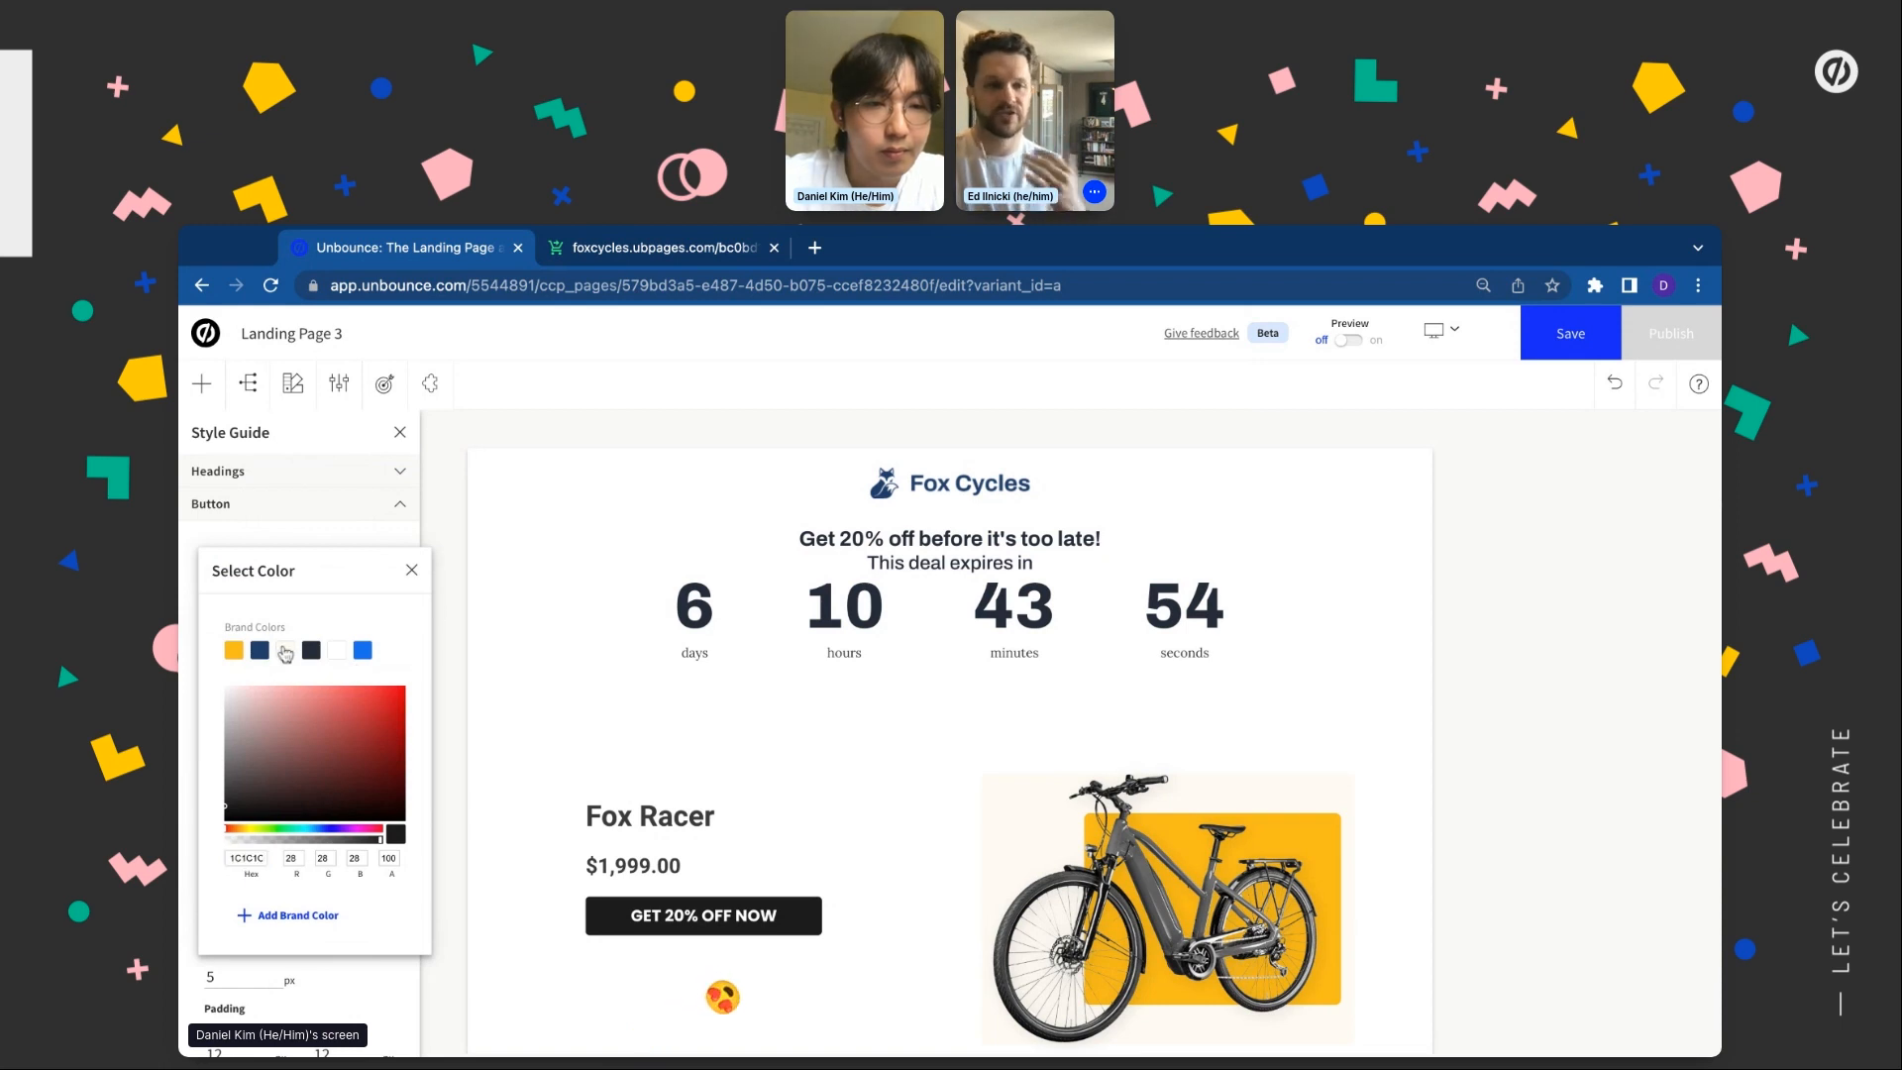
click(260, 651)
click(412, 571)
scroll(364, 631, down, 3)
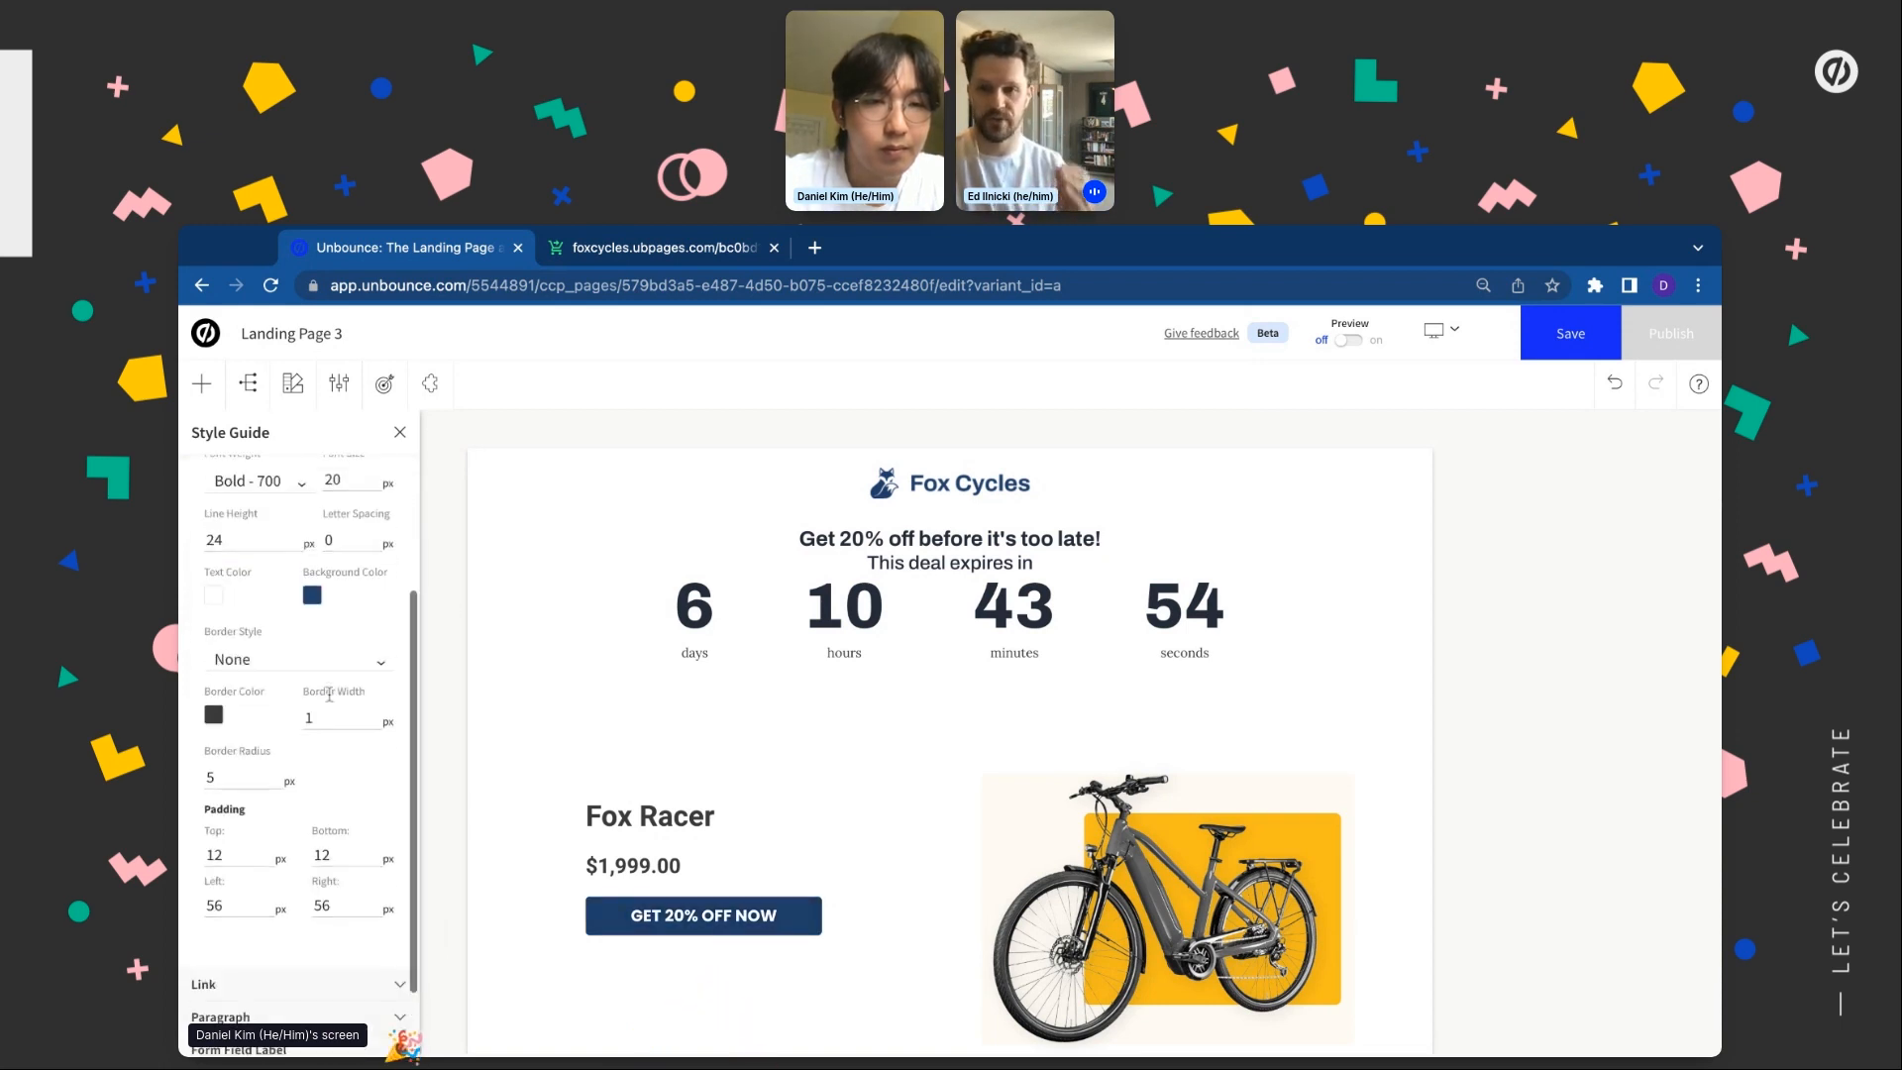
scroll(365, 631, up, 3)
click(373, 505)
Change the paragraph font to Poppins, keeping its dark text colour unchanged
click(342, 569)
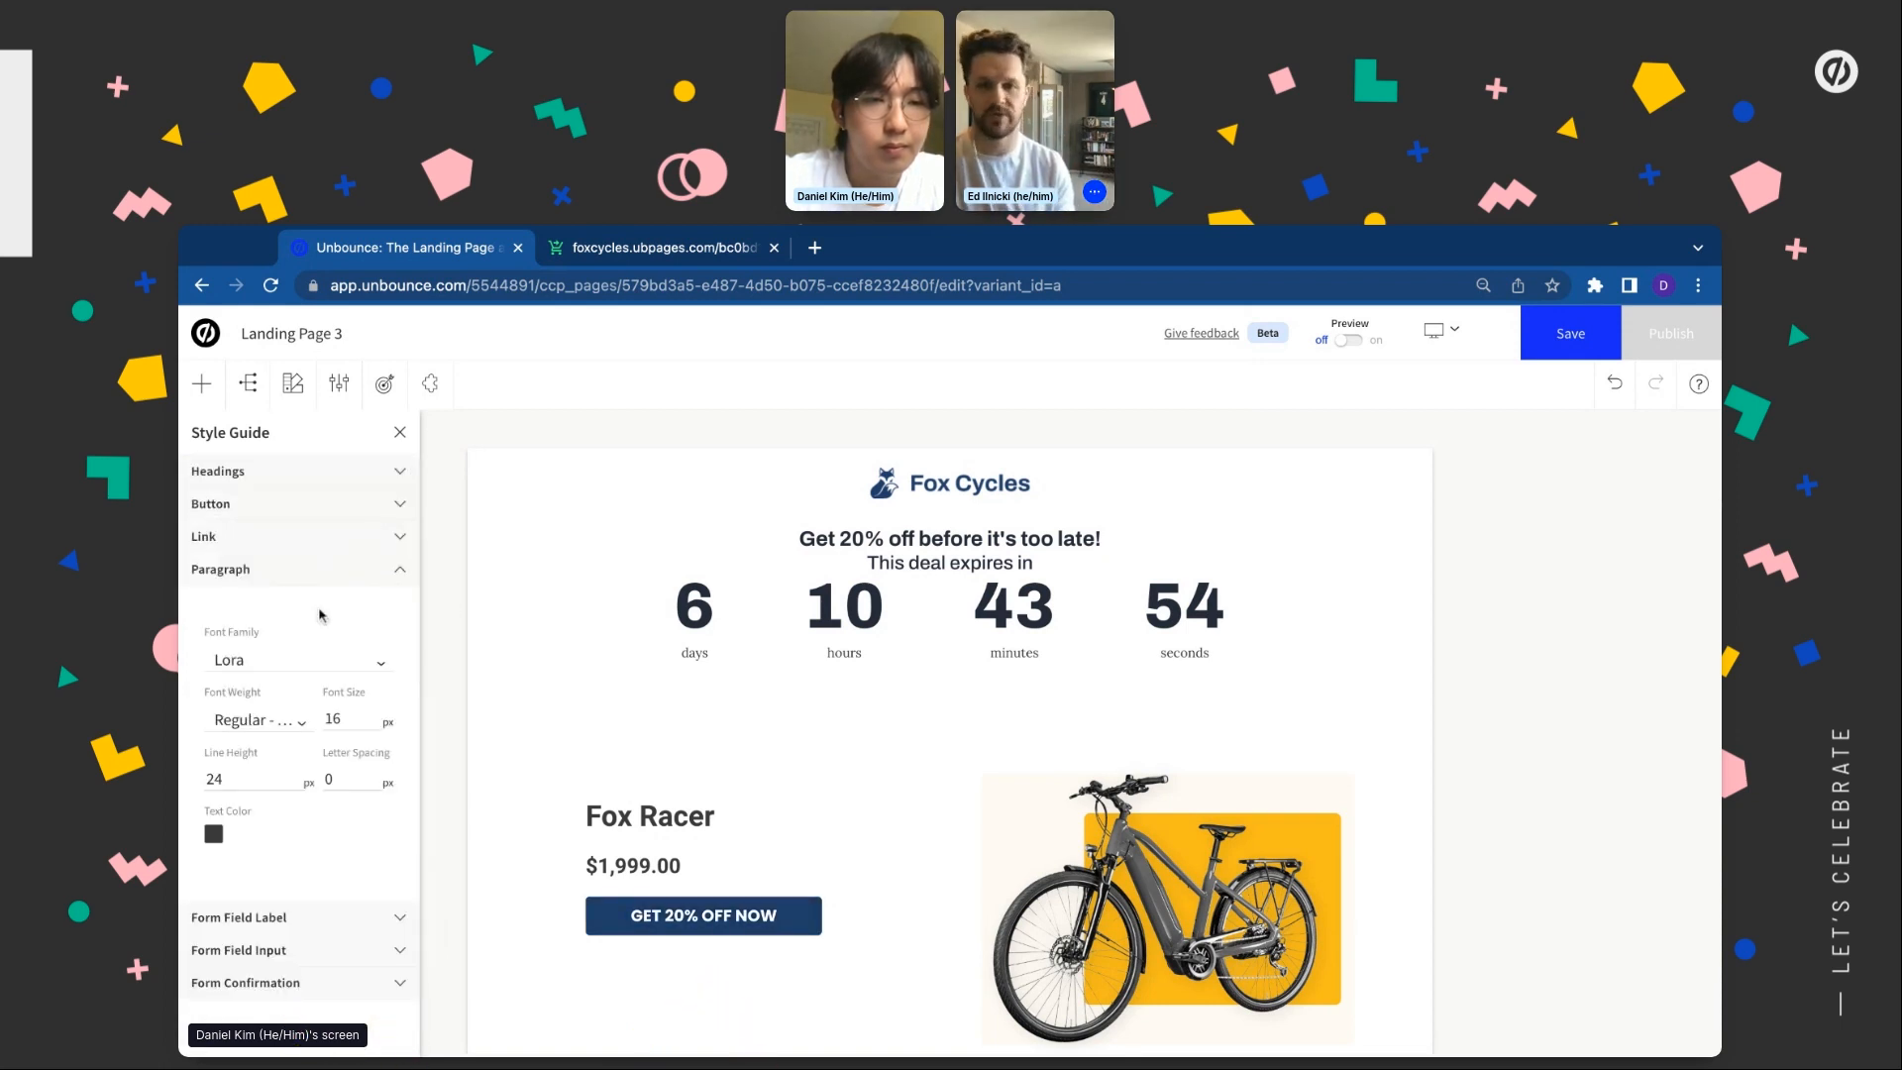
click(299, 658)
click(261, 750)
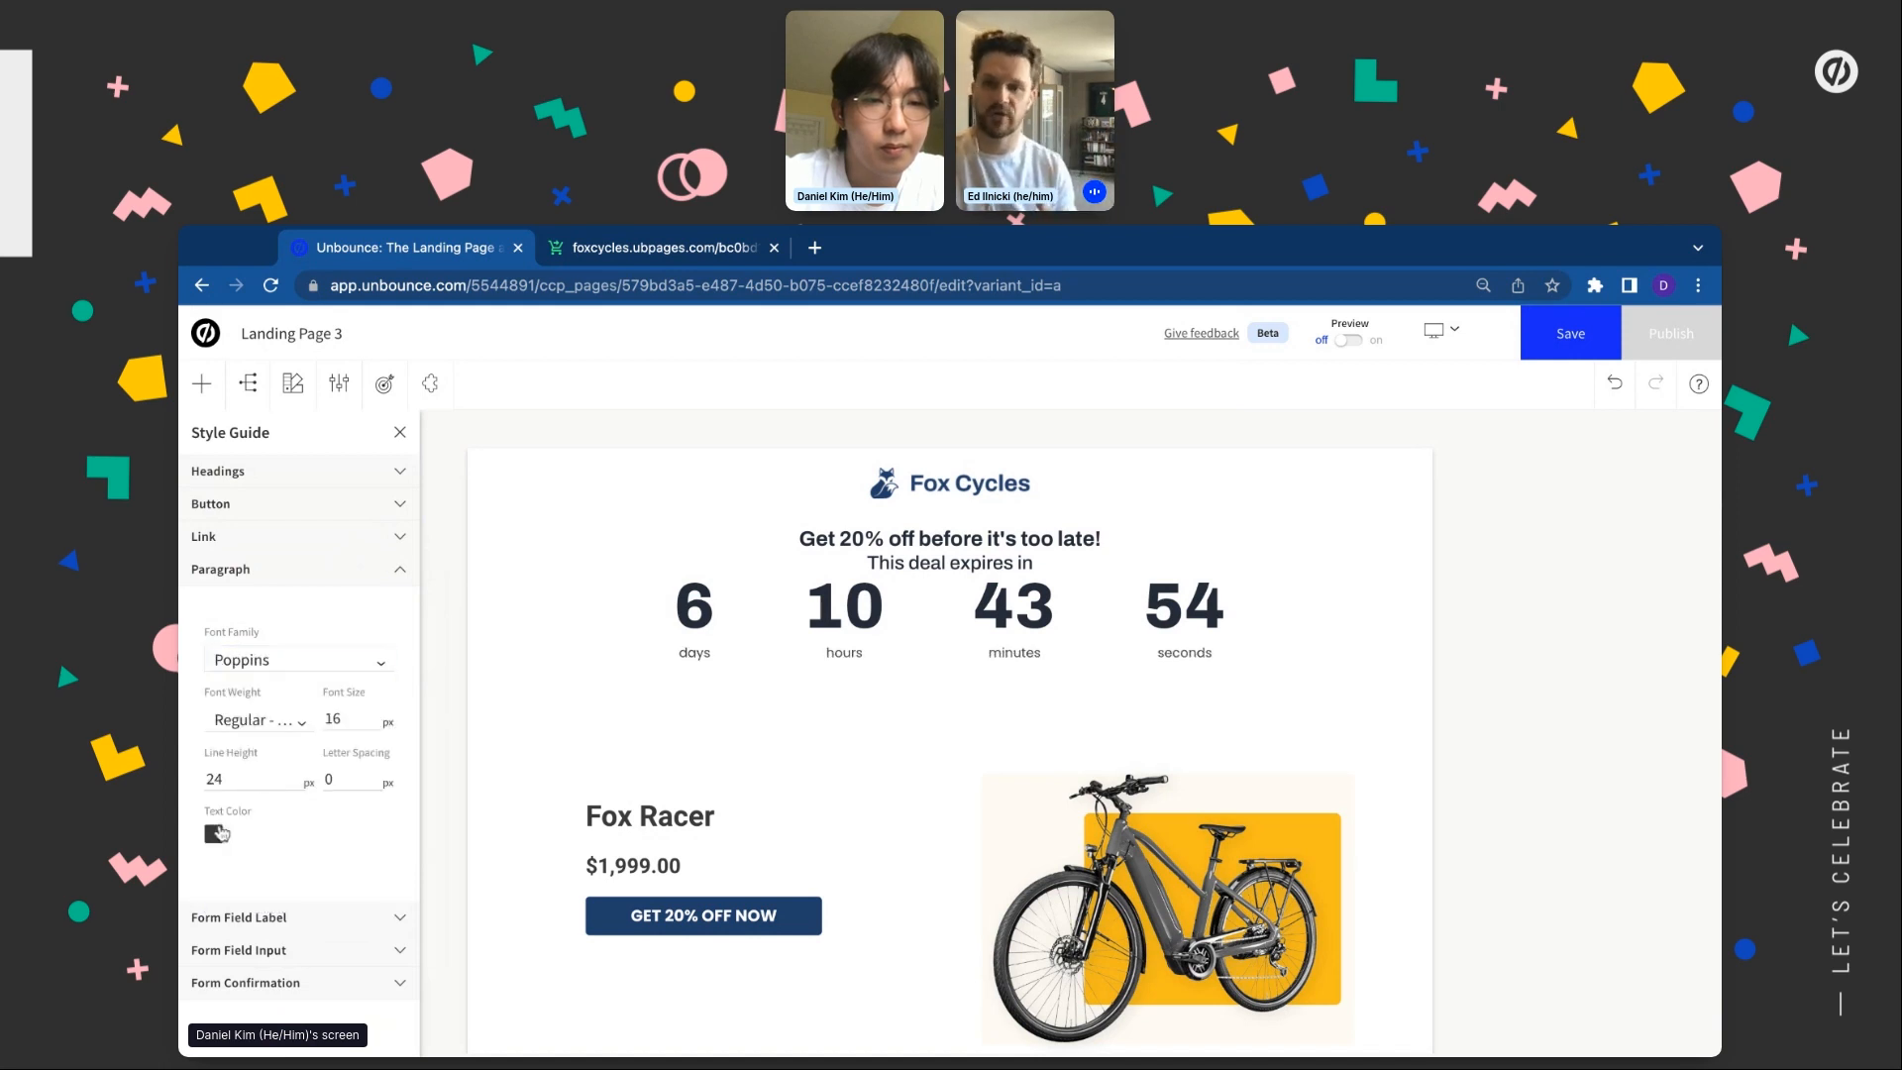
click(214, 834)
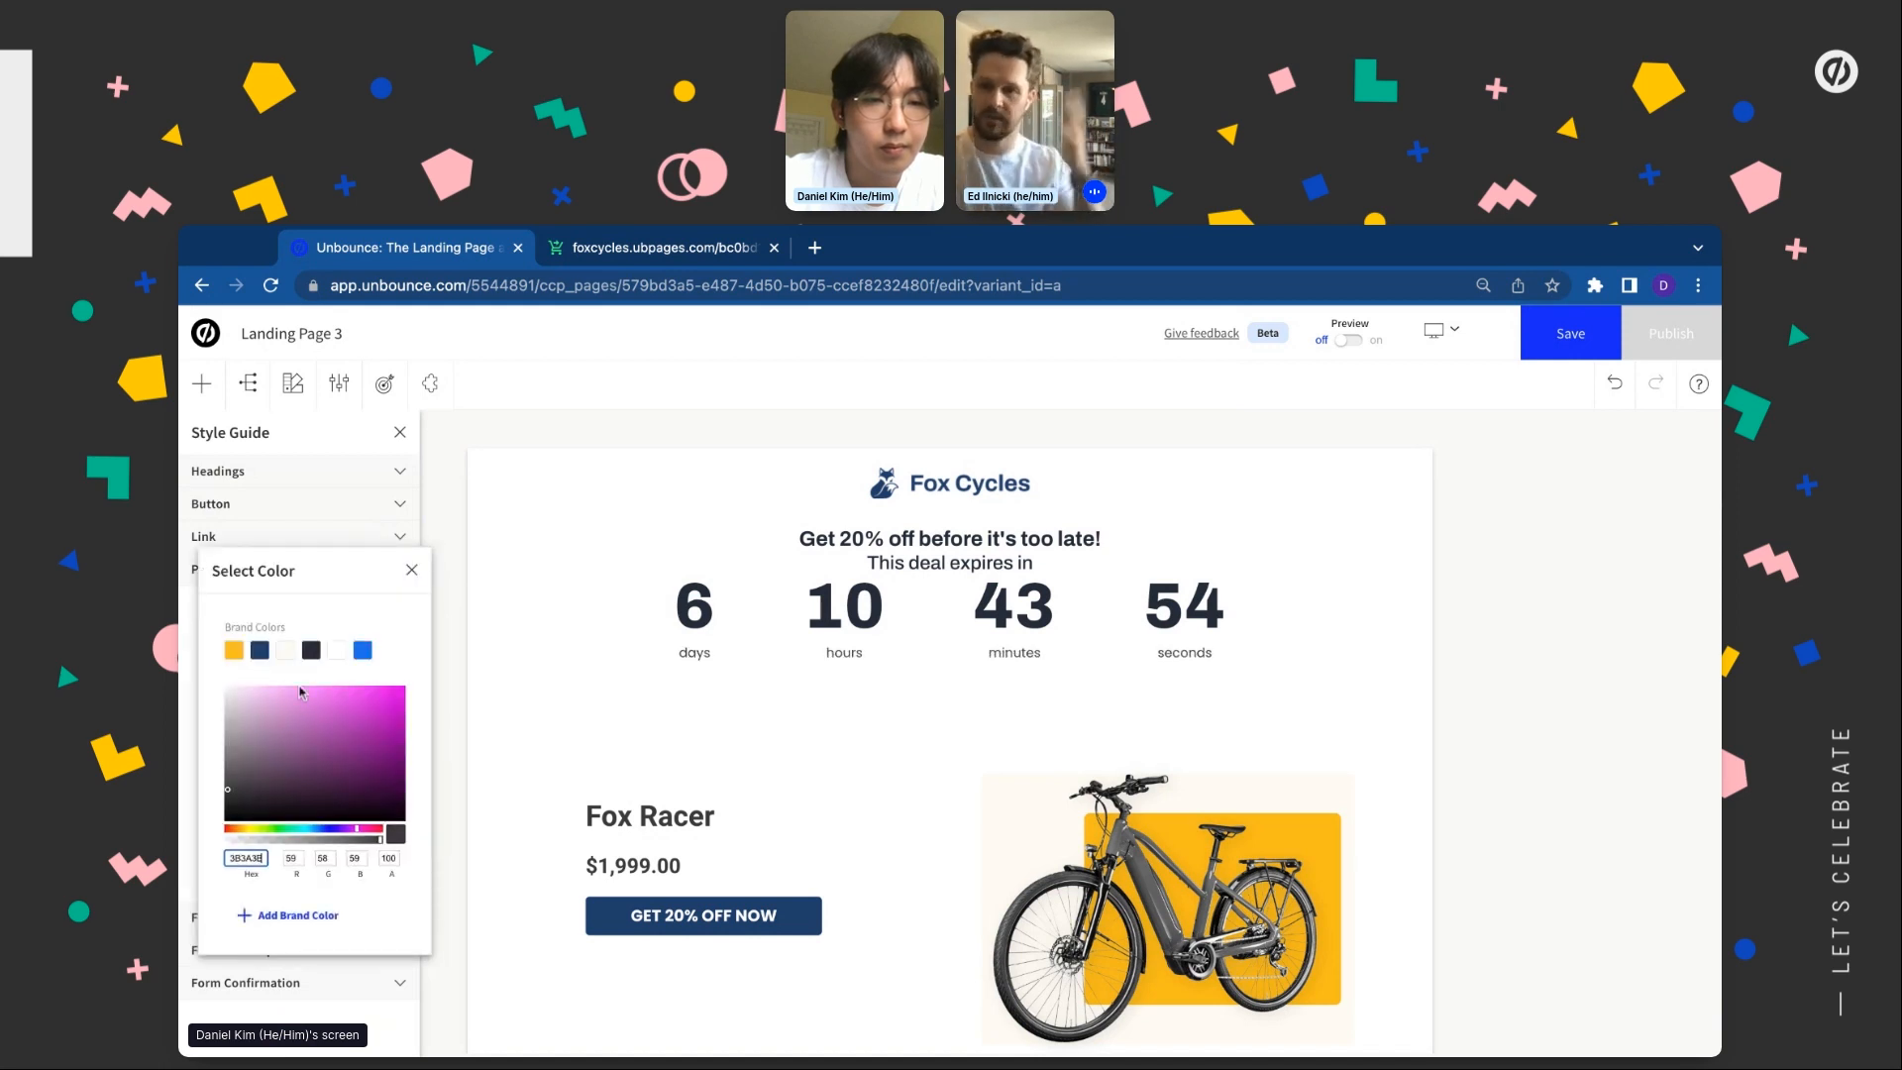
click(412, 570)
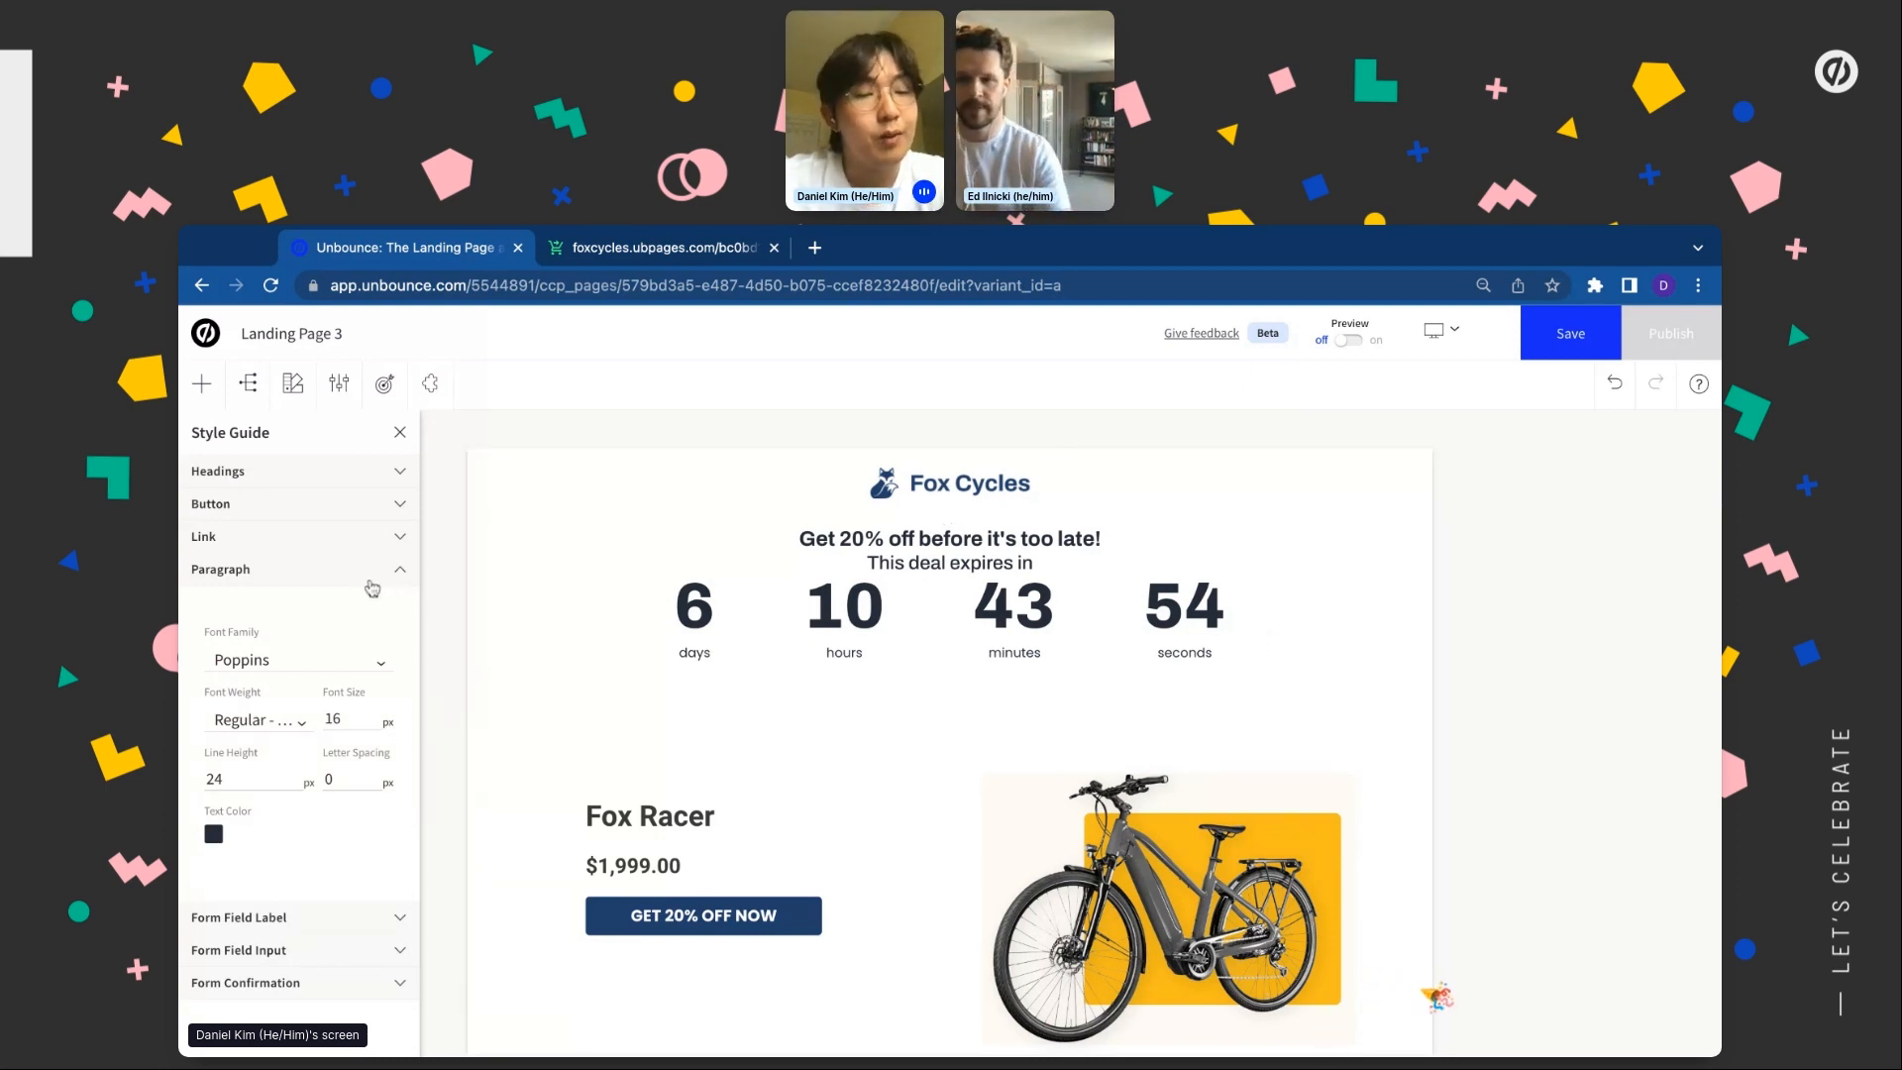
click(367, 573)
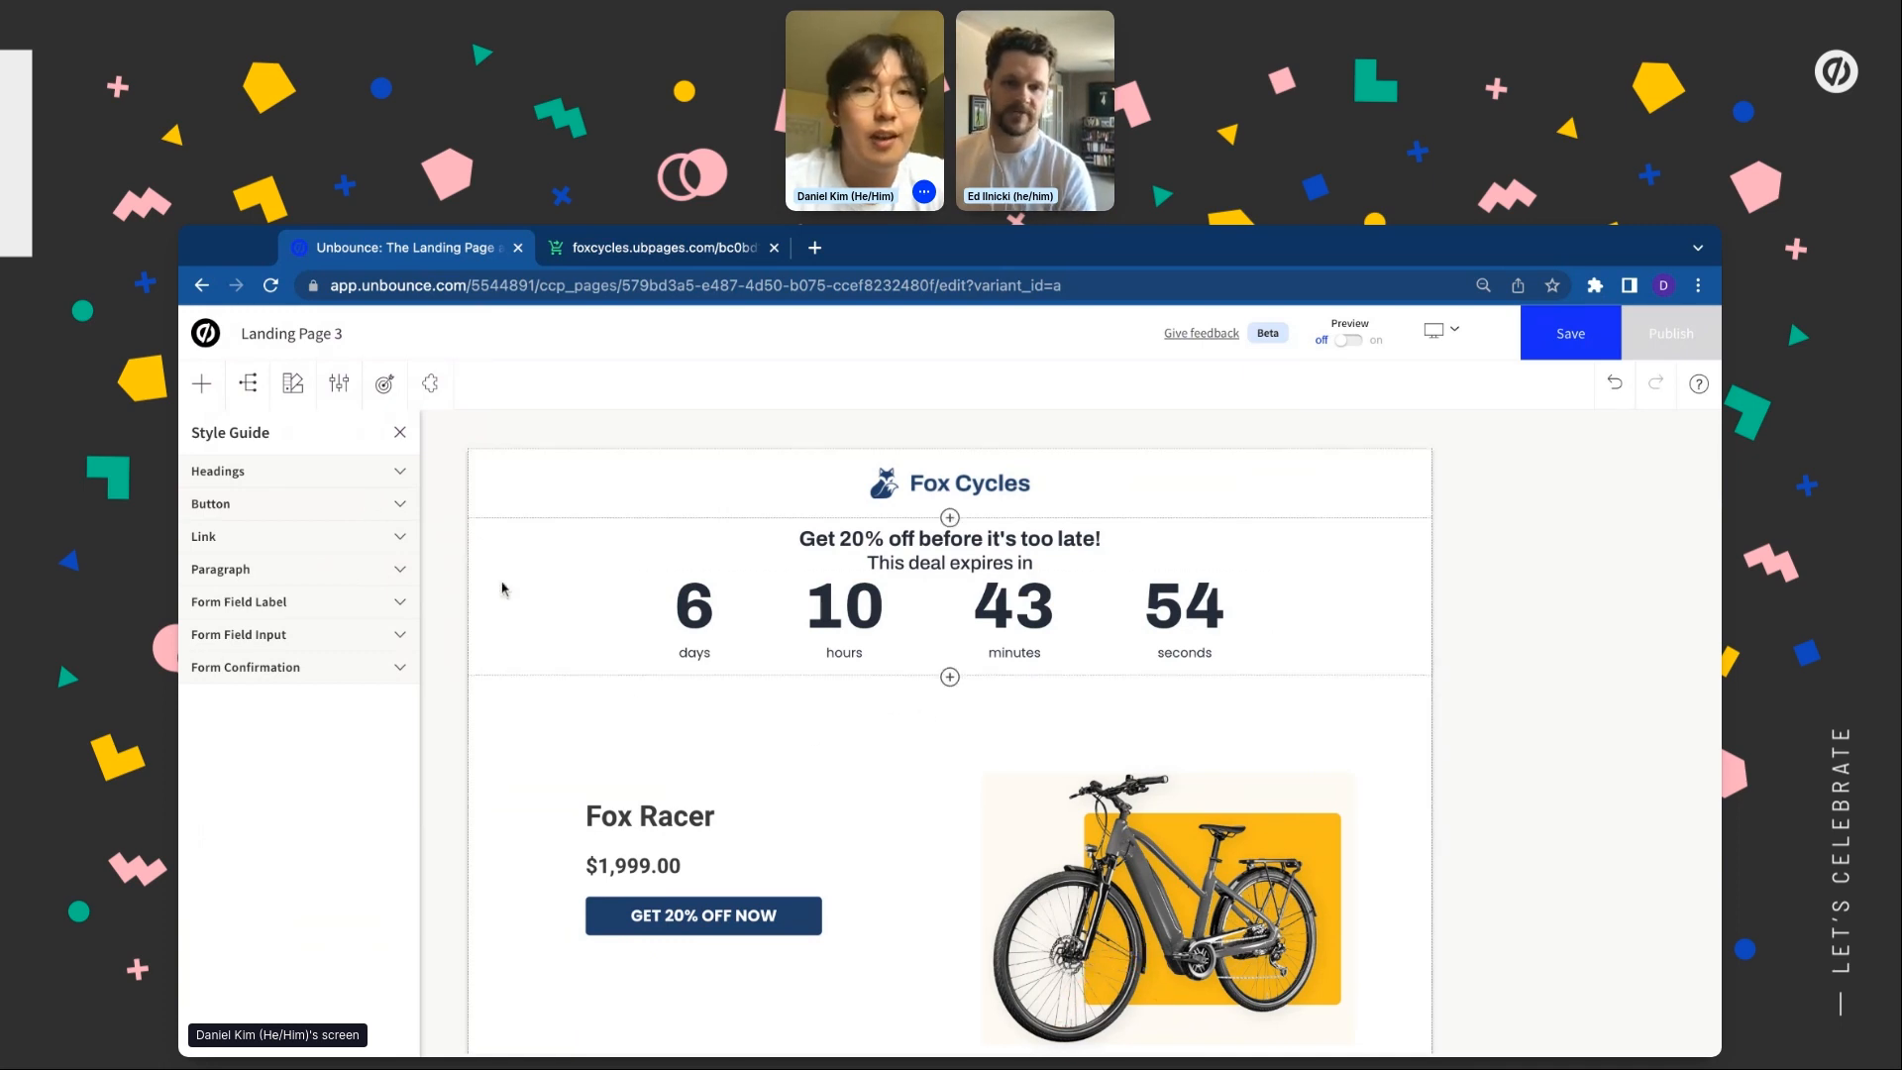
click(564, 502)
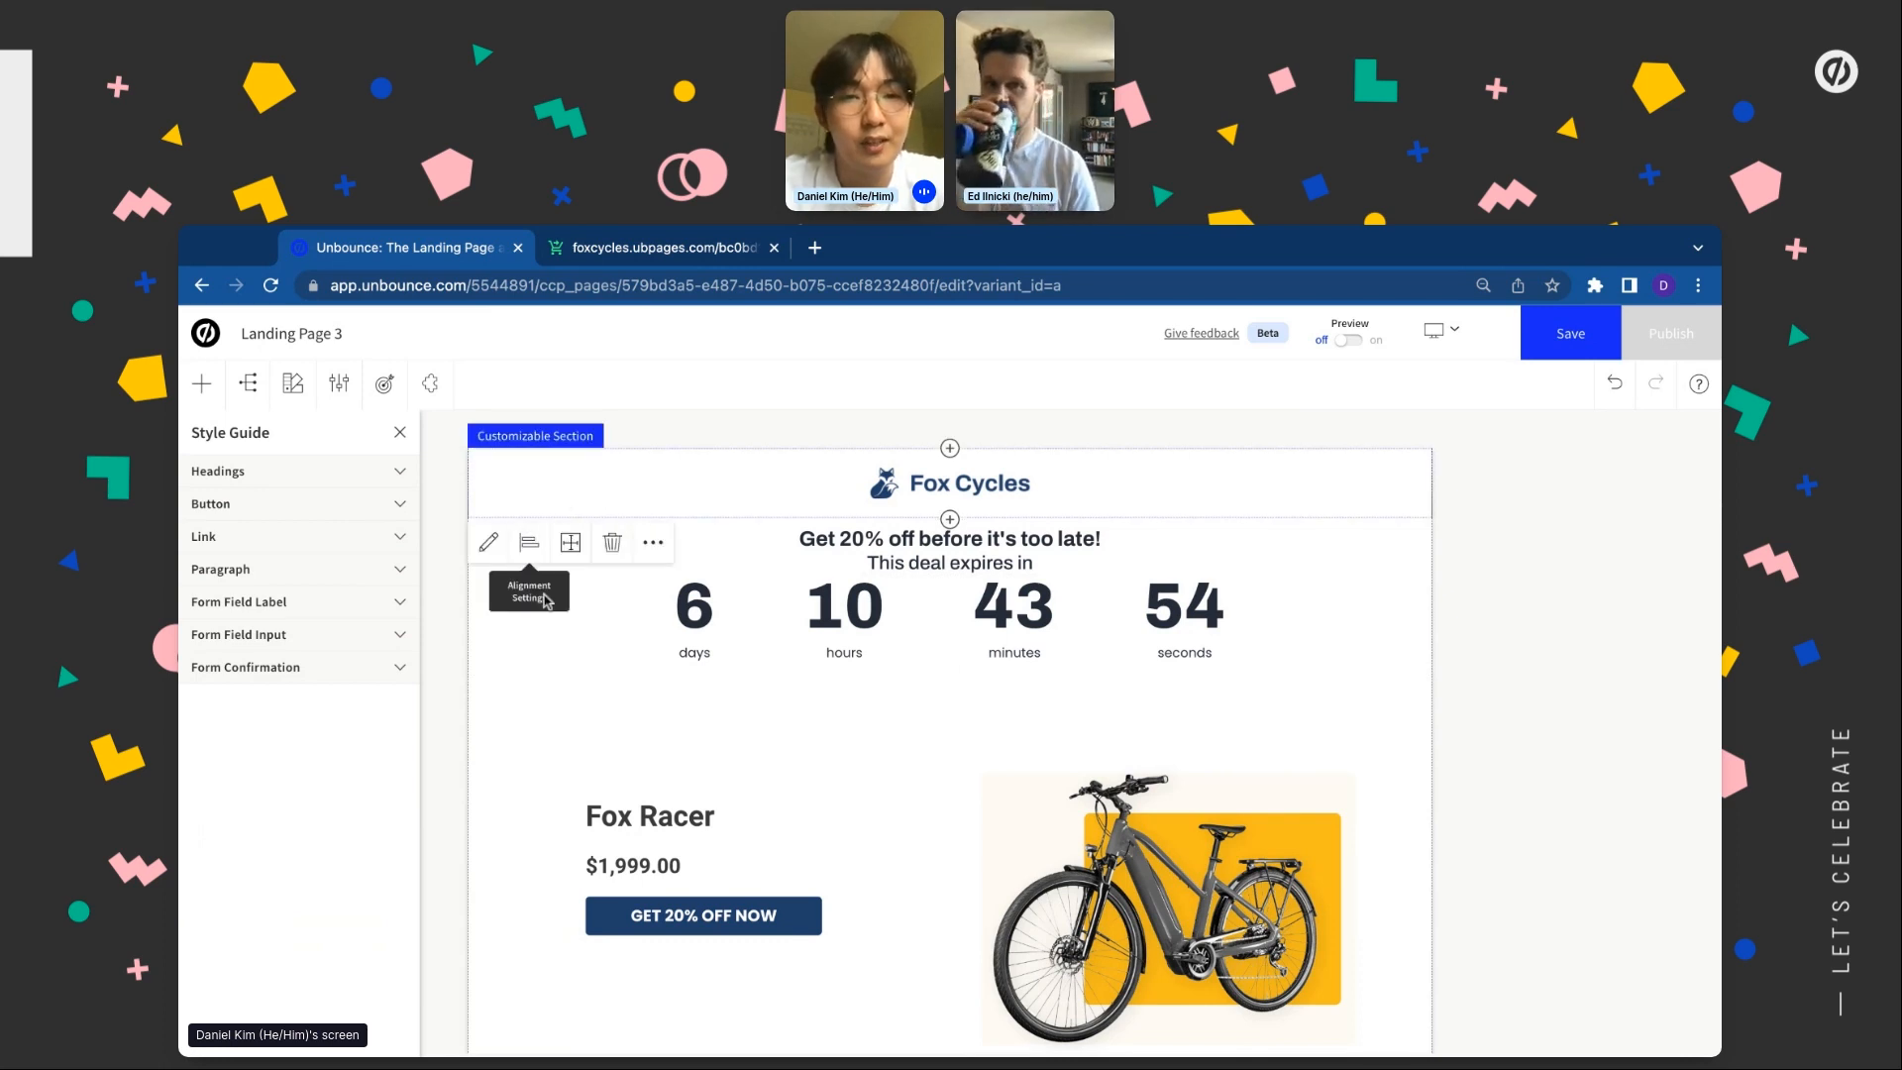
Make the header section background yellow and the countdown section background cream
click(482, 551)
click(517, 695)
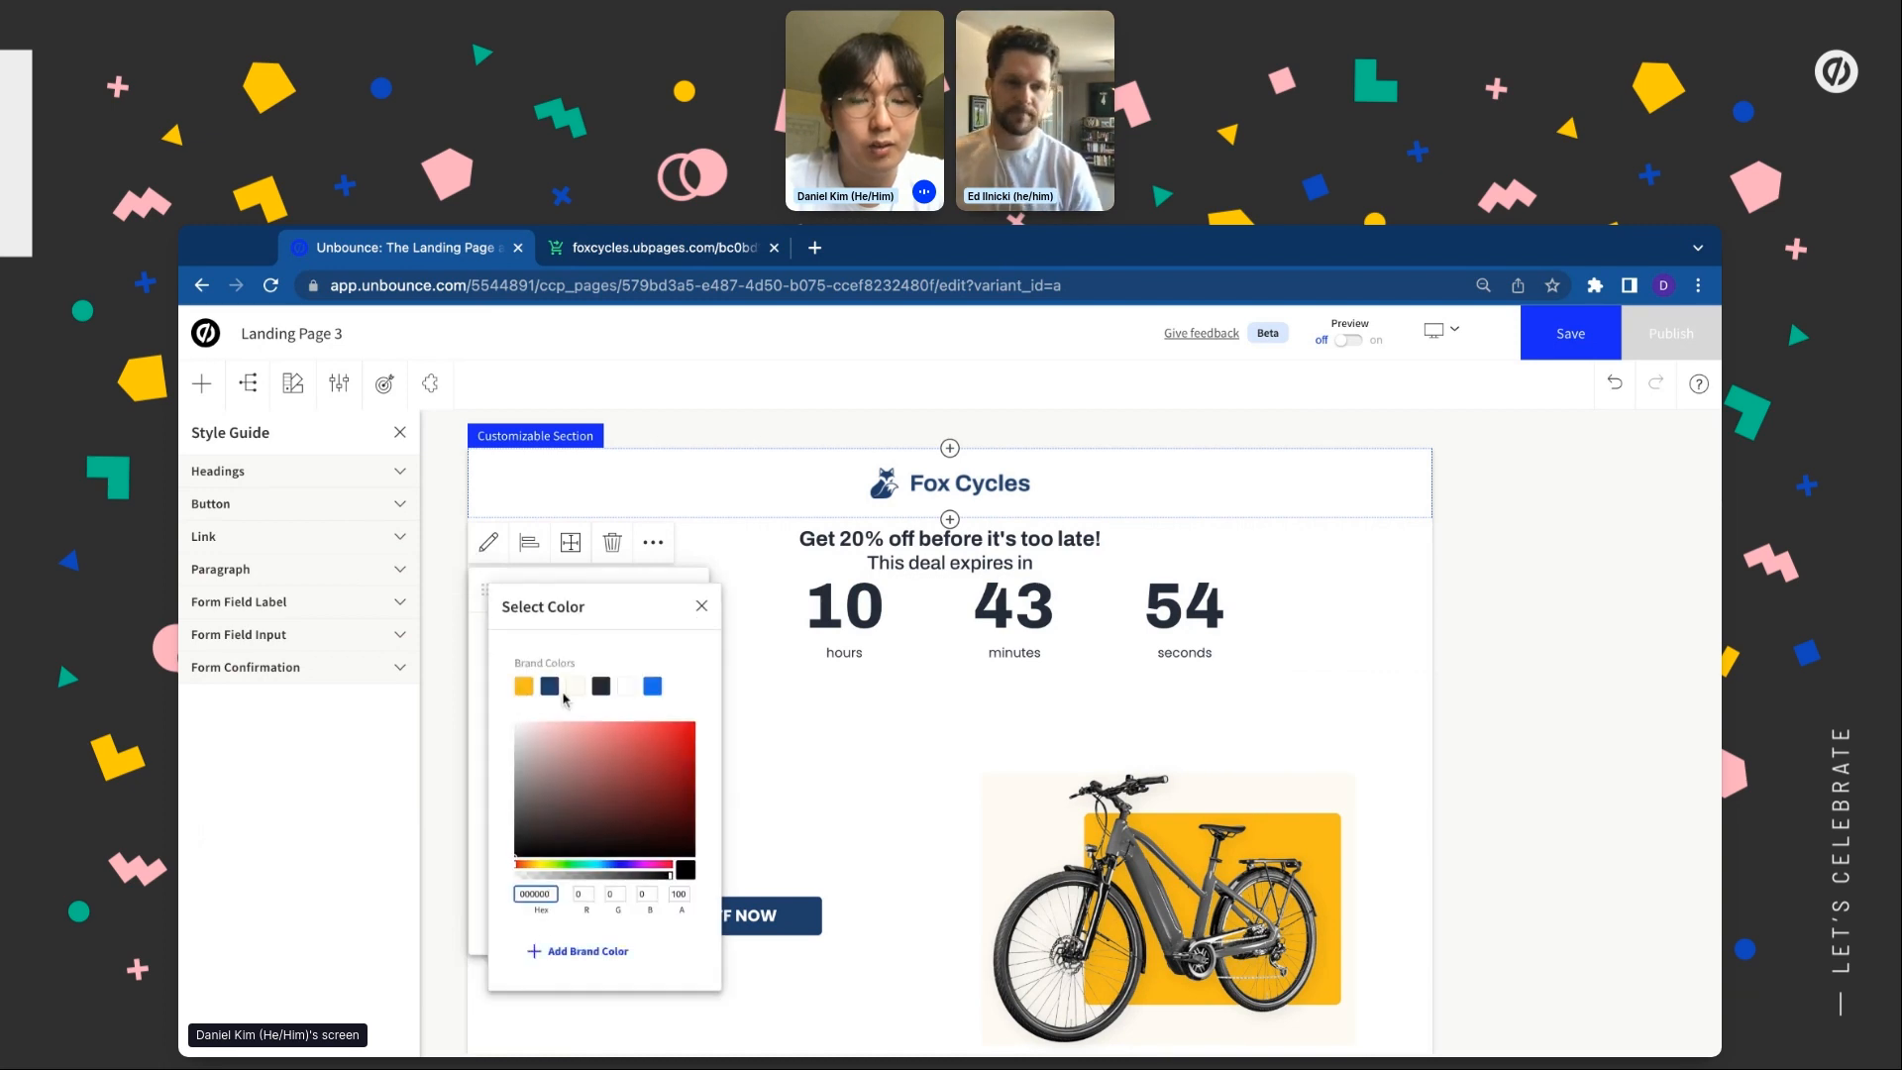
click(524, 687)
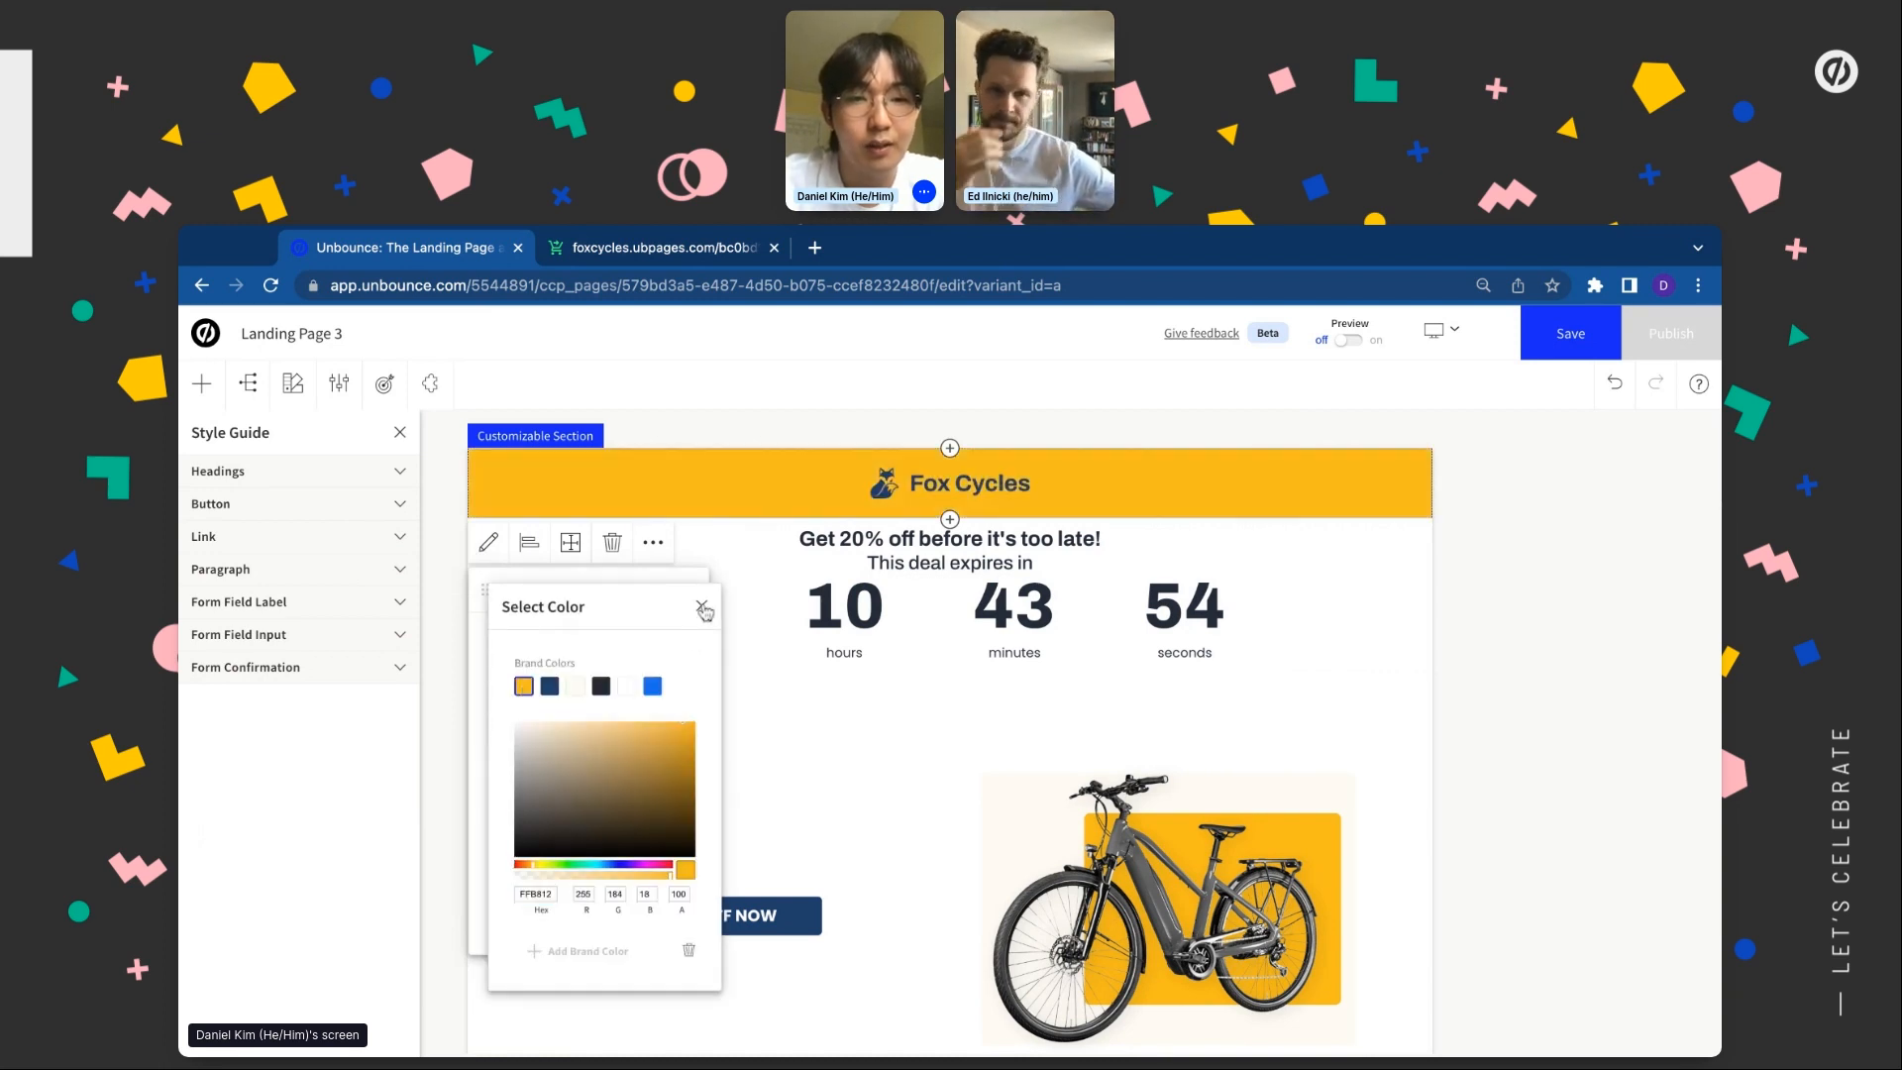
click(702, 607)
click(694, 595)
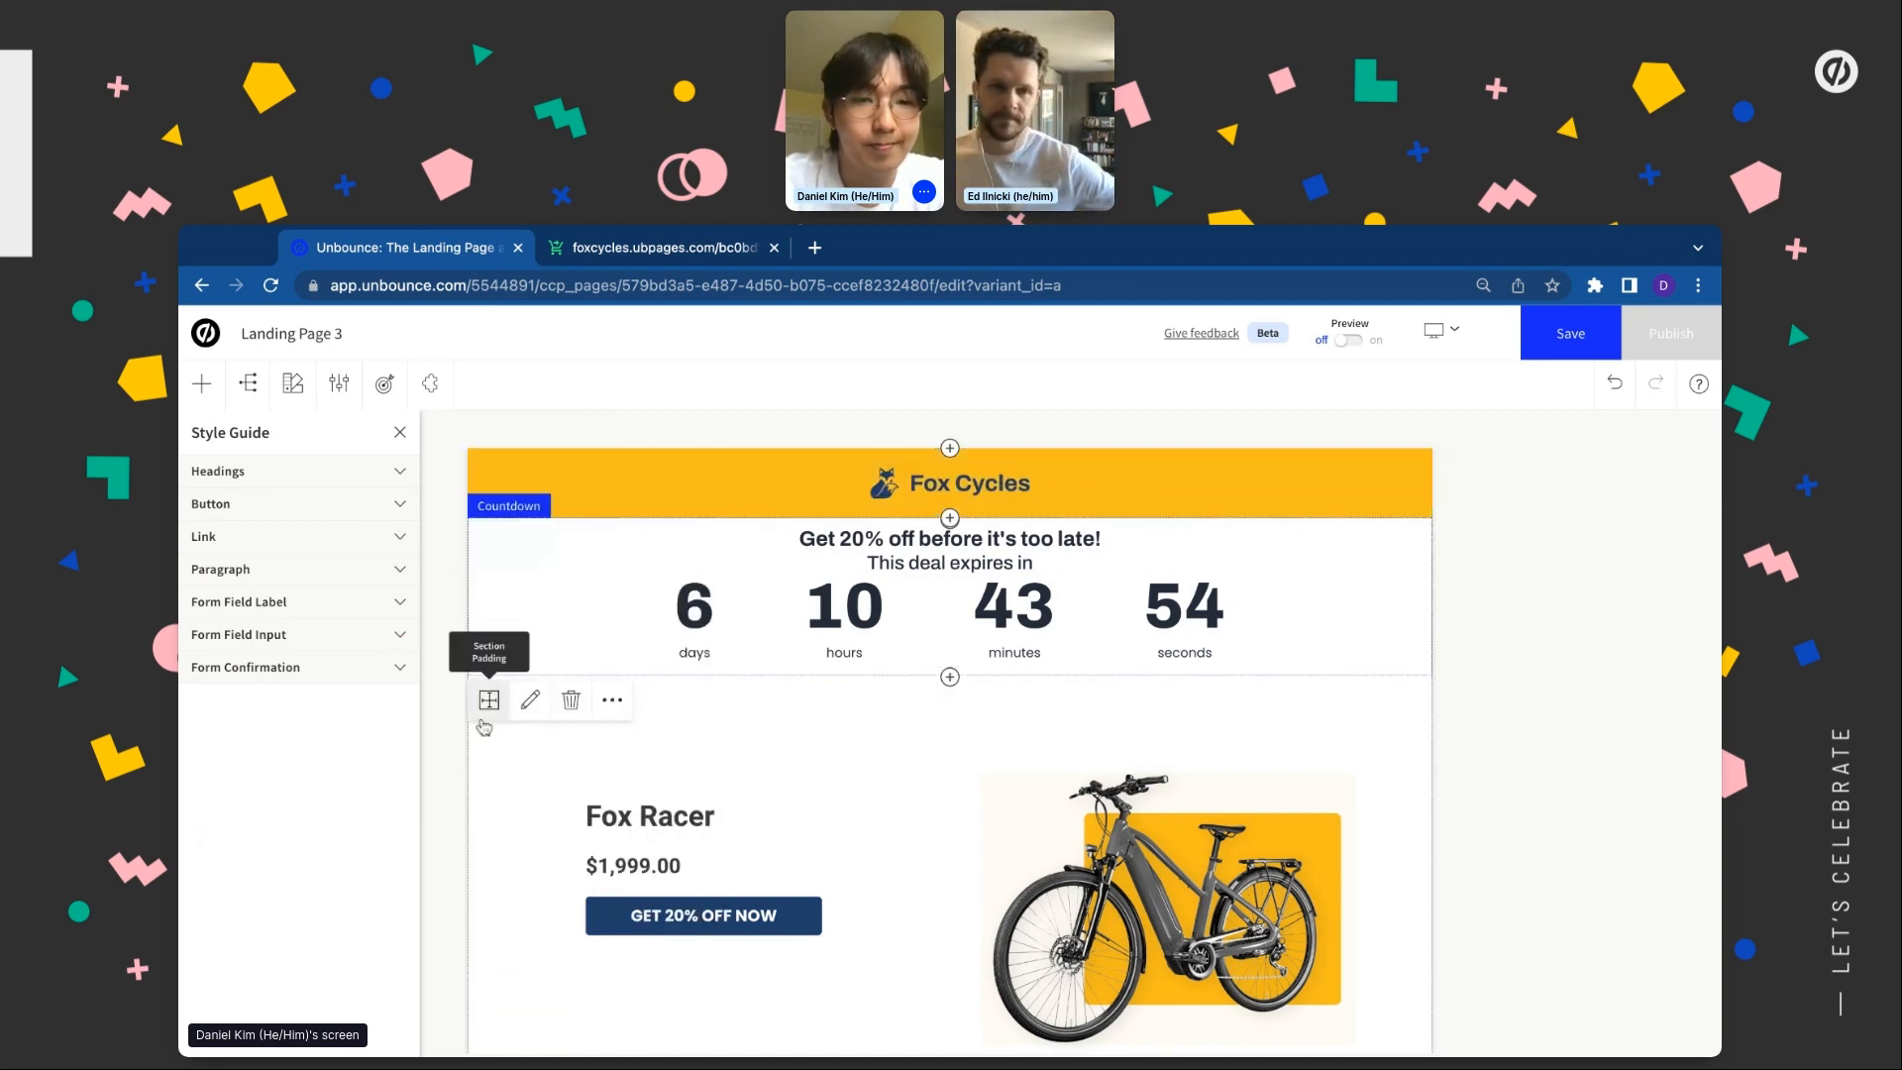
click(488, 700)
click(530, 699)
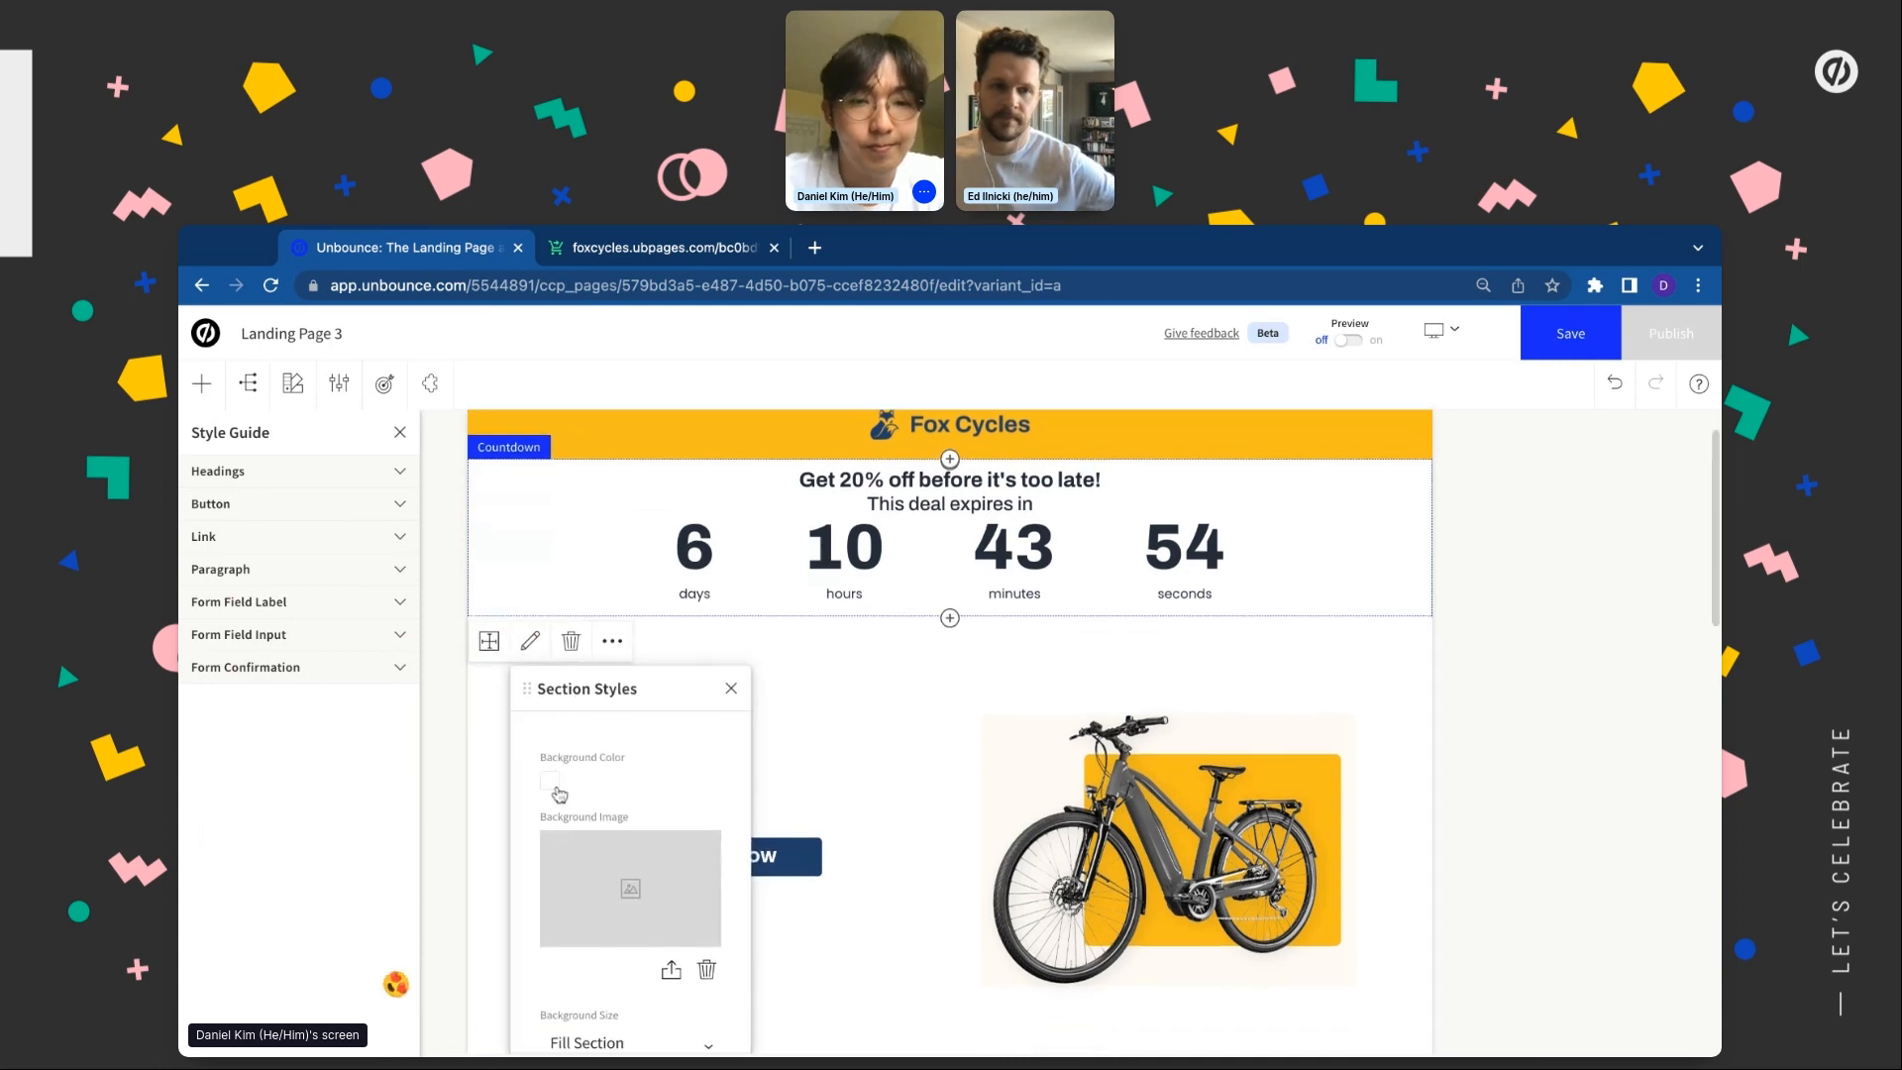
click(552, 783)
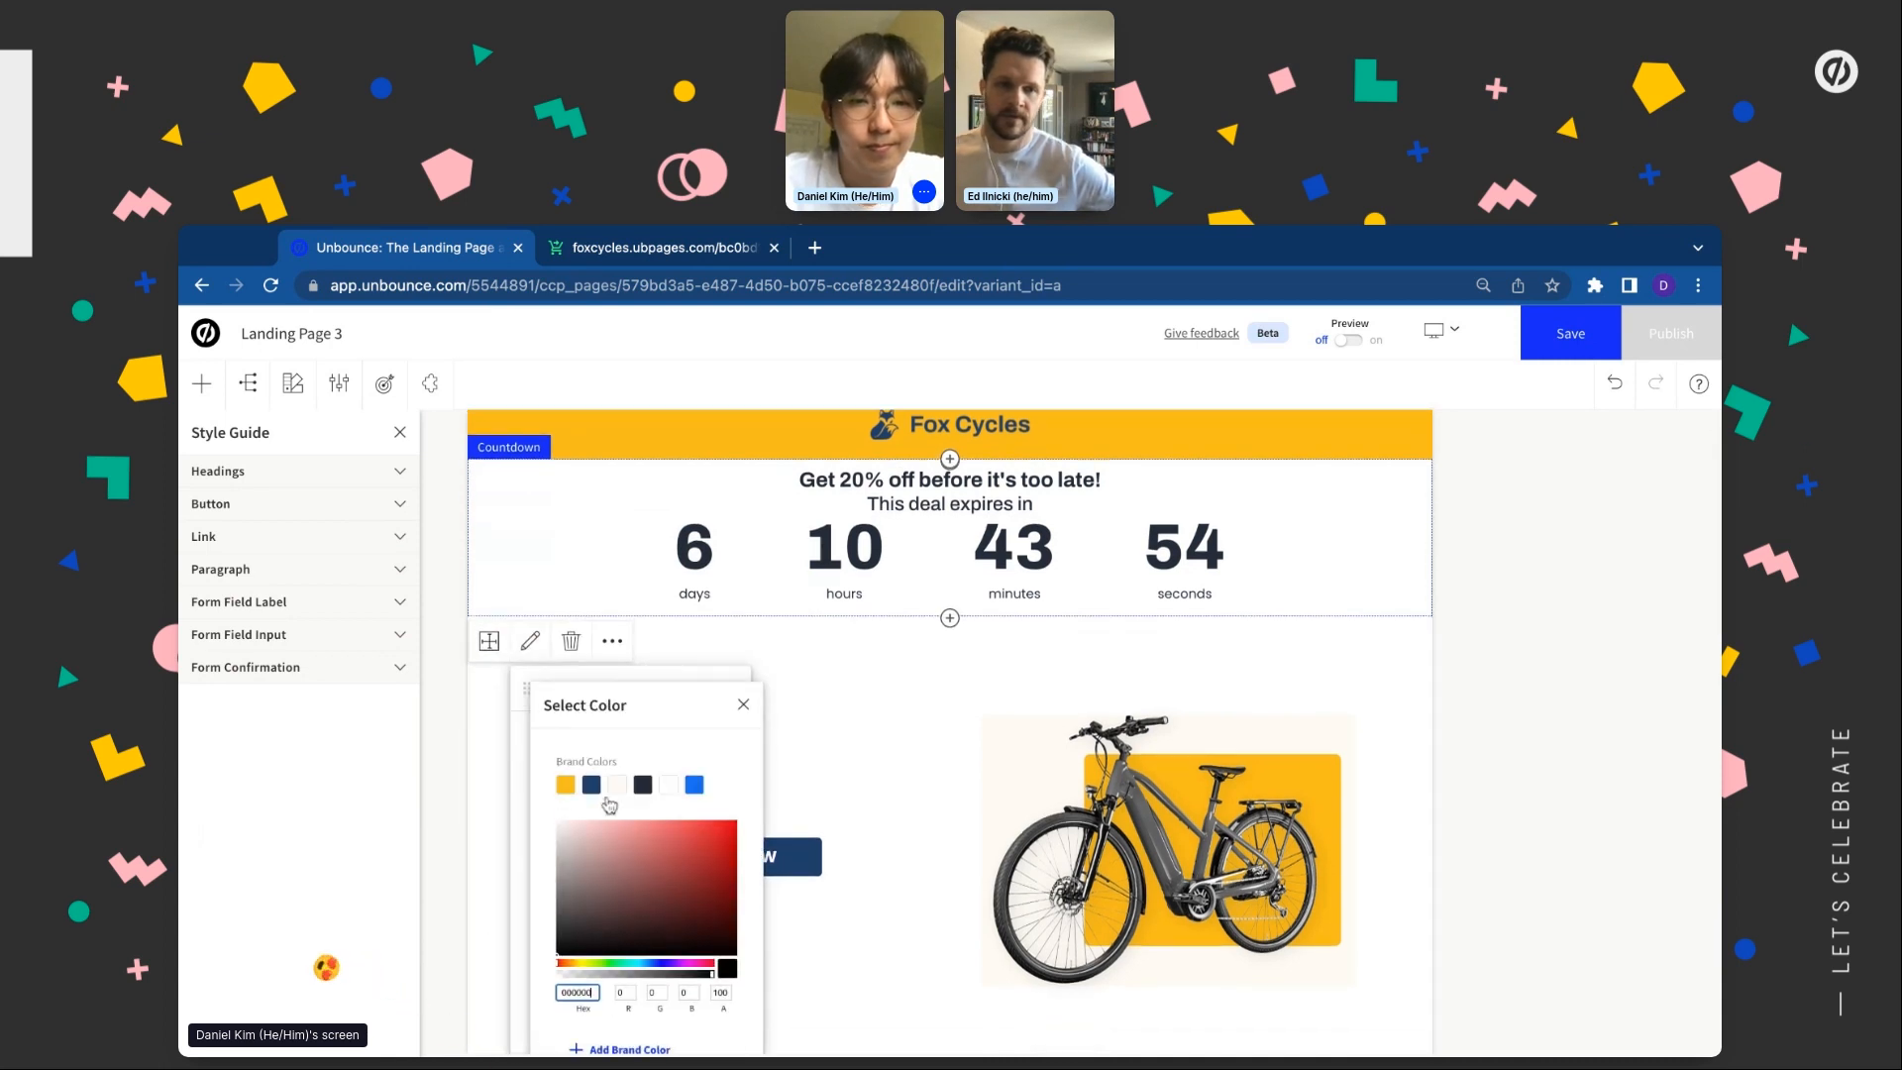
click(490, 763)
Make the Why Fox Racer section yellow and the testimonial carousel section cream
scroll(492, 783, down, 6)
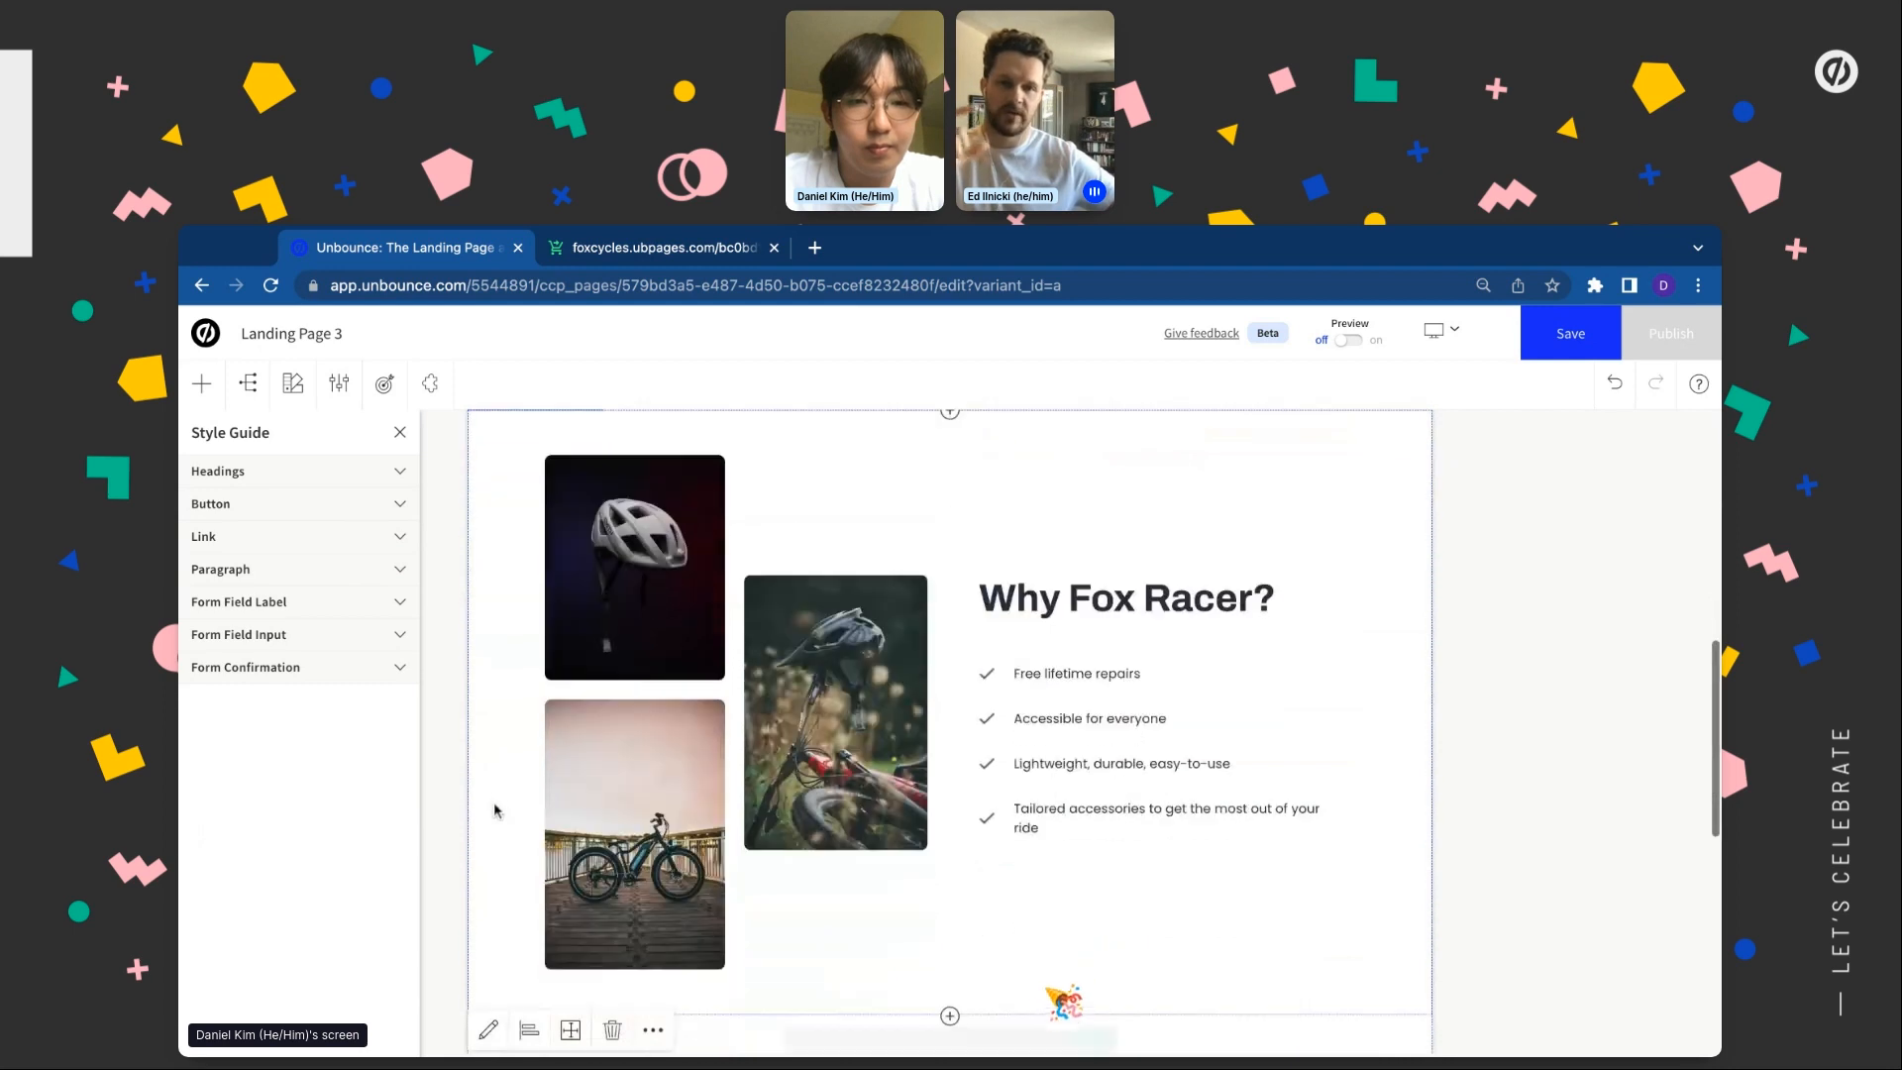
click(489, 1031)
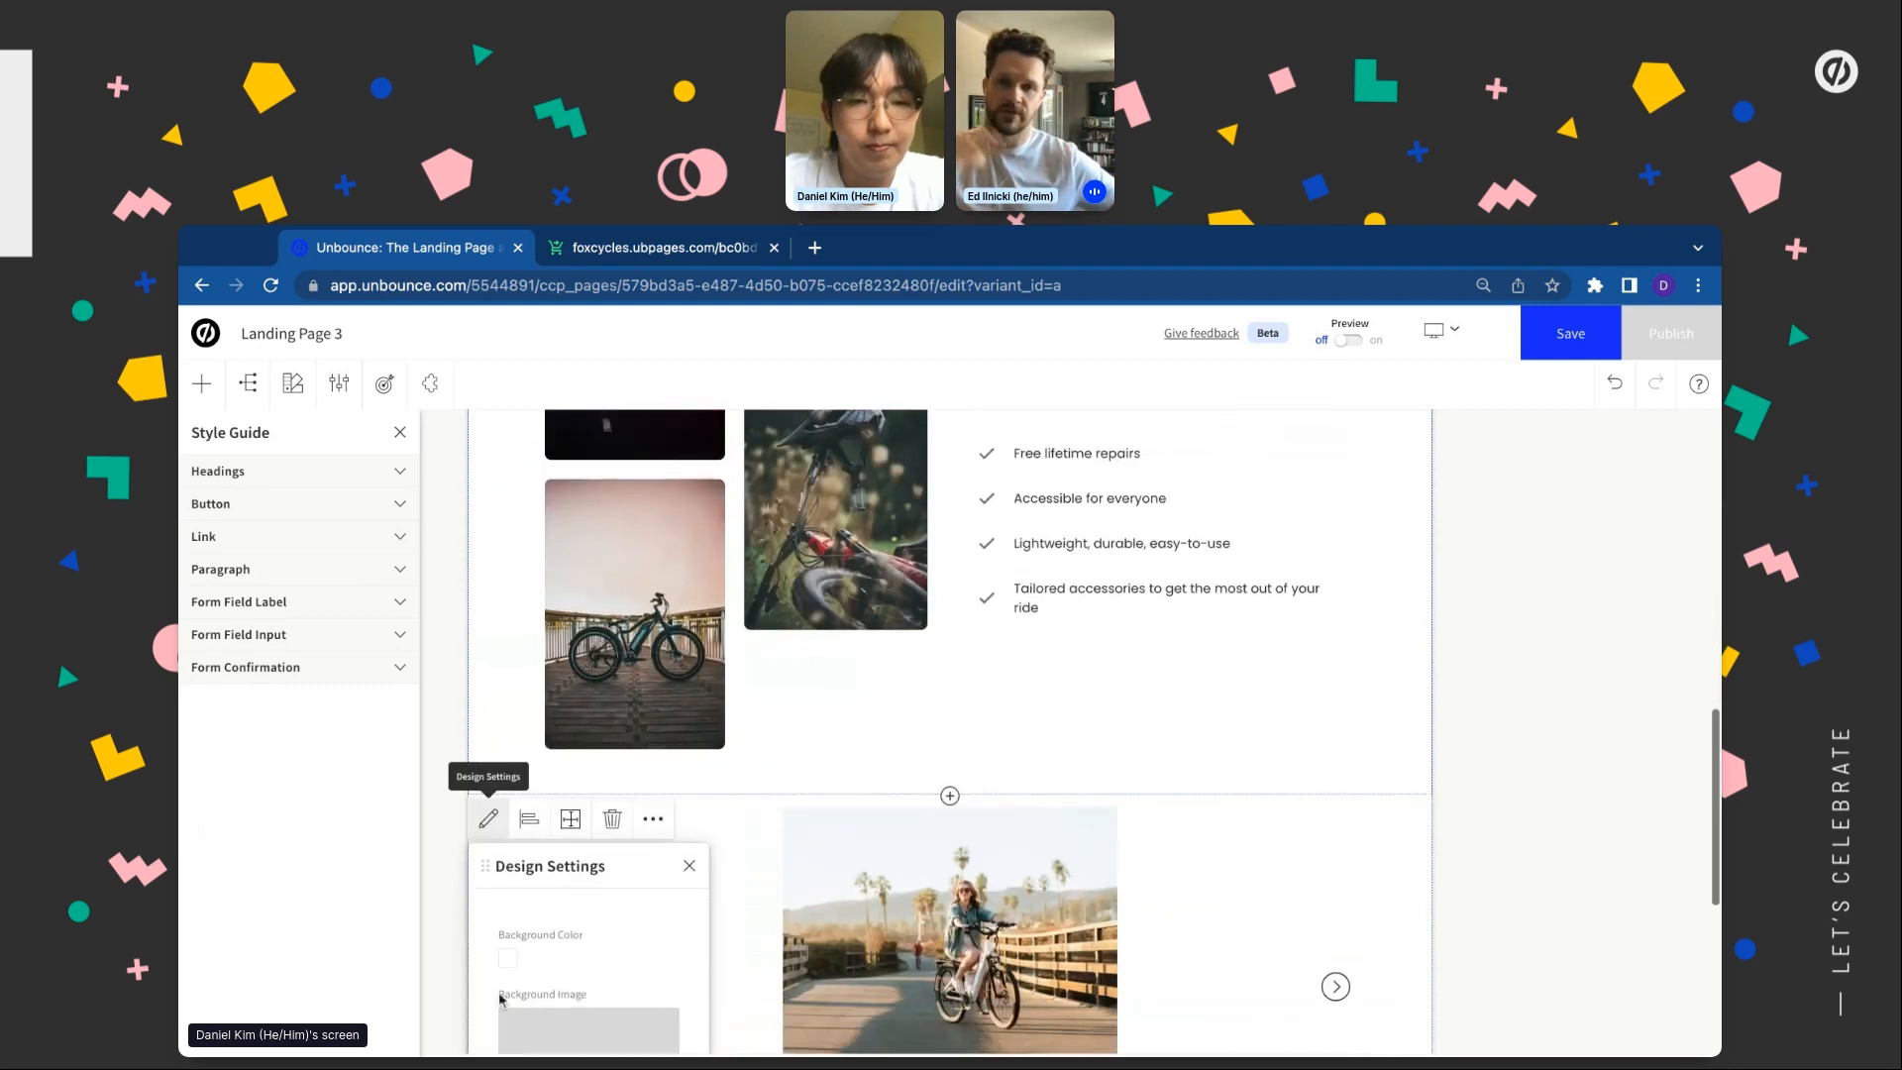
click(507, 957)
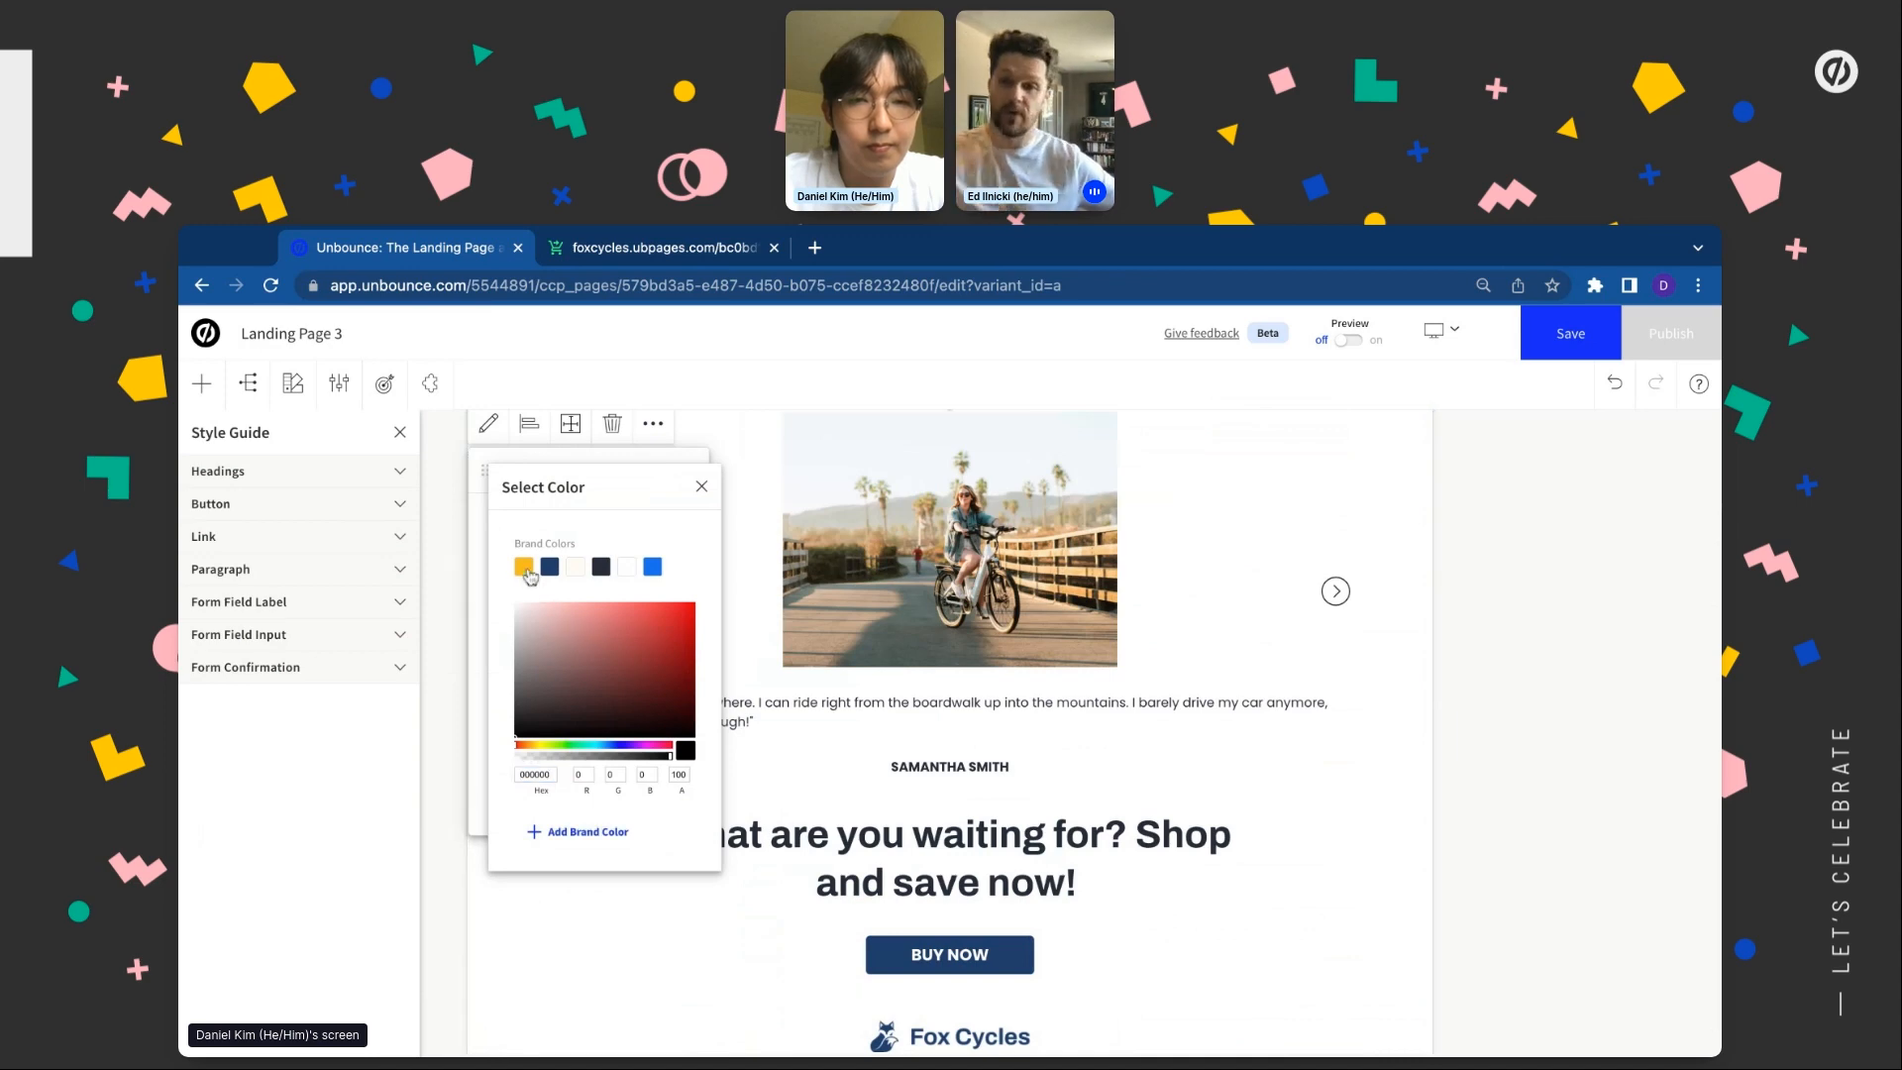
click(525, 567)
click(756, 870)
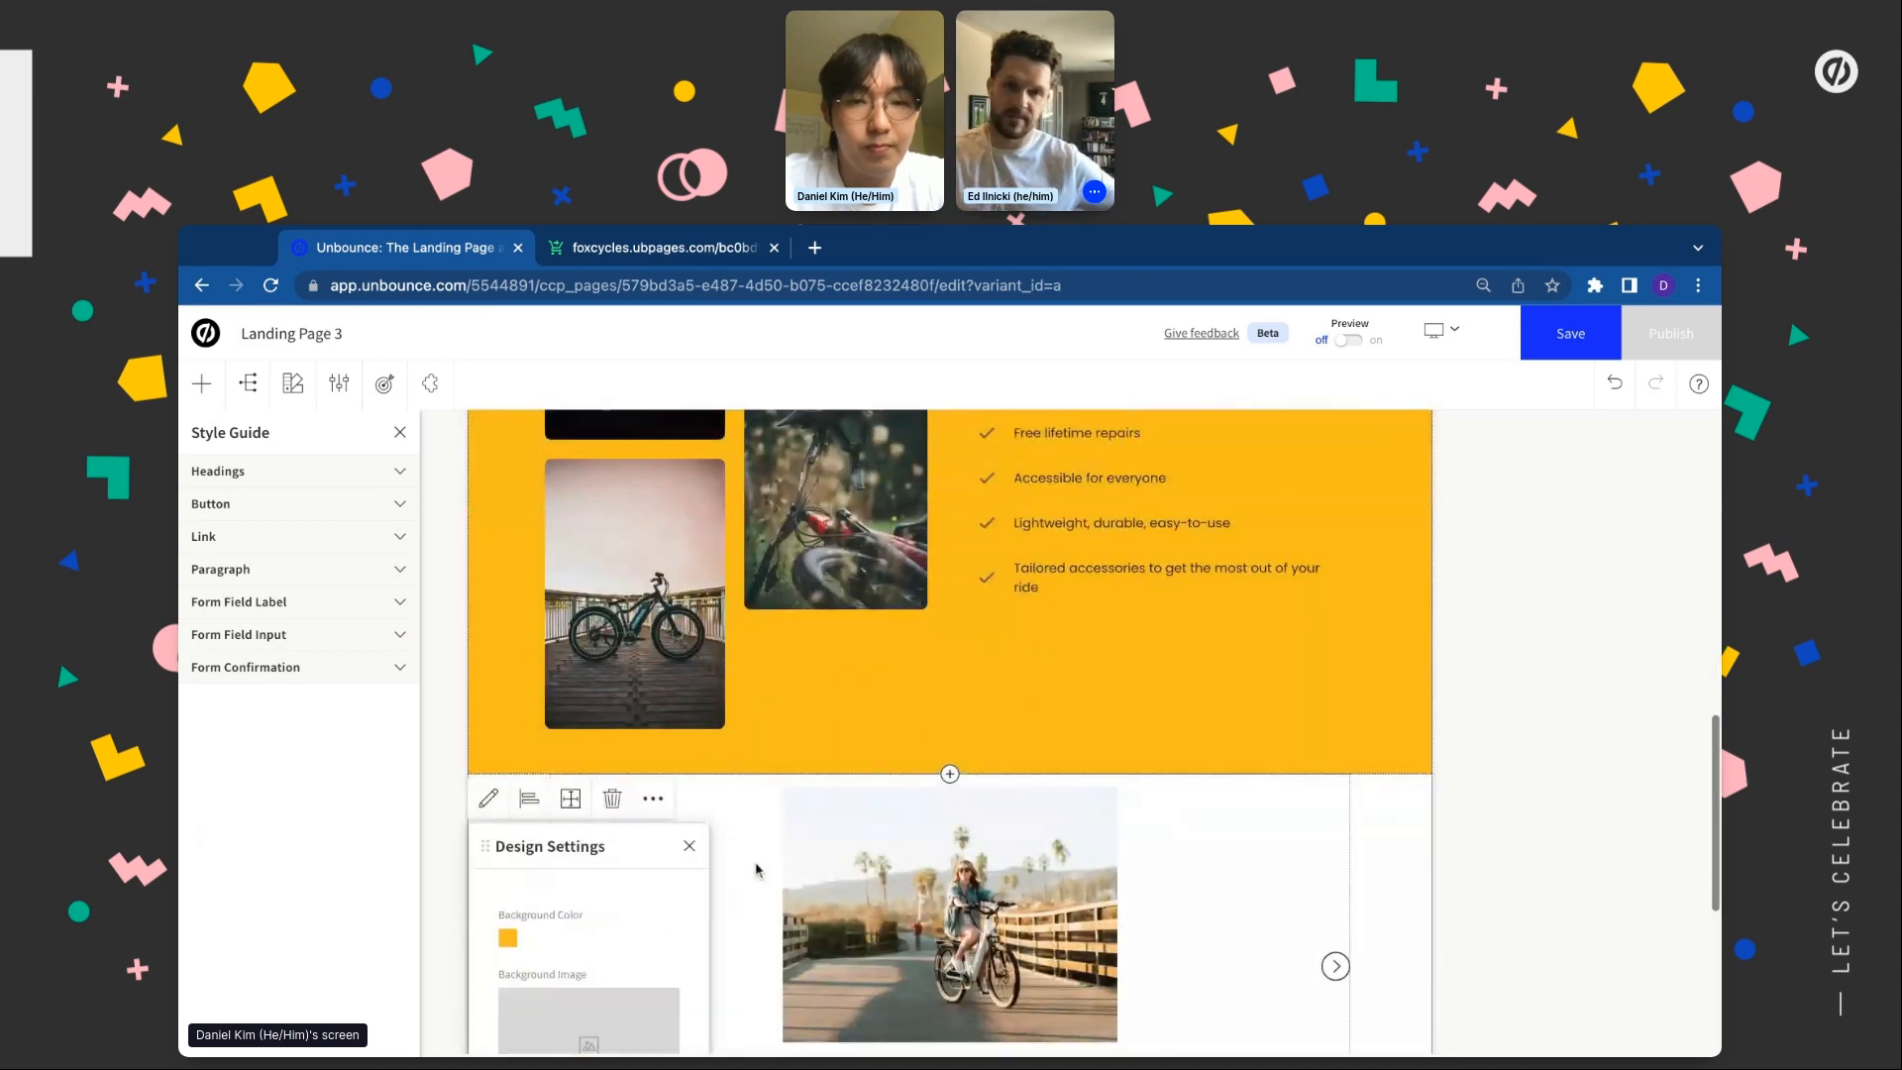
click(756, 870)
click(510, 864)
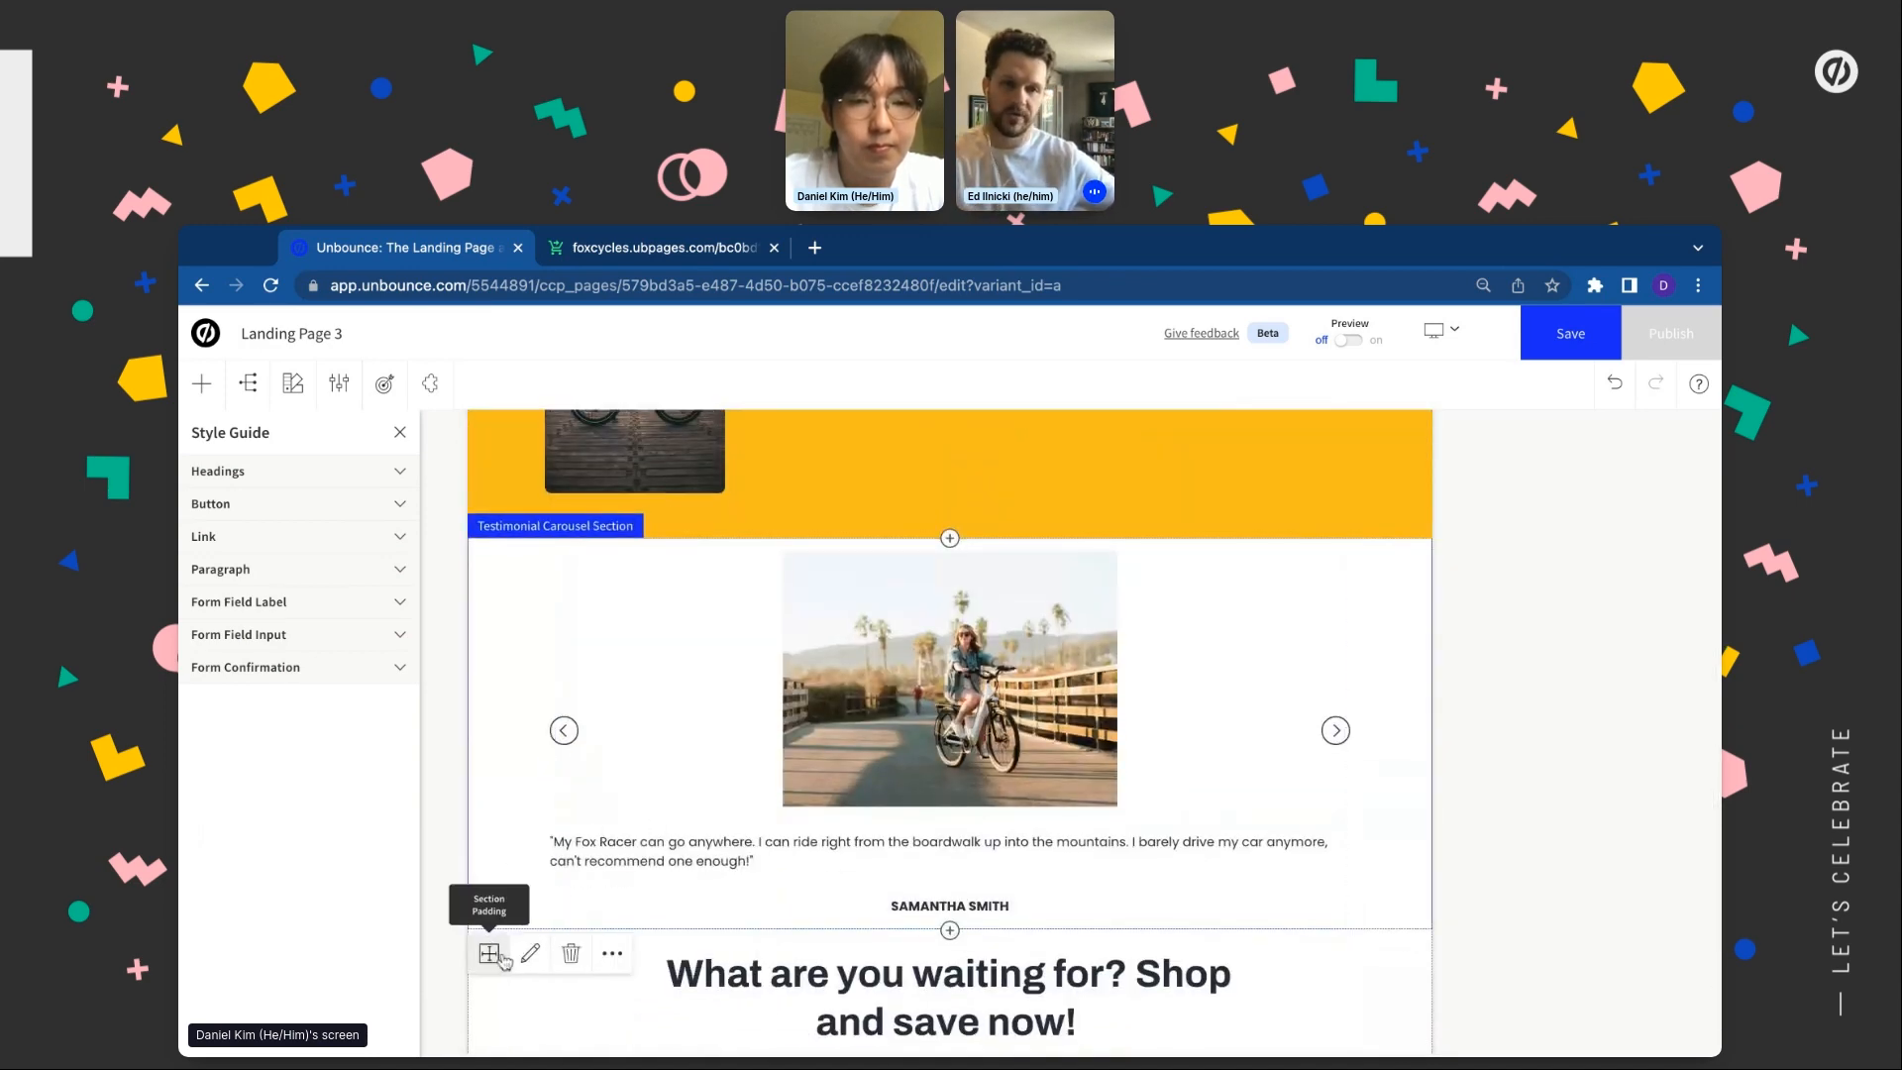
click(530, 953)
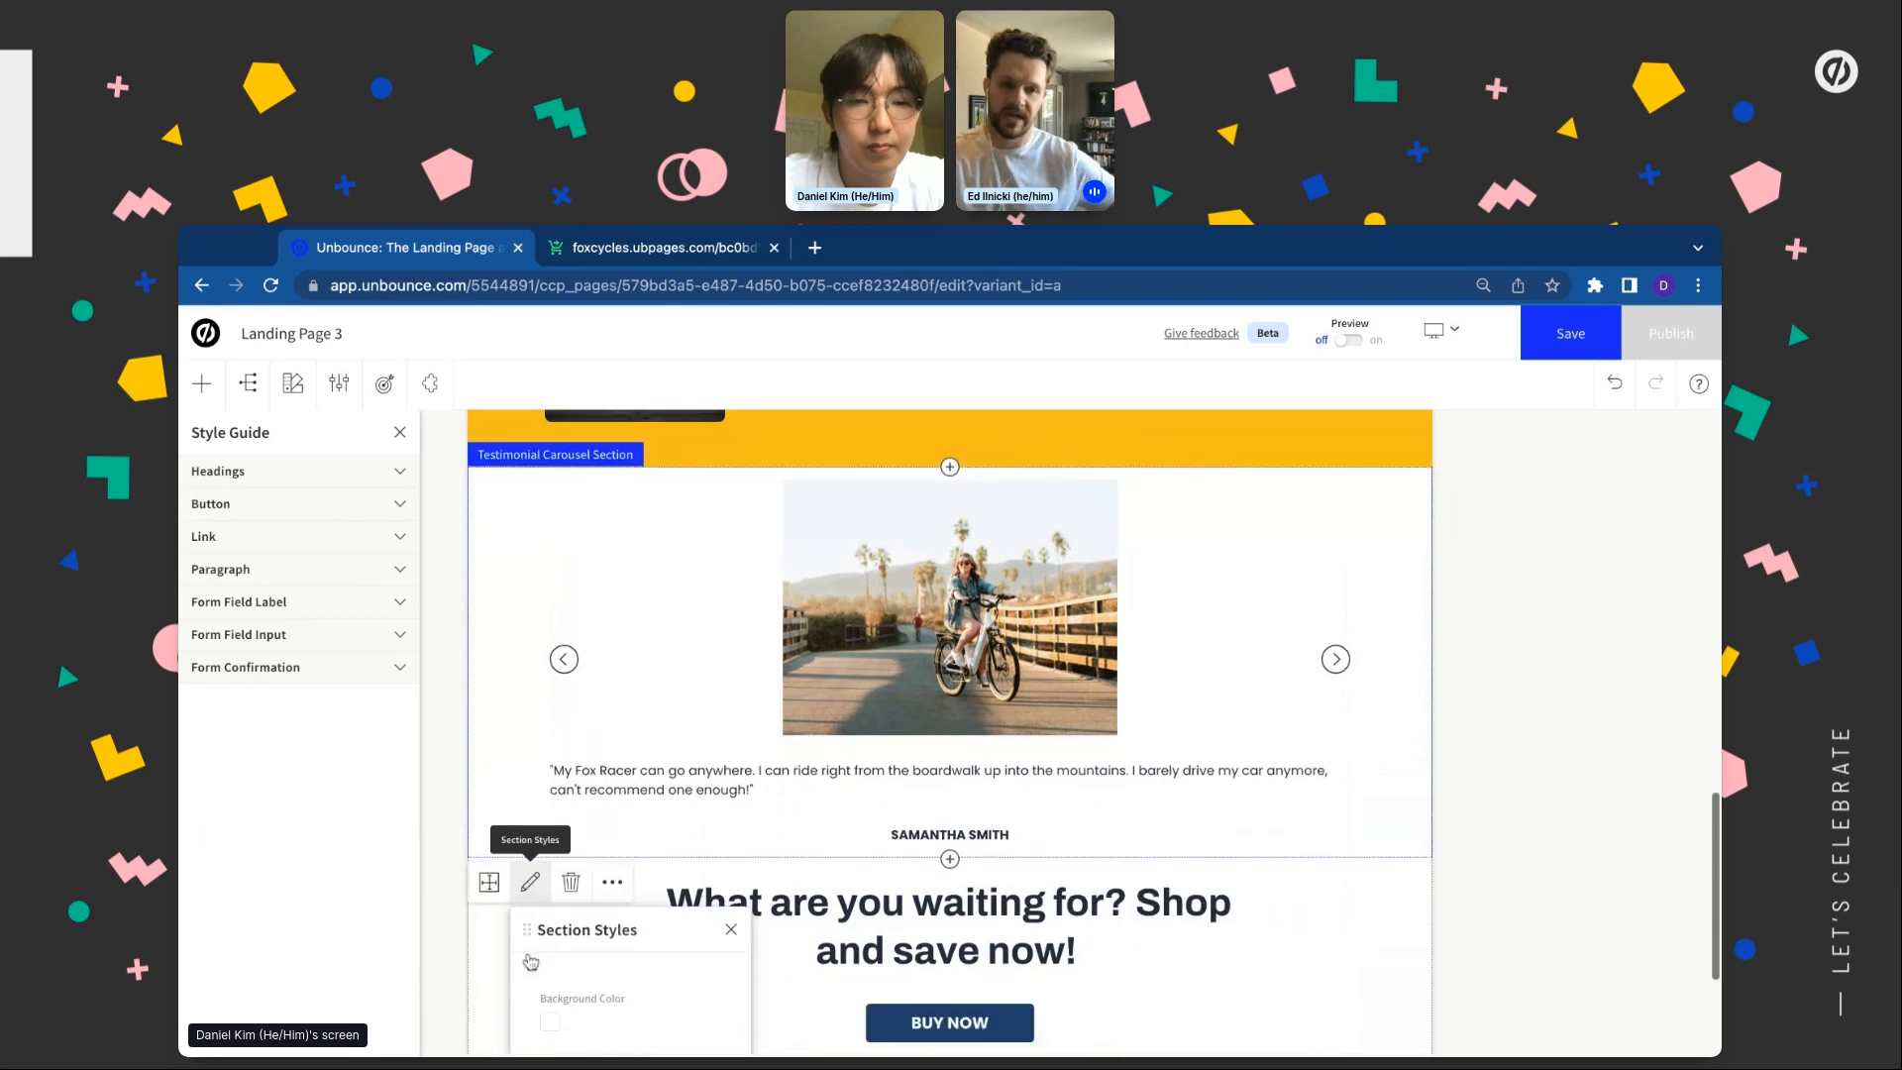
click(546, 1012)
click(640, 778)
click(735, 706)
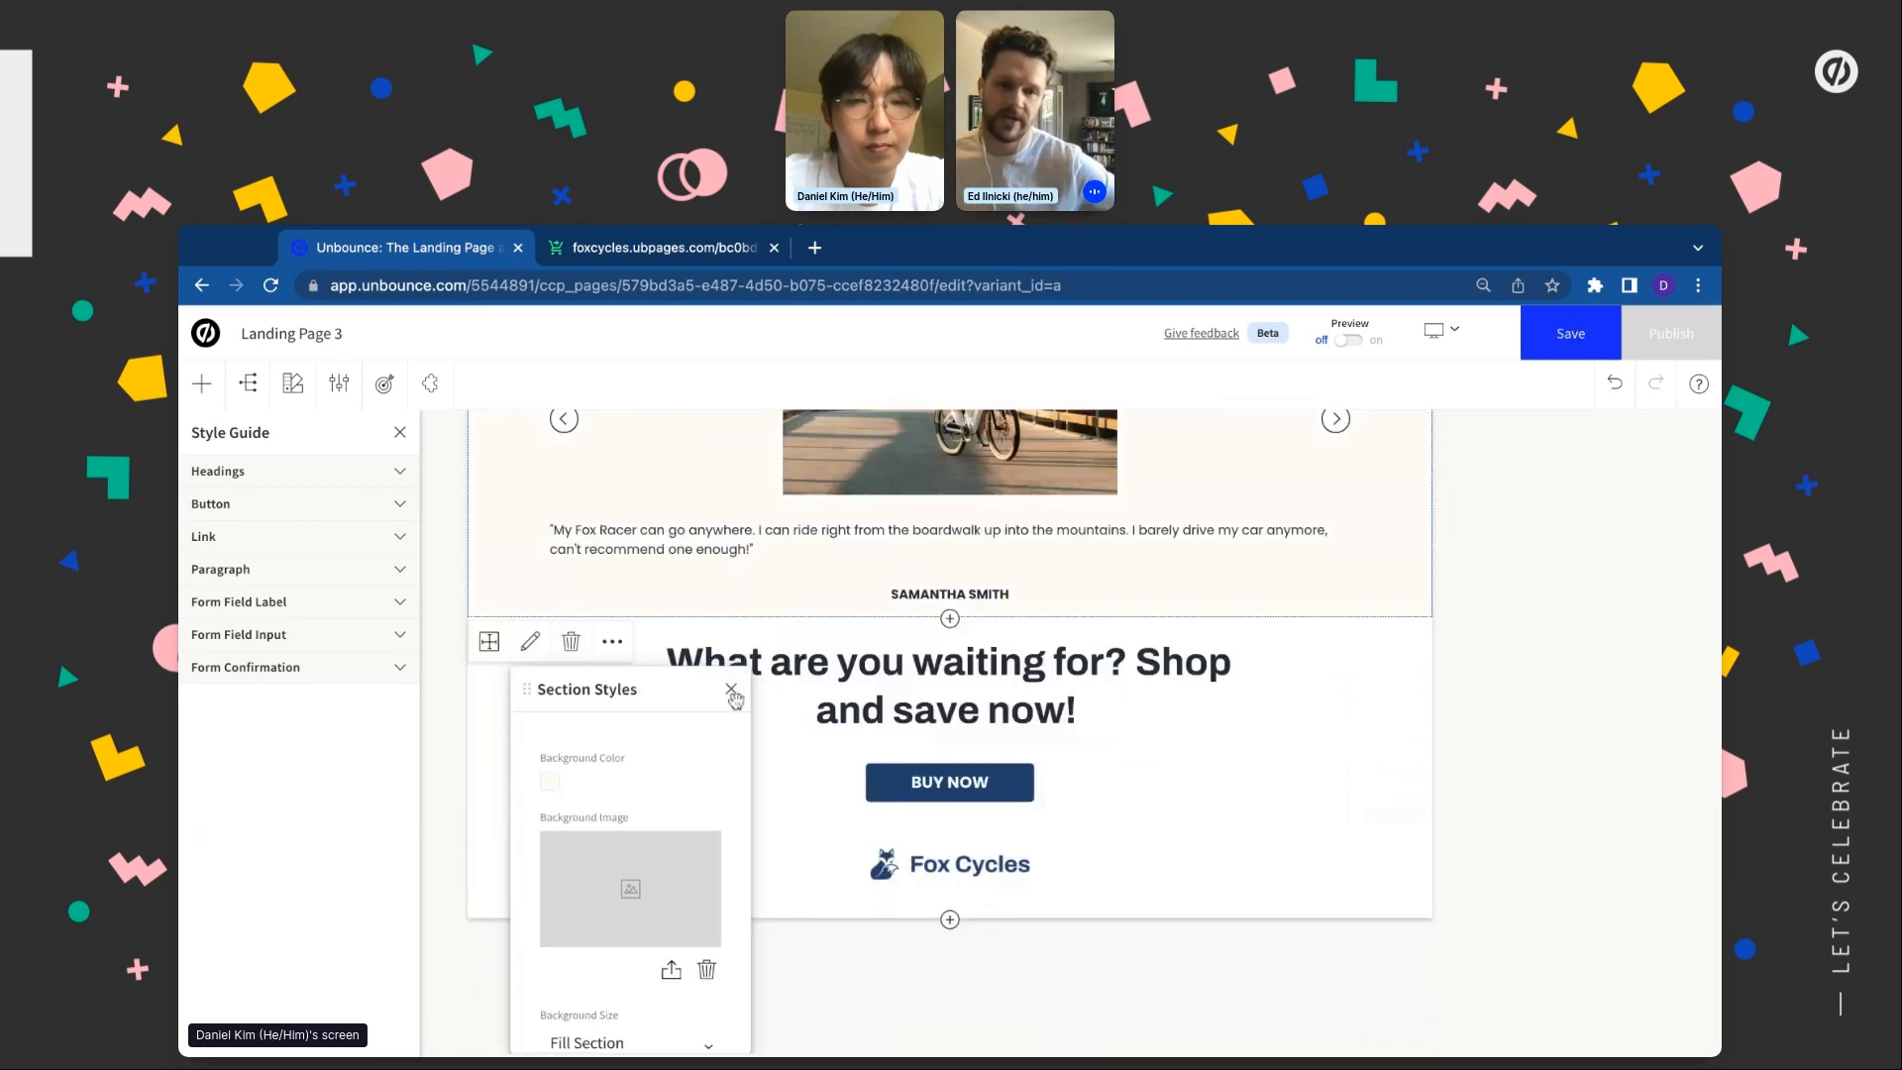
Give the Fox Cycles footer section a yellow brand background
click(492, 892)
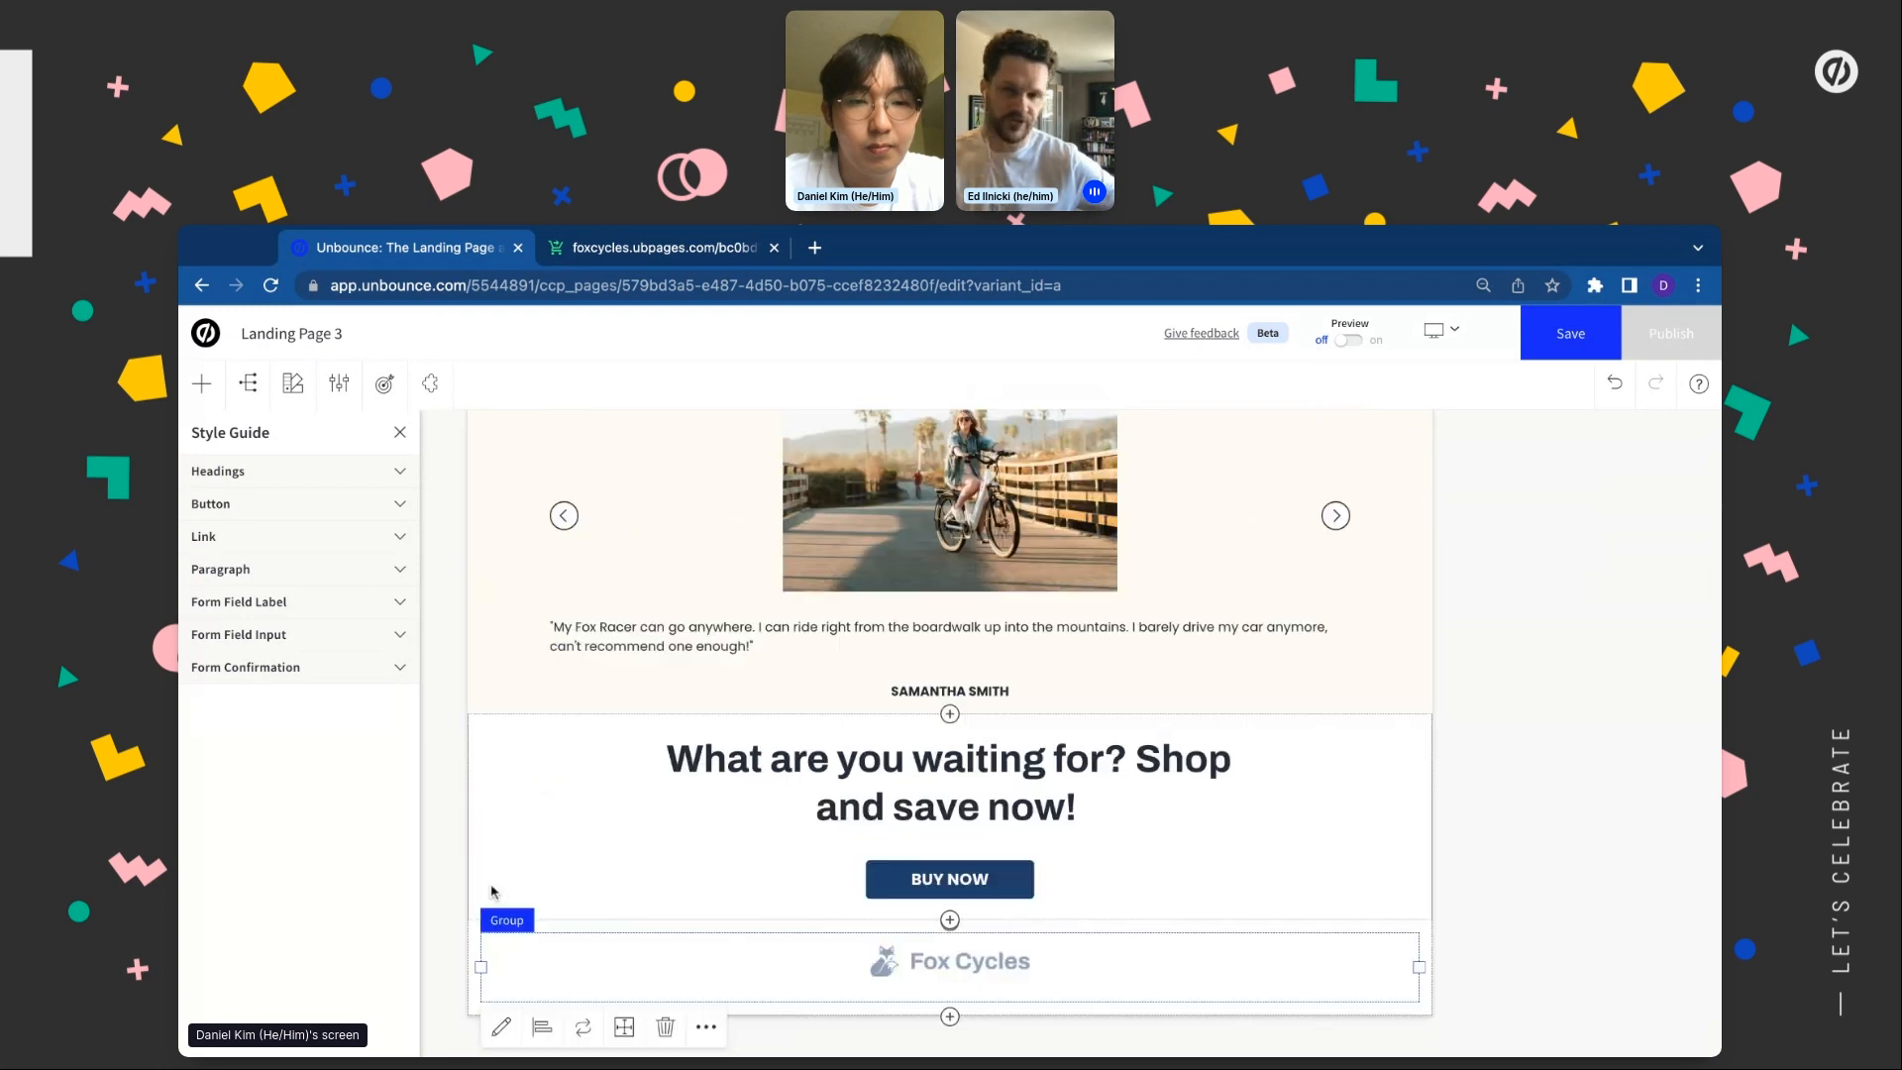
click(475, 926)
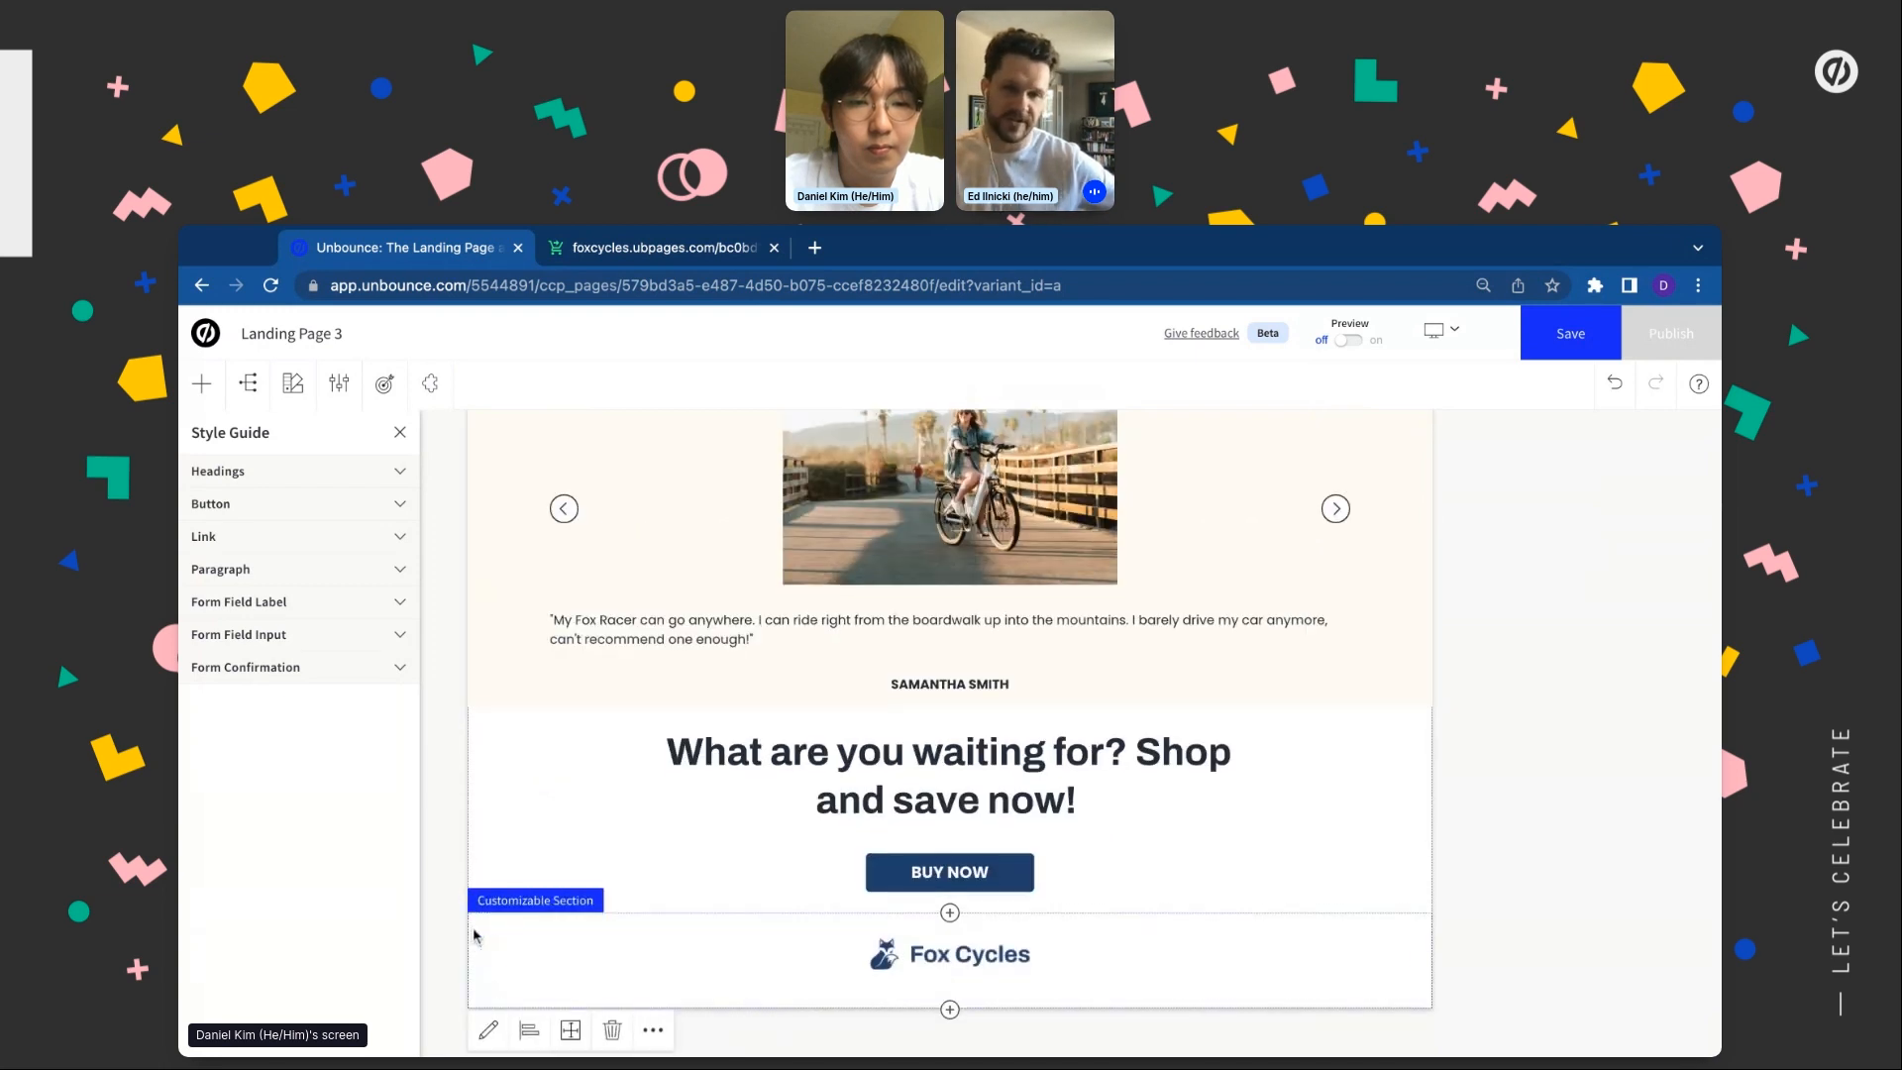
click(568, 1031)
click(488, 1030)
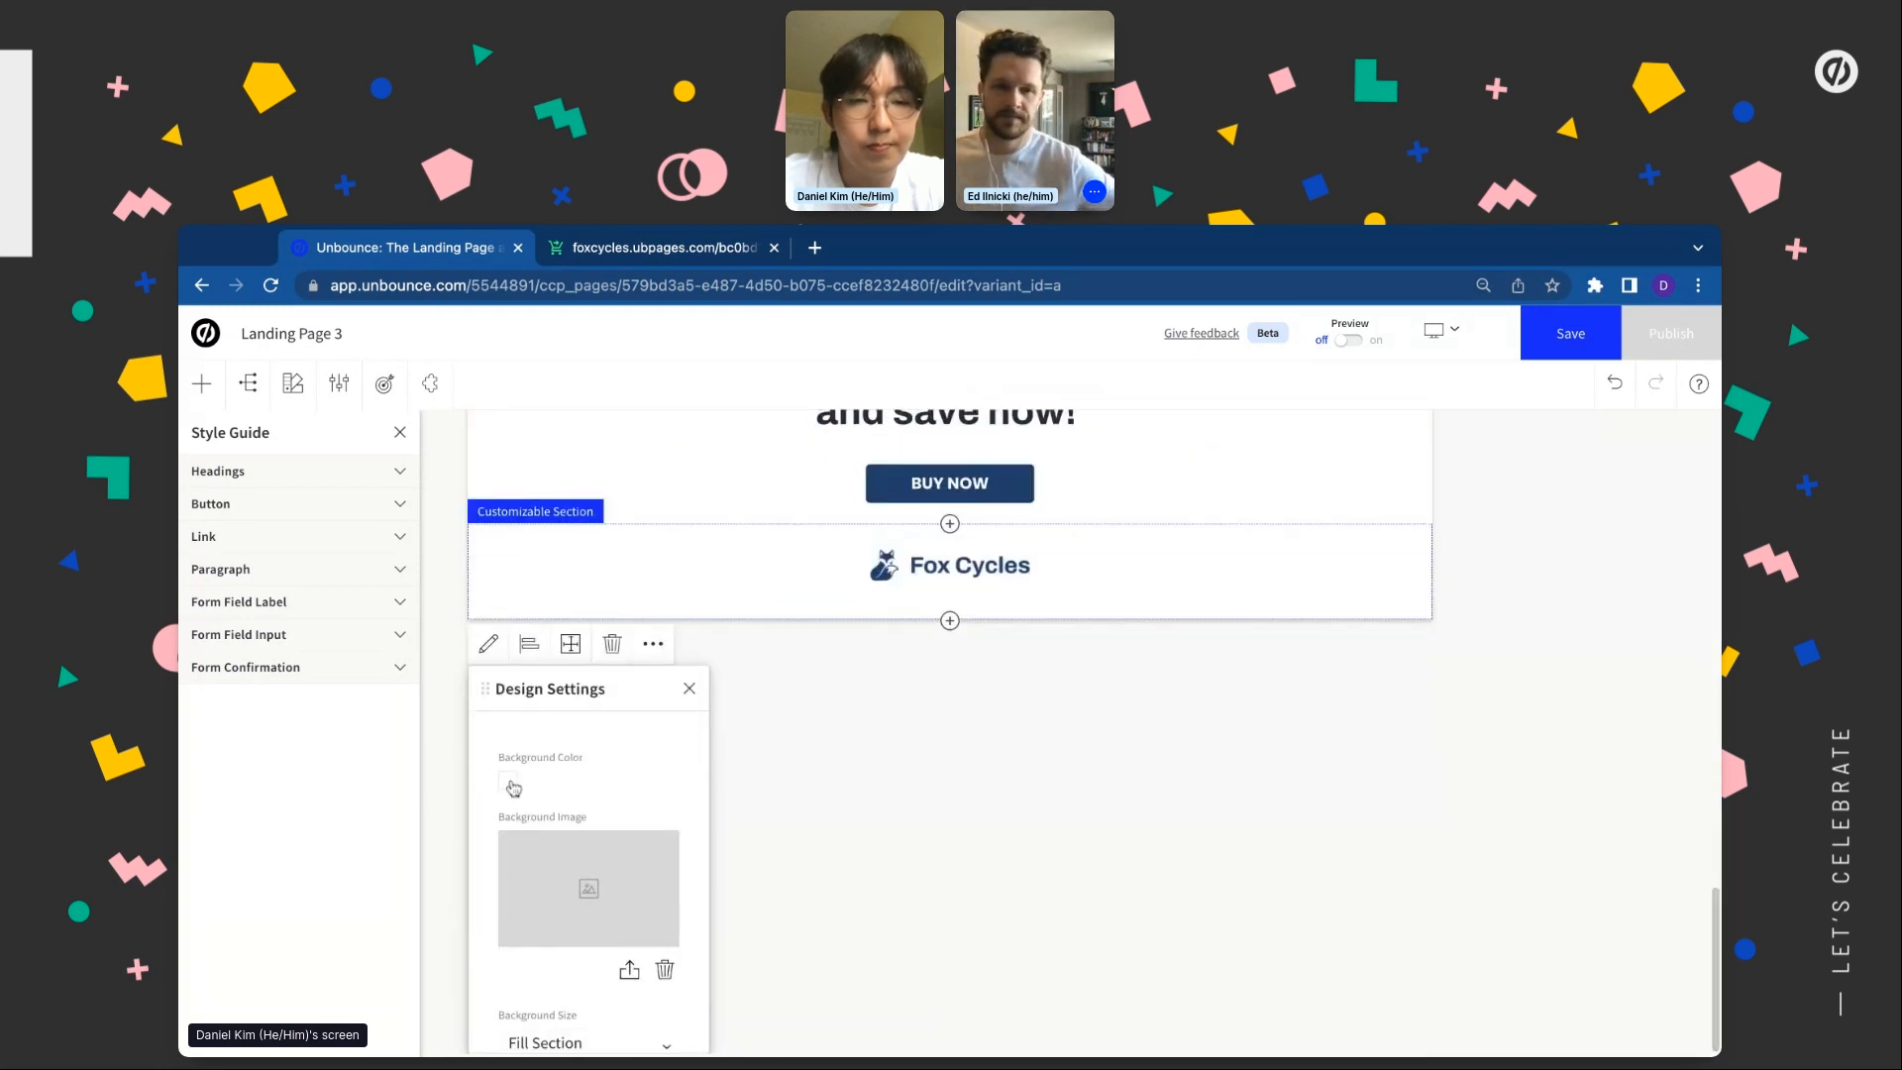
click(513, 788)
click(524, 788)
click(704, 708)
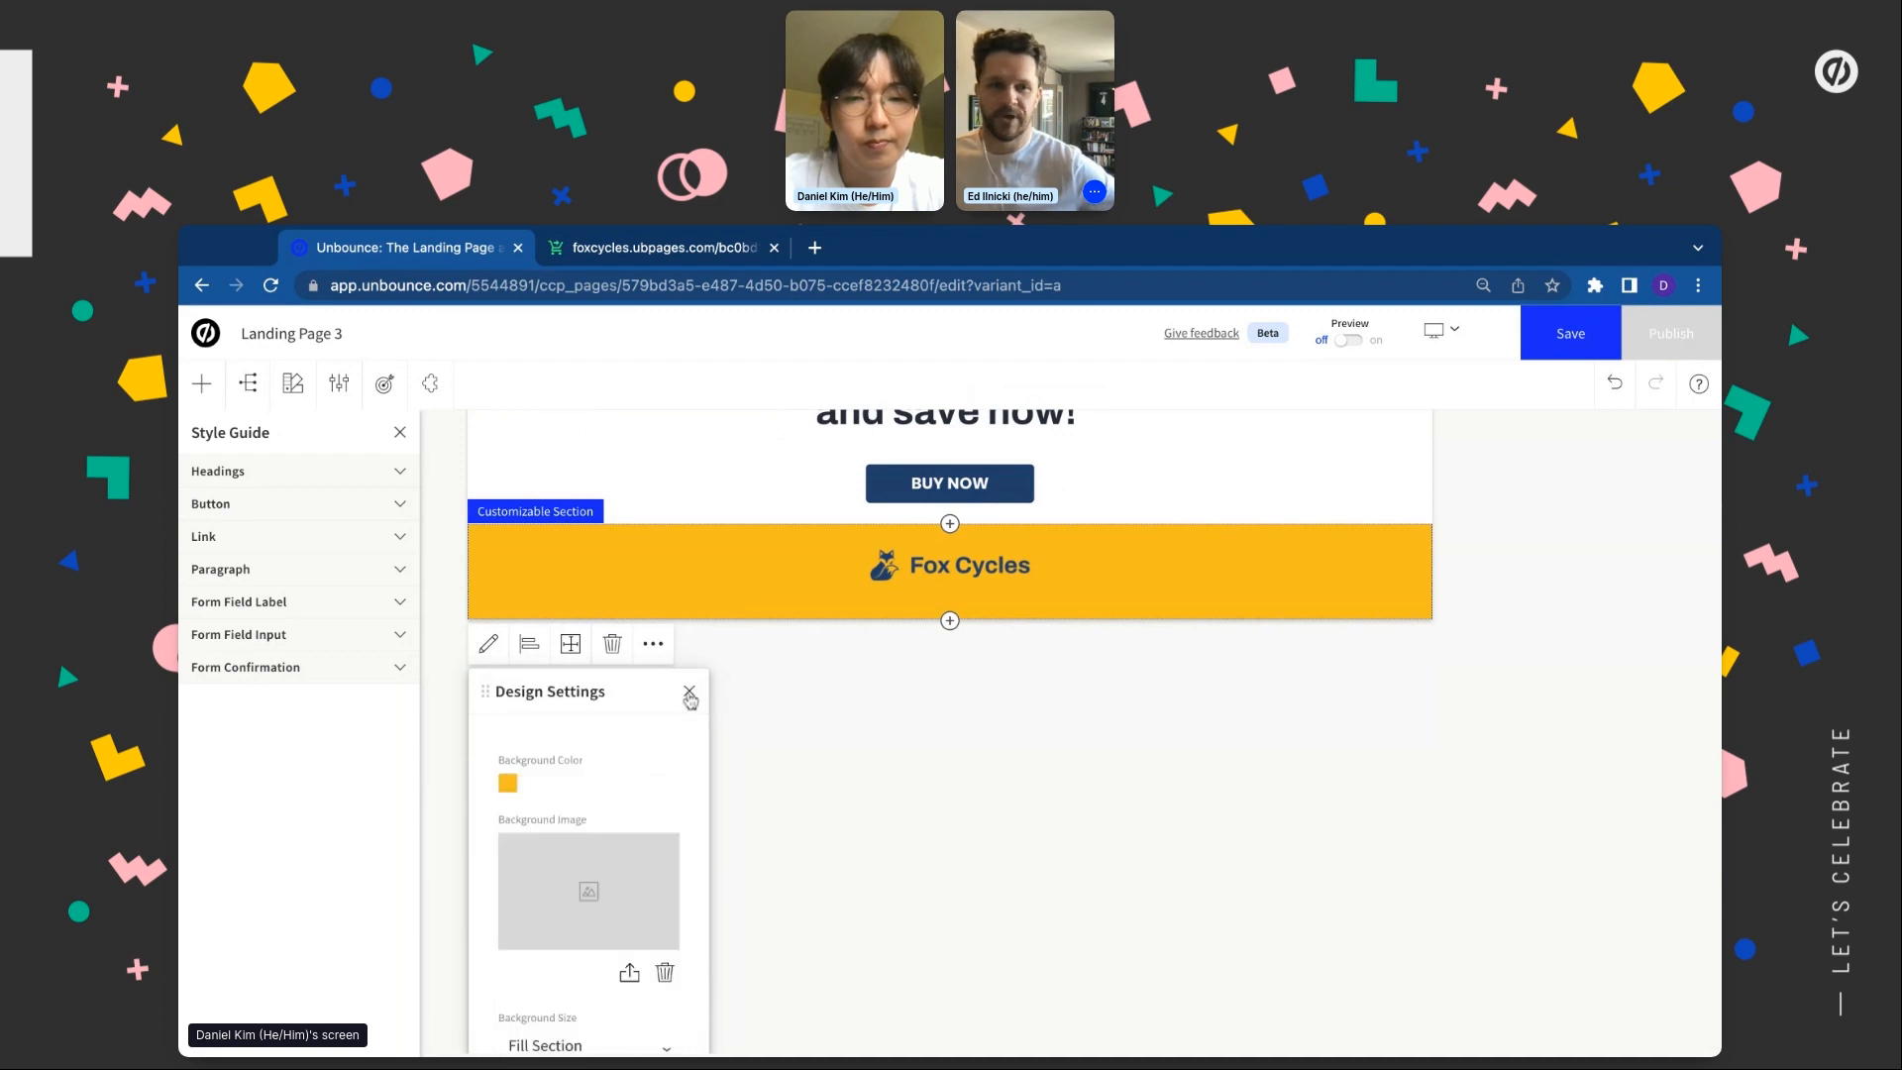
scroll(692, 654, up, 20)
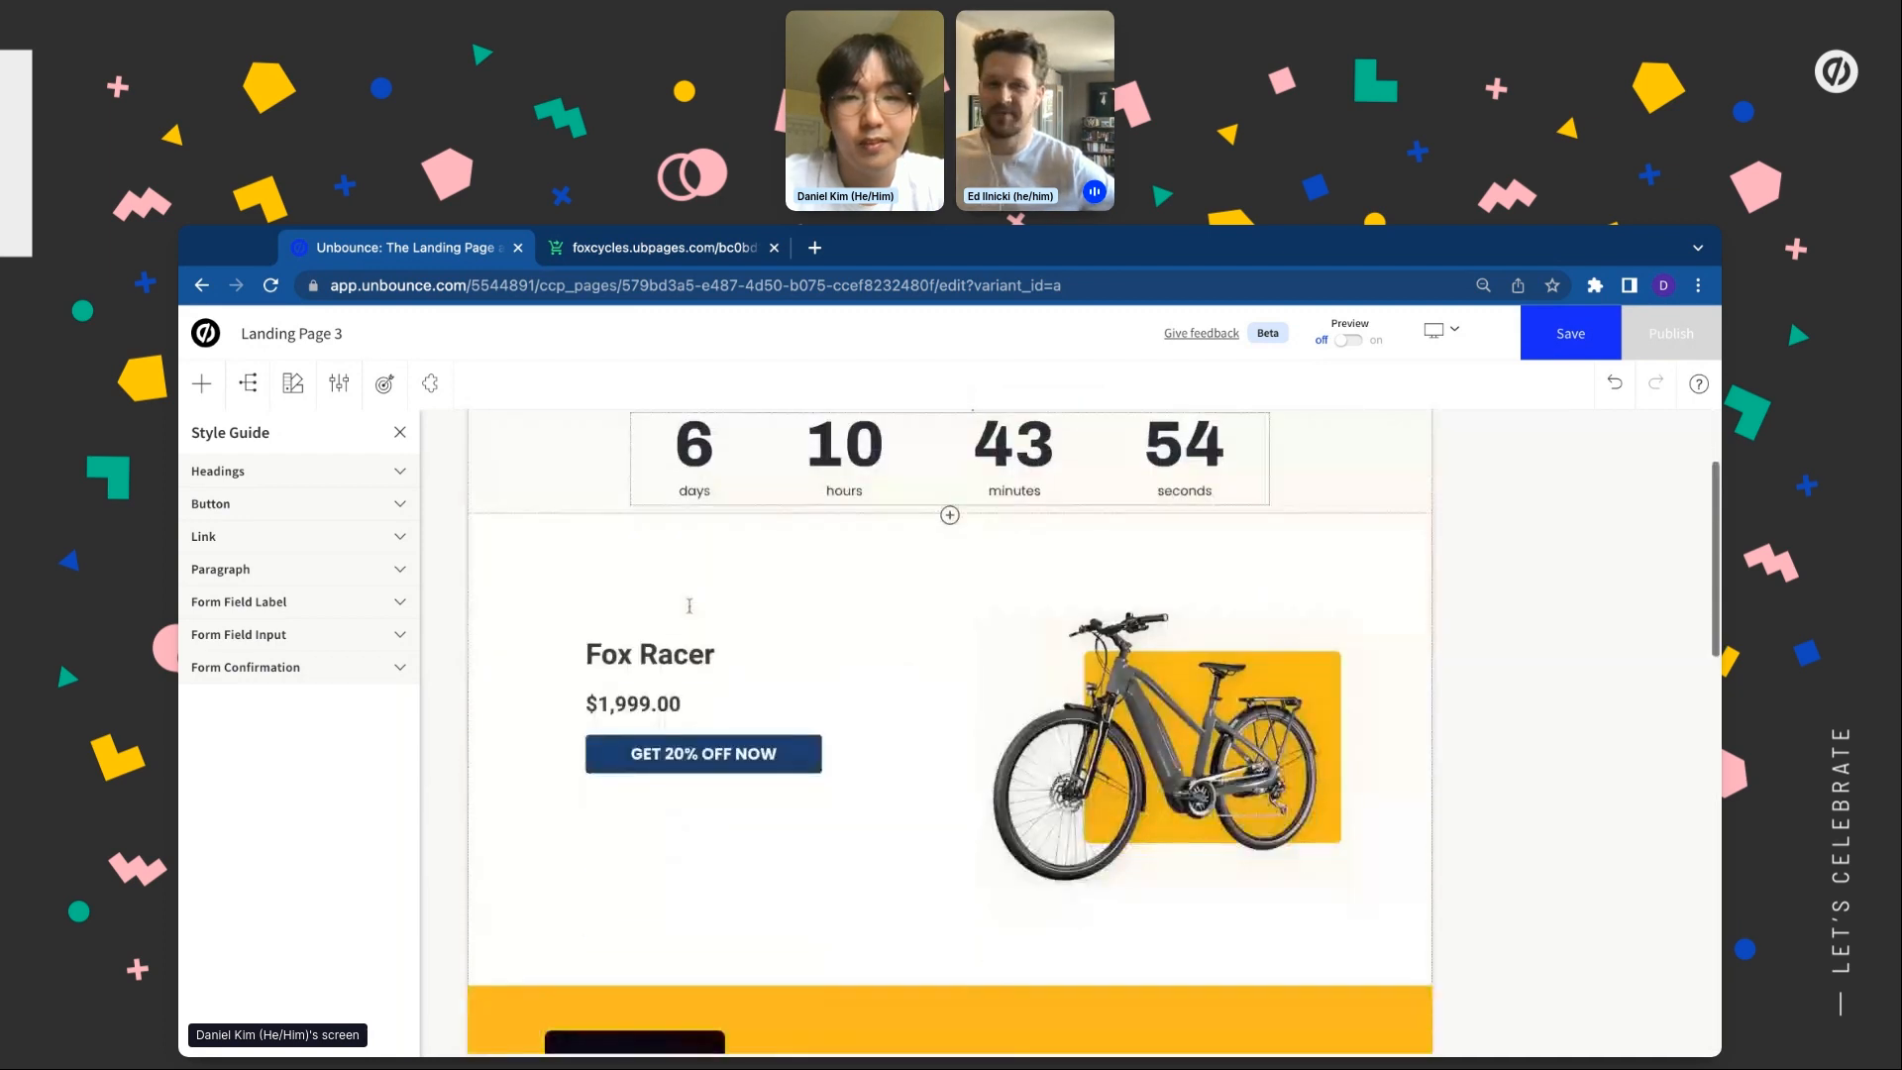
Switch to the mobile layout and narrow the bike product image
scroll(1377, 410, up, 3)
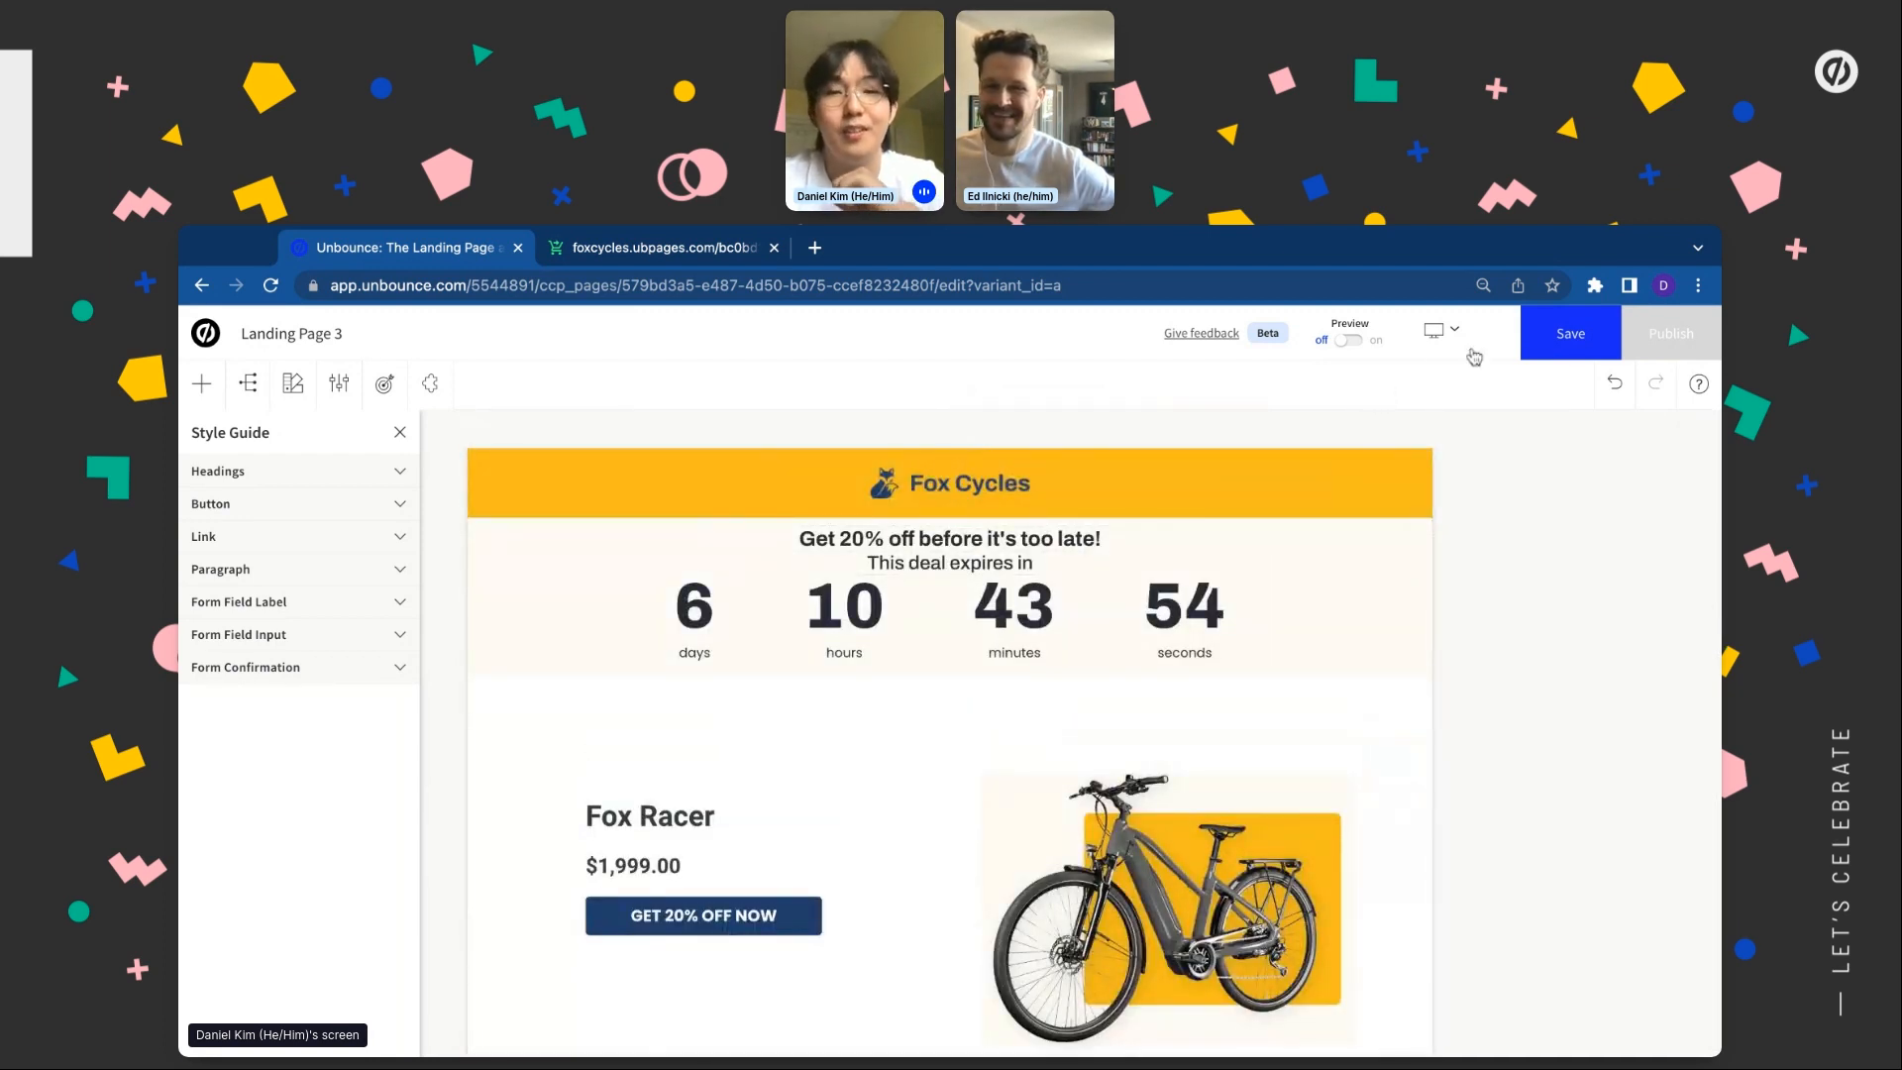
scroll(1317, 827, down, 4)
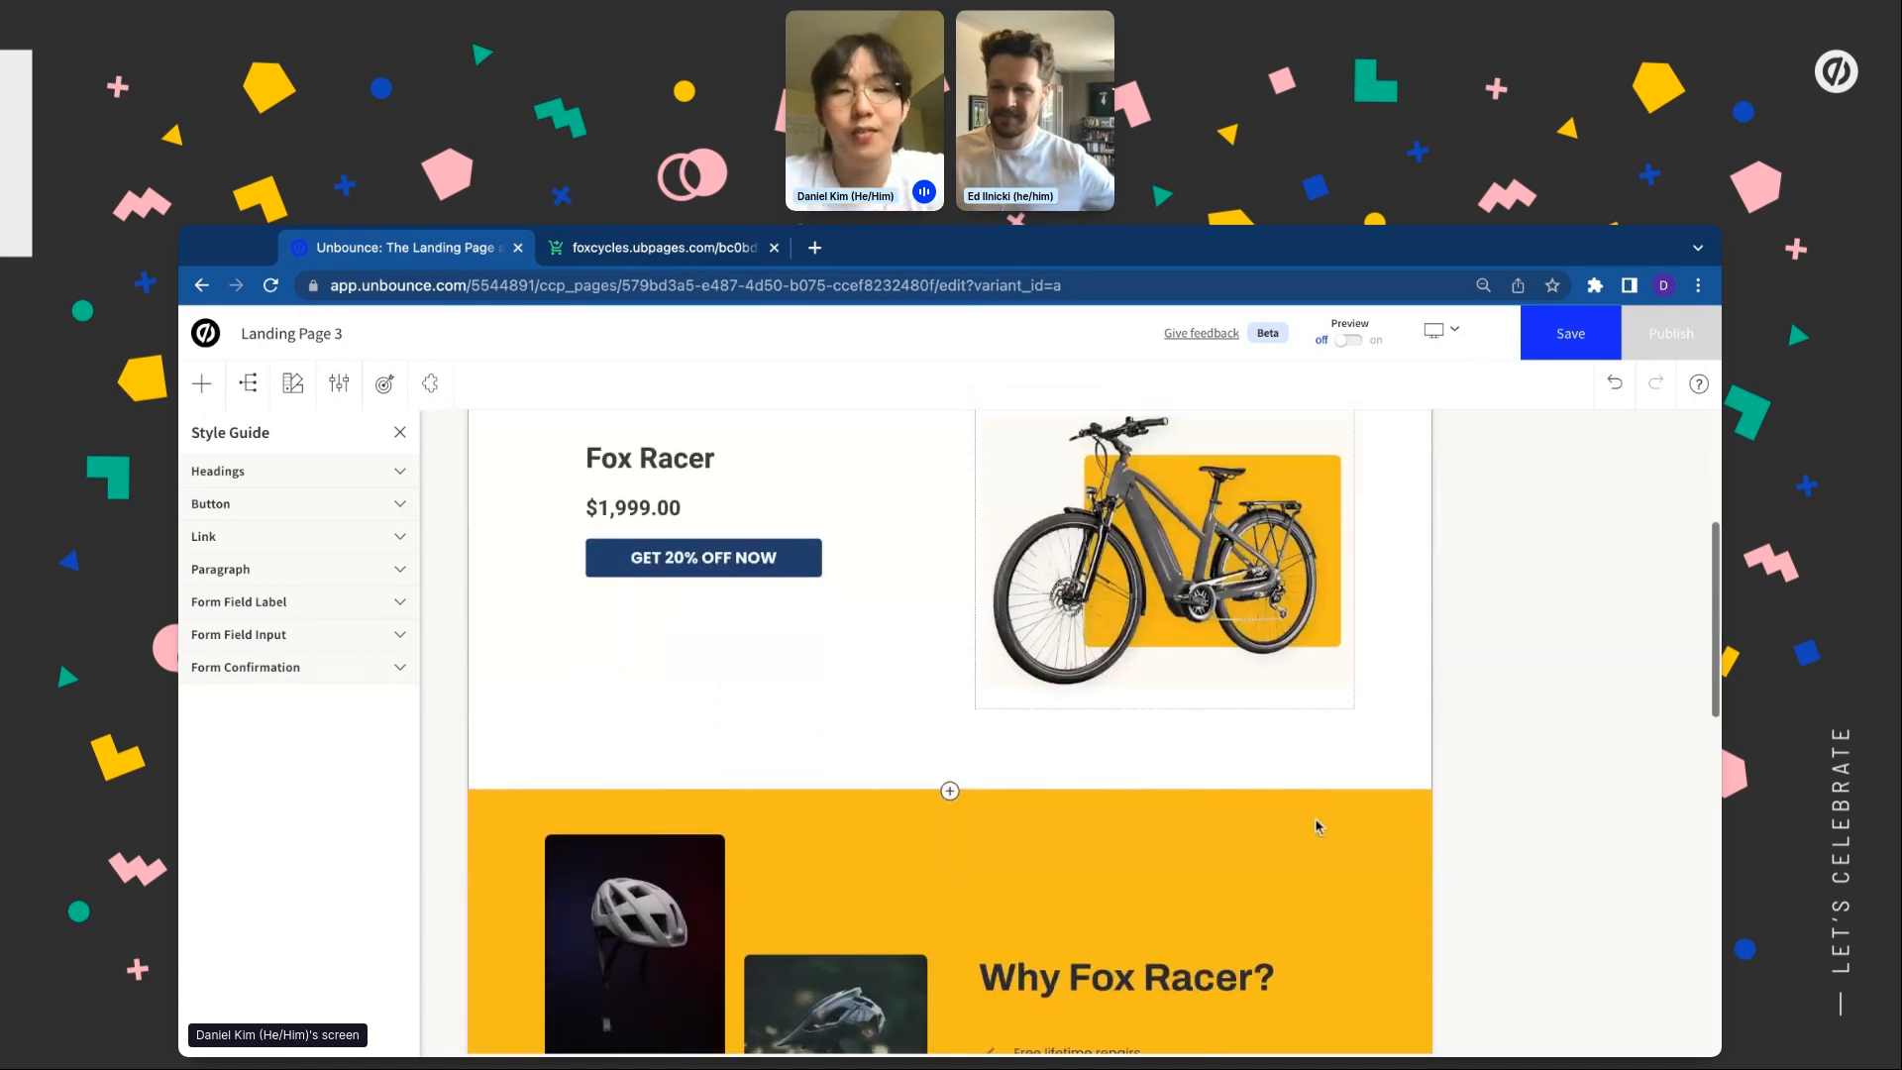
click(1440, 337)
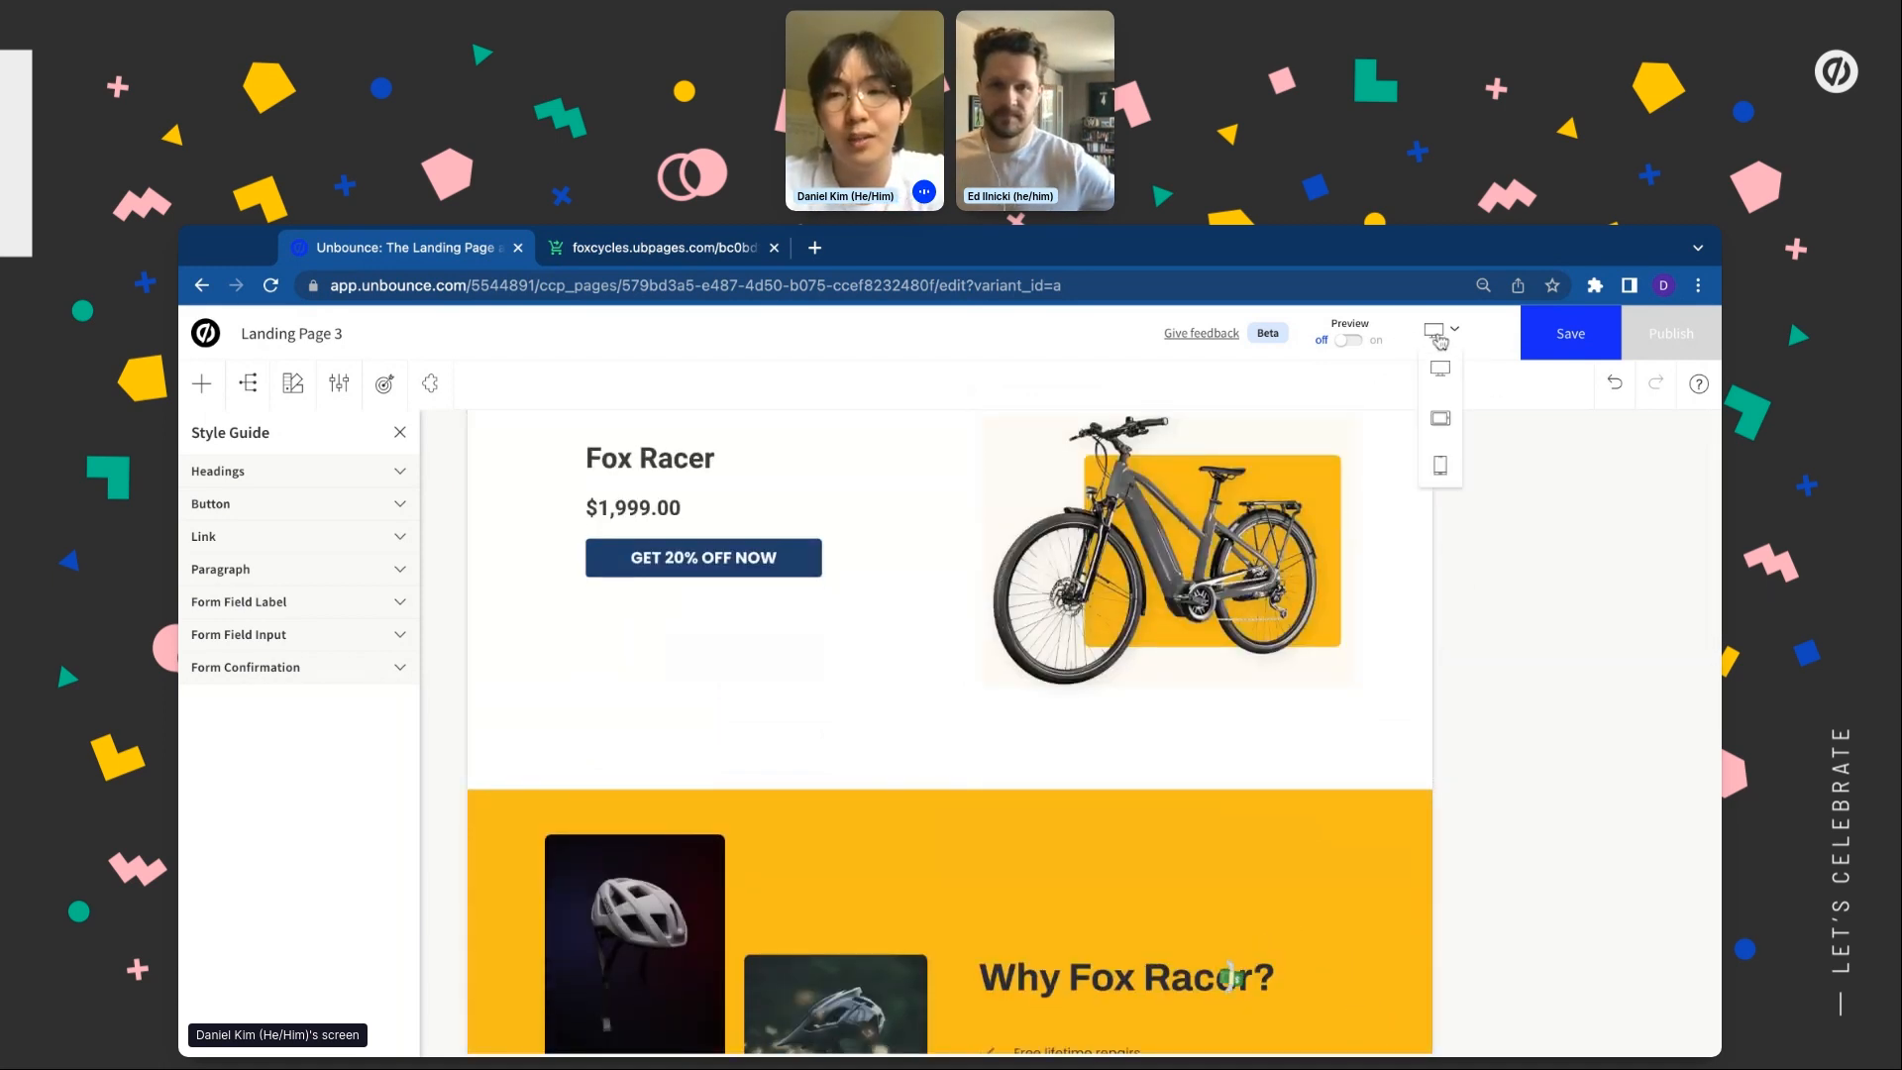
click(1443, 468)
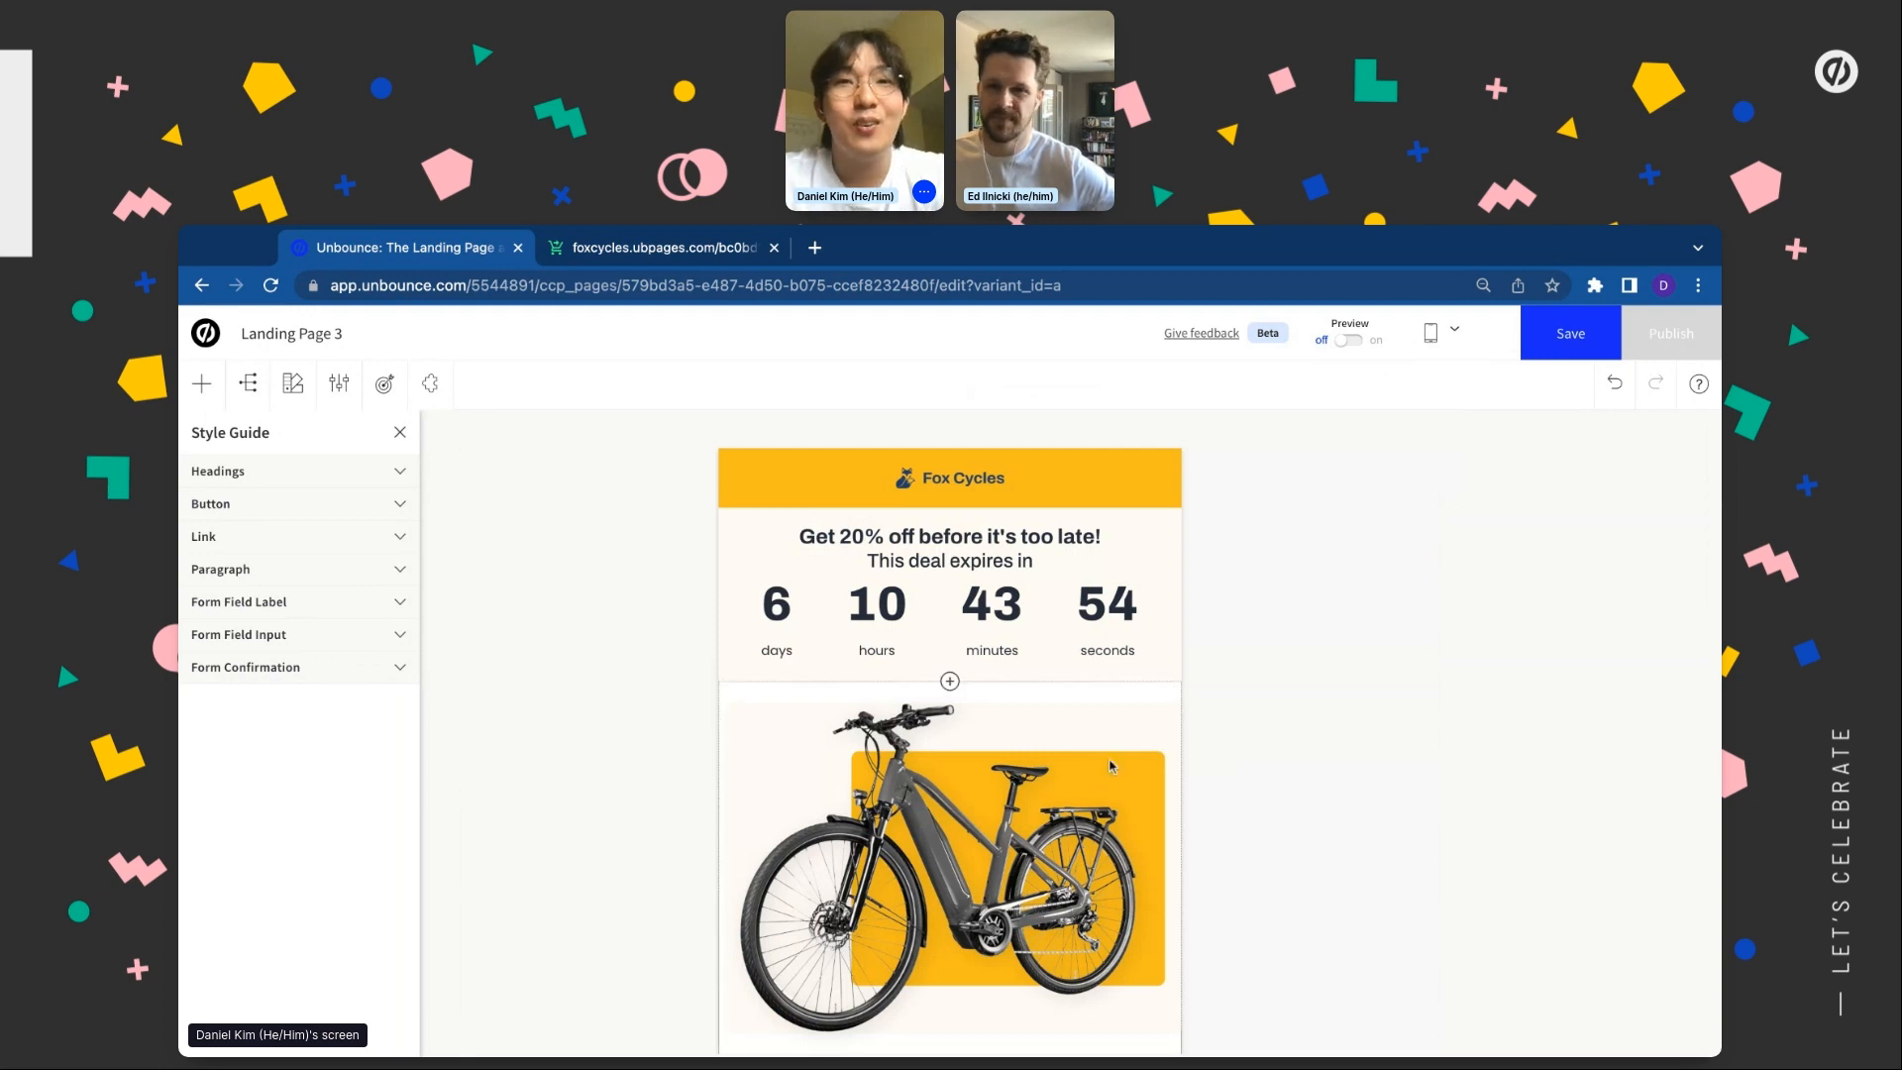
scroll(782, 631, down, 1)
scroll(783, 632, down, 1)
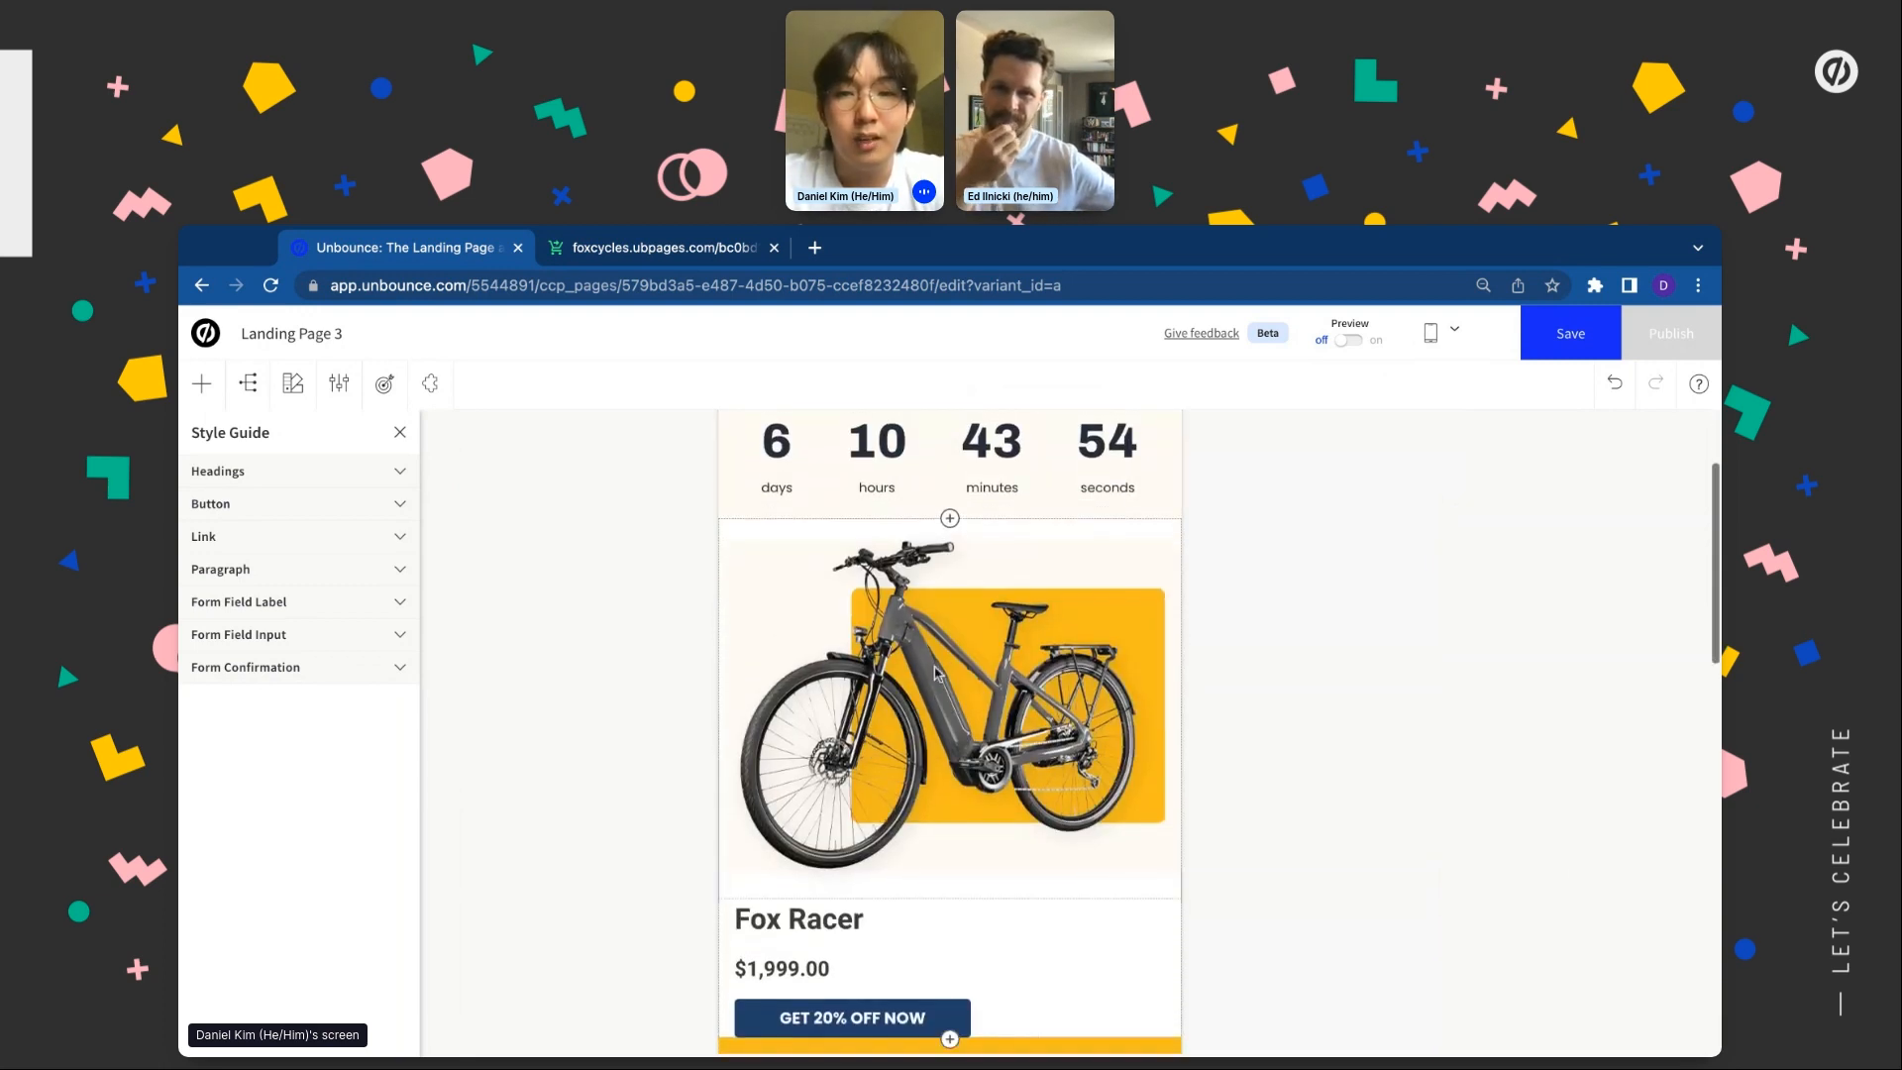
click(793, 639)
drag(1181, 707, 1103, 699)
drag(717, 674, 716, 674)
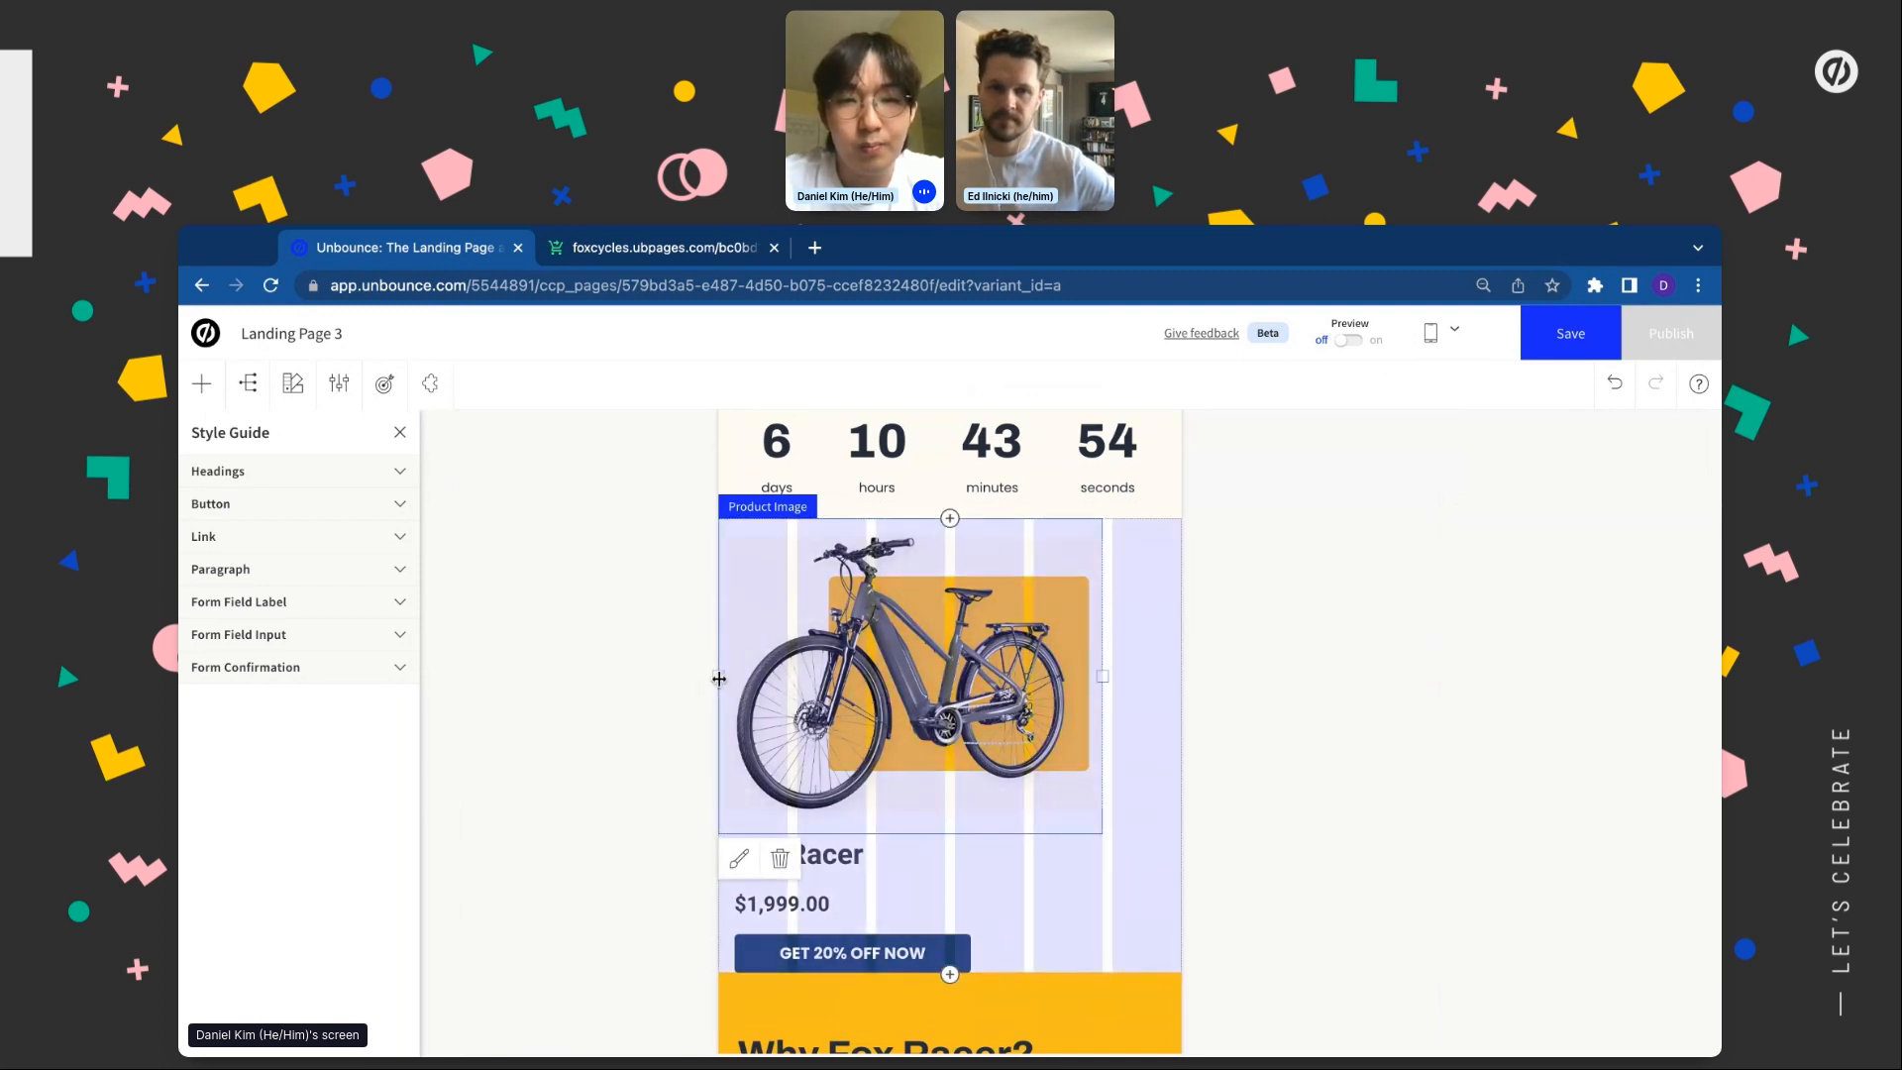
drag(719, 679, 799, 678)
Centre the Fox Racer name, $1,999.00 price and GET 20% OFF NOW button
click(1053, 798)
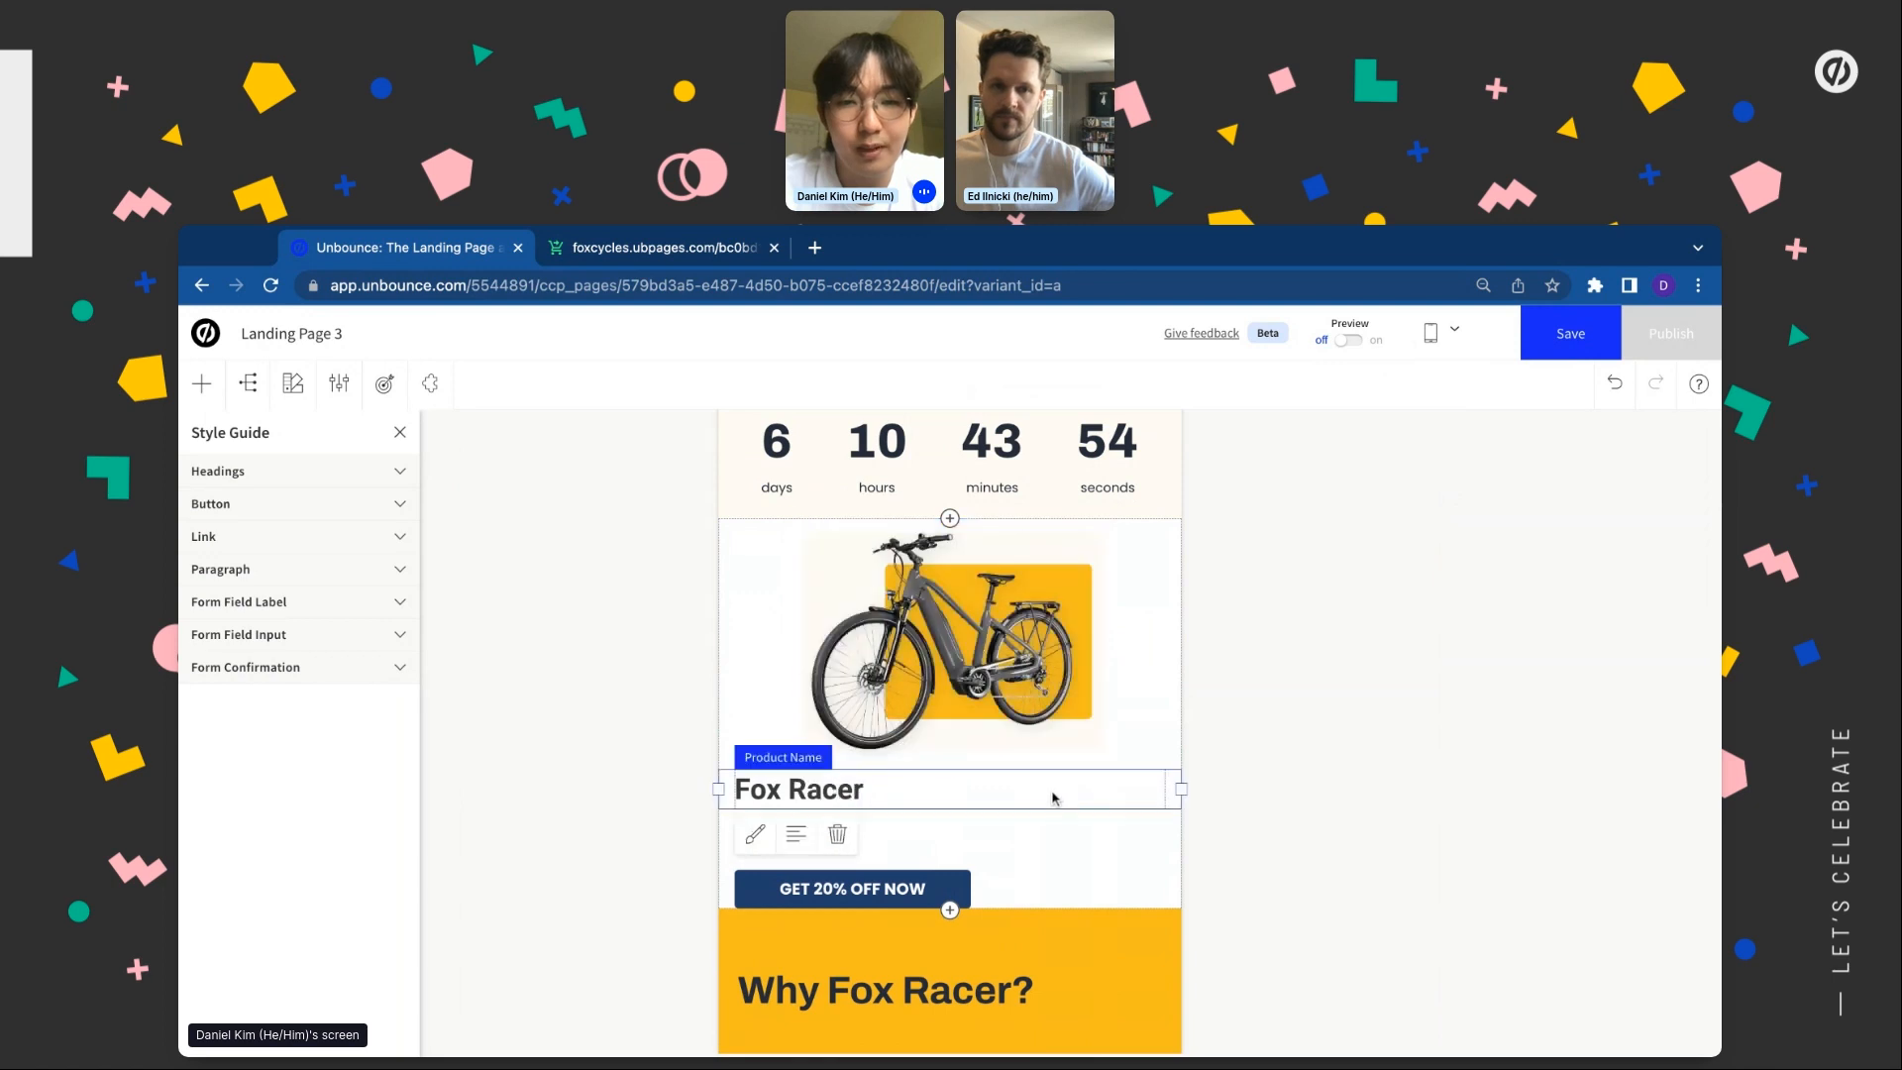
click(795, 834)
click(839, 874)
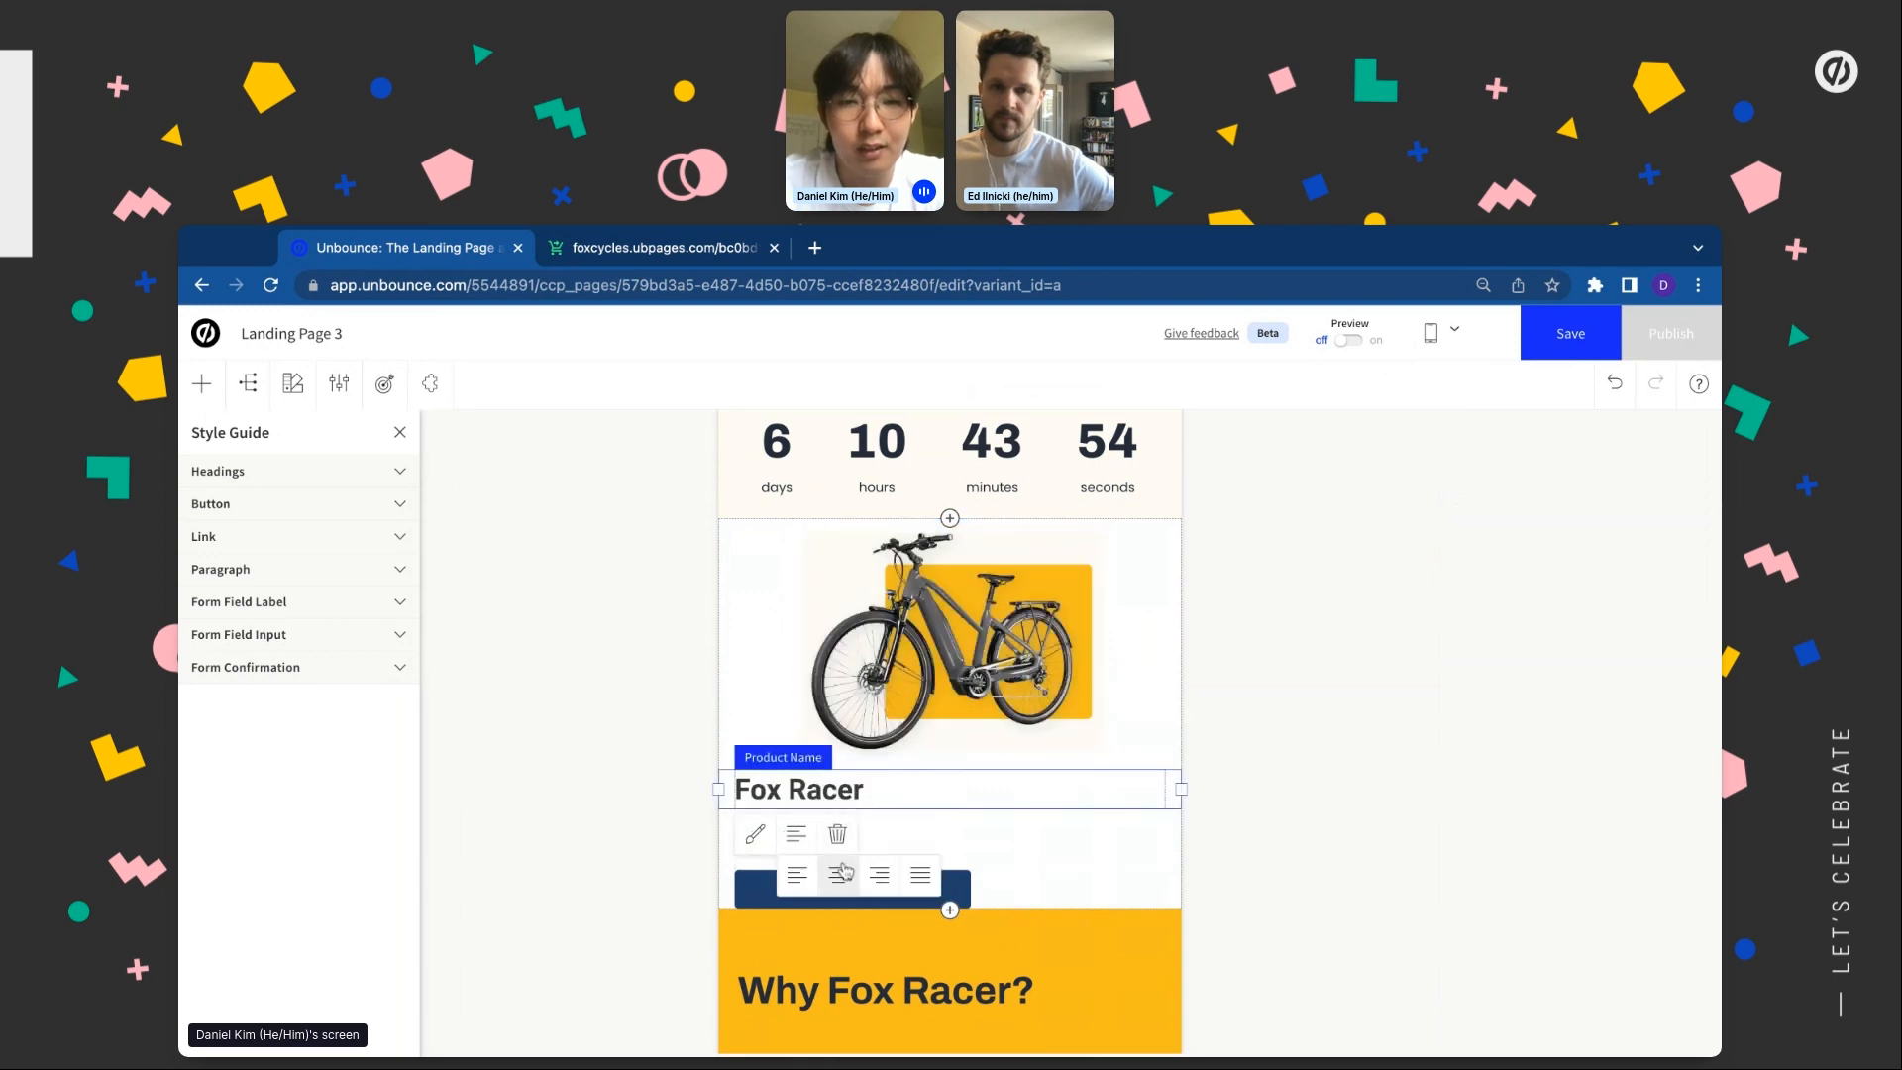
click(947, 833)
click(795, 894)
click(838, 934)
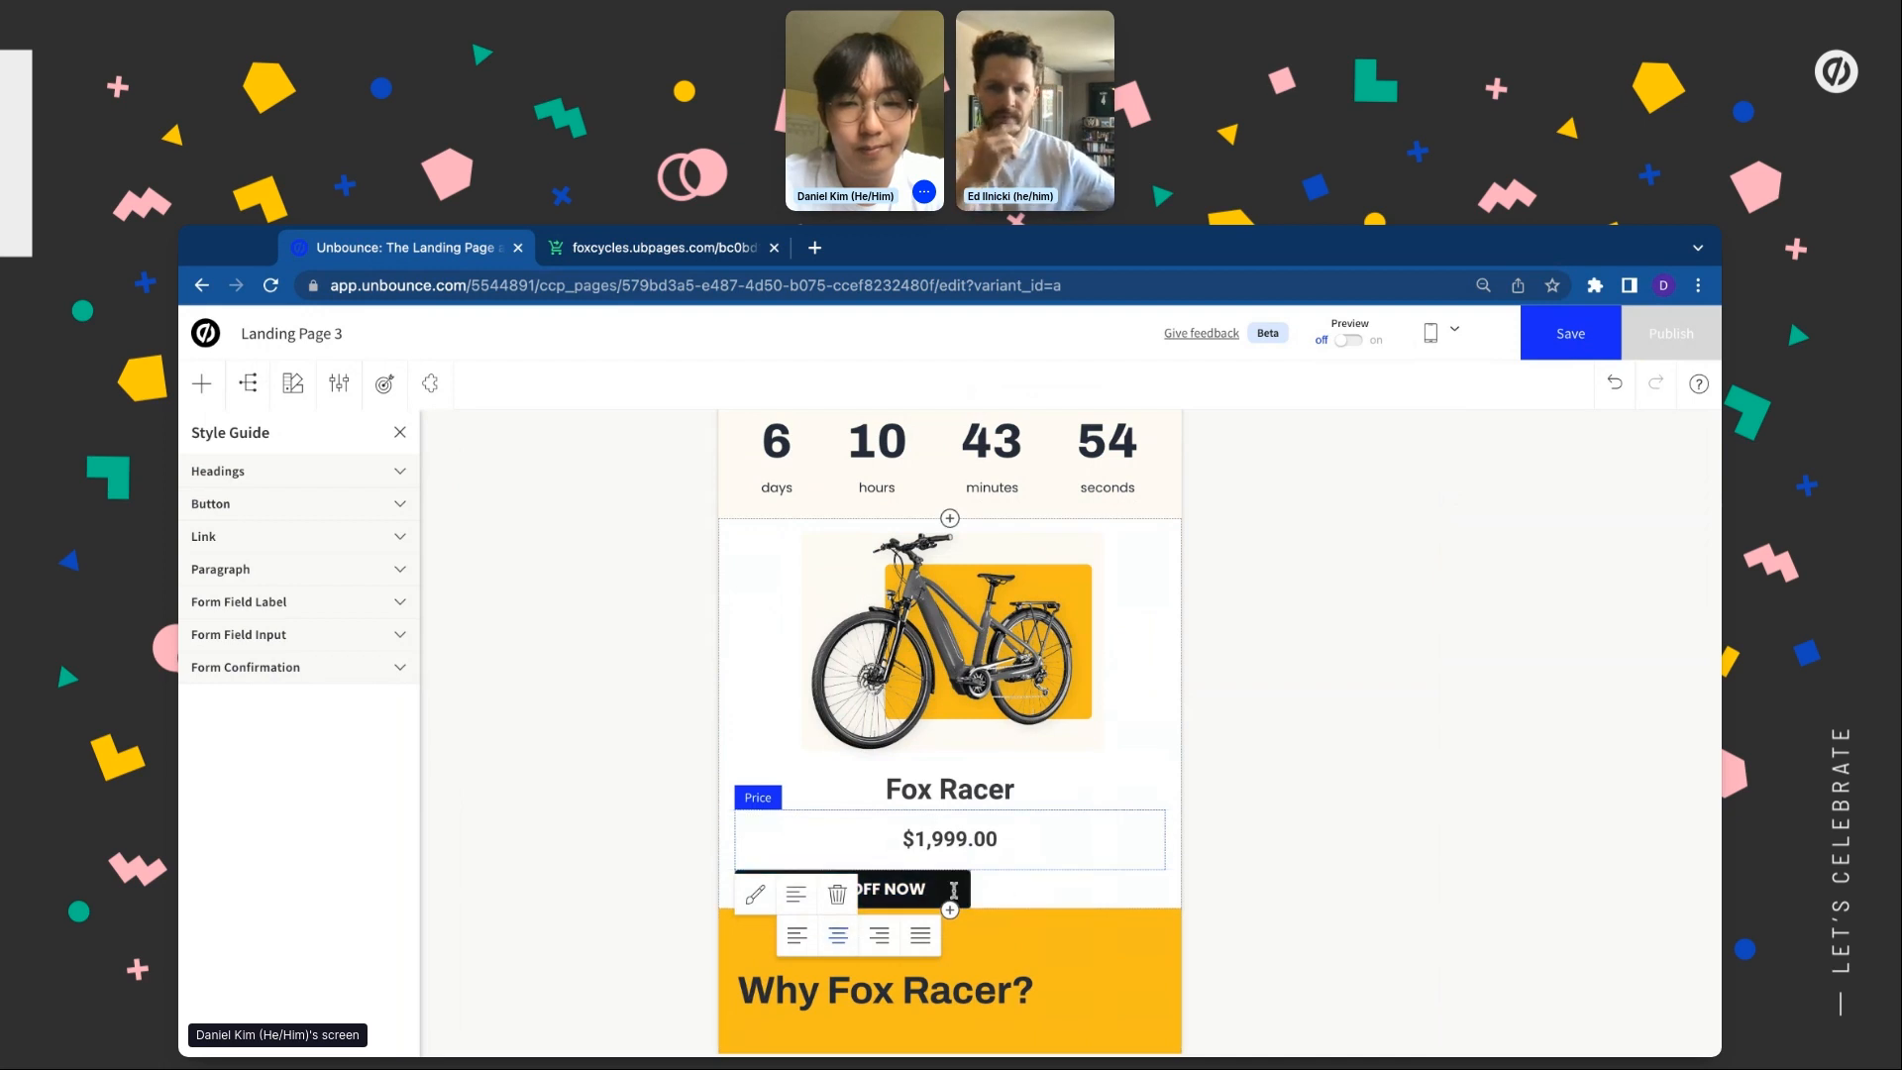
click(953, 889)
click(837, 932)
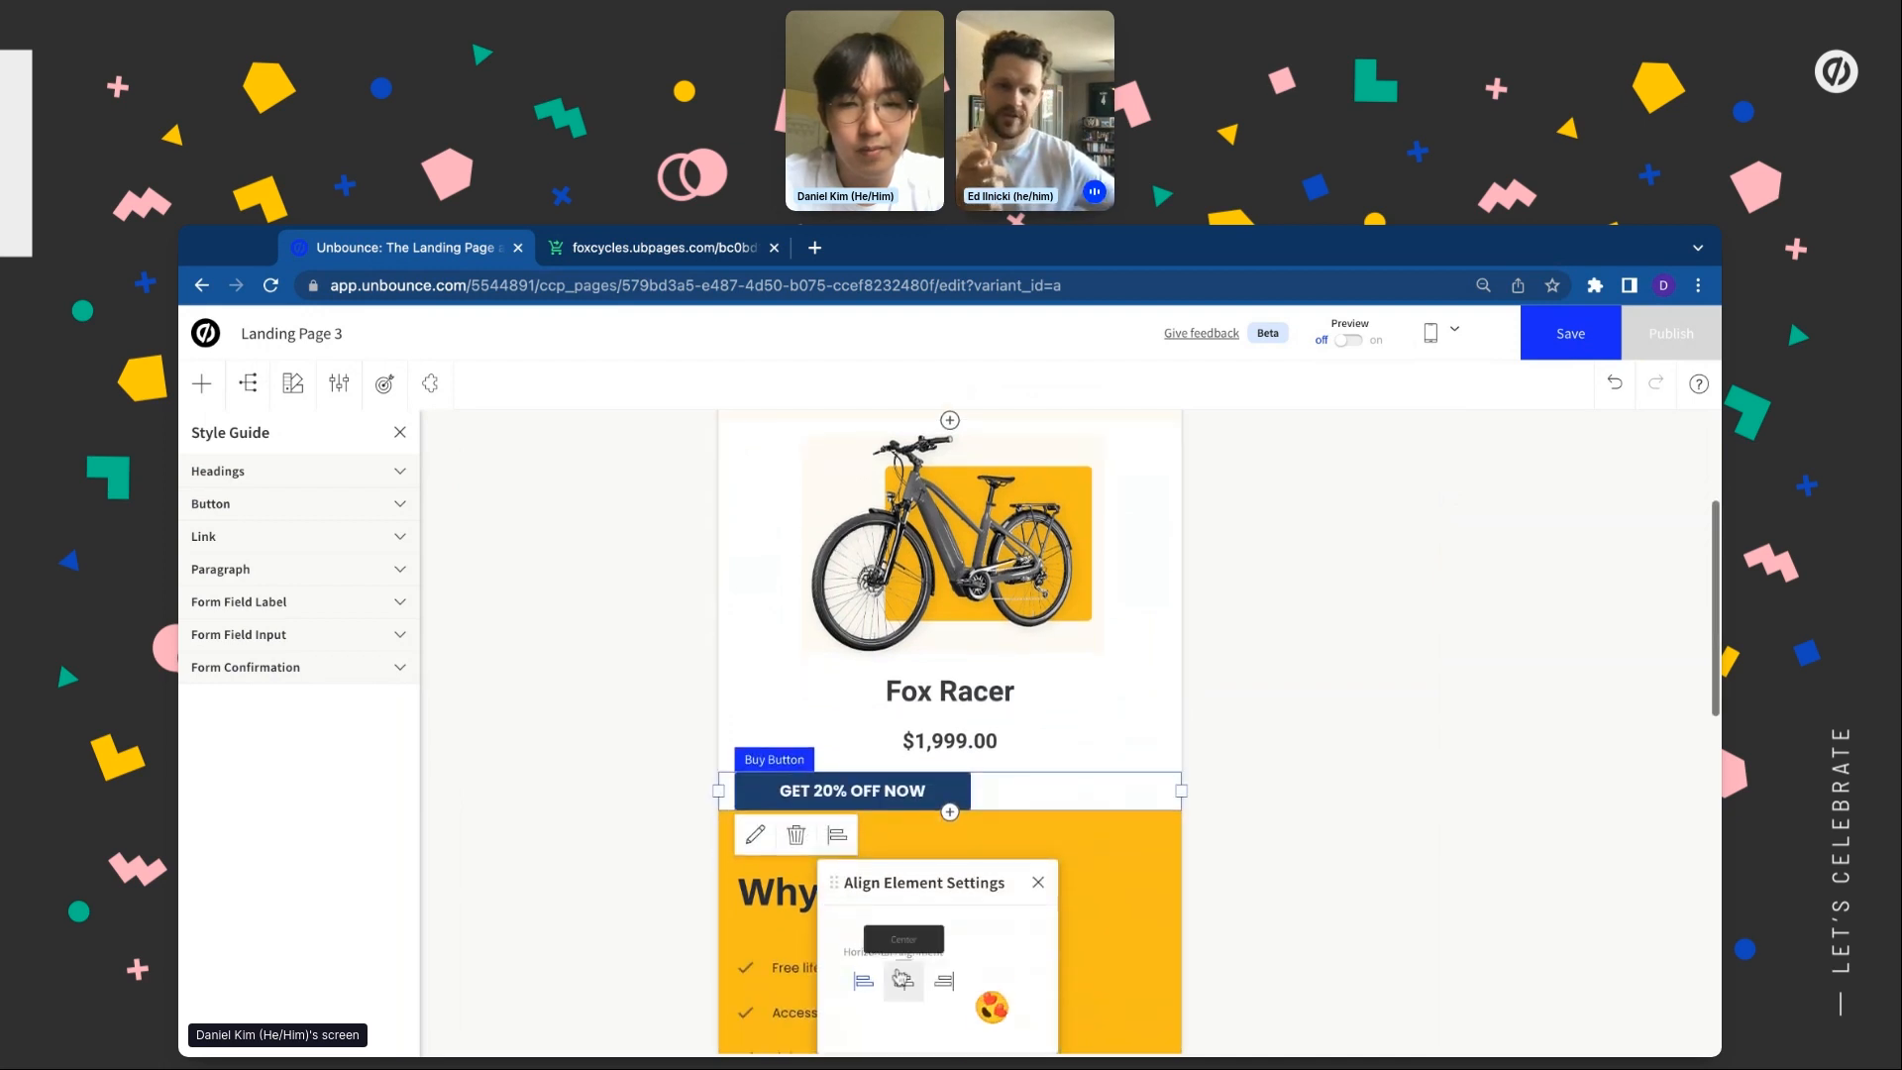
click(902, 979)
scroll(587, 850, up, 1)
click(763, 810)
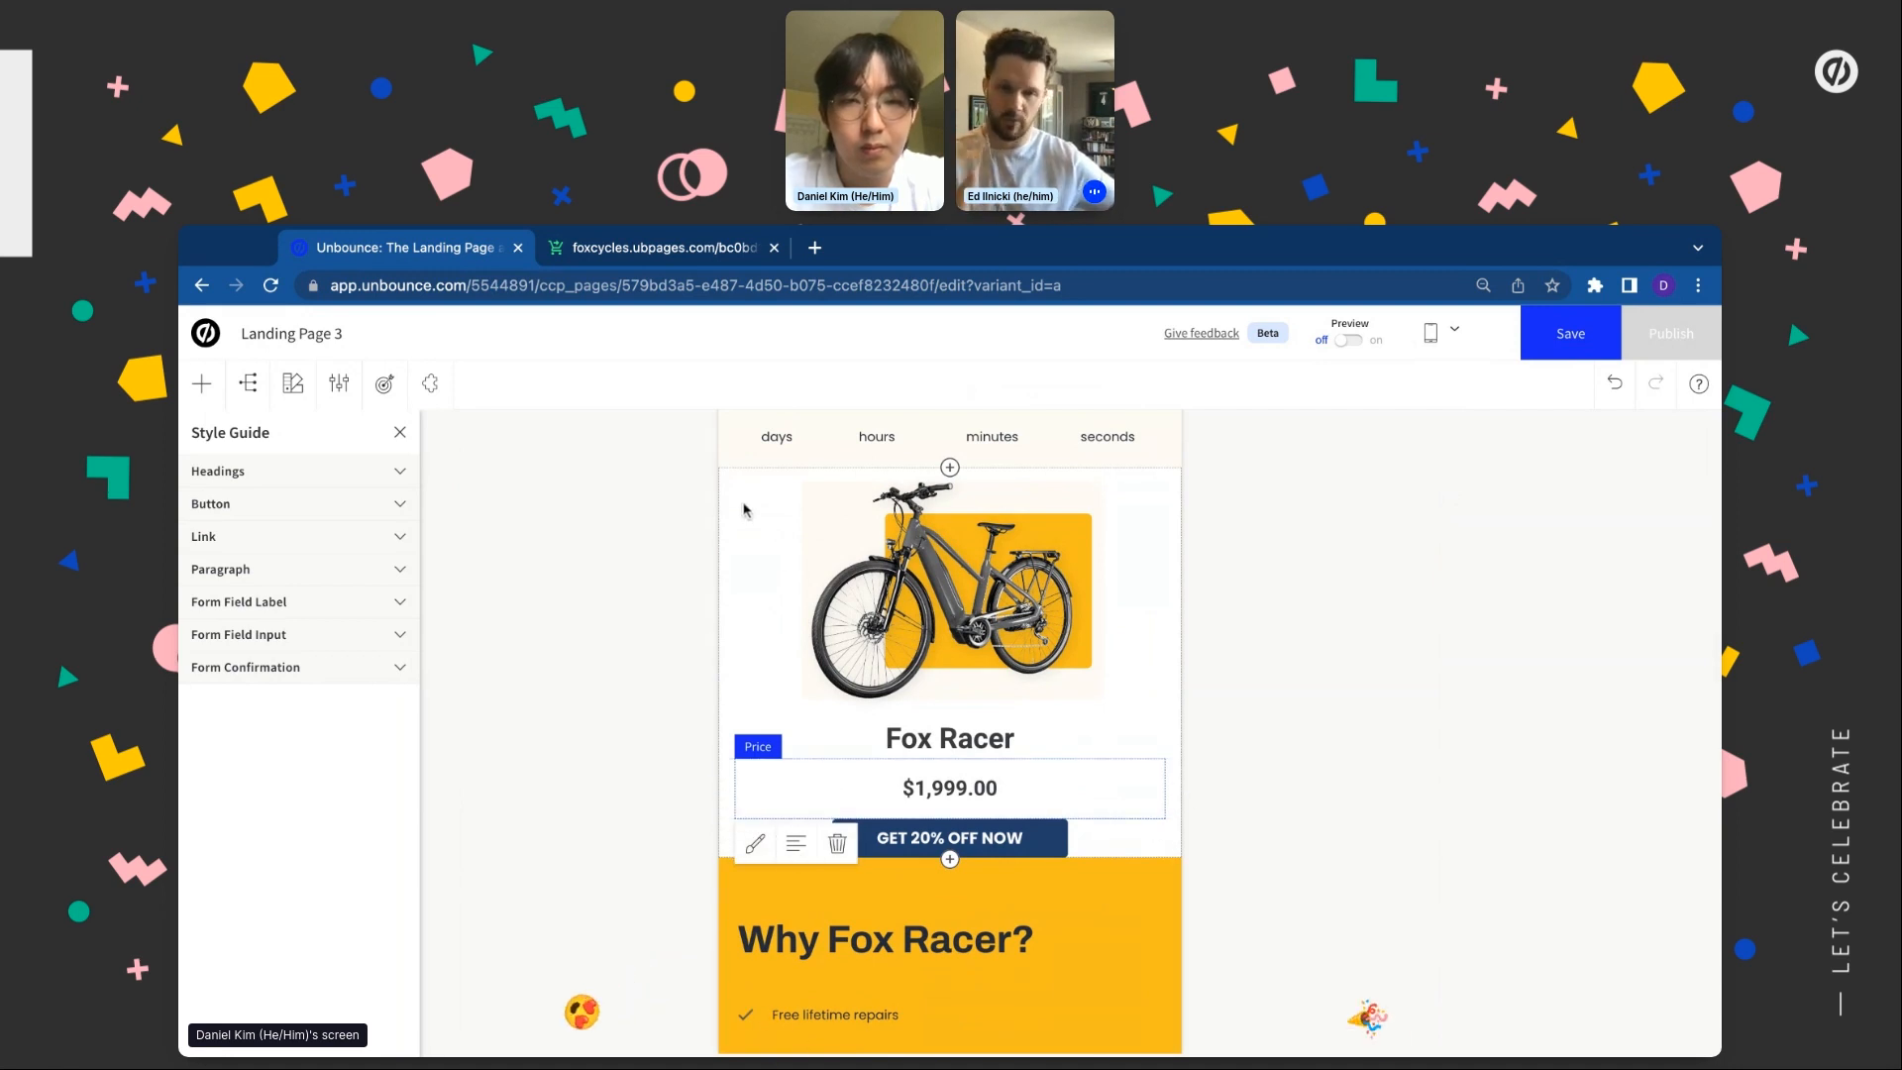
click(744, 510)
Set the product section's padding to 50 px
click(897, 882)
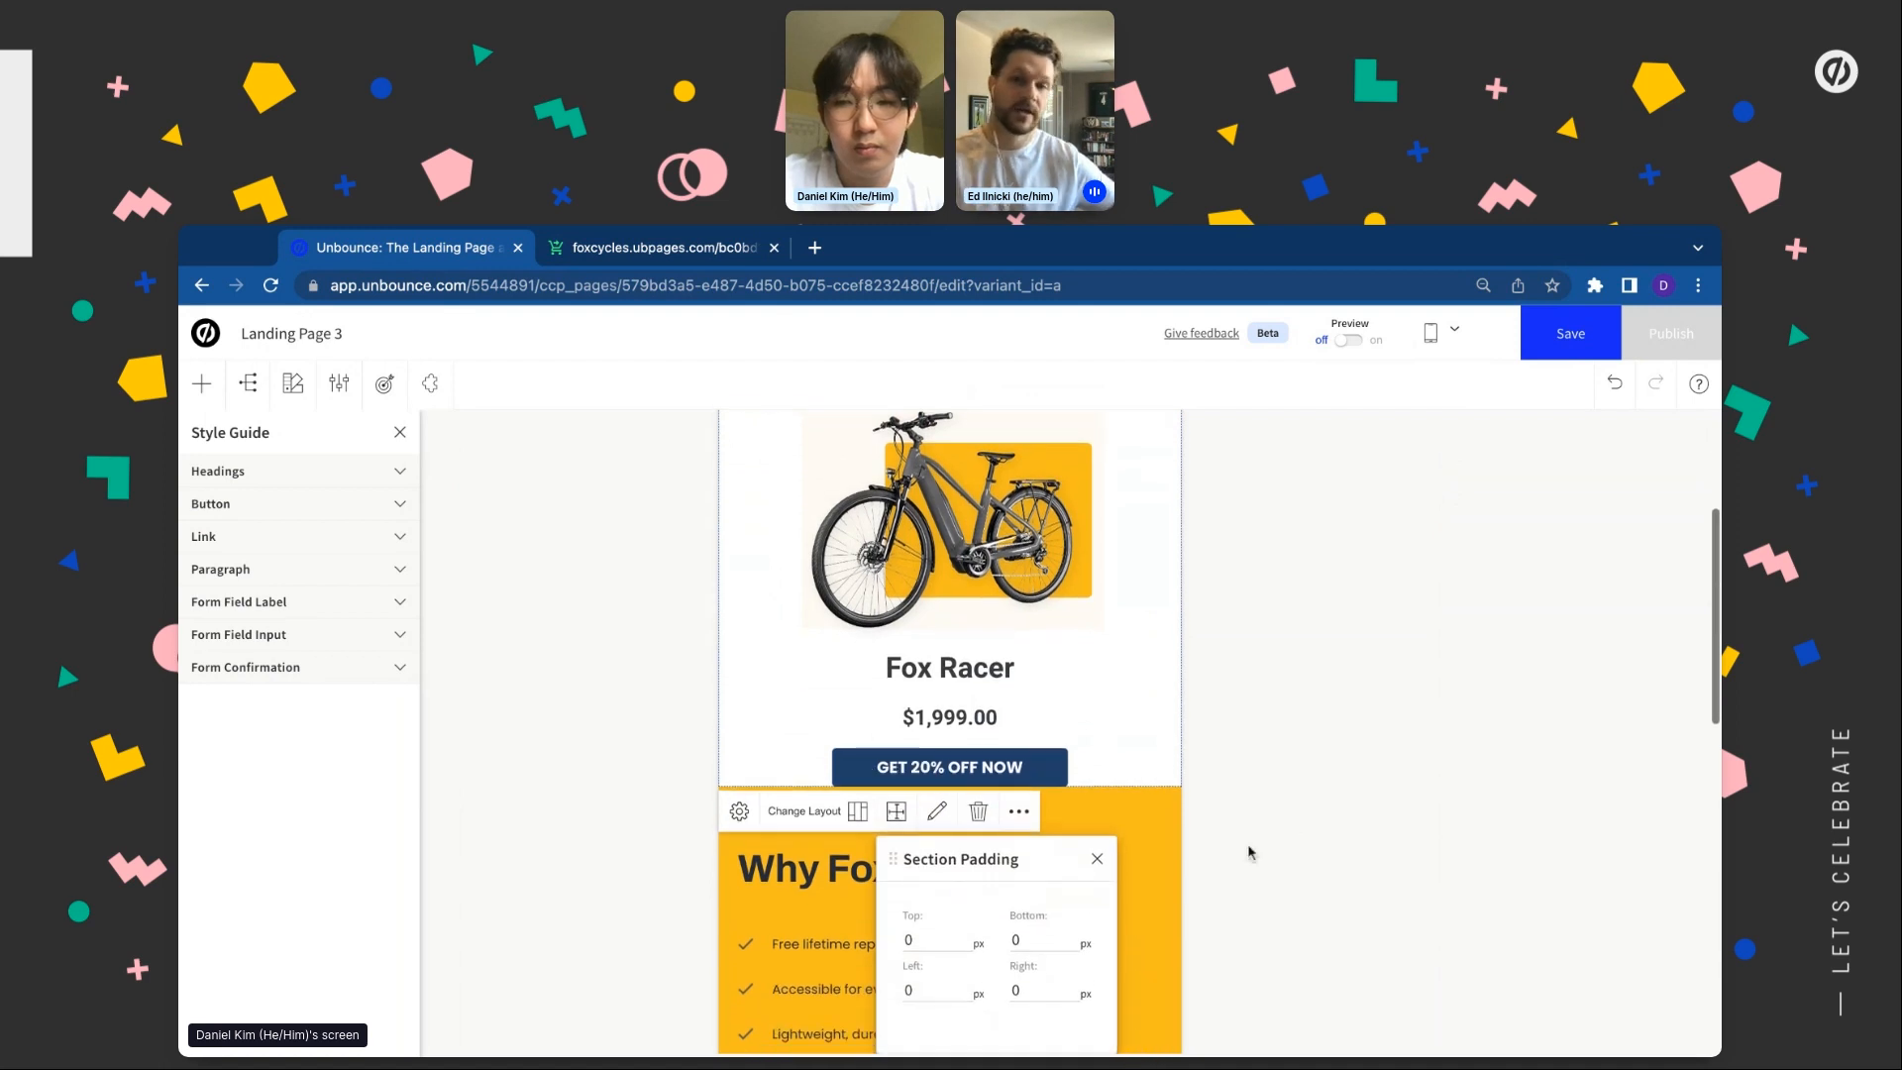
click(939, 942)
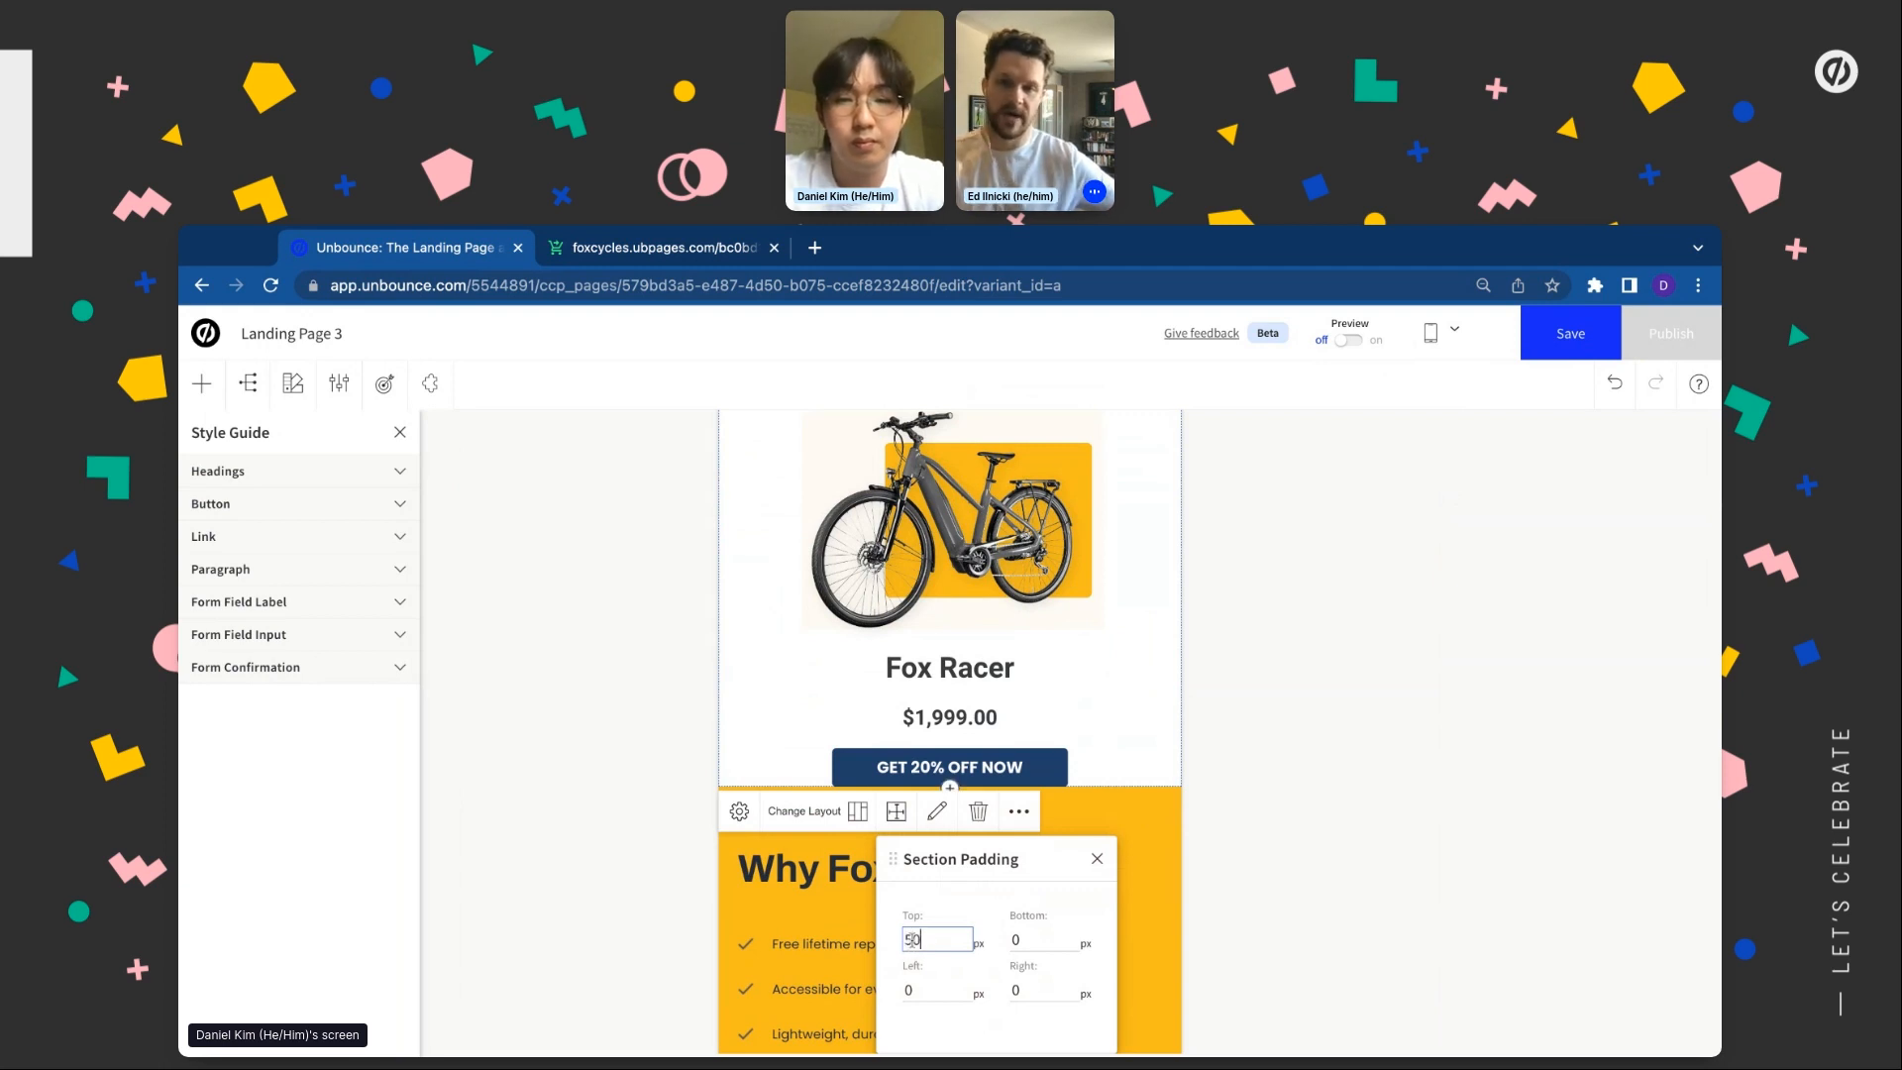
key(Tab)
text(50)
click(562, 883)
scroll(562, 882, down, 3)
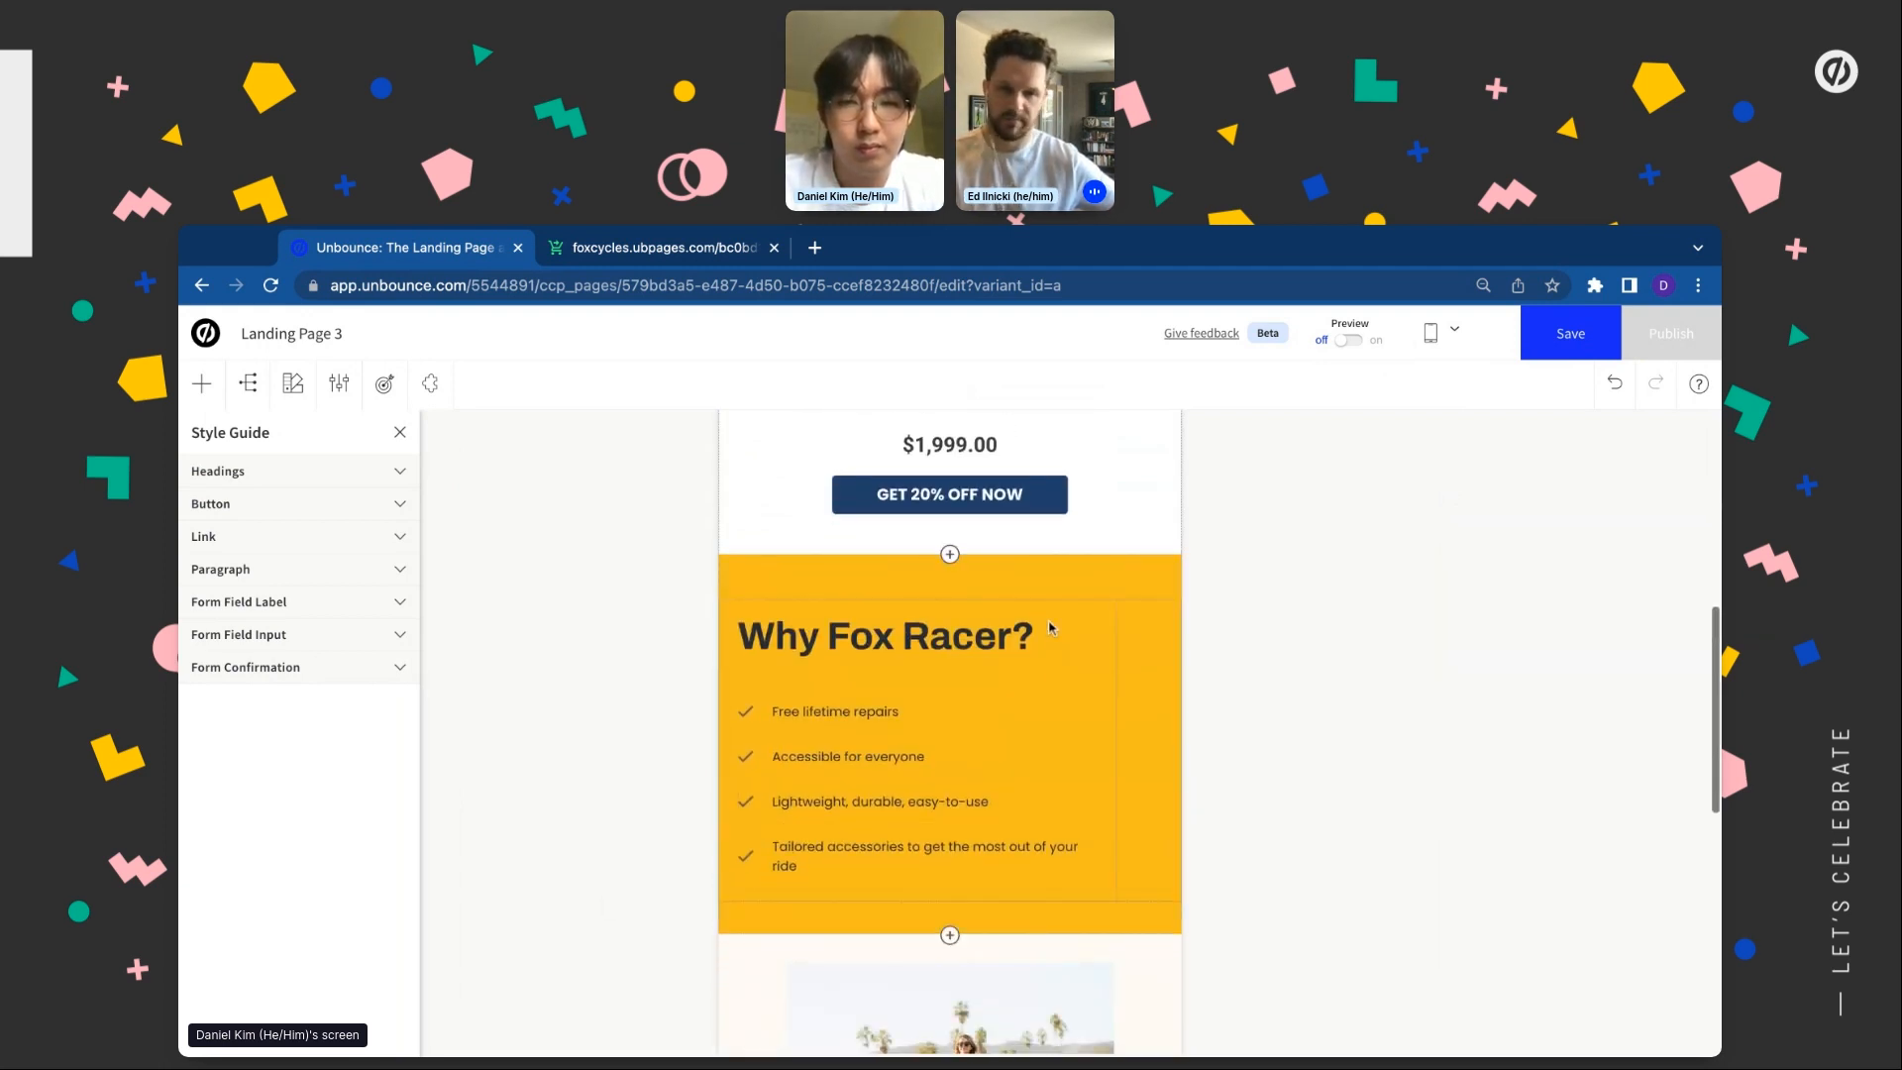
Widen the Why Fox Racer? group to full width and set that section's top padding to 24 px
click(1107, 772)
drag(1117, 755, 1180, 755)
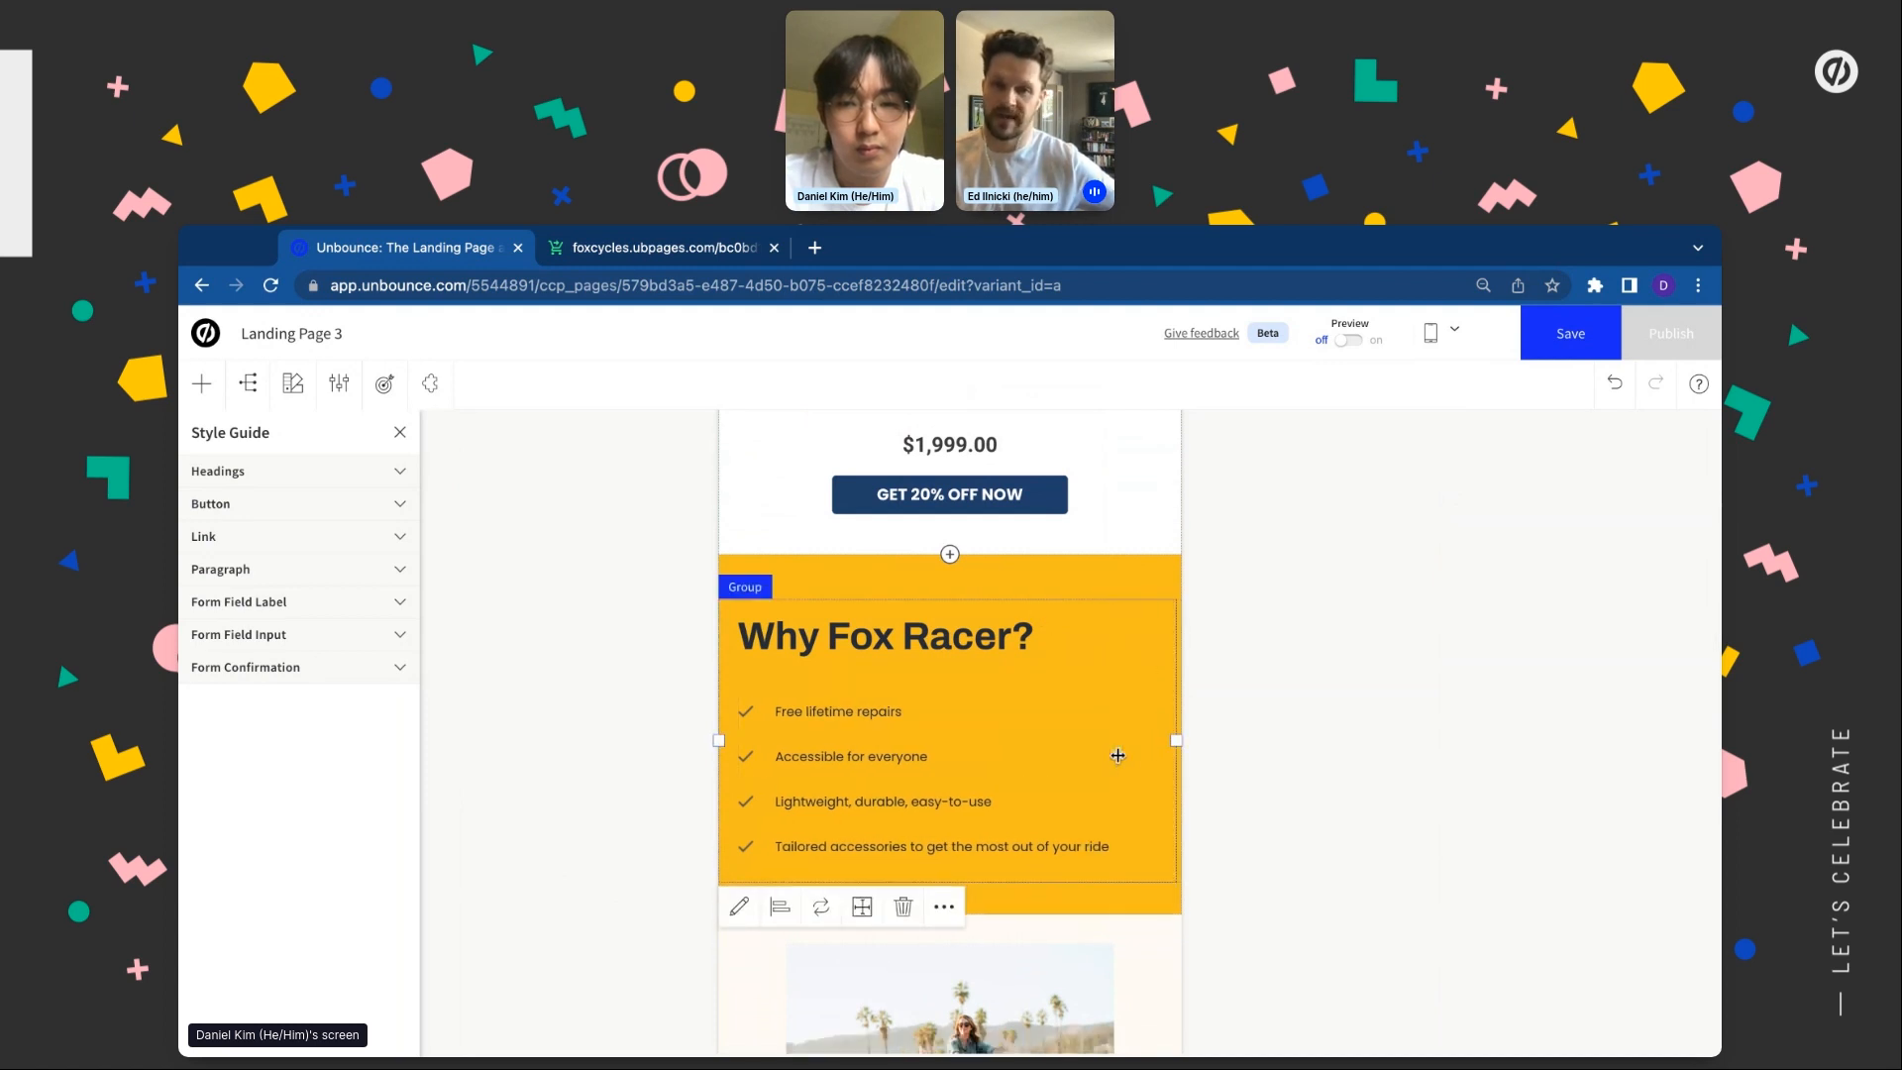
click(1073, 586)
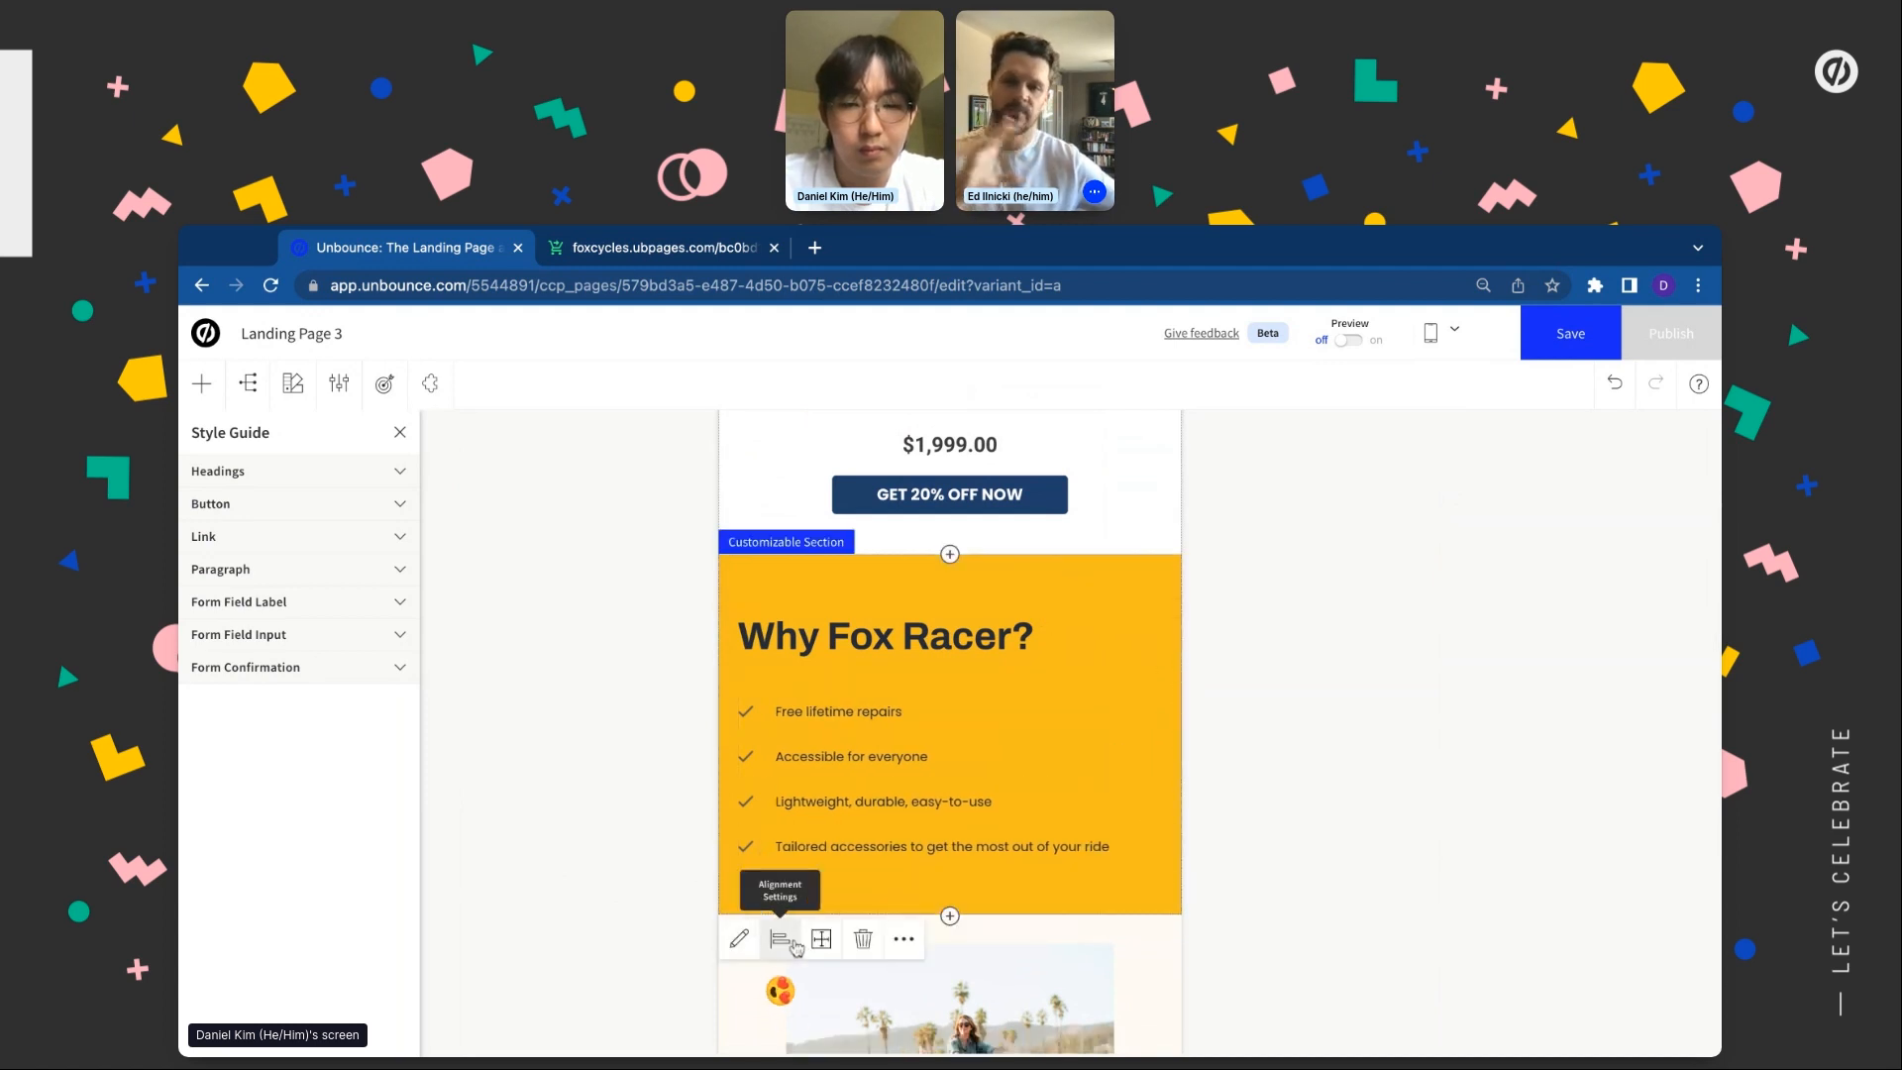
click(739, 939)
click(821, 641)
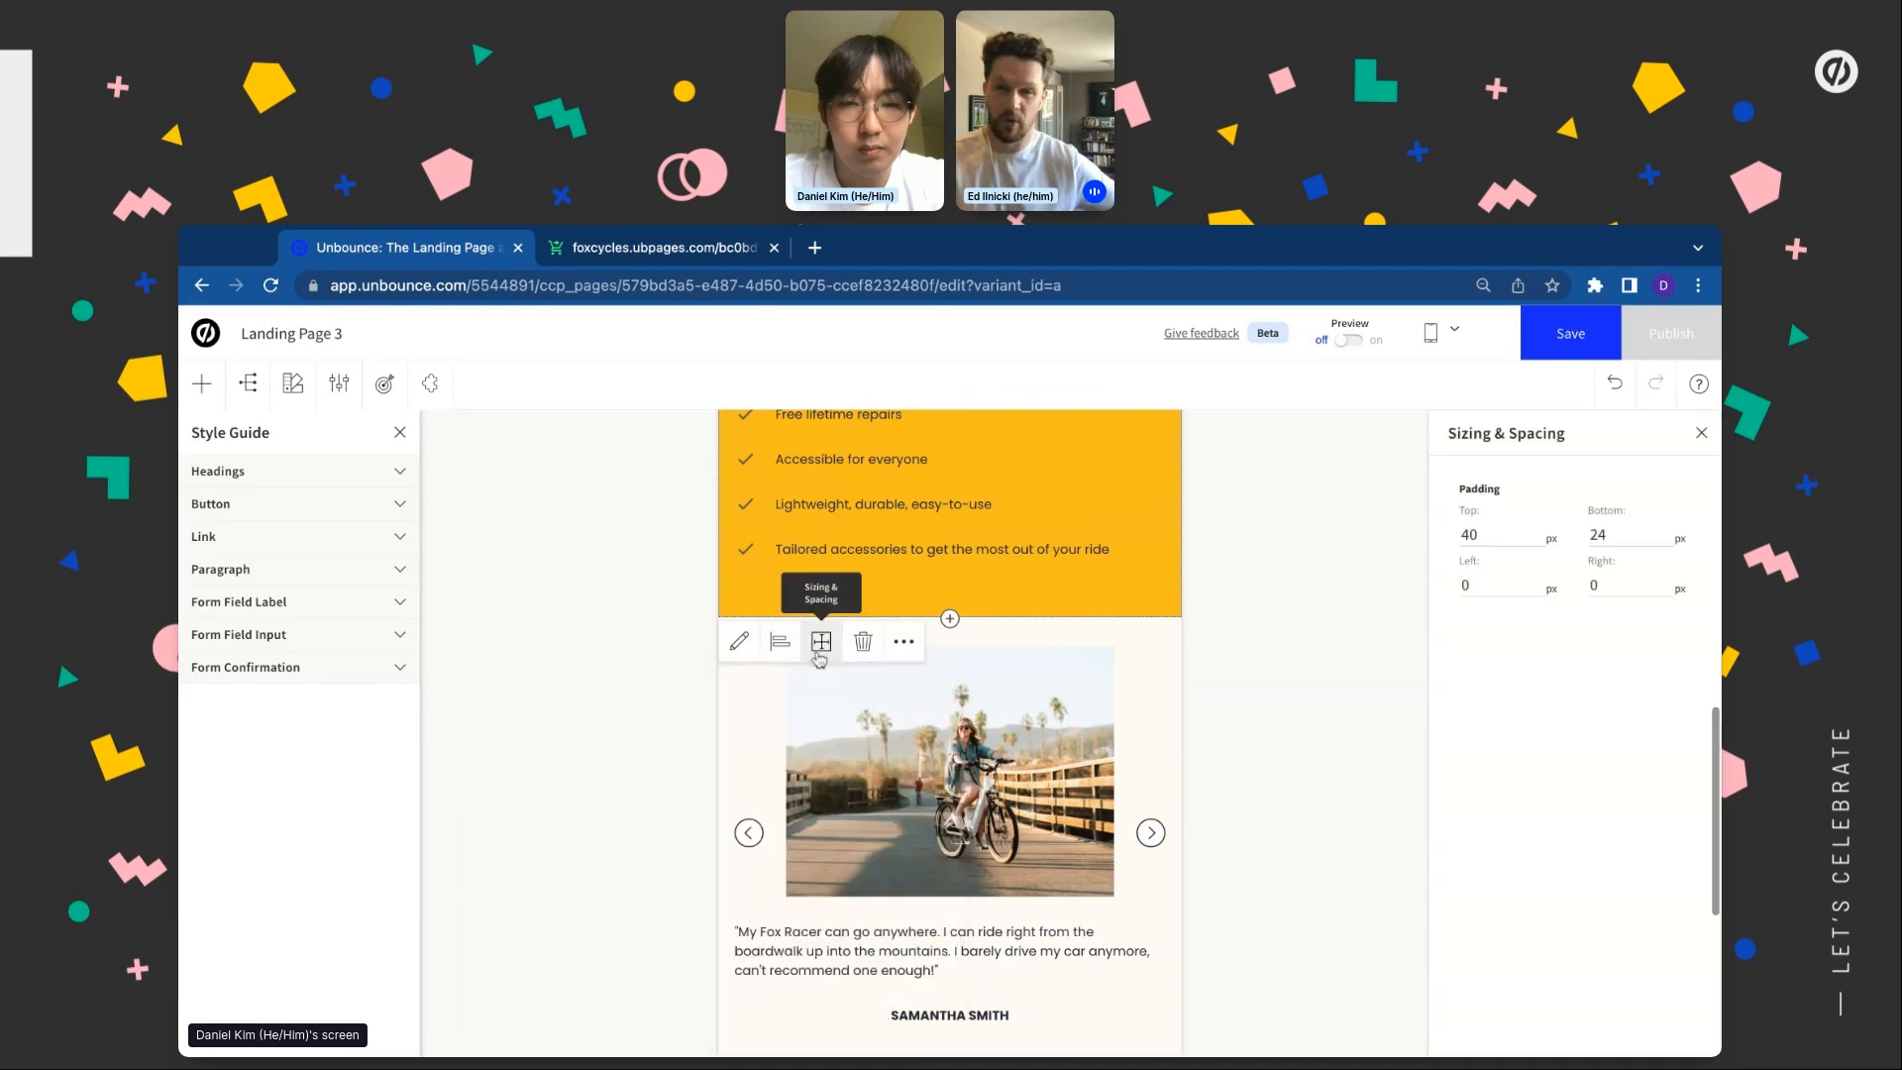
click(1491, 542)
text(2)
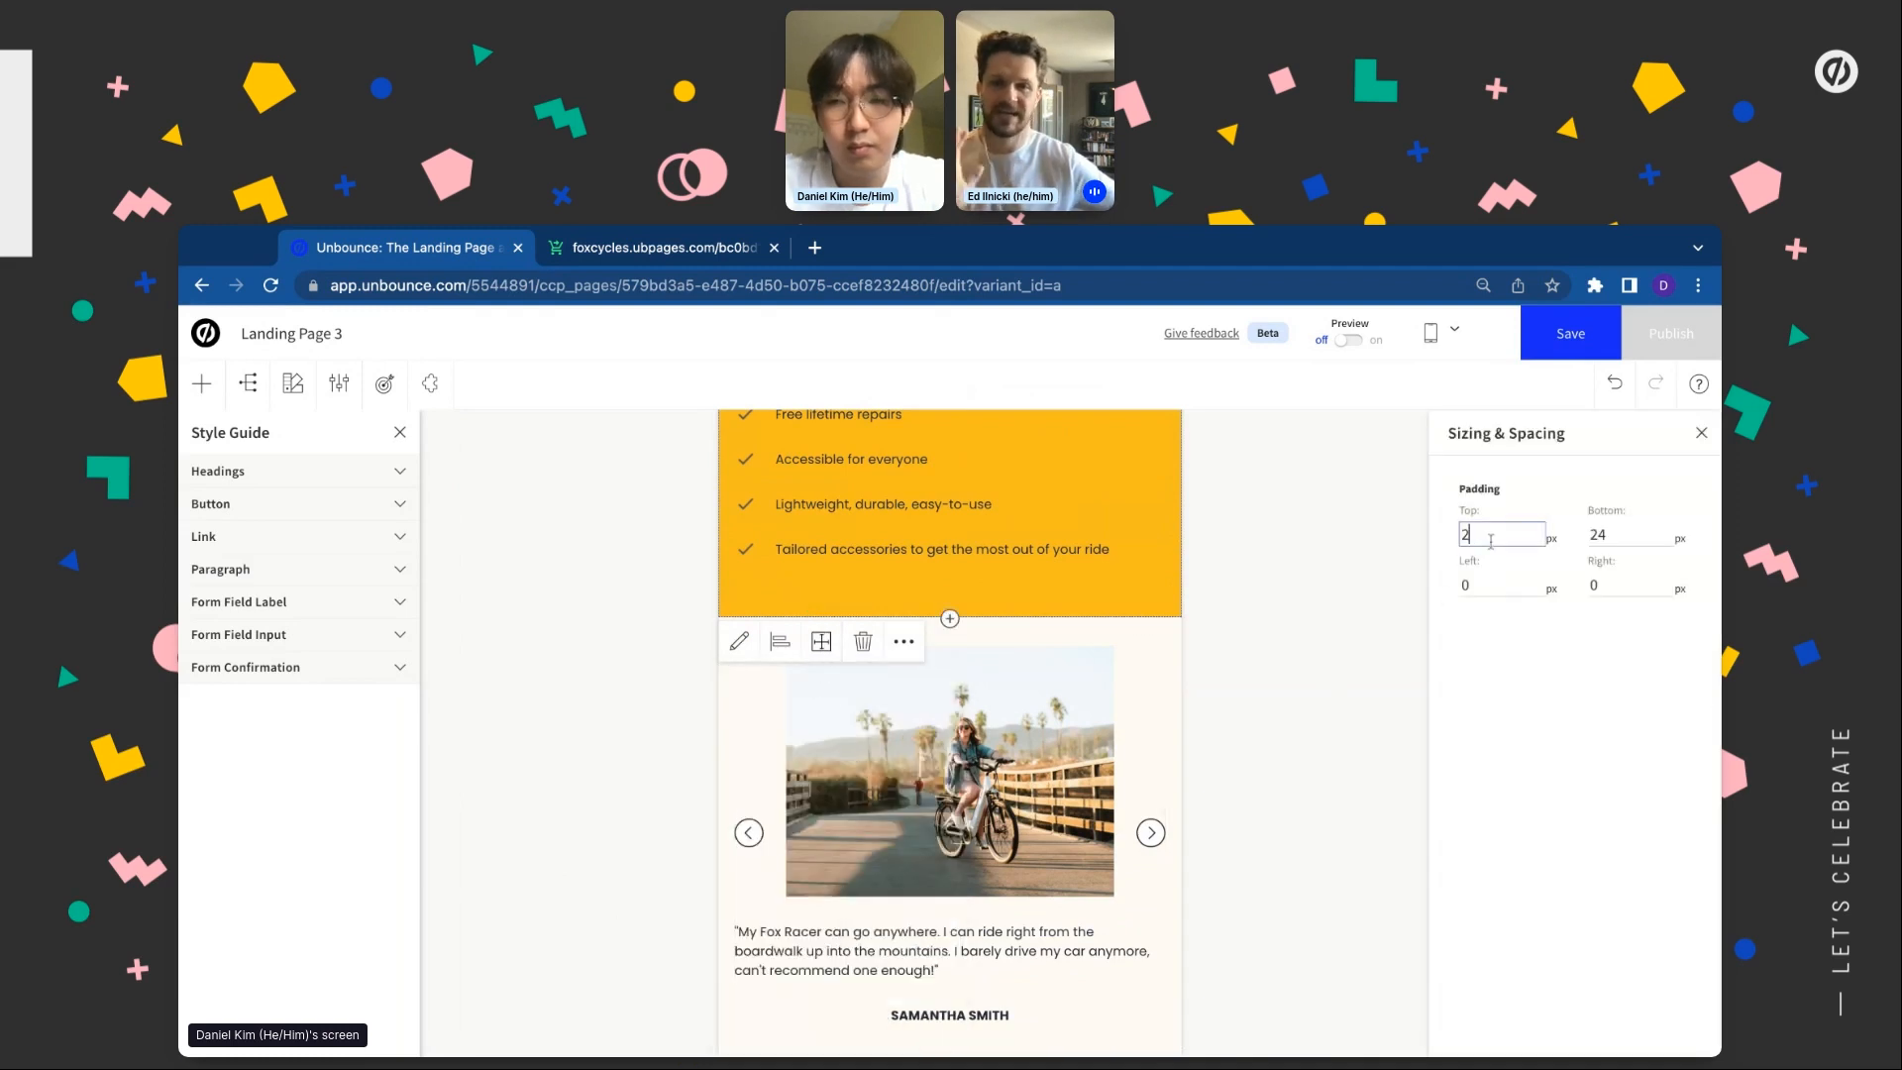
text(4)
click(1222, 557)
scroll(1453, 564, up, 7)
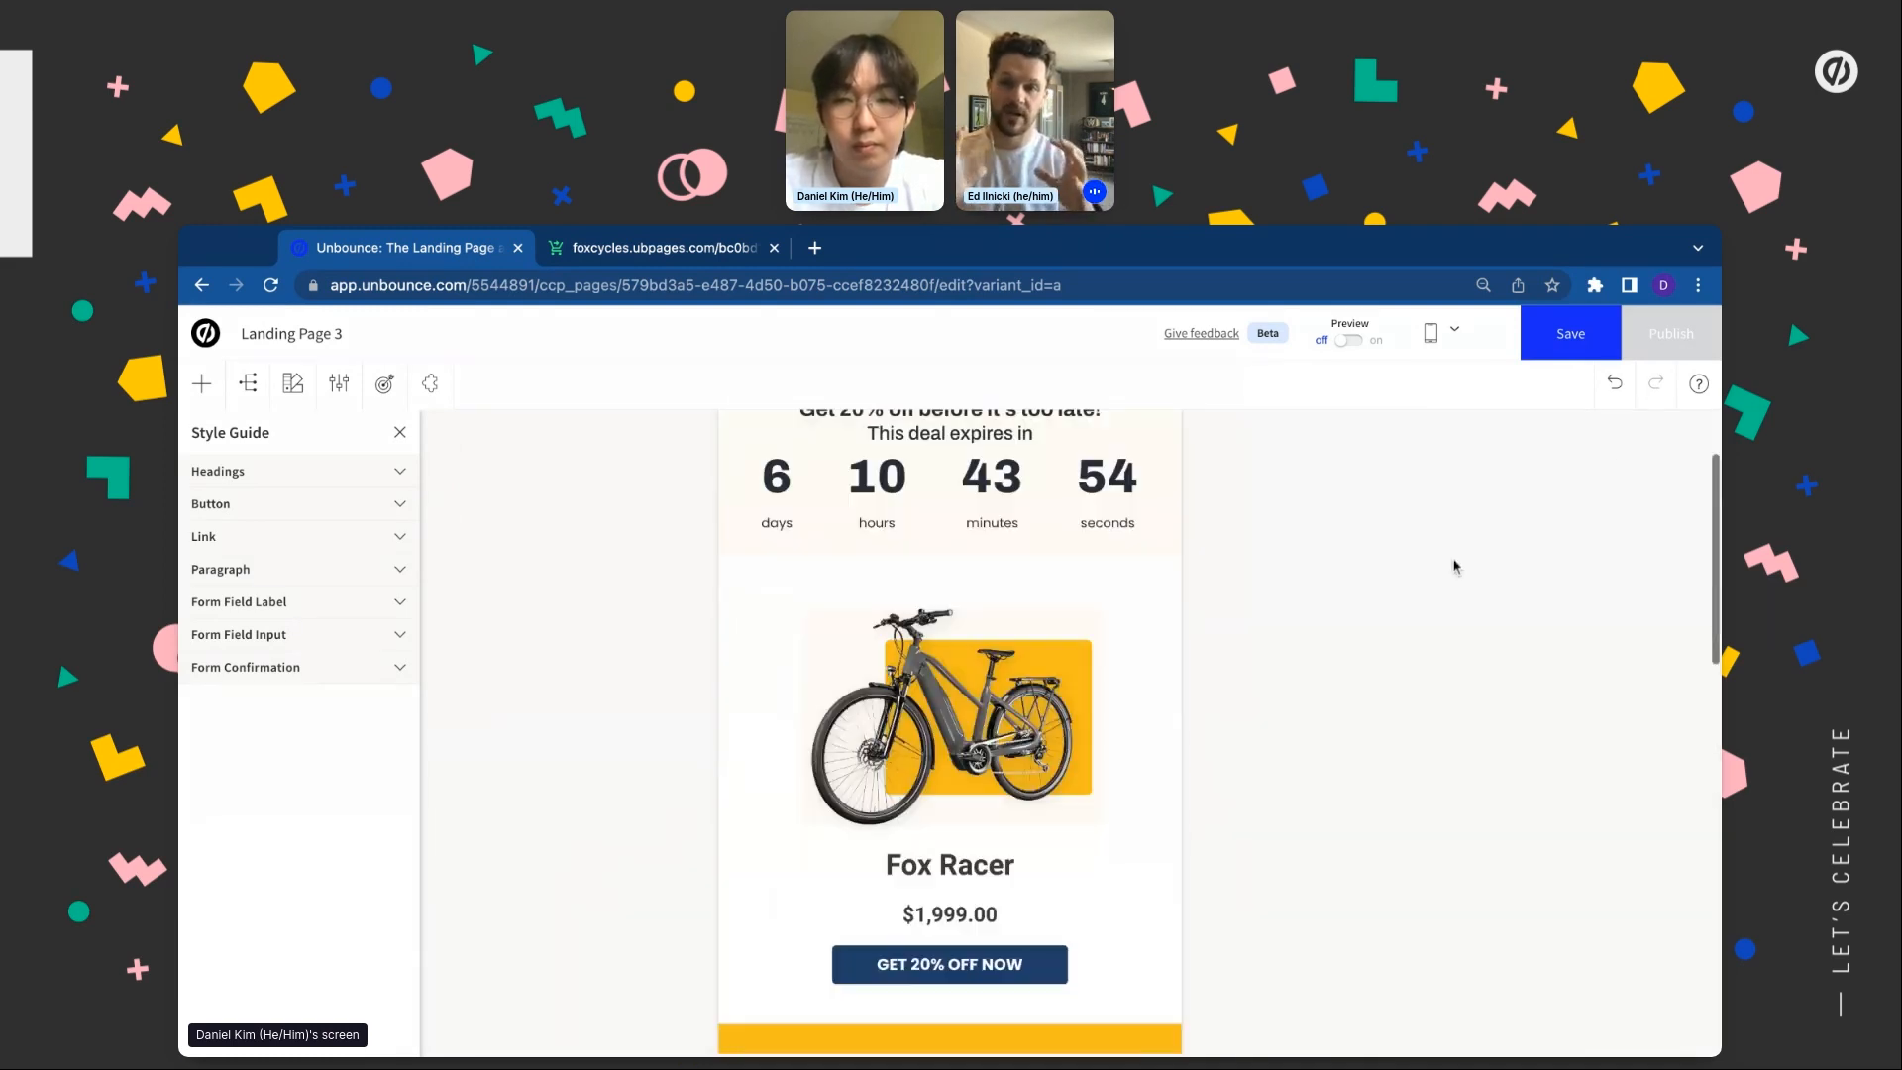
scroll(1283, 722, down, 11)
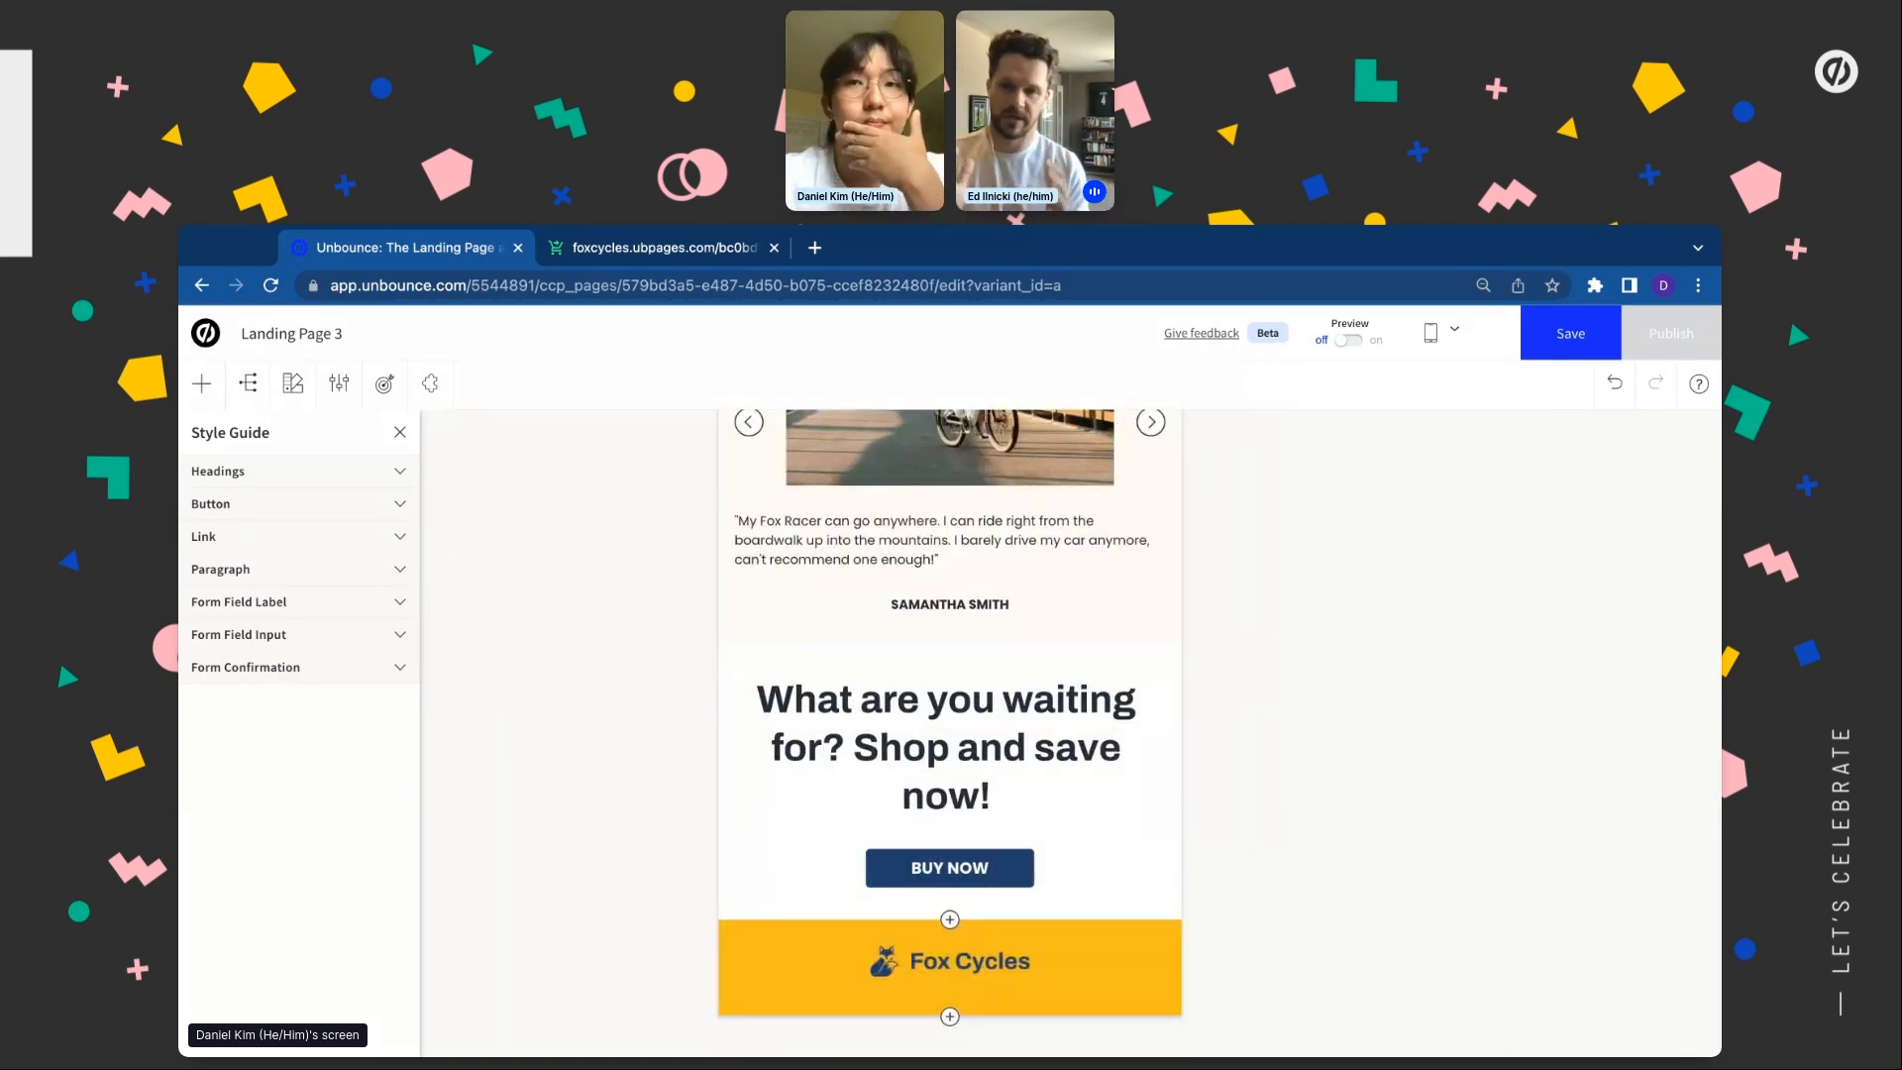
Save the landing page
click(1571, 333)
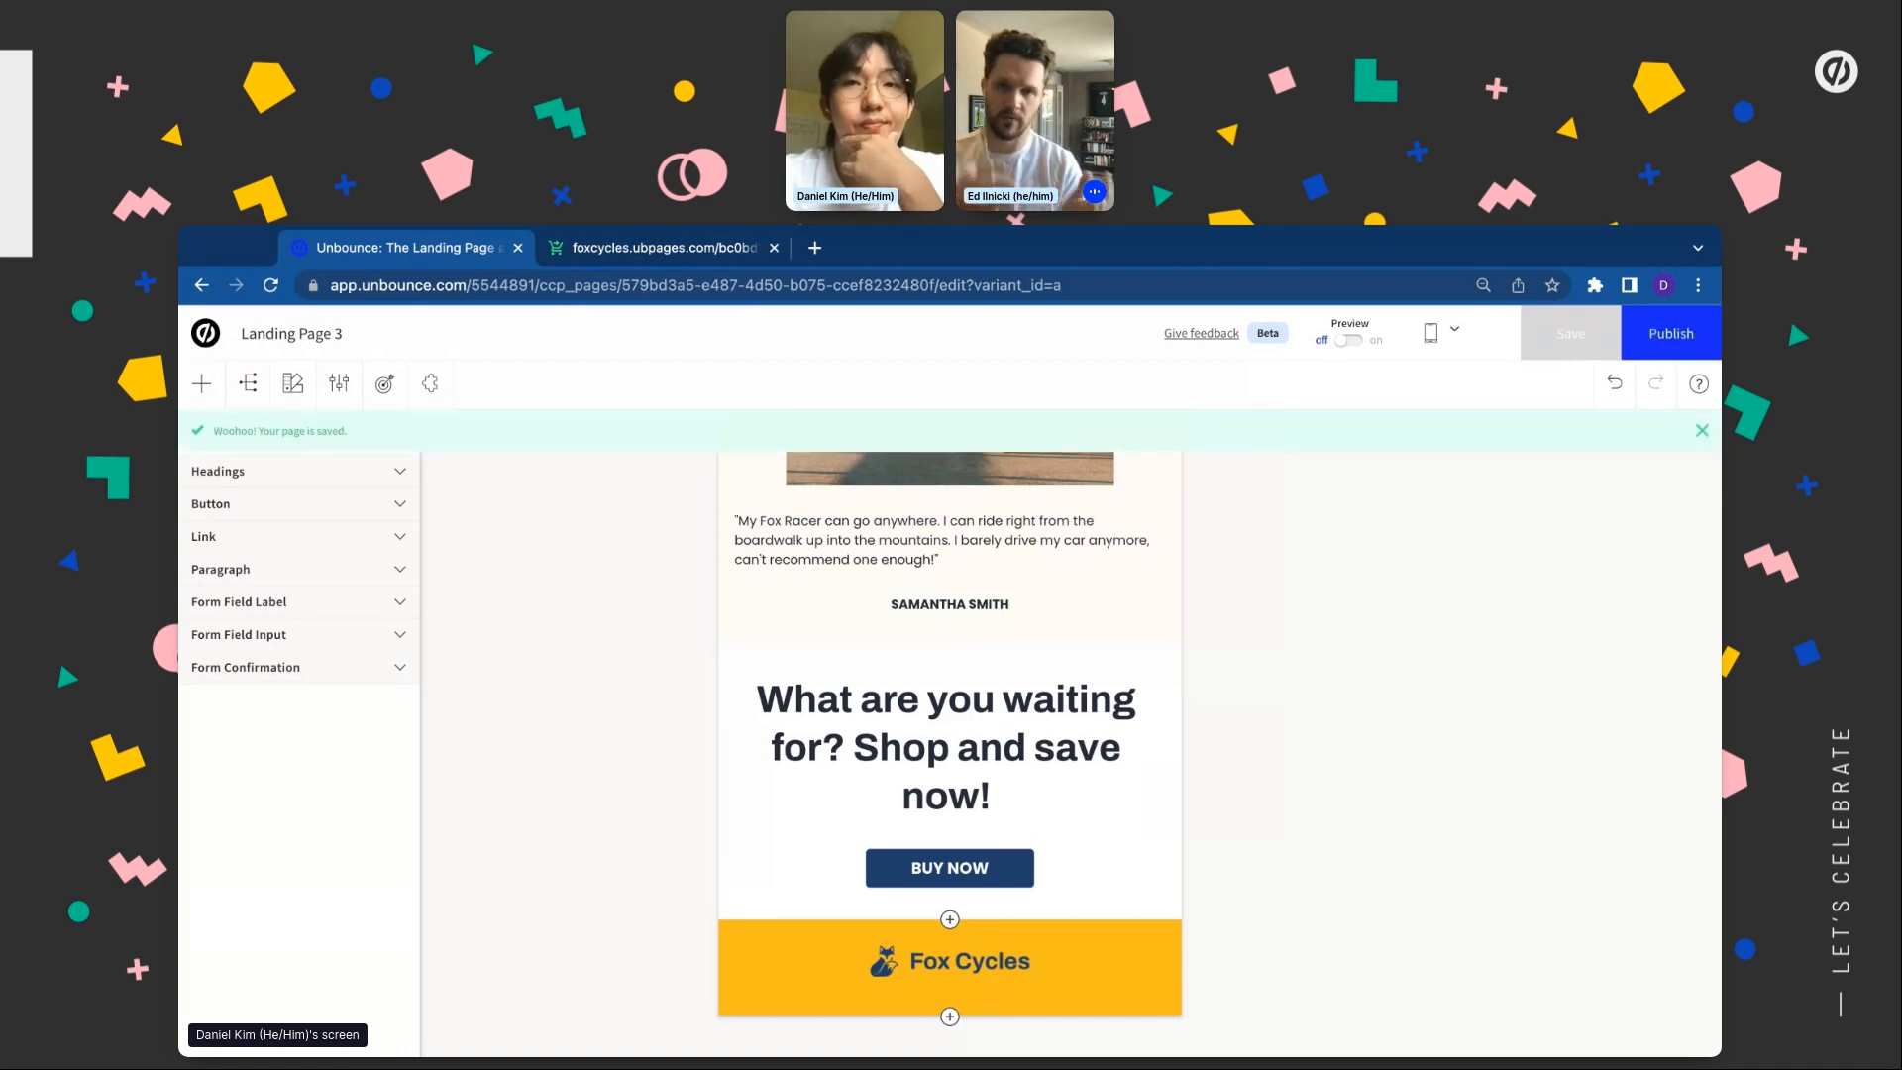
scroll(1192, 721, up, 10)
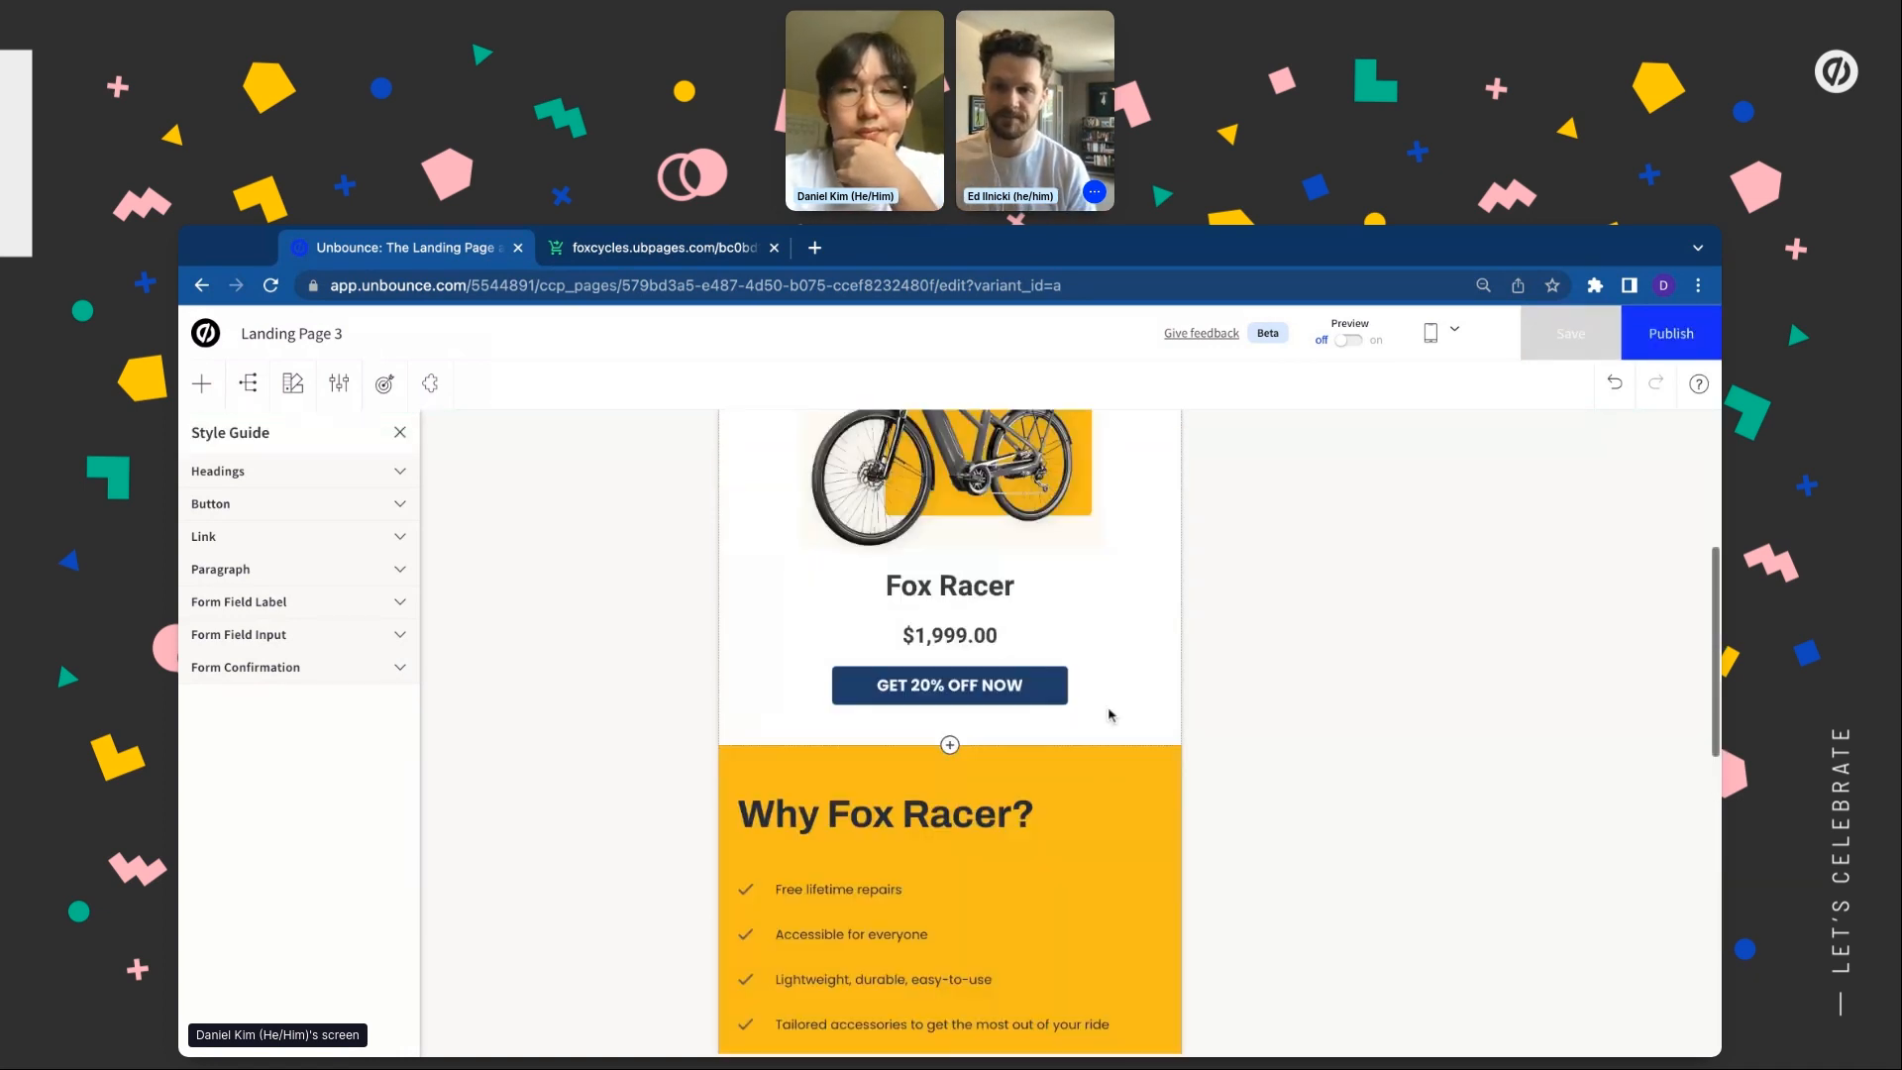
scroll(1109, 715, down, 5)
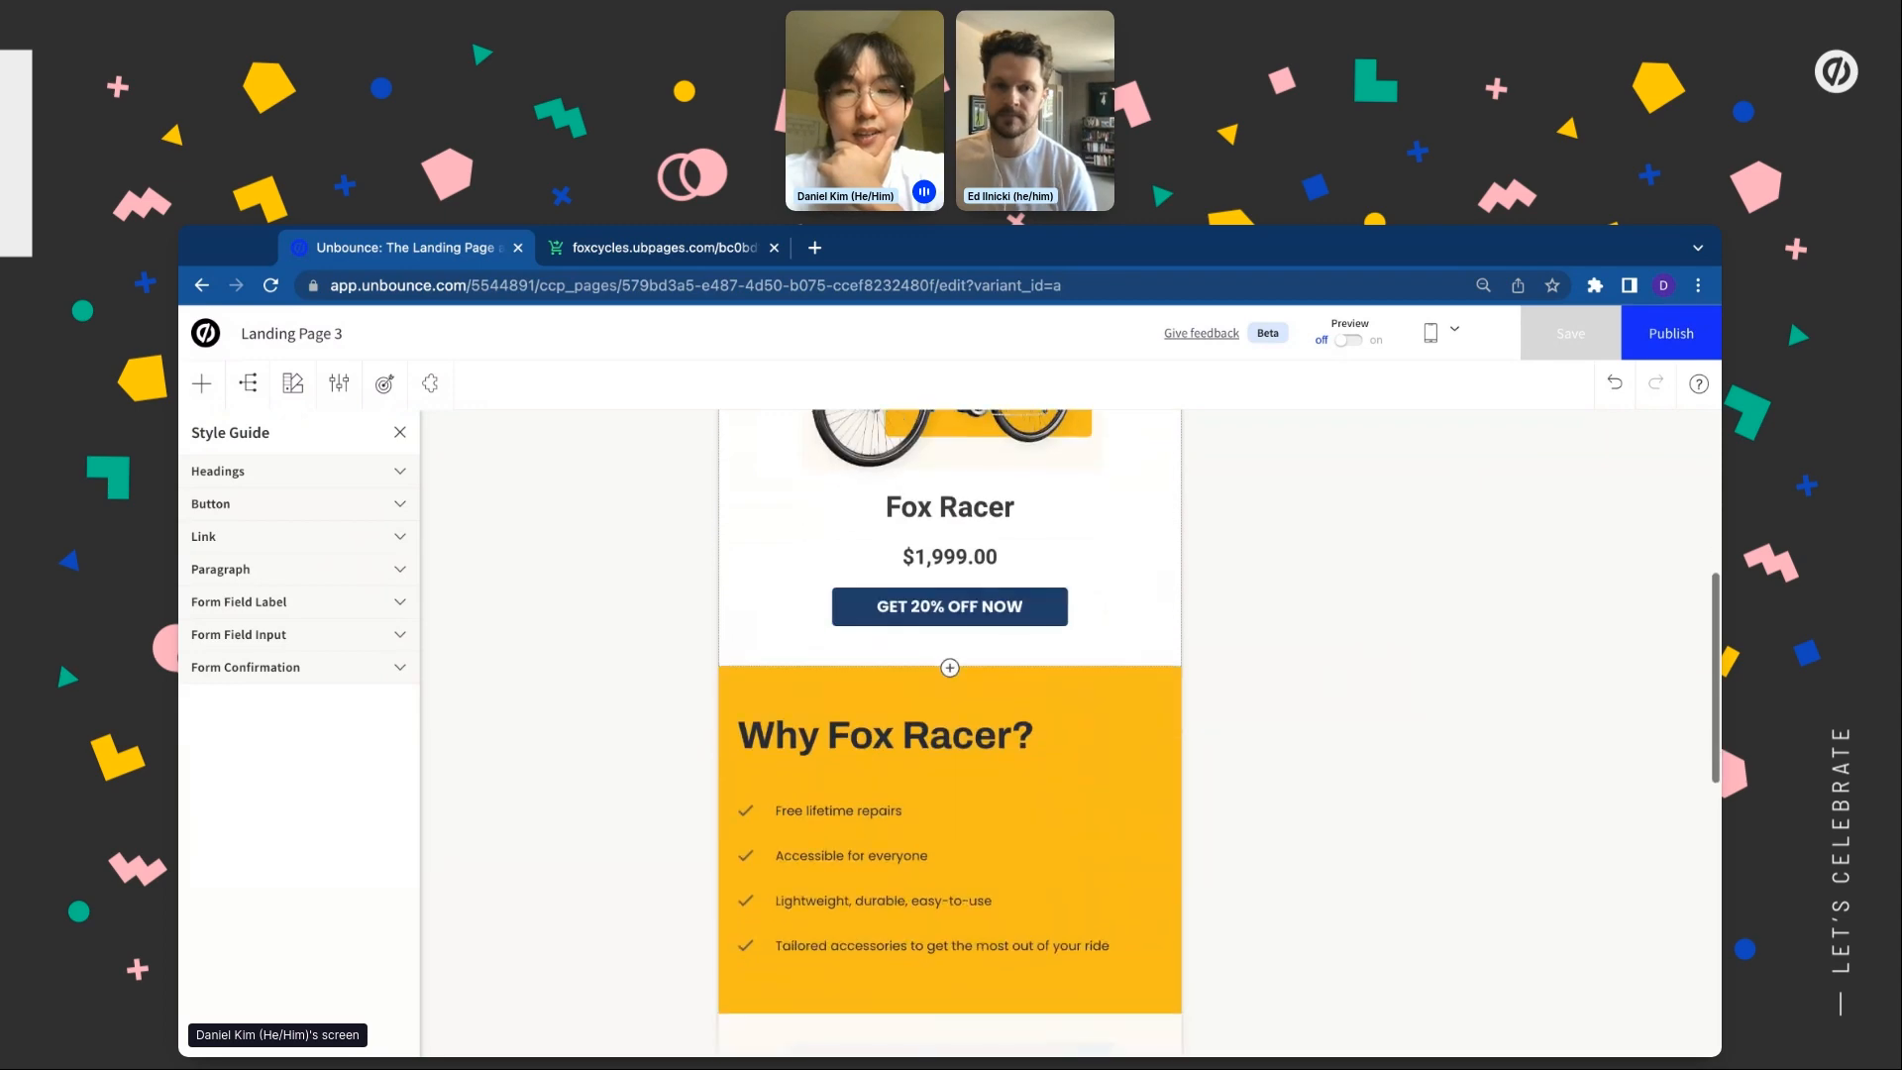
scroll(1110, 714, down, 8)
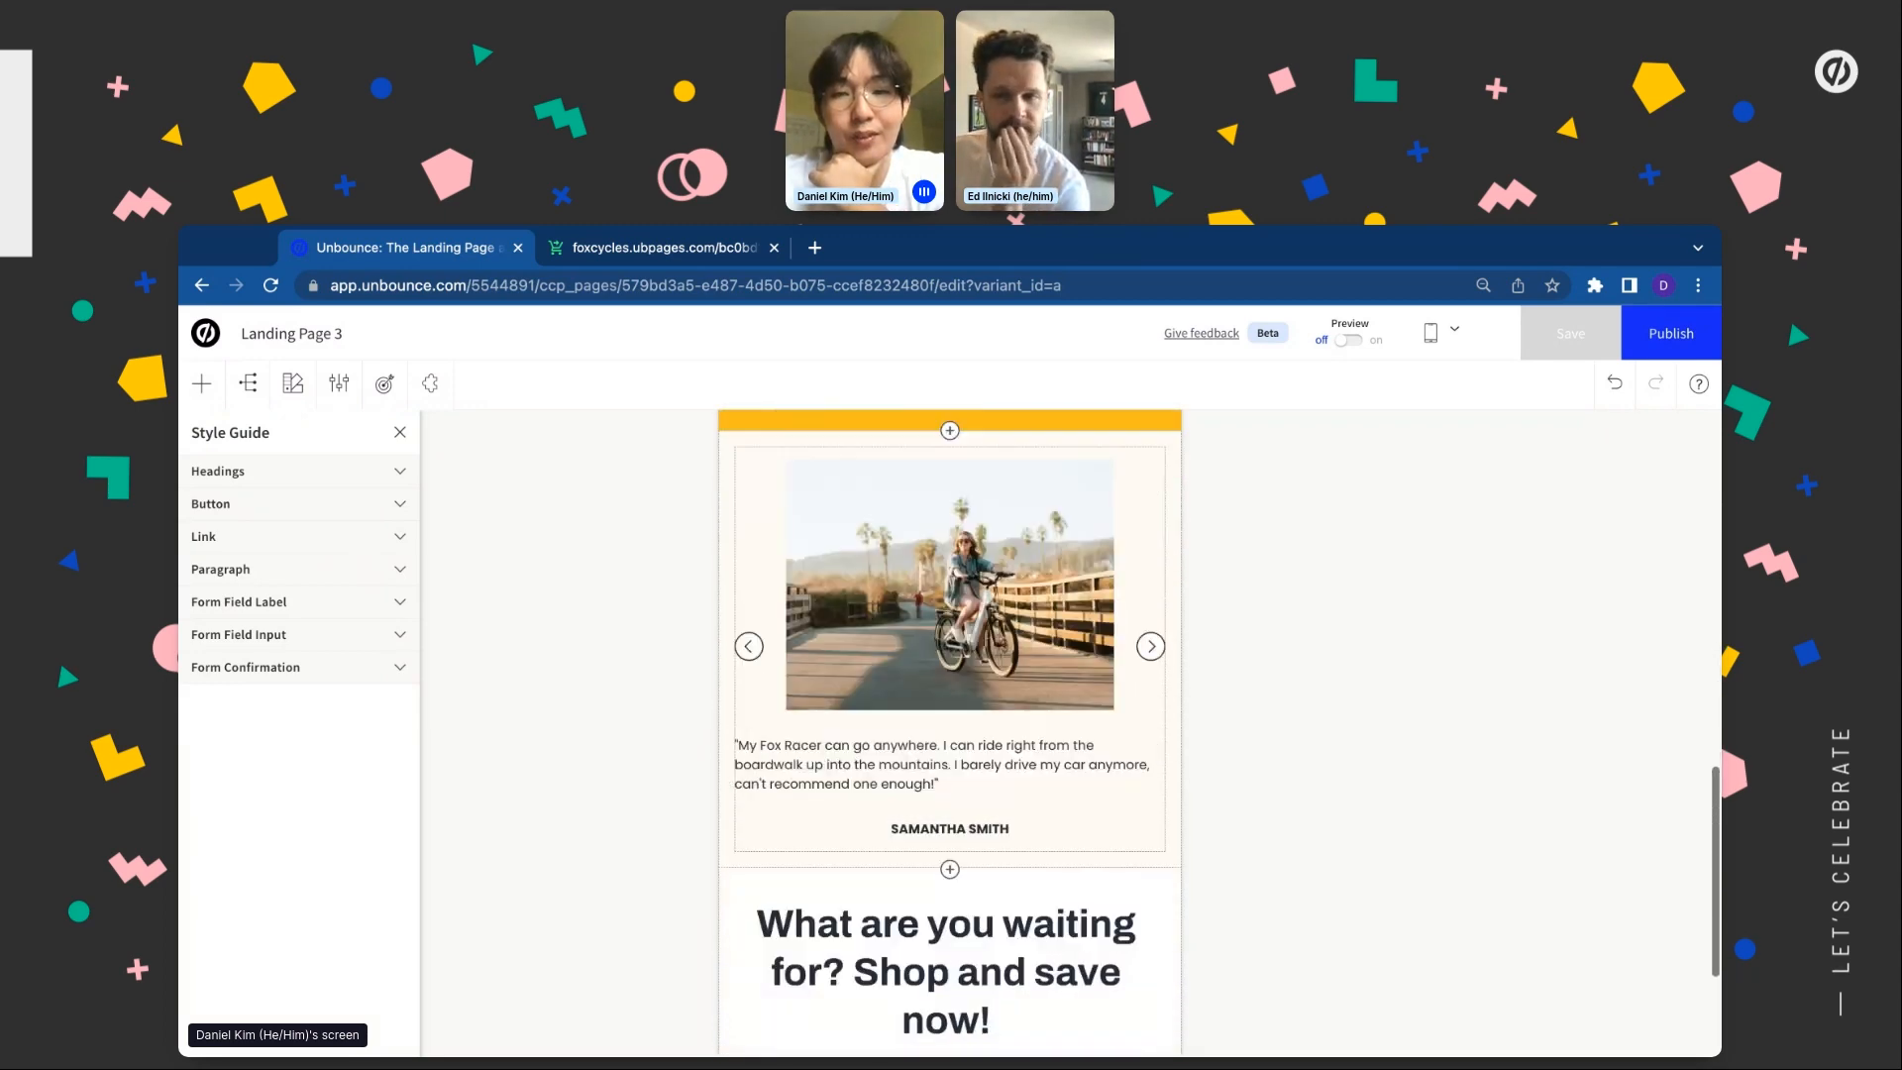
scroll(1109, 715, up, 12)
scroll(1402, 428, up, 2)
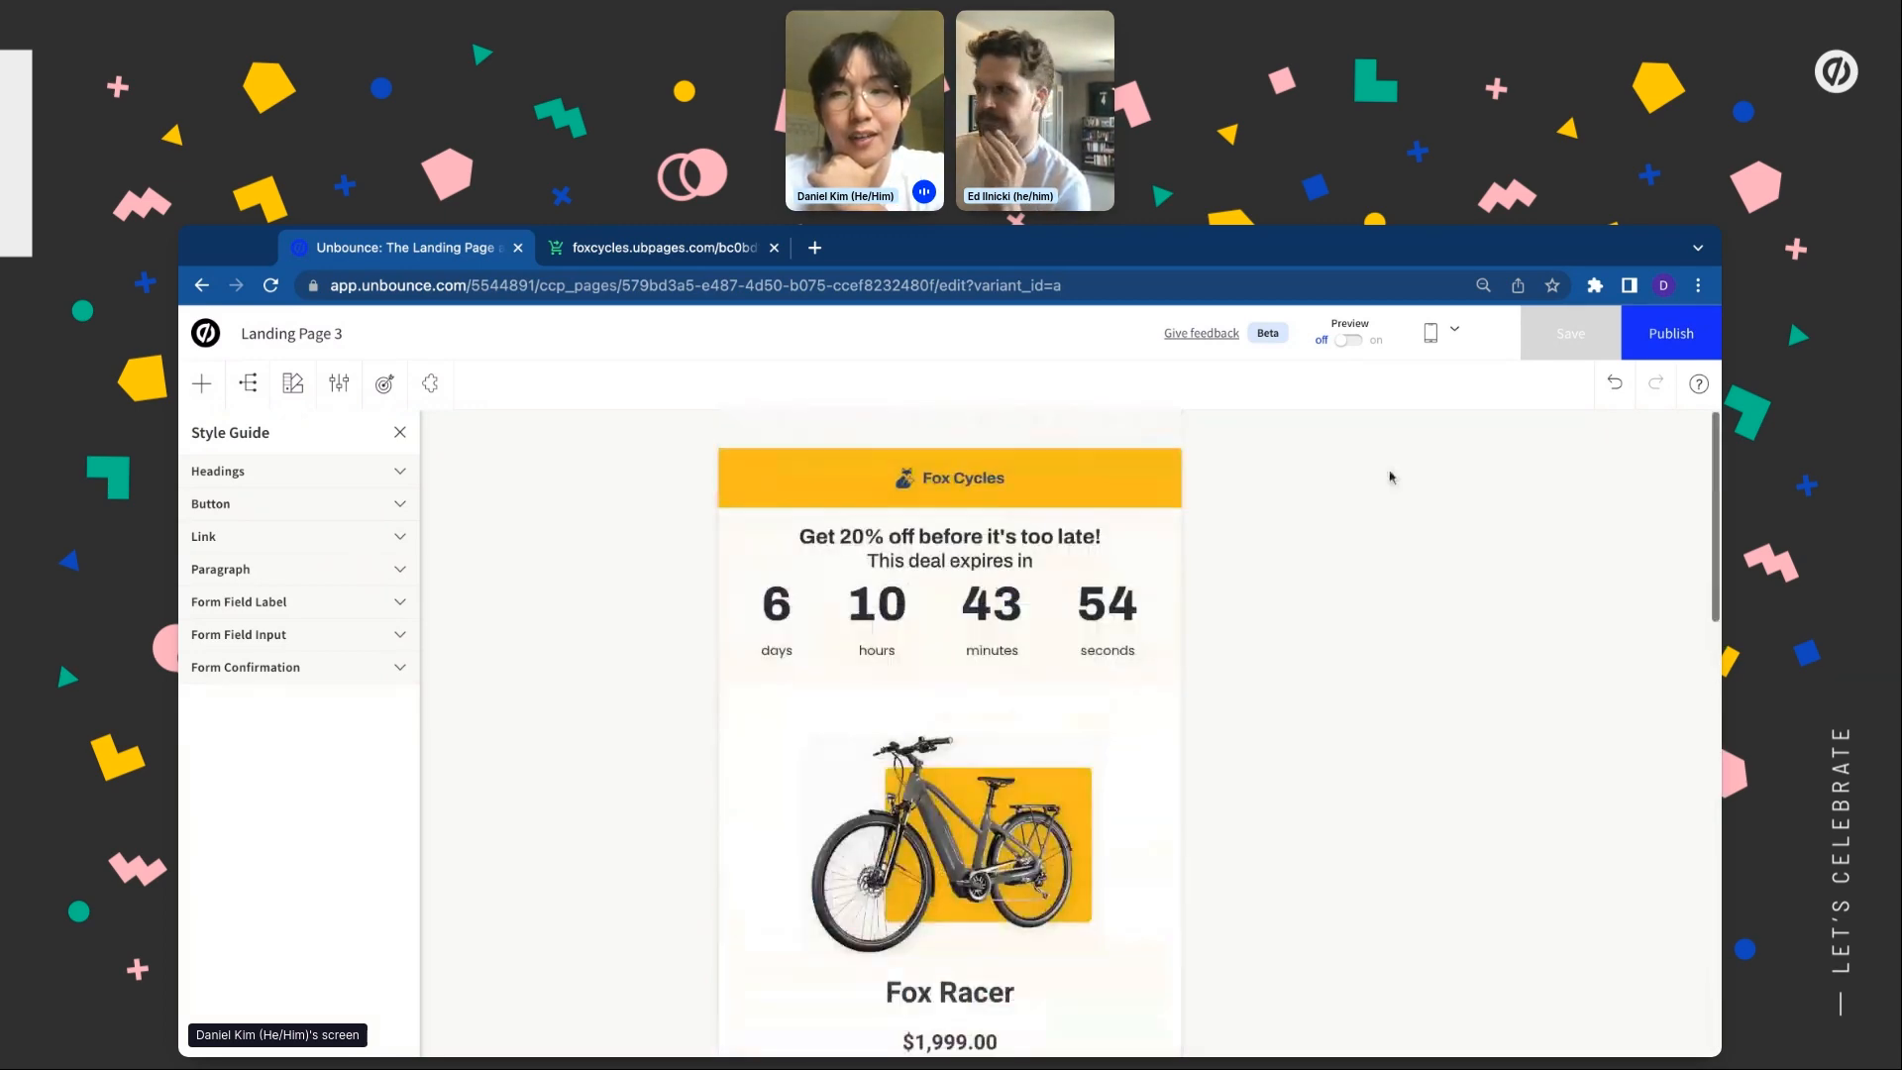
Turn on preview and switch the preview device to desktop width
click(1350, 340)
scroll(1029, 589, down, 8)
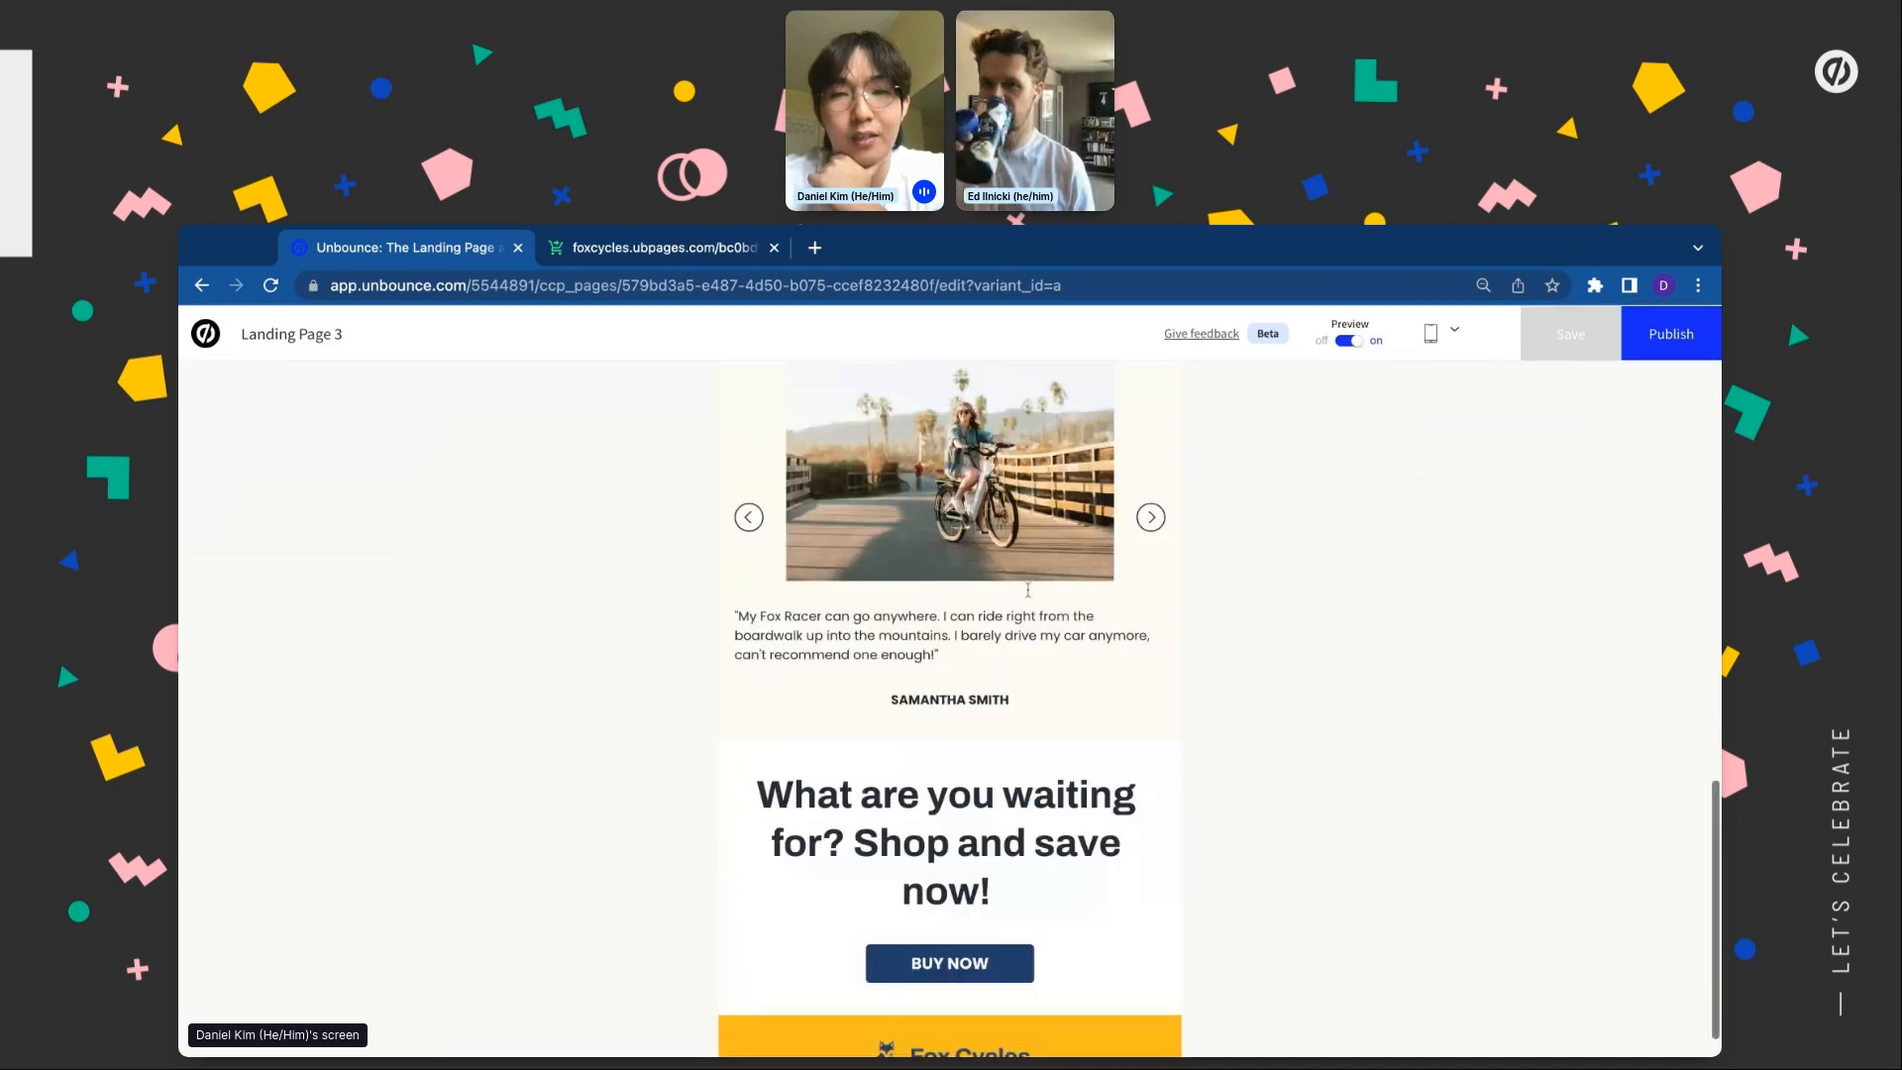
scroll(1029, 589, up, 10)
scroll(1029, 589, down, 7)
click(1454, 329)
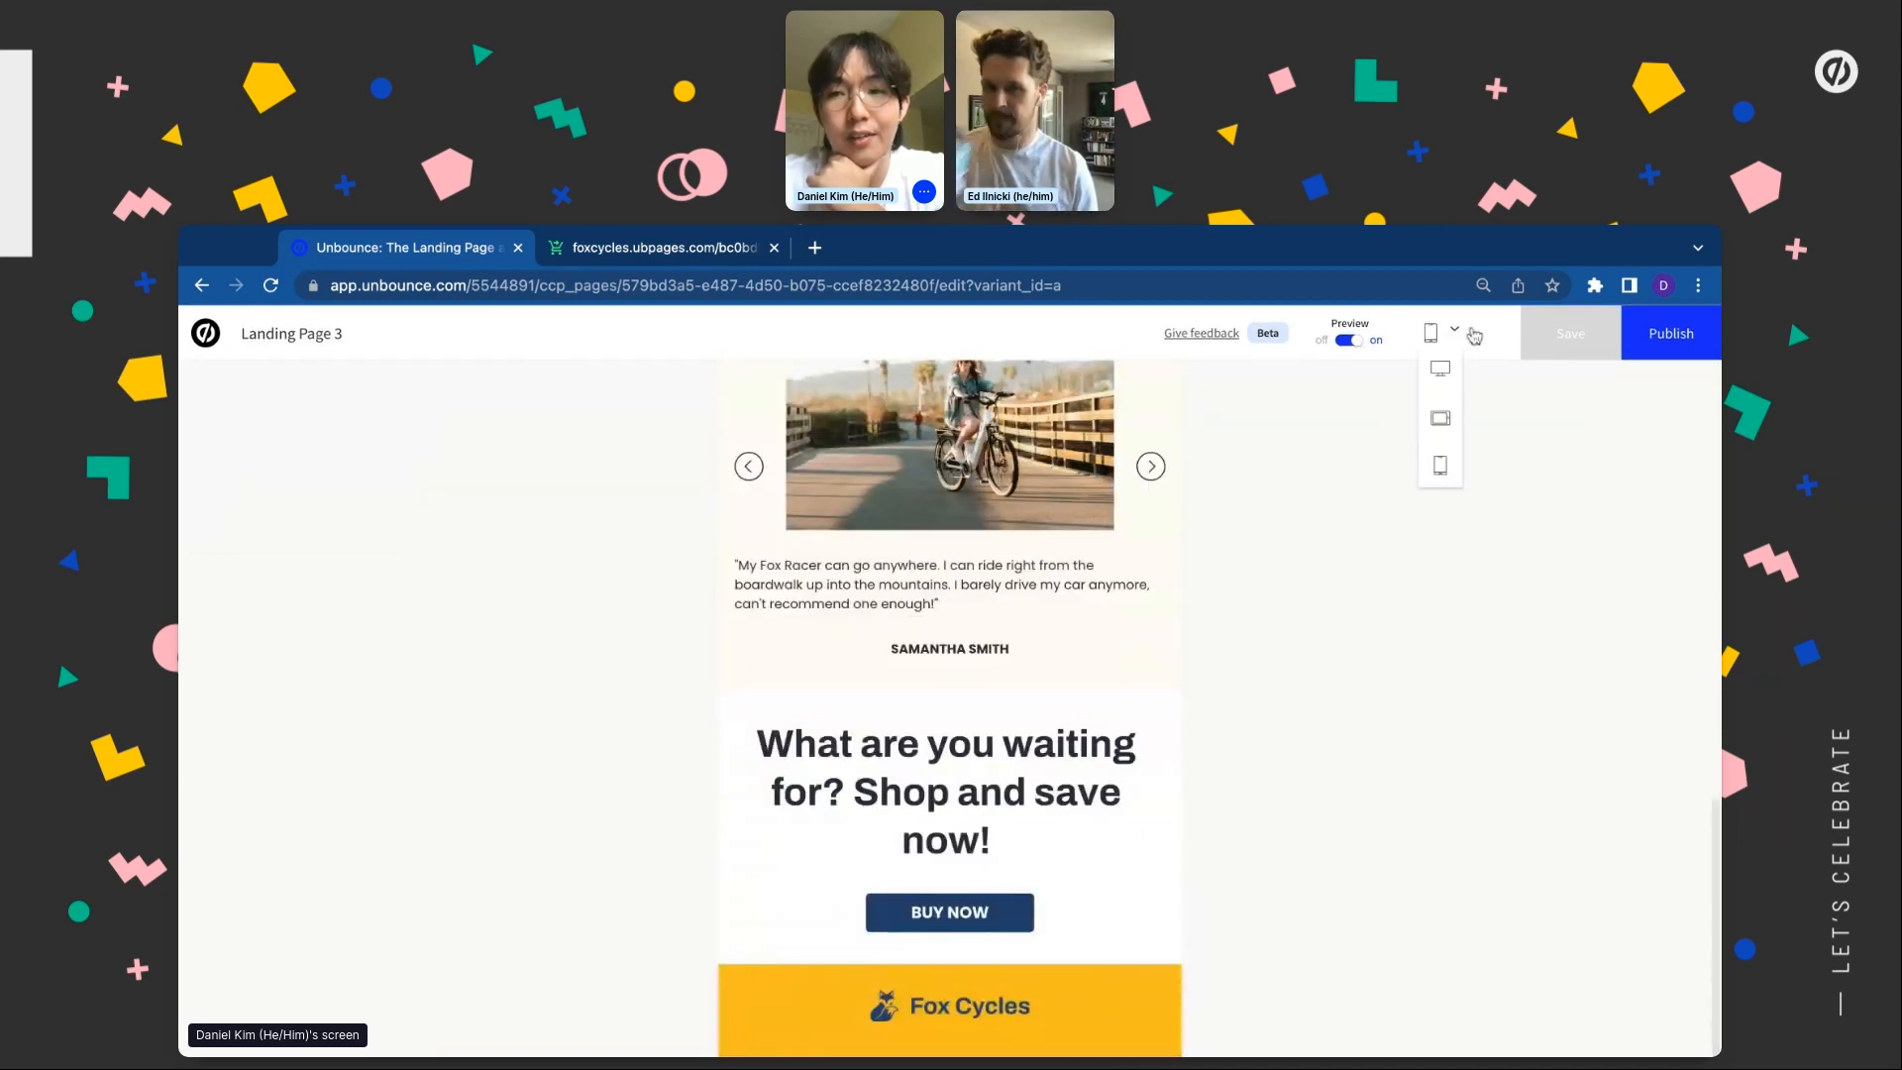
scroll(1154, 548, up, 10)
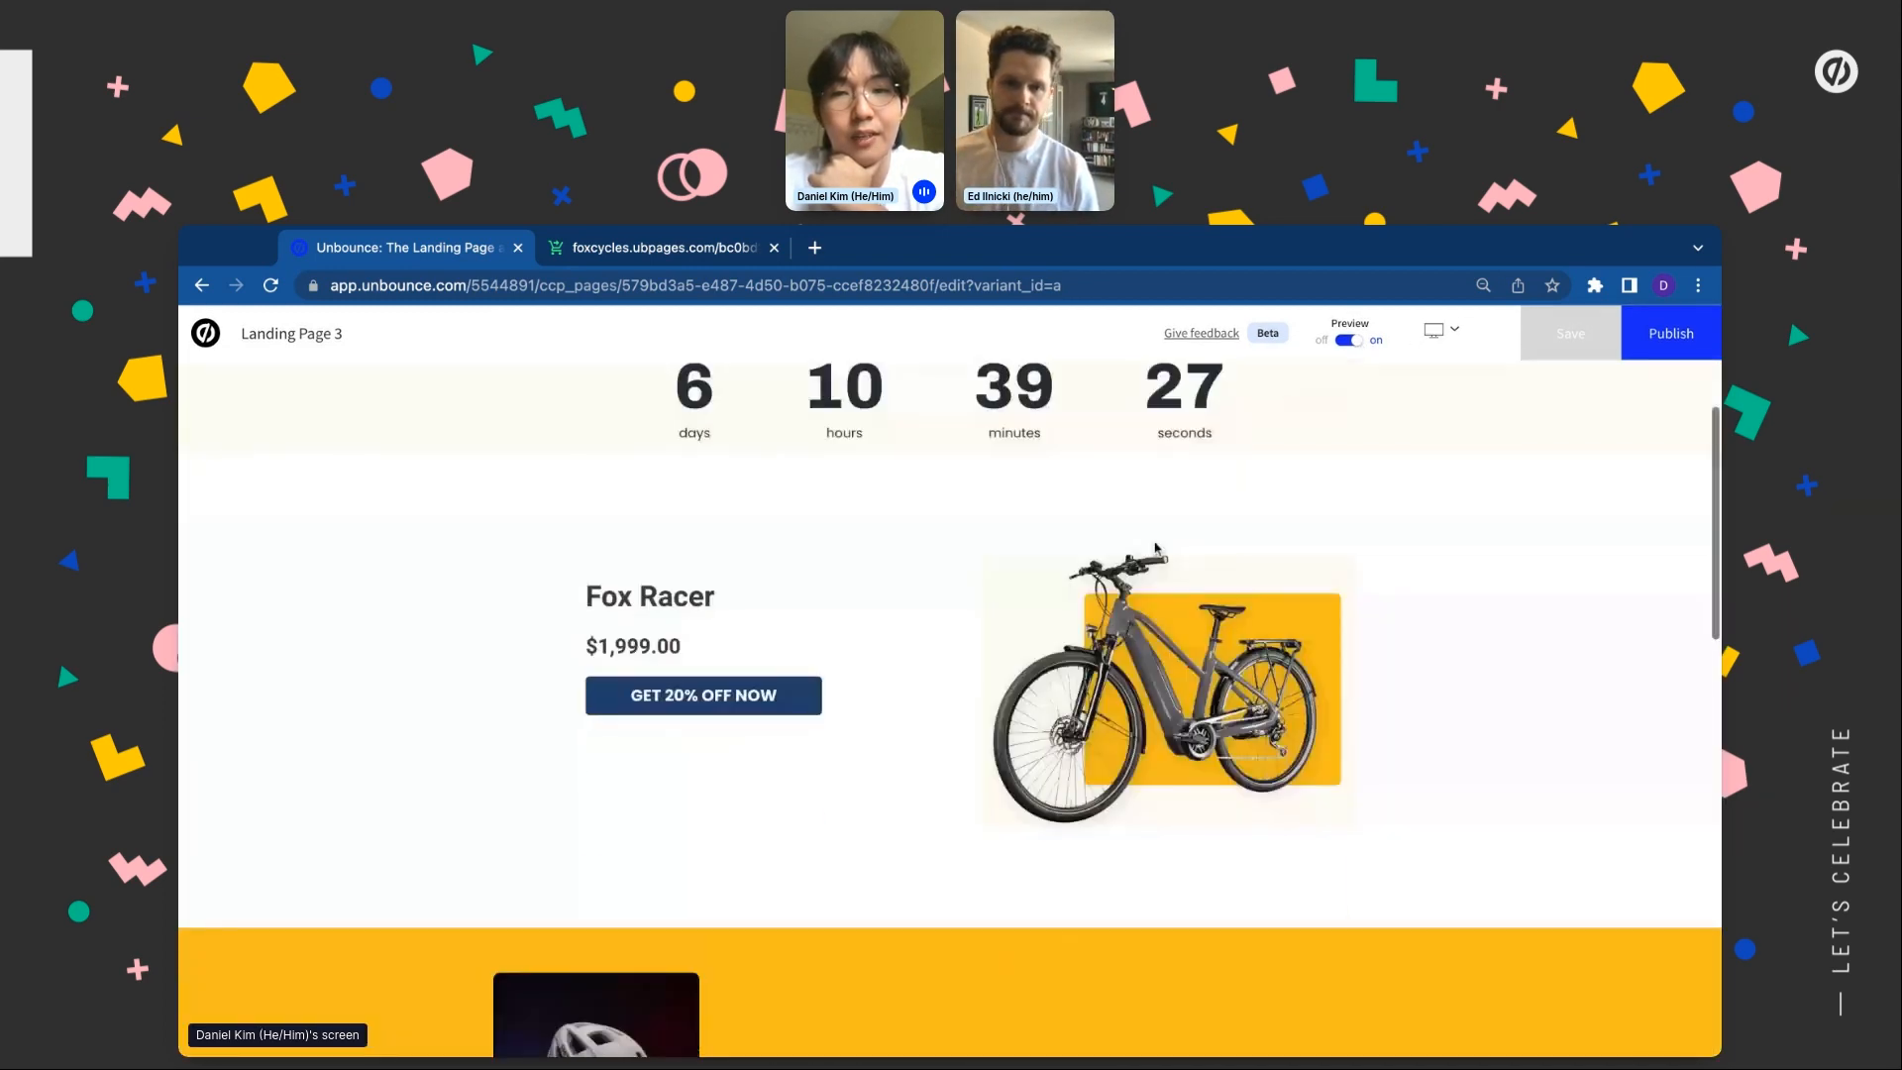
scroll(1154, 548, down, 5)
scroll(1154, 548, down, 4)
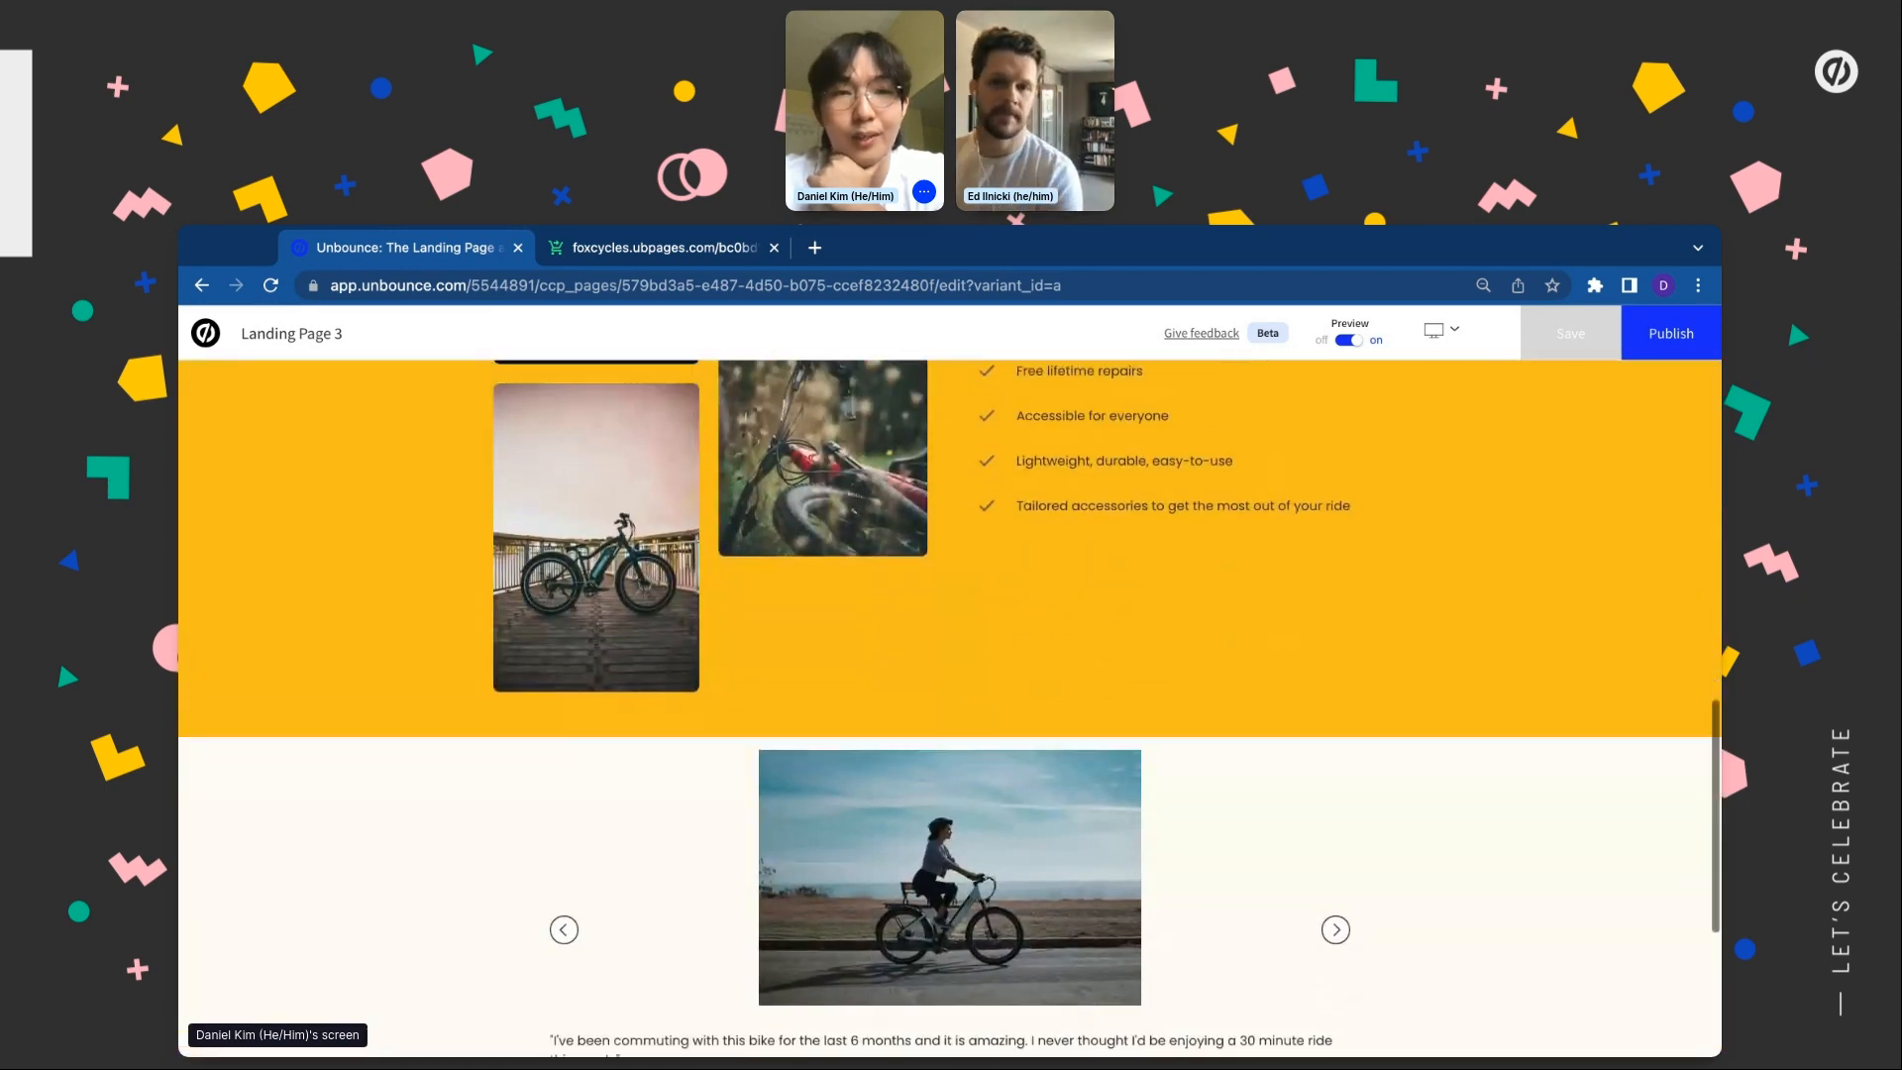
scroll(1155, 548, up, 10)
Exit Preview, close the Style Guide, and show the Conversions panel with Stripe as the tracked conversion
click(1347, 339)
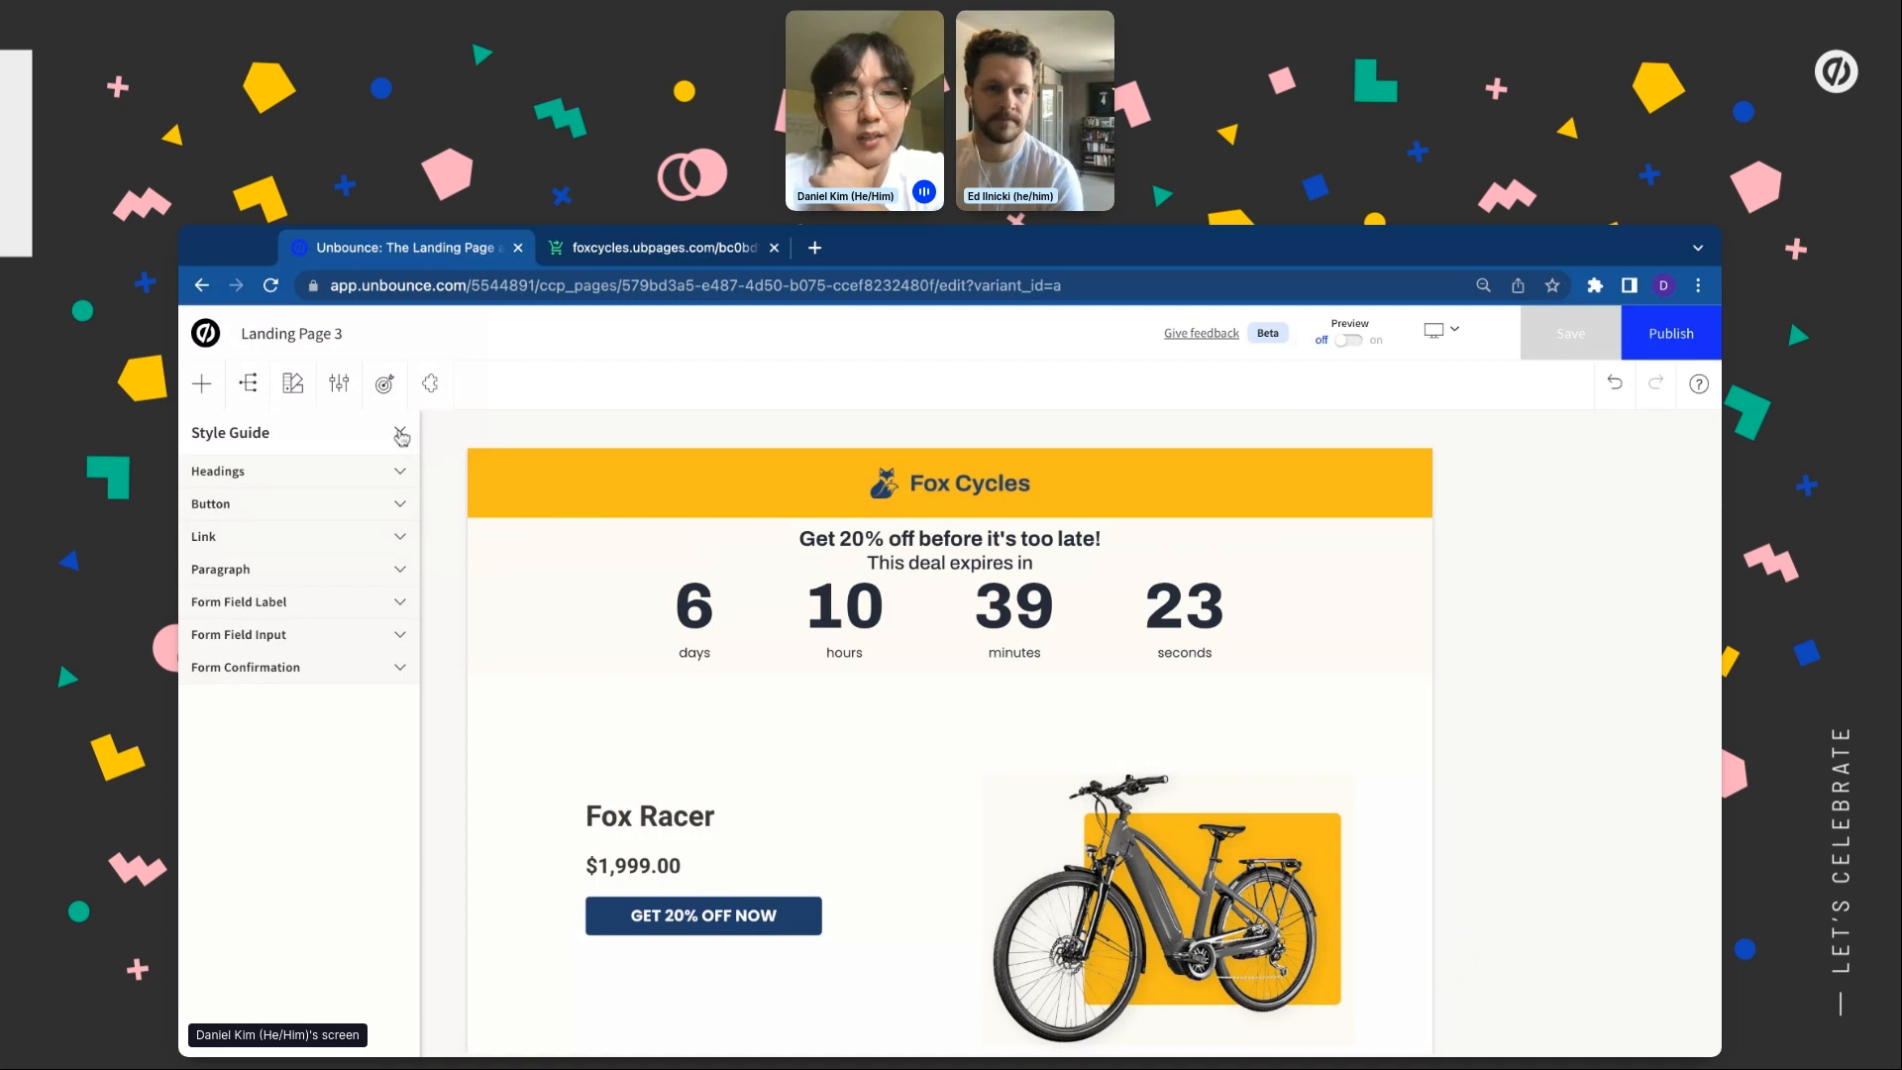
click(401, 435)
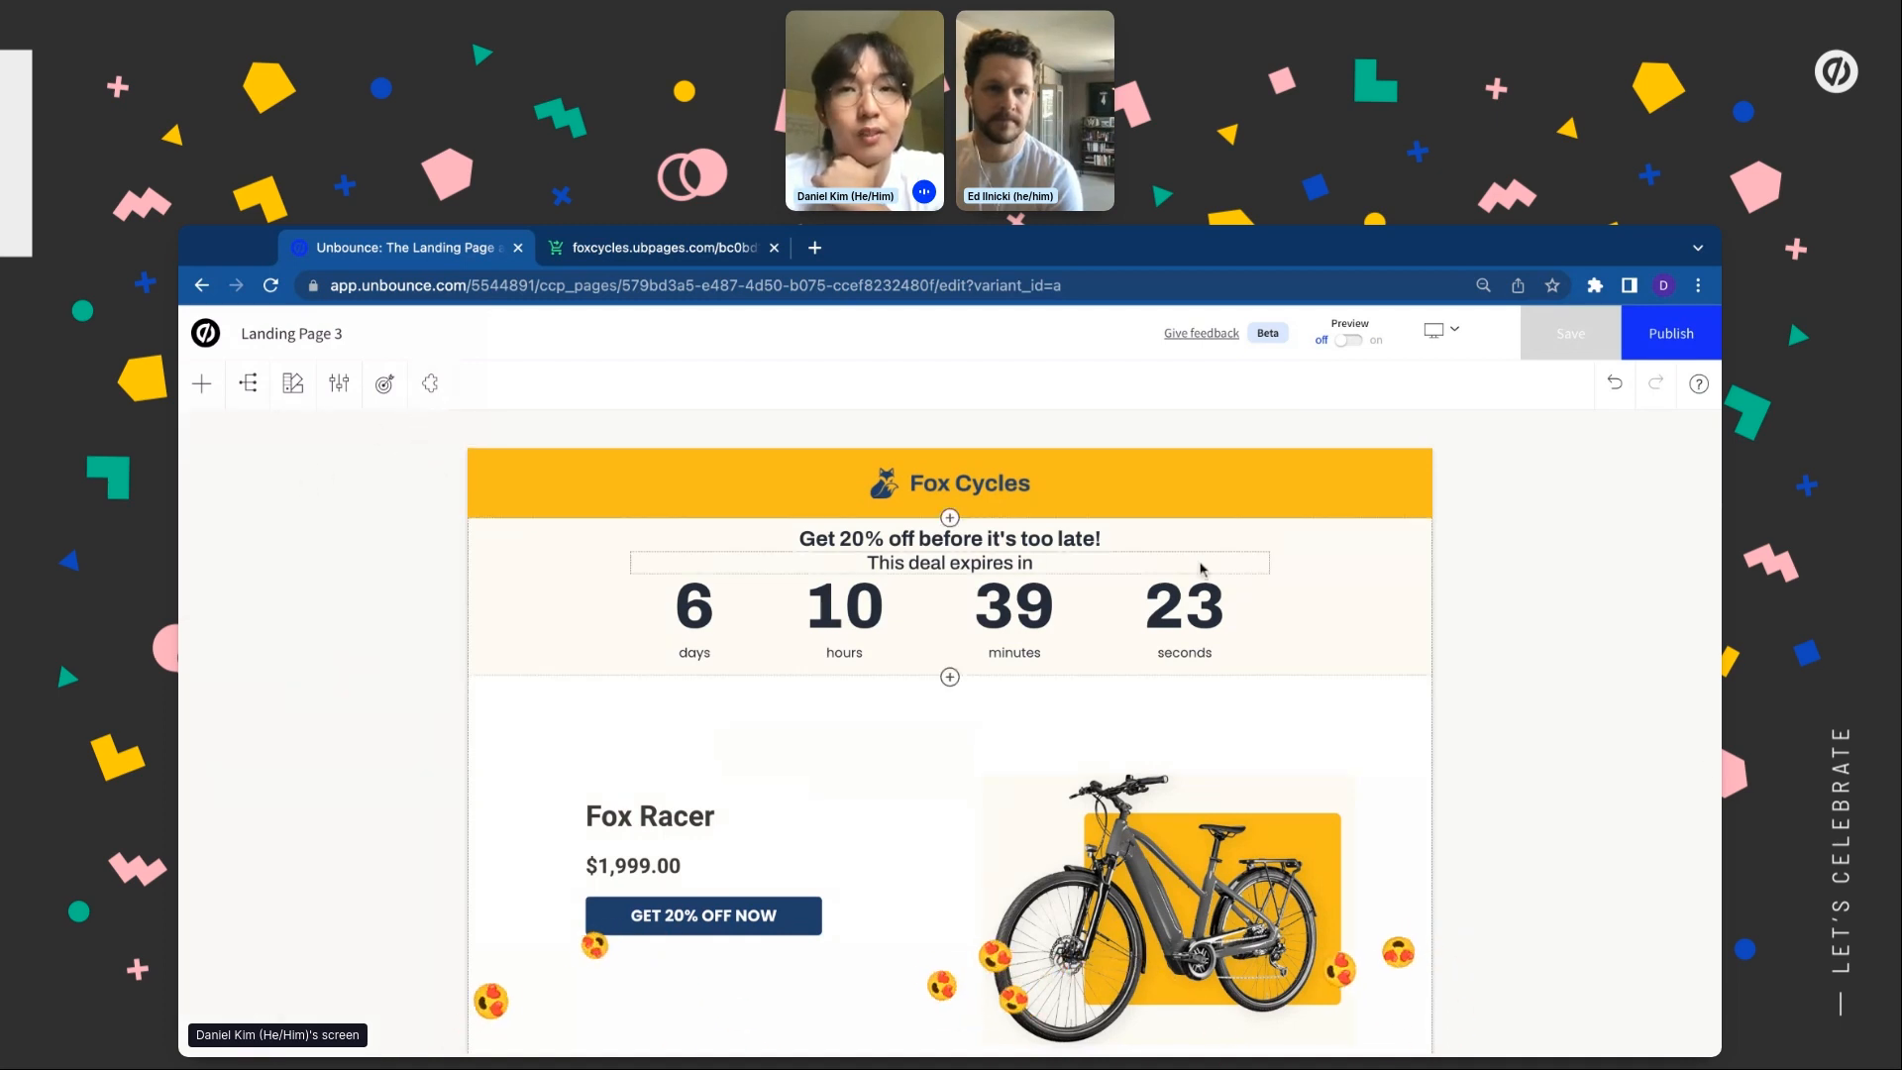
click(383, 394)
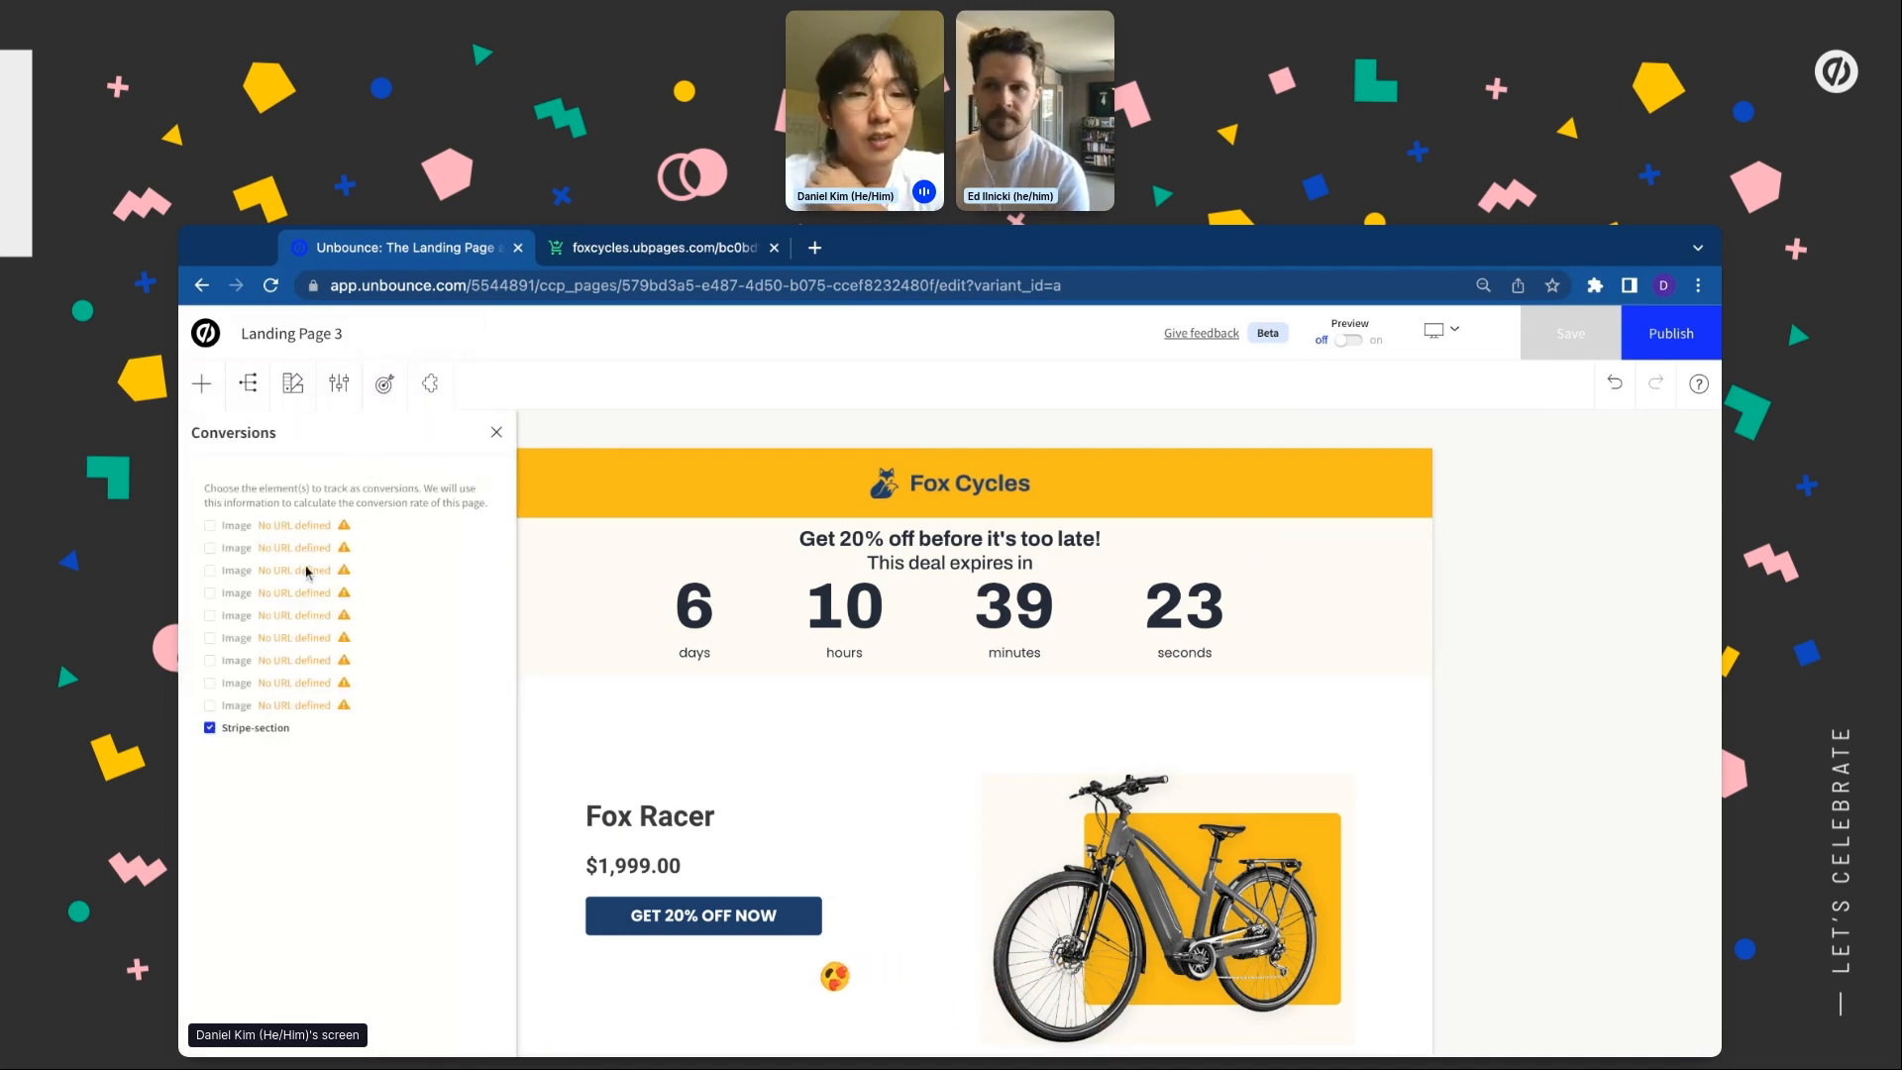
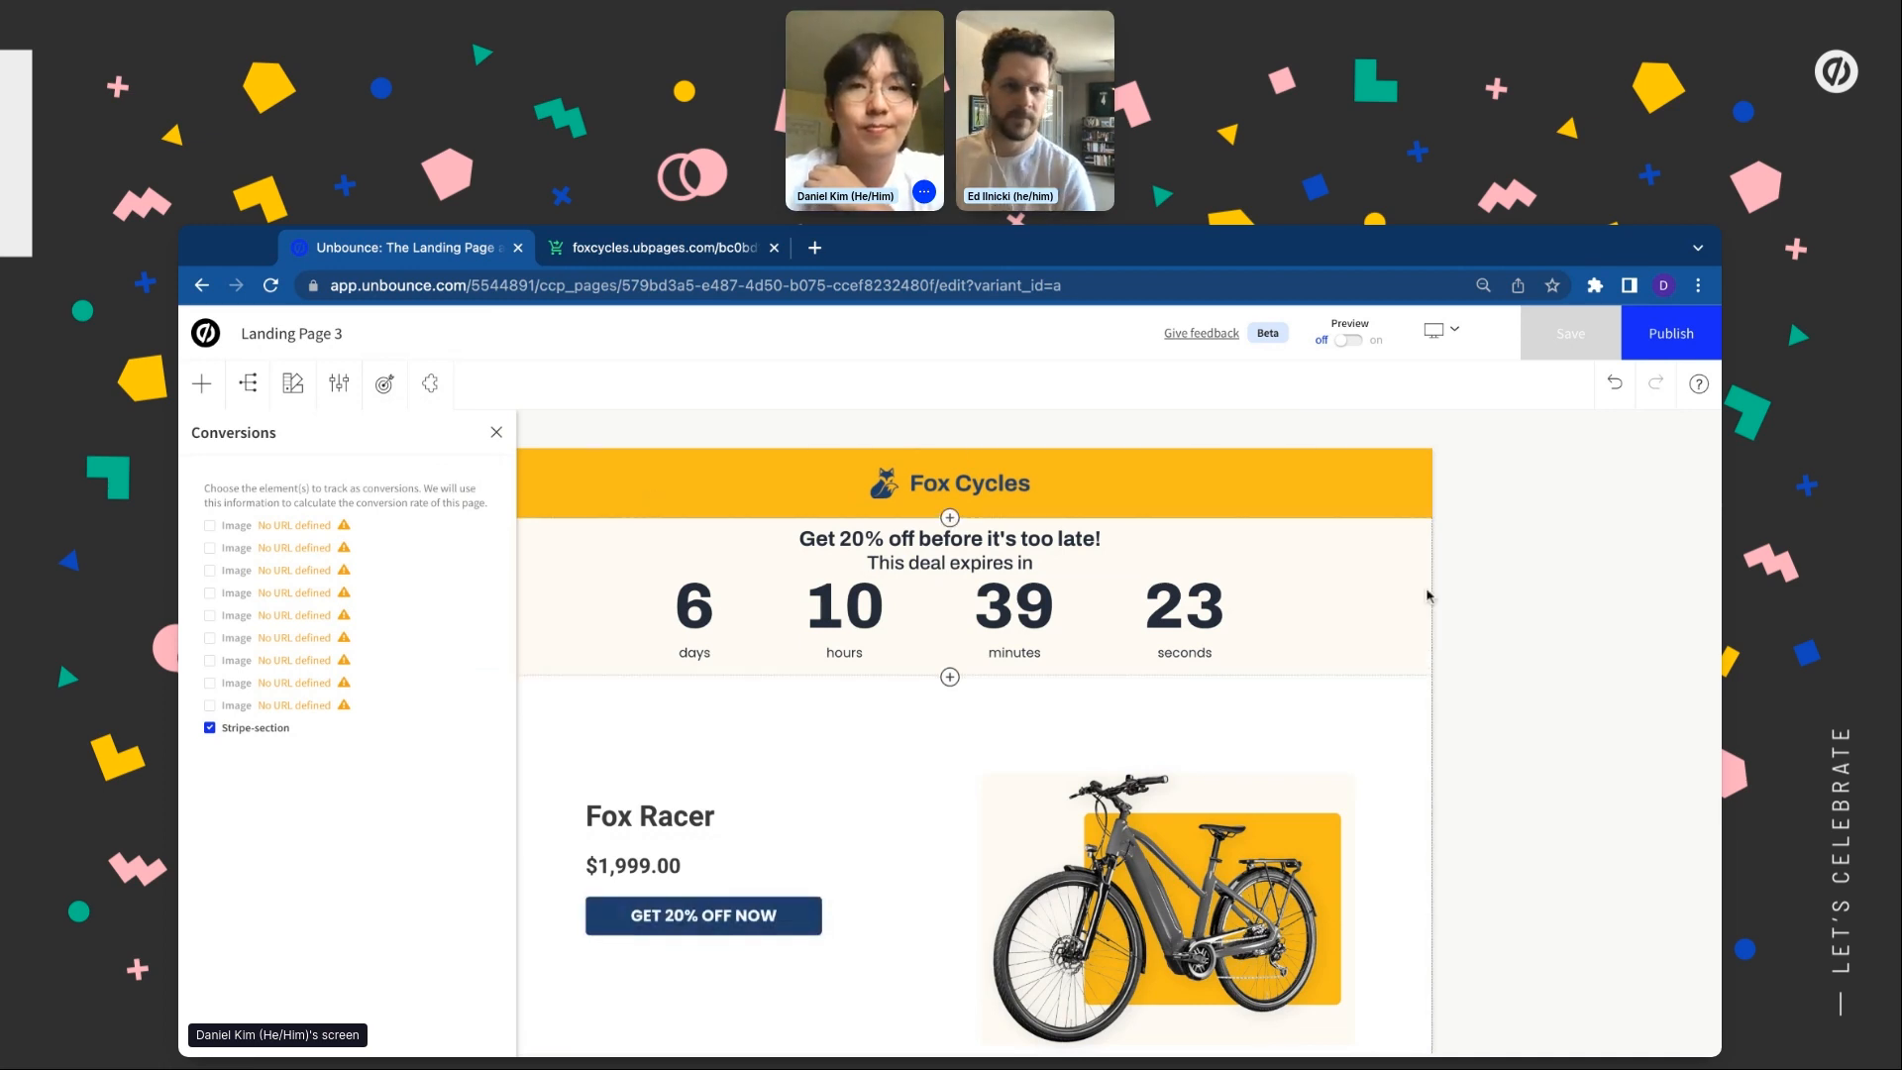
Close the Conversions panel tracking the Stripe section to show the full page canvas
click(498, 434)
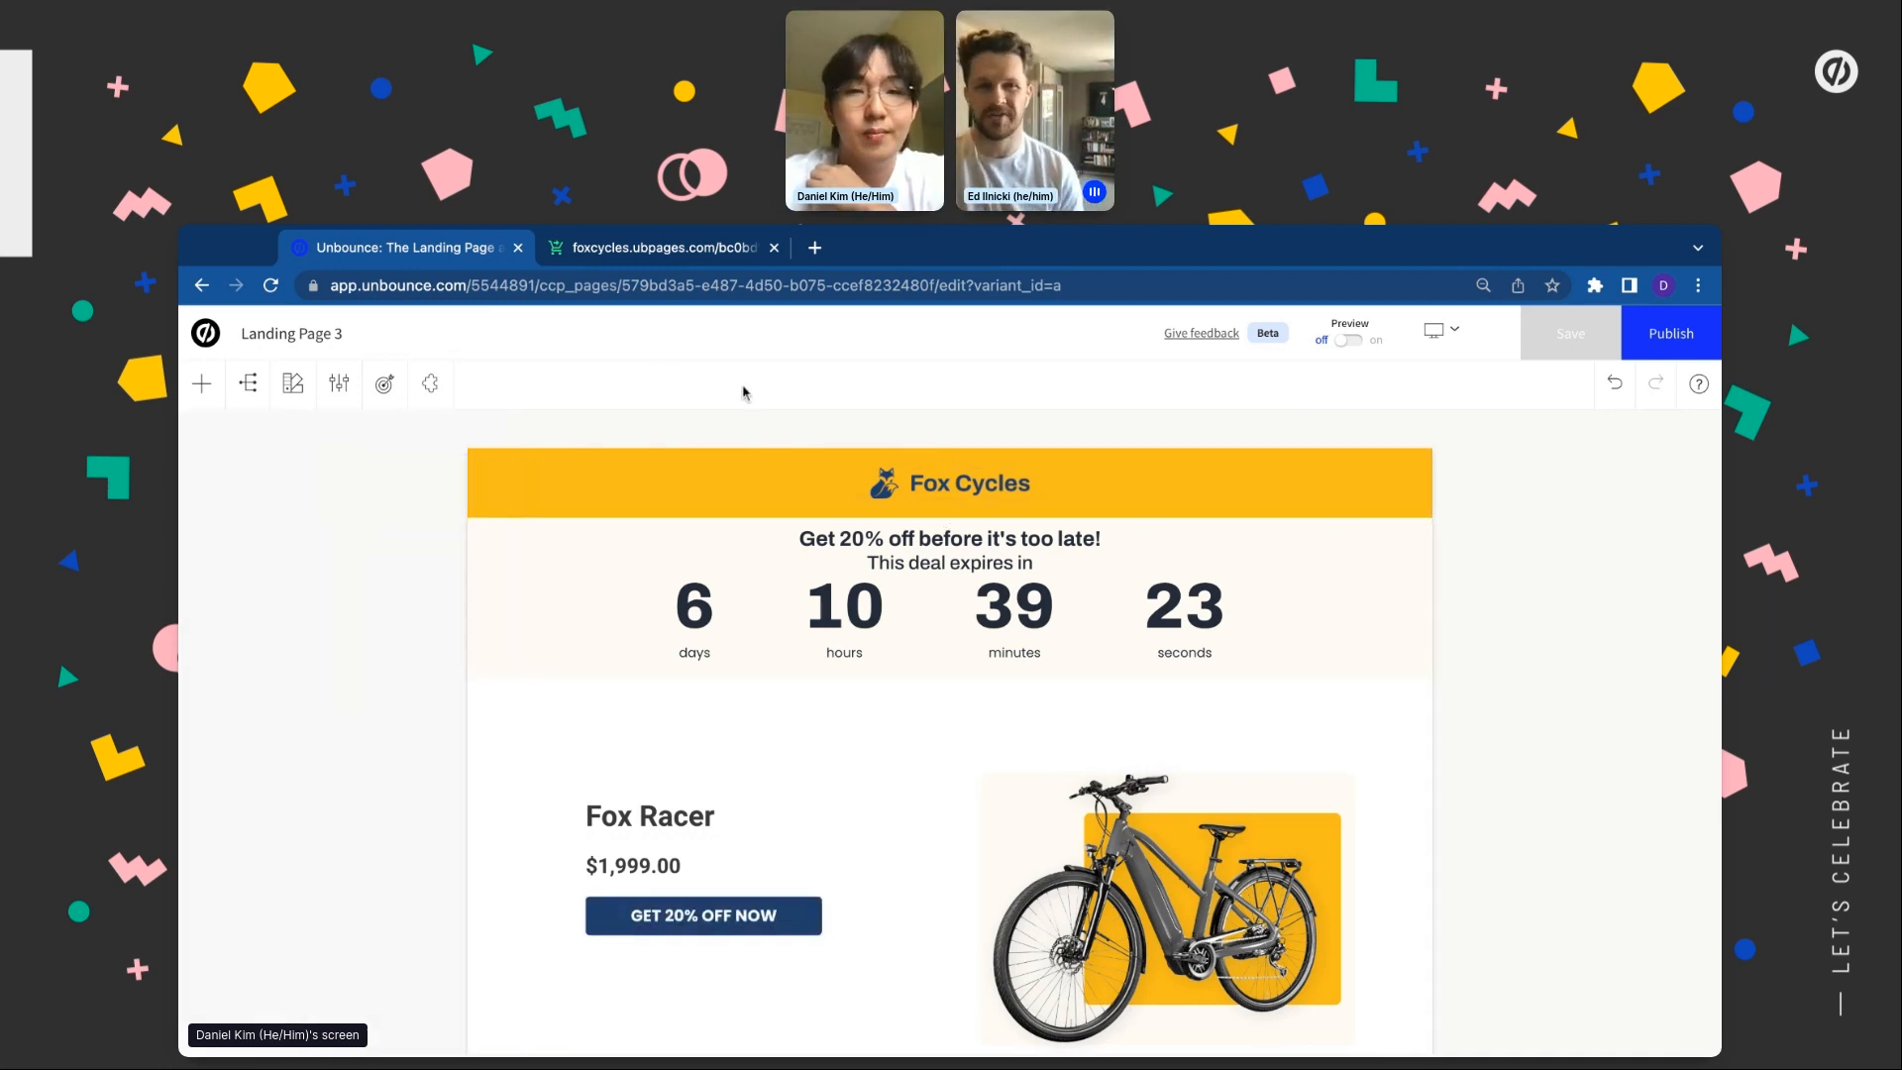
Publish the page, rename it 'FOX CYCLES - 20% OFF CAMPAIGN', and open its live URL
click(1675, 346)
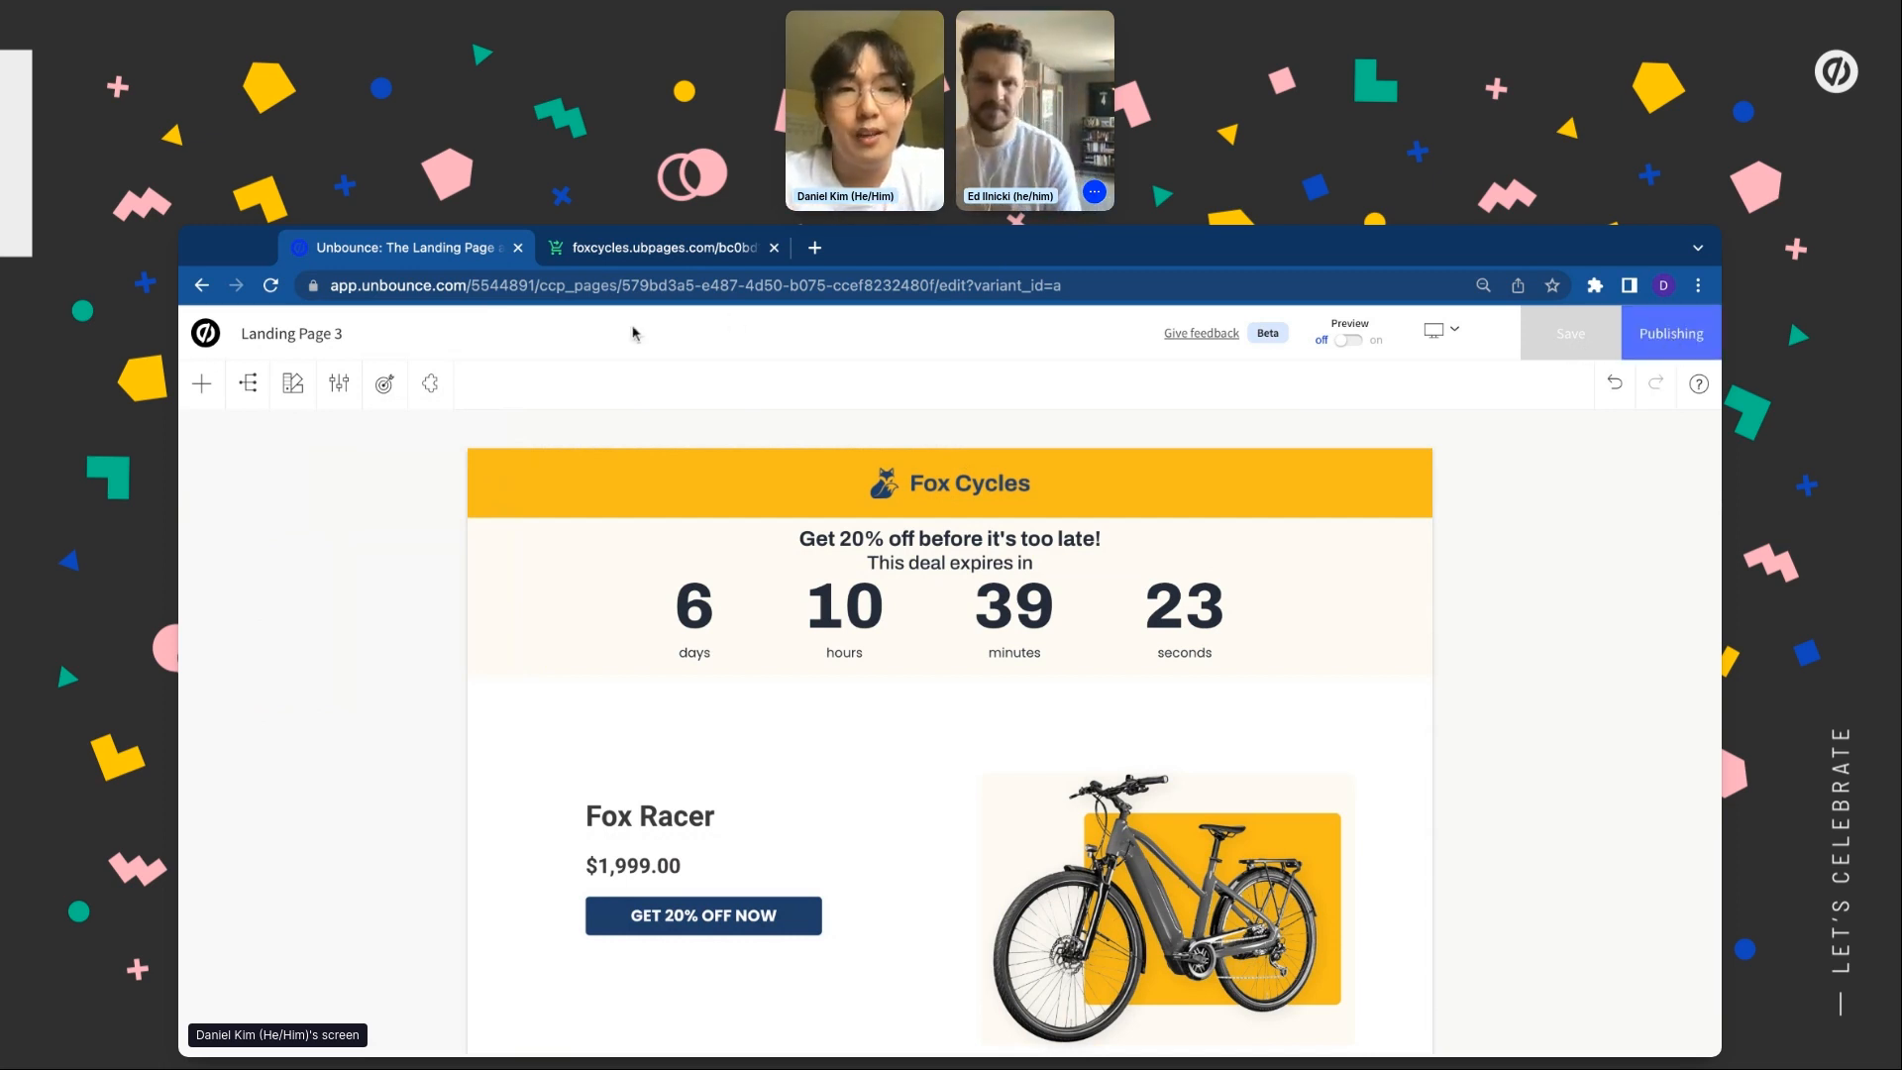
click(206, 335)
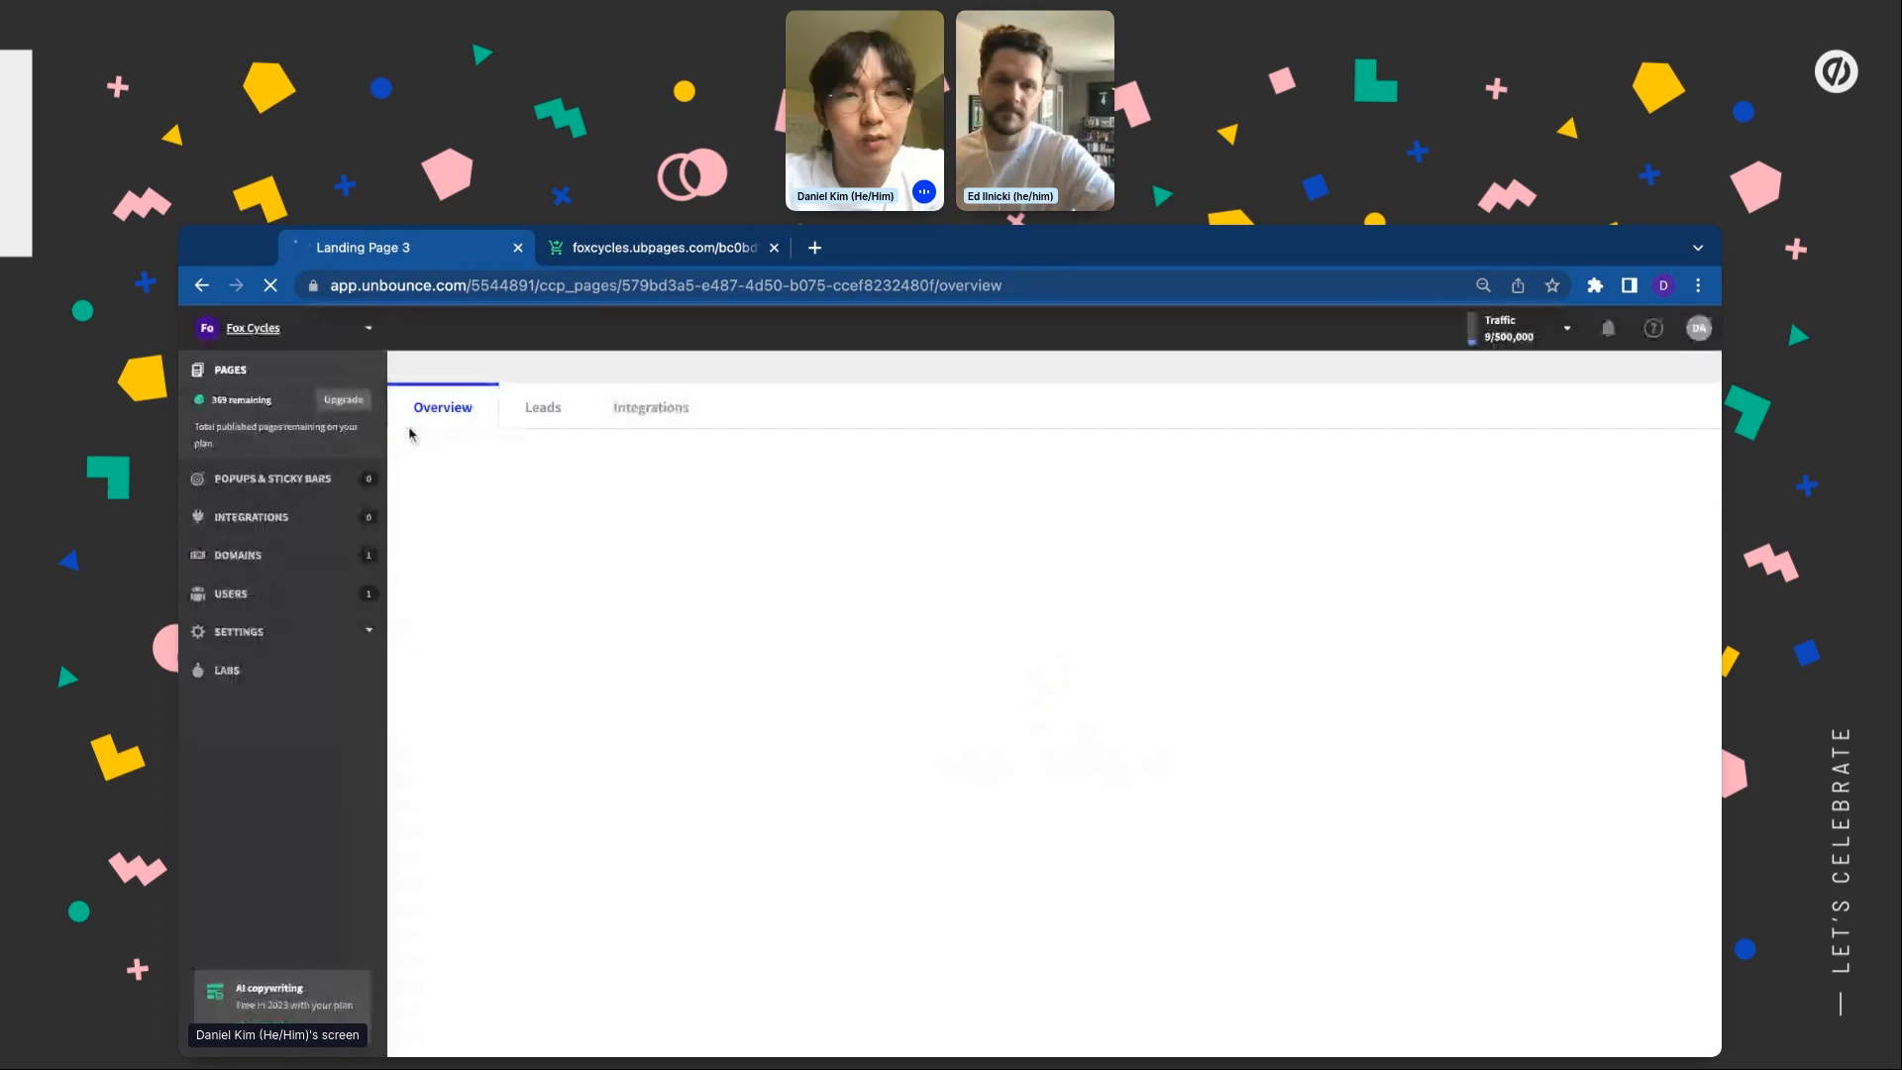
click(511, 387)
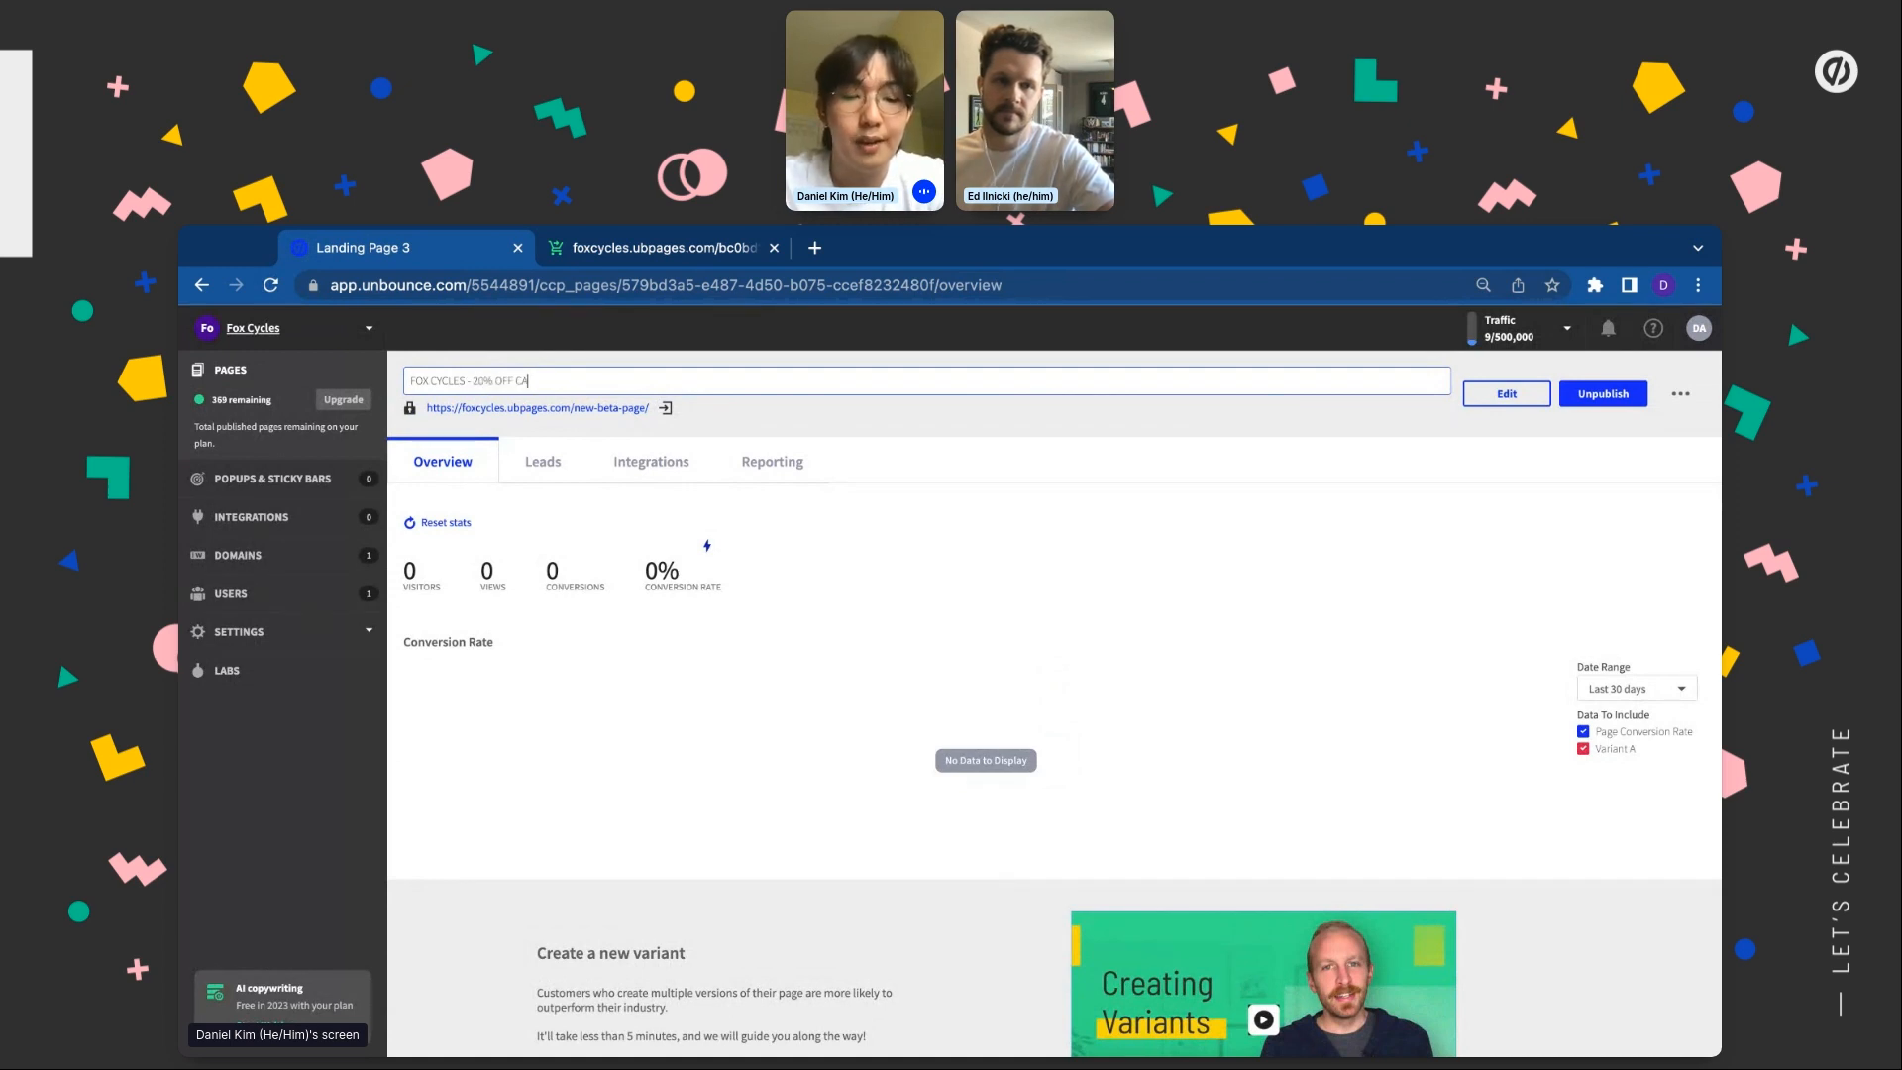
text(N)
key(Return)
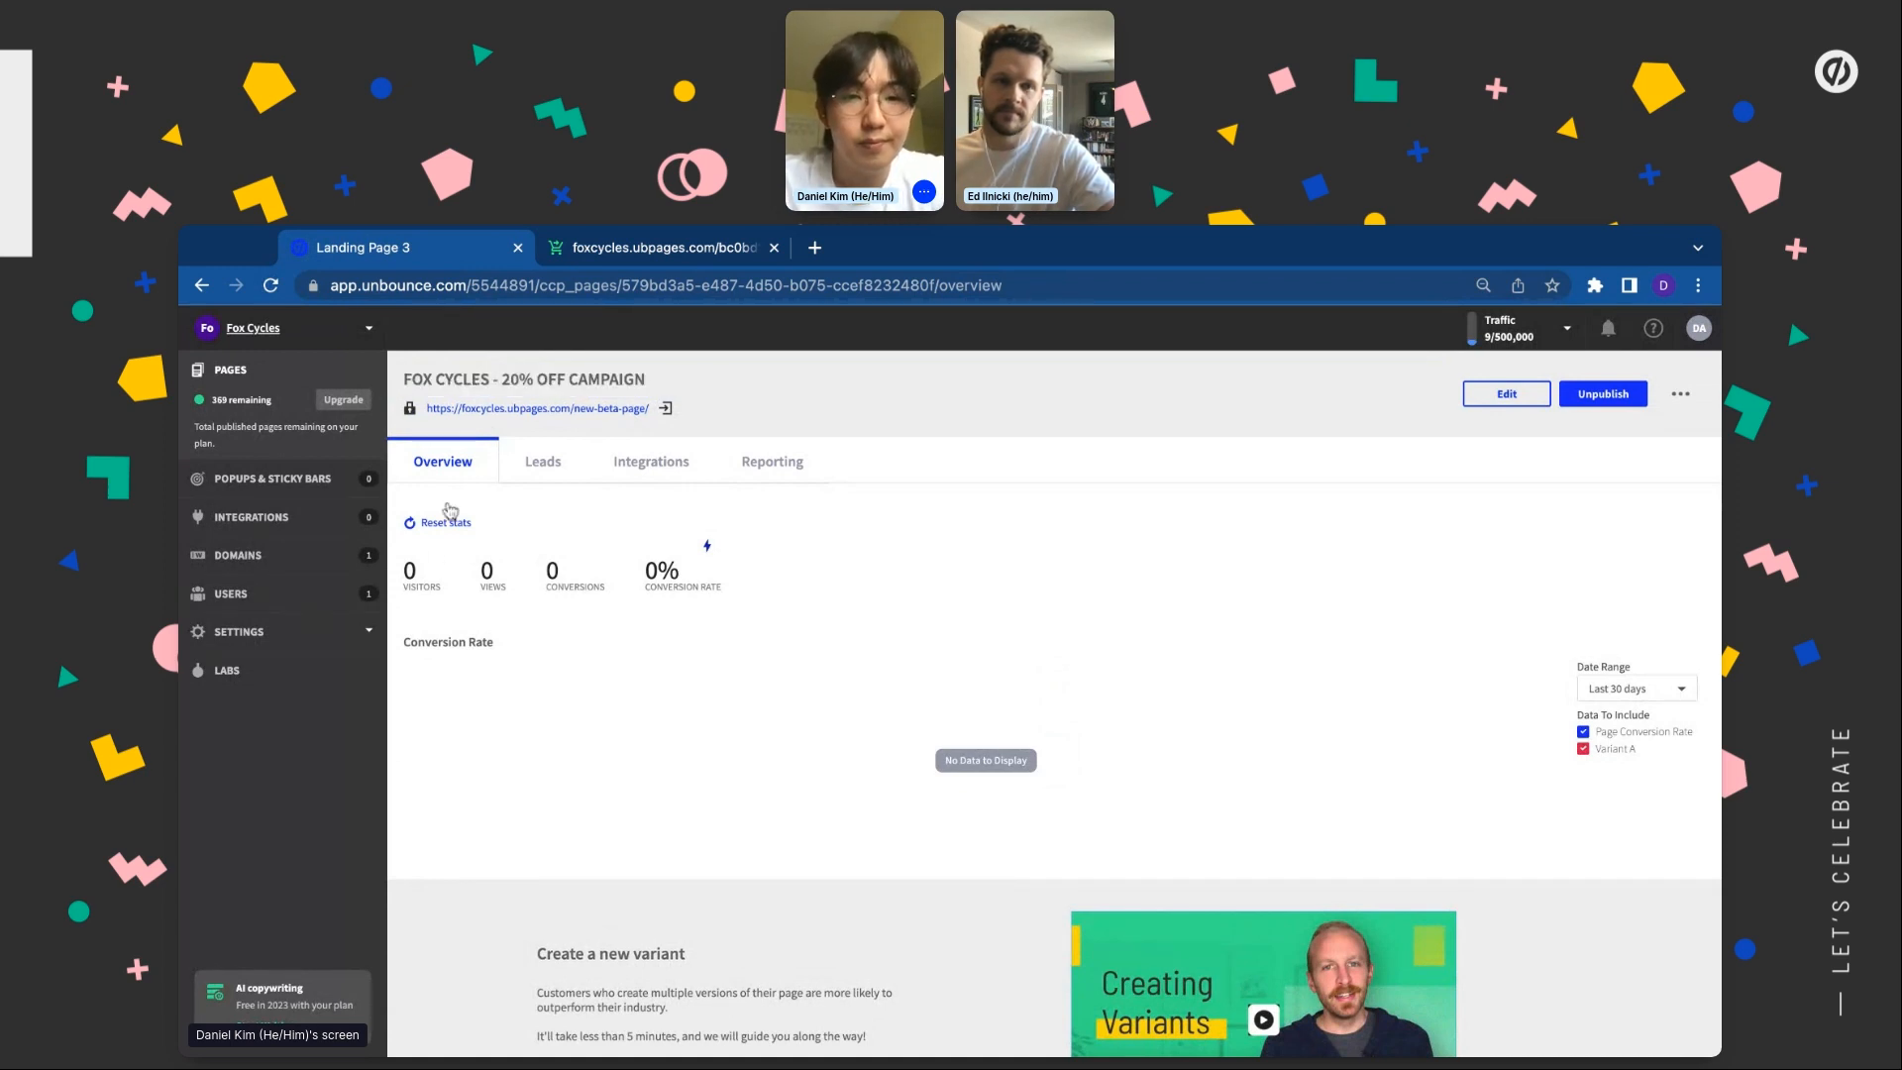
click(666, 408)
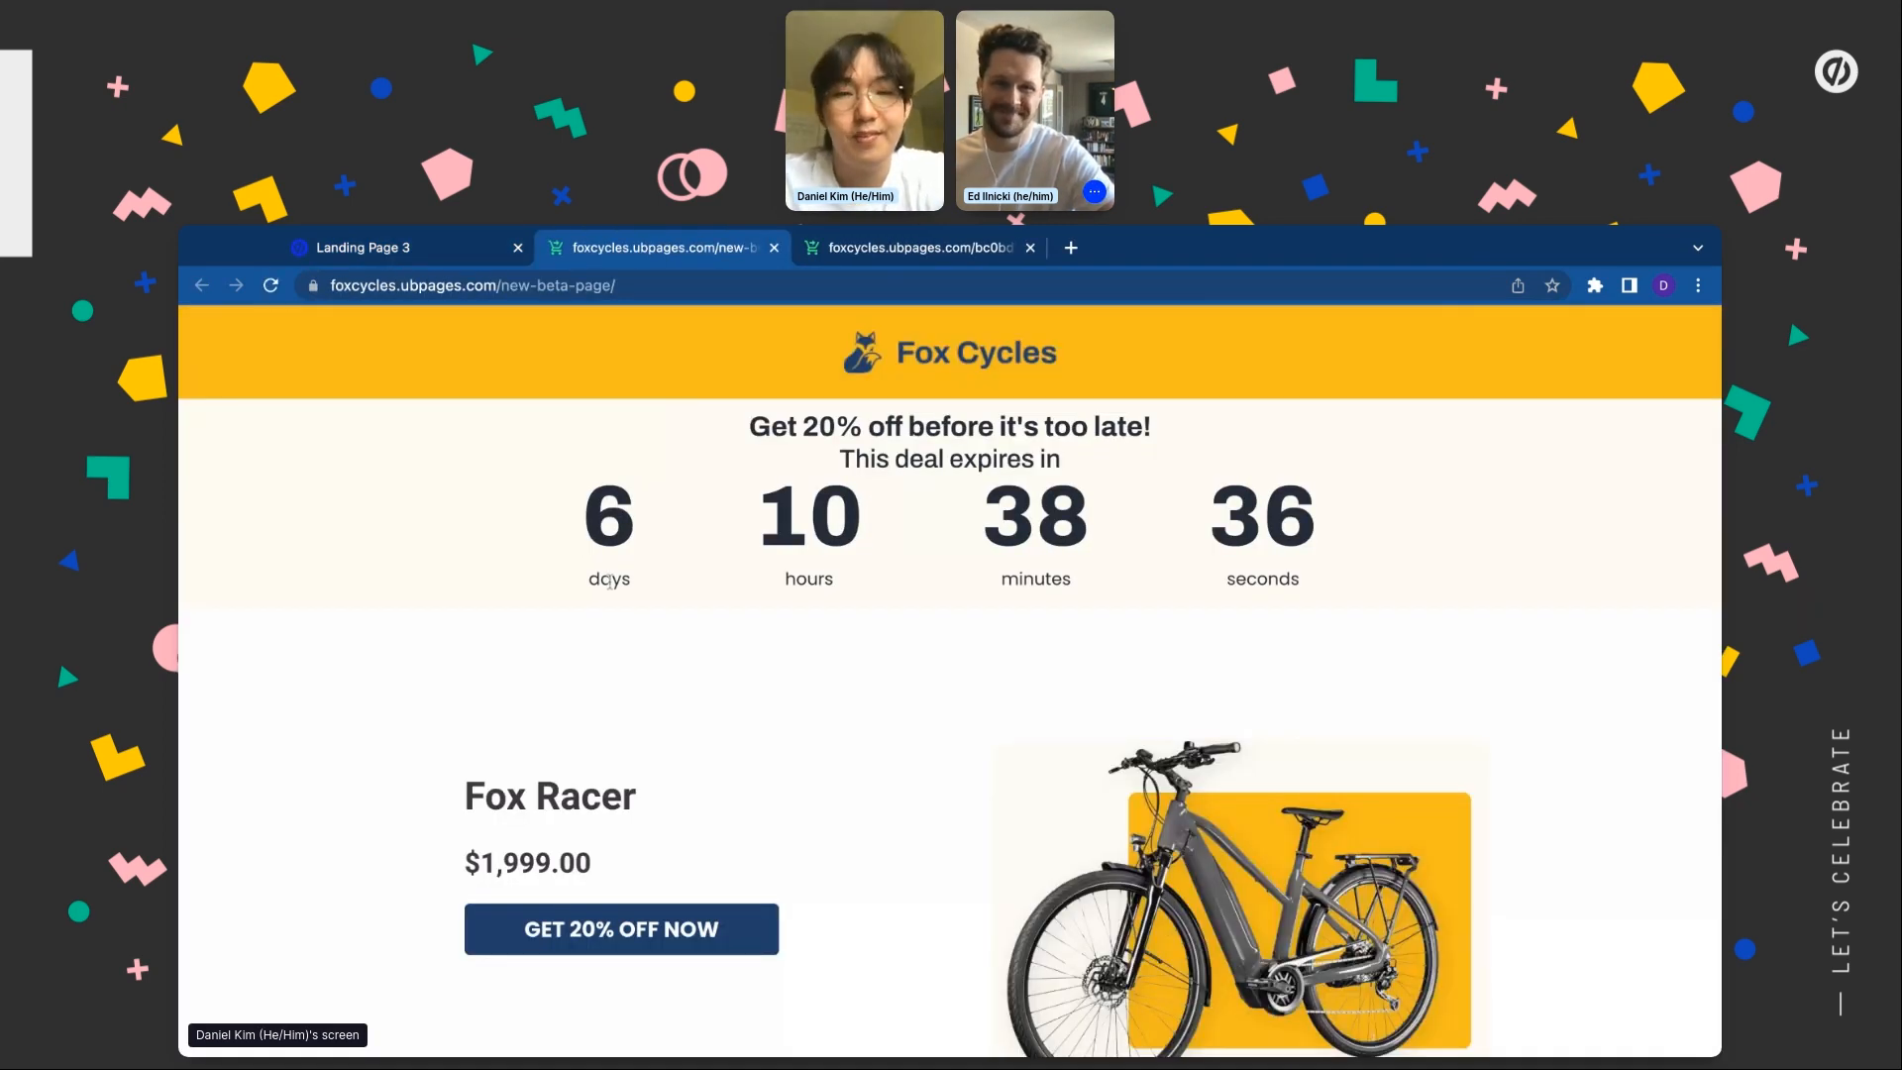
Scroll the live page and follow GET 20% OFF NOW to the CA$1,999.00 Fox Racer checkout
scroll(609, 581, down, 20)
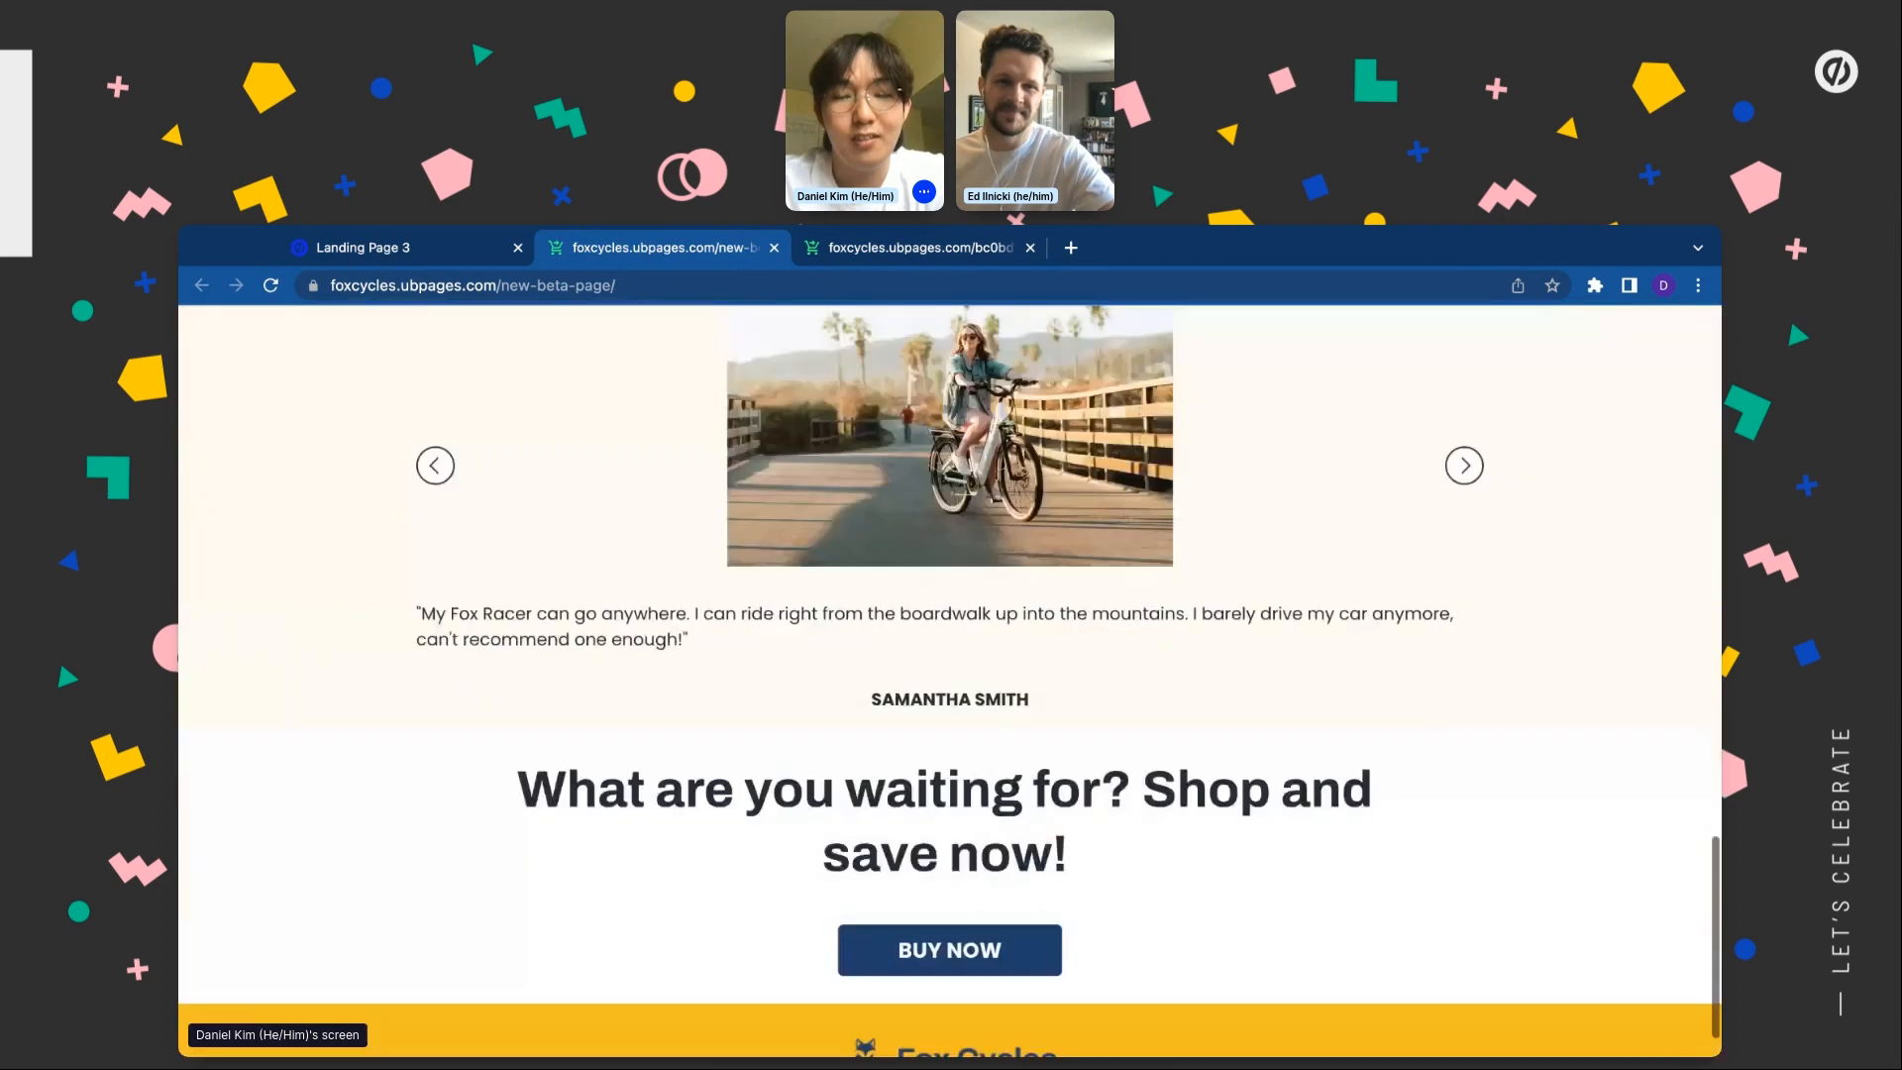
scroll(554, 928, up, 20)
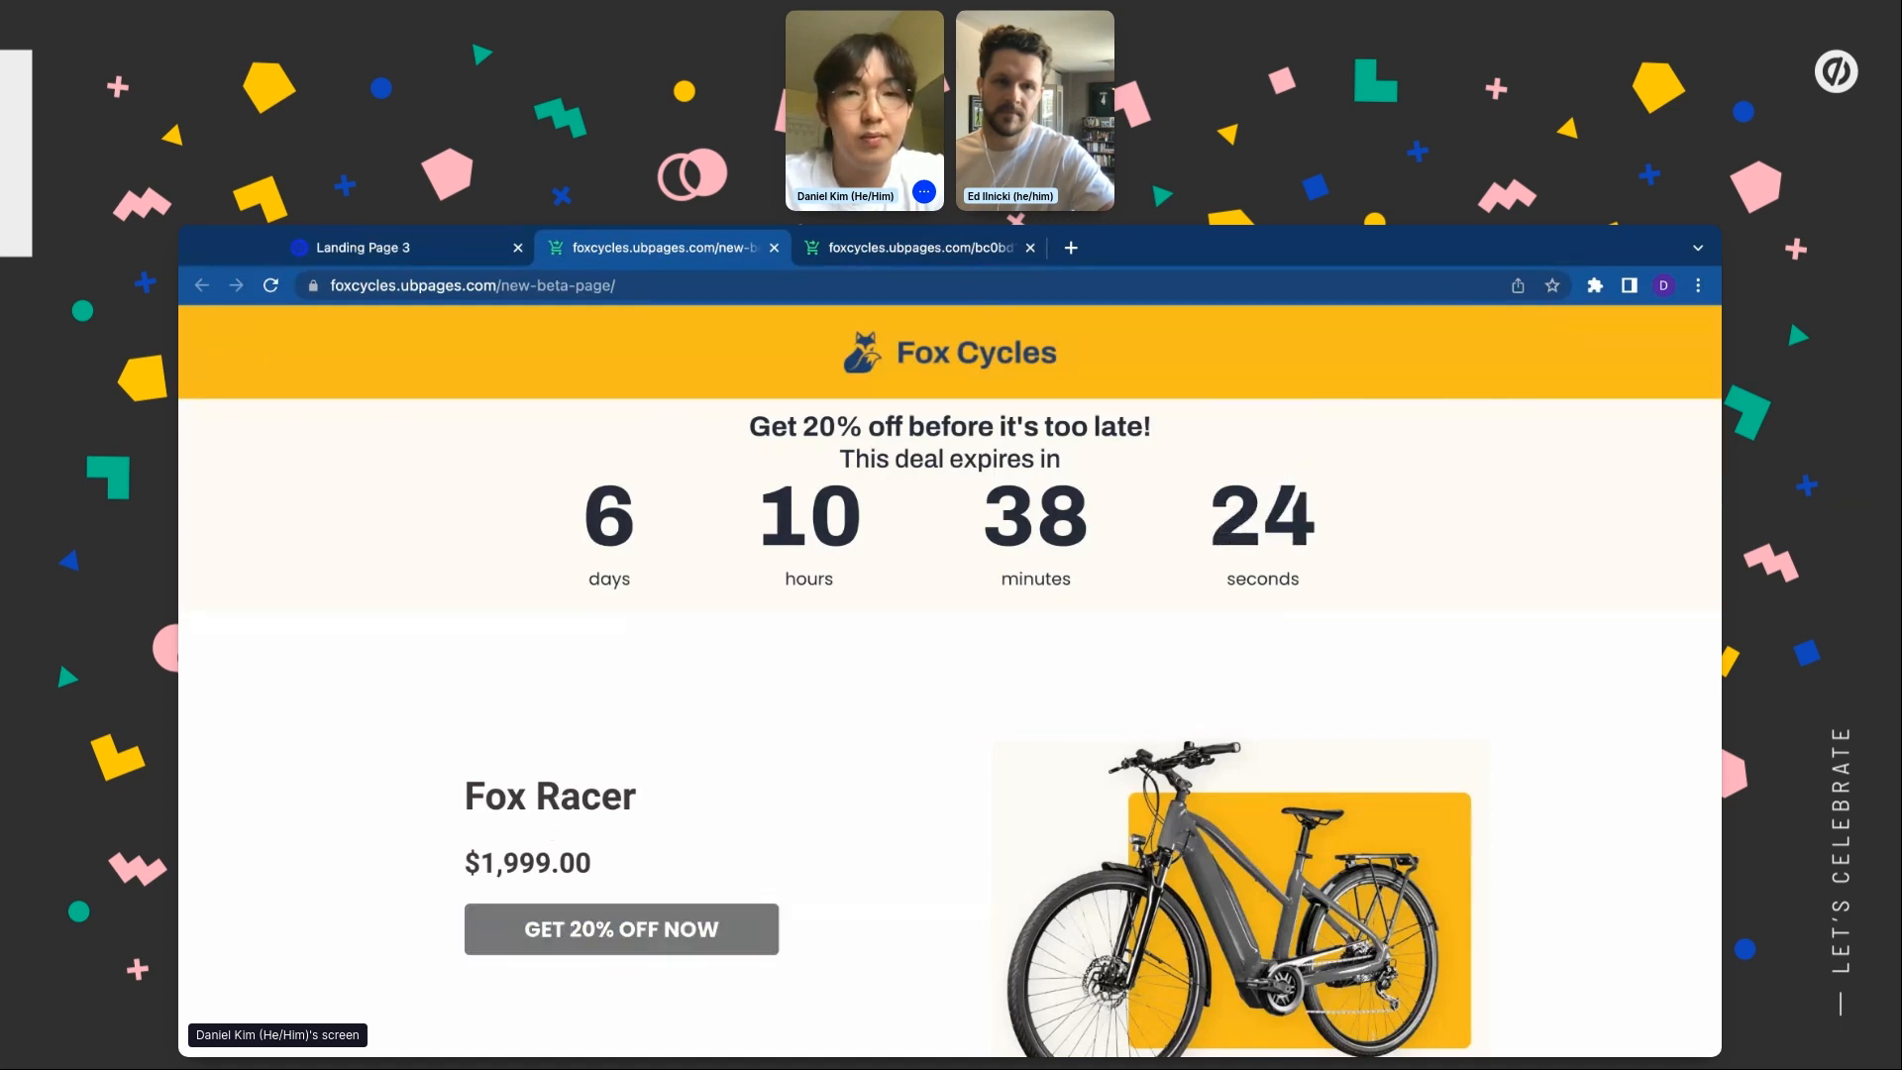
scroll(562, 609, down, 2)
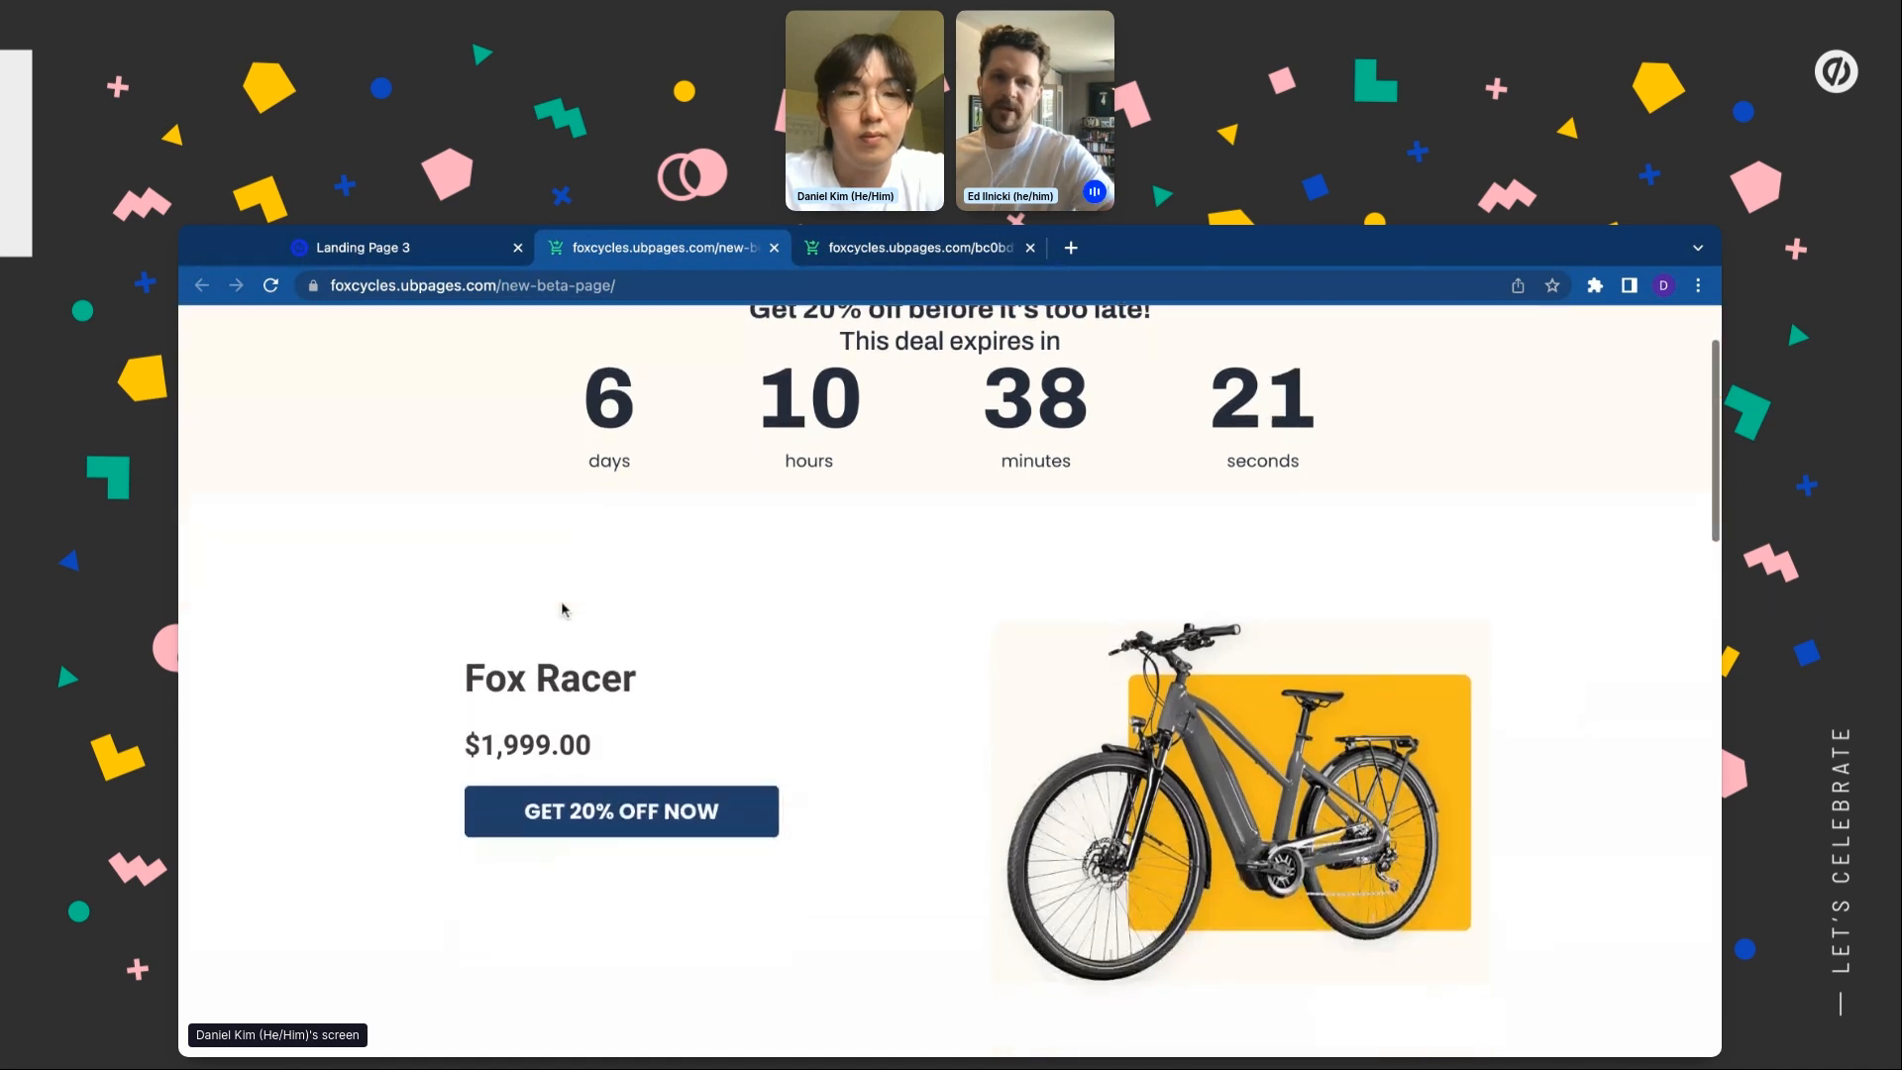
click(561, 824)
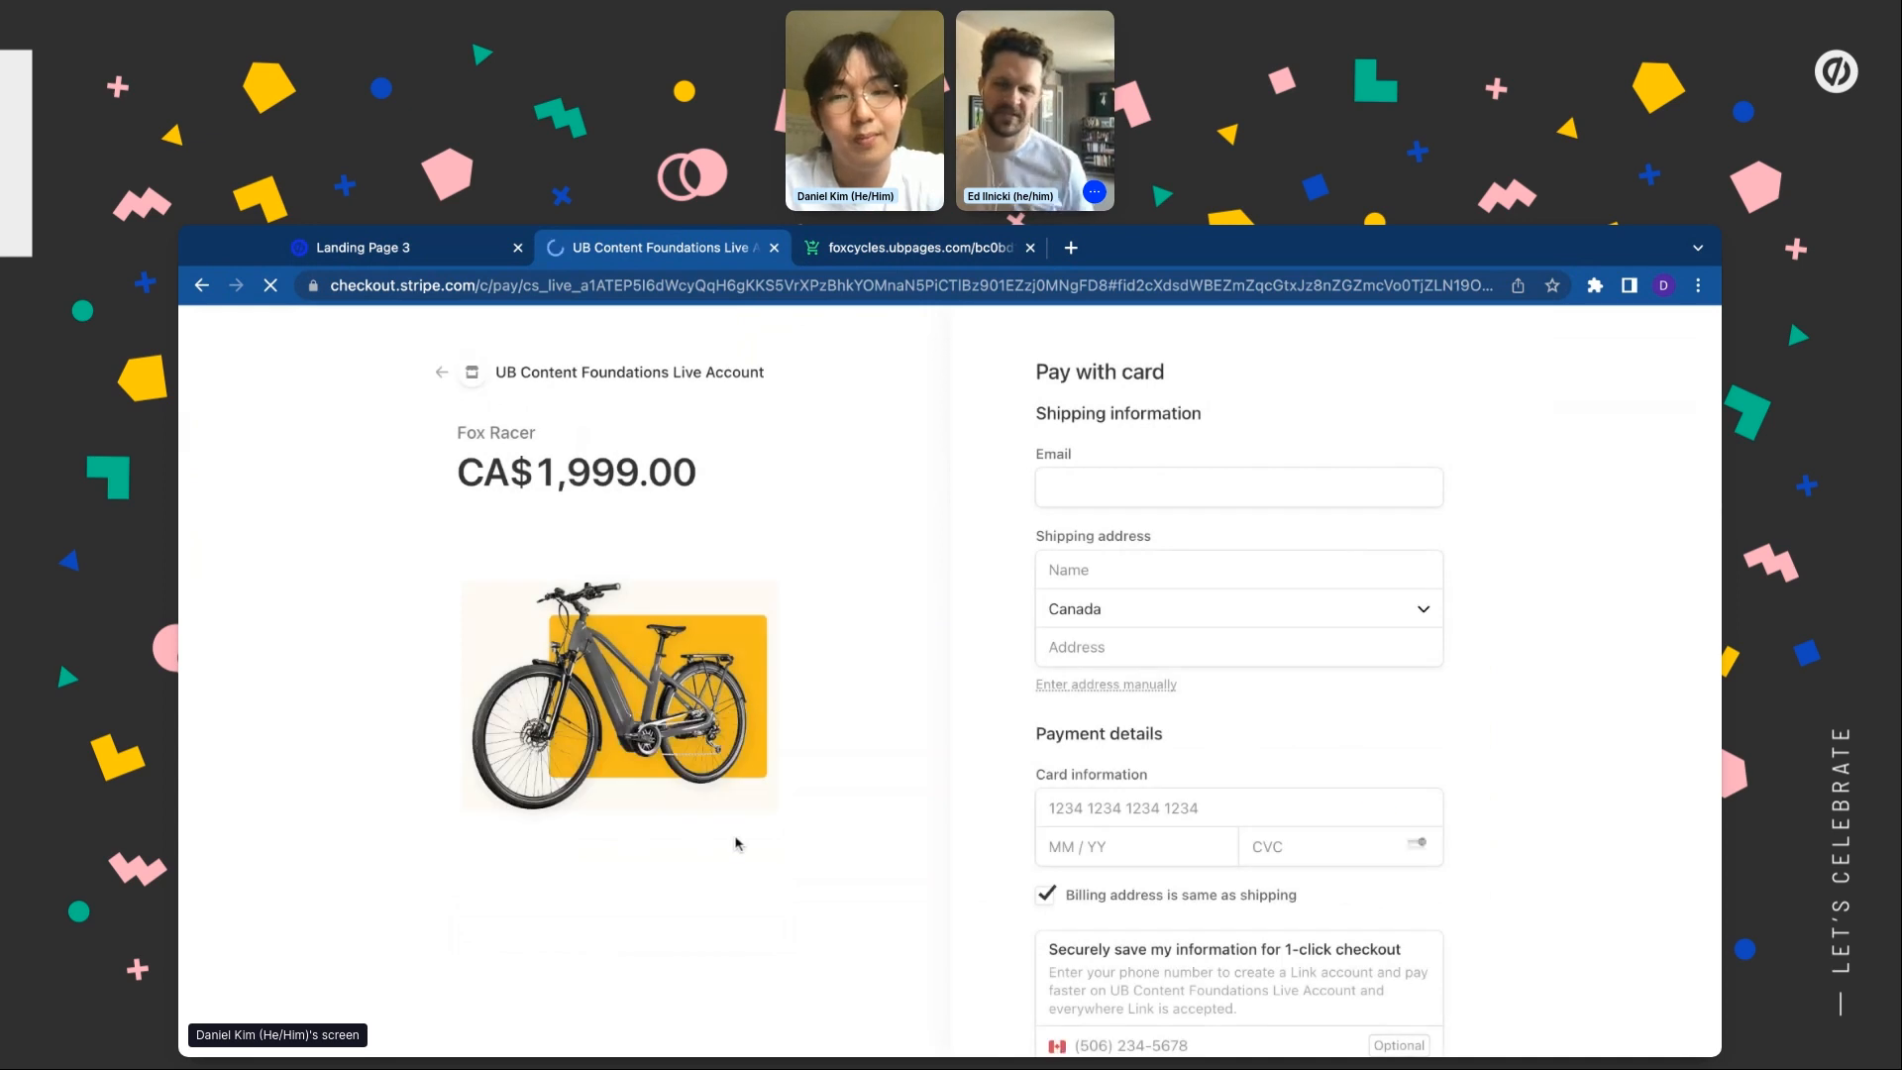
Review the Fox Racer checkout form, check the overview's visitor count, and return to the landing page
scroll(731, 837, down, 2)
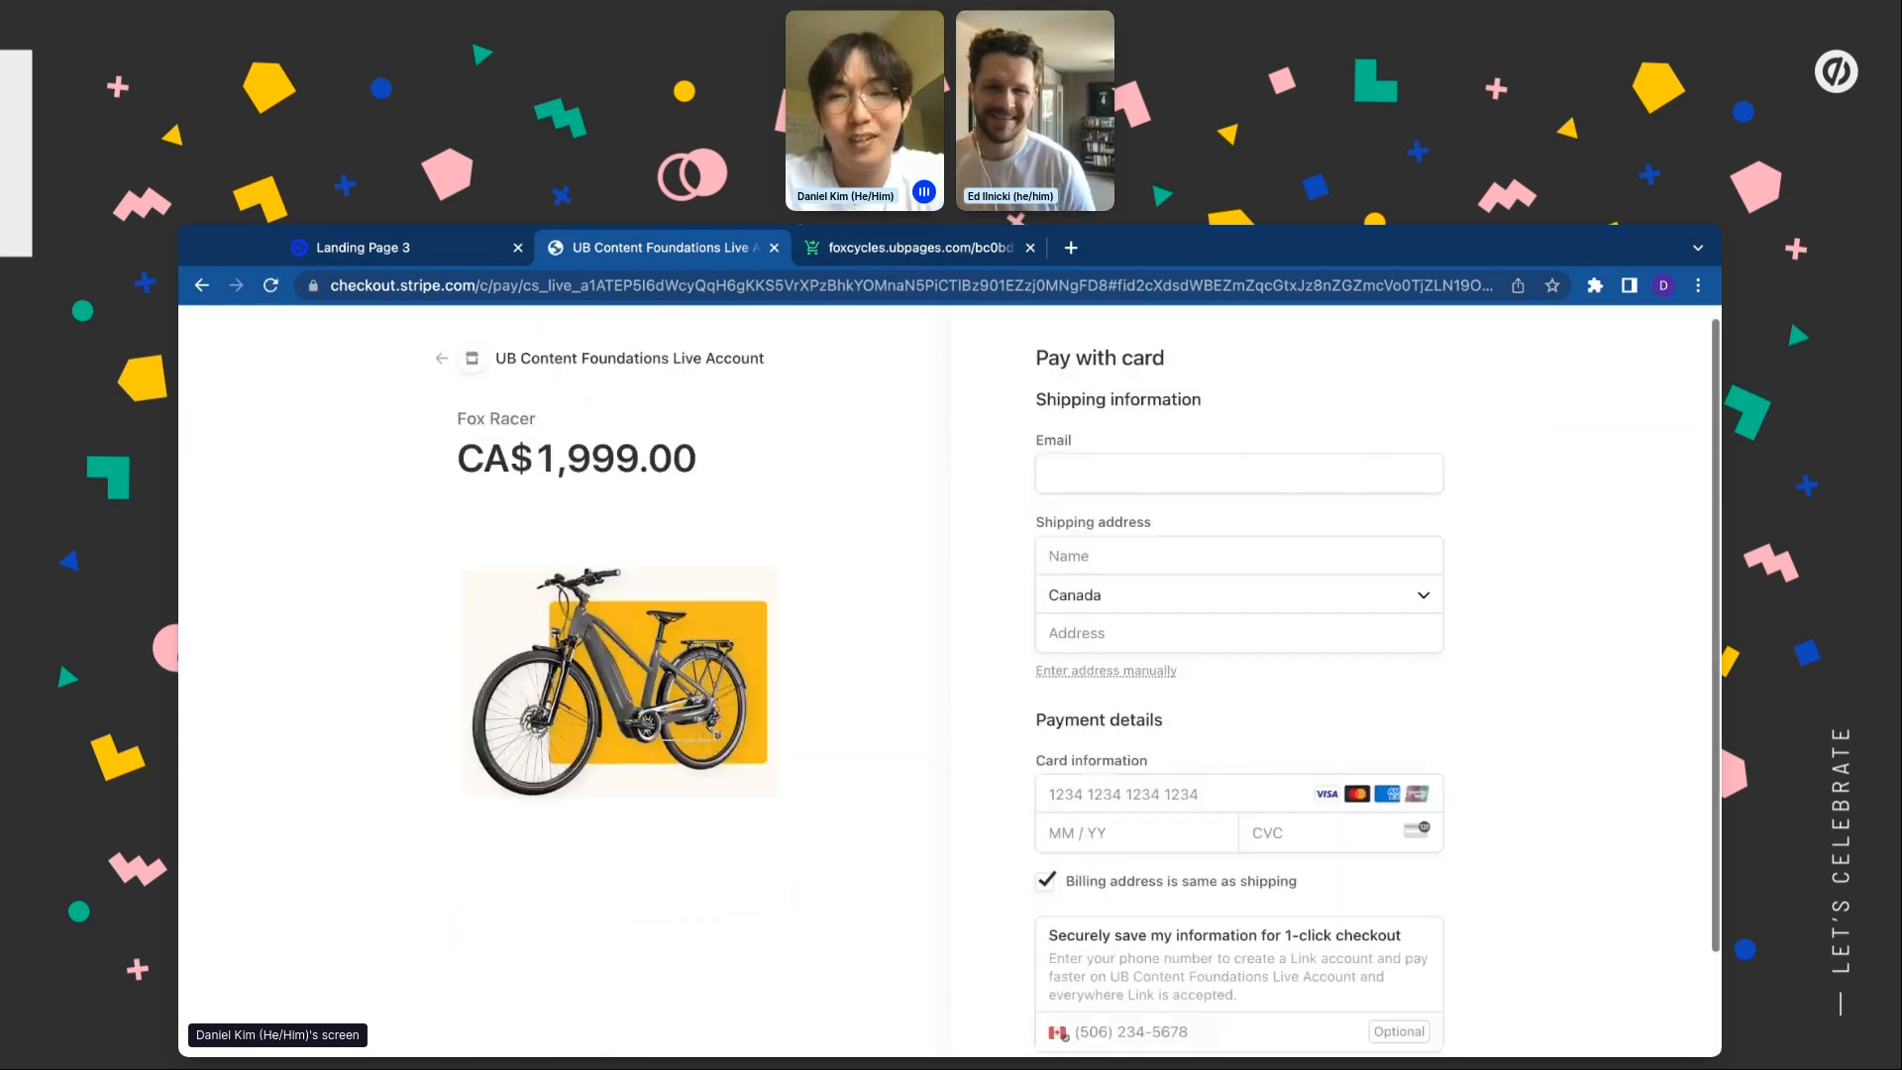
scroll(949, 682, down, 1)
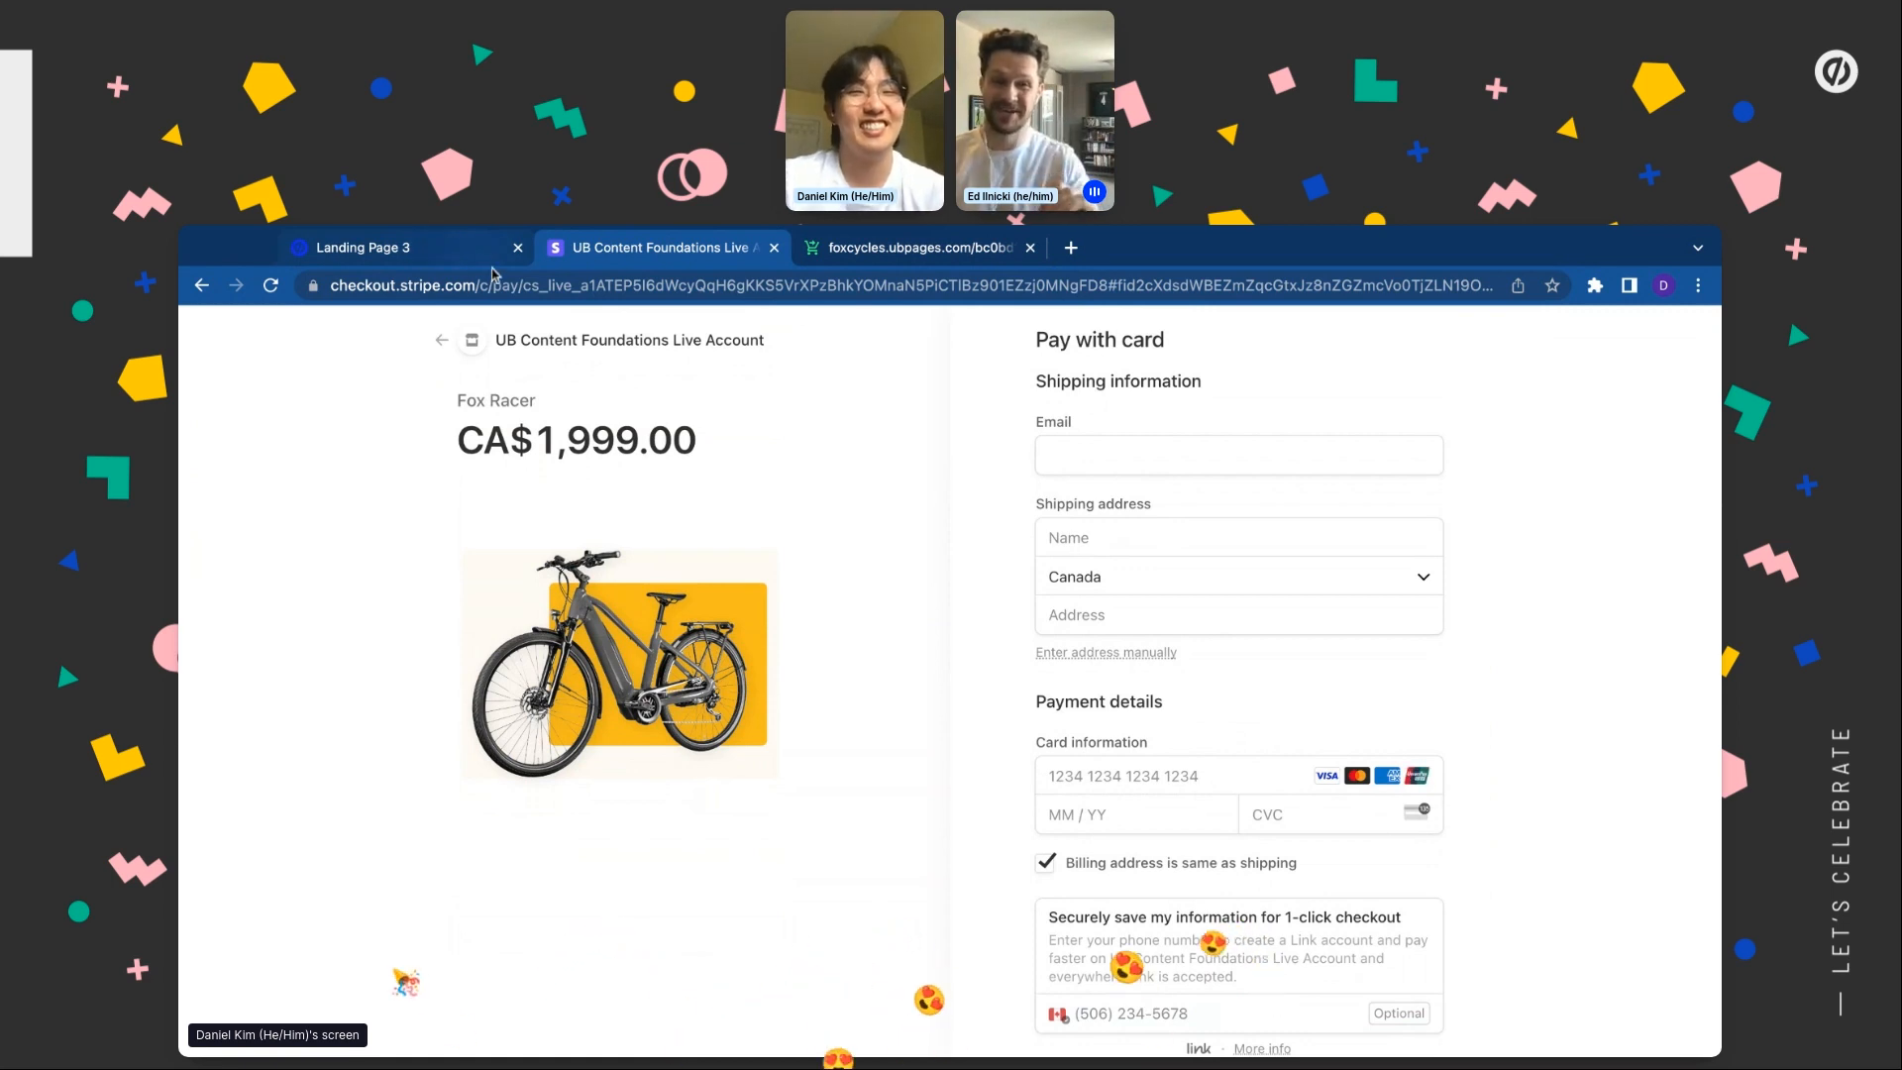
click(372, 262)
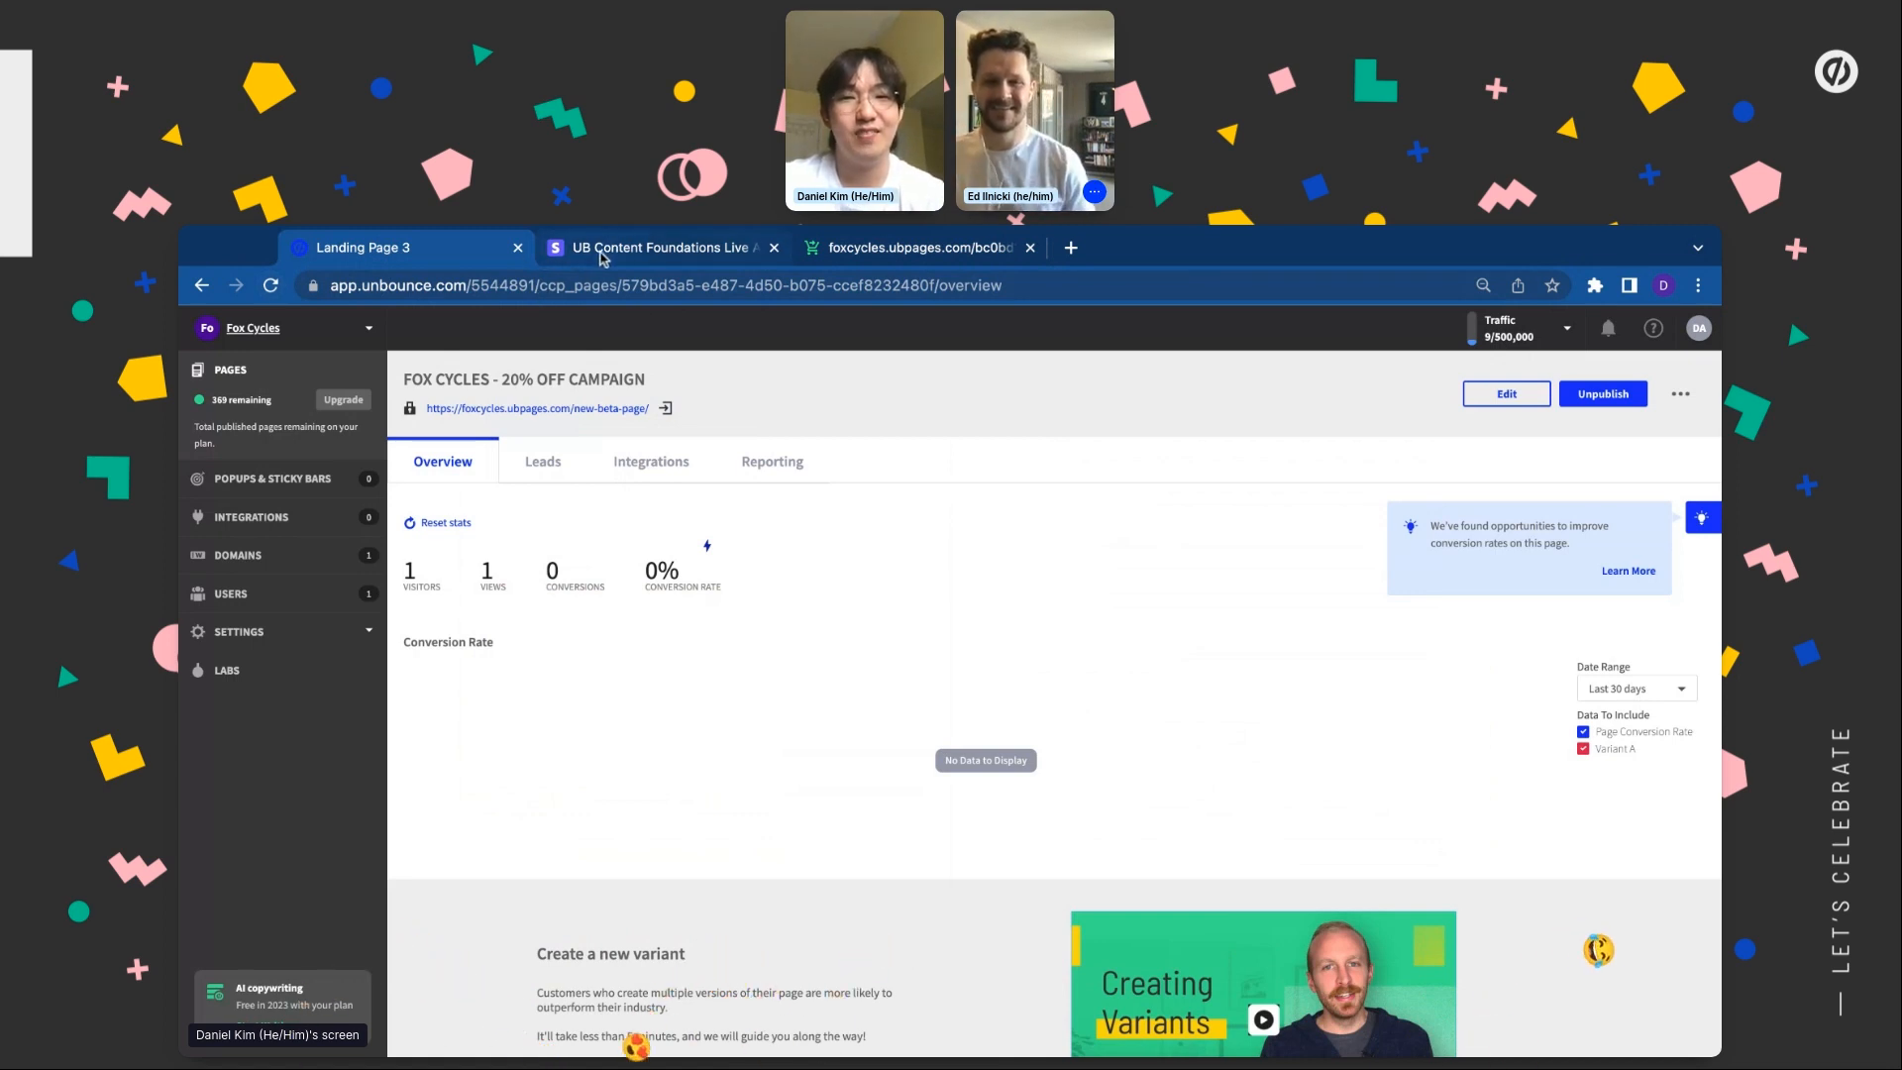
click(600, 250)
click(204, 286)
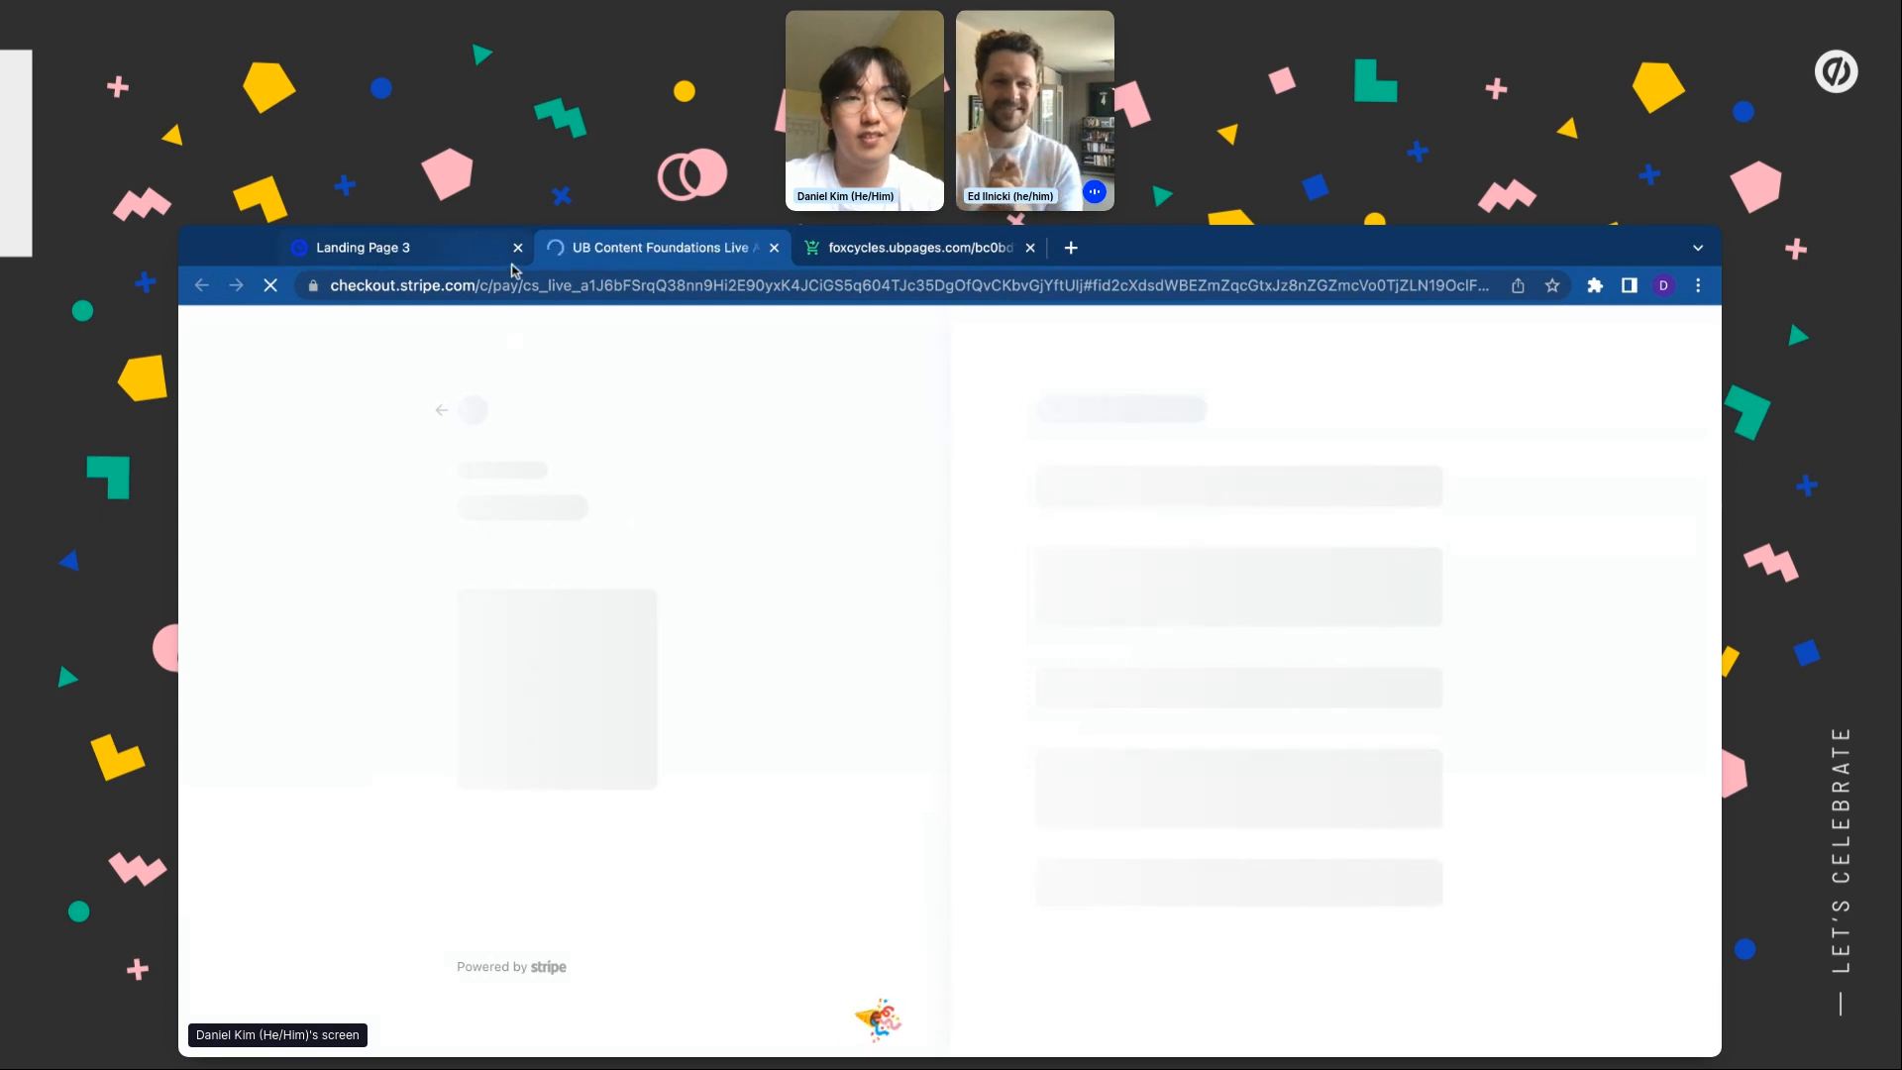
click(402, 250)
click(671, 418)
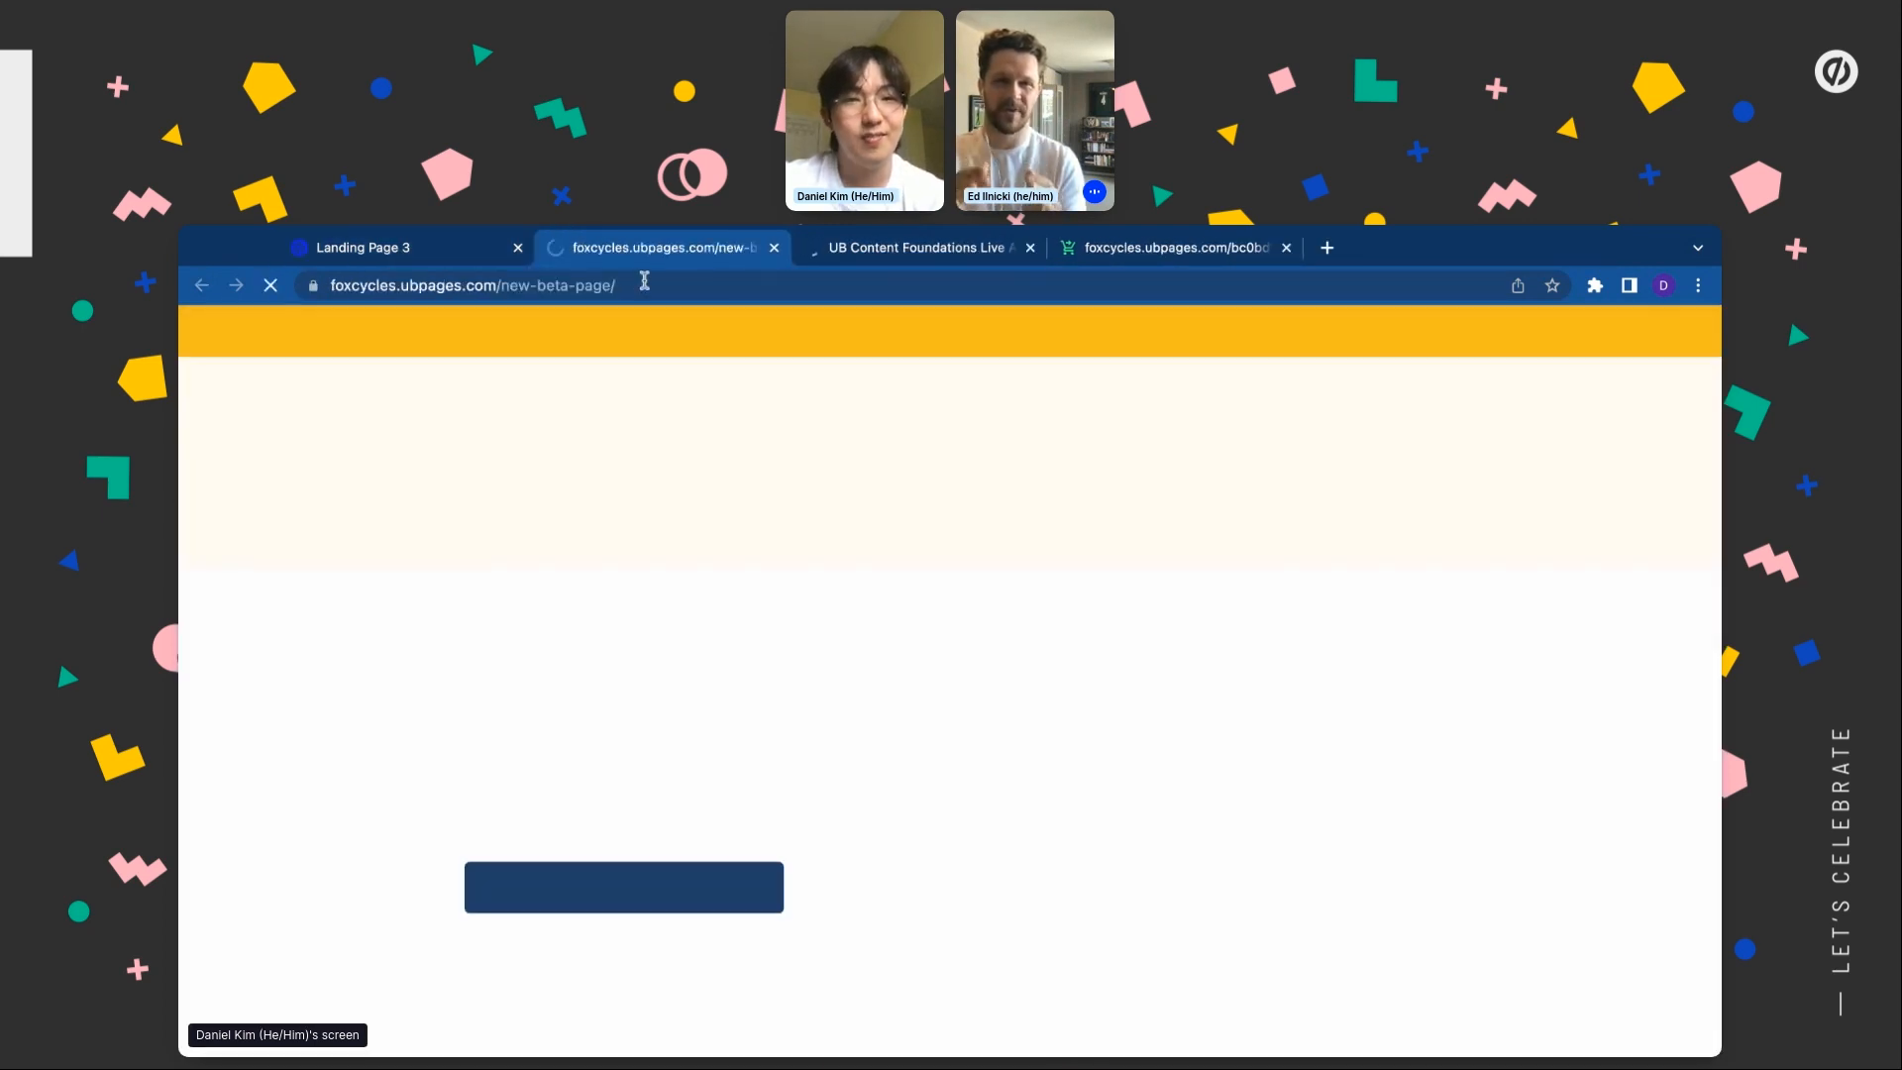
Go back to the FOX CYCLES - 20% OFF CAMPAIGN overview and reopen it in the editor
click(507, 253)
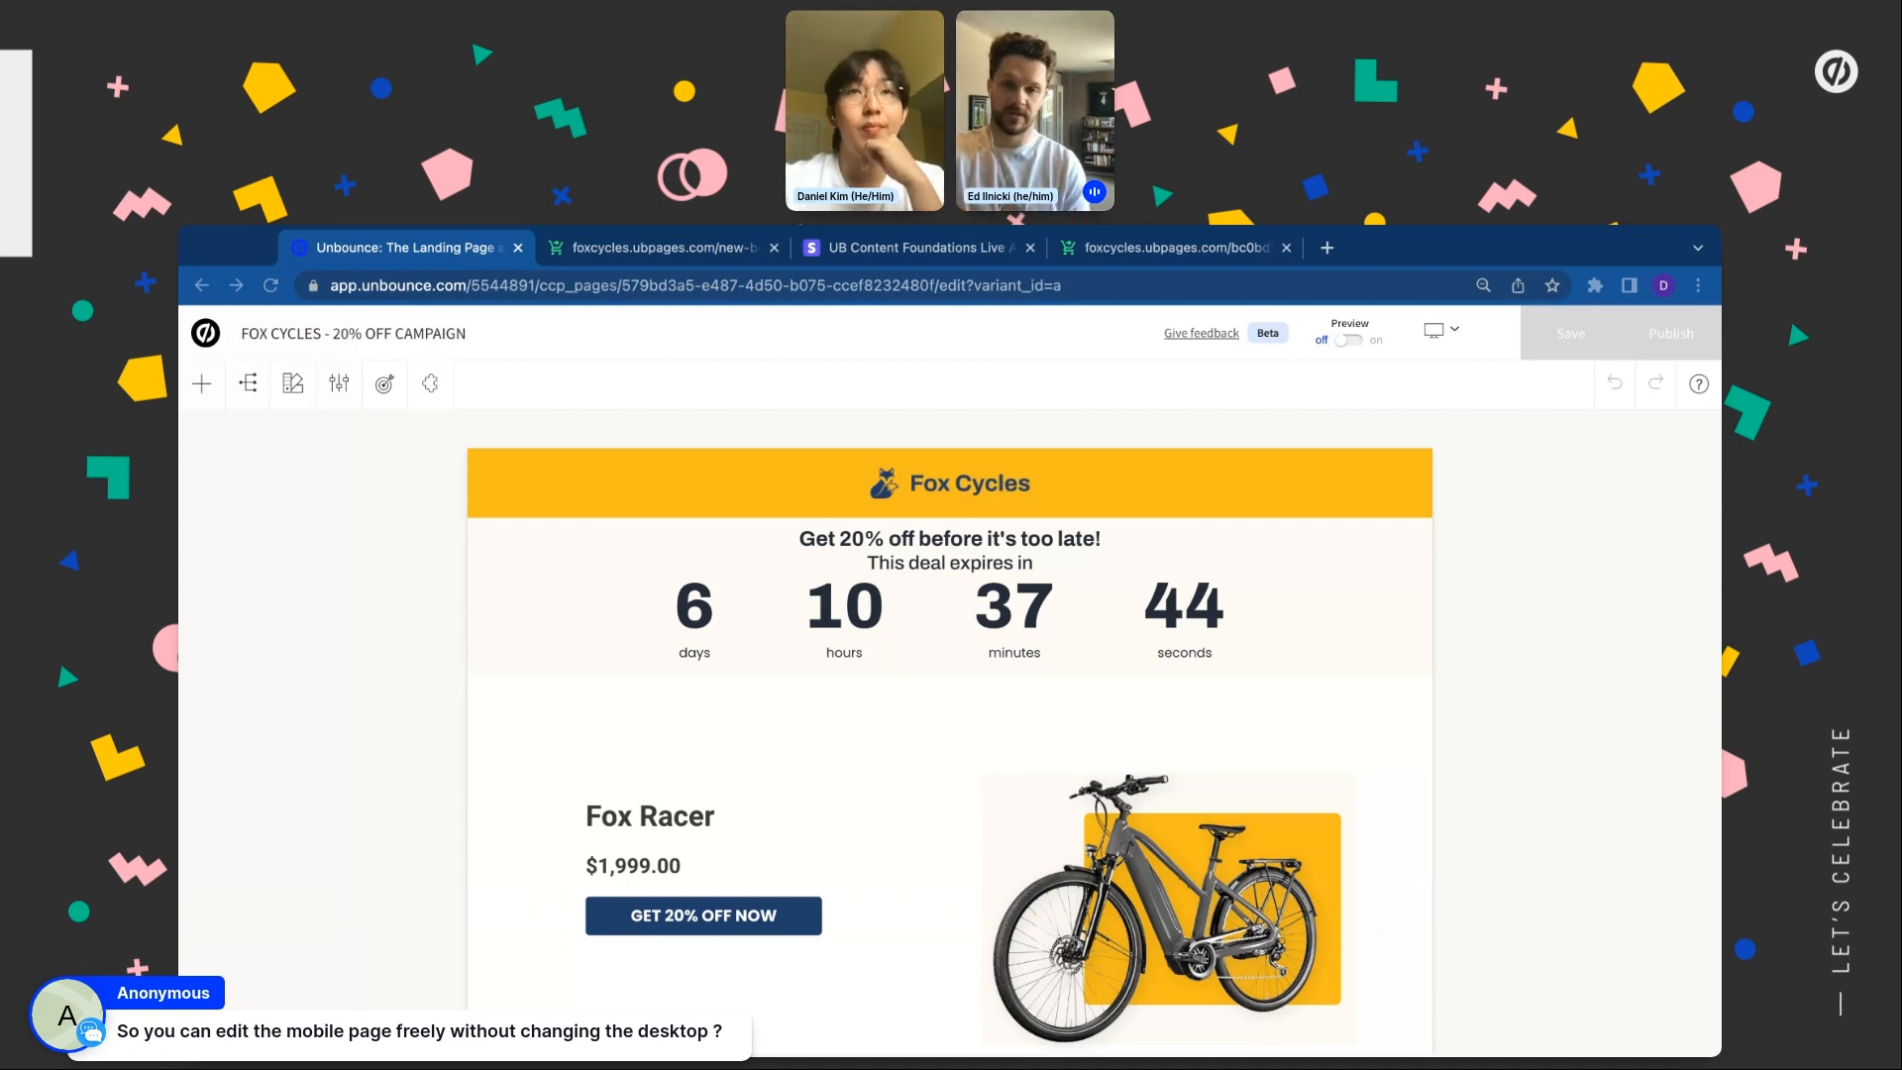
Switch to the Mobile layout and drag the Fox Racer product image smaller, shifted right
click(1446, 333)
click(1429, 457)
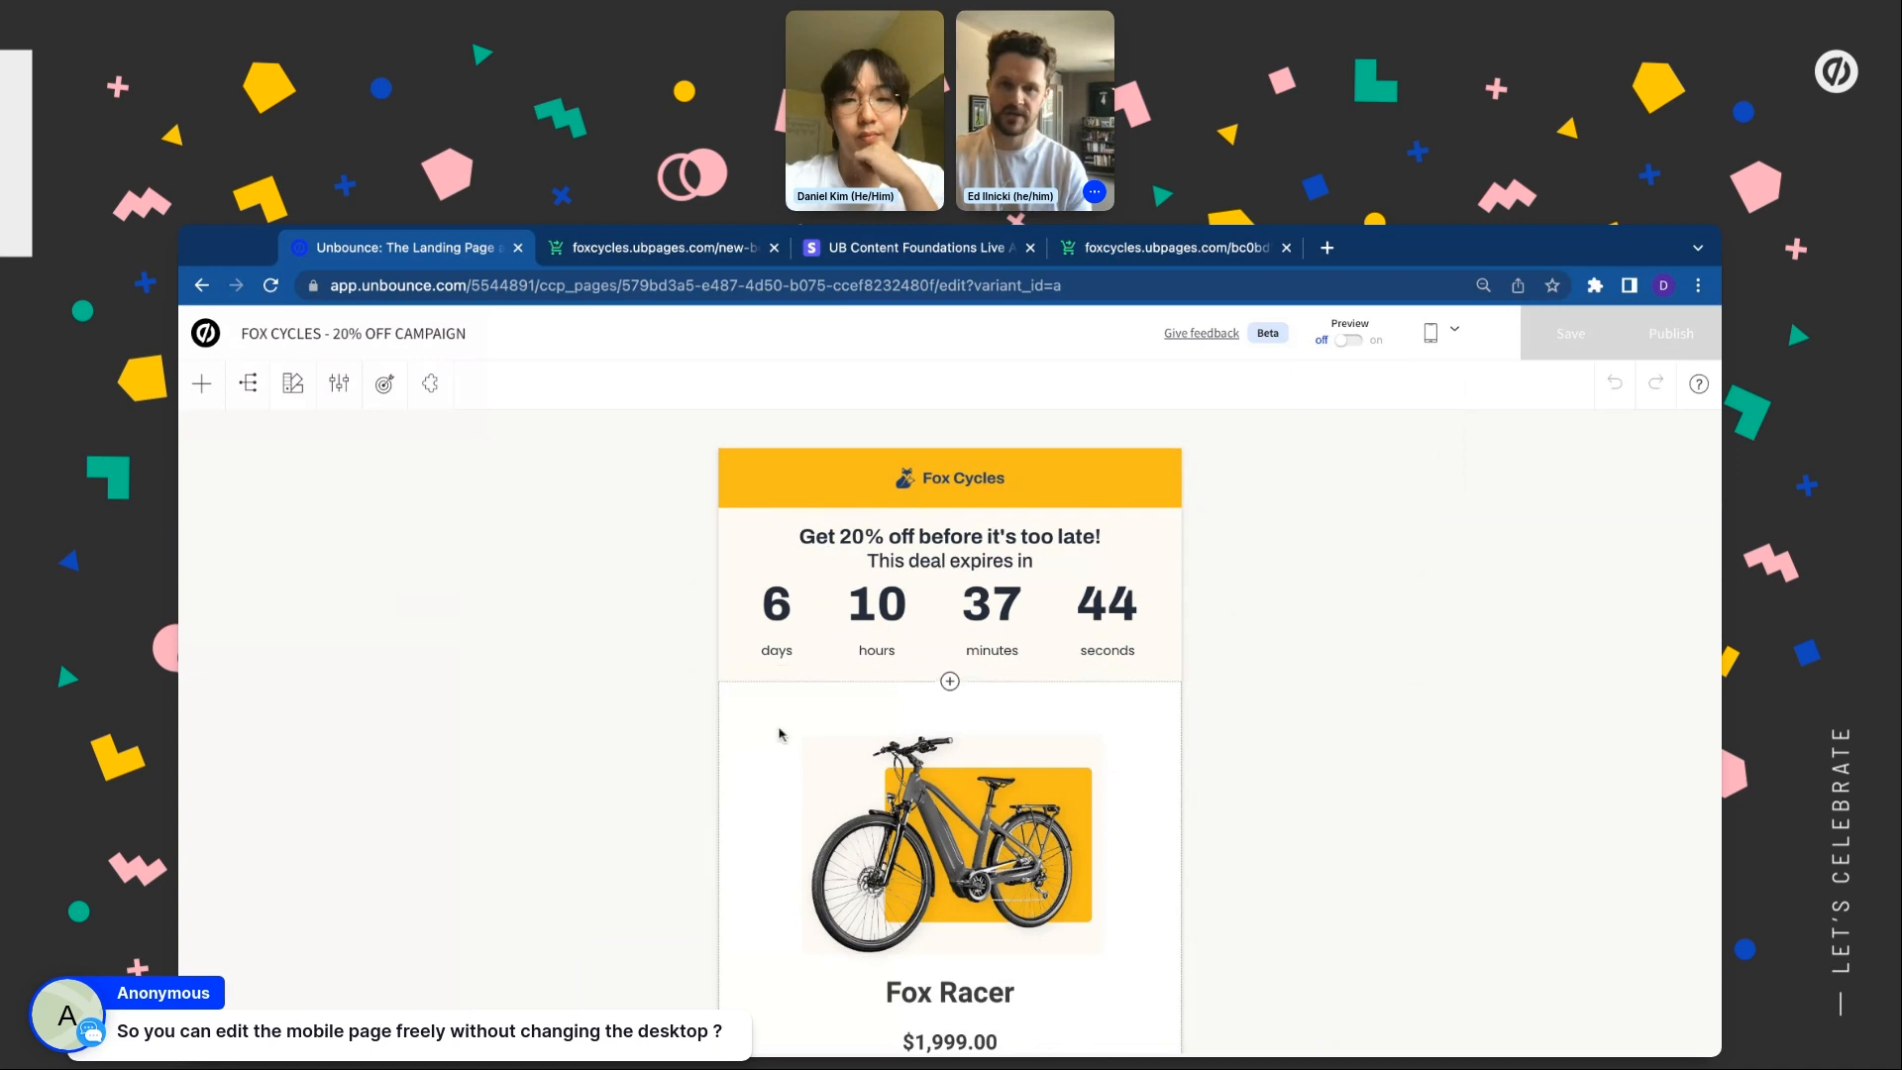
scroll(777, 753, down, 2)
scroll(777, 766, down, 1)
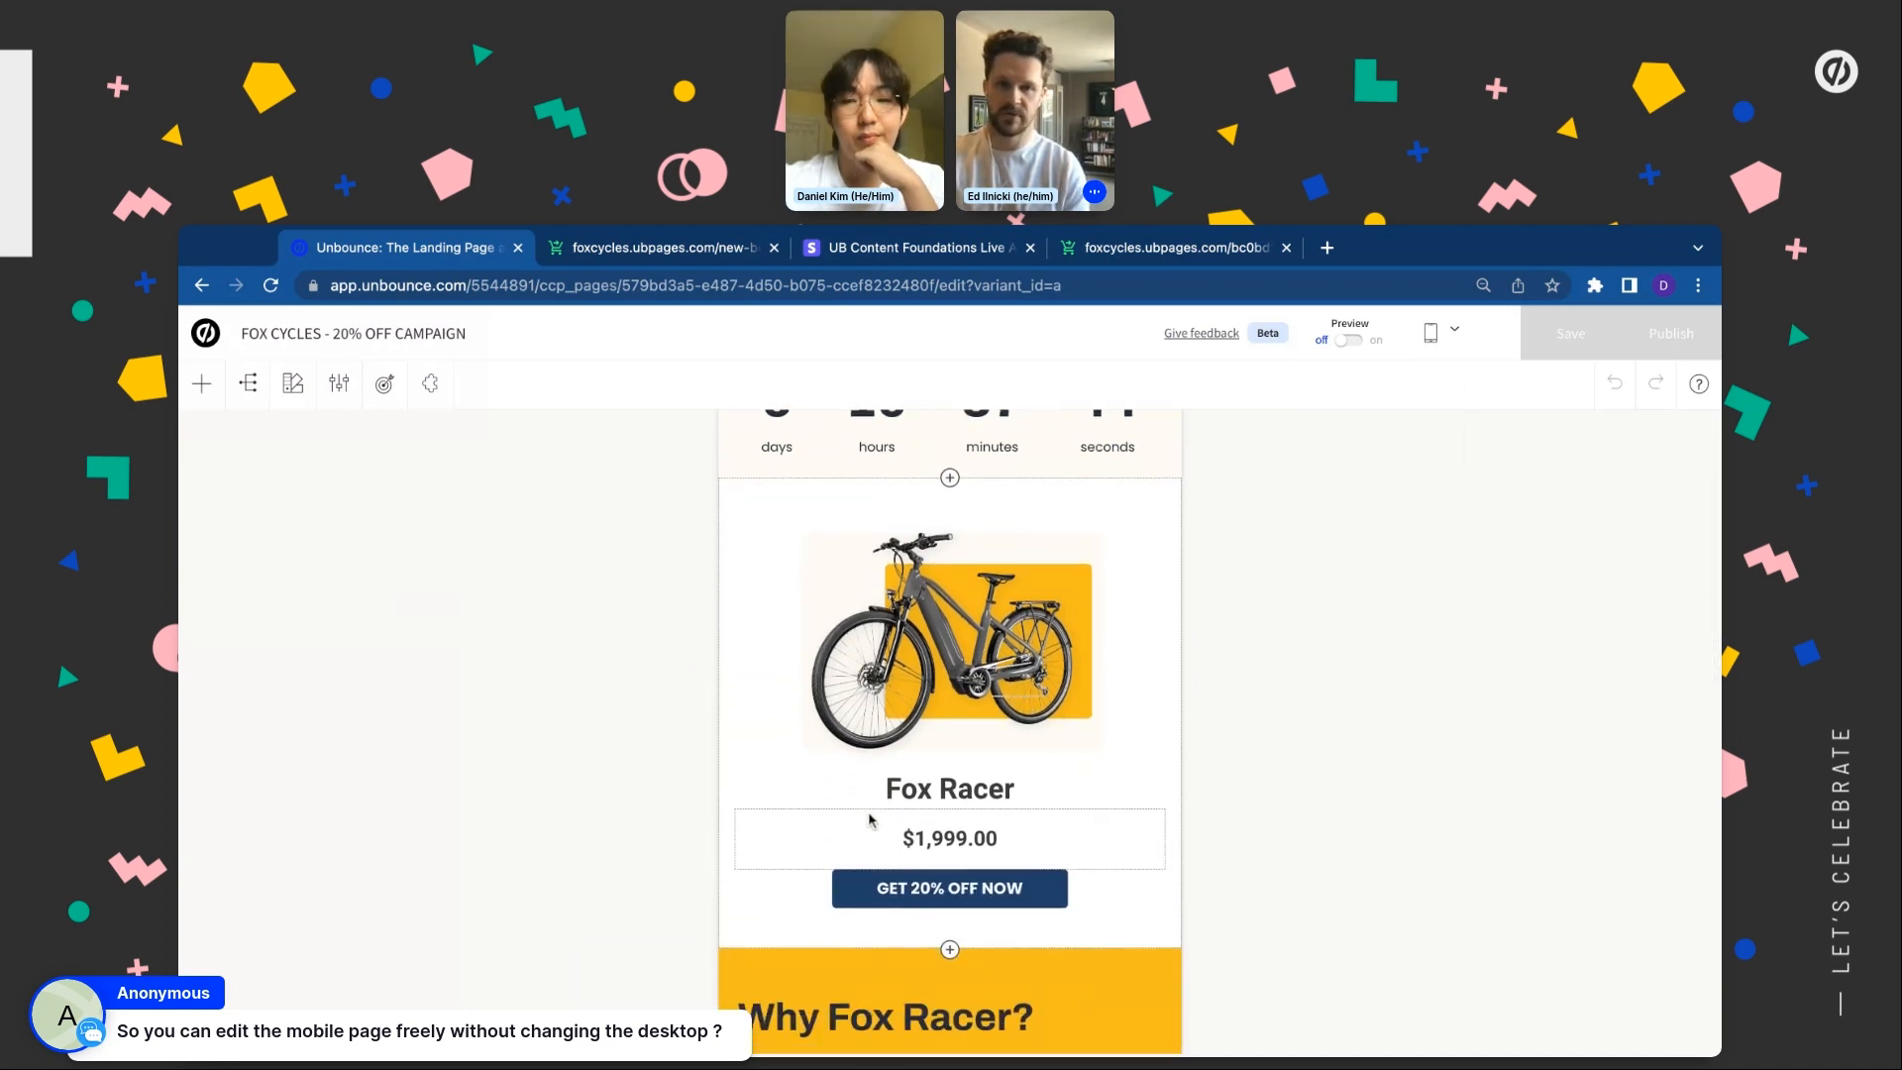
scroll(762, 748, down, 2)
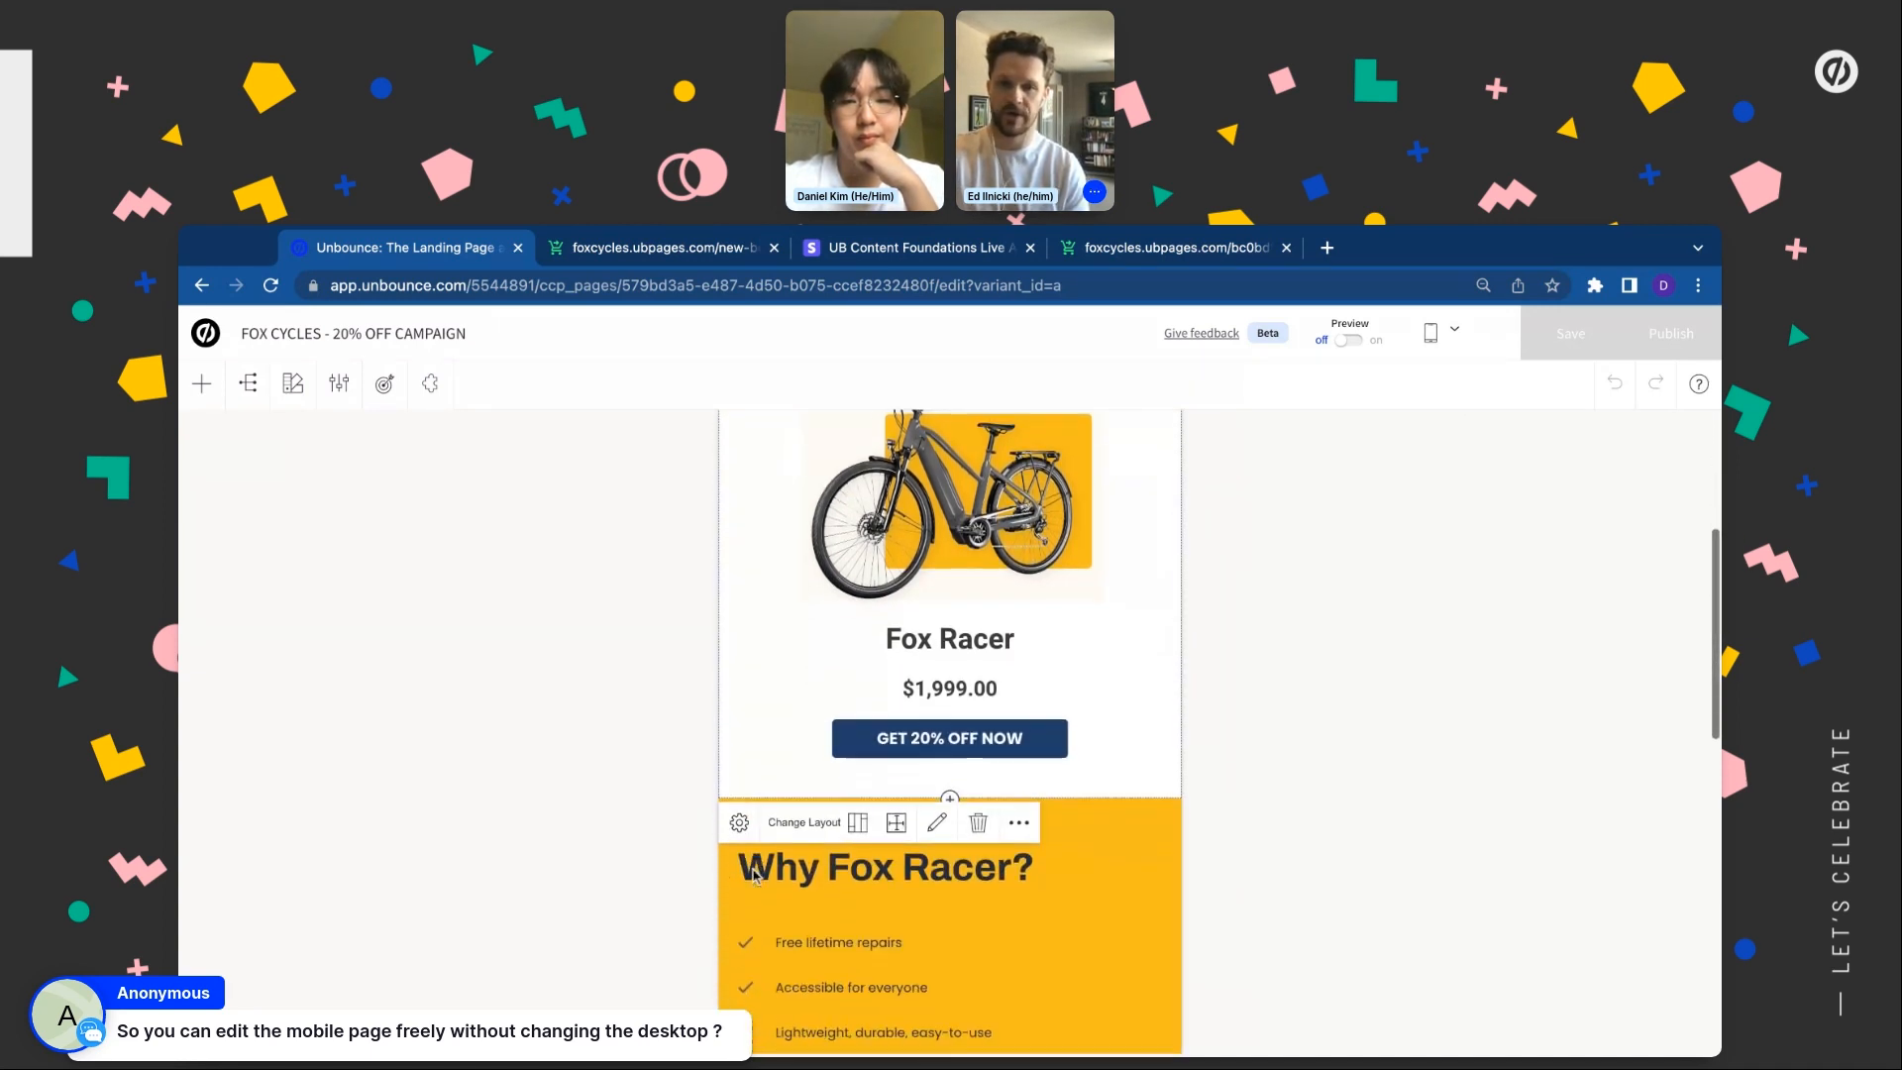
scroll(823, 651, up, 2)
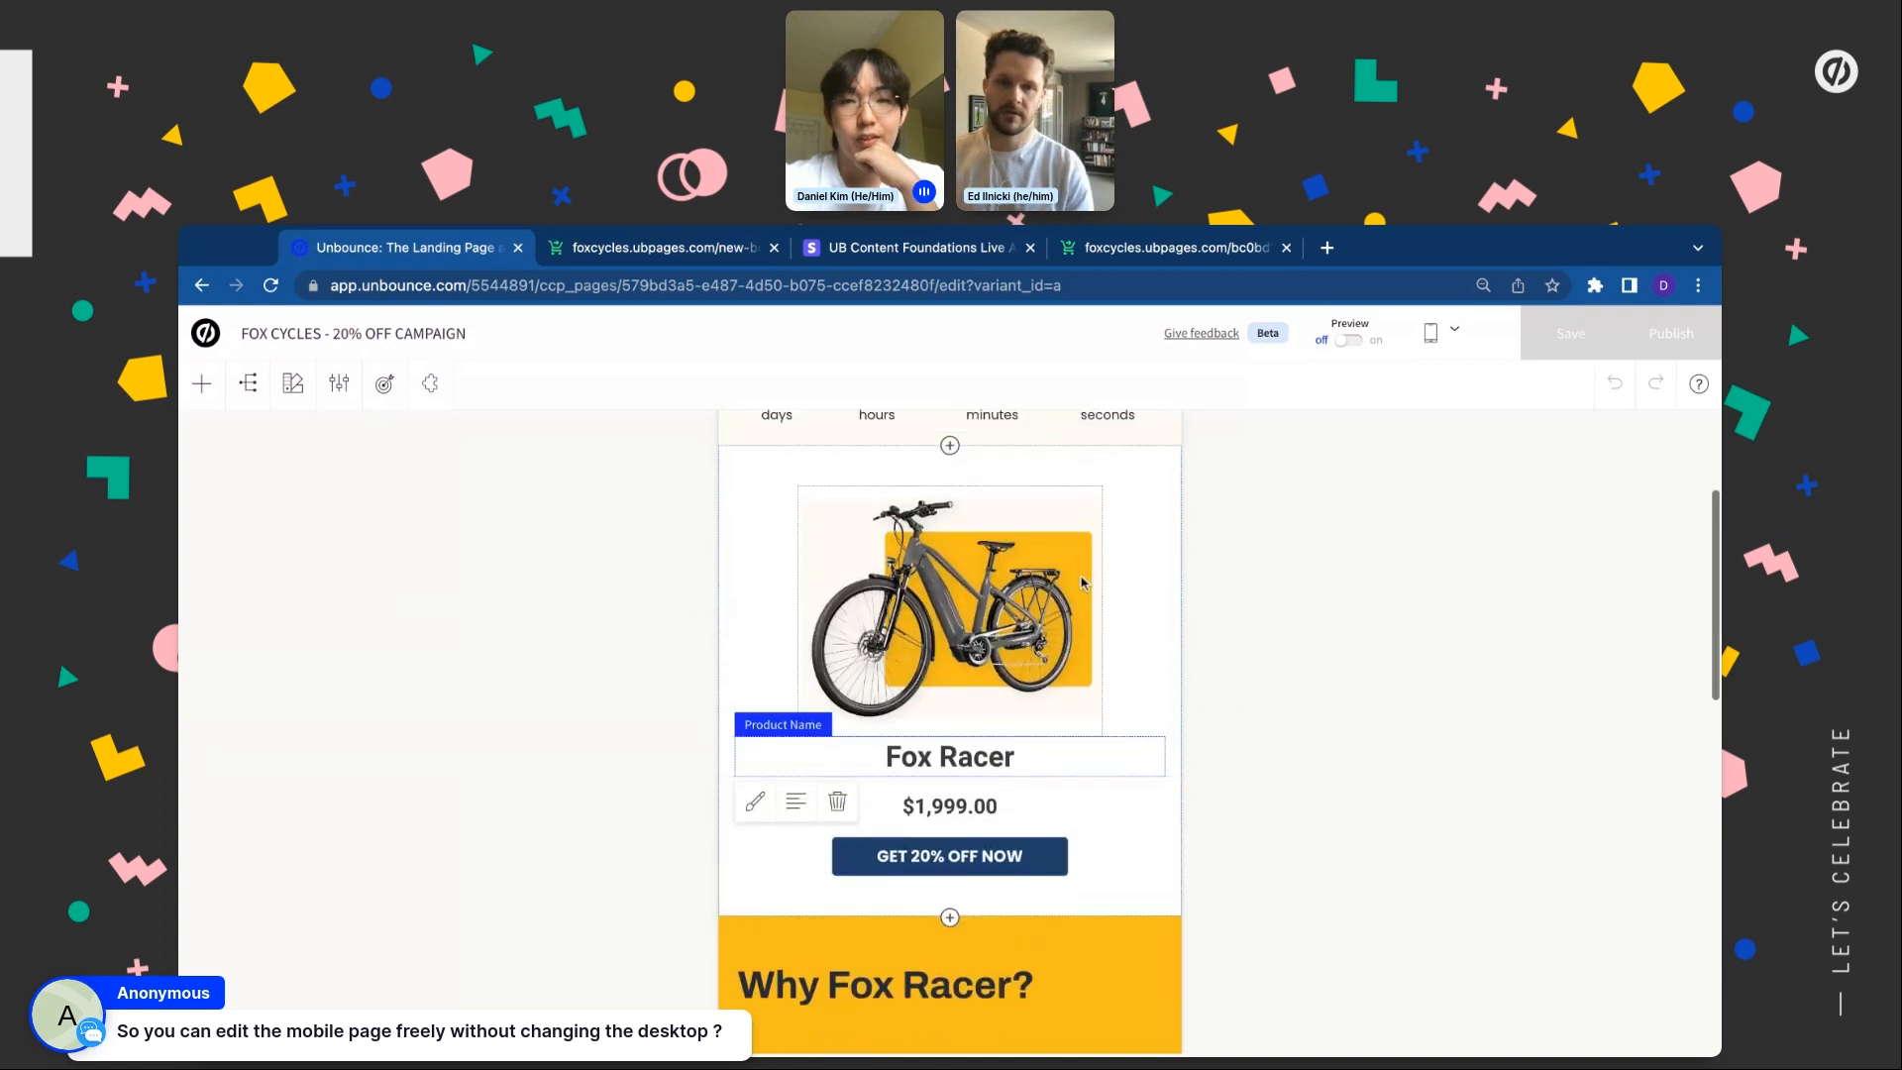
drag(1106, 609, 796, 640)
click(1362, 584)
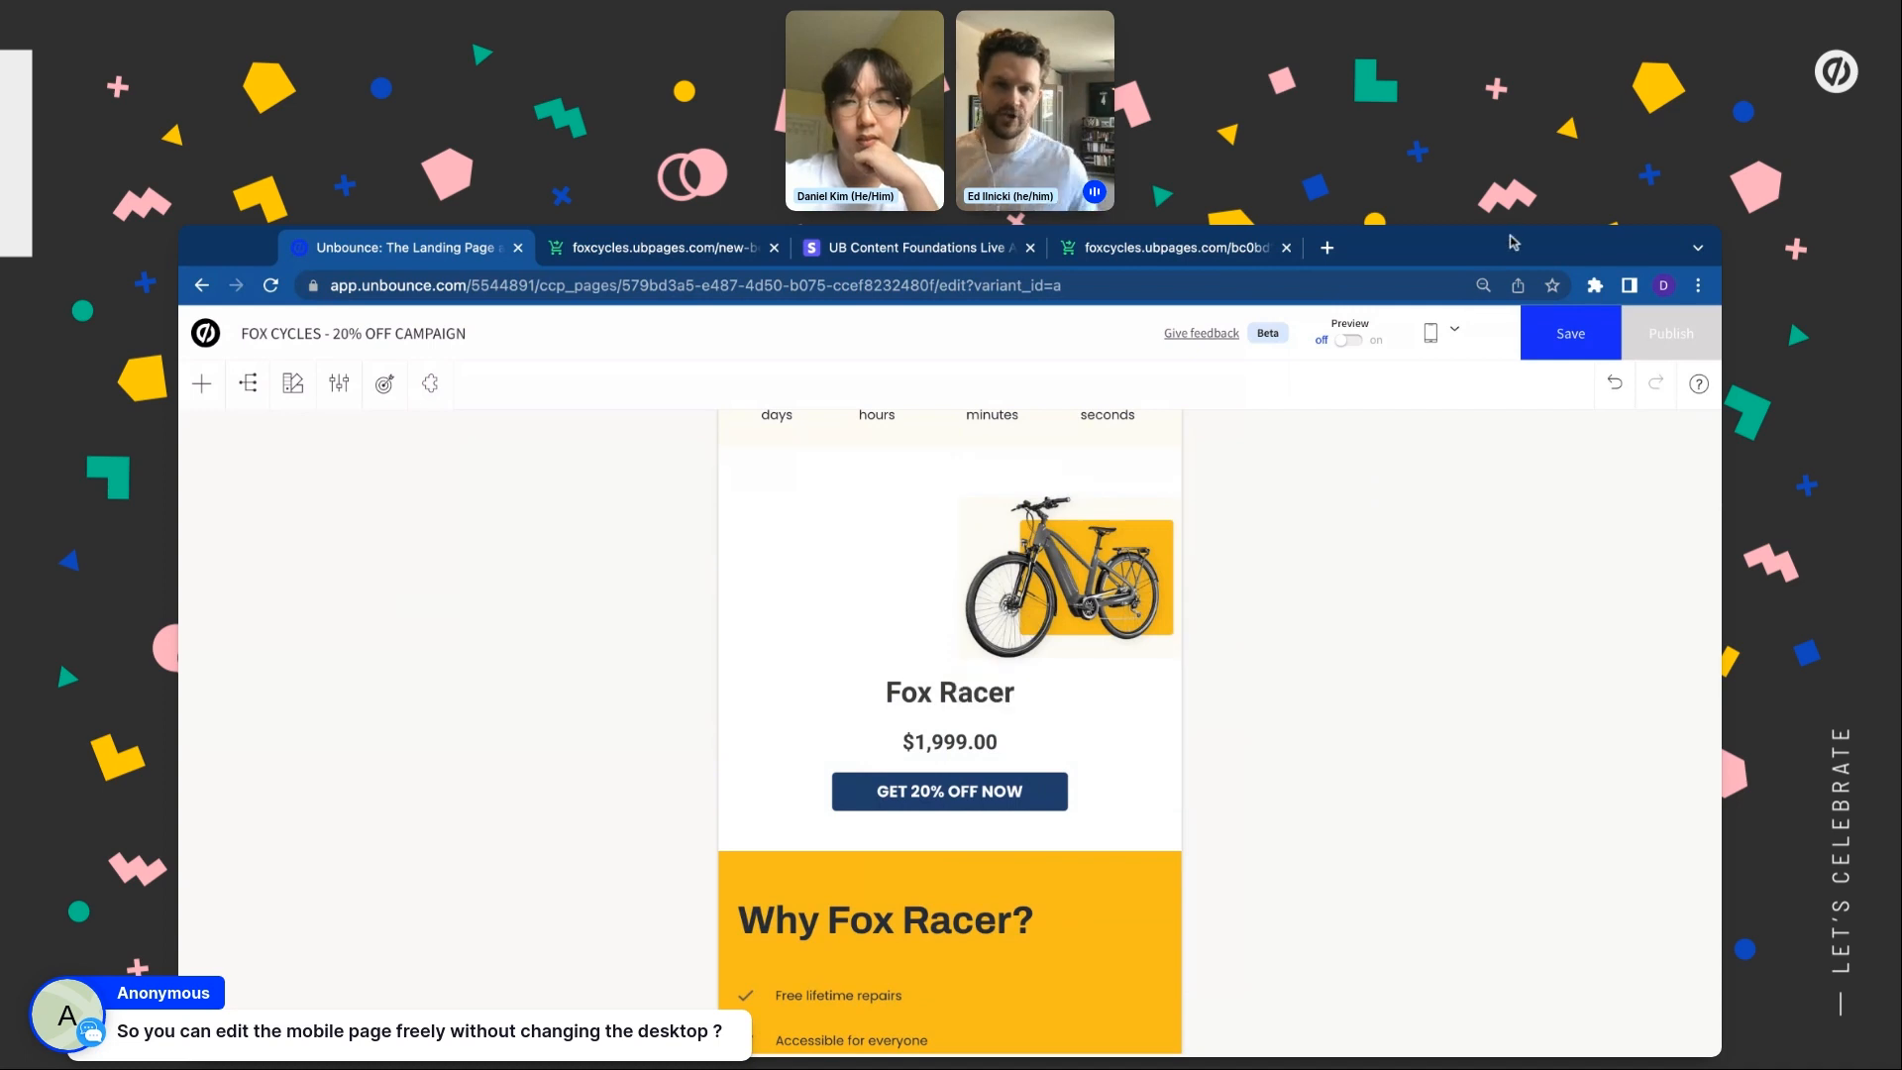
click(1448, 332)
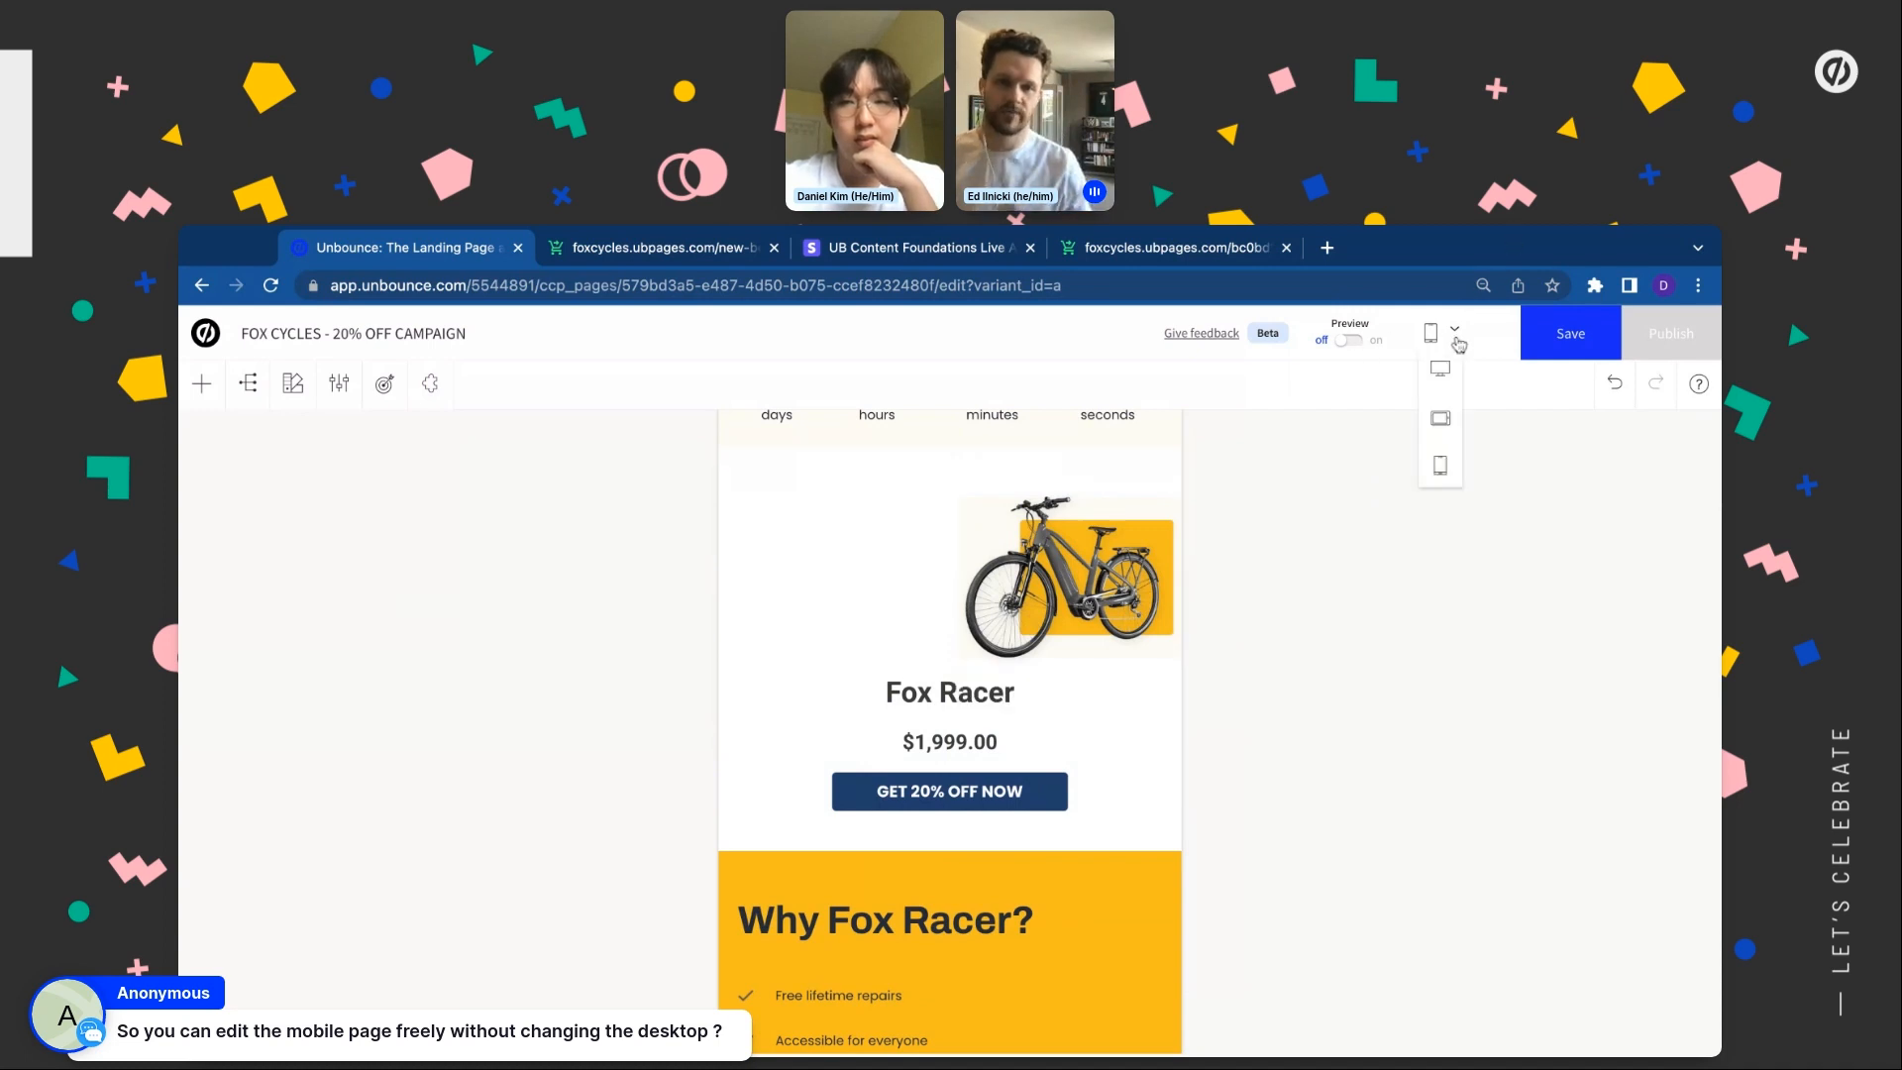
On the mobile layout, narrow the Product Image further from its left edge
click(1441, 402)
scroll(1300, 545, up, 1)
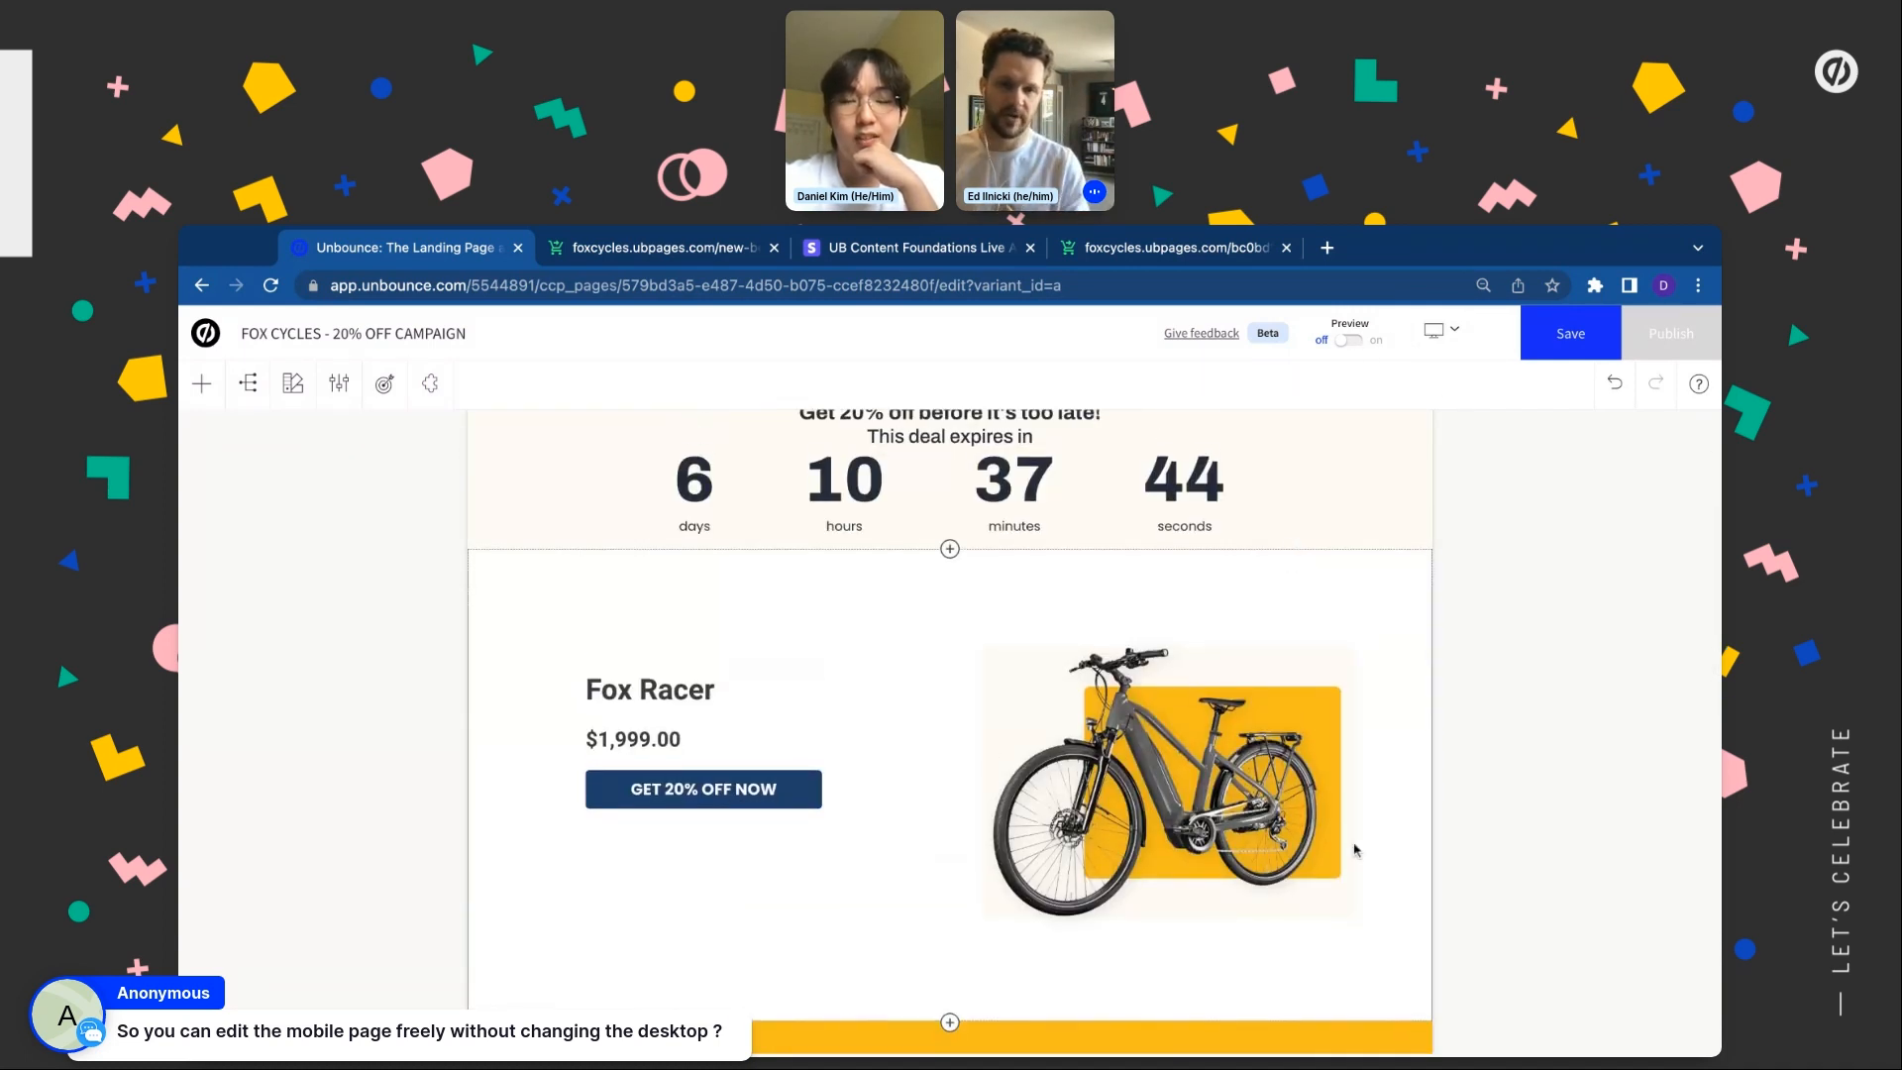
click(1442, 330)
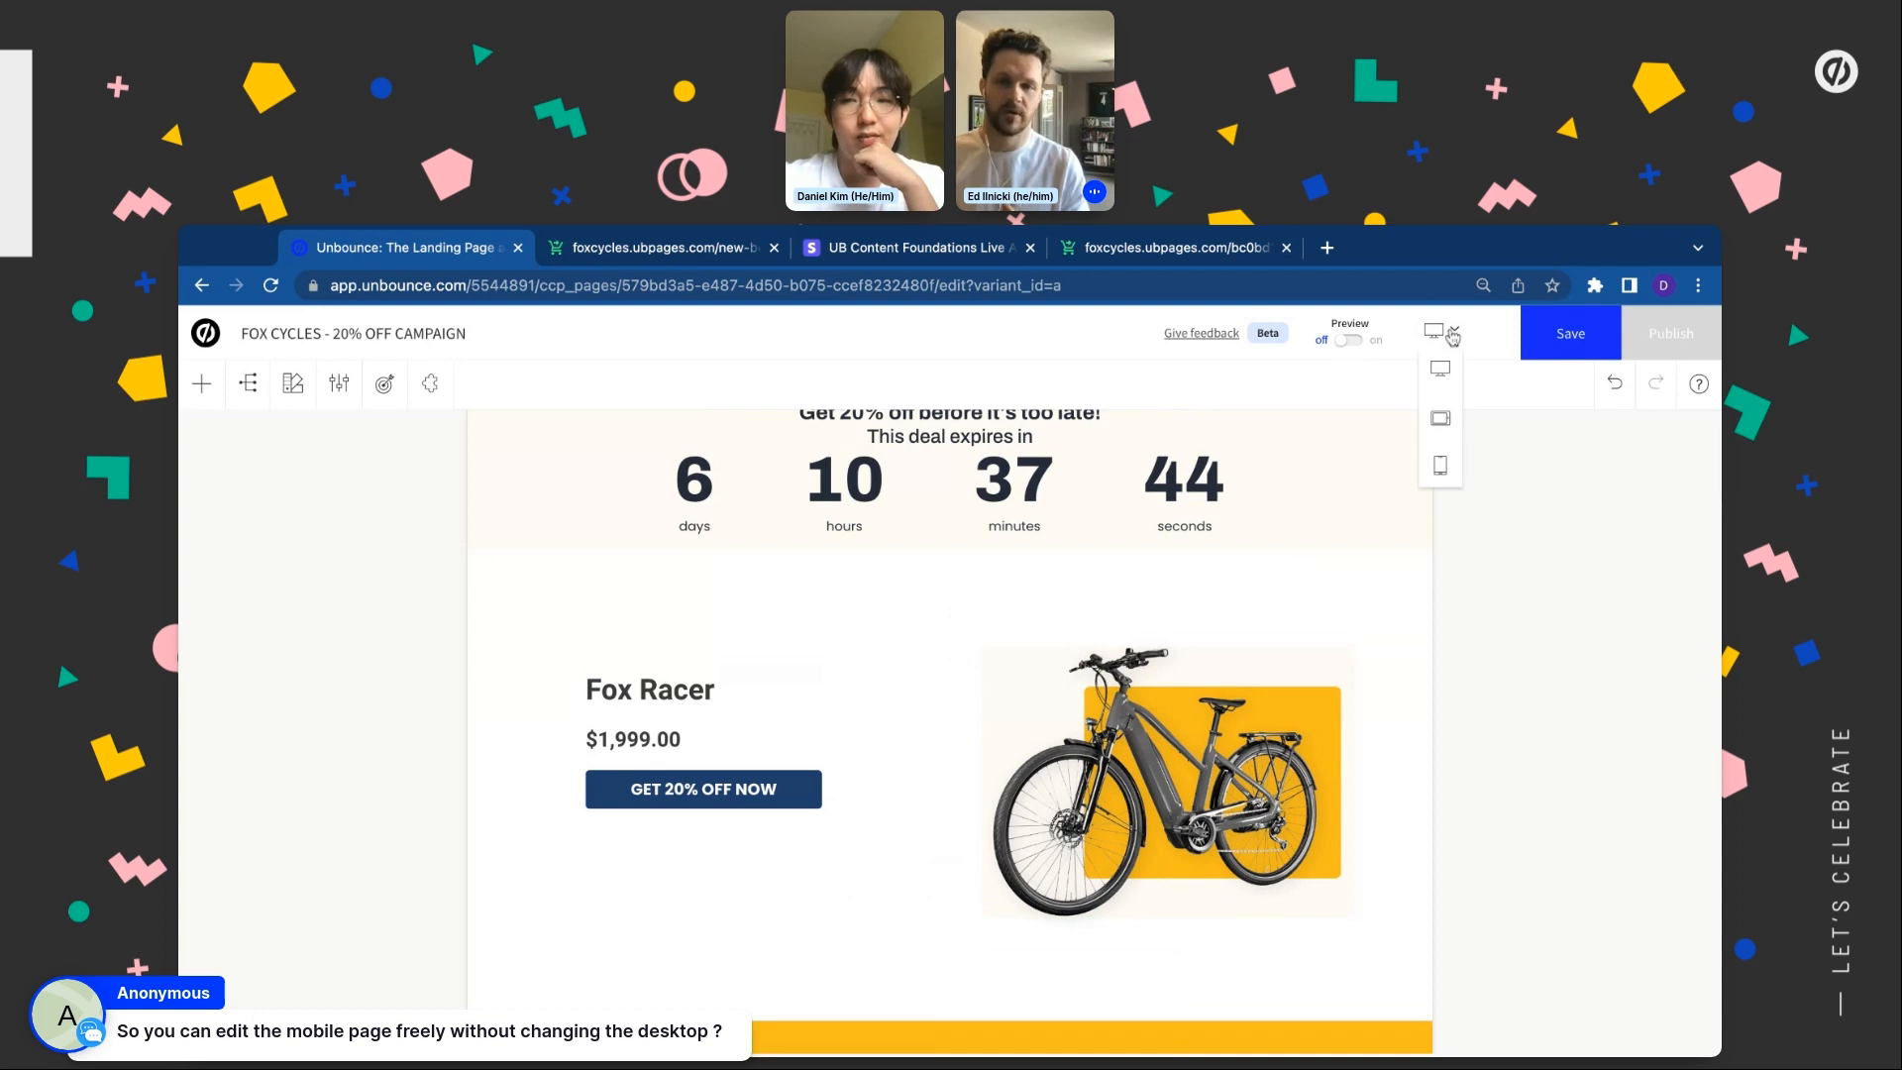
click(1434, 464)
click(966, 694)
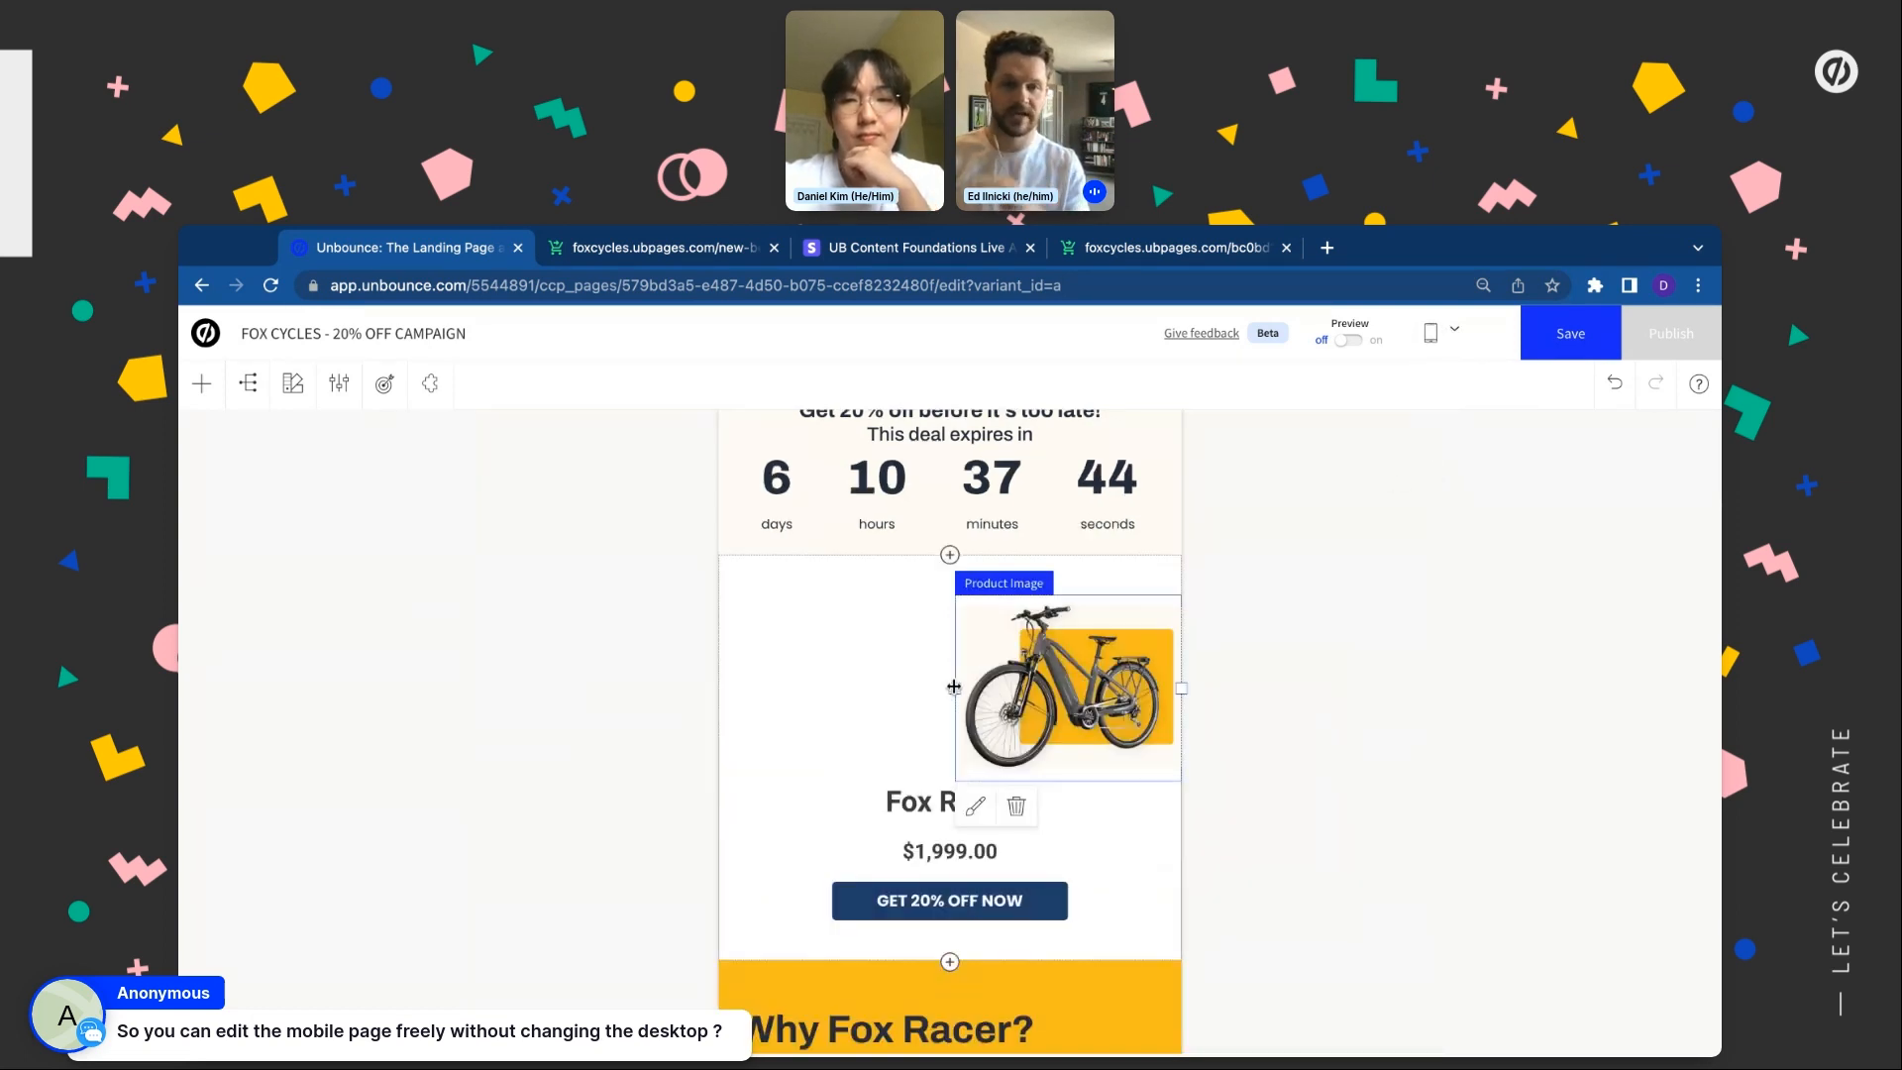
drag(954, 686, 1070, 688)
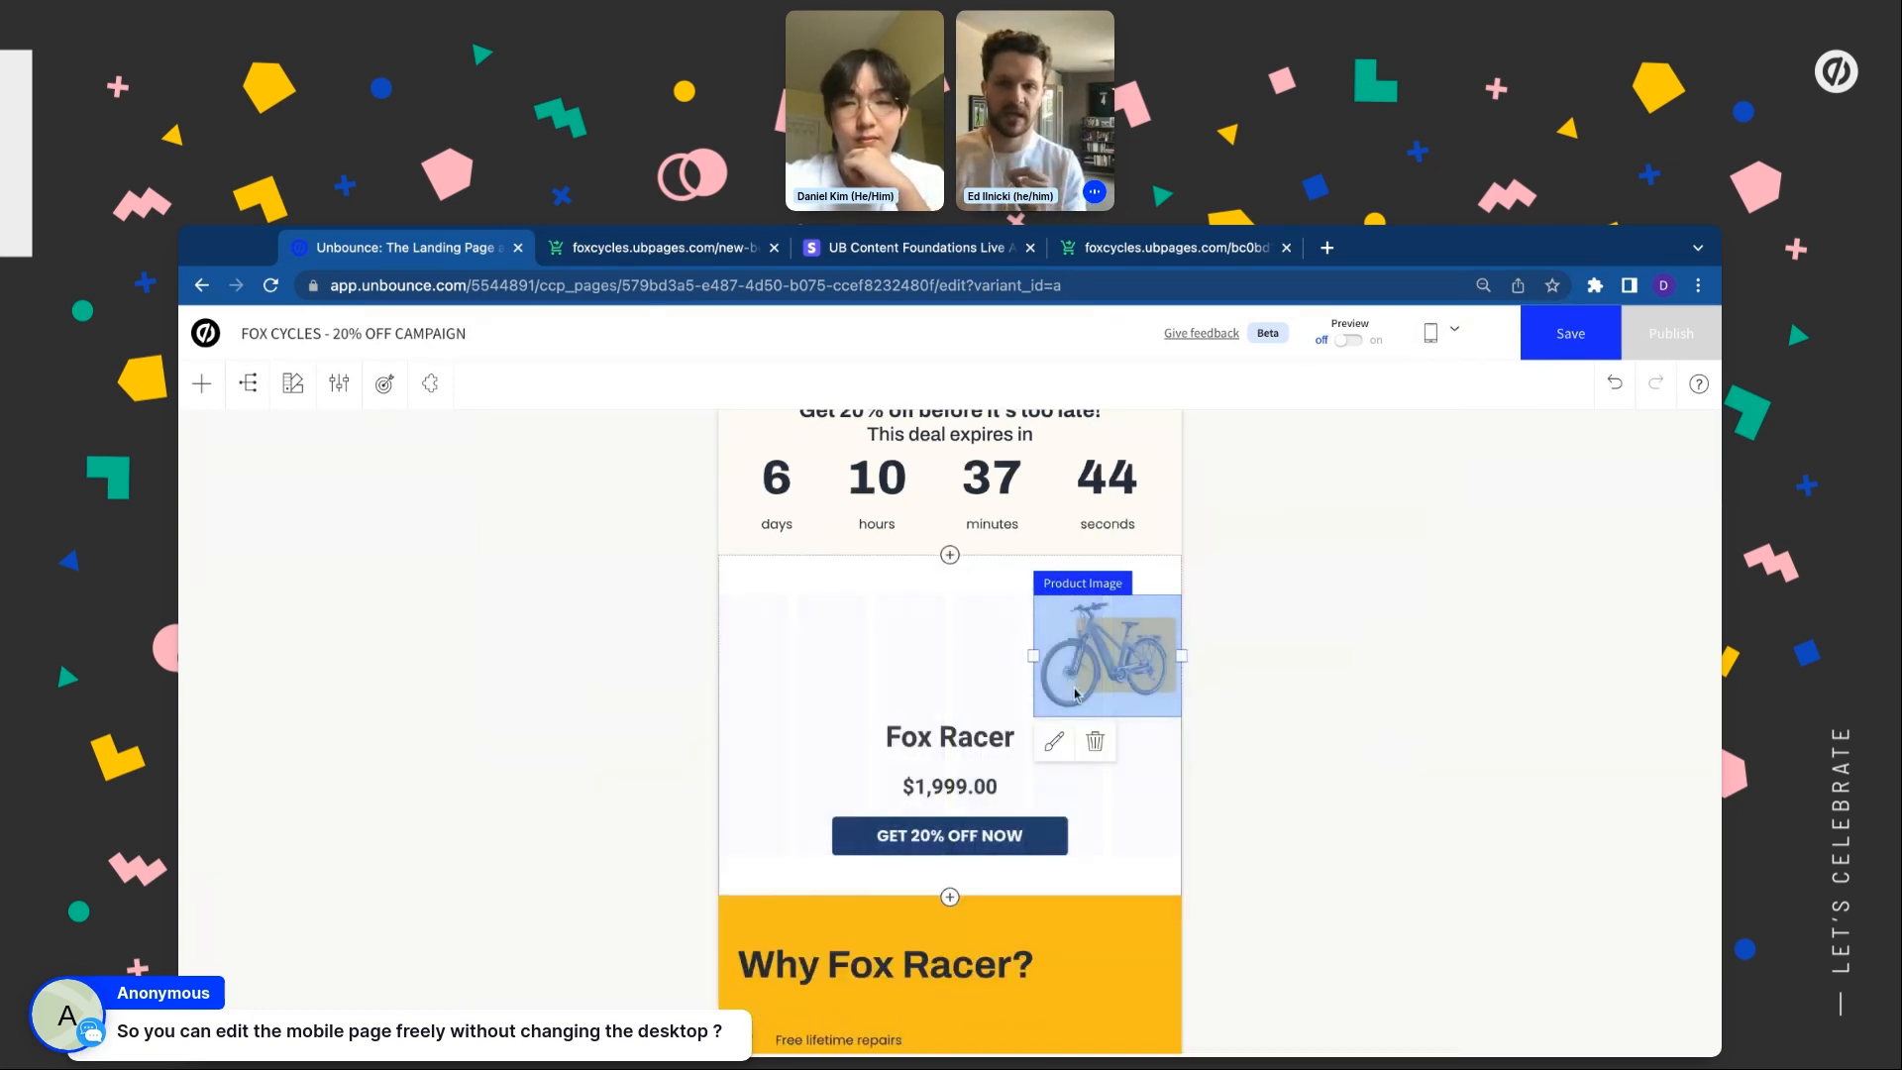
Return to the desktop layout with its full-size bike image and select the Stripe Section
click(1455, 342)
click(1449, 382)
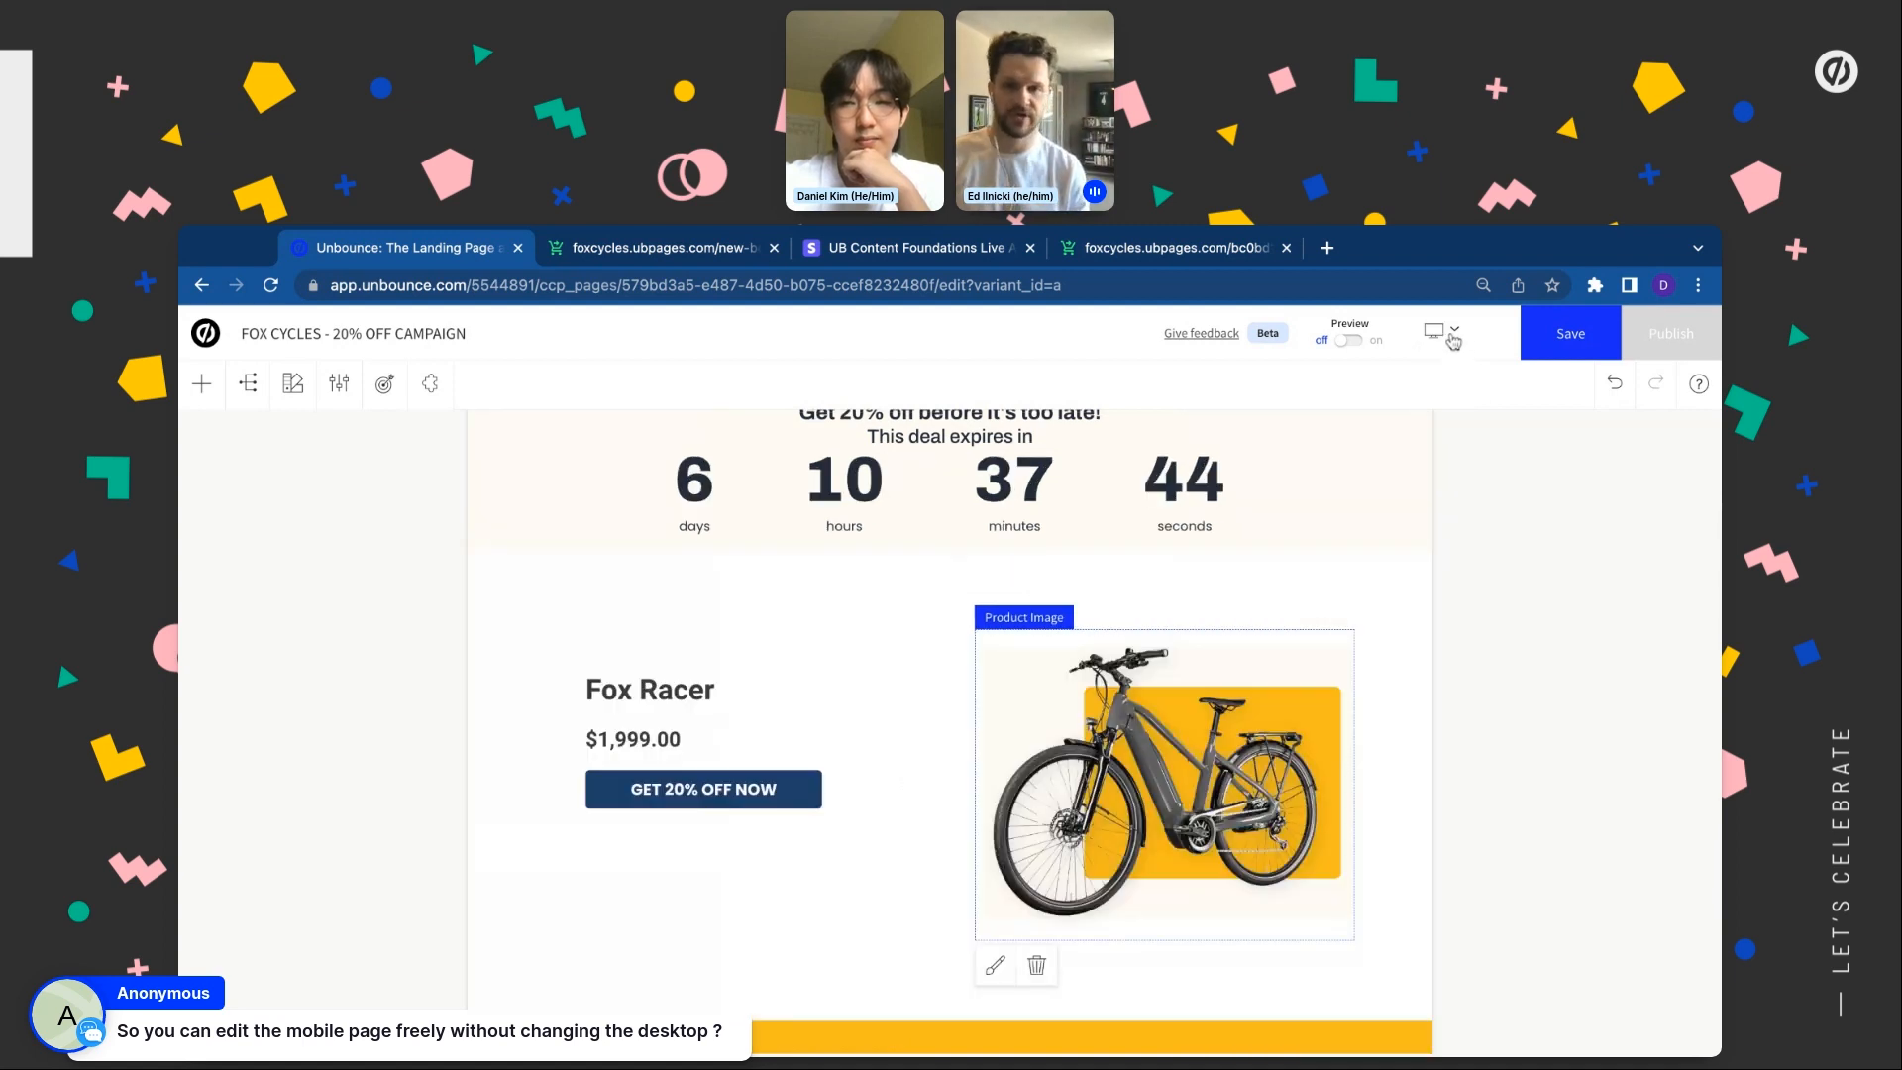
click(1447, 332)
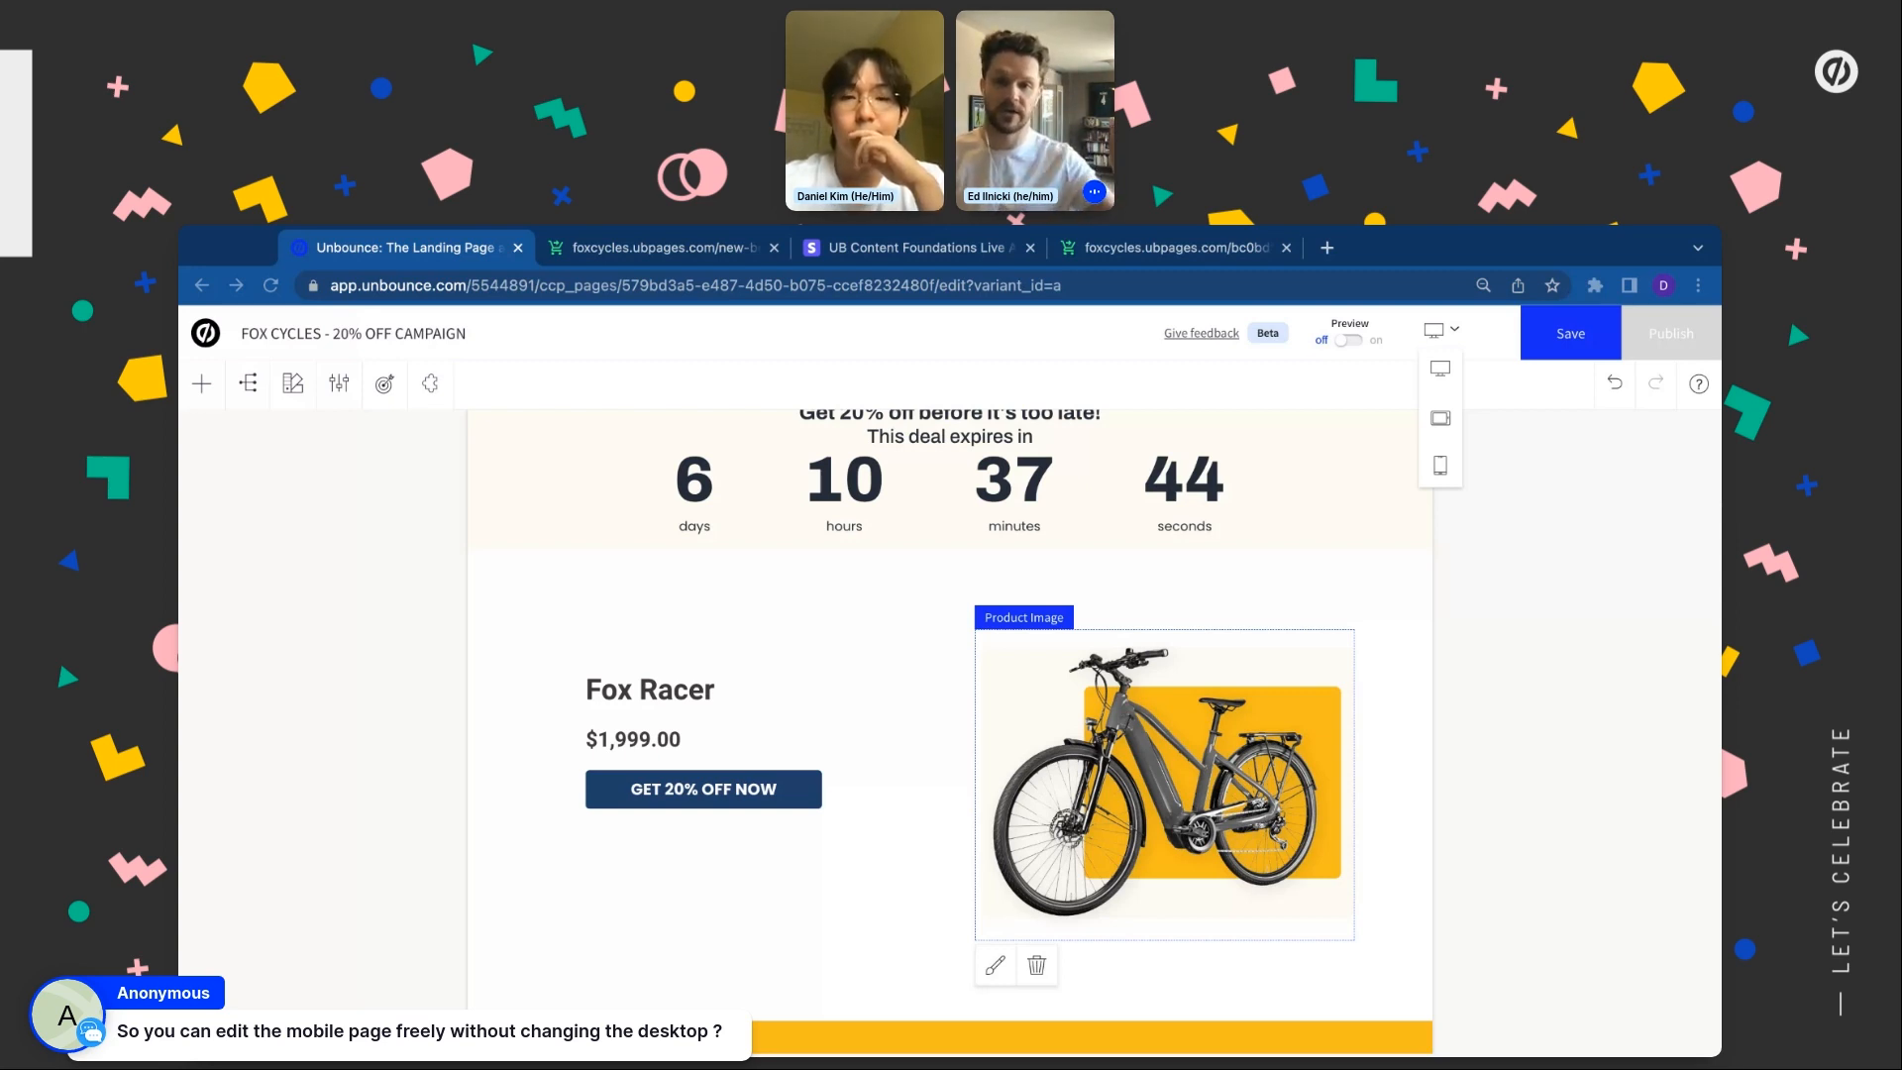
click(1432, 339)
click(546, 917)
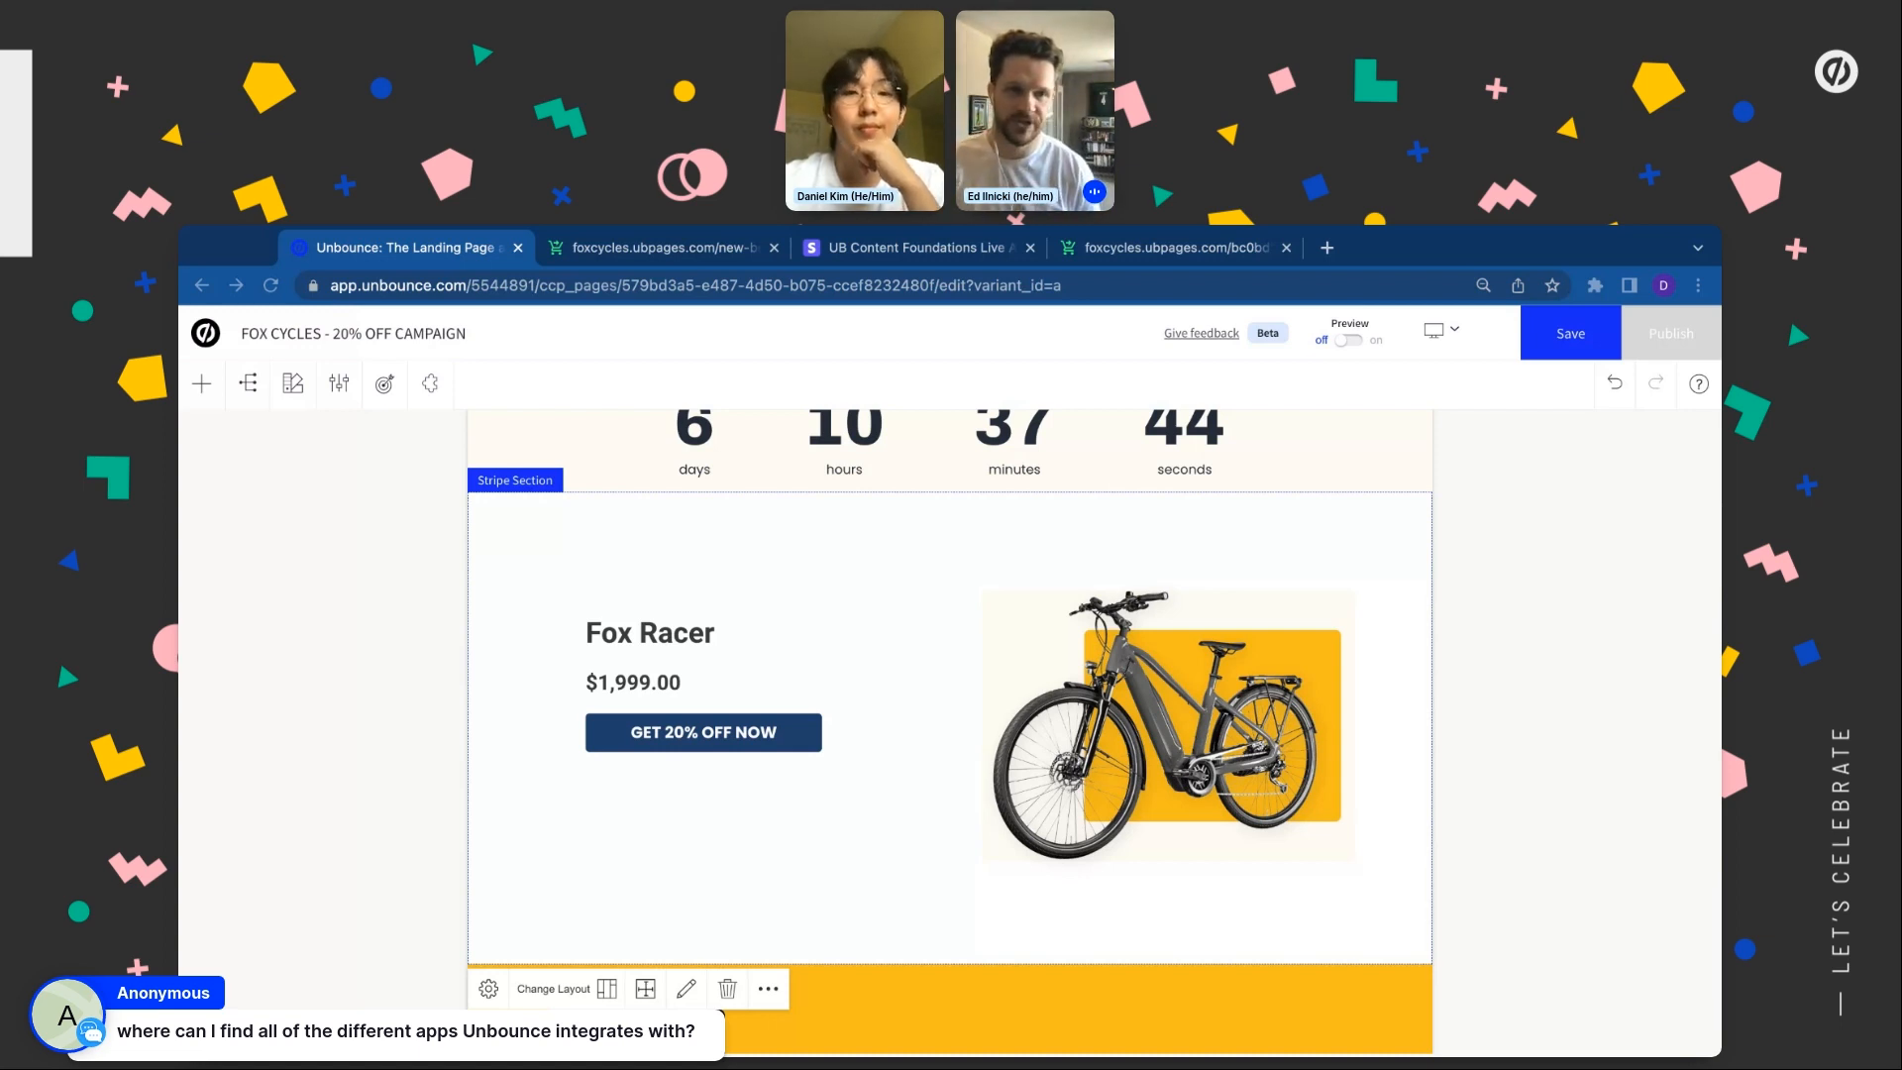
Open the full apps catalogue, scroll through the listed apps, and close it
click(428, 386)
click(340, 895)
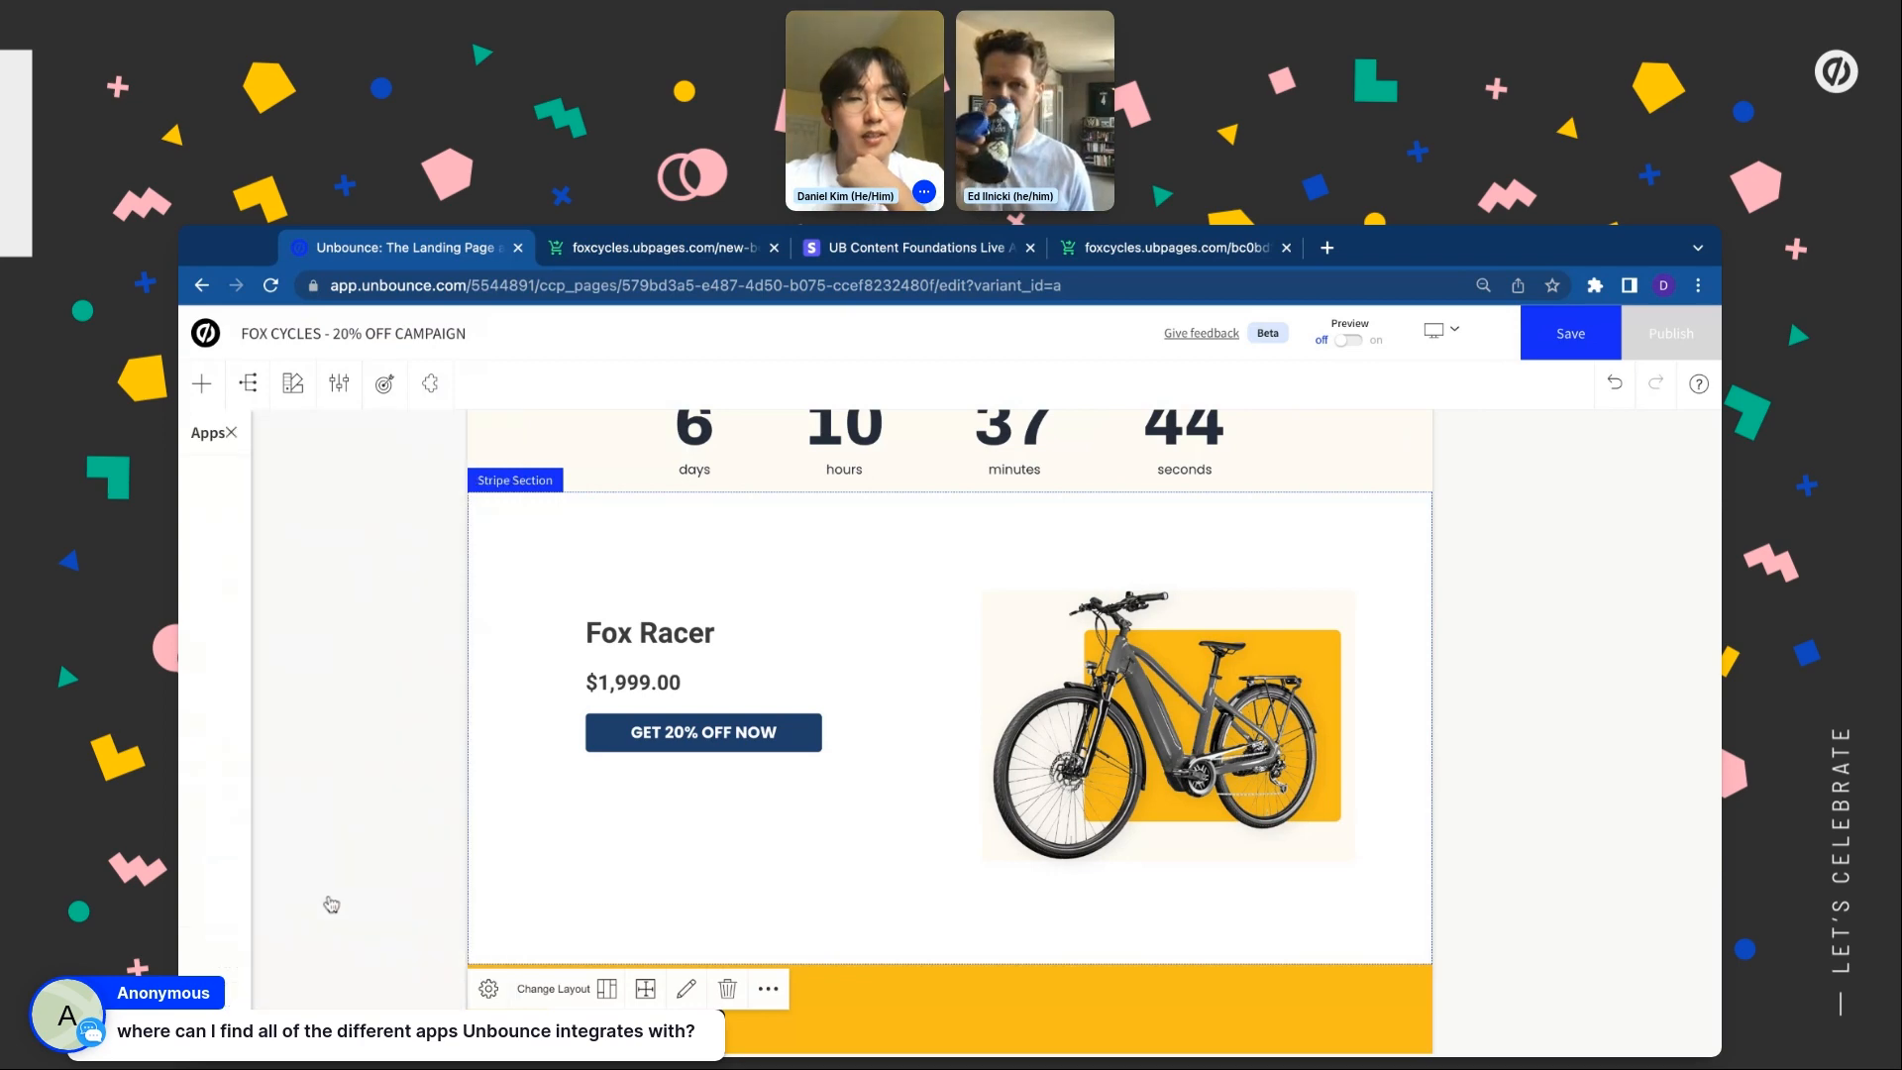
scroll(802, 878, down, 10)
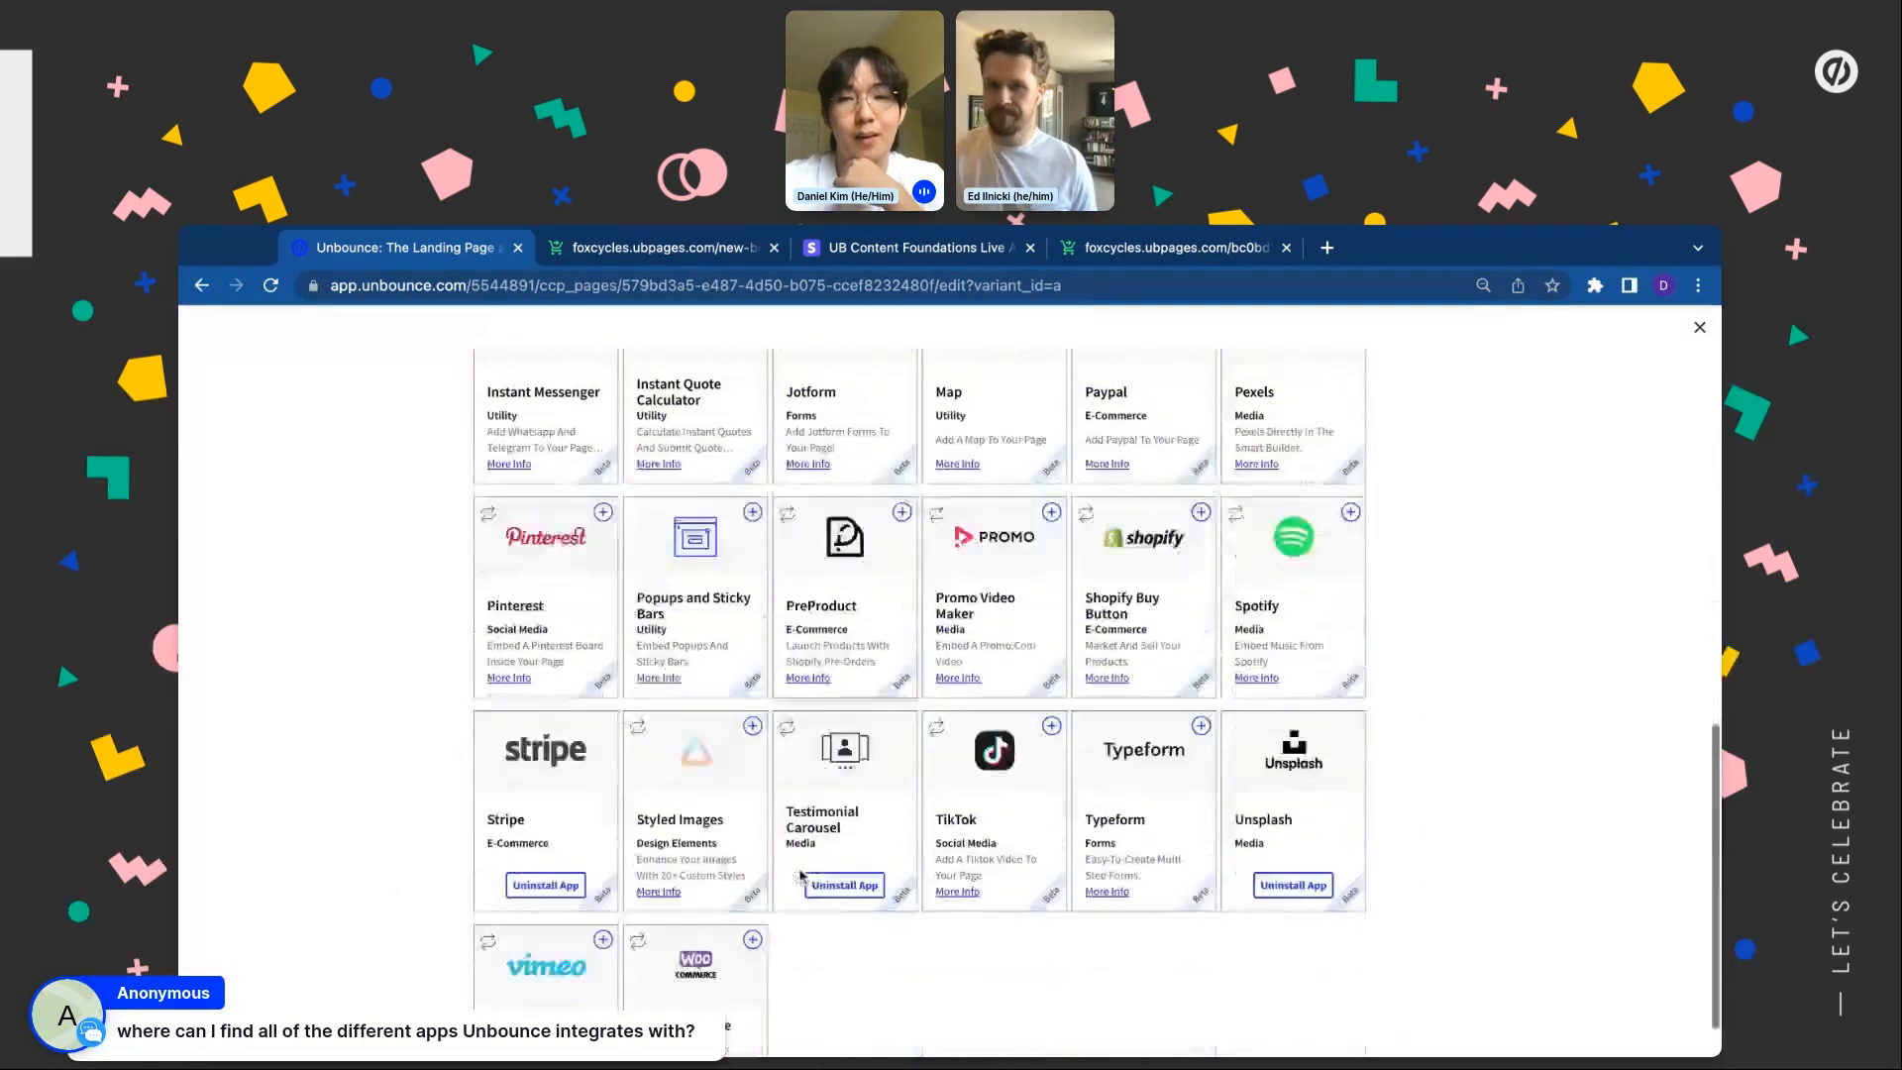
scroll(802, 691, up, 2)
scroll(802, 691, down, 2)
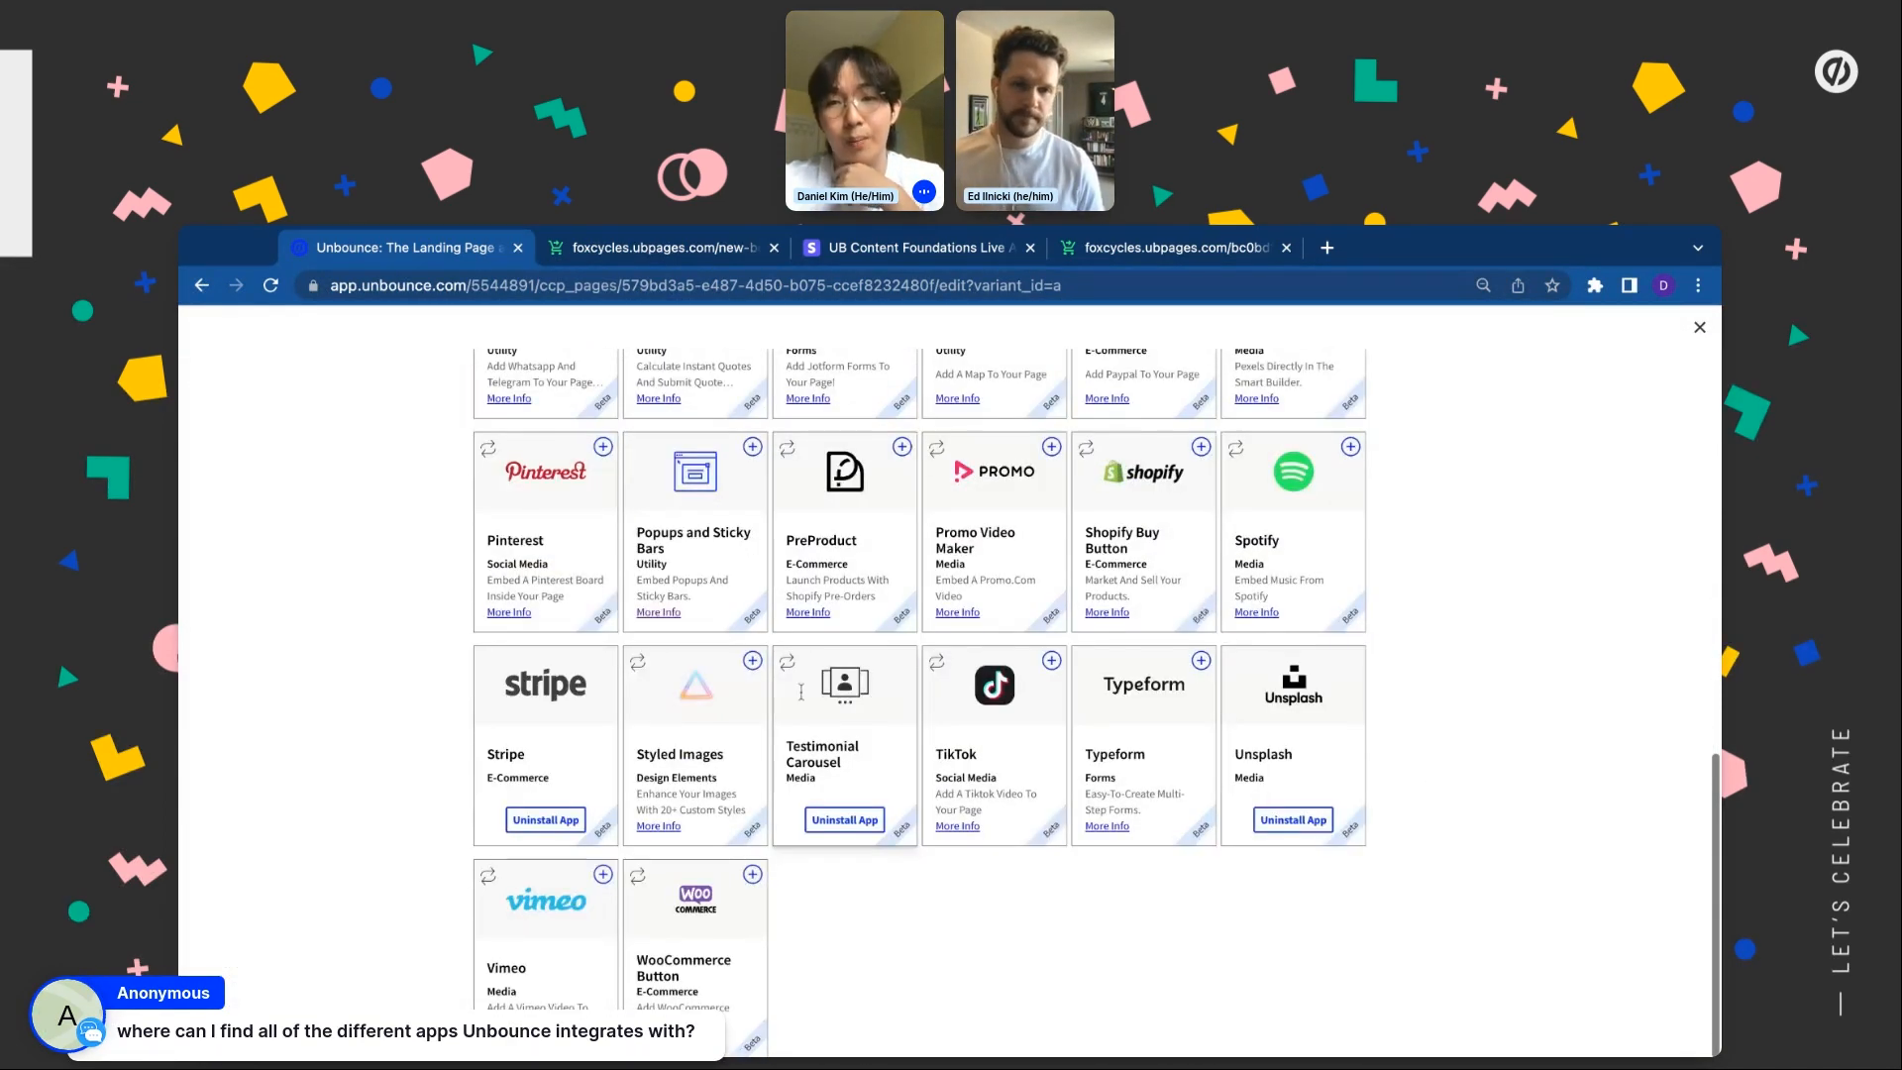
scroll(801, 692, up, 4)
scroll(803, 694, up, 5)
click(1700, 328)
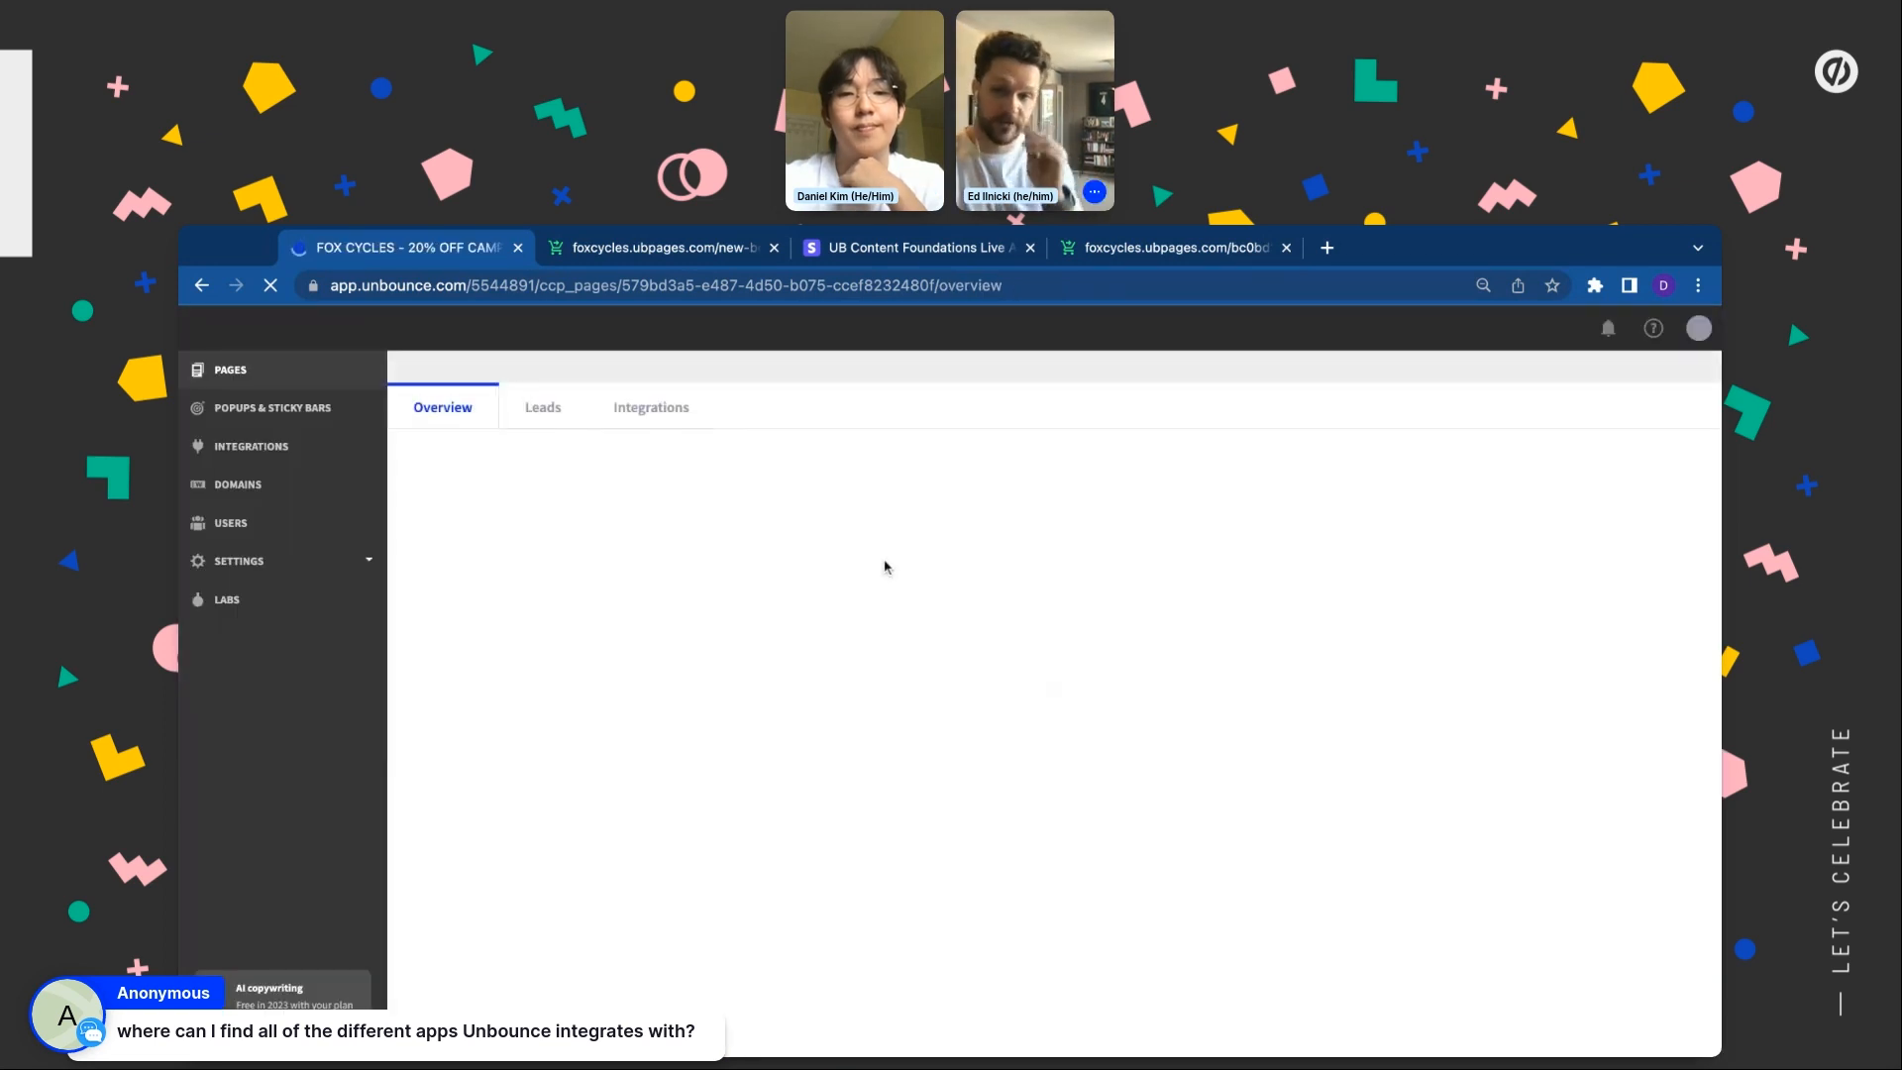
View the page's native Integrations, go back to Overview, and reopen the page for editing
click(644, 472)
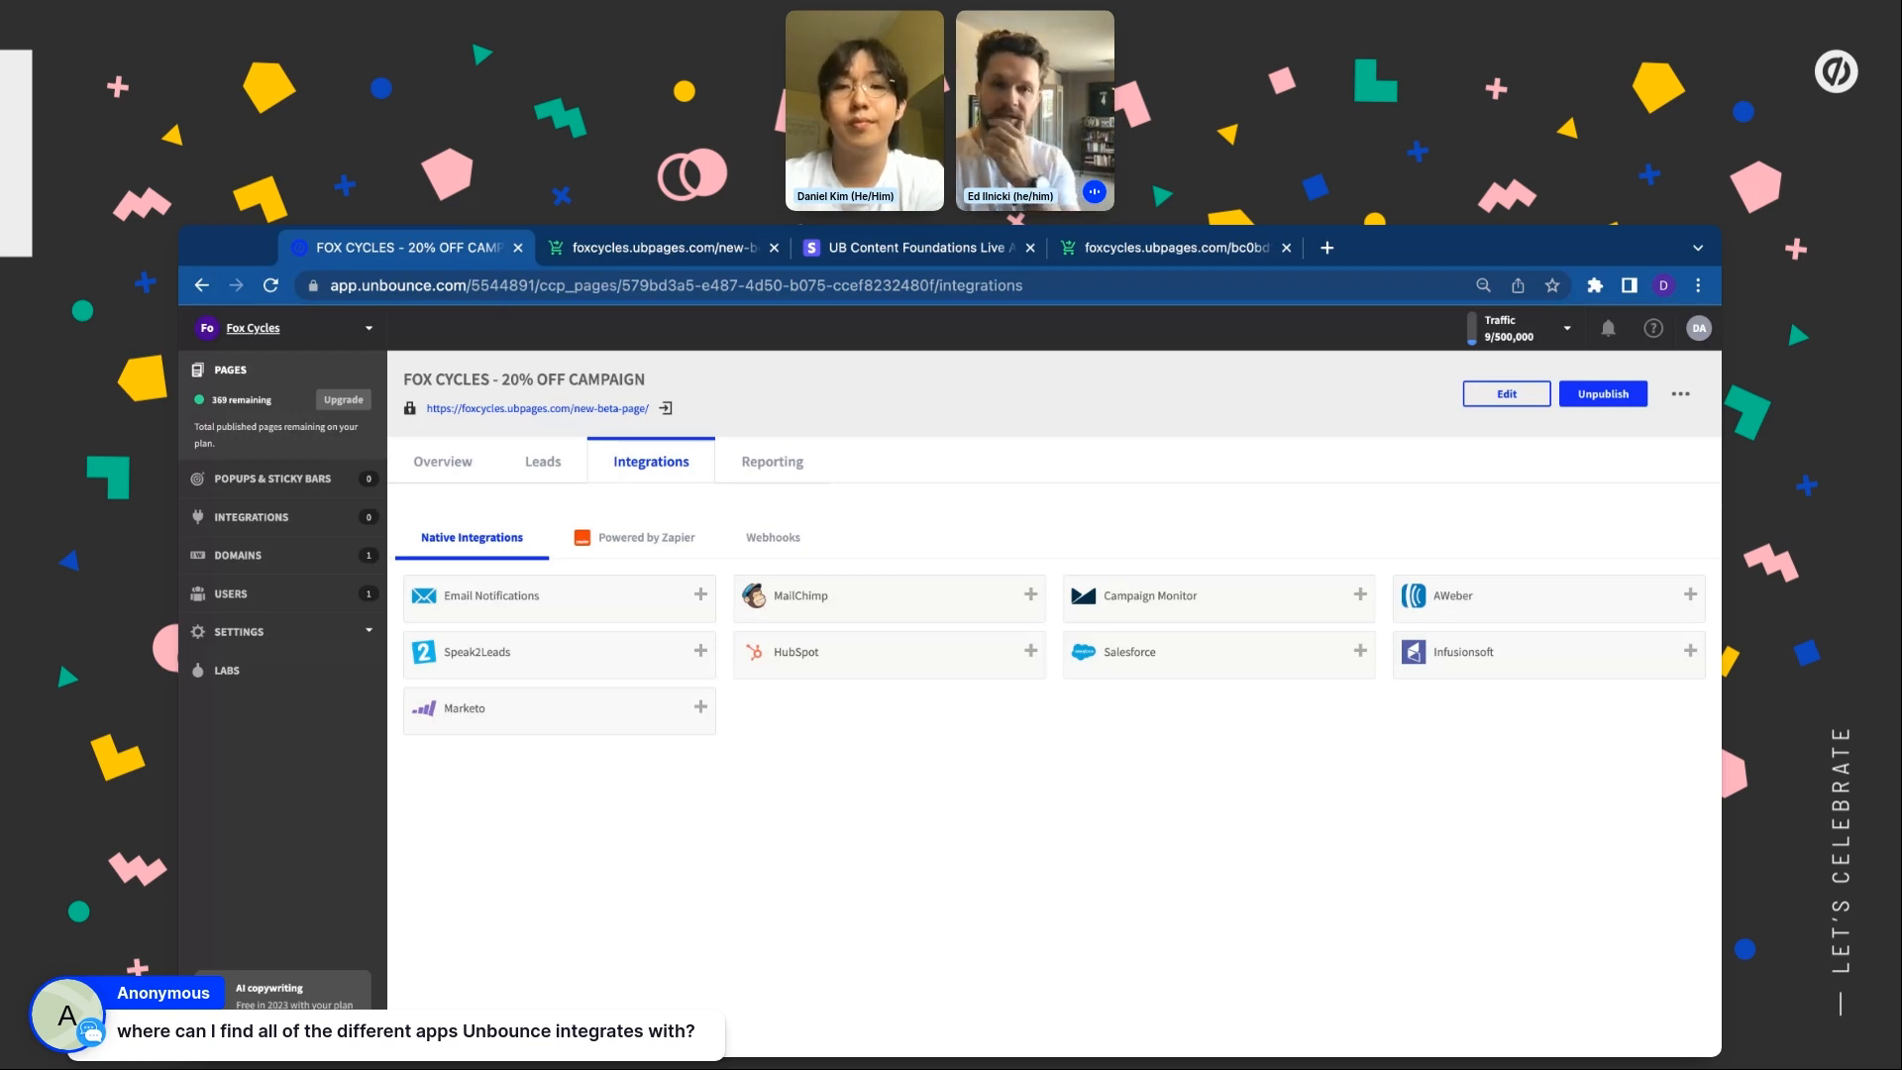
click(443, 461)
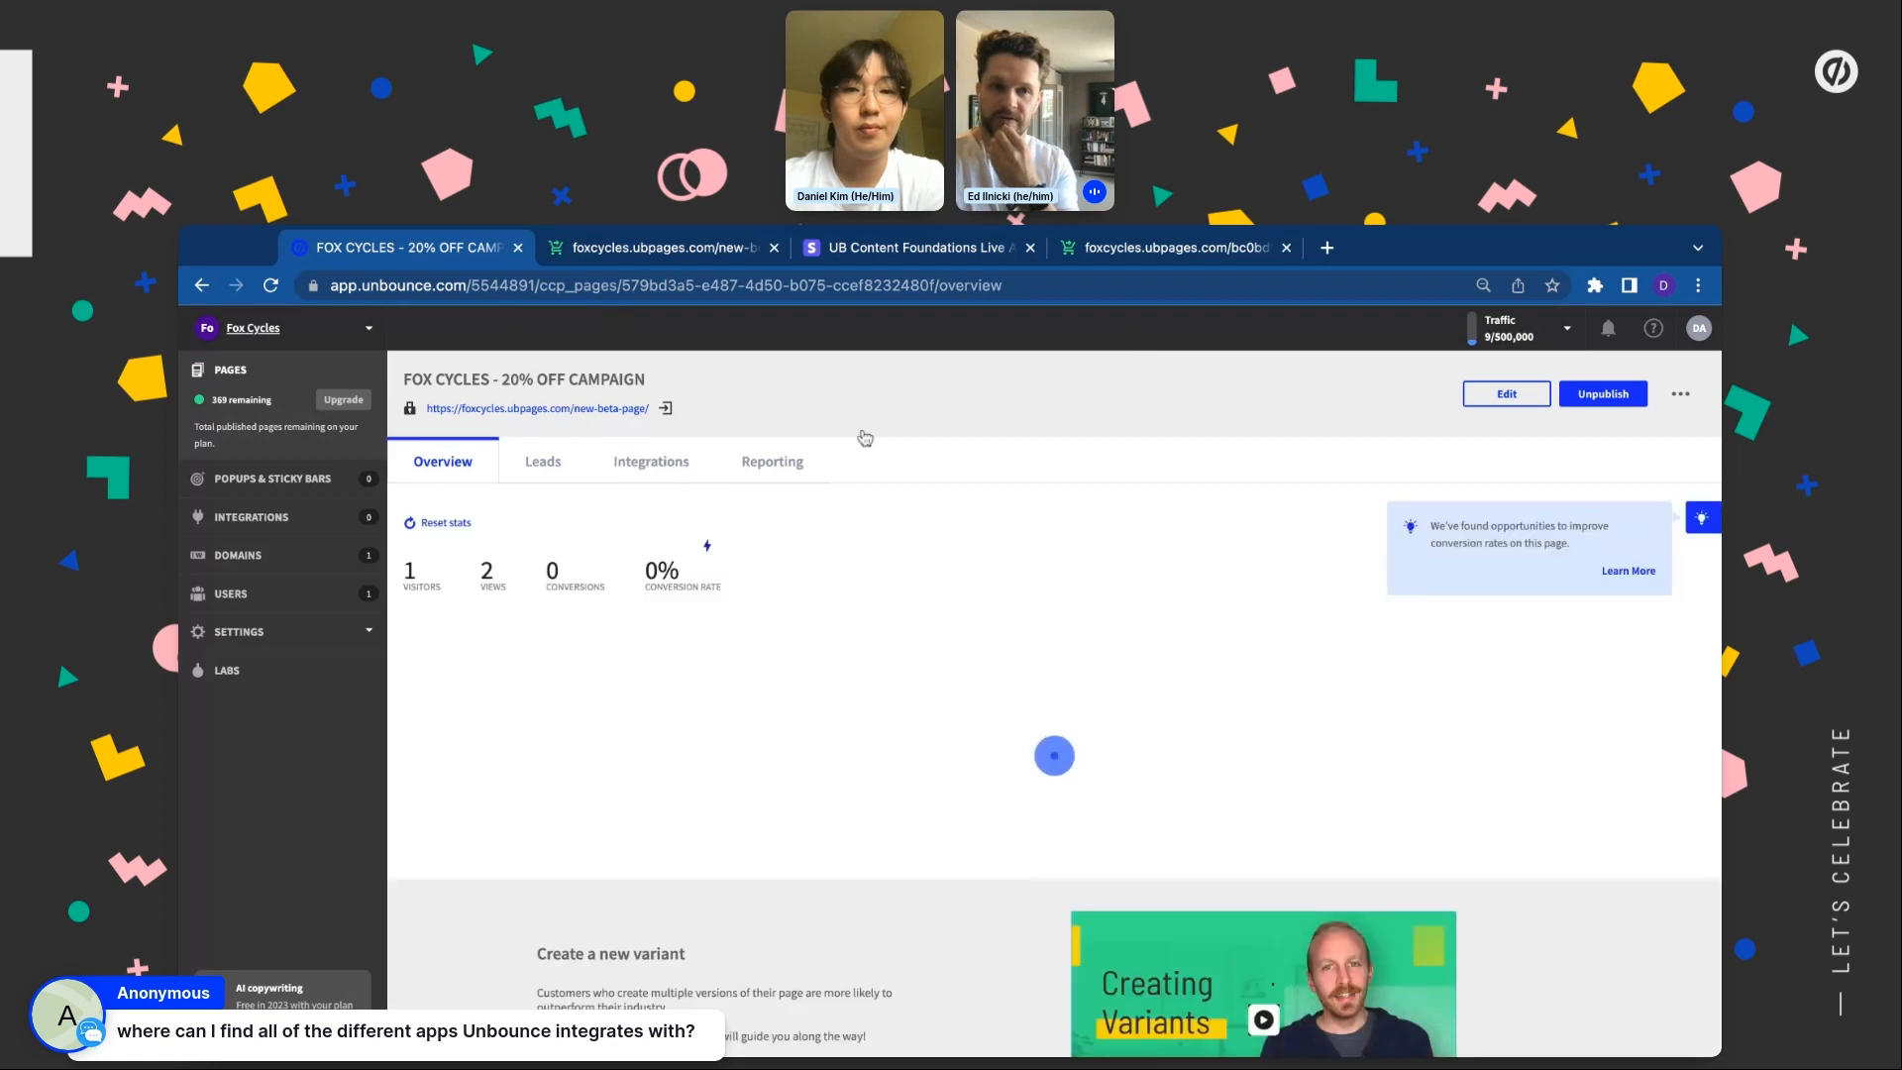
click(1507, 392)
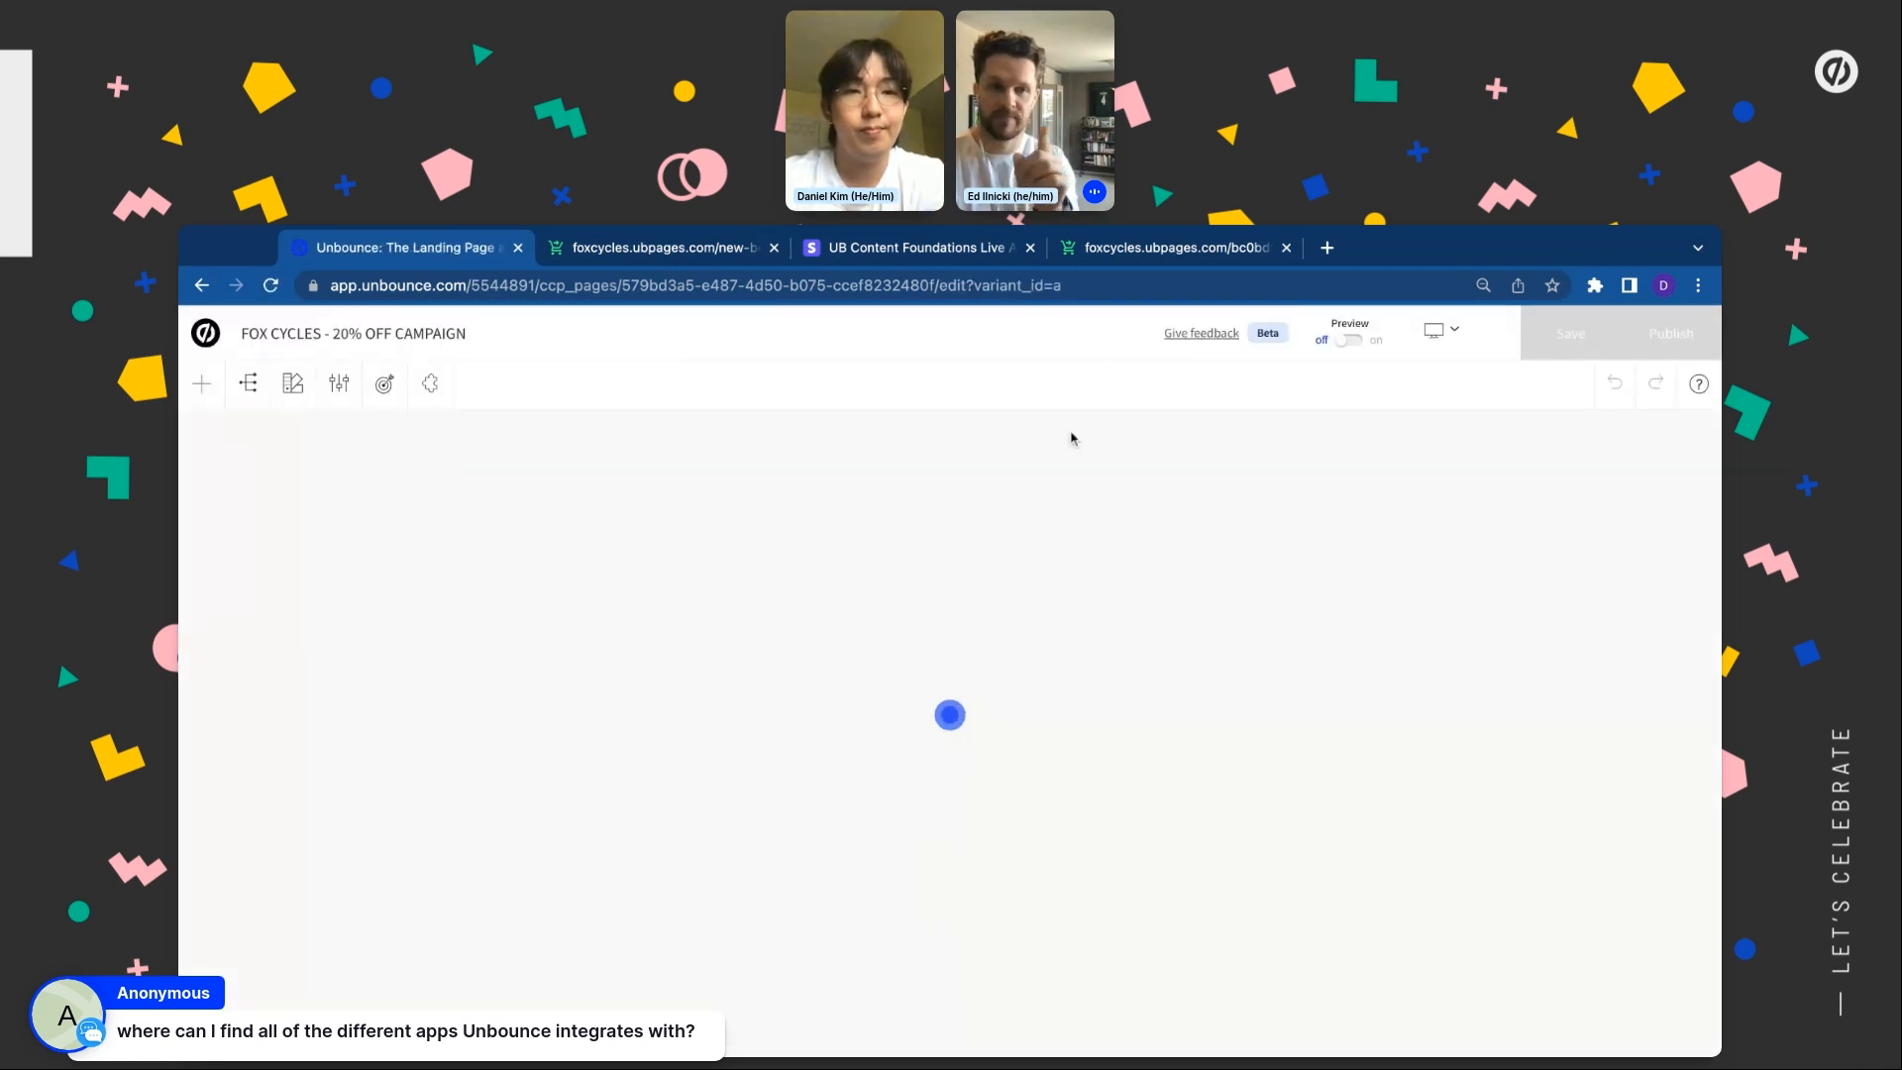
Open Apps, discard the last session's unsaved changes, and show all the apps
click(430, 383)
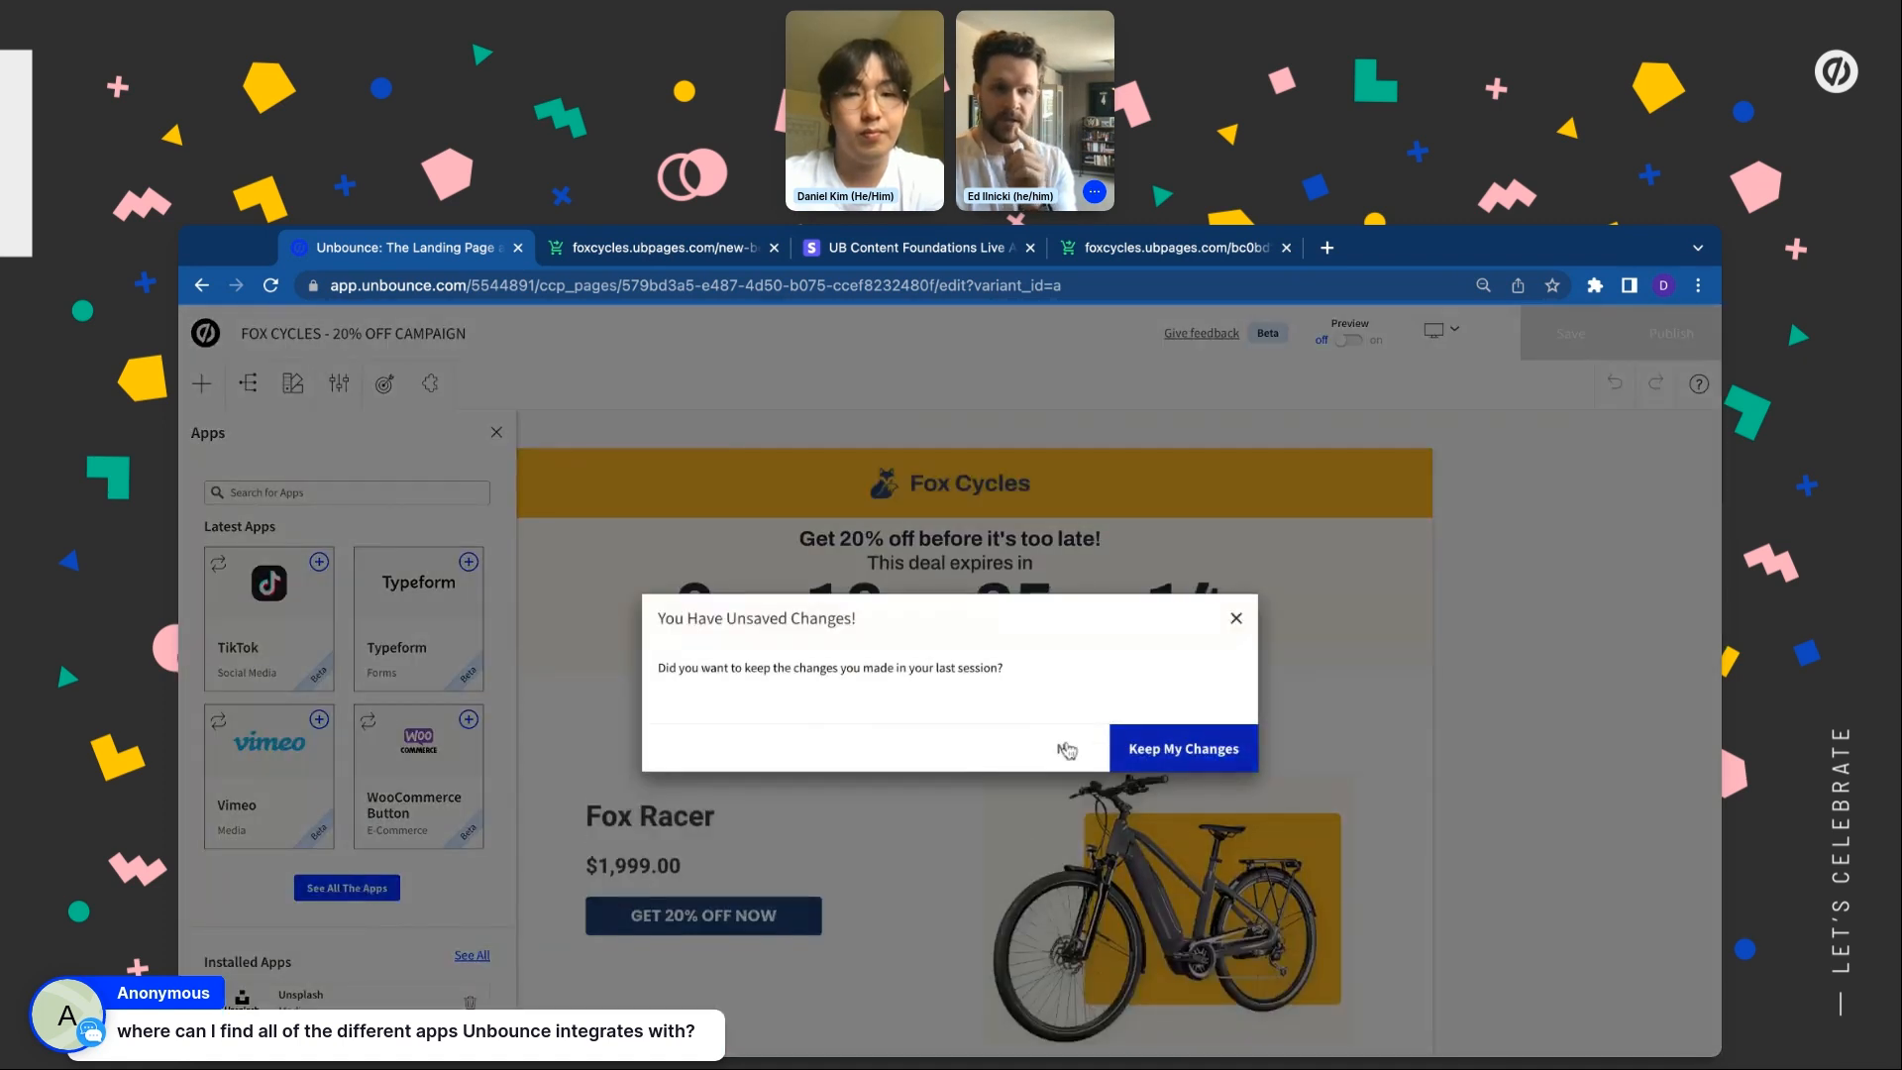
click(1065, 749)
click(349, 888)
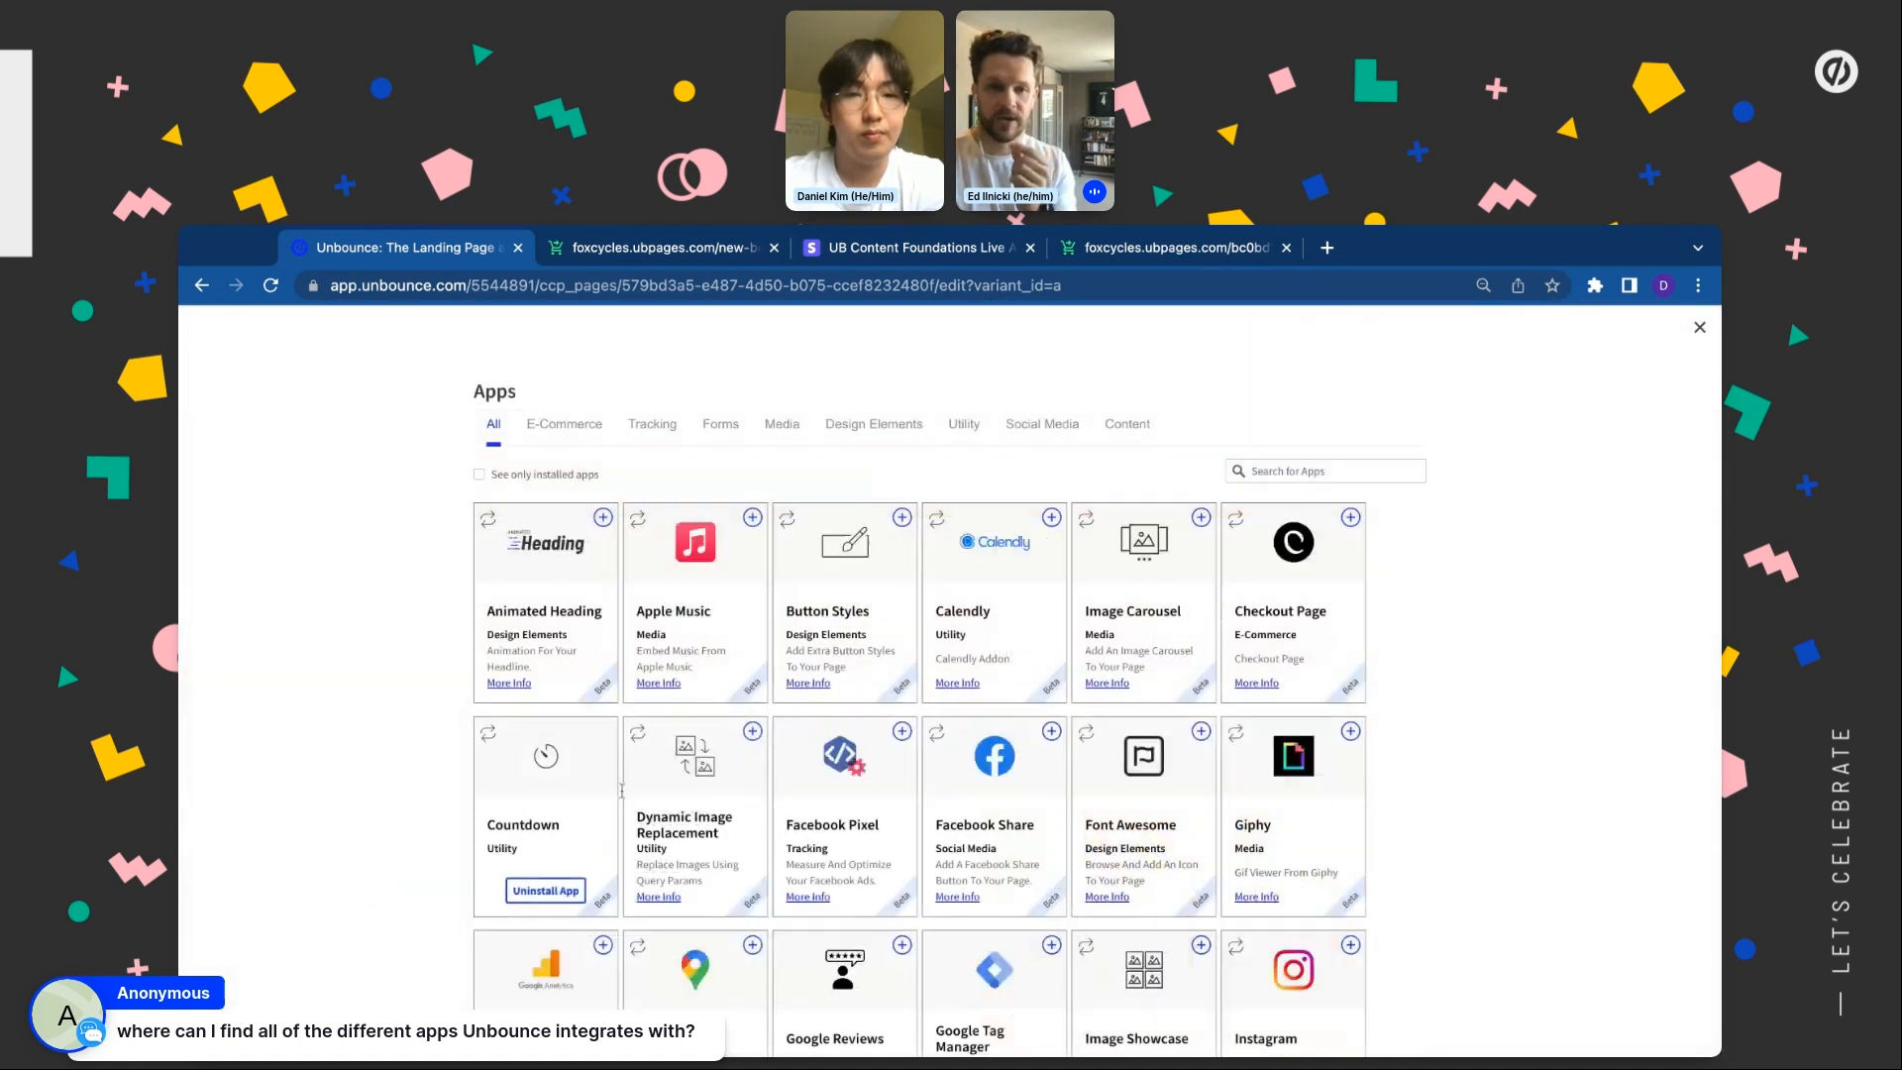
Browse the E-Commerce, Tracking, Forms, Media and Design Elements categories, then close the catalogue
click(562, 425)
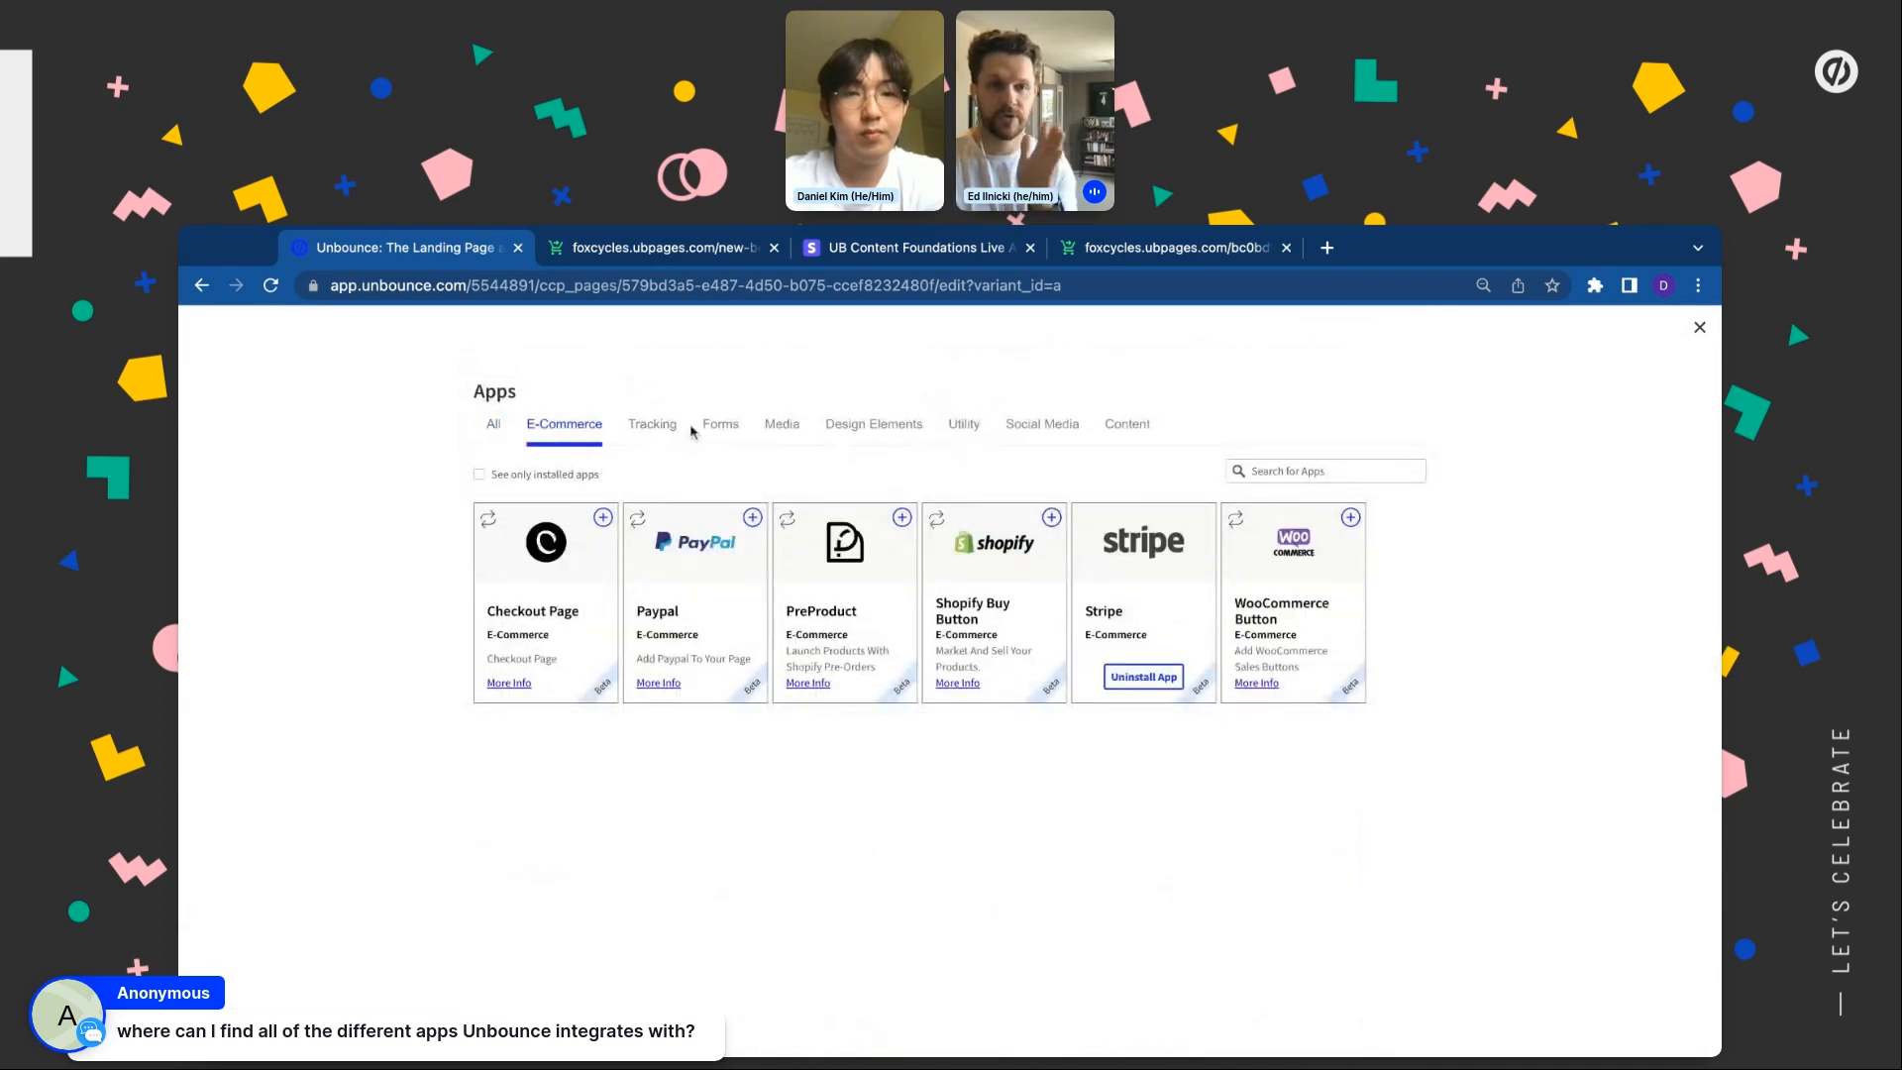
click(652, 425)
click(722, 433)
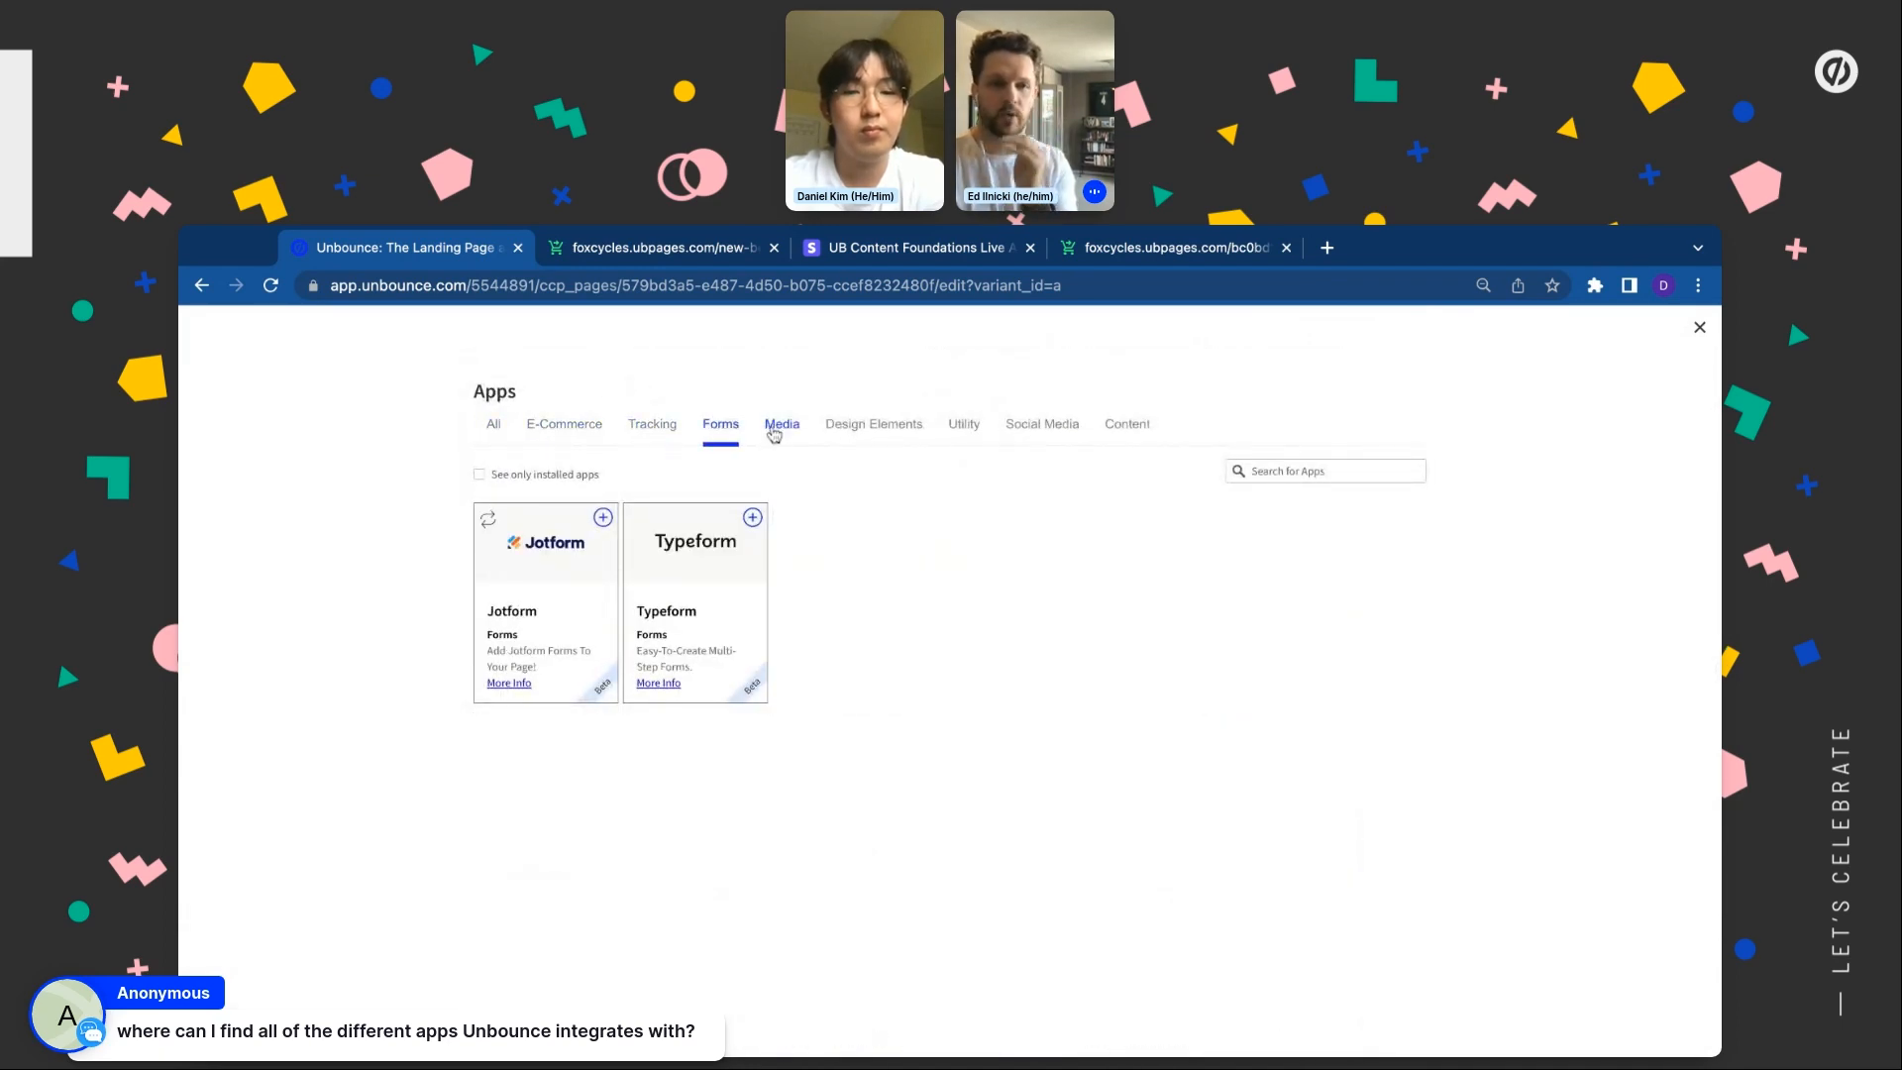
click(772, 436)
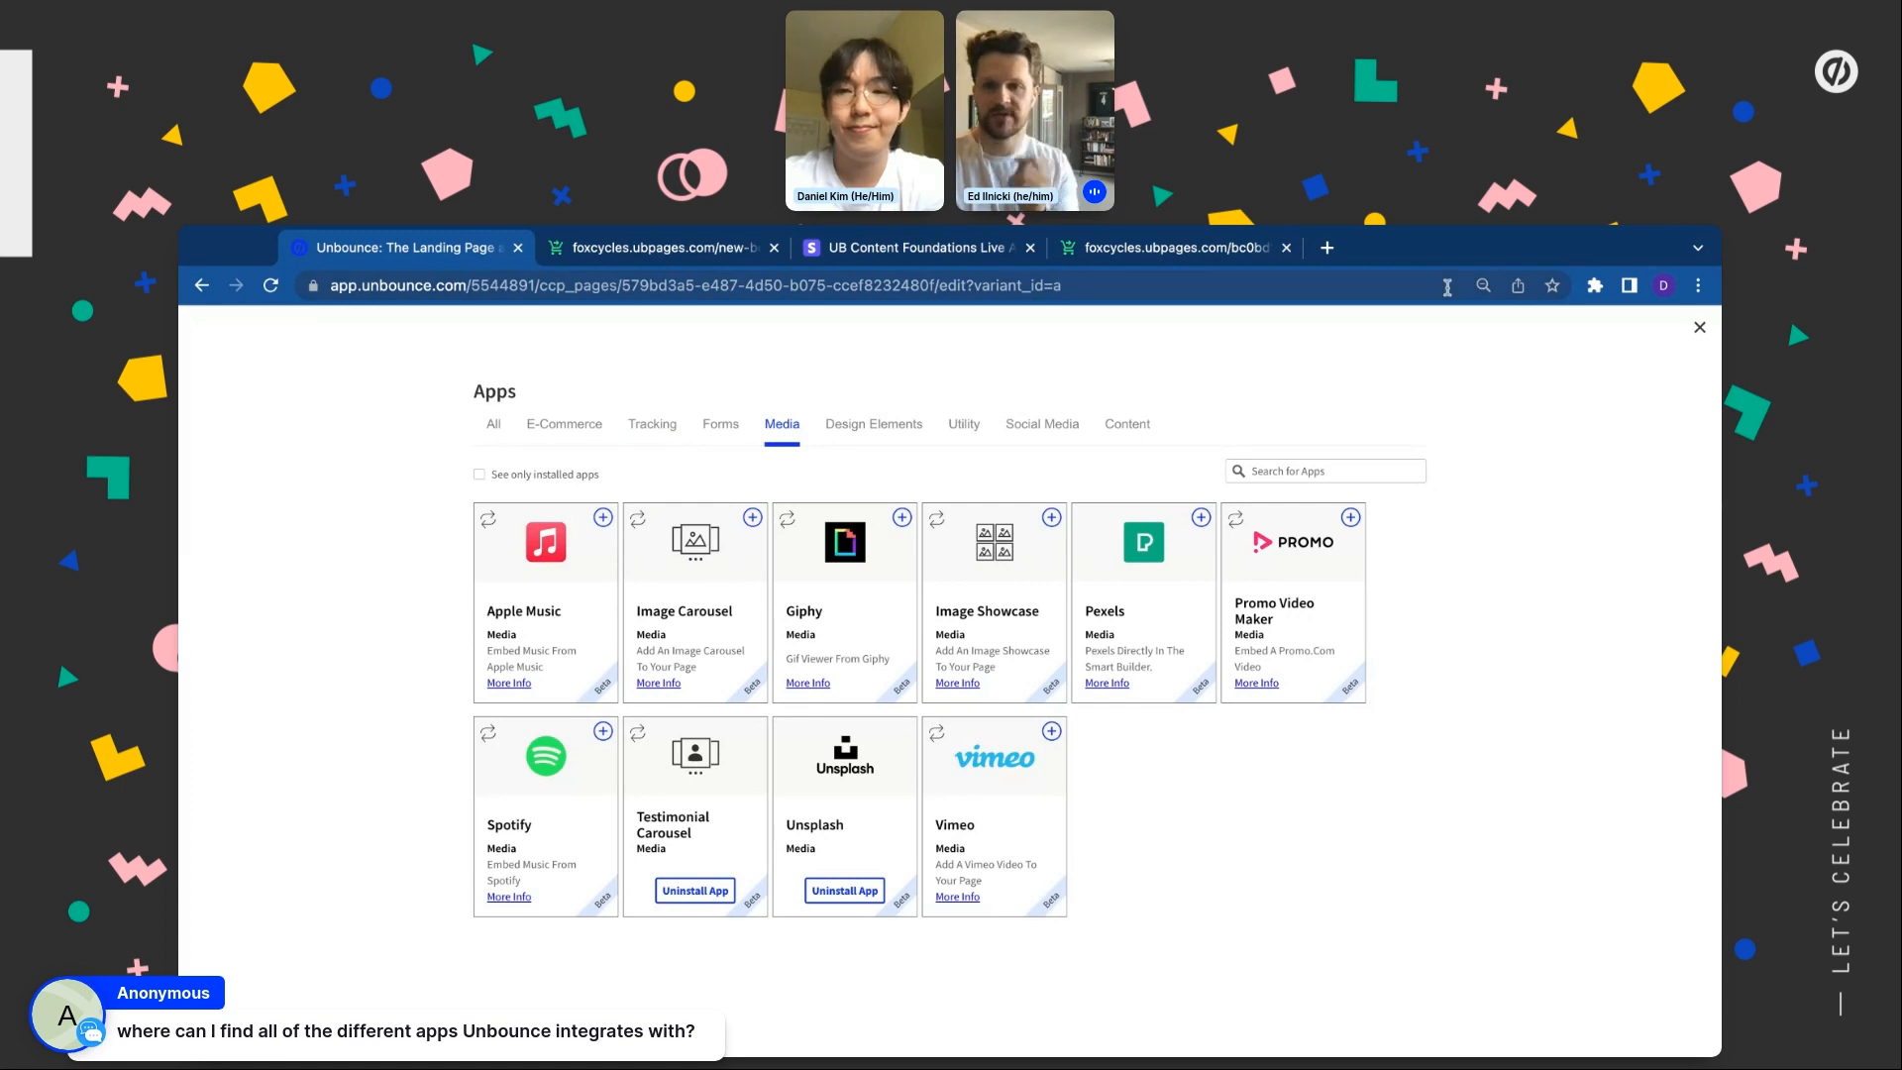
click(887, 433)
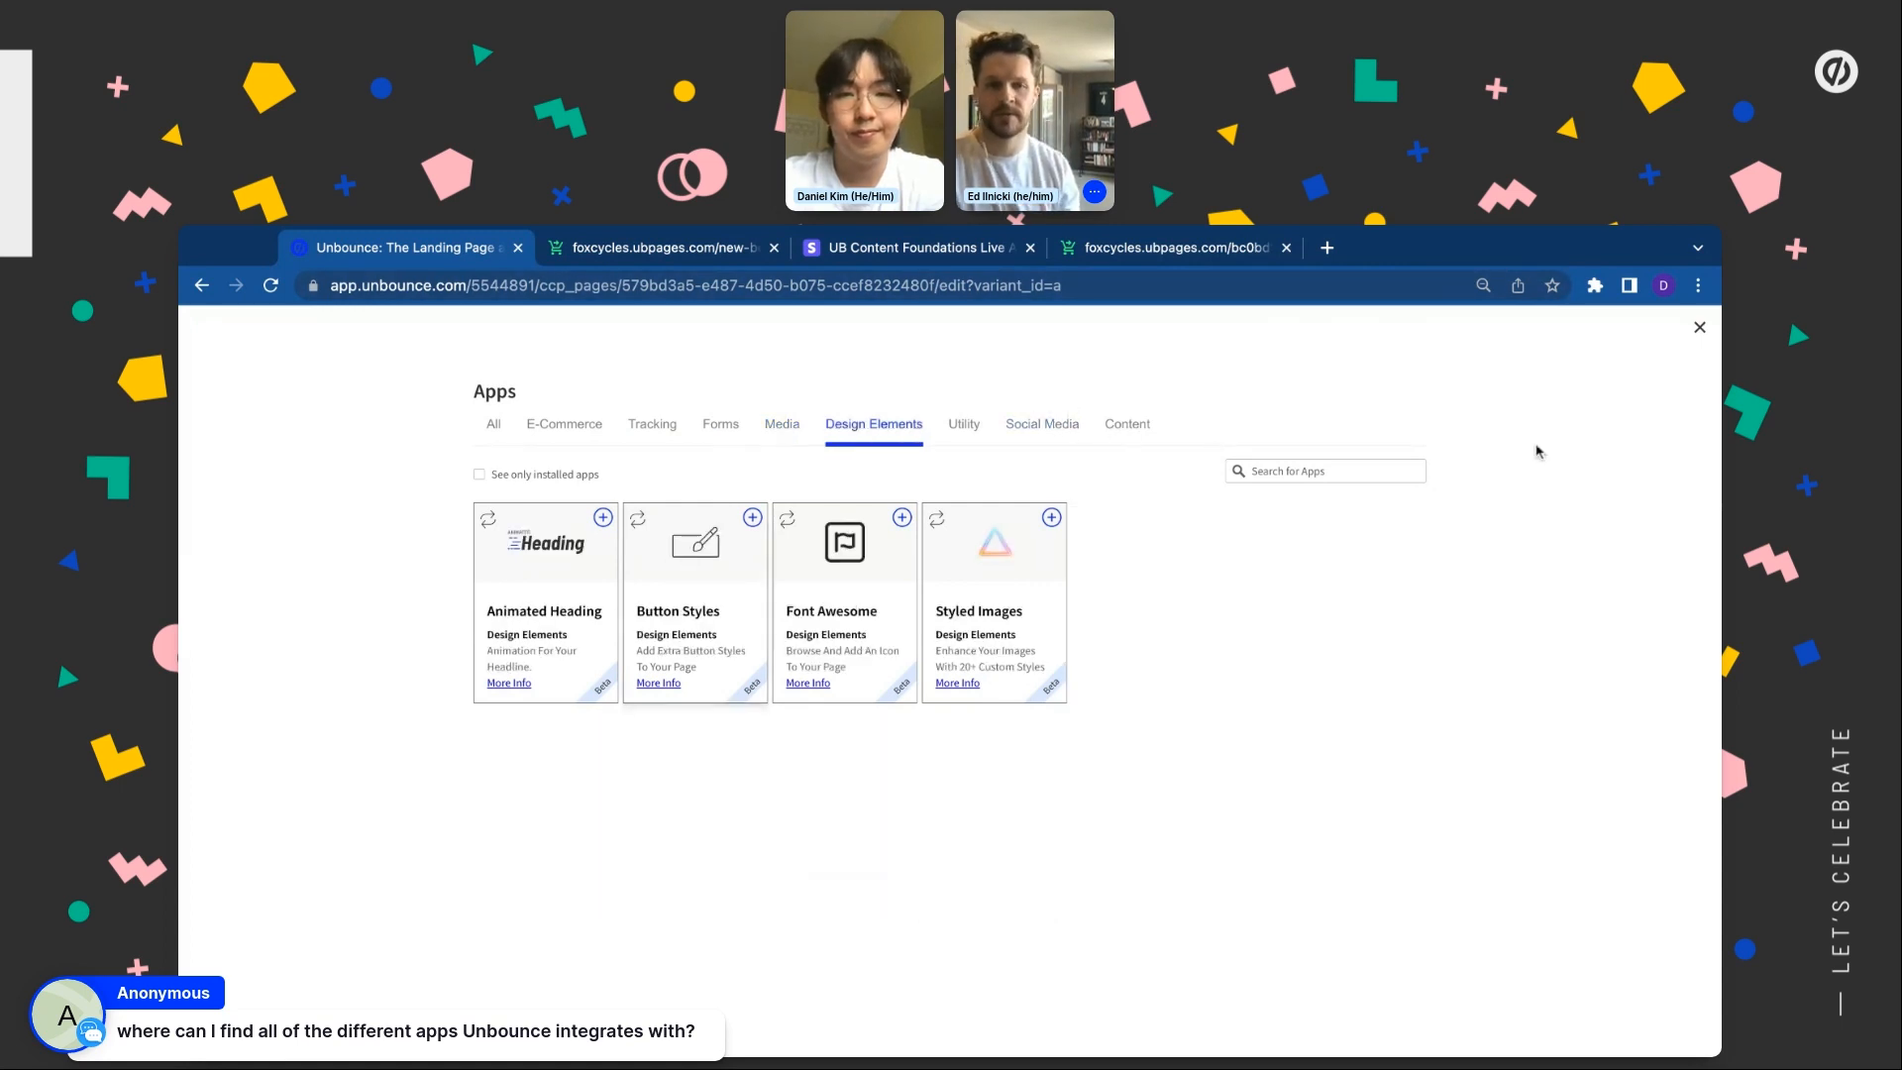
click(1700, 328)
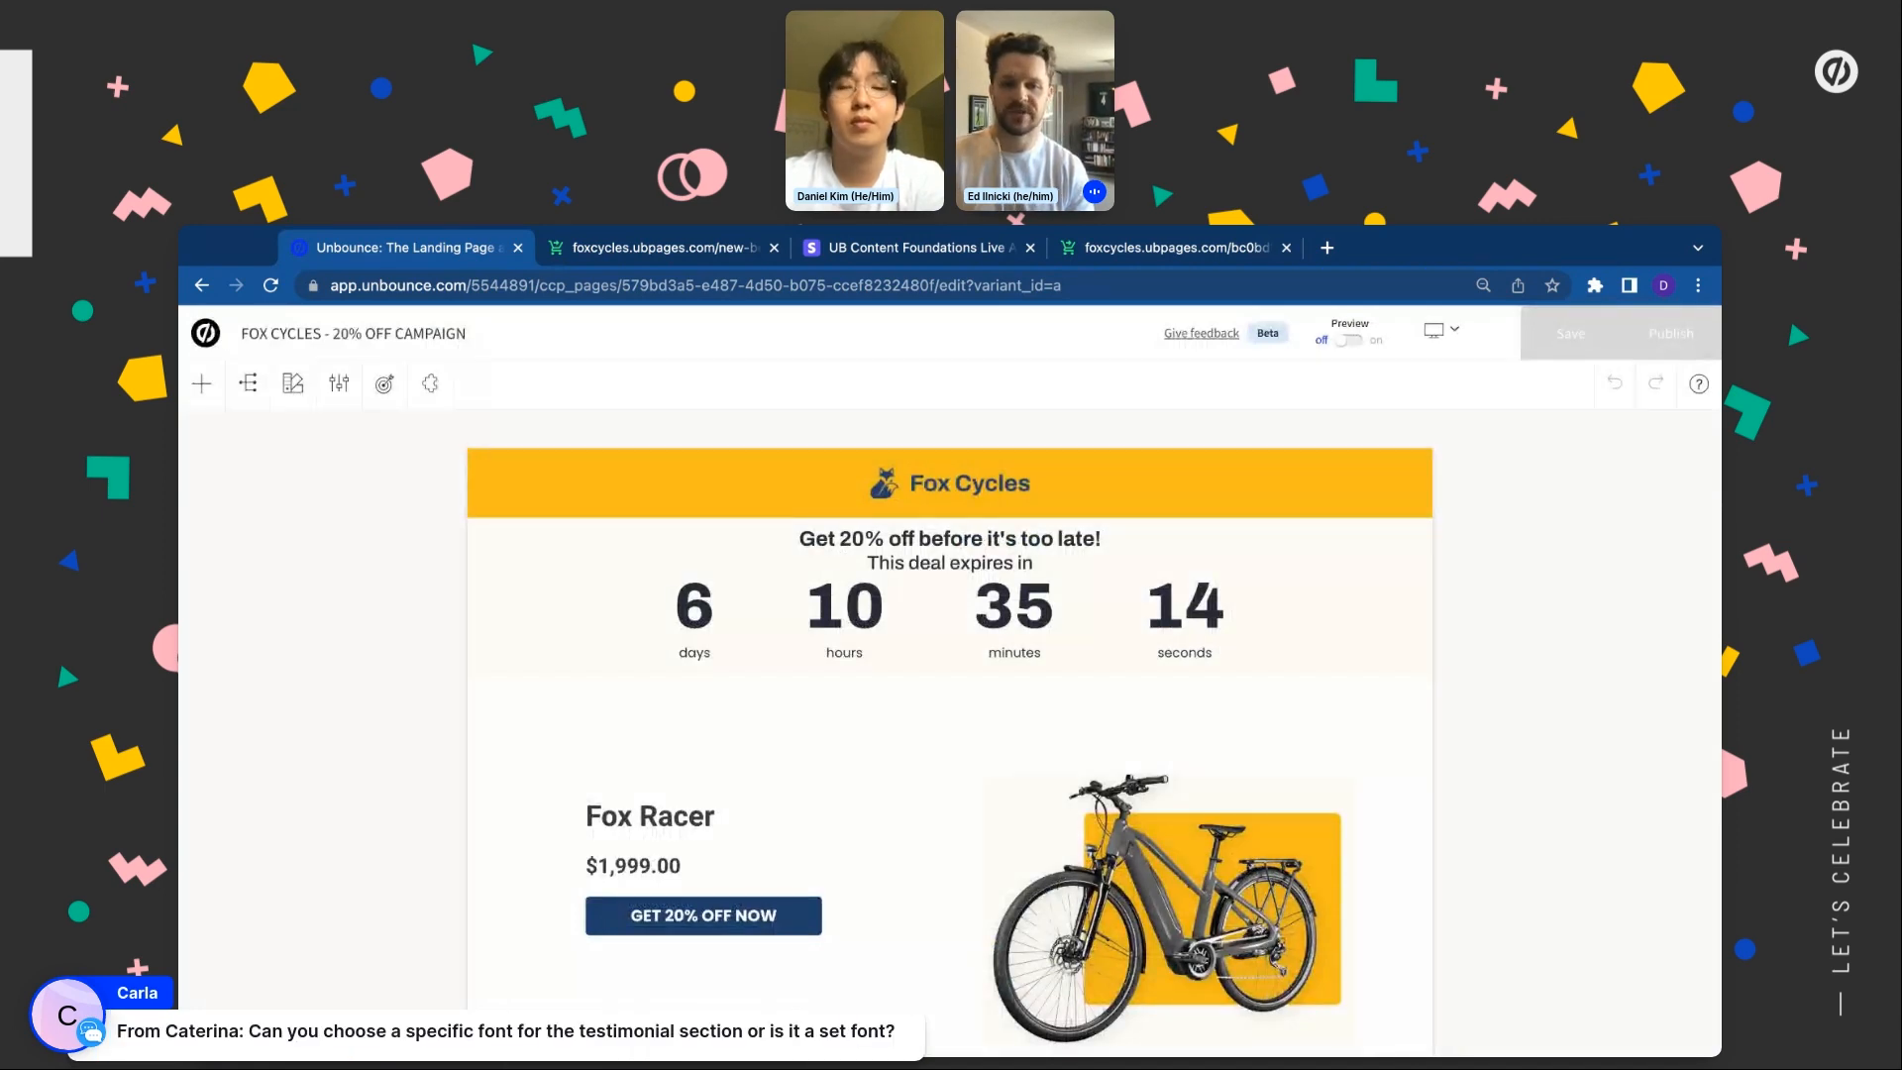
Open the Testimonial Carousel settings: 350 px height, 4000 ms delay, autoplay on, three testimonials
scroll(1136, 820, down, 7)
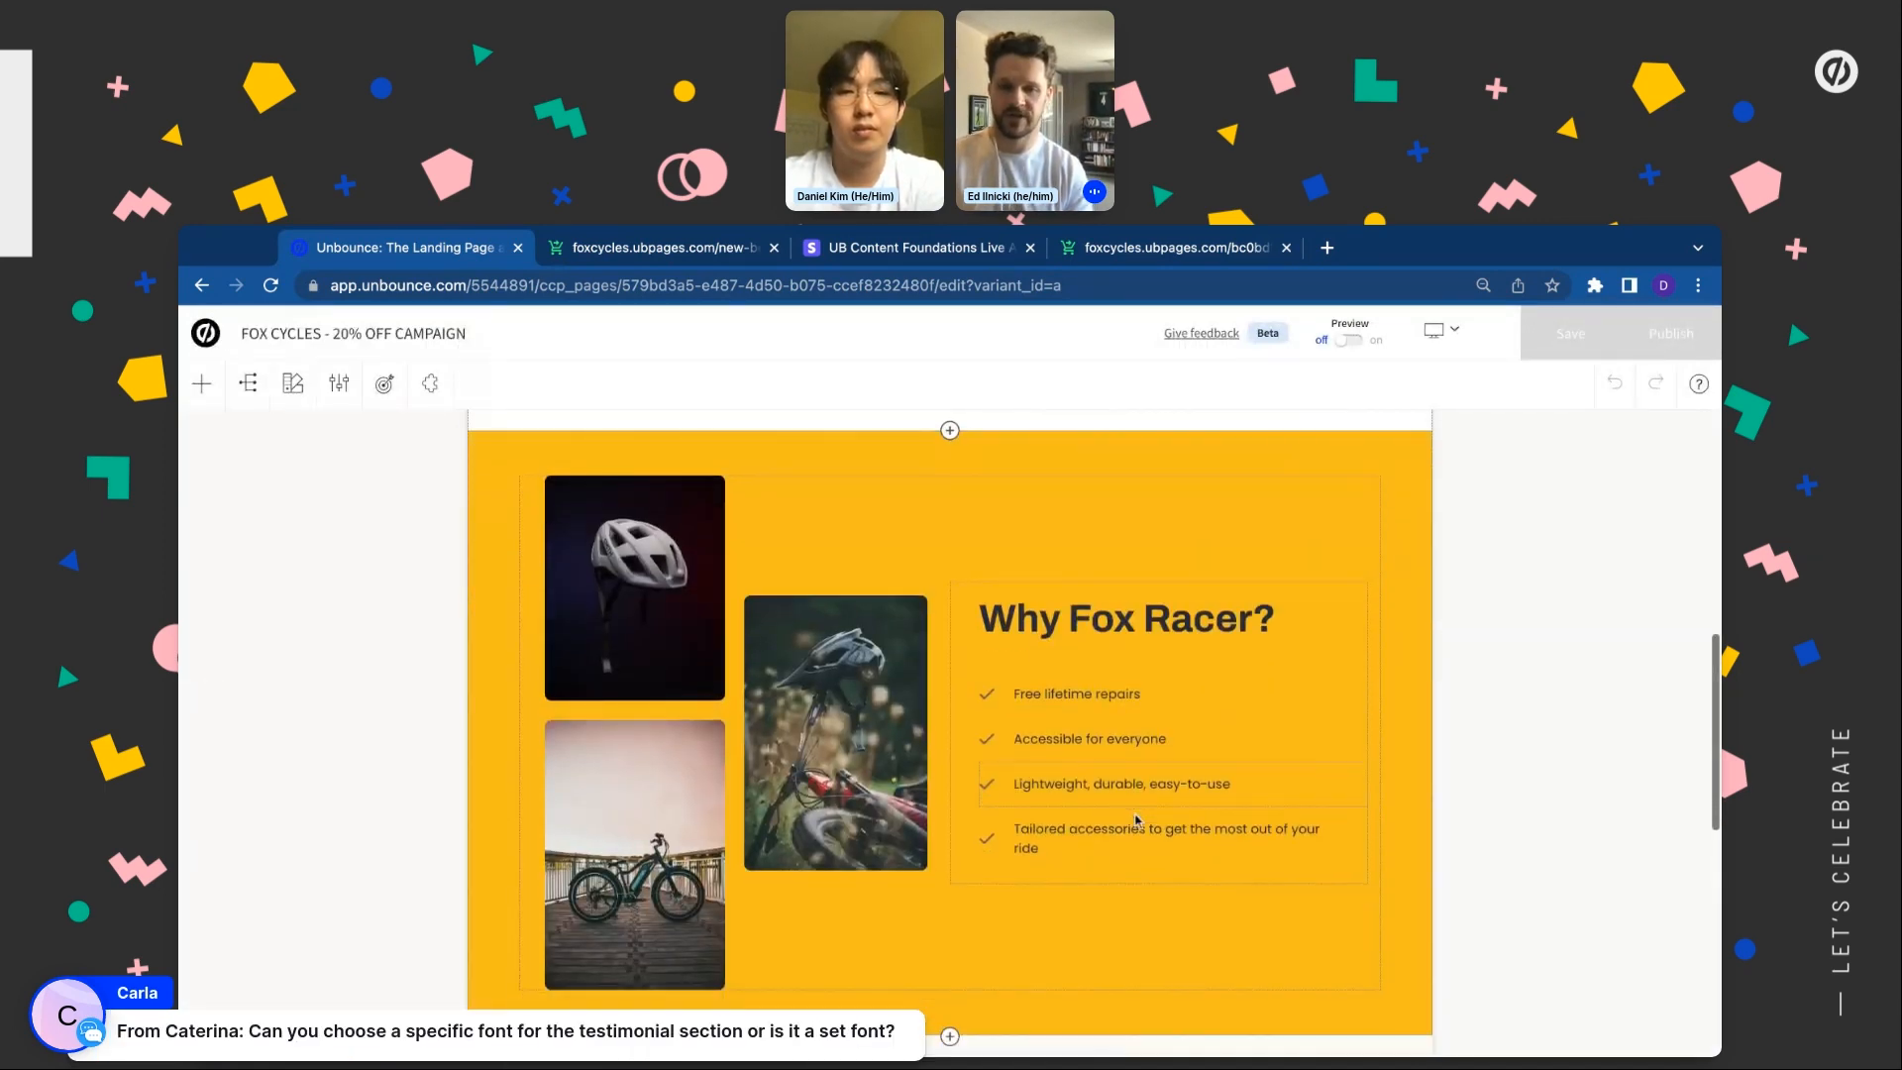
scroll(1136, 820, down, 7)
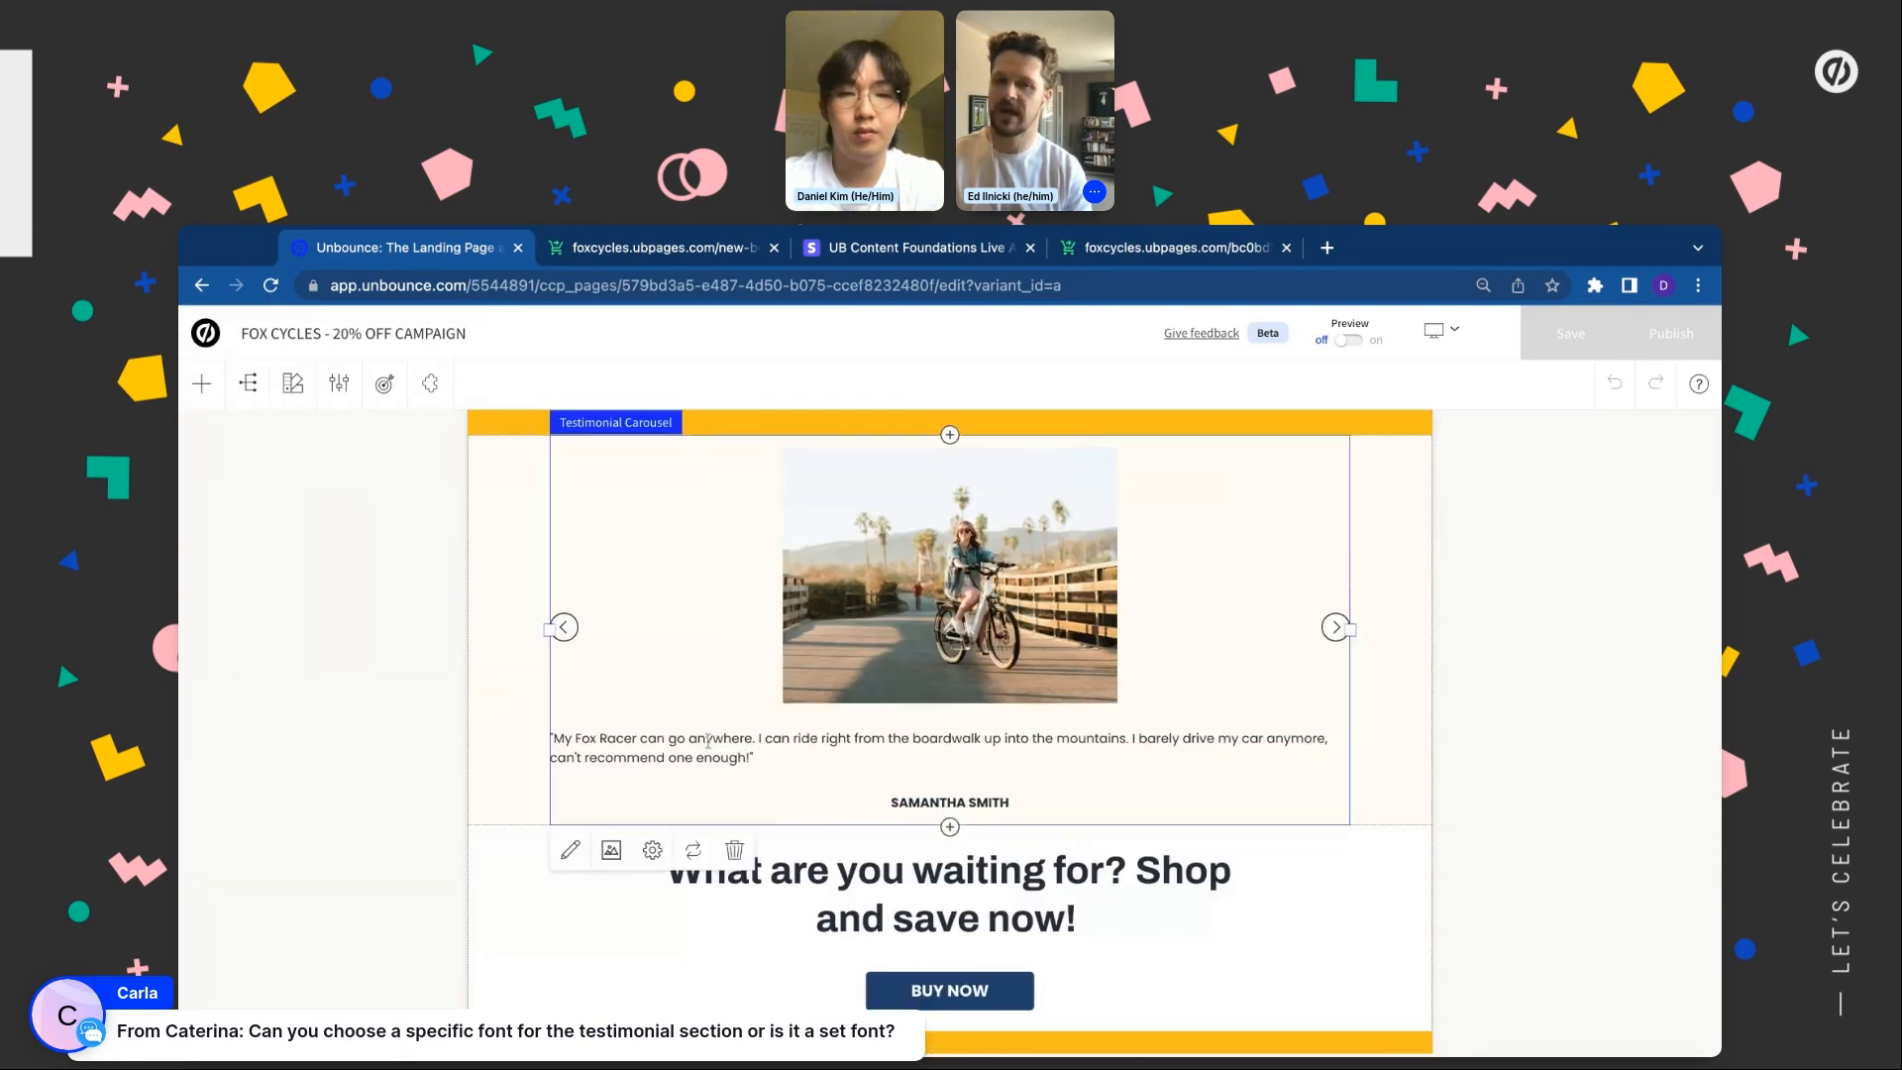
click(612, 851)
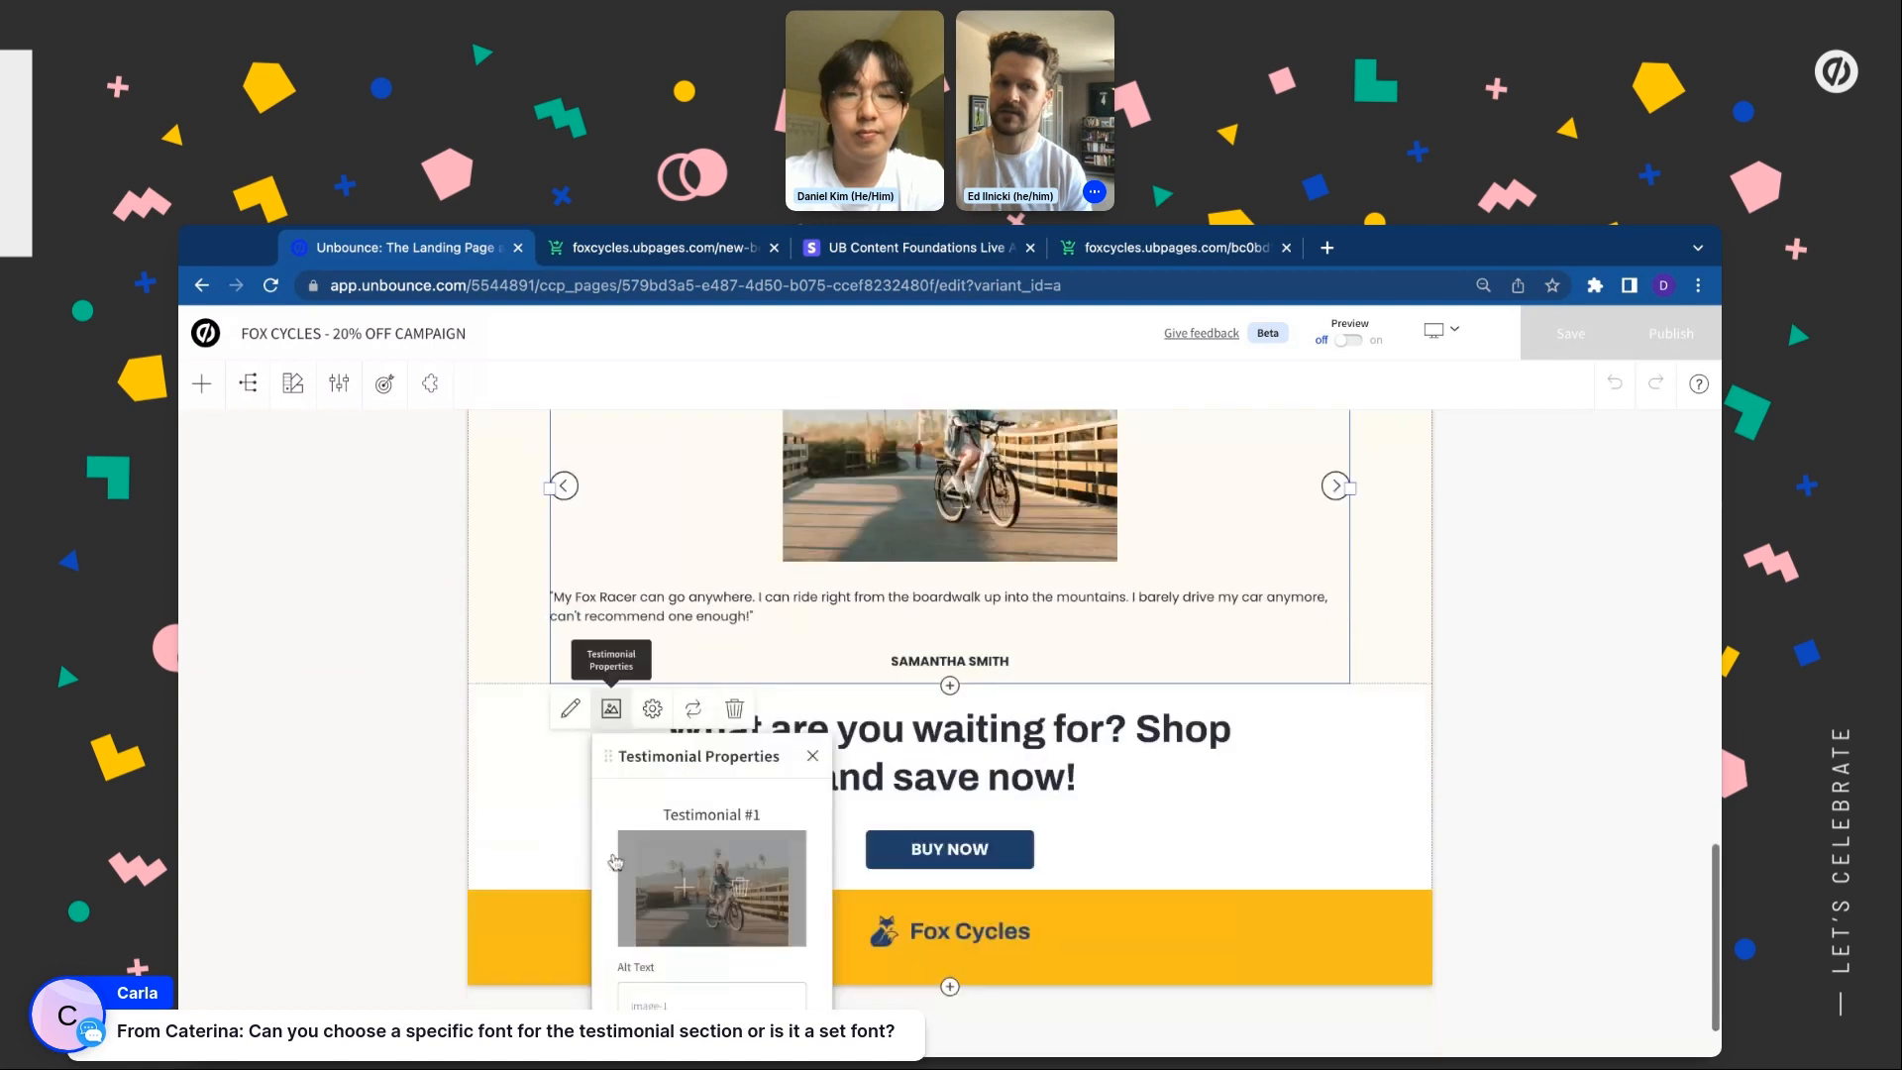
scroll(712, 862, down, 5)
scroll(712, 852, down, 10)
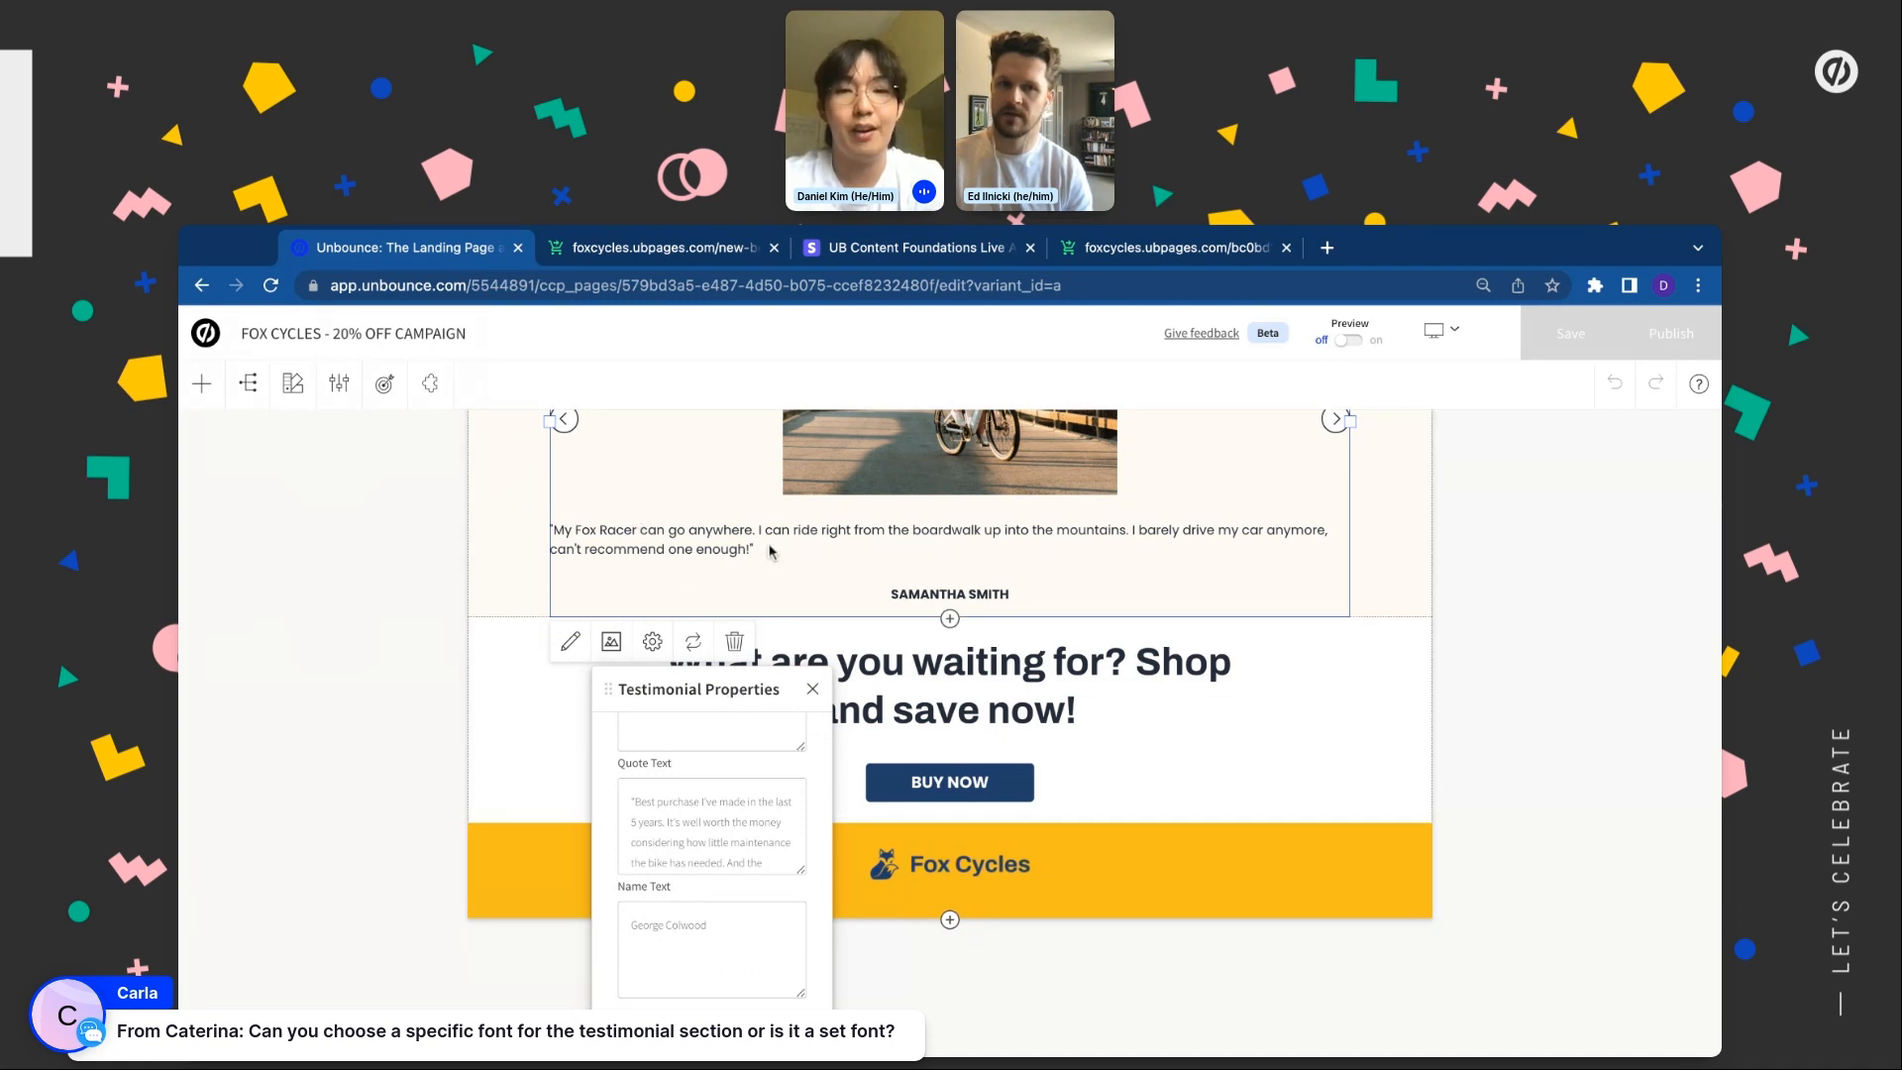
drag(777, 550, 607, 533)
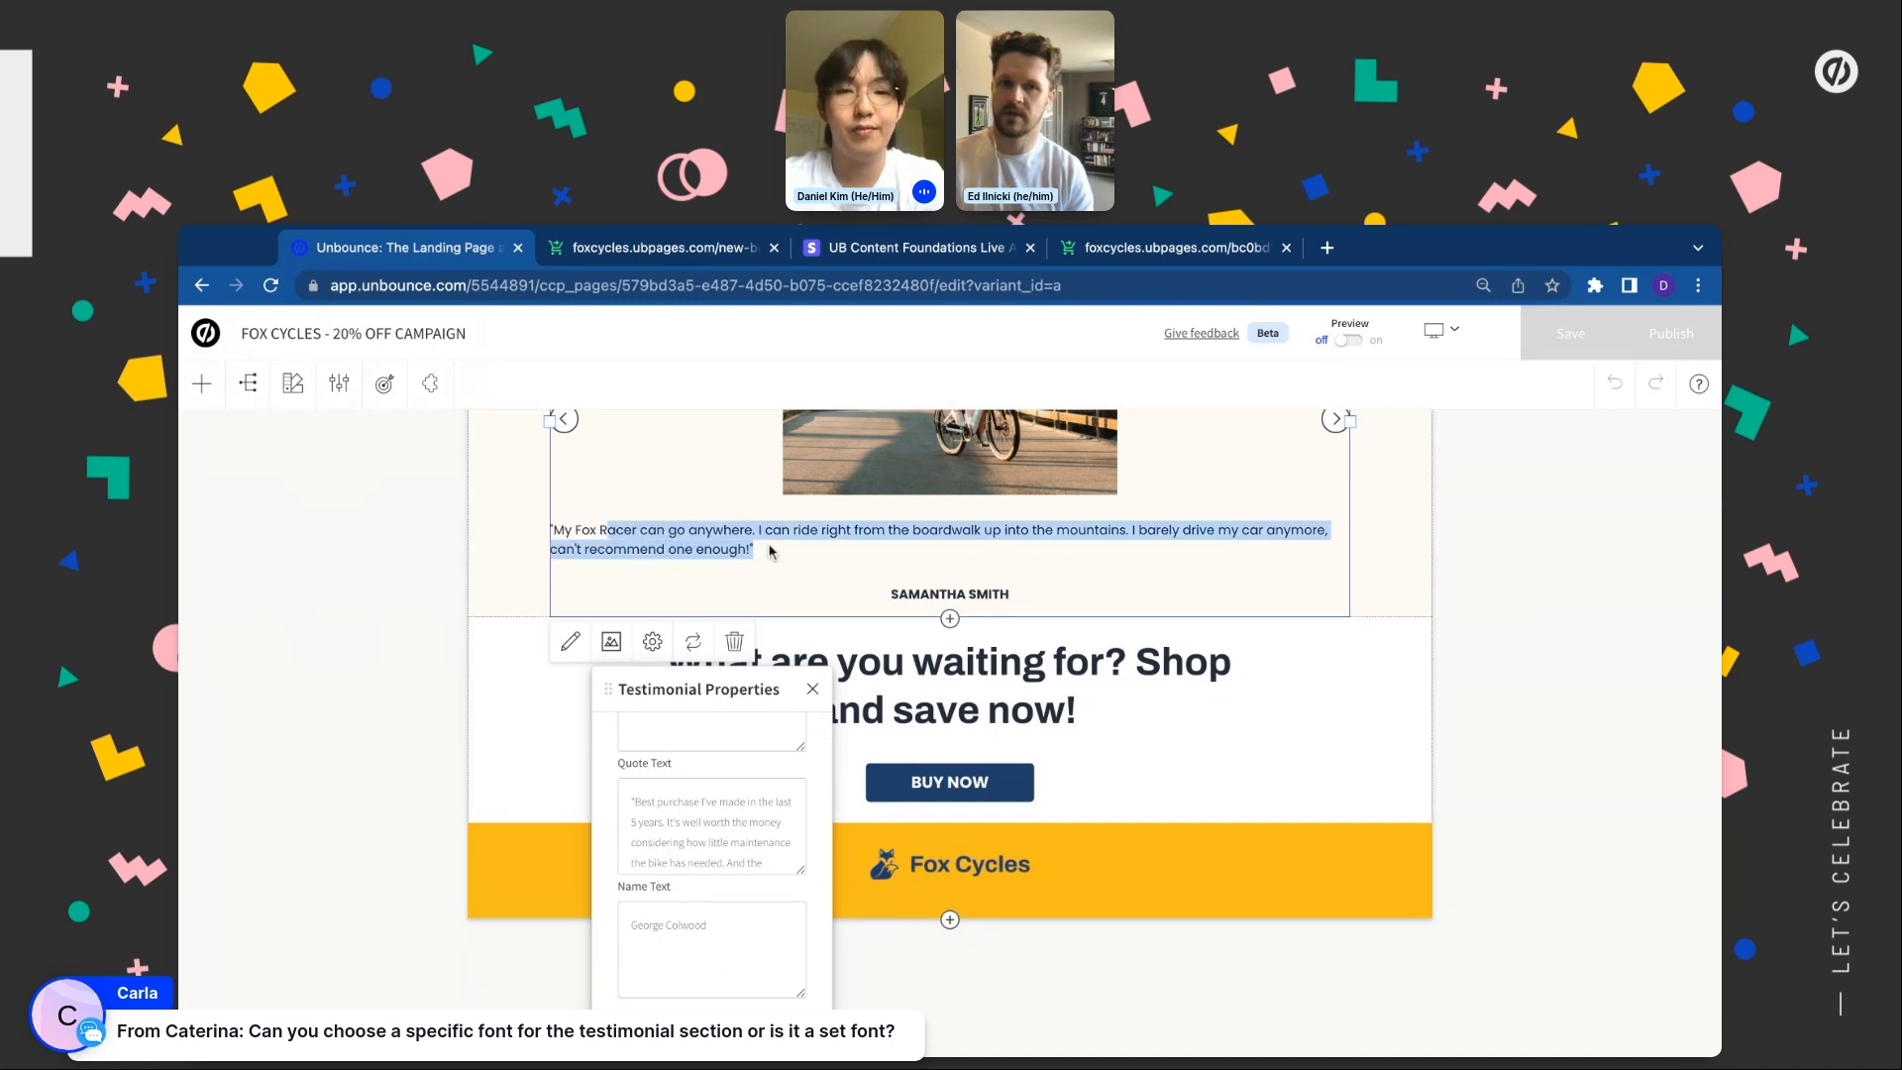
click(660, 551)
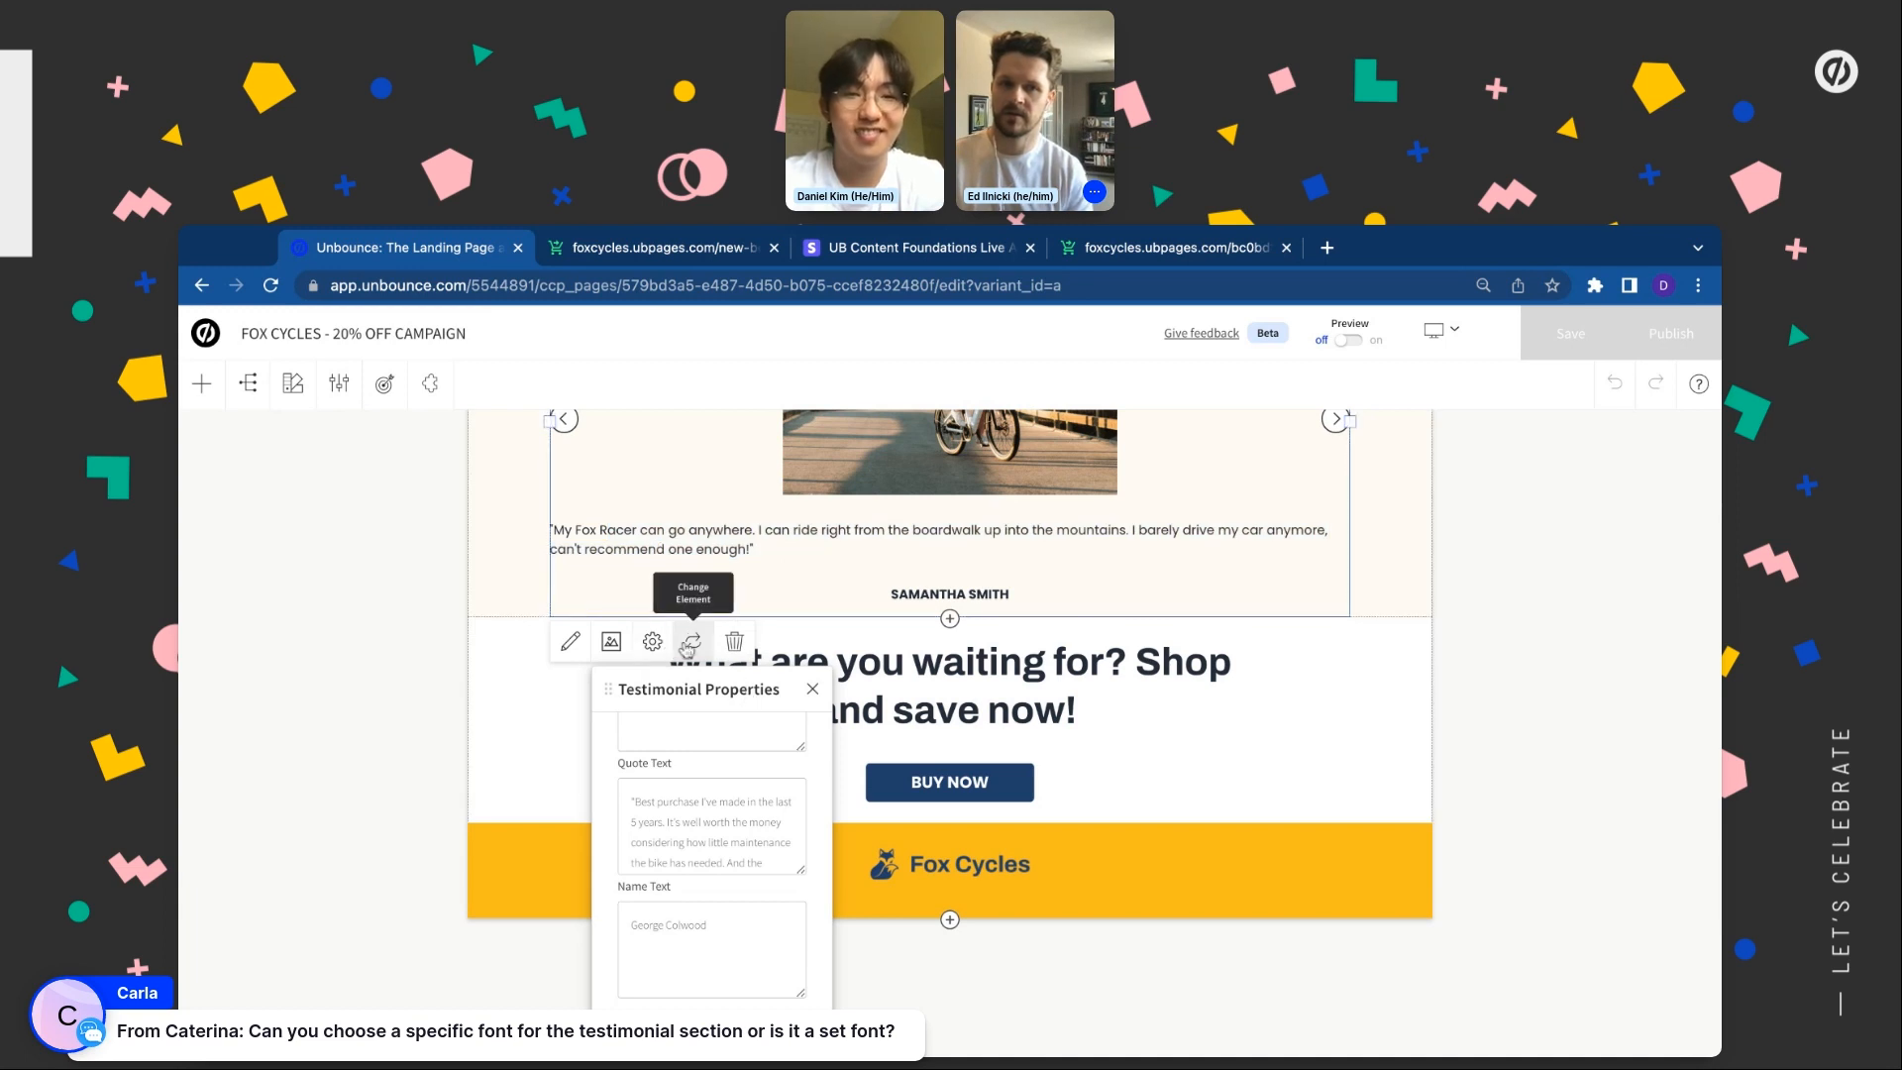
click(652, 644)
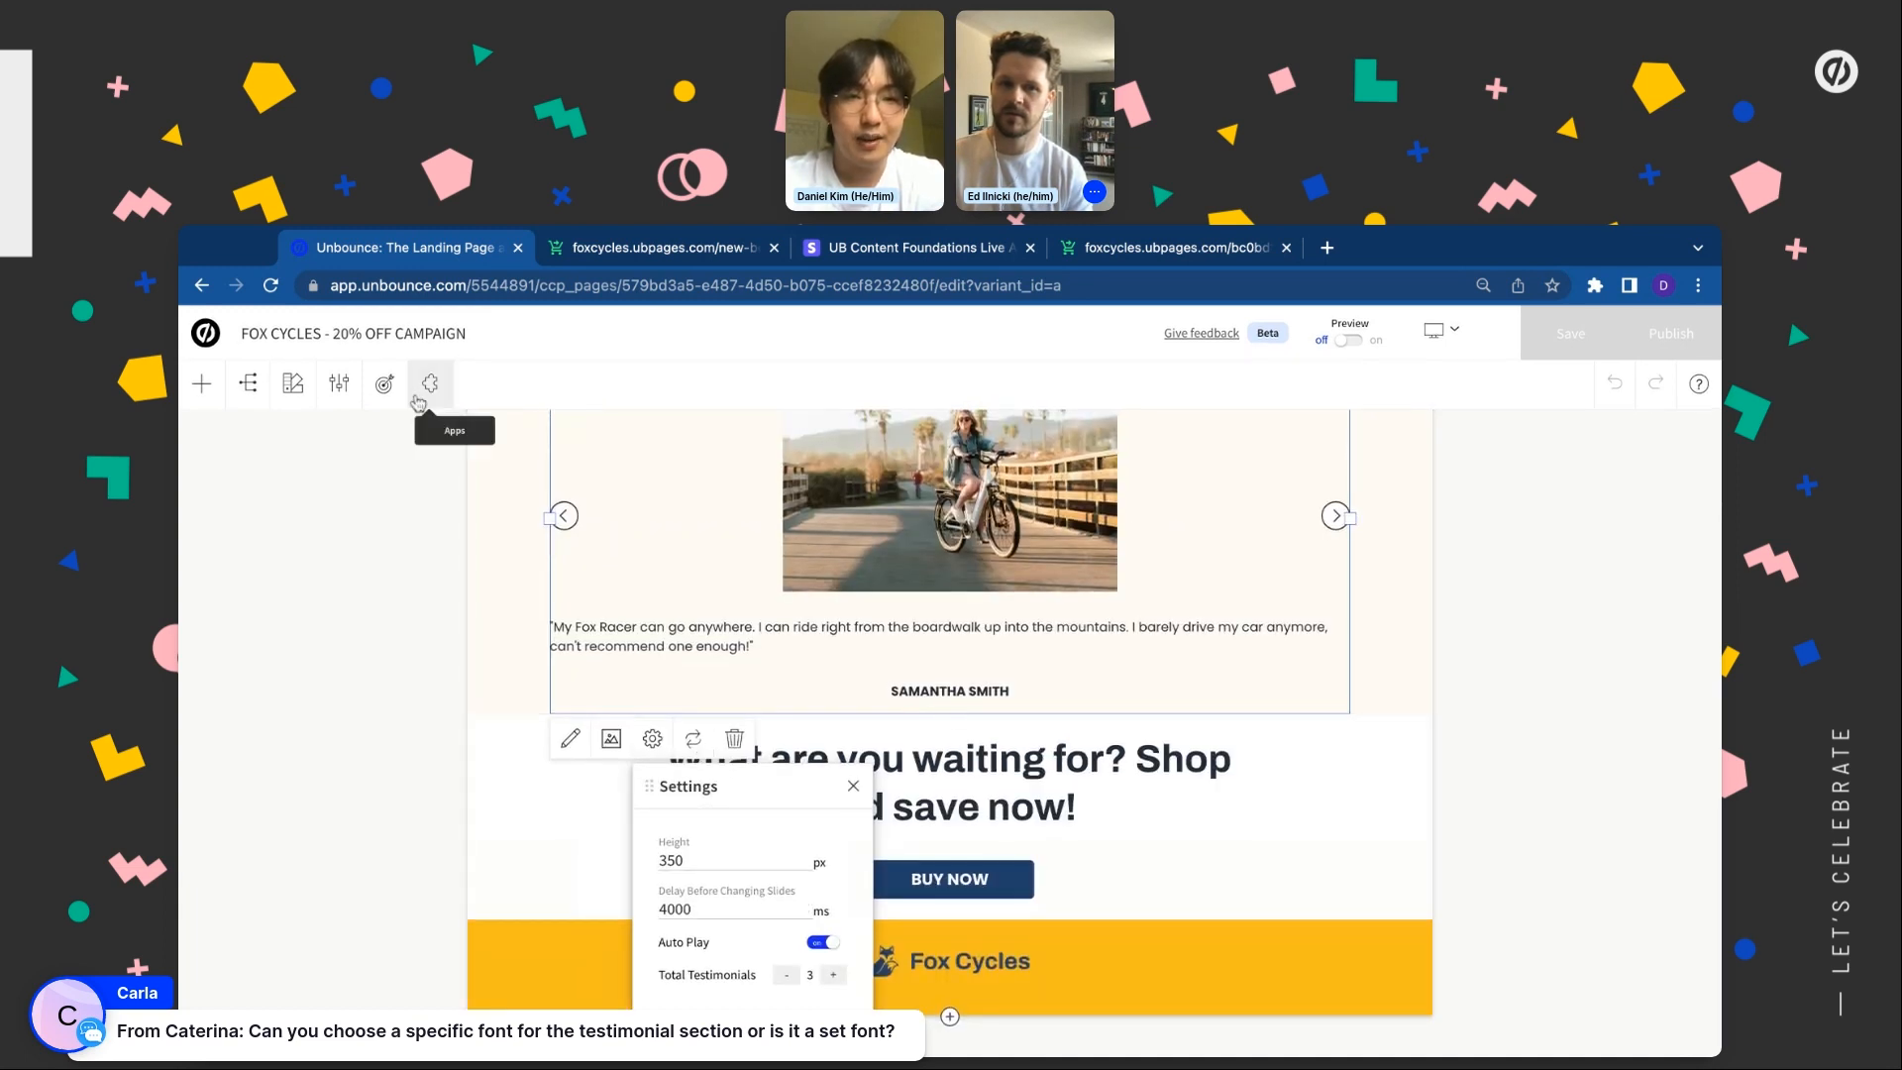
In the Style Guide, try Anonymous Pro as the paragraph font, then revert to Poppins
click(292, 389)
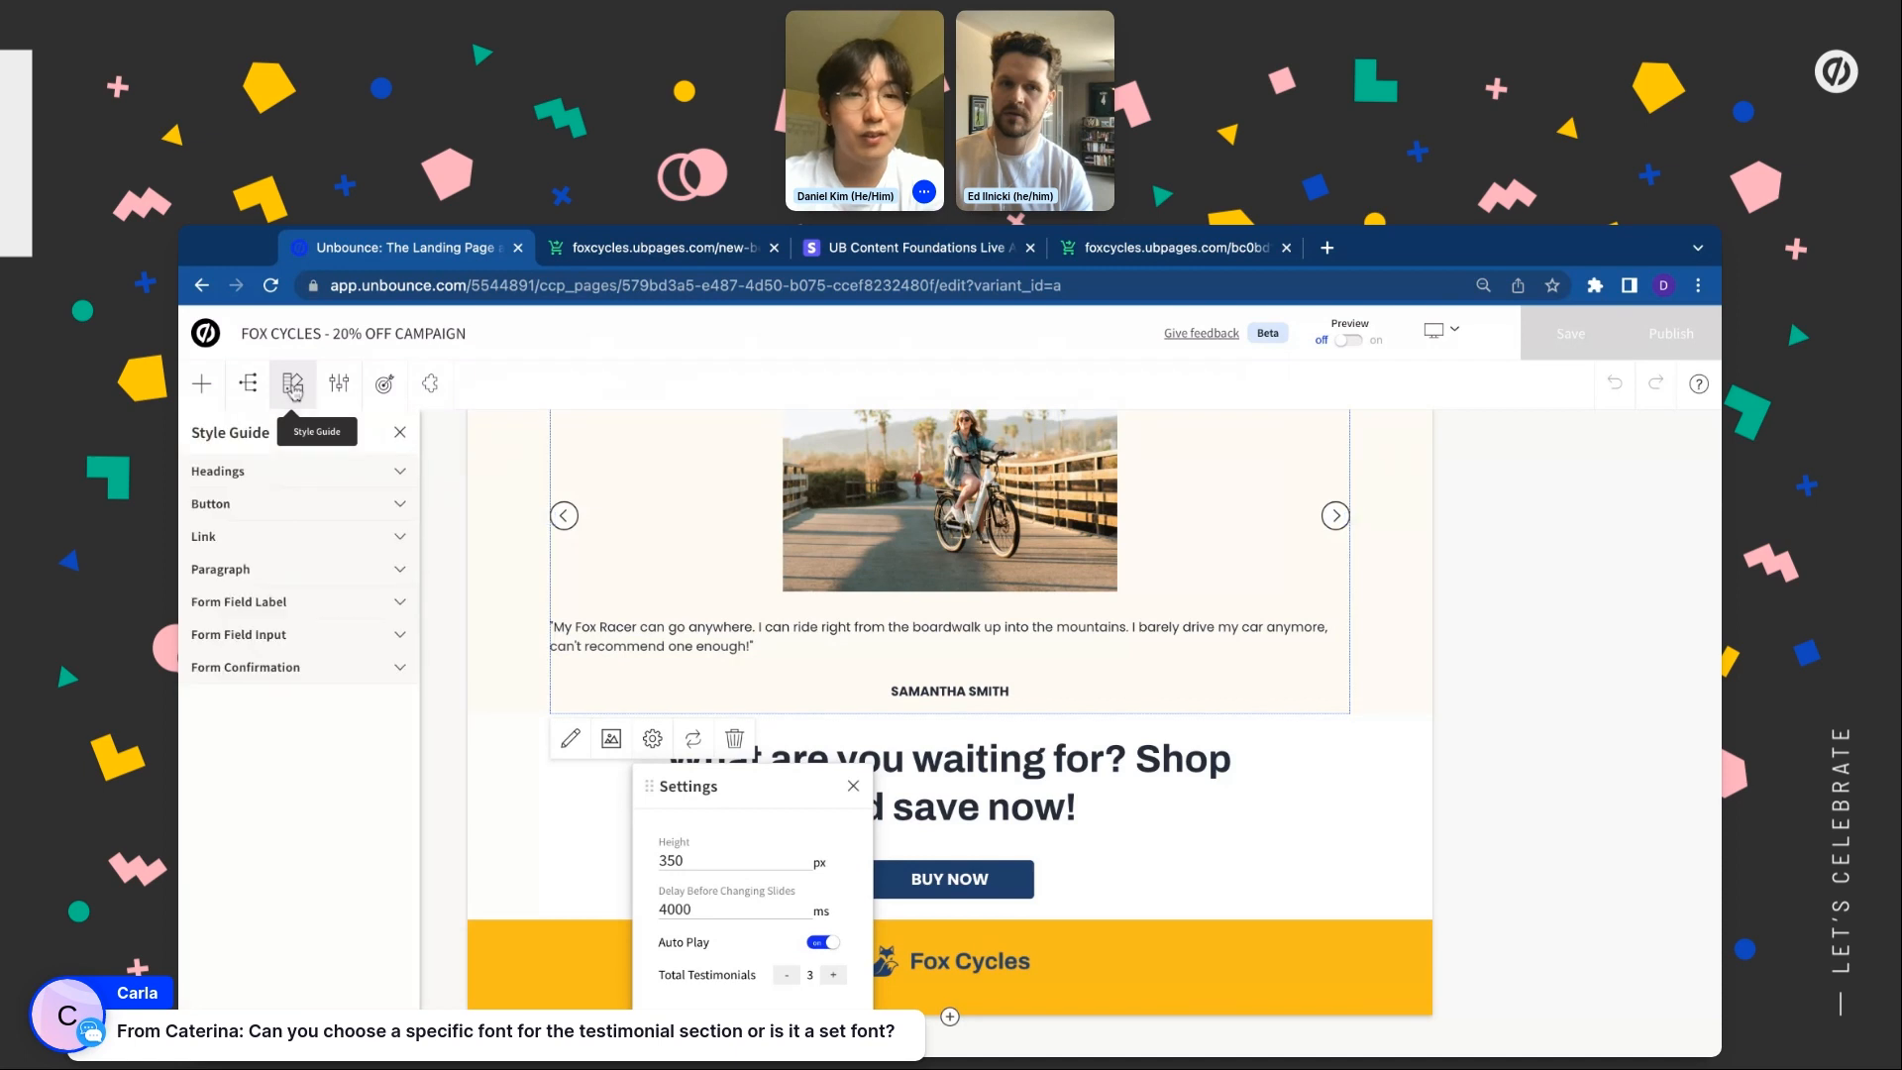
click(252, 573)
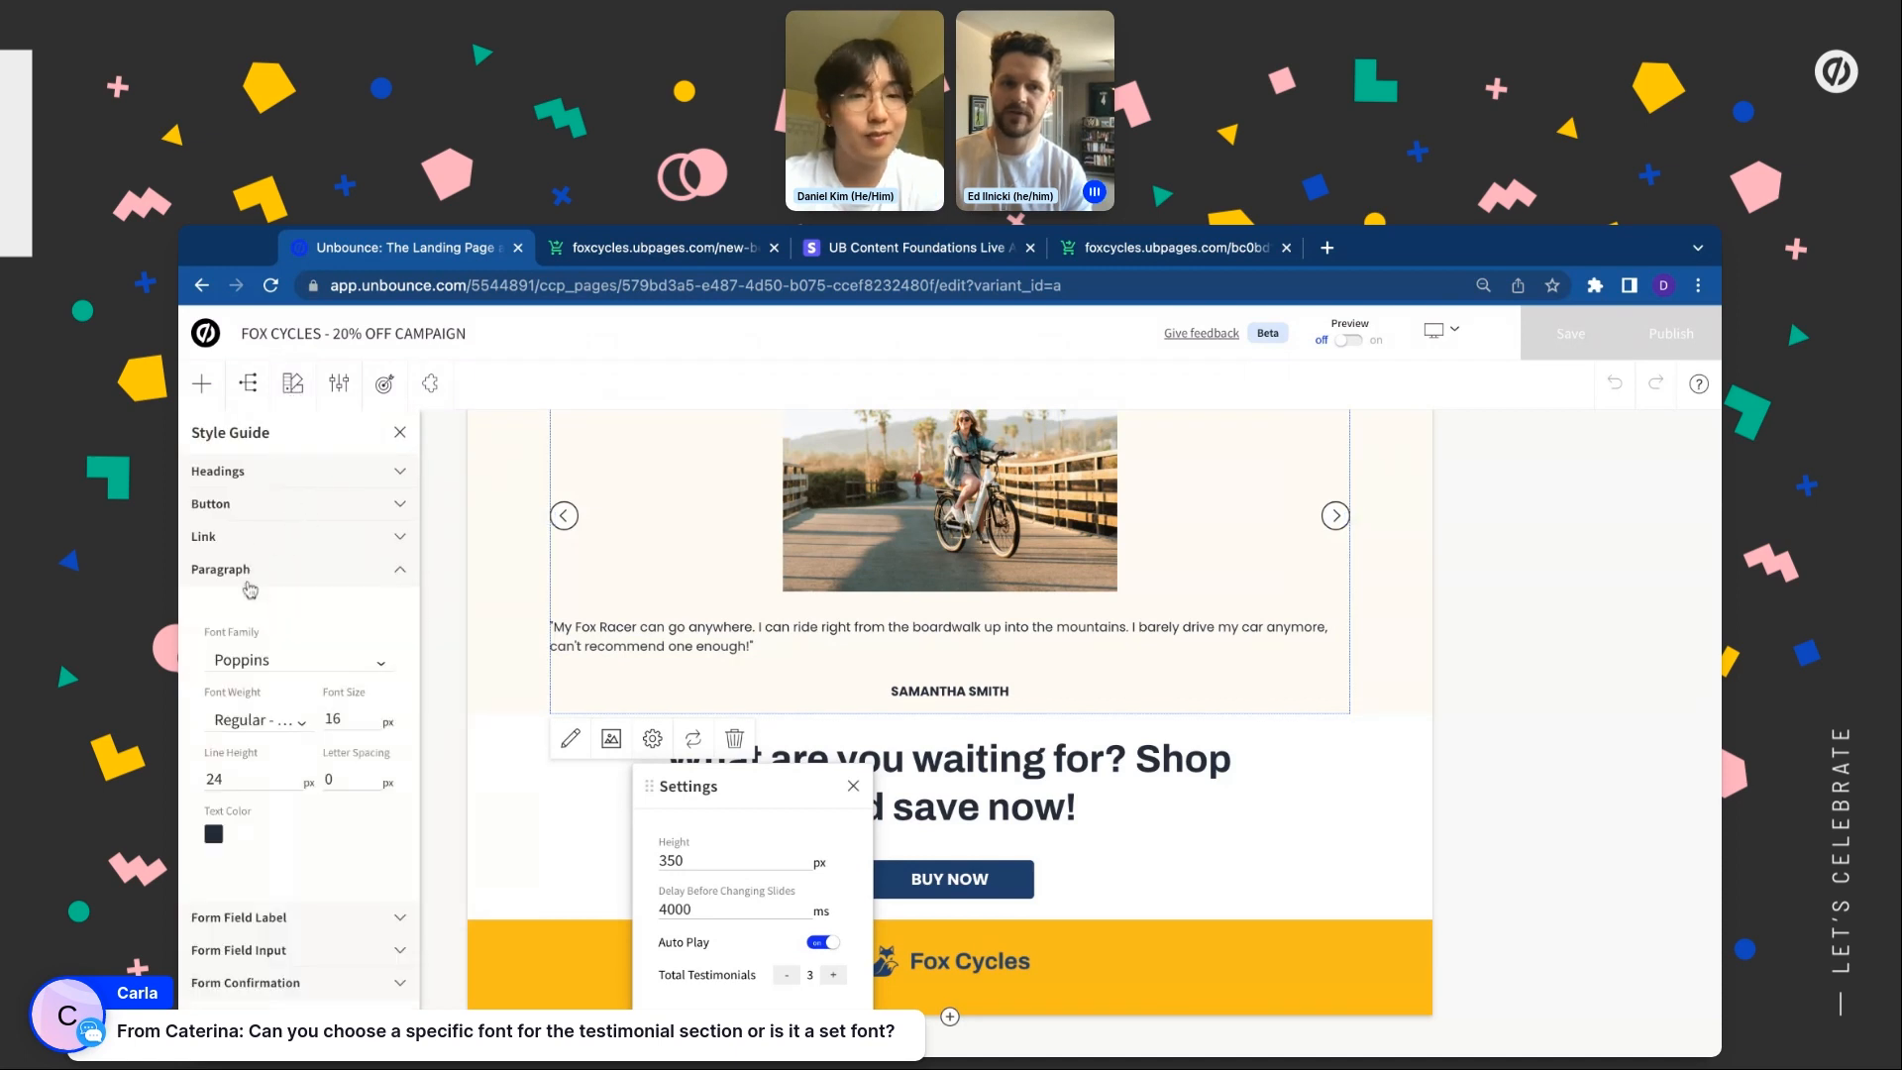
click(277, 662)
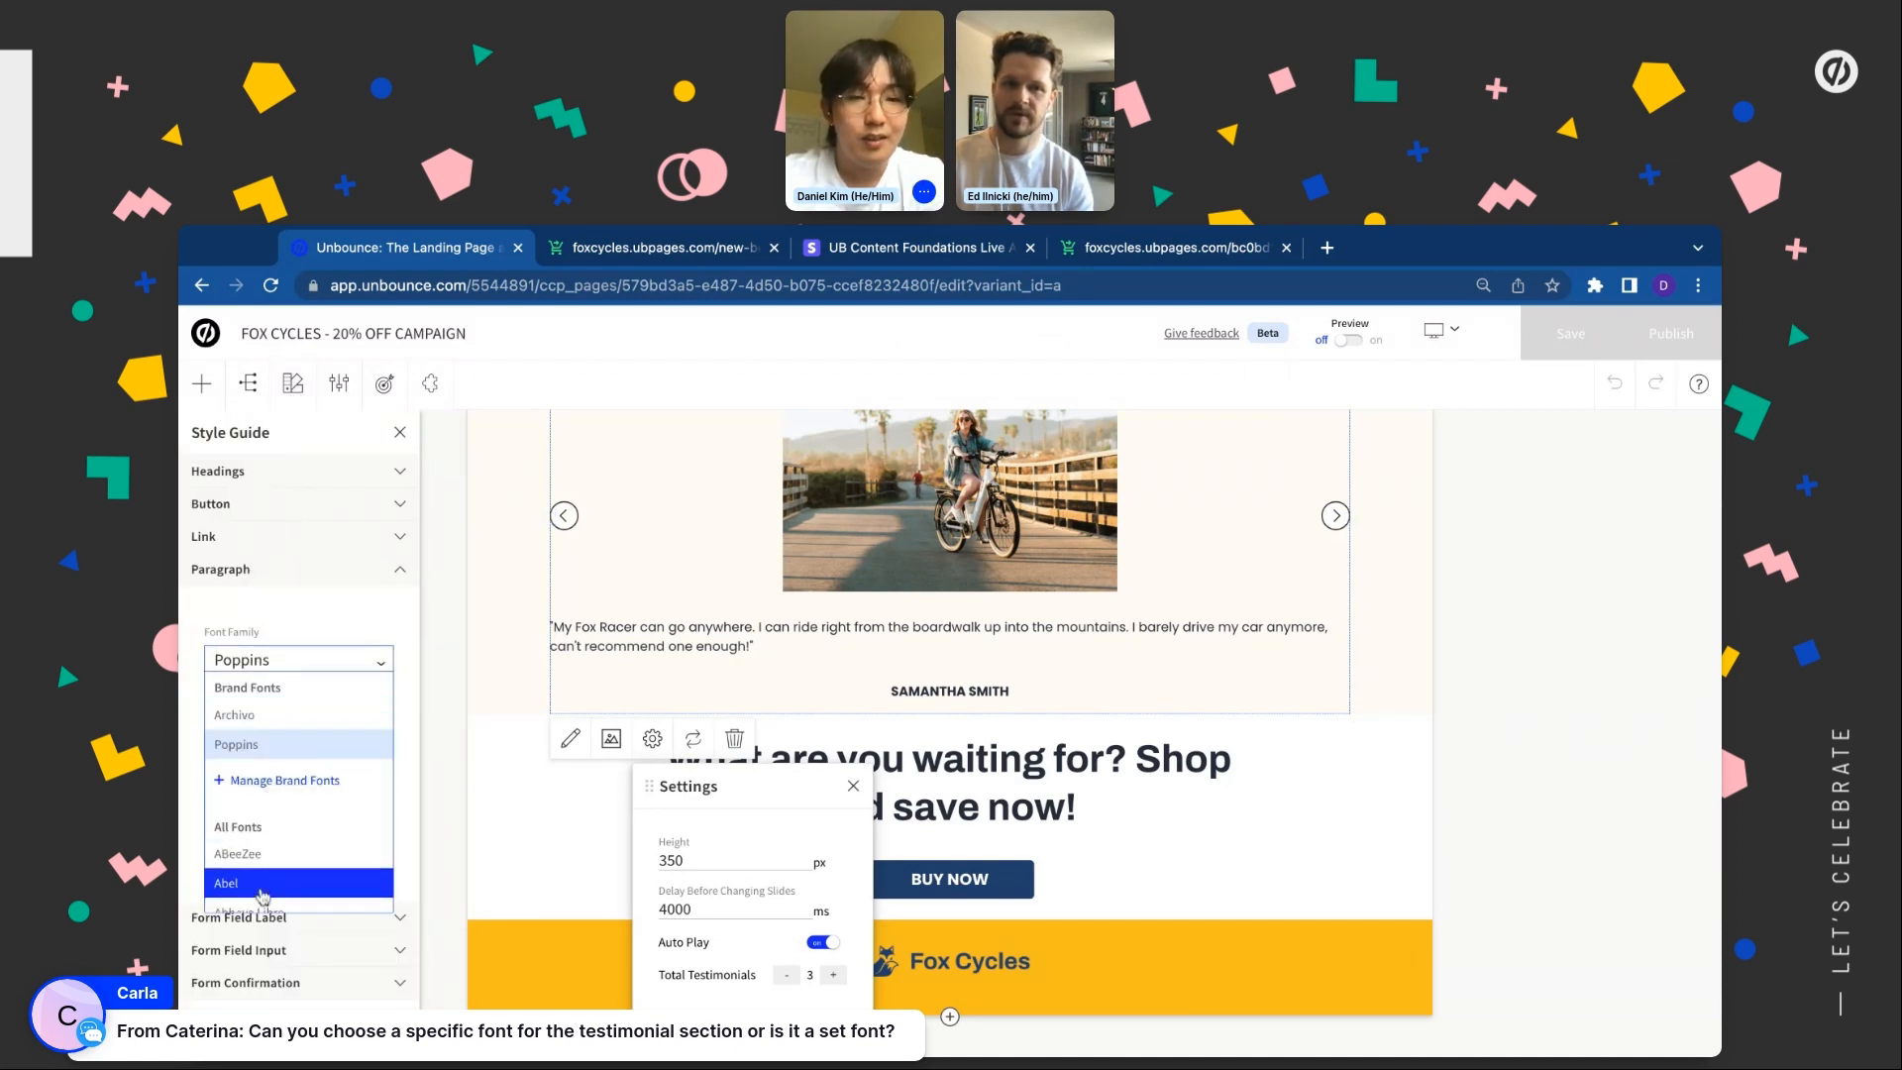
scroll(315, 770, down, 8)
scroll(315, 770, down, 5)
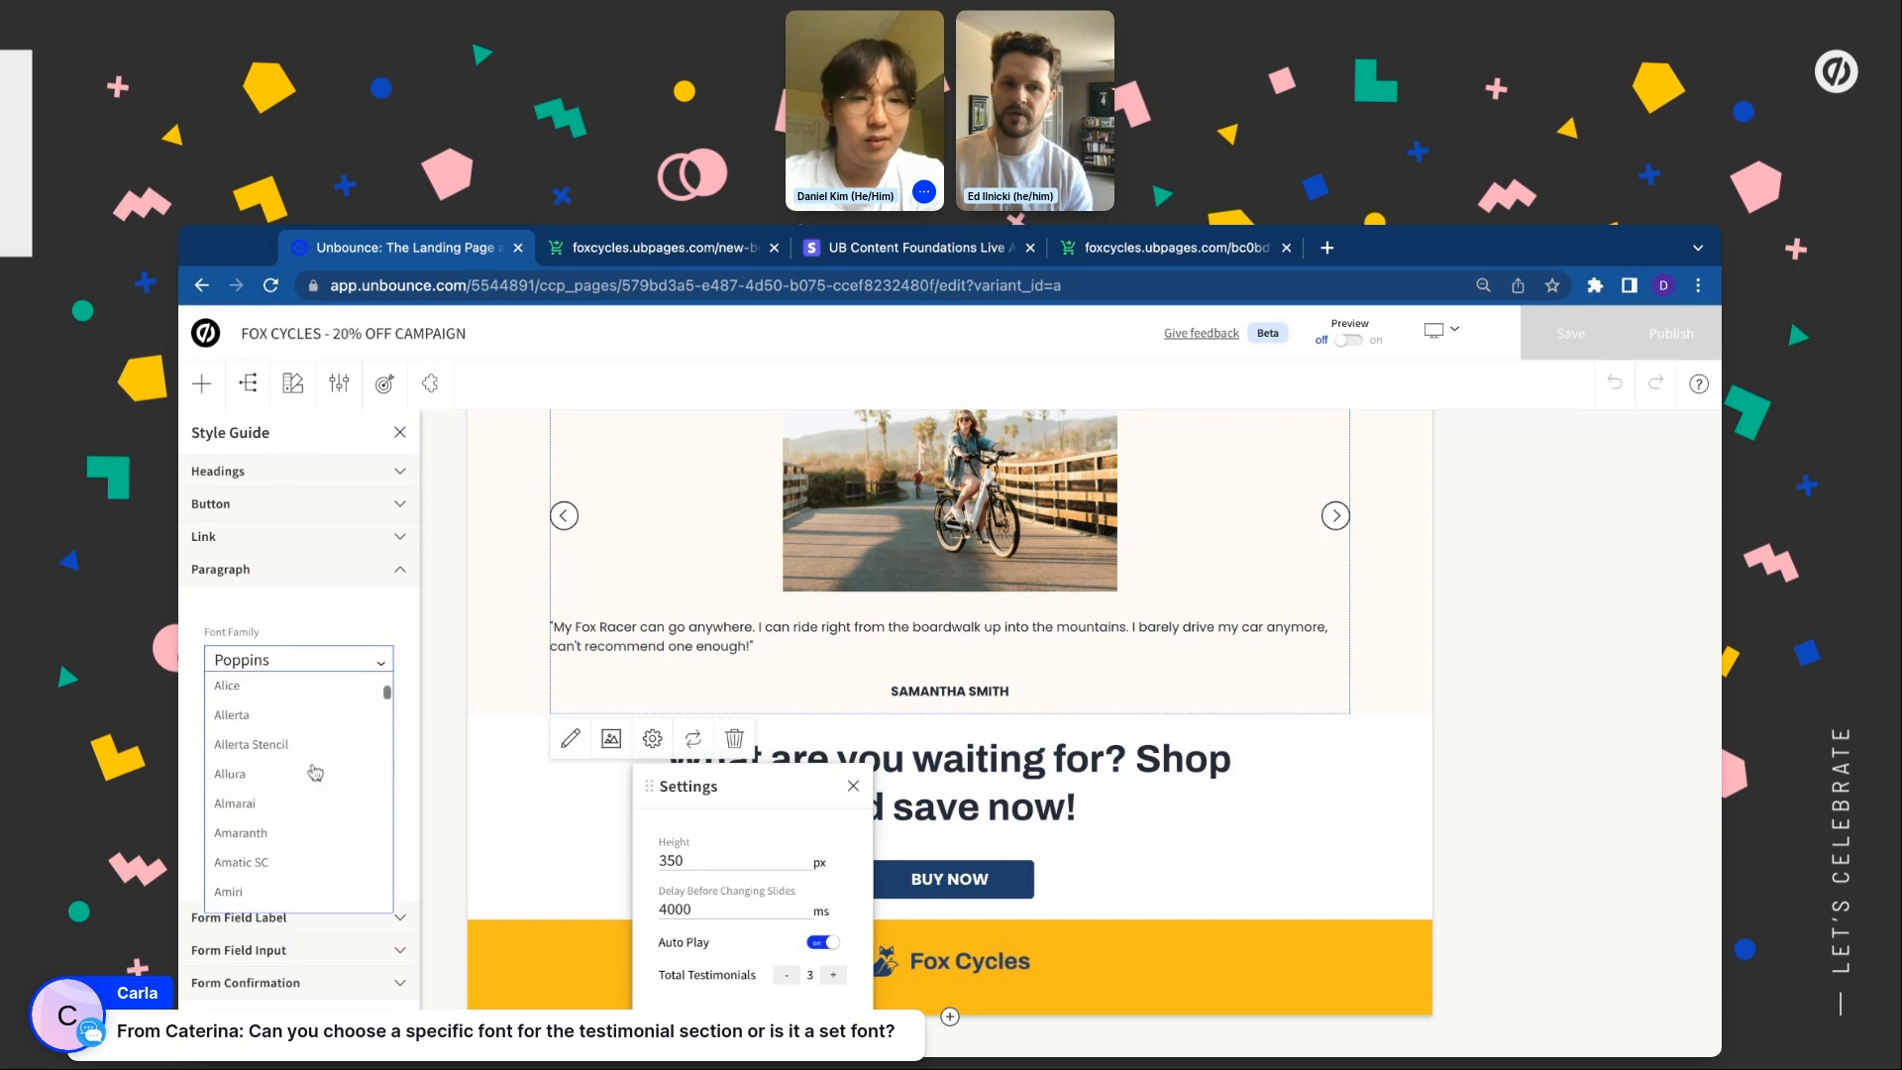
click(312, 770)
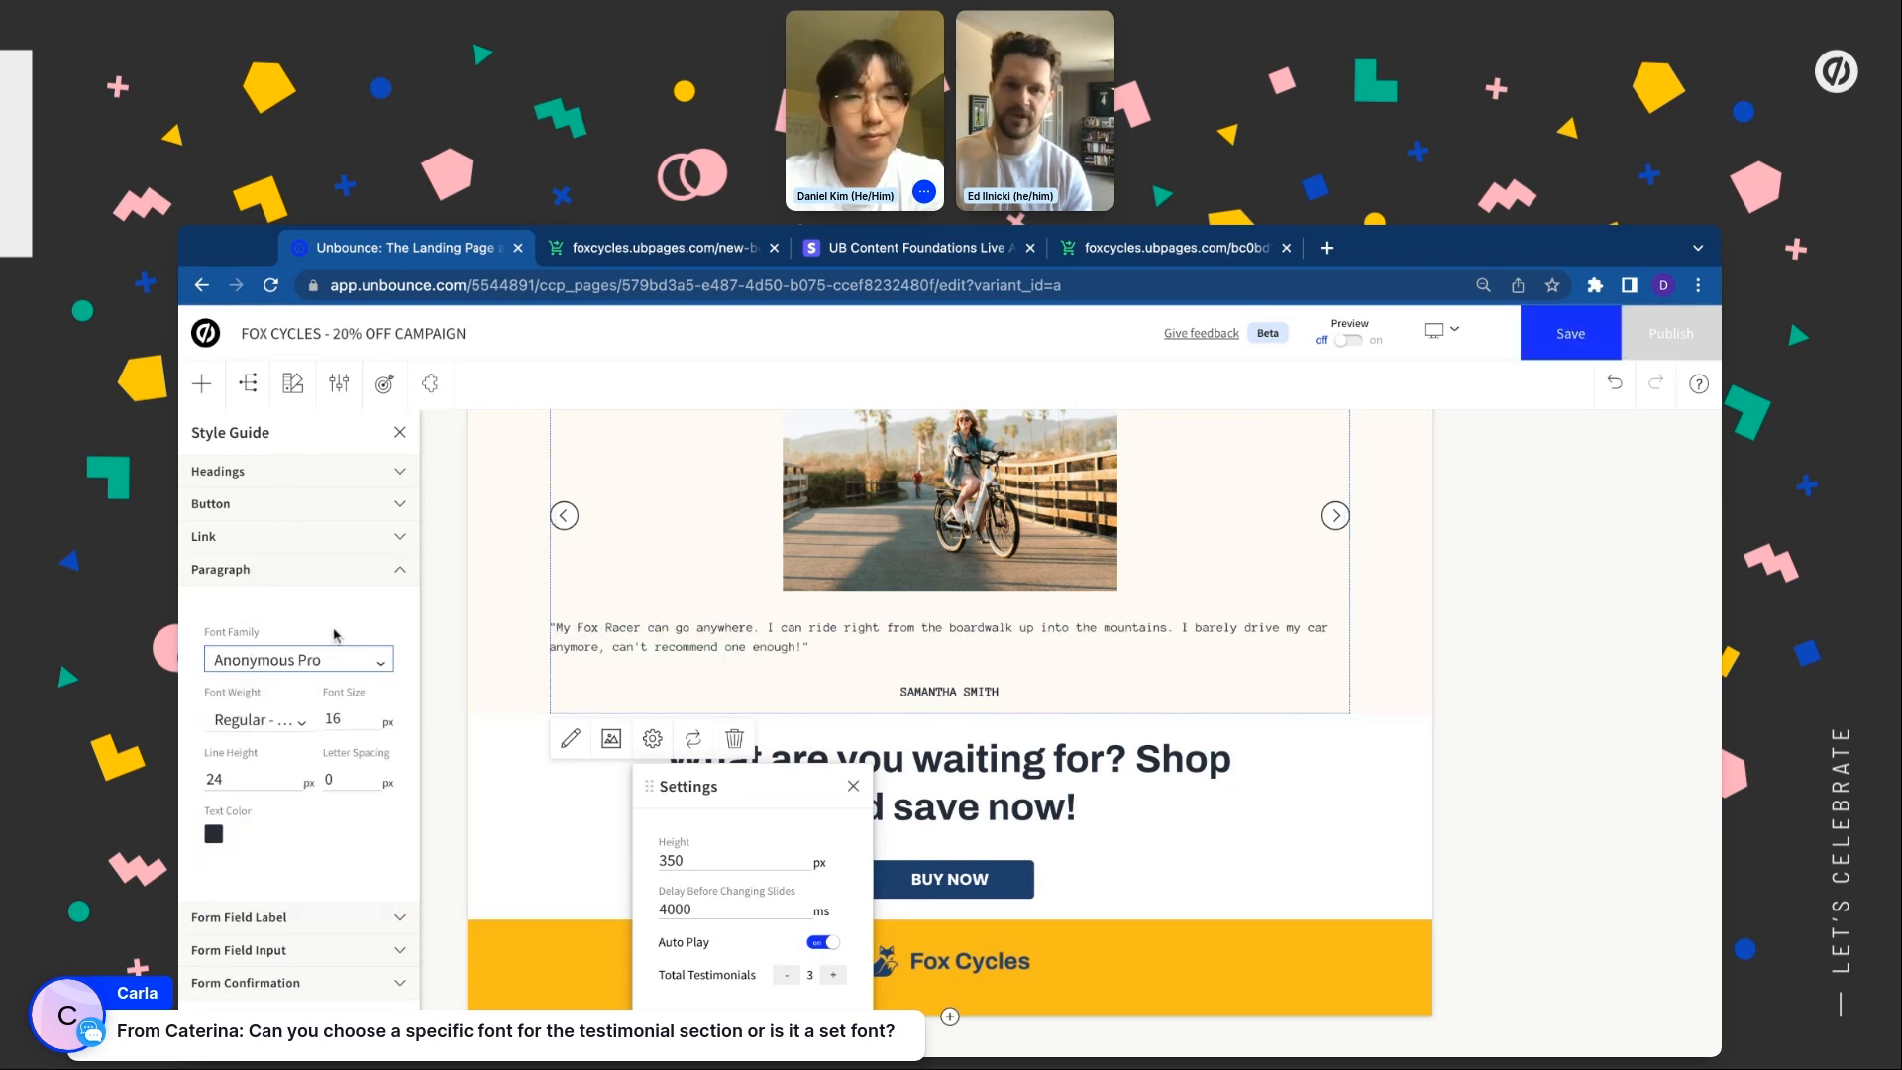
click(323, 657)
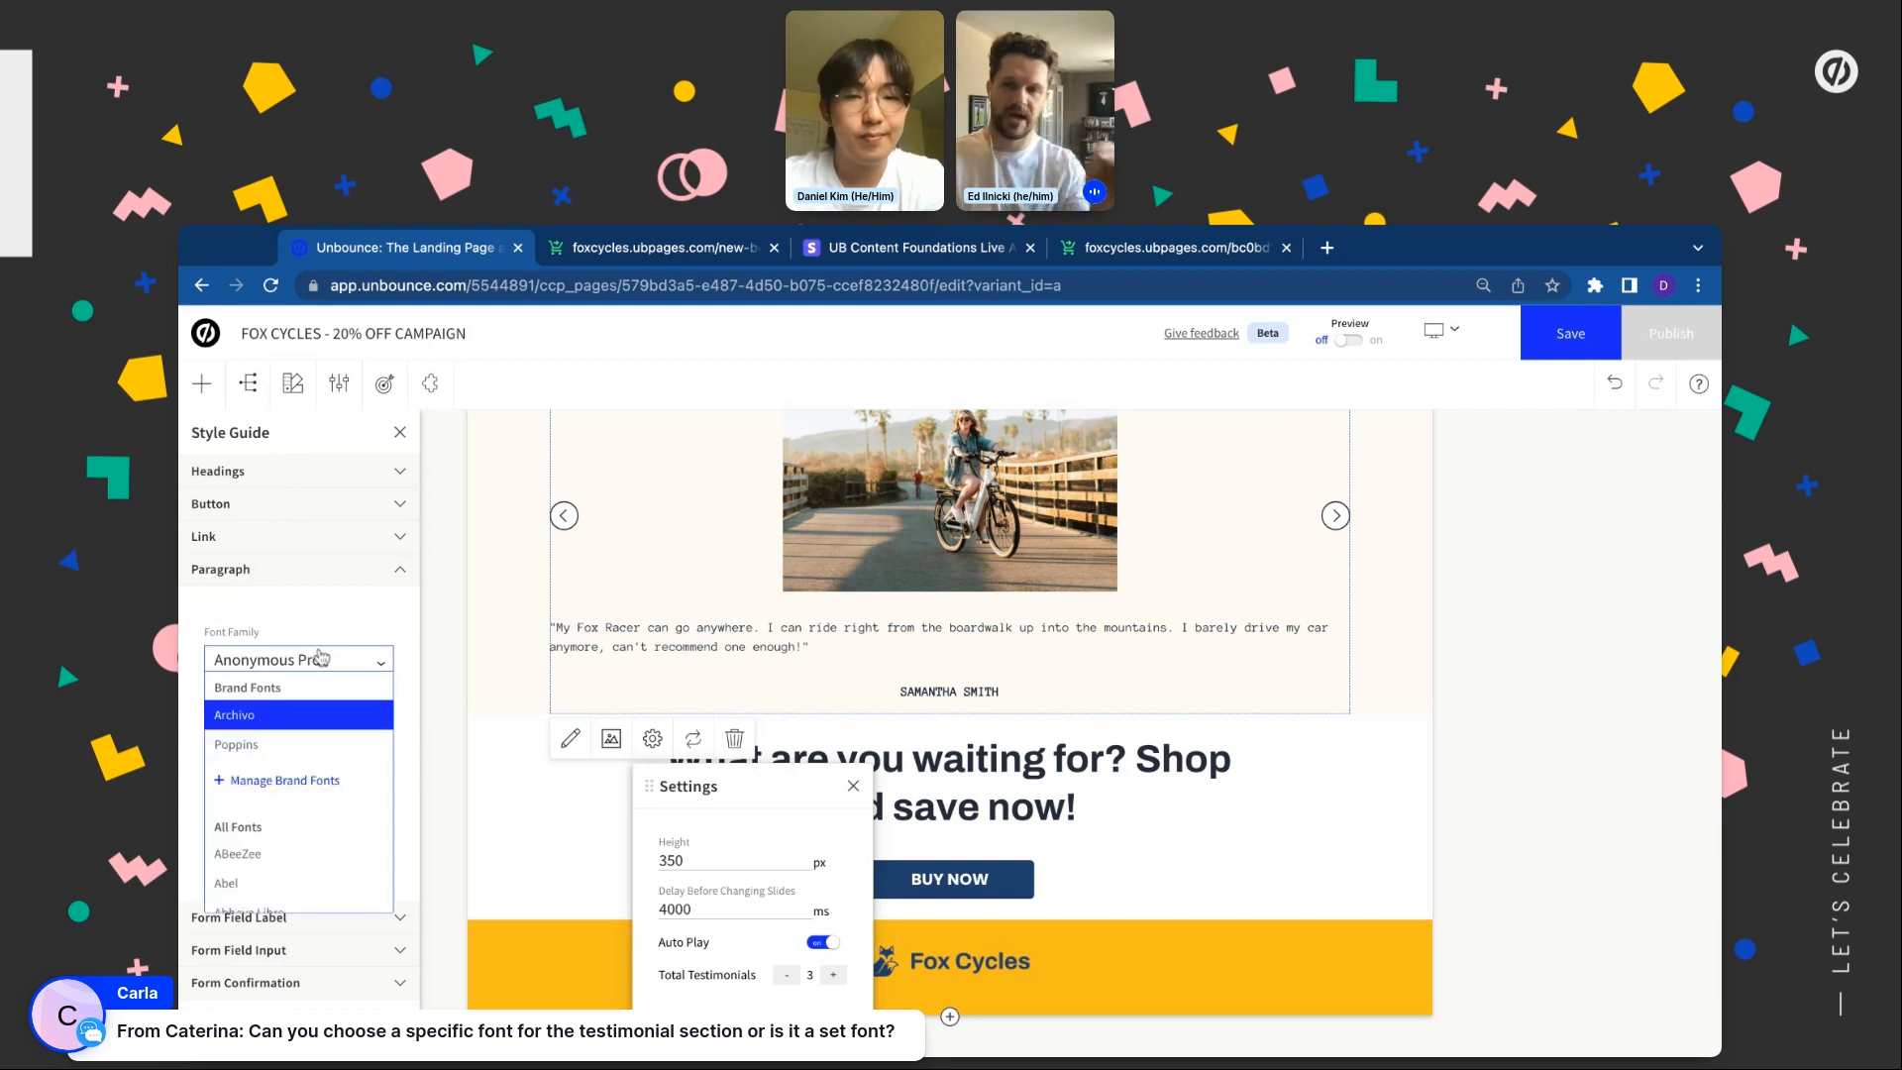
click(286, 743)
Set the paragraph font to Berkshire Swash and bring up the Apps panel
click(308, 662)
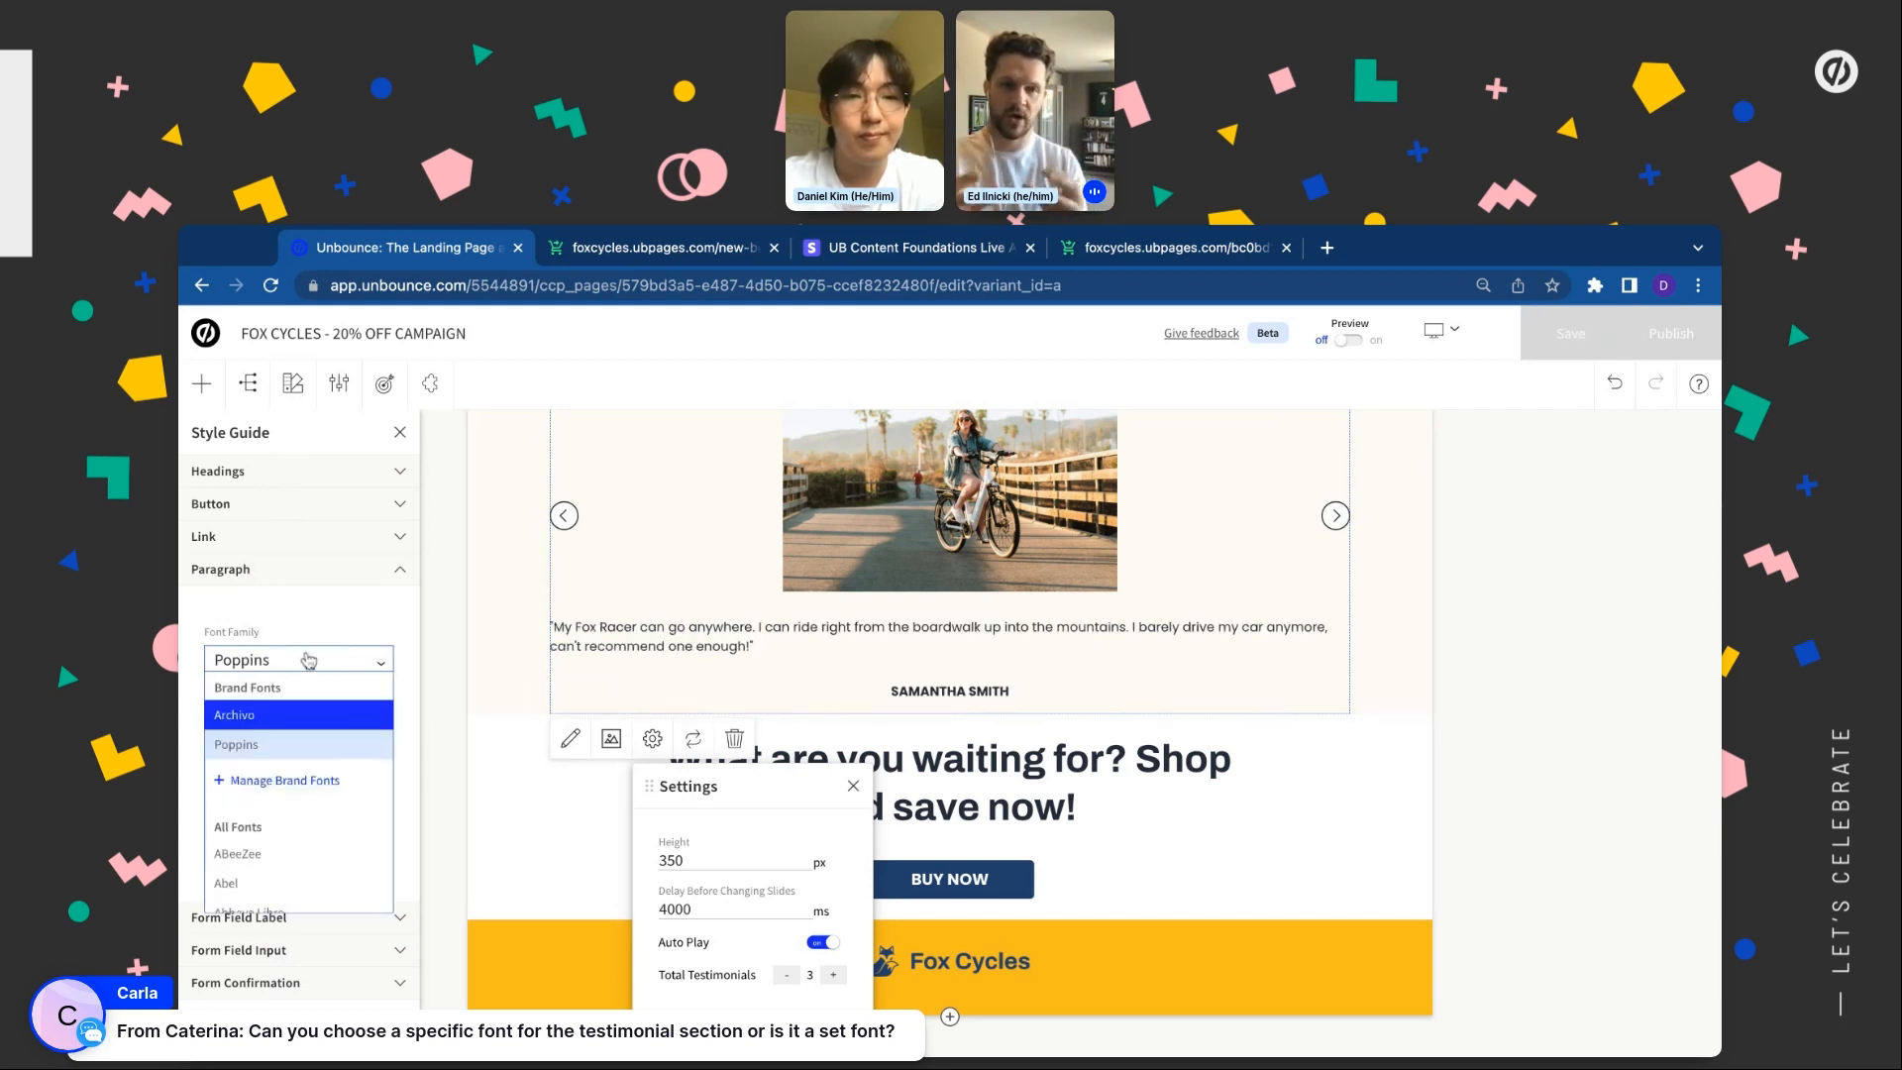
scroll(312, 879, down, 5)
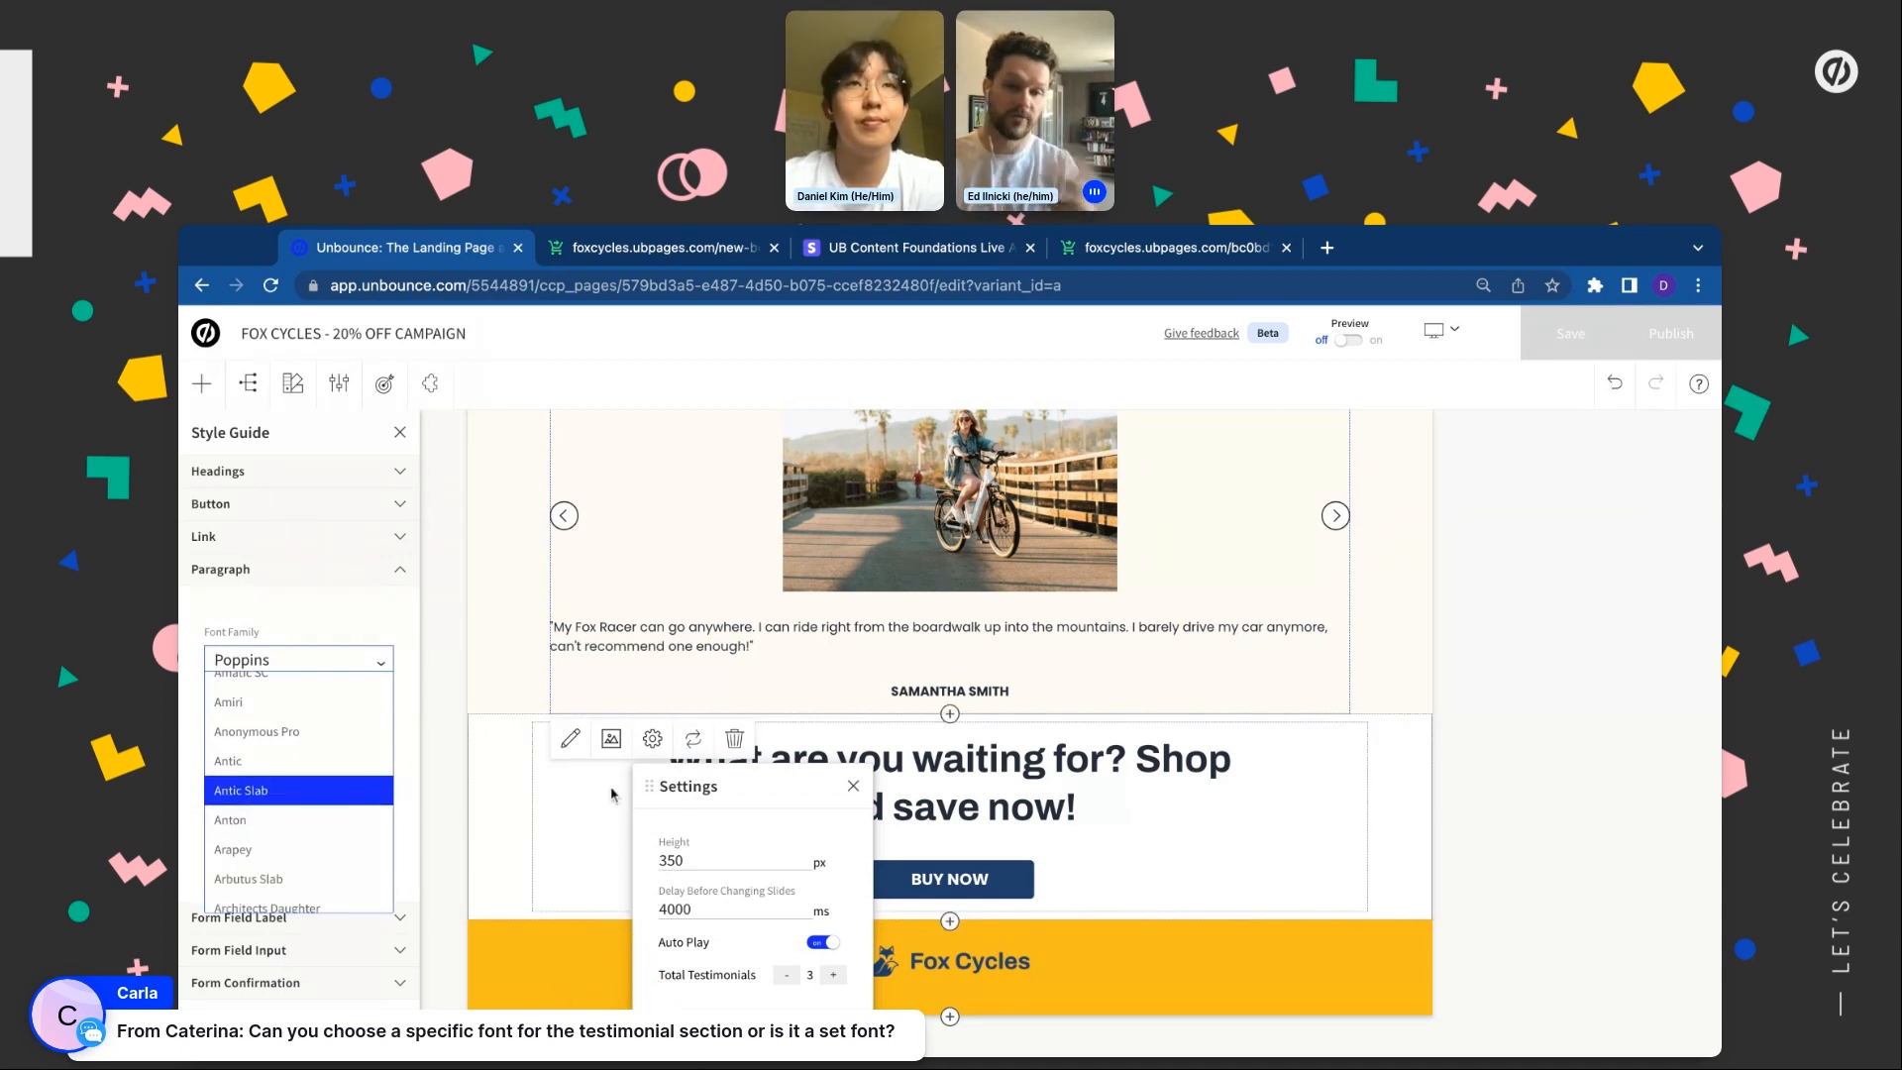
scroll(260, 793, down, 3)
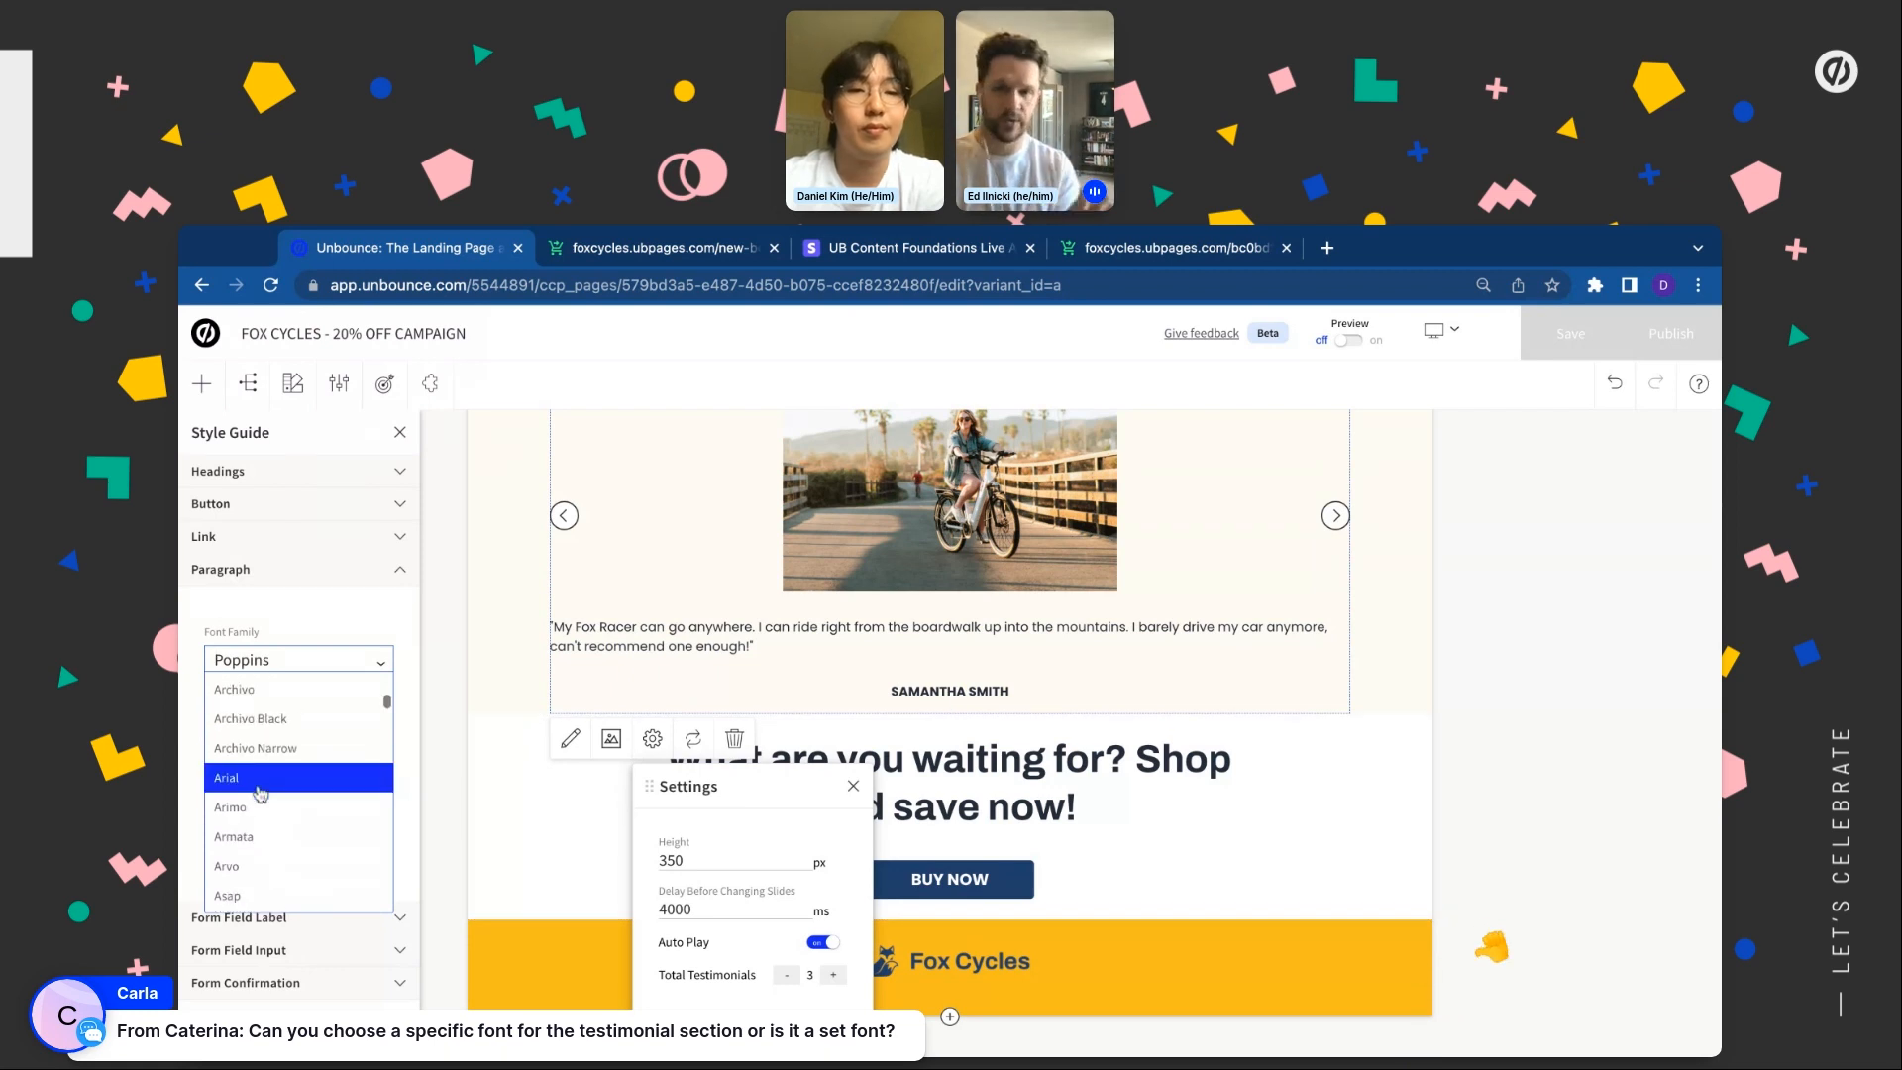
scroll(261, 792, down, 8)
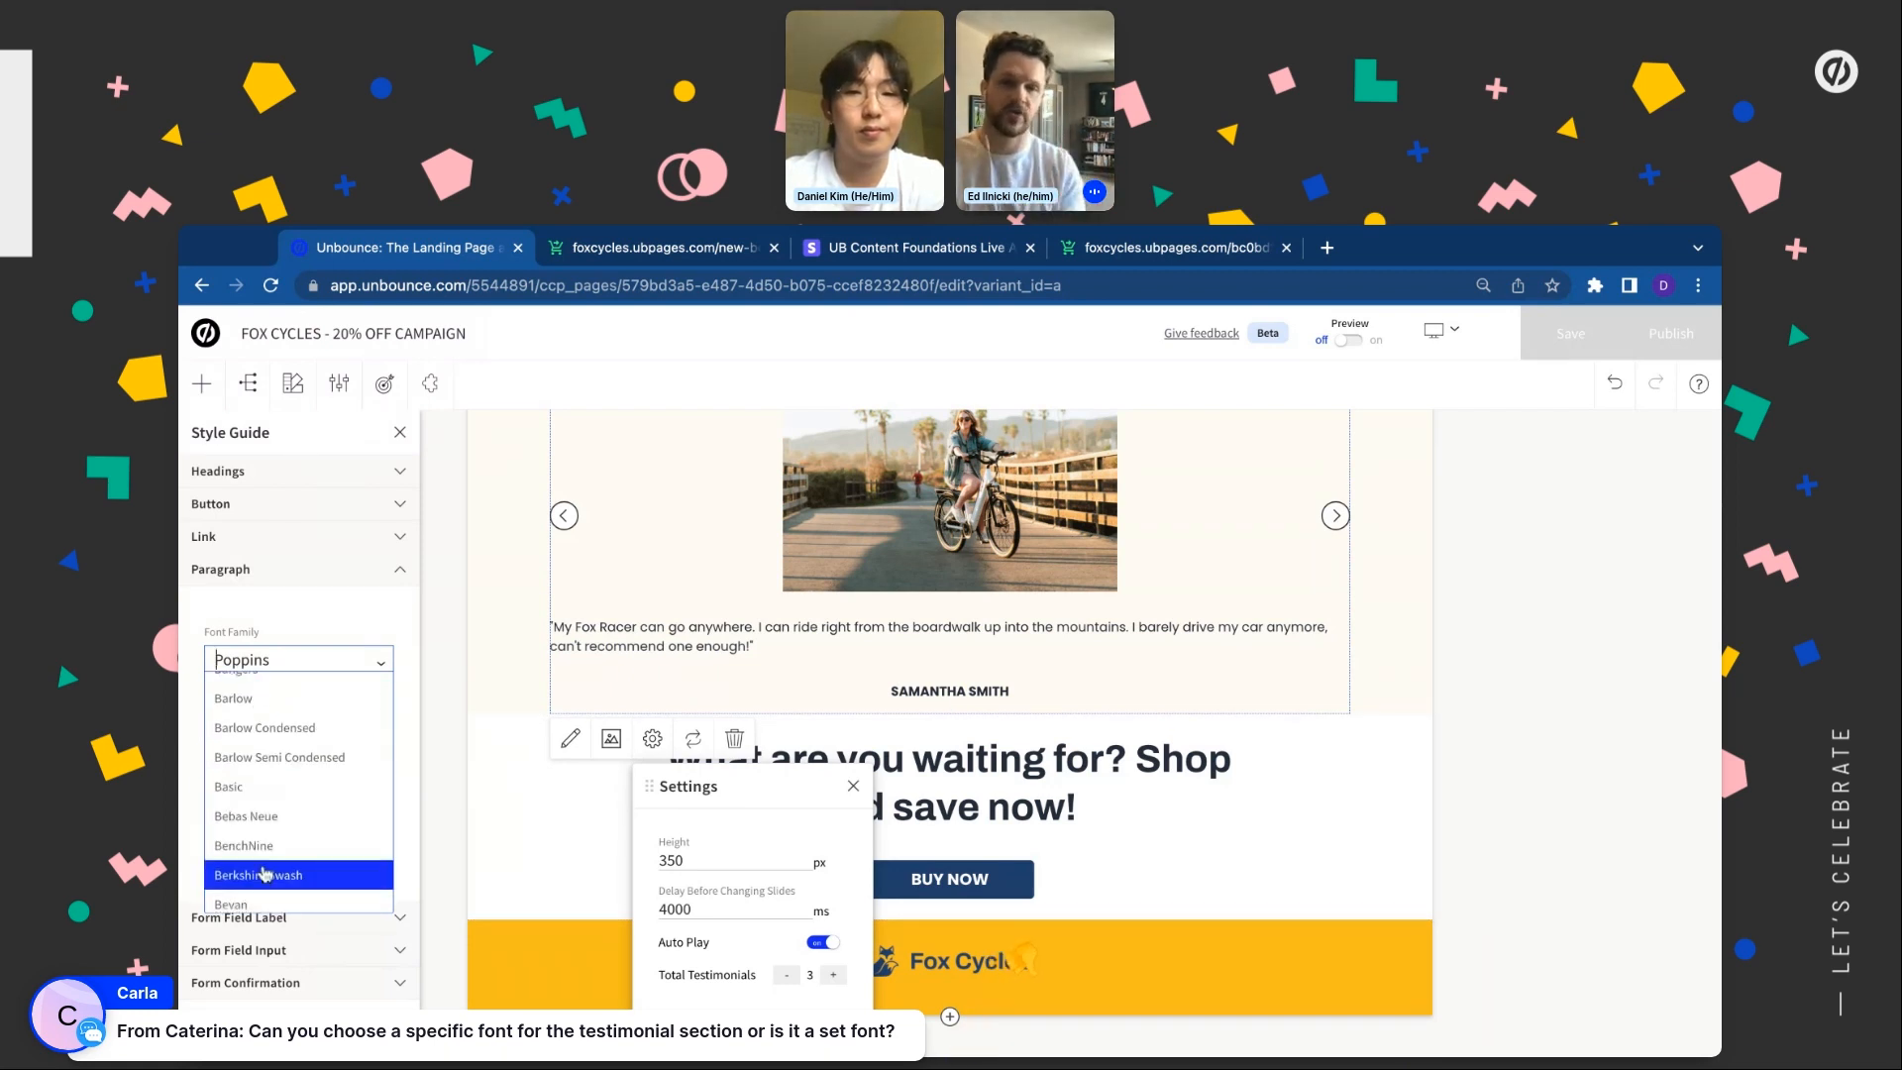
click(264, 874)
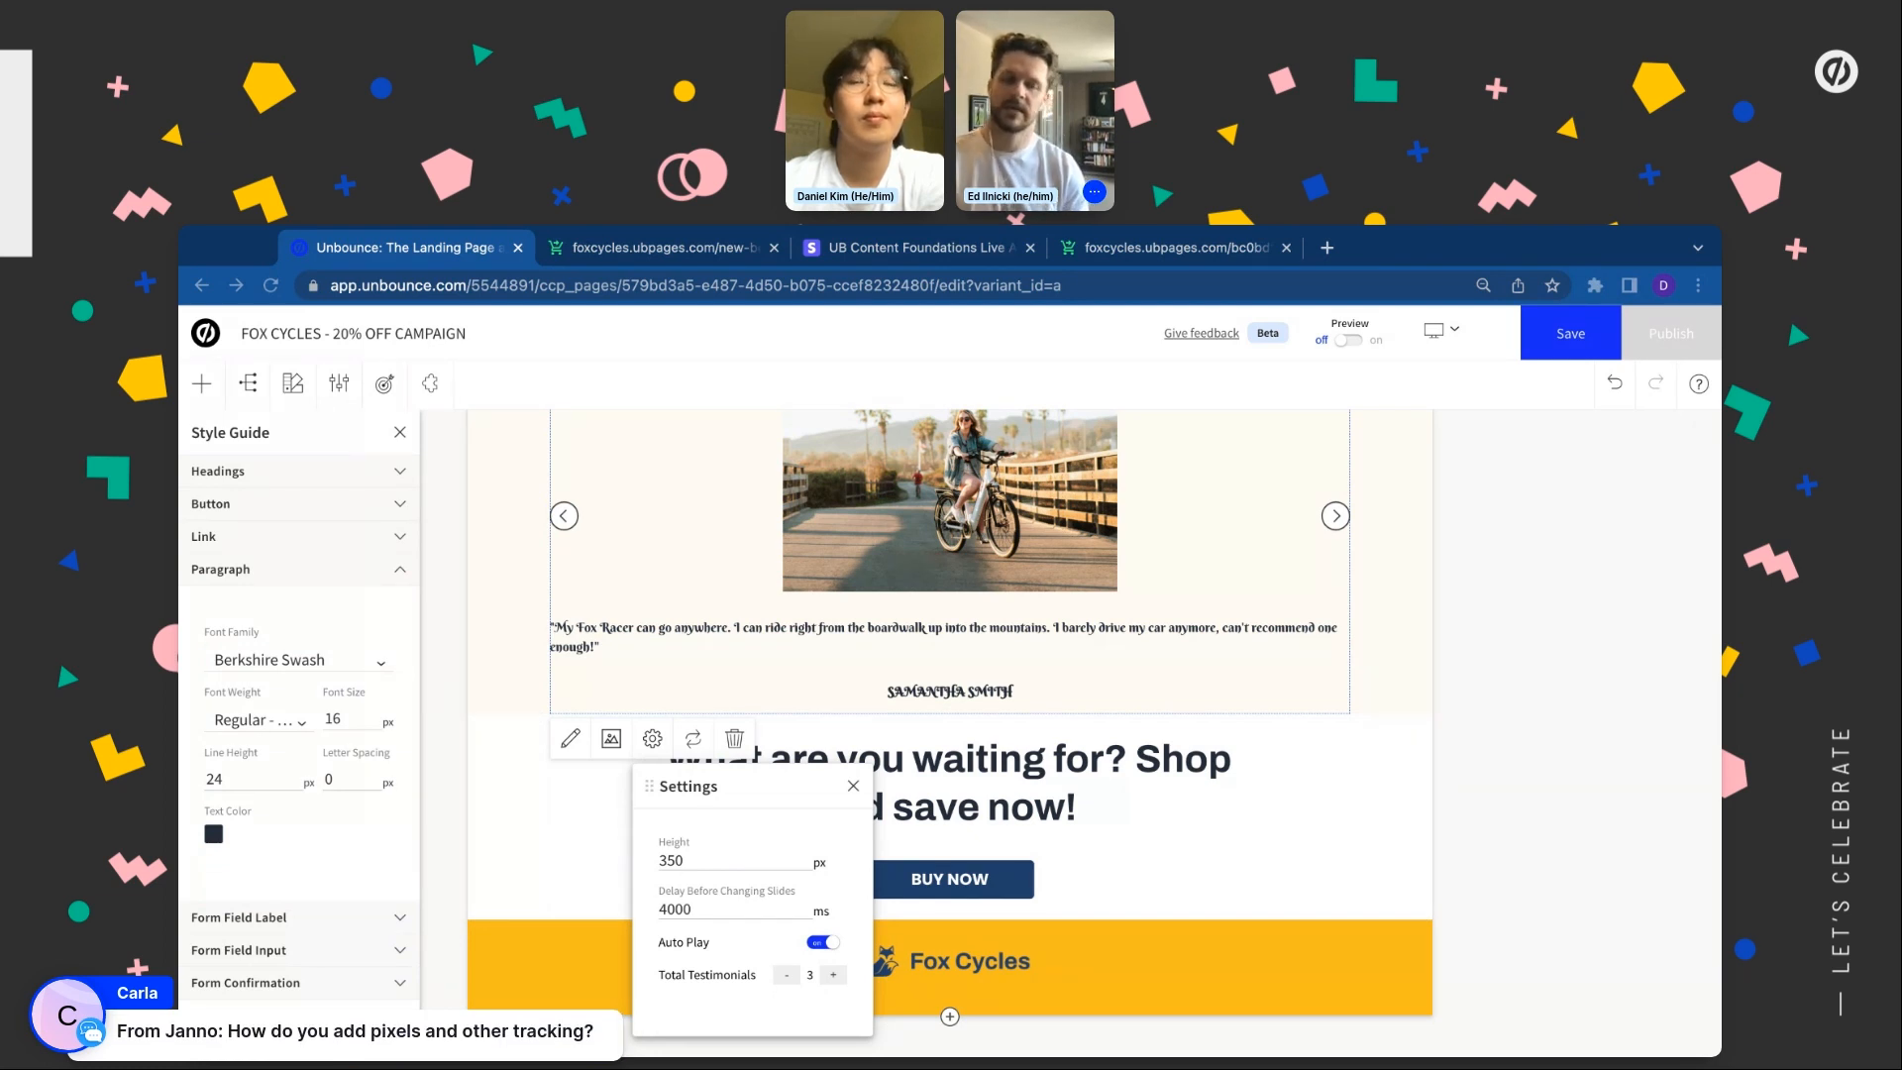
double_click(860, 797)
key(Escape)
click(430, 383)
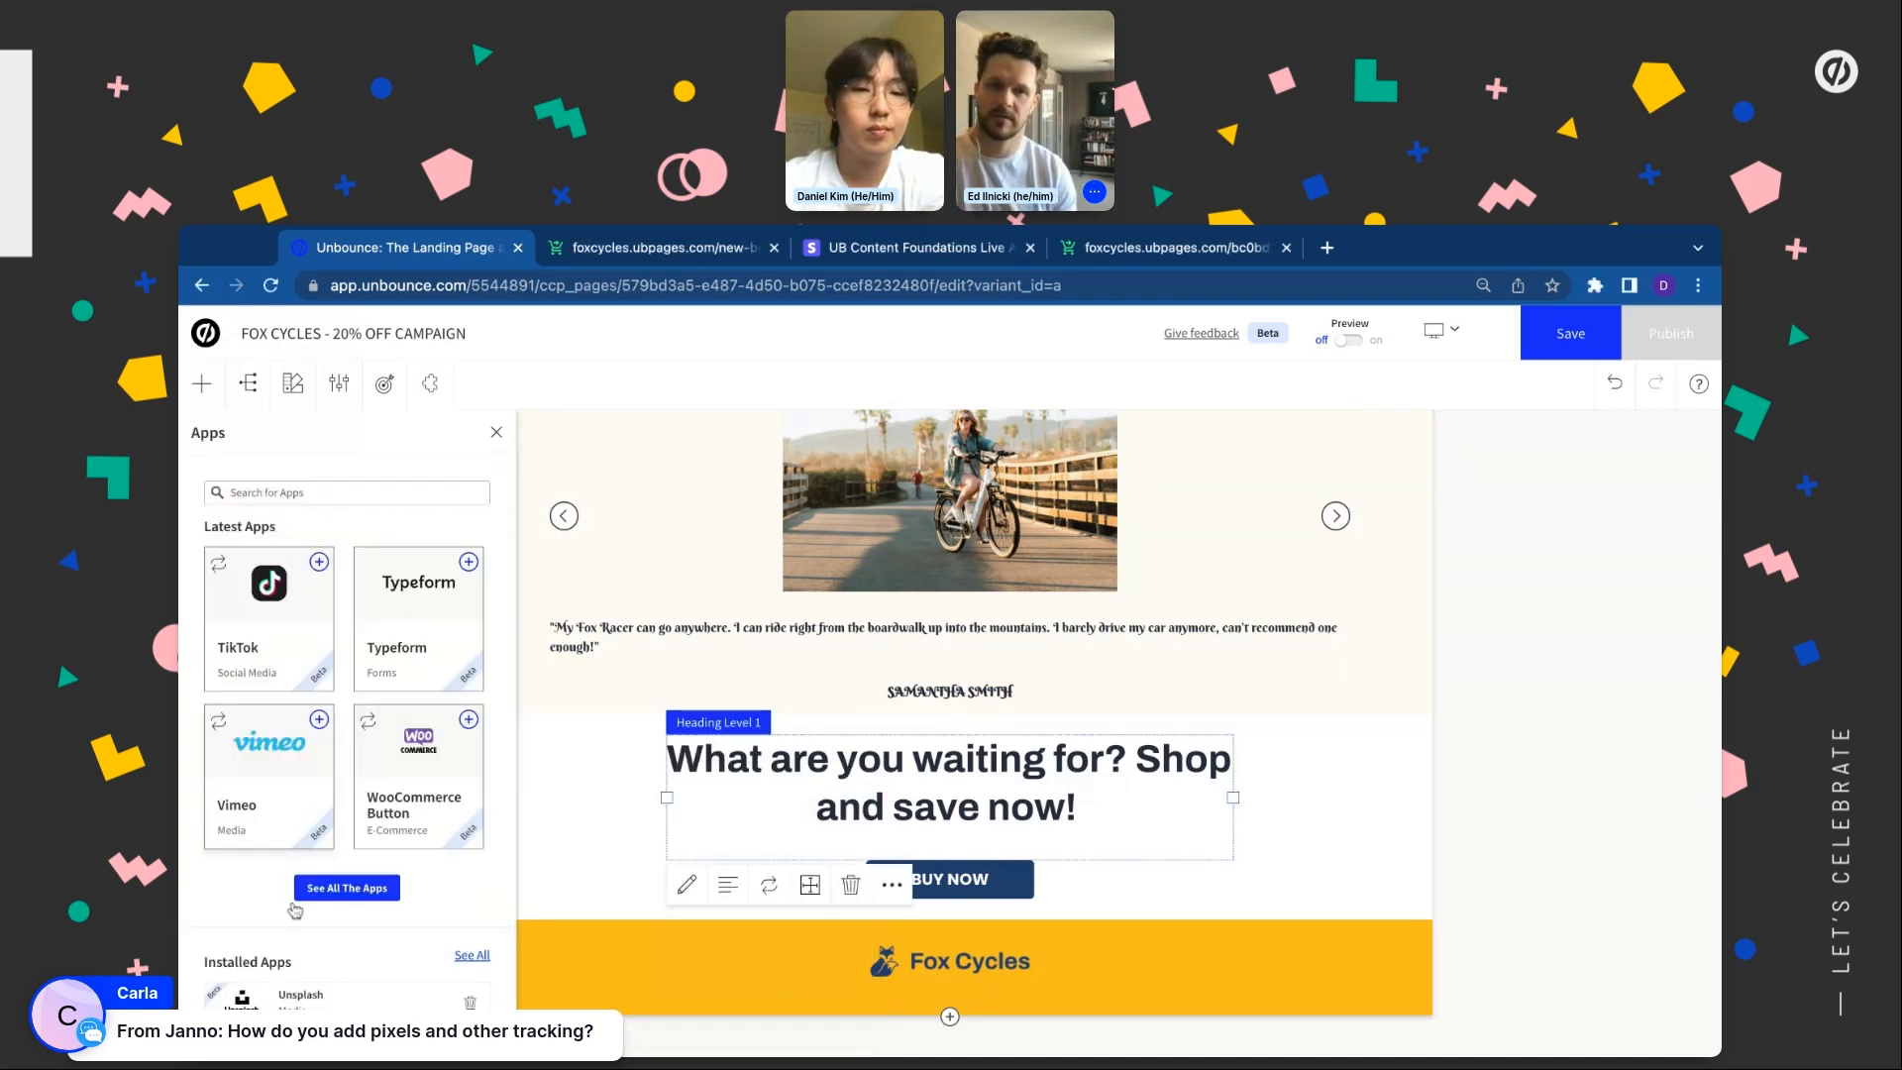
Browse the Tracking apps in the full app catalogue, then close the catalogue
click(356, 890)
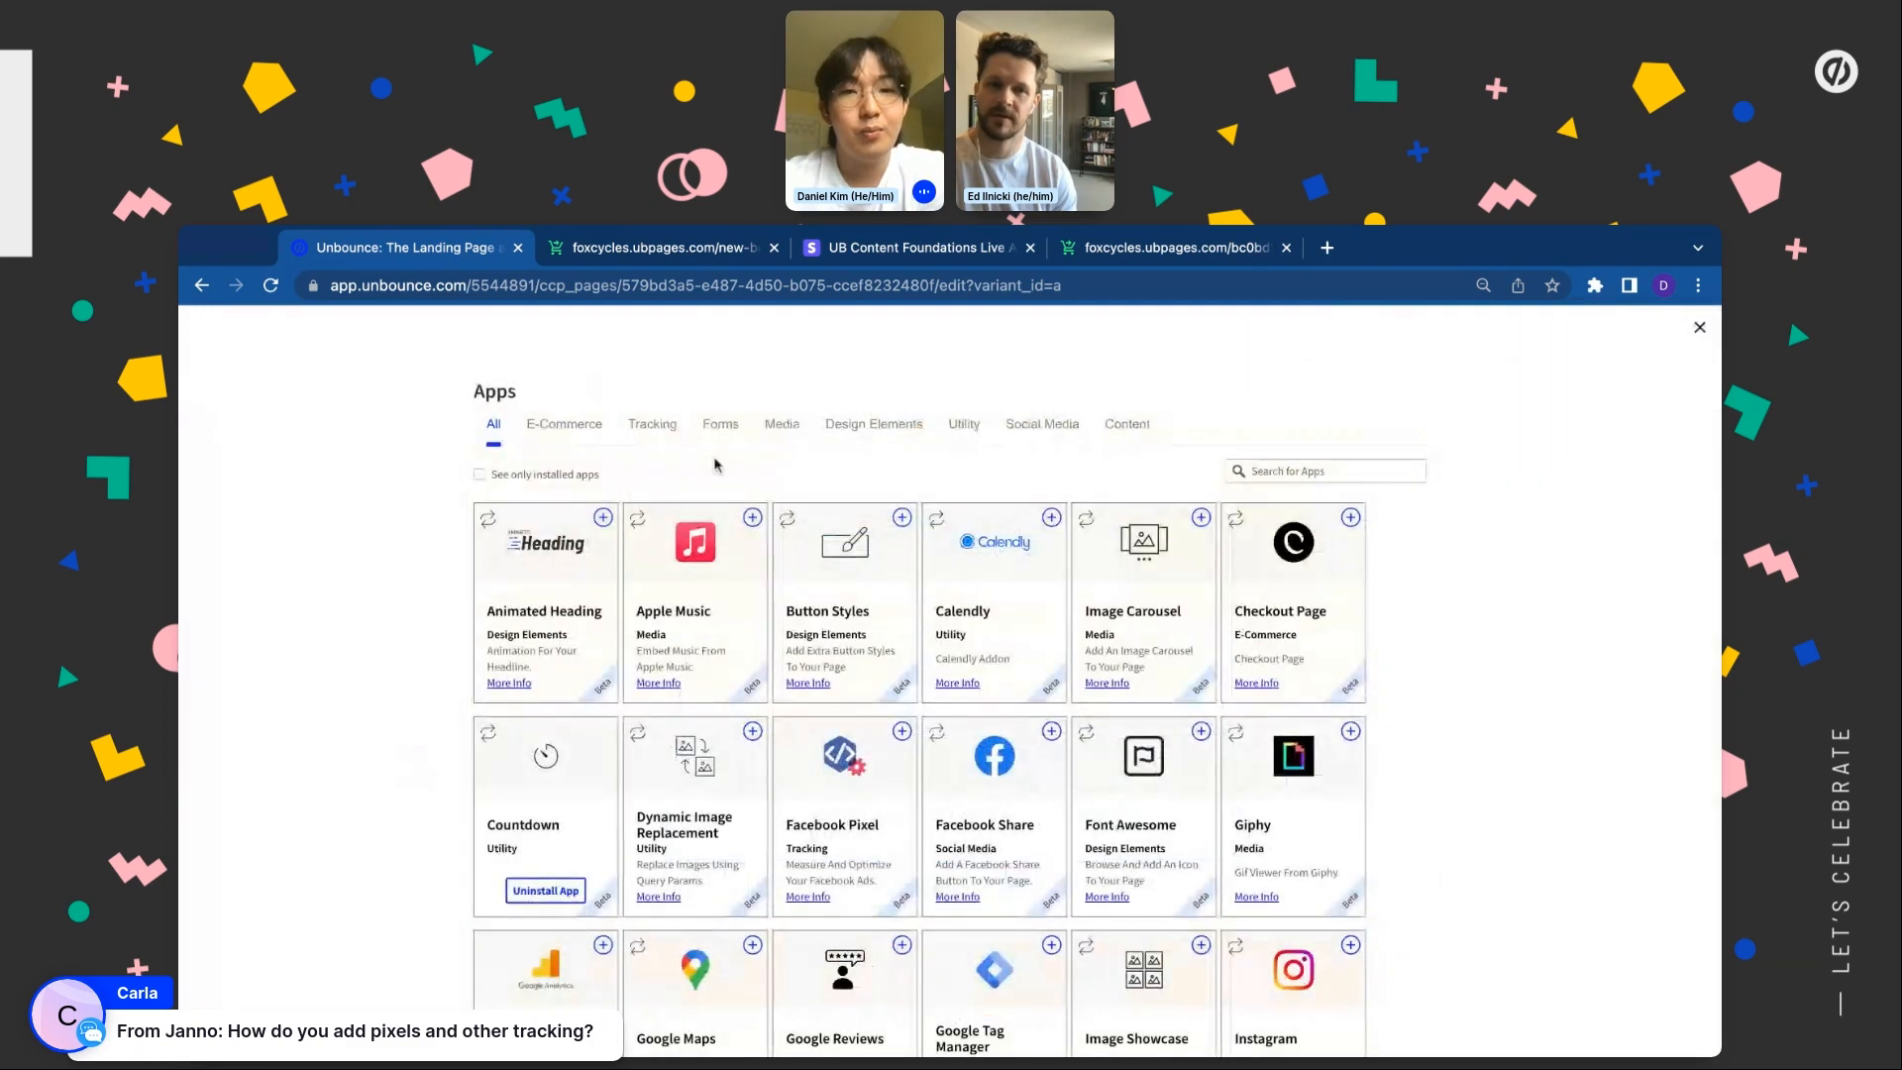
click(639, 429)
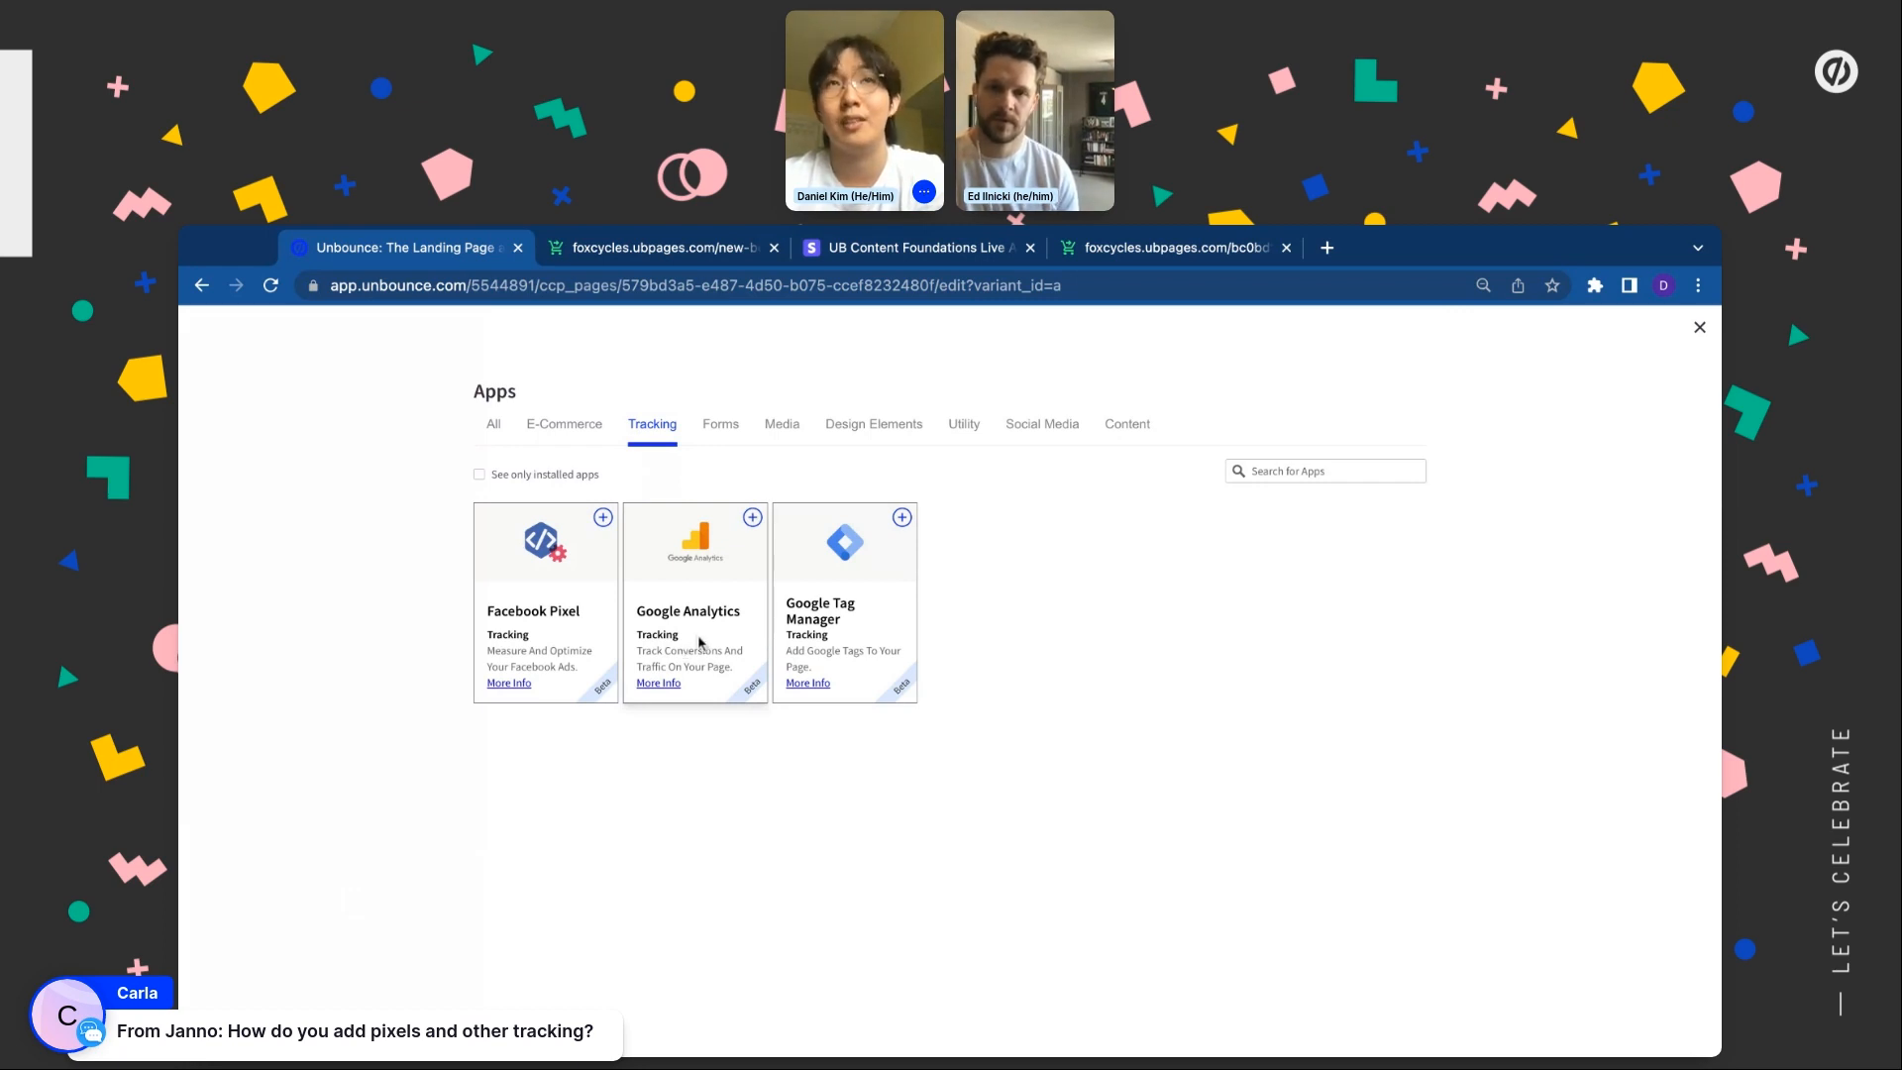
click(1701, 330)
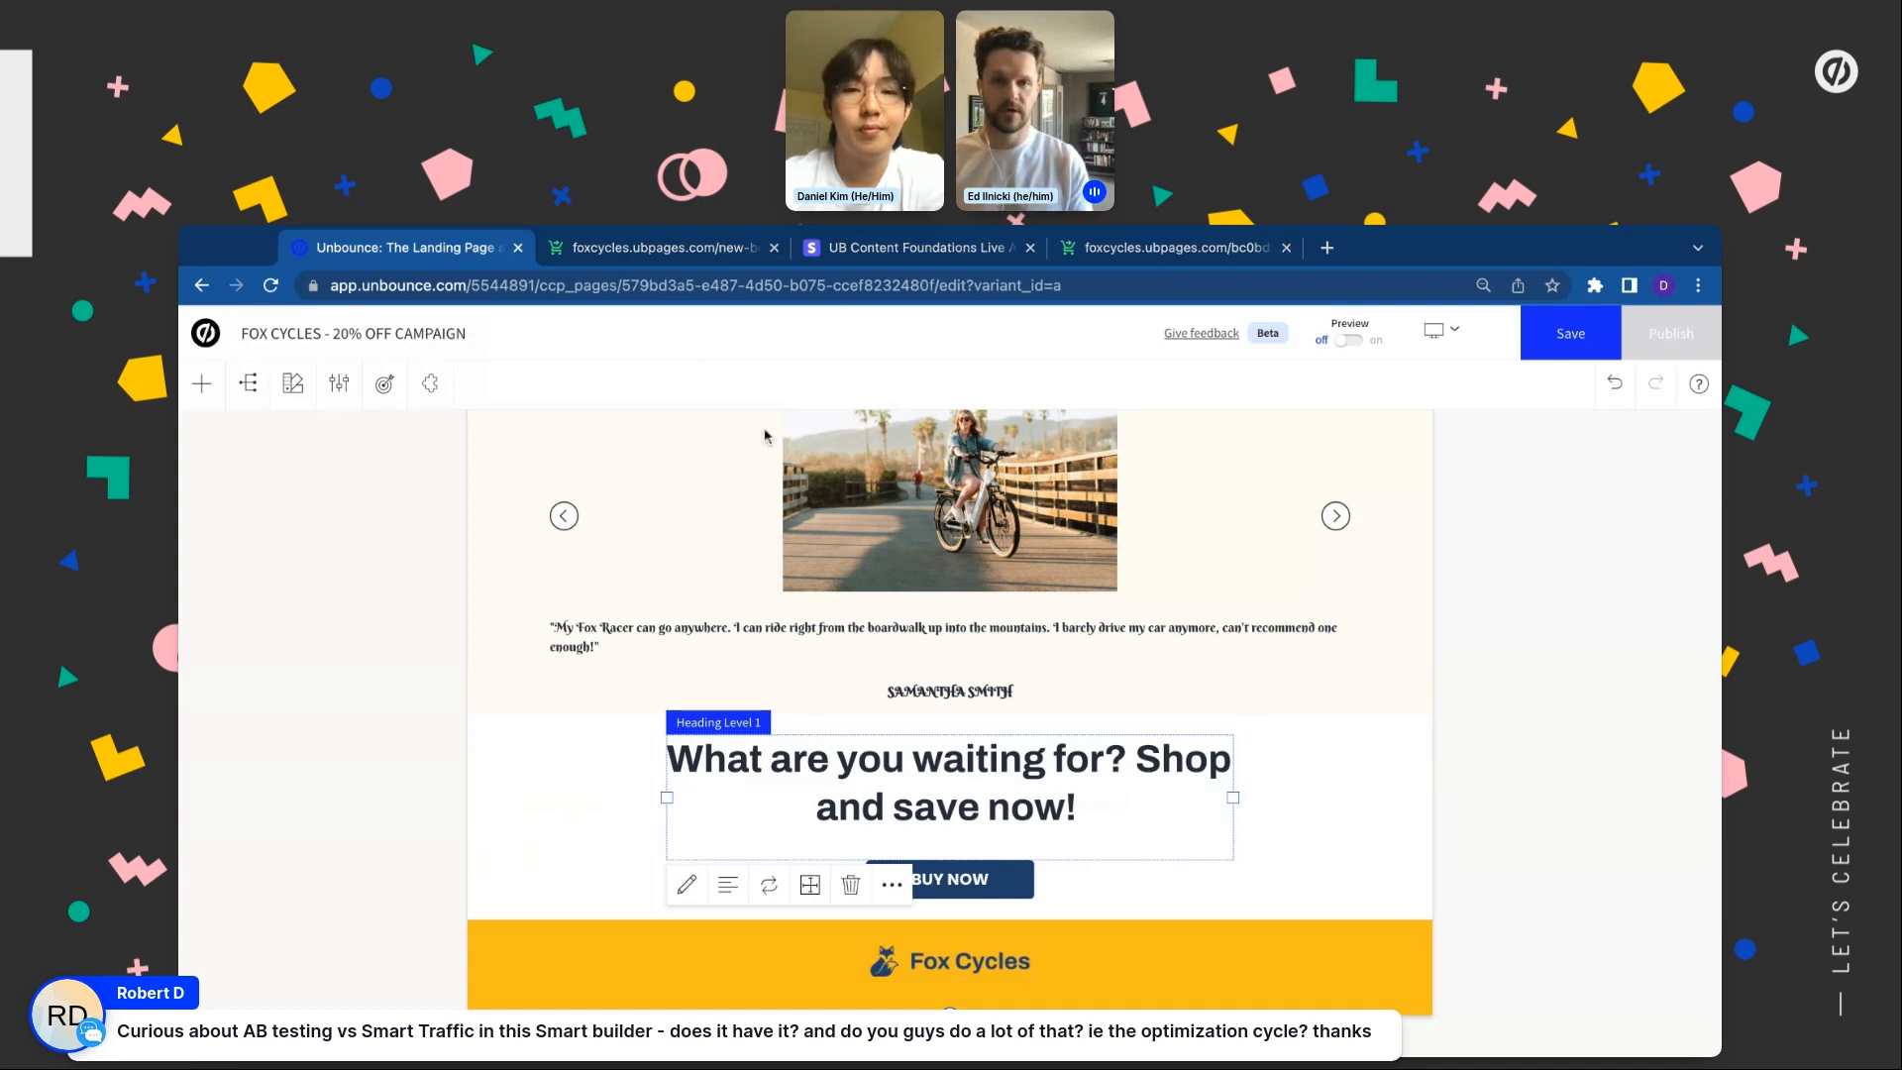
From the page overview, duplicate First Variant into a new variant
click(230, 334)
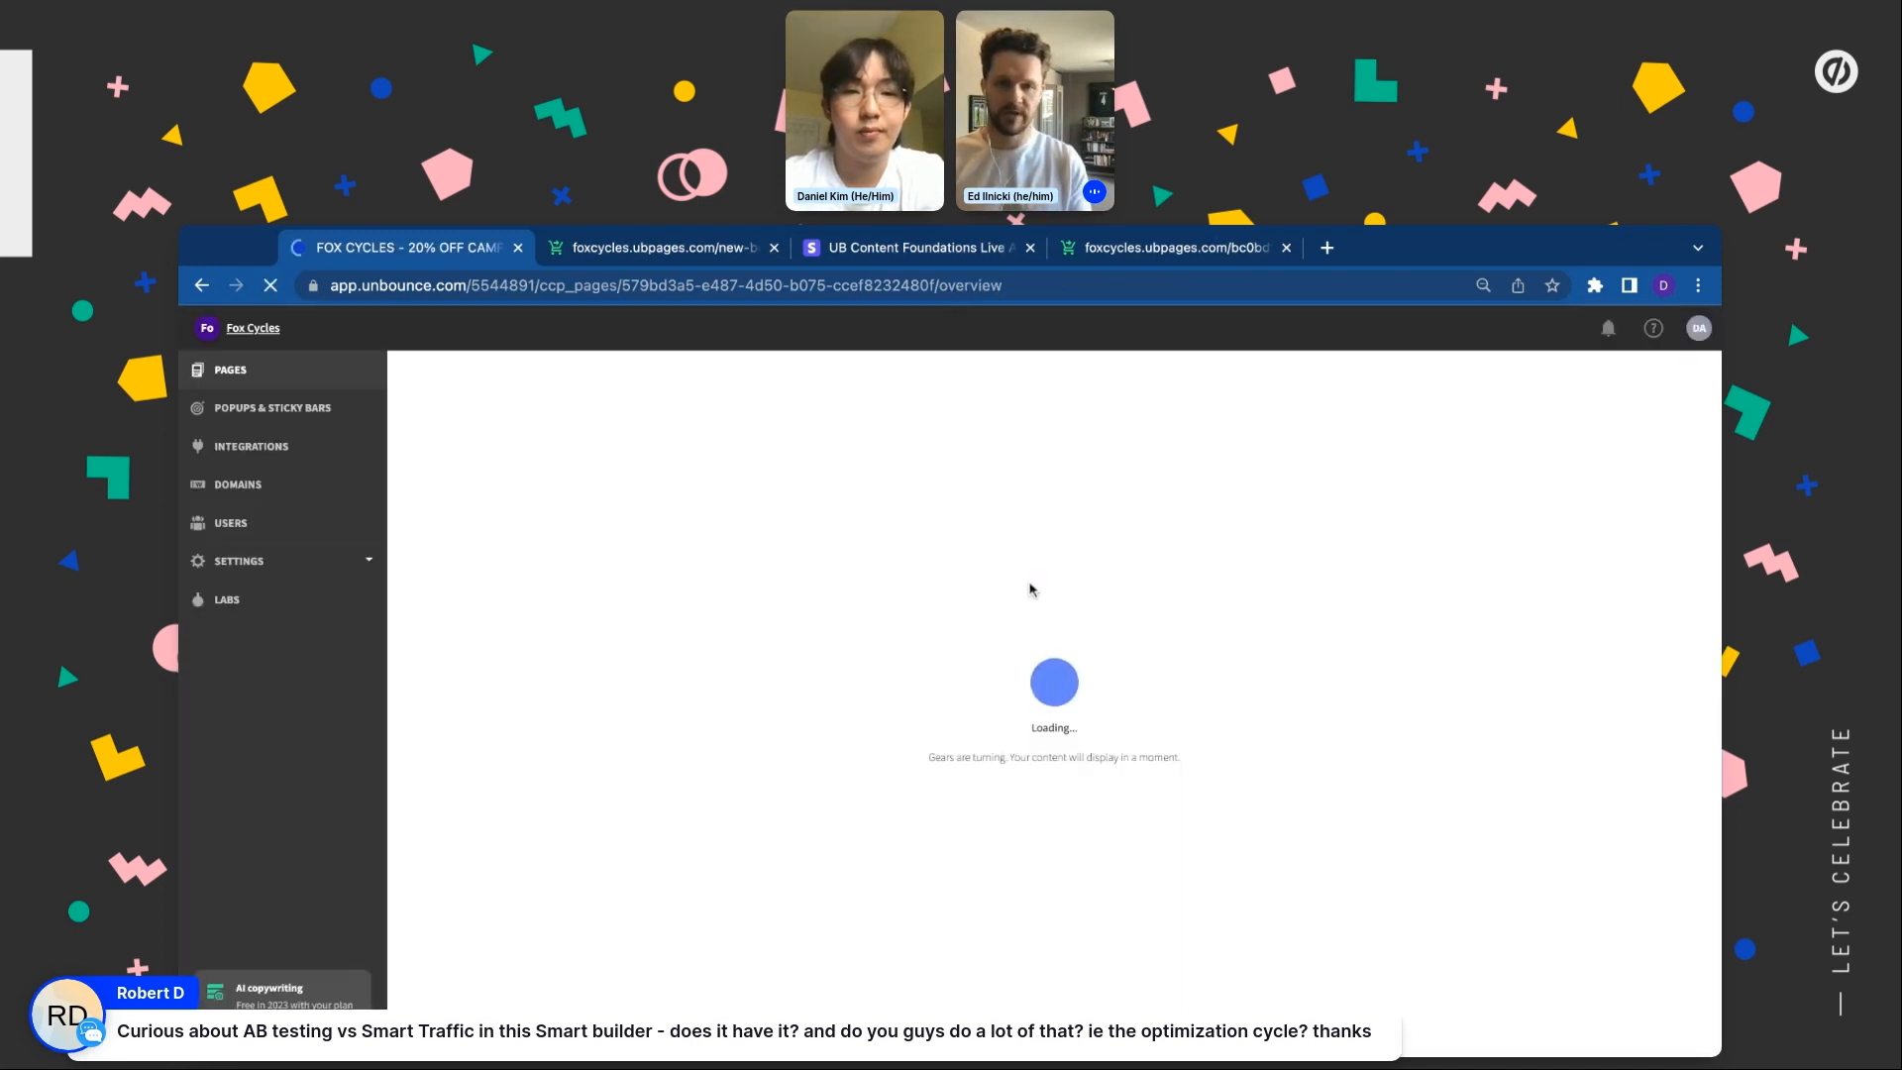
scroll(706, 612, down, 1)
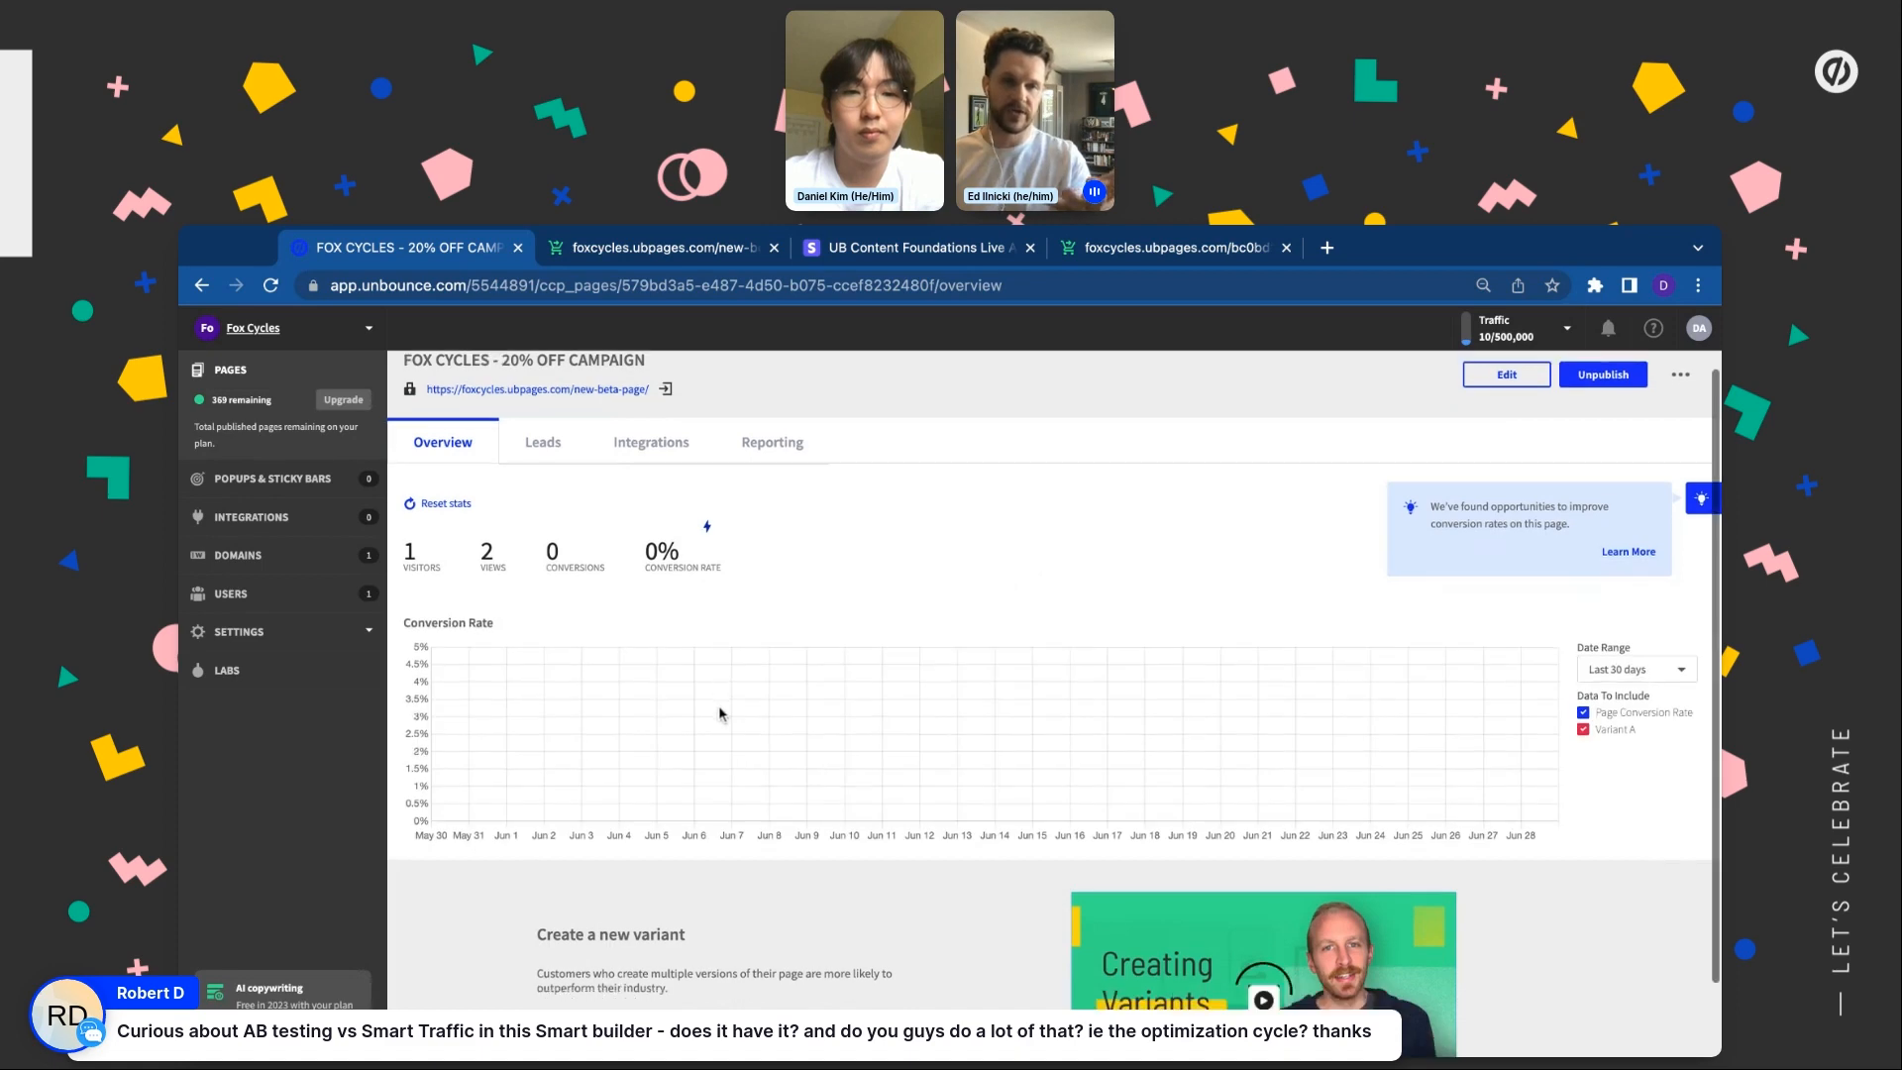
click(611, 999)
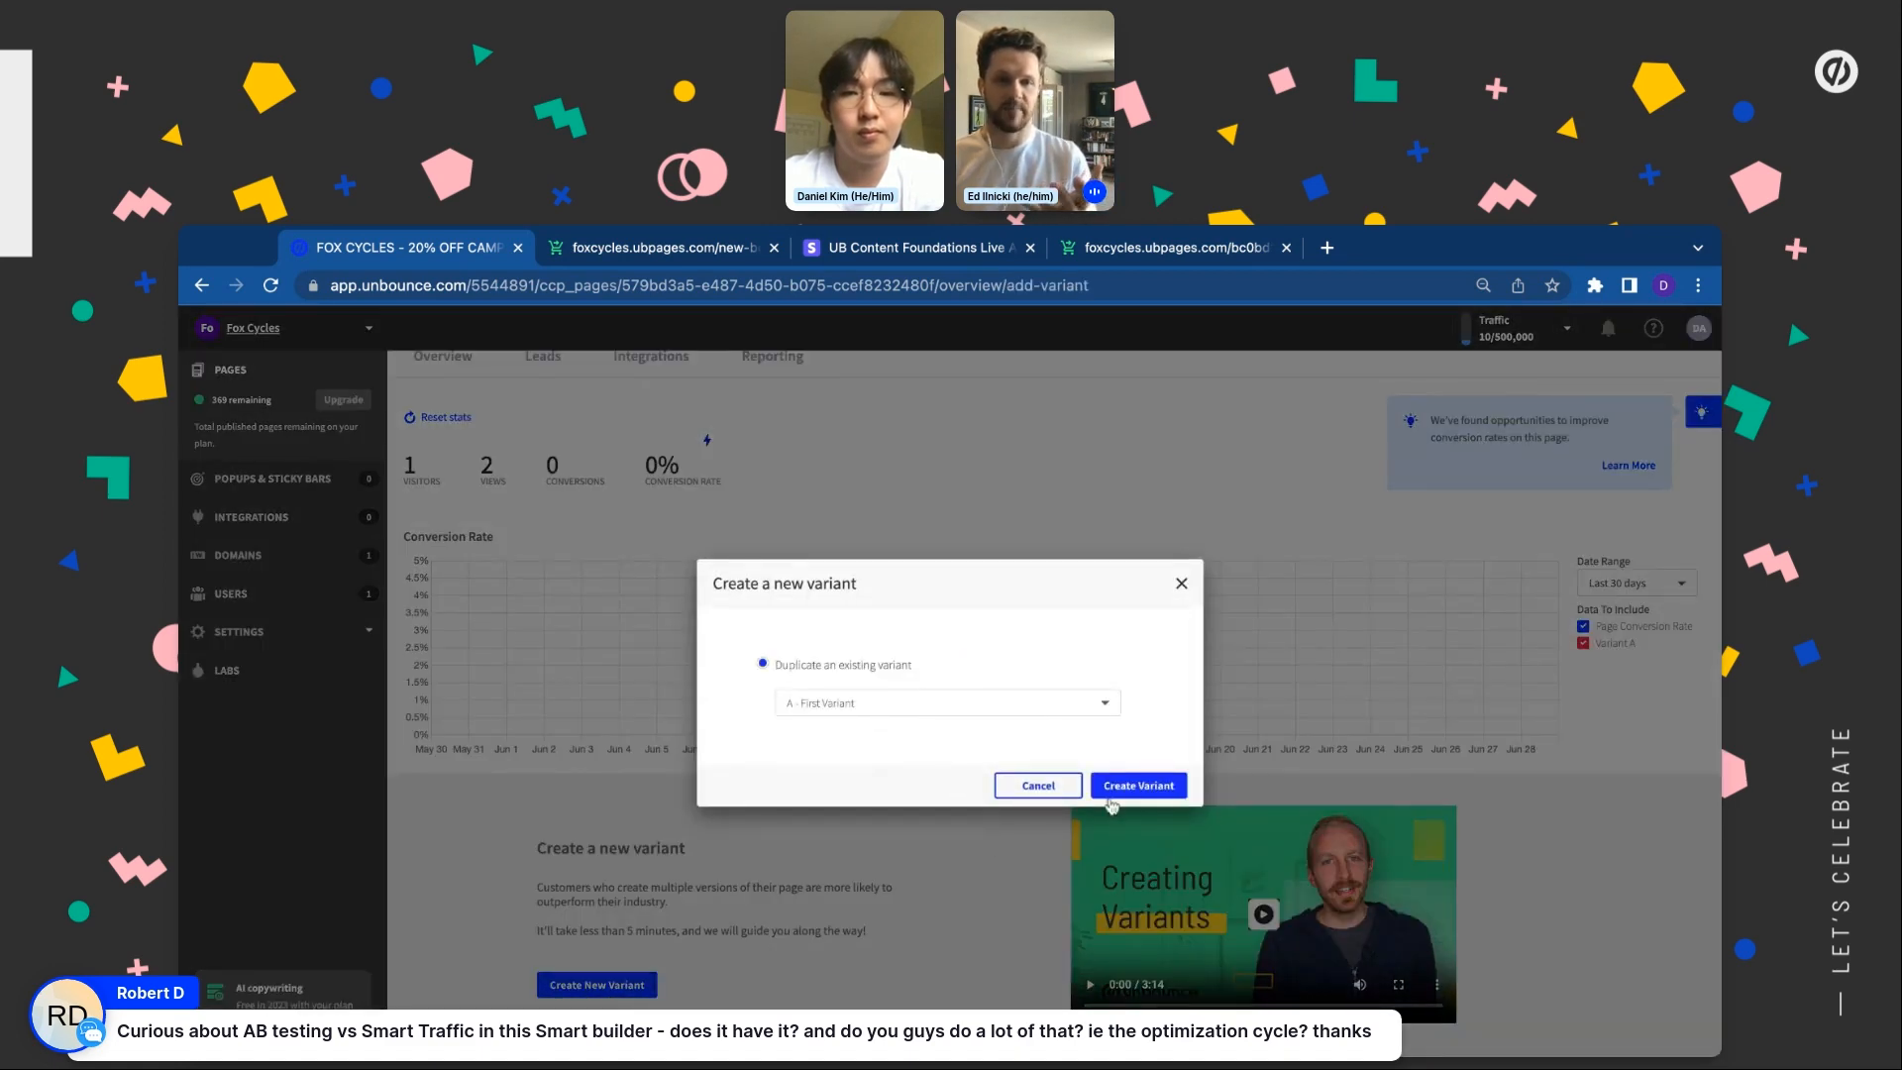
click(1139, 786)
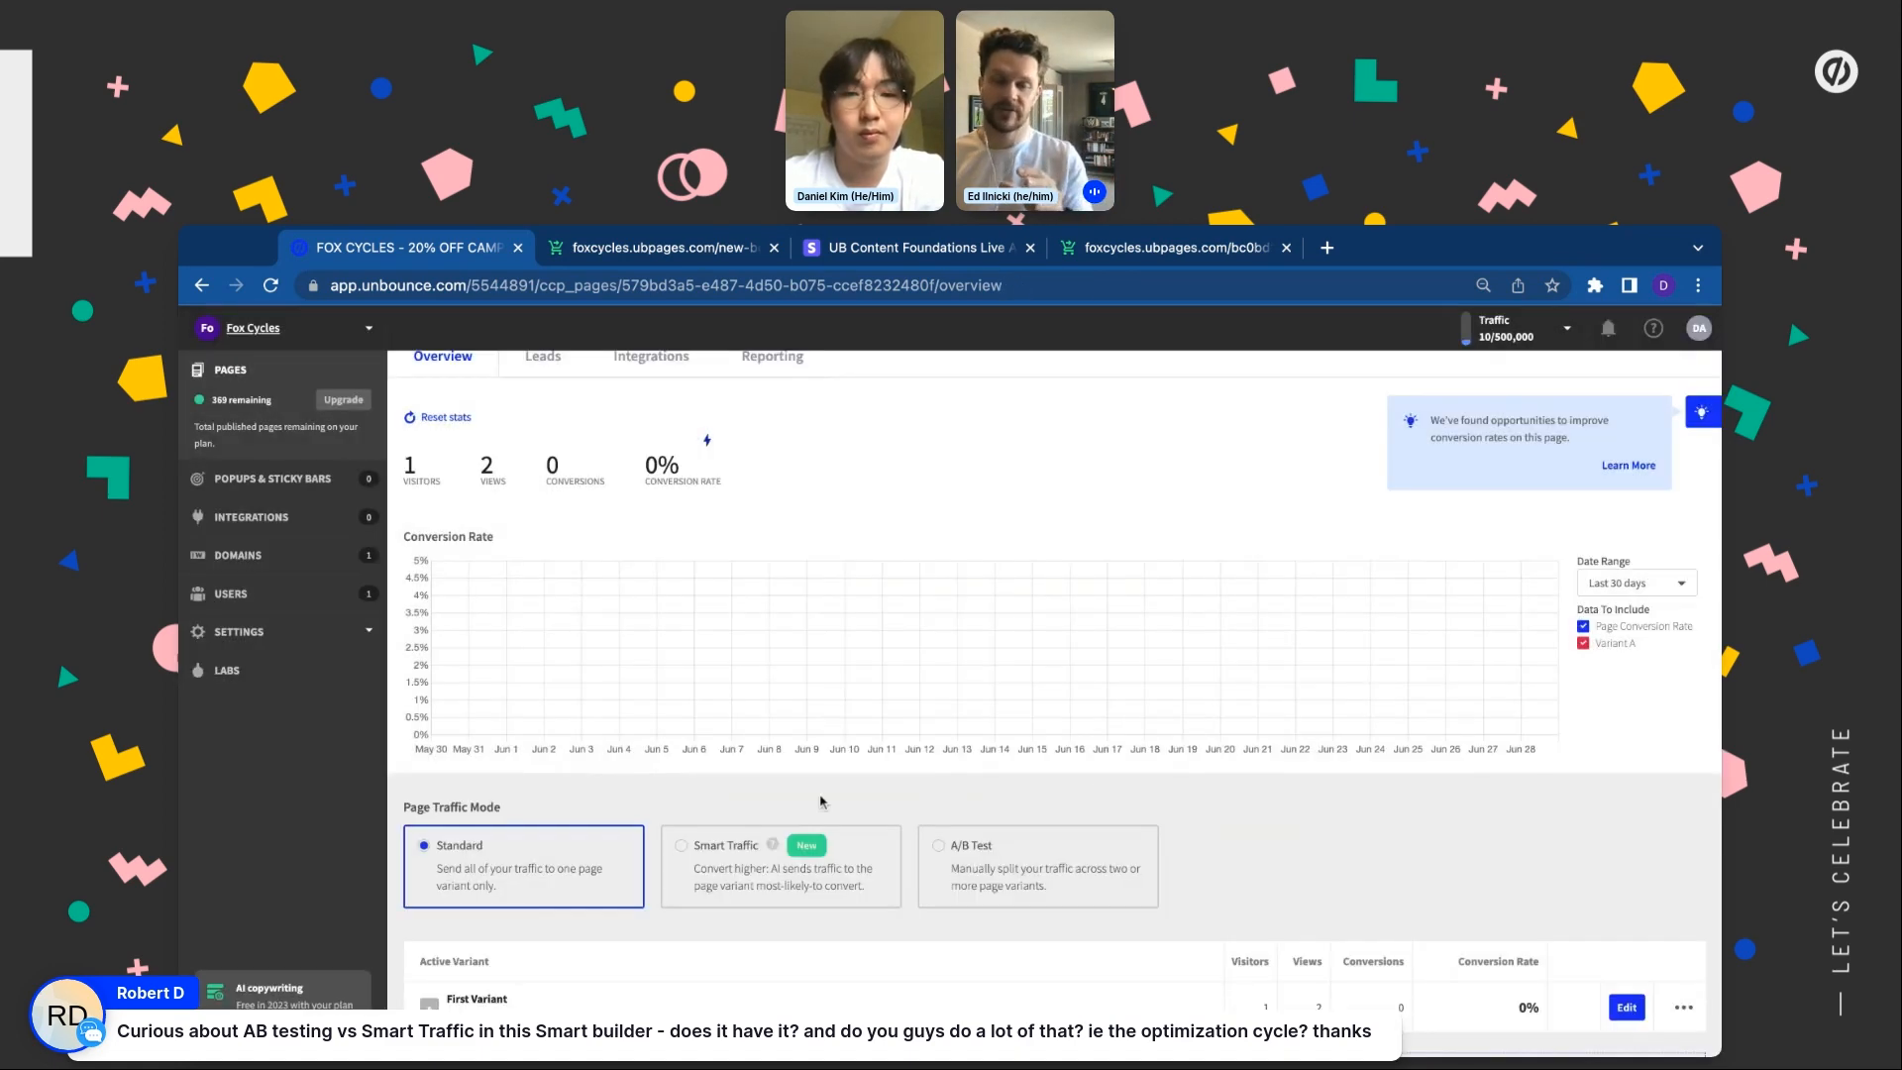
scroll(944, 858, down, 2)
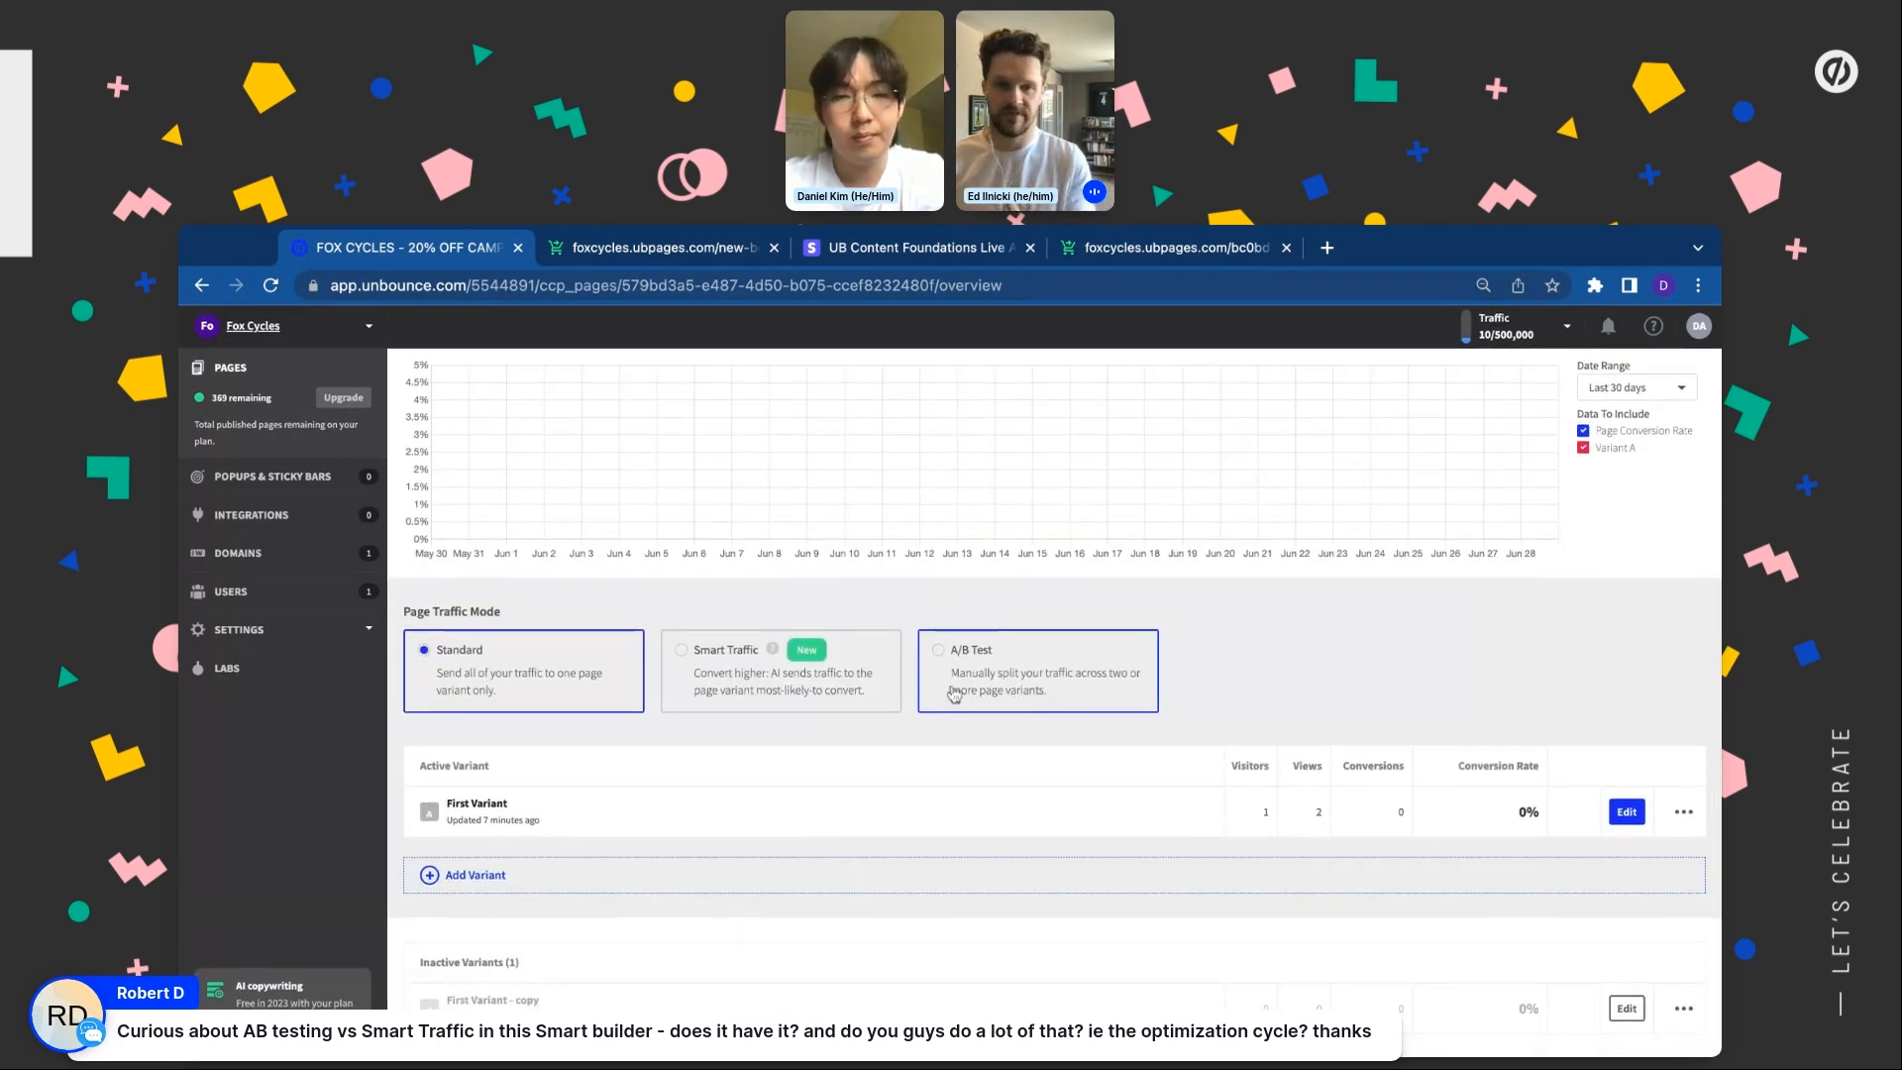
click(474, 885)
click(997, 710)
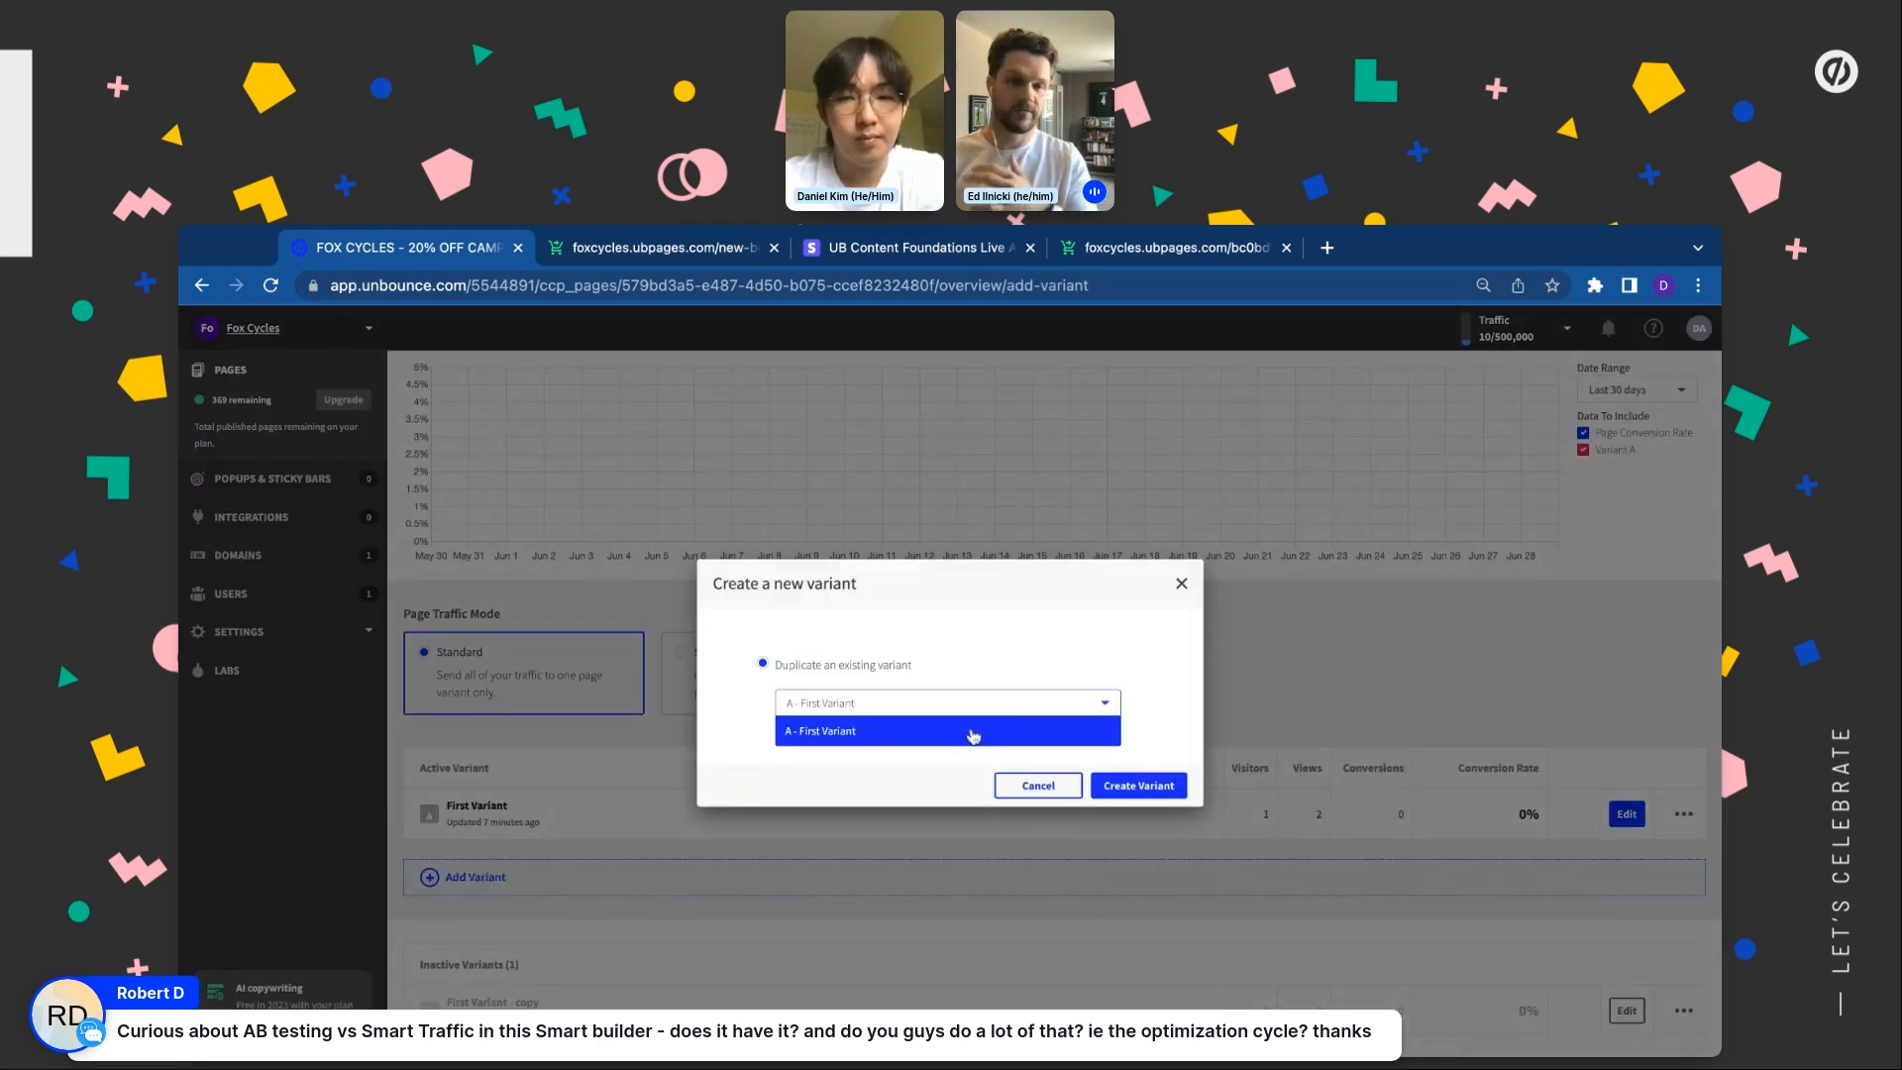
click(973, 733)
click(1039, 785)
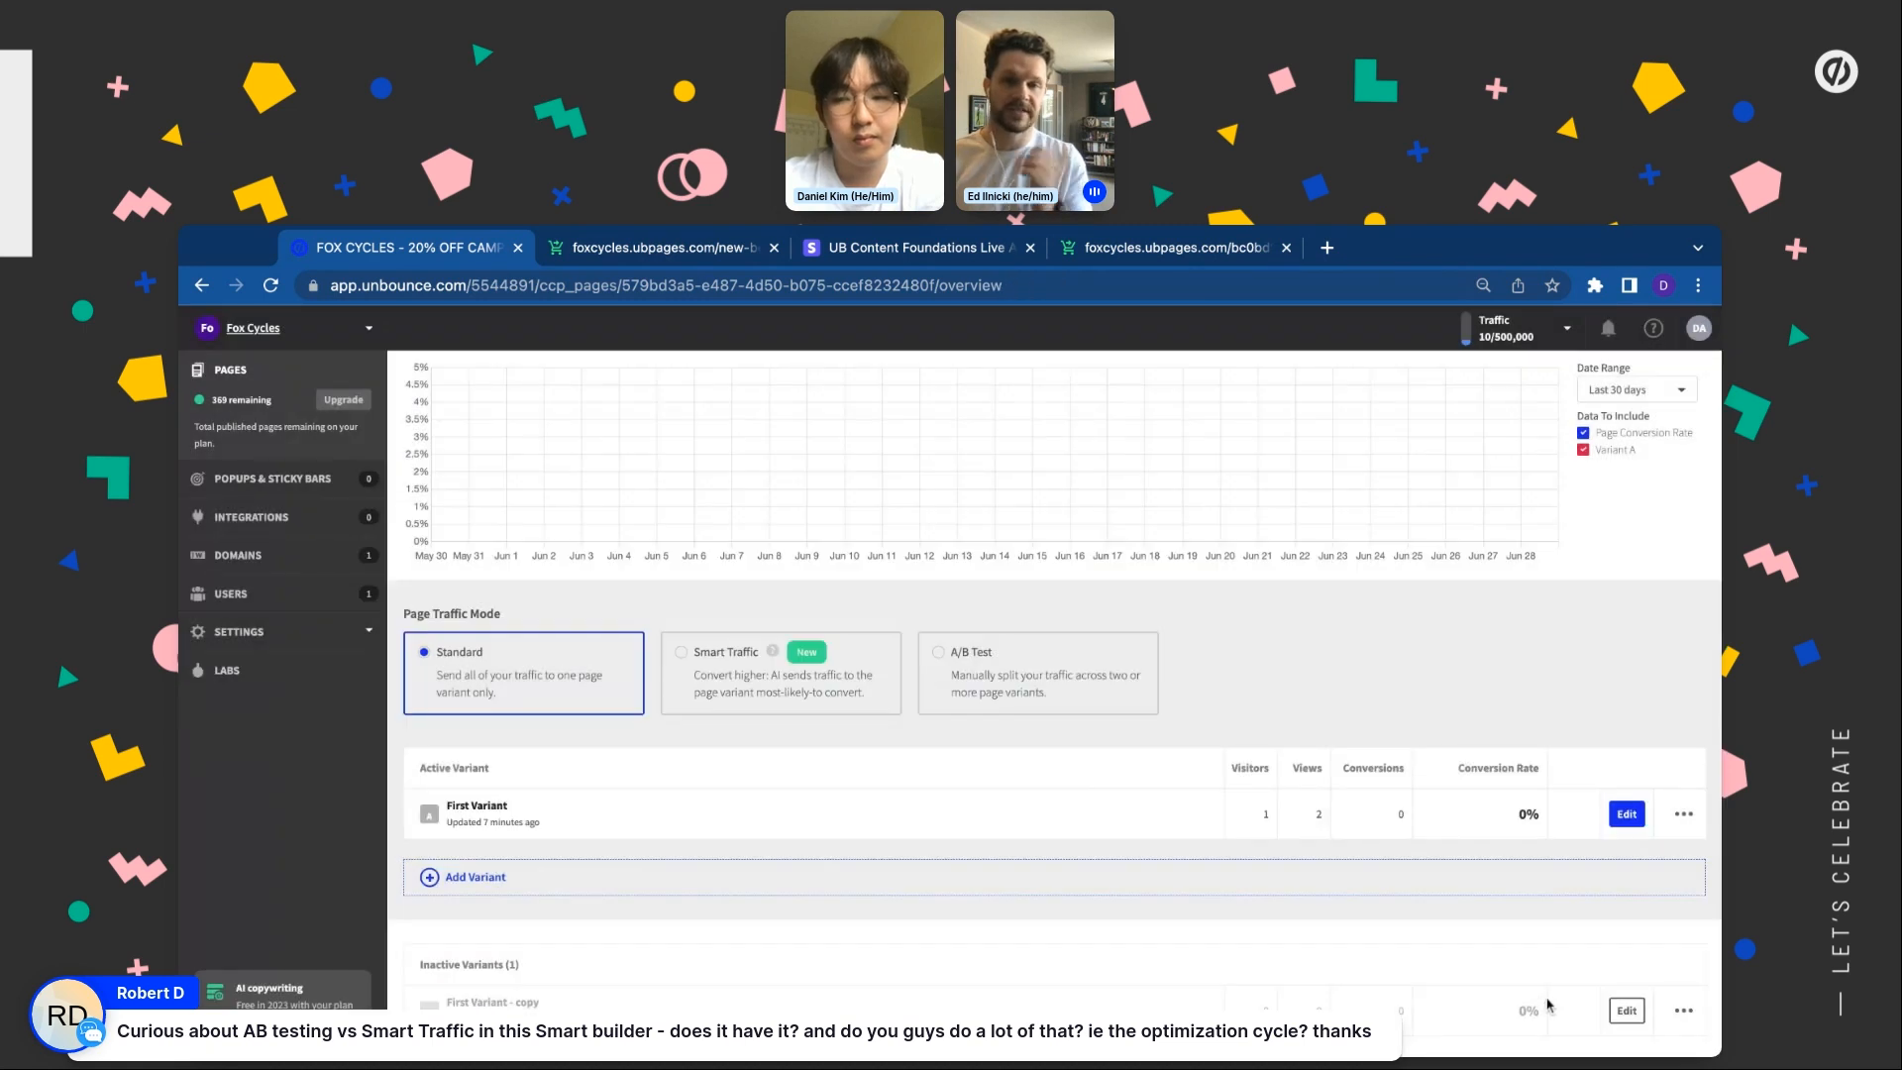
Make First Variant - copy the champion, switch to A/B Test, and add First Variant
click(1673, 1004)
click(1640, 951)
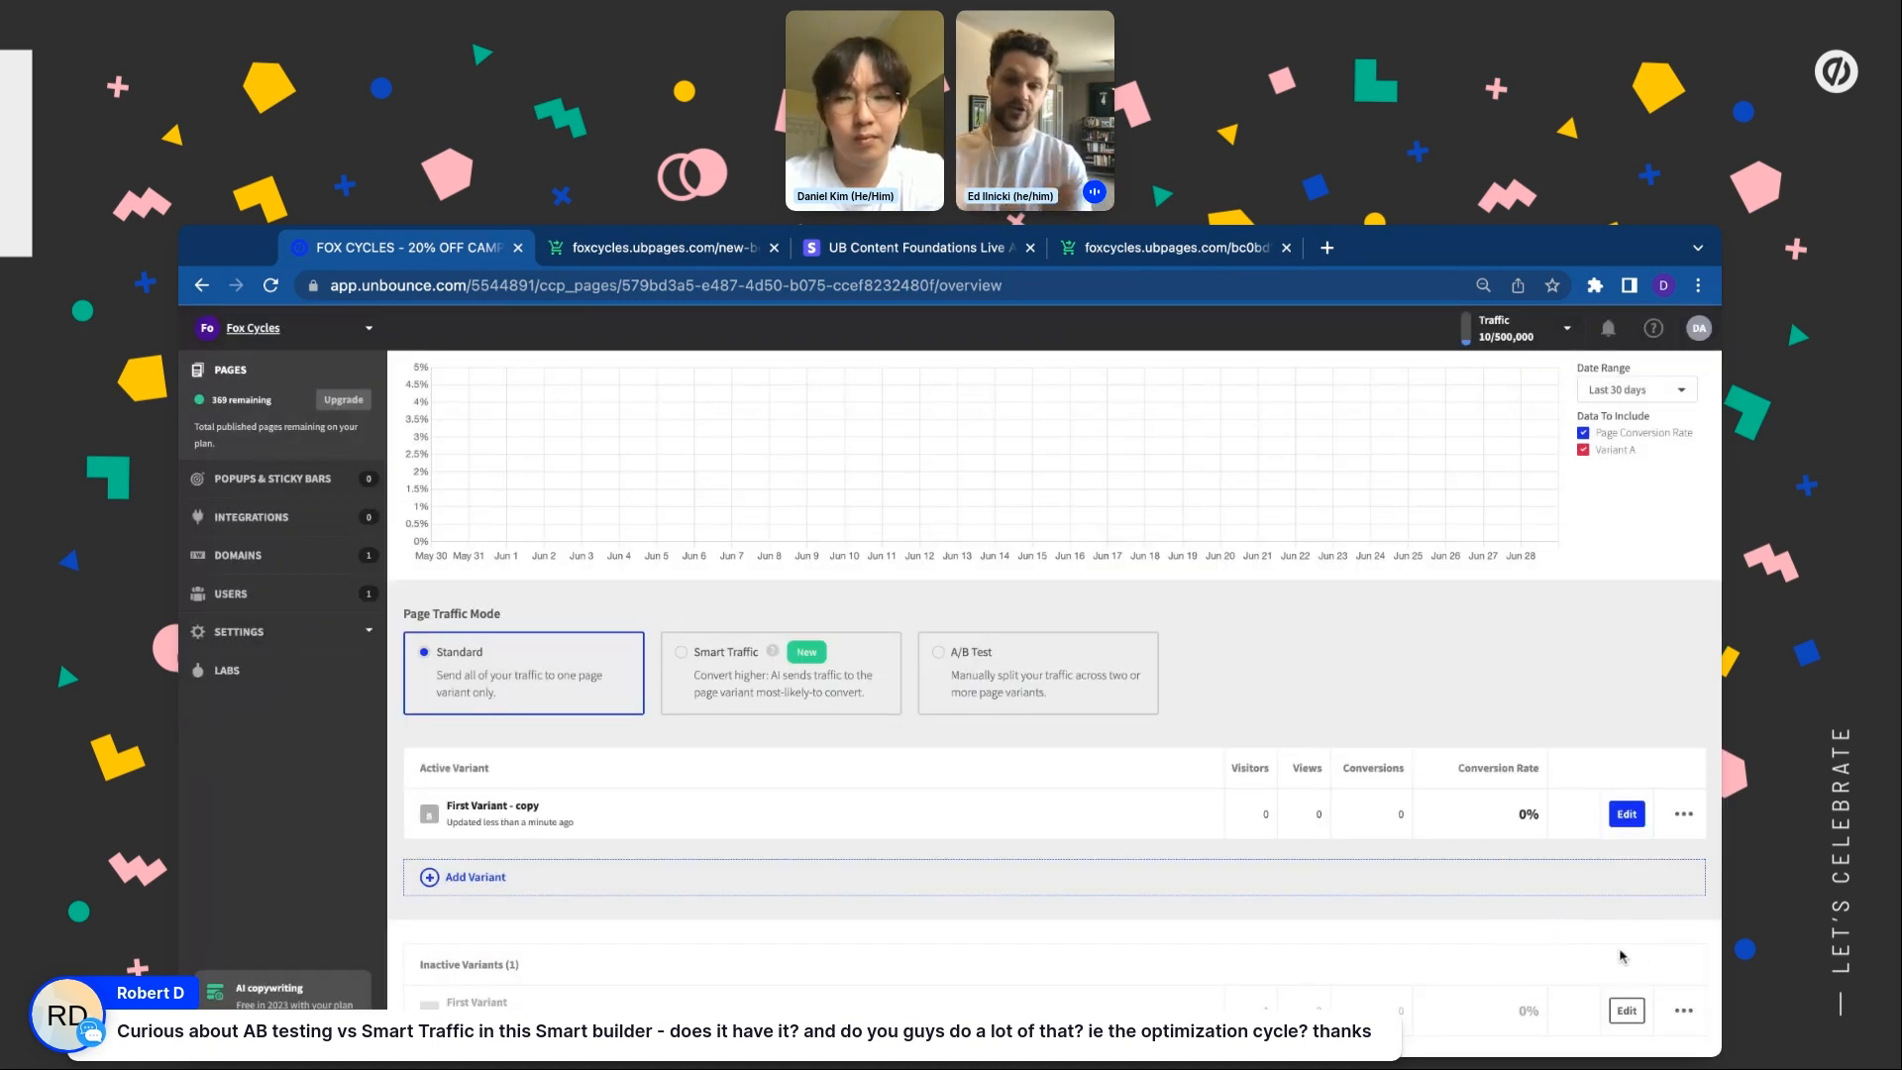
click(1025, 636)
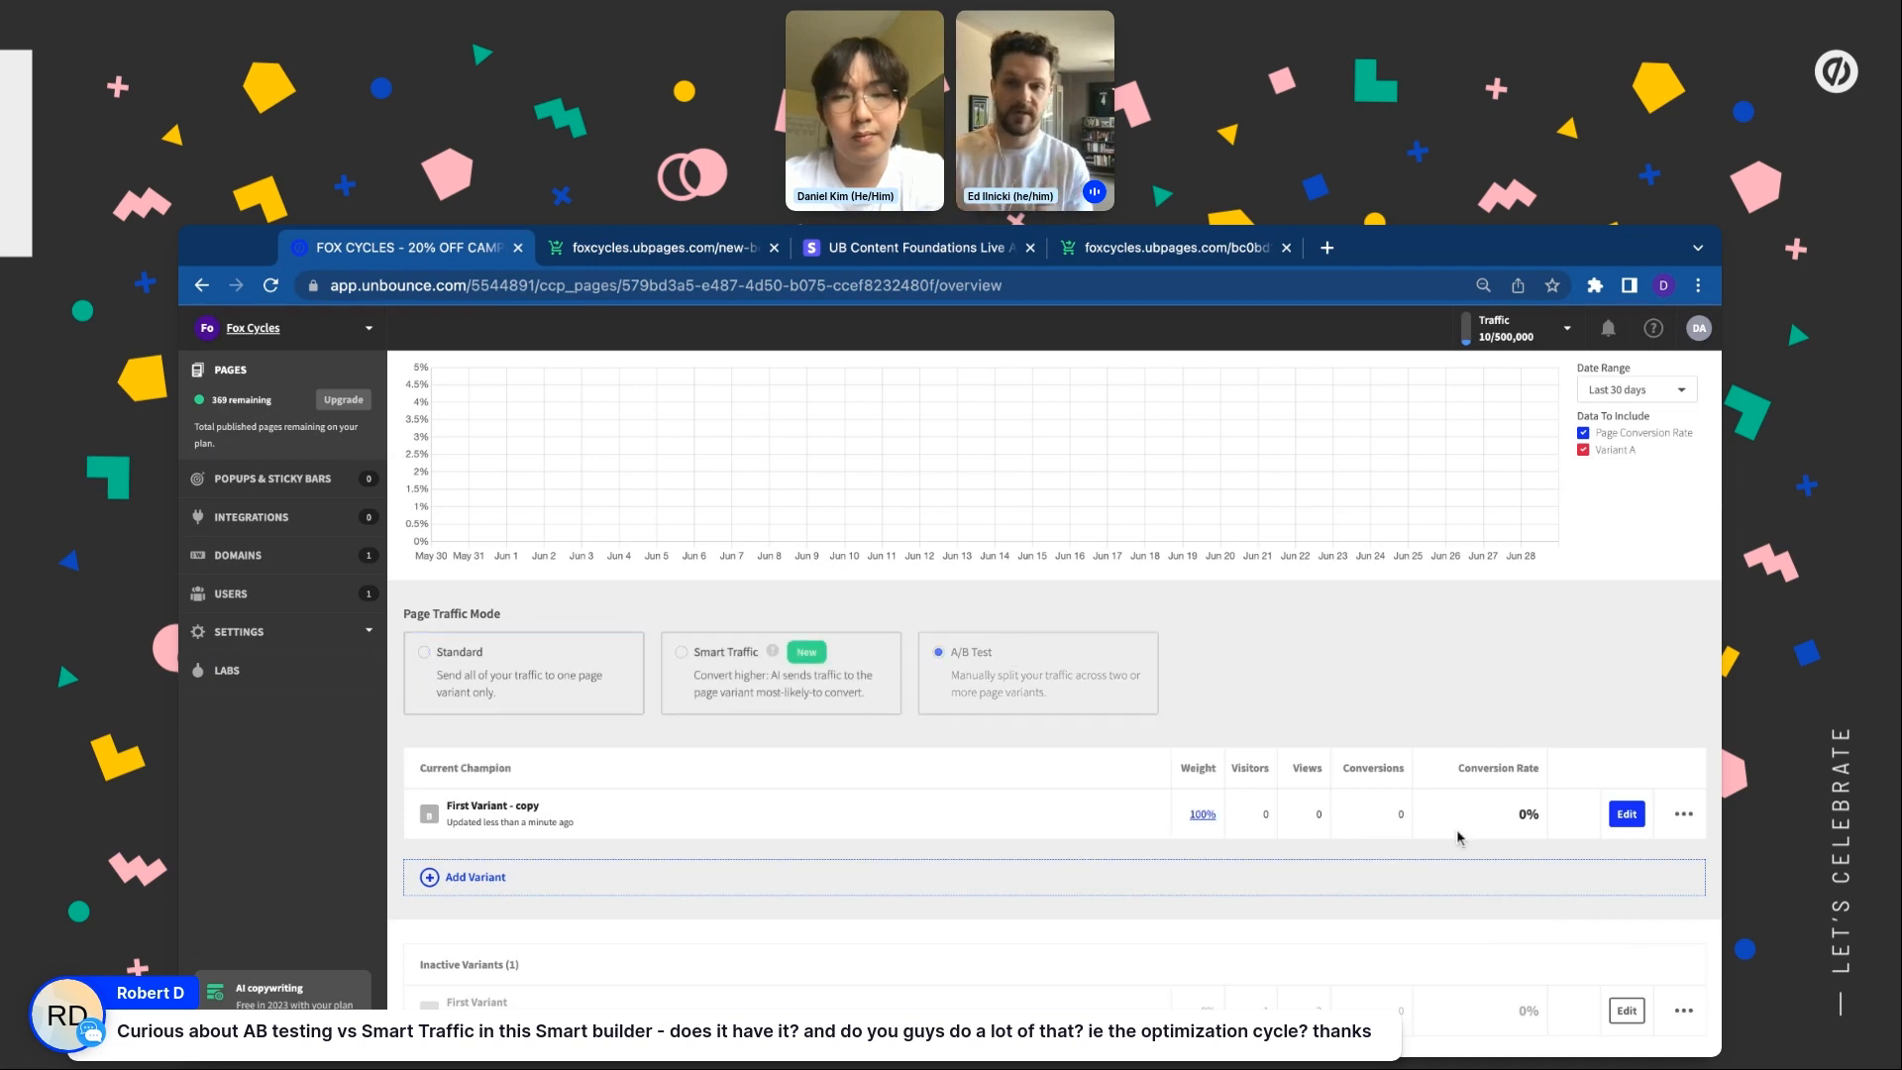
click(1684, 1011)
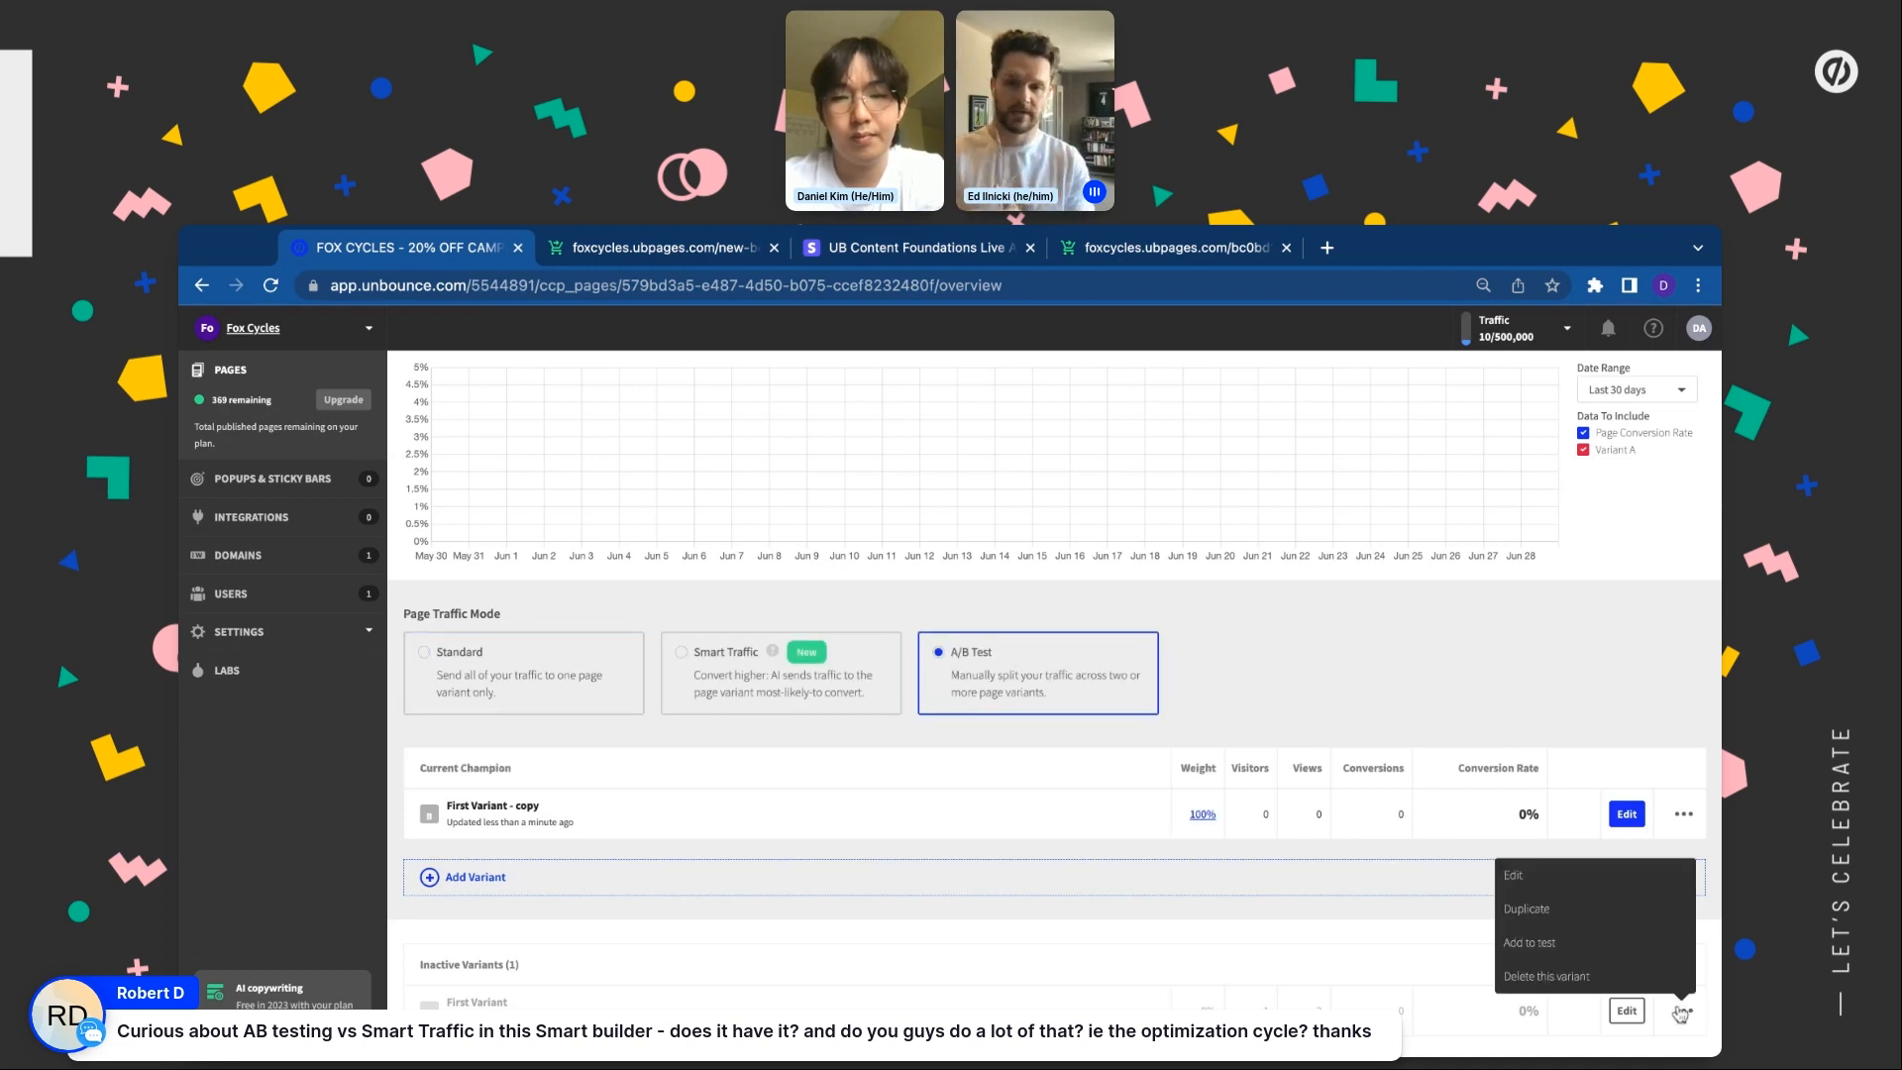
click(1619, 955)
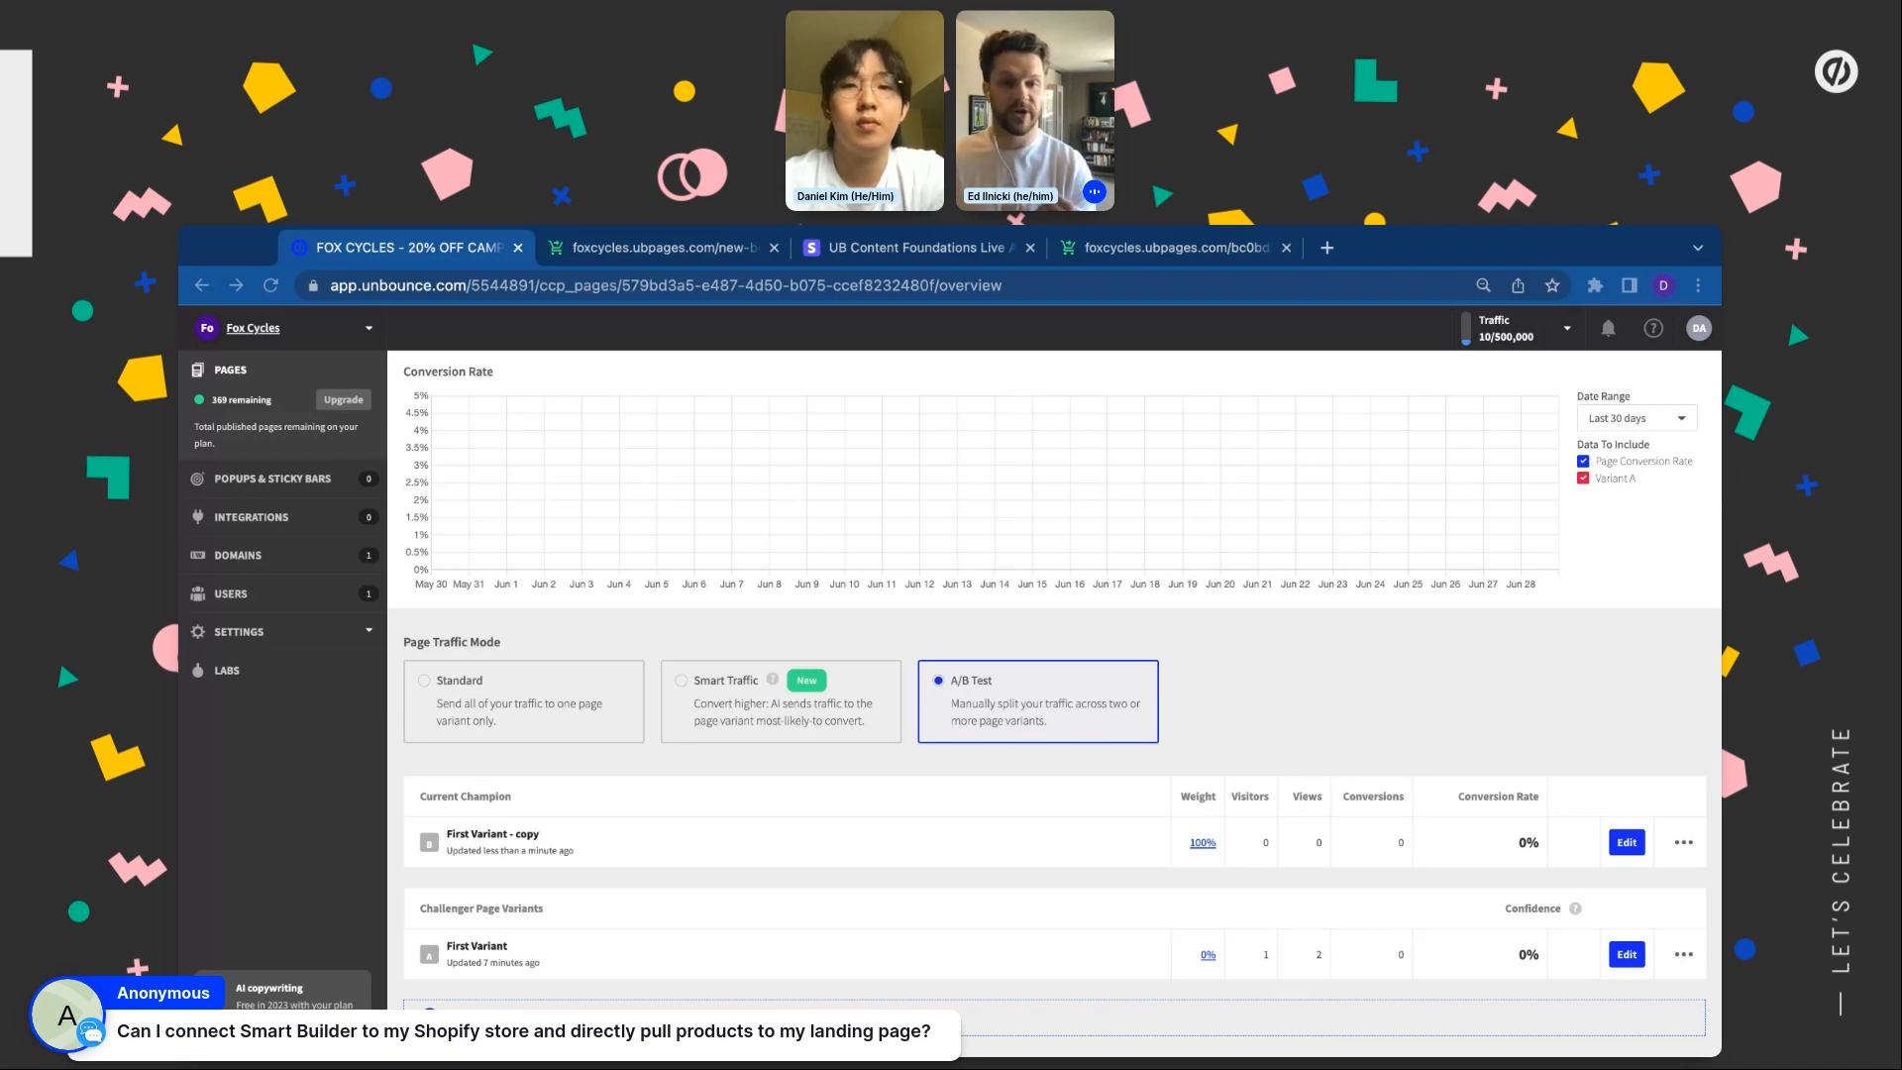
Open variant A of the Fox Cycles campaign page in the editor
scroll(1408, 424, up, 3)
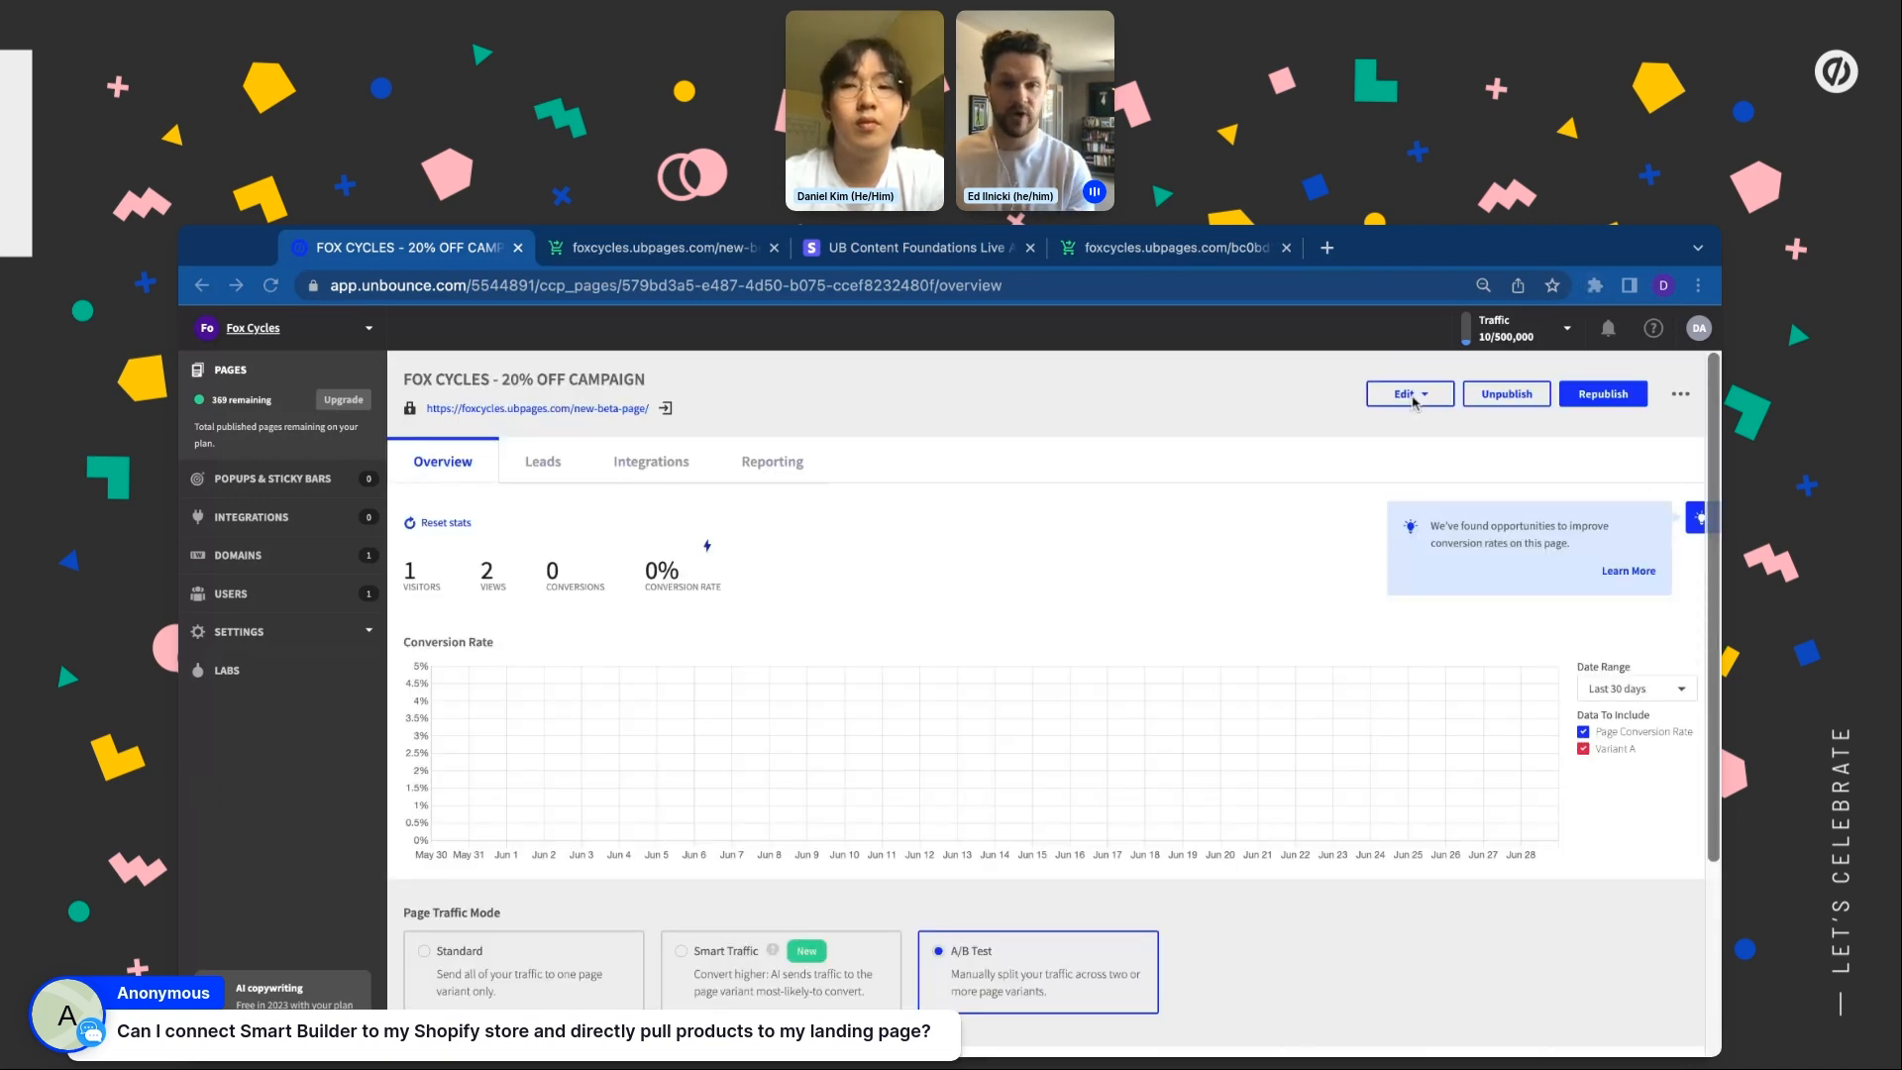
click(1414, 394)
click(1367, 466)
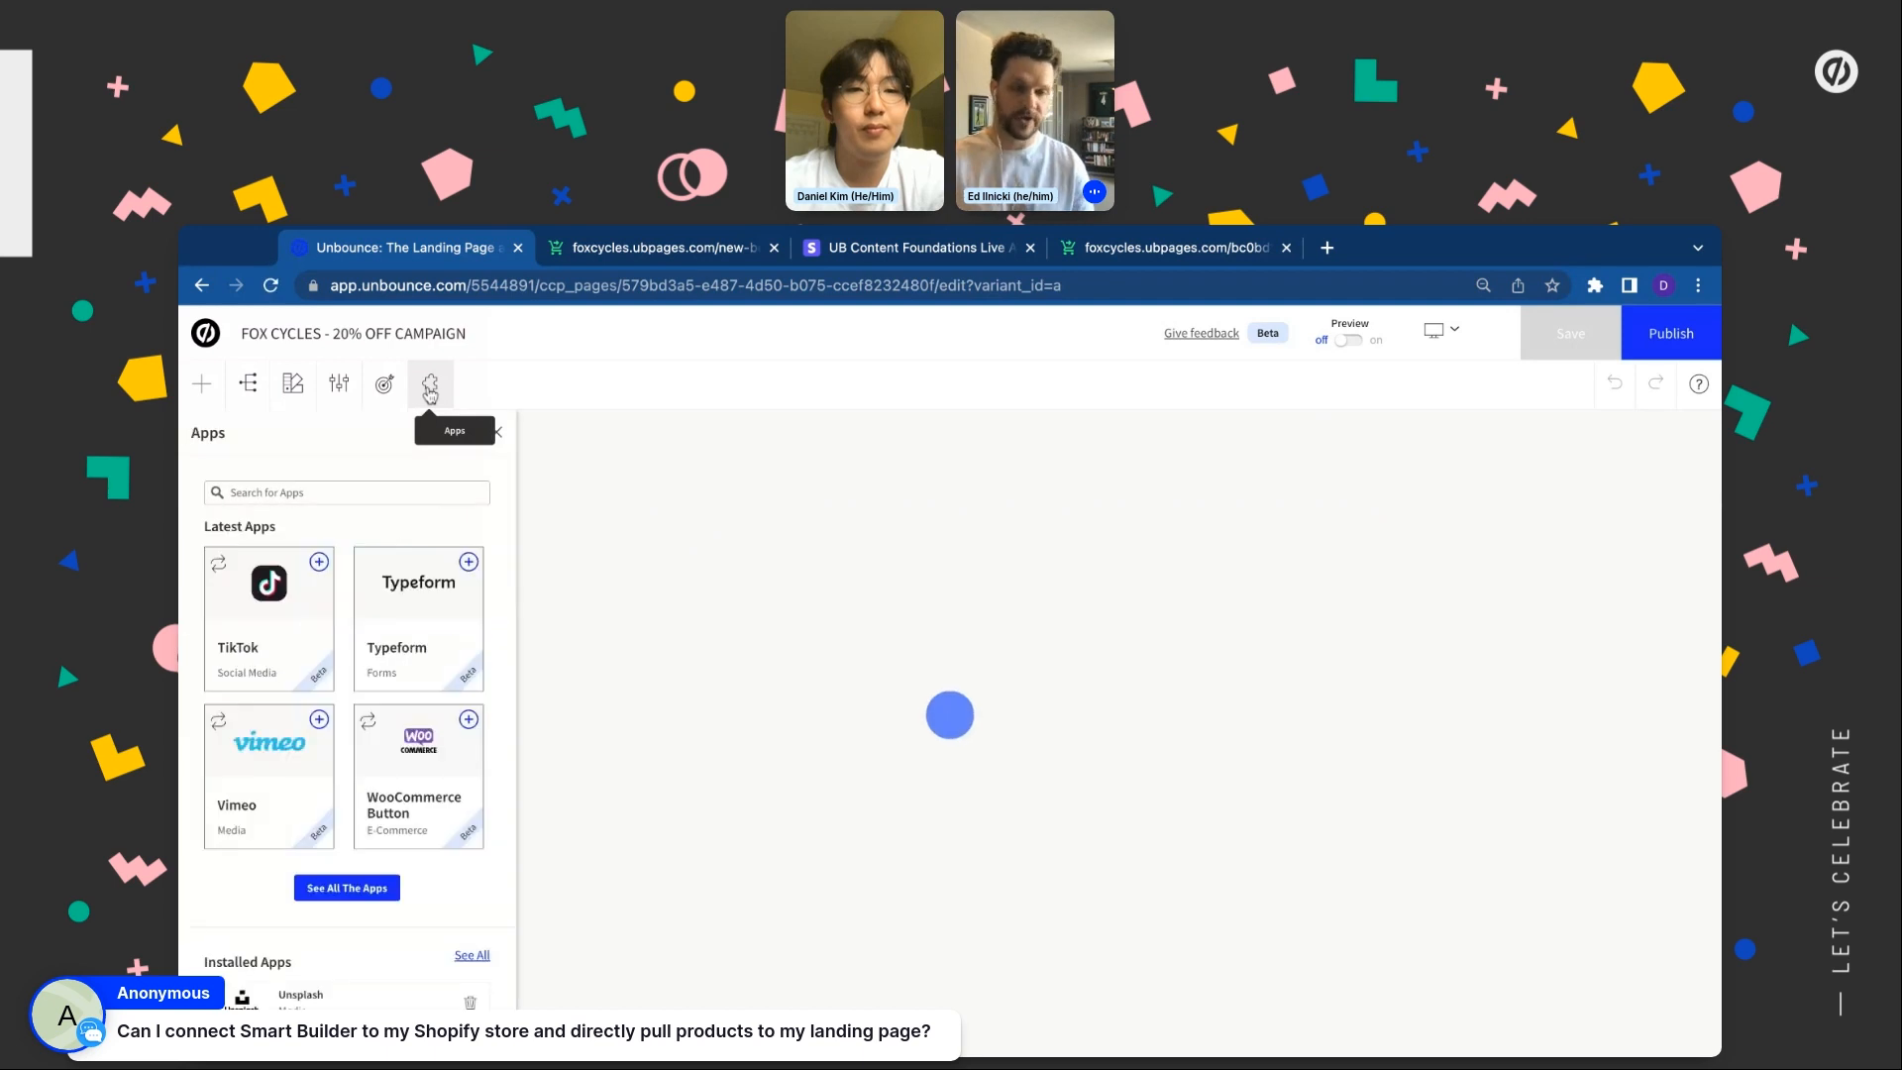
Decline the previous session's unsaved changes and install the Shopify Buy Button app
click(307, 892)
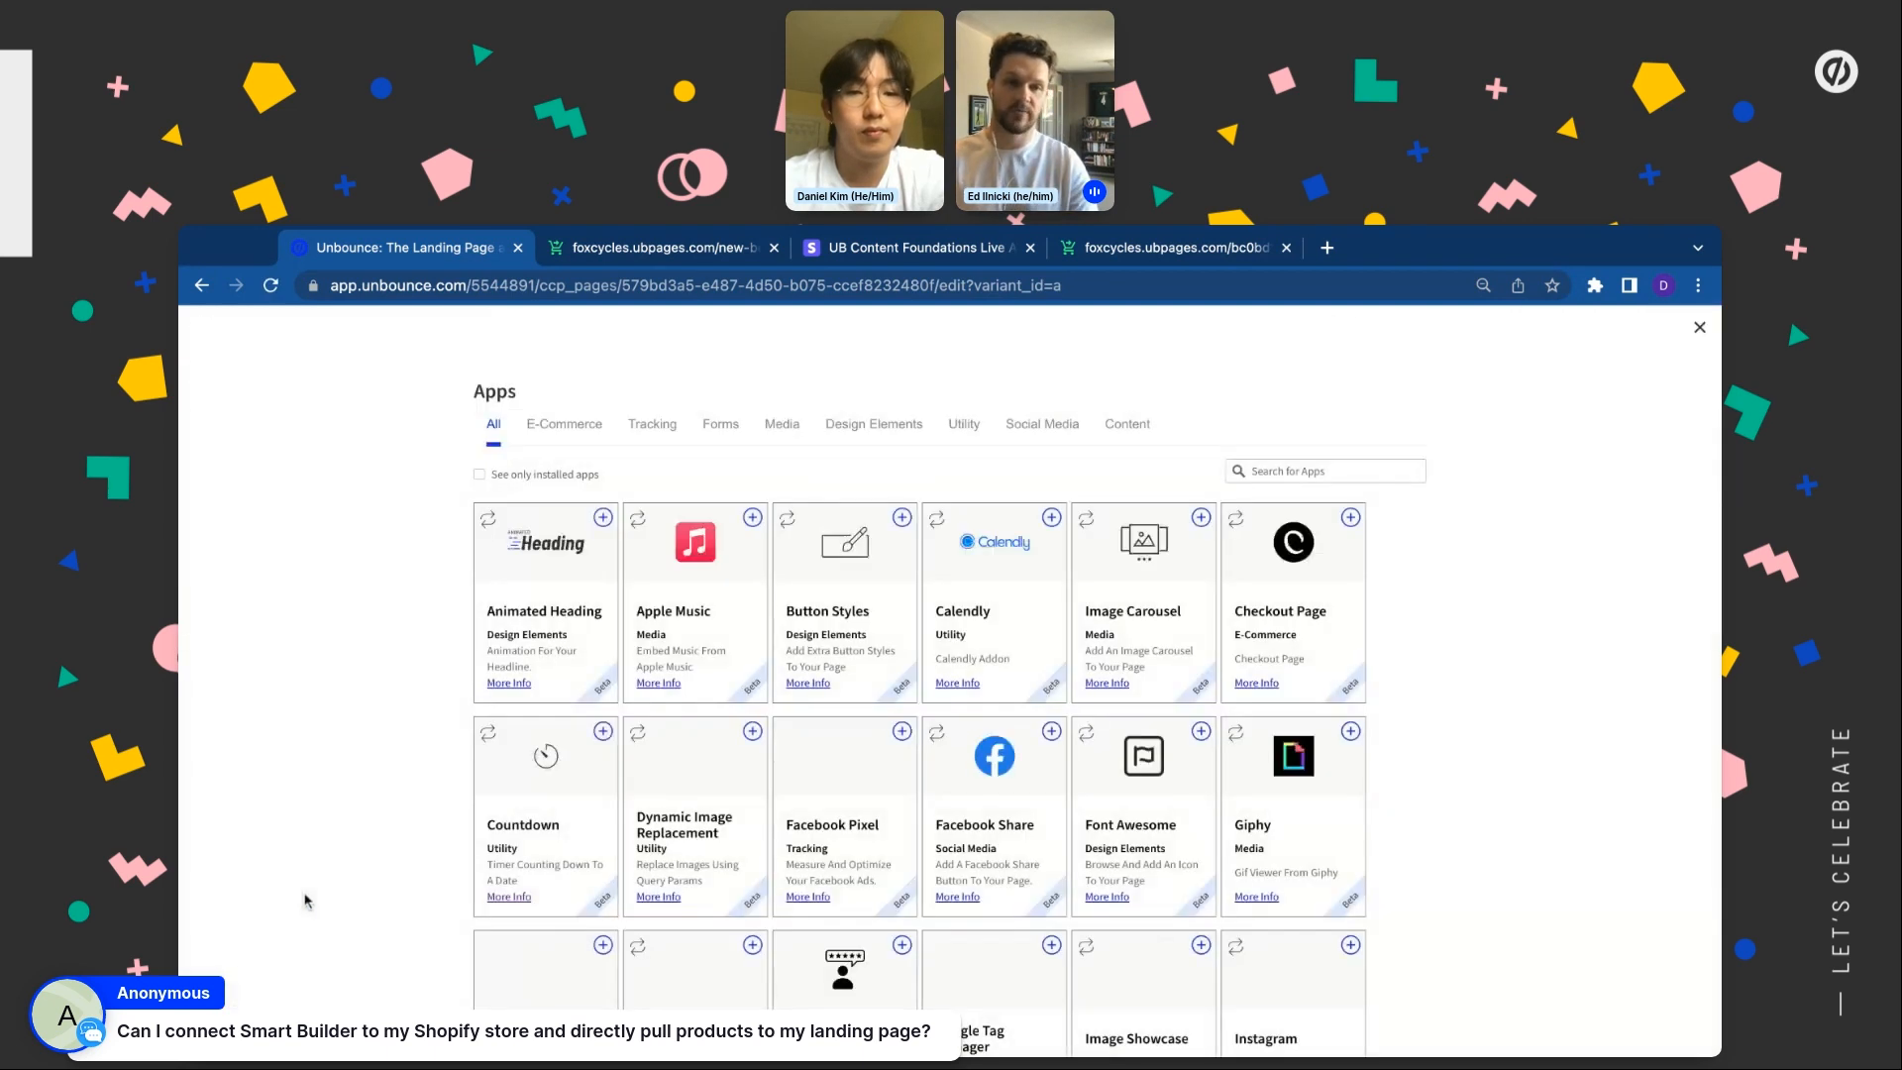
scroll(949, 693, down, 10)
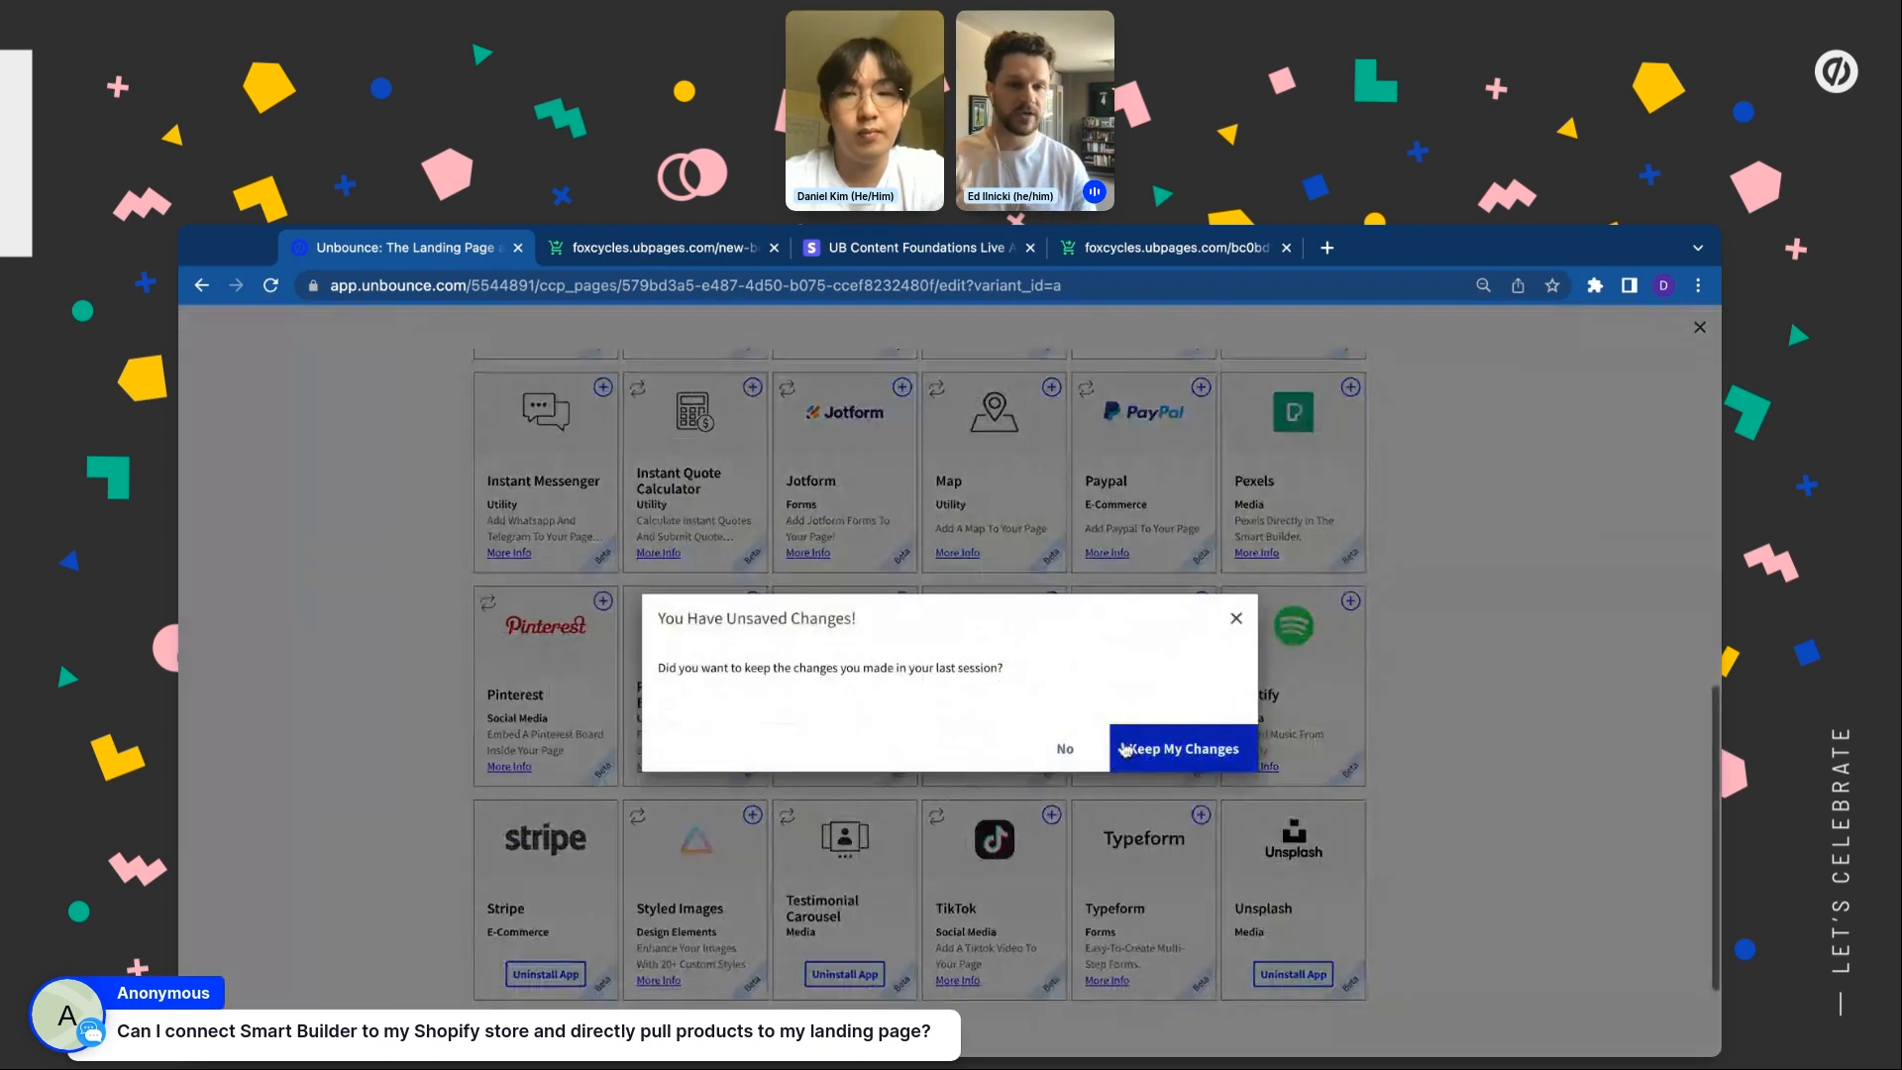
click(1070, 751)
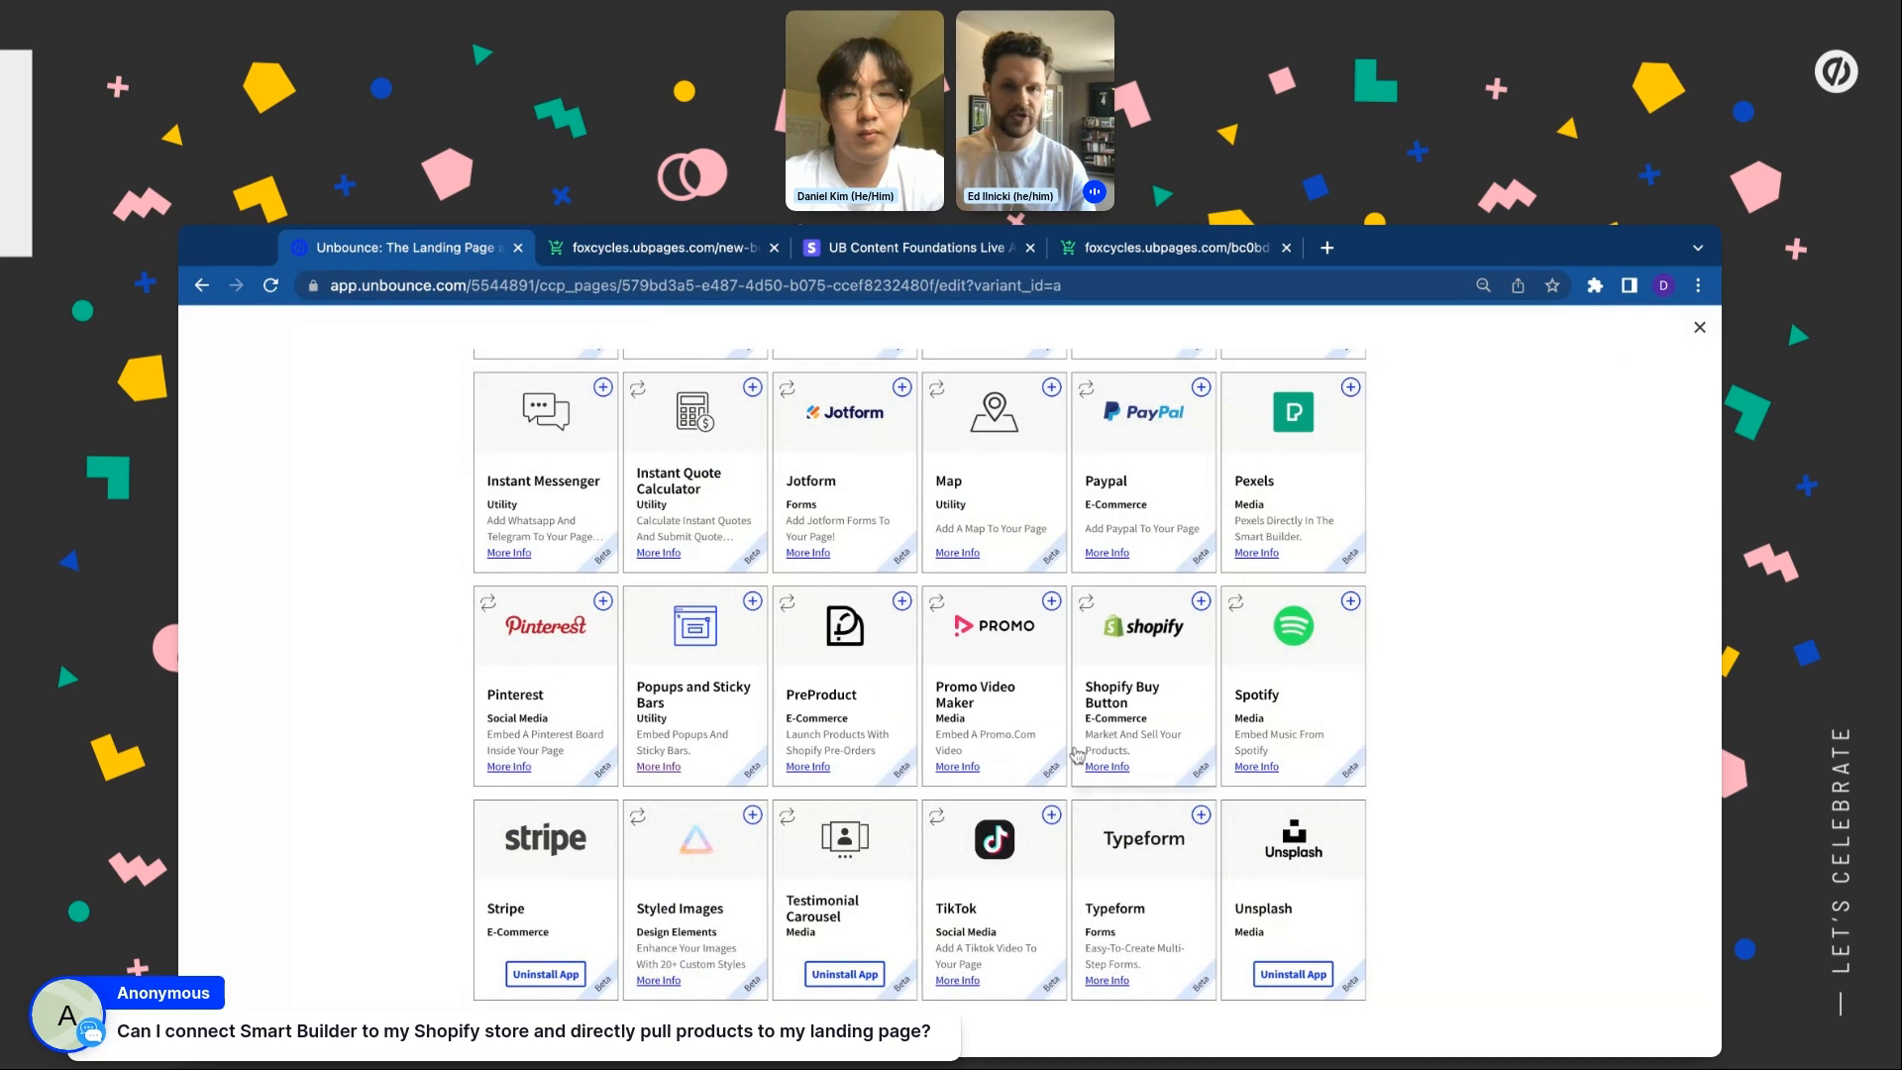
click(1199, 602)
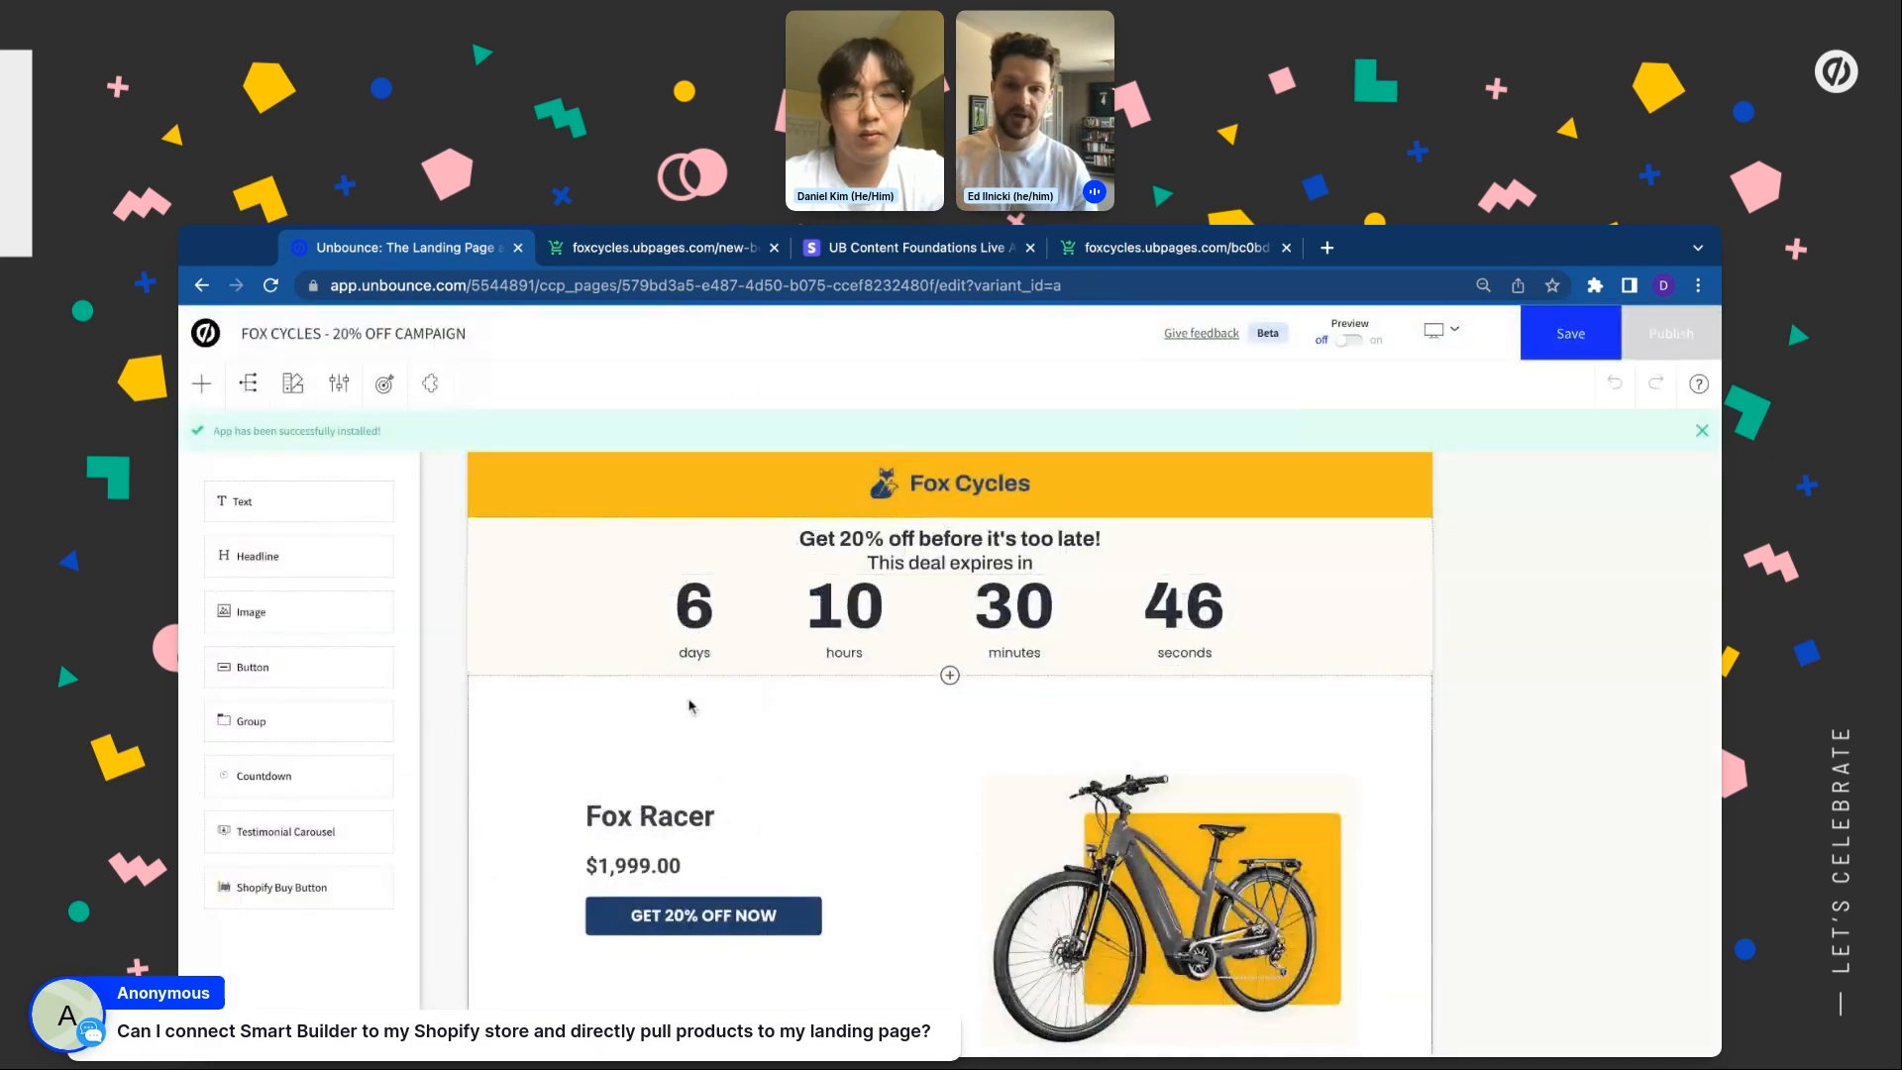
Change the BUY NOW button into an E-Commerce Shopify Buy Button element
scroll(691, 706, down, 15)
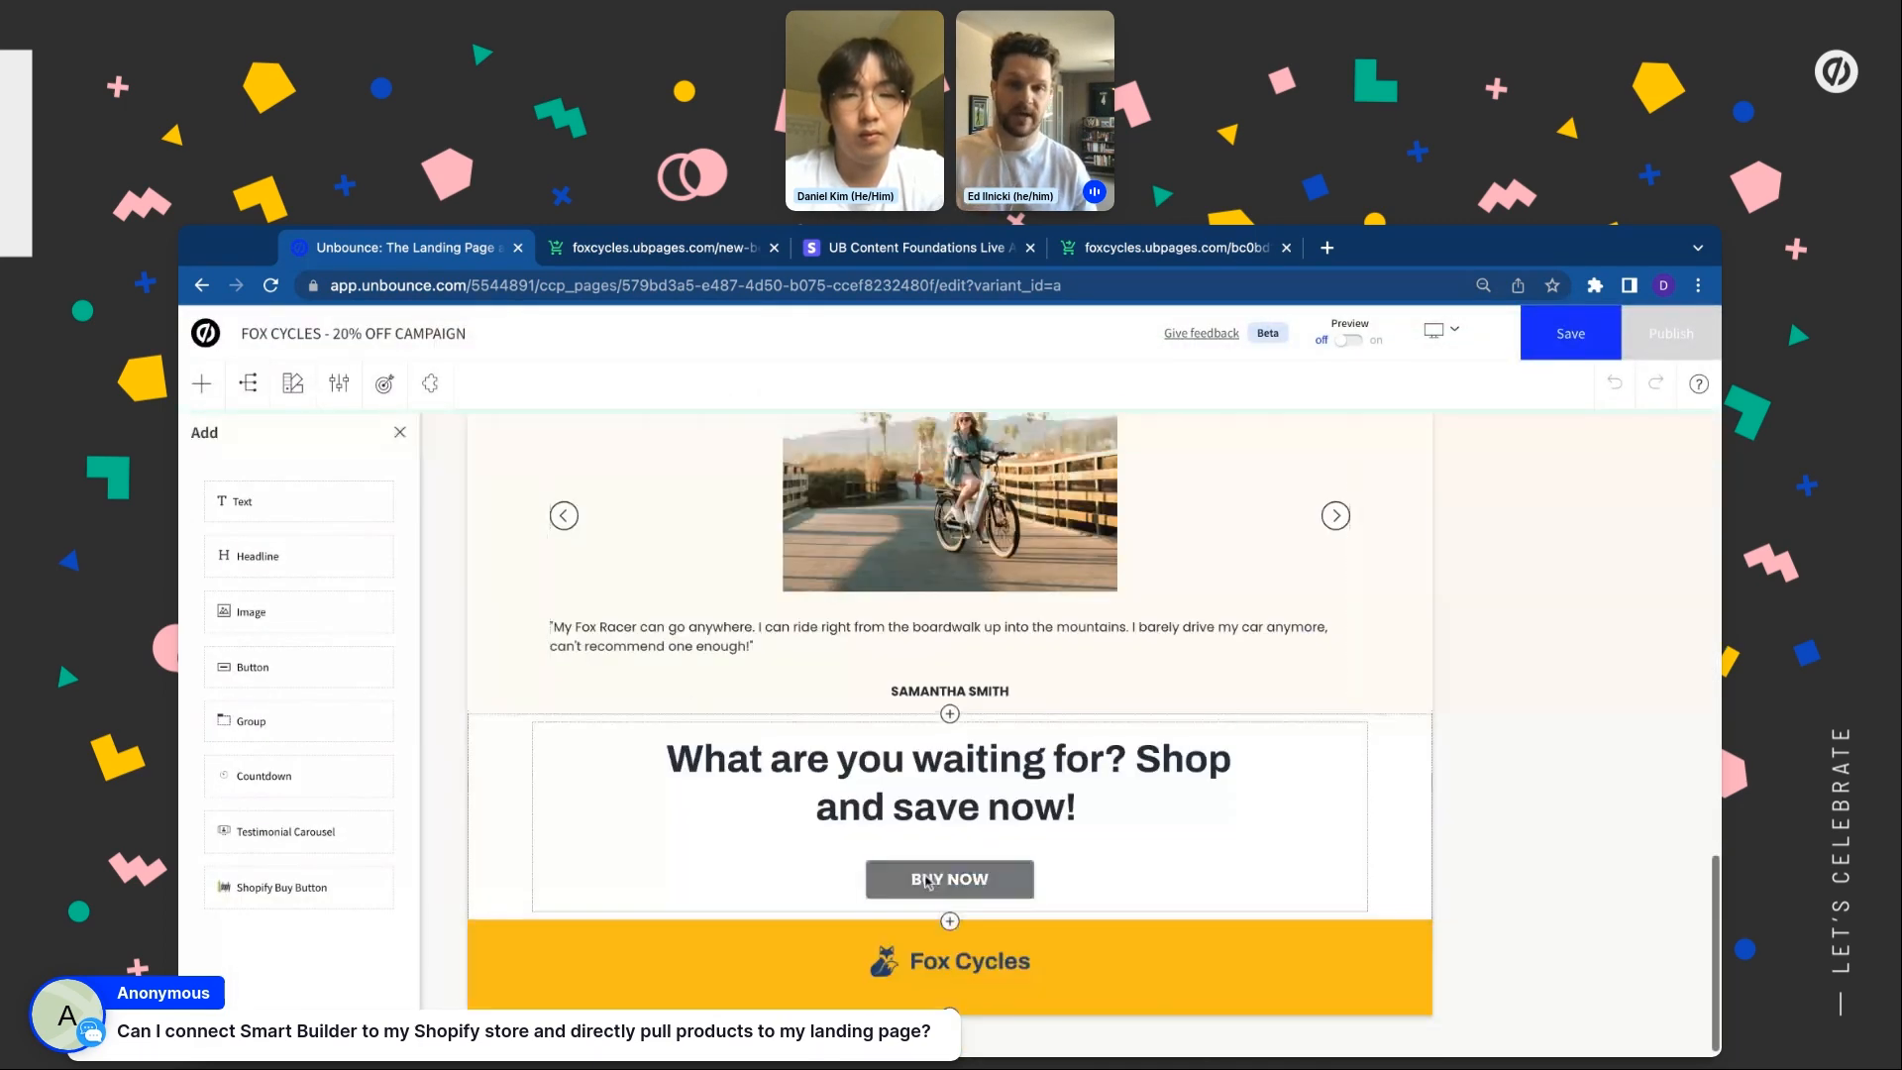
click(927, 880)
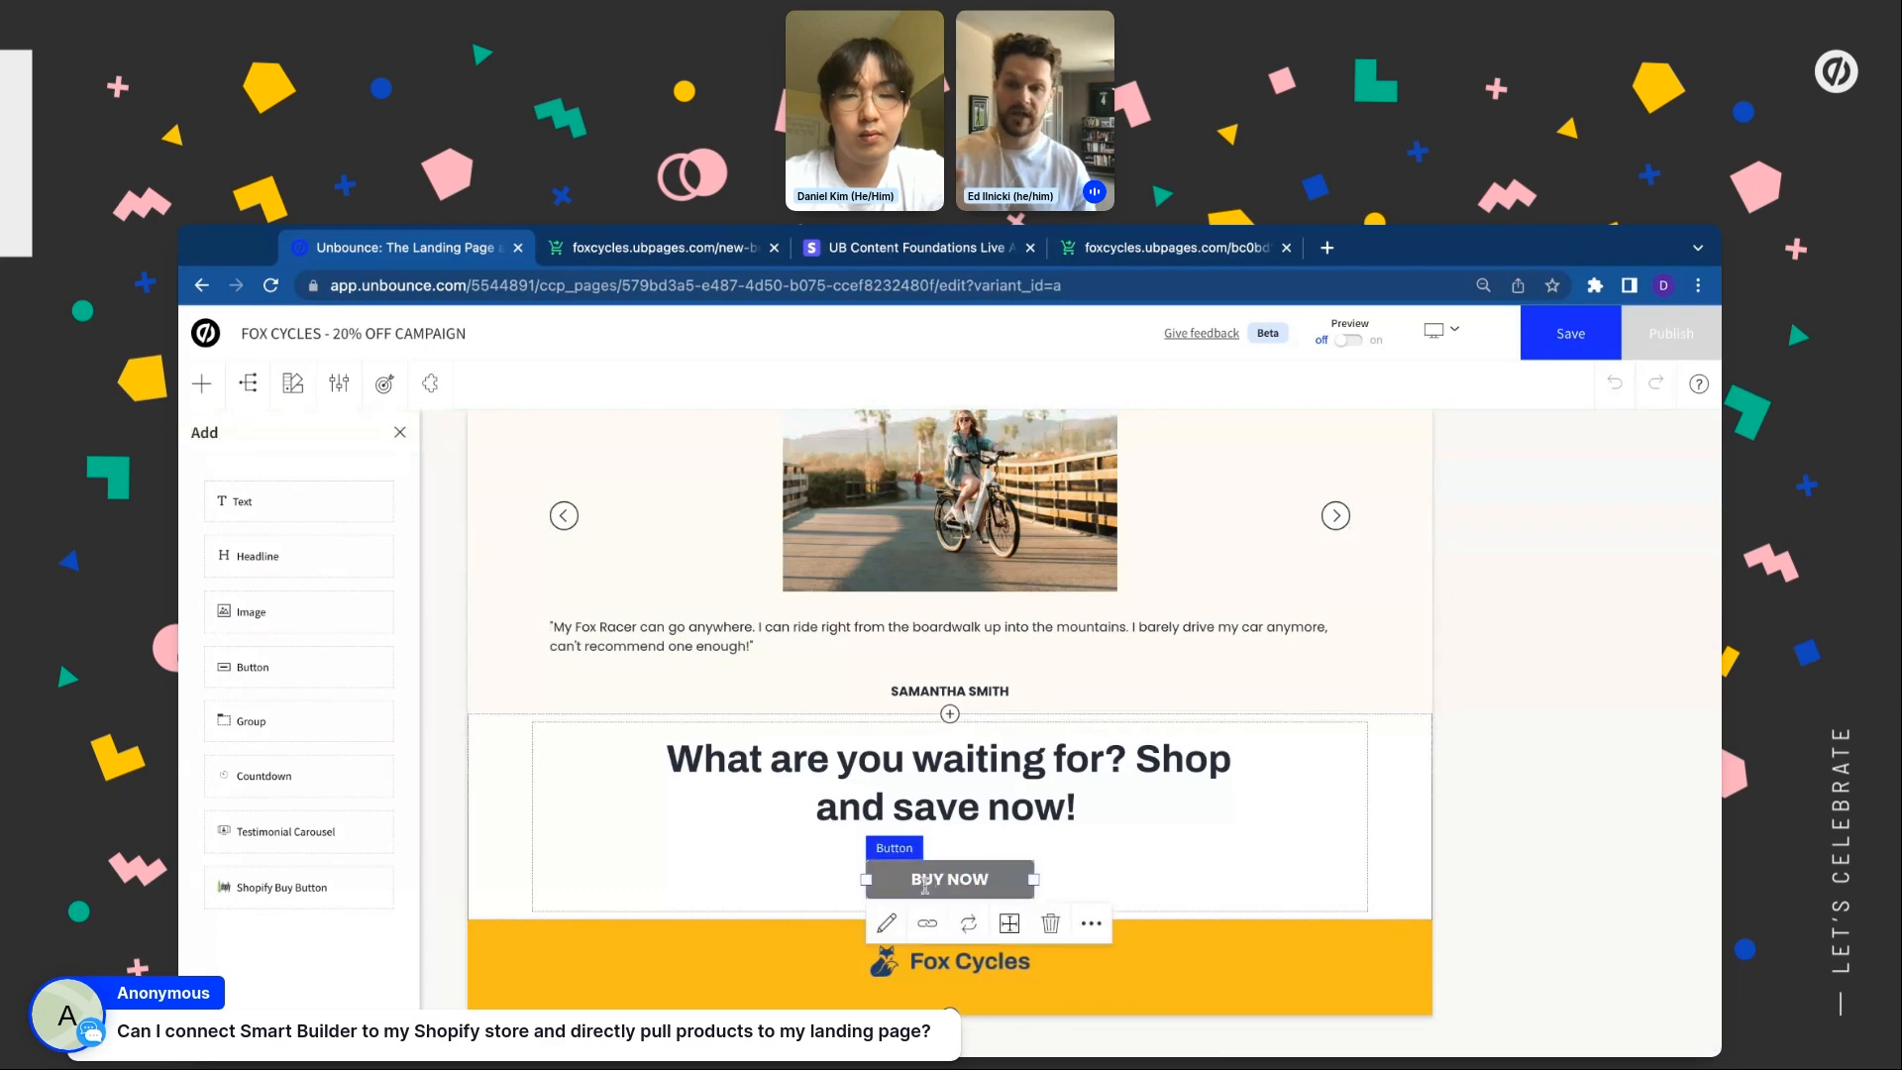
click(969, 927)
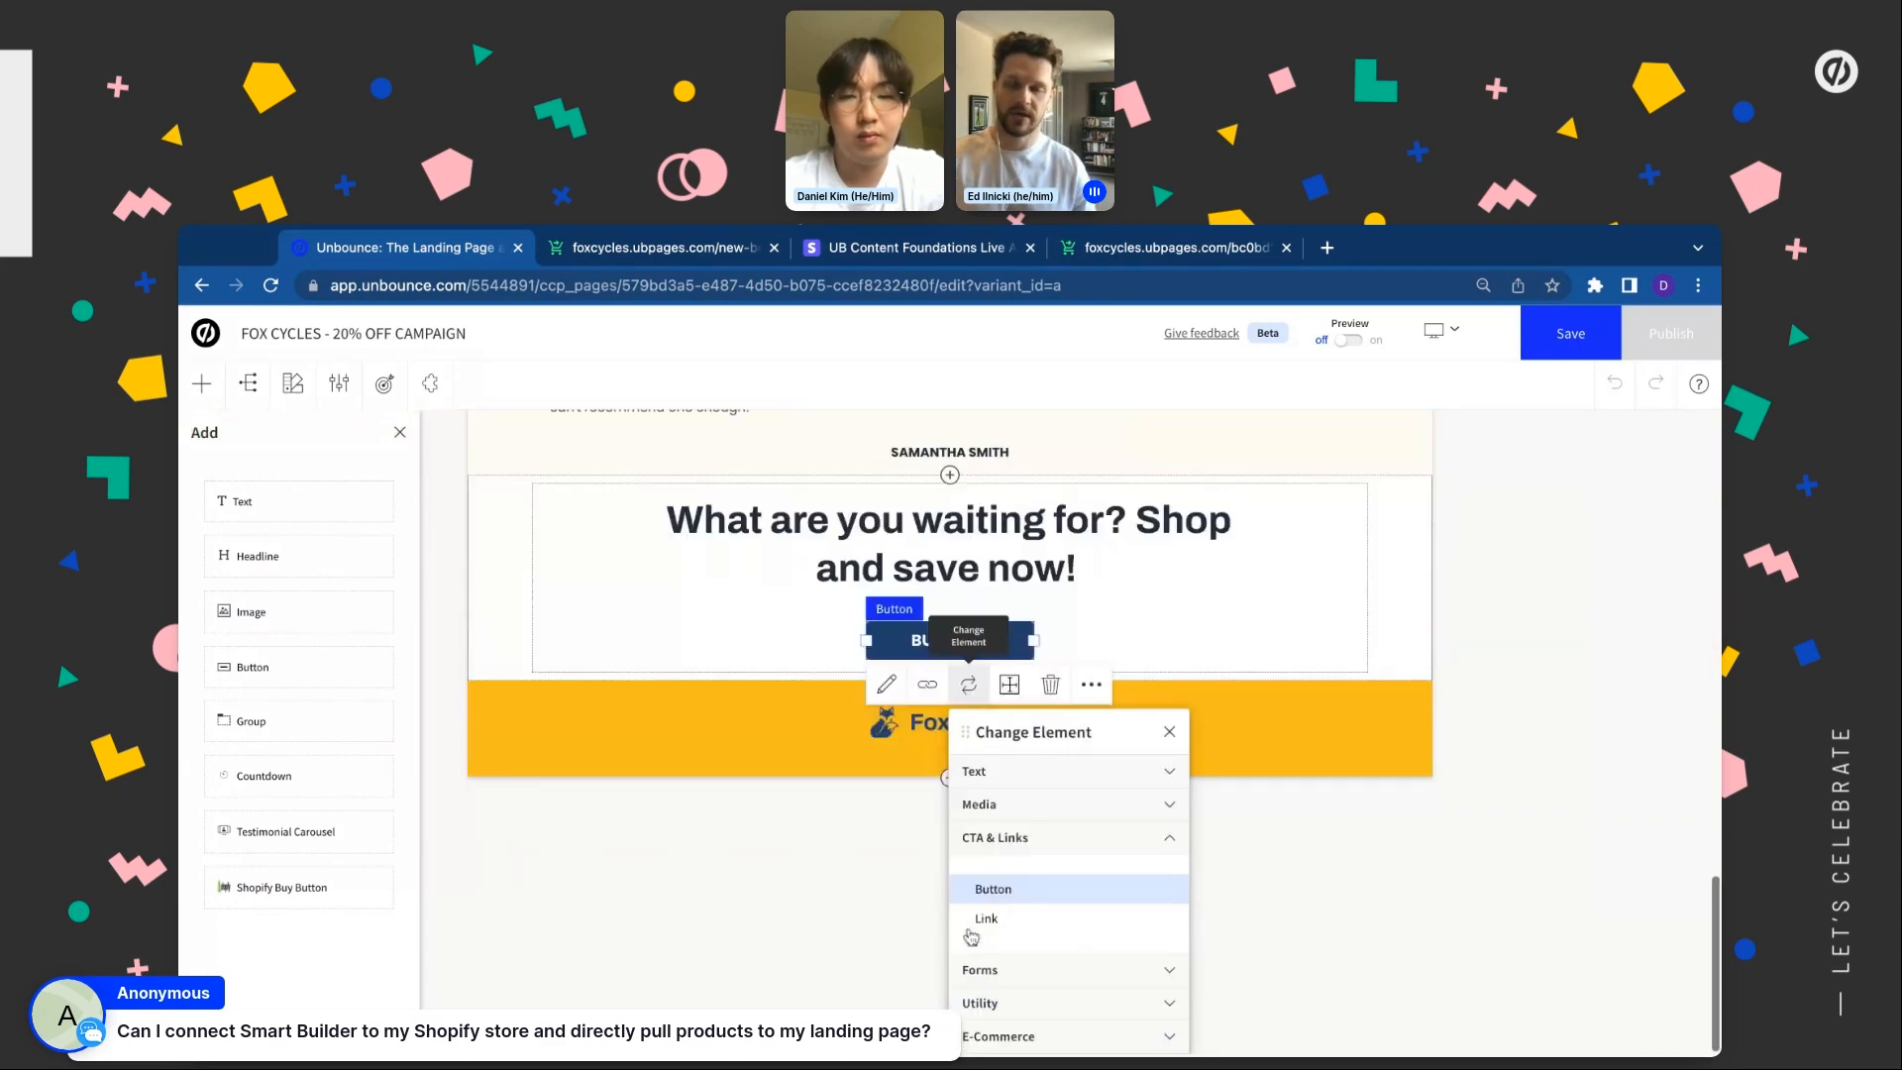
click(1006, 1002)
click(1024, 1021)
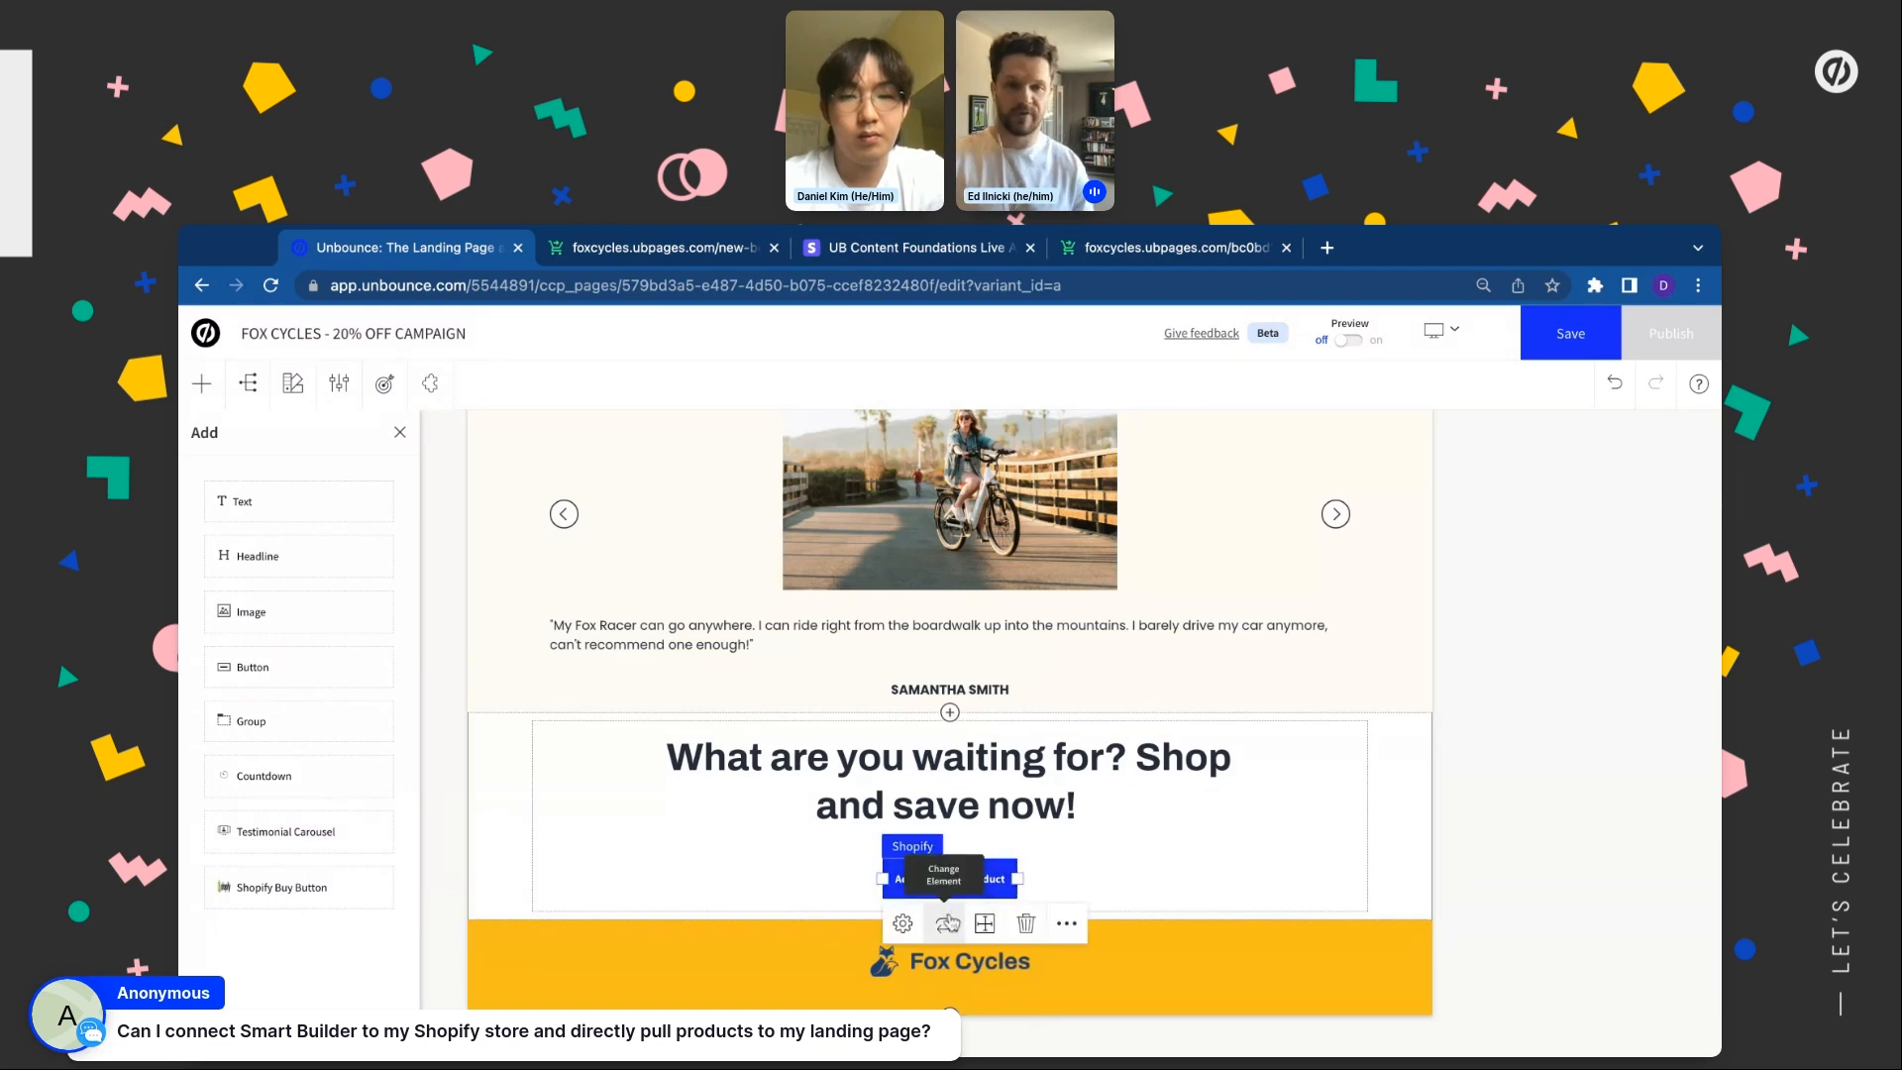
Open the Add a Shopify Button code dialog and view Shopify's Creating a Buy Button guide
click(903, 924)
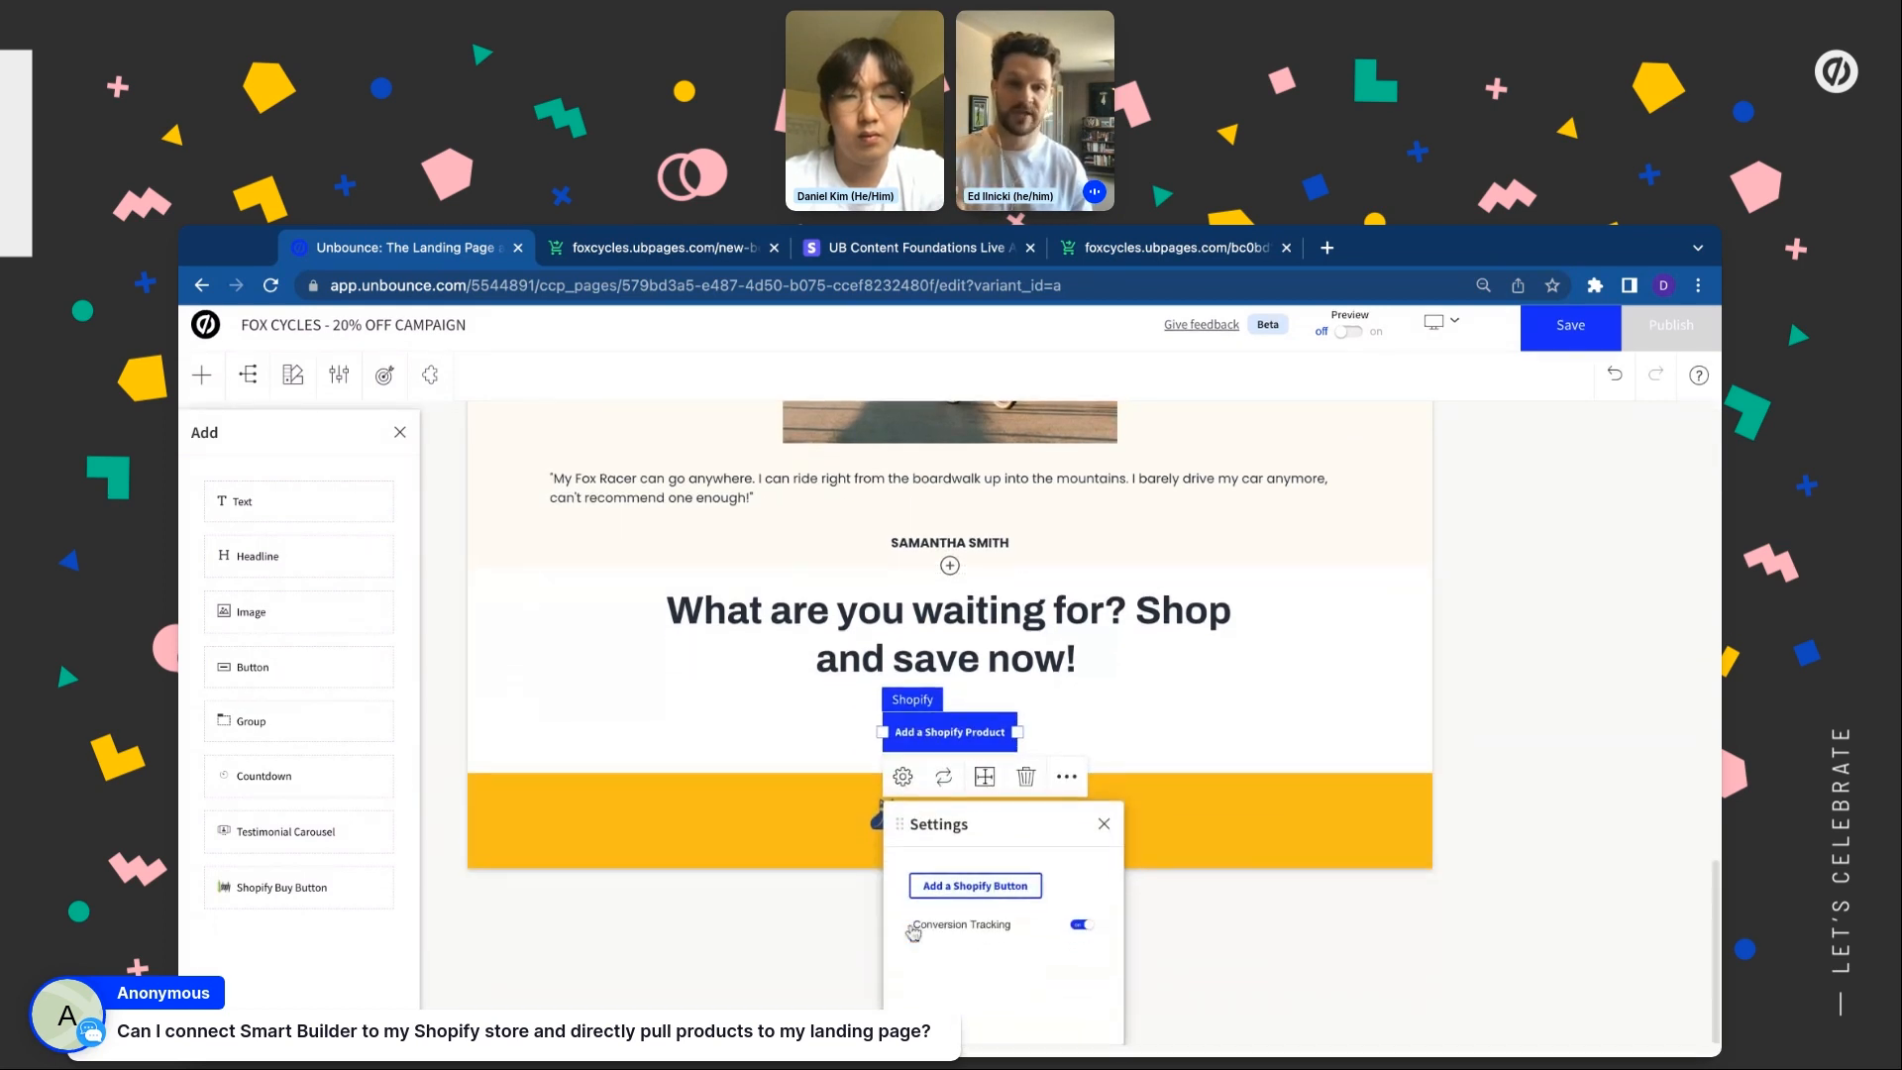
click(981, 890)
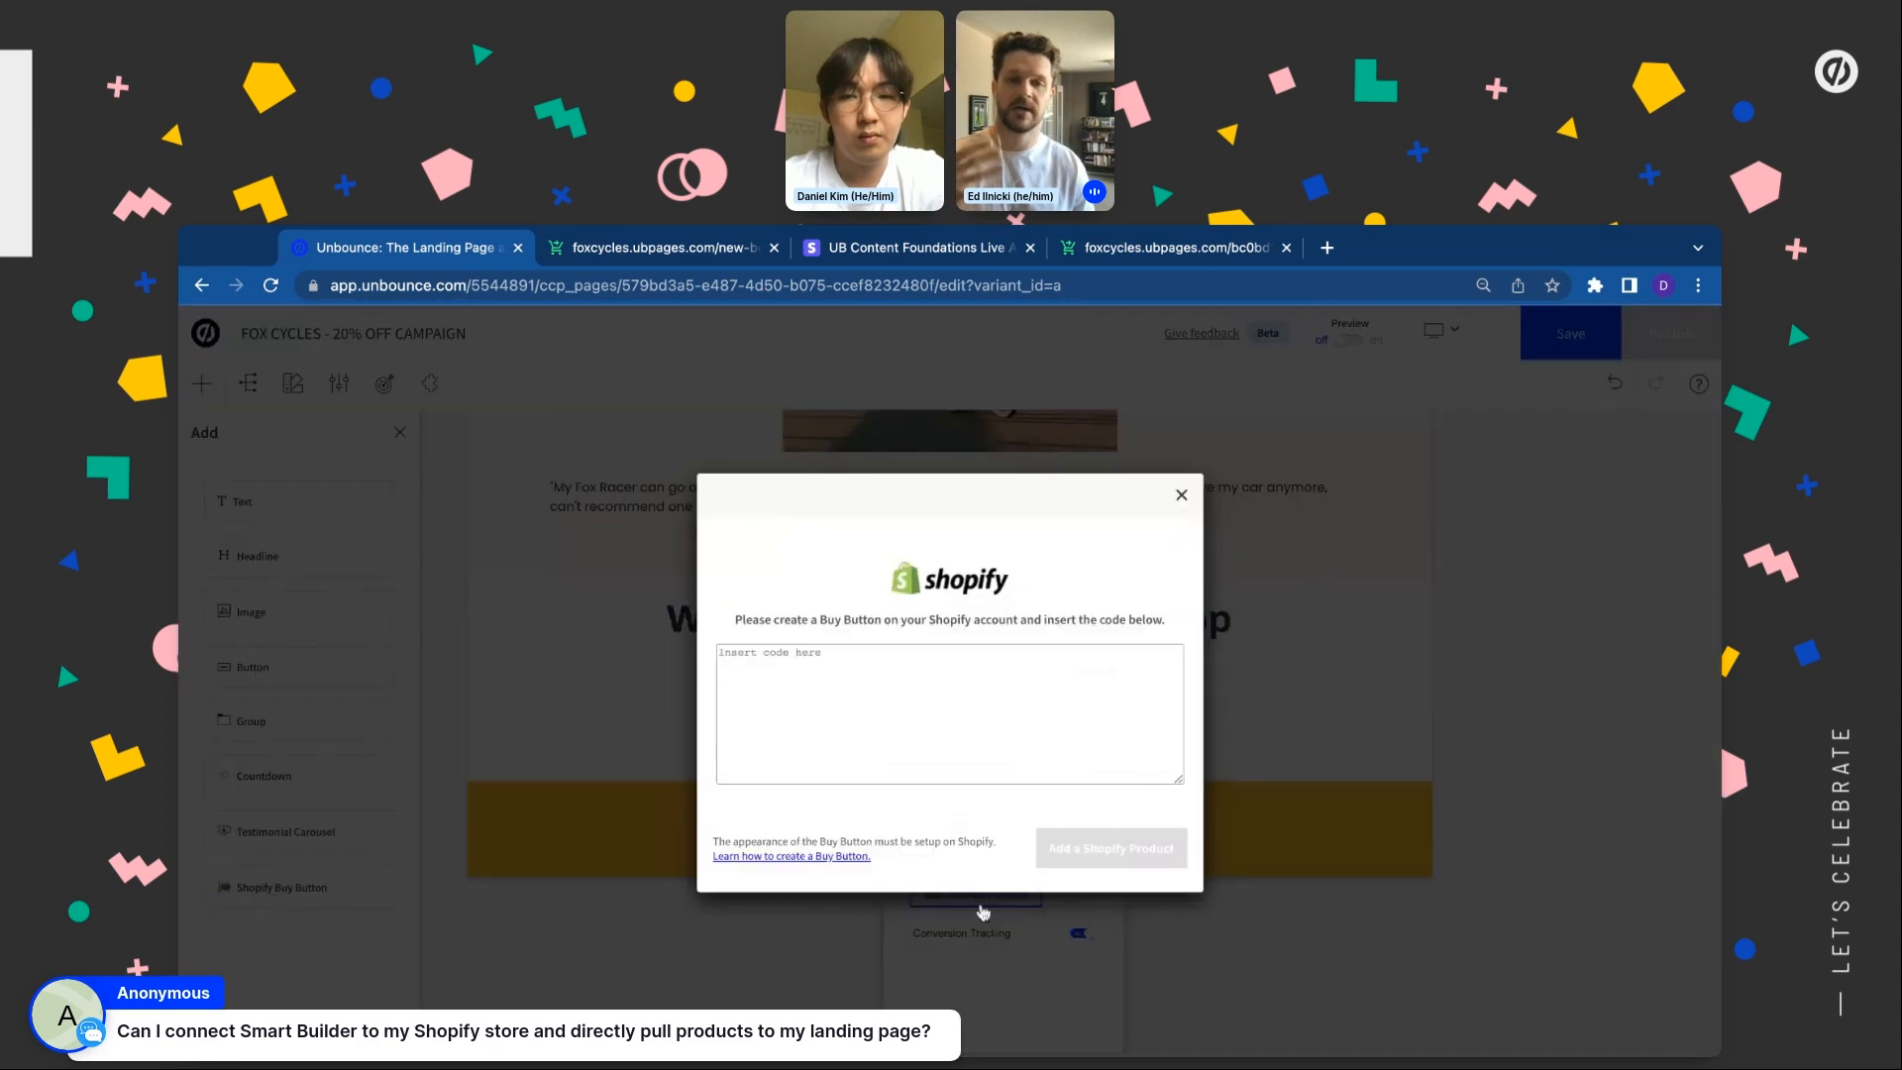
click(878, 743)
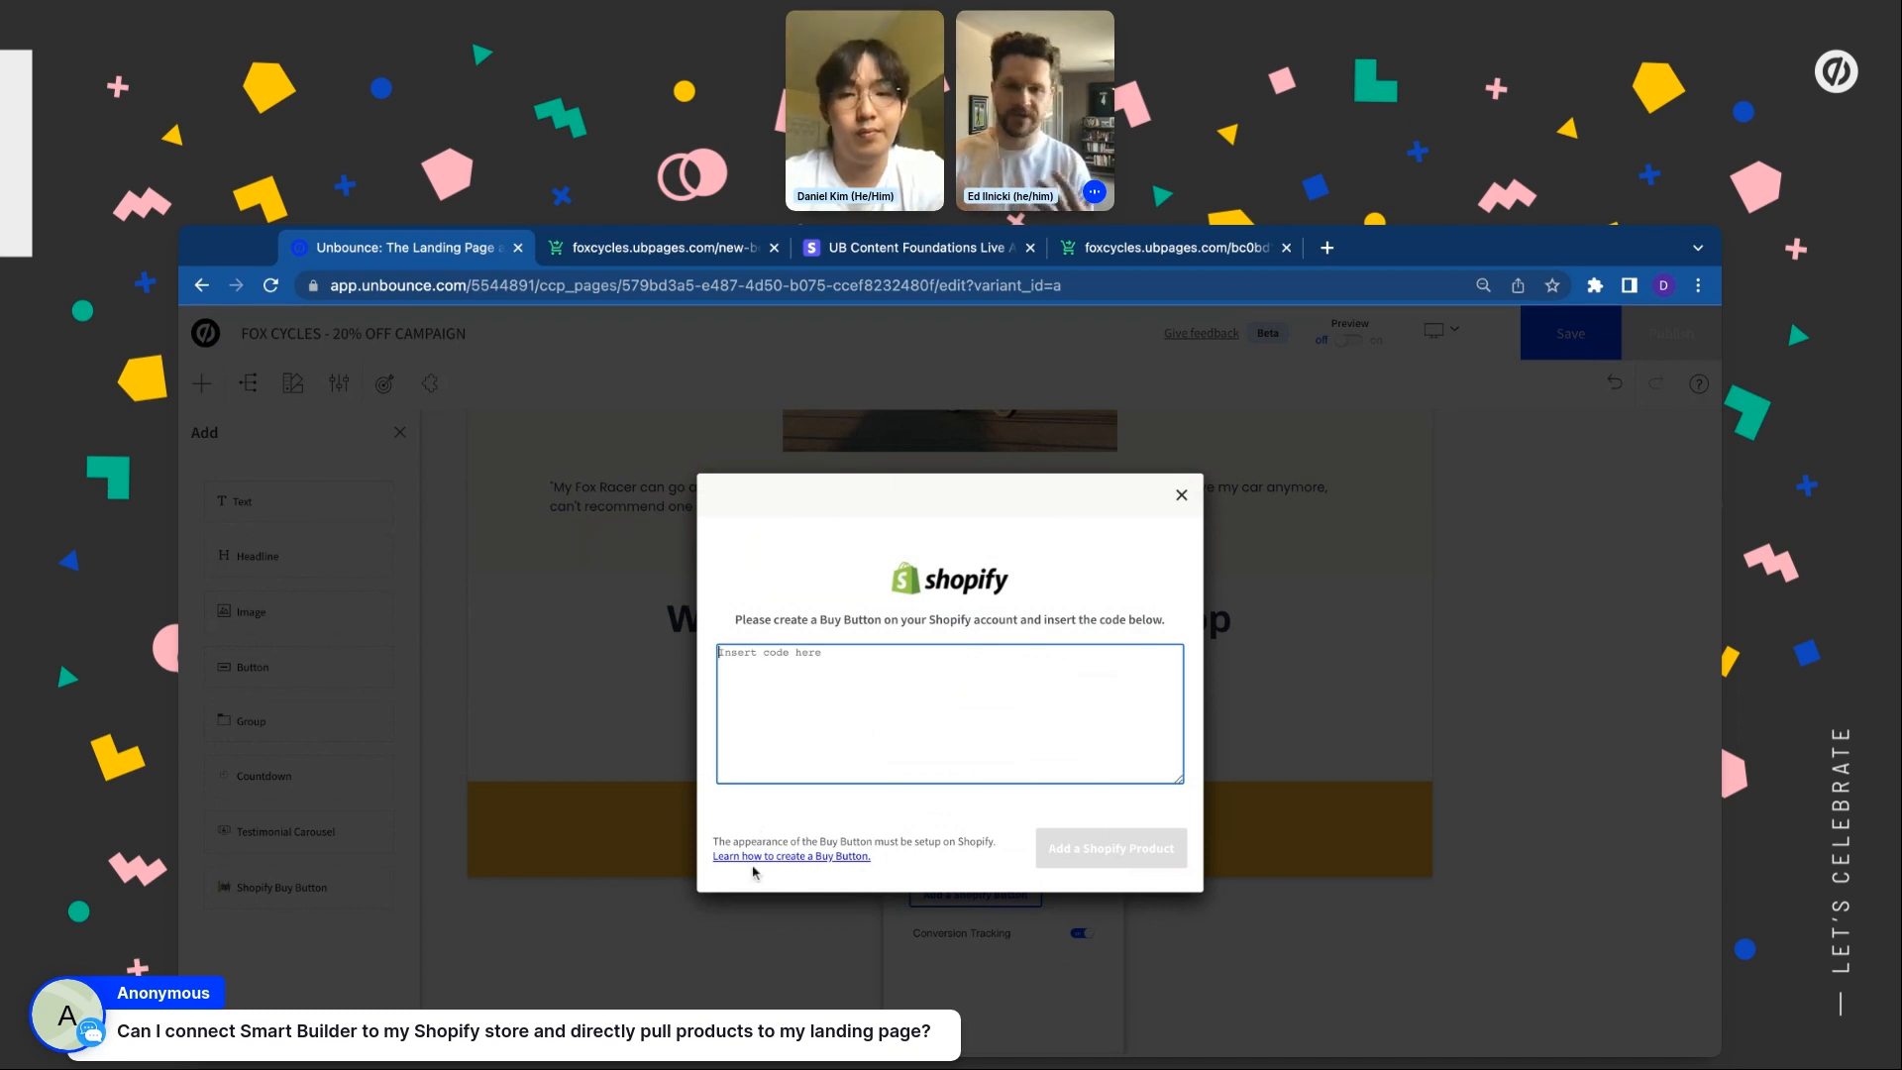
click(854, 857)
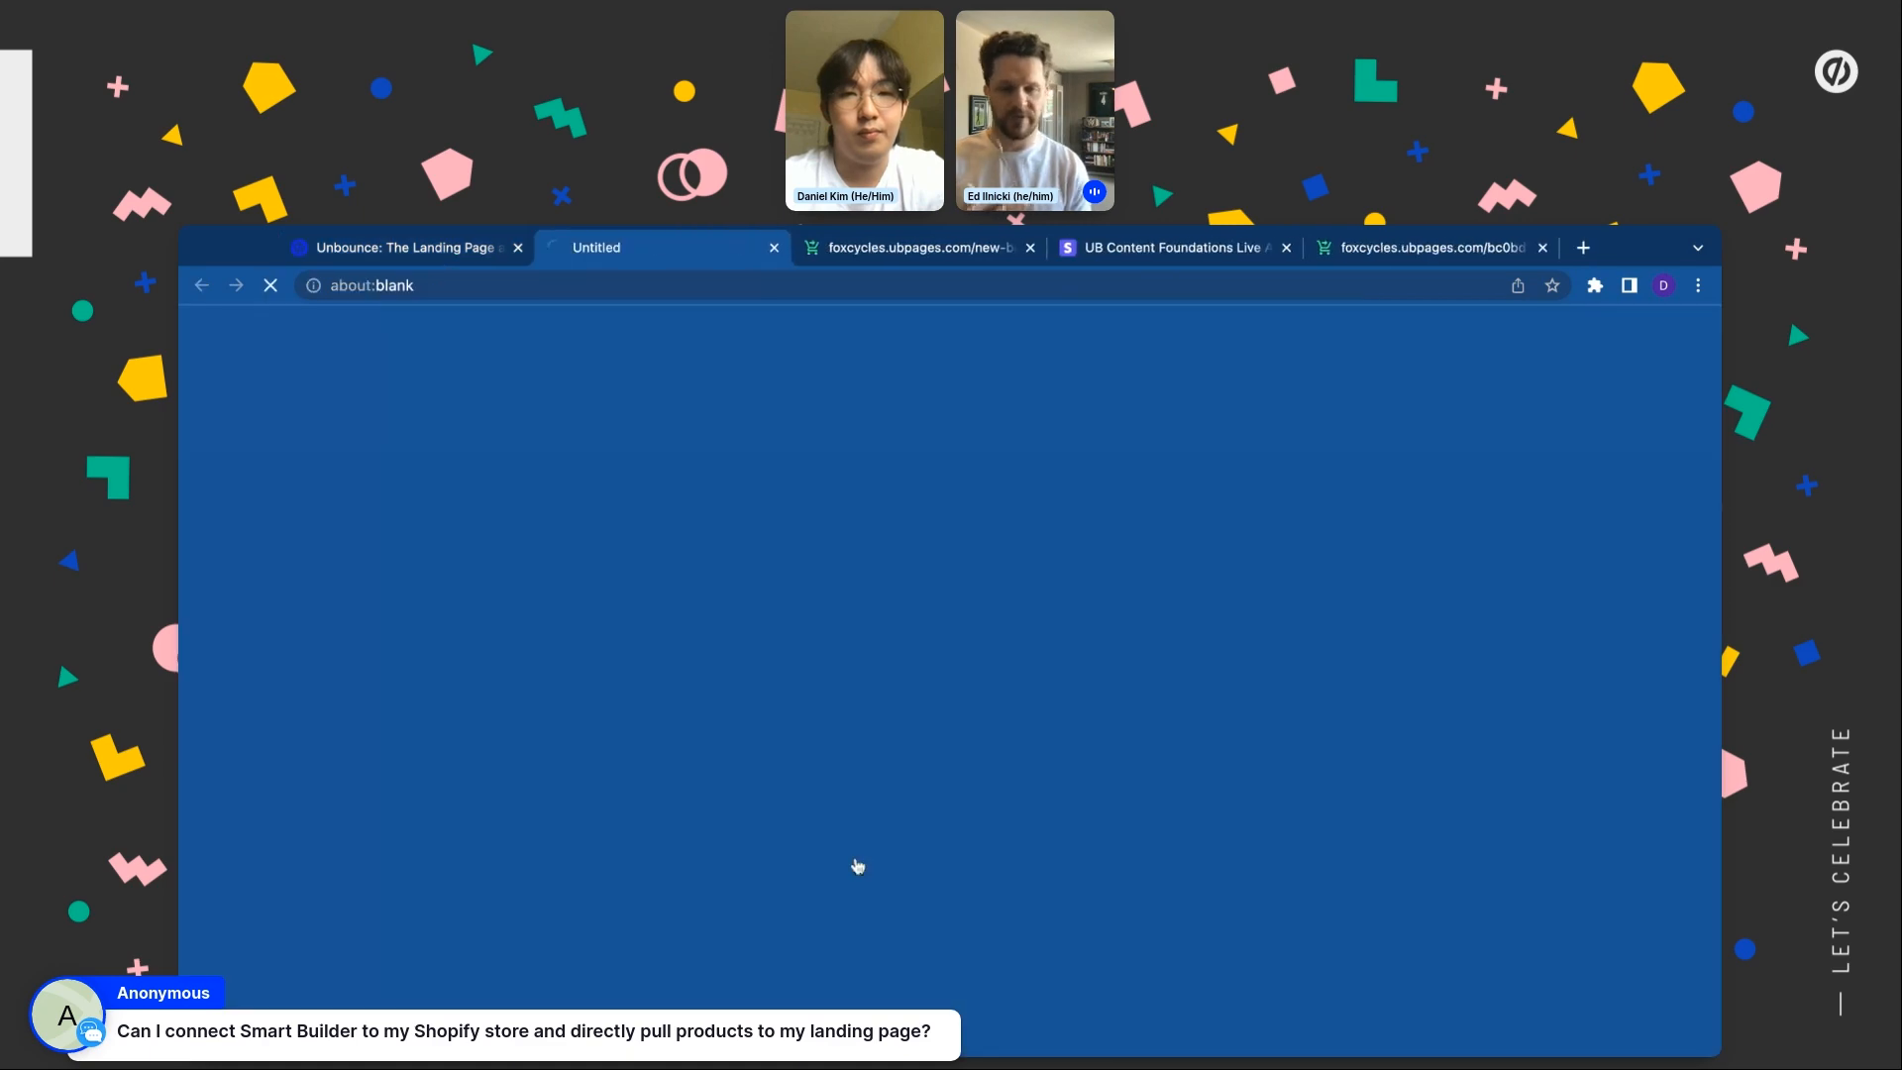
scroll(751, 594, down, 2)
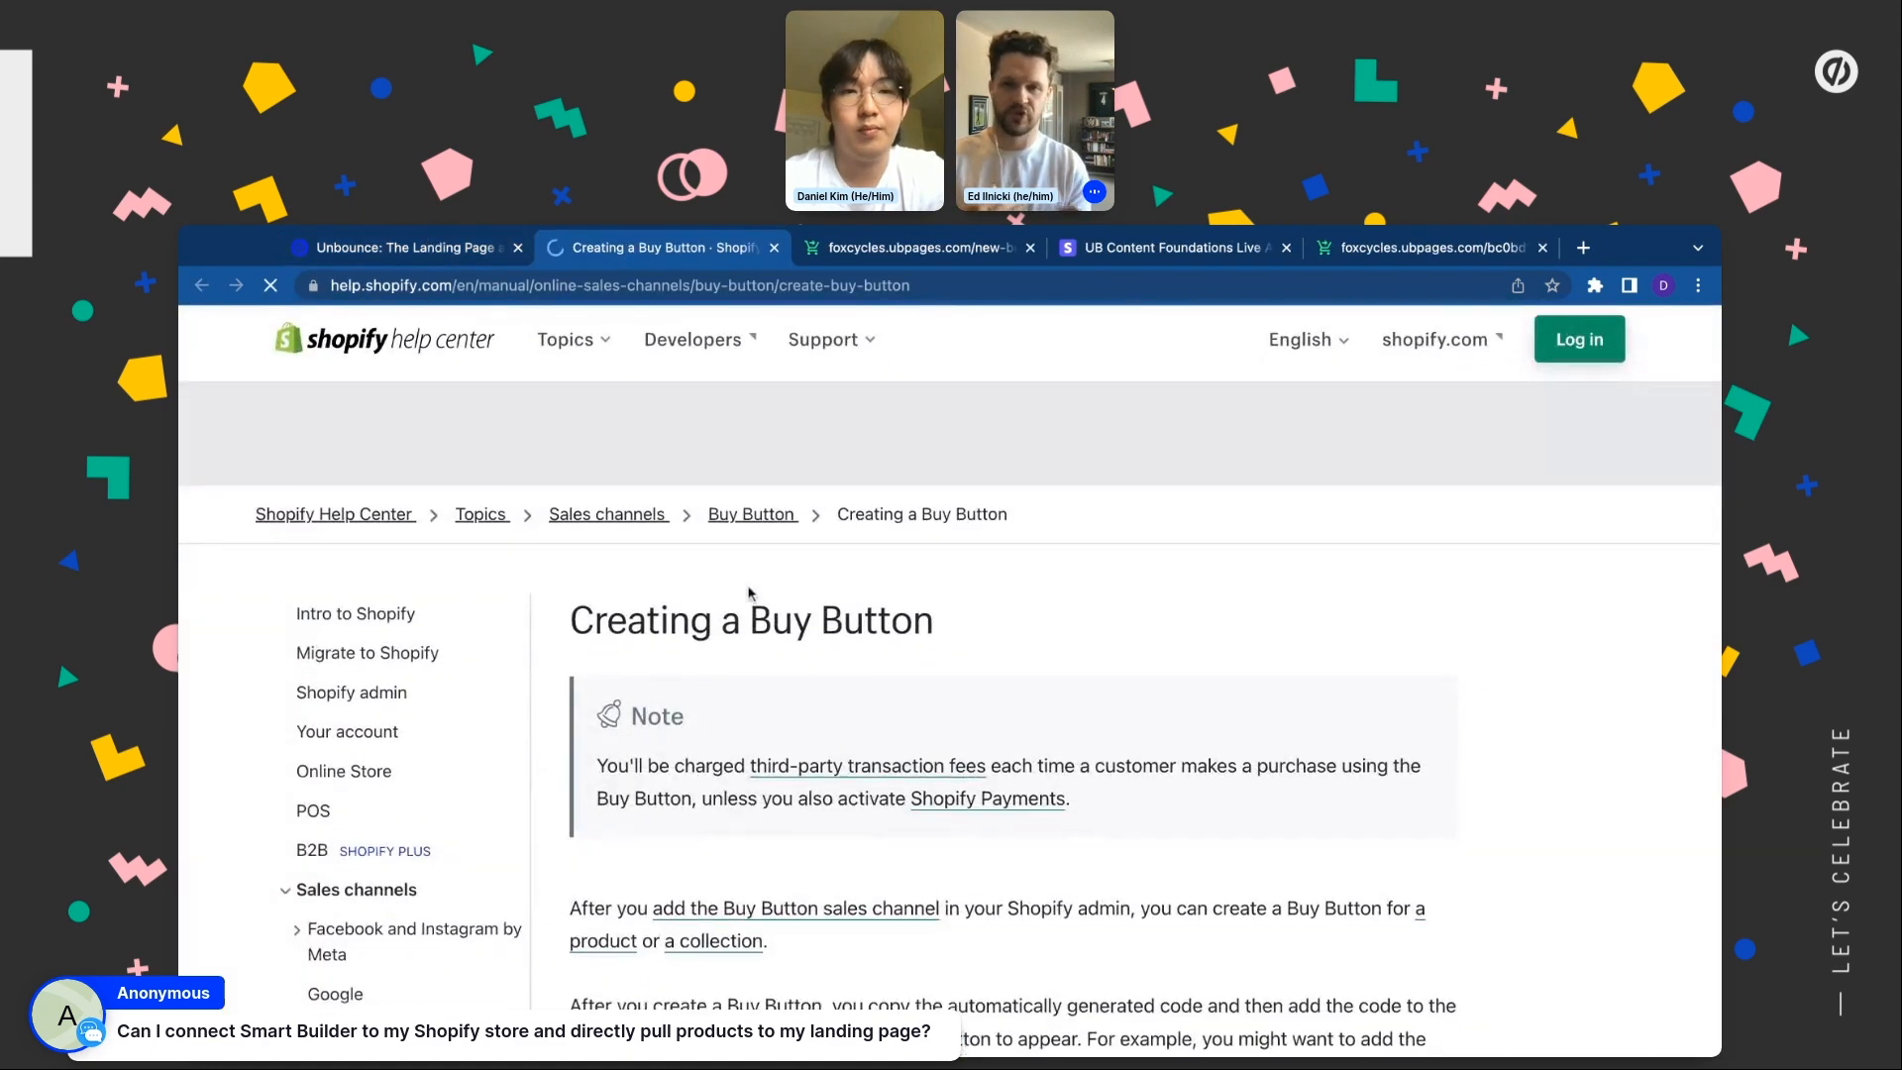
scroll(748, 593, up, 3)
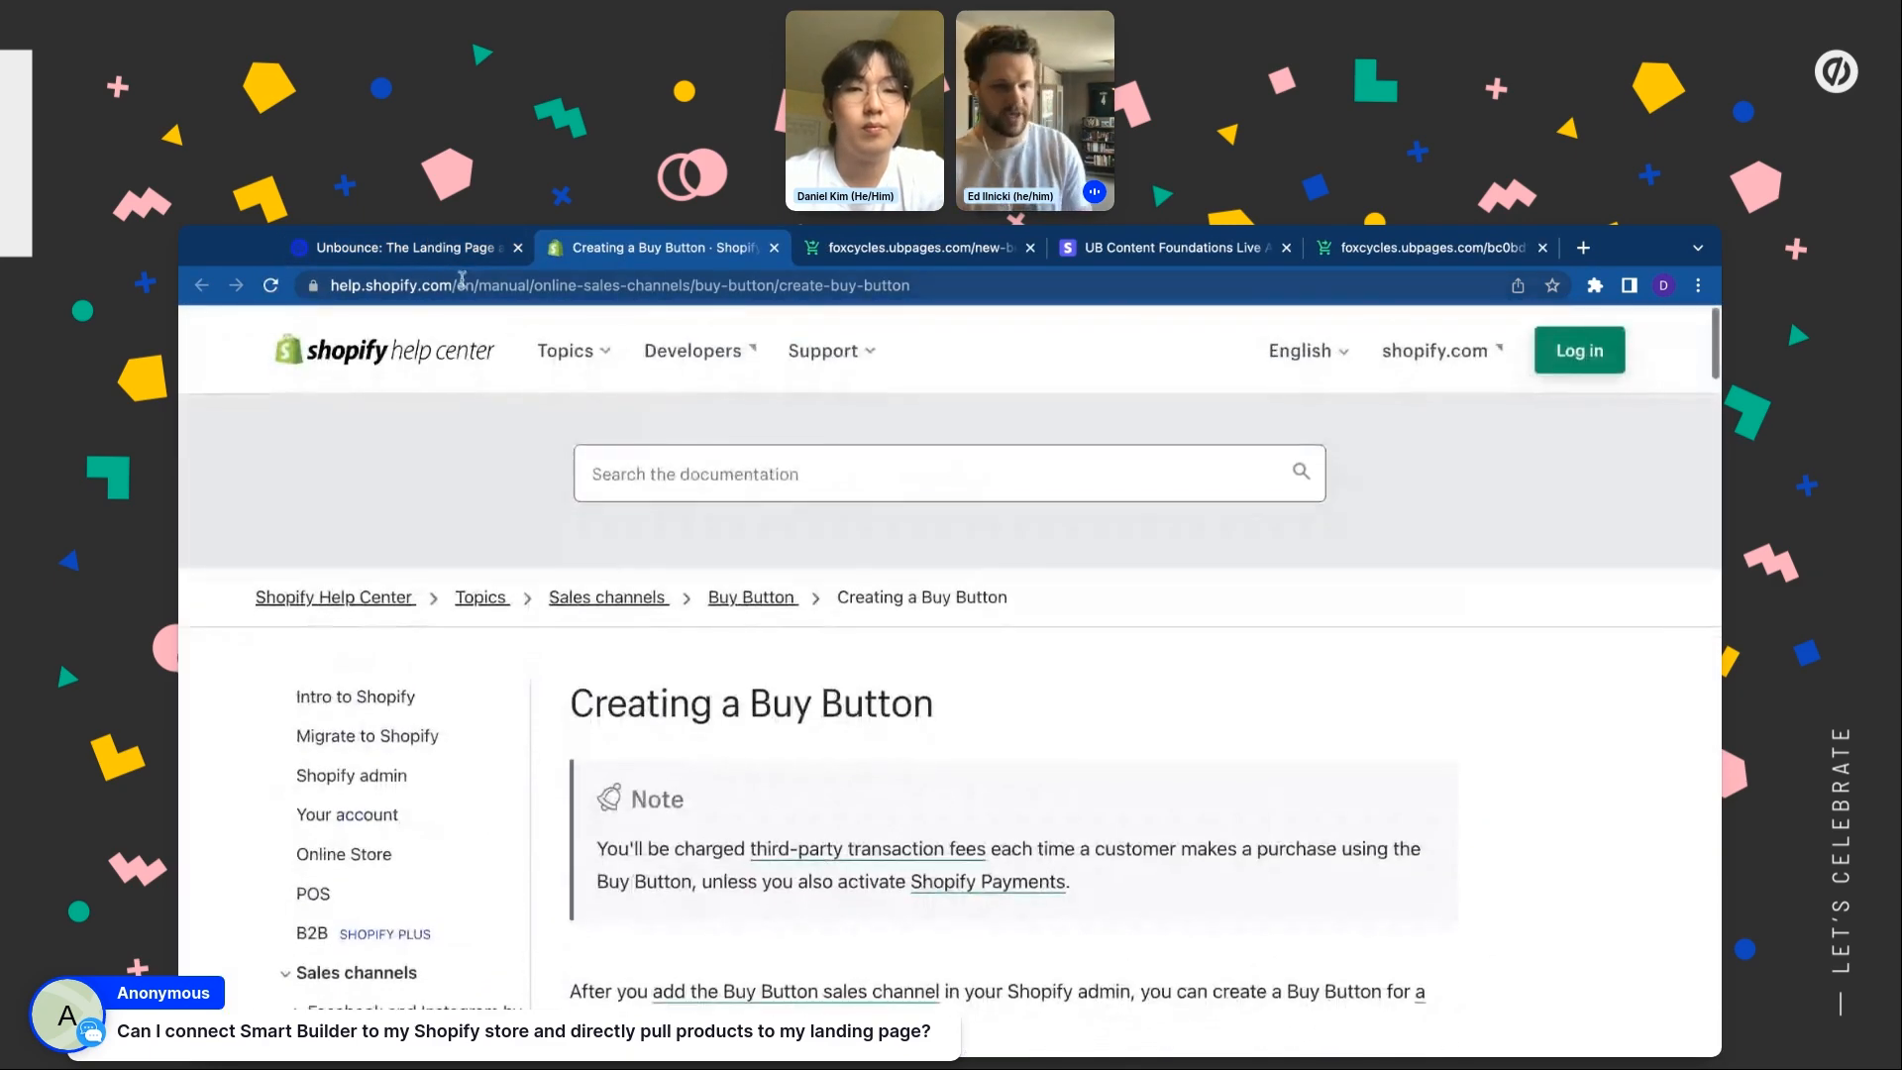
click(445, 252)
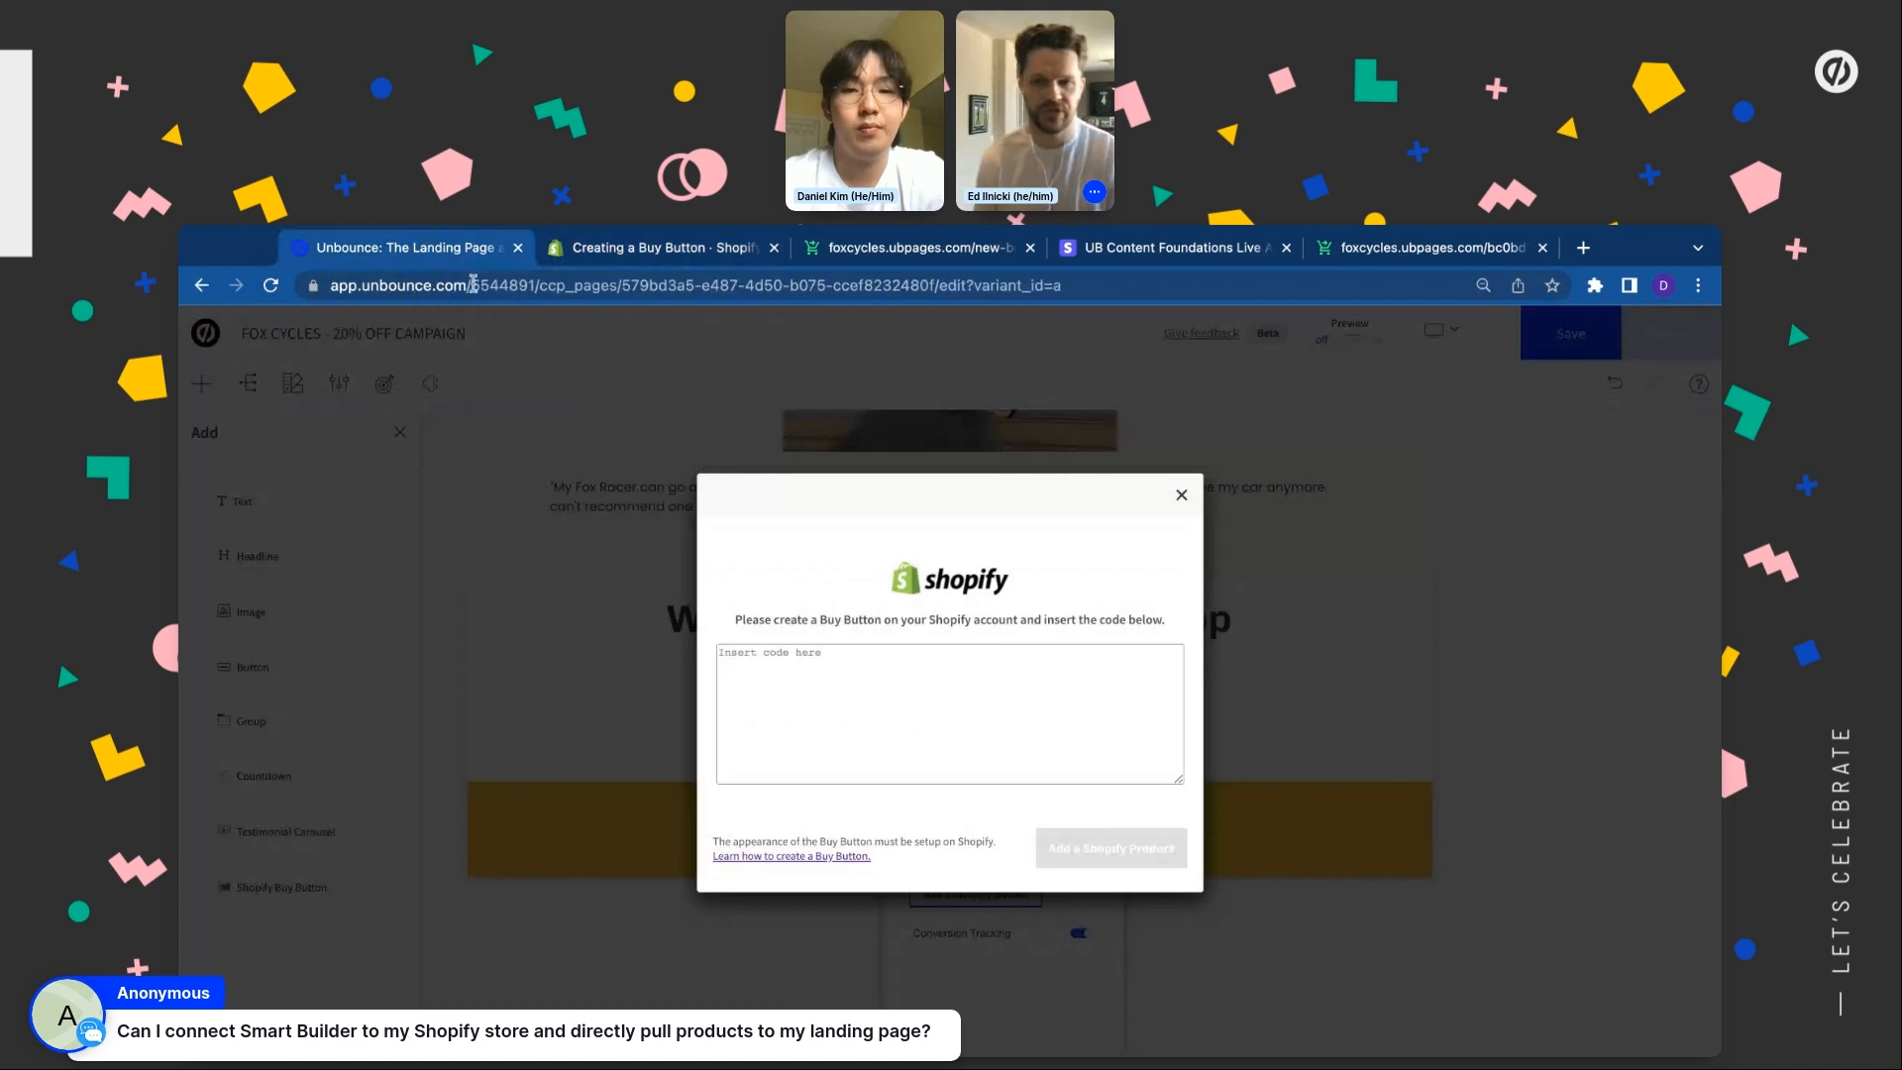
Close the Shopify Buy Button code dialog and go to the All Pages dashboard
click(1182, 497)
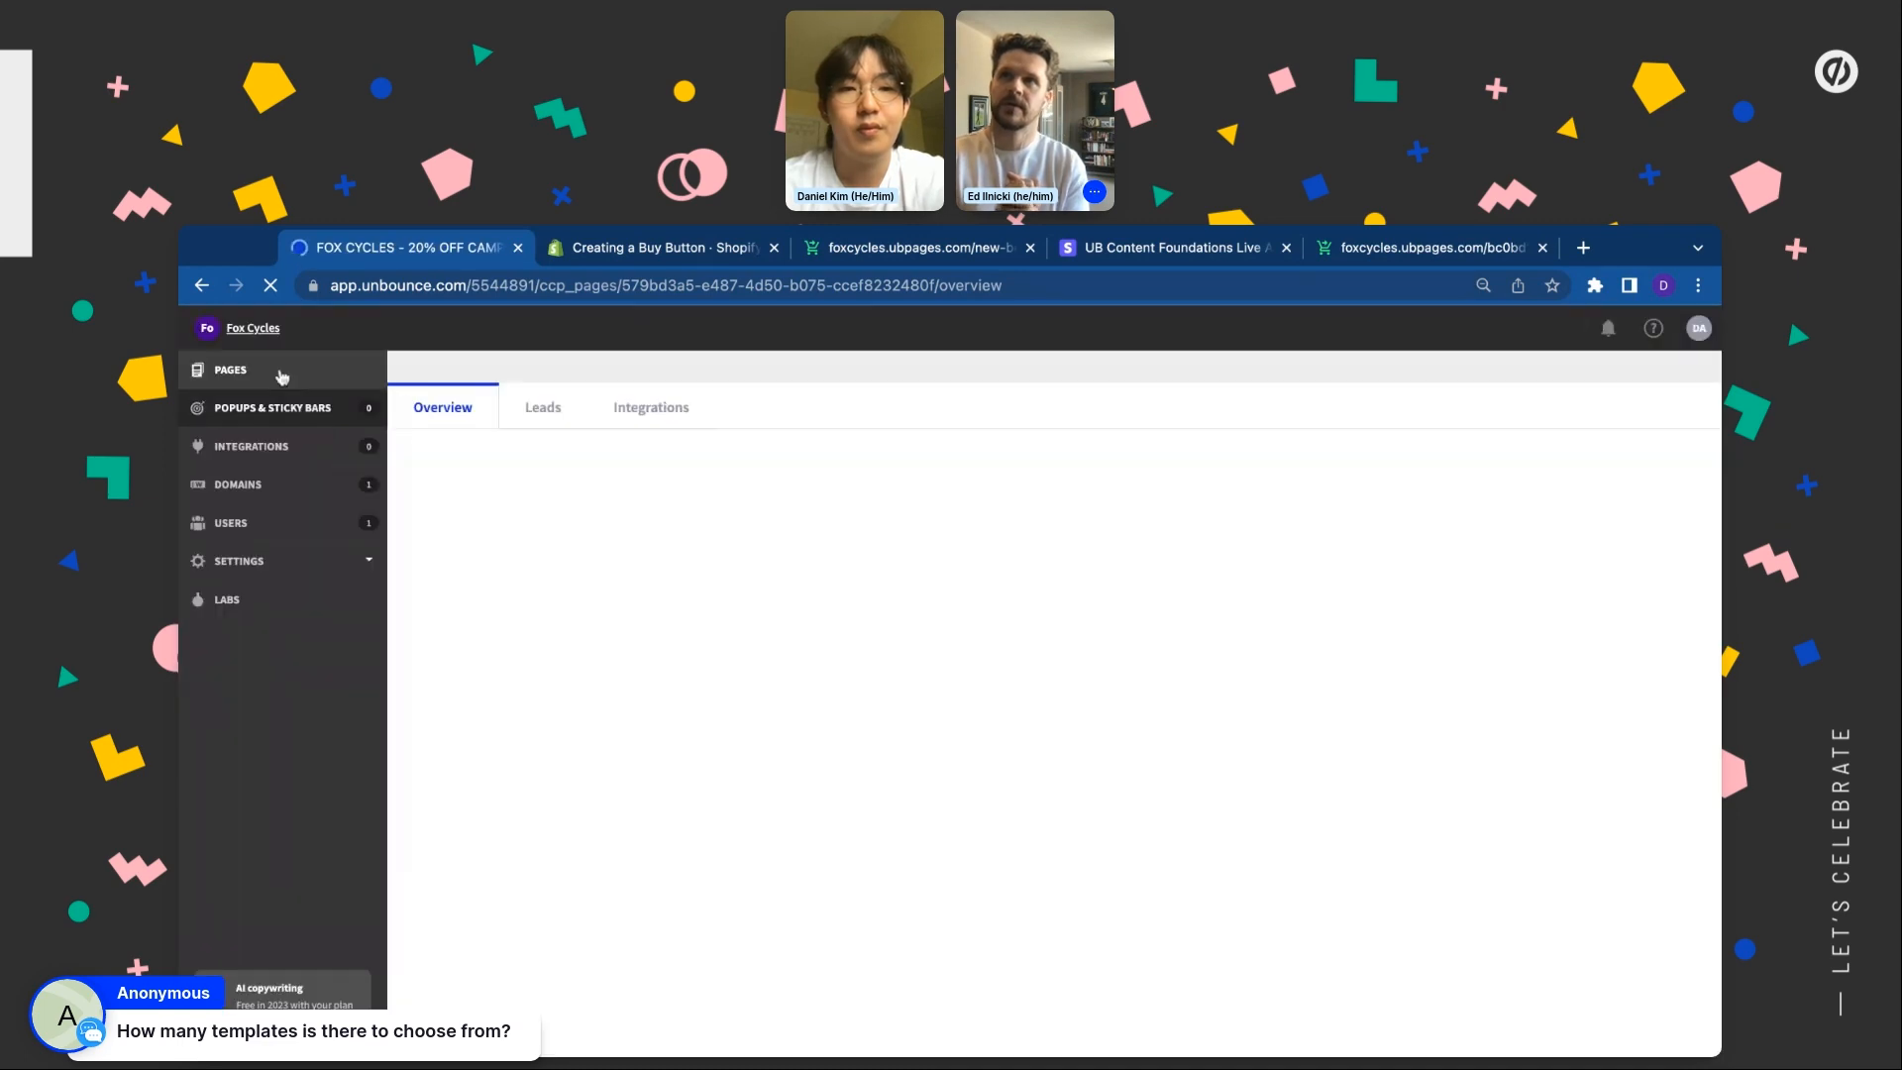
click(278, 372)
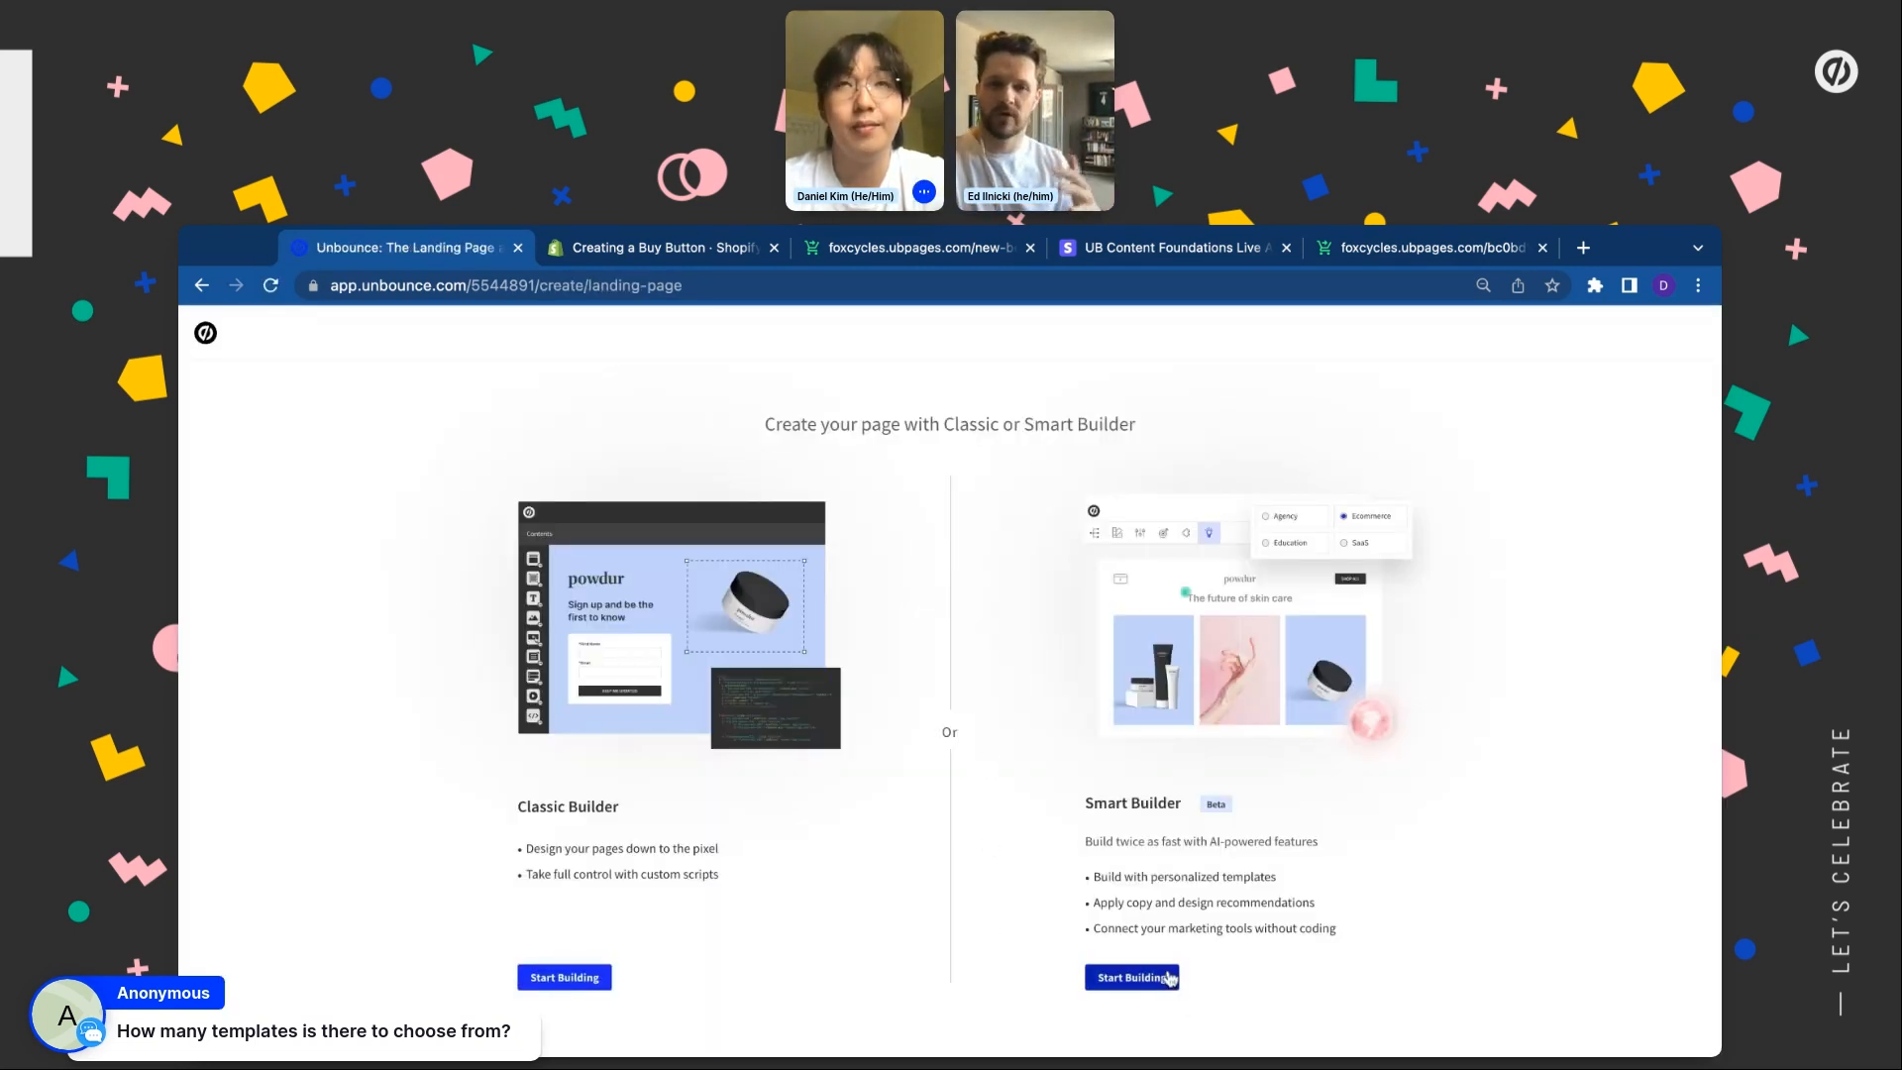
Start a Smart Builder page with Showcase/Purchase as its purpose and view the recommended layout
click(1169, 978)
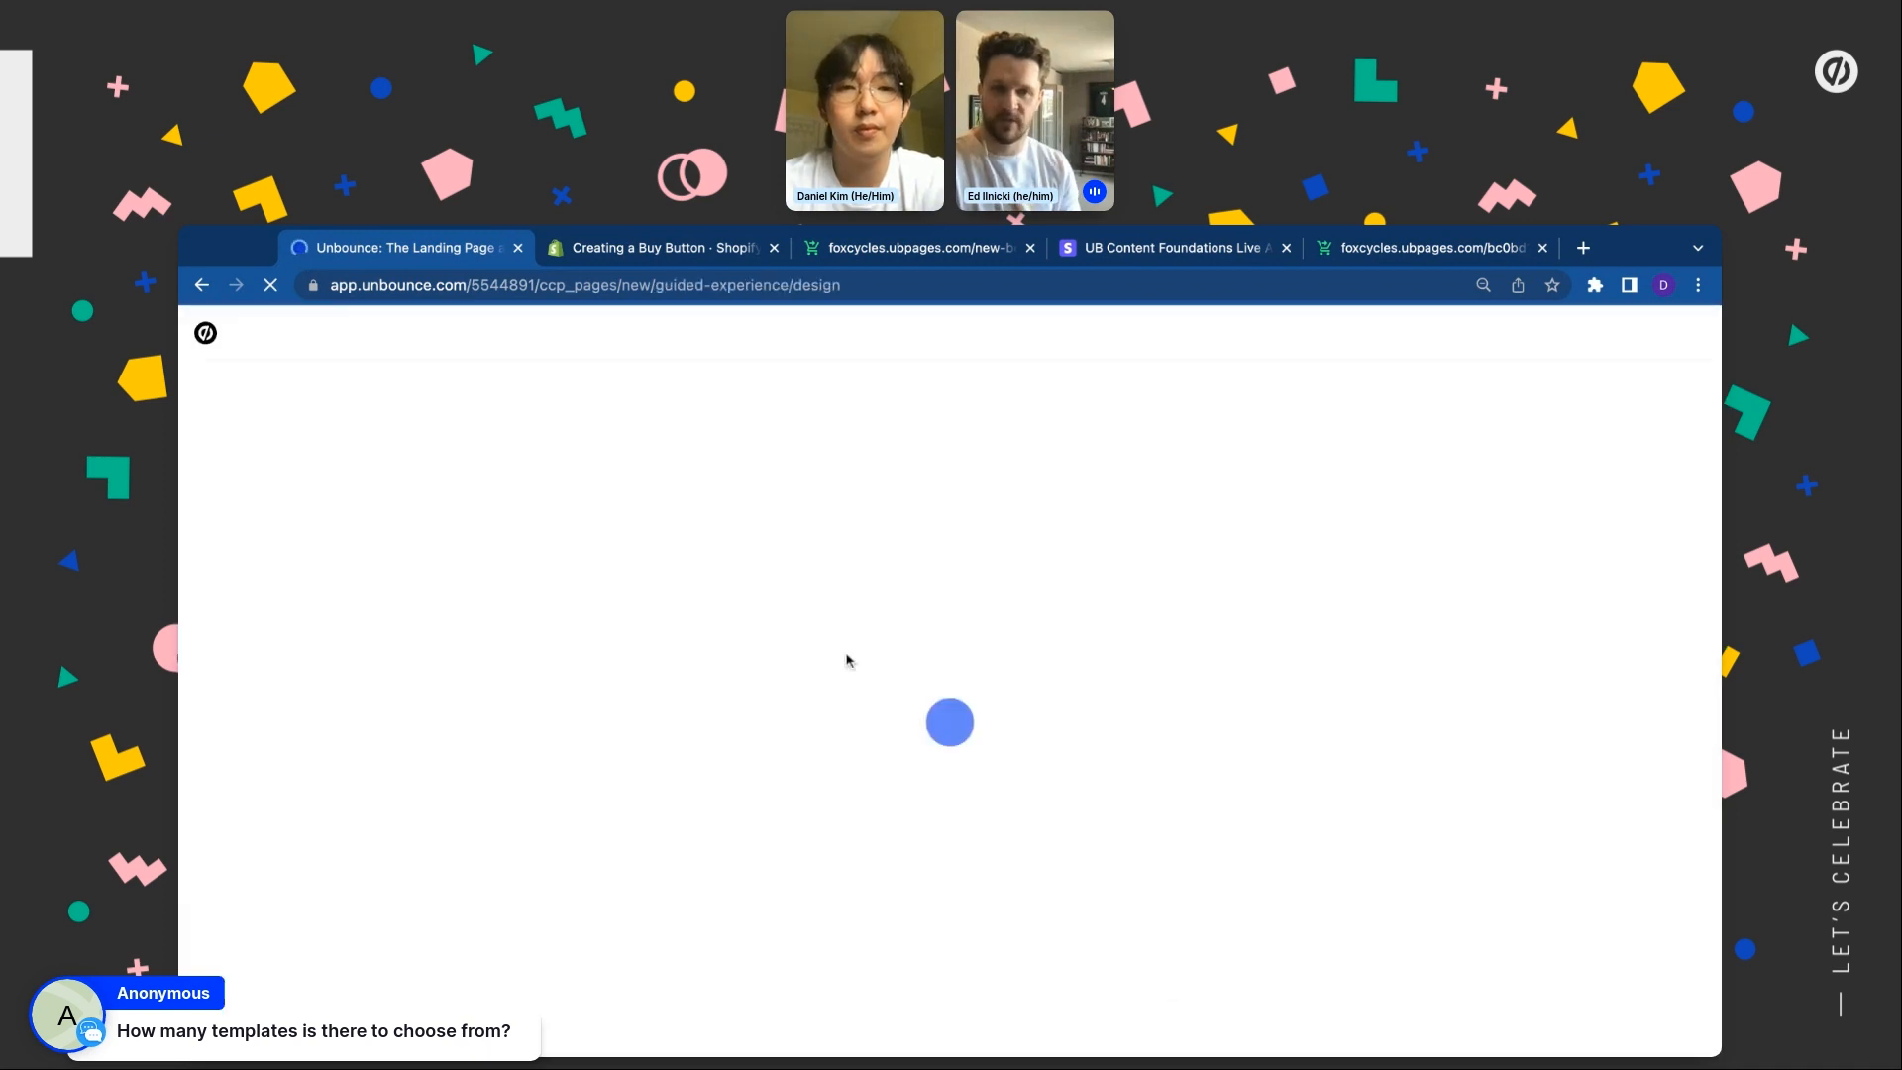
click(864, 620)
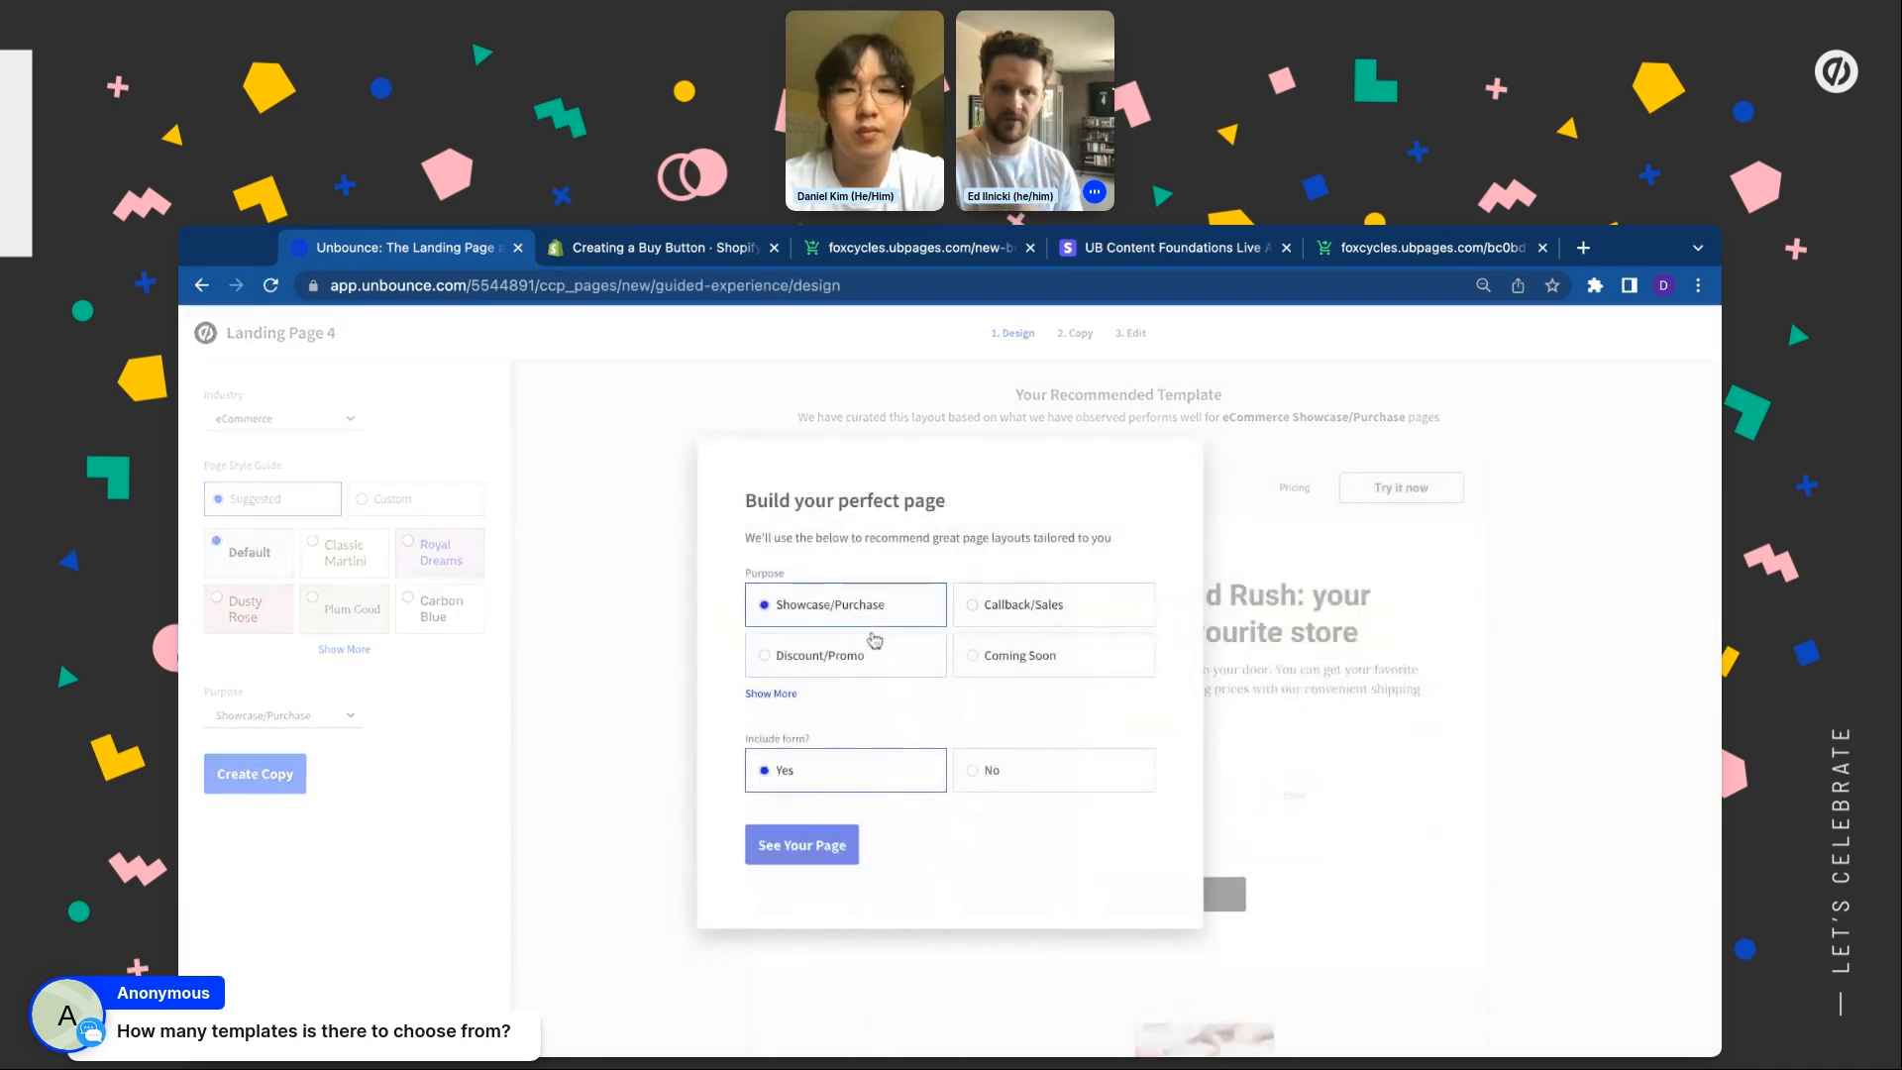
click(805, 845)
Preview the Zenlook, Vibrant, Deep Space, Moonstone, Classic Martini and Royal Dreams styles
click(344, 650)
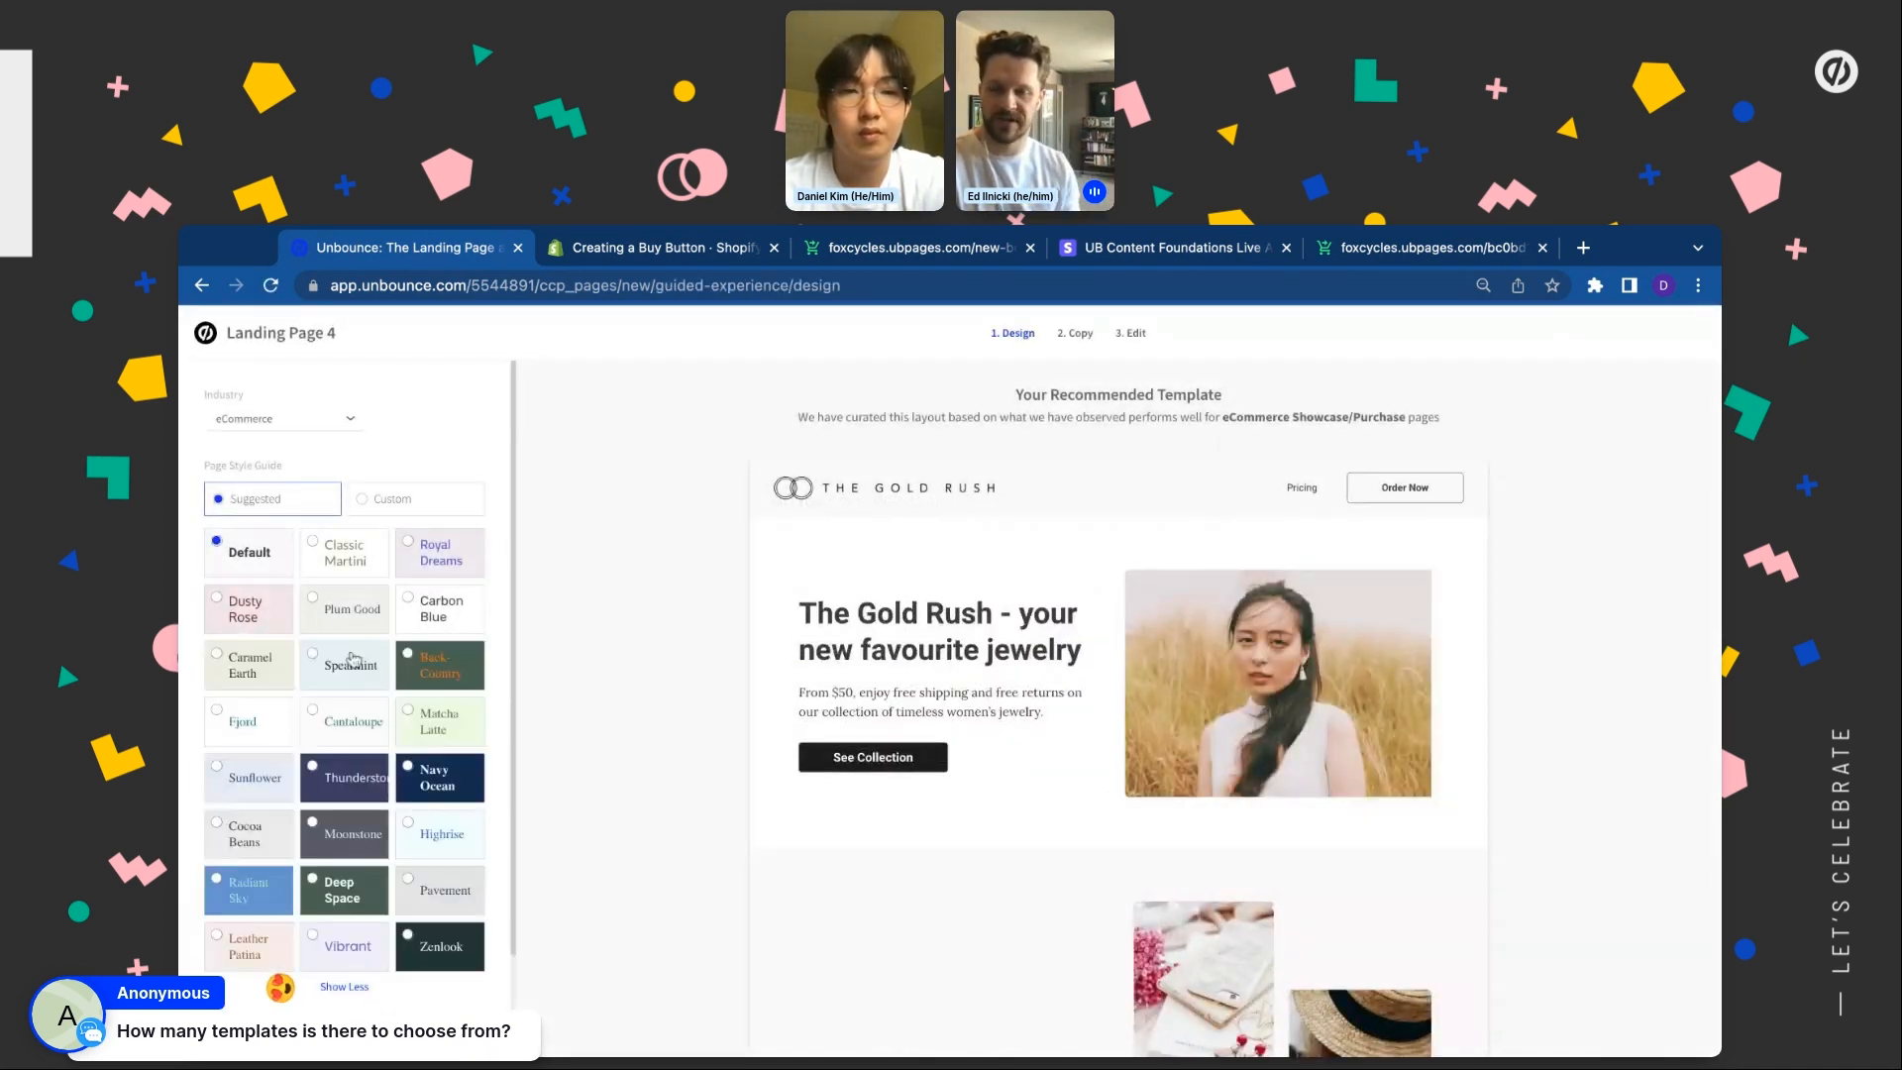
scroll(354, 659, down, 1)
click(412, 834)
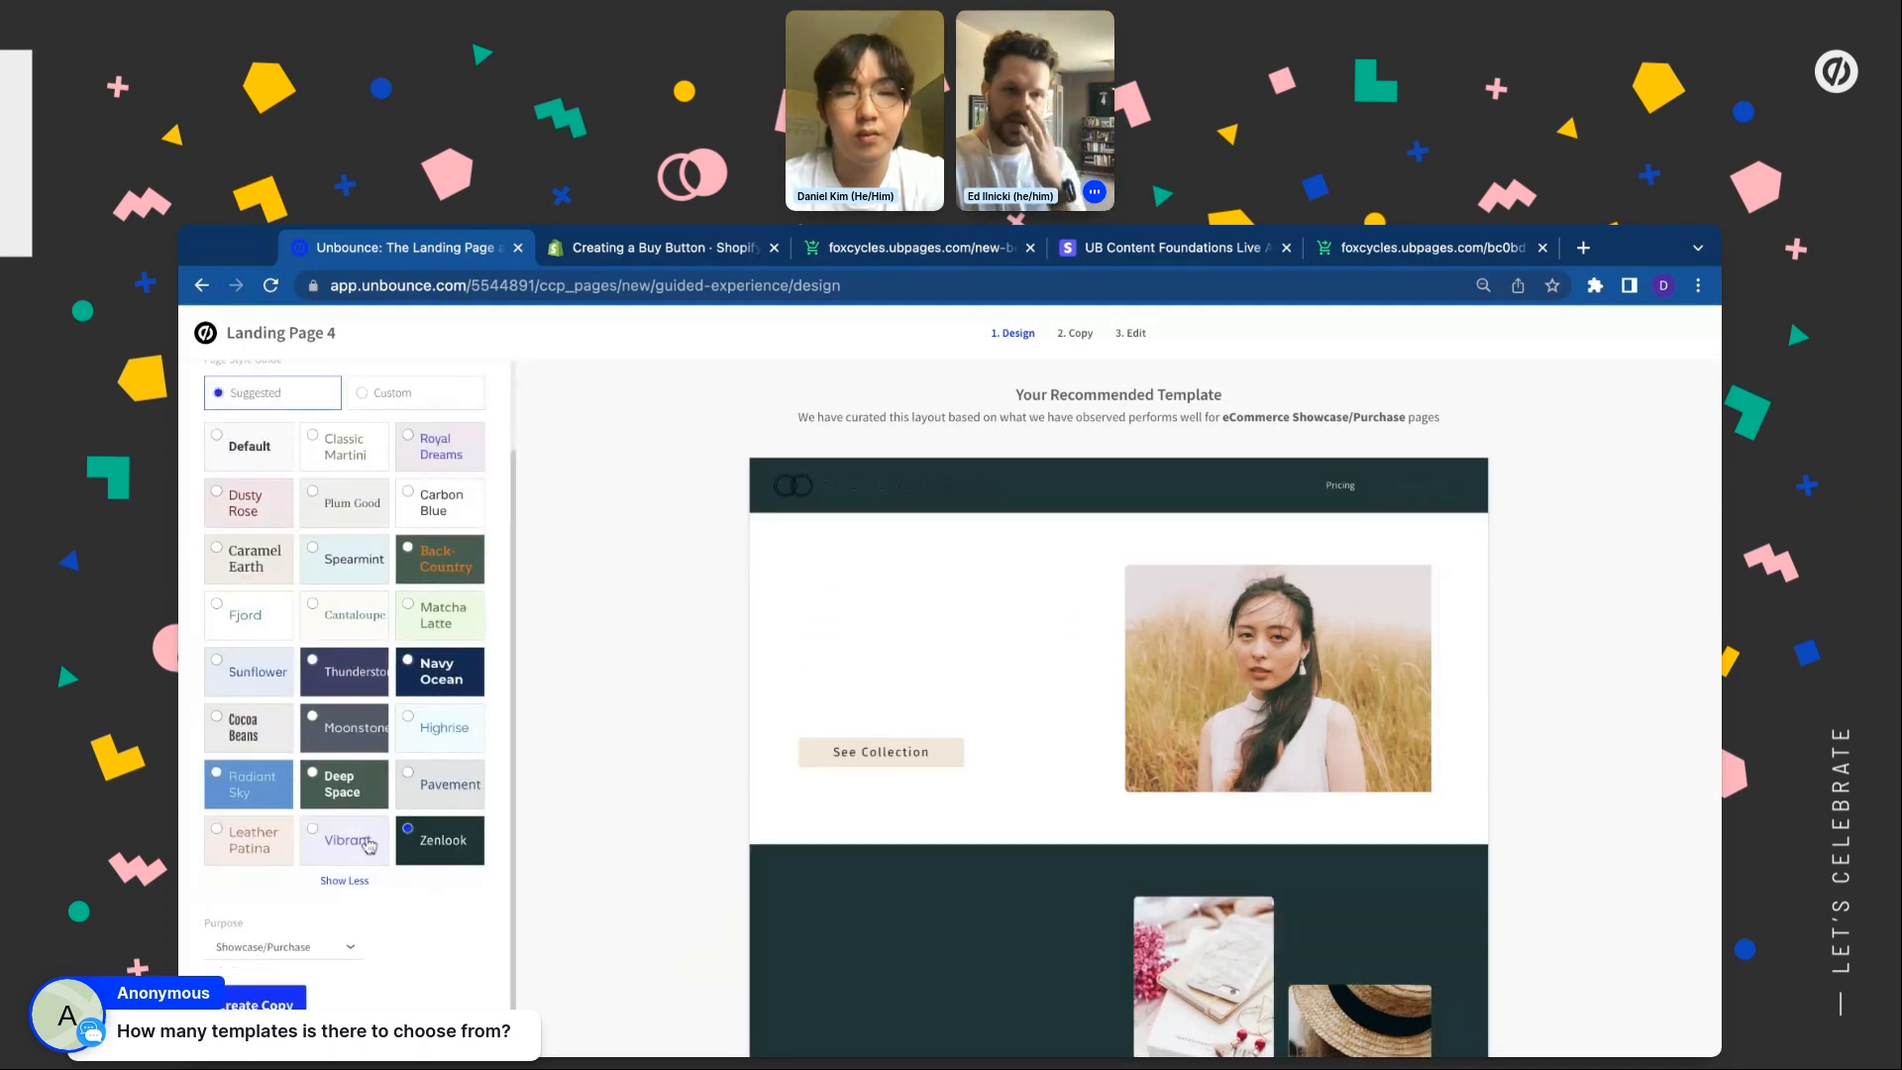
click(367, 843)
click(357, 799)
click(354, 723)
scroll(352, 649, up, 1)
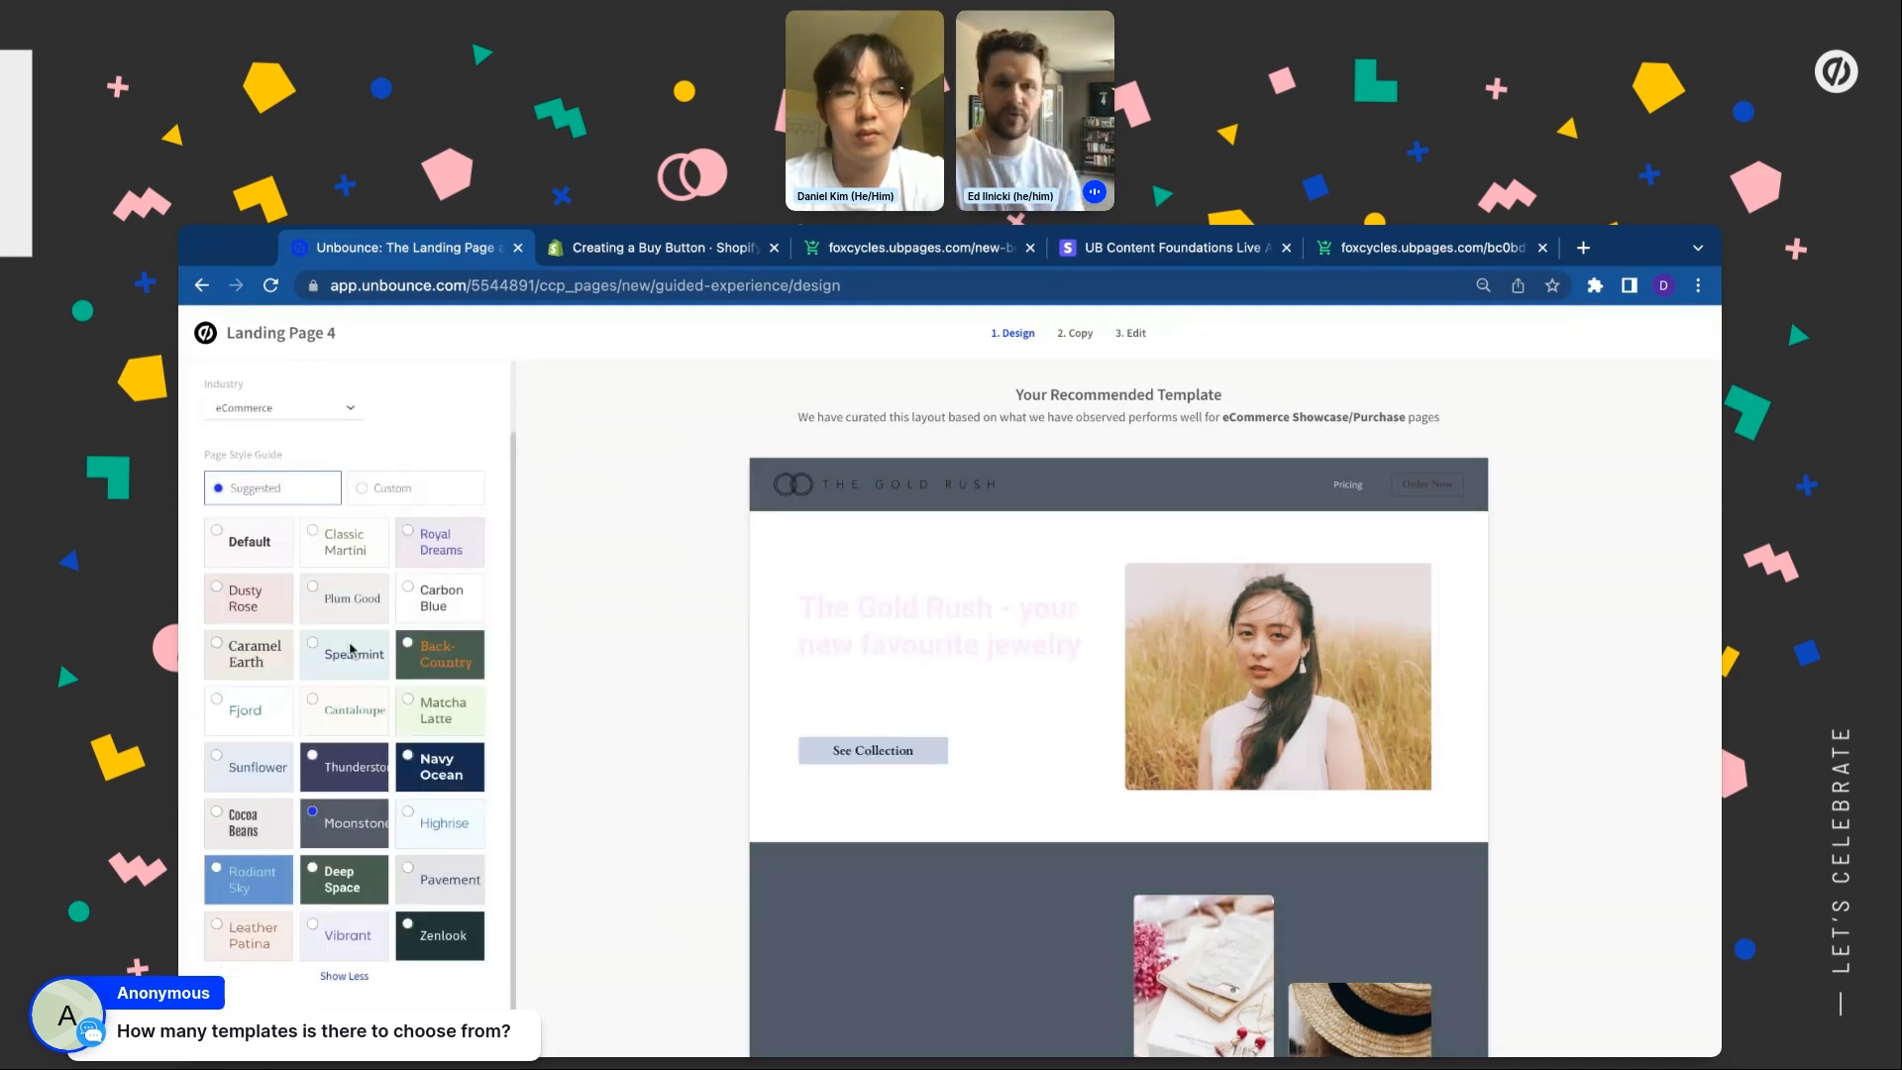
scroll(350, 649, up, 1)
click(358, 552)
click(422, 558)
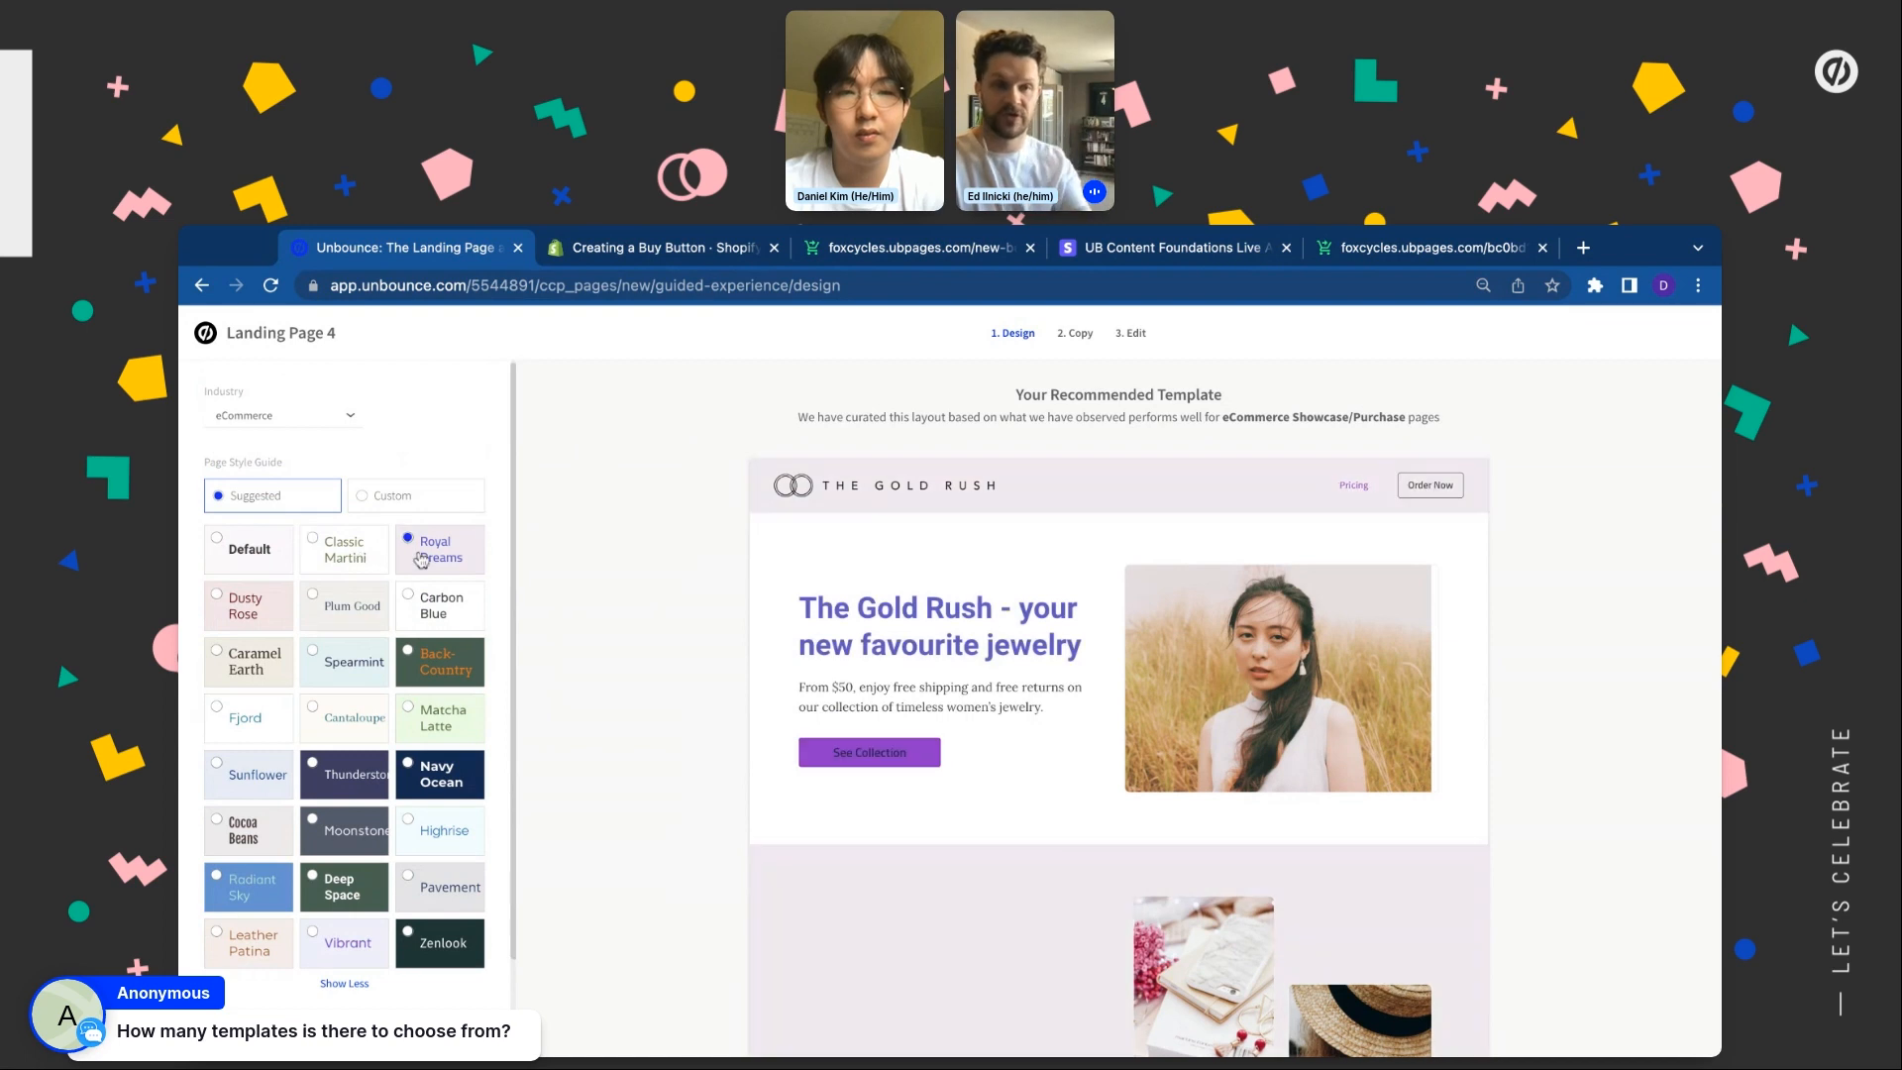
Switch the industry to Business Services, then Travel, then Software as a Service (SaaS)
click(318, 426)
click(314, 489)
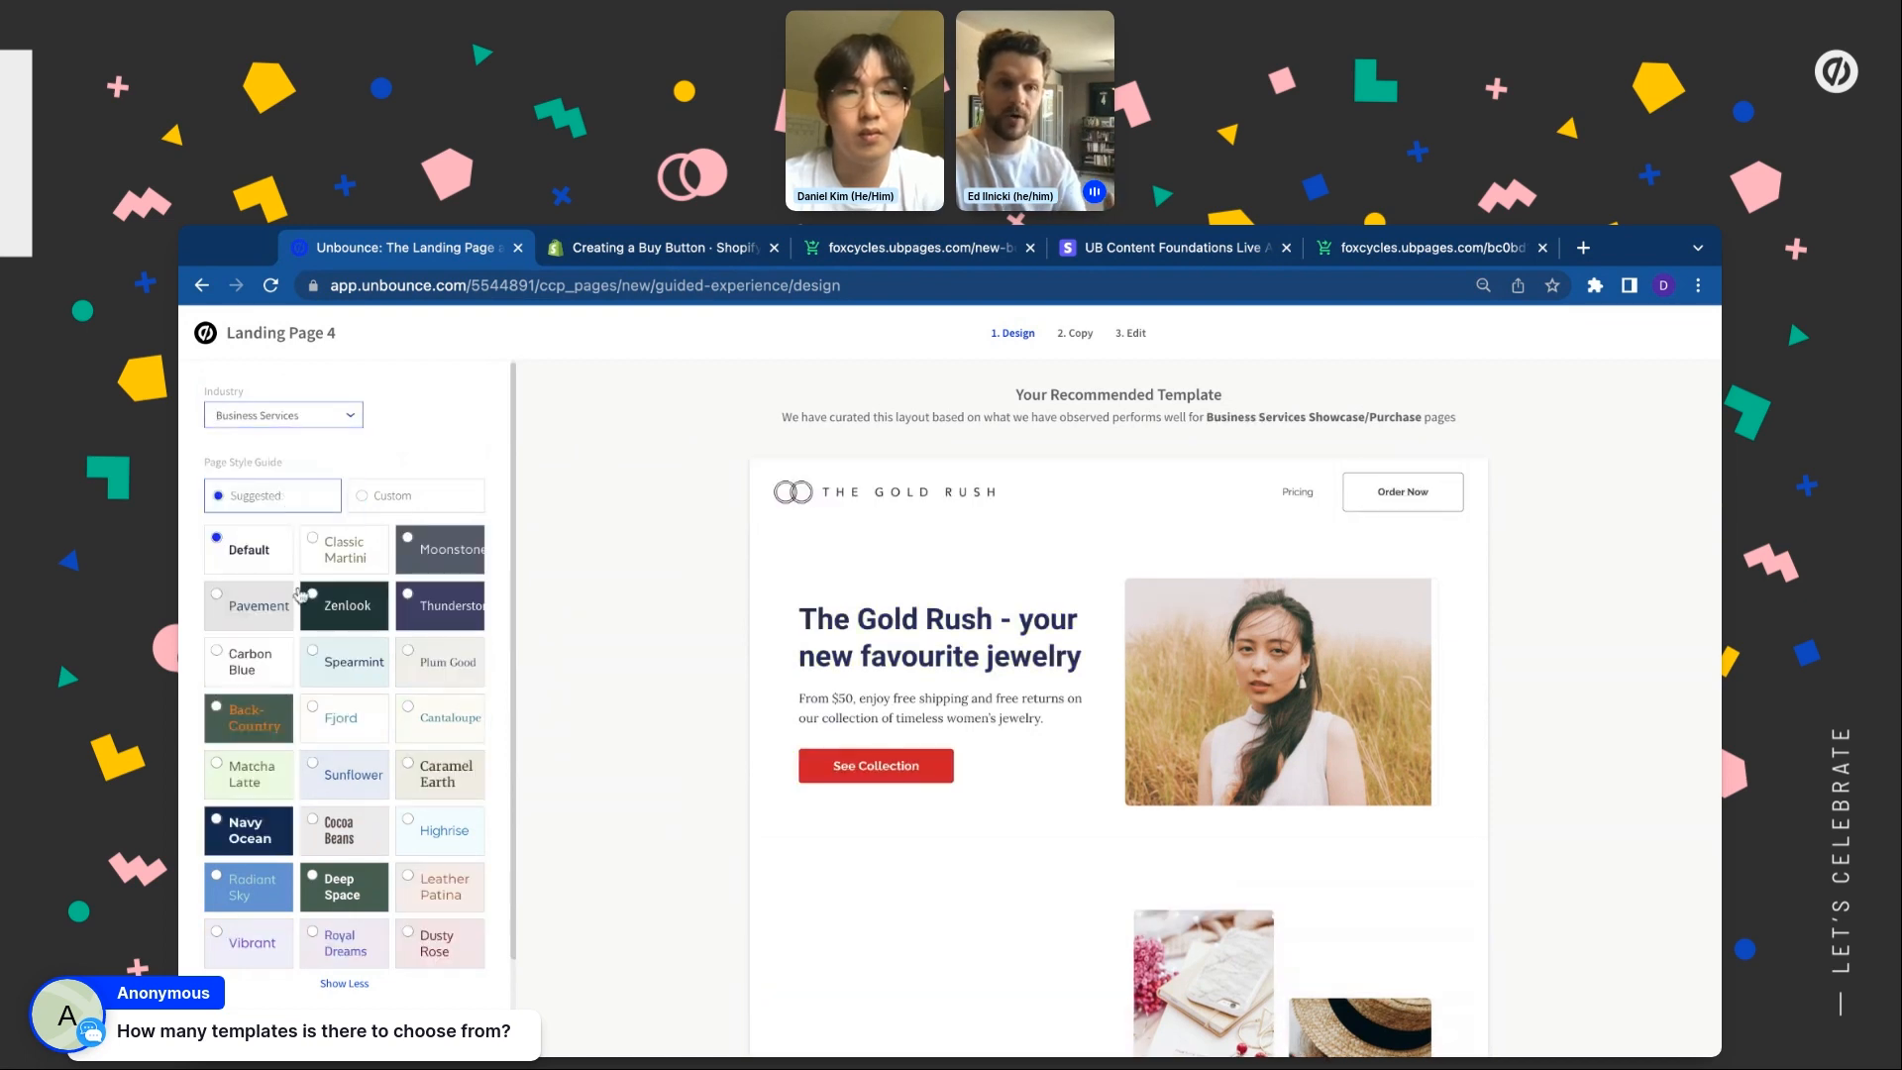
click(329, 418)
scroll(295, 568, down, 5)
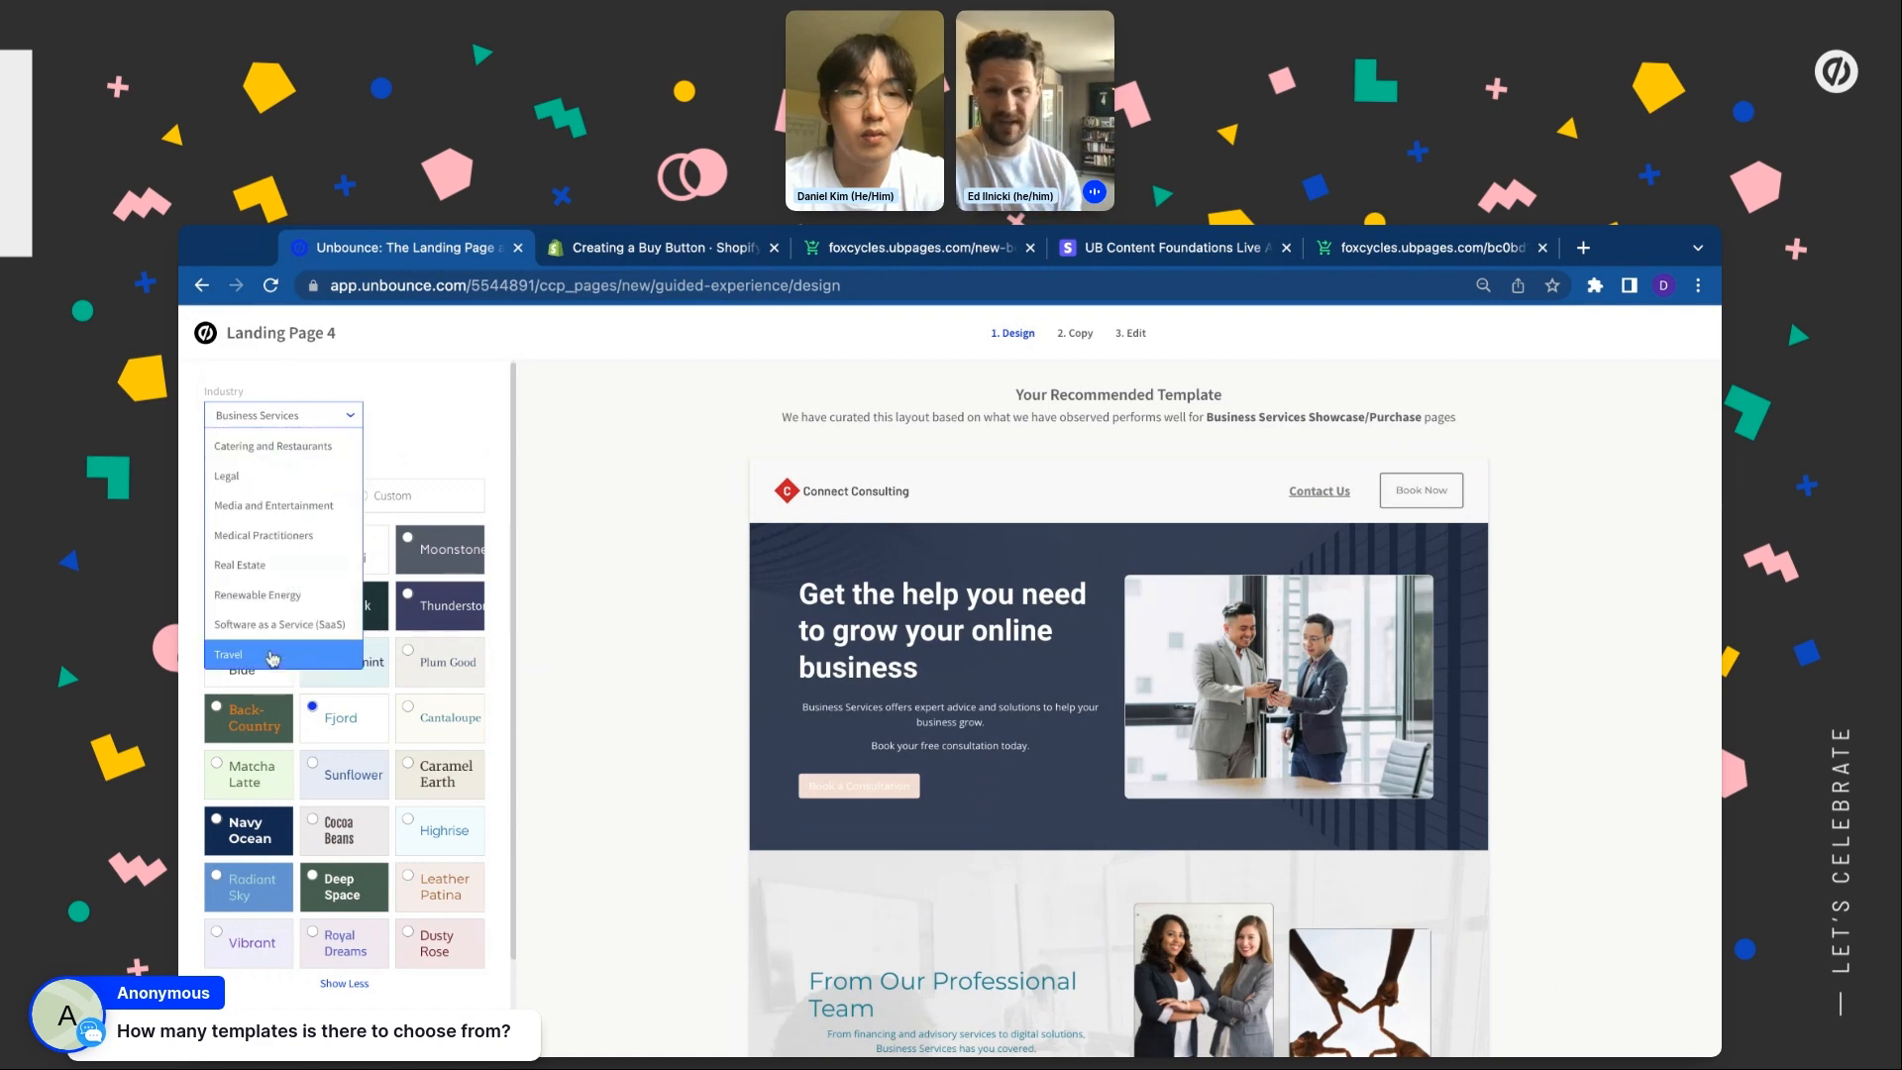
click(273, 657)
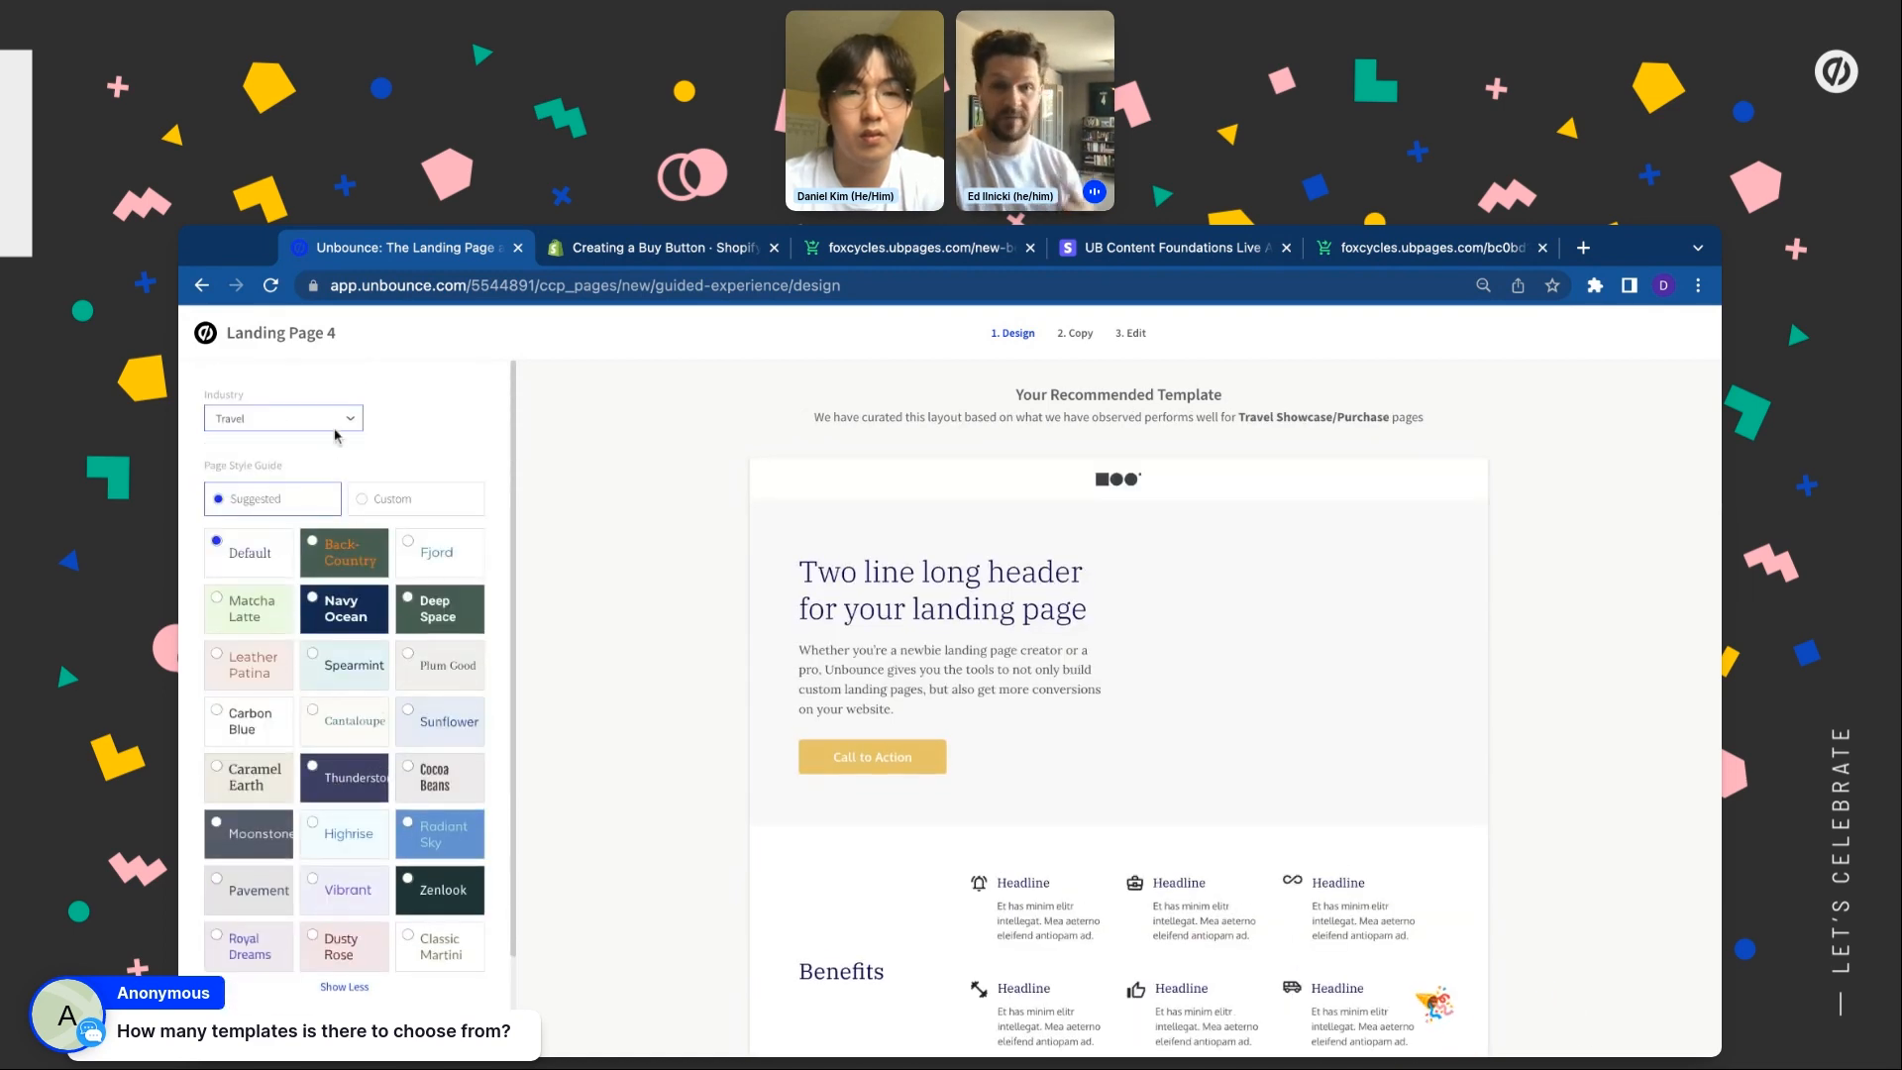
click(327, 418)
scroll(297, 585, down, 5)
click(292, 626)
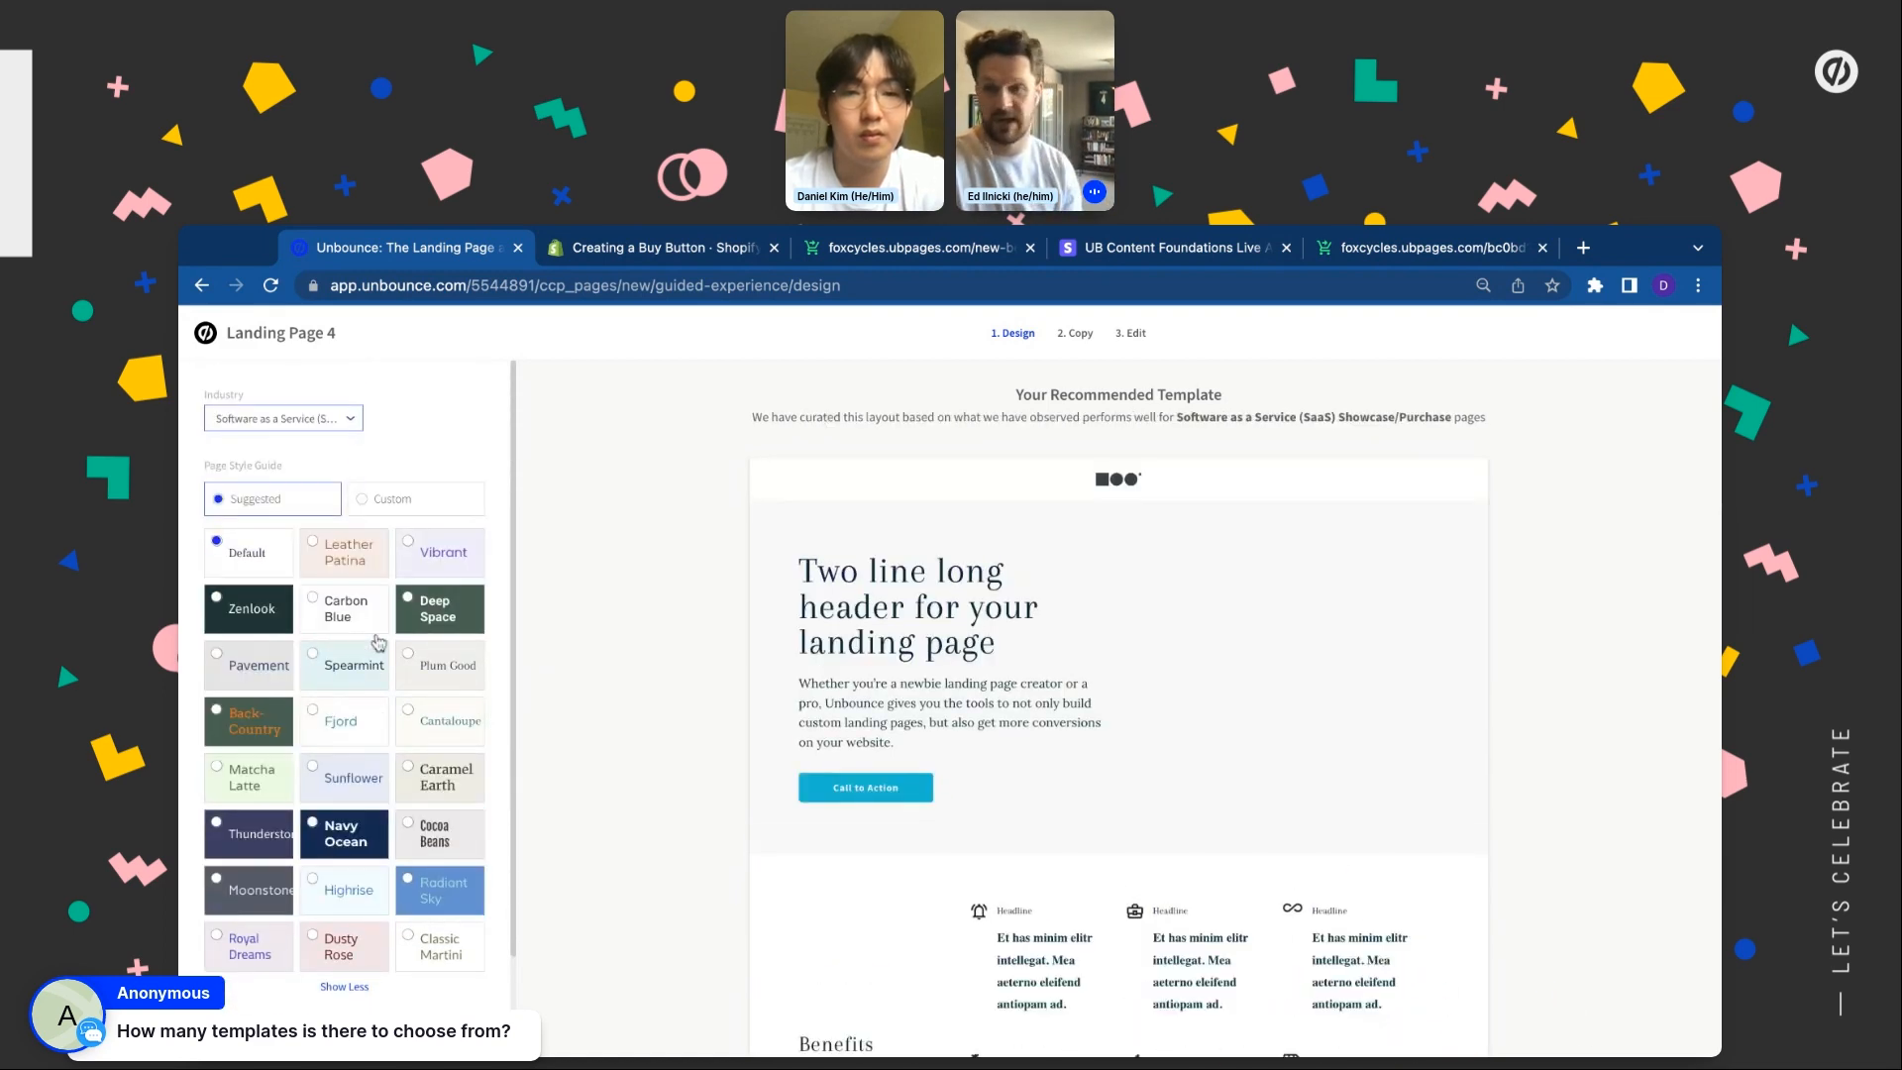
scroll(759, 788, down, 10)
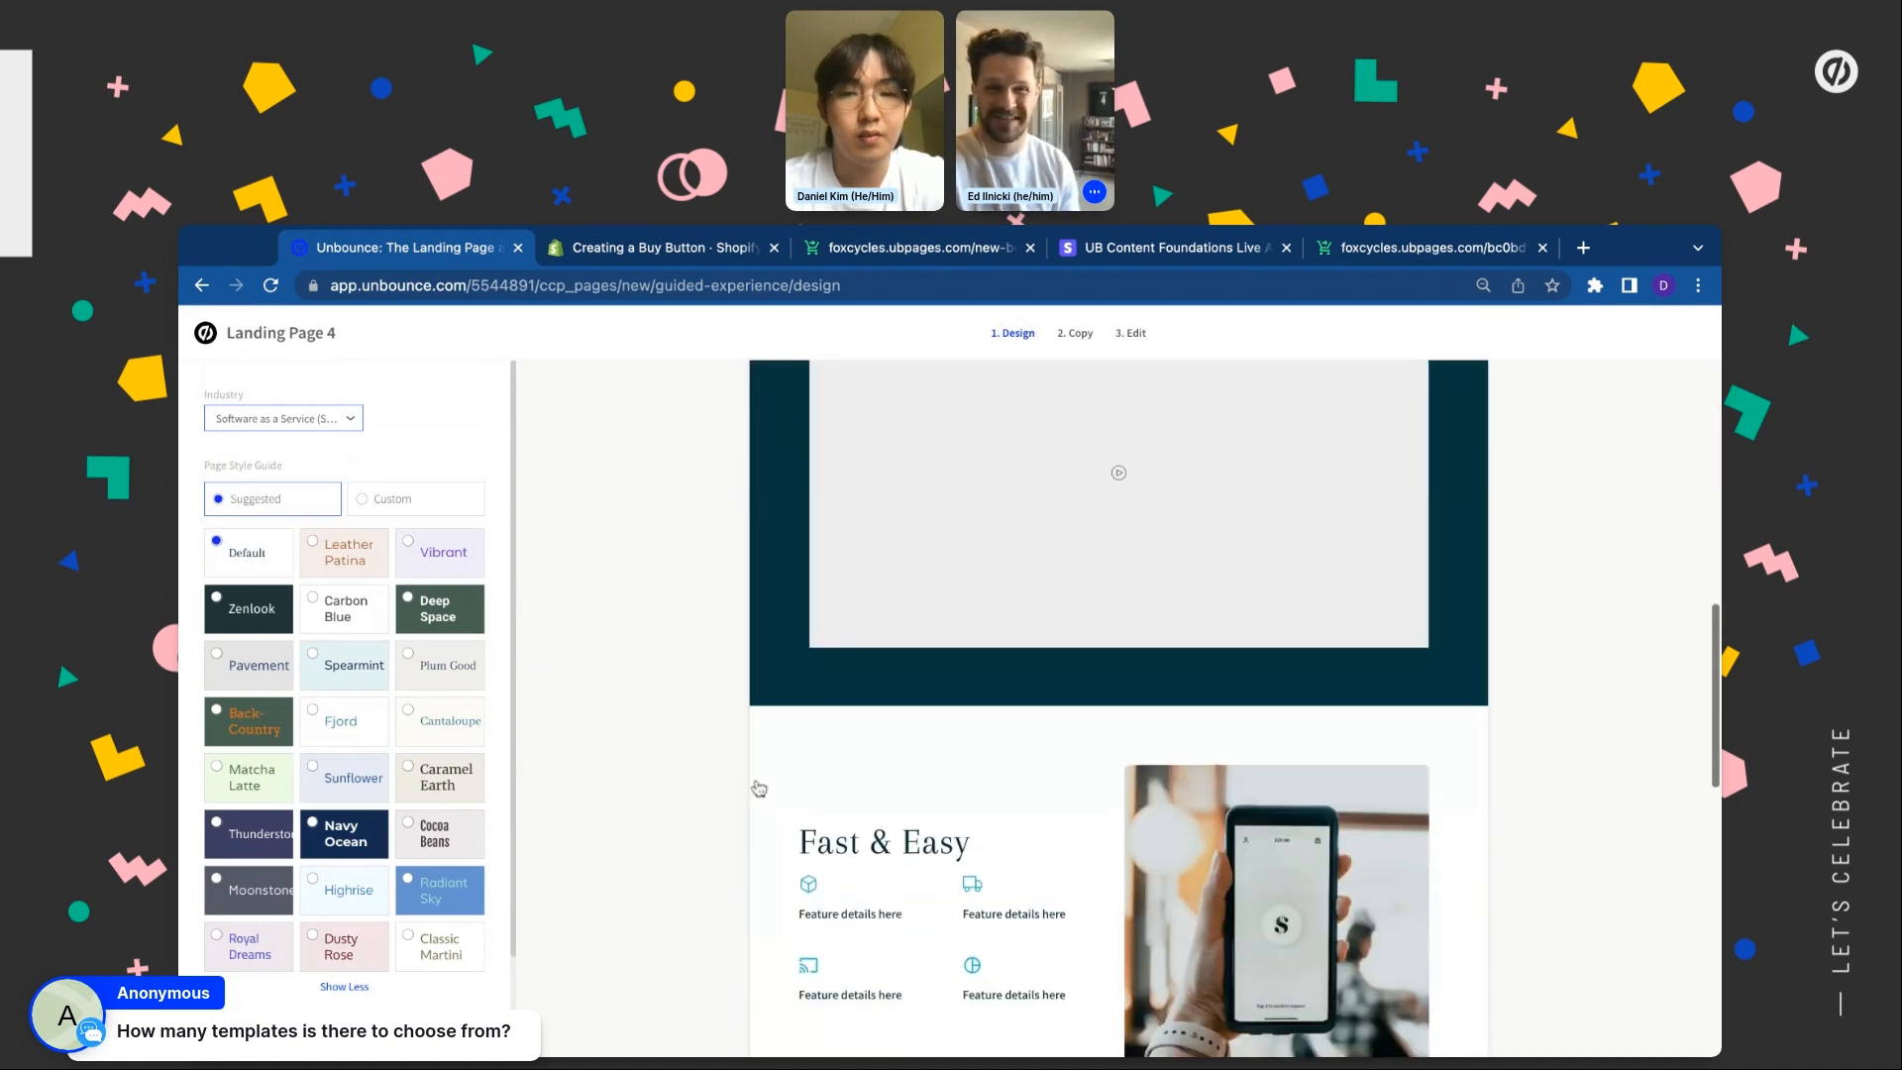
scroll(759, 787, up, 6)
Try Advertising and Marketing Agencies with the Matcha Latte style, then settle on Education
click(327, 419)
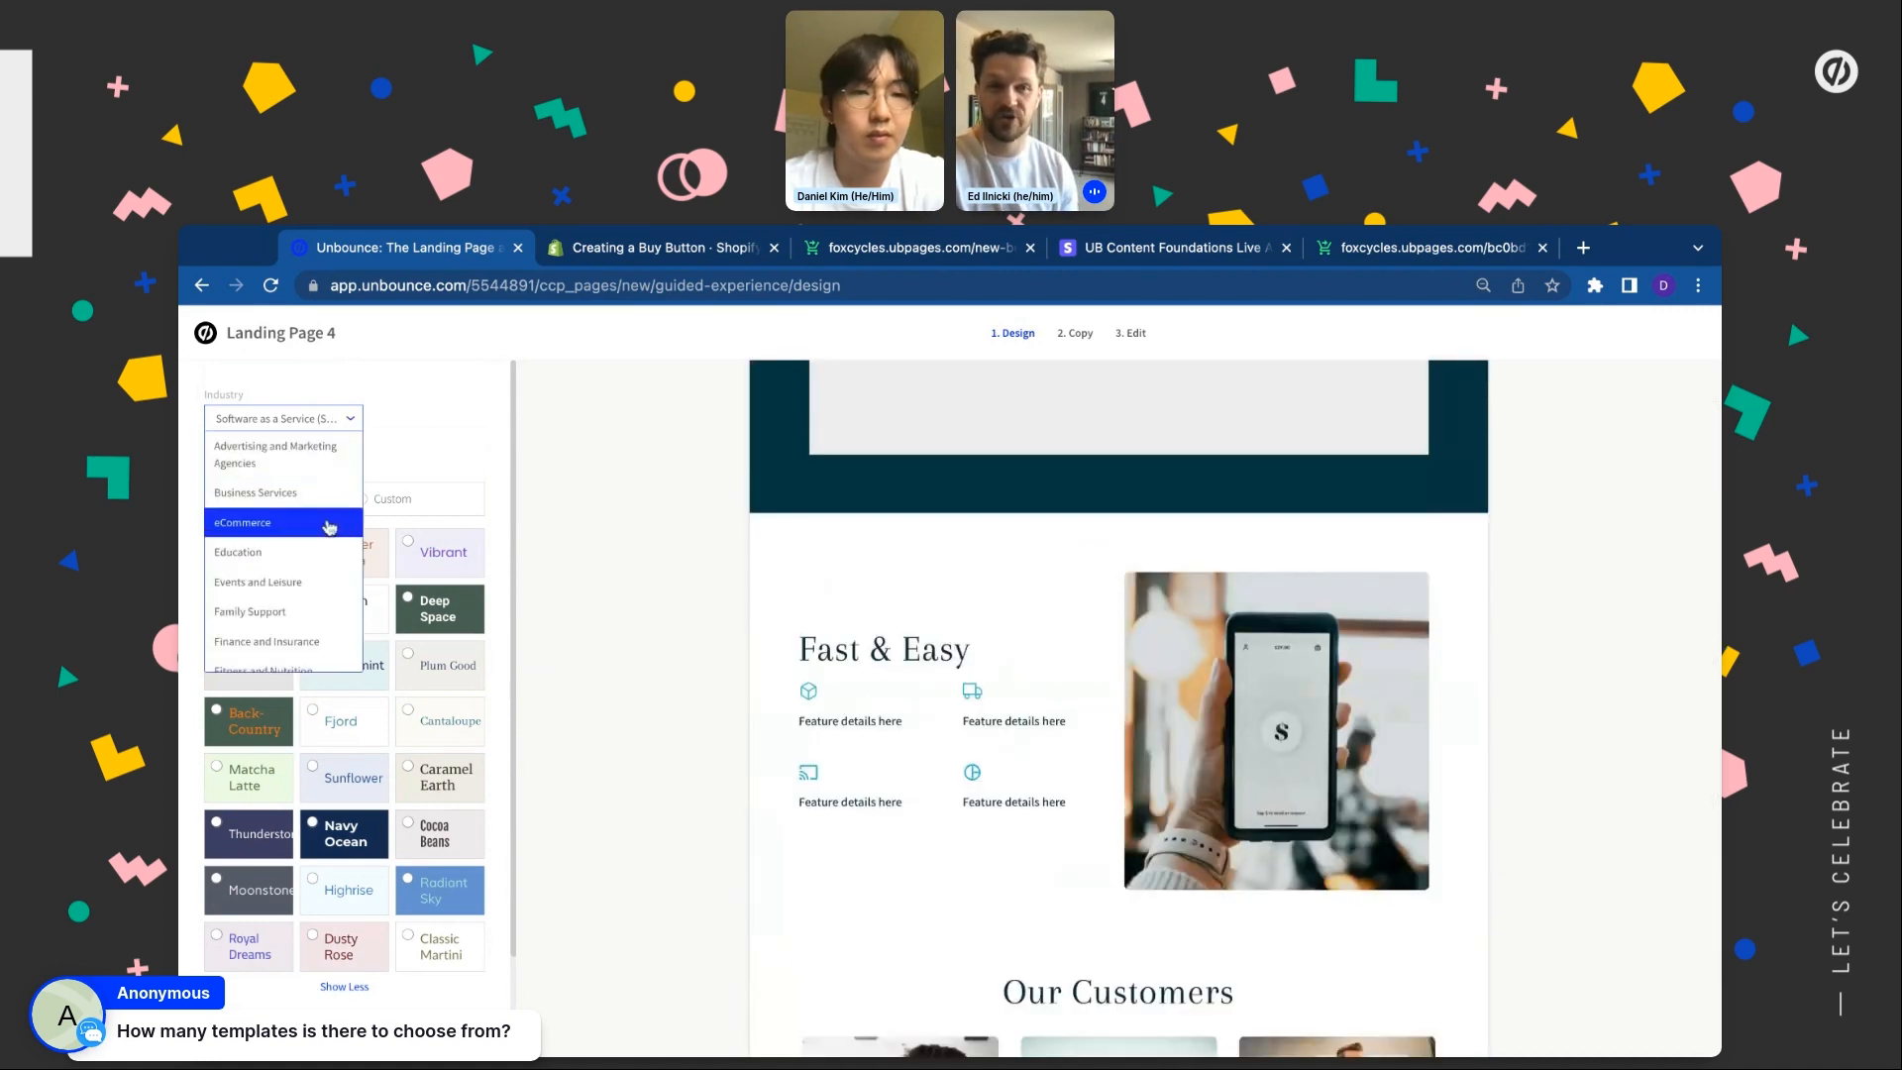
click(298, 465)
scroll(703, 682, up, 5)
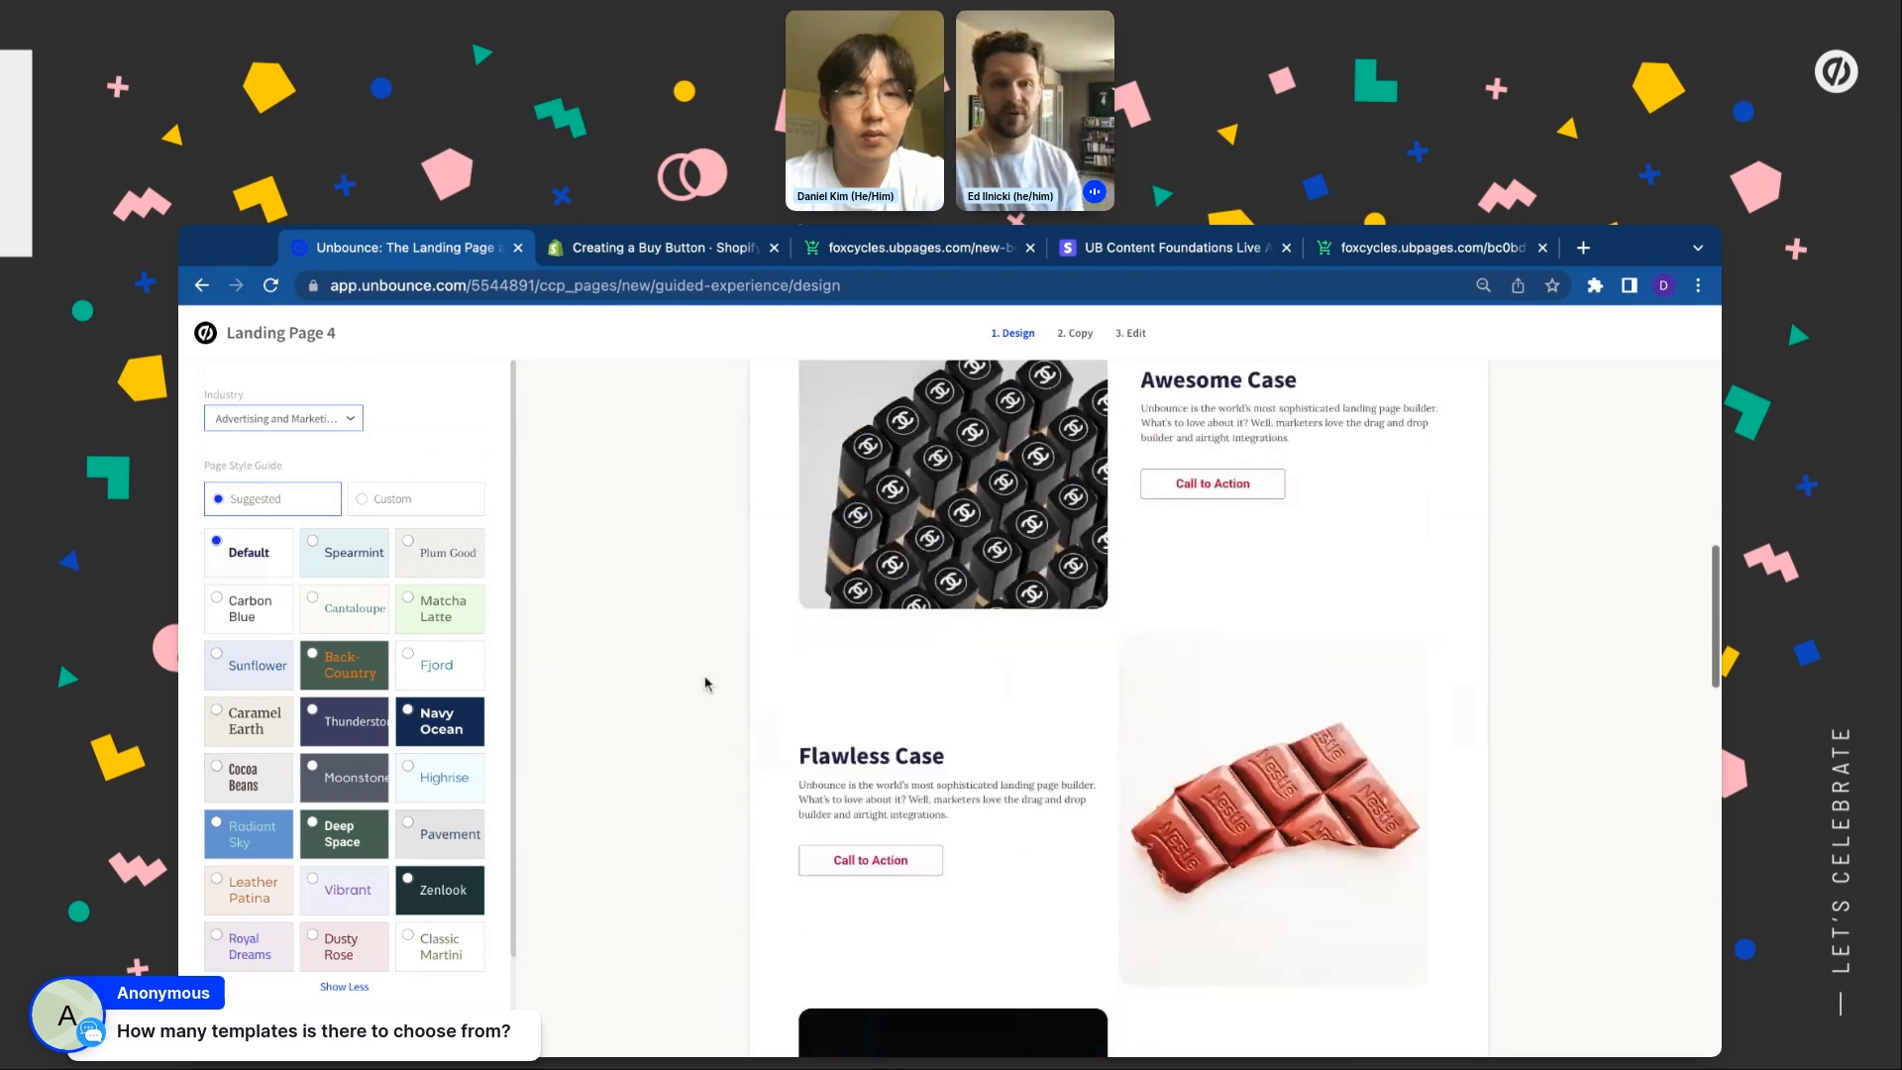
scroll(710, 594, down, 2)
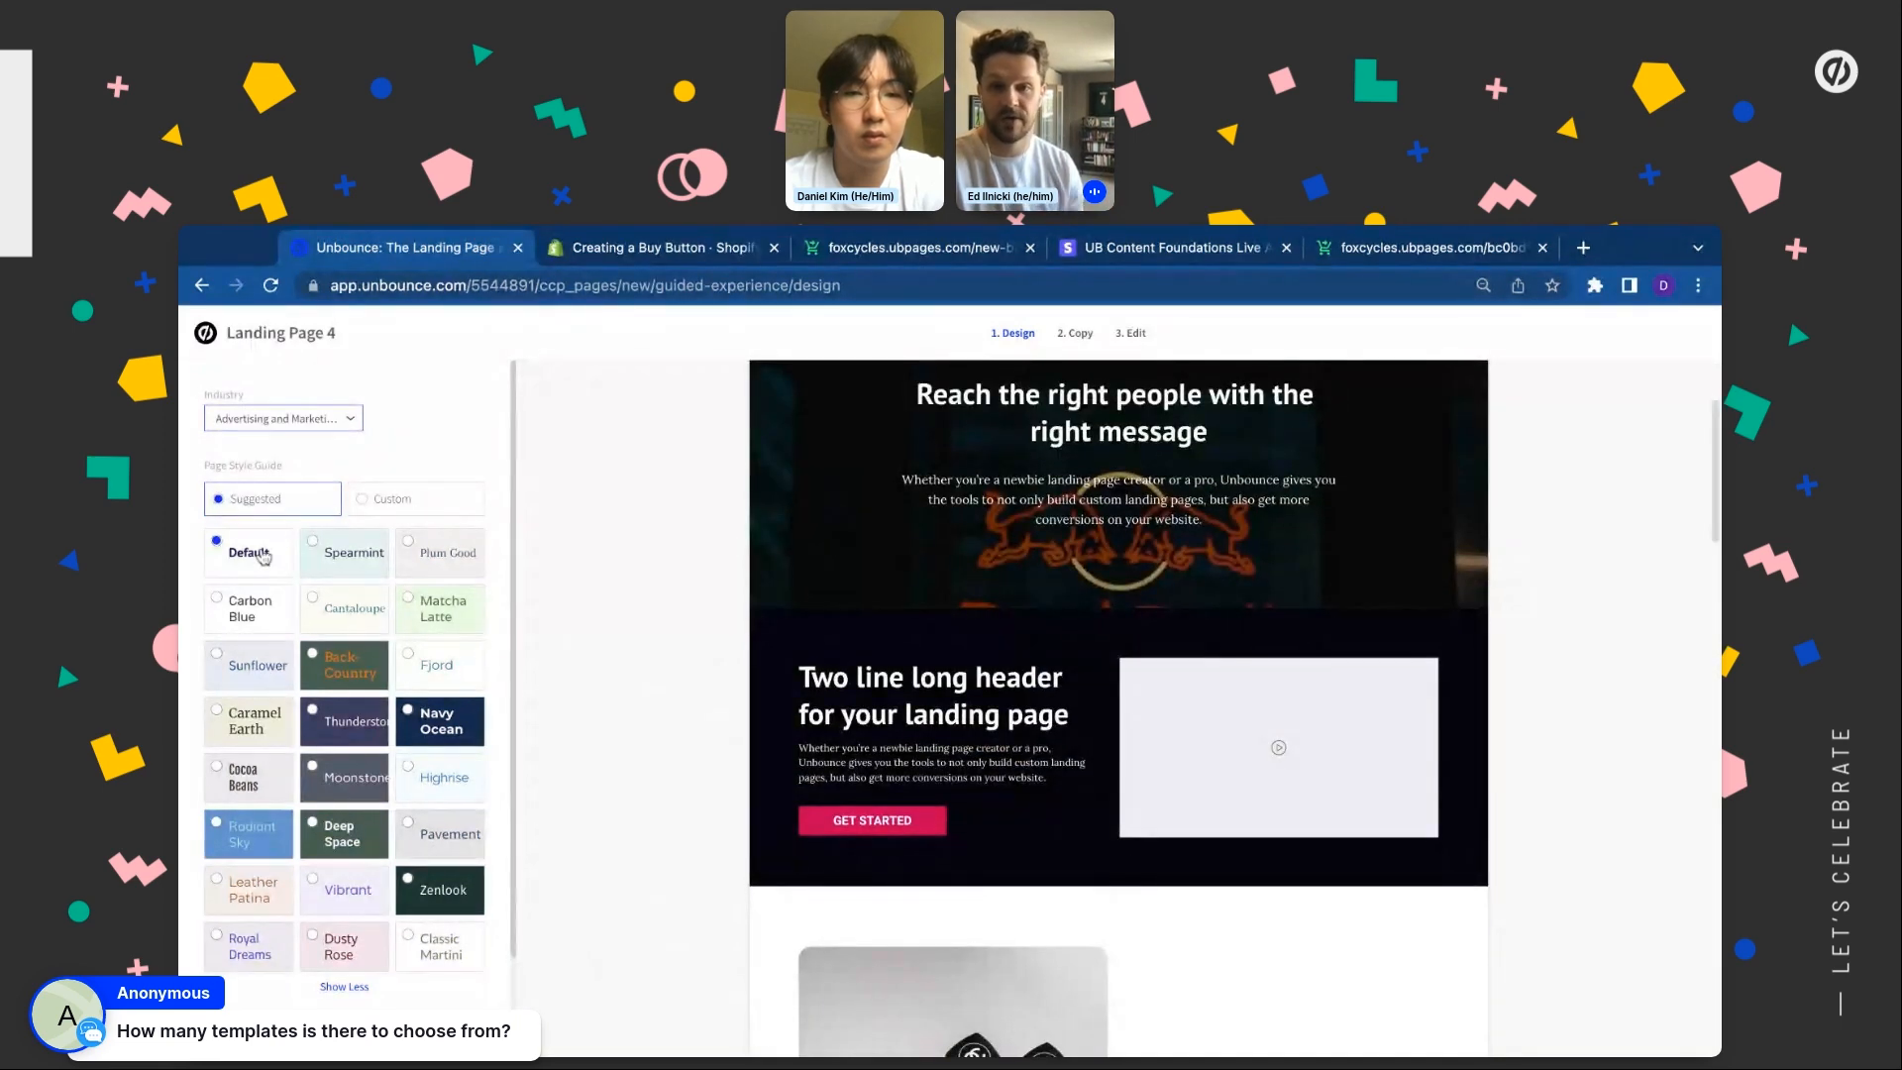
click(456, 587)
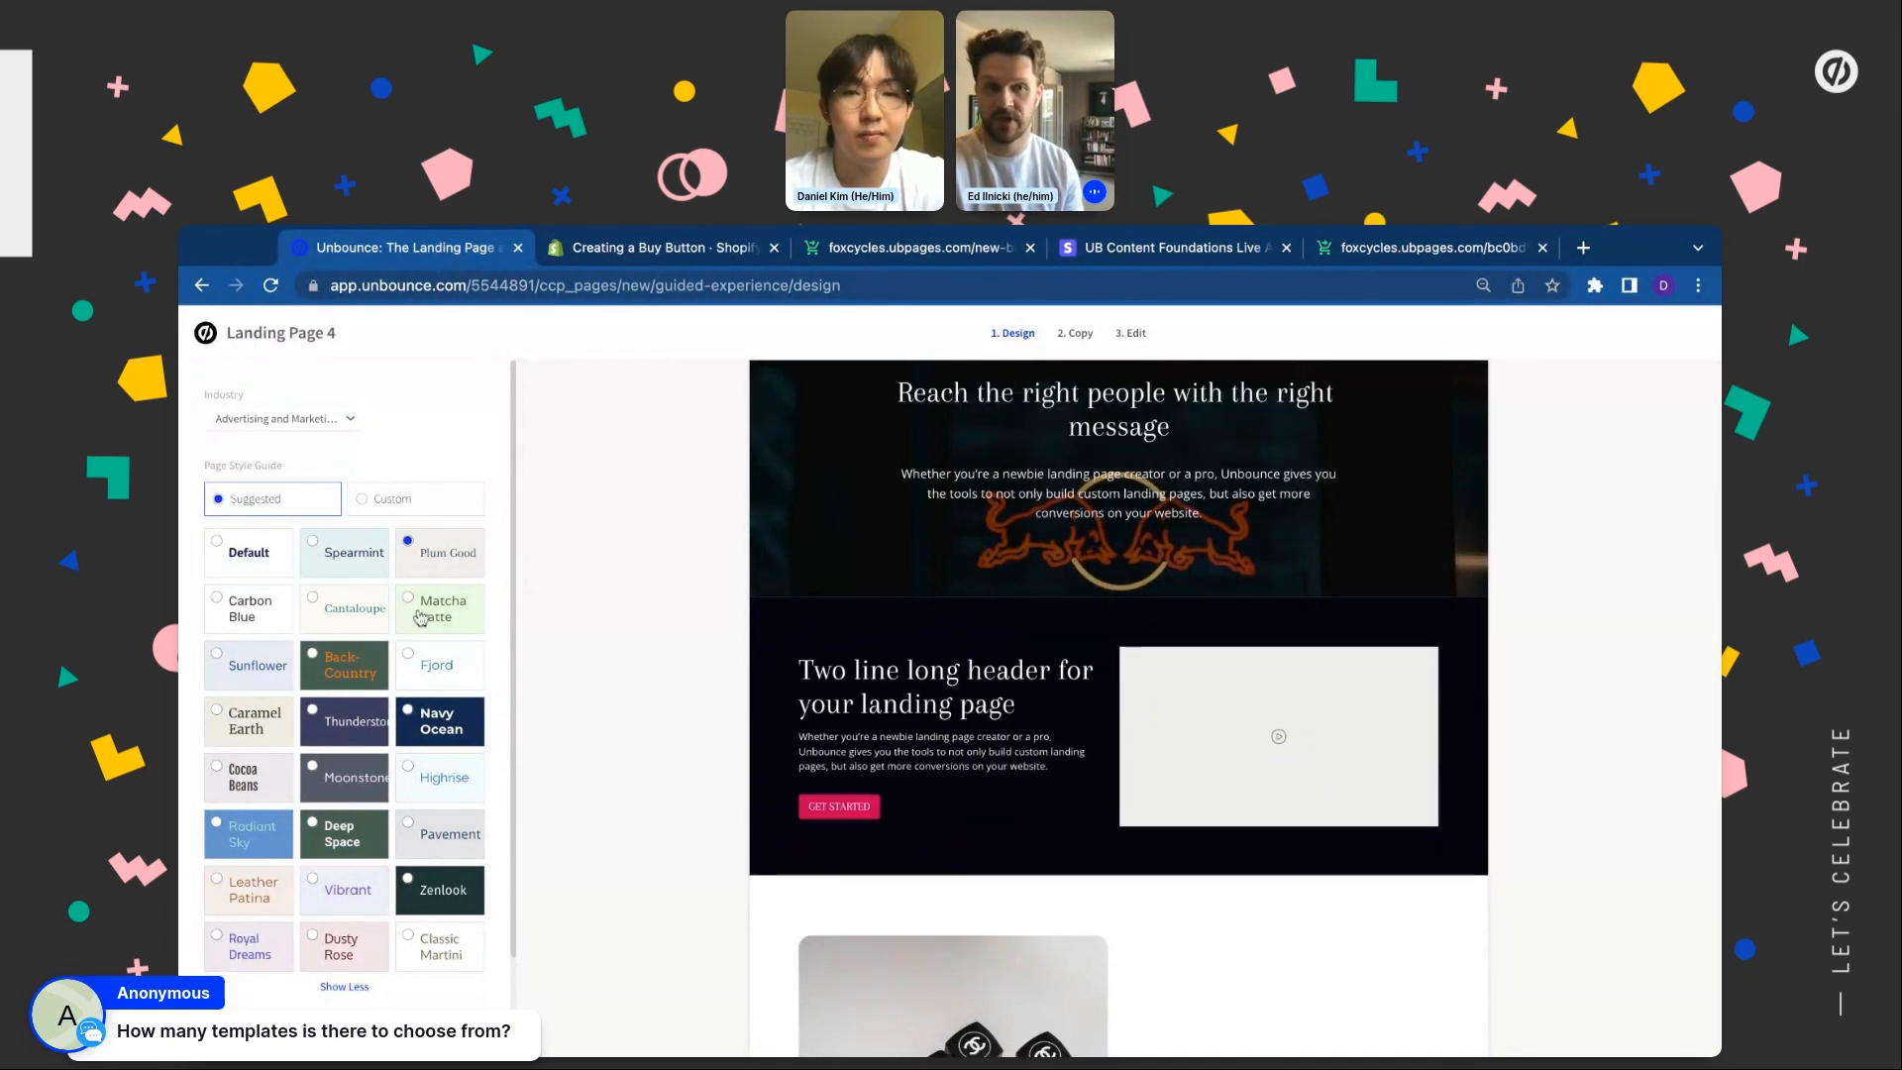
click(302, 420)
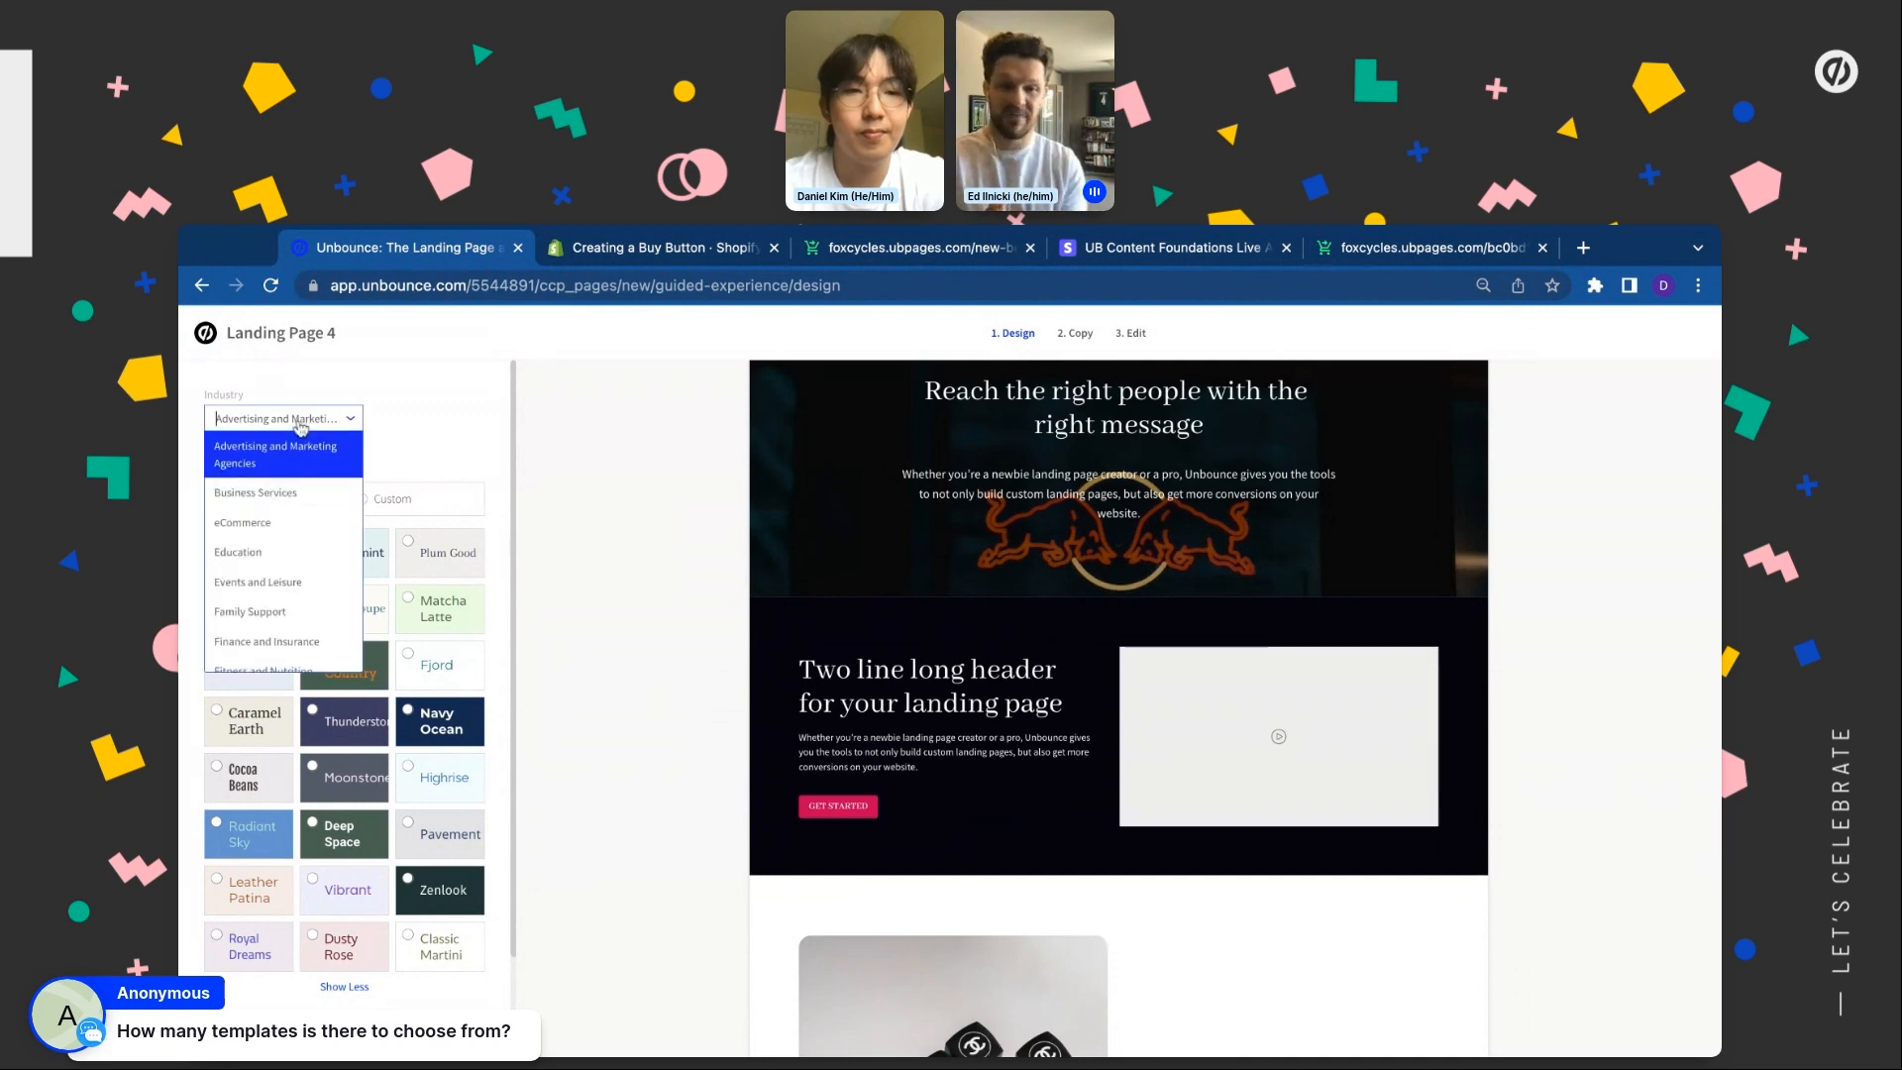
click(300, 552)
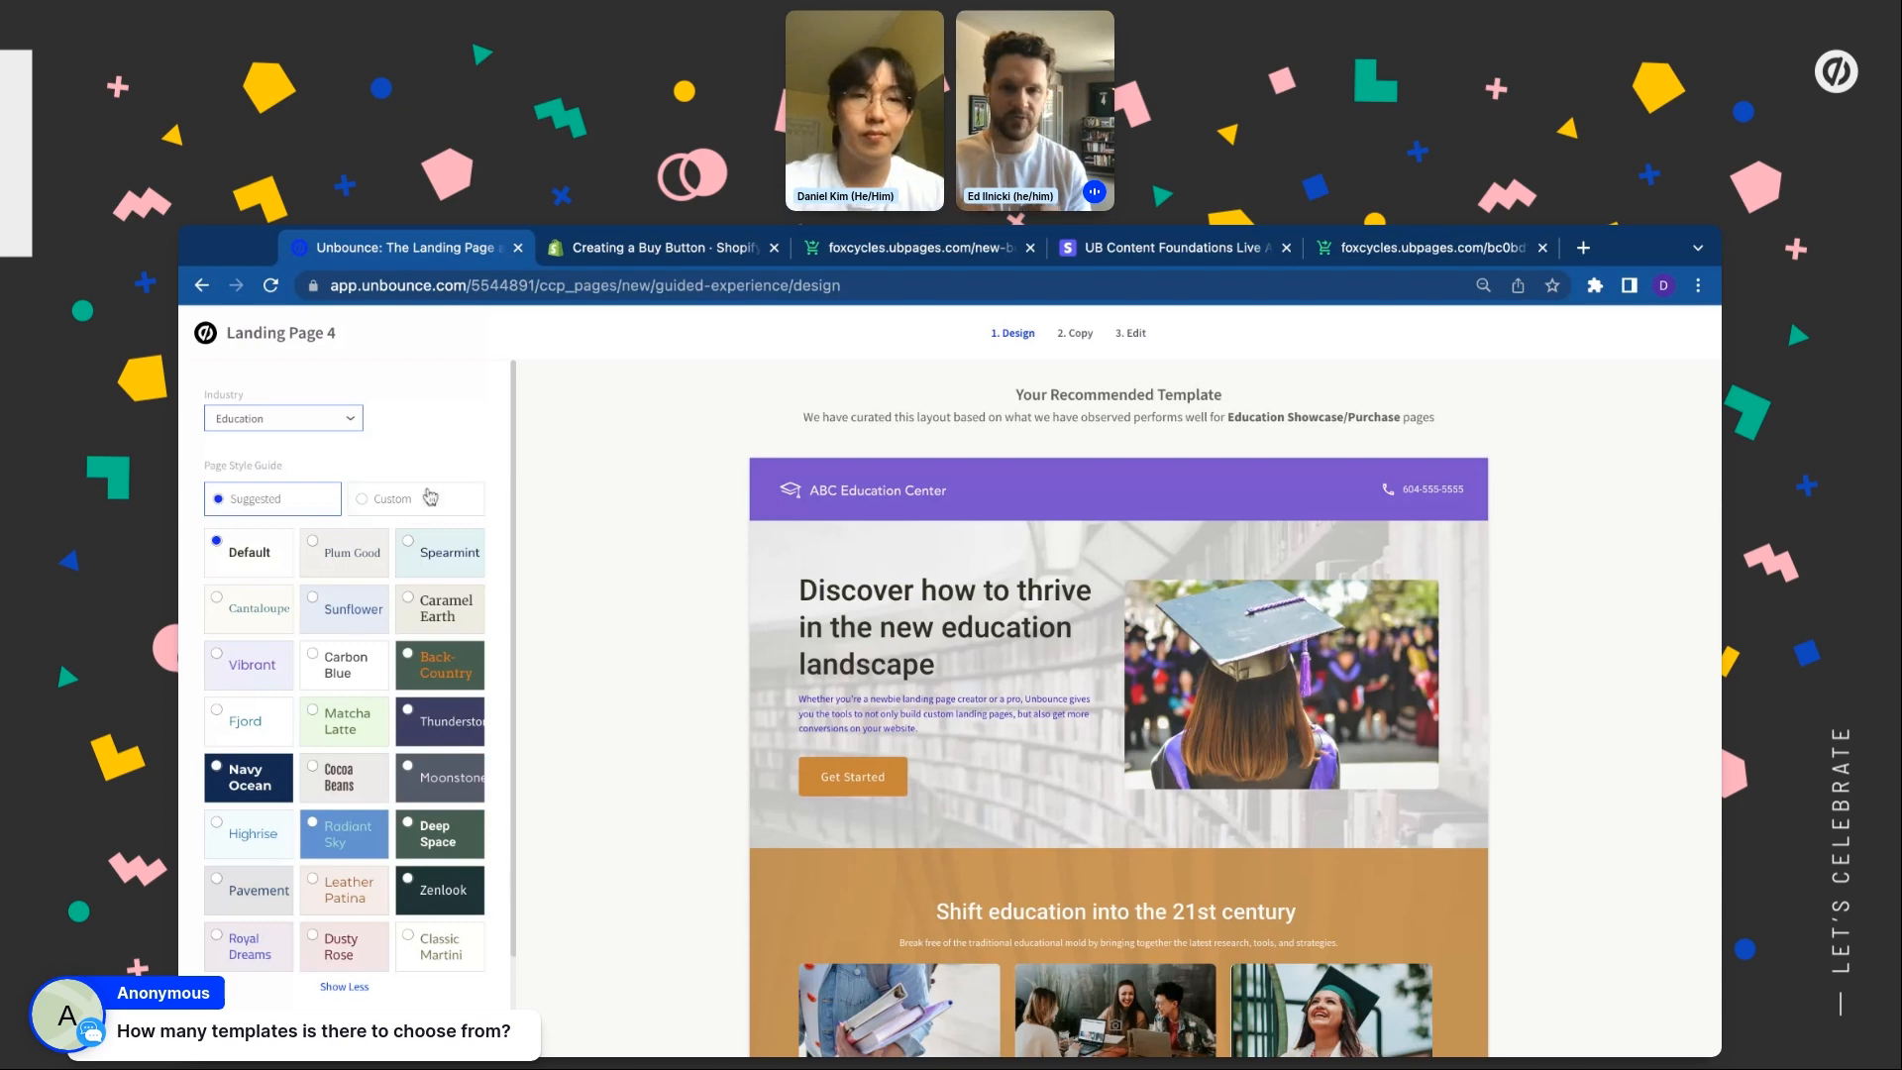
Leave Landing Page 4 unsaved and open the FOX CYCLES - 20% OFF CAMPAIGN page in the editor
click(199, 335)
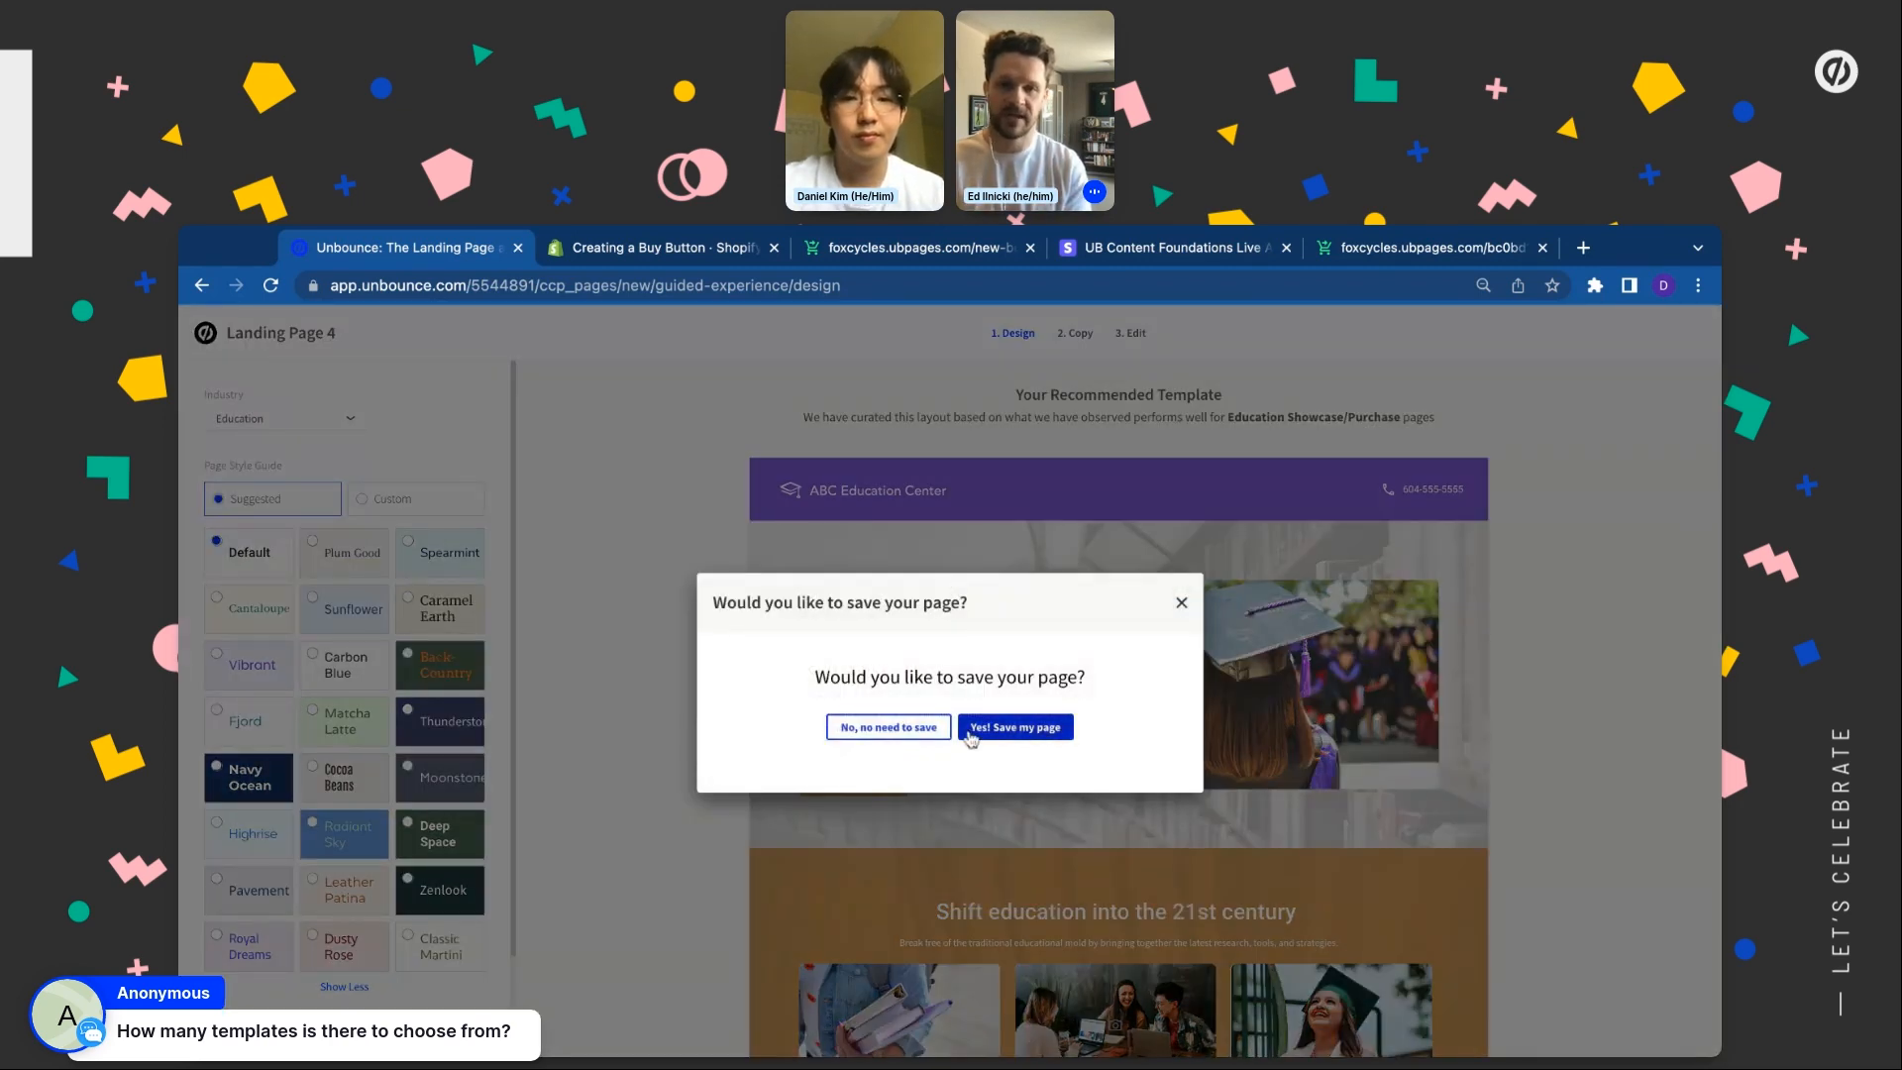
click(920, 734)
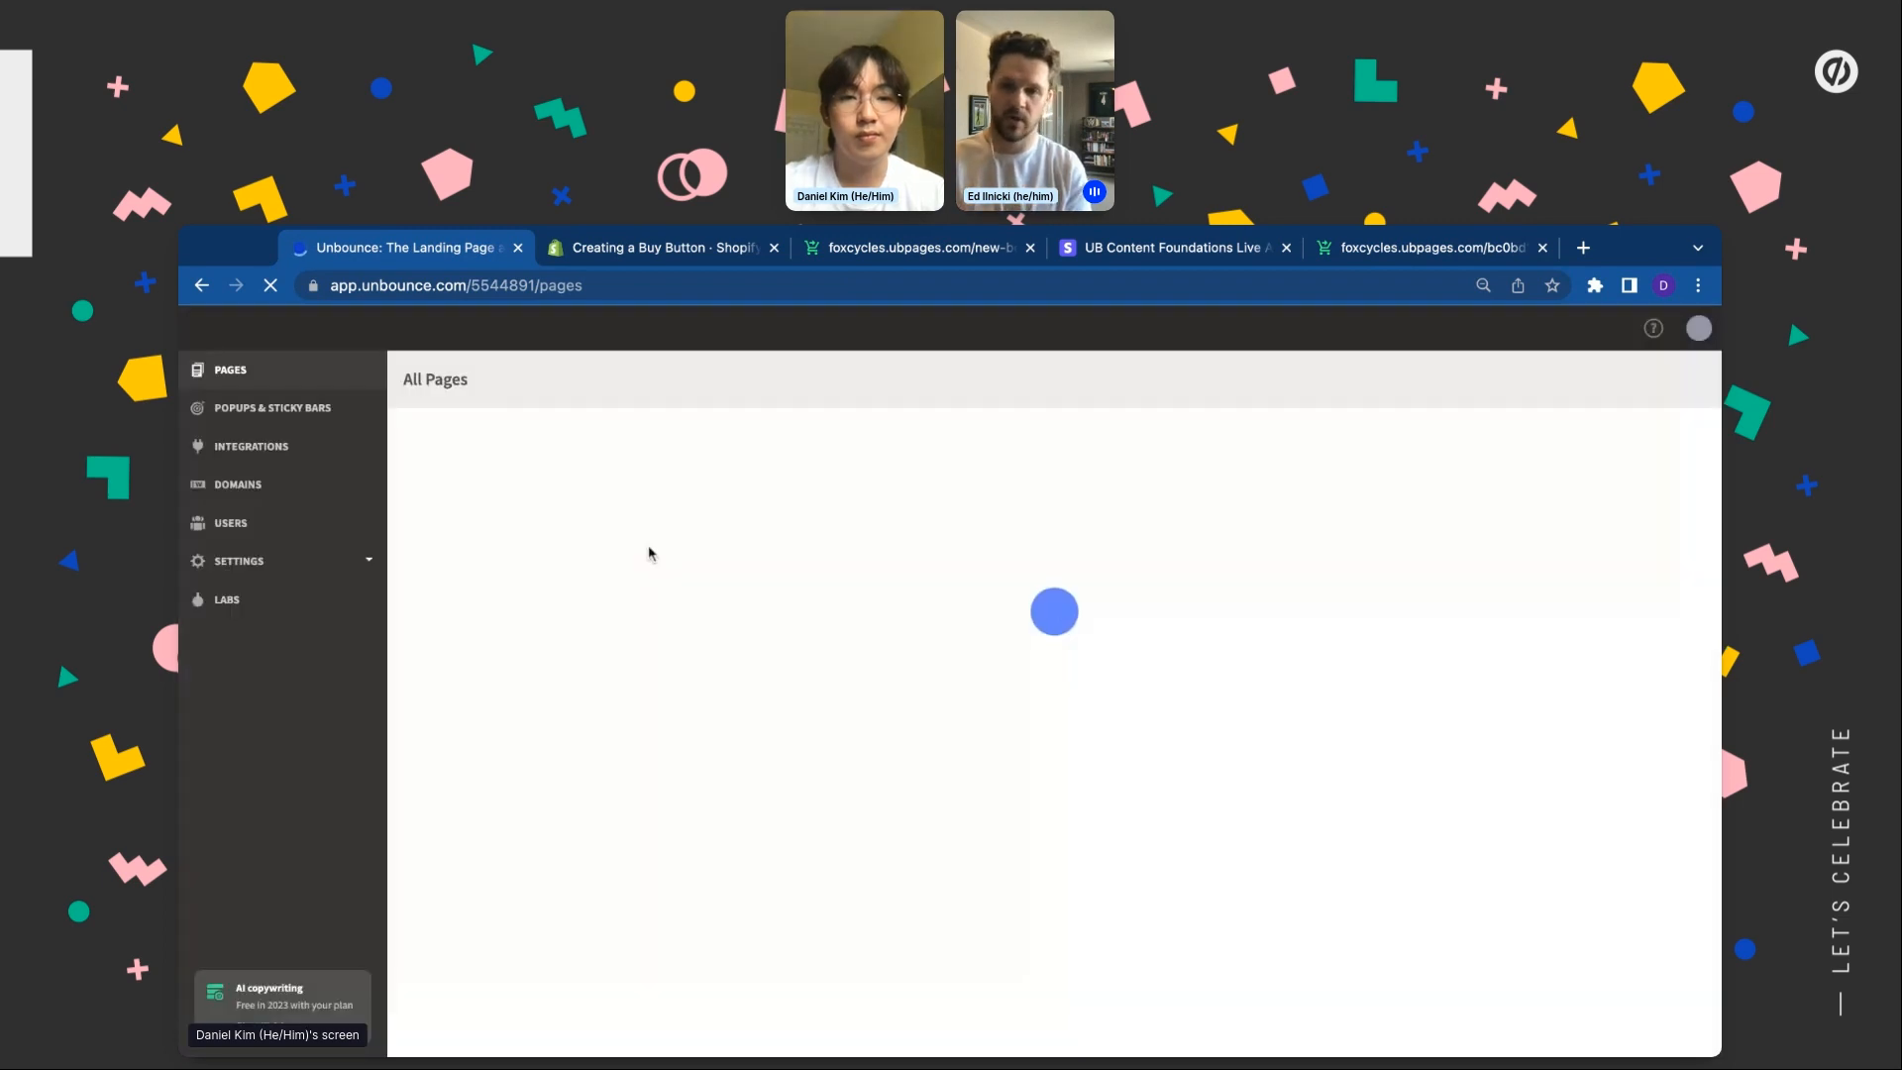
click(525, 487)
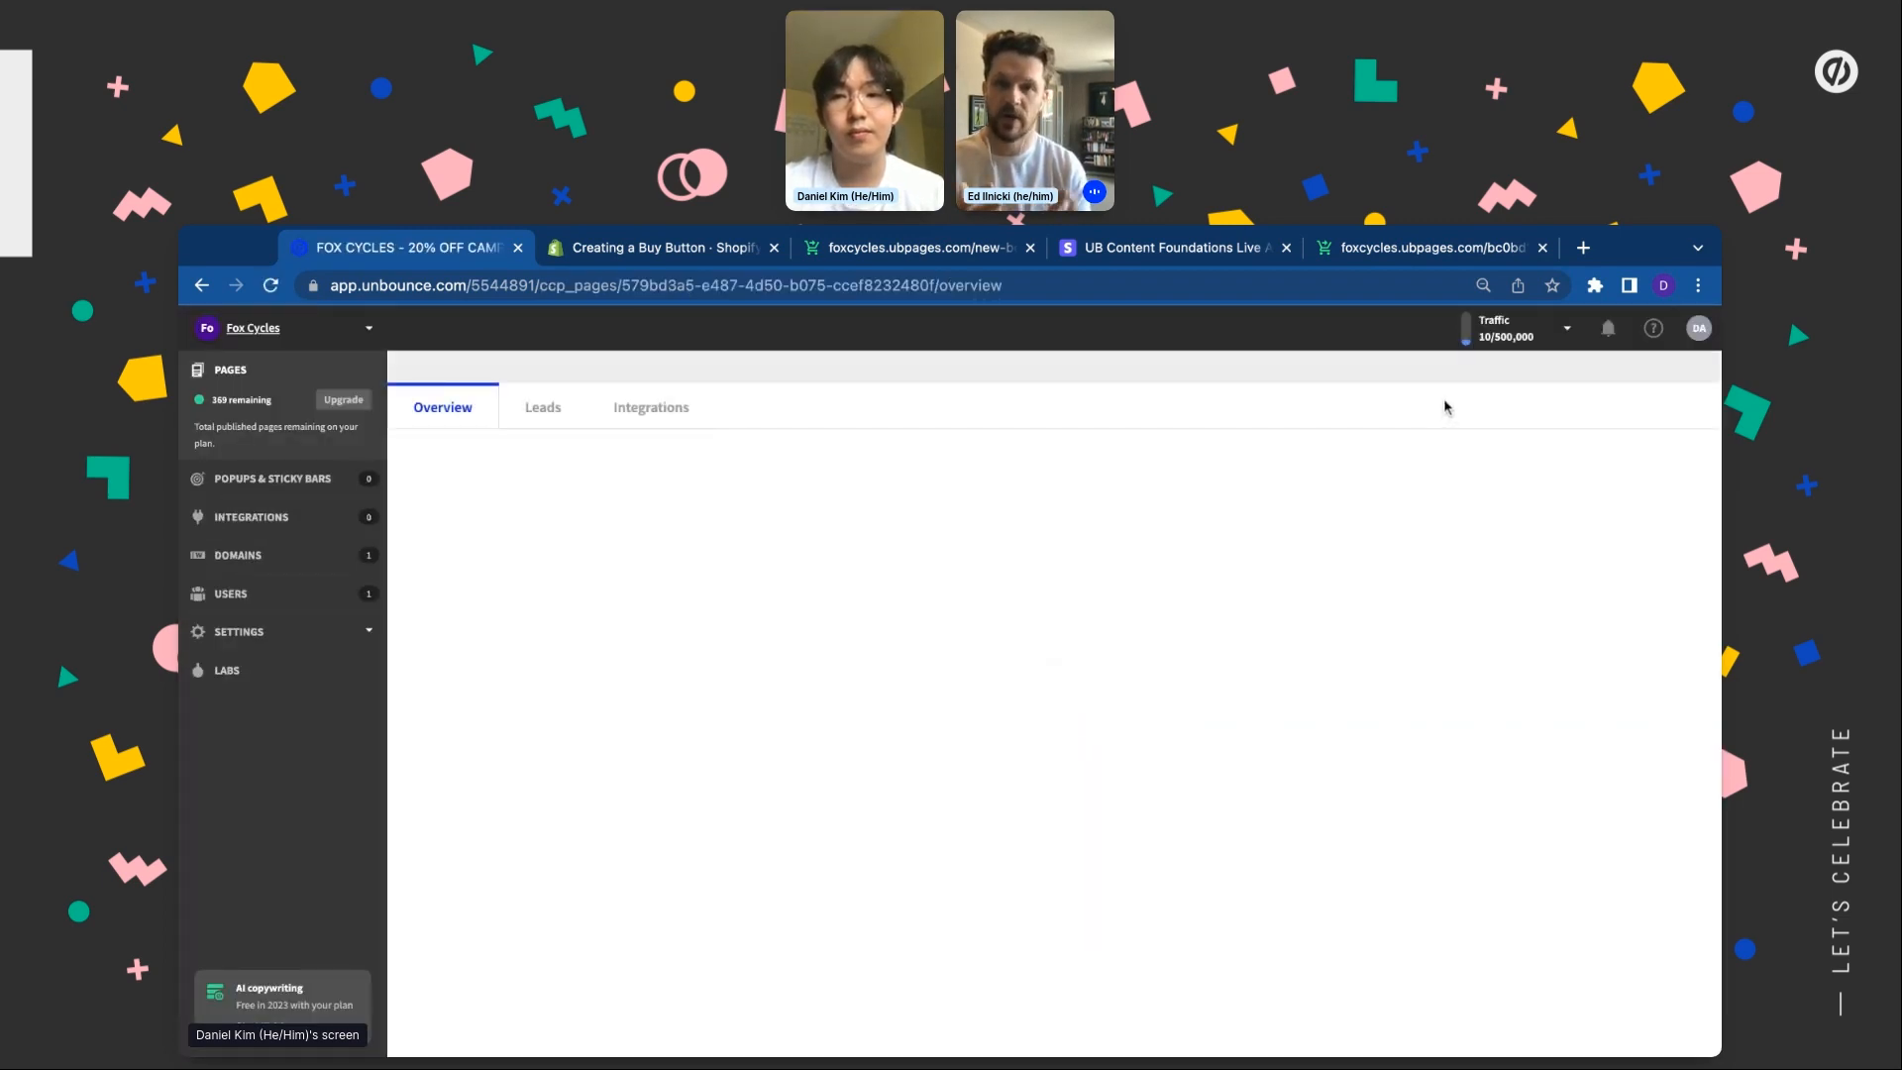
click(1415, 394)
click(1389, 465)
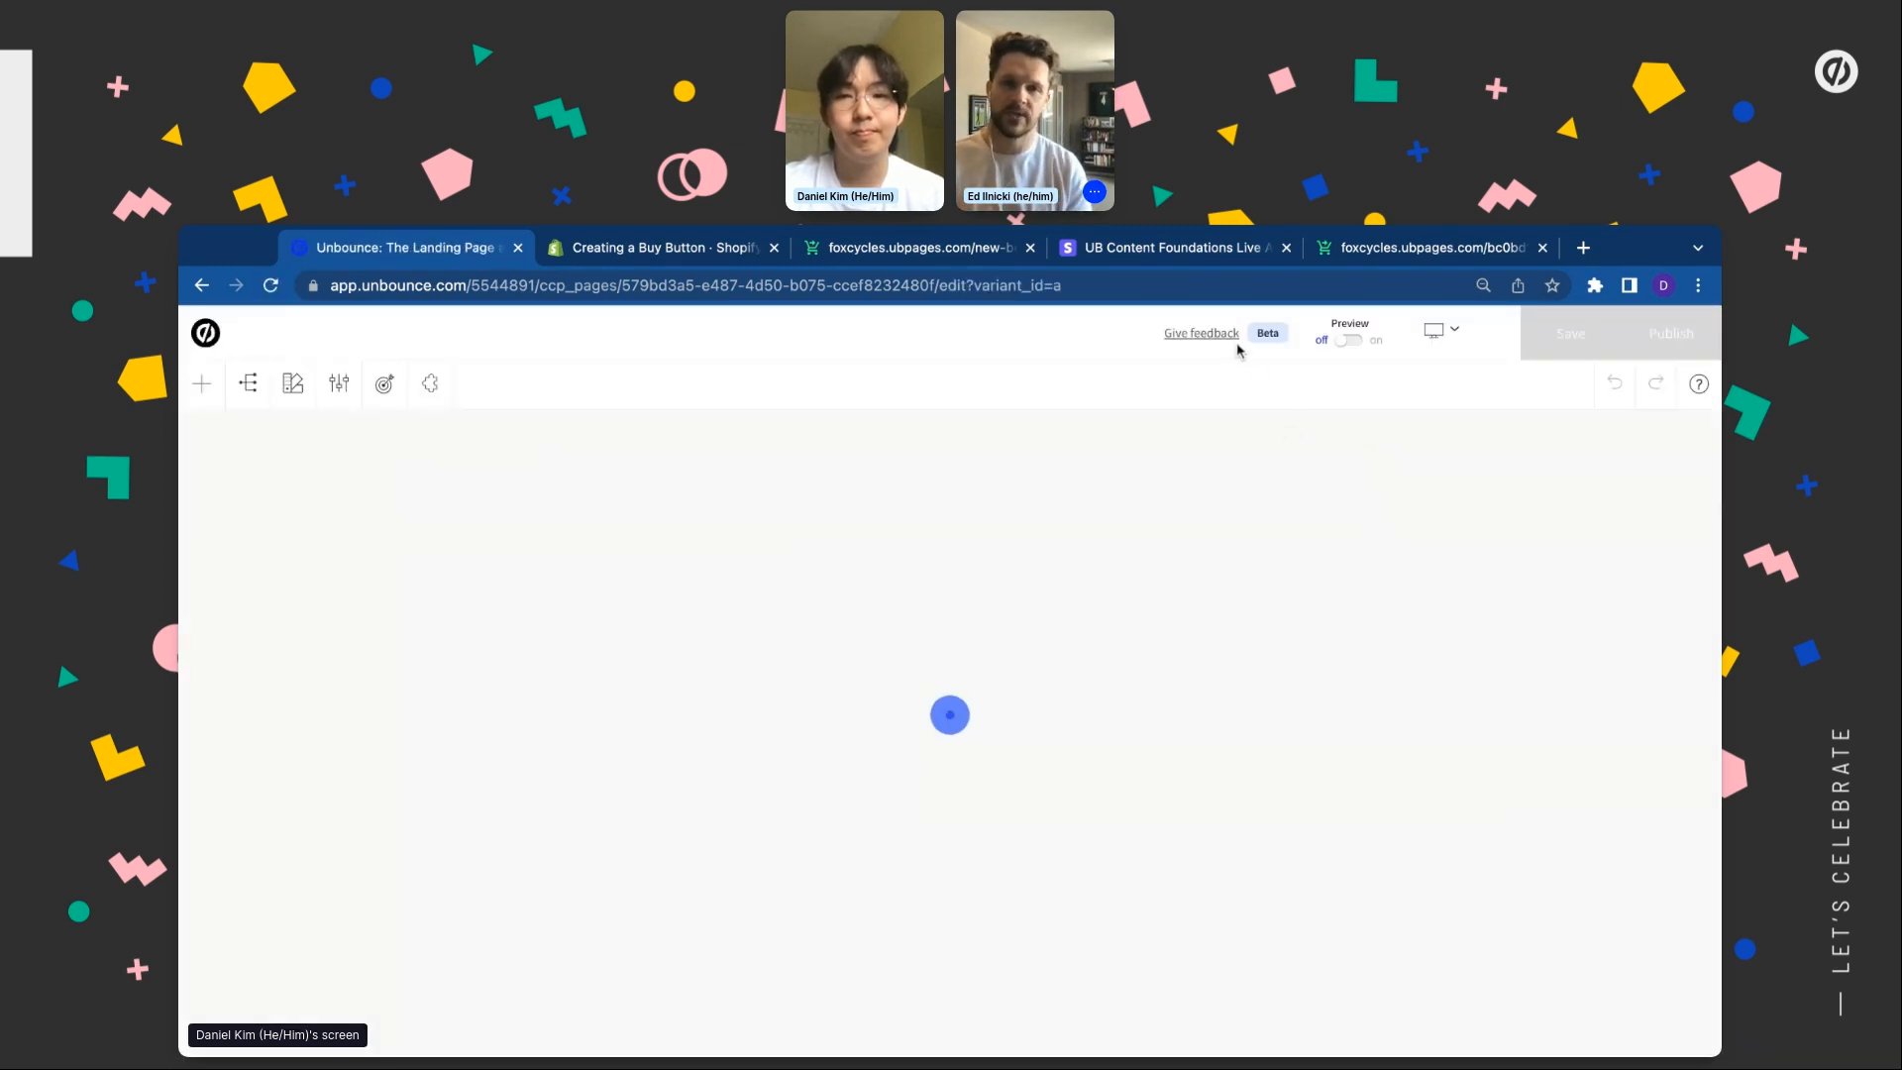
Open the Smart Builder Typeform feedback survey, declining to restore the editor's unsaved changes
click(1189, 337)
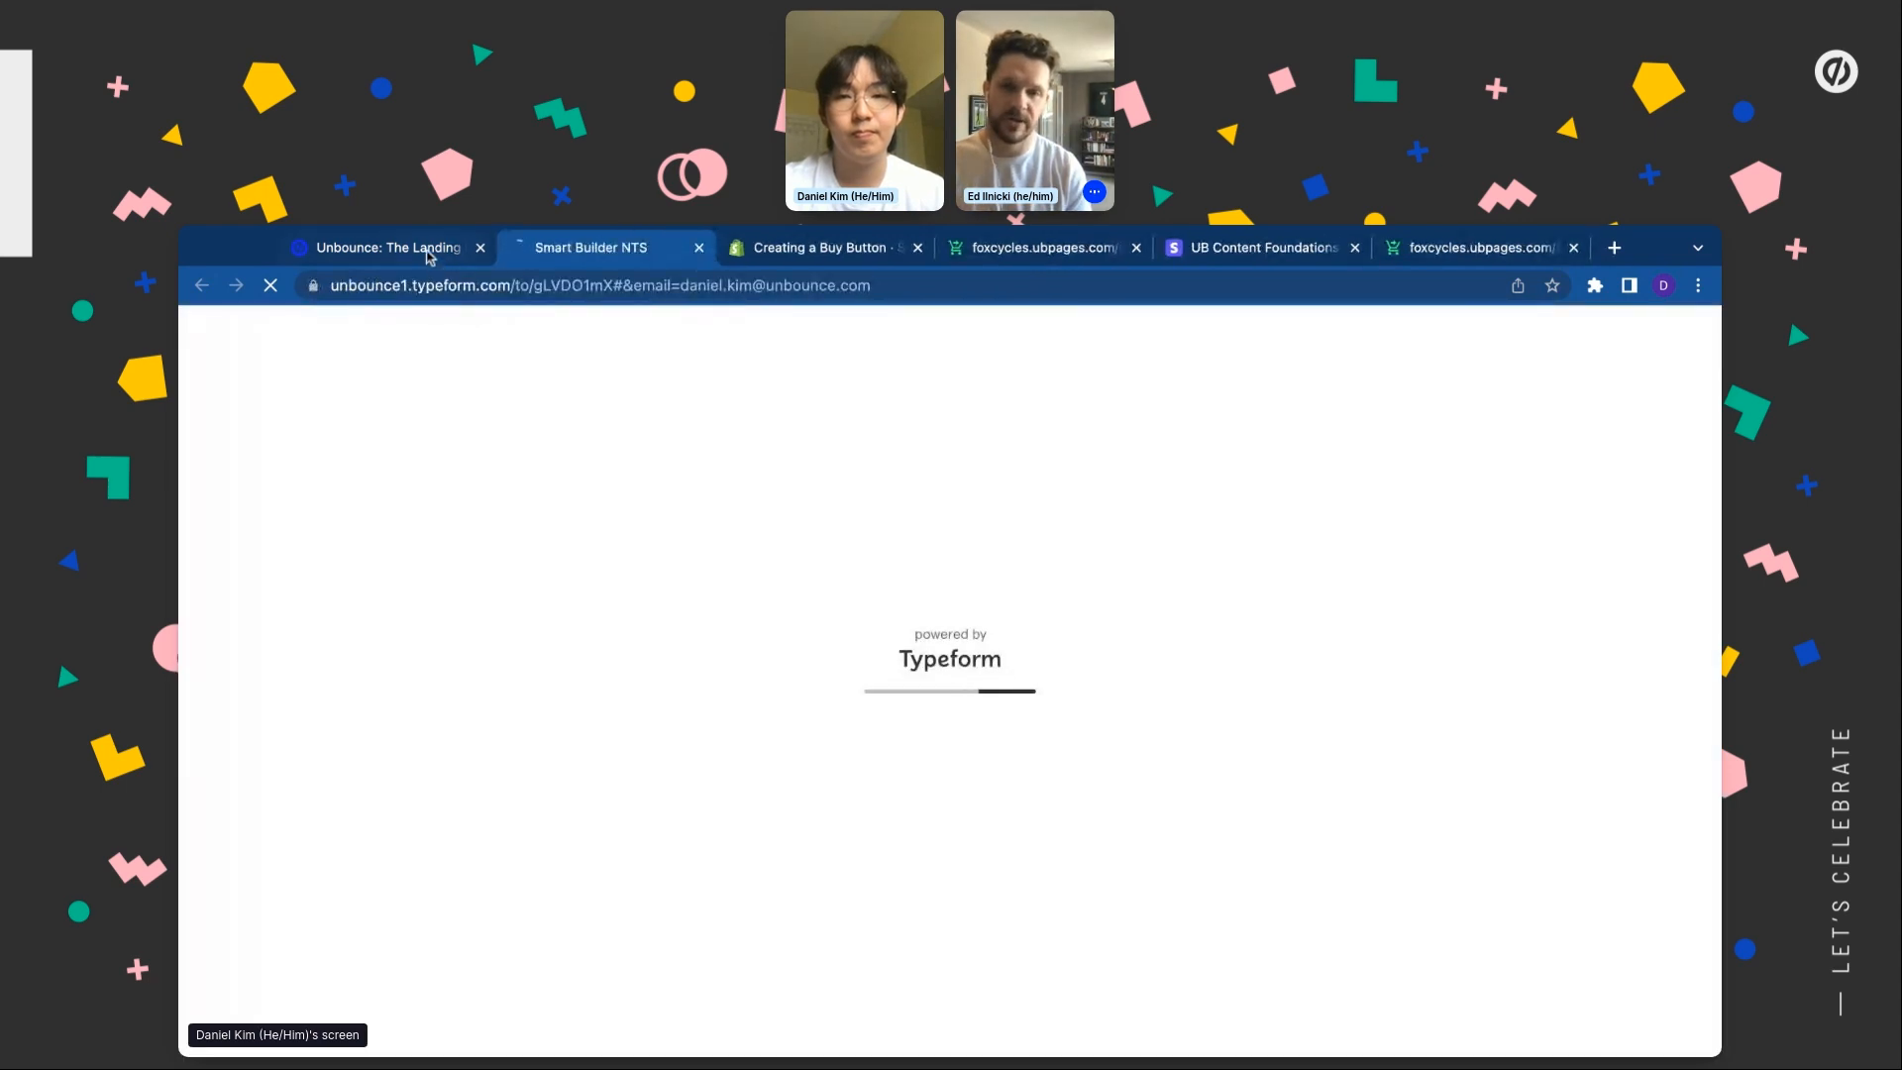
click(436, 249)
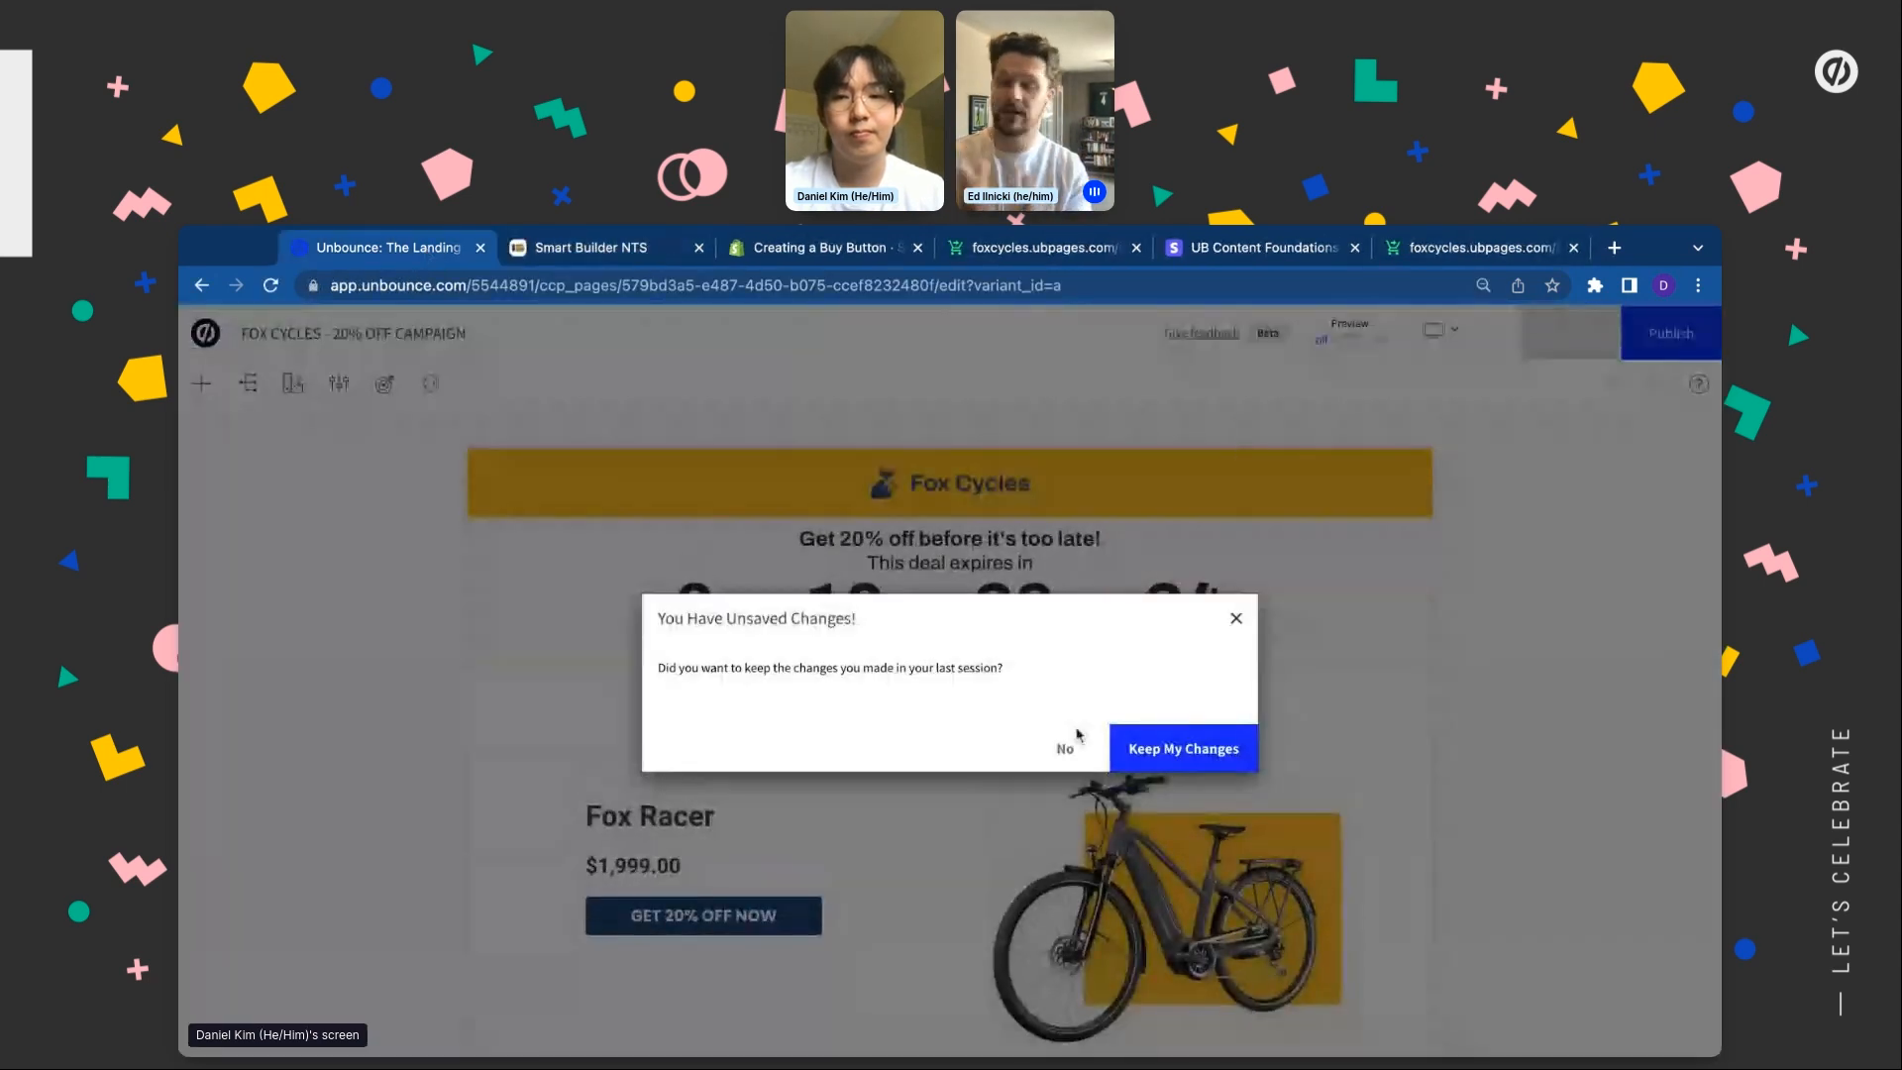
click(1066, 747)
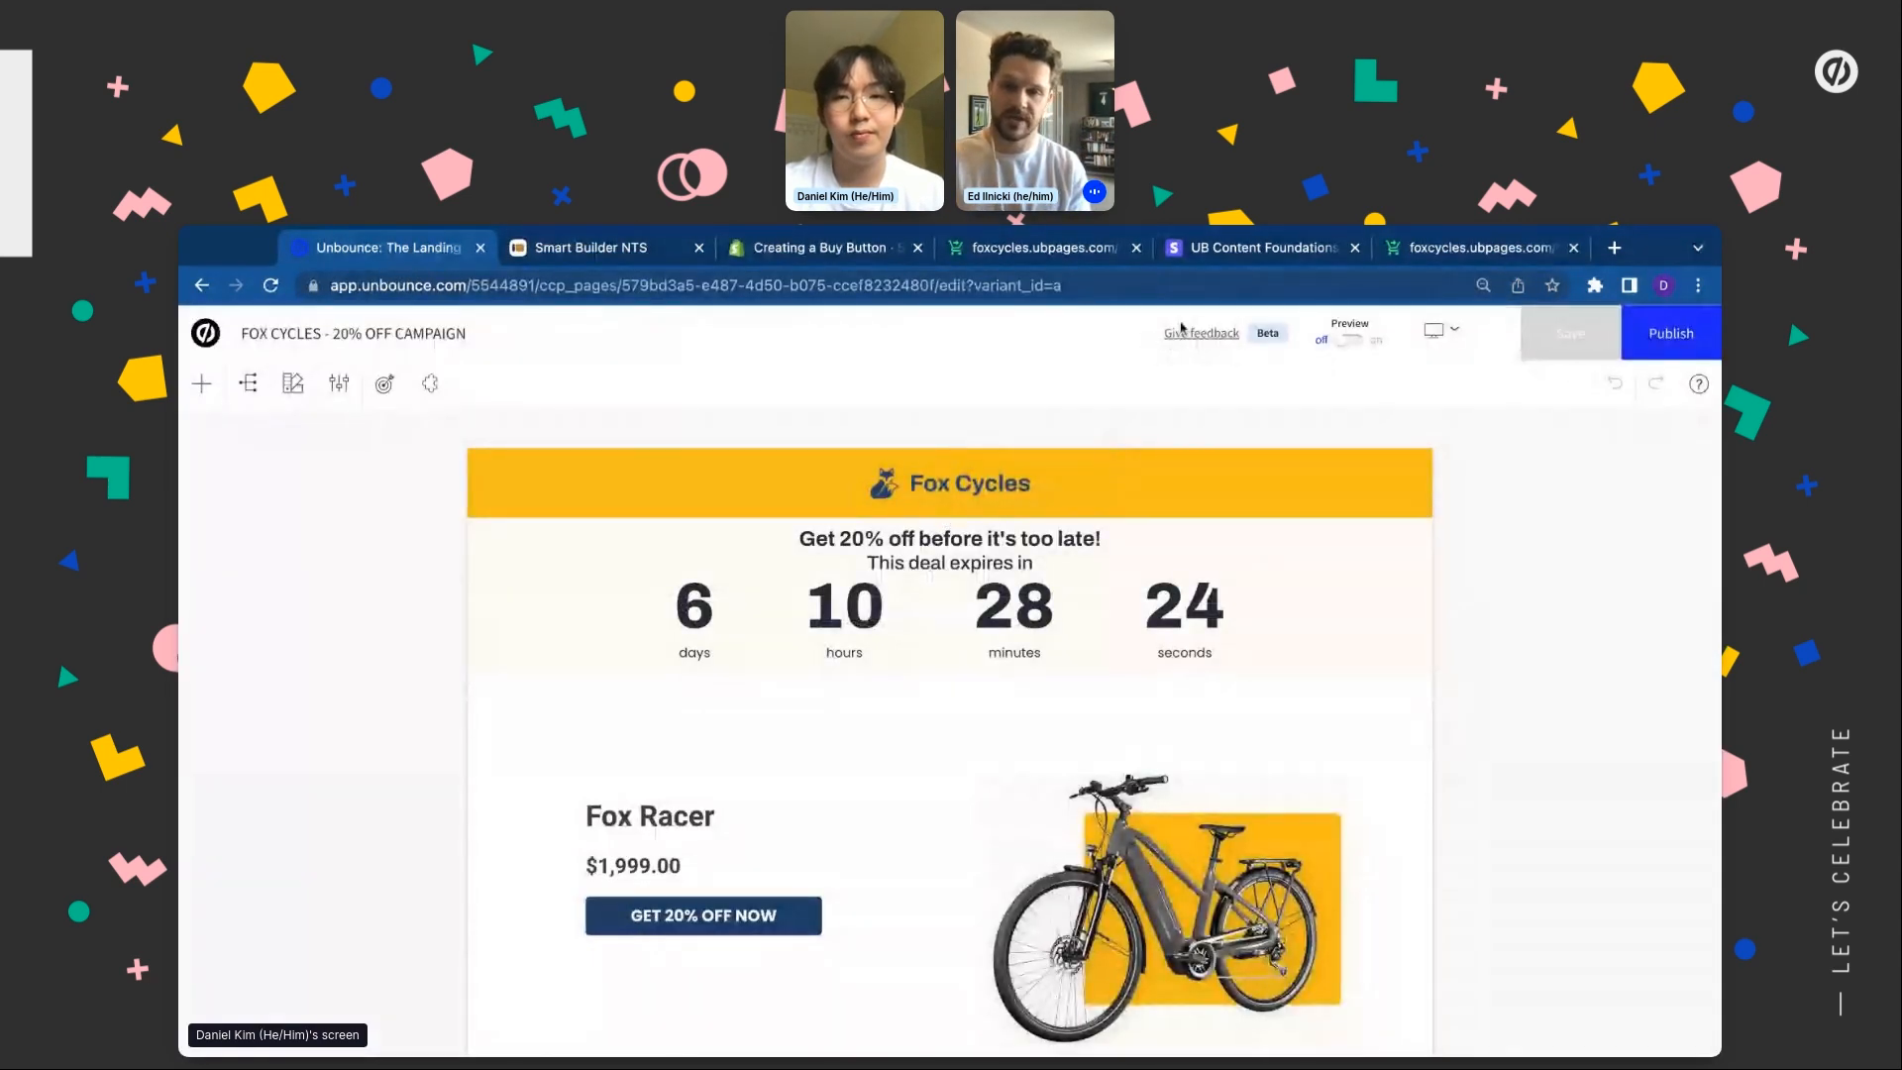
click(625, 256)
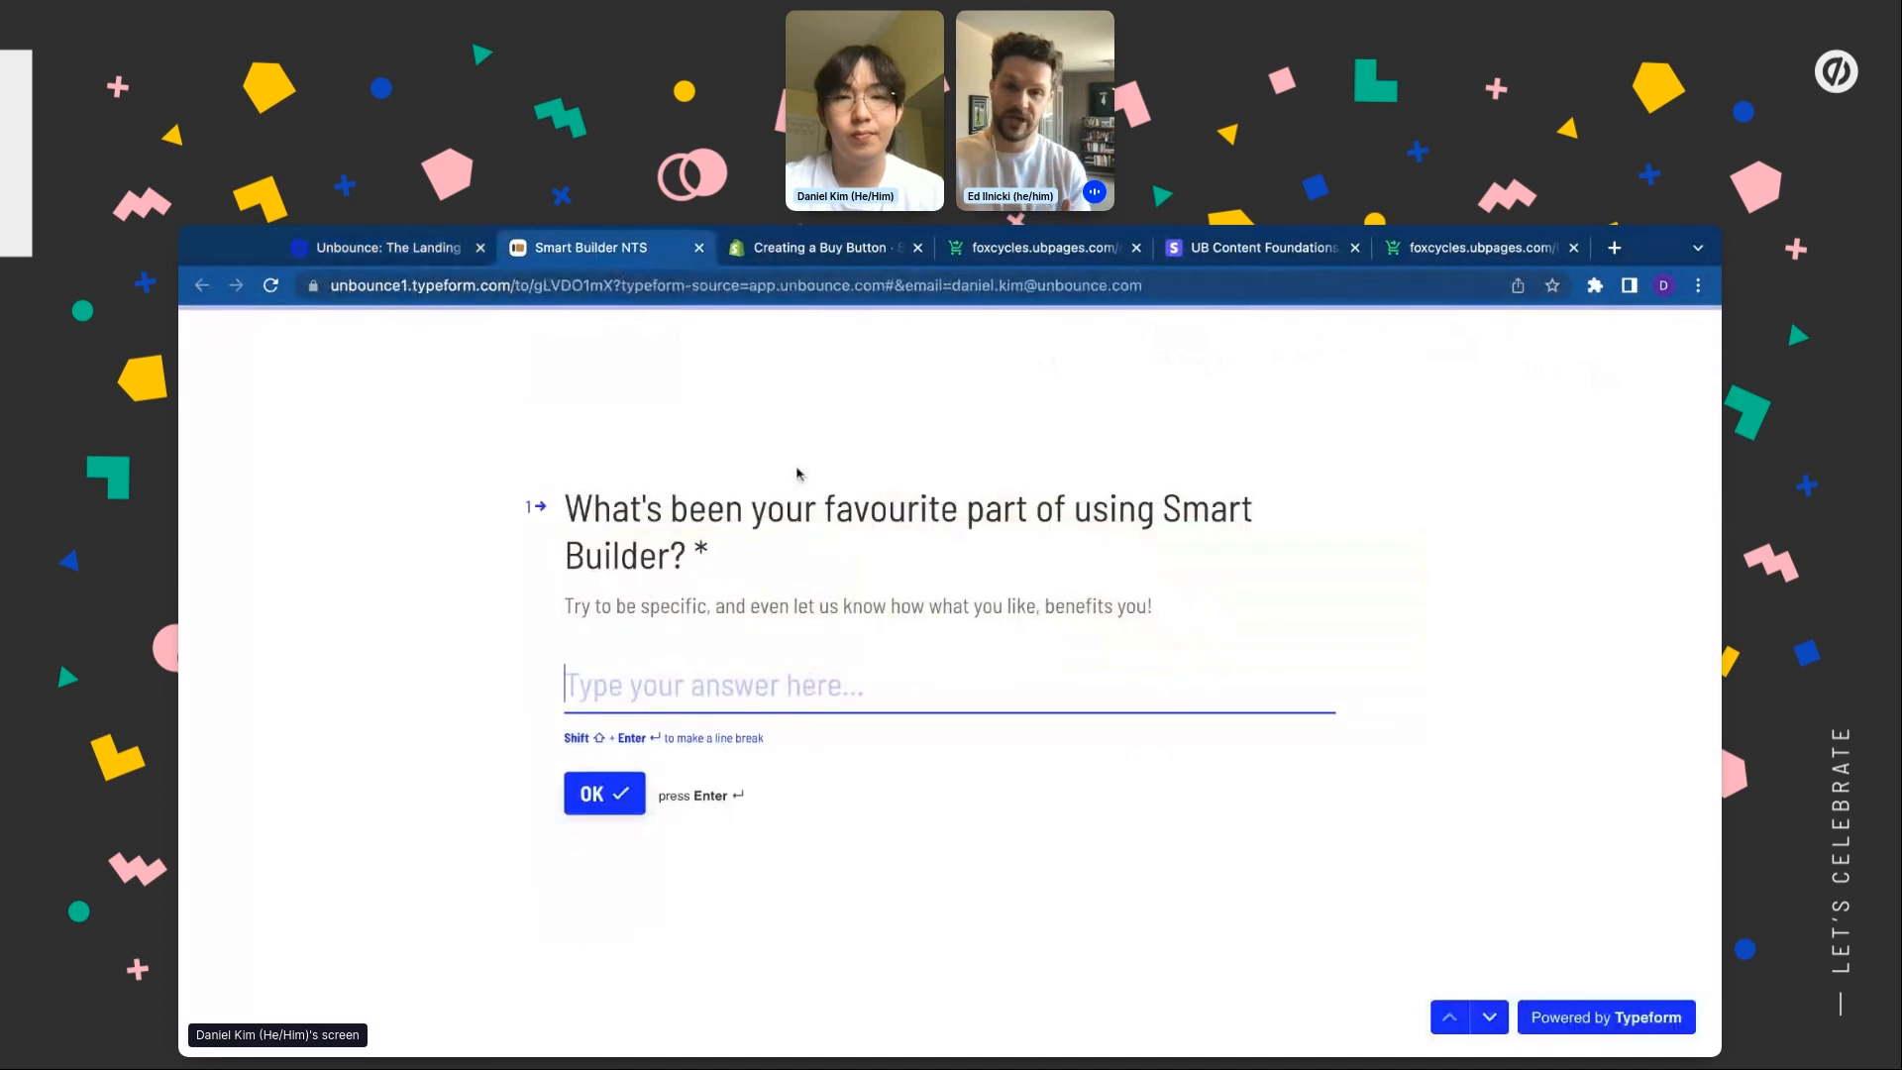